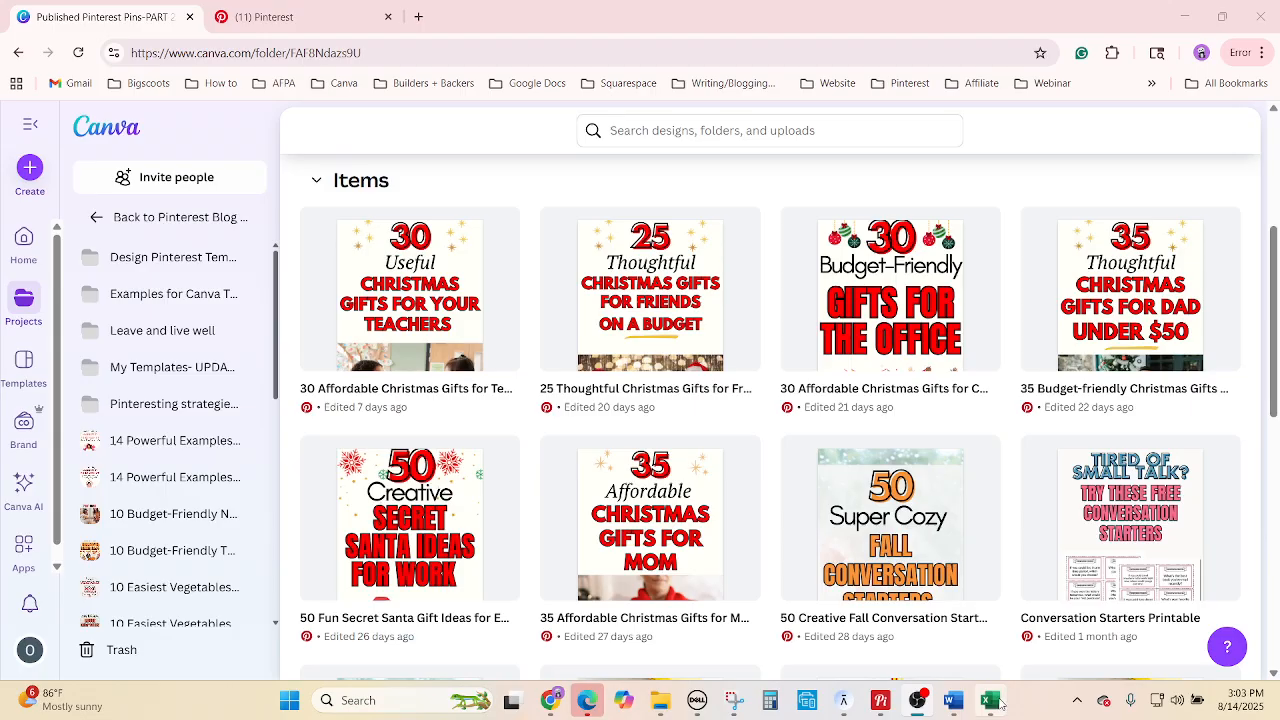
Switch from Canva to the Tags sheet of the Pinterest-NEW NEW workbook in Excel.
left_click(990, 700)
left_click(722, 512)
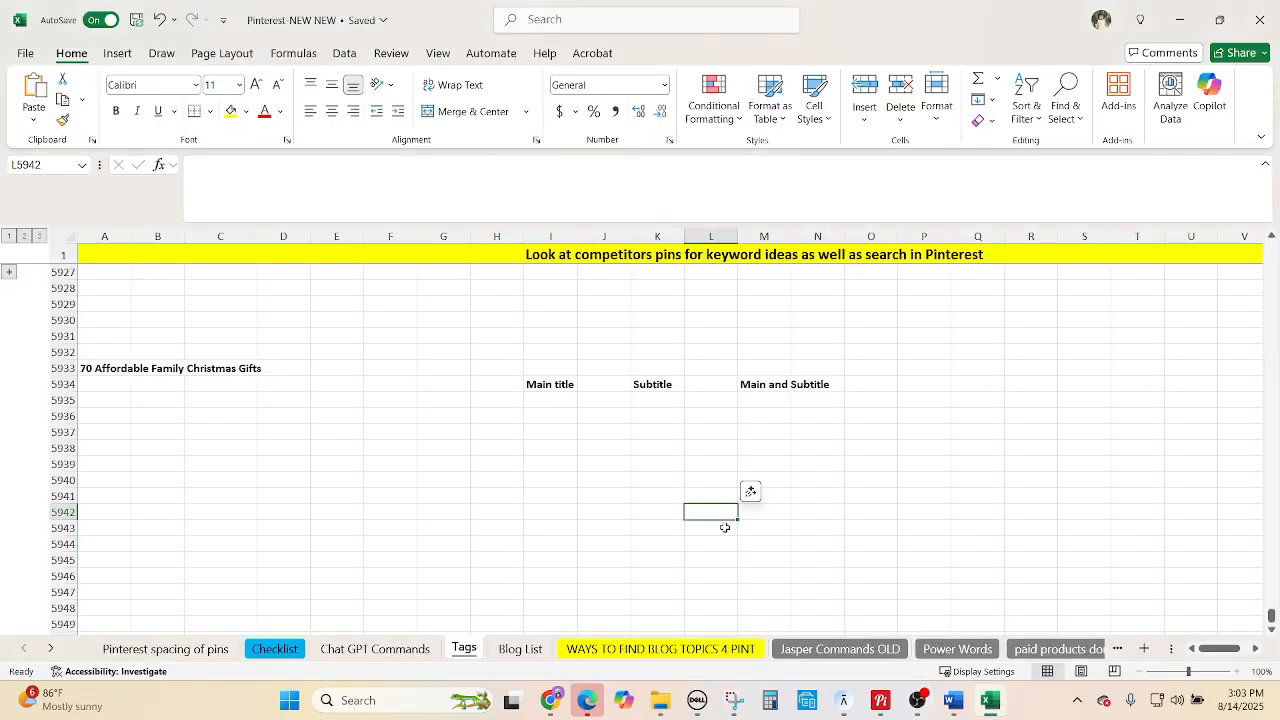
Copy 'Family Christmas Gifts' from the A5933 heading and bring Pin Inspector forward.
scroll(725, 527, "down", 2)
scroll(724, 527, "up", 1)
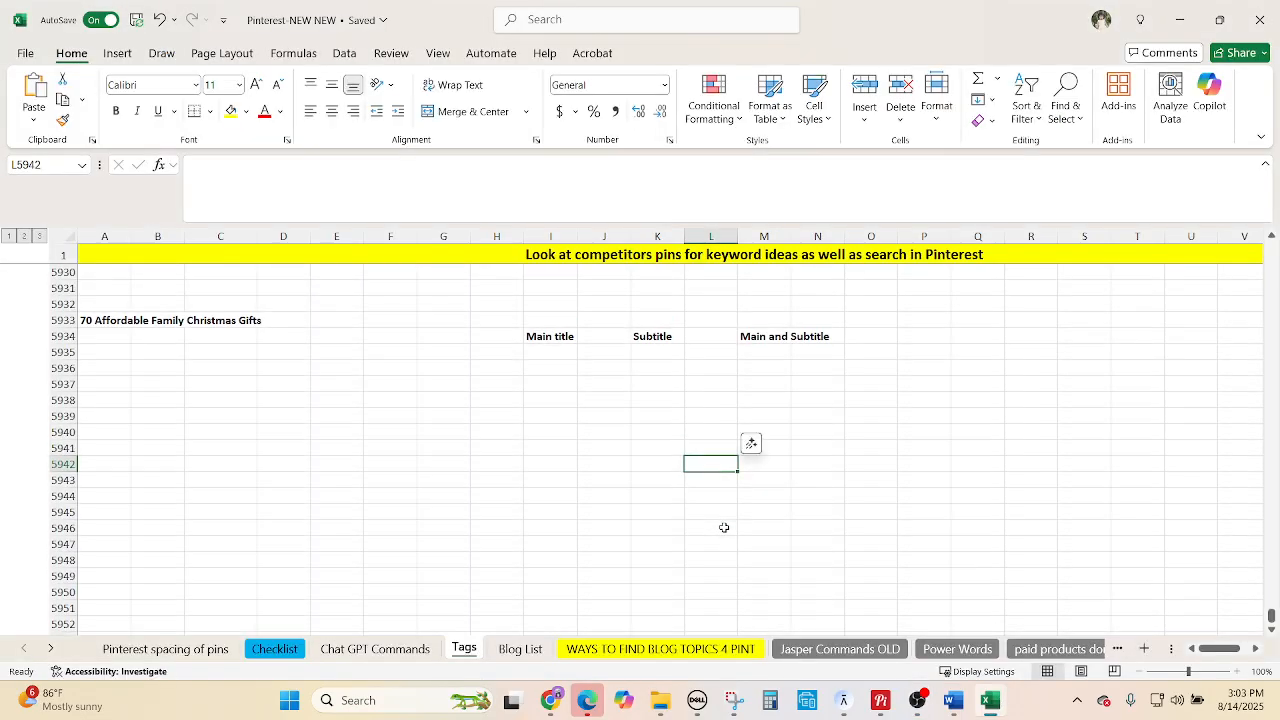
scroll(724, 527, "up", 2)
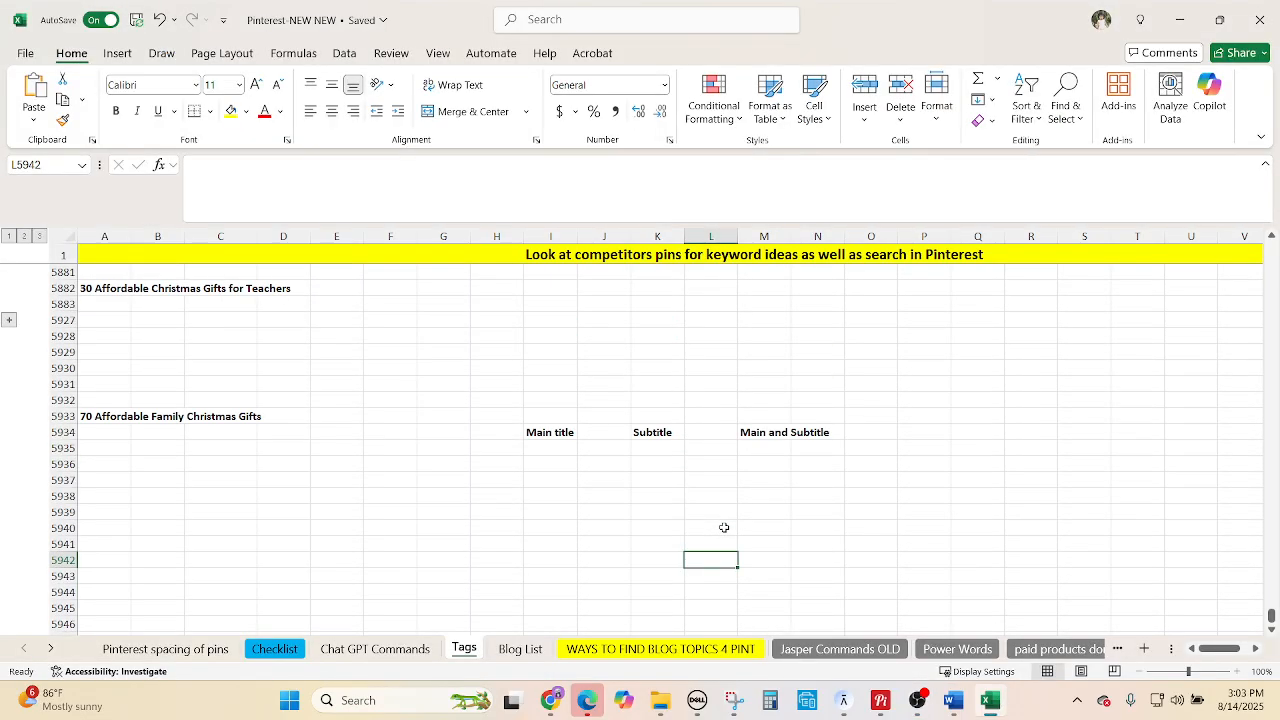
left_click(110, 418)
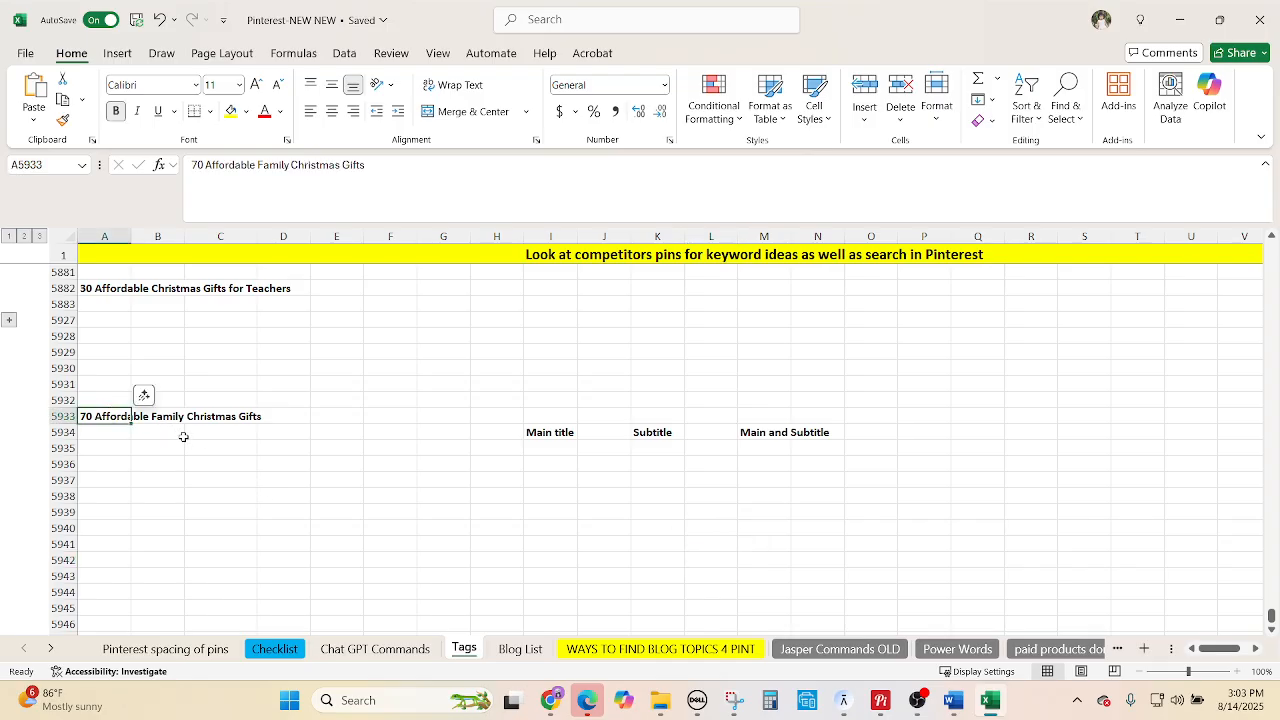
scroll(410, 514, "down", 1)
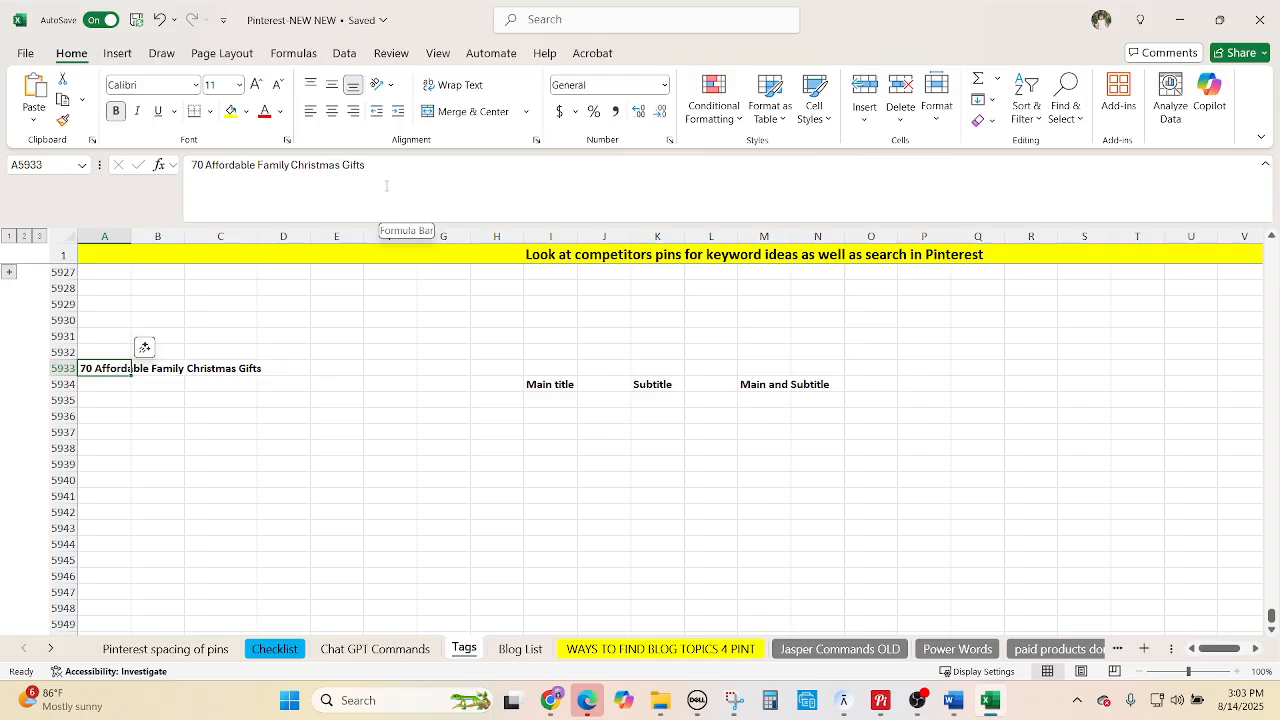
left_click_drag(368, 165, 258, 158)
key("ctrl+c")
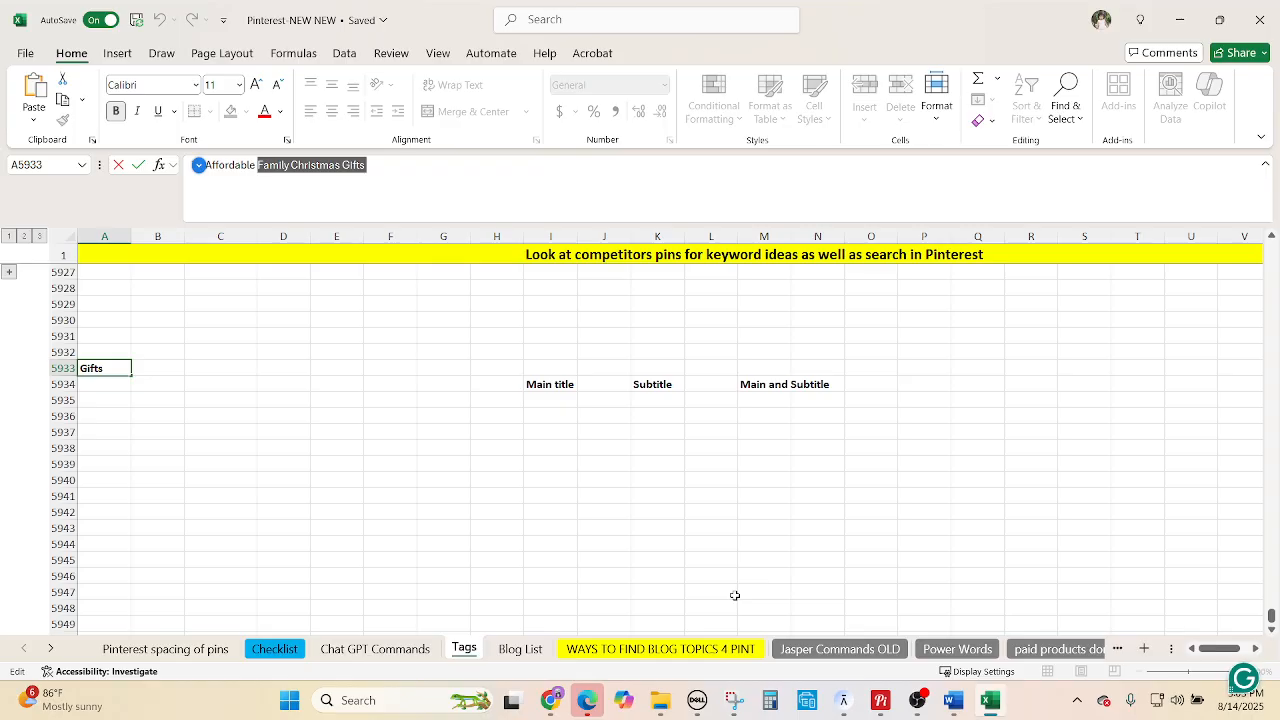
left_click(880, 700)
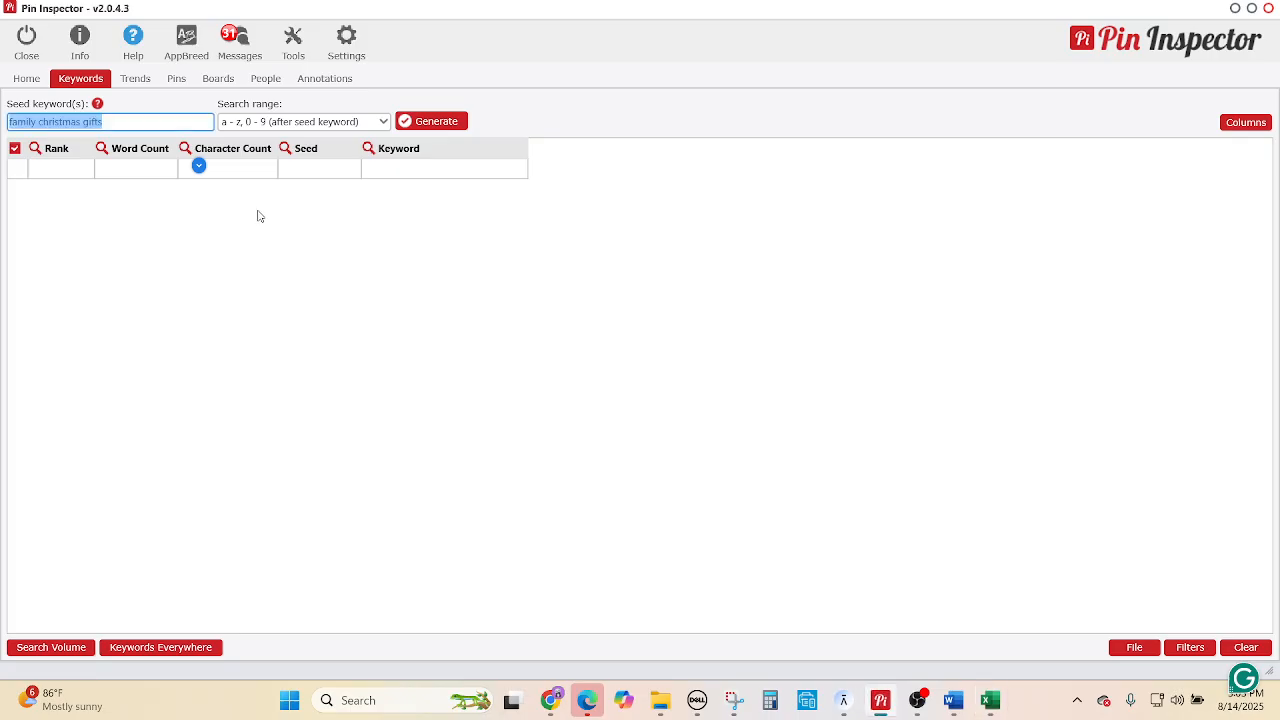
Replace the seed keyword with 'Family Christmas Gifts' and generate 176 keyword suggestions.
left_click(168, 120)
key("ctrl+a")
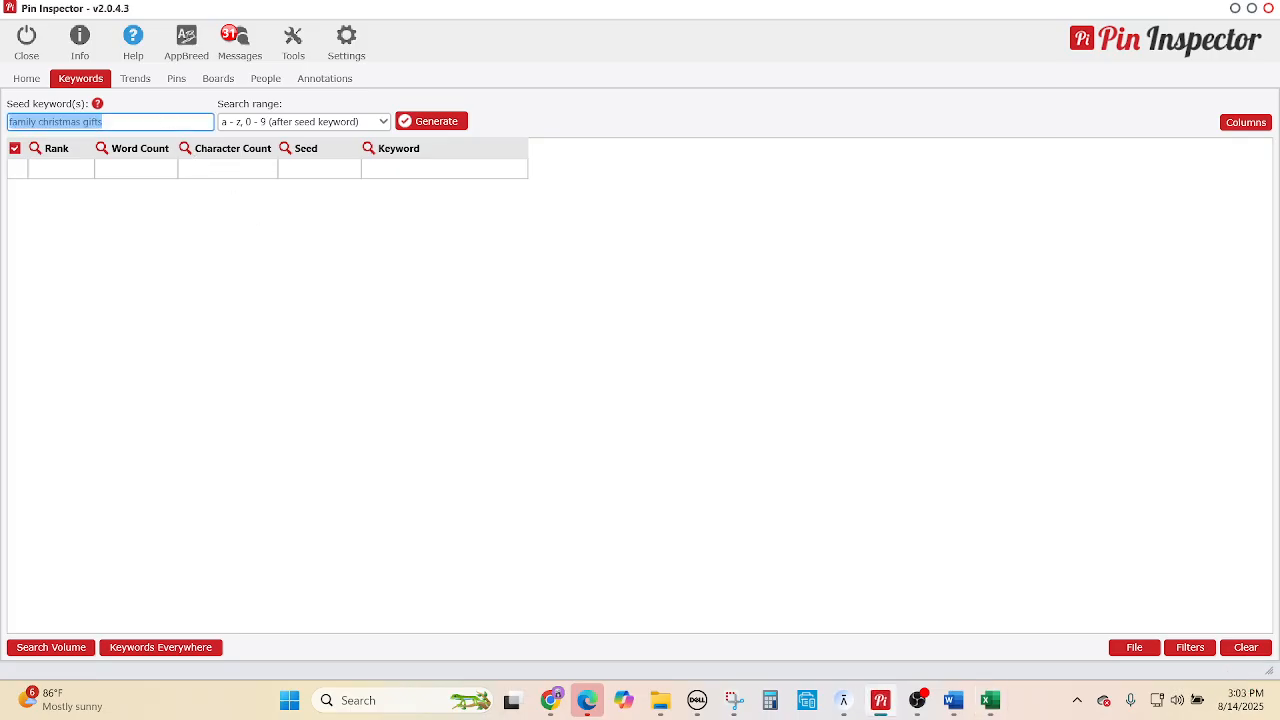
key("ctrl+v")
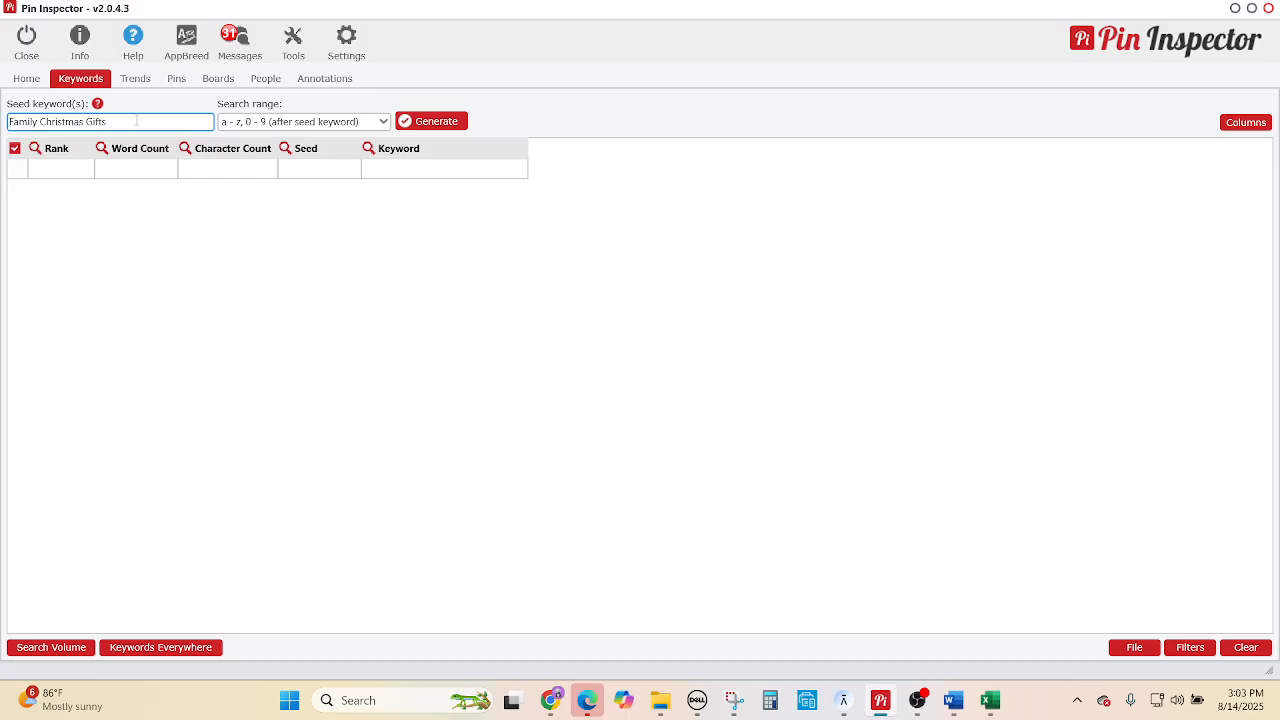
left_click(434, 122)
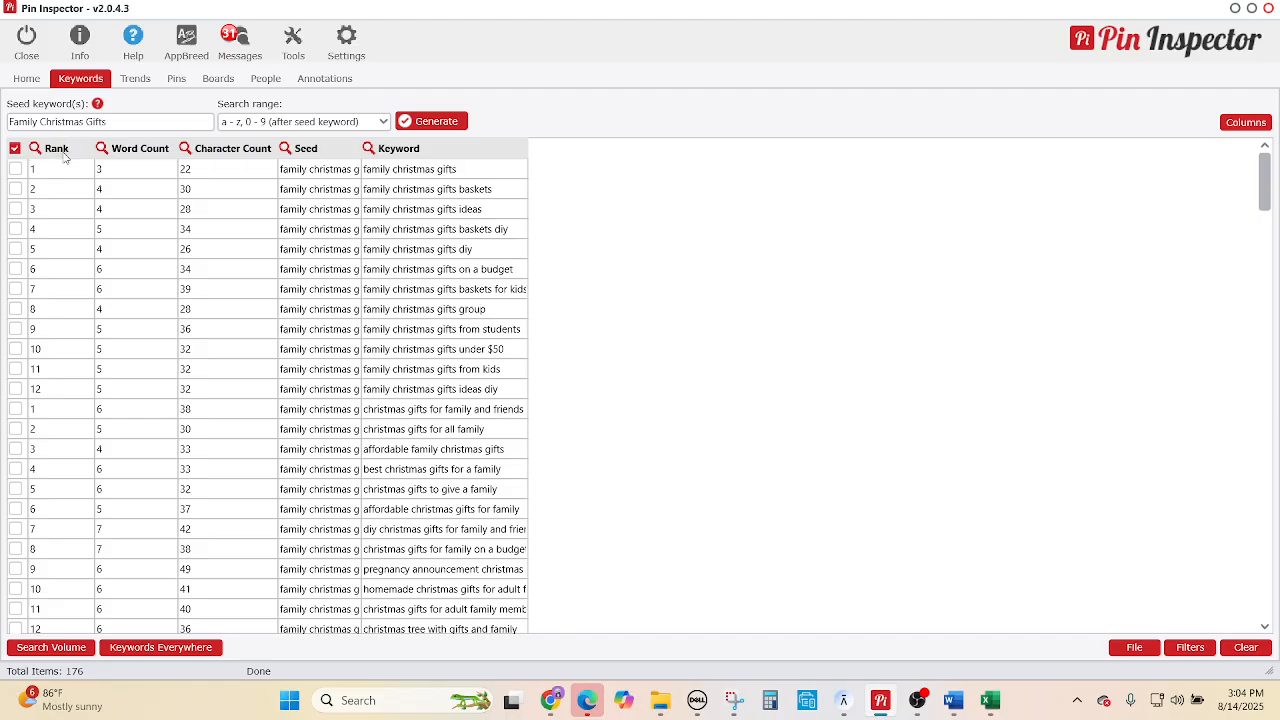
Sort the keywords by Rank and select rows 2 through 51.
left_click(63, 150)
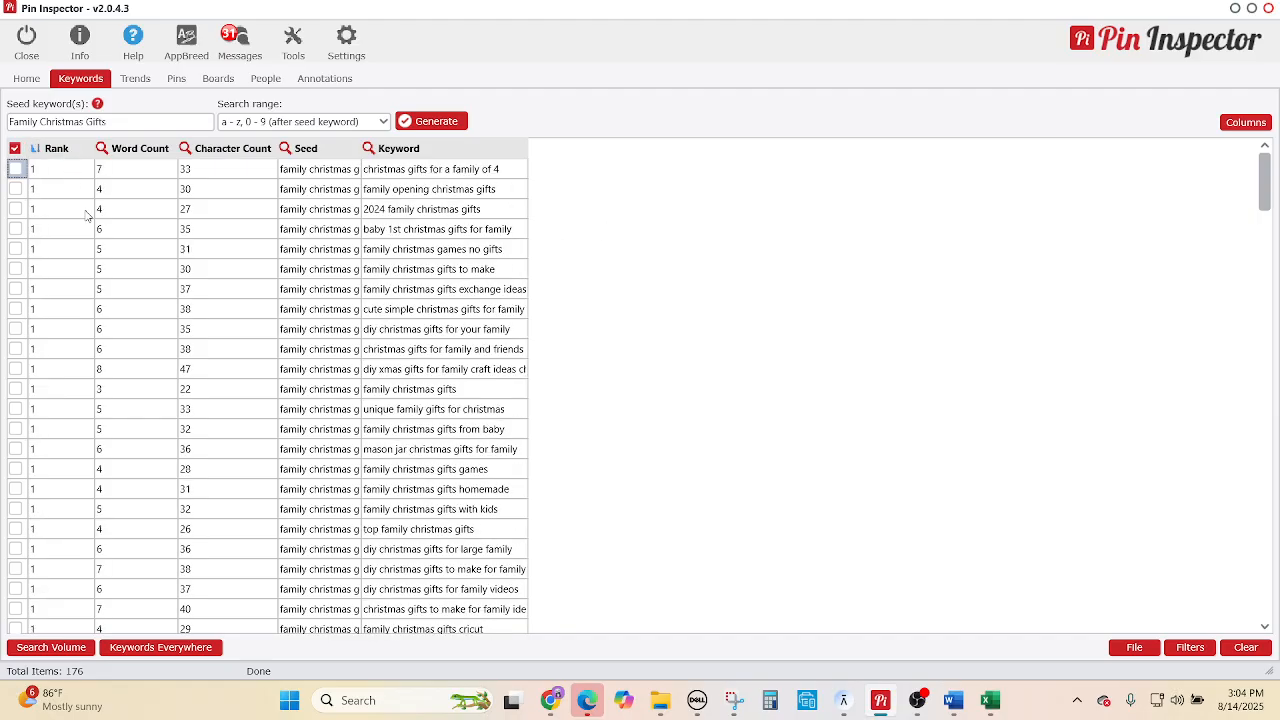
scroll(92, 313, "down", 1)
scroll(100, 345, "up", 1)
left_click(64, 177)
scroll(120, 405, "down", 1)
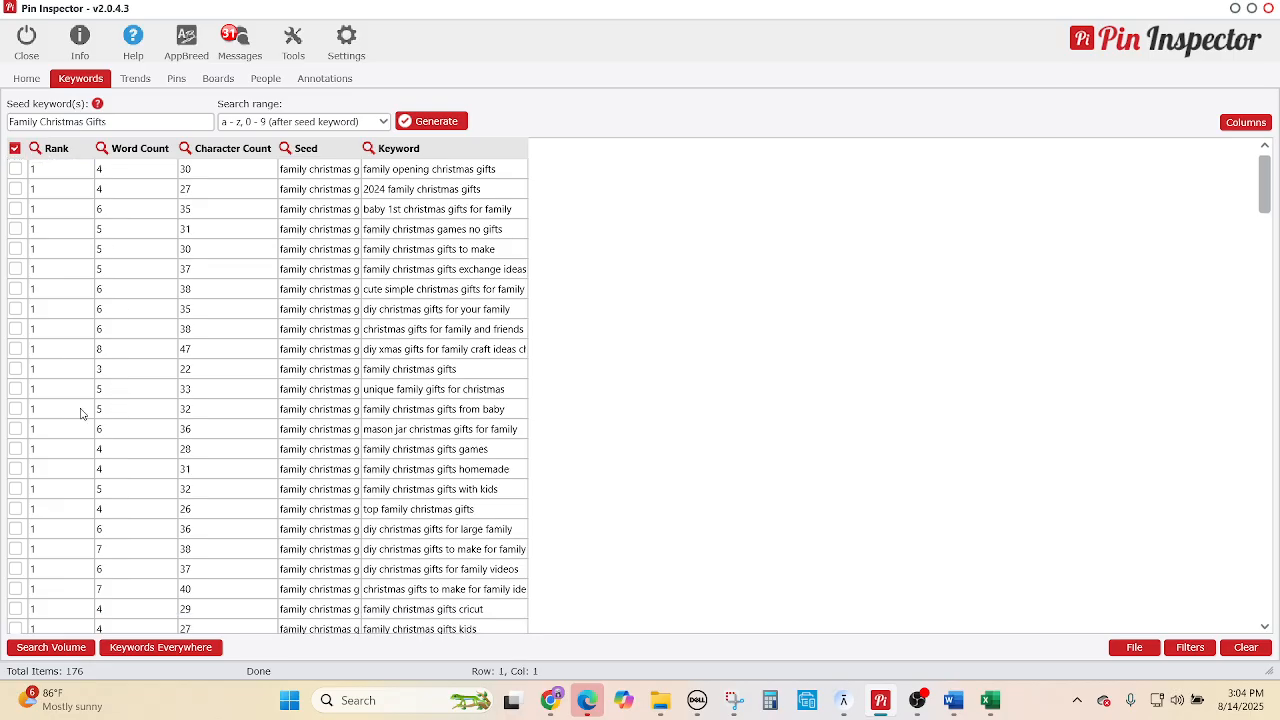
left_click(59, 181)
scroll(70, 440, "down", 6)
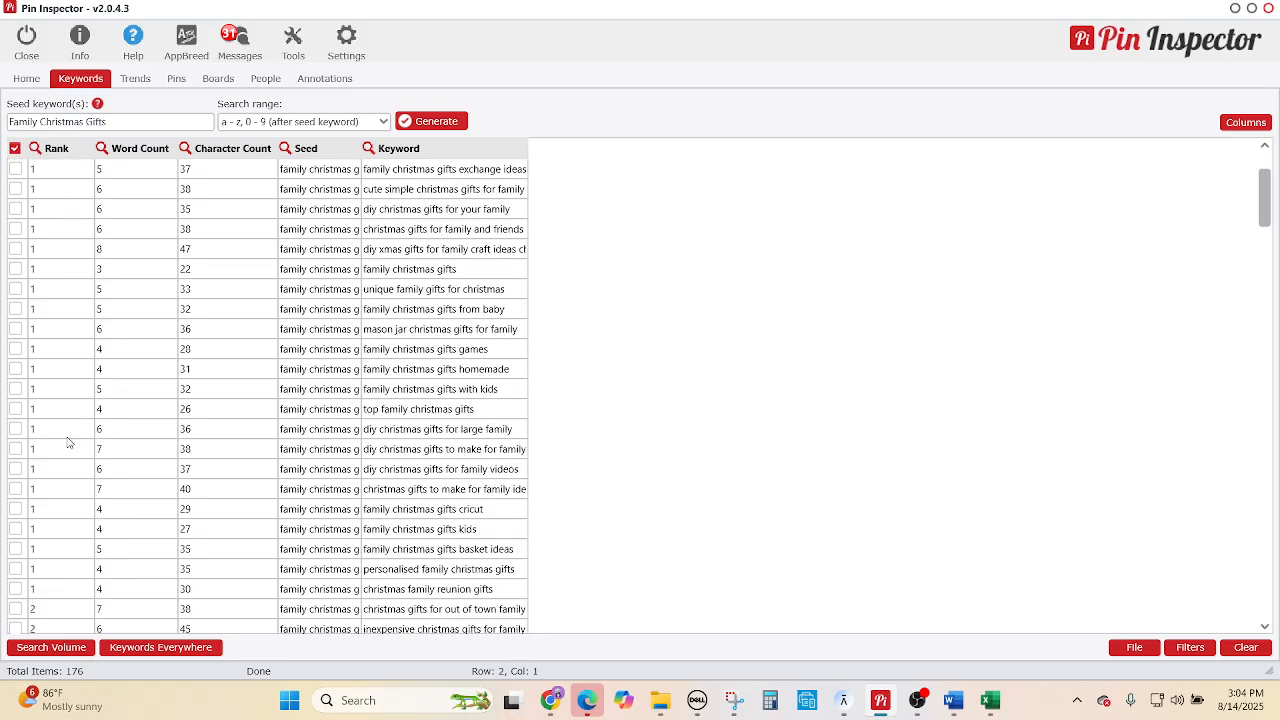
scroll(83, 458, "down", 6)
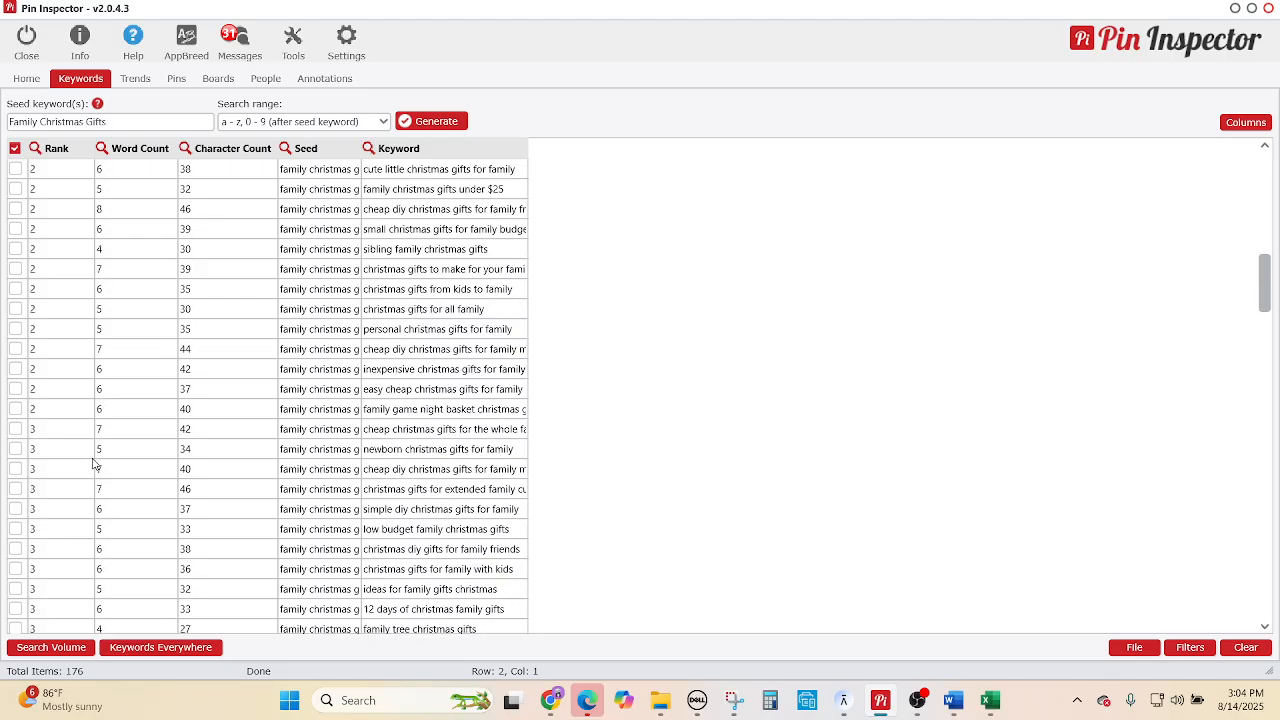
left_click(66, 414, "shift")
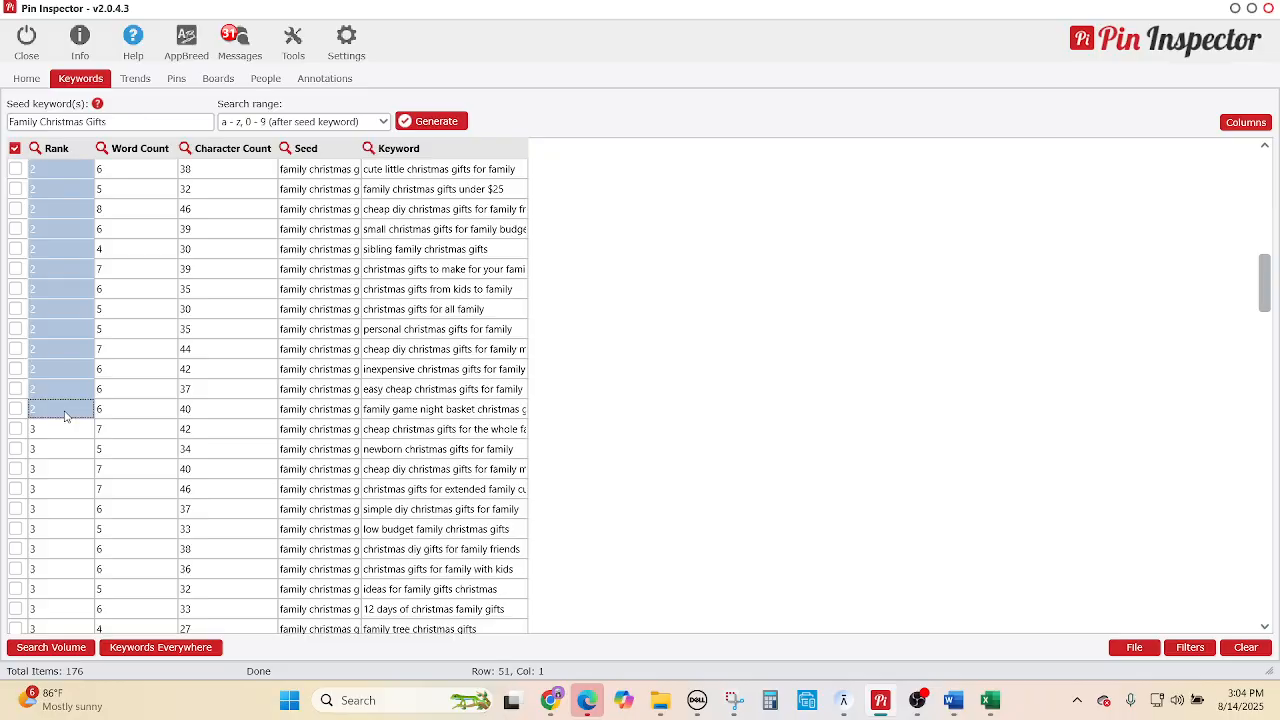
Copy the highlighted keywords to the clipboard and return to Excel.
left_click(1123, 647)
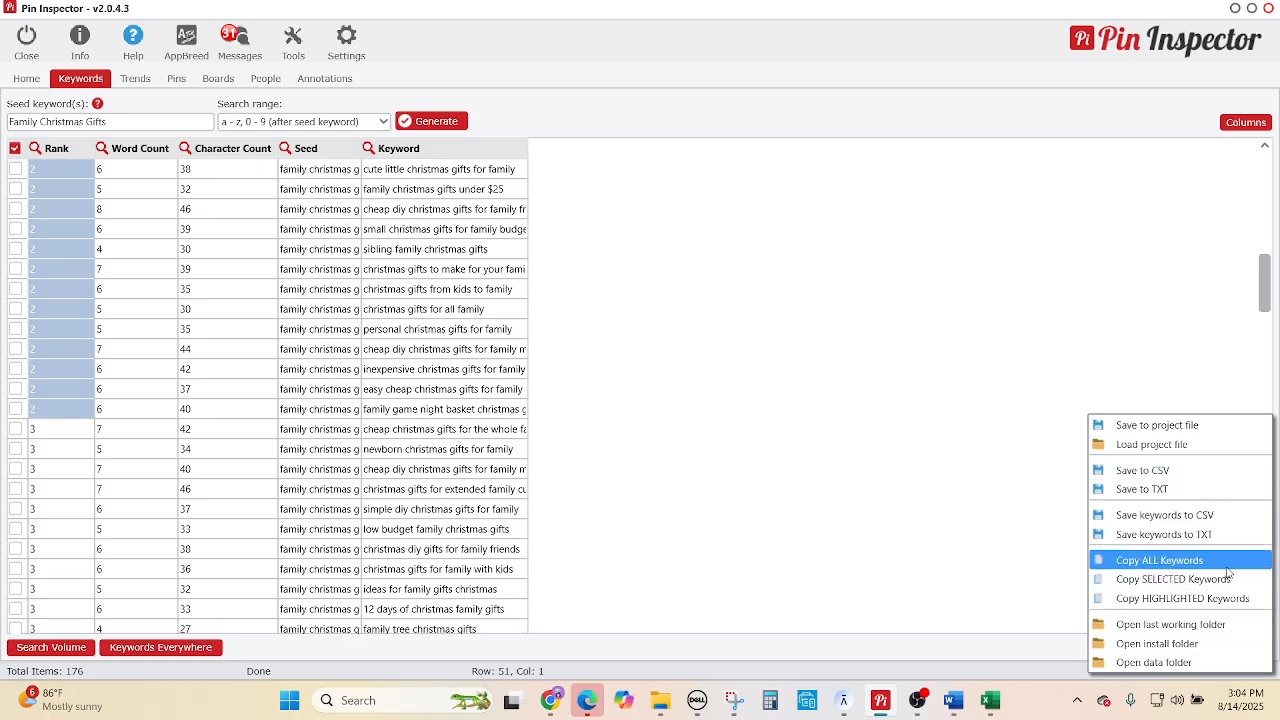
left_click(1236, 599)
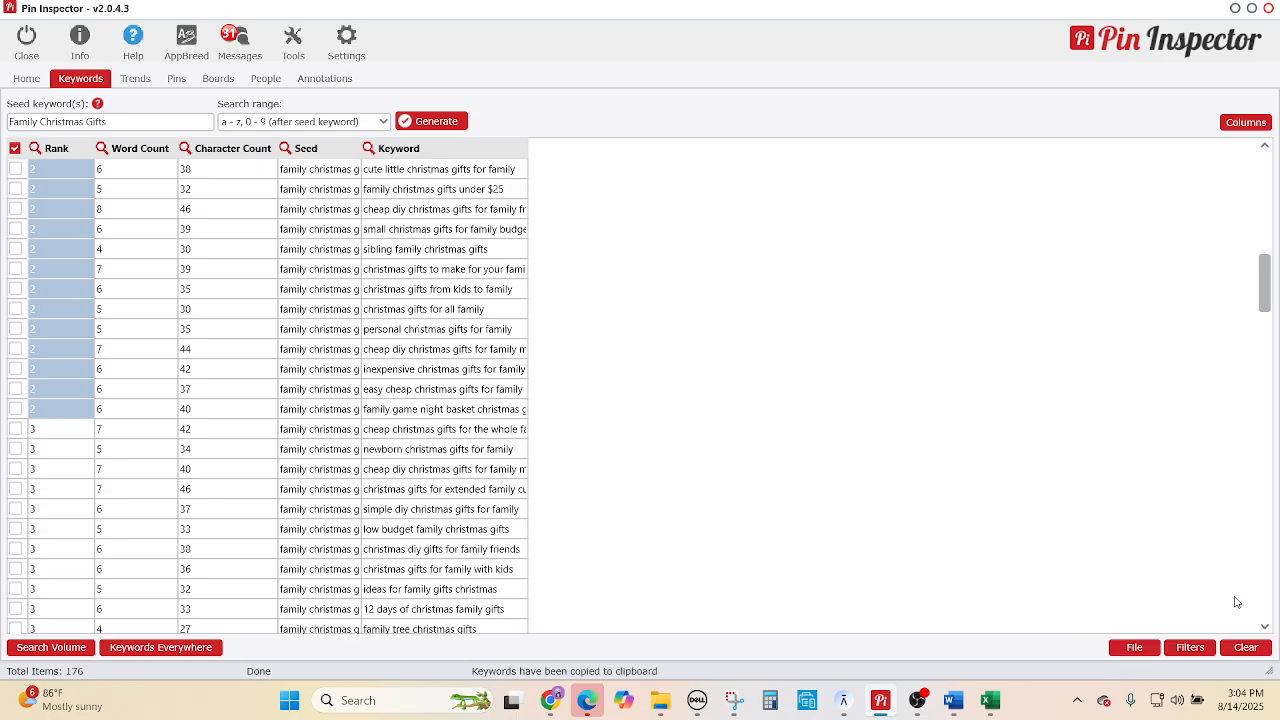
left_click(990, 700)
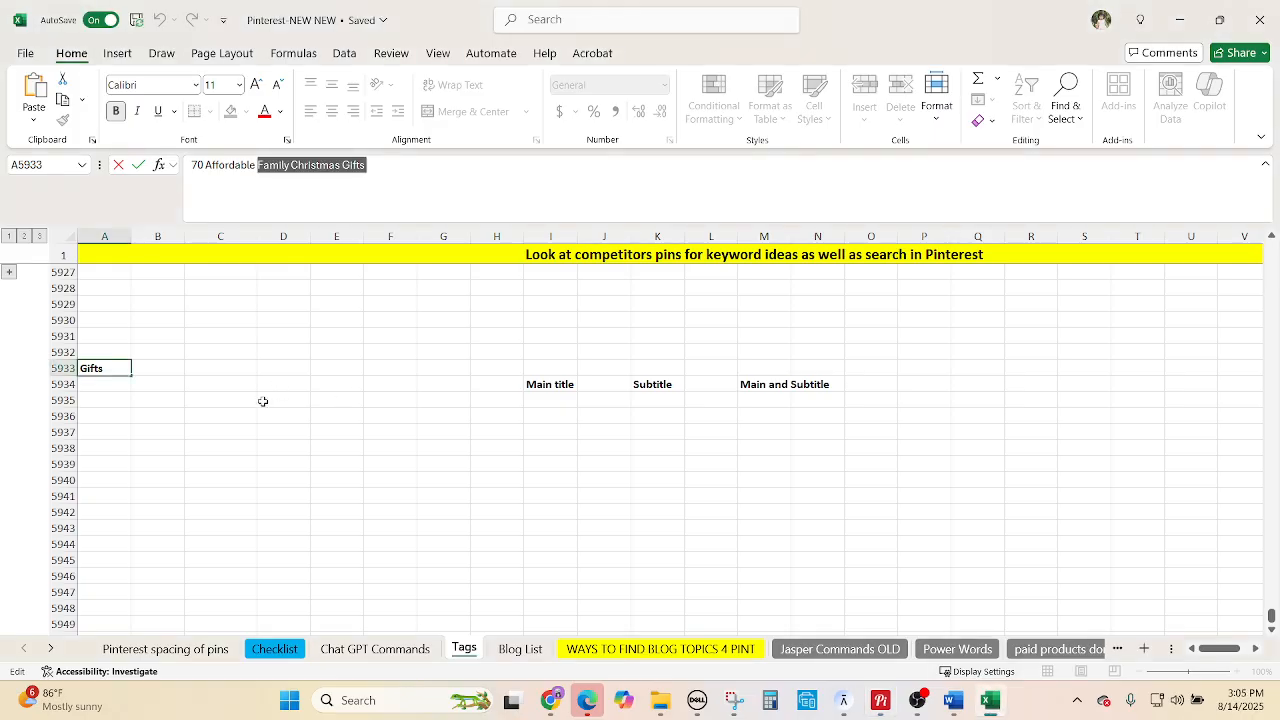
Paste the copied keywords into column A starting at A5937.
left_click(124, 463)
left_click(97, 432)
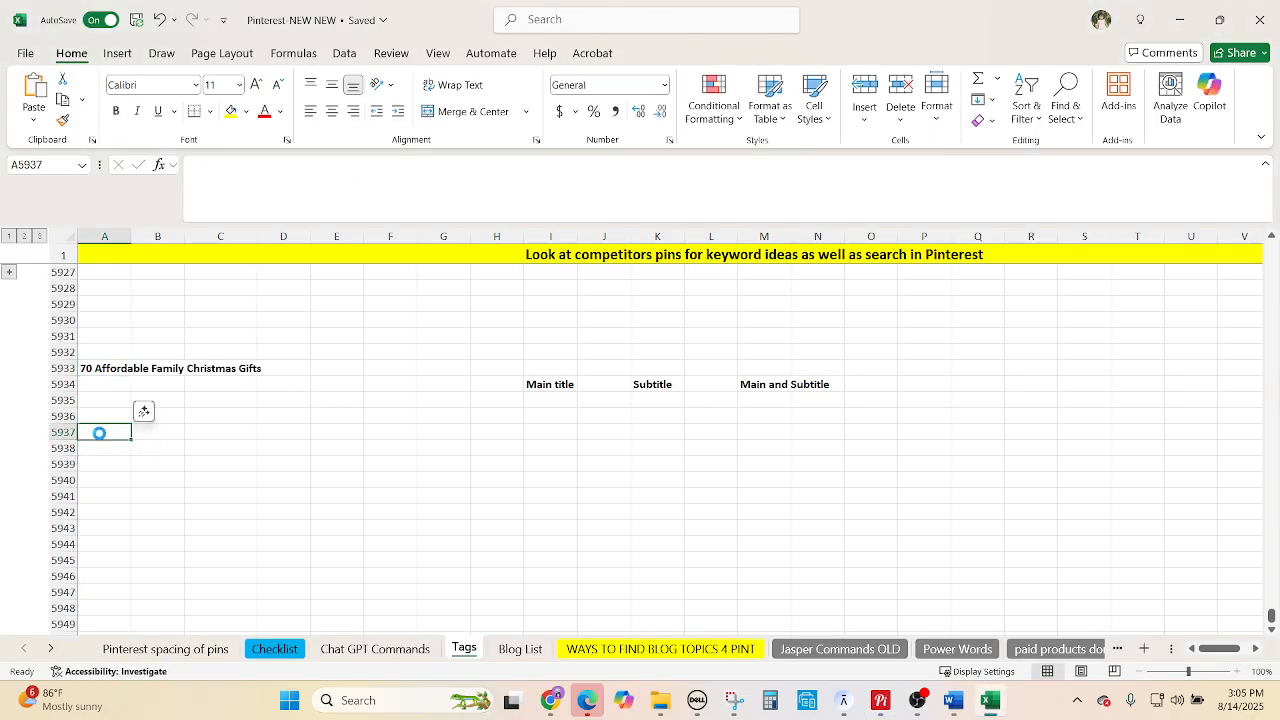
key("ctrl+v")
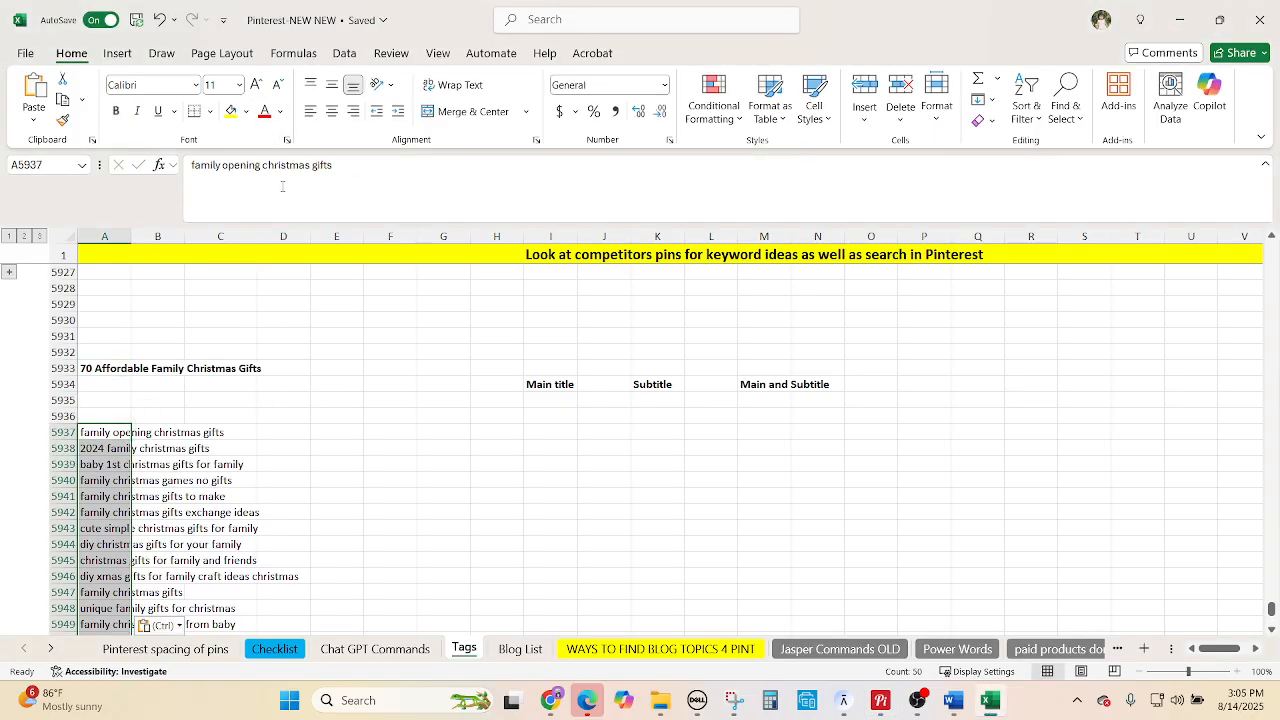
scroll(325, 457, "down", 2)
left_click(400, 432)
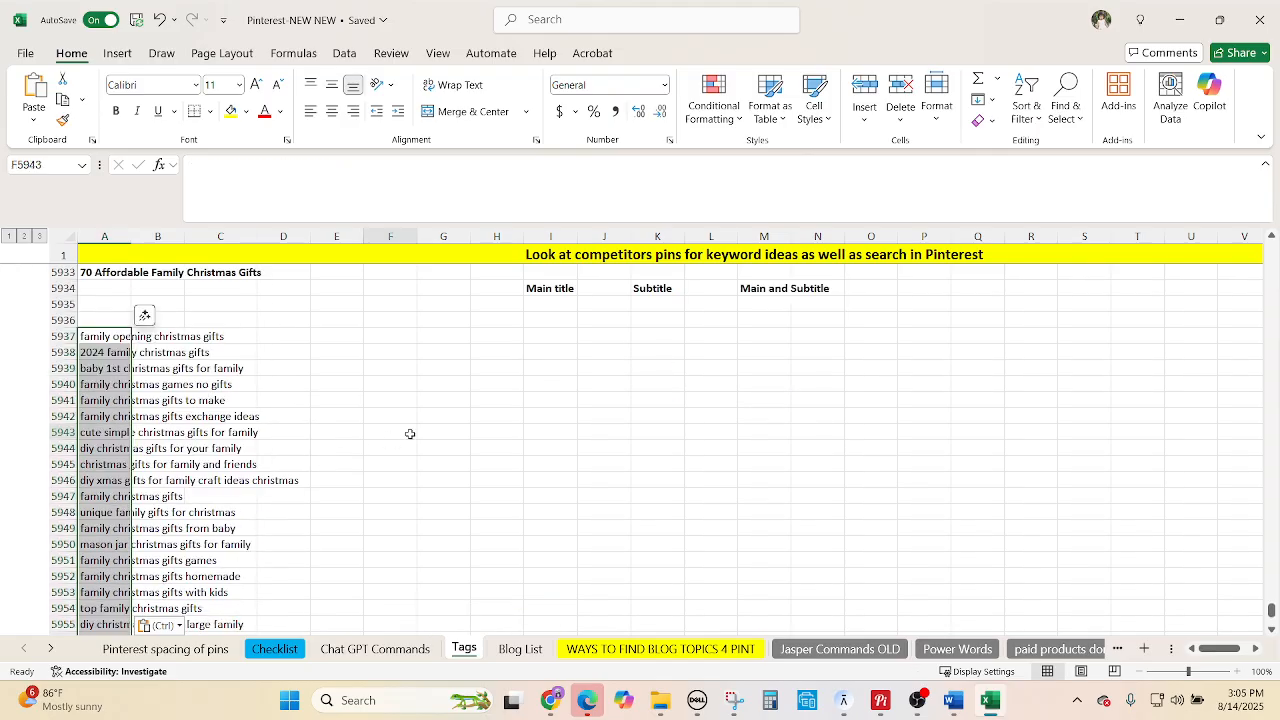
scroll(542, 467, "up", 1)
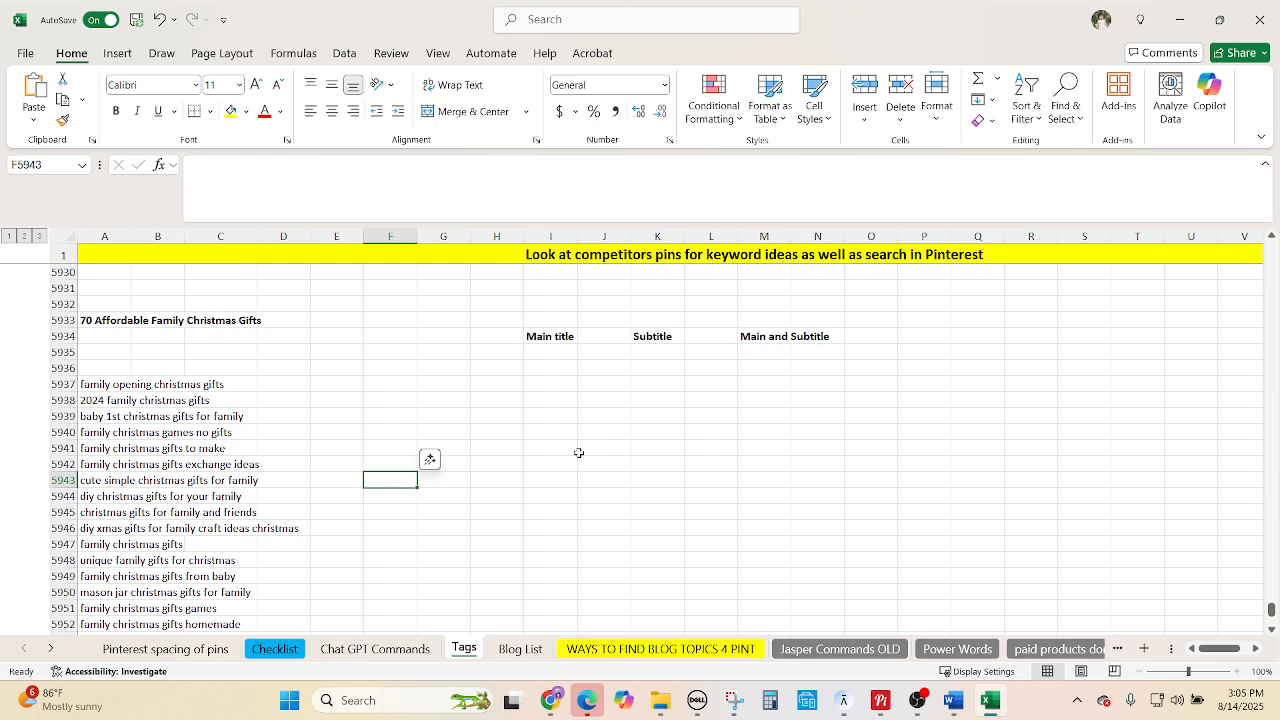
Review pasted keywords like '2024 family christmas gifts' and 'baby 1st christmas gifts for family'.
left_click(385, 384)
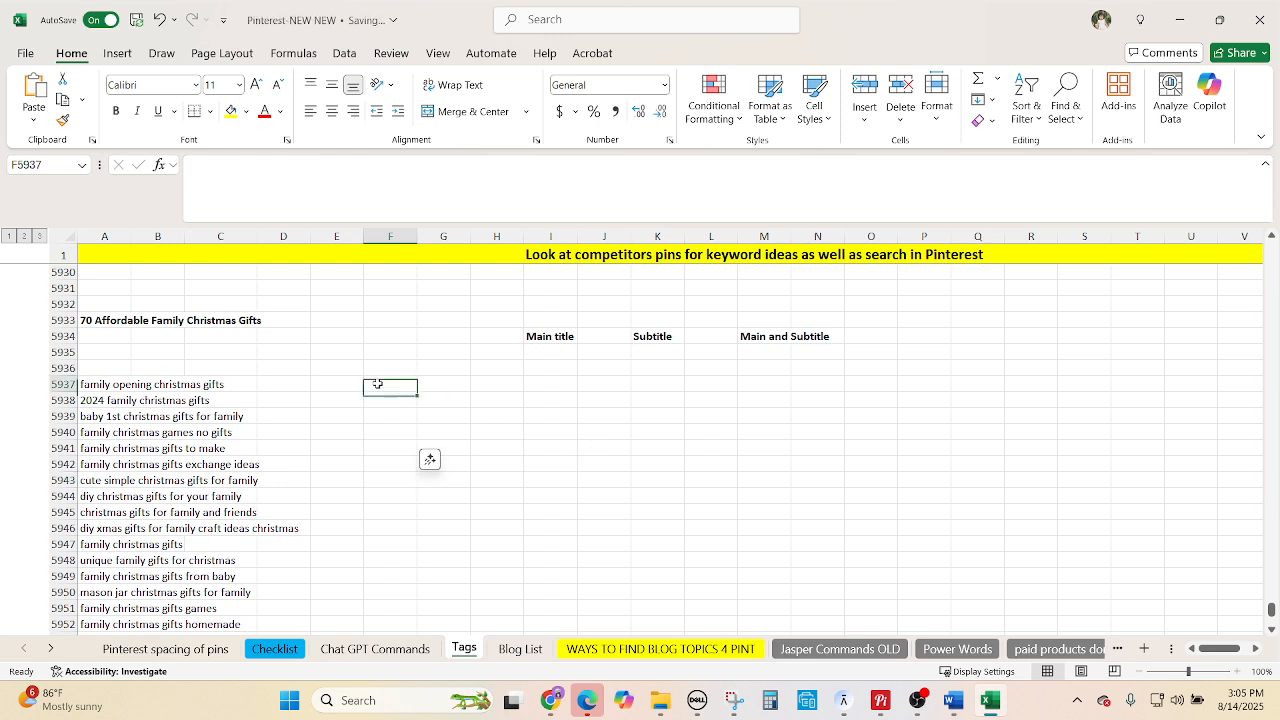
left_click(95, 401)
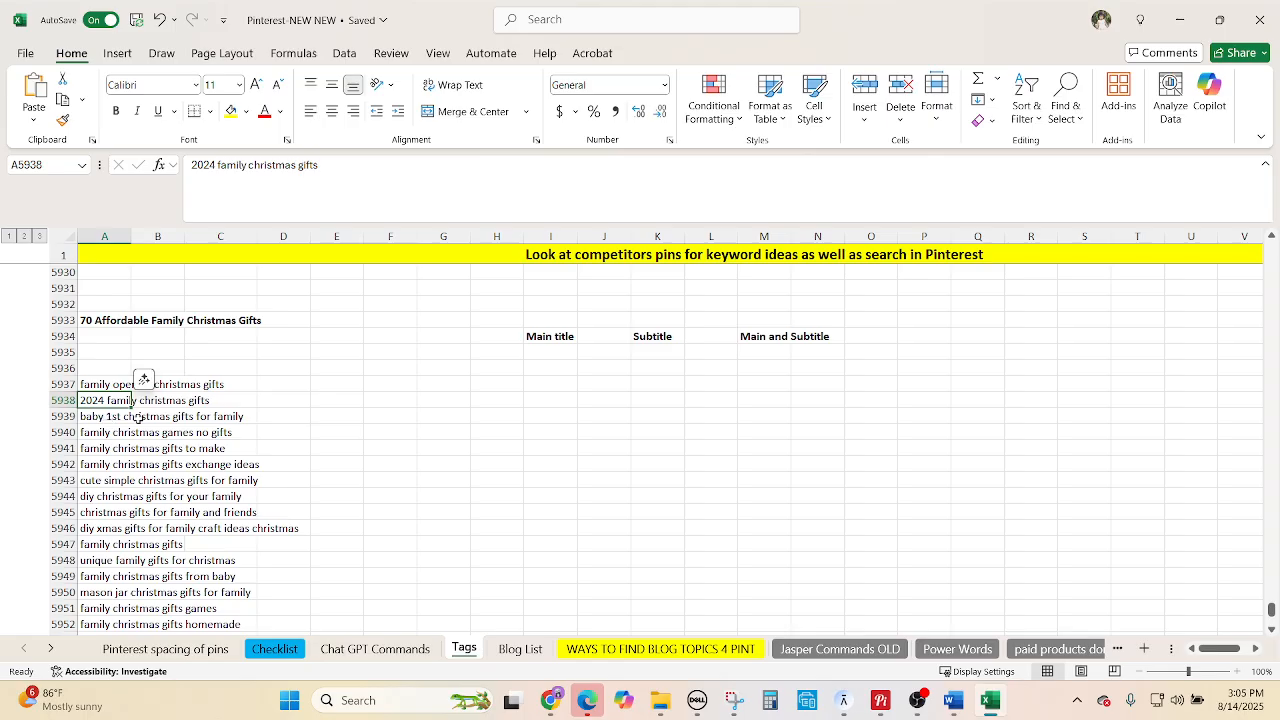
left_click(393, 431)
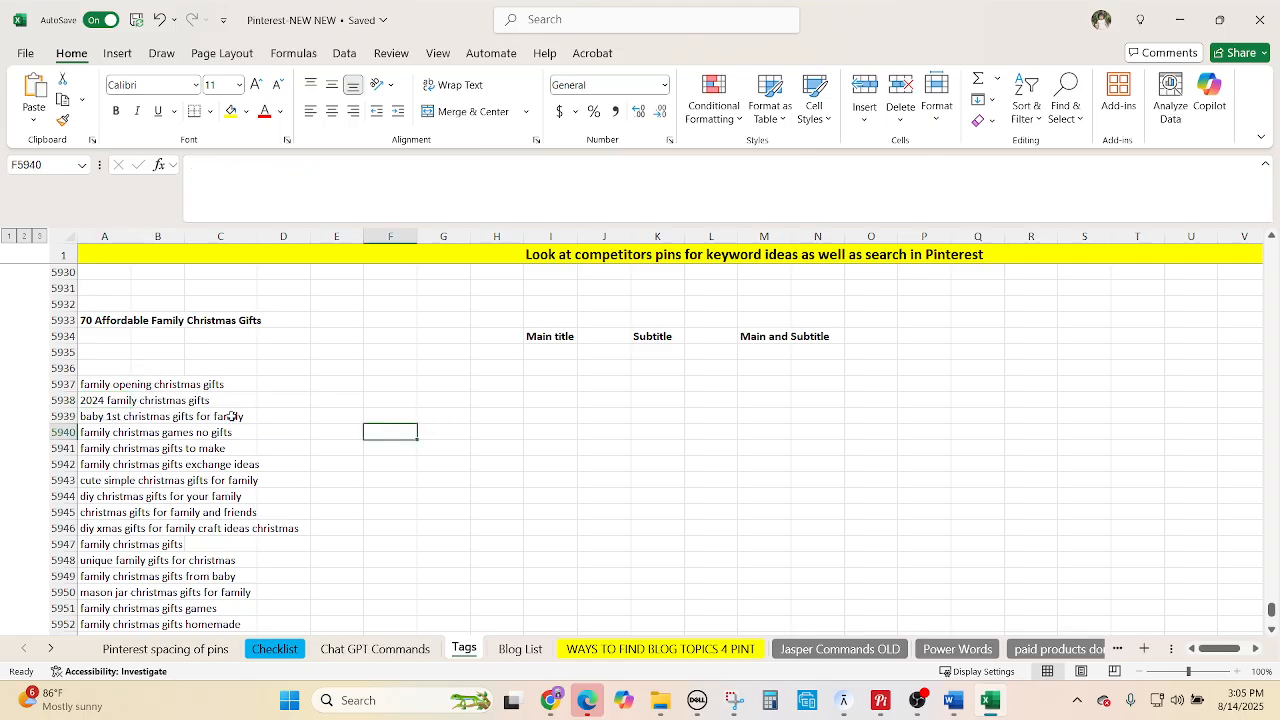
left_click(115, 416)
scroll(250, 440, "down", 1)
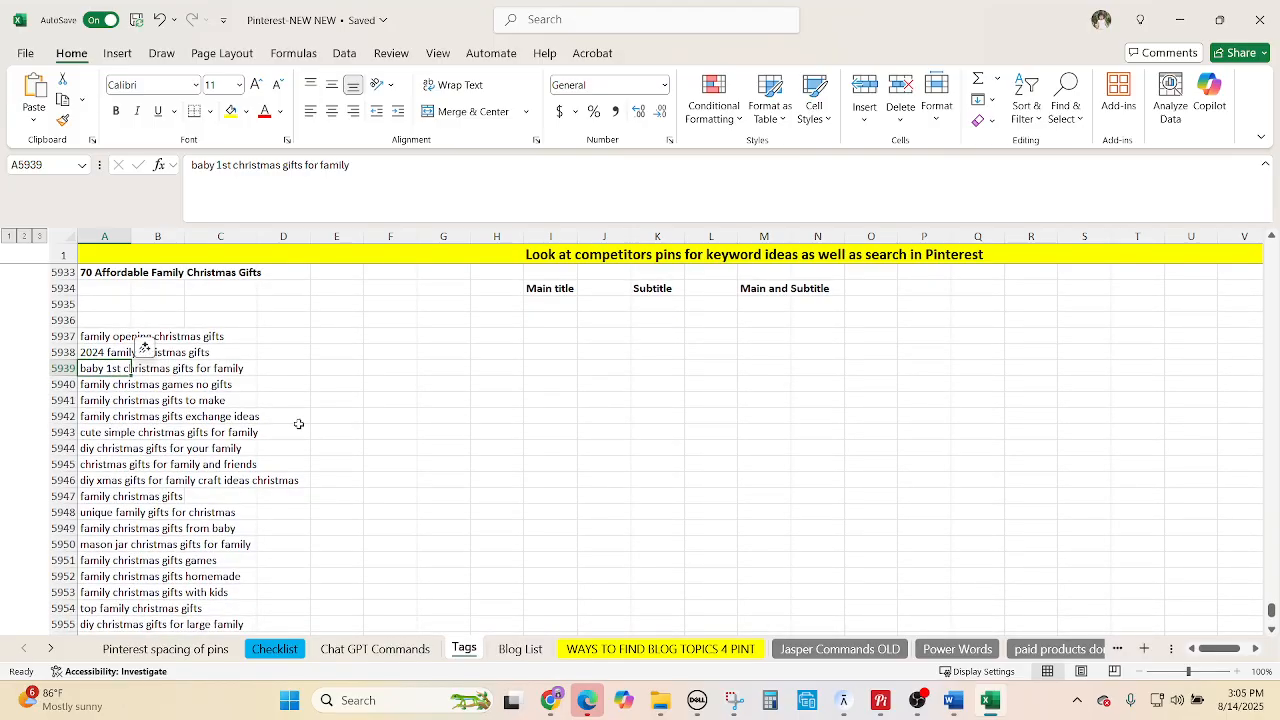
scroll(303, 424, "down", 1)
Make 'family christmas gifts exchange ideas', 'cute simple christmas gifts for family' and 'family christmas gifts' red.
left_click(118, 368)
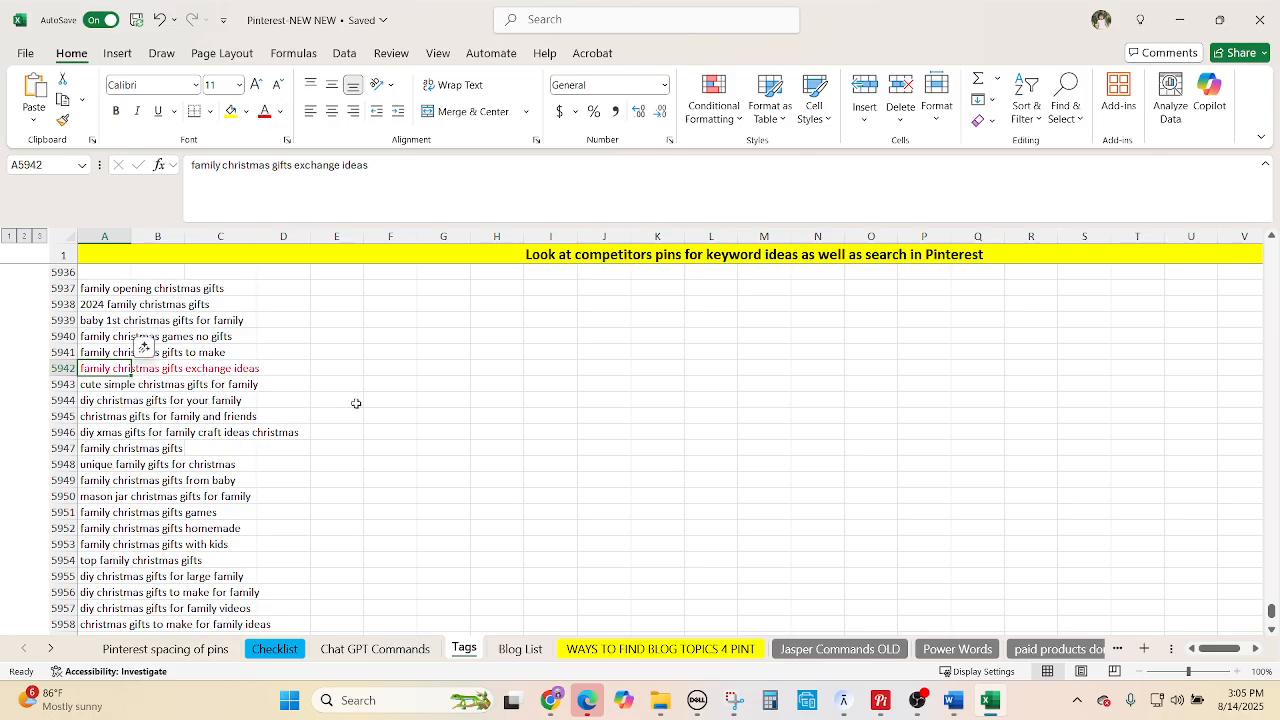
left_click(116, 385, "ctrl")
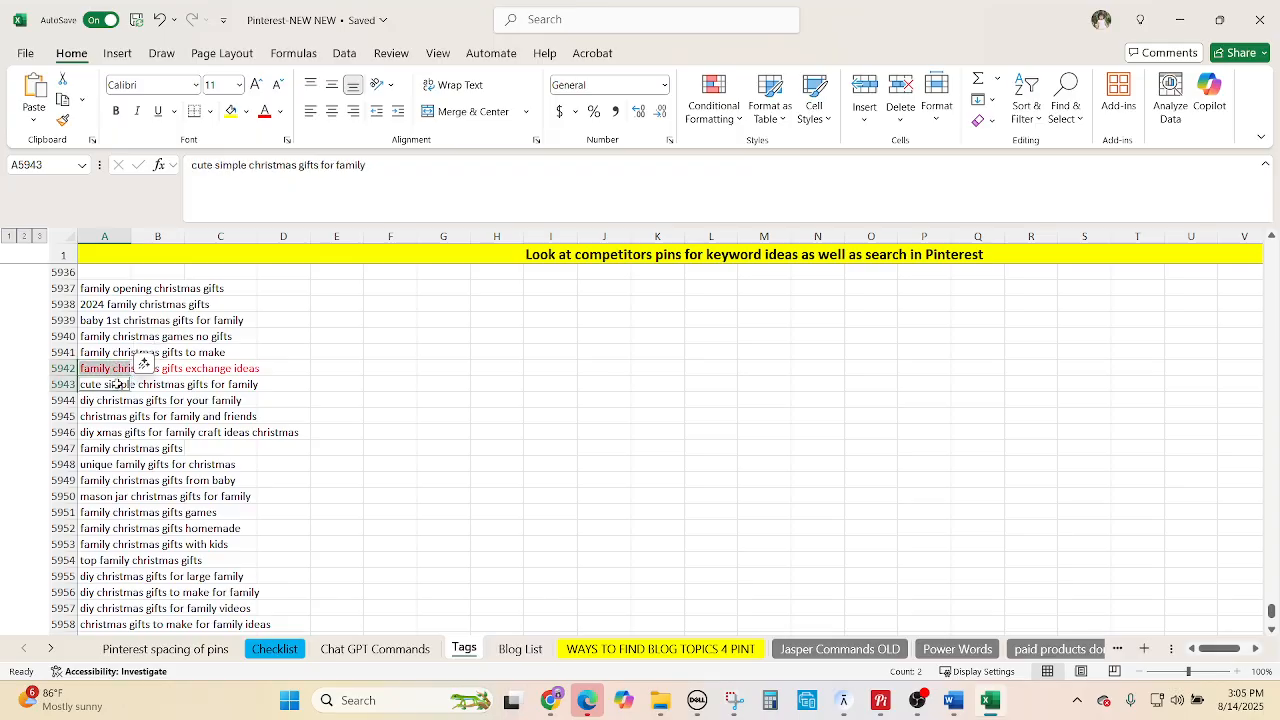
left_click(101, 442, "ctrl")
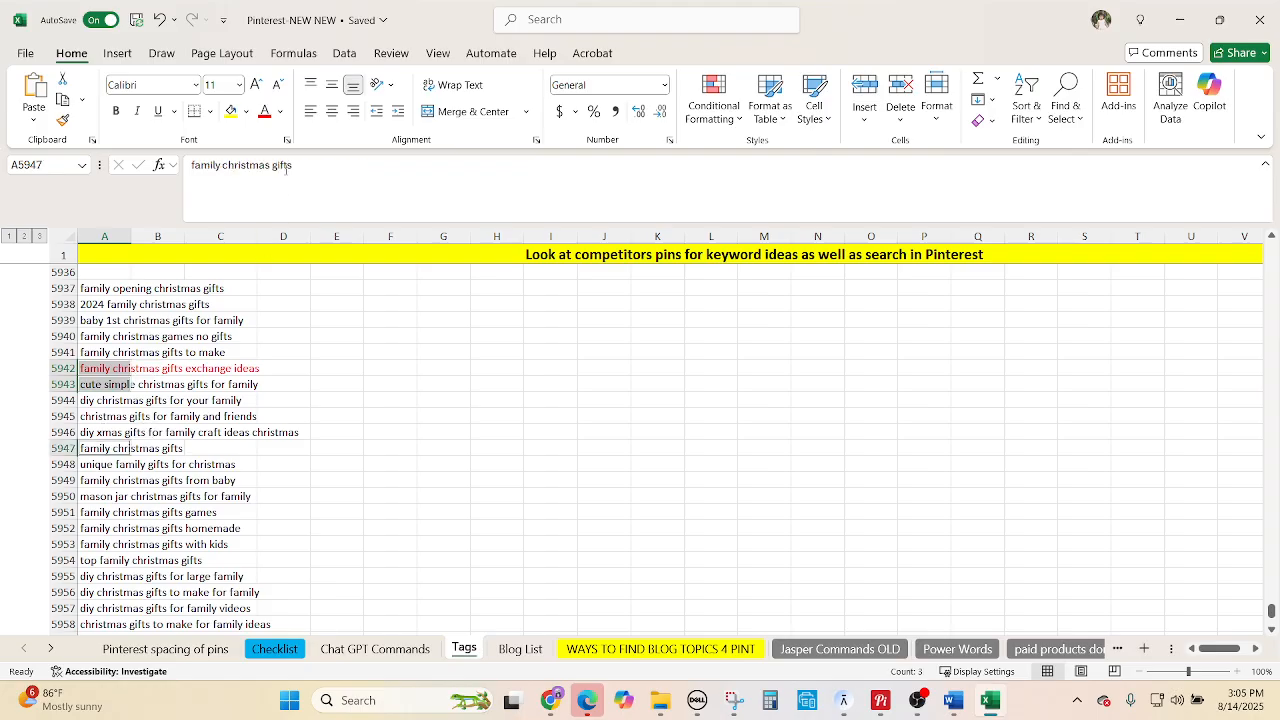
left_click(265, 112)
Turn 'unique family gifts for christmas' and 'family christmas gifts with kids' red.
scroll(231, 540, "down", 1)
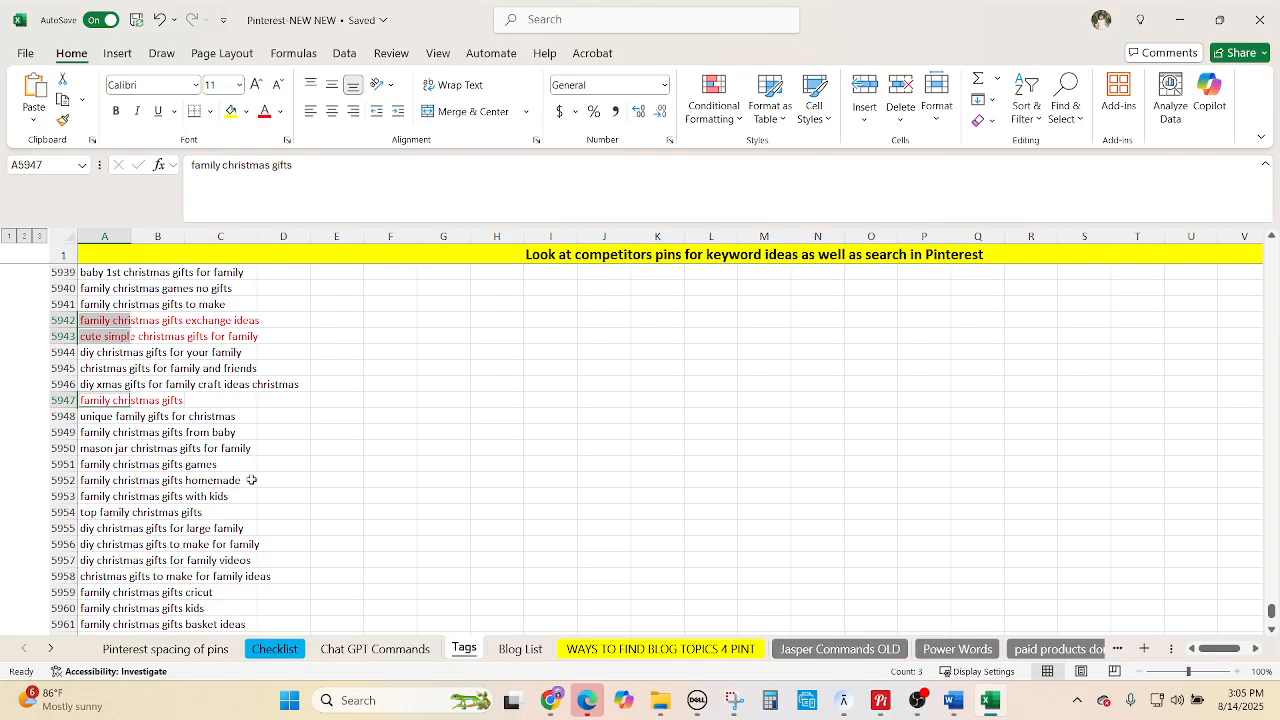
left_click_drag(366, 432, 350, 431)
left_click(118, 416)
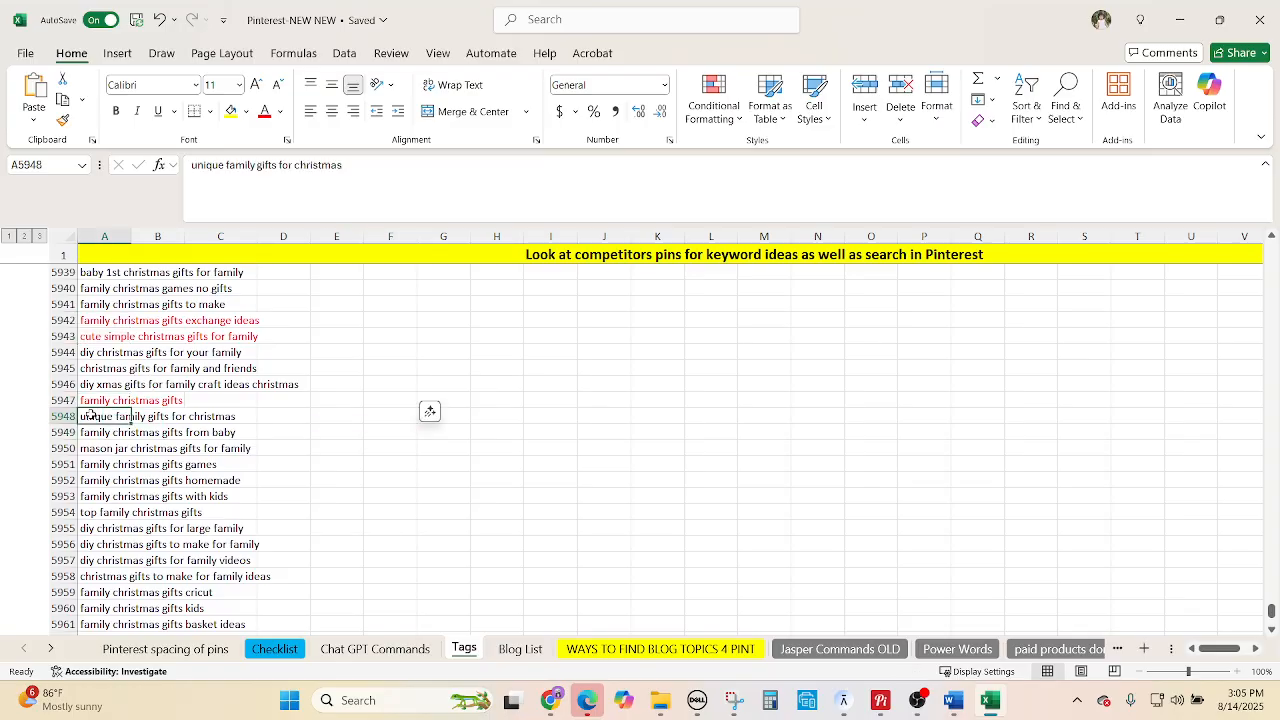
left_click(102, 464)
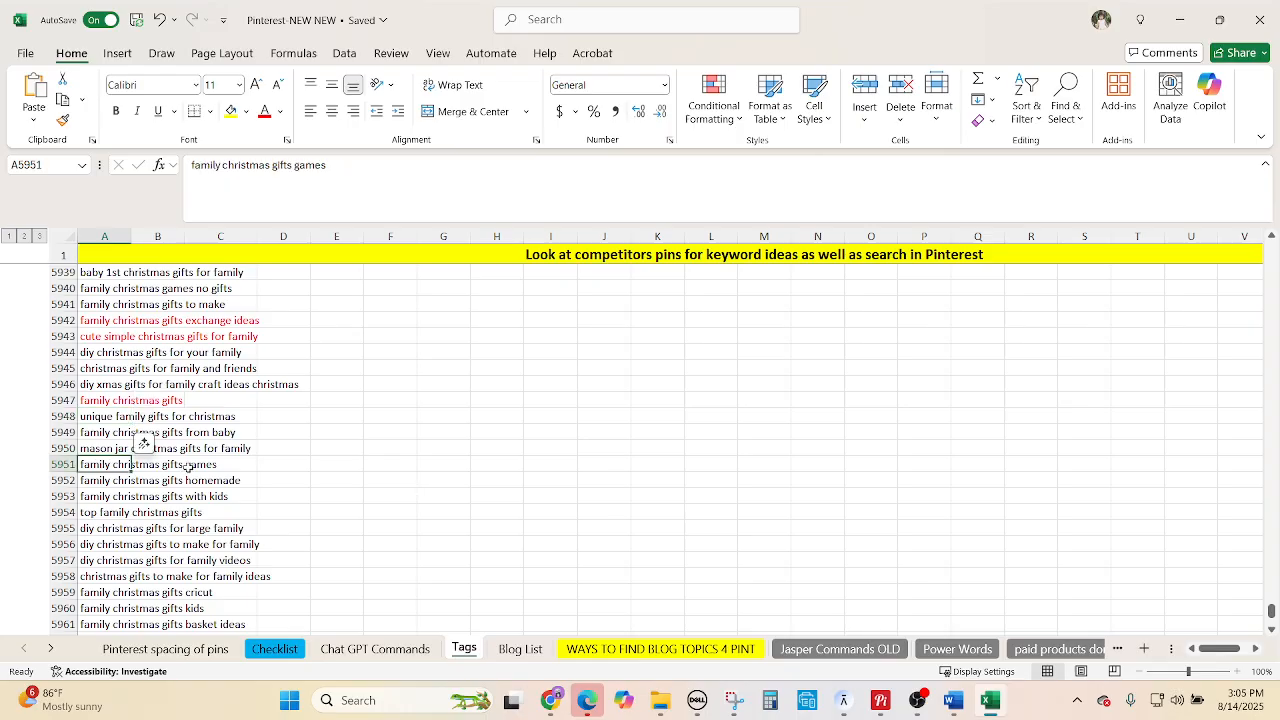
left_click(103, 418)
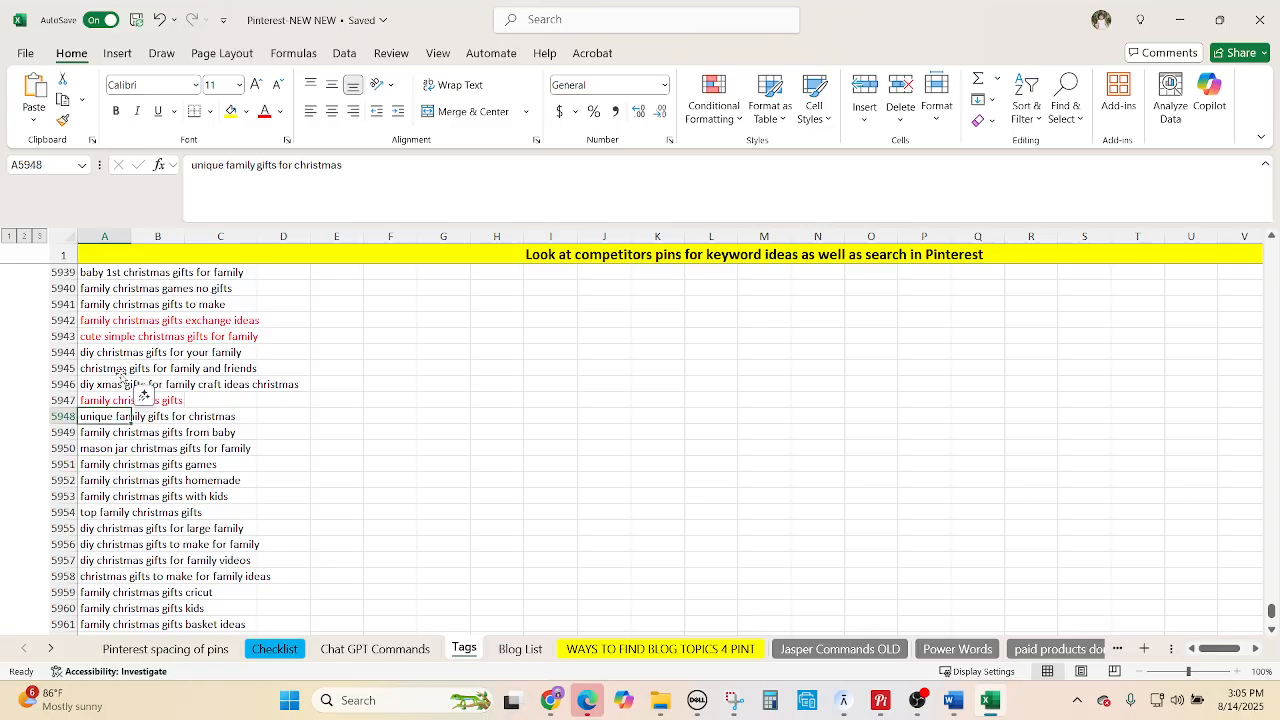
left_click(265, 111)
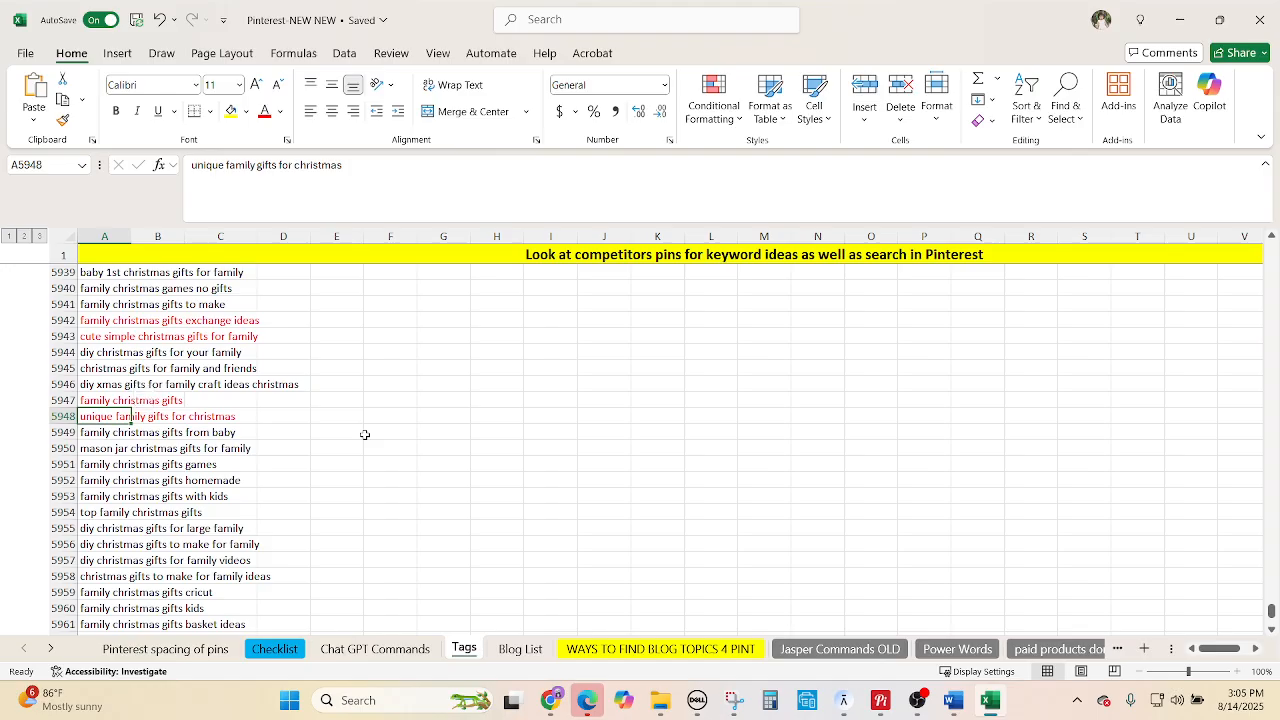
scroll(362, 425, "down", 1)
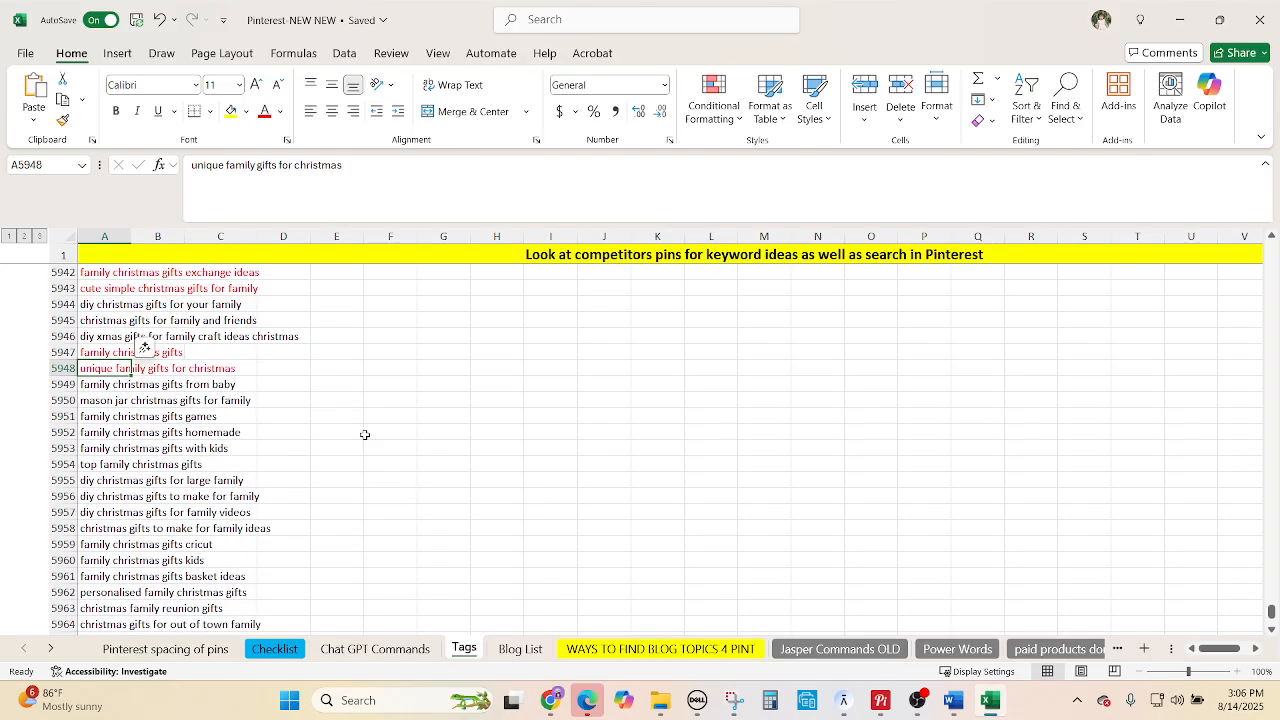
left_click(112, 448)
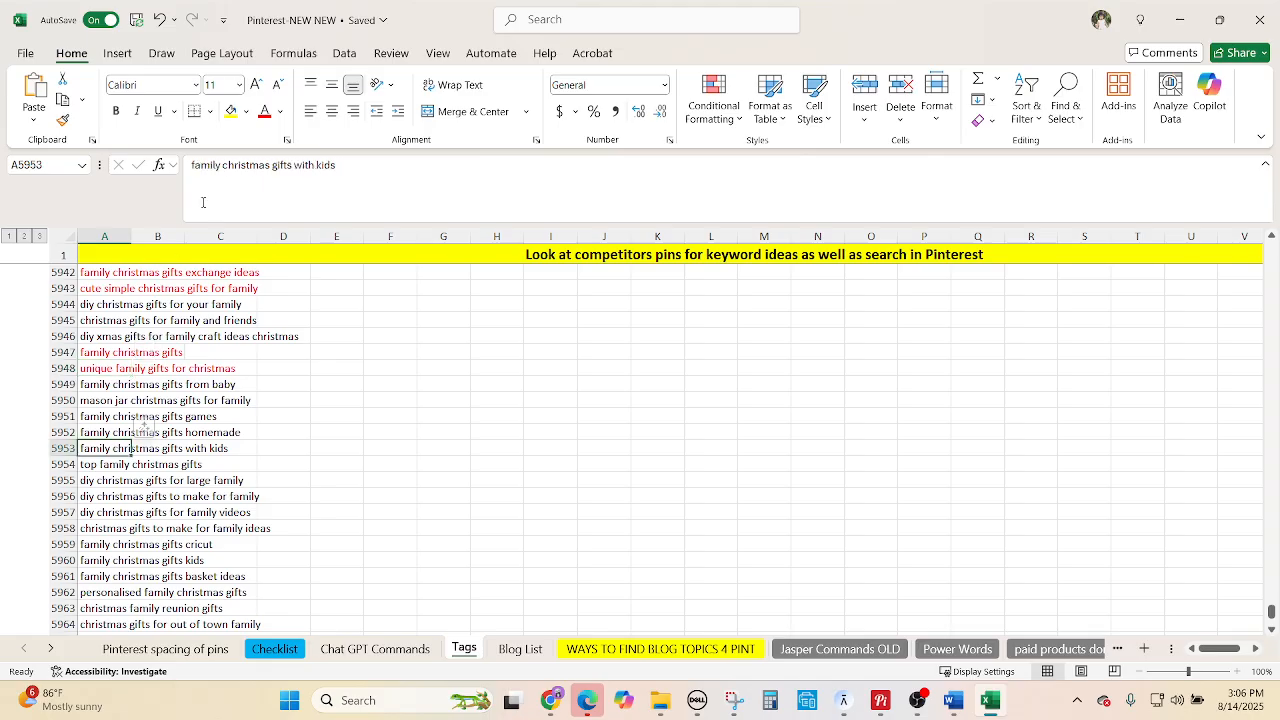
left_click(264, 110)
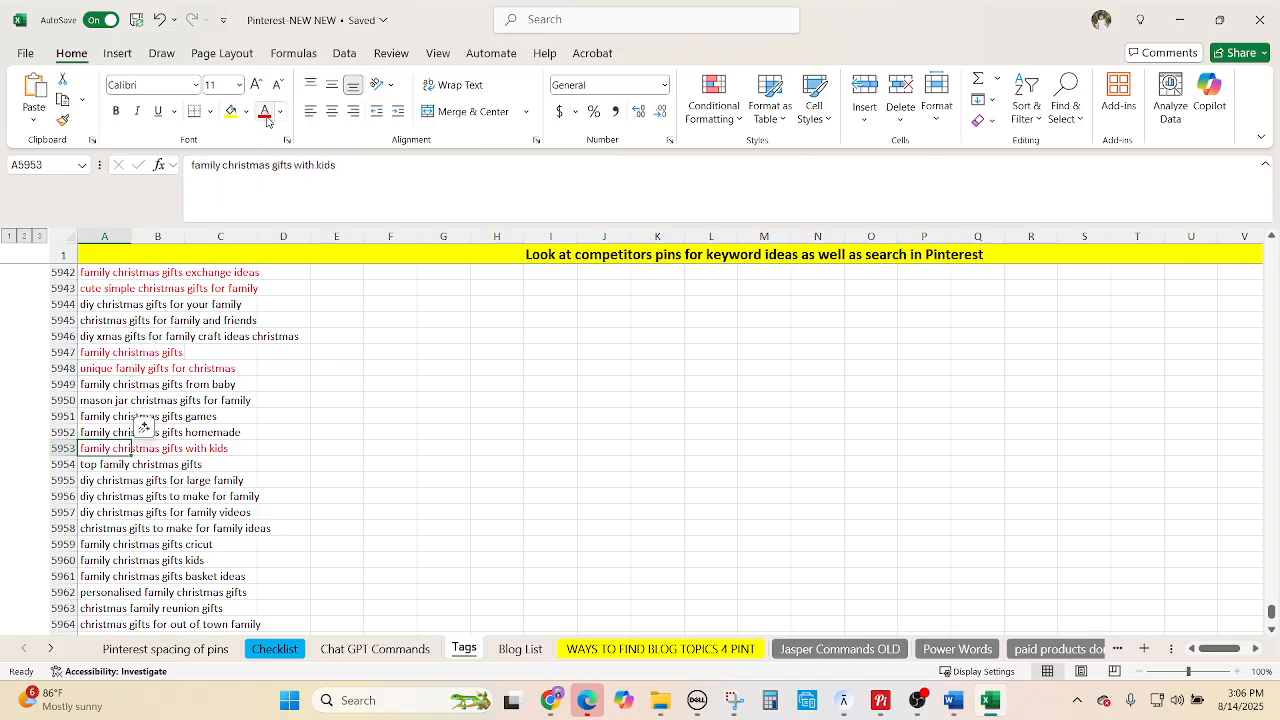
Select 'top family christmas gifts' together with the keywords in rows 5947–5948.
left_click(105, 464)
scroll(416, 456, "up", 2)
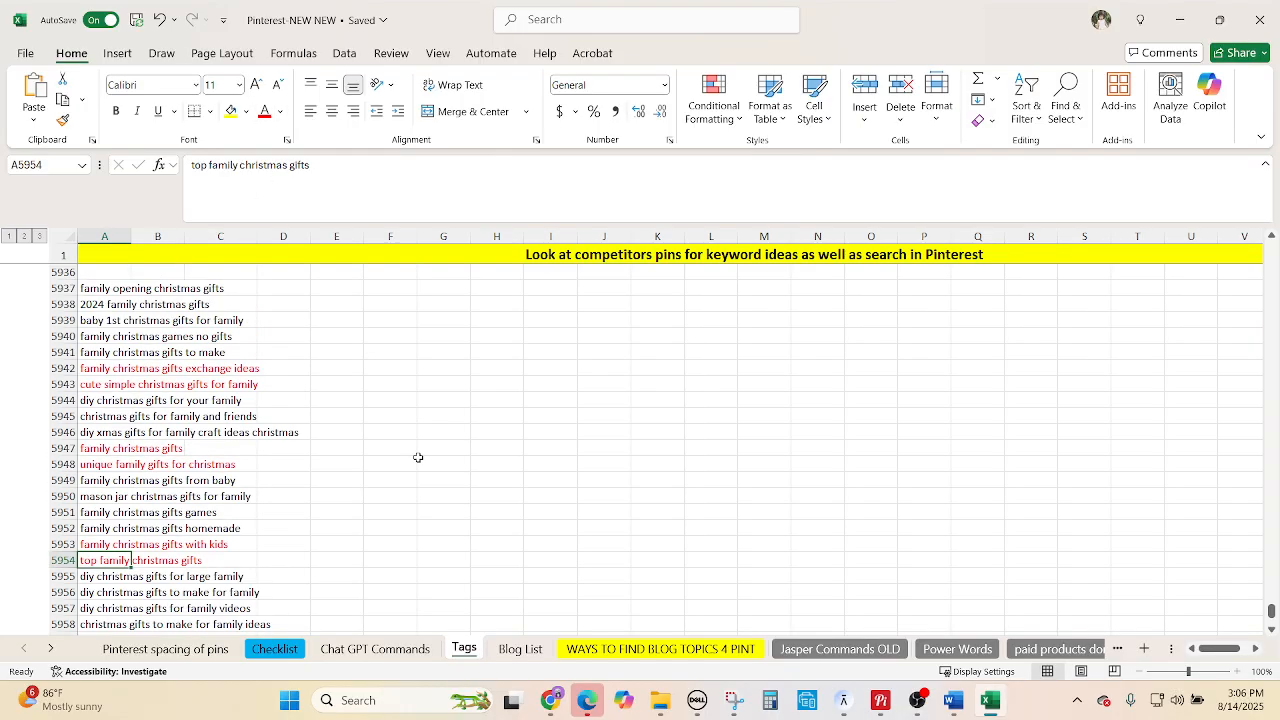
left_click_drag(94, 367, 94, 384)
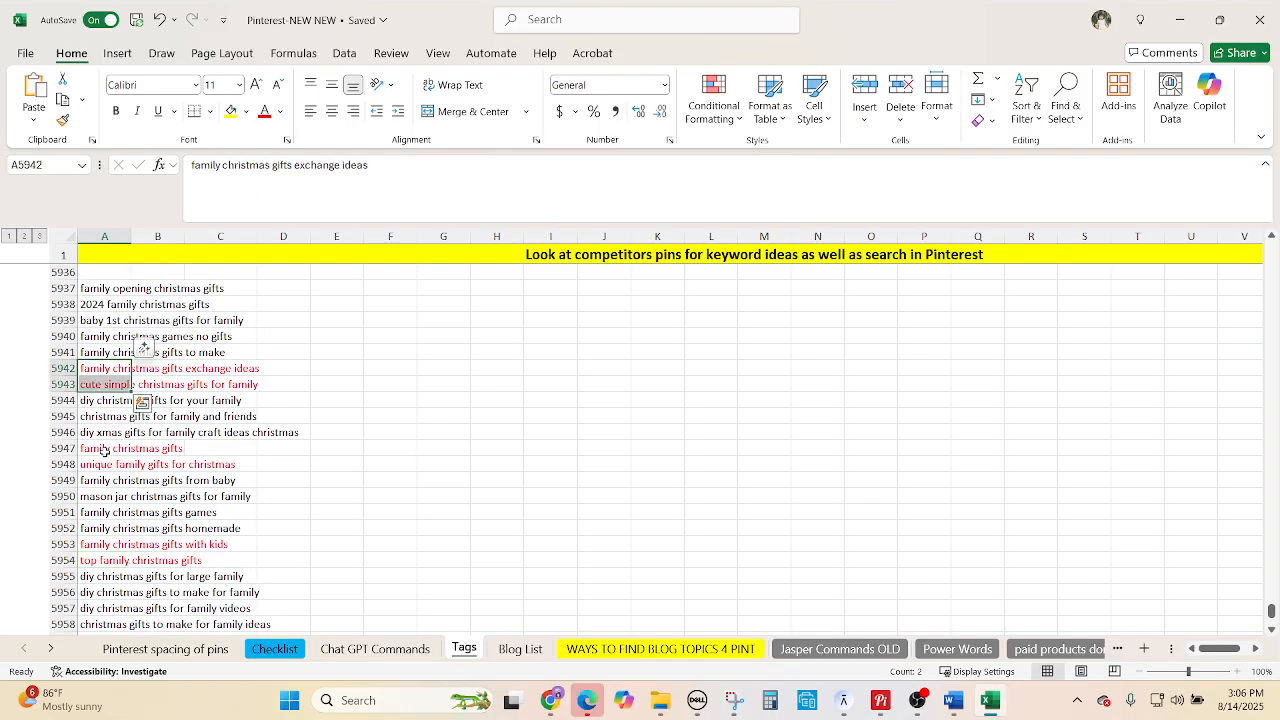
left_click_drag(94, 448, 94, 464)
left_click_drag(97, 544, 97, 560)
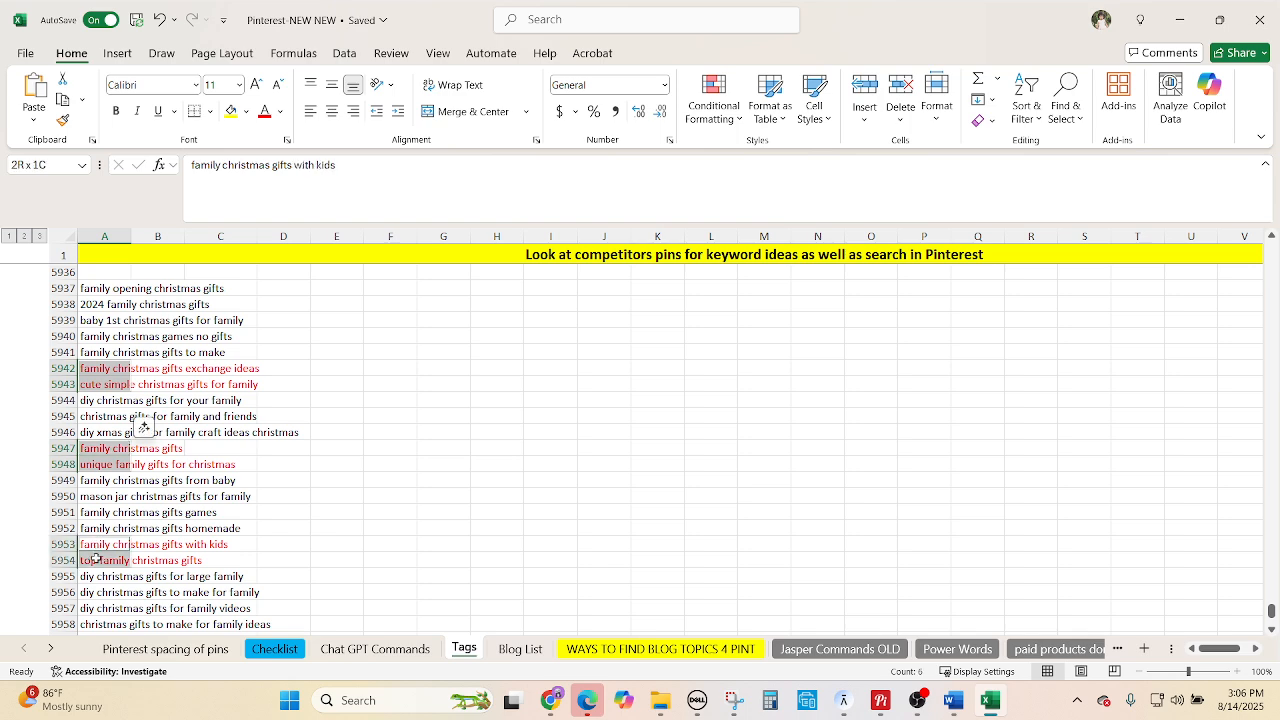
scroll(582, 534, "down", 2)
scroll(582, 534, "down", 1)
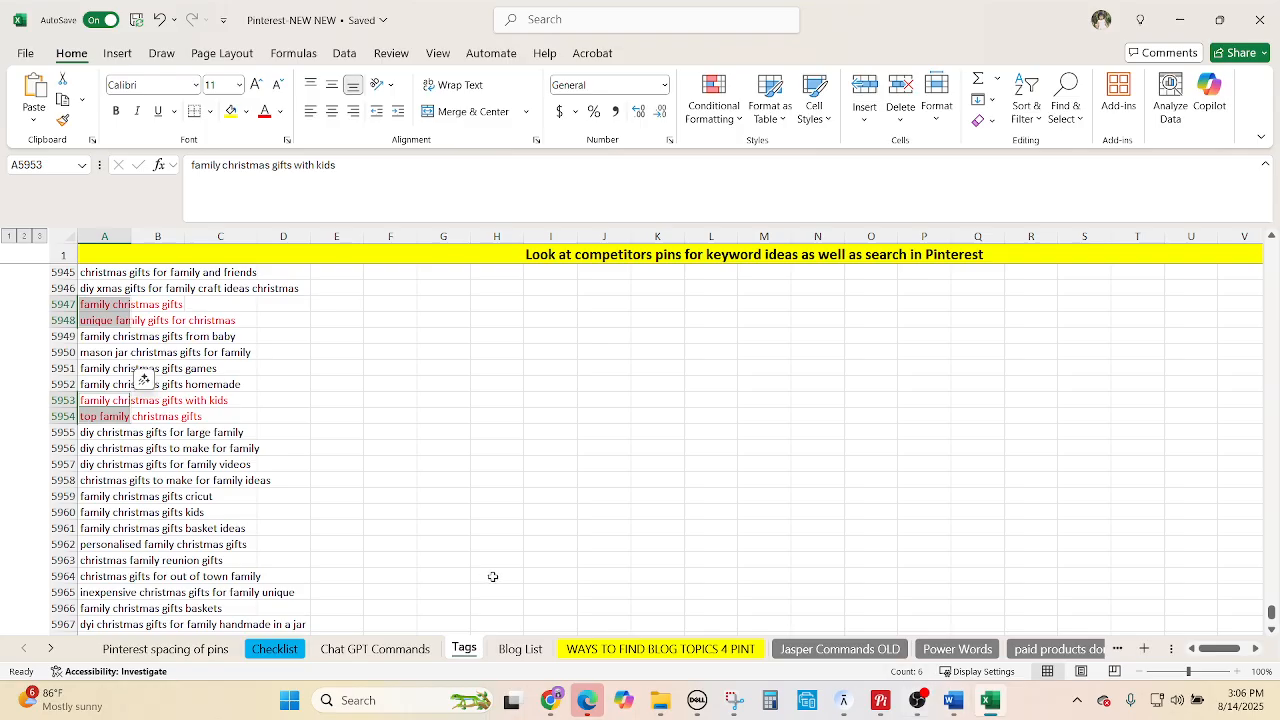
scroll(493, 577, "down", 1)
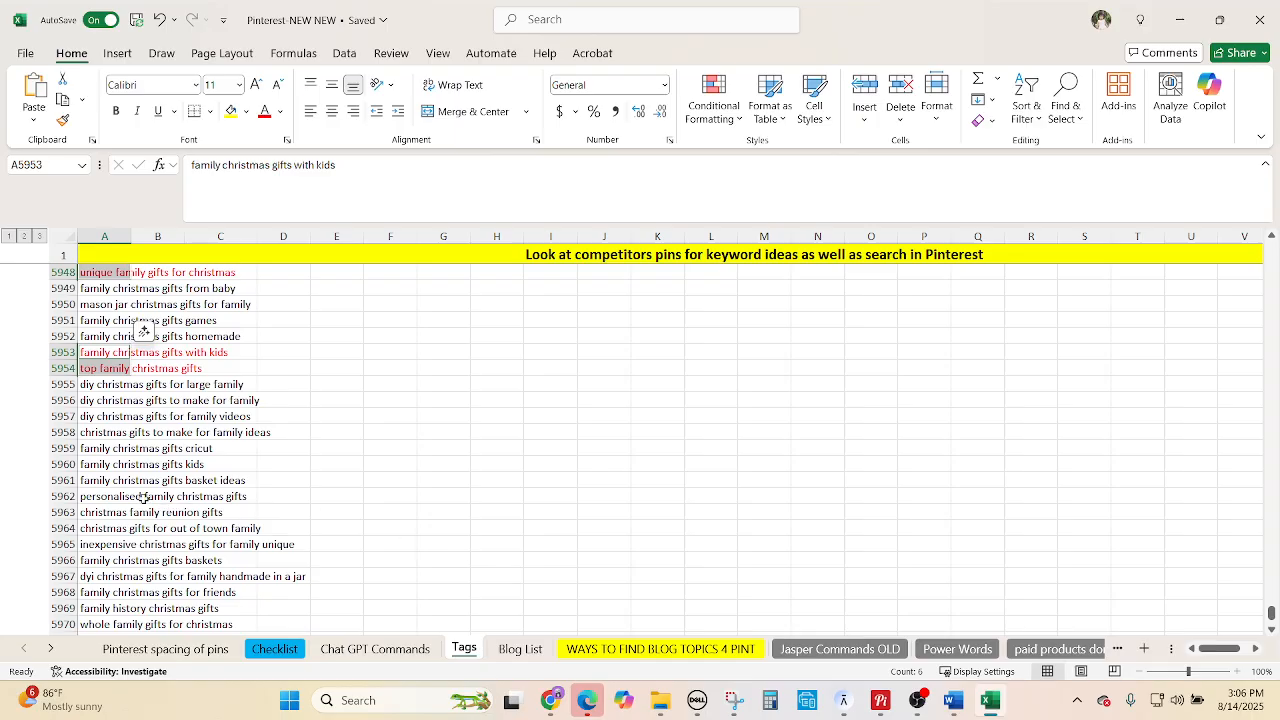
scroll(128, 496, "down", 1)
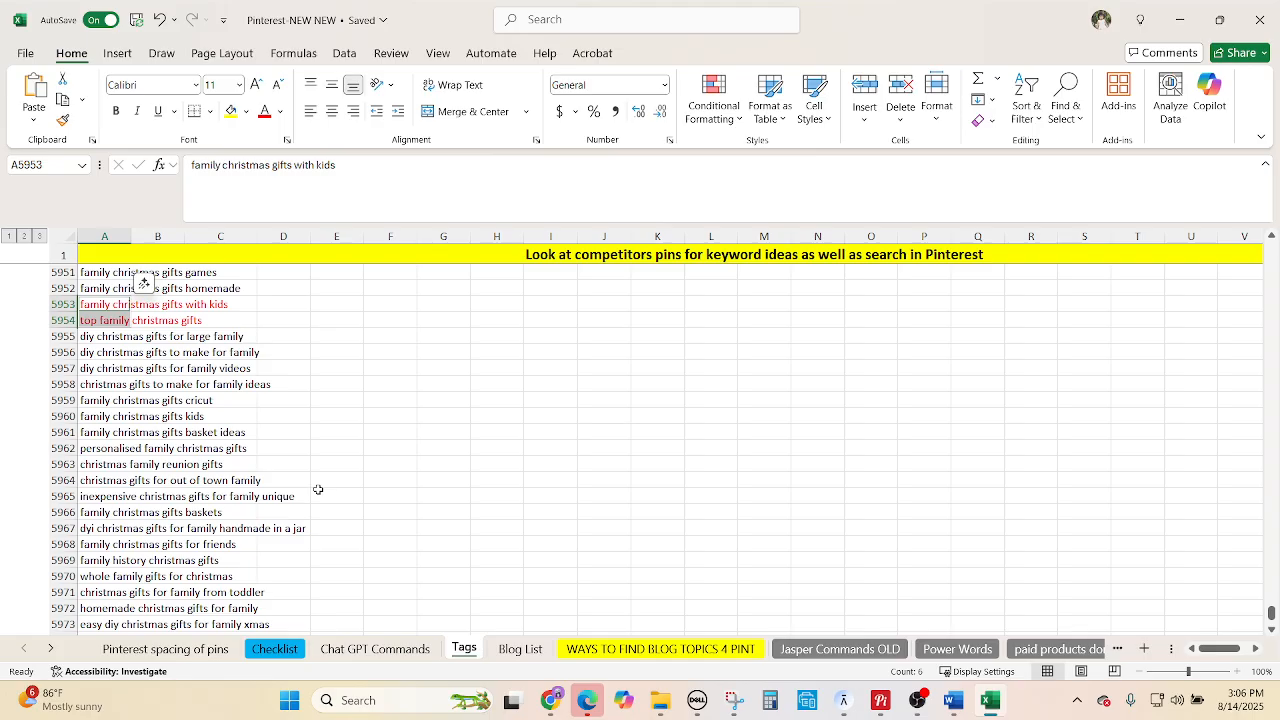
scroll(316, 489, "down", 1)
Add 'inexpensive christmas gifts', 'whole family', 'homemade' and 'under $25' keywords, and colour the selection red.
left_click(100, 452, "ctrl")
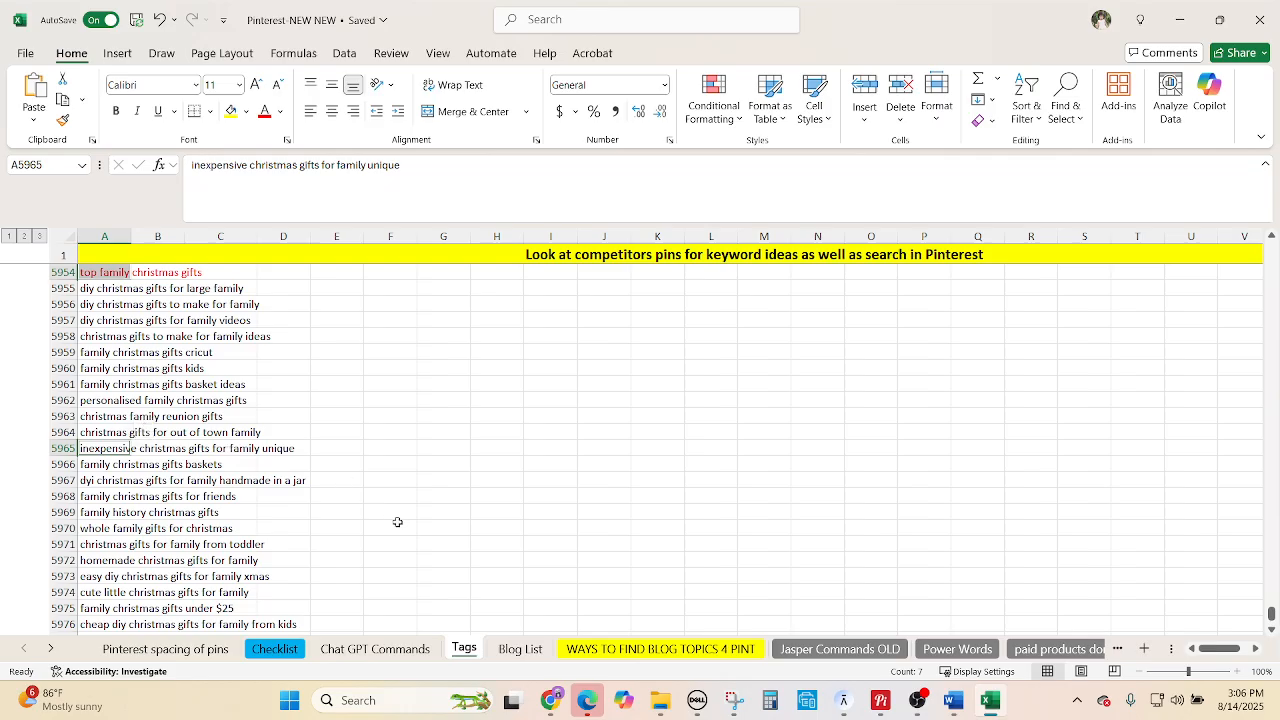
scroll(397, 522, "down", 1)
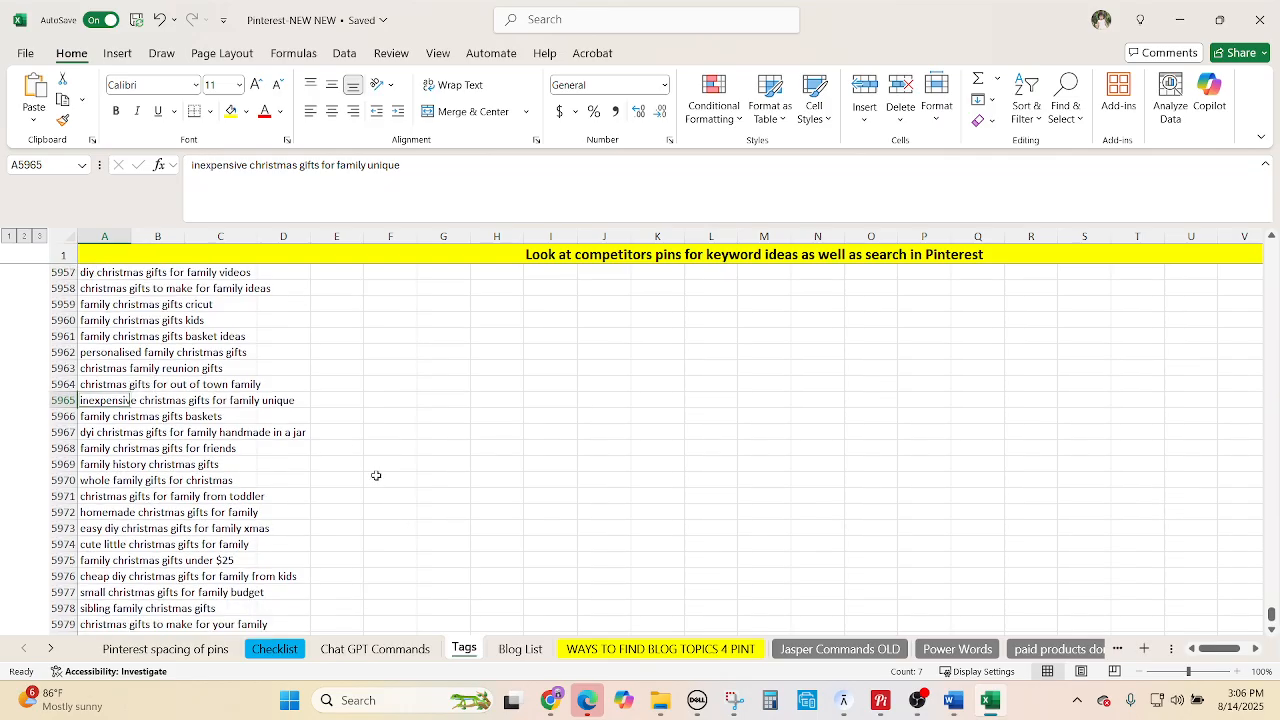
scroll(376, 476, "down", 1)
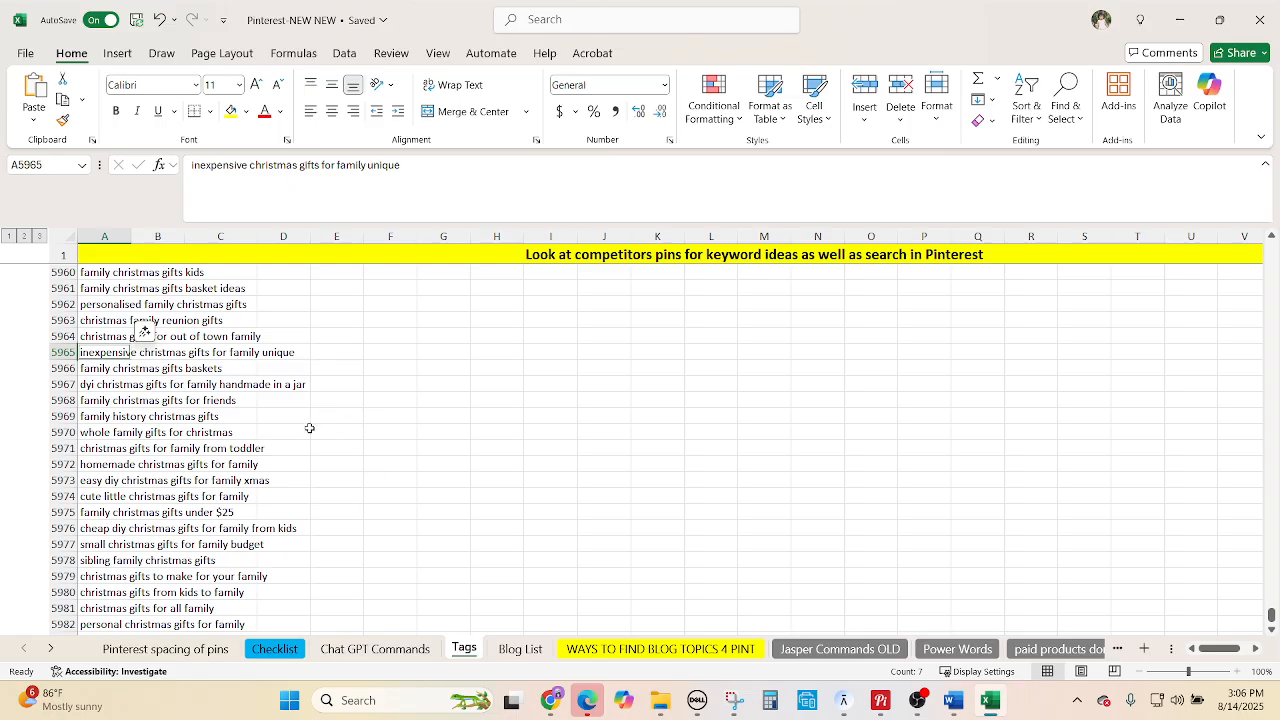
left_click(110, 432, "ctrl")
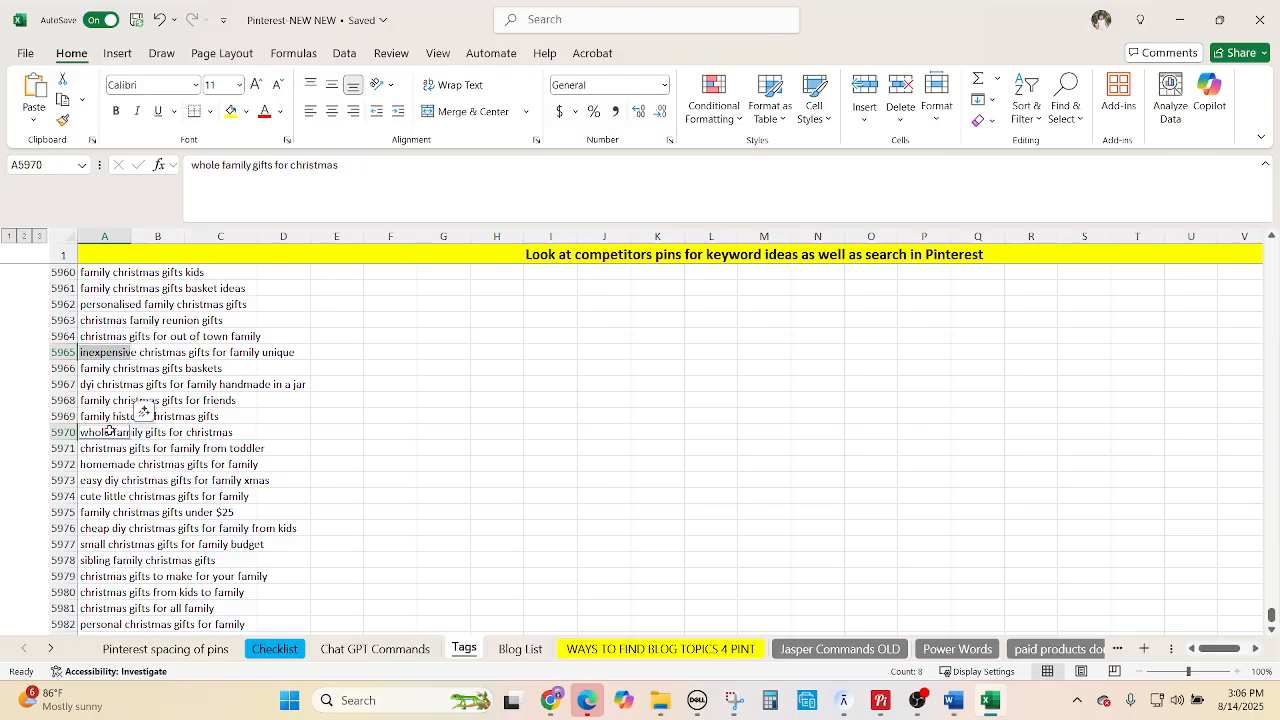
left_click(112, 464, "ctrl")
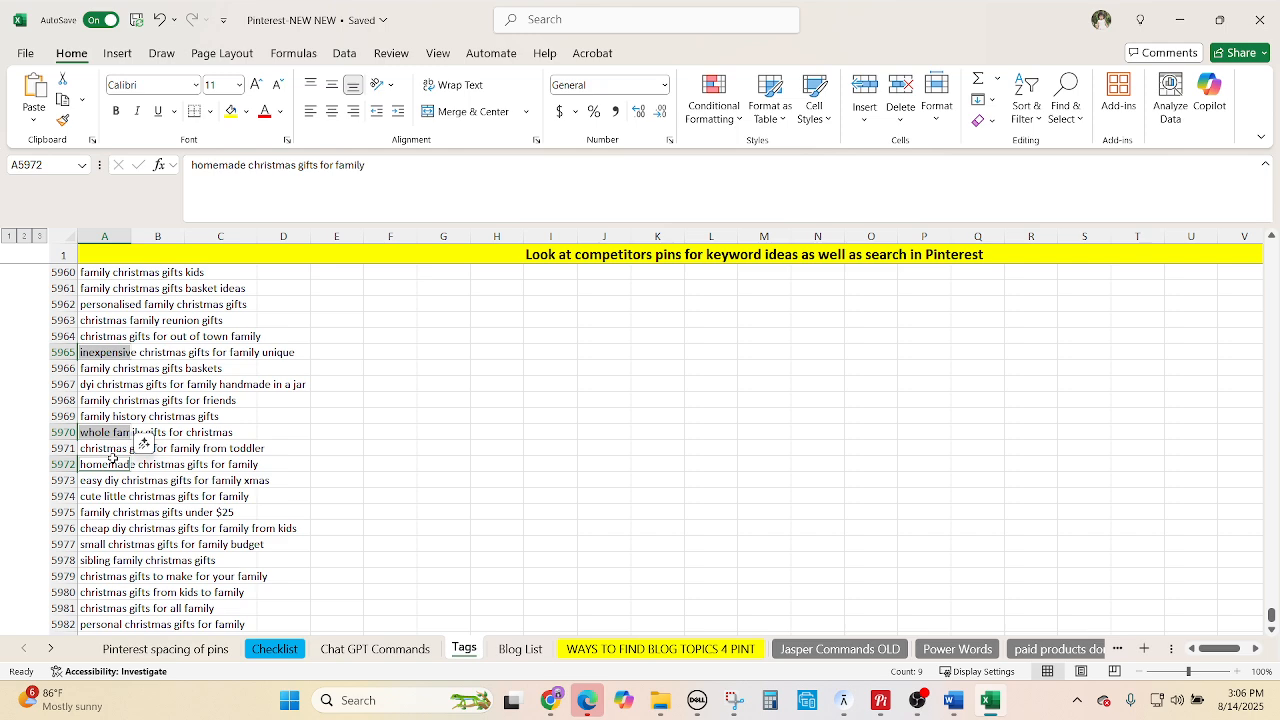
left_click(112, 512, "ctrl")
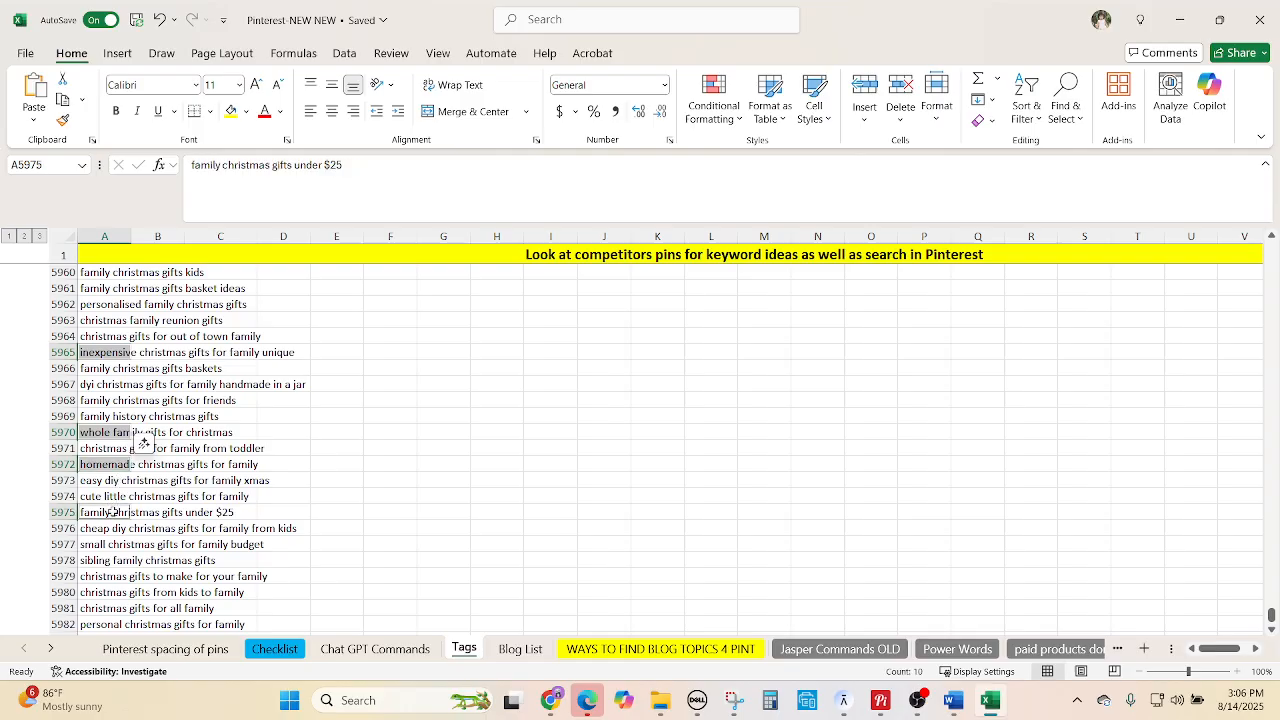
left_click(264, 111)
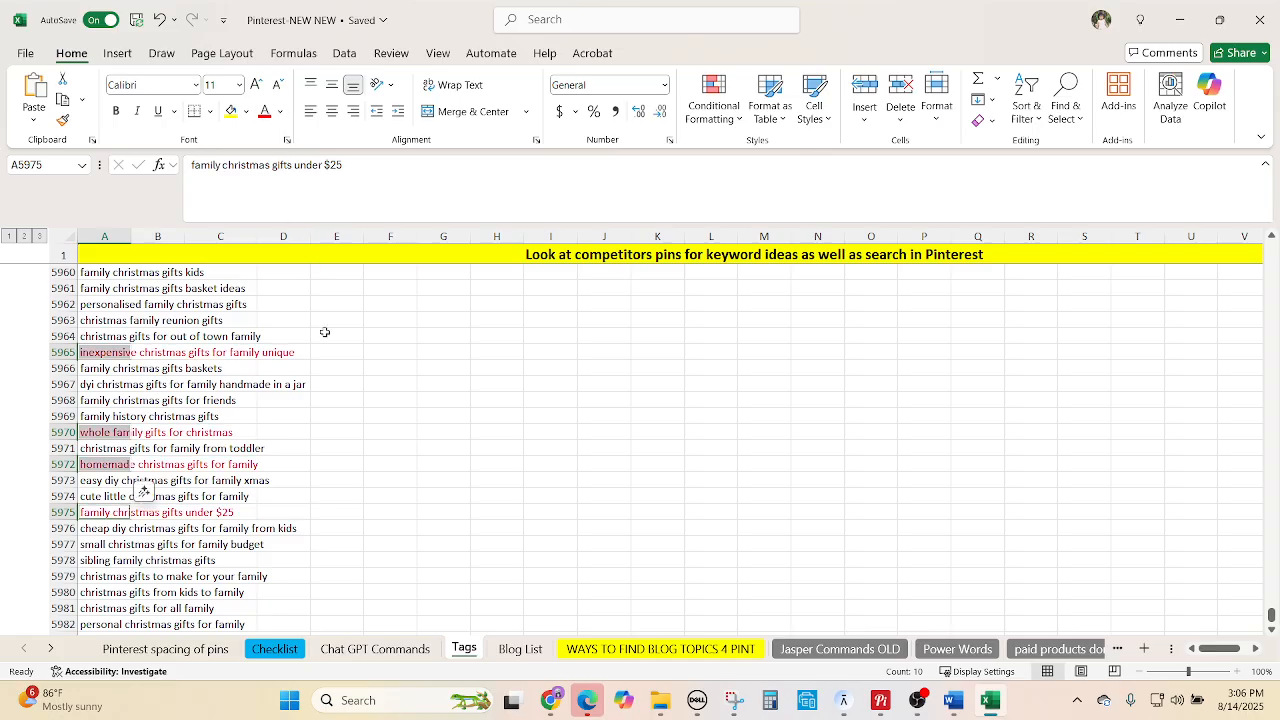
scroll(374, 458, "up", 11)
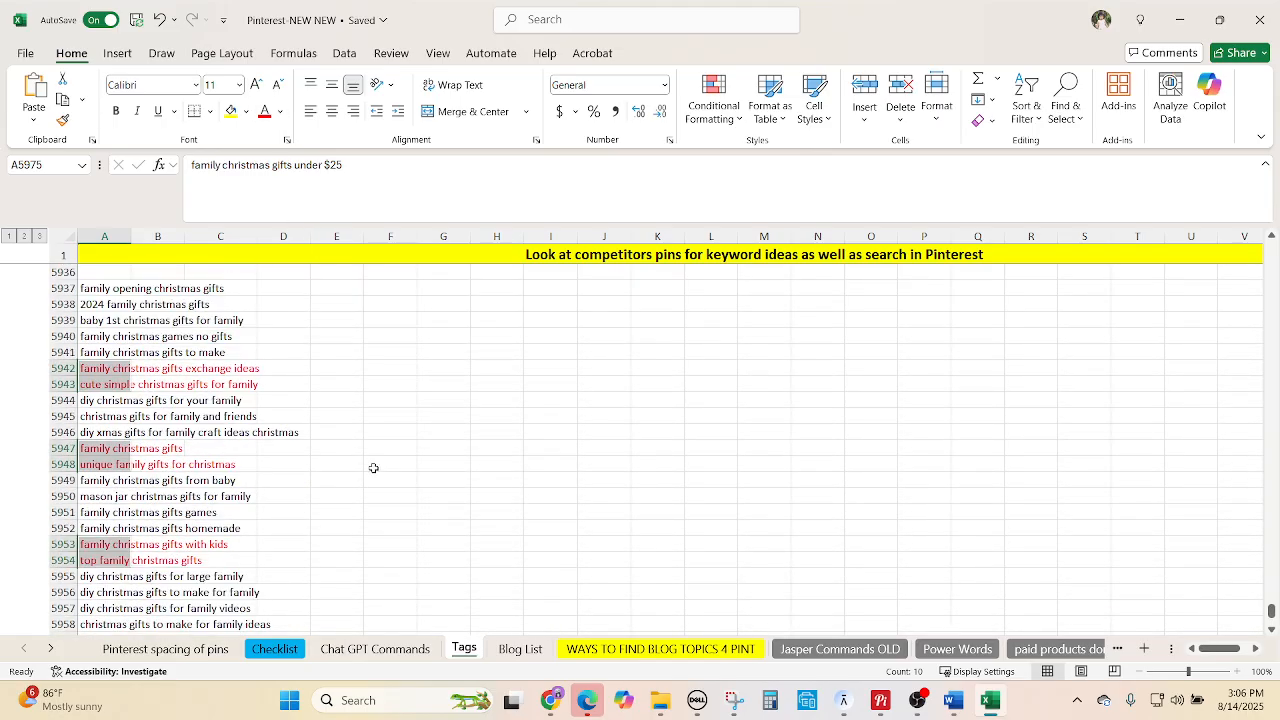
left_click(398, 466)
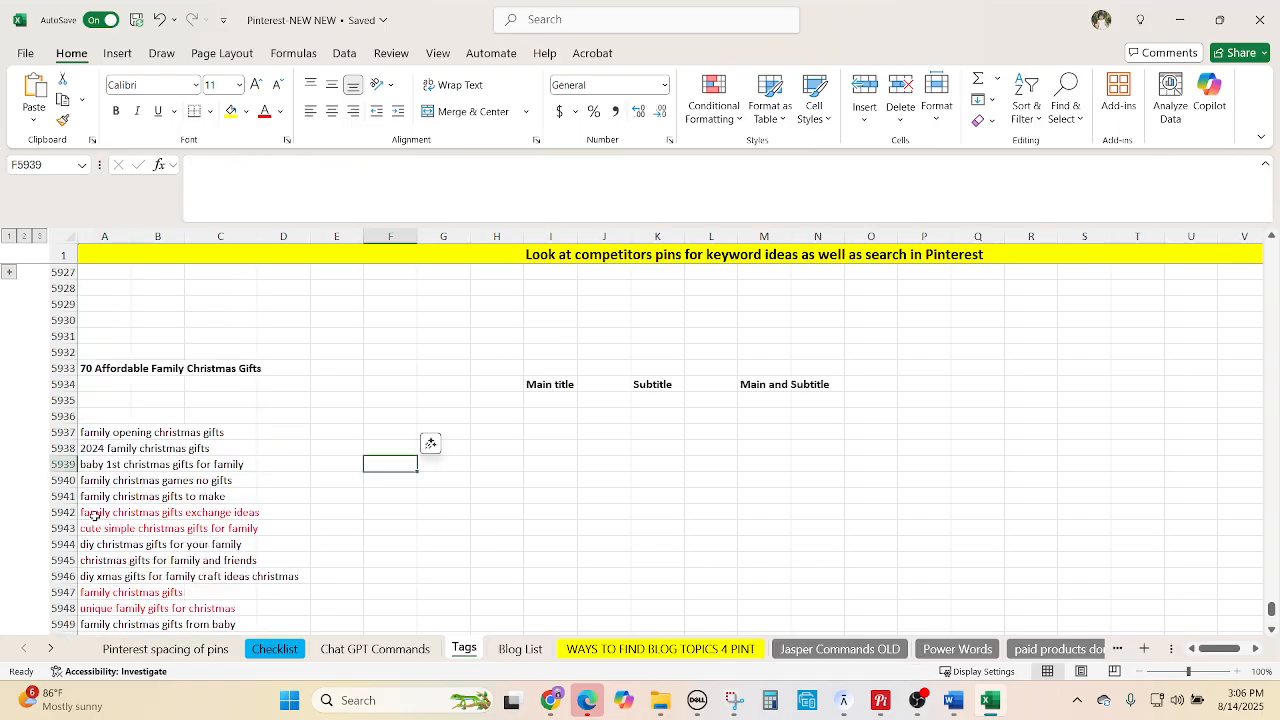
Copy the red keywords from rows 5942–5943 and 5947–5948 into I5938 and I5940.
left_click_drag(94, 515, 96, 528)
key("ctrl+c")
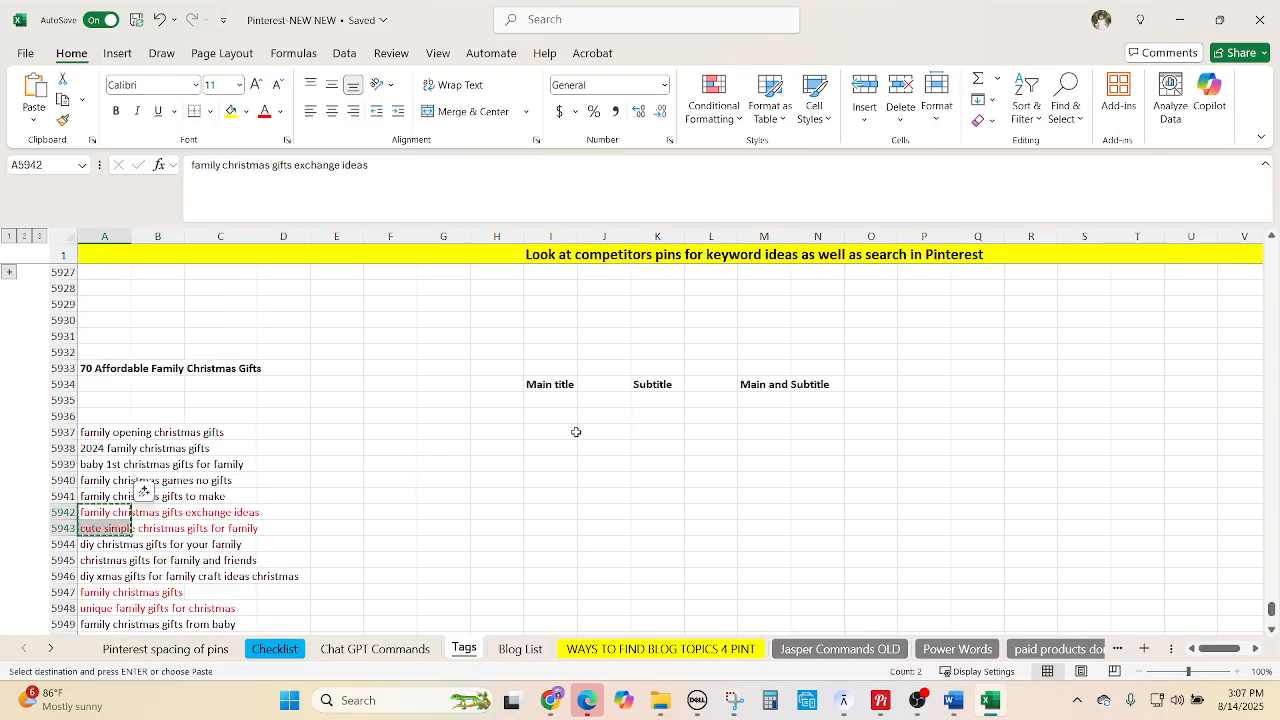
left_click(570, 448)
key("ctrl+v")
scroll(188, 537, "down", 3)
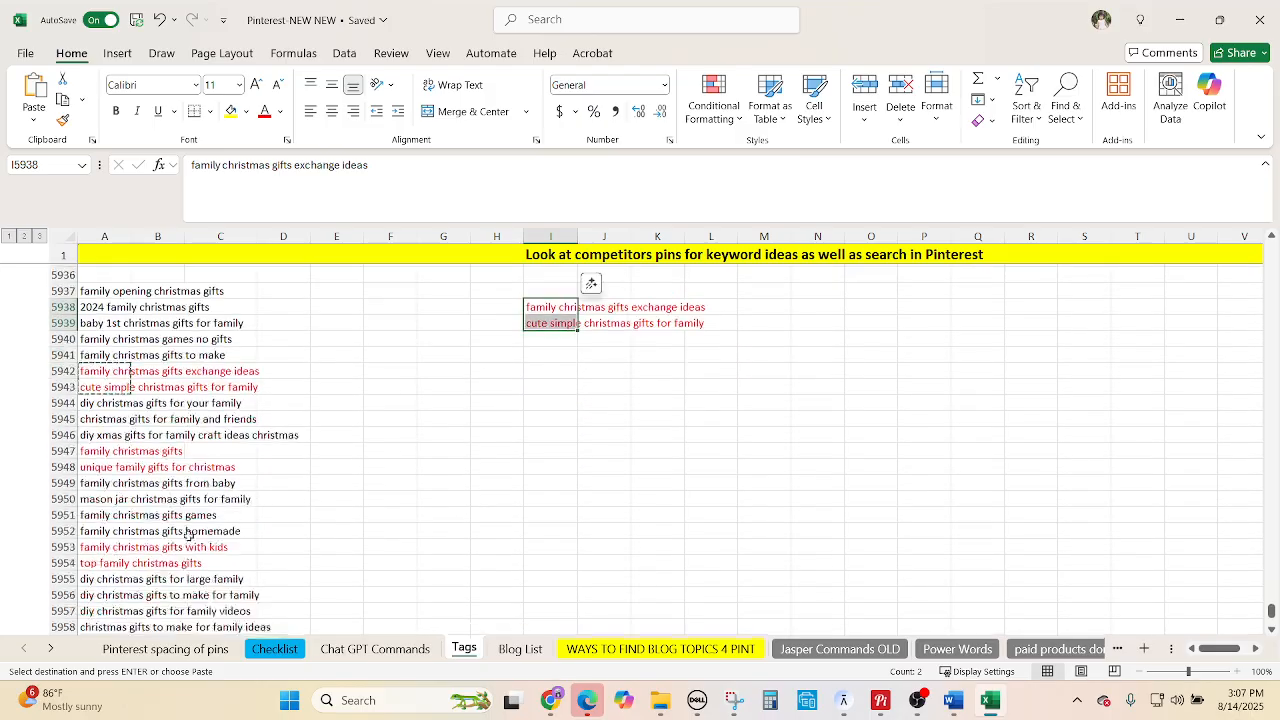
left_click_drag(98, 448, 100, 482)
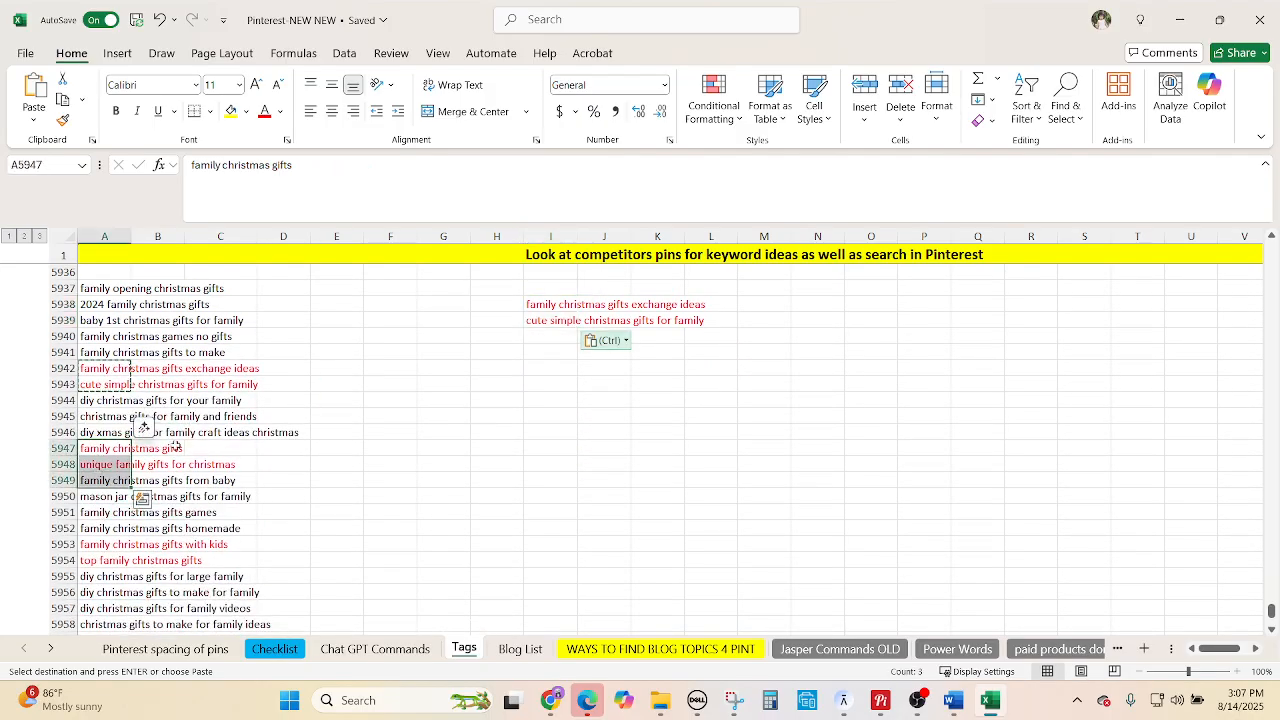
left_click(220, 448)
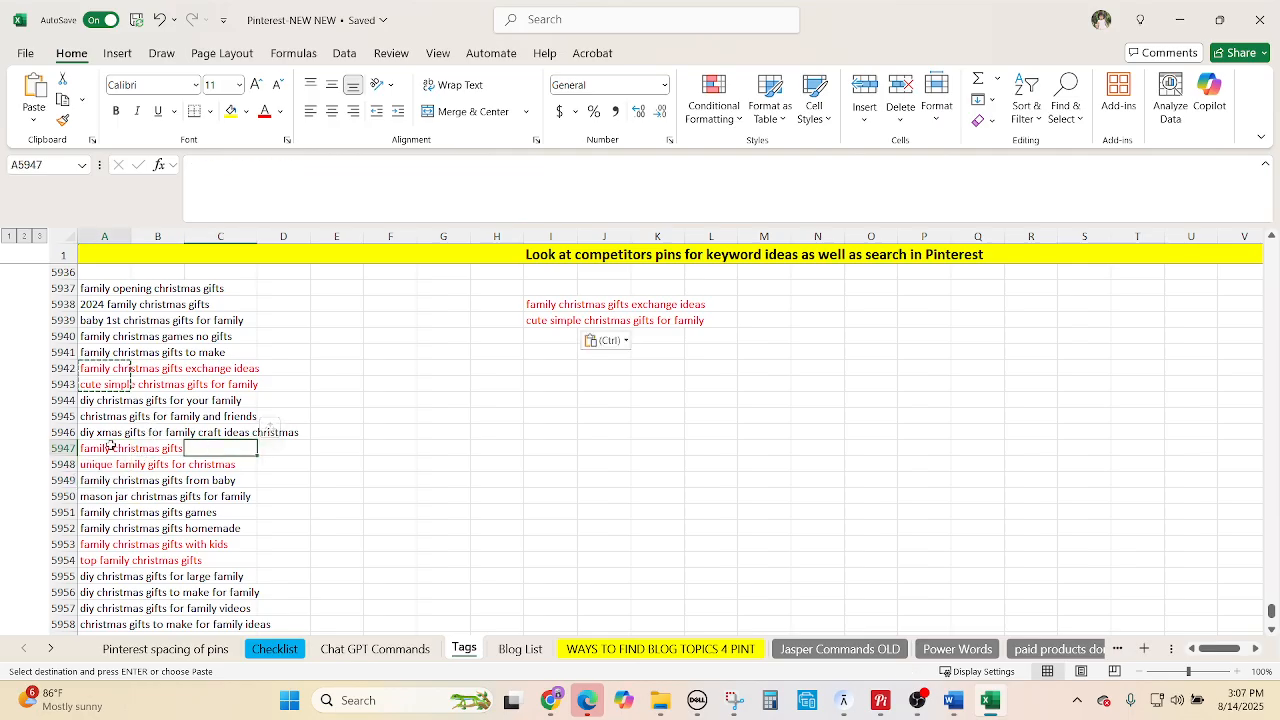
left_click_drag(110, 448, 112, 466)
key("ctrl+c")
scroll(563, 423, "up", 1)
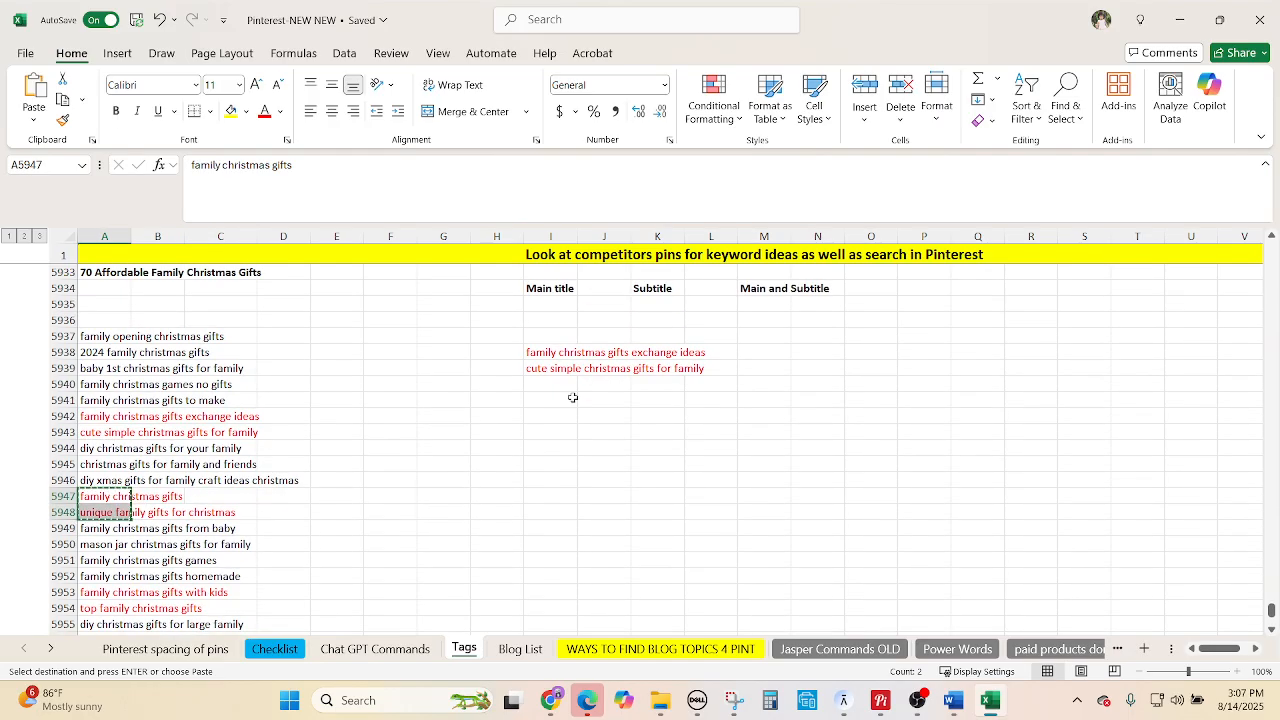
left_click(568, 386)
key("ctrl+v")
Paste 'family christmas gifts with kids', 'top family christmas gifts' and 'inexpensive christmas gifts' from I5942 down.
scroll(195, 518, "down", 2)
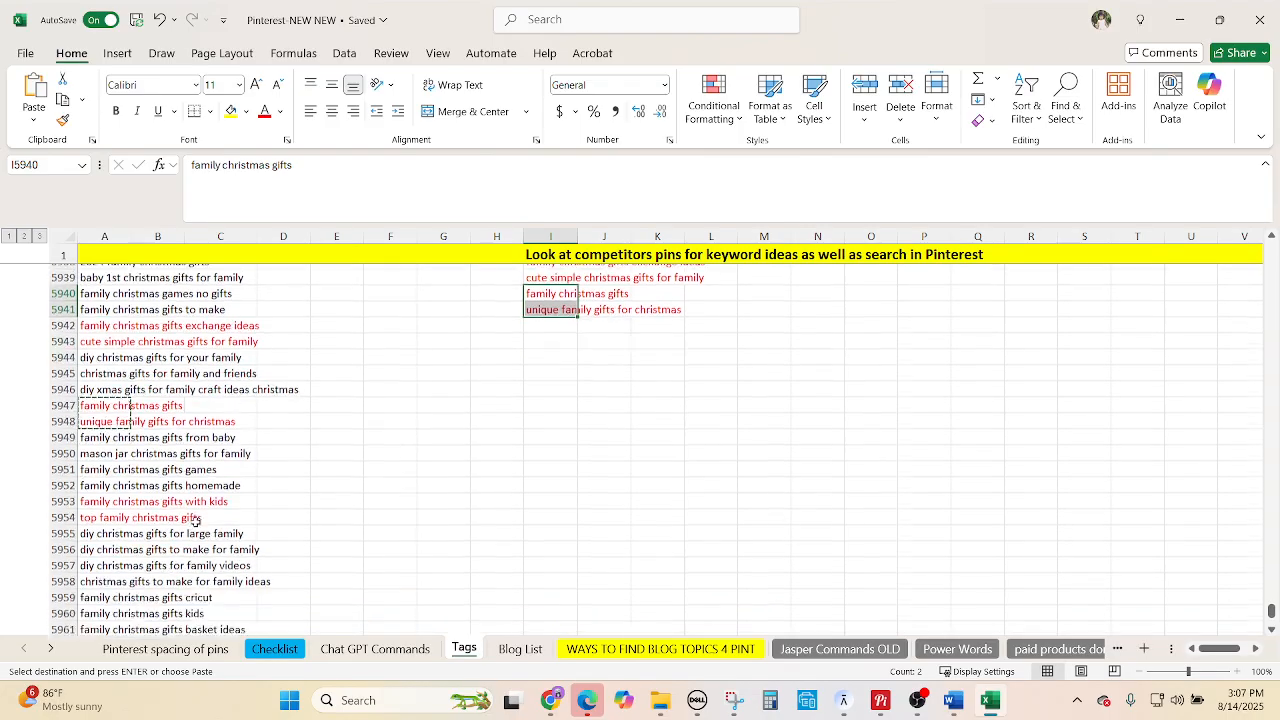
left_click_drag(108, 501, 108, 518)
key("ctrl+c")
scroll(551, 410, "up", 1)
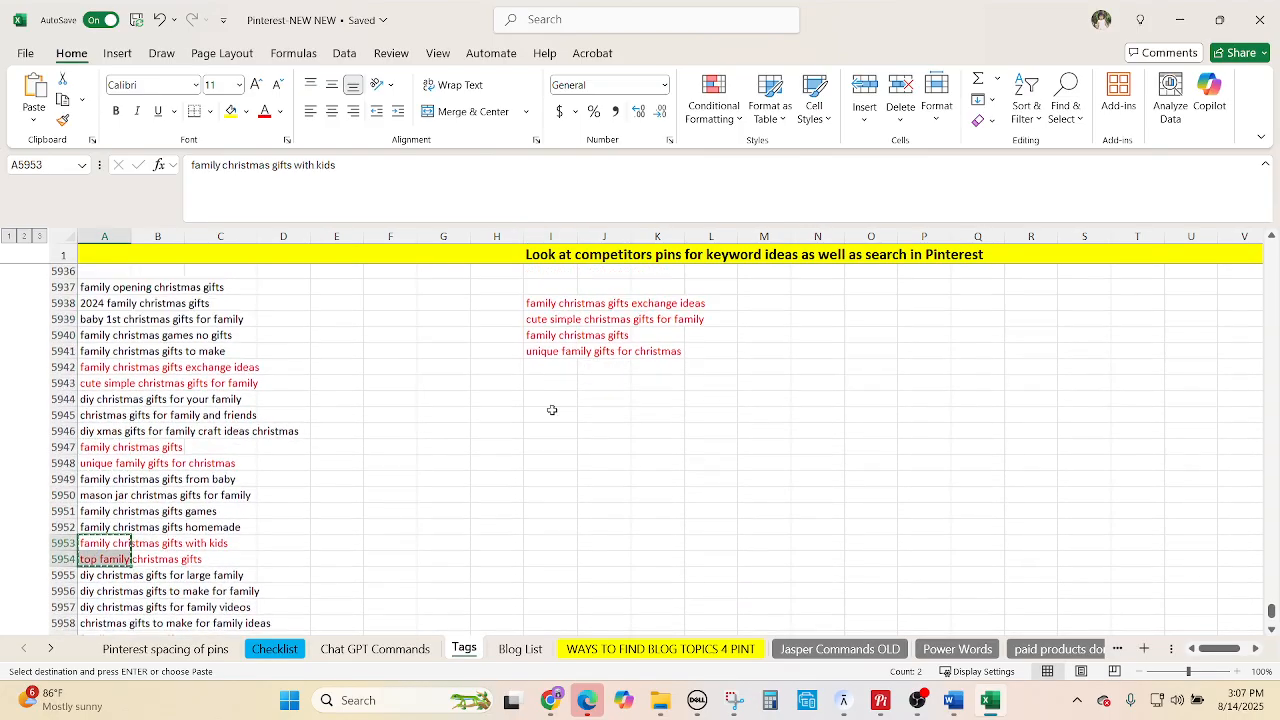
left_click(567, 368)
key("ctrl+v")
scroll(250, 550, "down", 1)
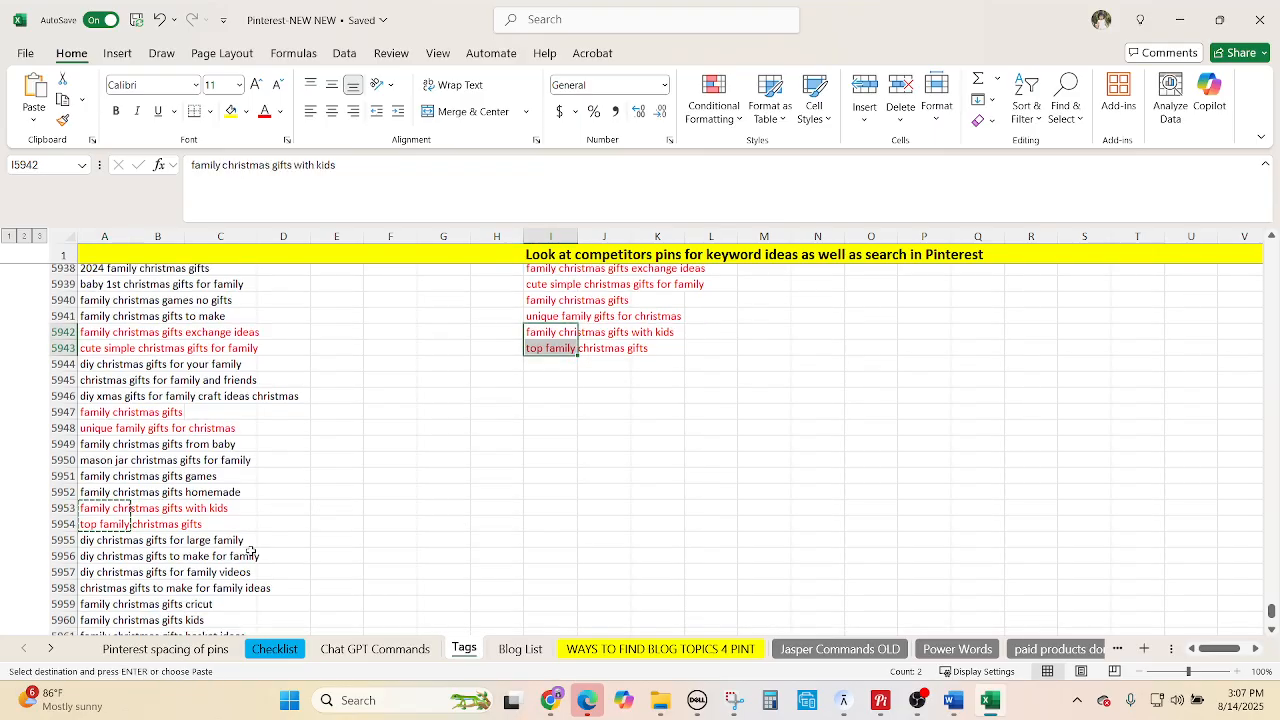
scroll(250, 552, "down", 2)
left_click(104, 592)
key("ctrl+c")
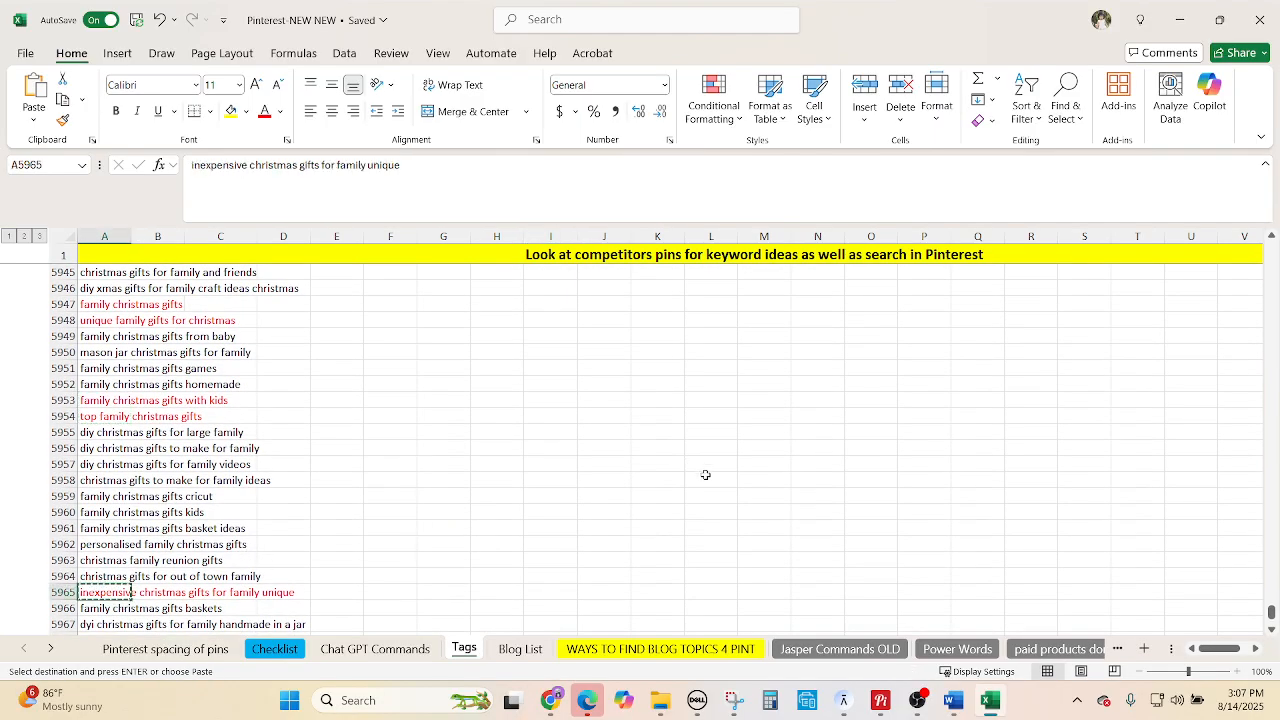
scroll(657, 420, "up", 3)
left_click(549, 400)
key("ctrl+v")
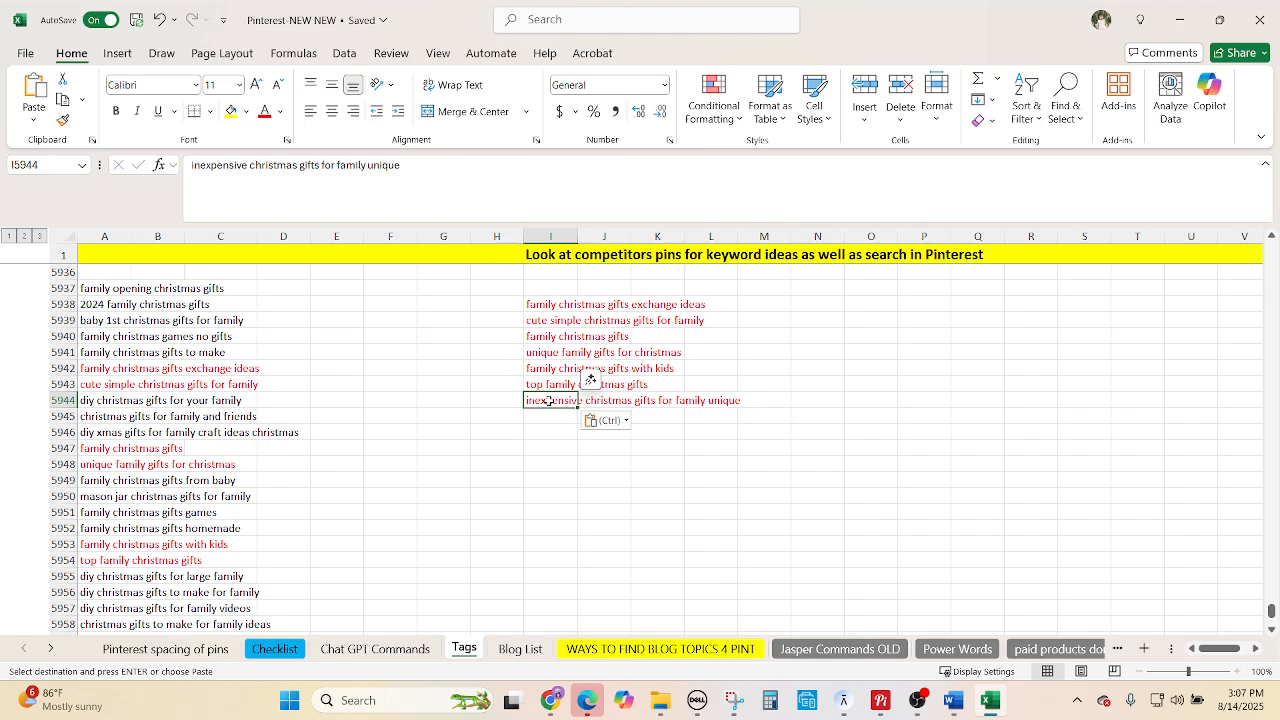
Put 'whole family gifts for christmas' in I5945 and 'homemade christmas gifts for family' in I5946.
scroll(406, 507, "down", 7)
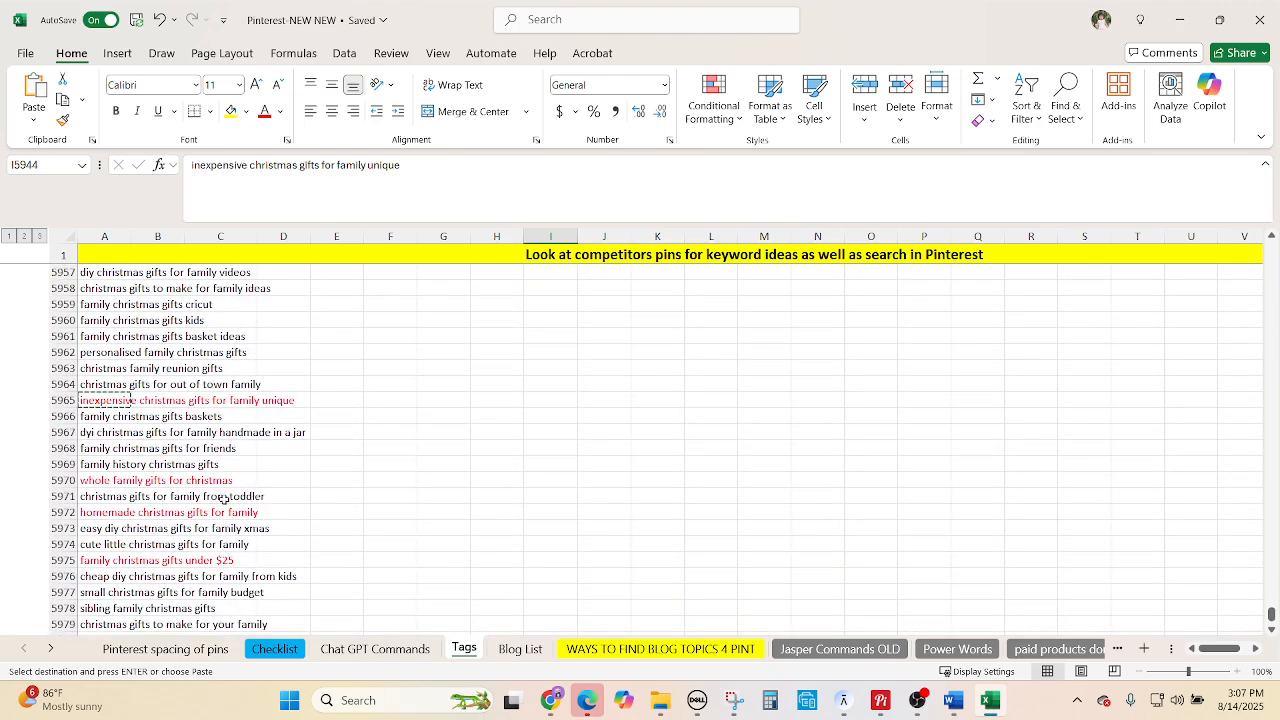
left_click(118, 480)
scroll(603, 469, "up", 6)
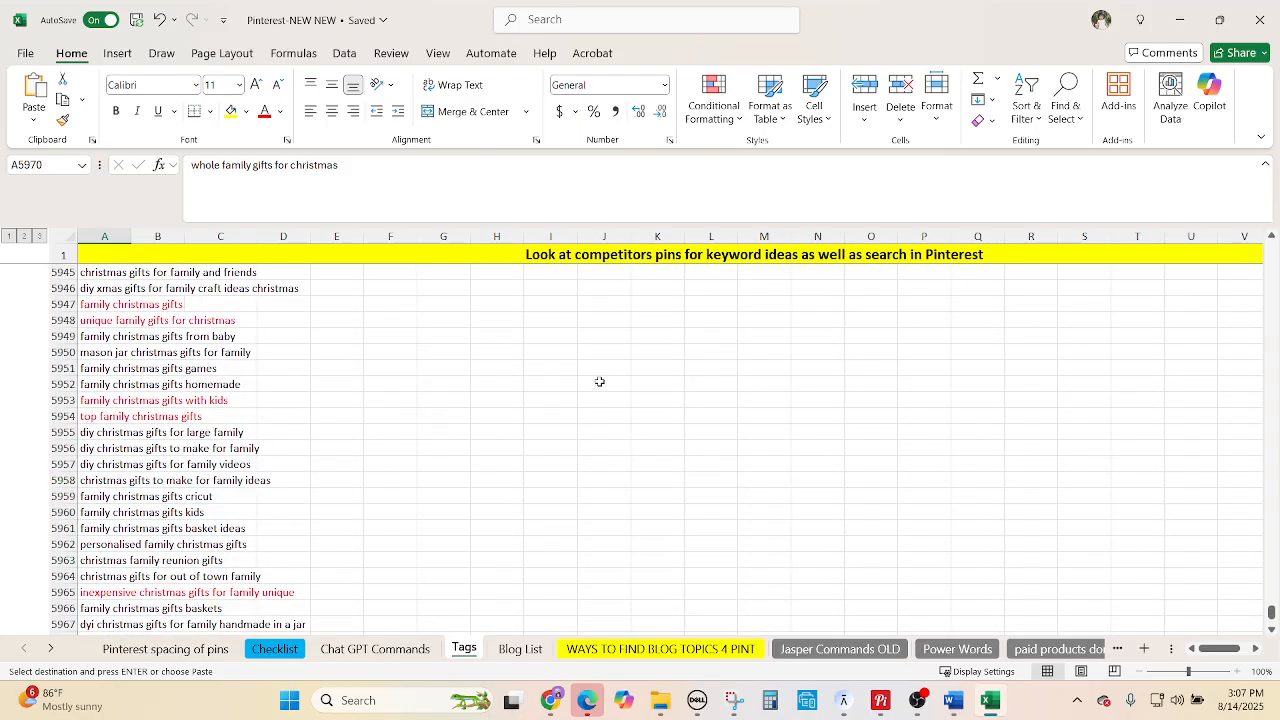
left_click(537, 374)
key("ctrl+v")
scroll(337, 563, "down", 7)
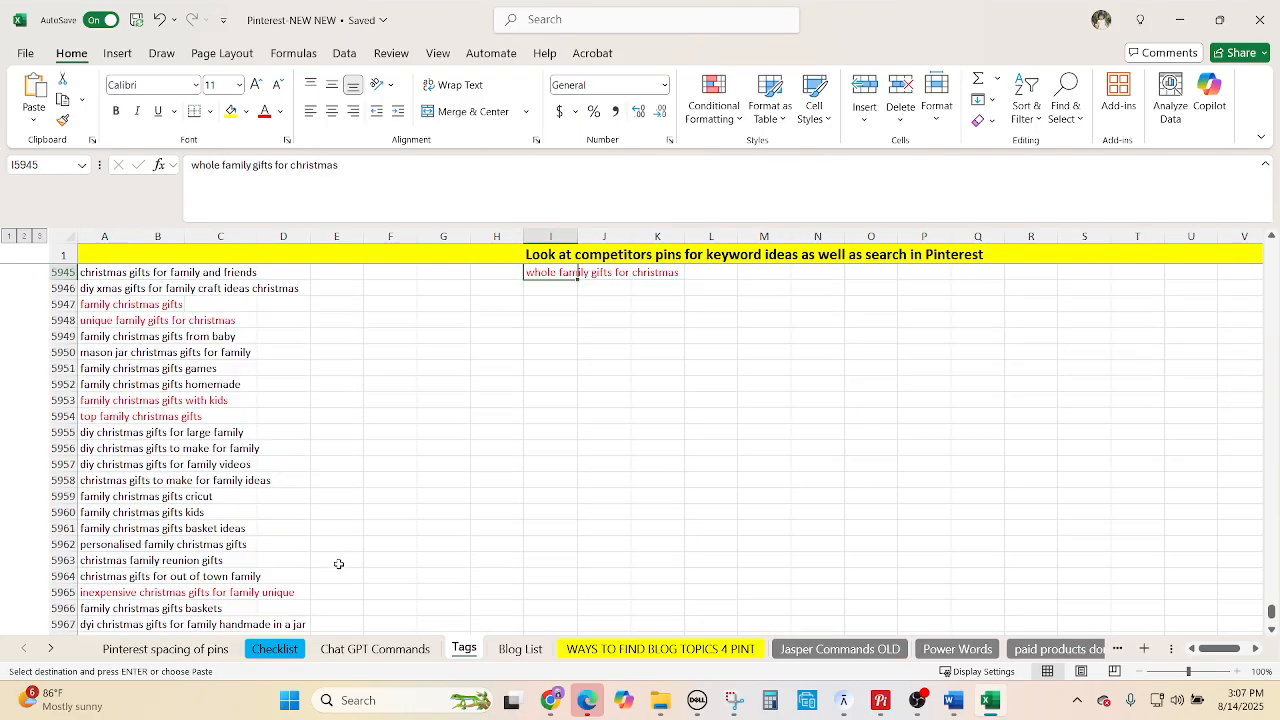
left_click(88, 466)
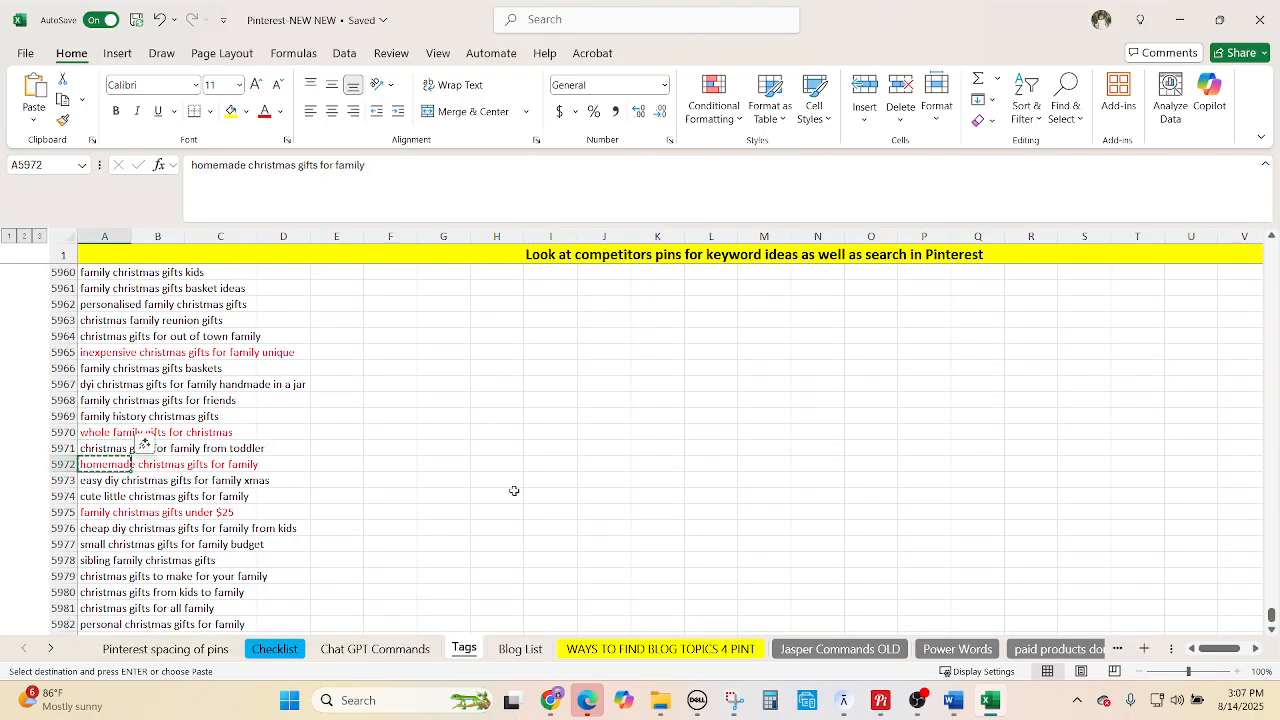
scroll(608, 491, "up", 5)
left_click(551, 288)
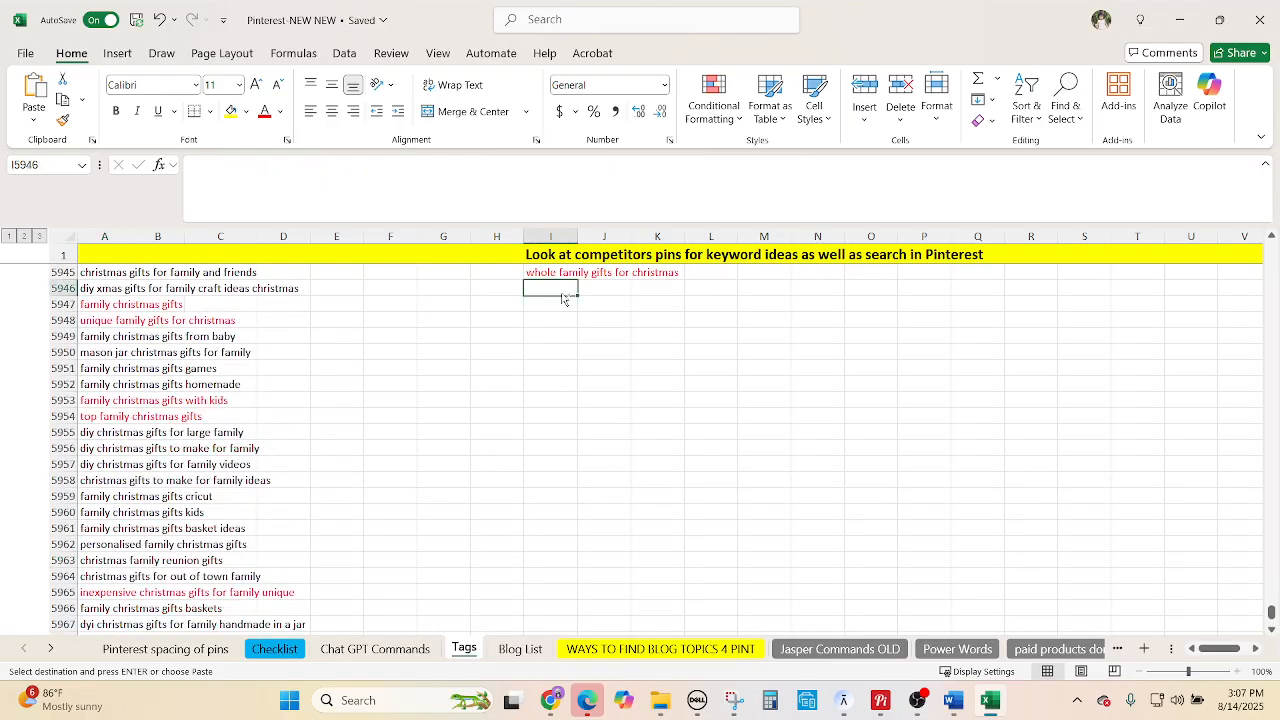
key("ctrl+v")
Put 'family christmas gifts under $25' in I5947, then clear the selection and copy marquee.
scroll(243, 540, "down", 1)
scroll(243, 540, "down", 4)
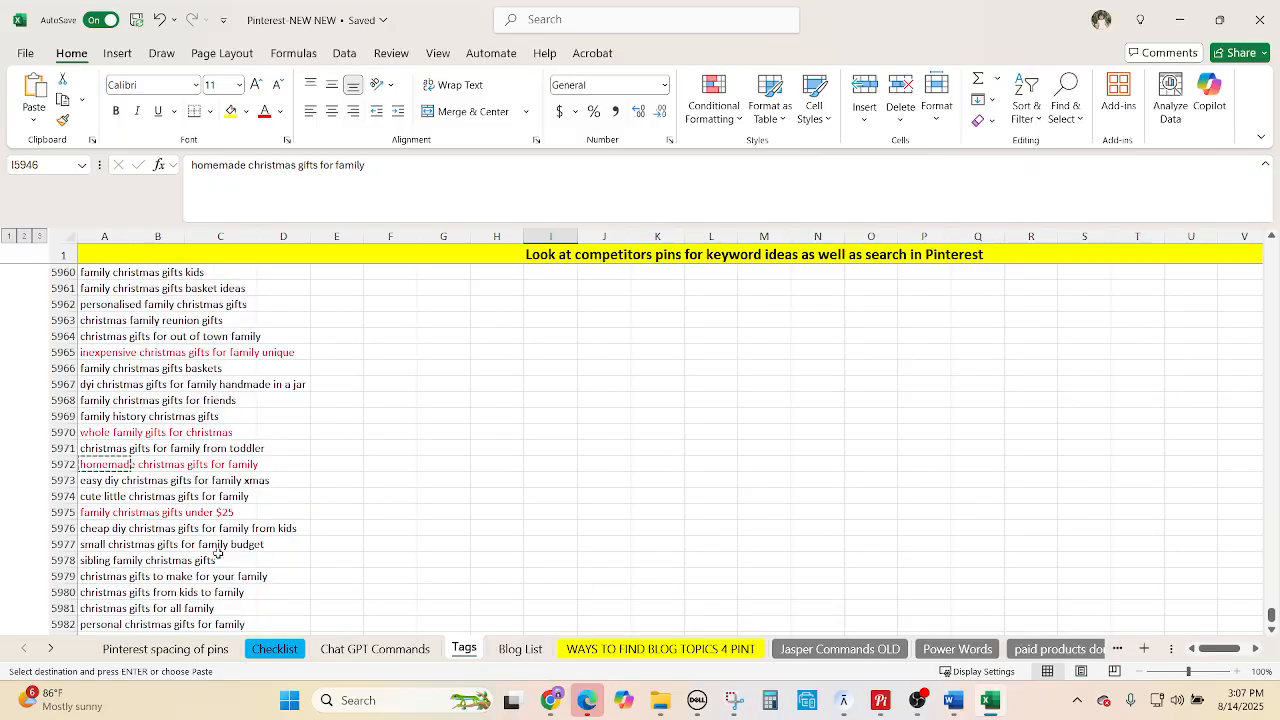
left_click(100, 511)
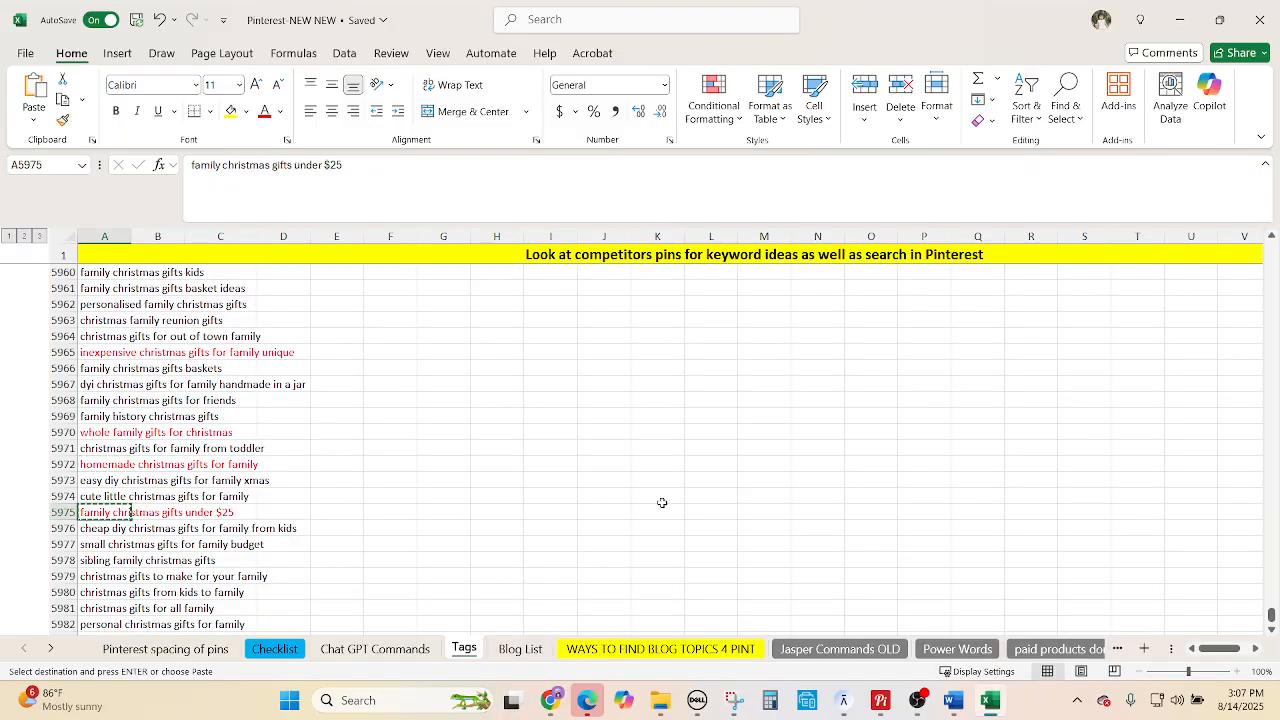
scroll(663, 510, "up", 9)
scroll(556, 440, "up", 1)
left_click(560, 545)
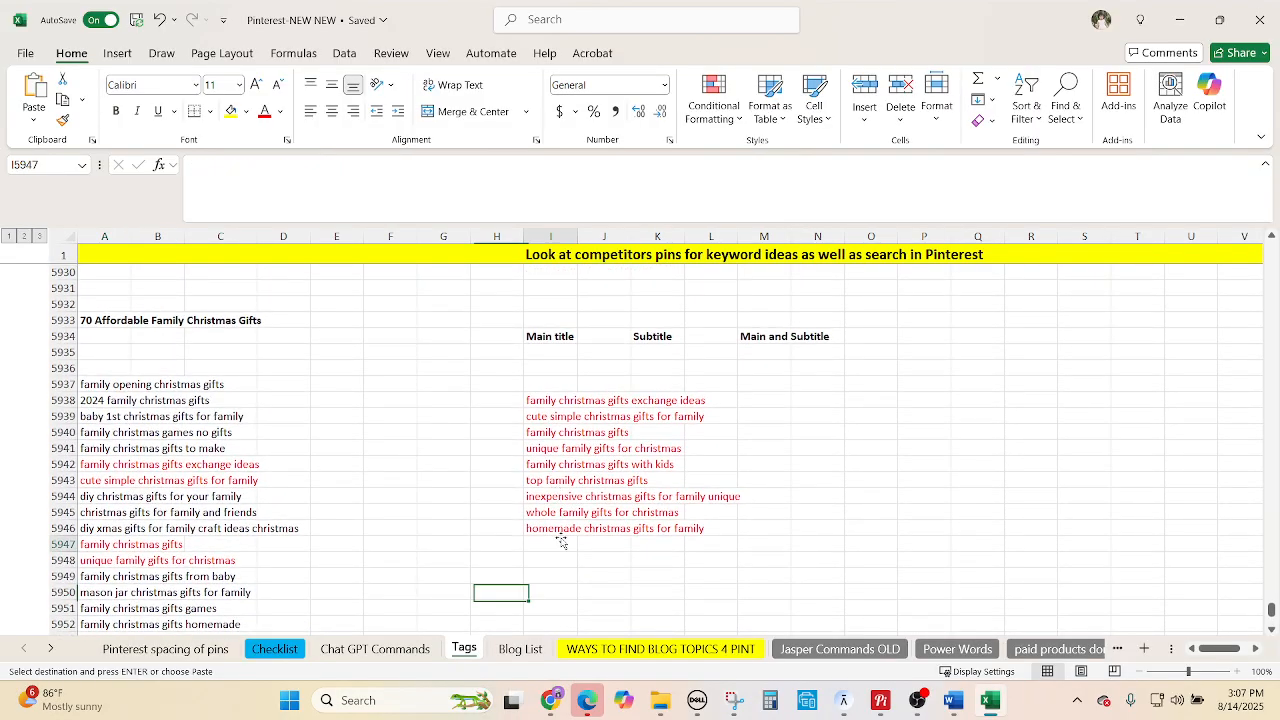
key("ctrl+v")
left_click_drag(540, 384, 551, 556)
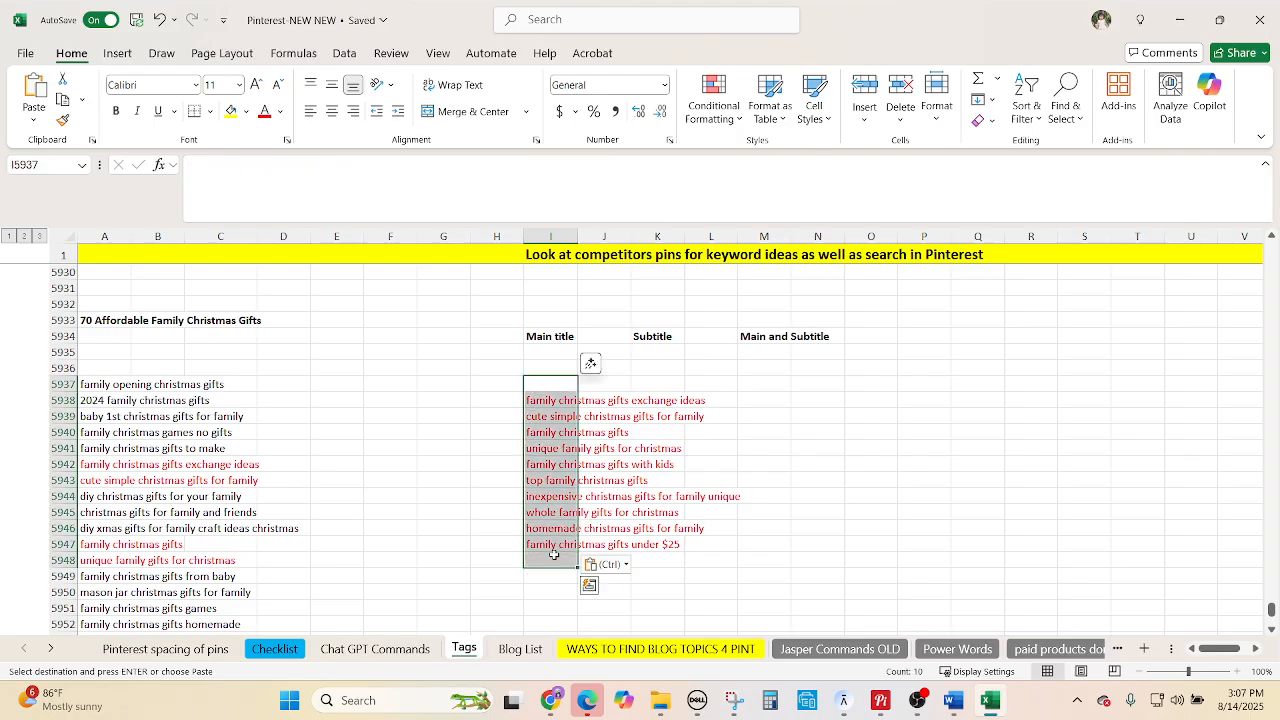
left_click(342, 448)
key("Escape")
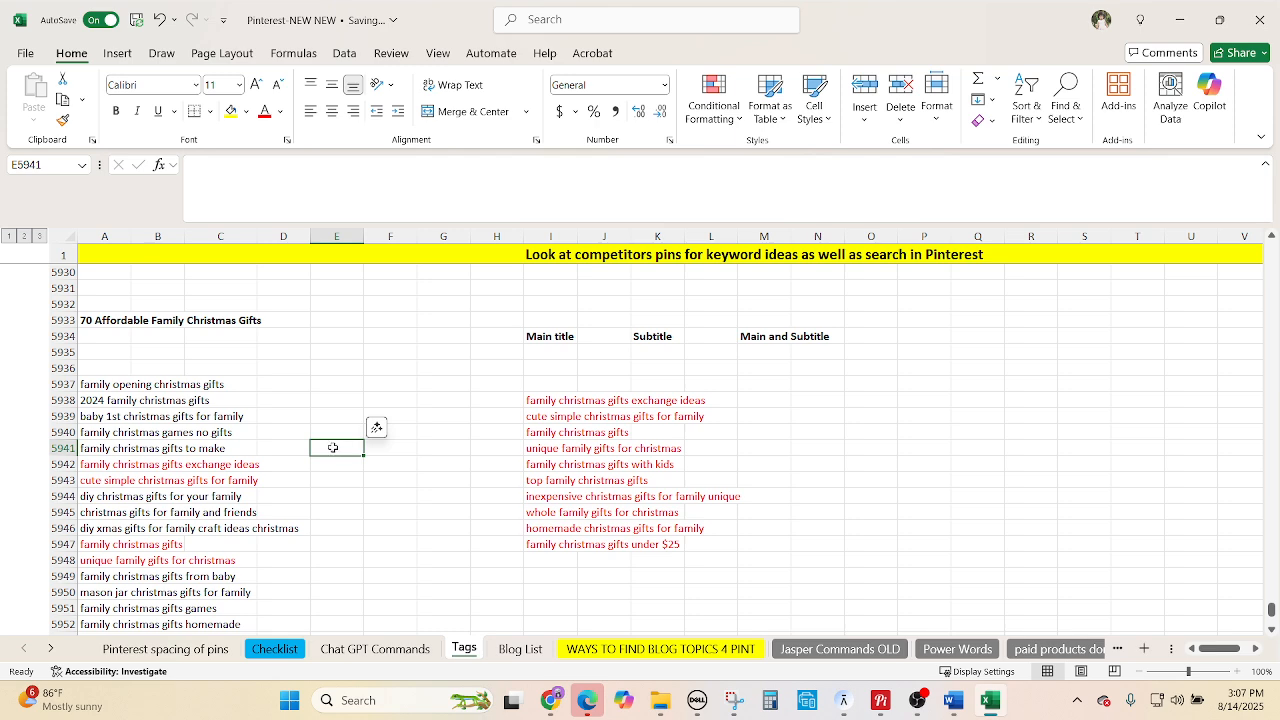
left_click(297, 397)
scroll(315, 437, "down", 1)
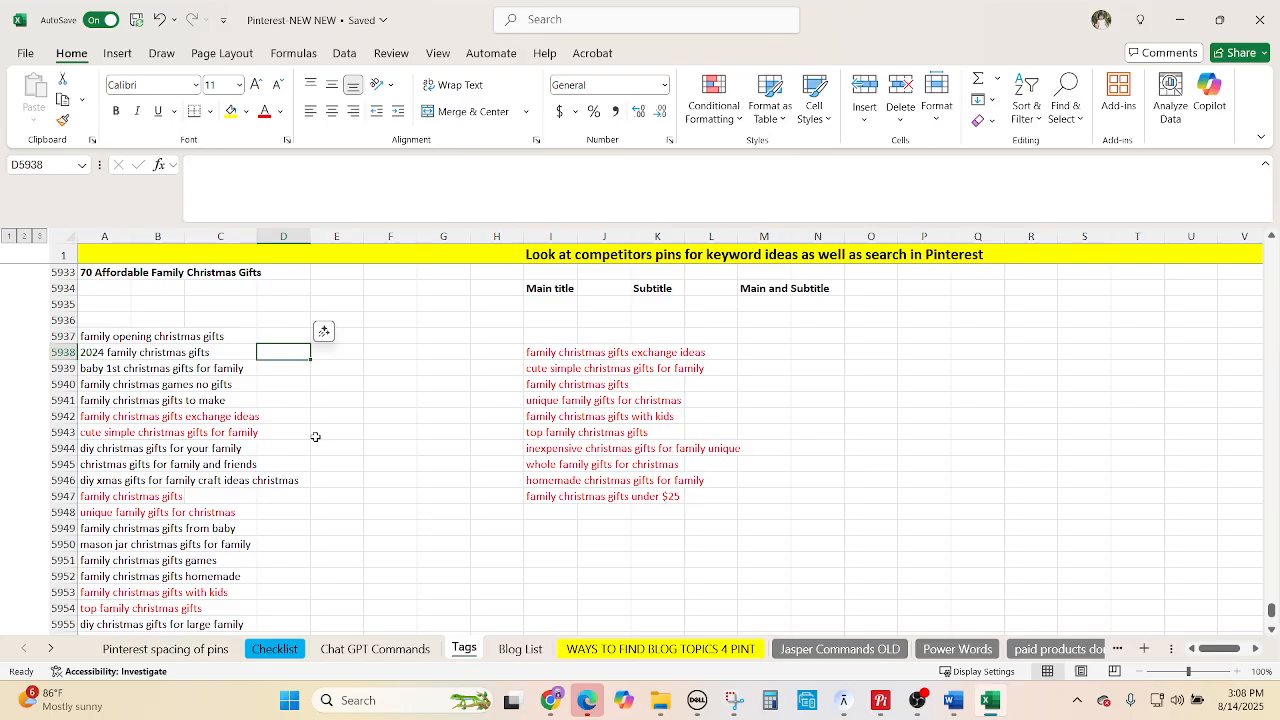
scroll(315, 437, "down", 2)
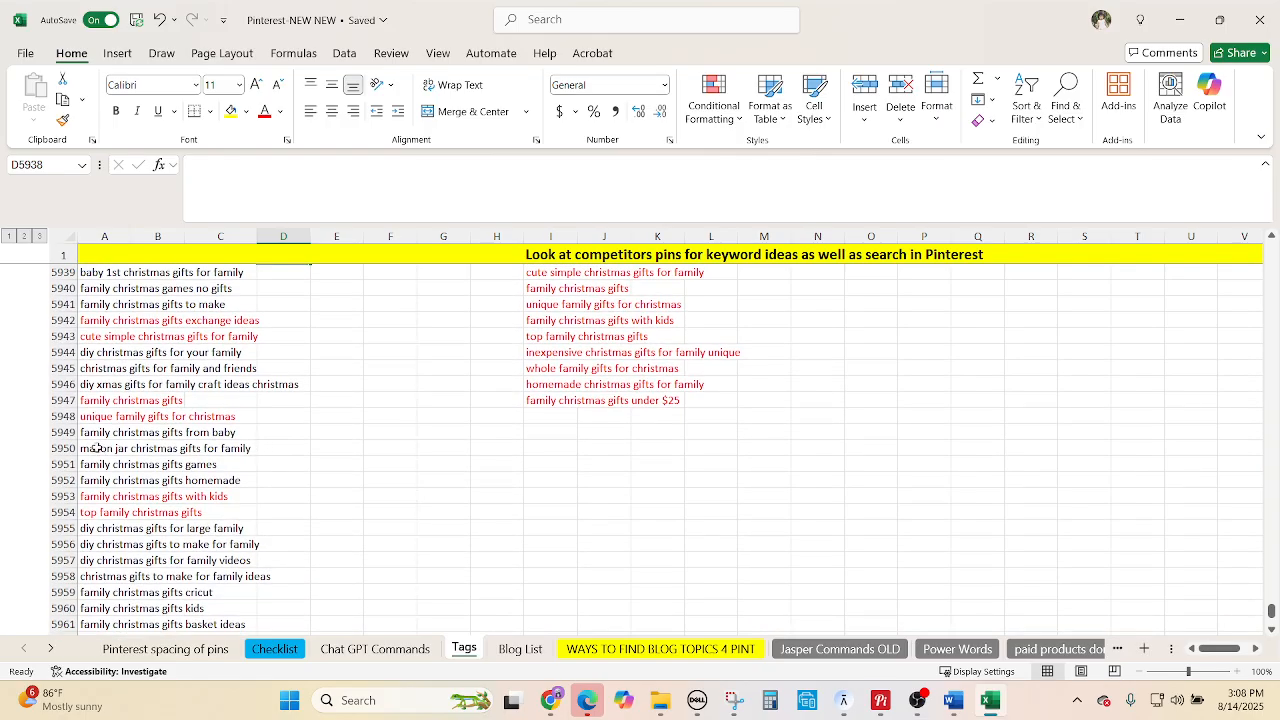
Select eight keywords, from 'mason jar christmas gifts for family' to 'personalised family christmas gifts'.
left_click(97, 448)
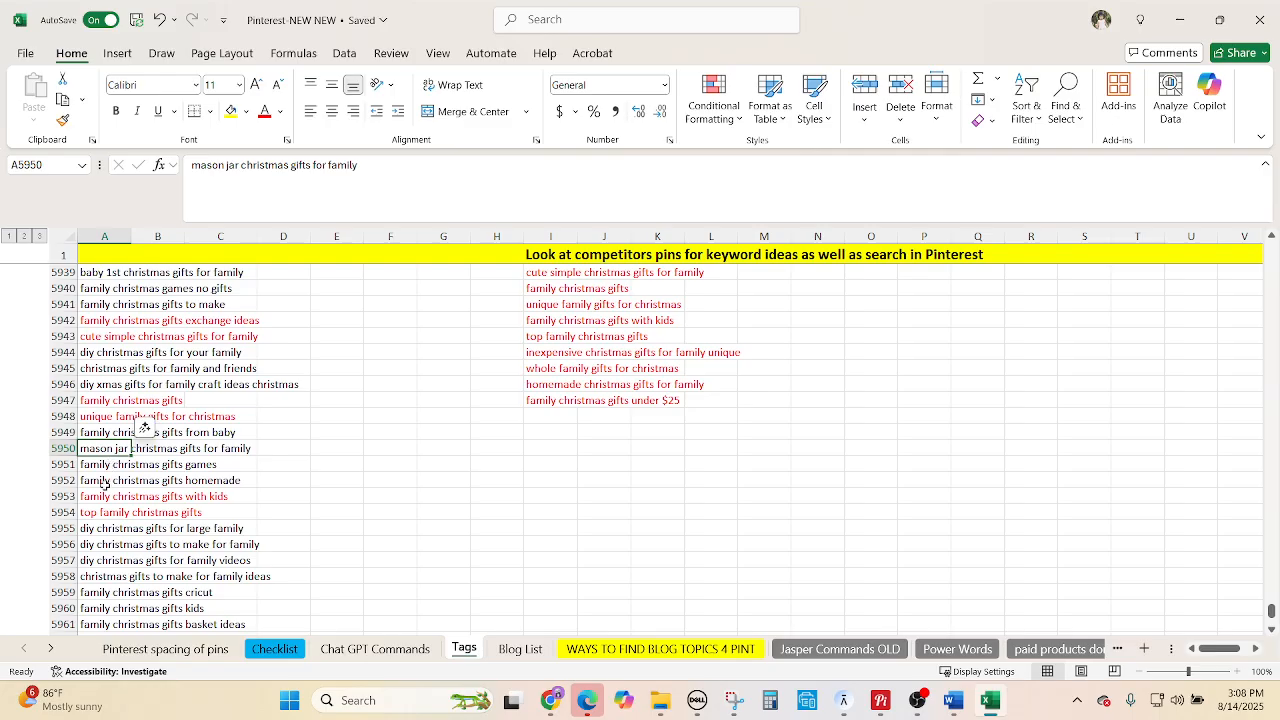
left_click(104, 484, "ctrl")
scroll(309, 540, "down", 2)
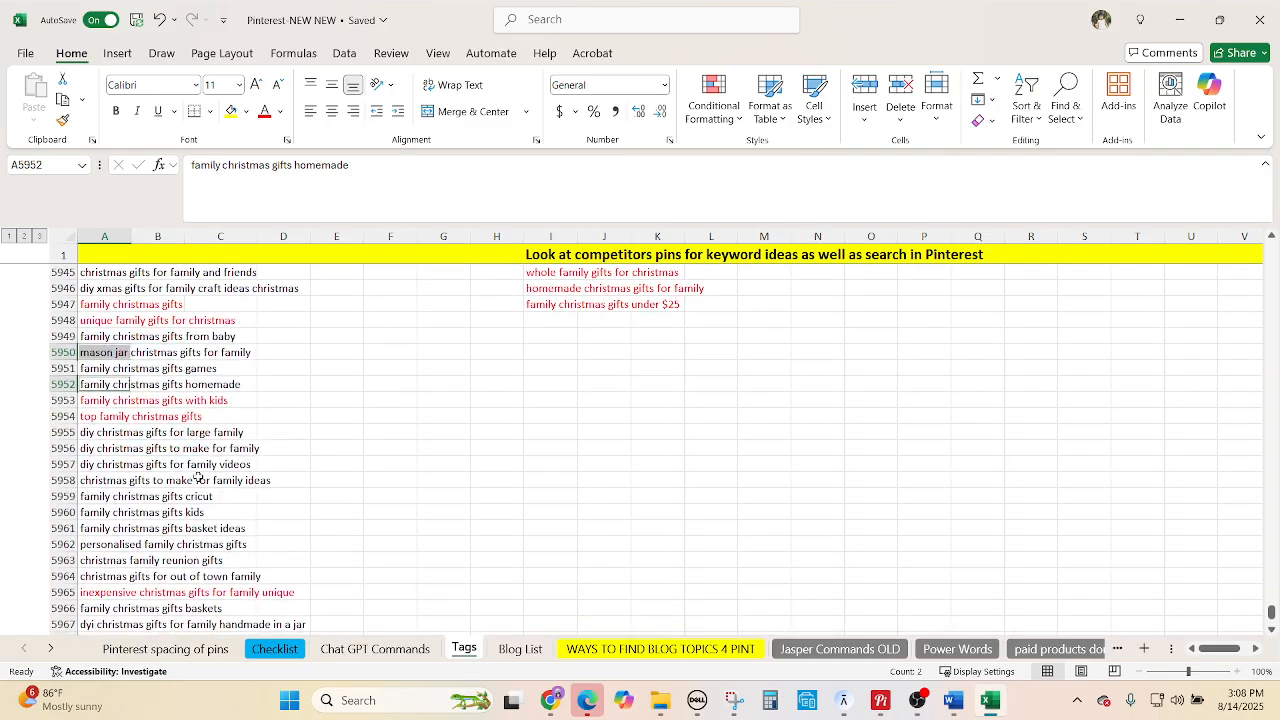
left_click(118, 433, "ctrl")
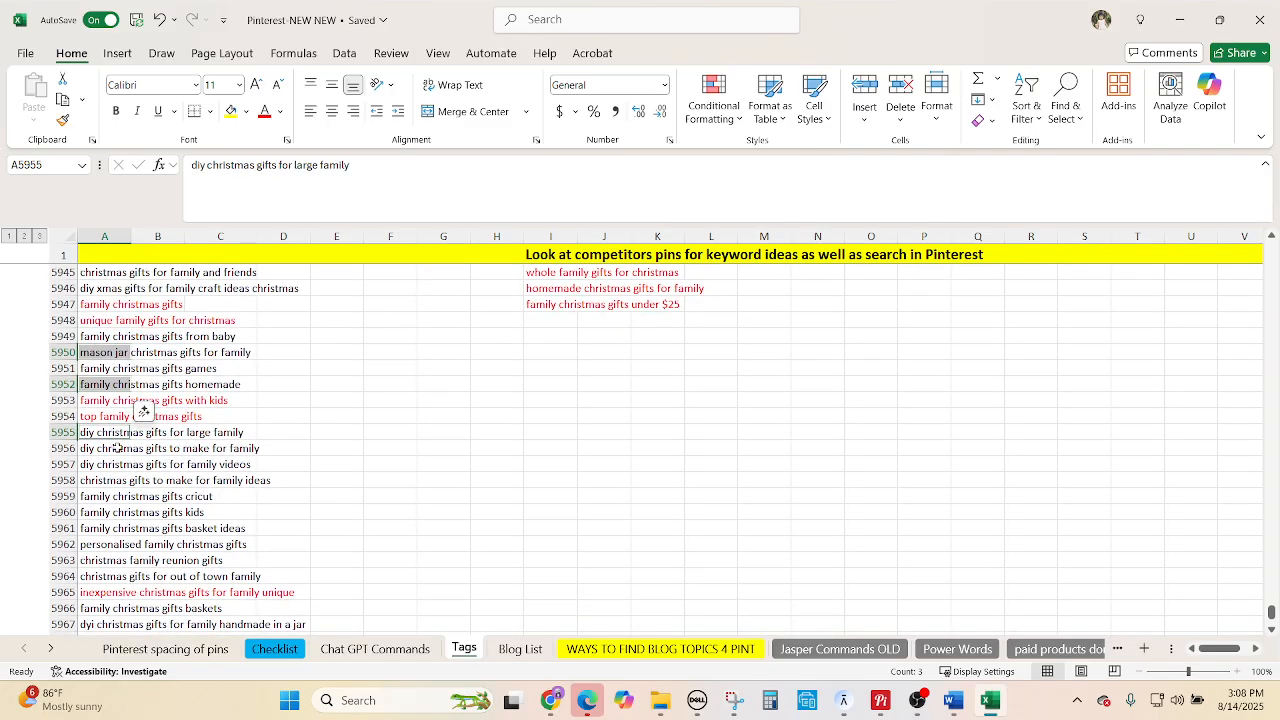
left_click(116, 450, "ctrl")
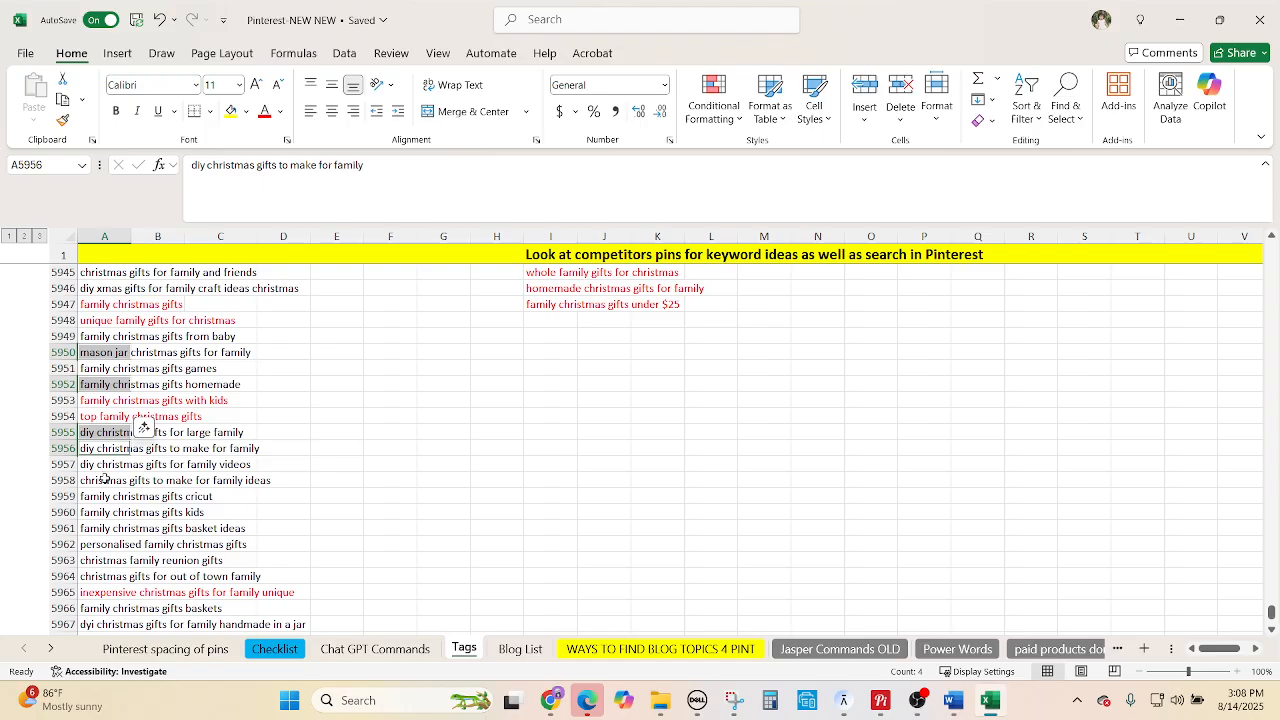
left_click(105, 479, "ctrl")
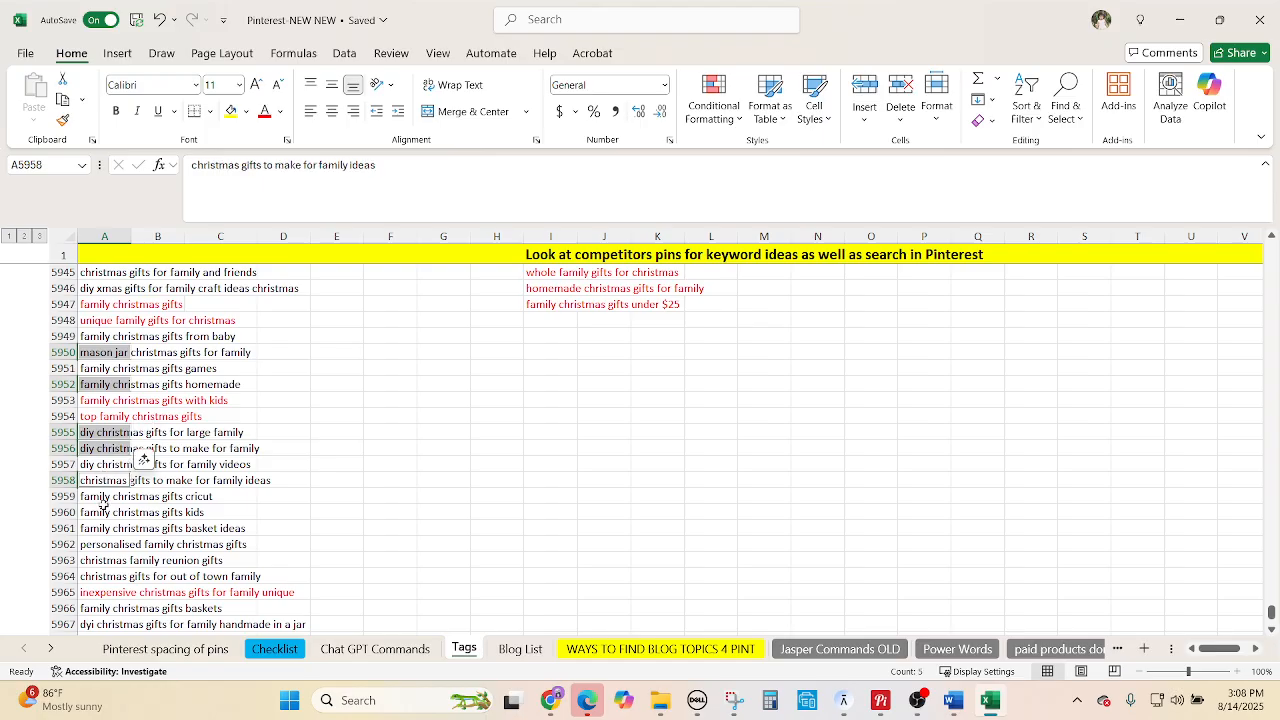
left_click(103, 509, "ctrl")
left_click(106, 530, "ctrl")
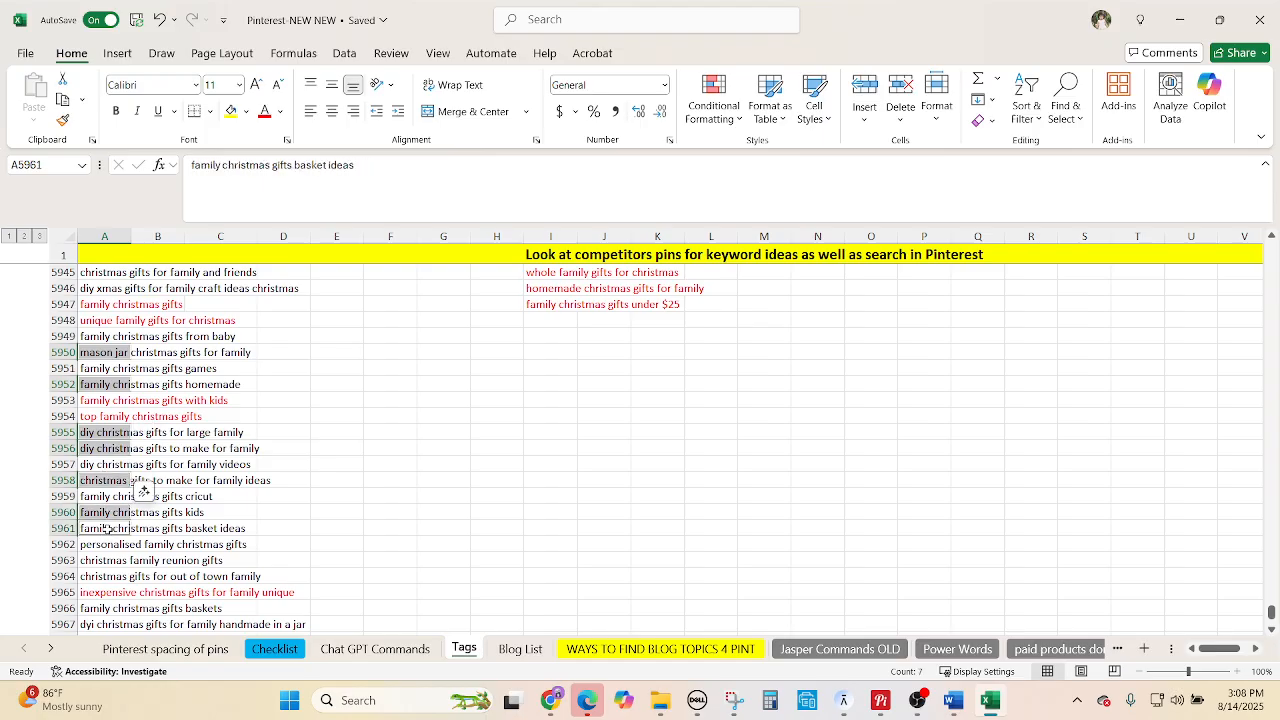
left_click(104, 543, "ctrl")
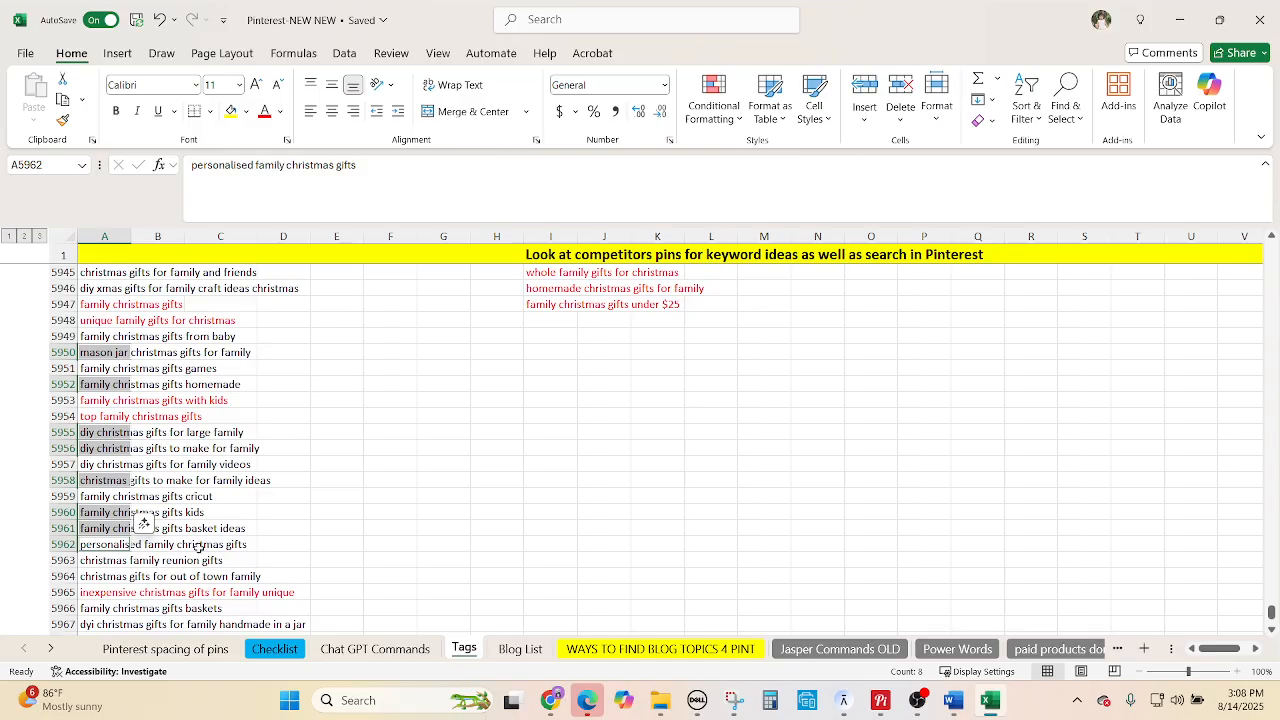
Add 'family christmas gifts baskets' and 'easy diy christmas gifts for family xmas', then colour all ten light blue.
scroll(346, 530, "down", 1)
left_click(102, 561, "ctrl")
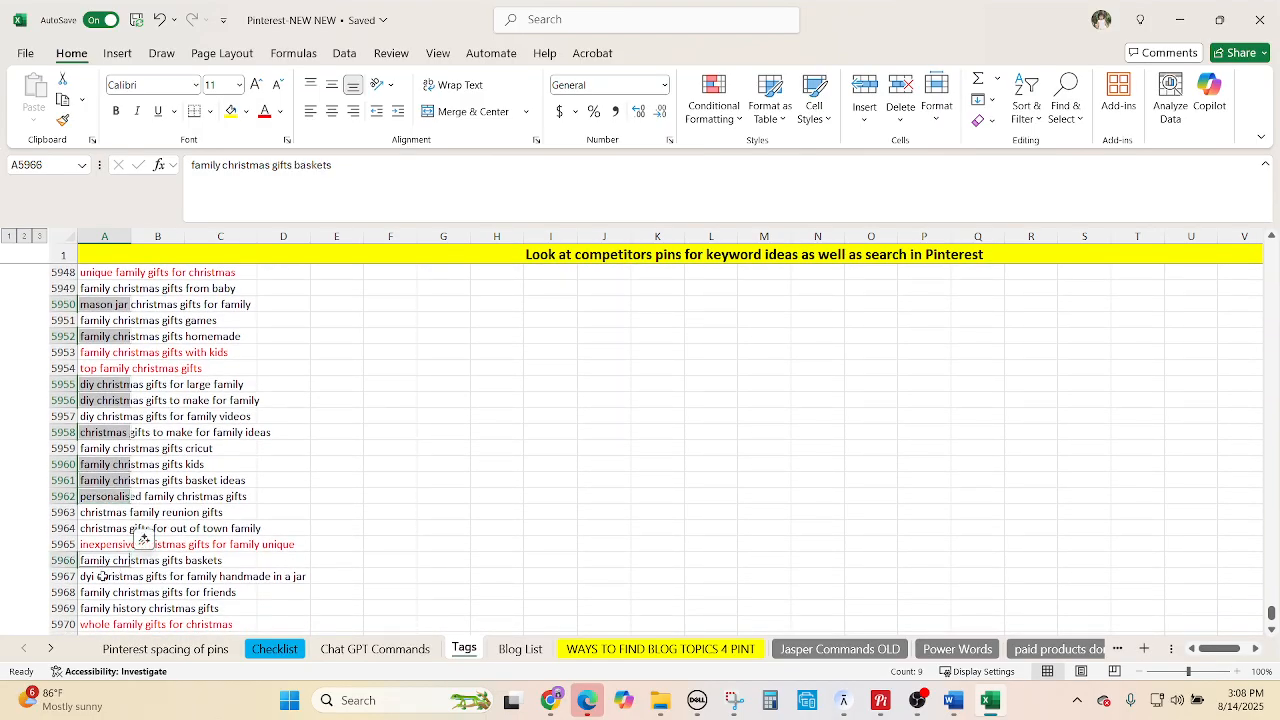
scroll(155, 470, "down", 3)
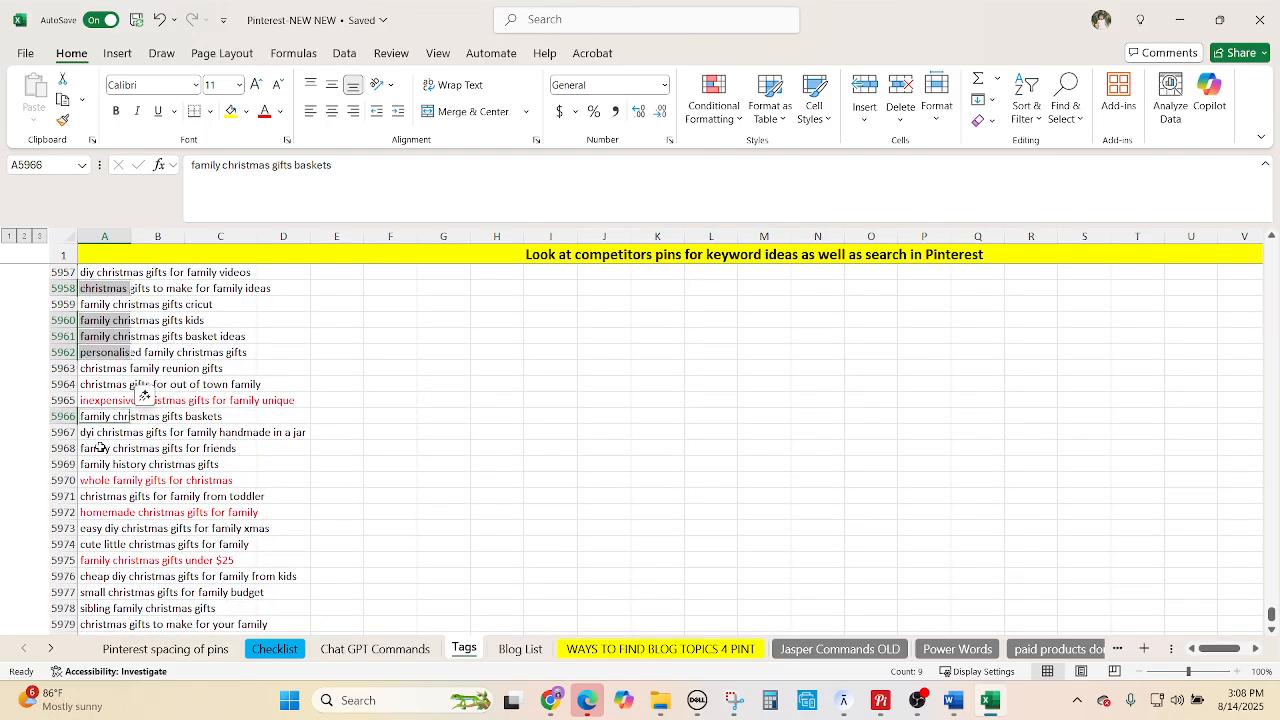
left_click(105, 524, "ctrl")
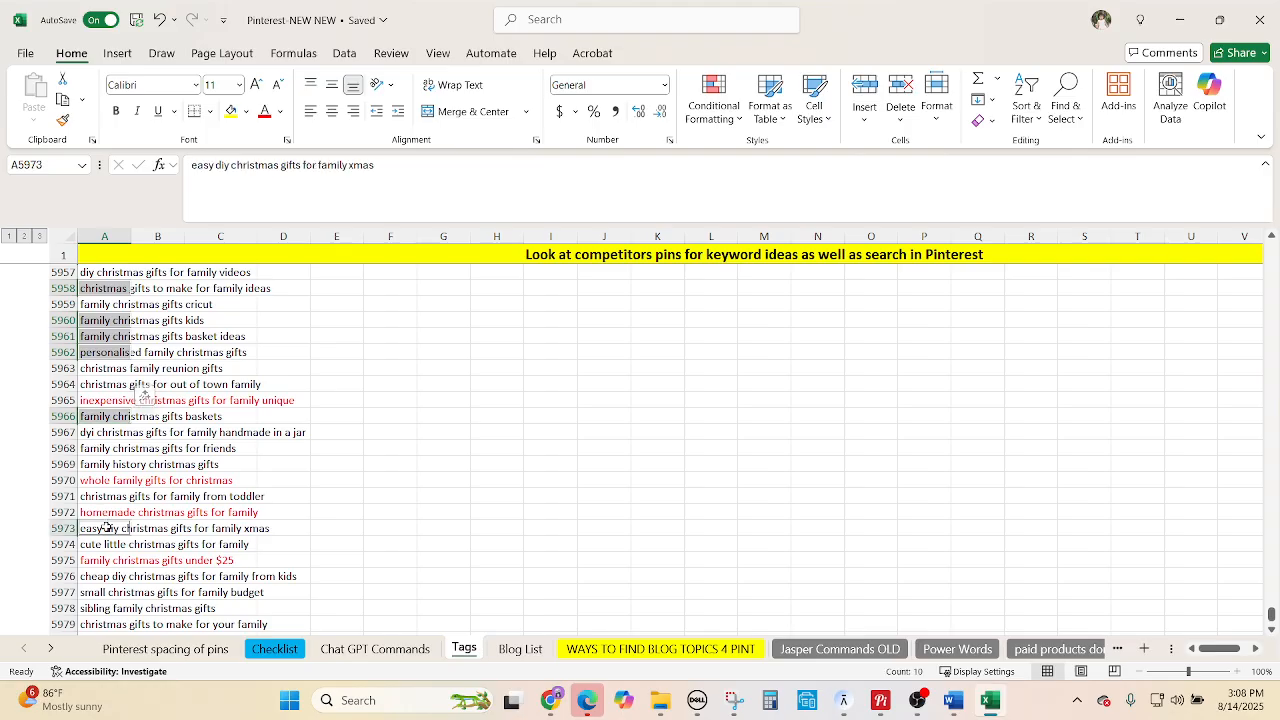
left_click(280, 111)
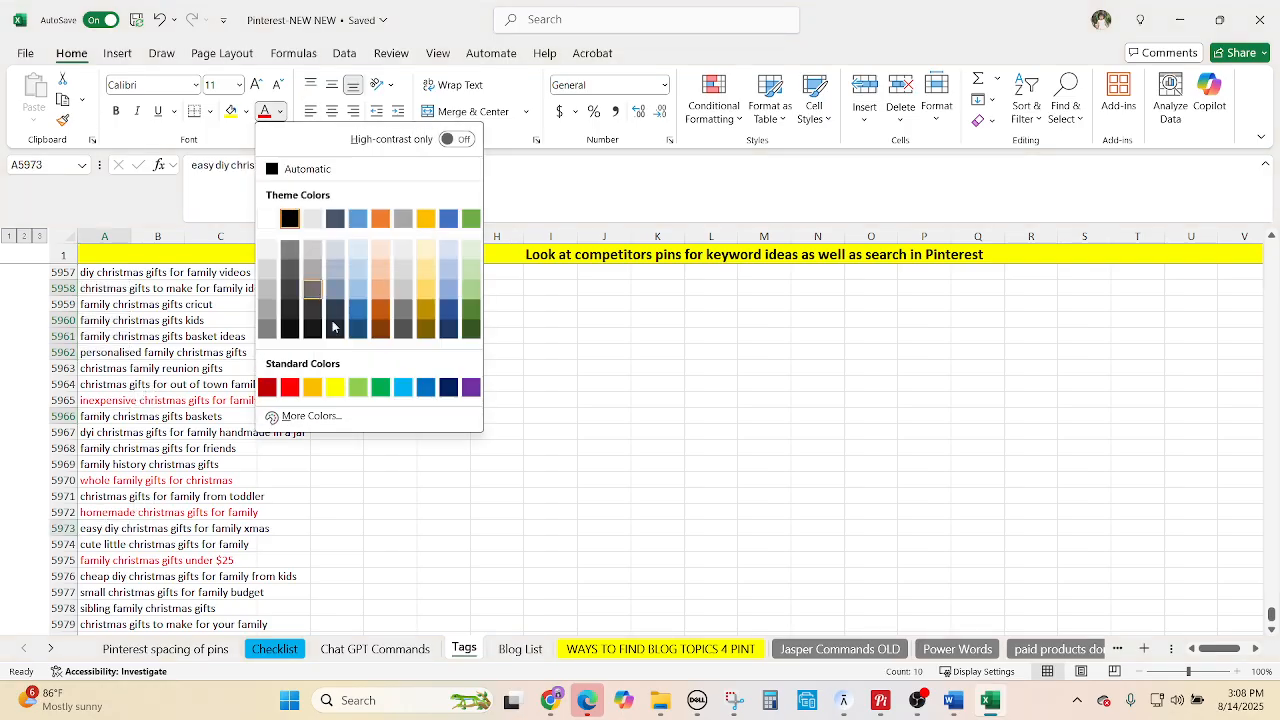
left_click(413, 388)
scroll(505, 490, "up", 3)
scroll(504, 470, "up", 7)
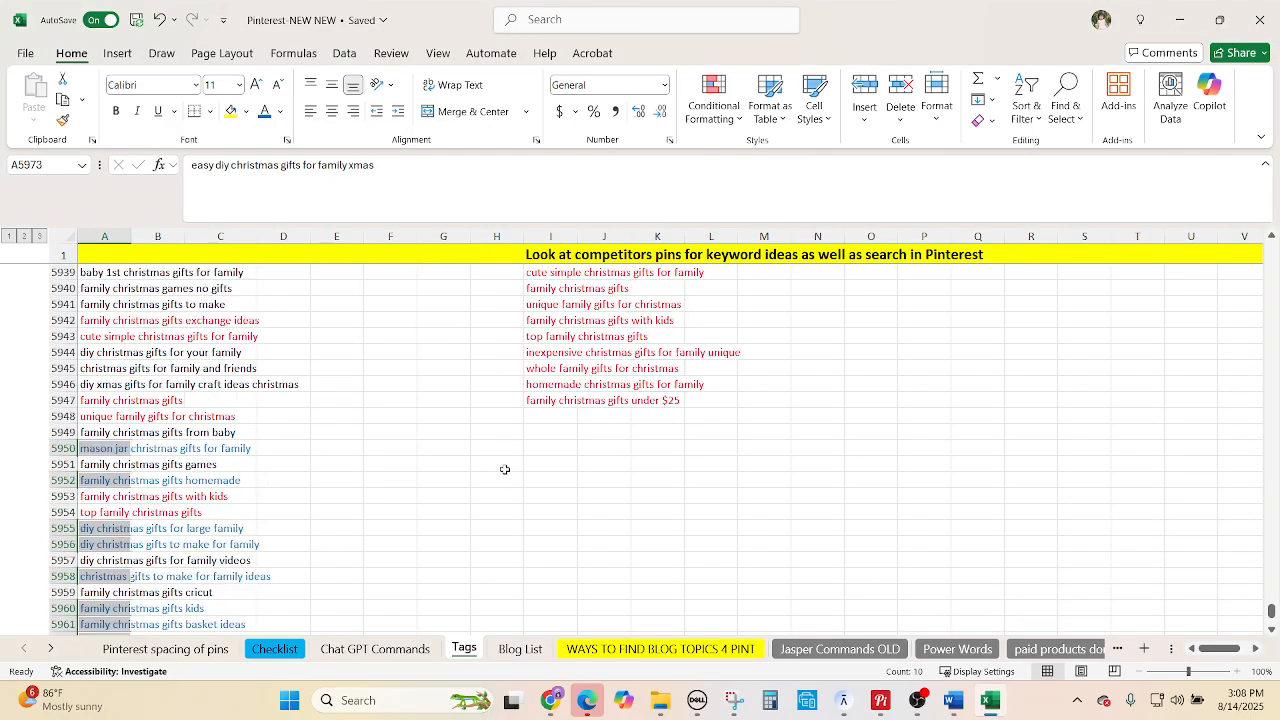
Copy 'mason jar christmas gifts for family' into K5938 and 'family christmas gifts homemade' into K5939.
scroll(517, 444, "down", 1)
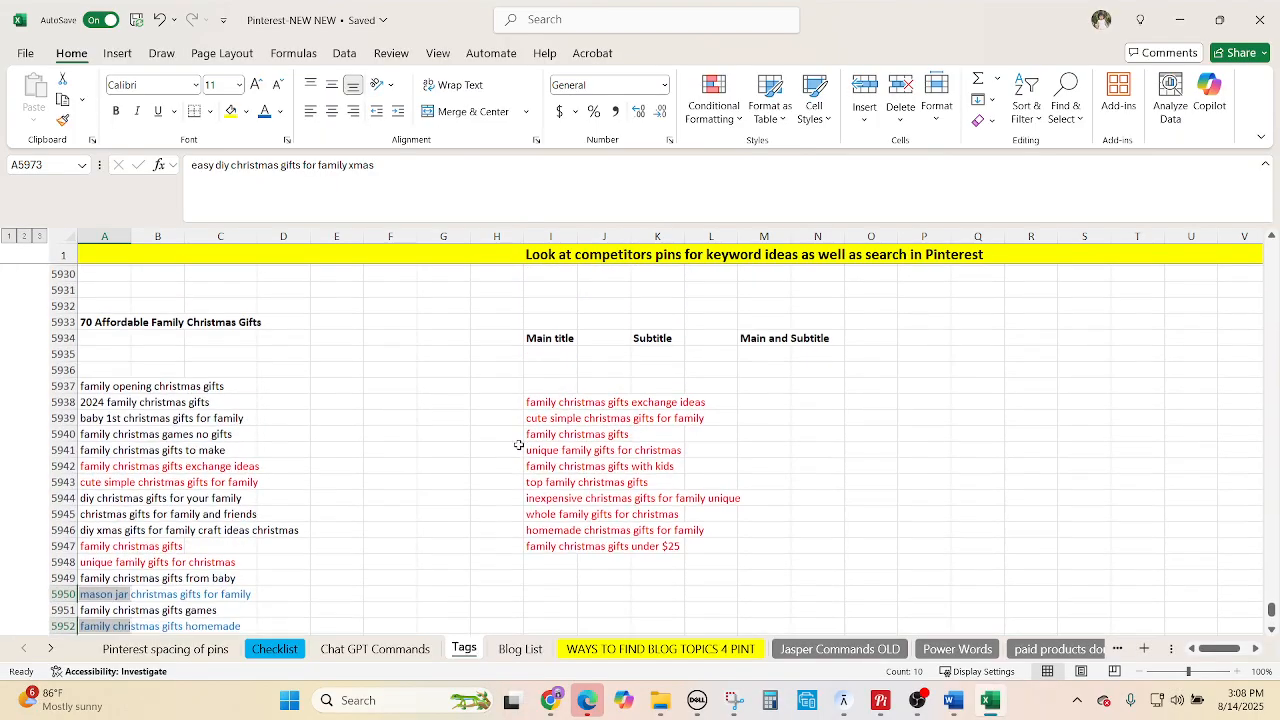
left_click(505, 462)
scroll(530, 440, "down", 1)
left_click(96, 540)
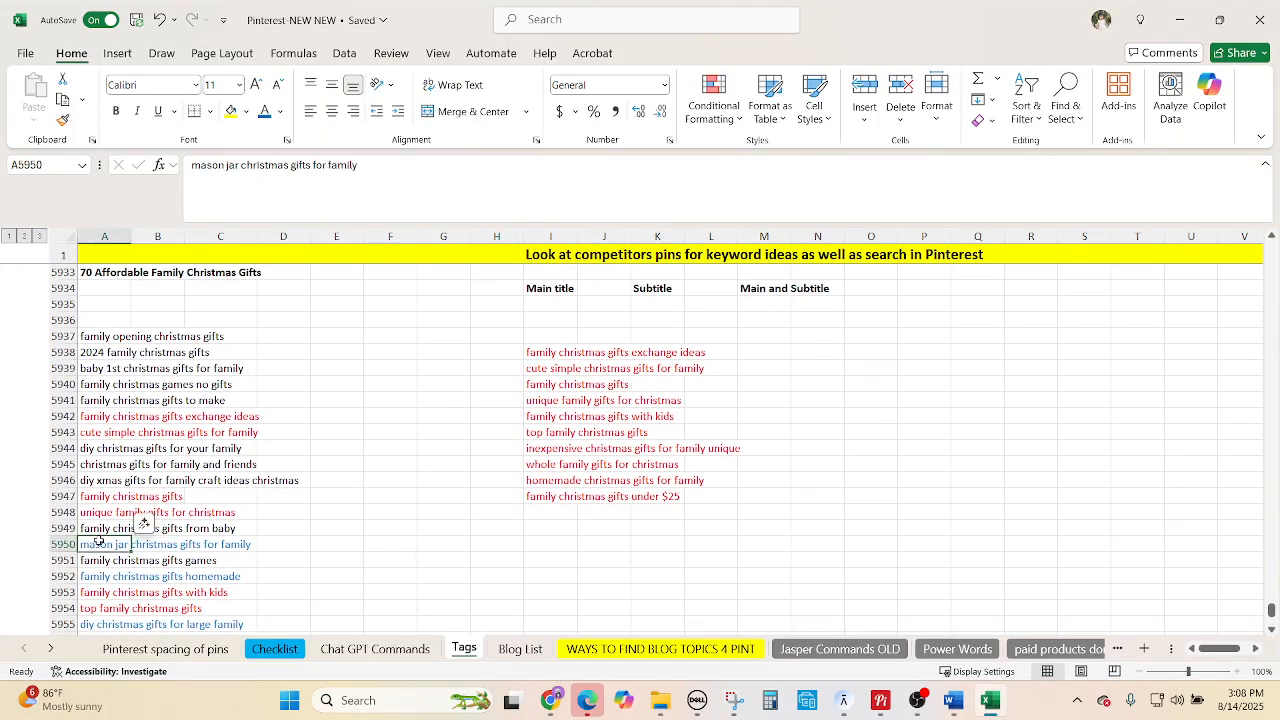
key("ctrl+c")
left_click(676, 352)
key("ctrl+v")
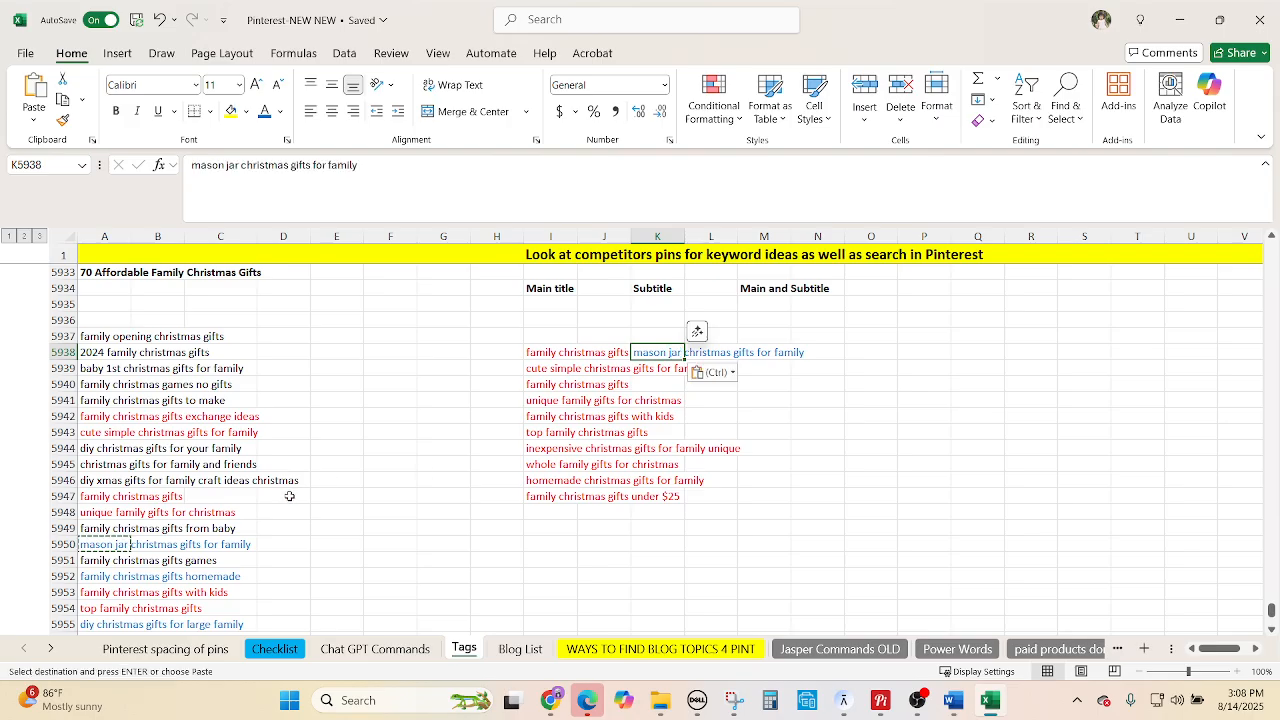
scroll(90, 485, "down", 2)
left_click(90, 481)
key("ctrl+c")
scroll(554, 528, "up", 2)
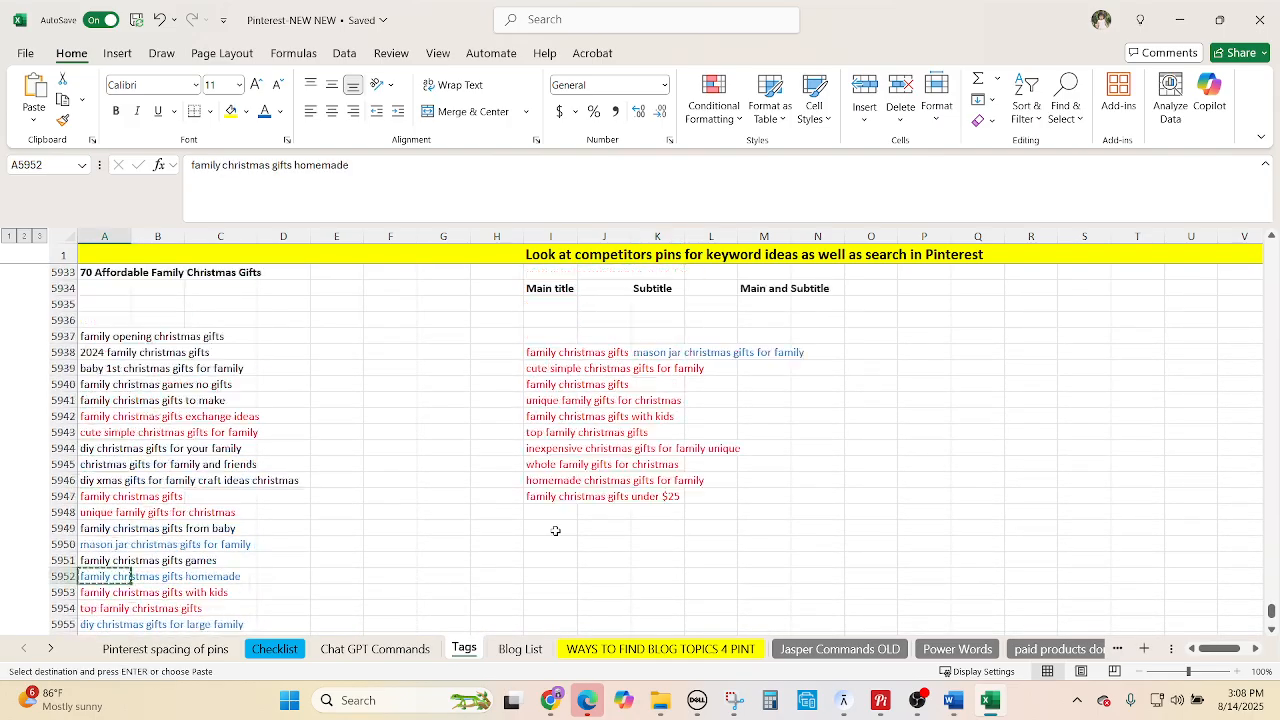
left_click(663, 367)
key("ctrl+v")
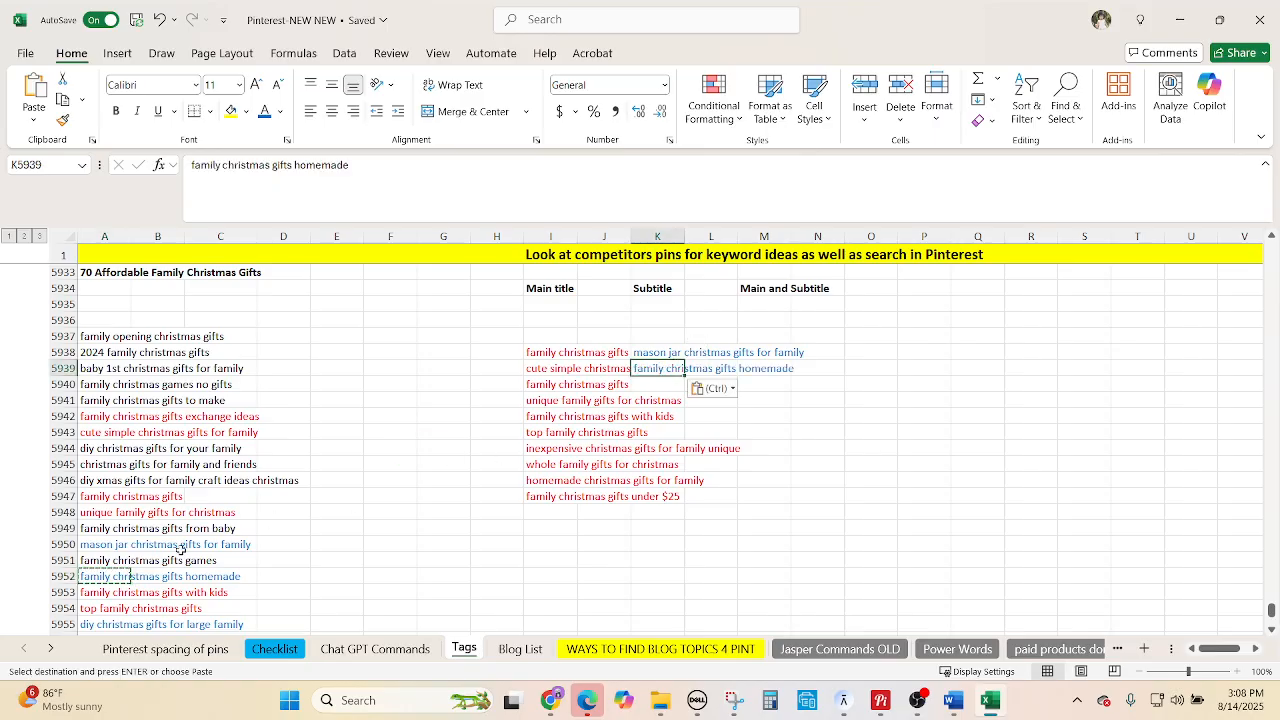
Paste the two diy christmas gift phrases into K5940, undoing a mistaken paste into column L.
scroll(90, 480, "down", 2)
left_click(101, 525)
left_click_drag(101, 525, 100, 546)
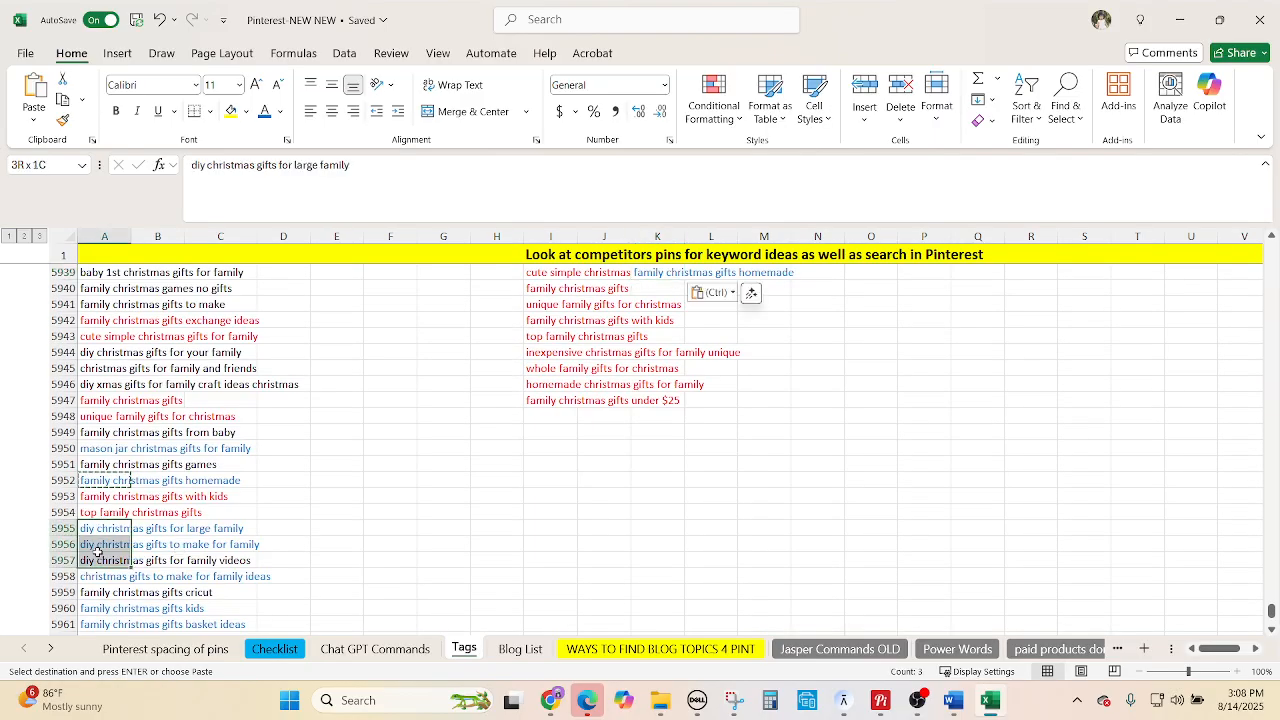
key("ctrl+c")
left_click(868, 290)
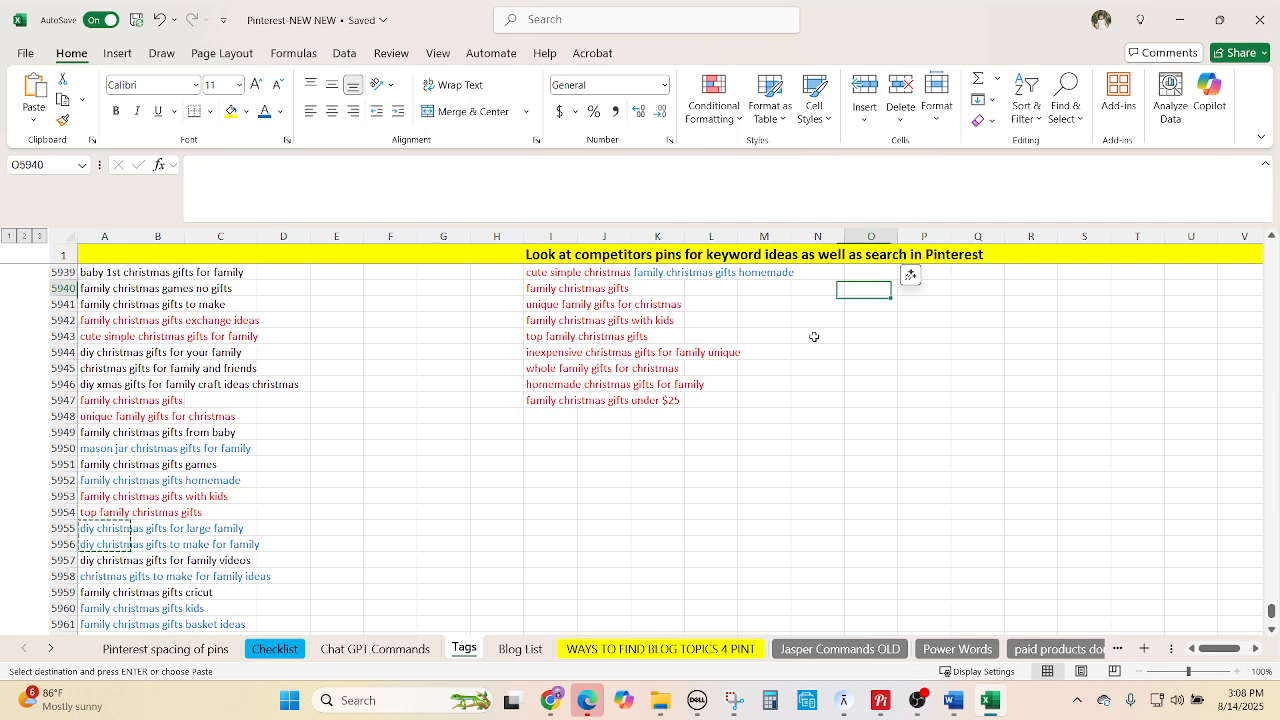
scroll(715, 370, "up", 1)
left_click(684, 336)
key("ctrl+v")
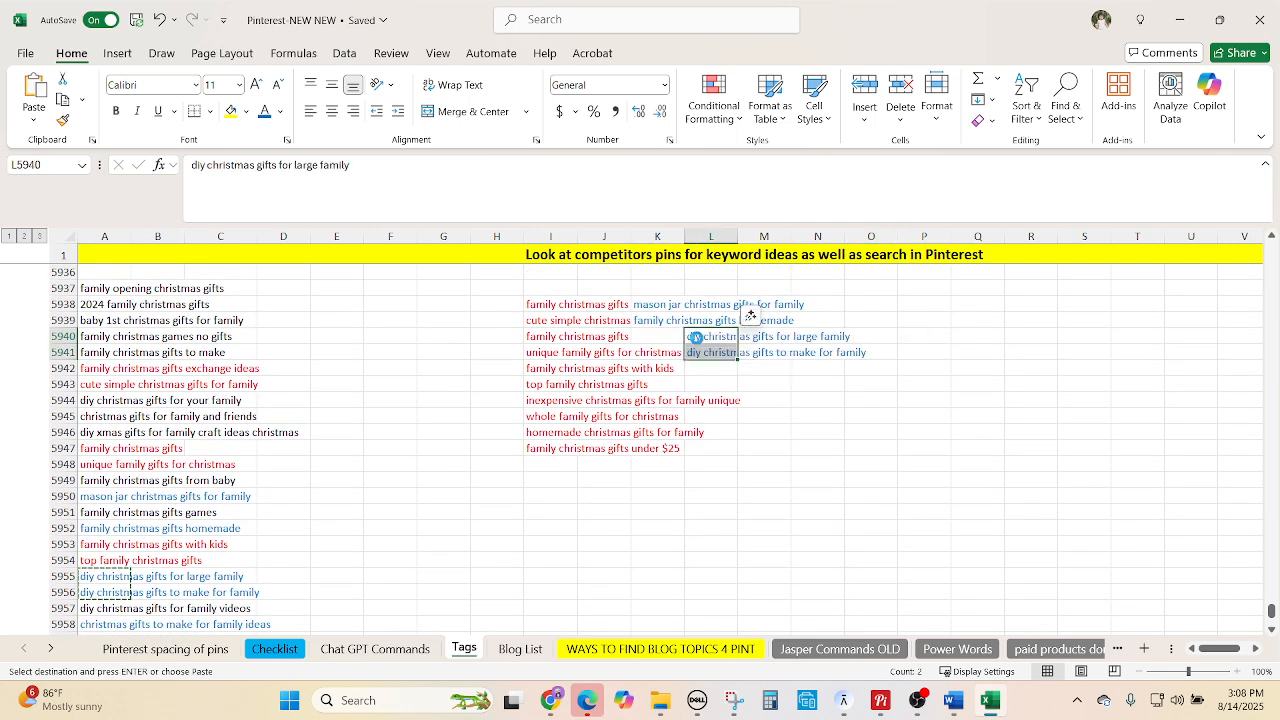
key("ctrl+z")
left_click(652, 333)
key("ctrl+v")
Paste 'christmas gifts to make for family ideas' into K5942 and phrases A5960:A5962 into K5943:K5945.
scroll(371, 500, "down", 3)
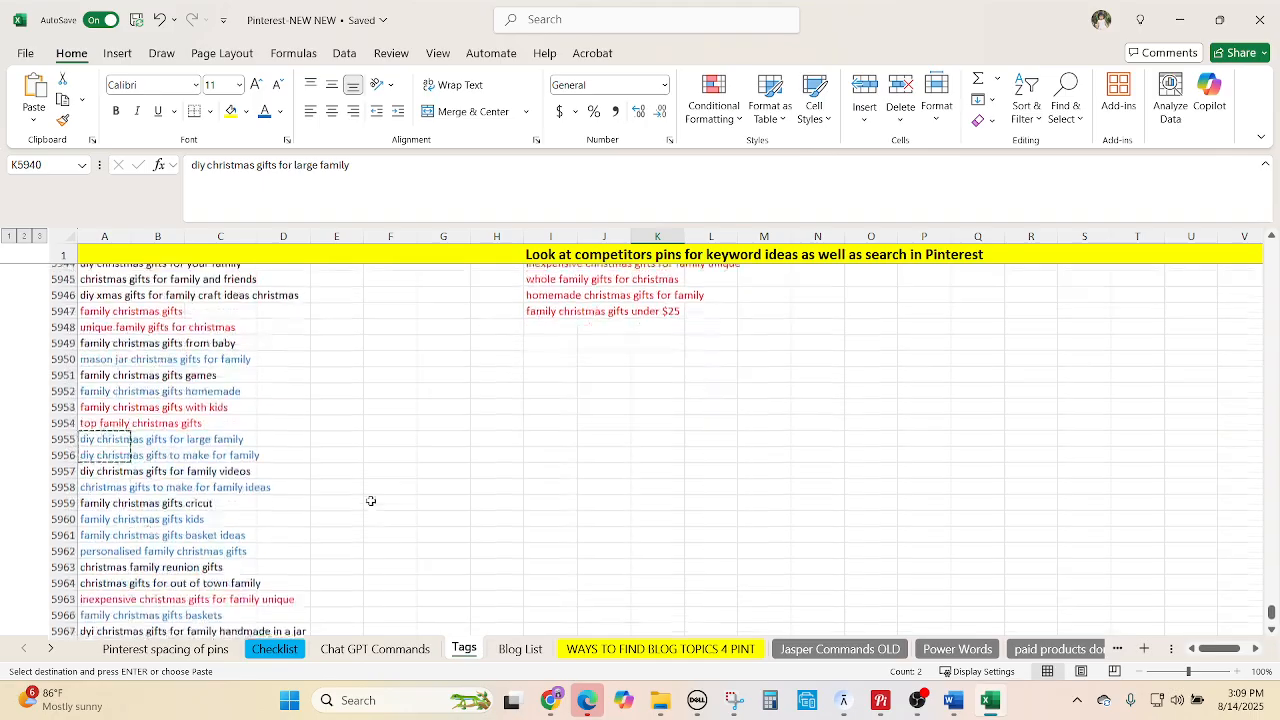
left_click(92, 480)
key("ctrl+c")
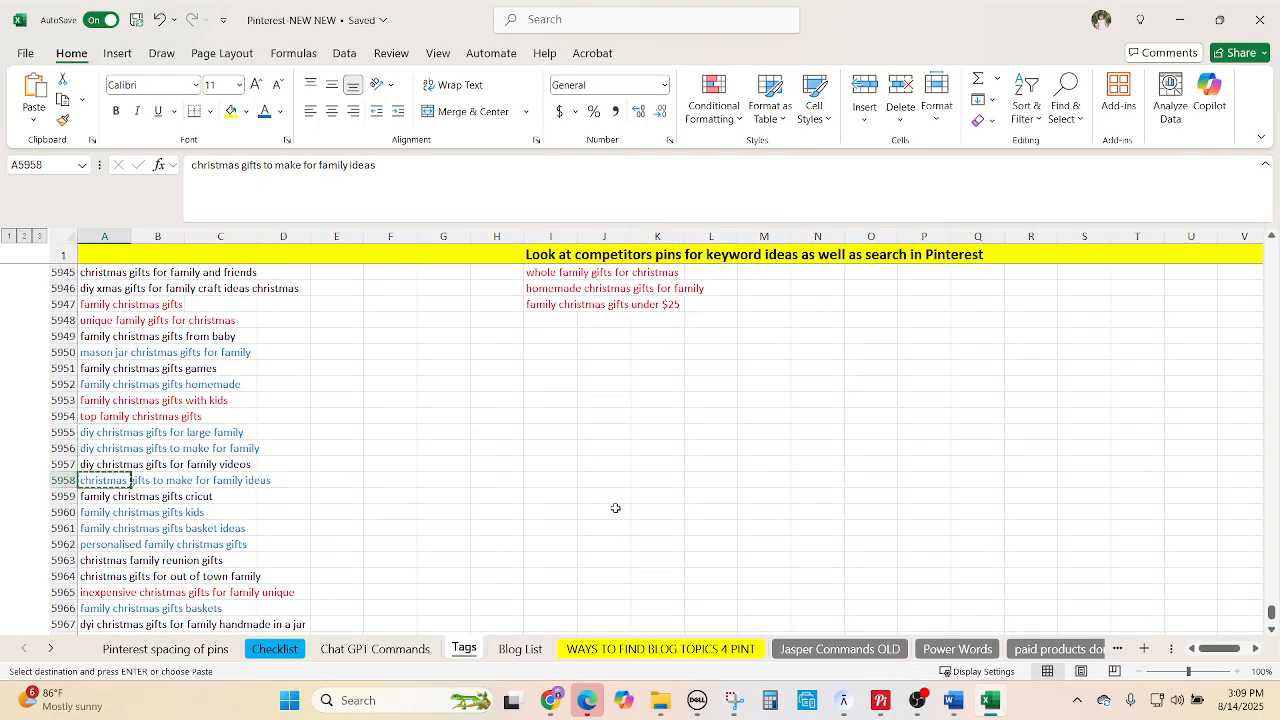
scroll(634, 374, "up", 2)
left_click(650, 320)
key("ctrl+v")
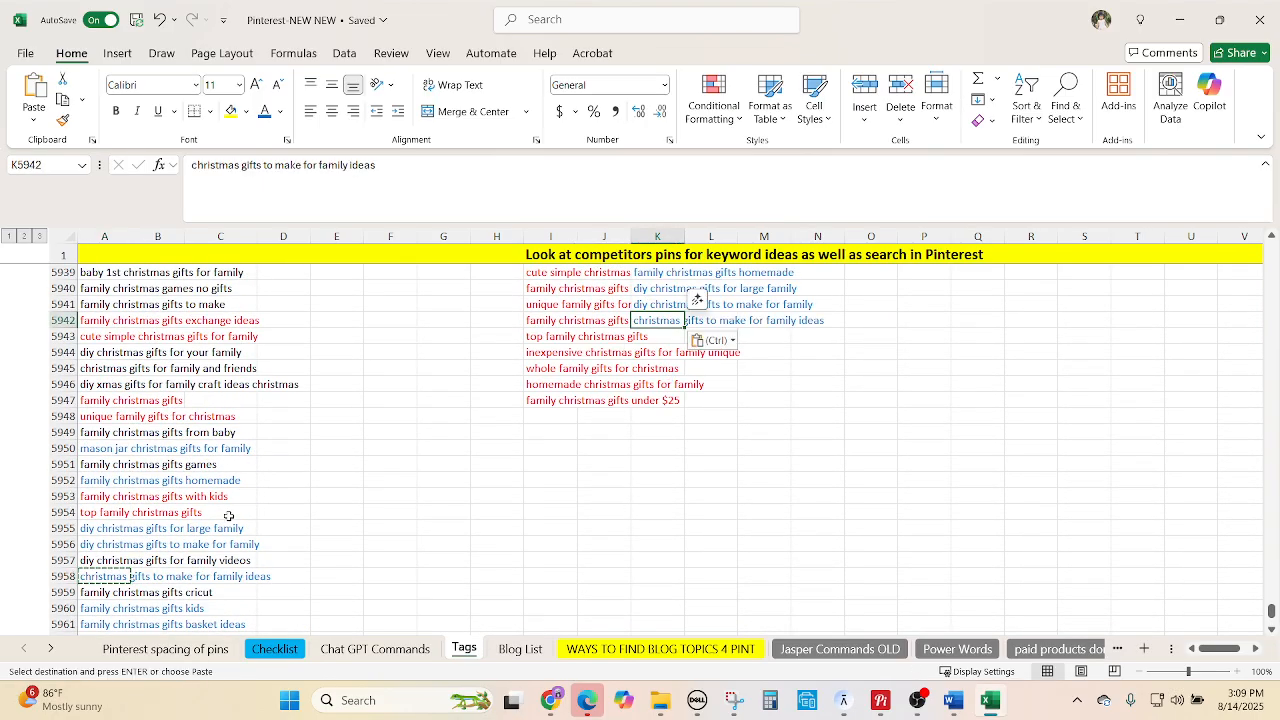
scroll(666, 374, "down", 2)
left_click_drag(92, 514, 100, 543)
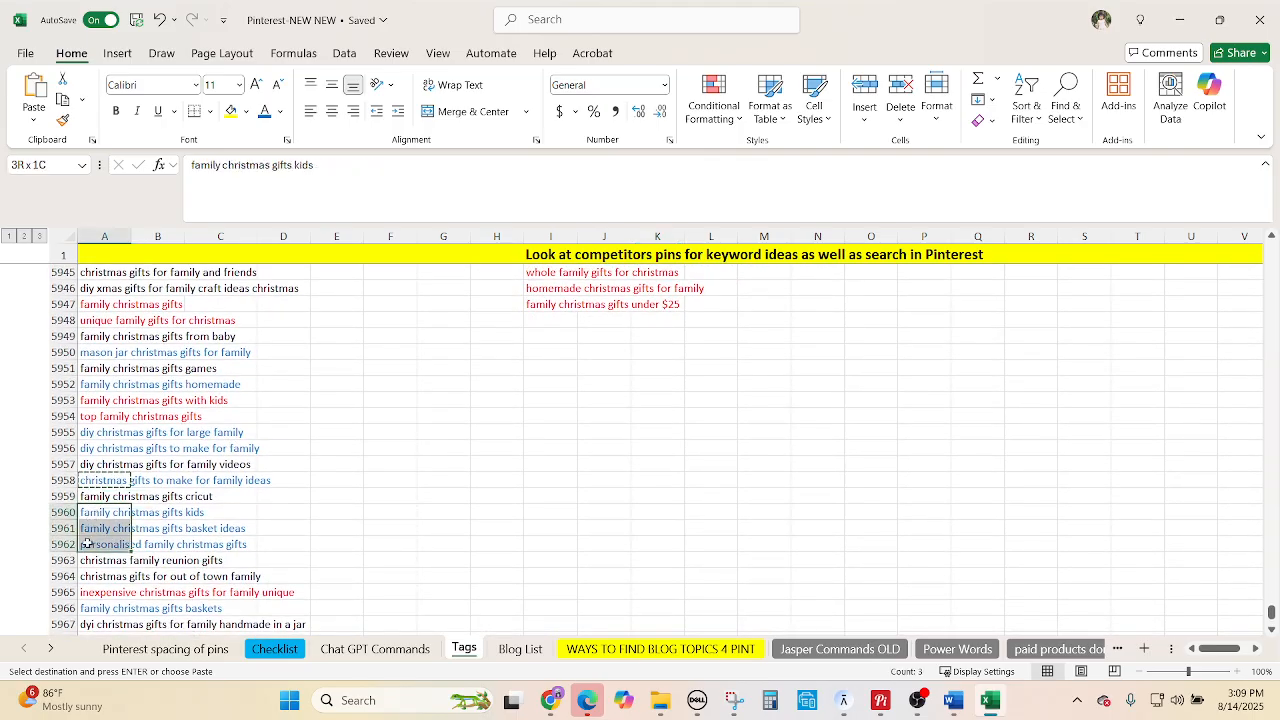
key("ctrl+c")
scroll(684, 337, "up", 2)
left_click(663, 336)
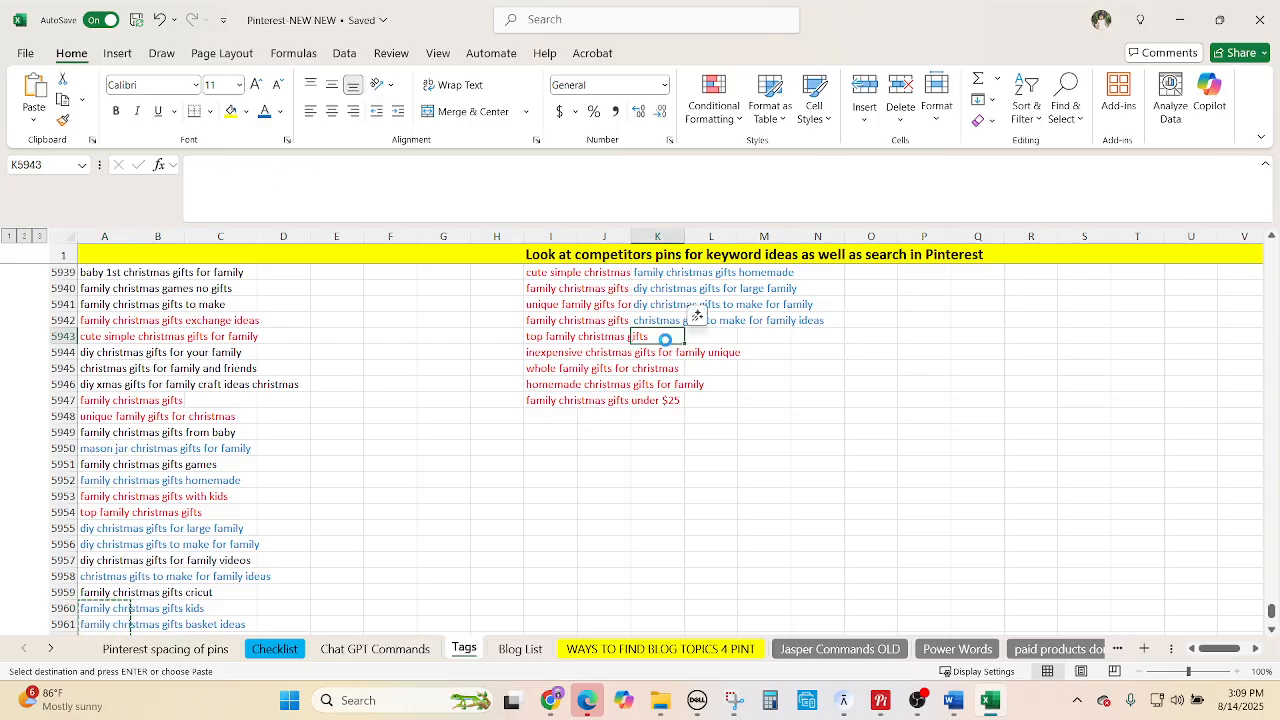
key("ctrl+v")
Paste 'family christmas gifts baskets' into K5946 and 'easy diy christmas gifts for family xmas' into K5947.
scroll(437, 523, "down", 2)
scroll(437, 523, "down", 2)
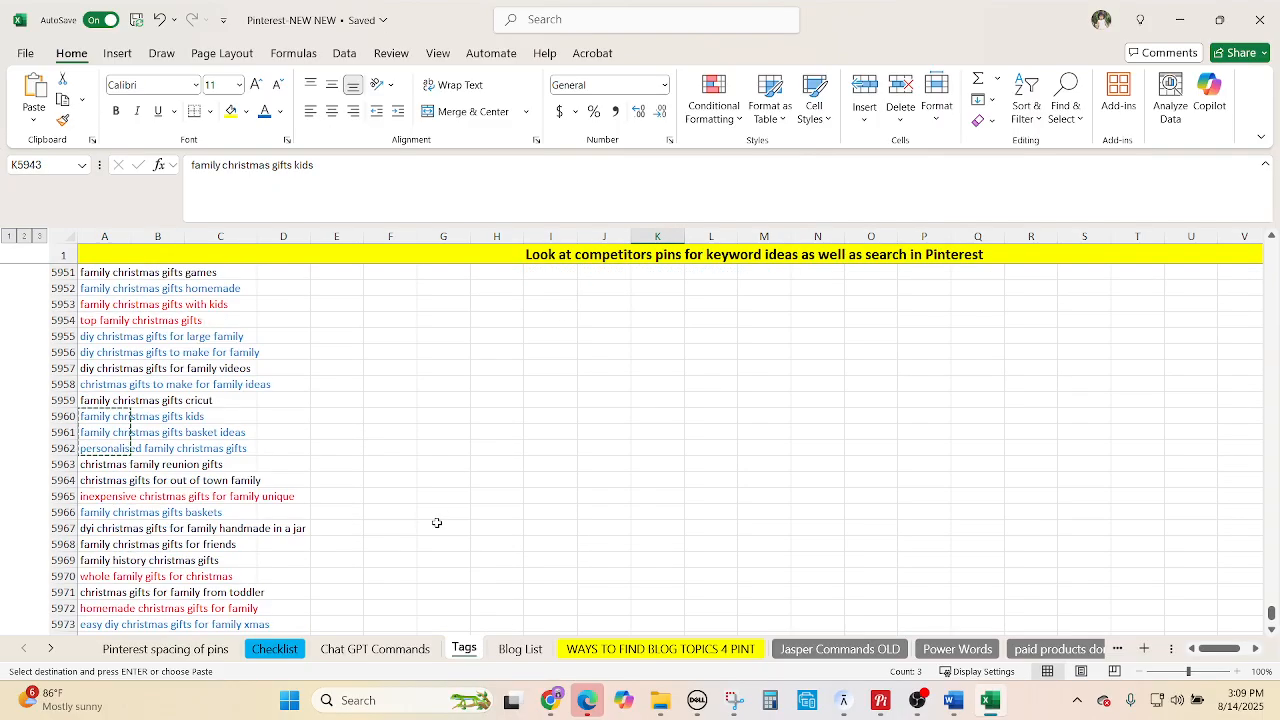
left_click(104, 514)
key("ctrl+c")
scroll(622, 449, "up", 3)
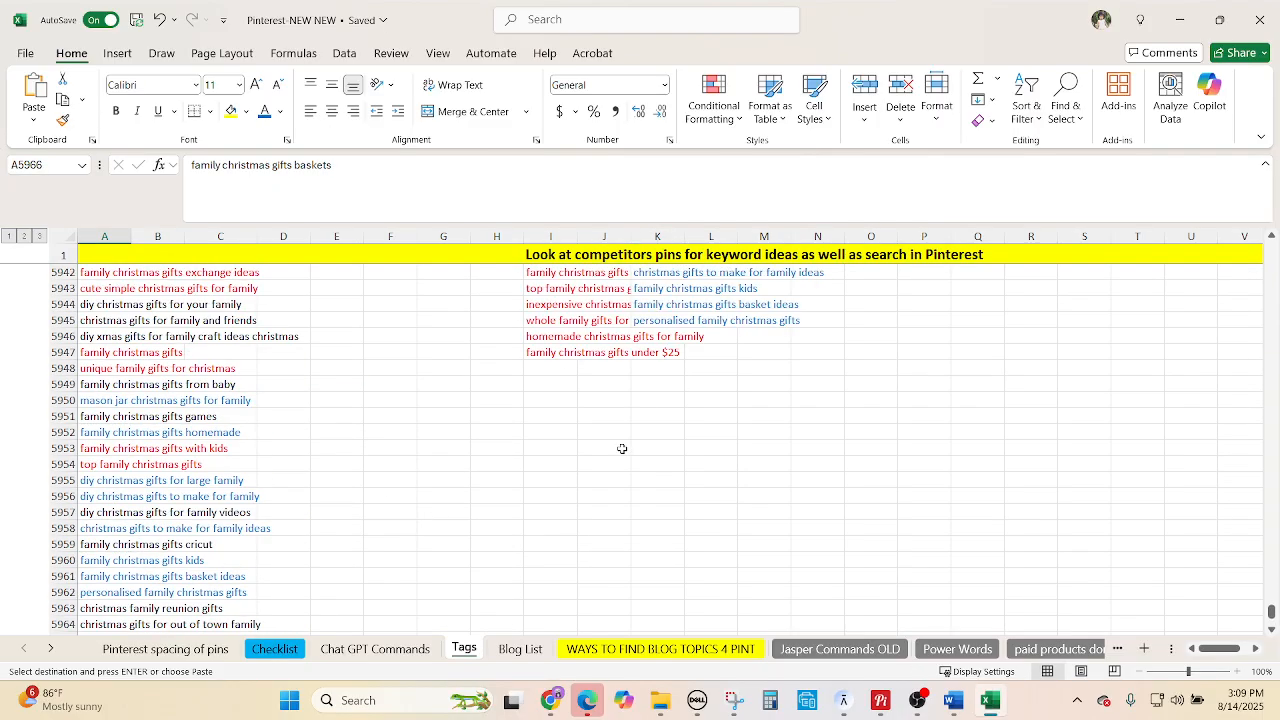
left_click(661, 341)
key("ctrl+v")
scroll(190, 563, "down", 4)
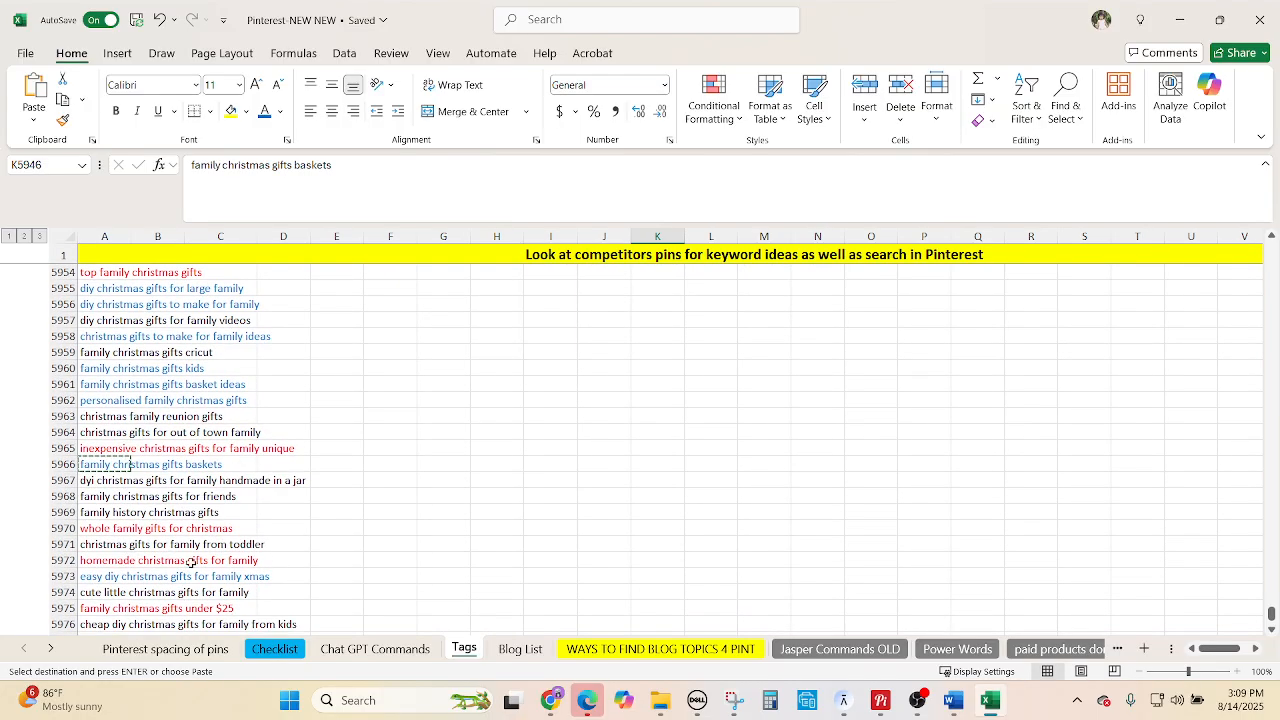
left_click(110, 574)
key("ctrl+c")
scroll(423, 480, "up", 5)
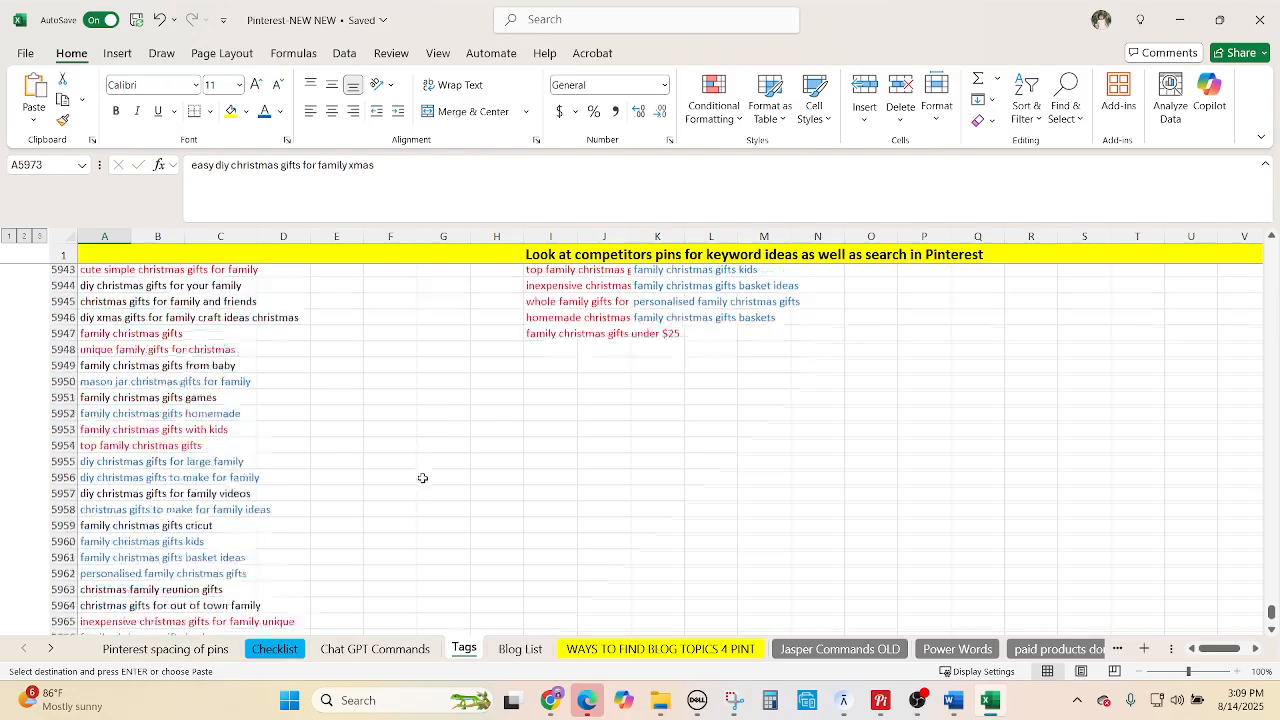
left_click(640, 399)
key("ctrl+v")
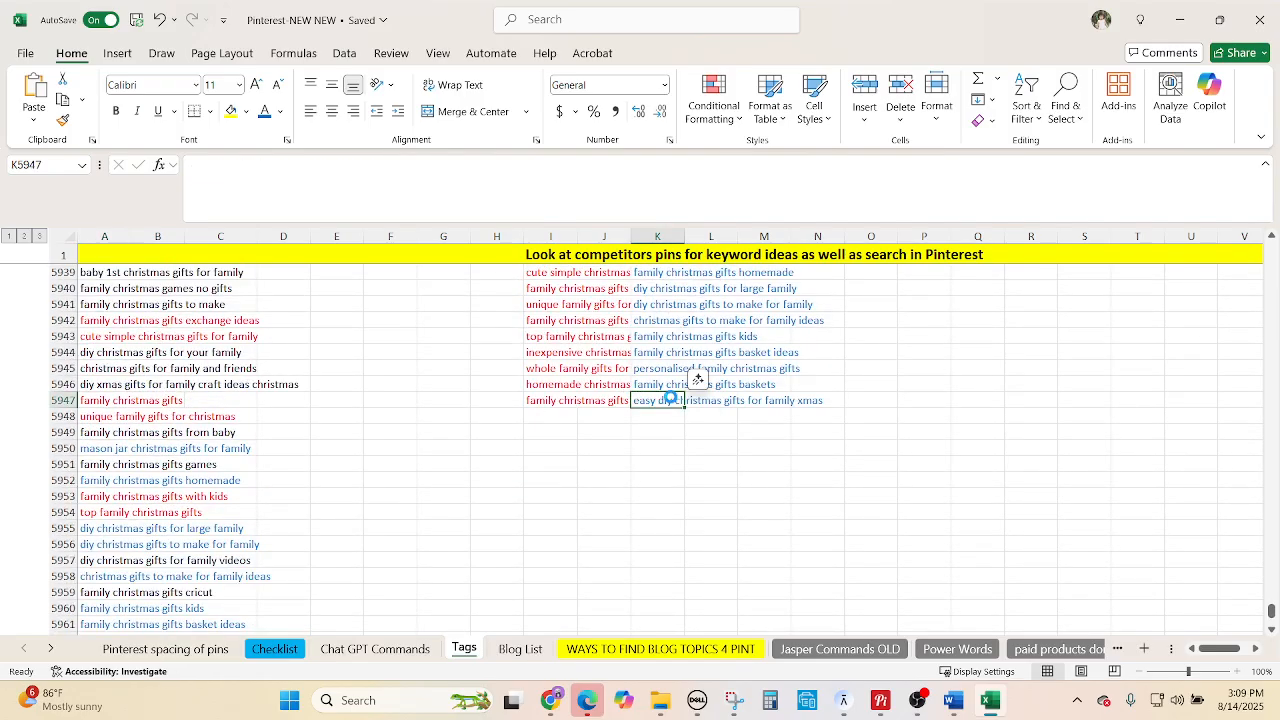
left_click(660, 494)
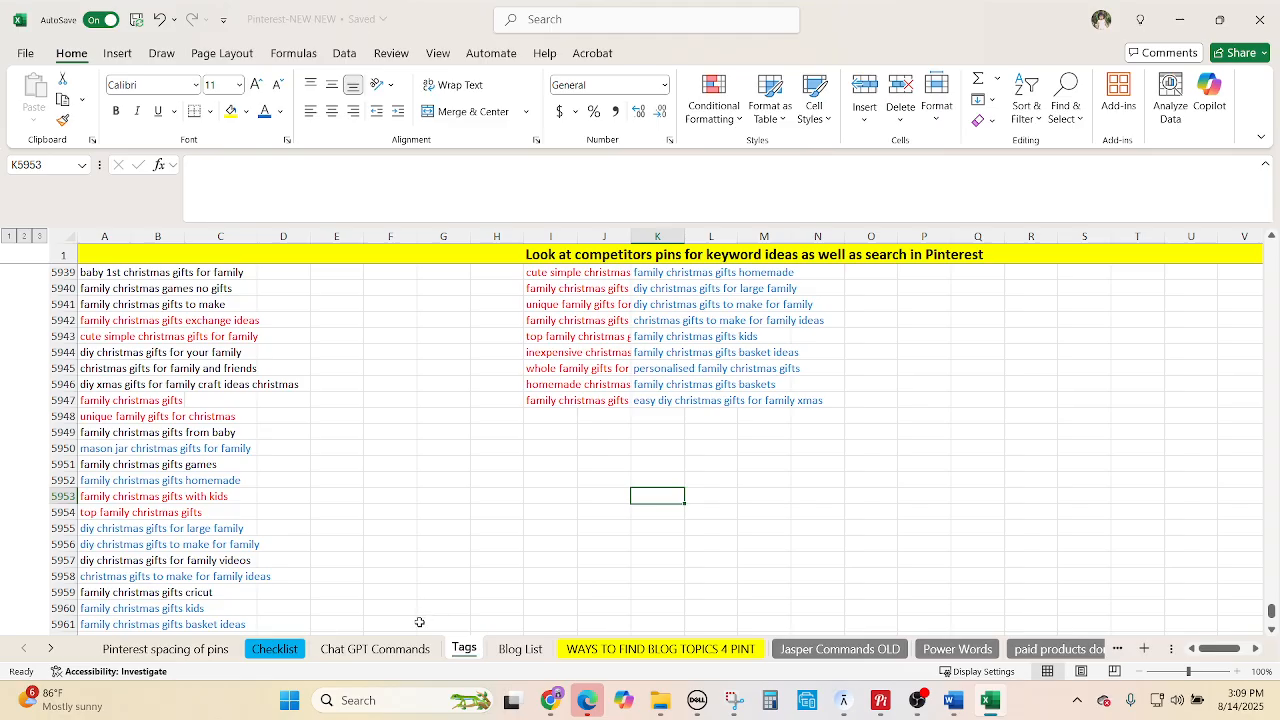
Copy the descriptor-words prompt from A4 on the Chat GPT Commands sheet, then switch to the Canva browser window.
left_click(408, 652)
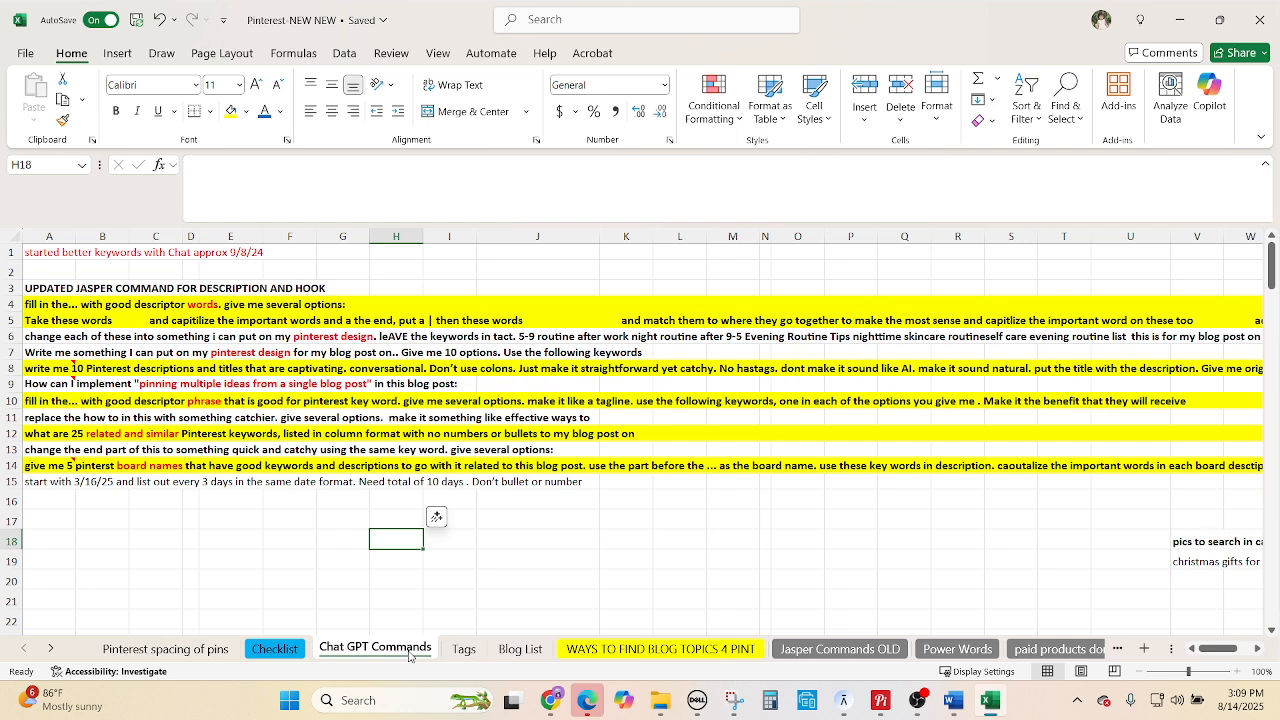
left_click(586, 417)
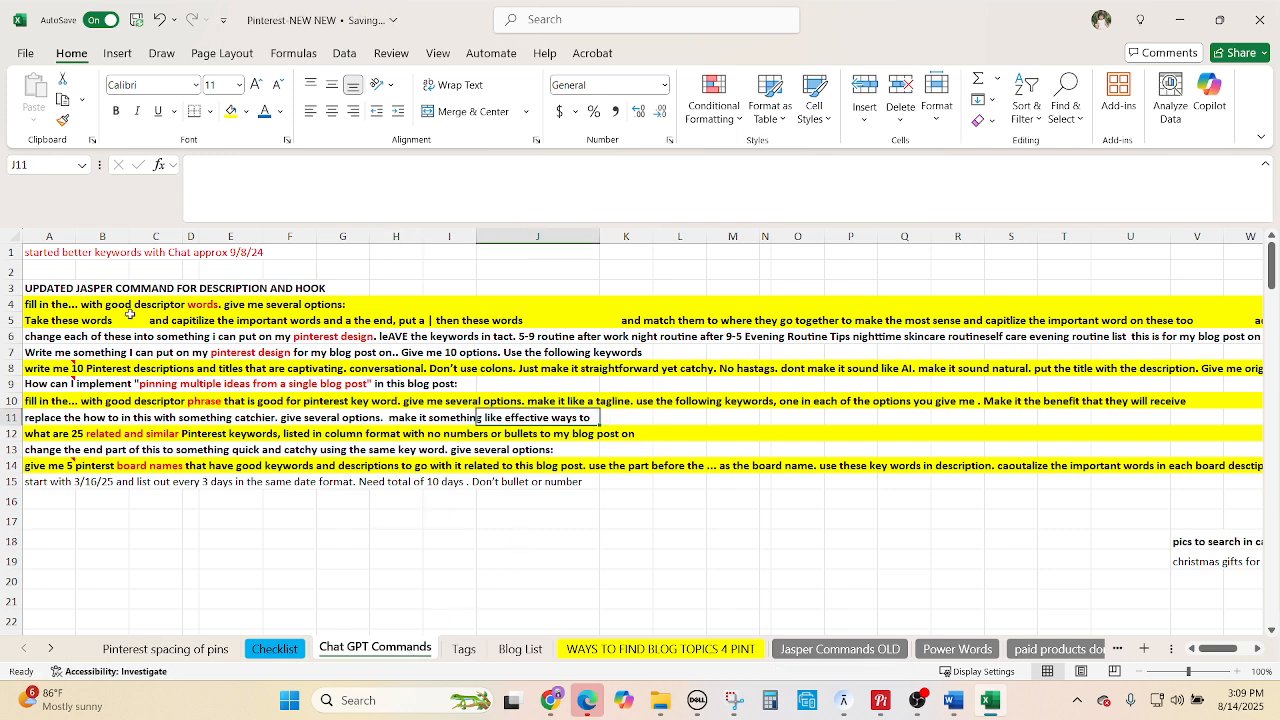
left_click(50, 304)
key("ctrl+c")
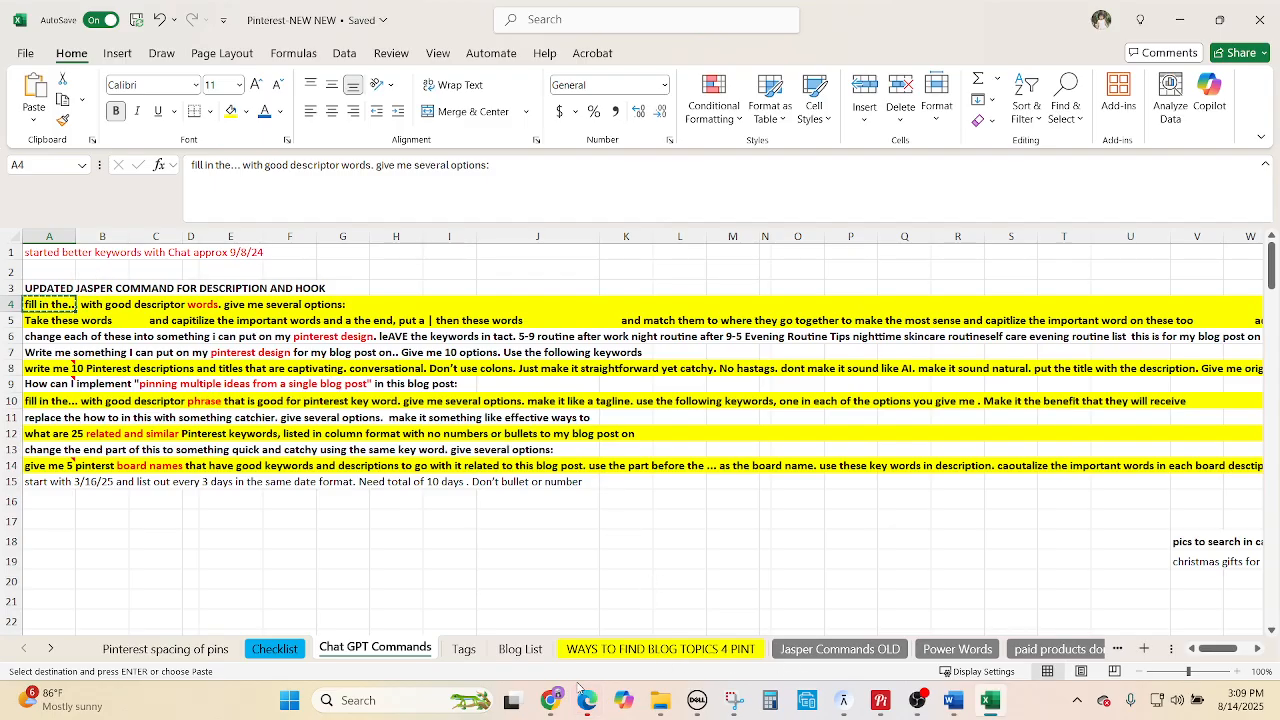
mouse_move(551, 700)
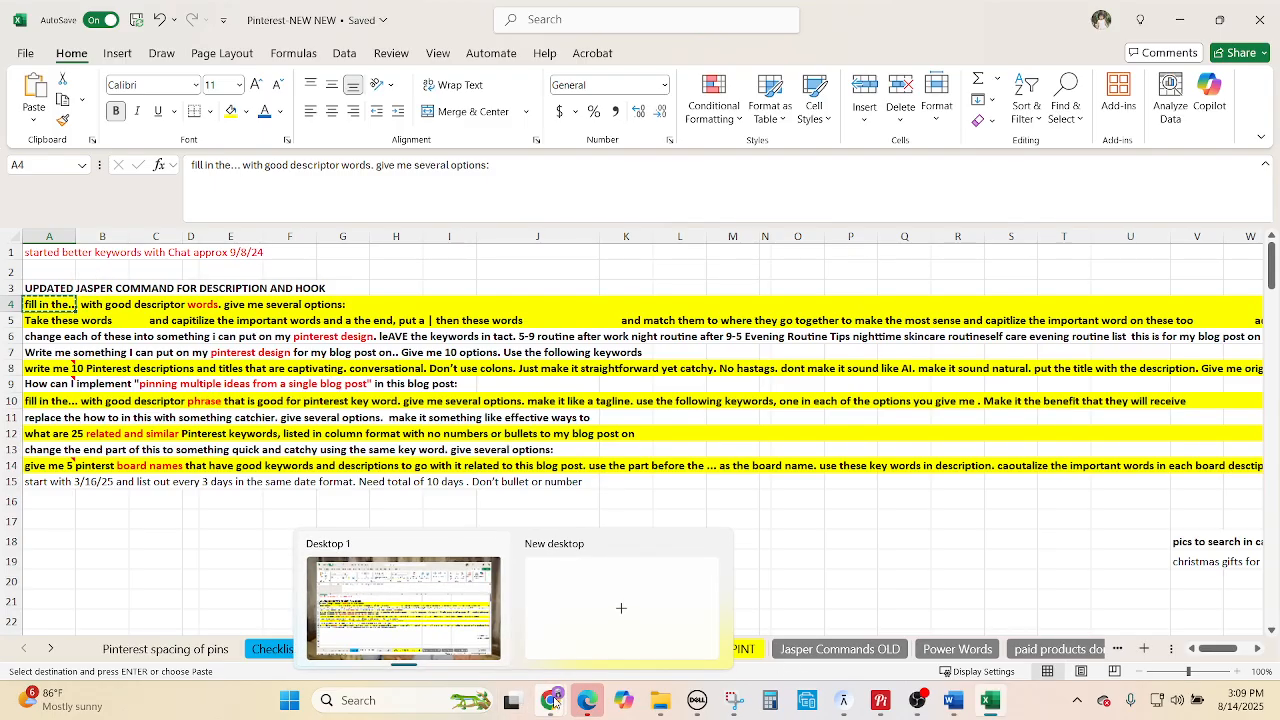
left_click(464, 593)
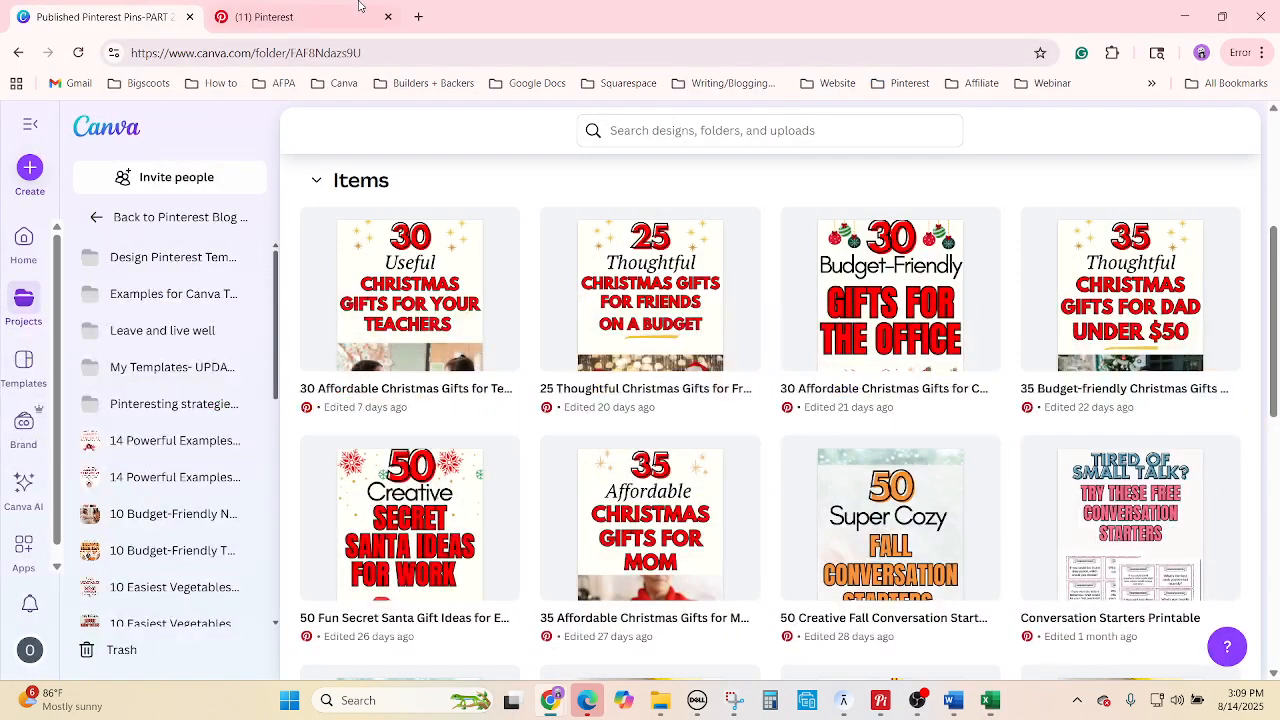
Load ChatGPT in a new browser tab and paste the descriptor-words prompt into its message box.
left_click(418, 17)
type("ch")
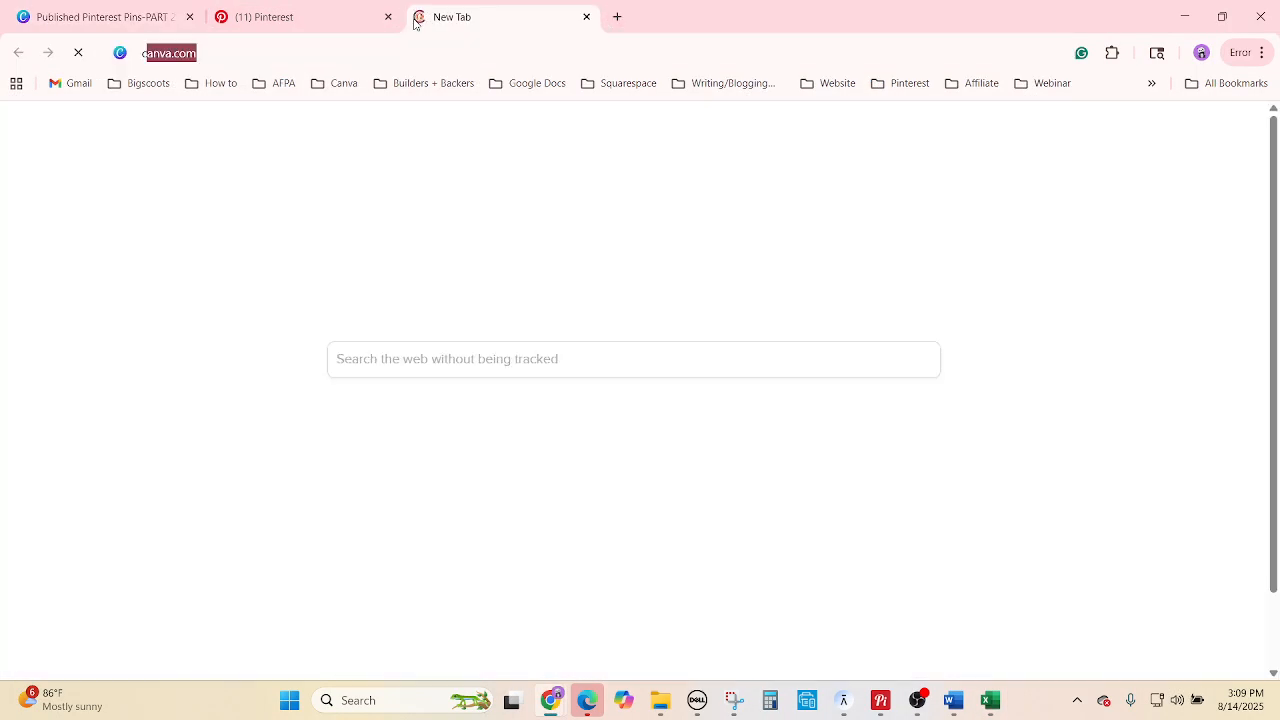
key("Return")
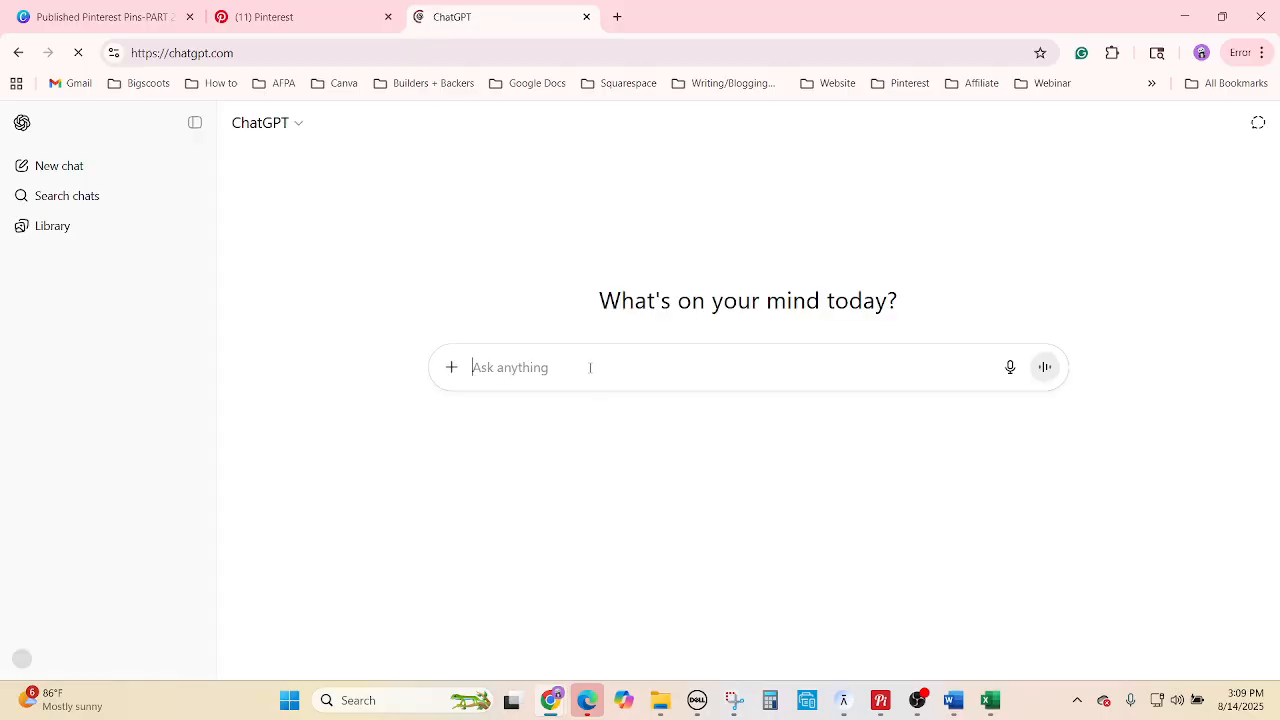
key("ctrl+v")
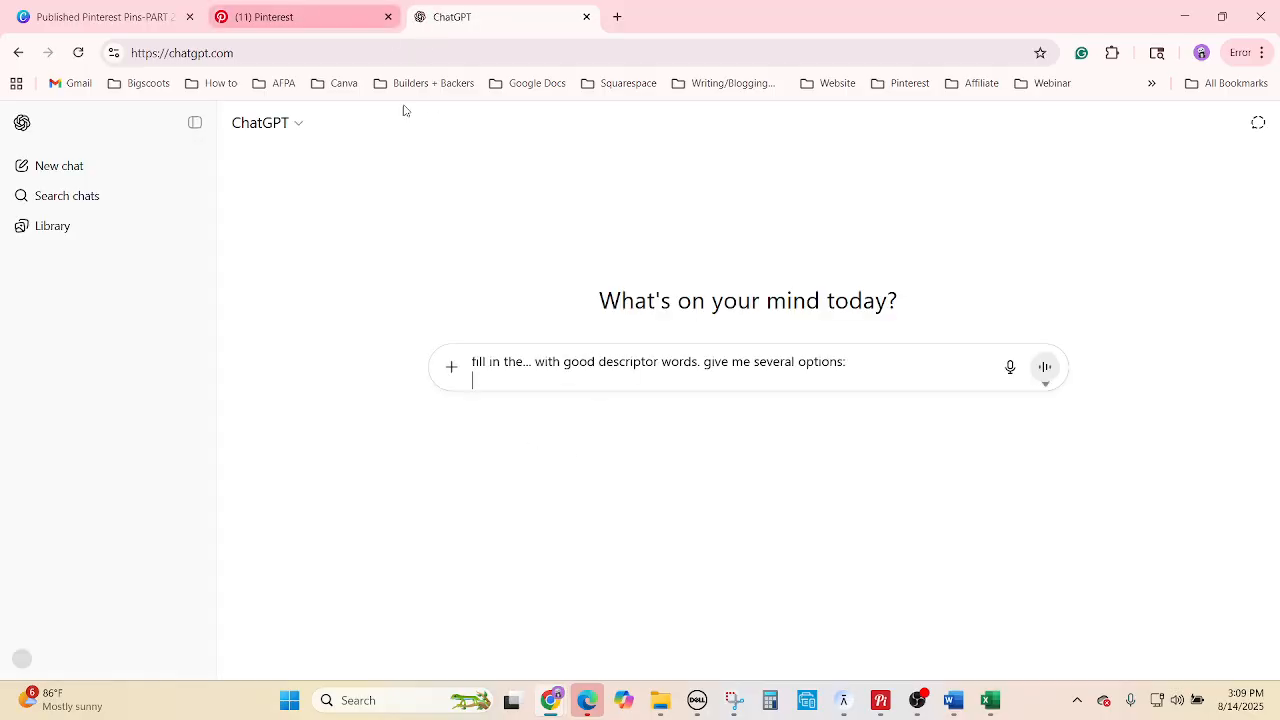
Copy 'family christmas gifts exchange ideas' from I5938 on the Tags sheet, then minimise Excel.
left_click(990, 700)
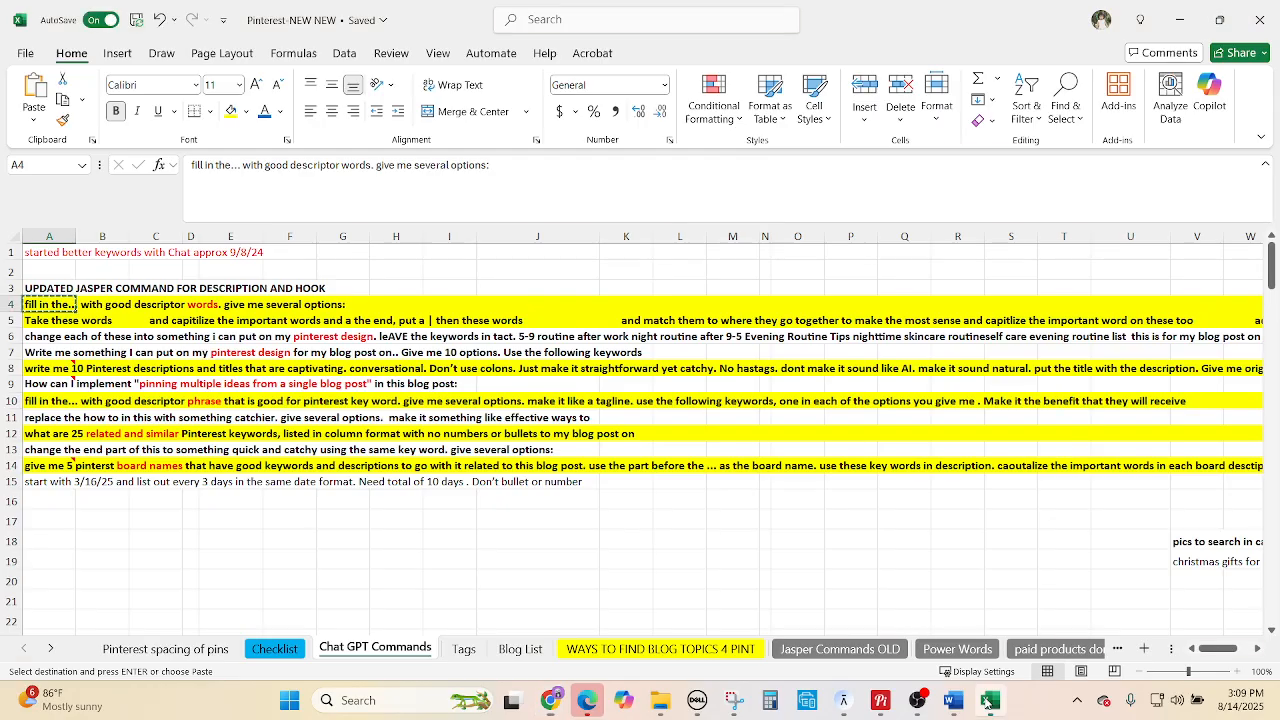
left_click(515, 650)
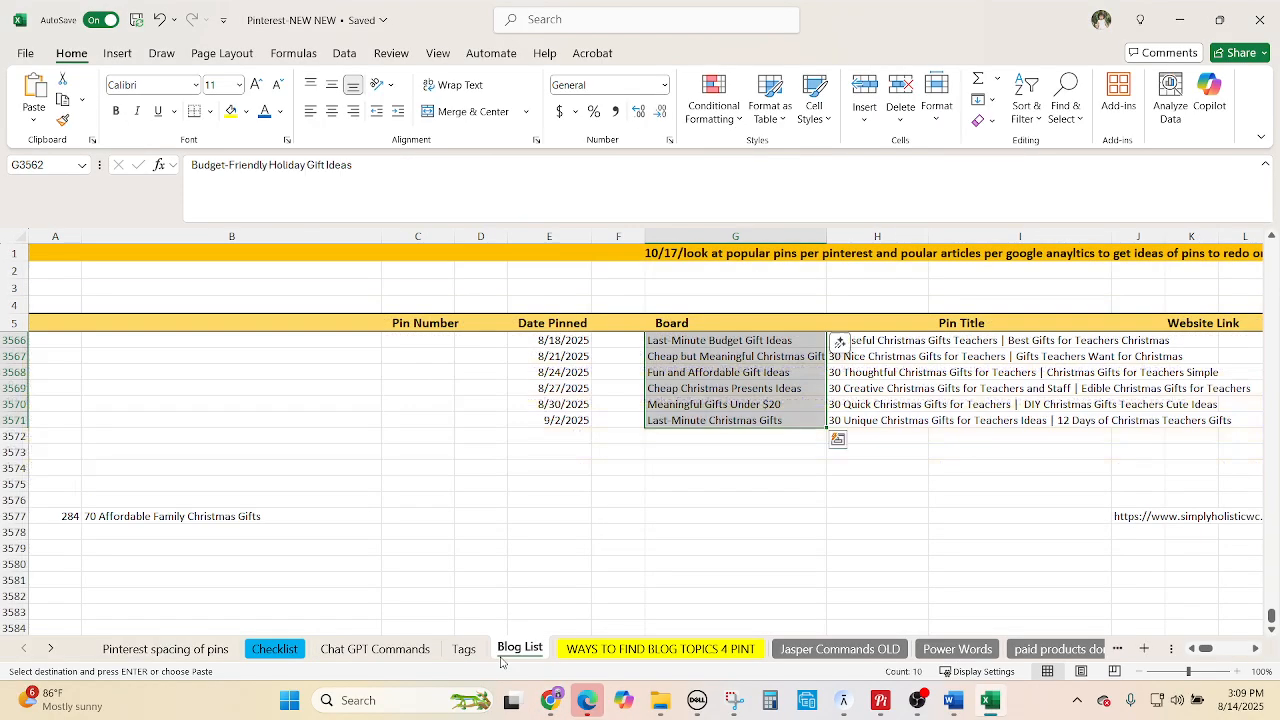
left_click(464, 649)
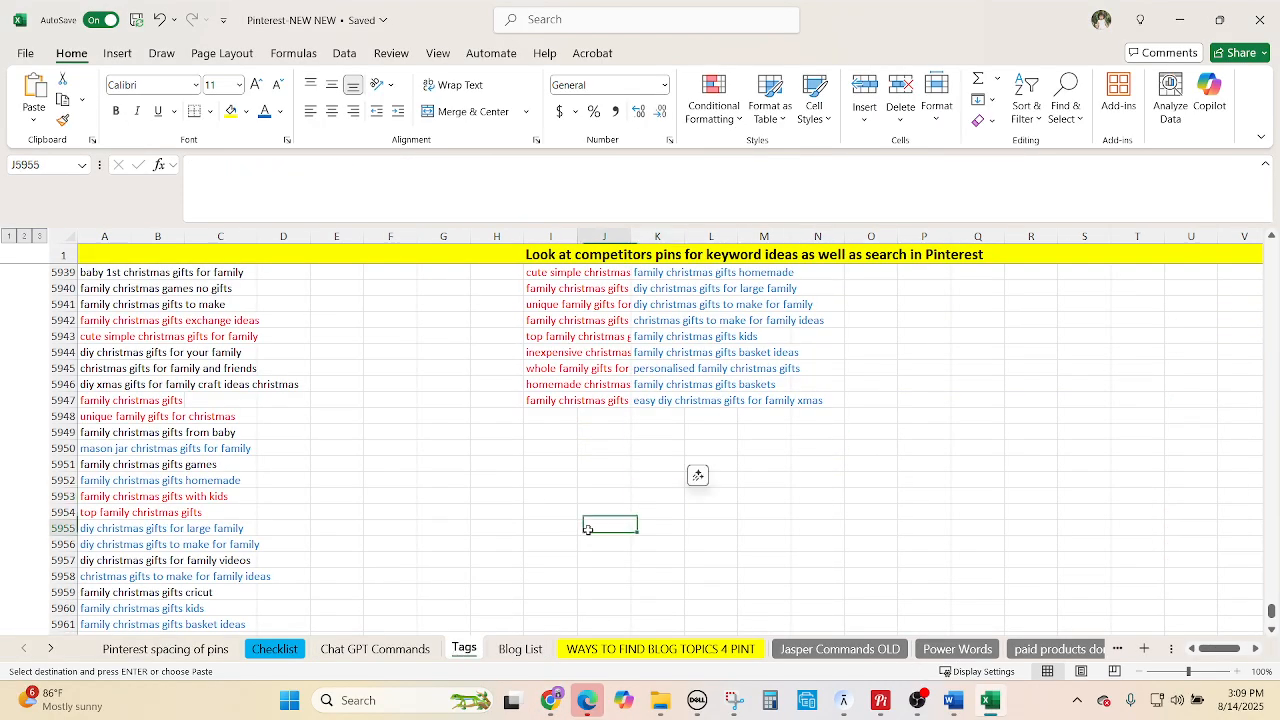
scroll(596, 524, "up", 2)
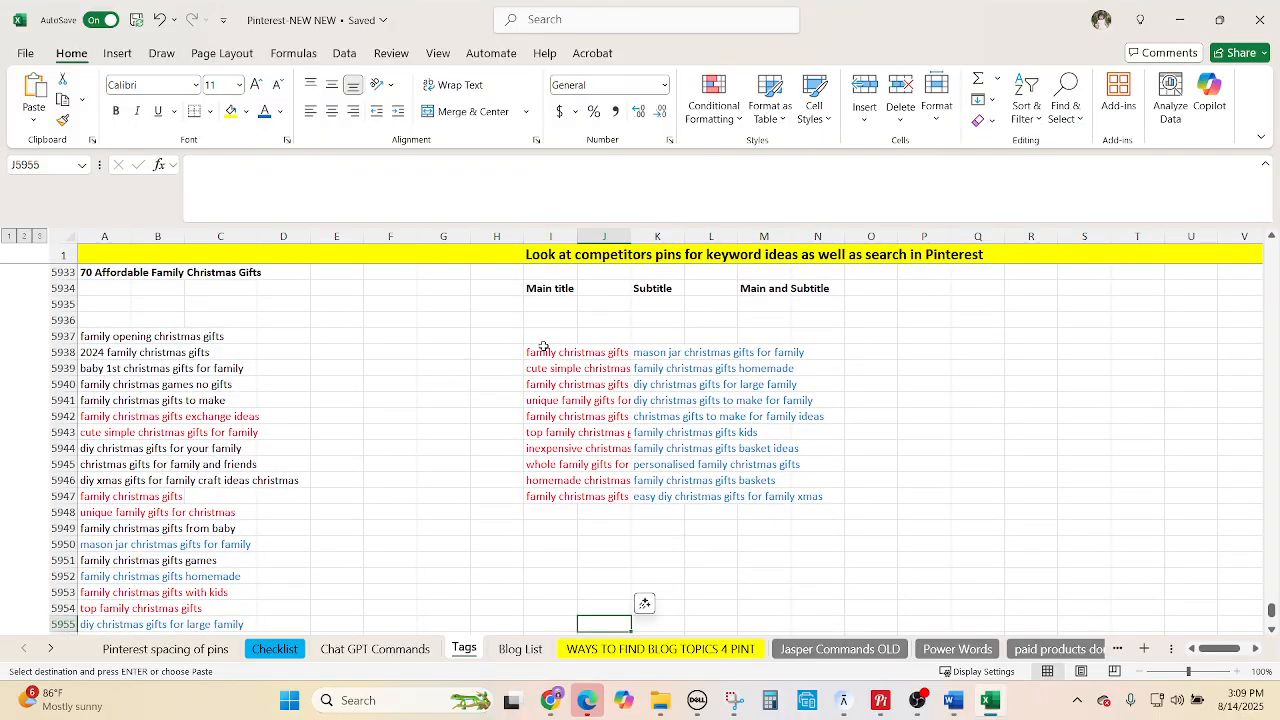
left_click(548, 352)
key("ctrl+c")
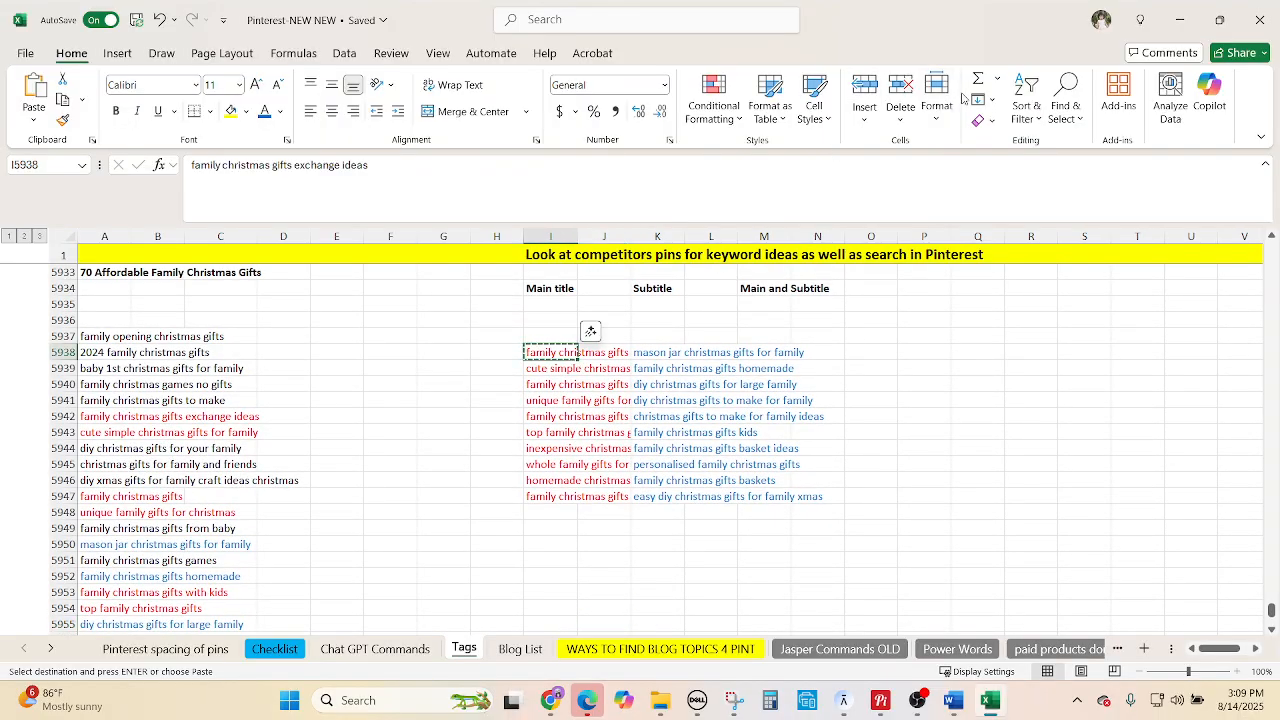
left_click(1180, 19)
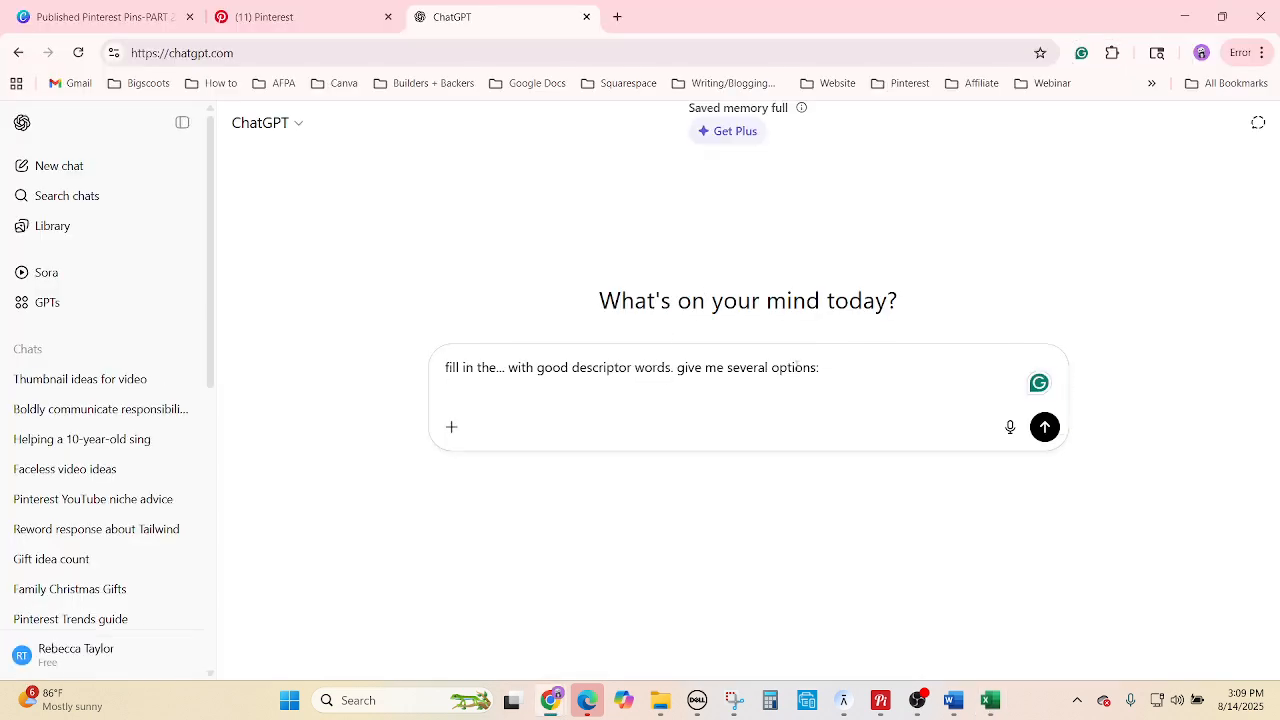
Send ChatGPT the descriptor prompt ending '70... family christmas gifts exchange ideas' and dismiss the upload-limit notice.
key("ctrl+v")
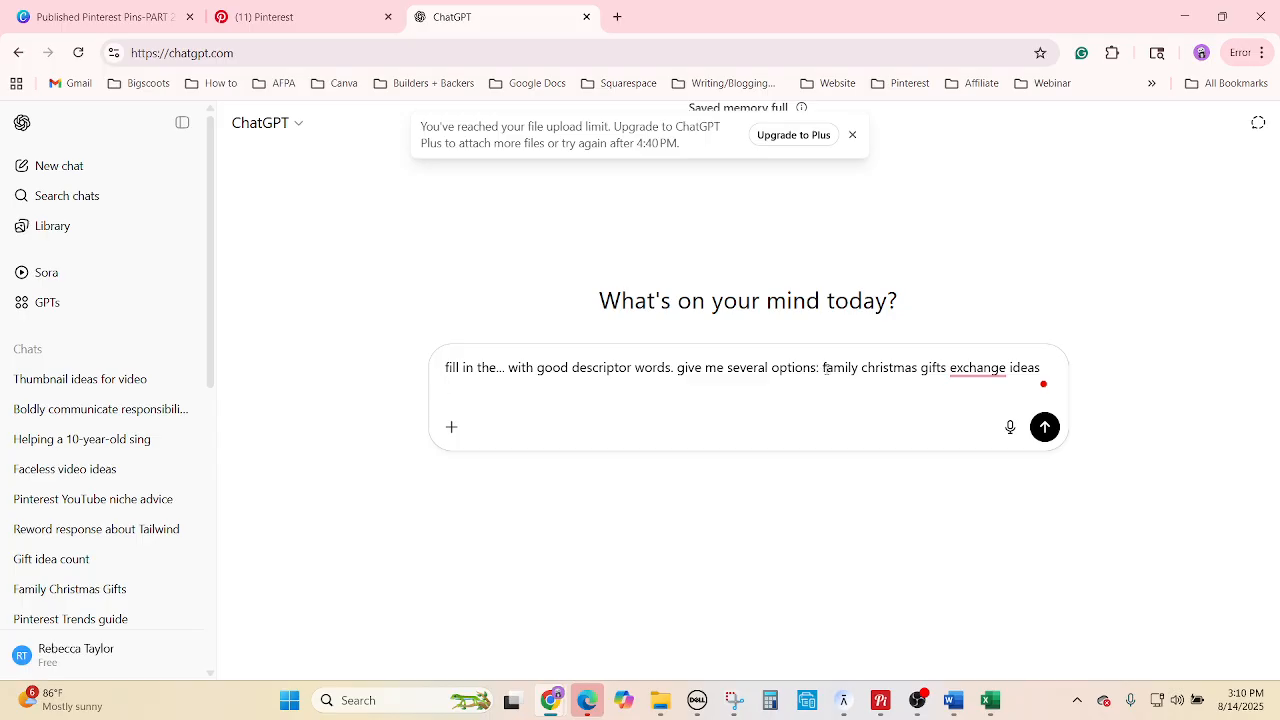
type("70...")
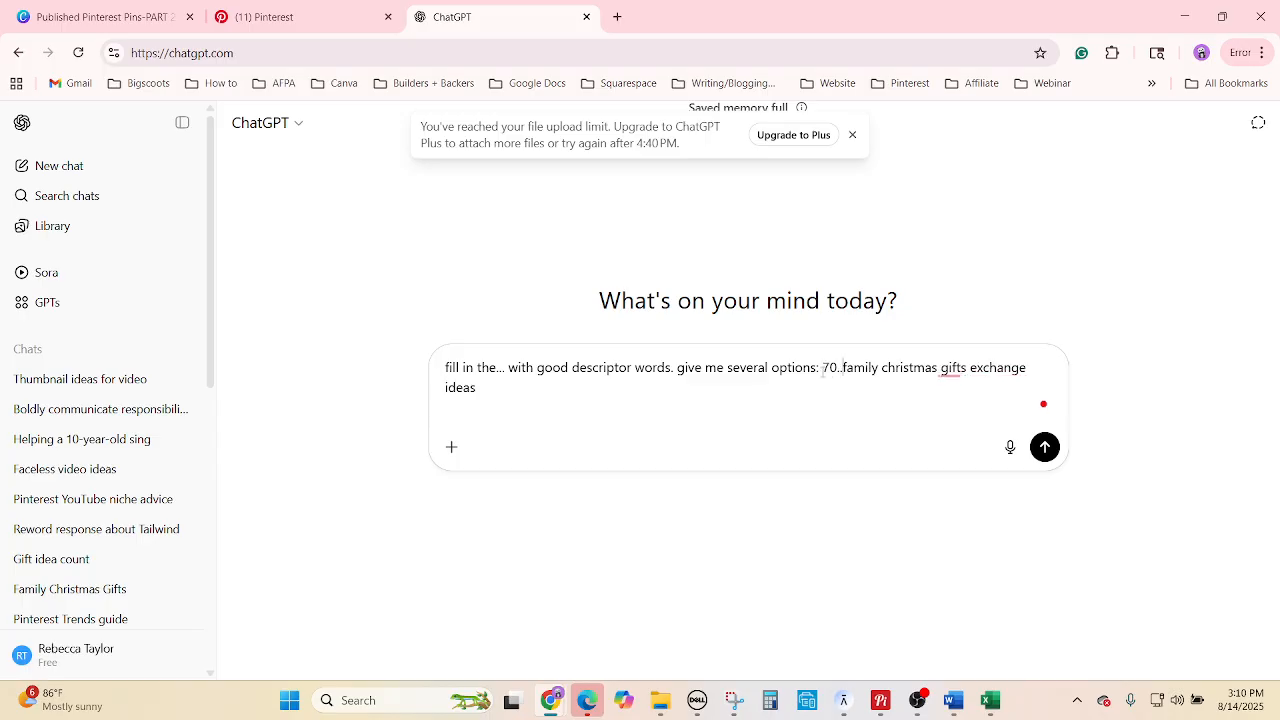
key("Return")
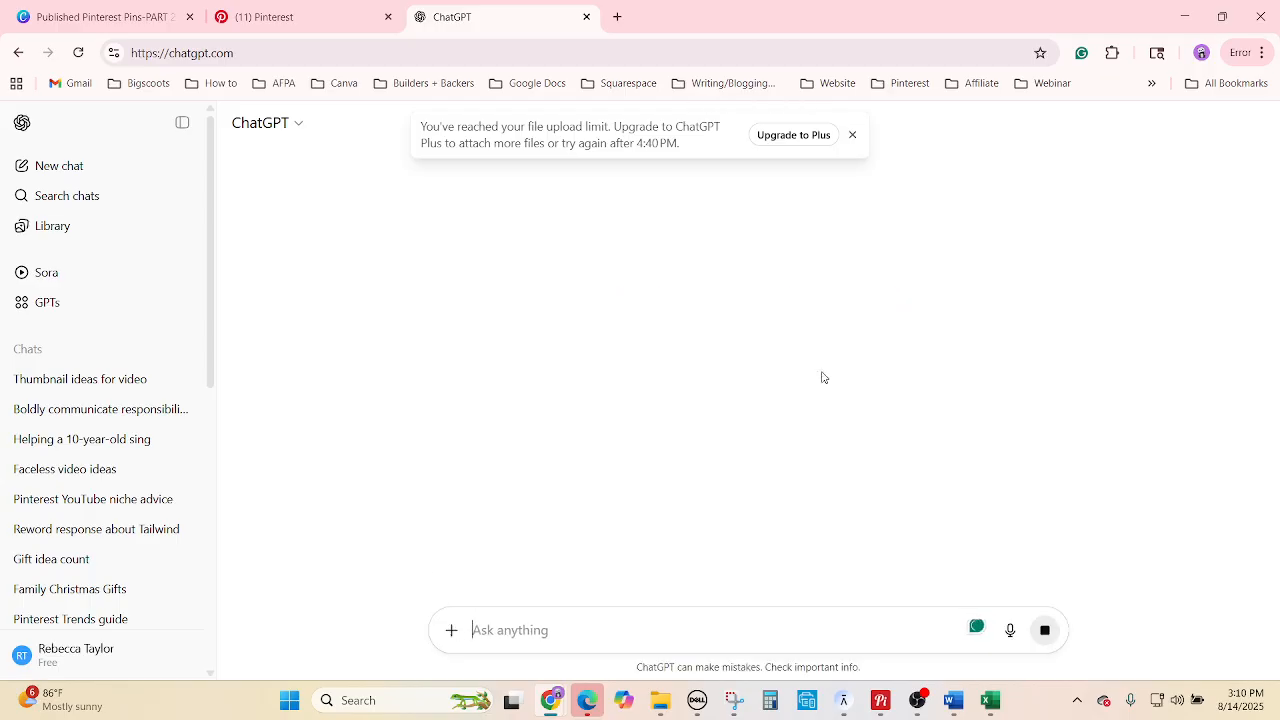
left_click(852, 135)
Review ChatGPT's descriptor options, select 'Heartwarming', and bring the Excel workbook back to the front.
scroll(797, 434, "down", 1)
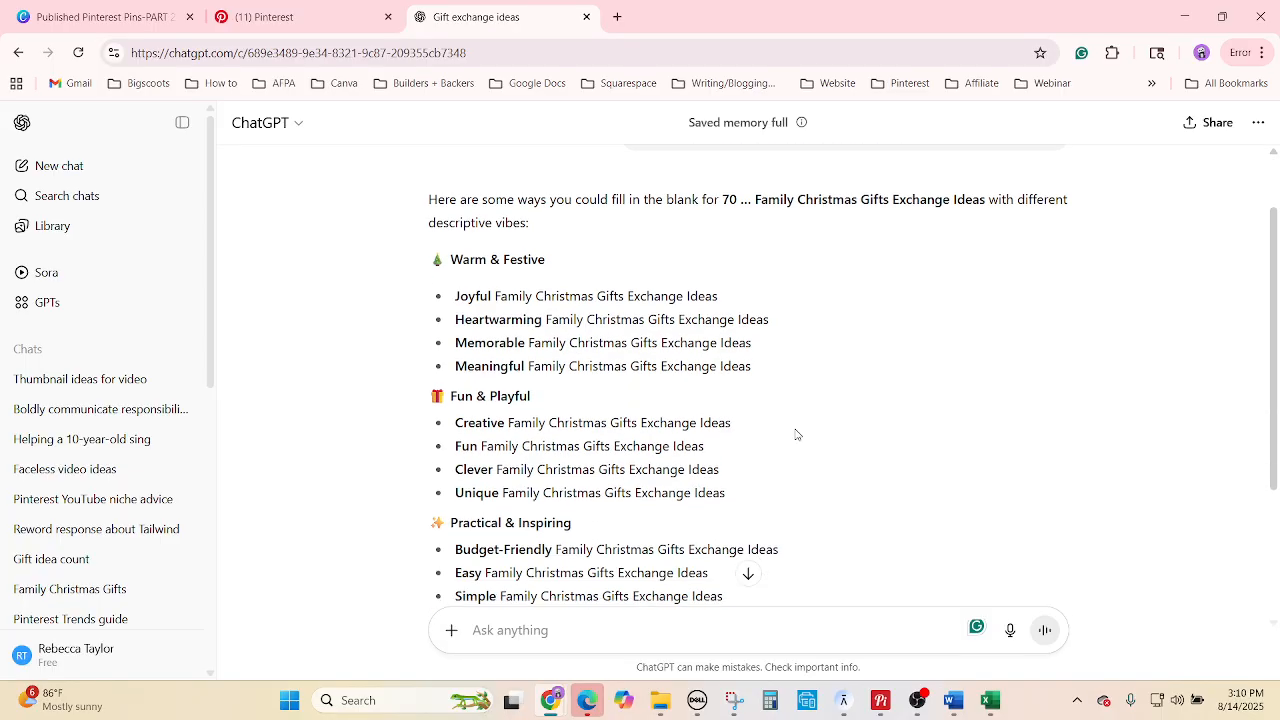
scroll(703, 410, "down", 1)
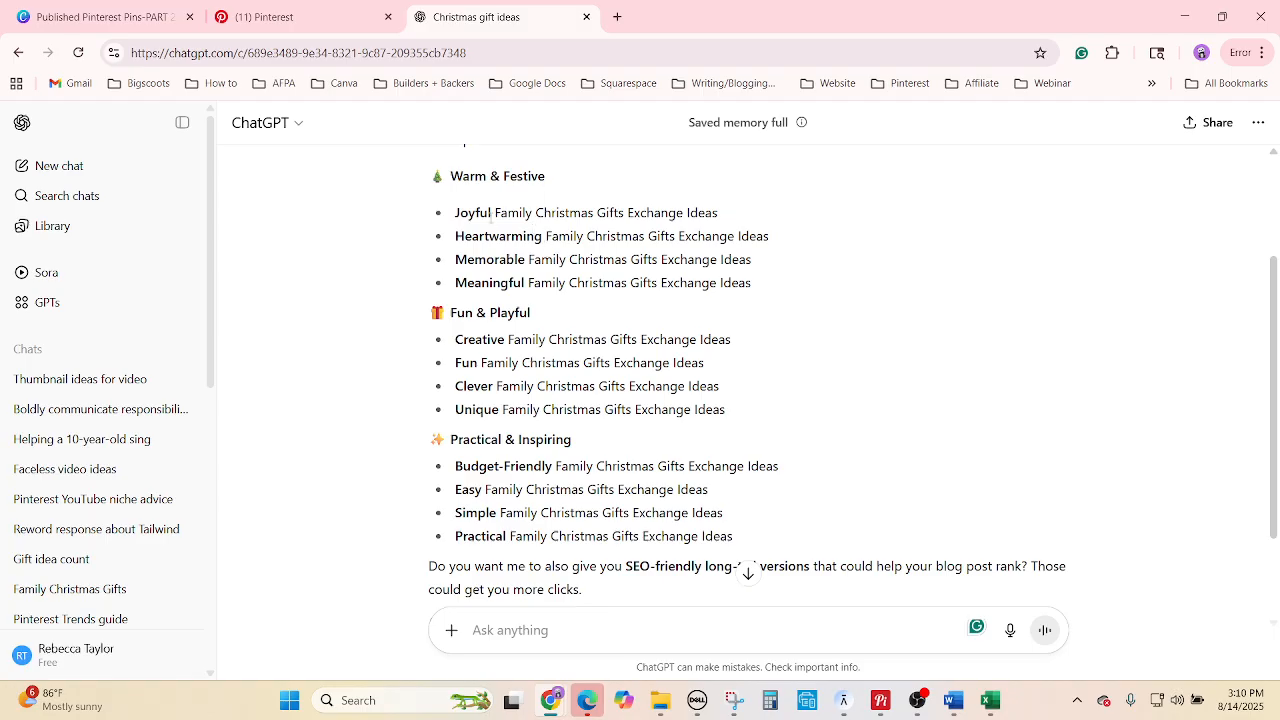
left_click_drag(491, 216, 475, 215)
left_click(562, 251)
left_click_drag(545, 237, 456, 237)
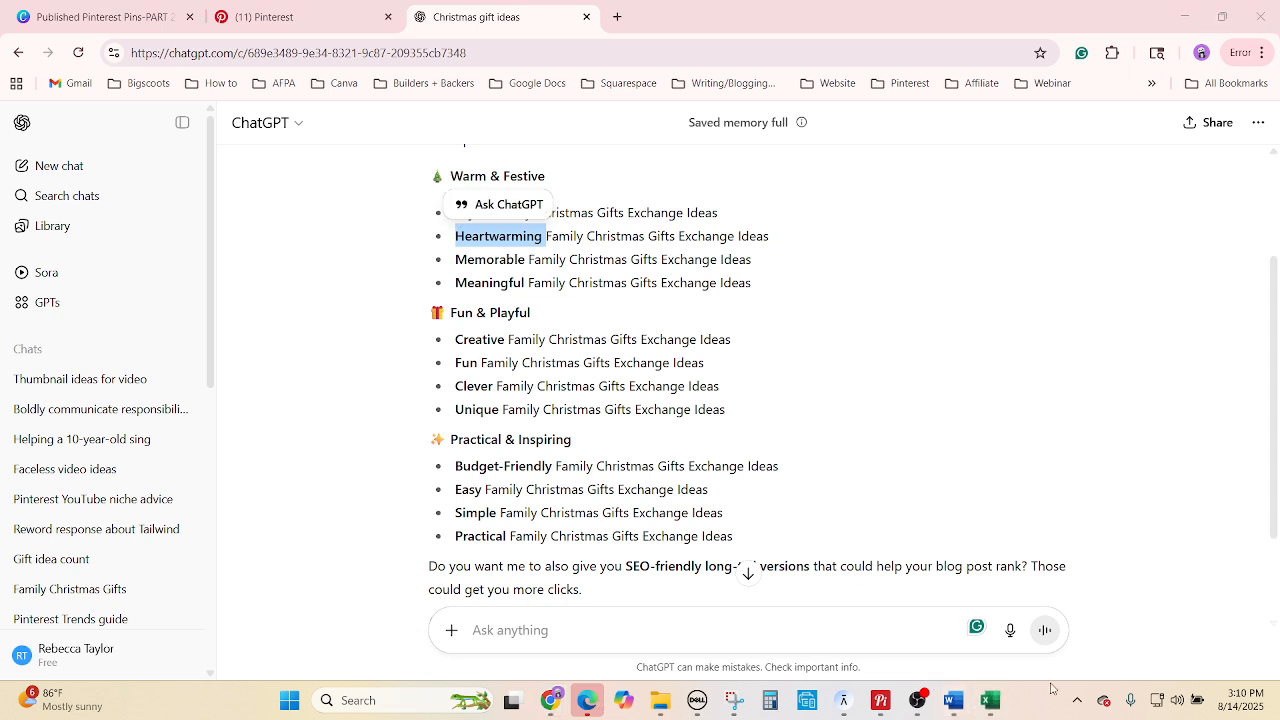
left_click_drag(1001, 698, 596, 702)
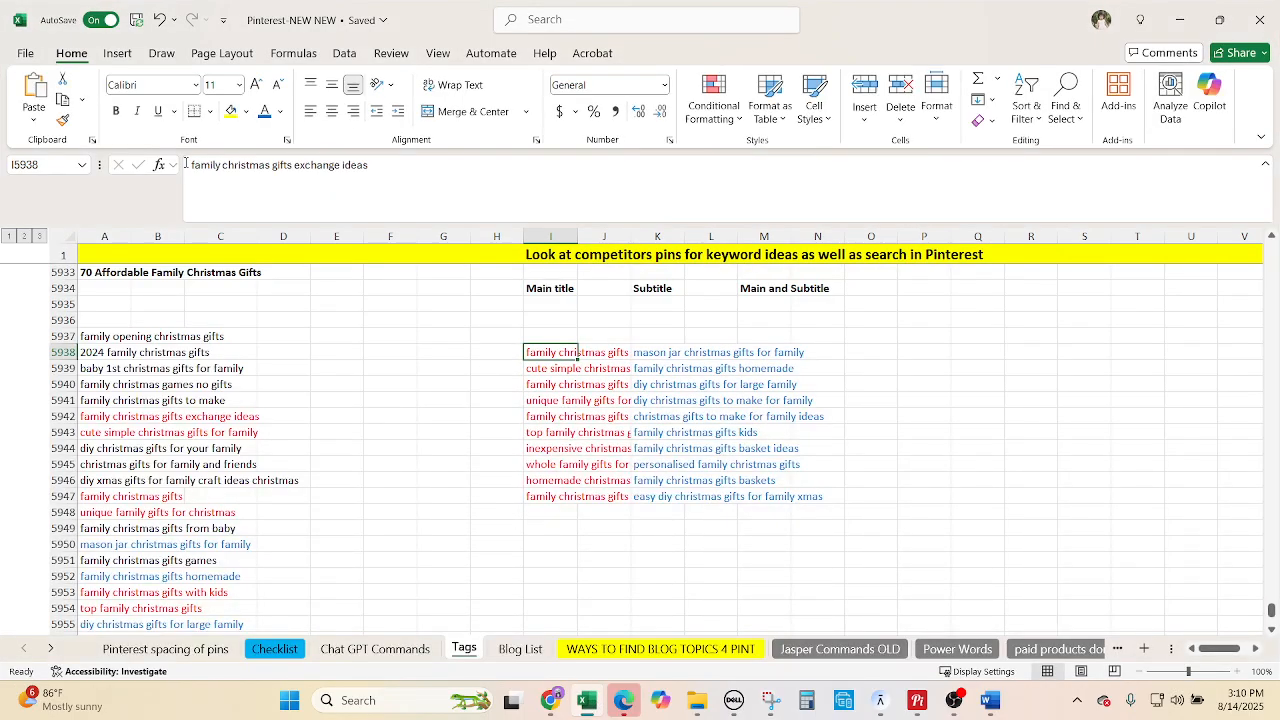
Prefix the I5938 main title with 'Heartwarming', picking 'Memorable' from ChatGPT for the next title.
left_click(188, 164)
type("Heartwarming")
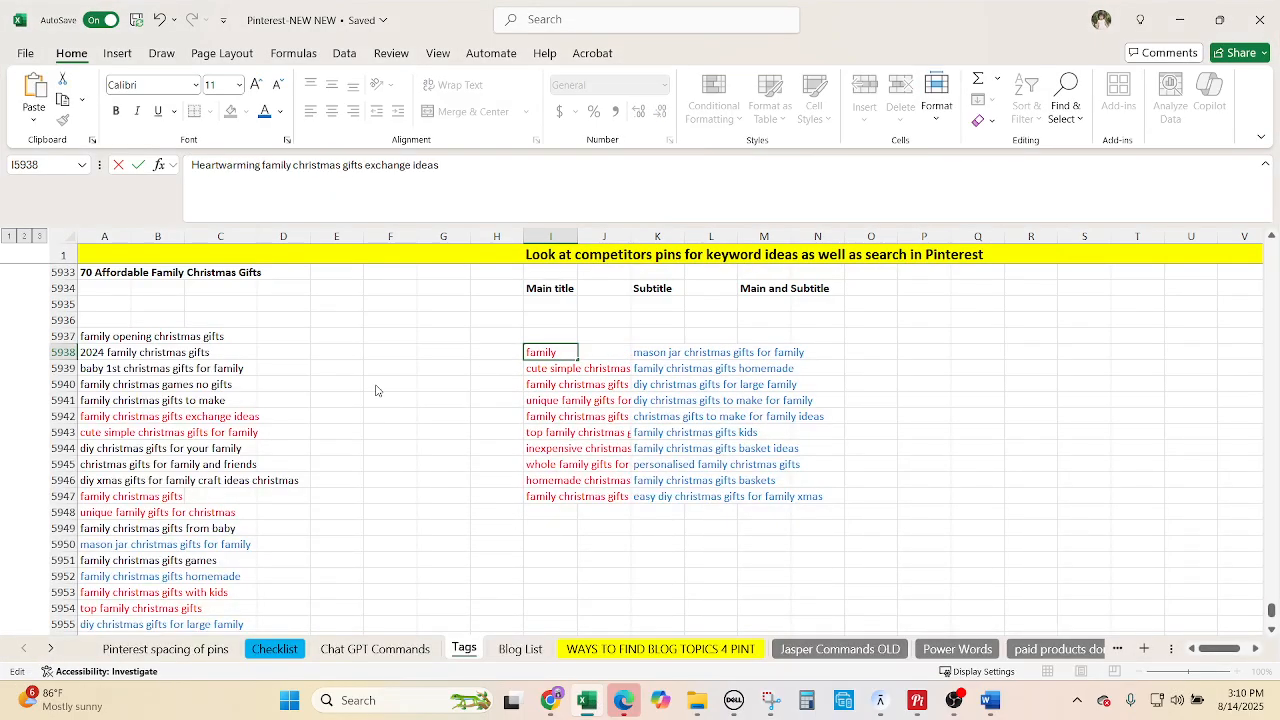
mouse_move(551, 699)
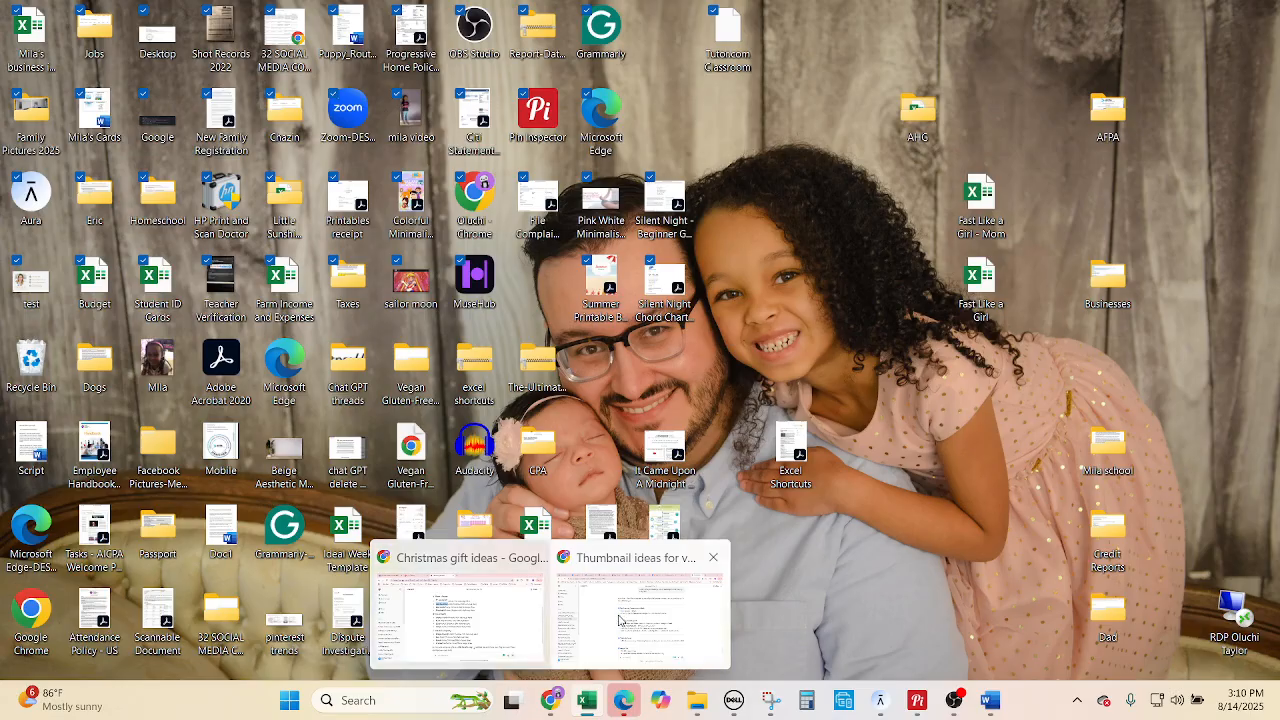
left_click(641, 614)
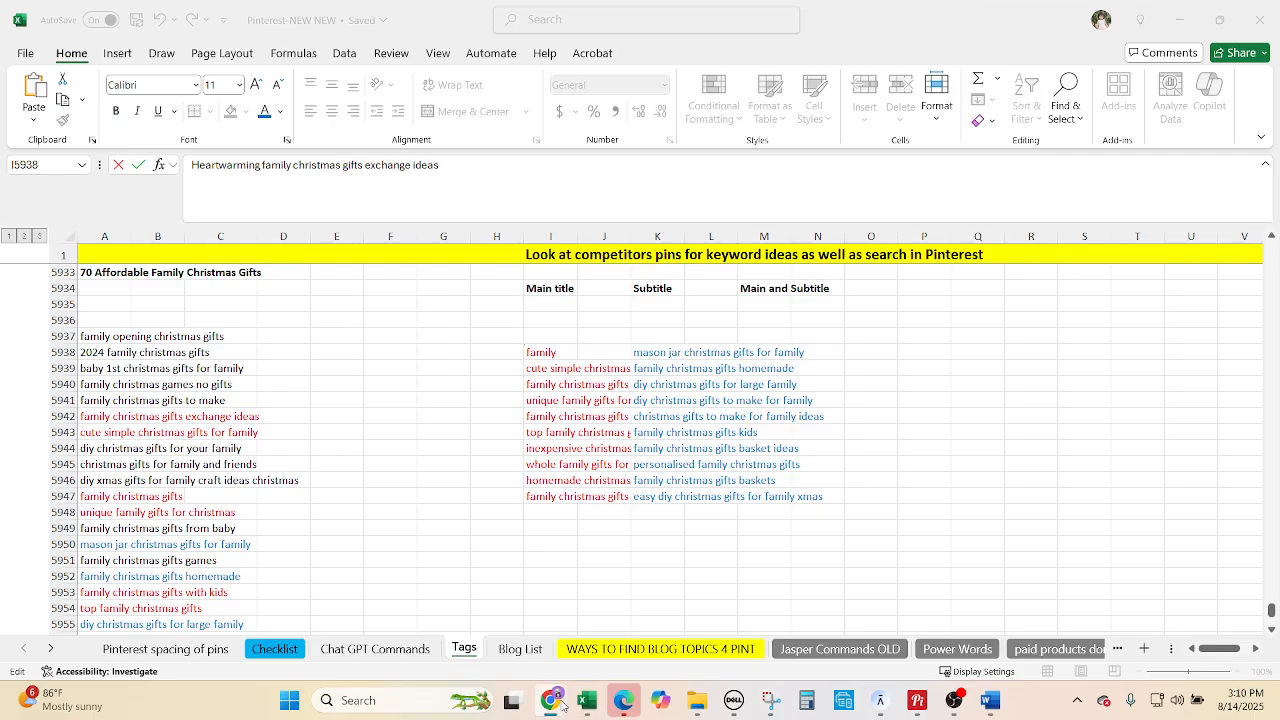
mouse_move(551, 699)
left_click(485, 622)
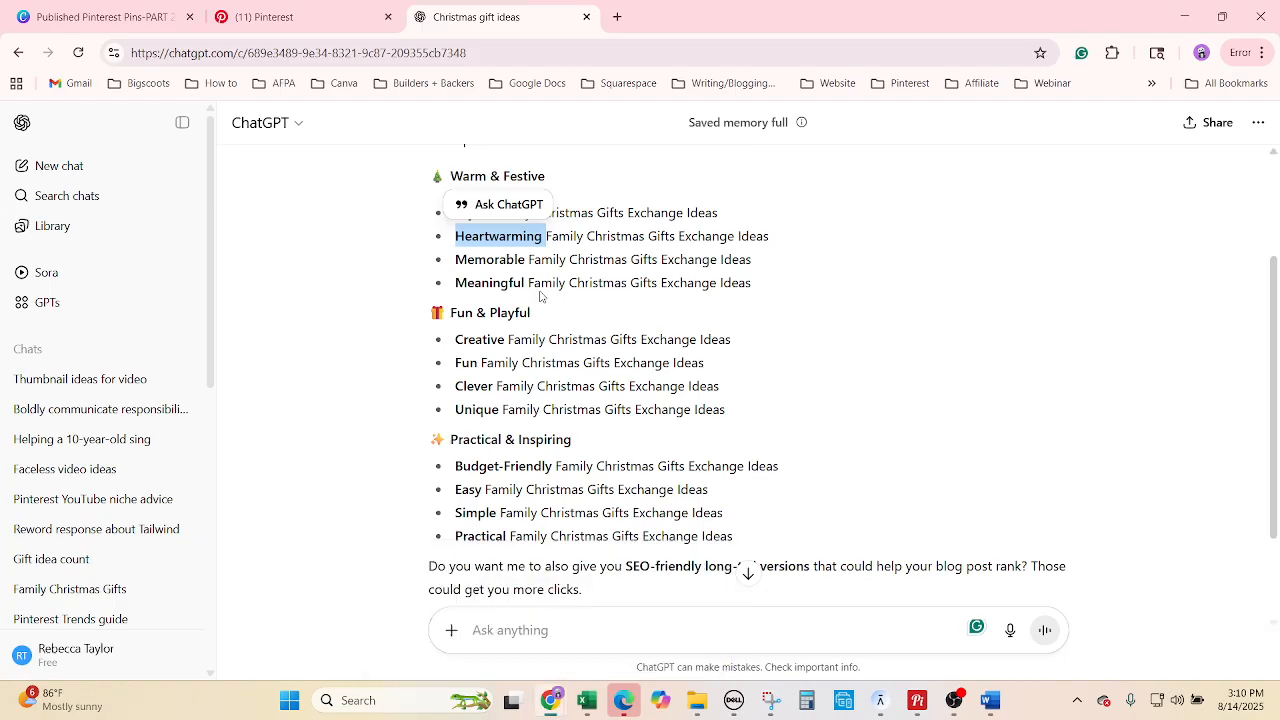
left_click(531, 262)
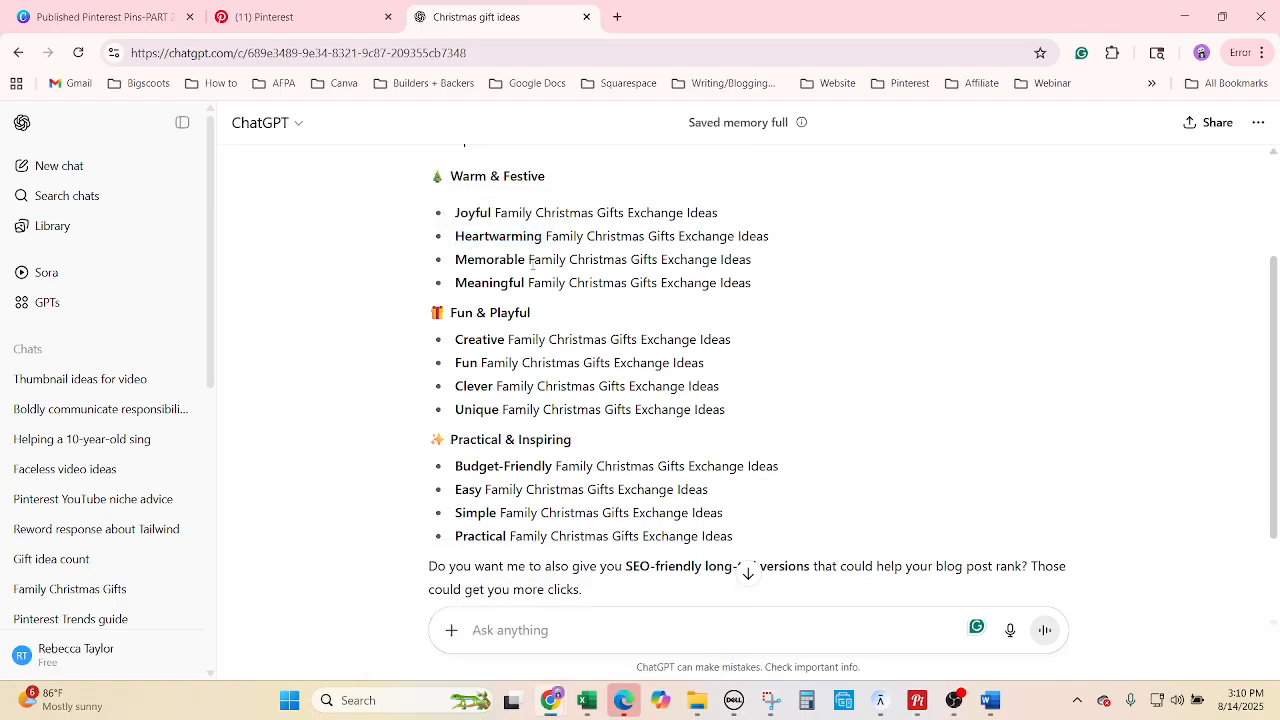
double_click(472, 262)
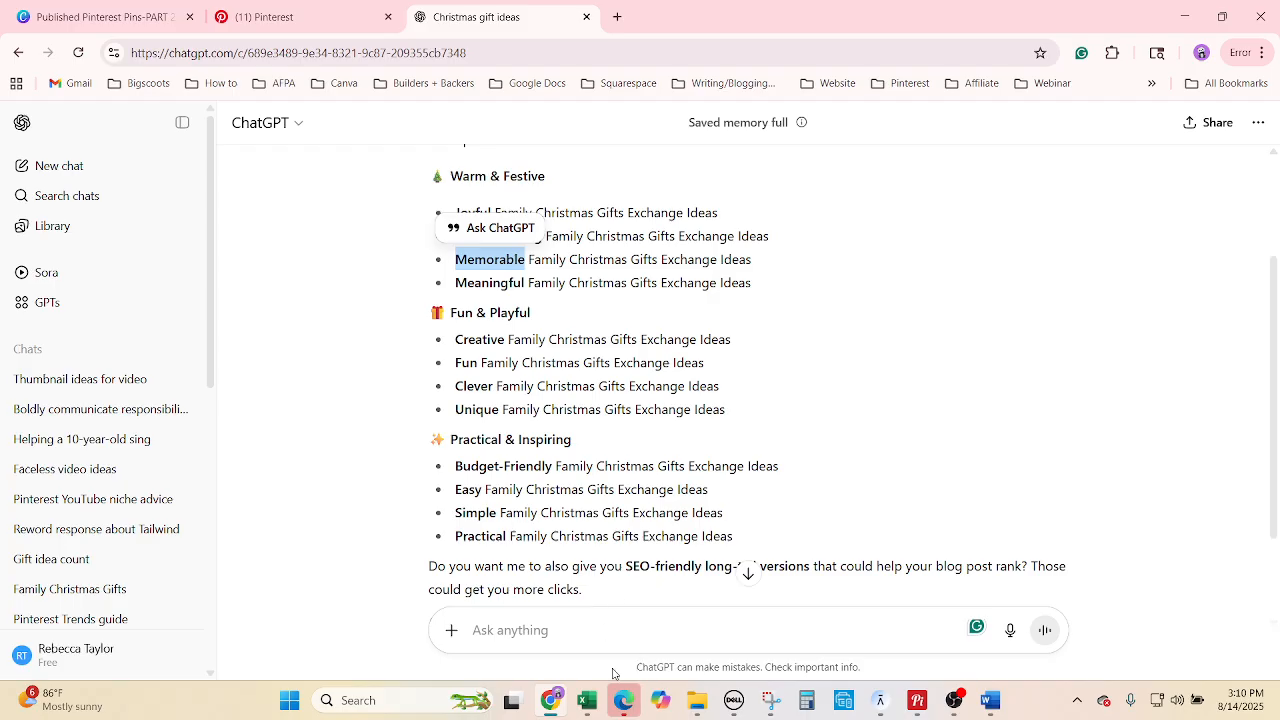
left_click(592, 703)
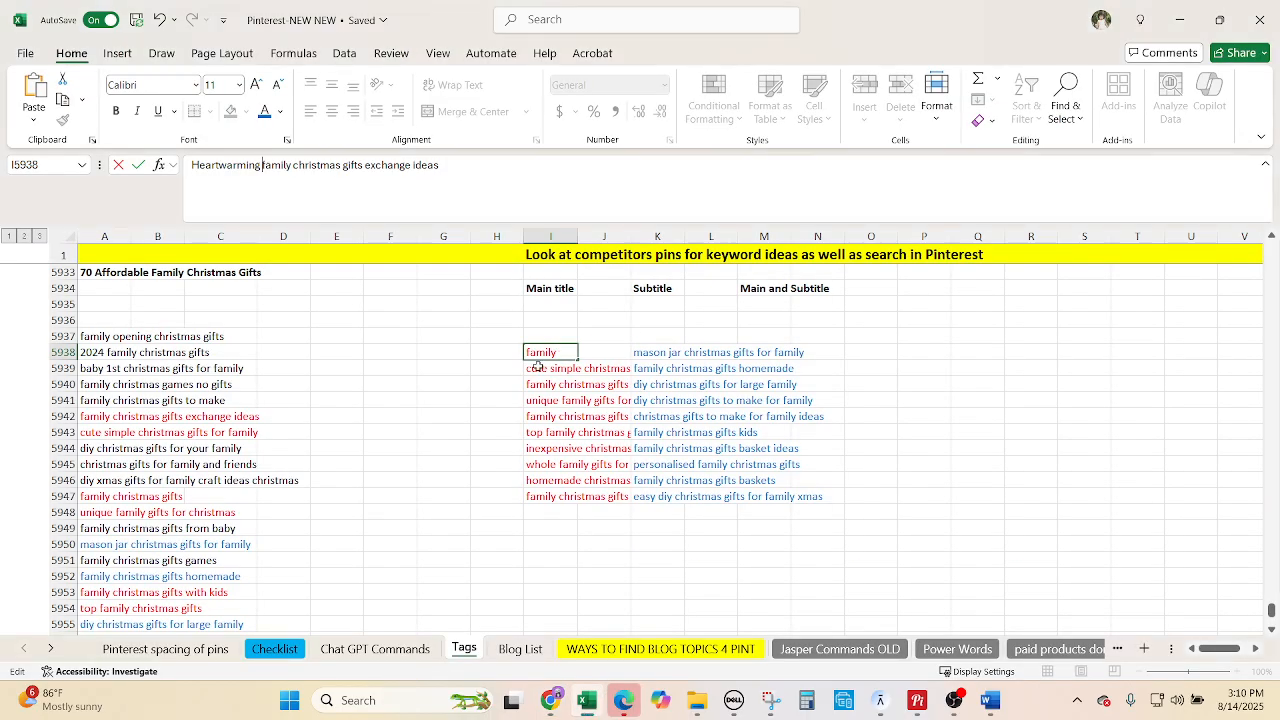
key("Return")
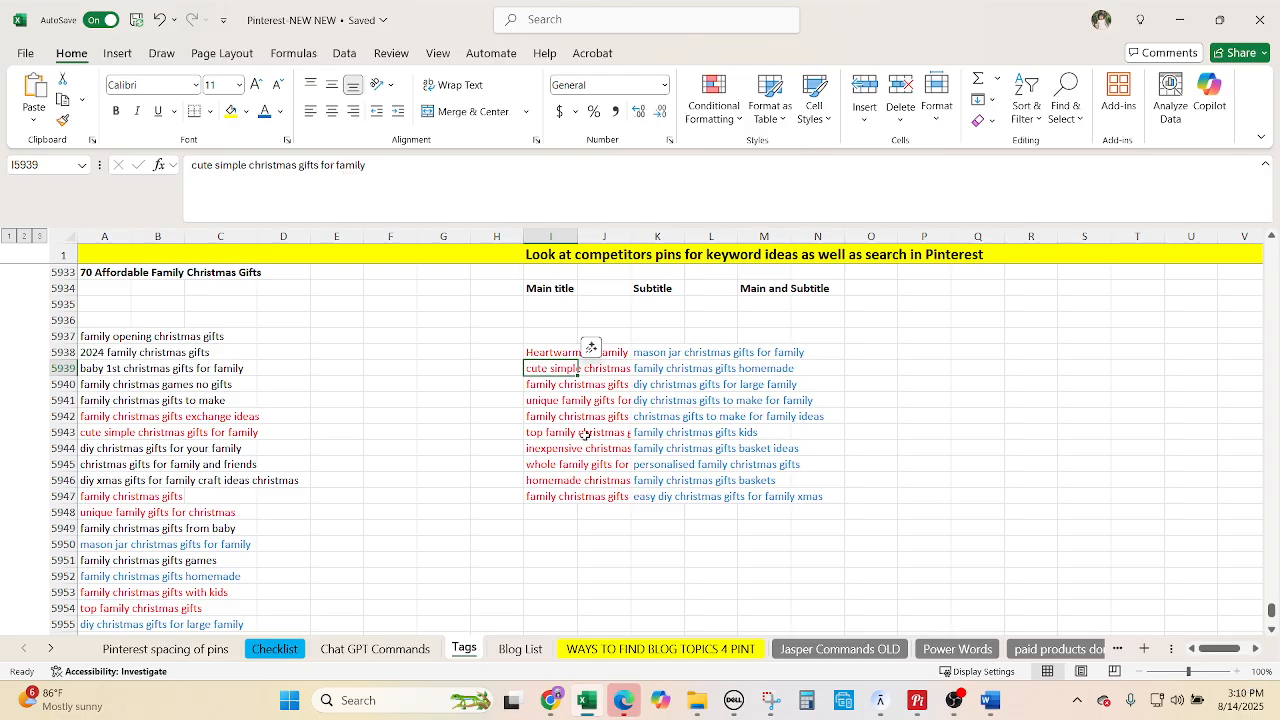
Prefix the I5940 main title with 'Memorable', picking 'Meaningful' from ChatGPT next.
left_click(568, 386)
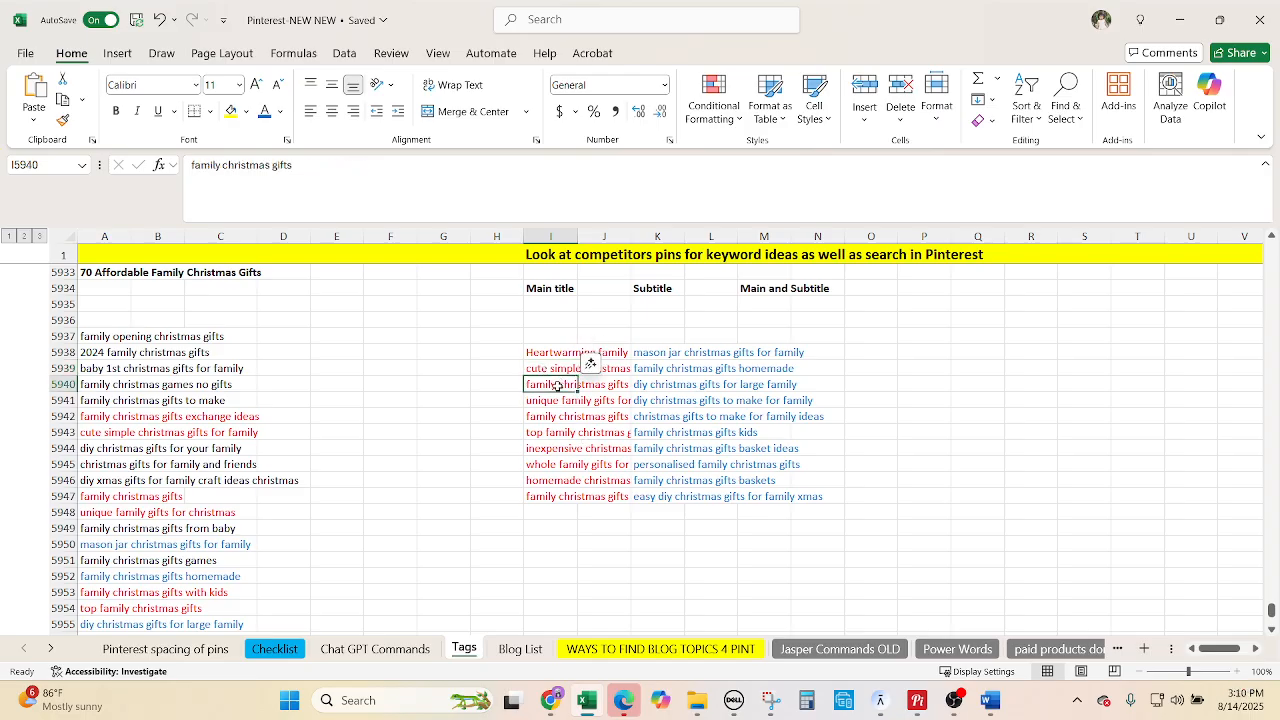
left_click(190, 164)
type("Memorable")
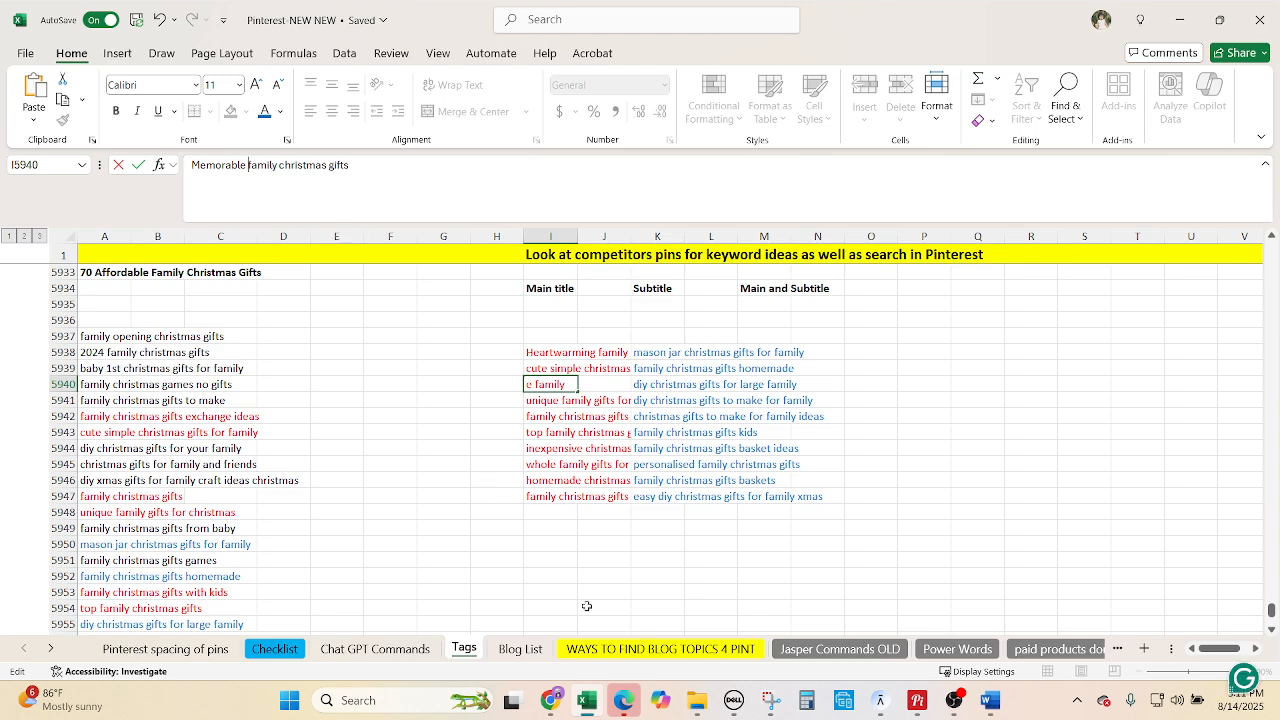
left_click(550, 700)
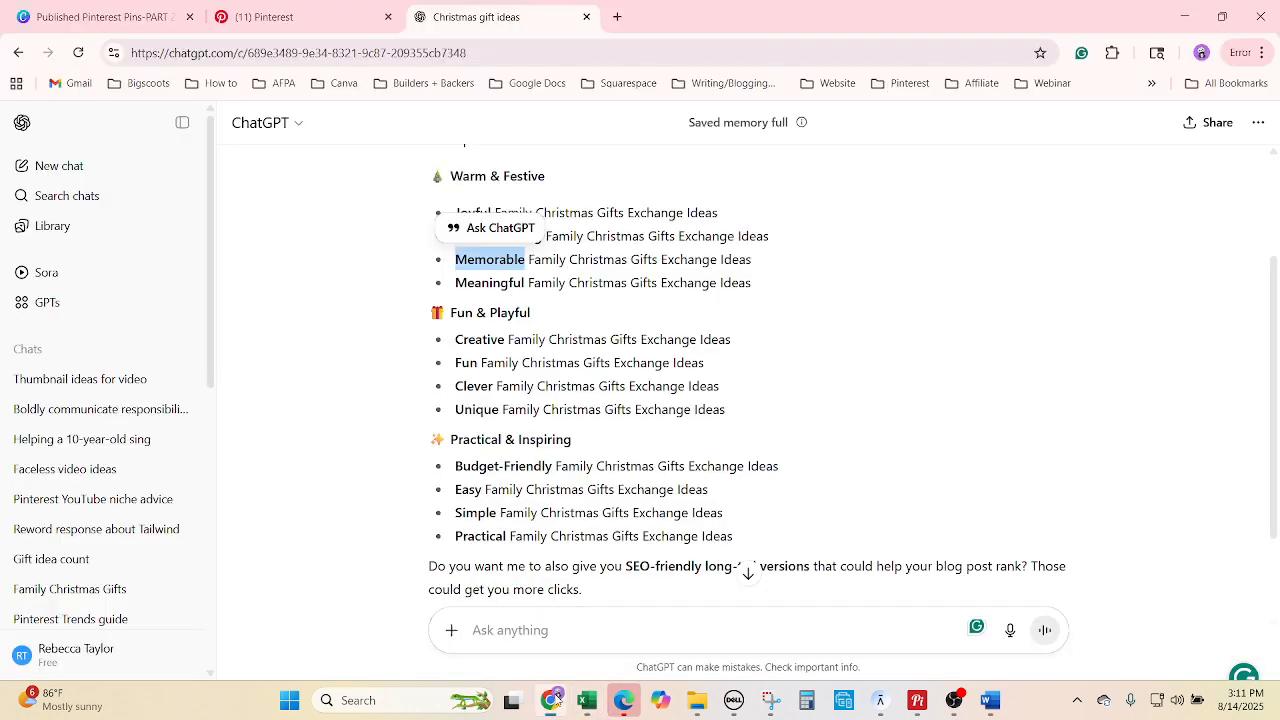
left_click(524, 274)
left_click_drag(525, 283, 455, 284)
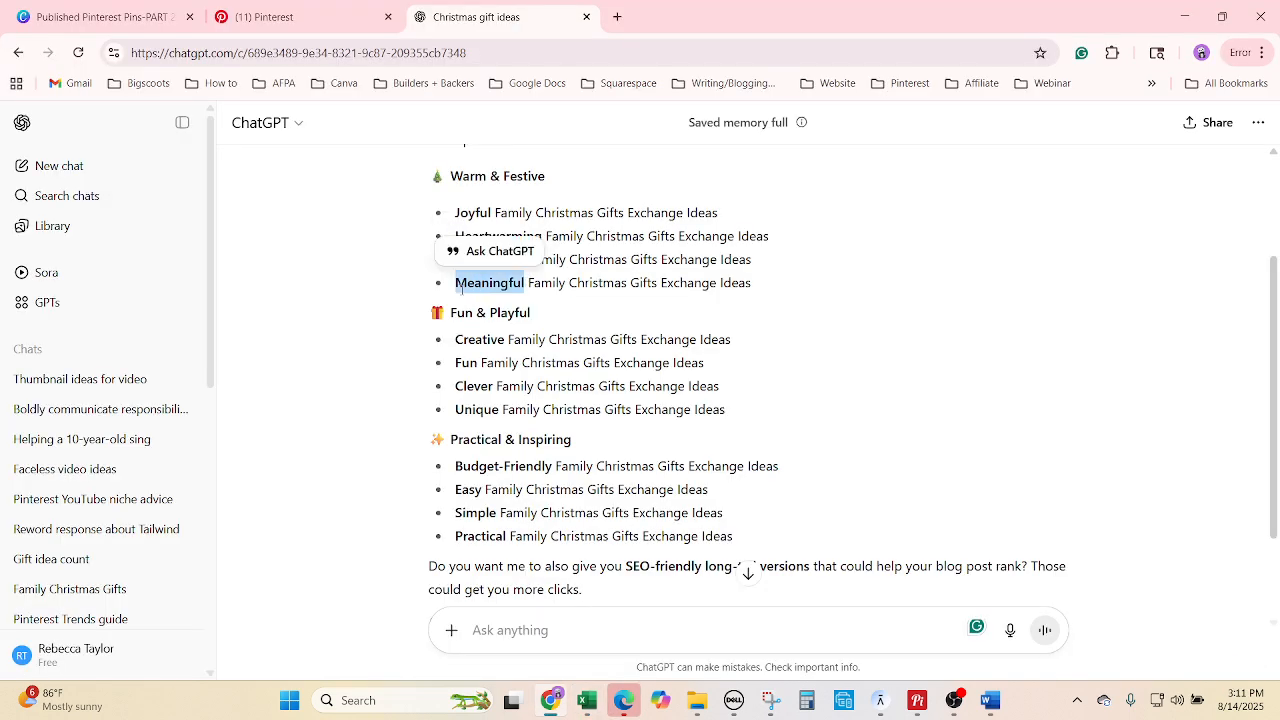
left_click(552, 701)
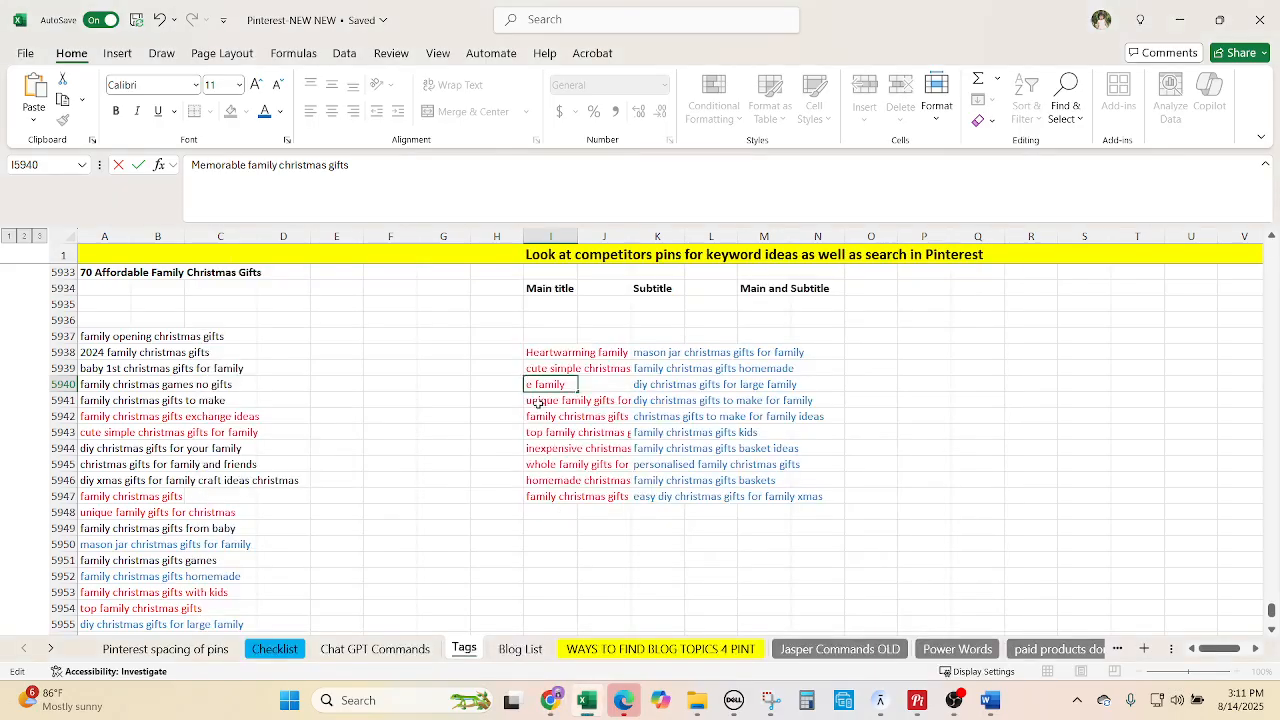
left_click(538, 401)
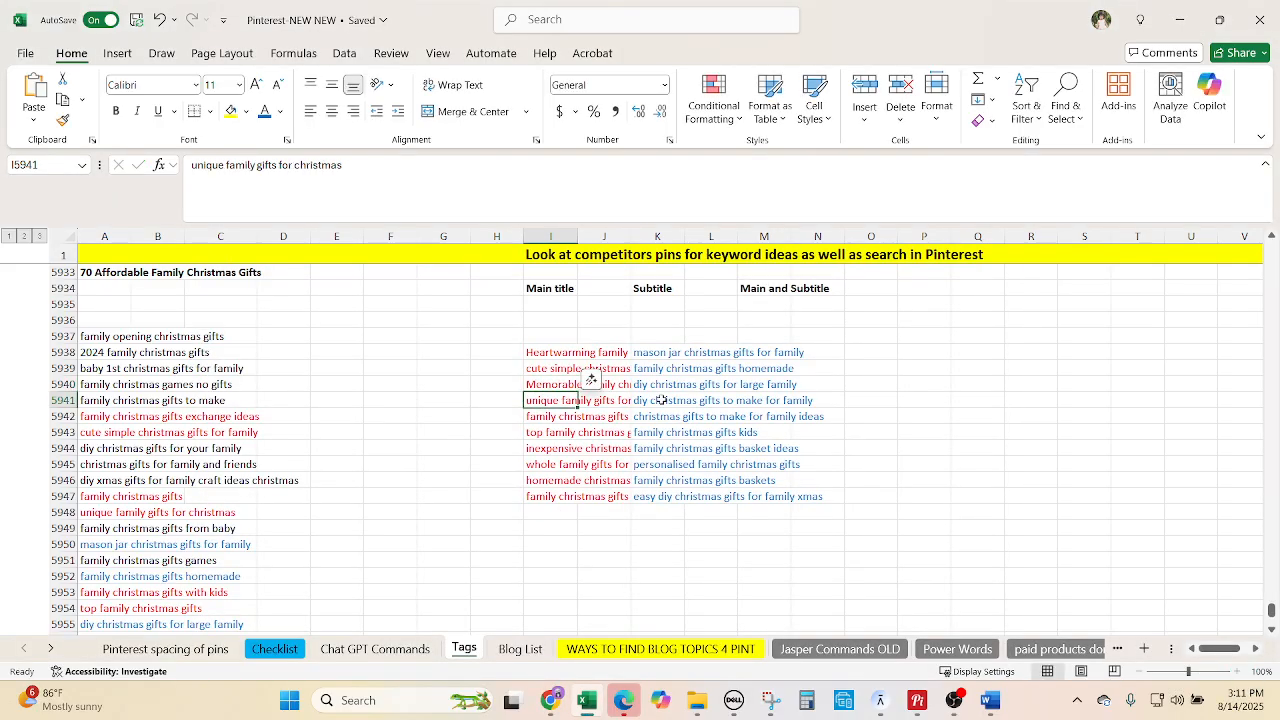
Prefix the I5942 main title with 'Meaningful', picking 'Creative' from ChatGPT next.
left_click(555, 417)
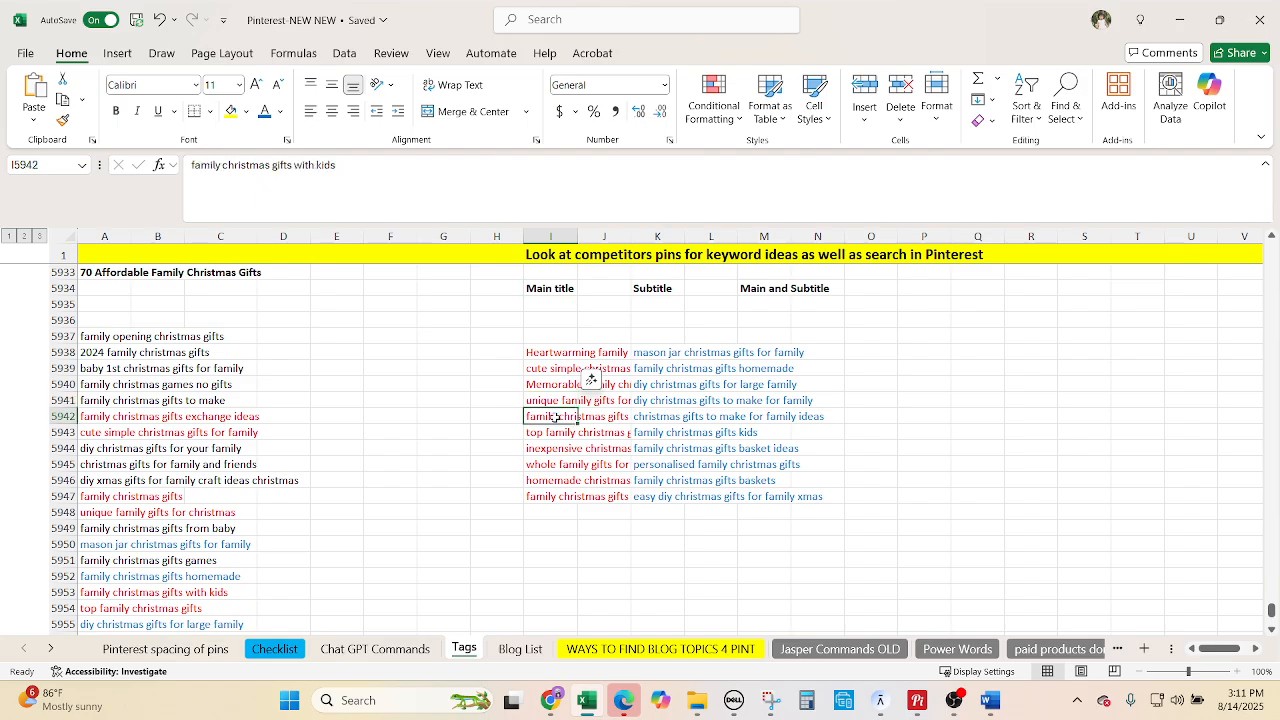
left_click(190, 164)
type("Meaningful")
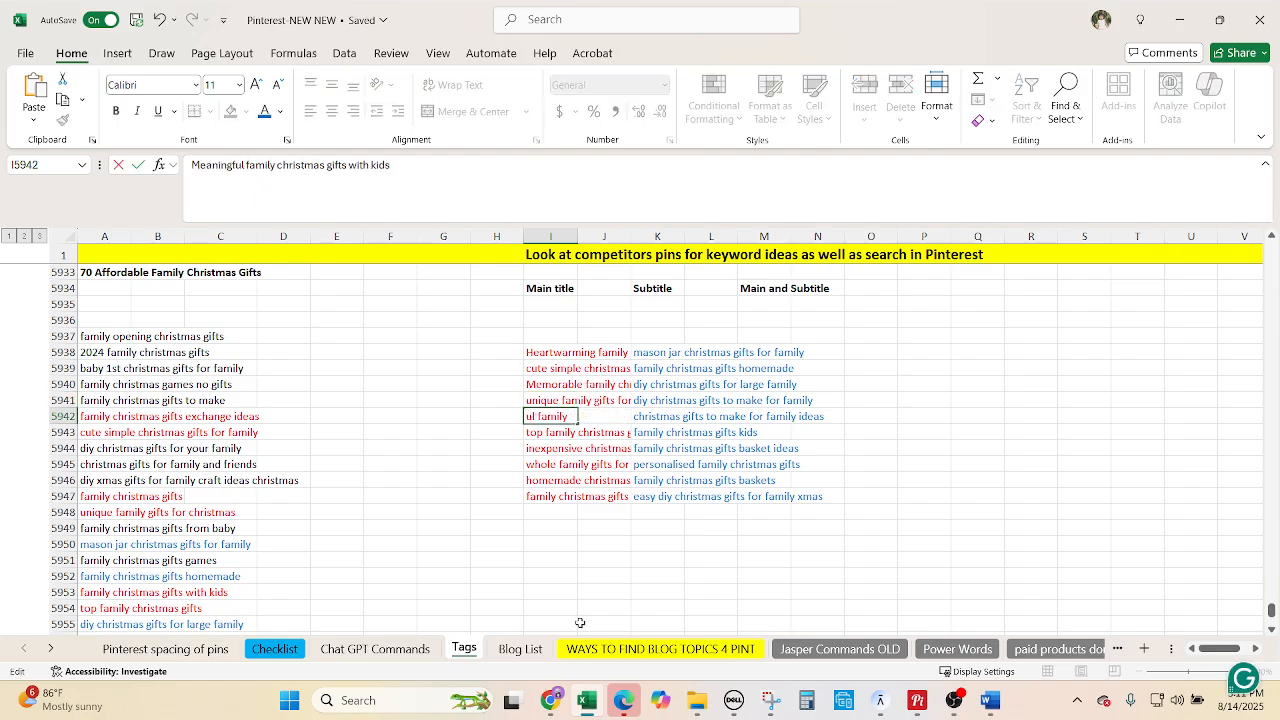
left_click(550, 700)
left_click(493, 337)
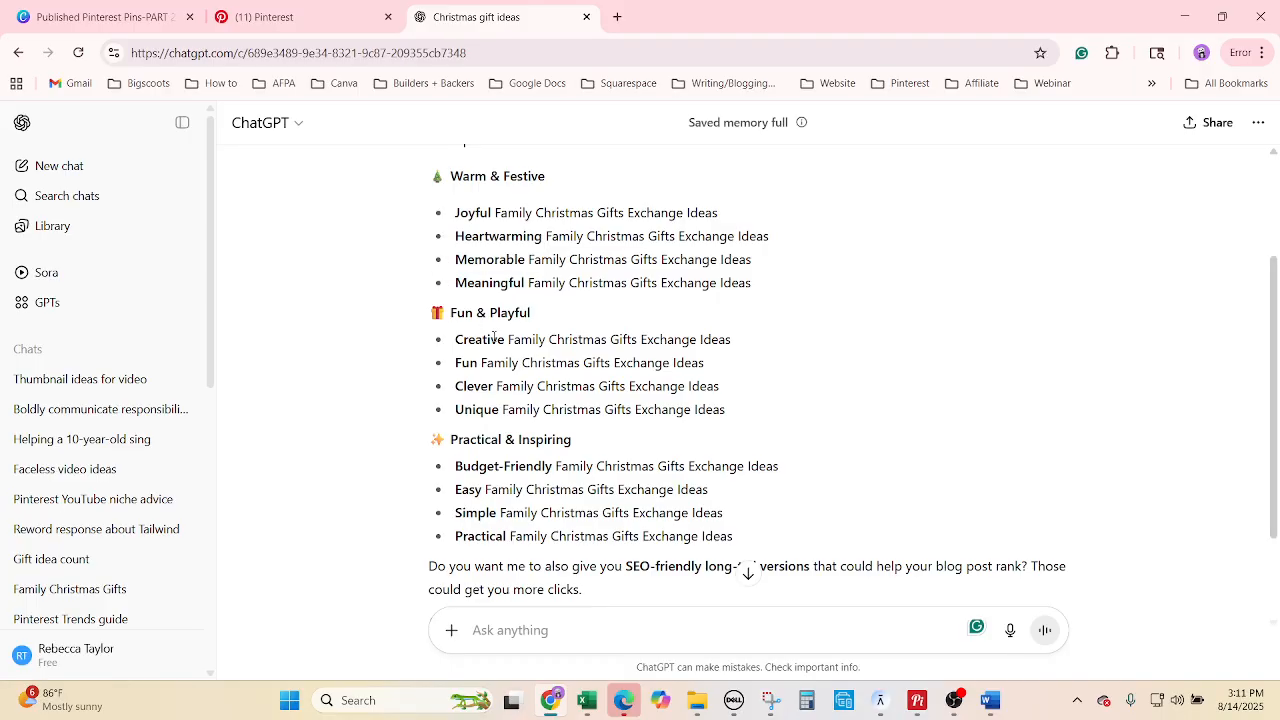
left_click_drag(505, 339, 454, 339)
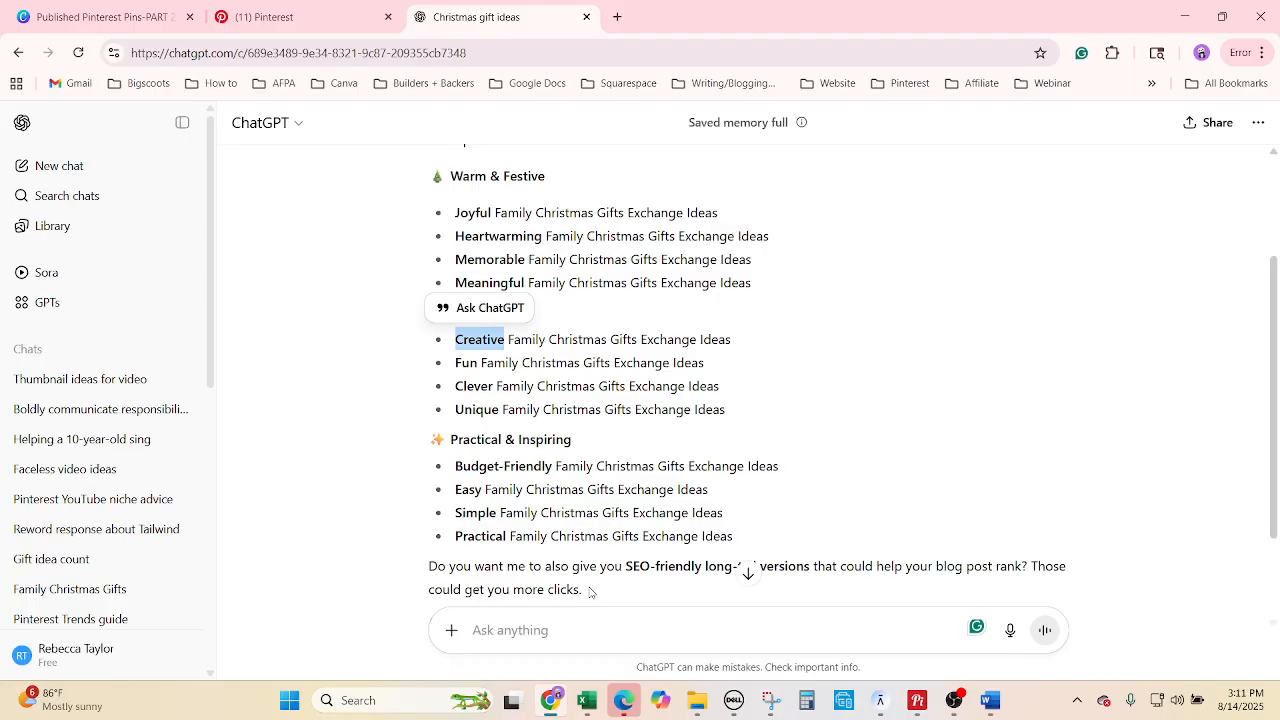
left_click(553, 697)
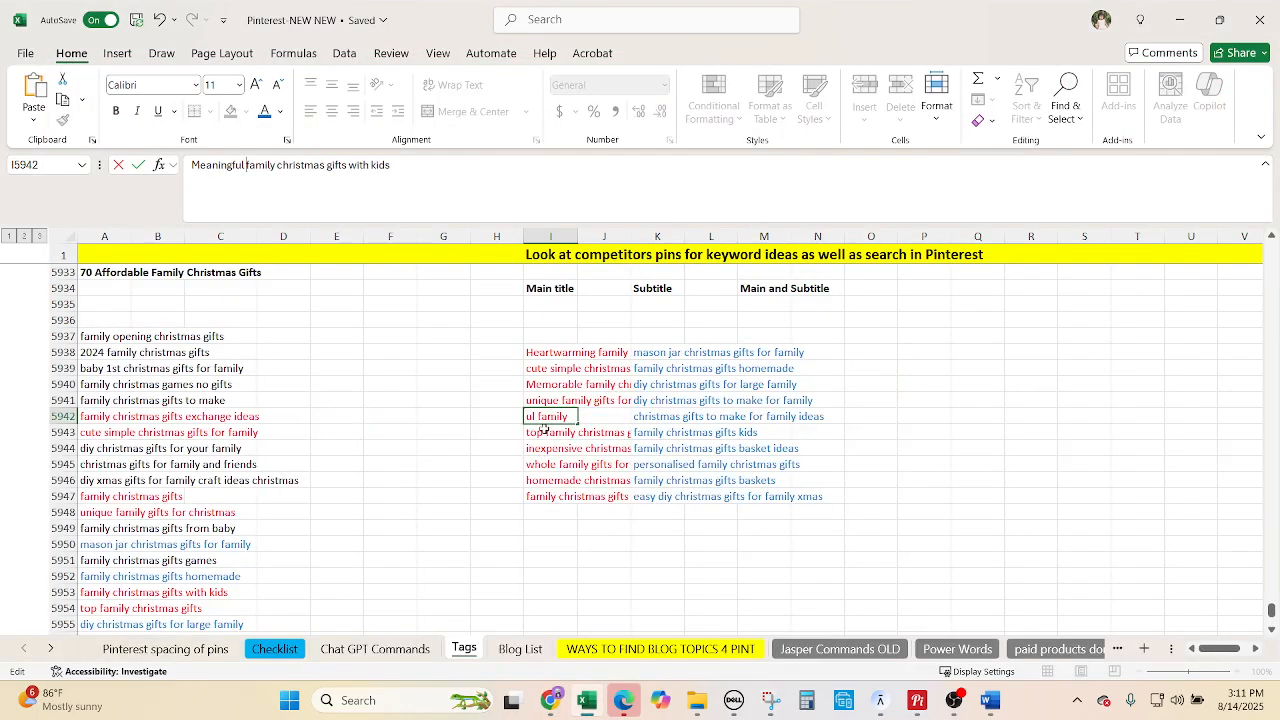
left_click(543, 433)
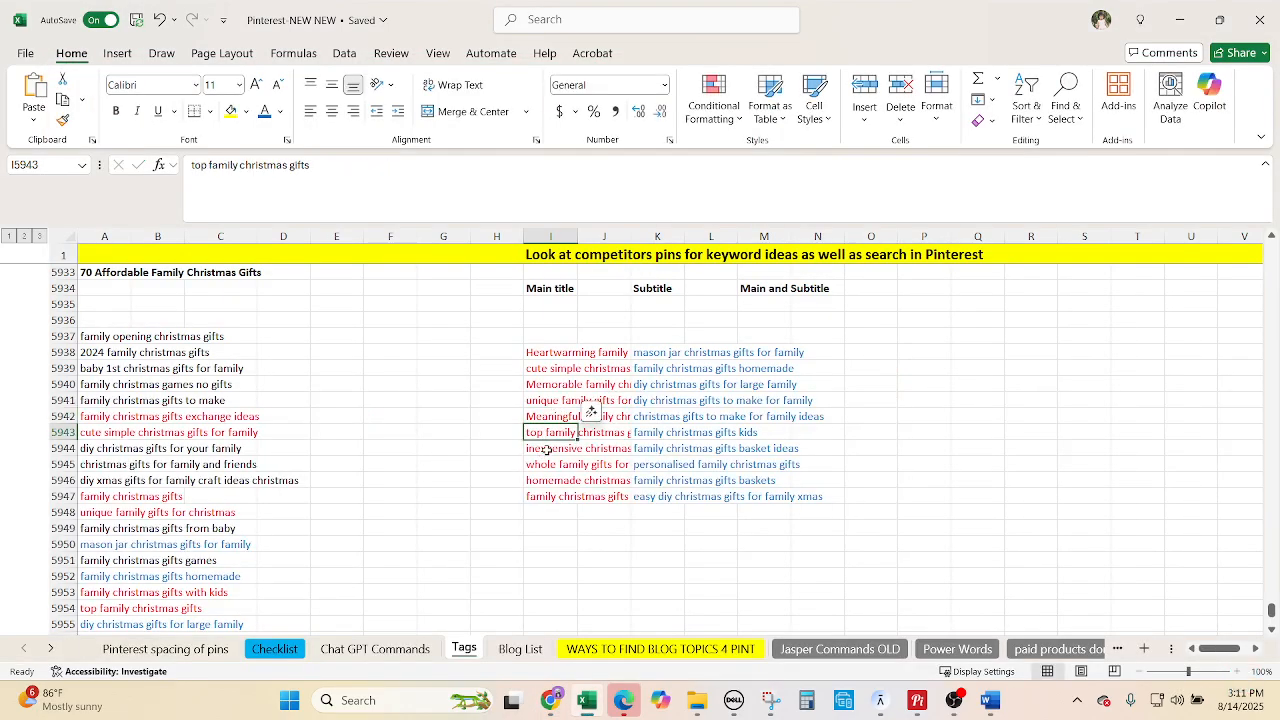
Prefix the I5945 main title with 'Creative', picking 'Unique' from ChatGPT next.
left_click(547, 450)
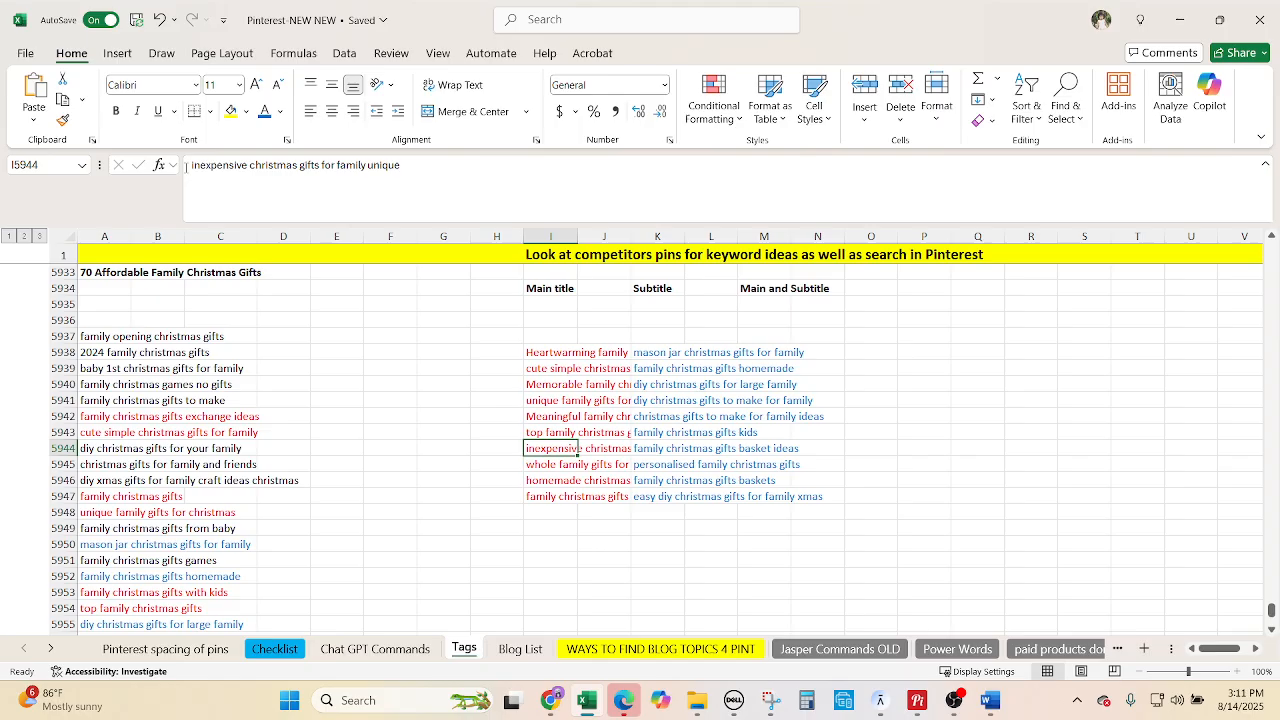
left_click(540, 465)
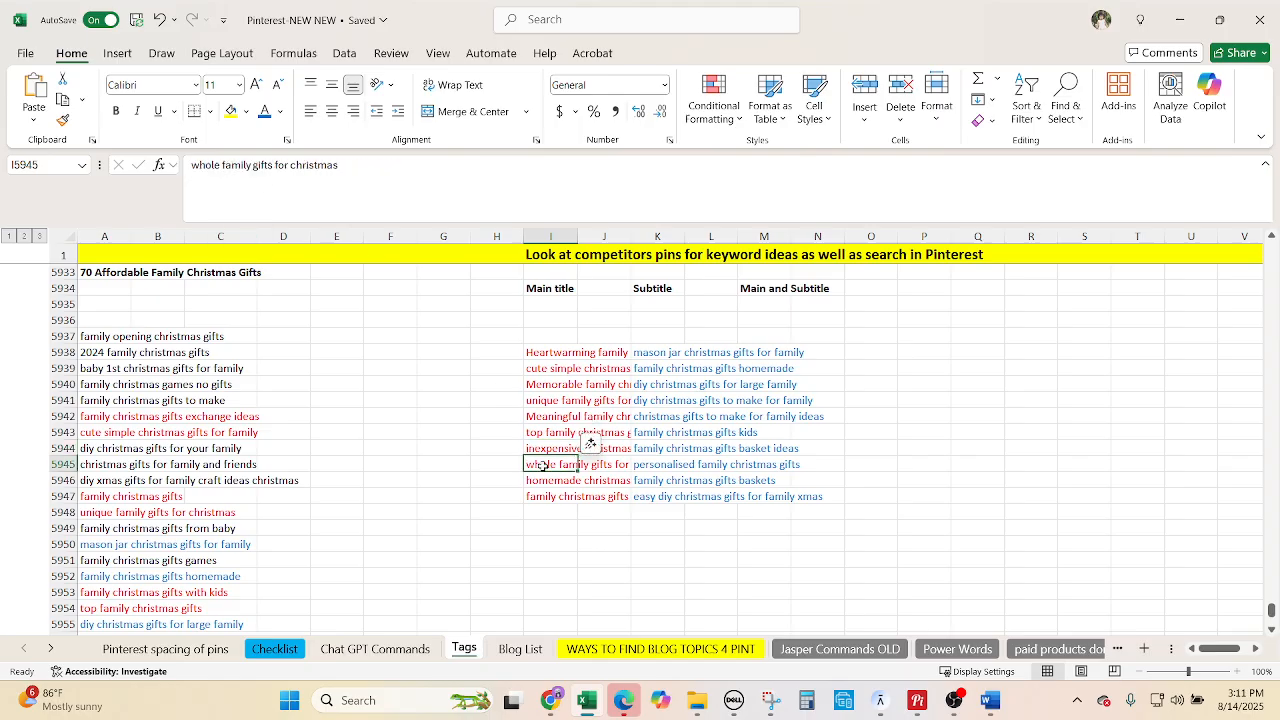
left_click(190, 164)
type("Creative")
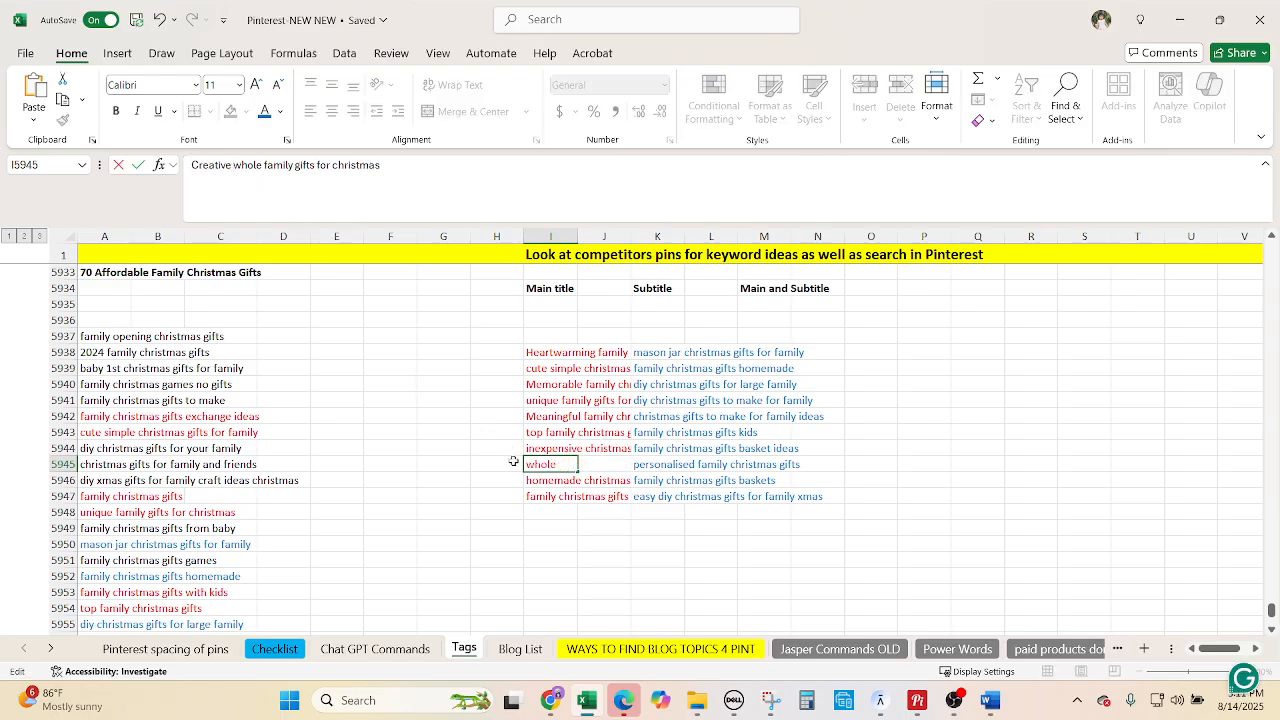
left_click(550, 700)
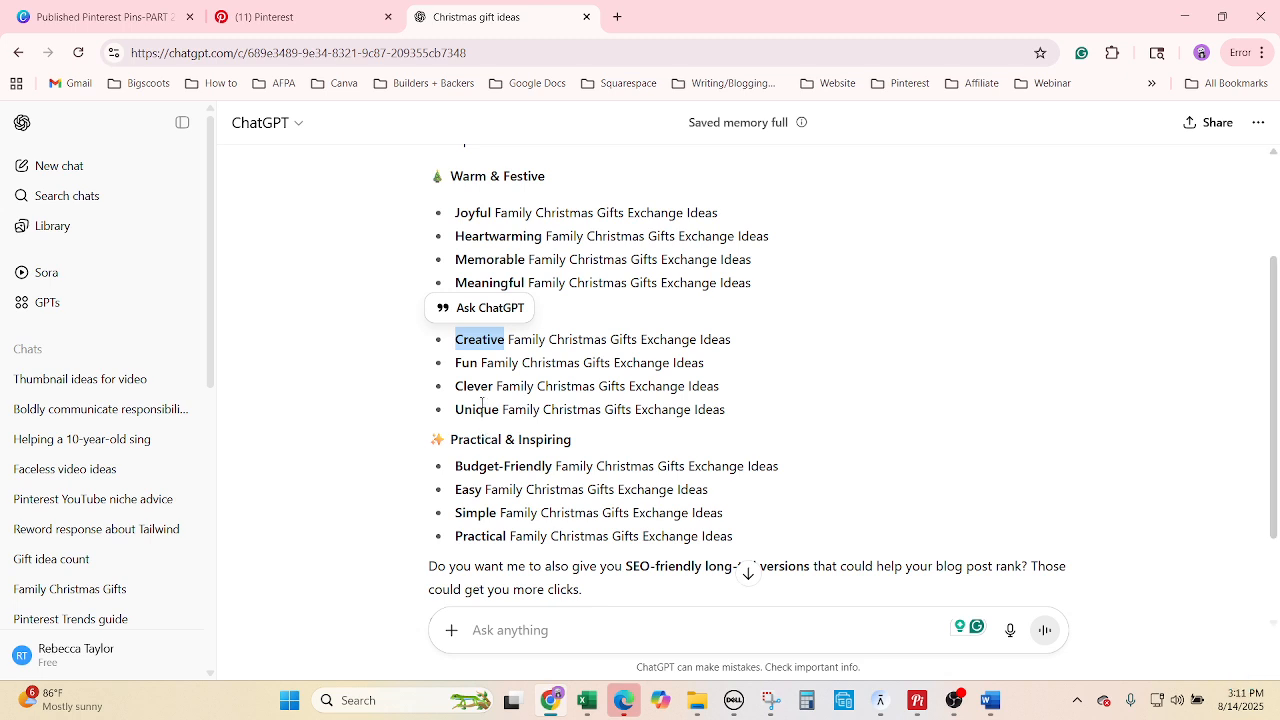
left_click_drag(498, 409, 455, 410)
left_click(500, 412)
left_click(587, 700)
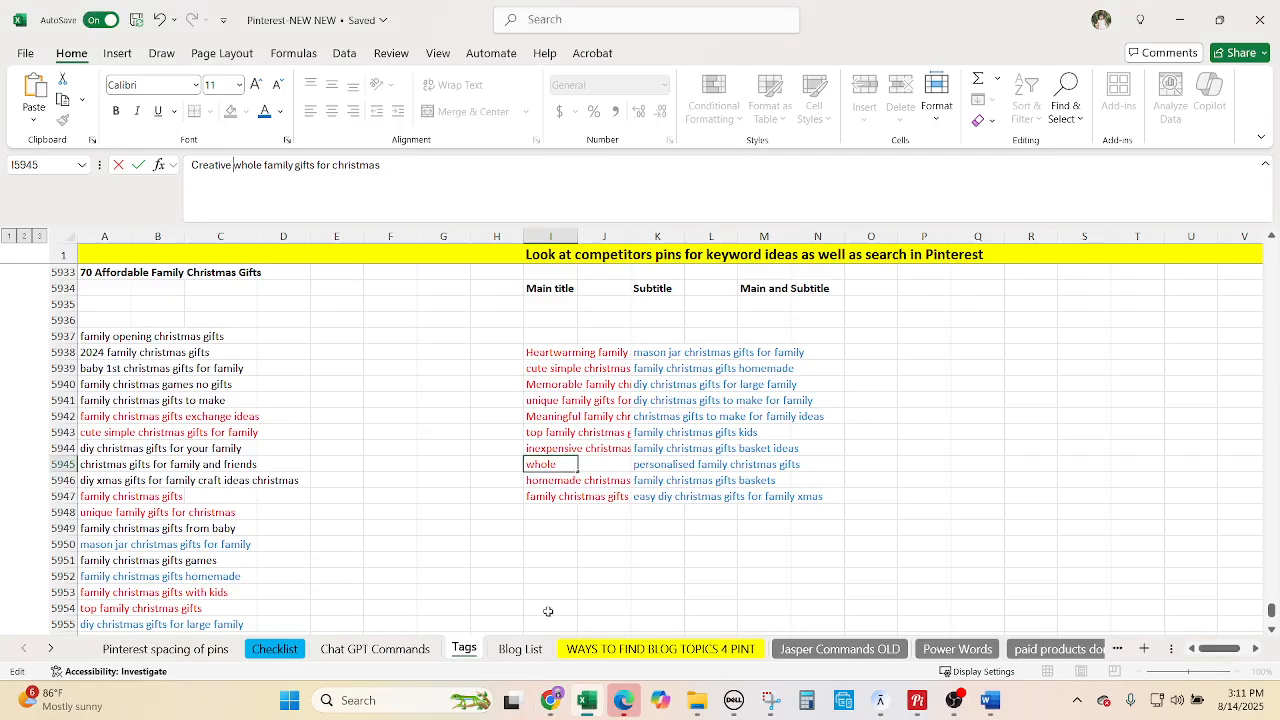
key("Return")
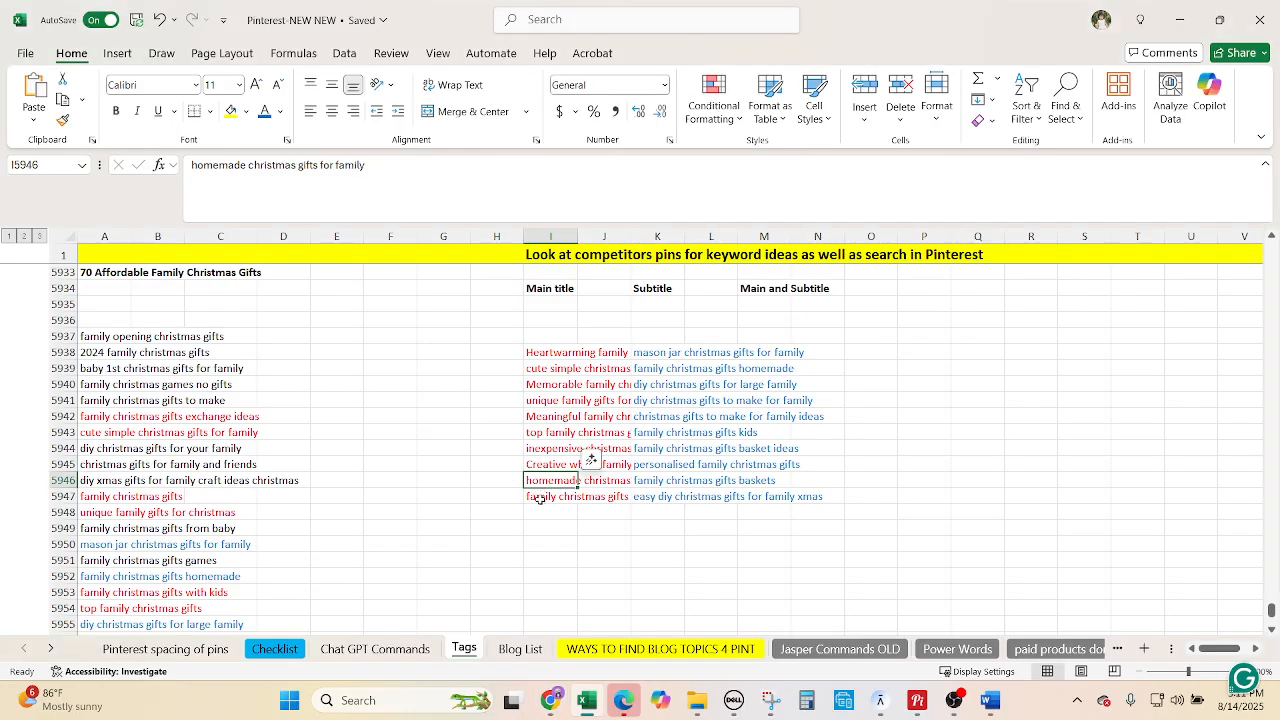
key("Return")
Prefix the I5947 main title with 'Unique', copying 'Budget-Friendly' from ChatGPT.
left_click(547, 480)
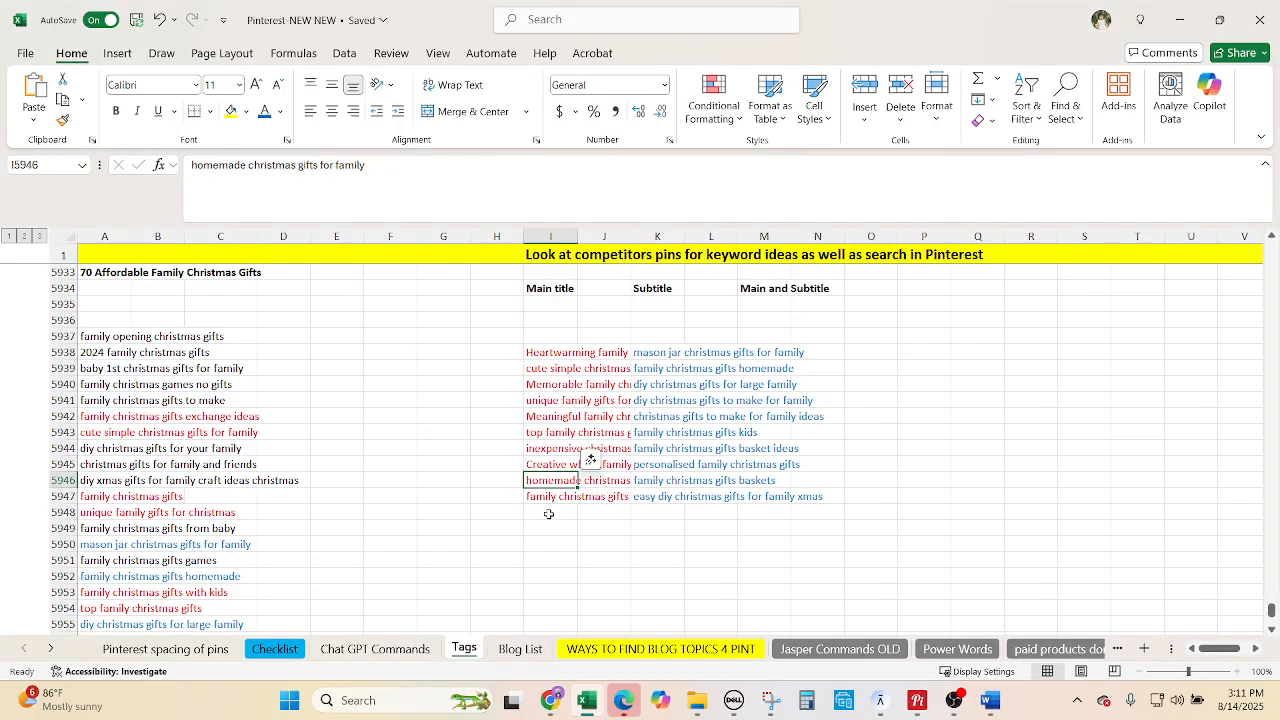
left_click(552, 497)
left_click(189, 165)
type("Unique")
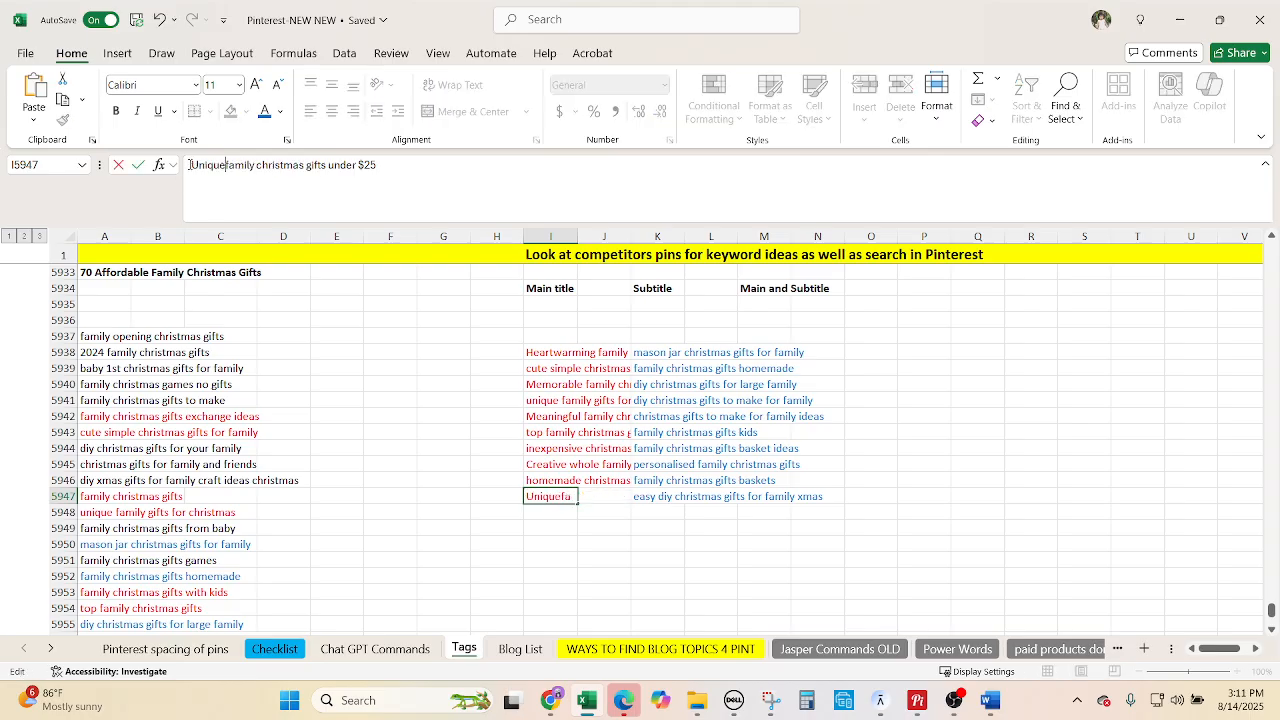
left_click(550, 700)
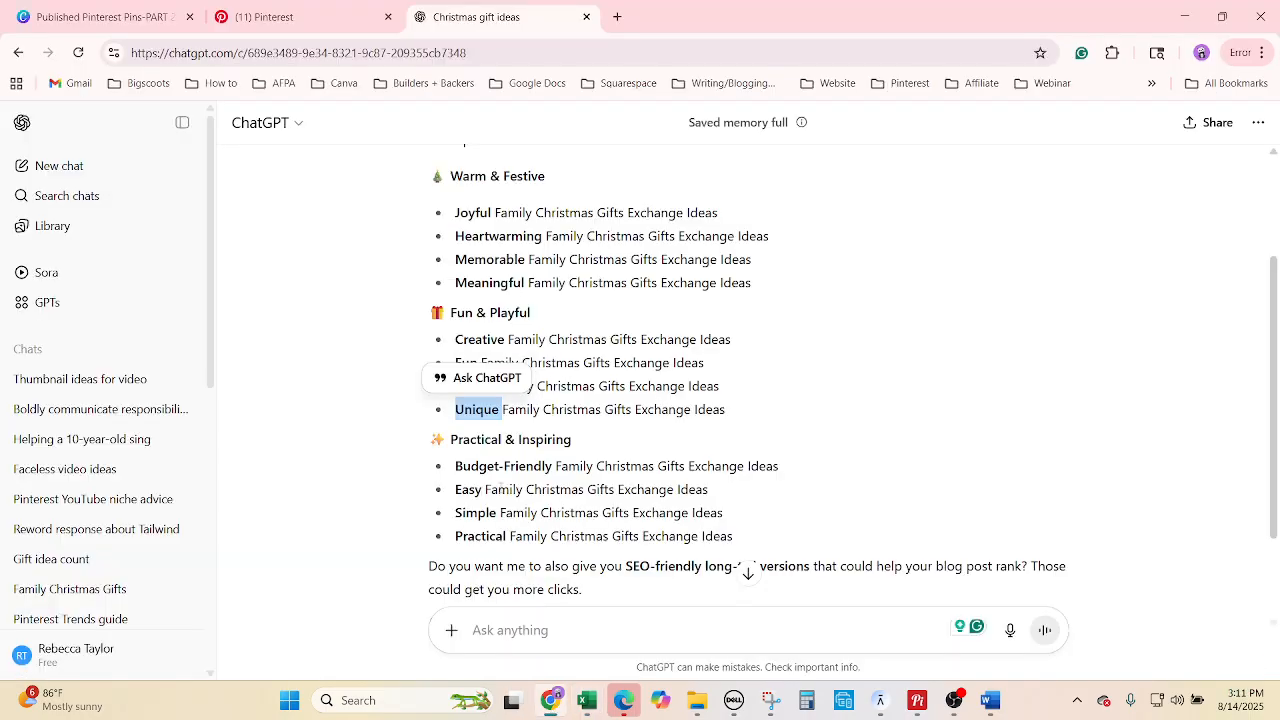
left_click(485, 491)
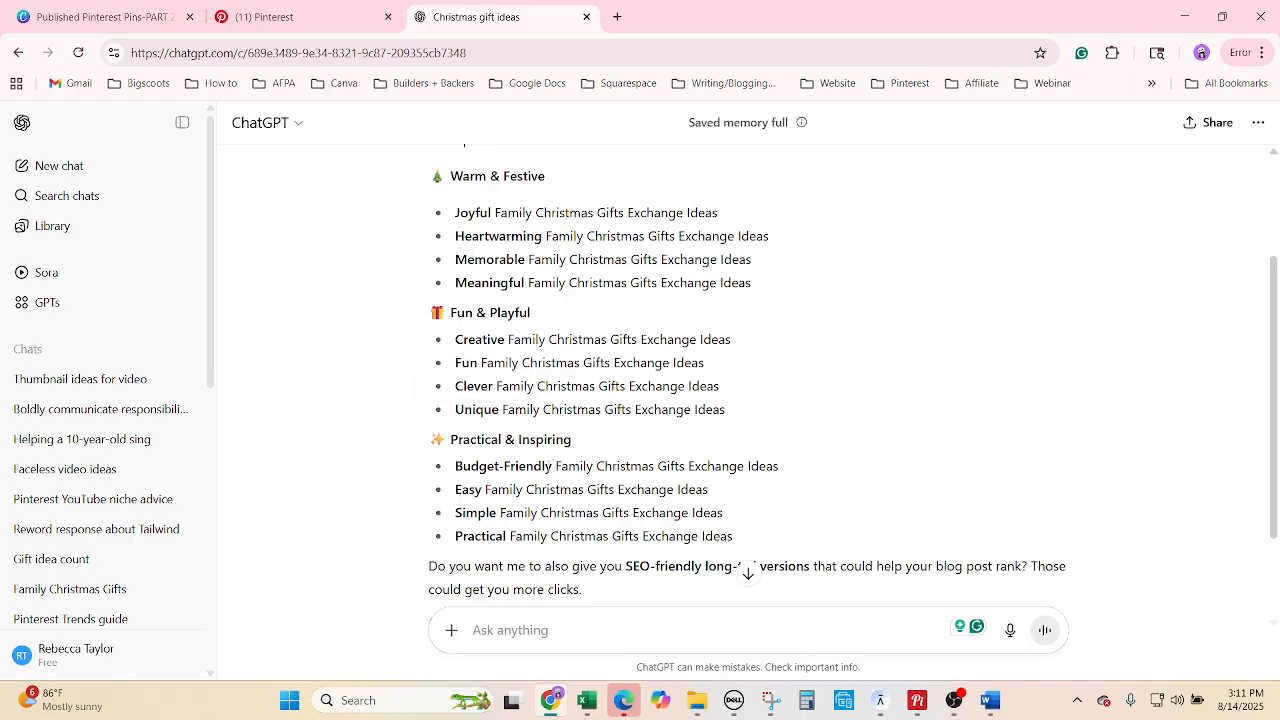
left_click_drag(552, 468, 454, 468)
key("ctrl+c")
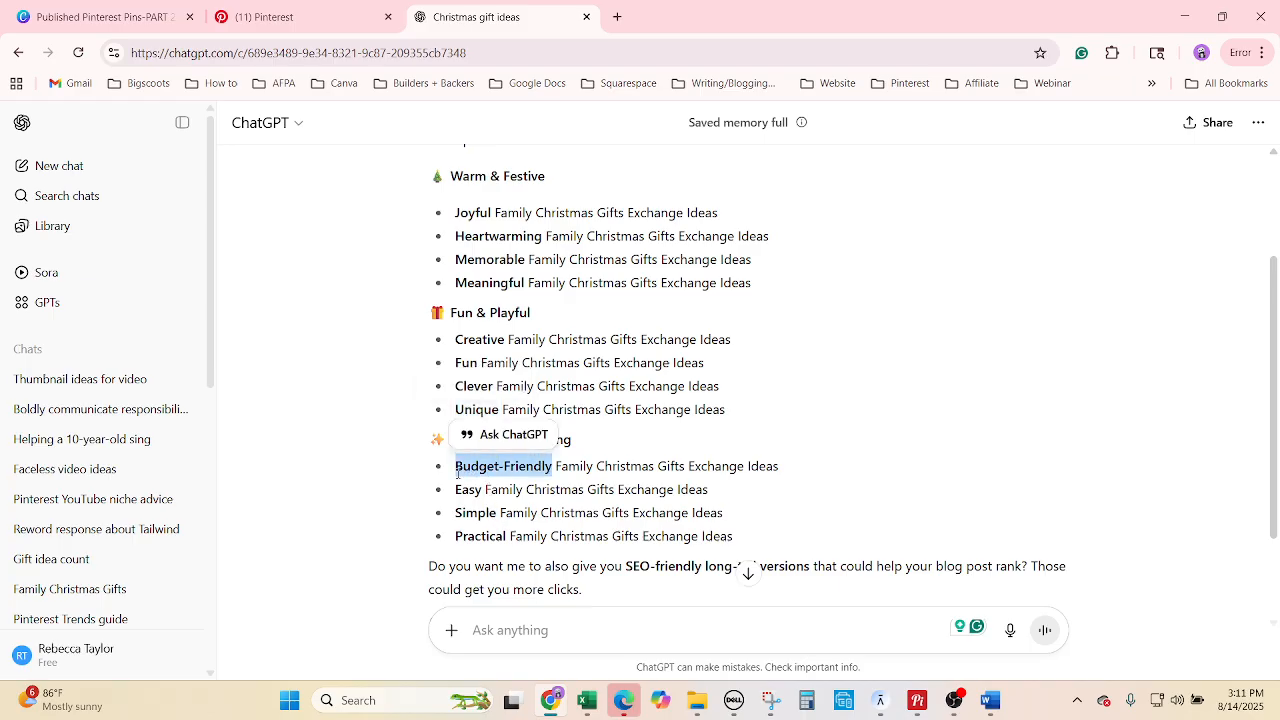
left_click(588, 700)
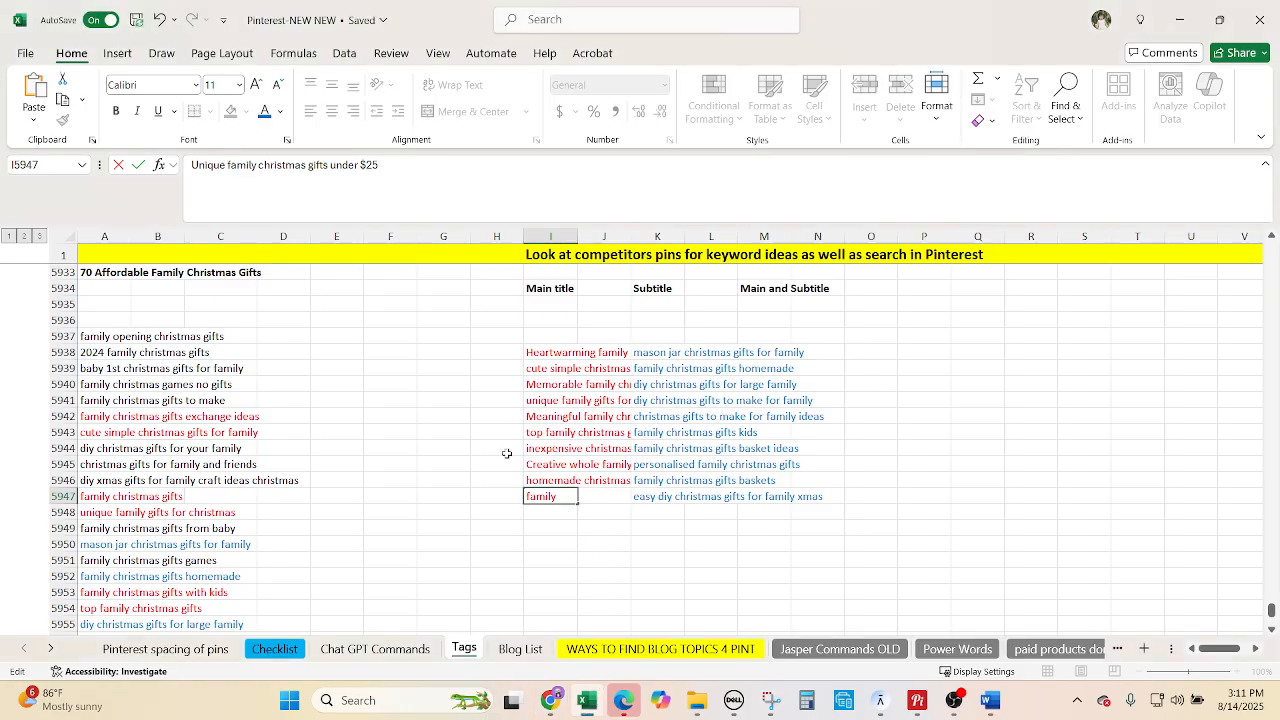
Insert 'Budget-Friendly' before 'homemade' in the I5946 main title.
left_click(541, 478)
left_click(193, 164)
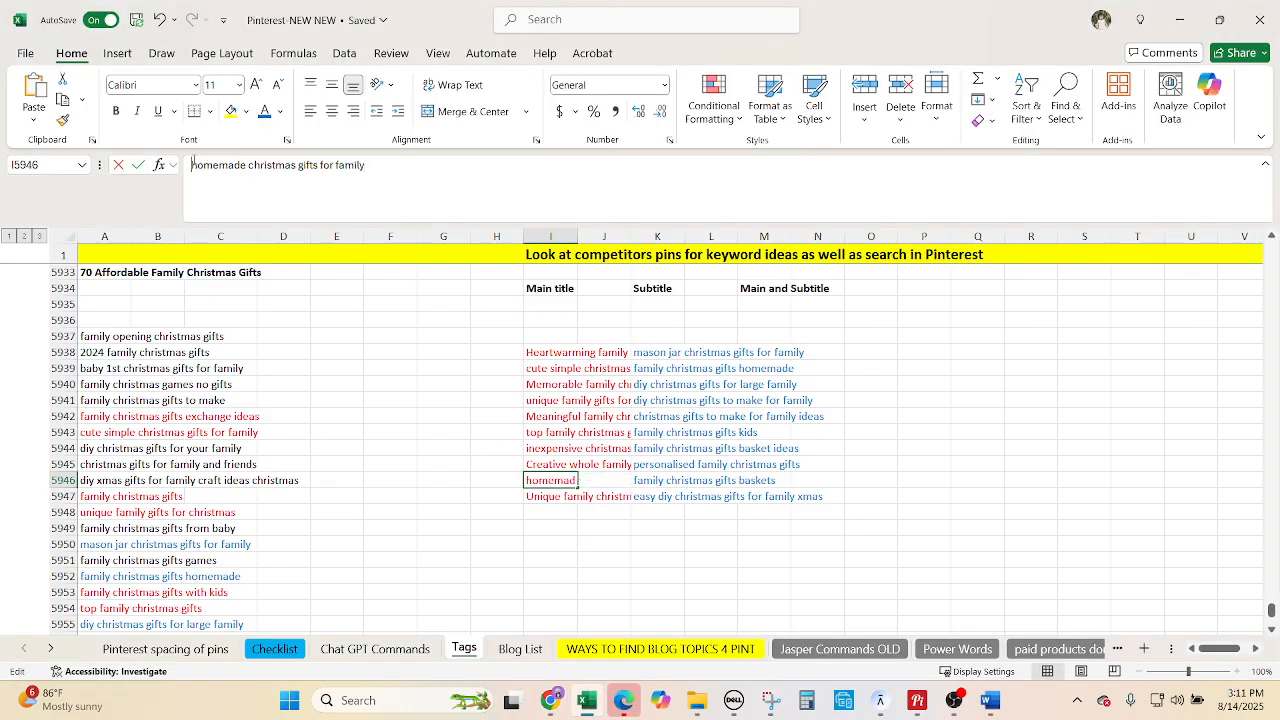
key("ctrl+v")
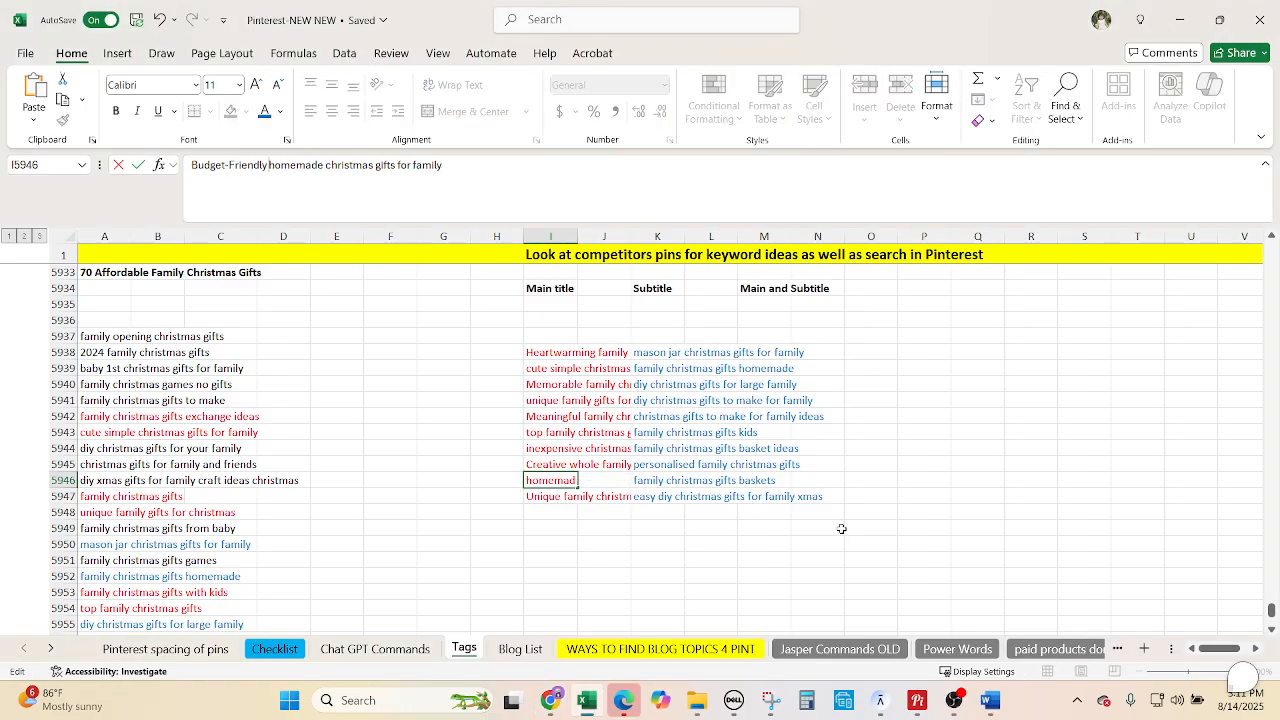
left_click(876, 527)
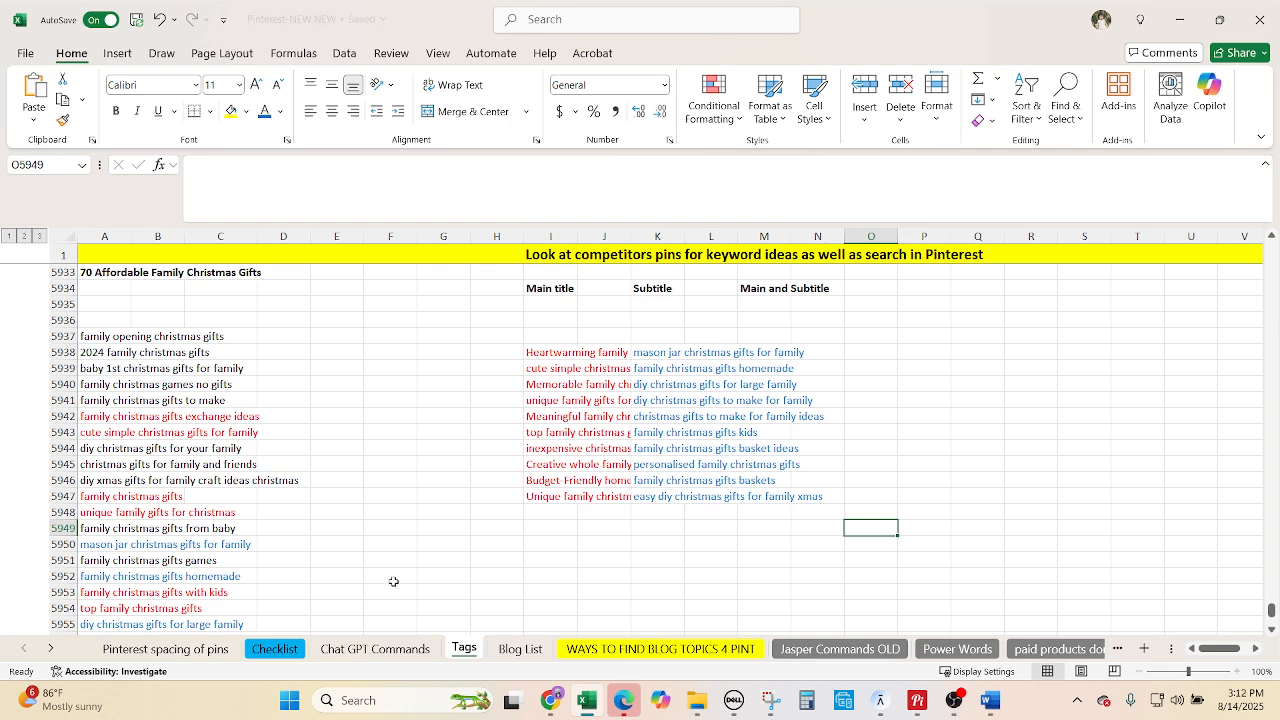
Copy the word-matching prompt from A5 on the Chat GPT Commands sheet and return to Tags.
left_click(375, 648)
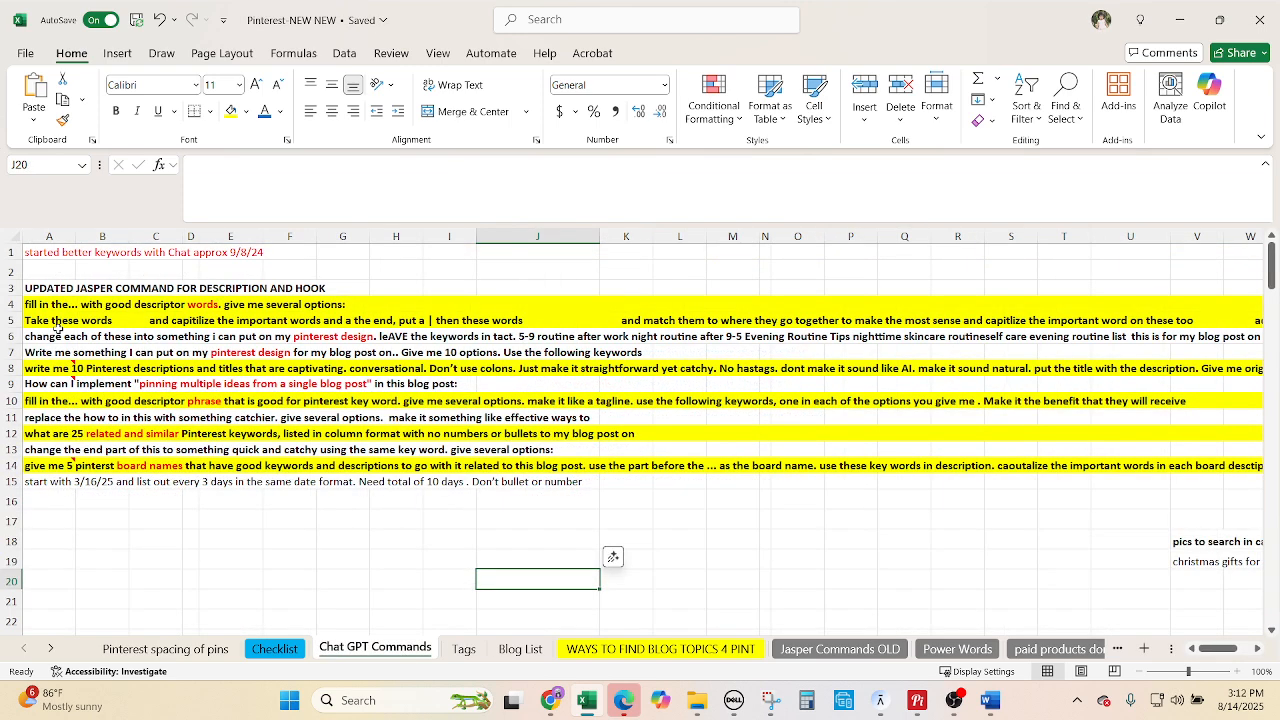
left_click(55, 324)
key("ctrl+c")
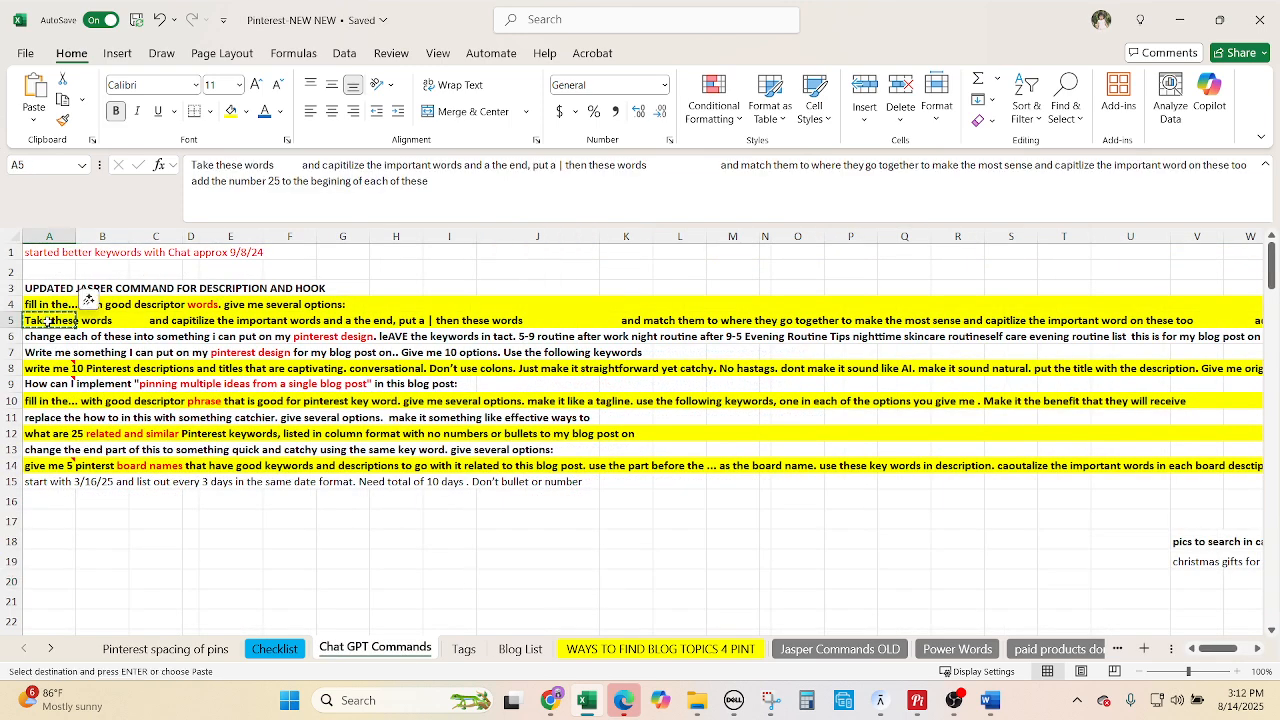
left_click(464, 649)
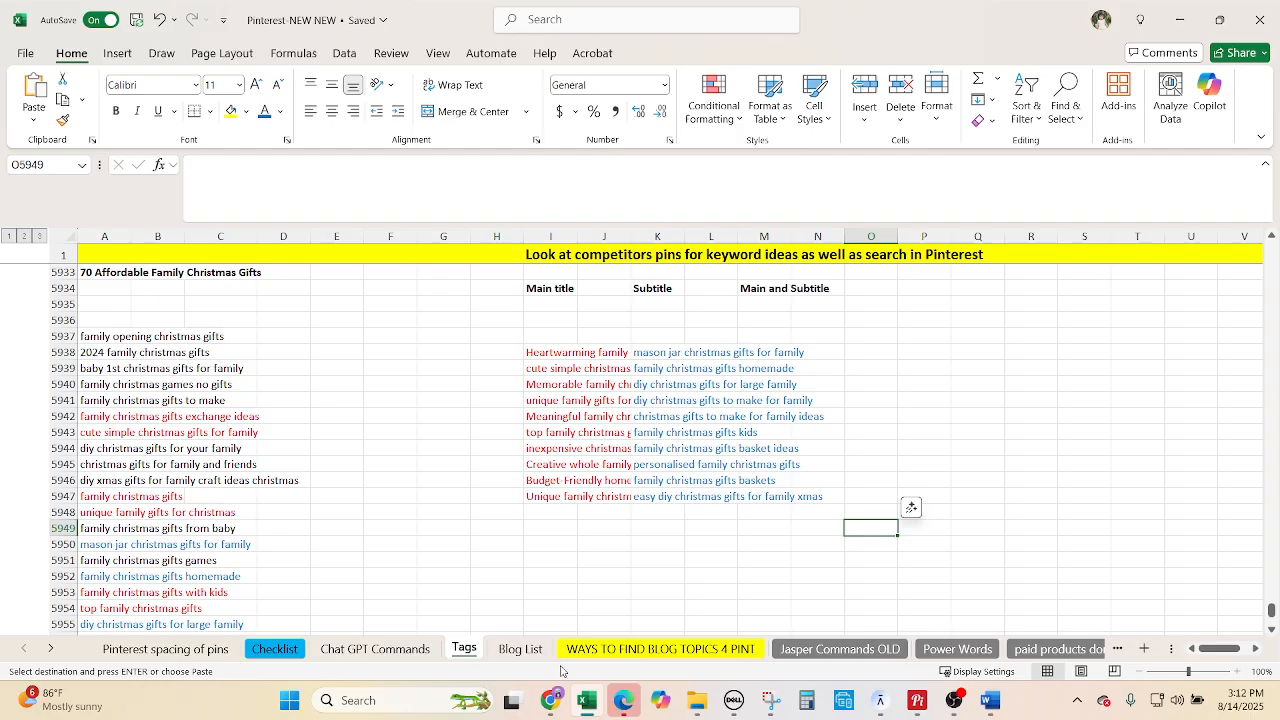
Paste the prompt into ChatGPT, then add the ten main titles from I5938:I5947.
left_click(550, 700)
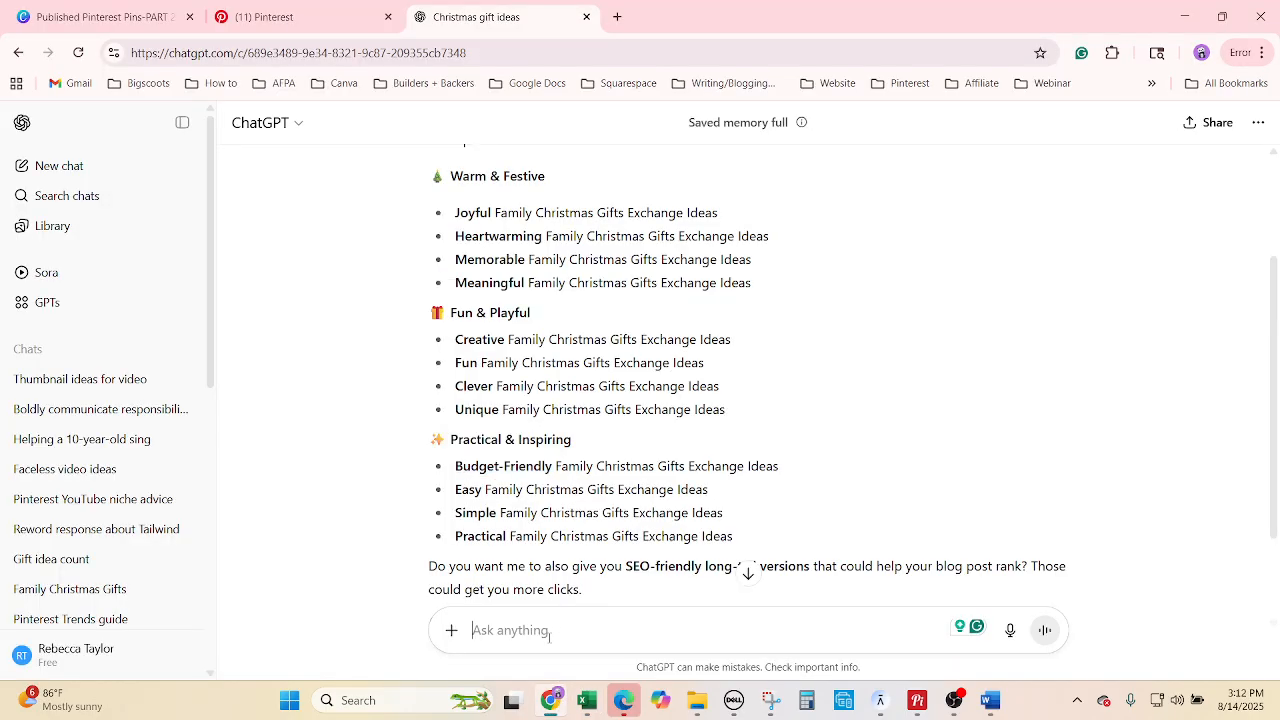
key("ctrl+v")
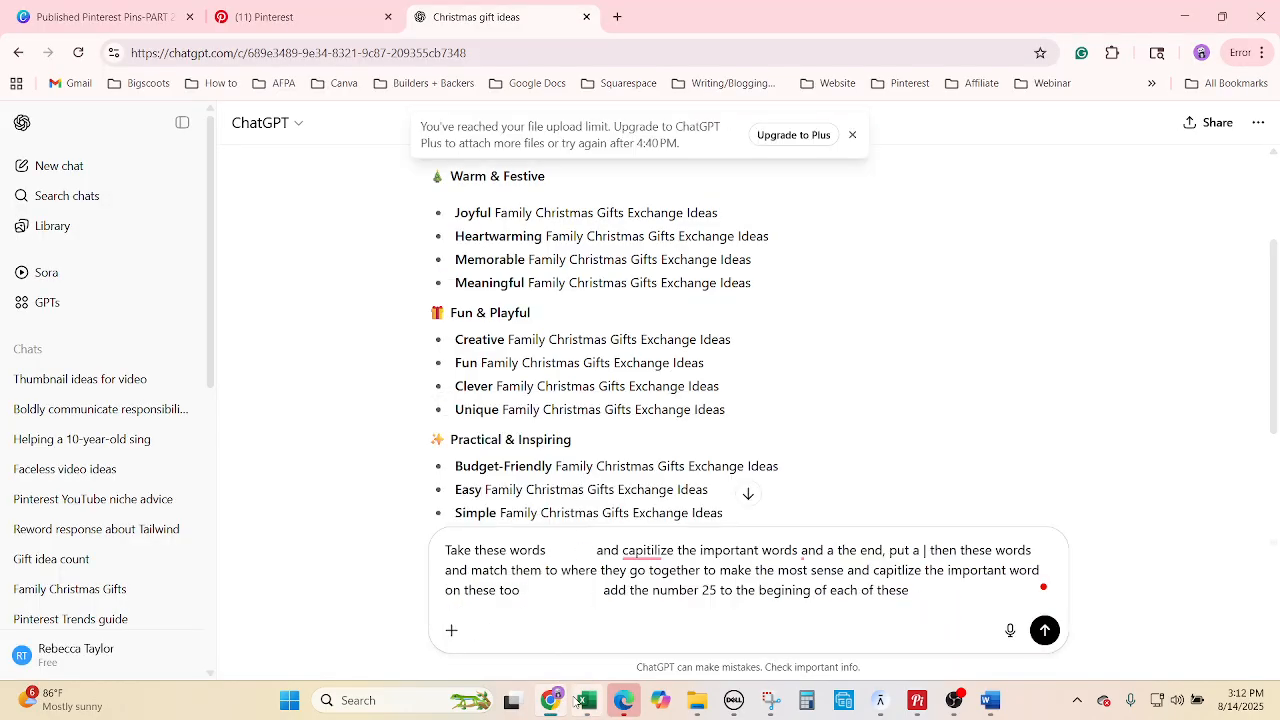
left_click(580, 700)
left_click_drag(544, 355, 550, 497)
key("ctrl+c")
mouse_move(555, 705)
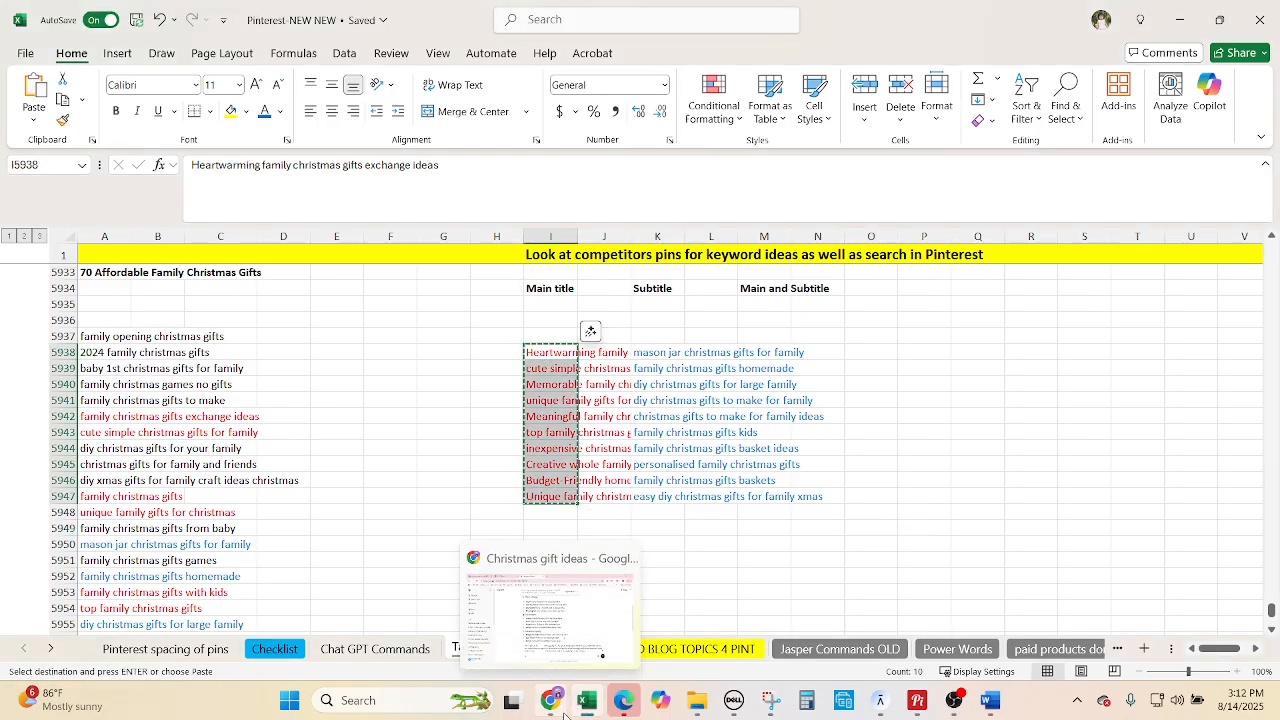
left_click(621, 552)
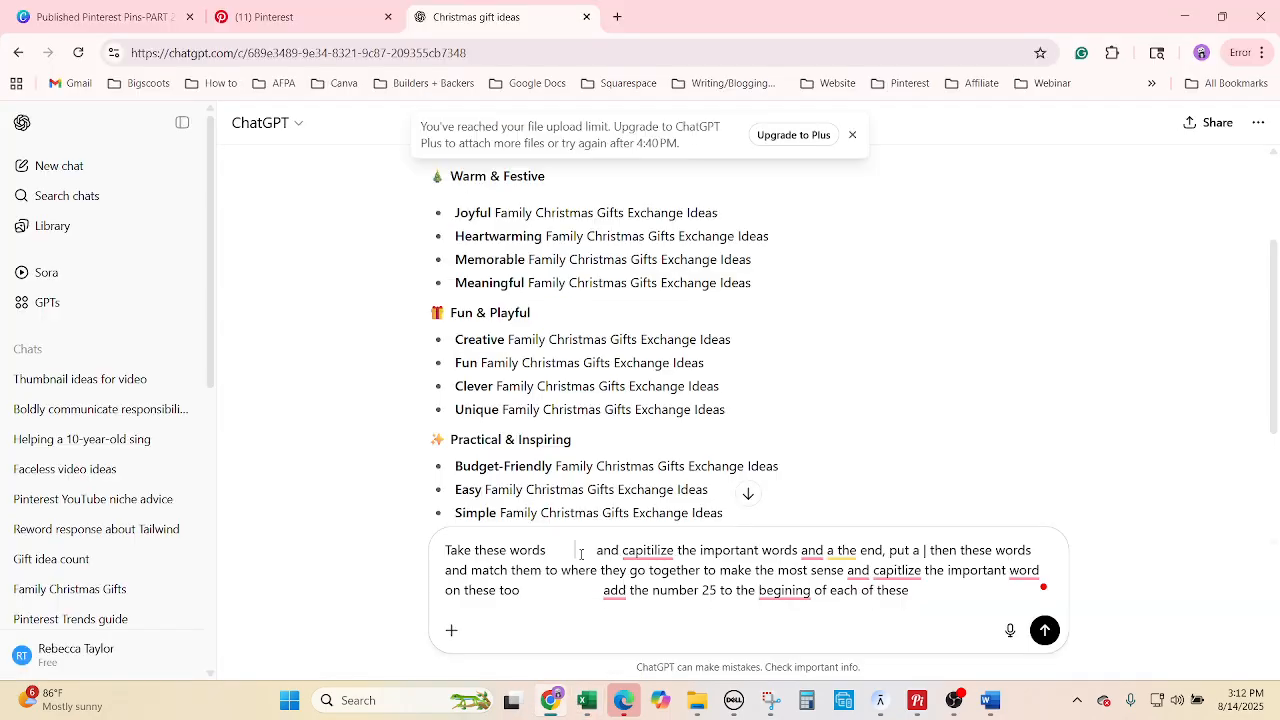
key("ctrl+v")
Paste the ten subtitles from K5938:K5947 into the prompt before the final instruction.
left_click(587, 700)
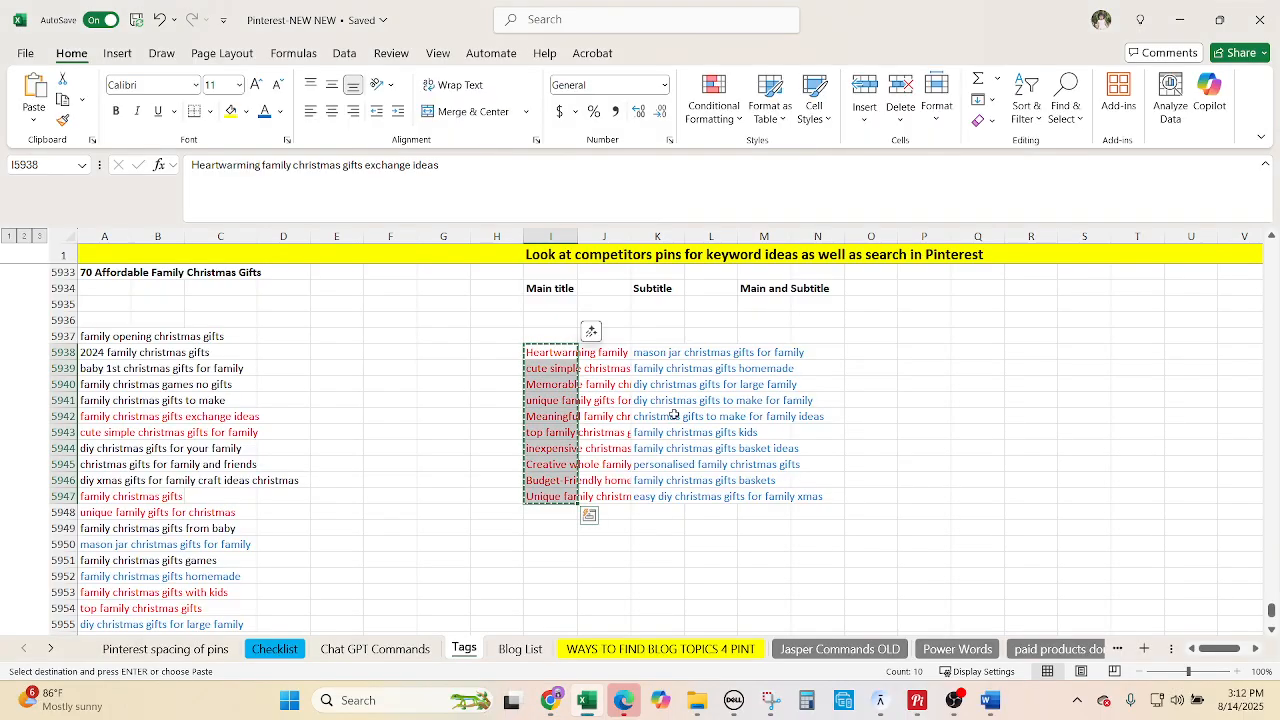
left_click_drag(655, 353, 640, 499)
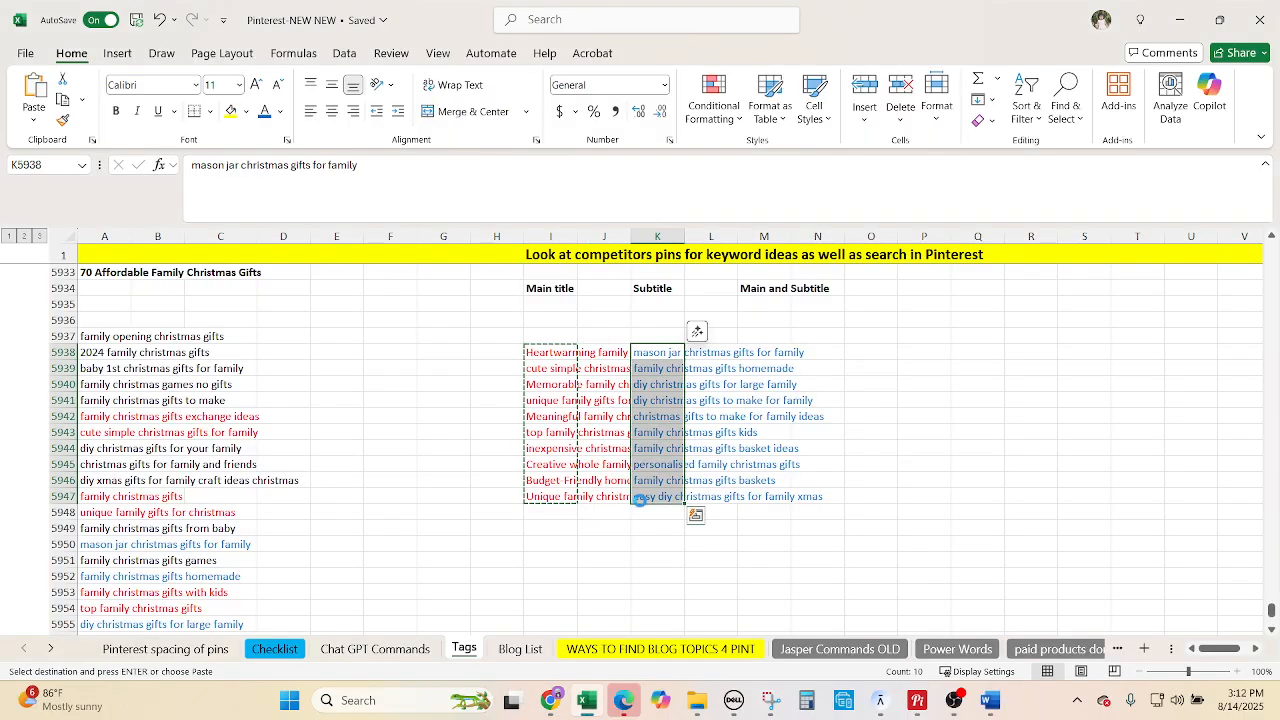
key("ctrl+c")
left_click(550, 700)
scroll(740, 548, "down", 1)
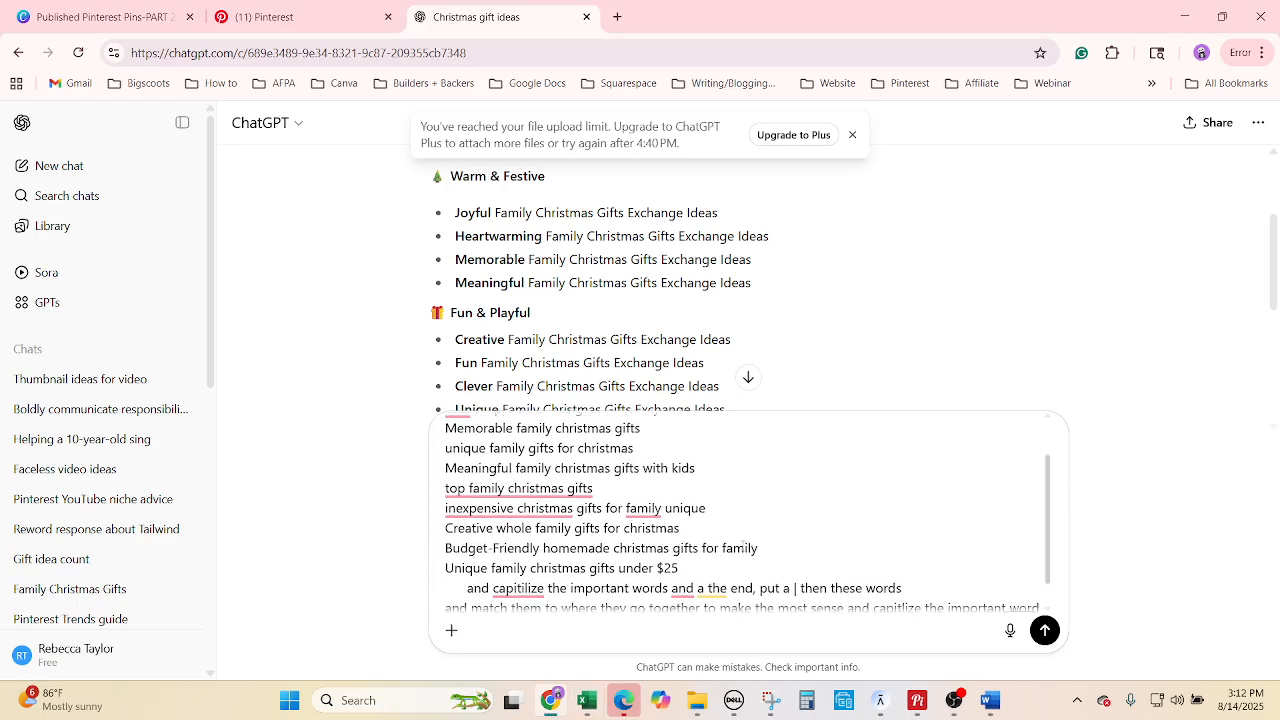
left_click(545, 597)
key("ctrl+v")
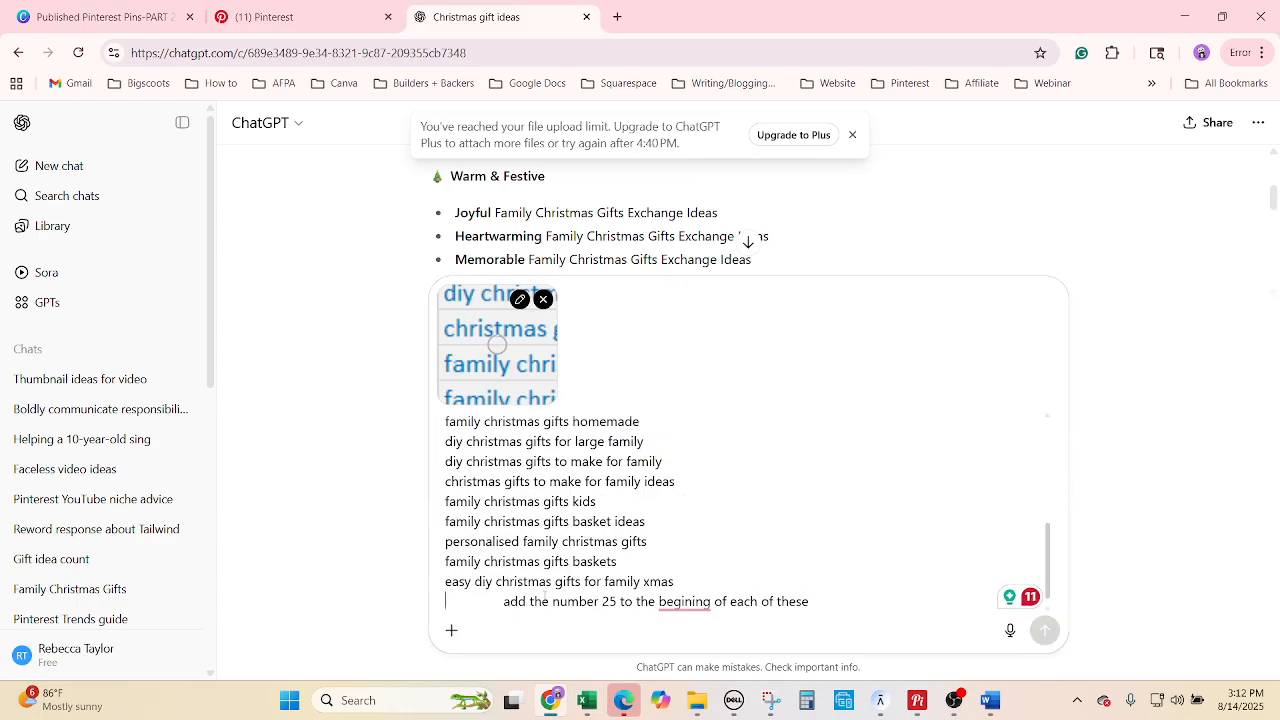
left_click(590, 700)
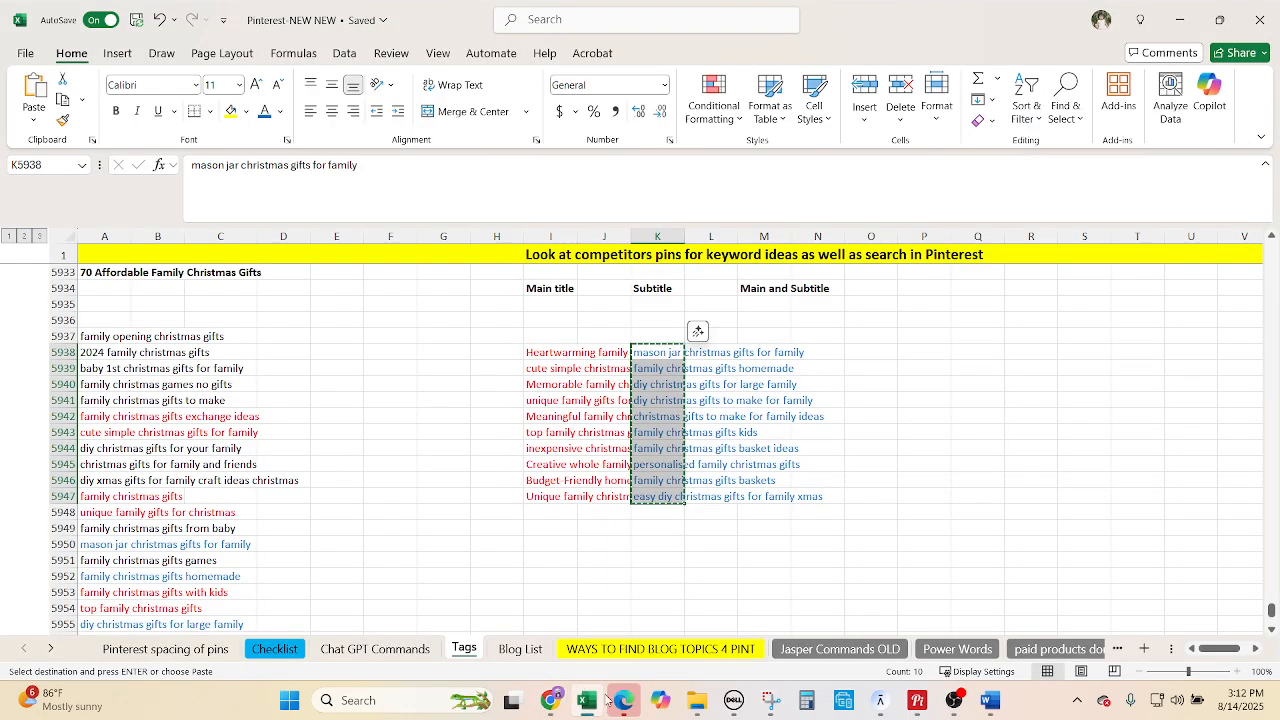
Change the number 25 to 70 in the prompt and send it.
left_click(623, 700)
scroll(626, 590, "down", 1)
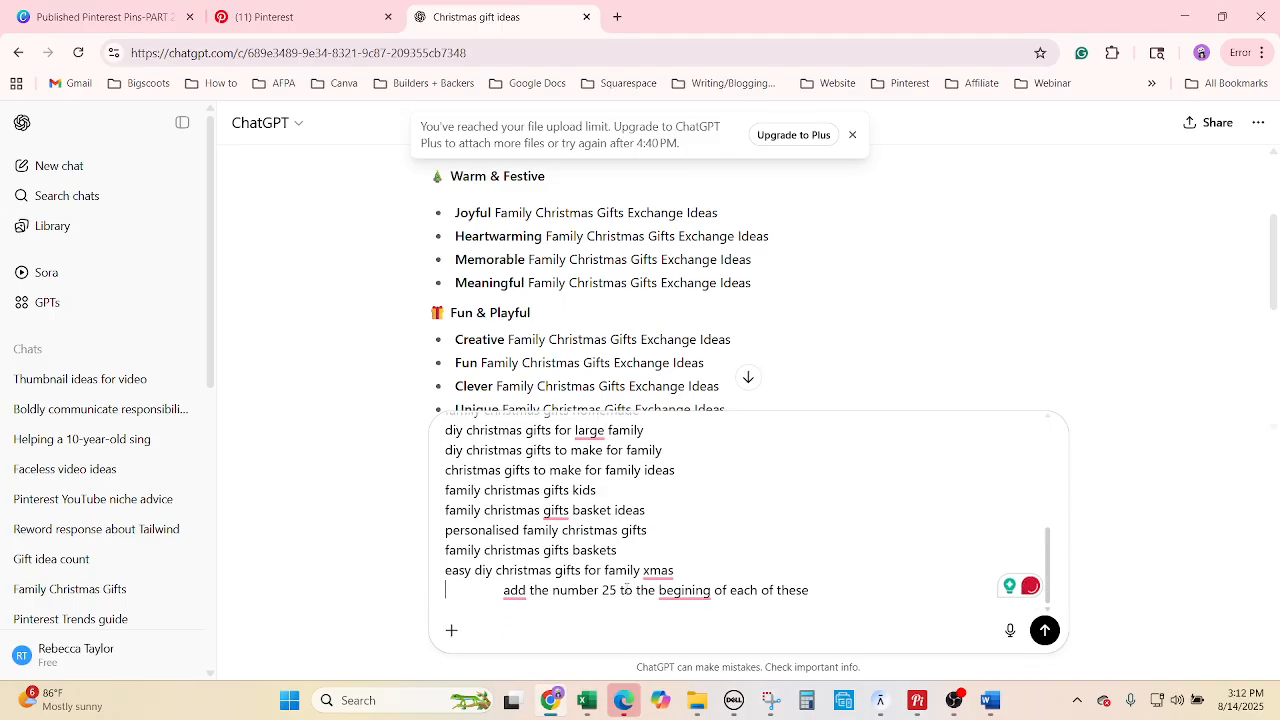
left_click(617, 590)
key("BackSpace")
key("BackSpace")
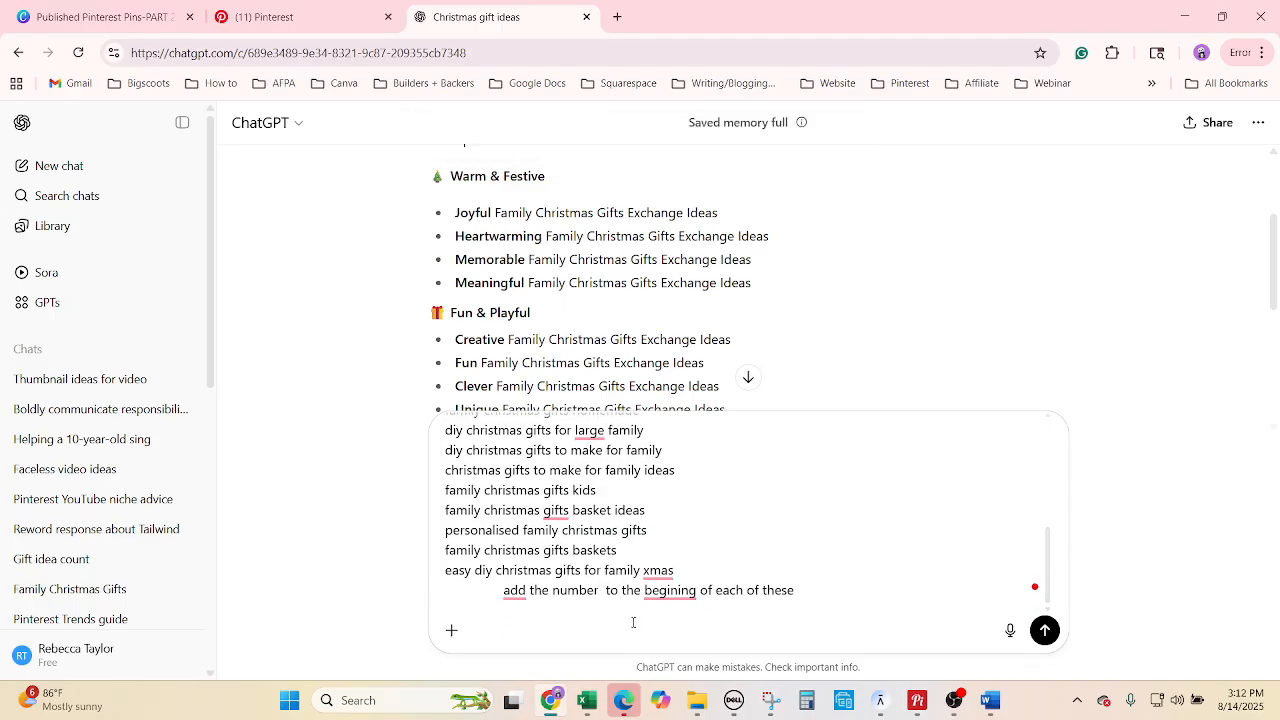
type("70")
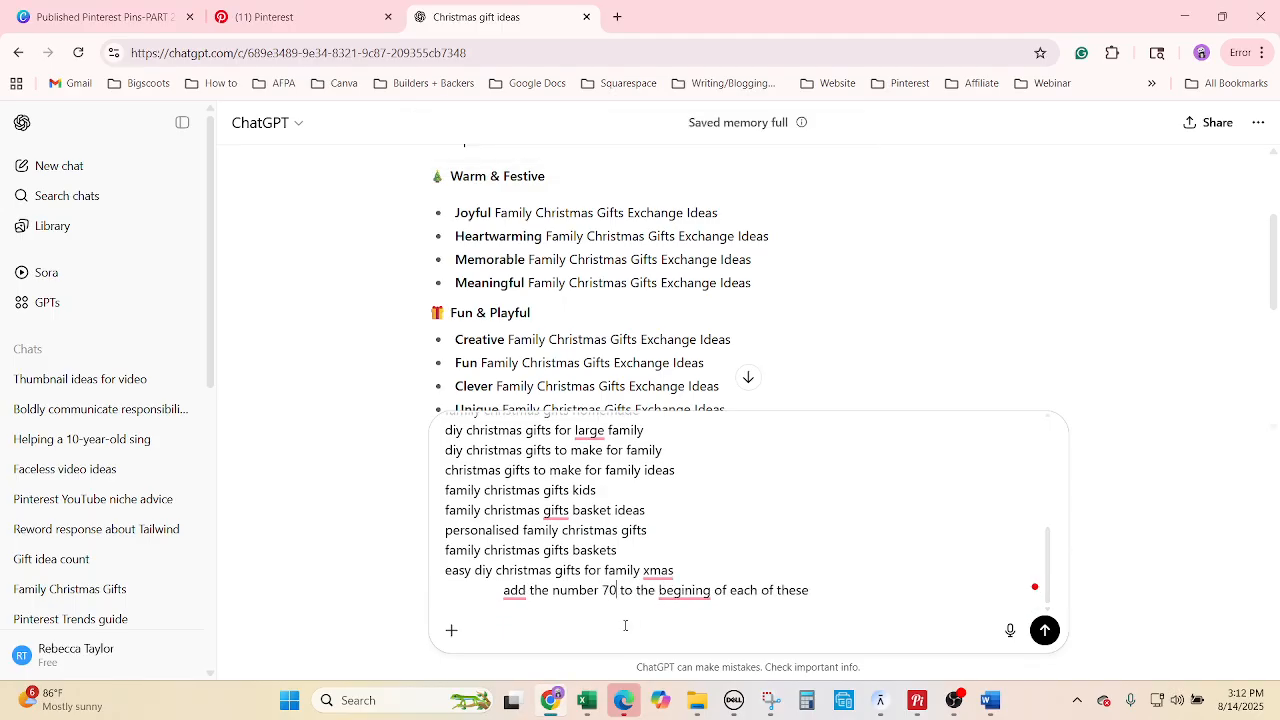
left_click(1045, 631)
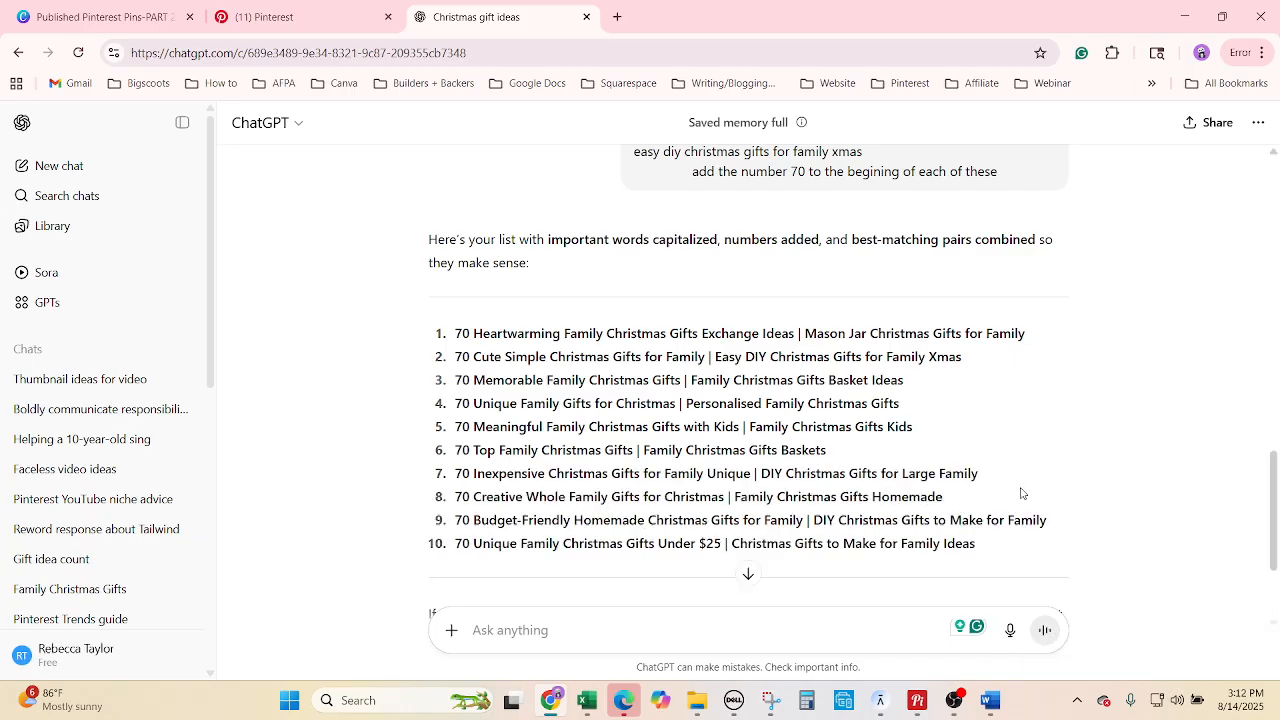
Copy ChatGPT's numbered title list, trial-paste it into M5938, then undo the paste.
left_click_drag(1000, 540, 455, 336)
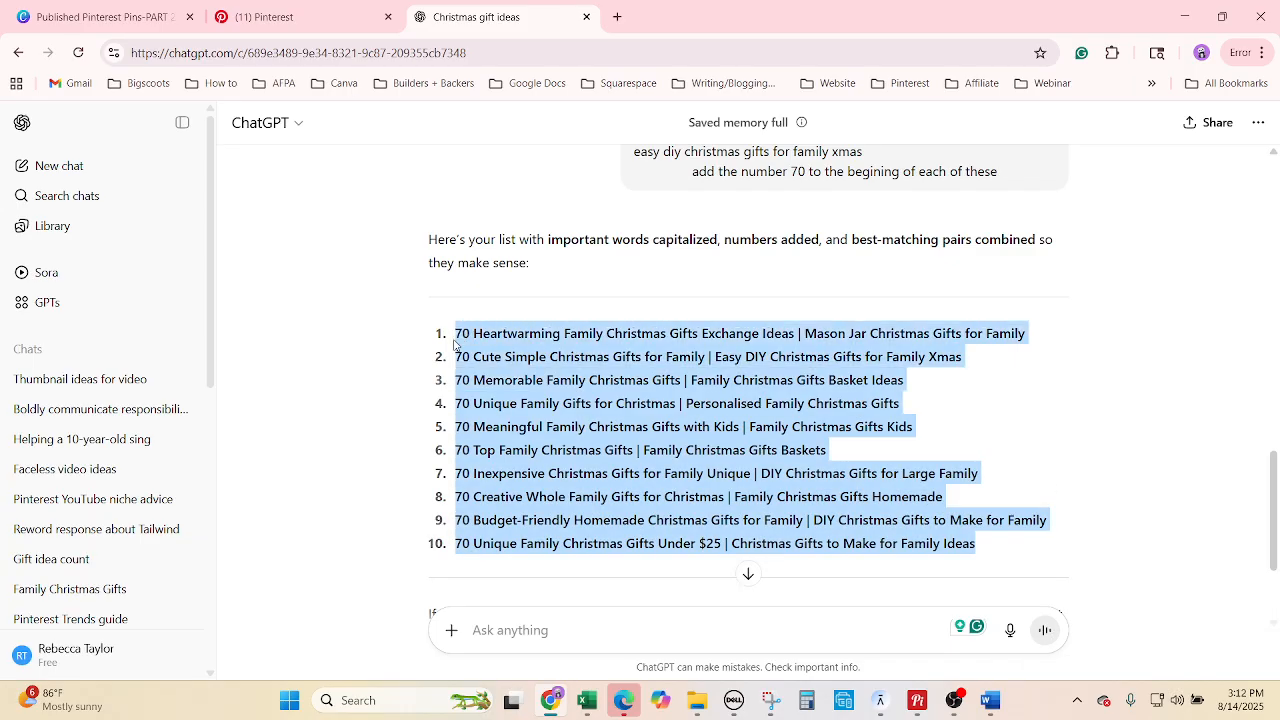
left_click(587, 700)
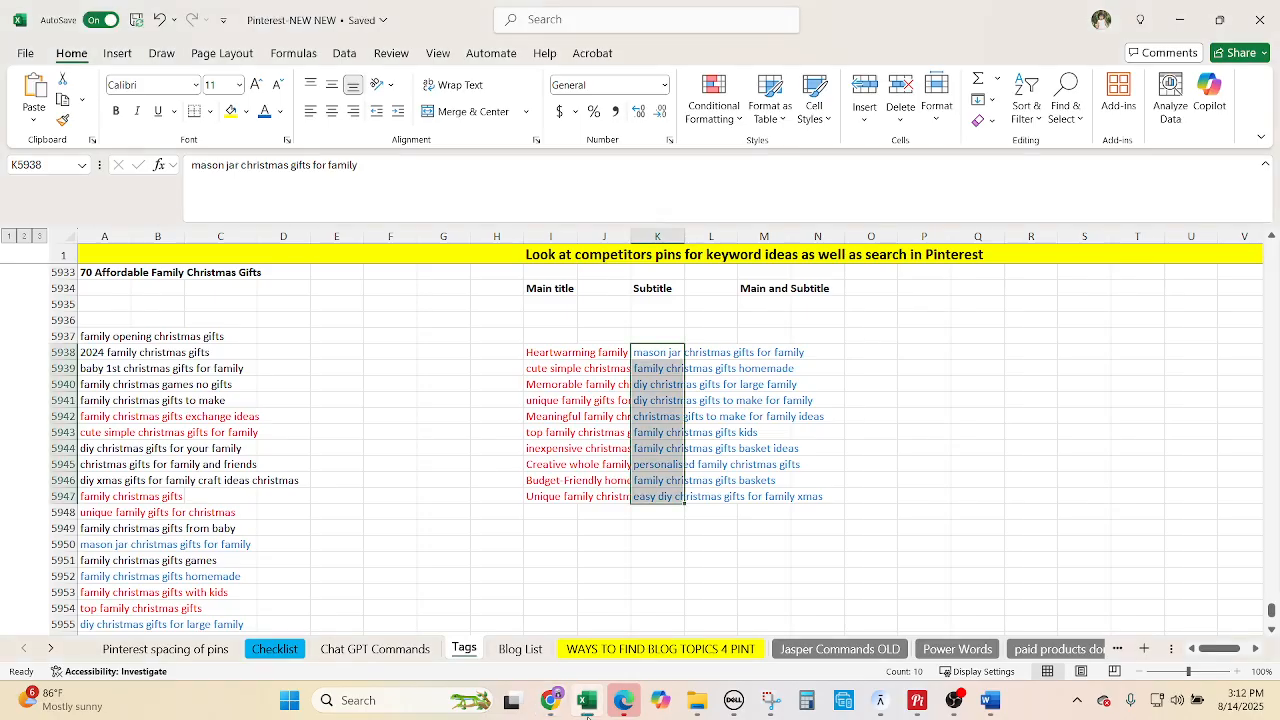
left_click(774, 354)
key("ctrl+v")
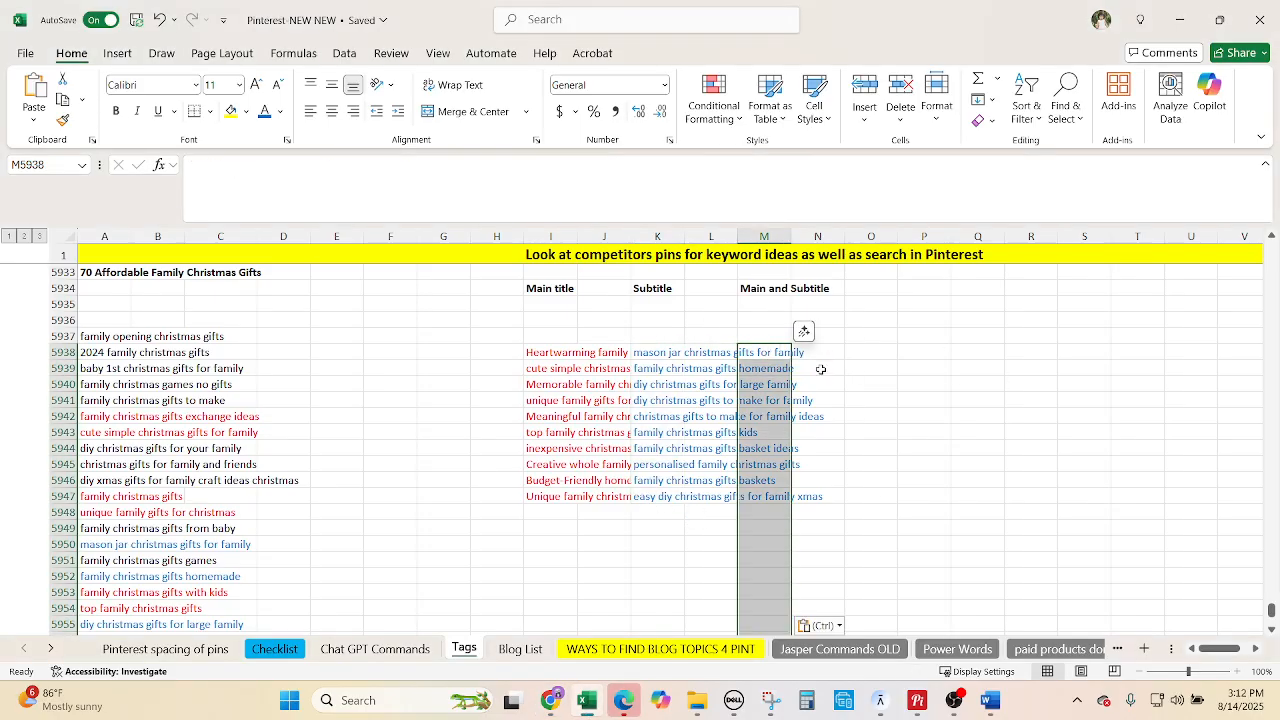
key("ctrl+z")
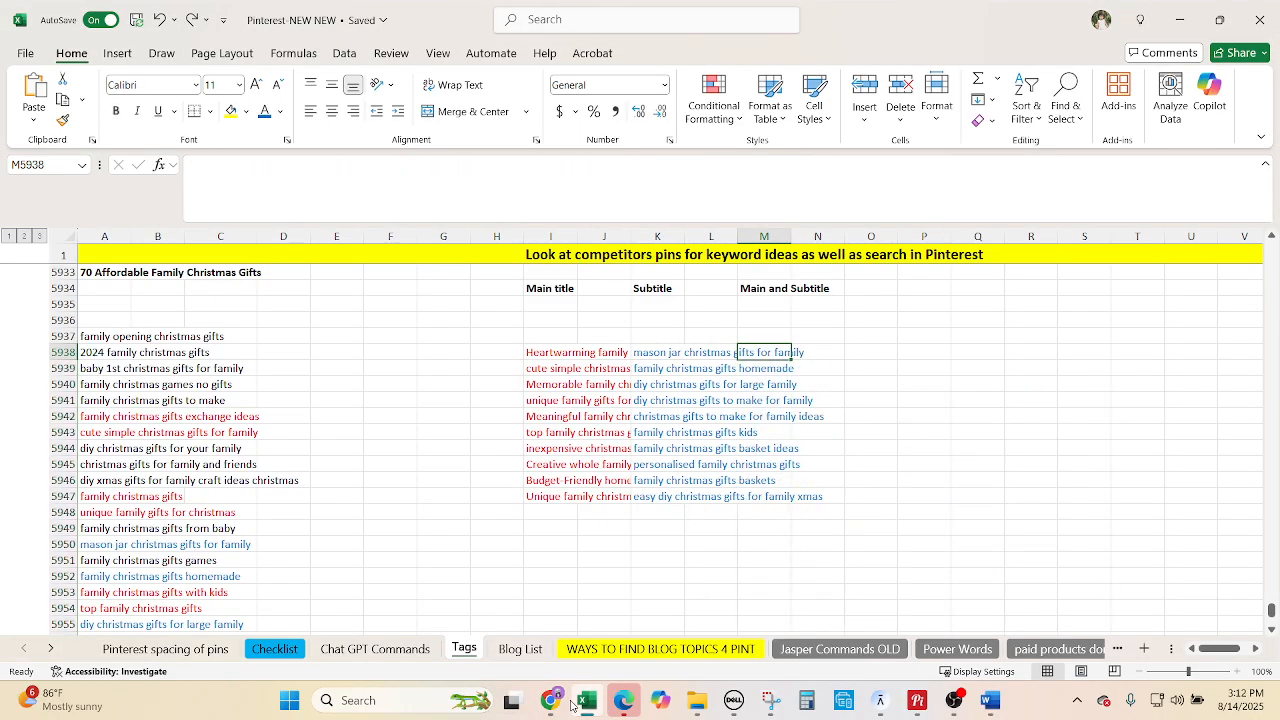
Ask ChatGPT not to number or bullet the list, then select the new unnumbered list.
left_click(586, 629)
left_click(587, 625)
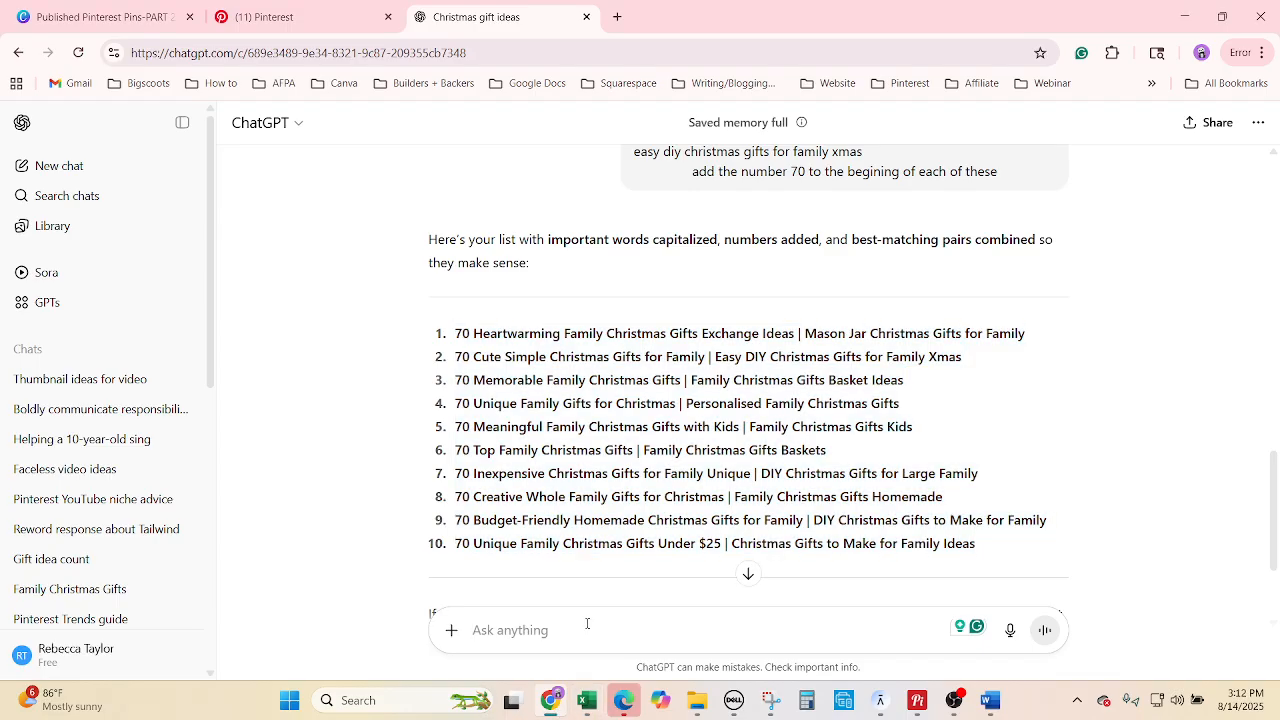
type("dont nu")
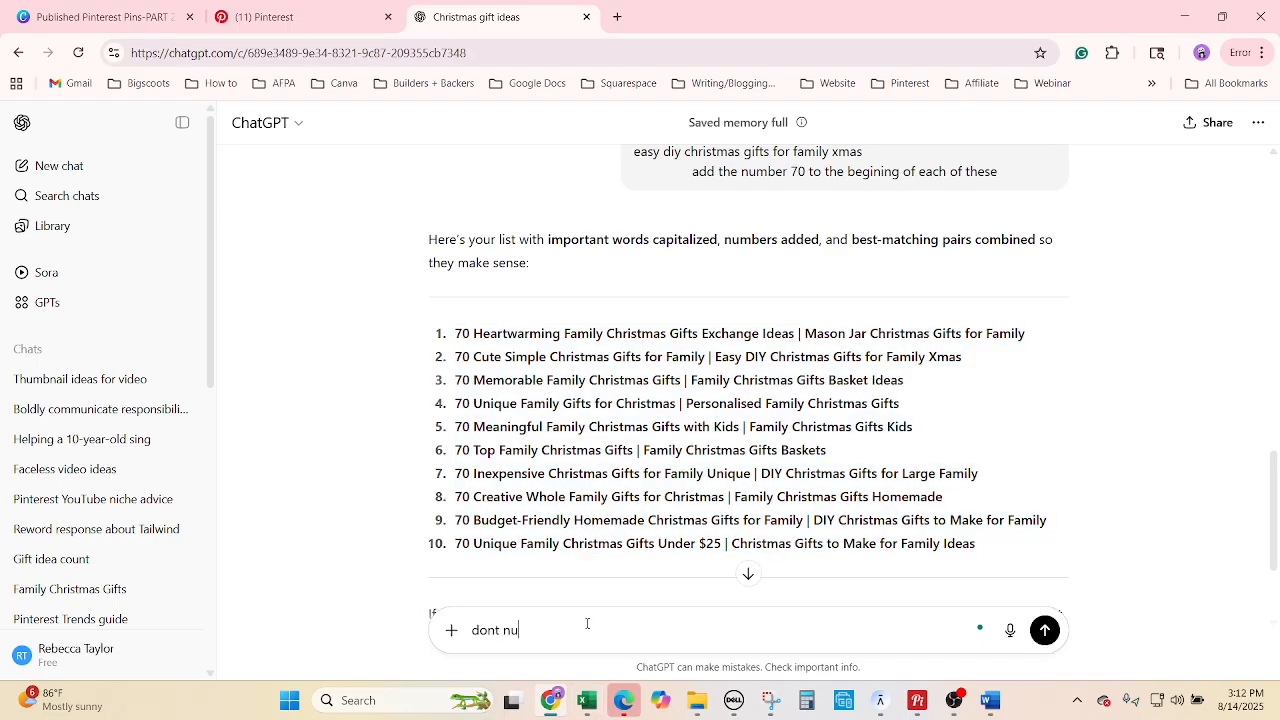
type("mber or bullet the list")
key("Return")
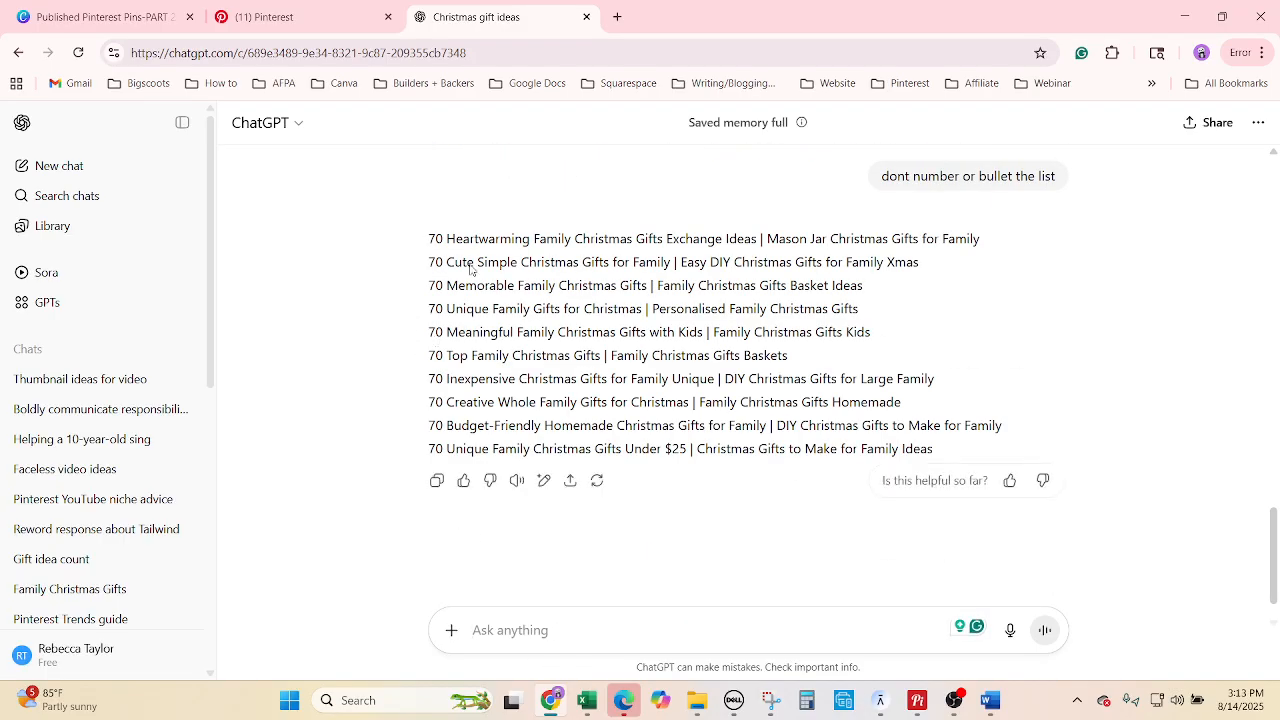
left_click_drag(428, 239, 952, 449)
key("ctrl+c")
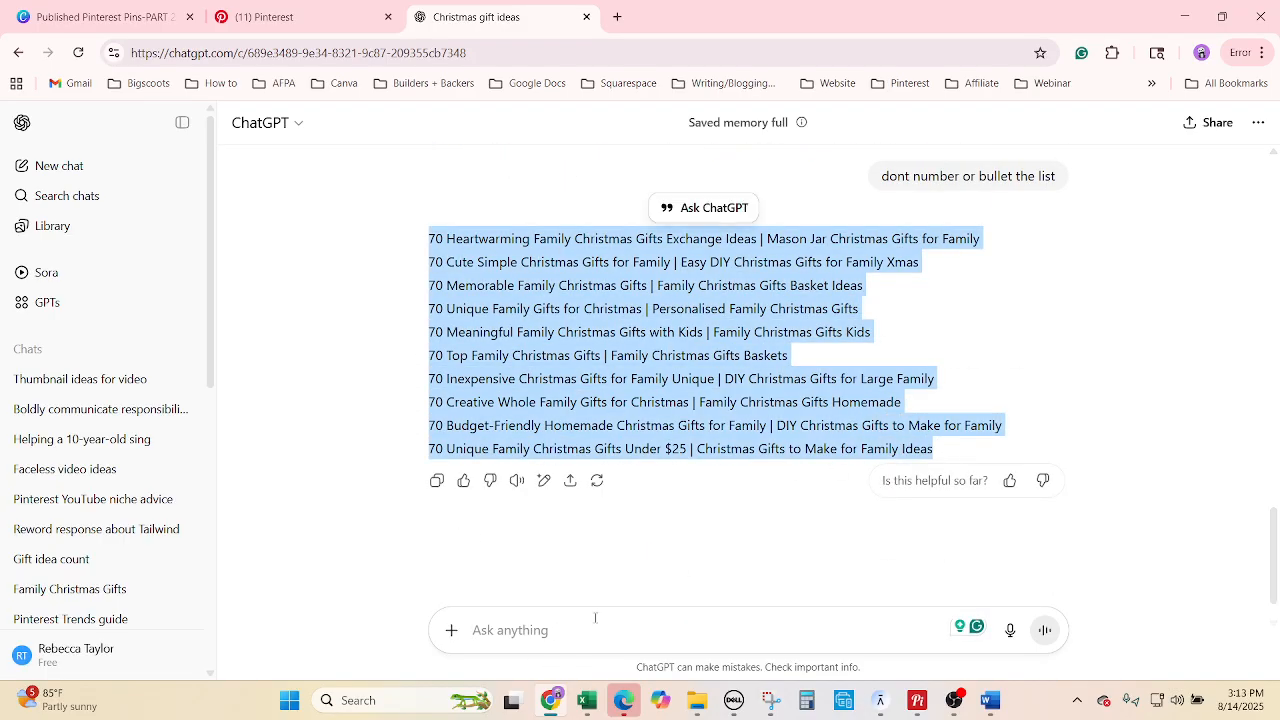
left_click(586, 706)
Paste the ten unnumbered titles into M5938:M5947 and review them one by one.
key("ctrl+v")
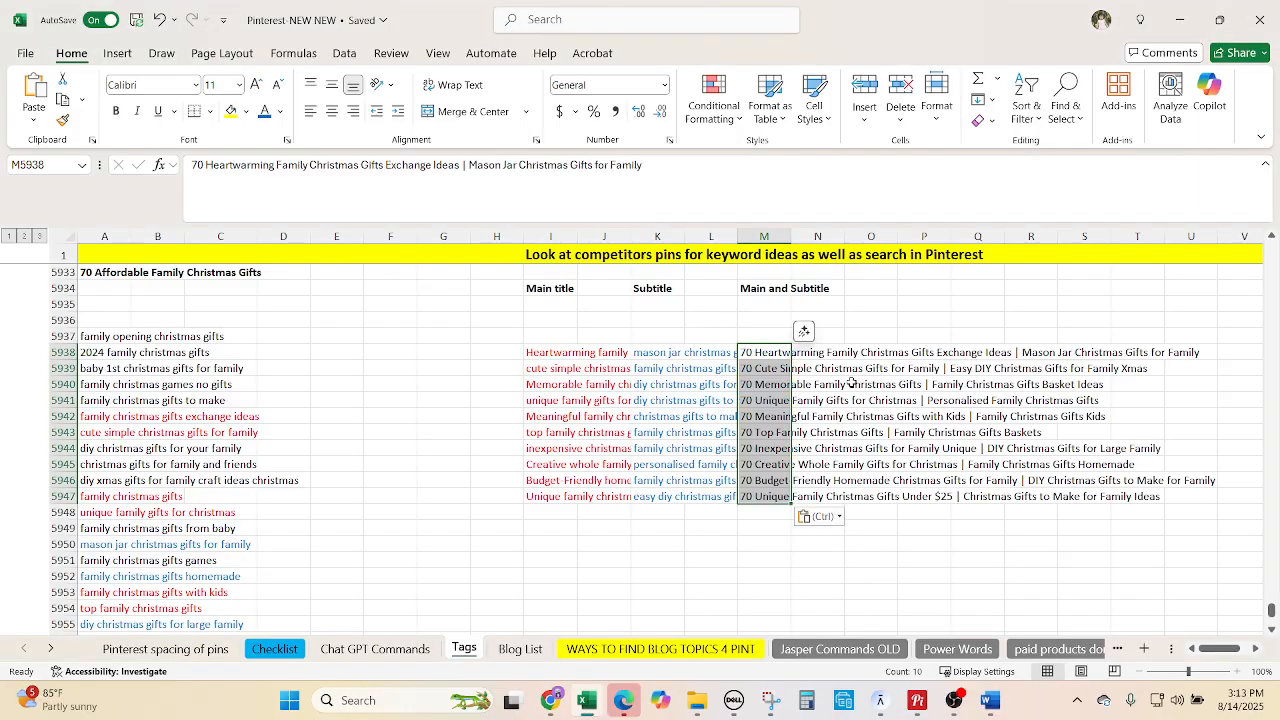
left_click(778, 354)
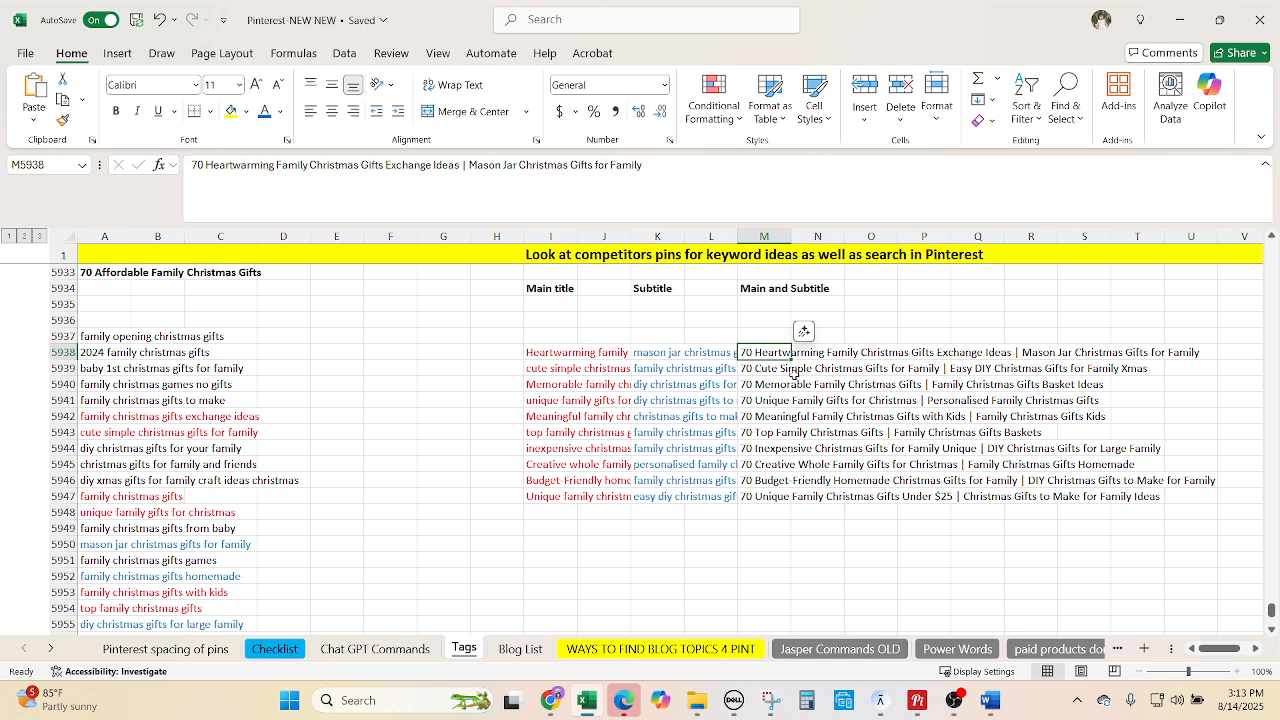
left_click(772, 370)
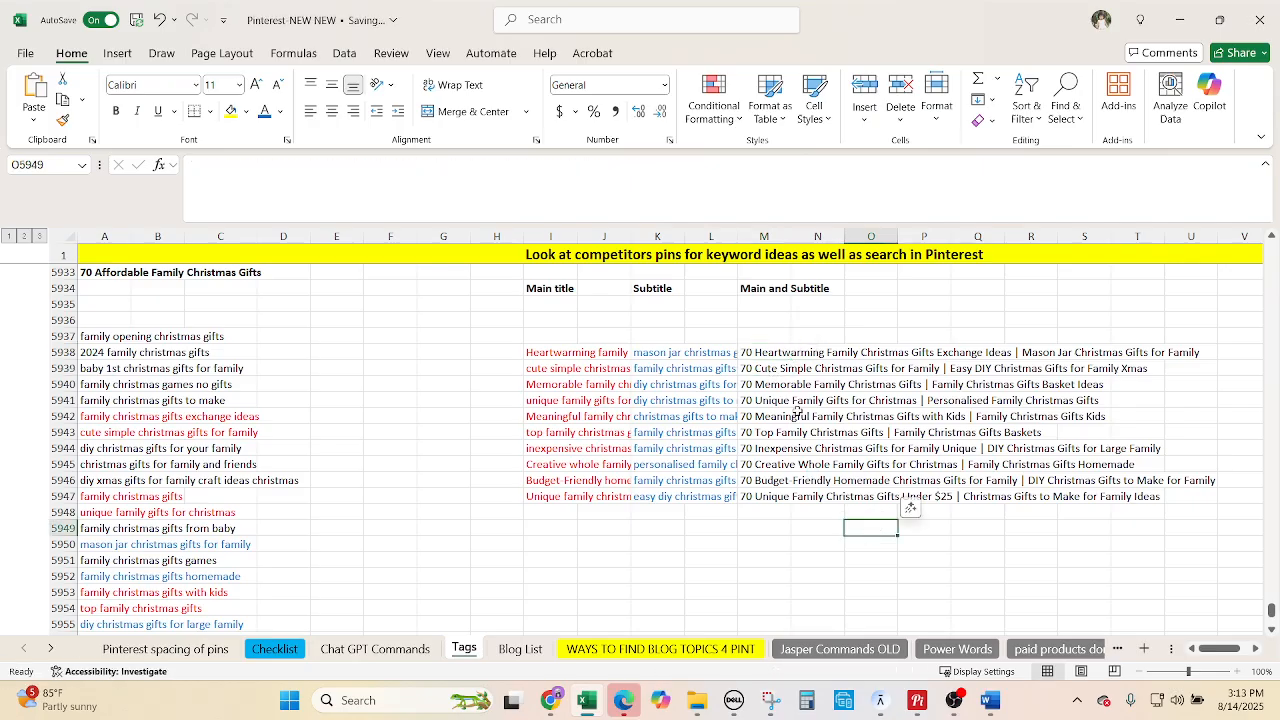
left_click(770, 390)
left_click(770, 404)
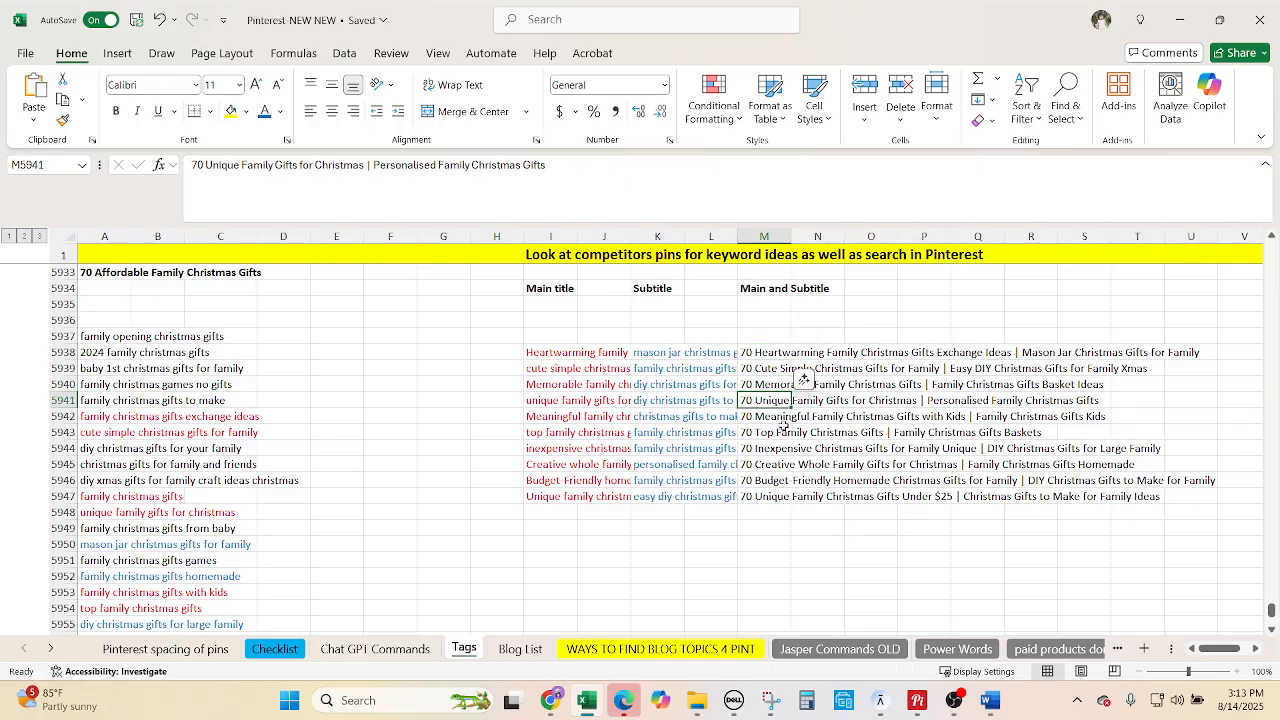
left_click(782, 418)
left_click(780, 432)
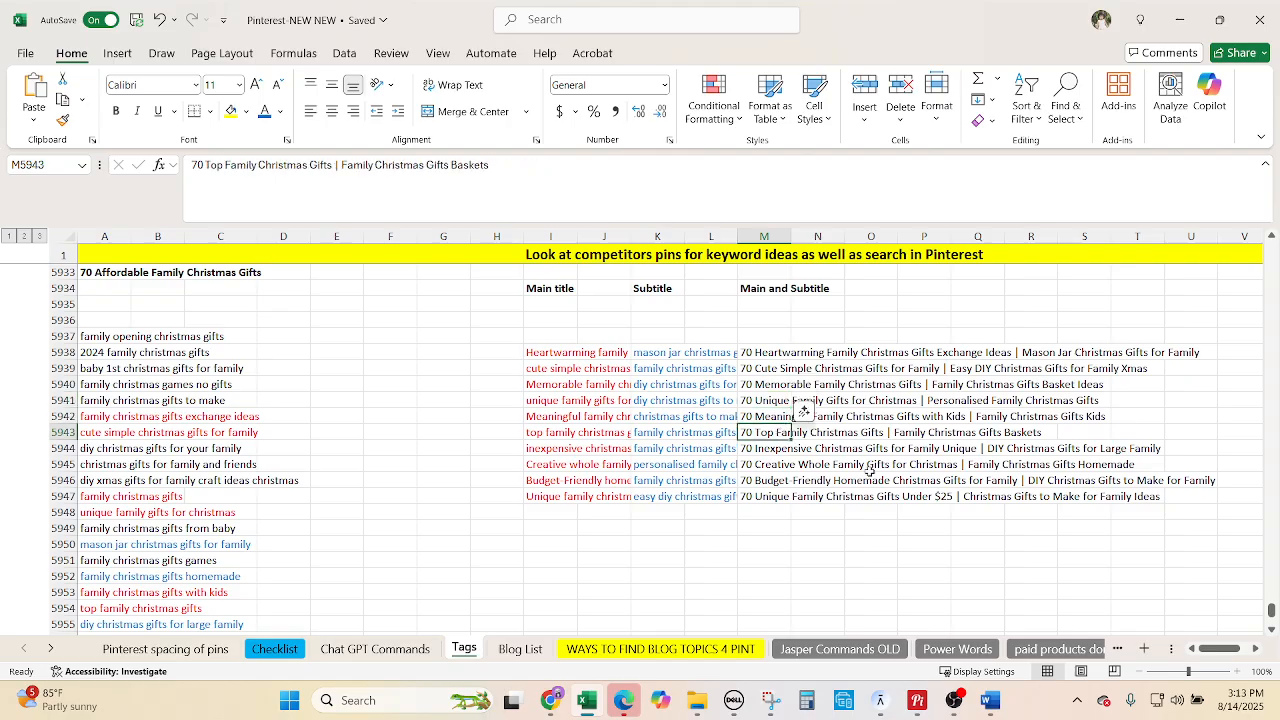
Select and copy the combined titles in M5938:M5947.
left_click(757, 356)
left_click_drag(757, 358, 765, 498)
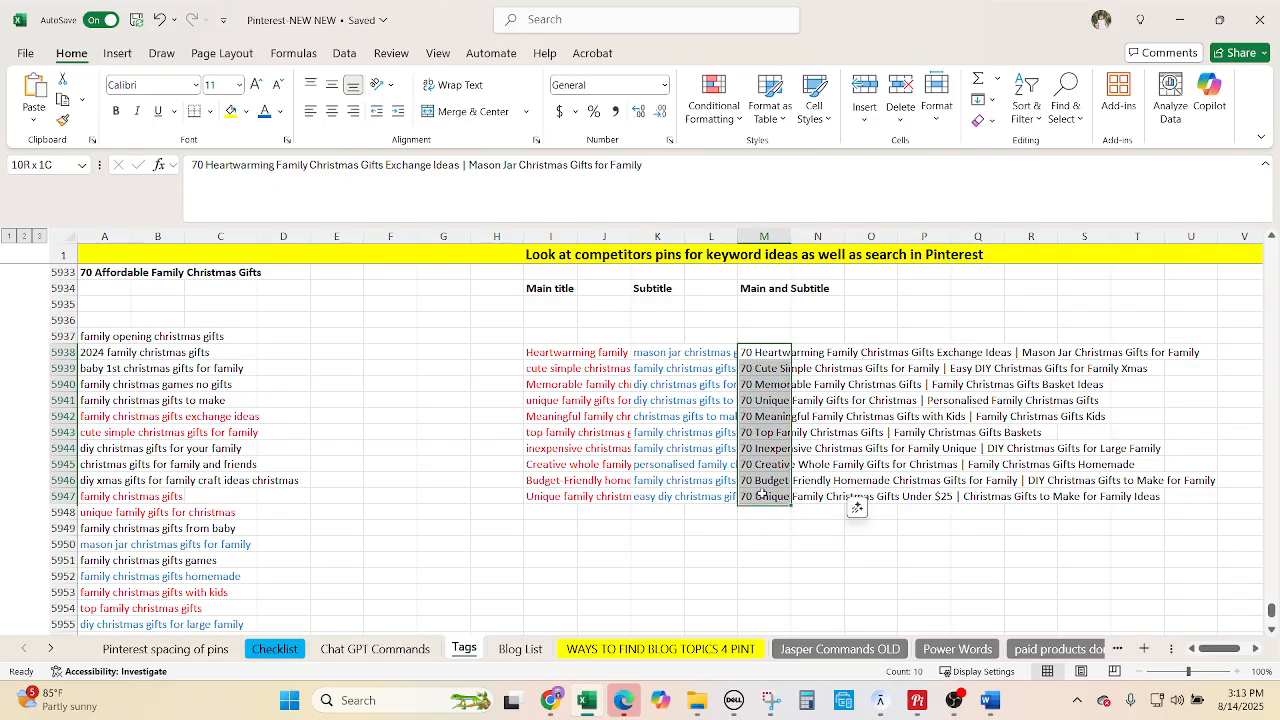
key("ctrl+c")
Paste the ten titles into B30:B39 under Txt Overlay on the Chat GPT Commands sheet.
left_click(375, 648)
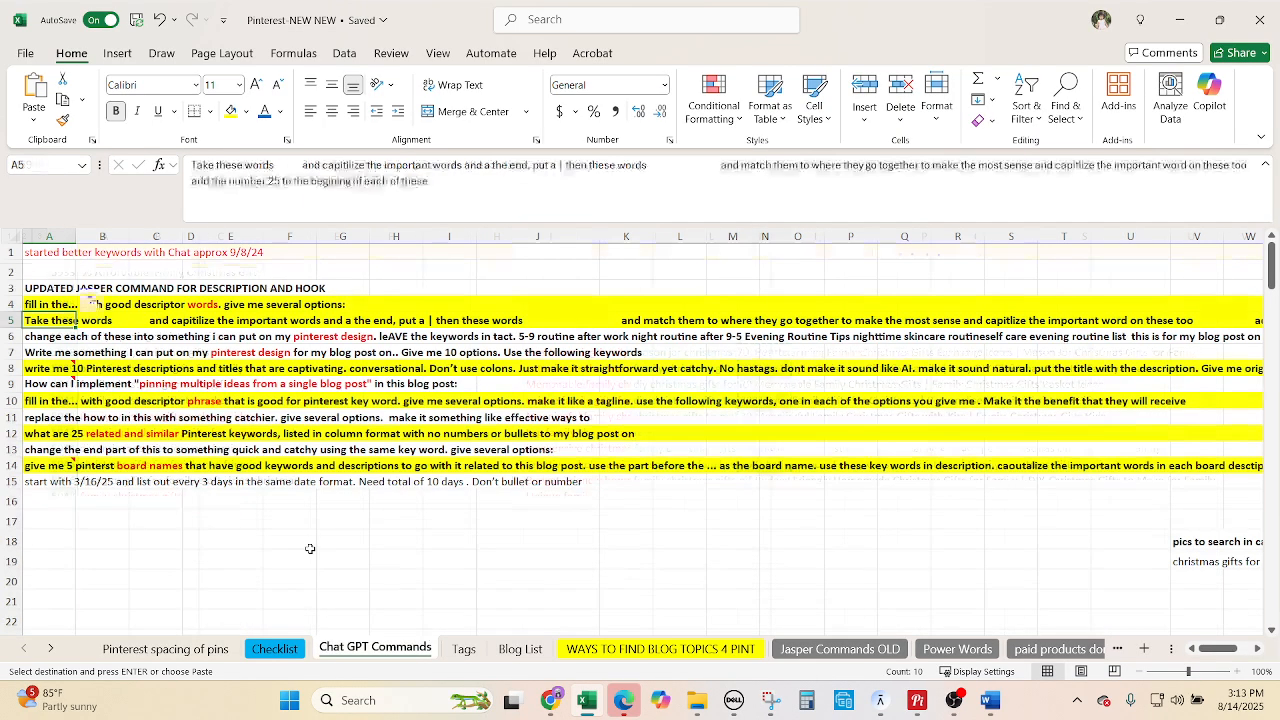
scroll(309, 549, "down", 6)
left_click(95, 485)
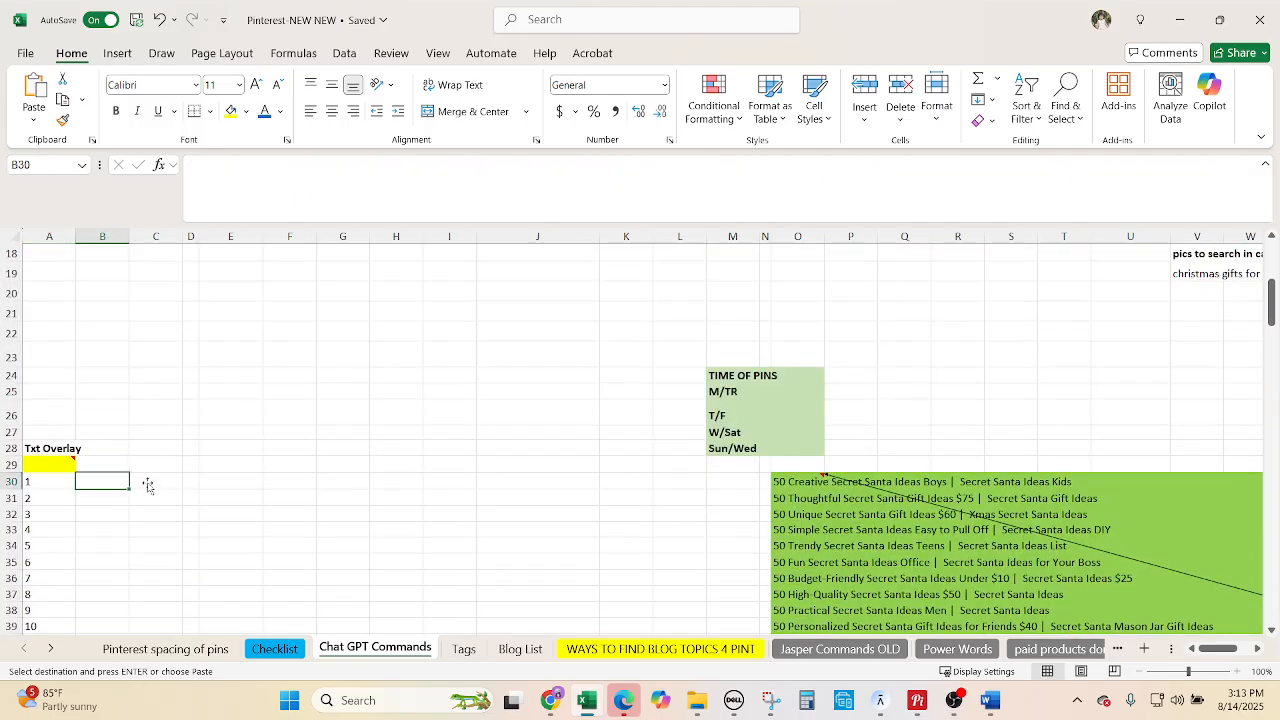
key("ctrl+v")
scroll(340, 478, "down", 2)
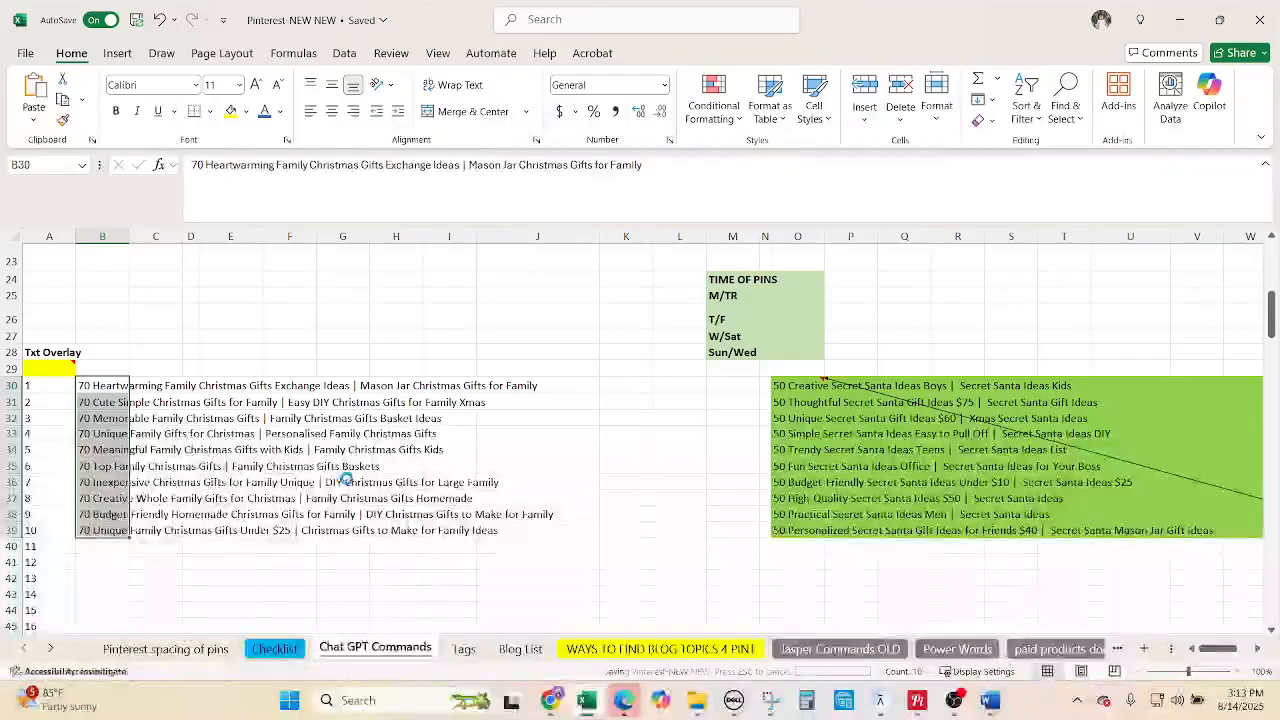
scroll(347, 479, "up", 1)
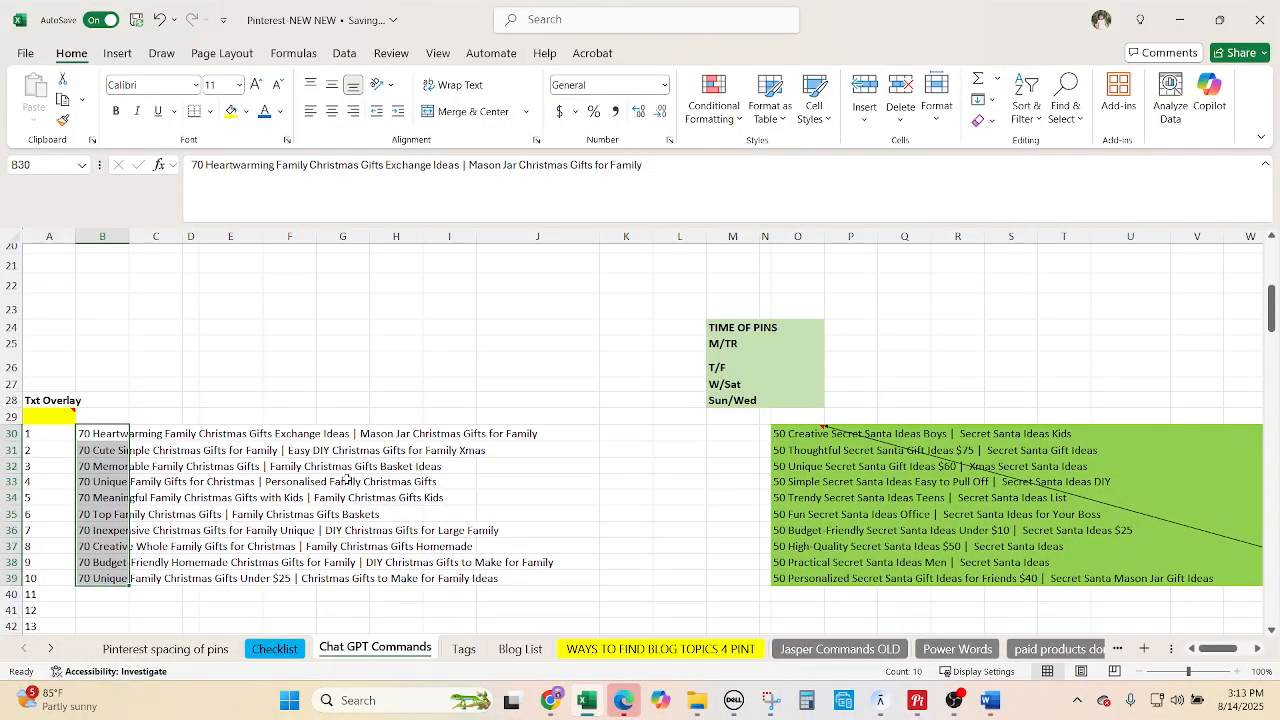
scroll(350, 465, "up", 5)
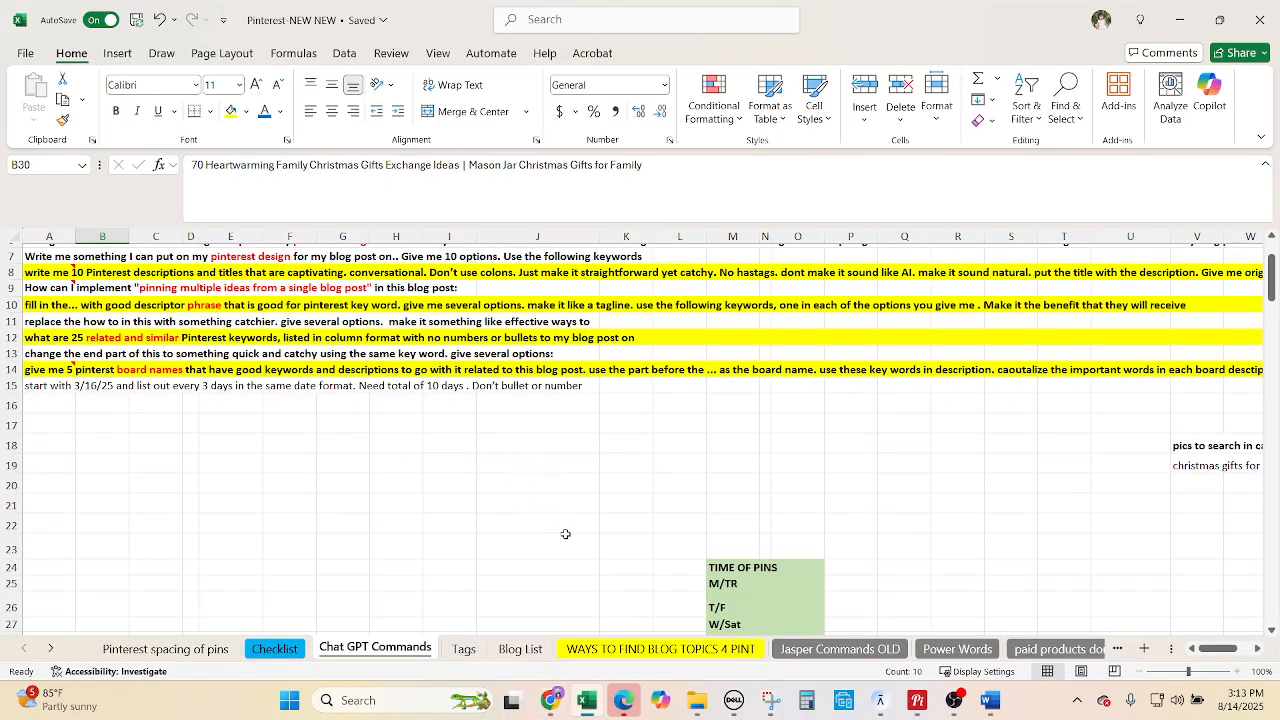
scroll(563, 540, "down", 5)
key("alt+Tab")
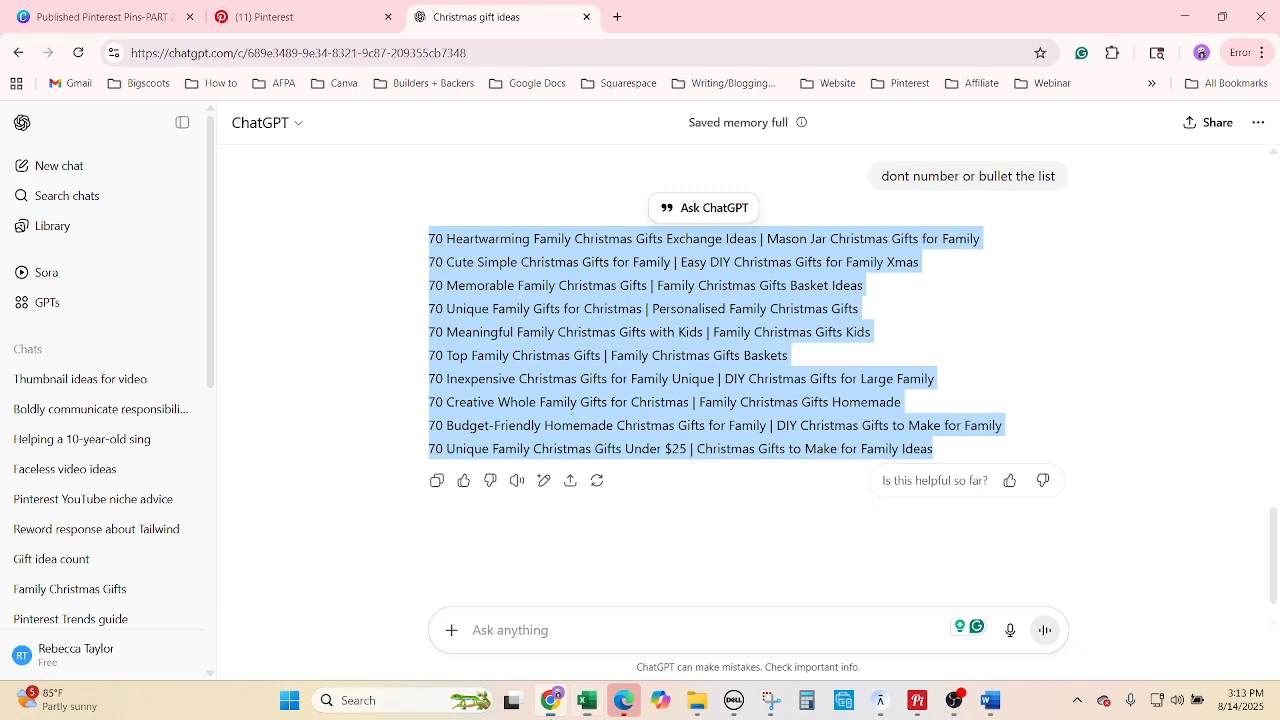
Make a copy of the 30 Affordable Christmas Gifts for Teachers pin in Canva Projects.
left_click(124, 16)
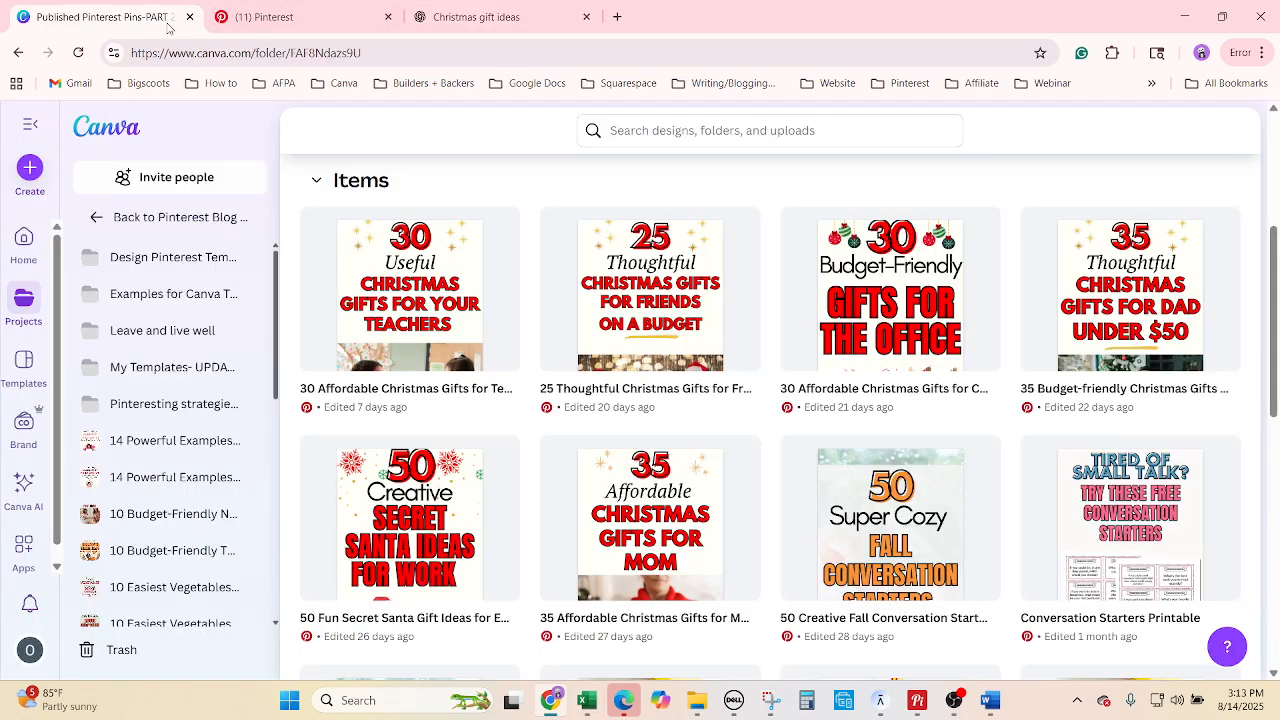
scroll(528, 490, "up", 2)
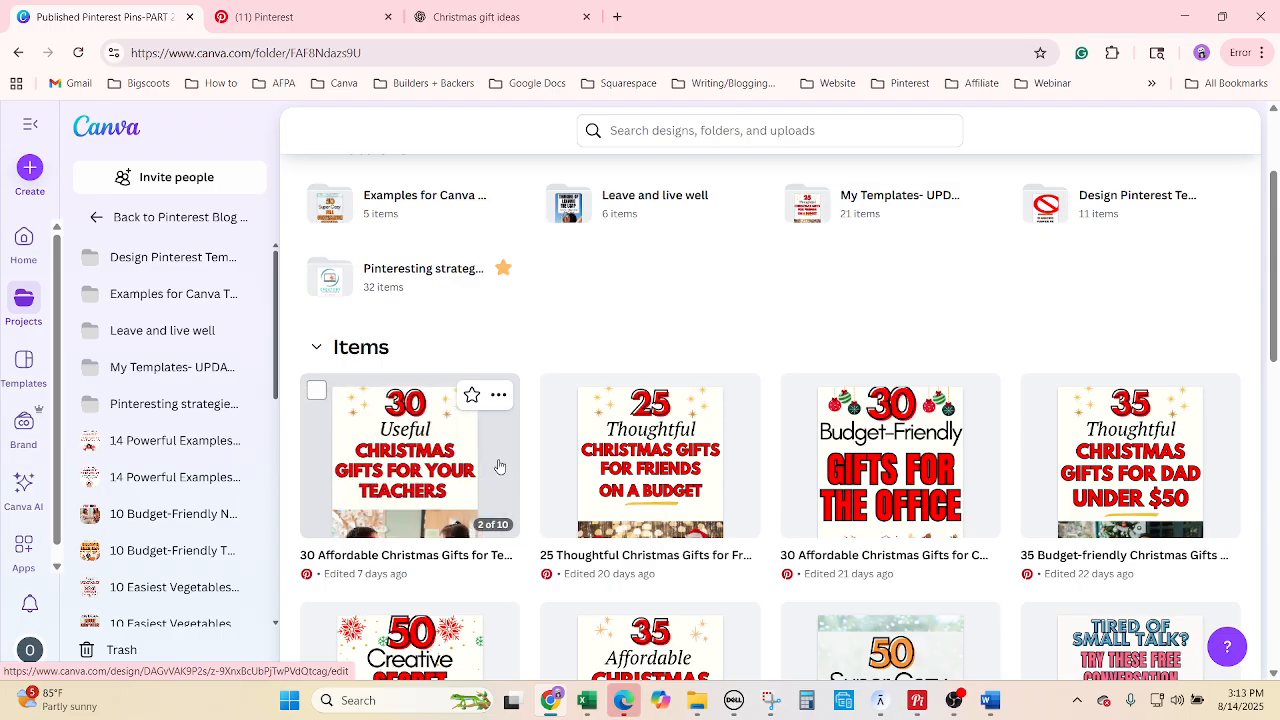
left_click(499, 395)
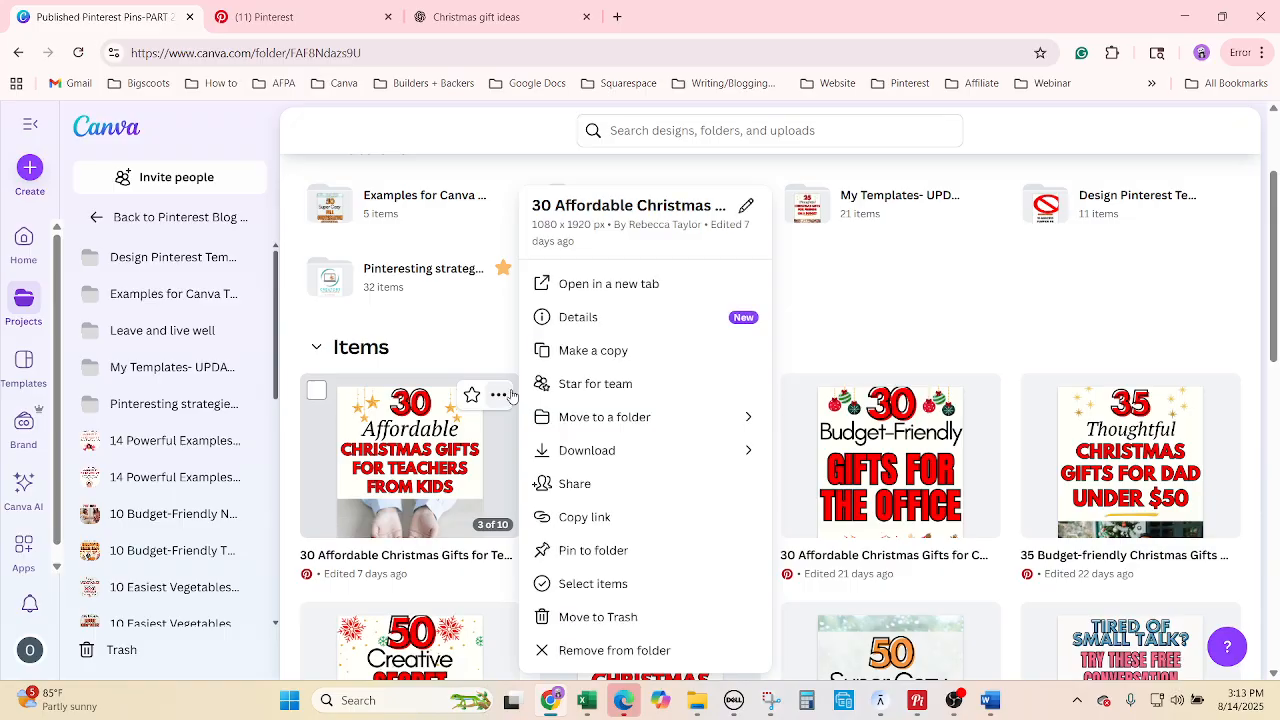
left_click(489, 348)
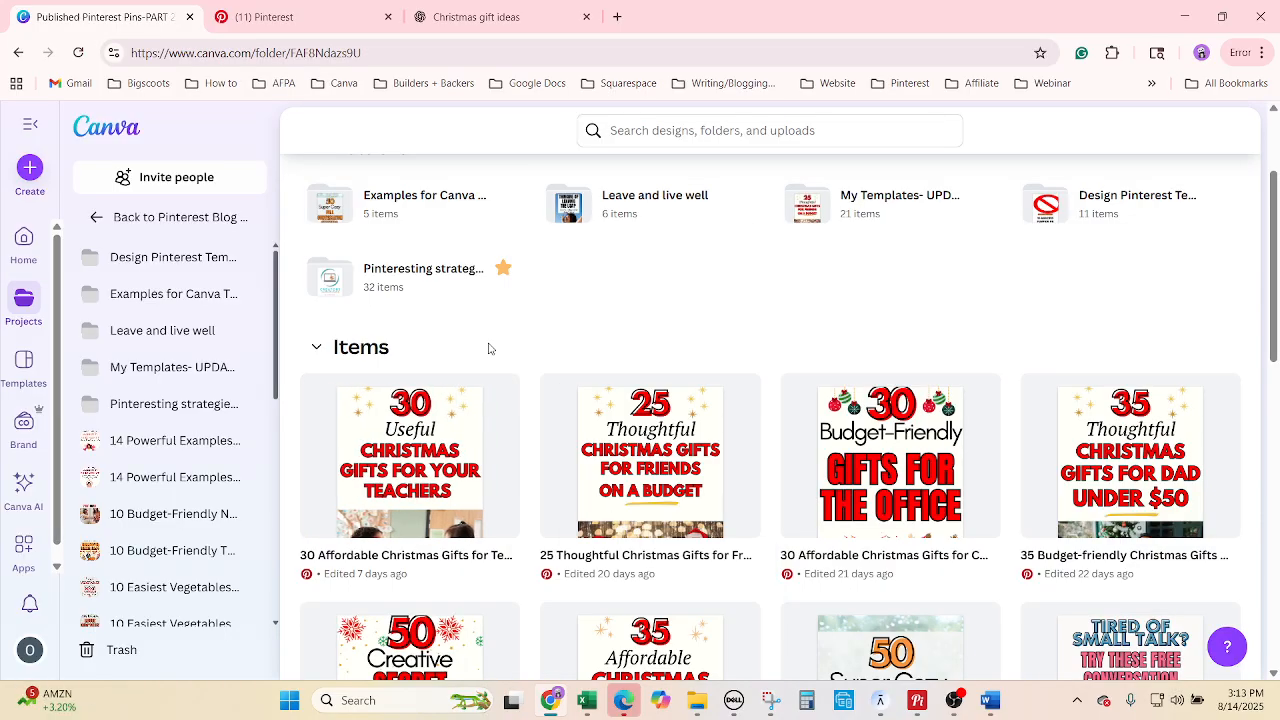
mouse_move(490, 385)
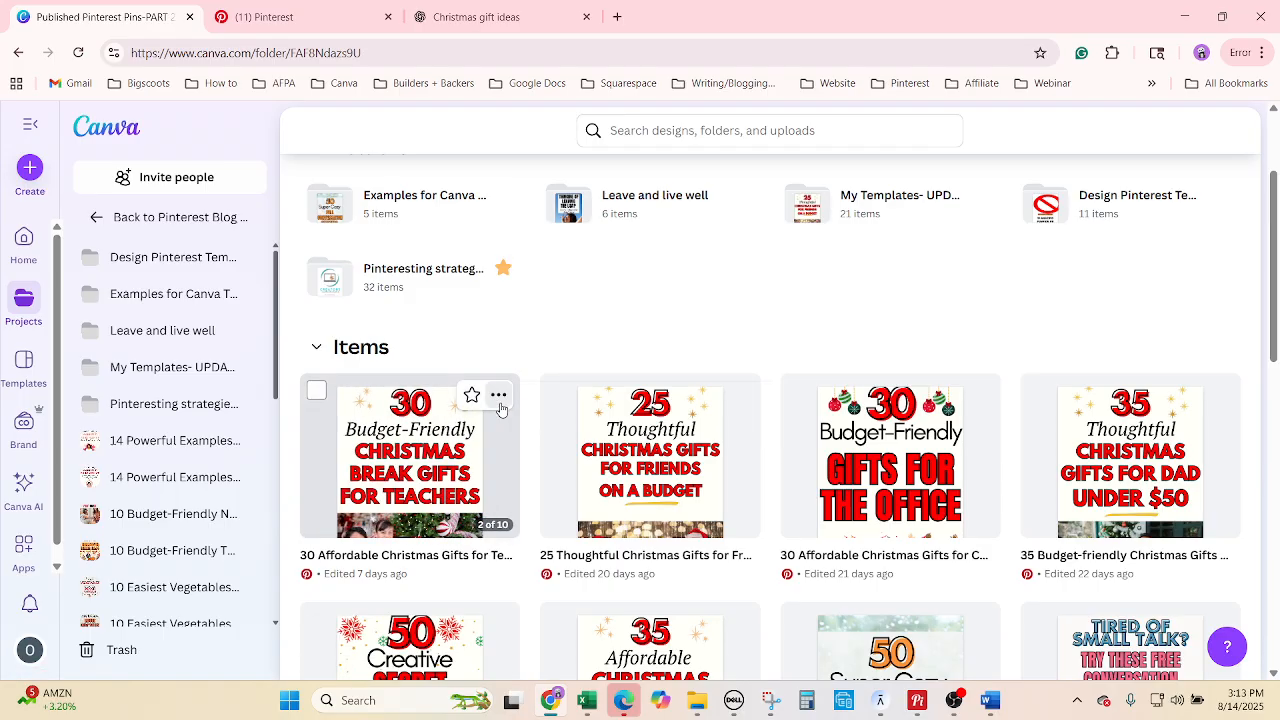
left_click(499, 397)
left_click(592, 351)
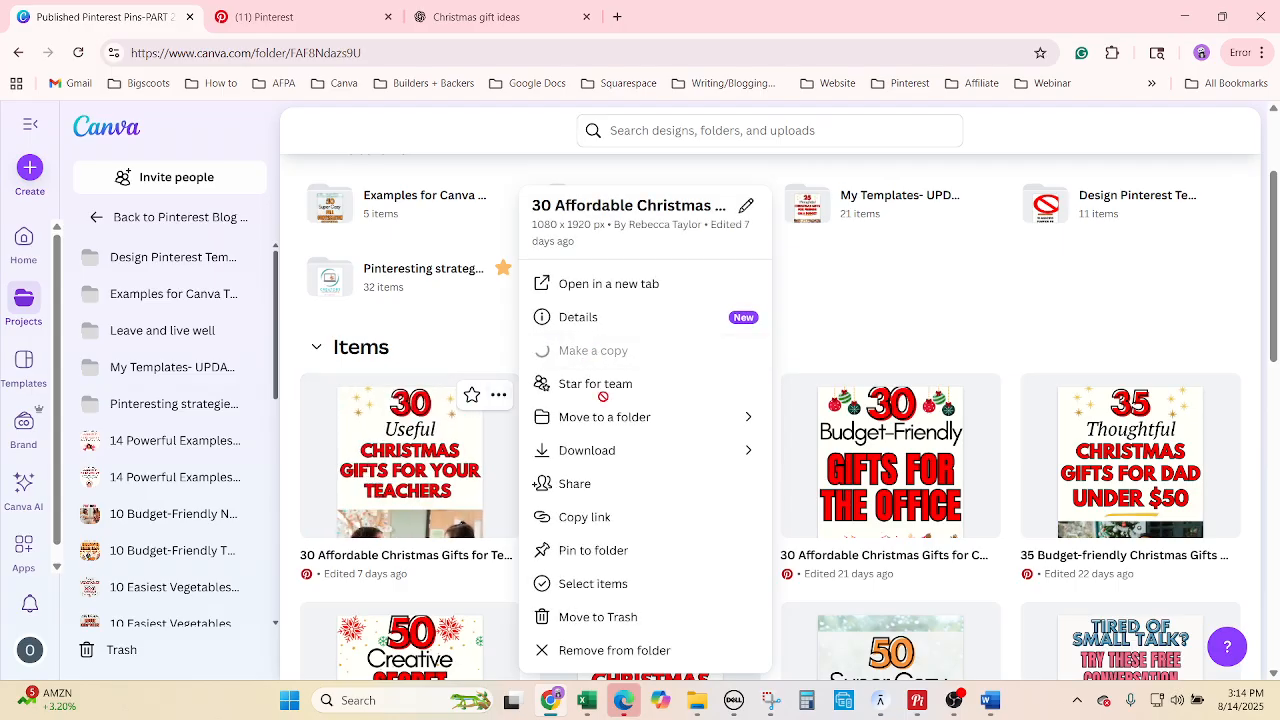
Copy the title '70 Affordable Family Christmas Gifts' from Excel's Tags sheet.
left_click(590, 702)
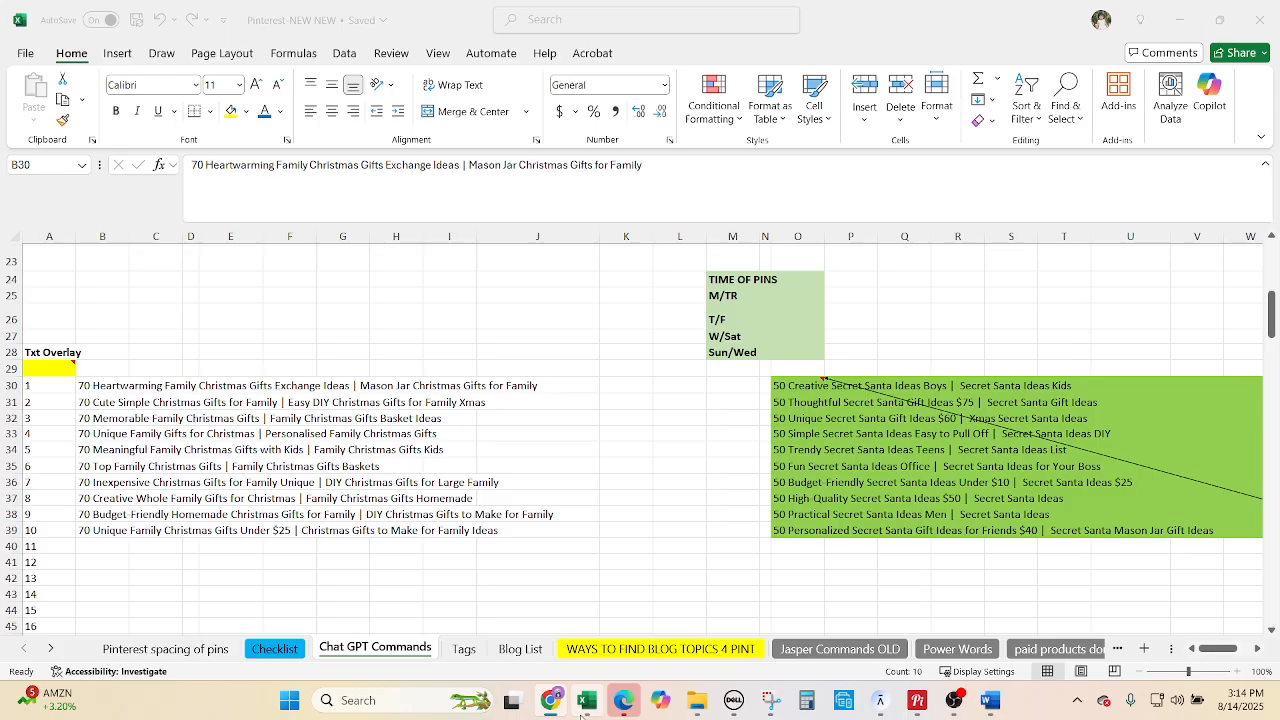
left_click(496, 508)
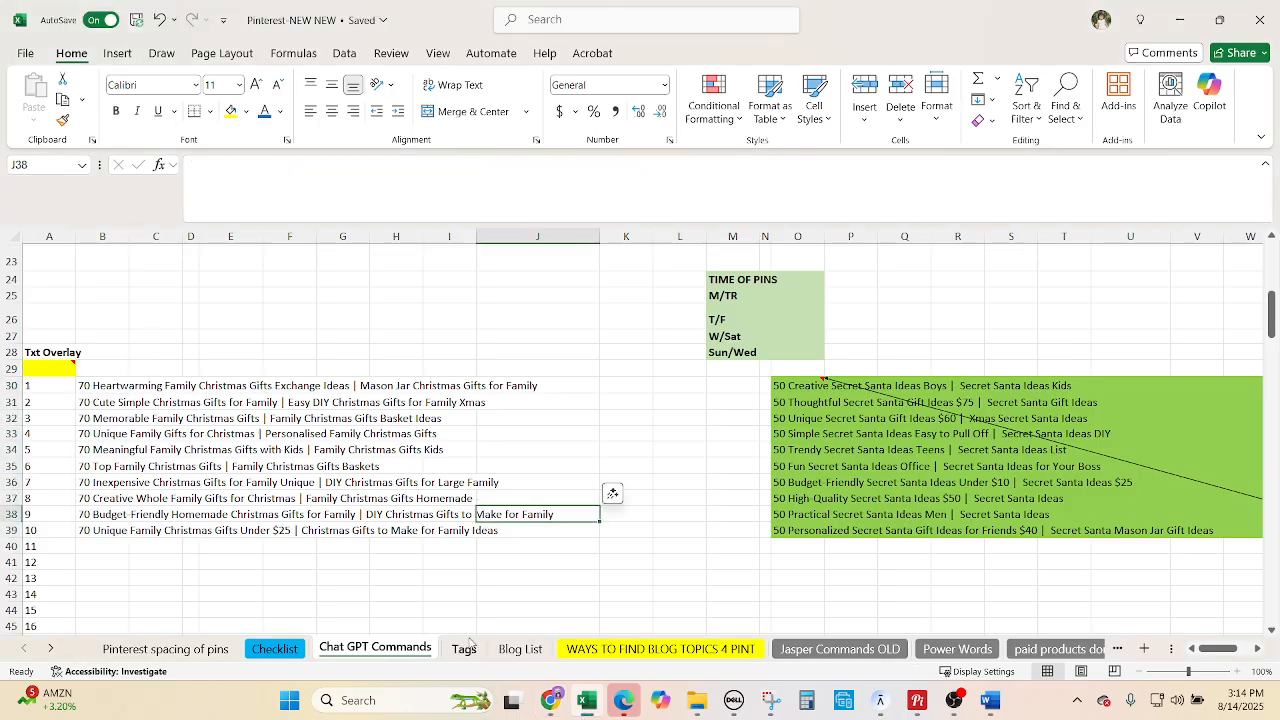
left_click(464, 649)
scroll(127, 292, "up", 1)
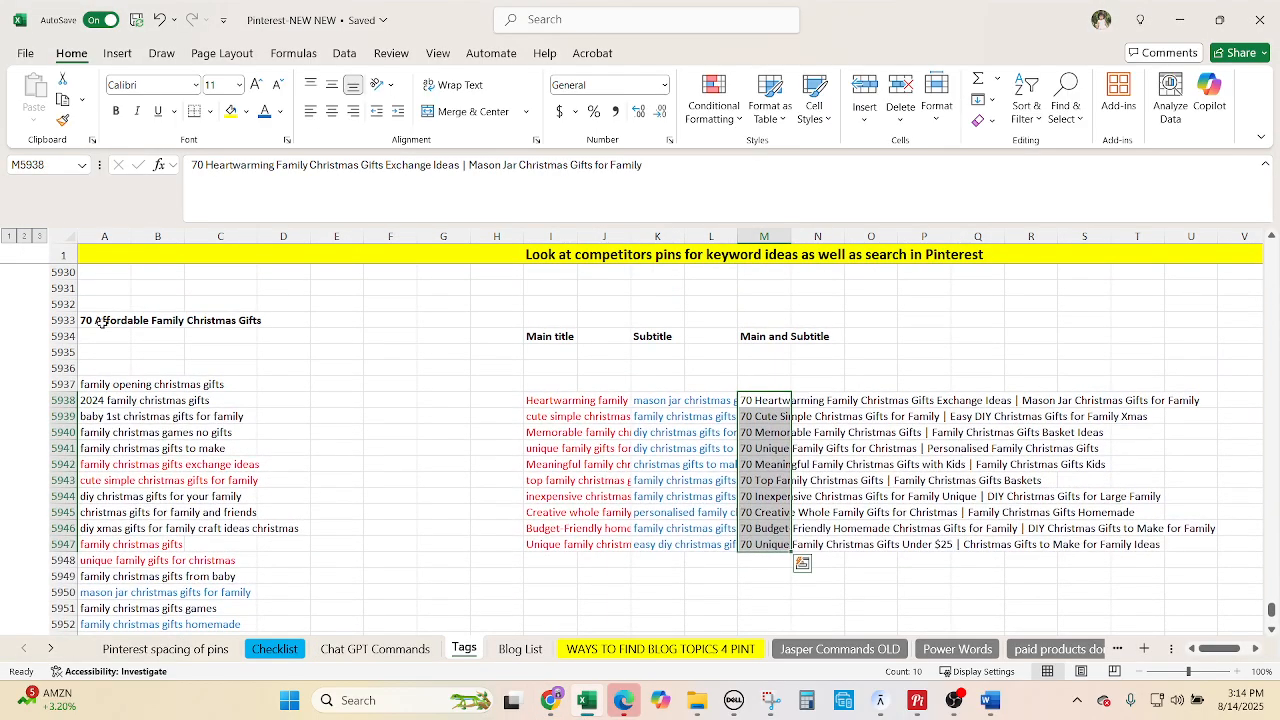
left_click(102, 322)
key("ctrl+c")
Rename the Canva copy '70 Affordable Family Christmas Gifts' and open it for editing.
left_click(551, 700)
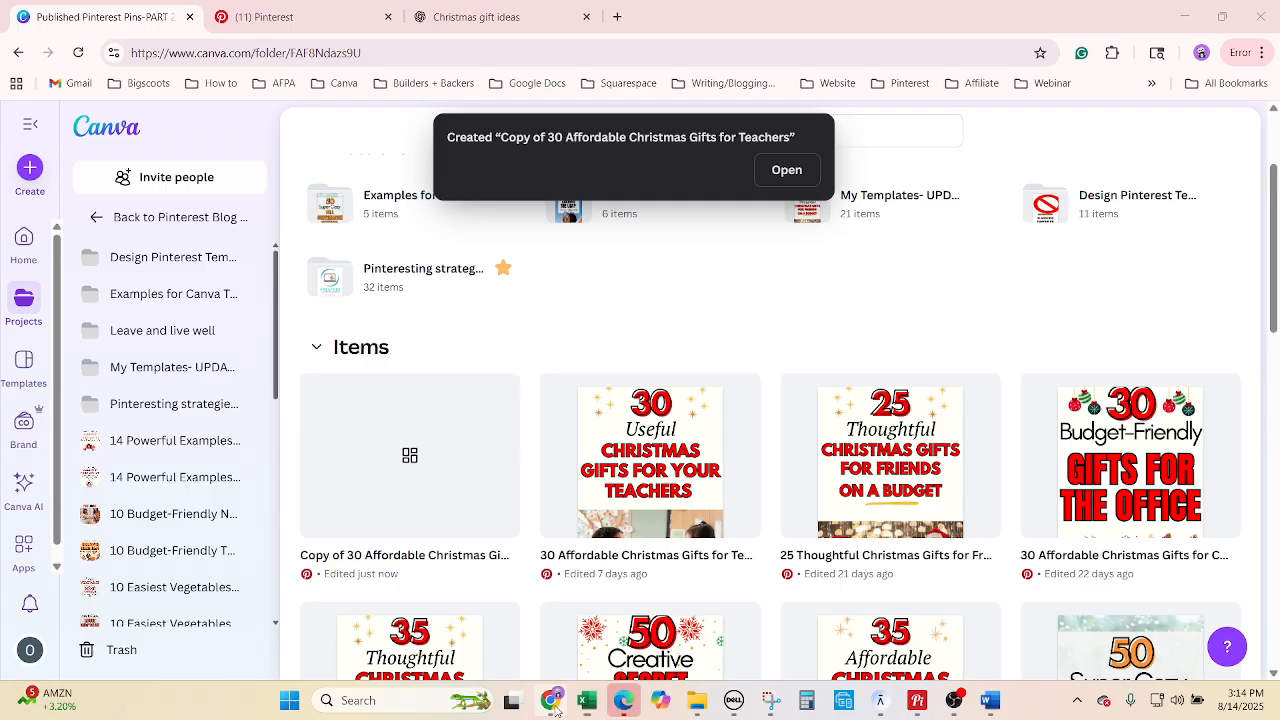
left_click(350, 553)
key("ctrl+v")
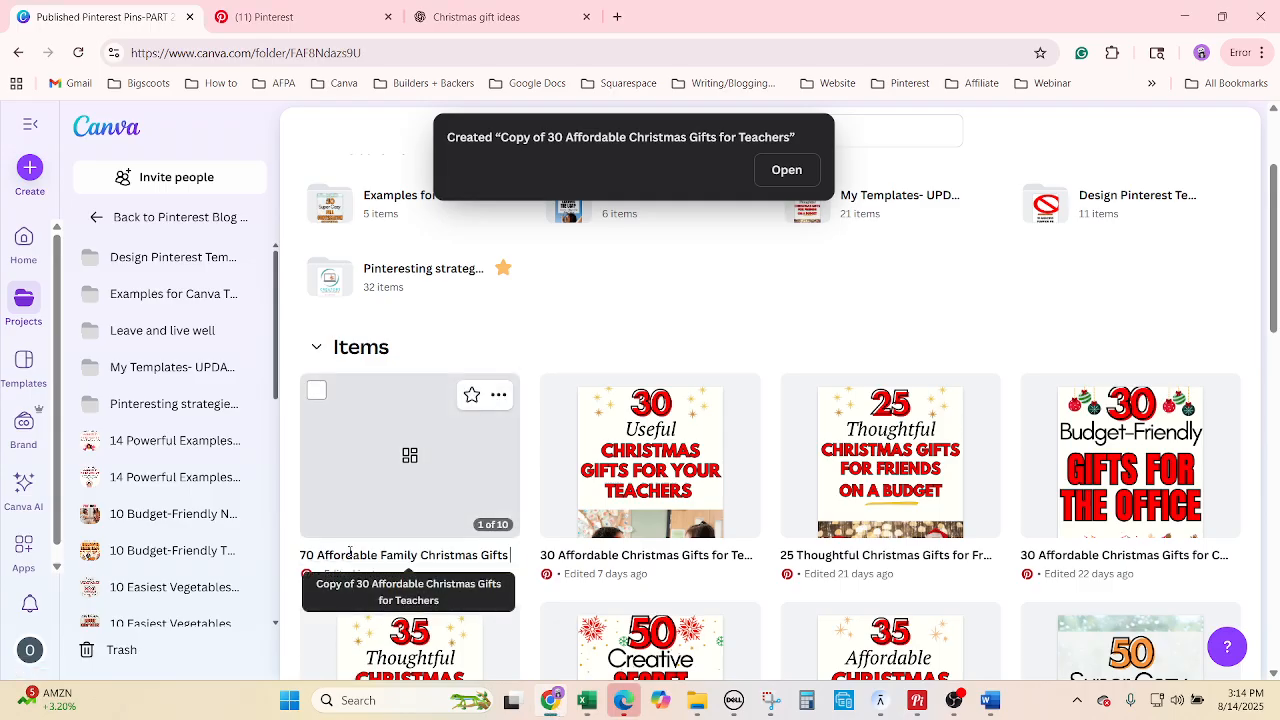
key("Return")
left_click(380, 520)
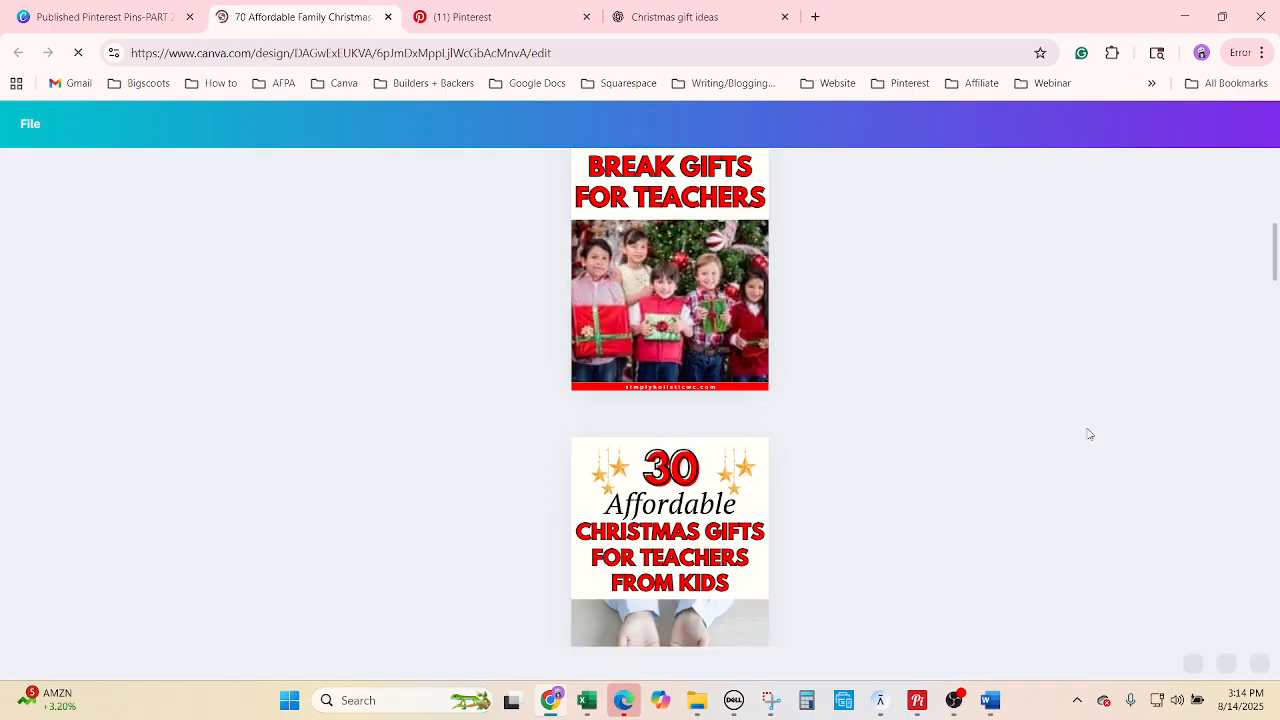
Use find and replace to change all 10 occurrences of 30 to 70 across the pages.
scroll(952, 402, "up", 4)
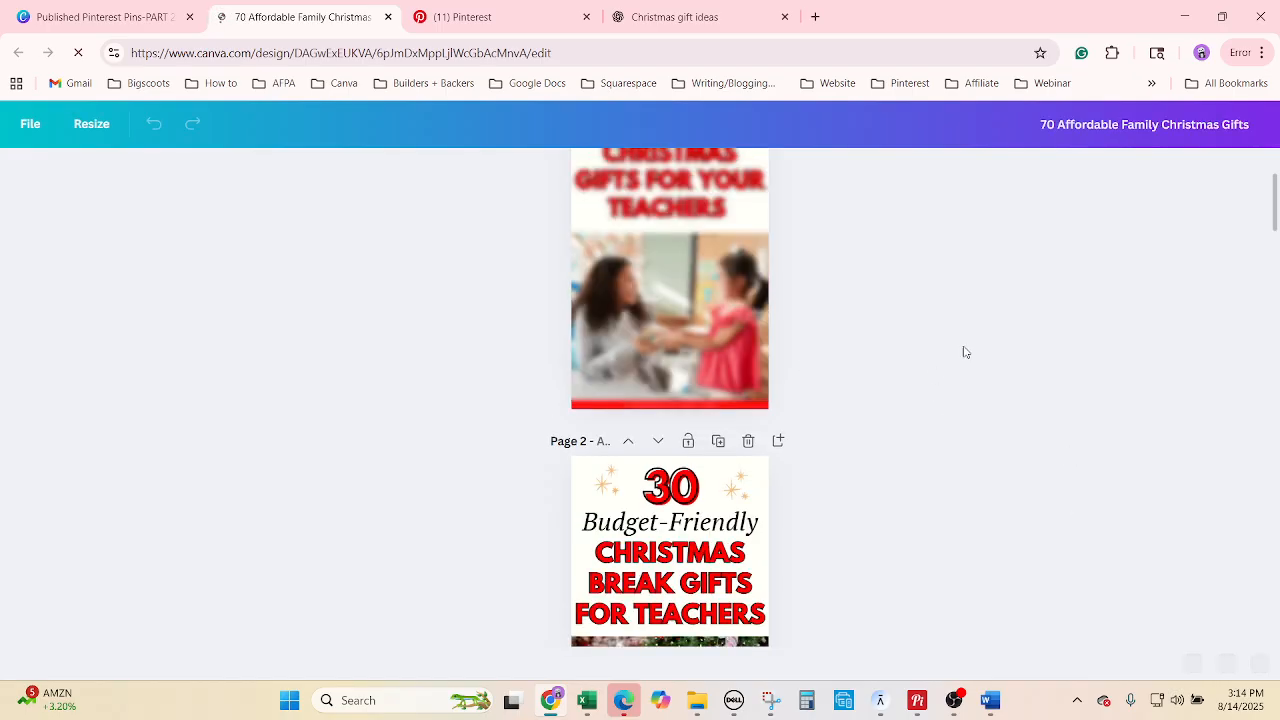
scroll(965, 352, "up", 2)
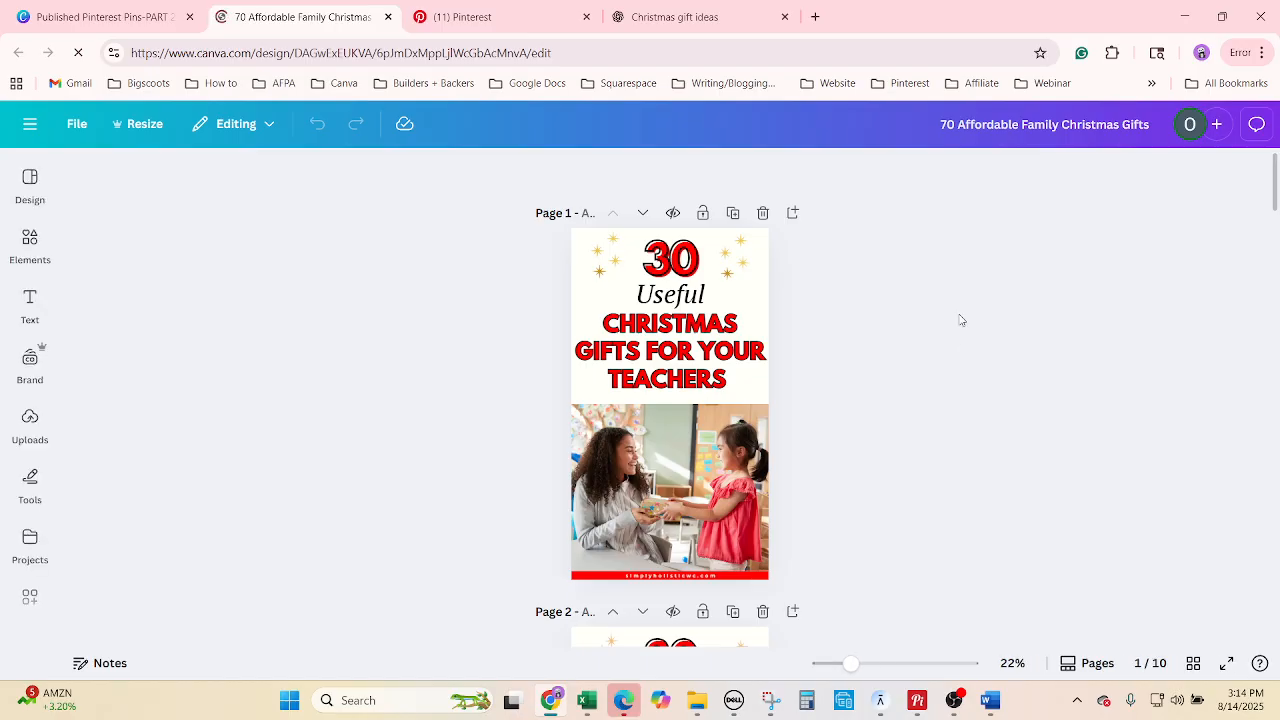
key("ctrl+f")
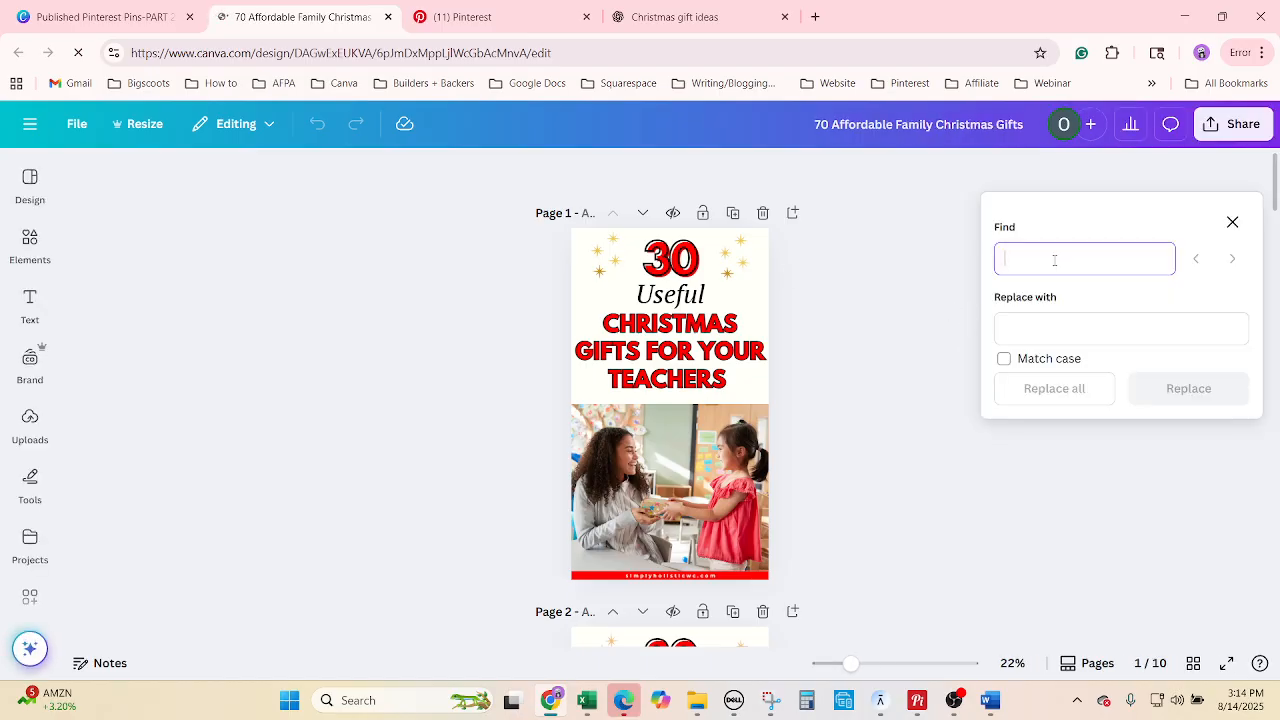
type("30")
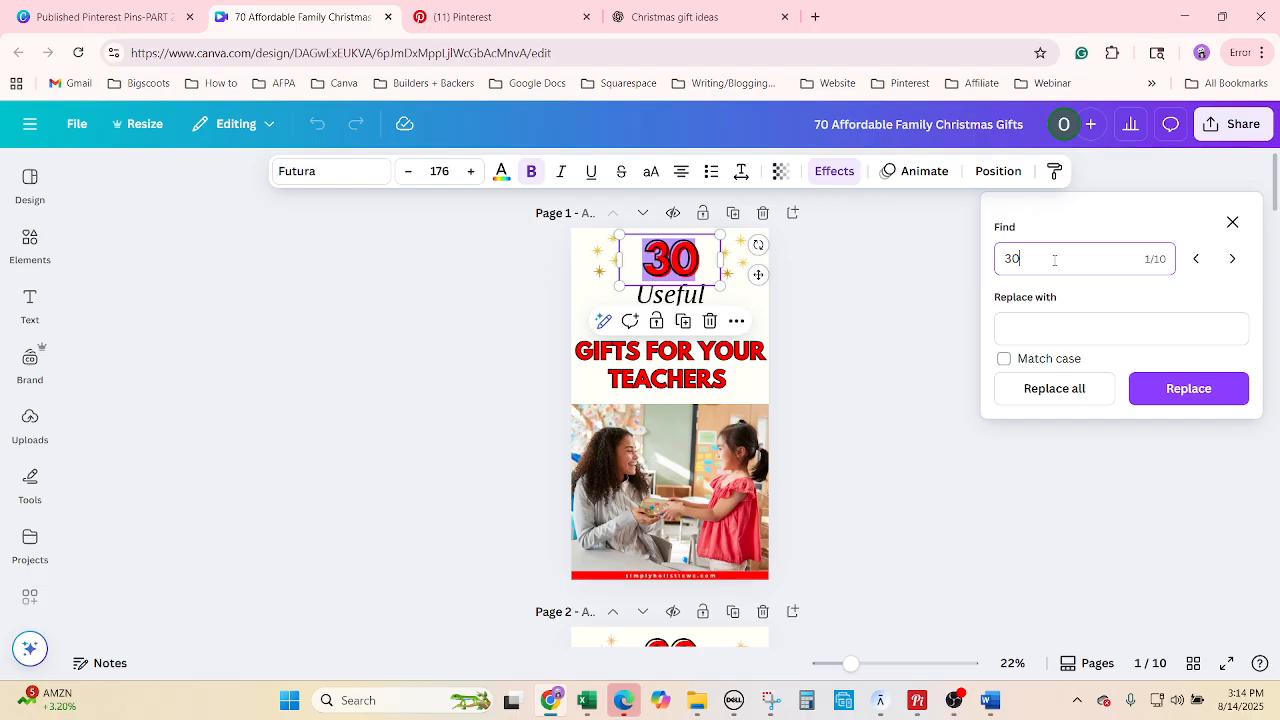
left_click(1069, 319)
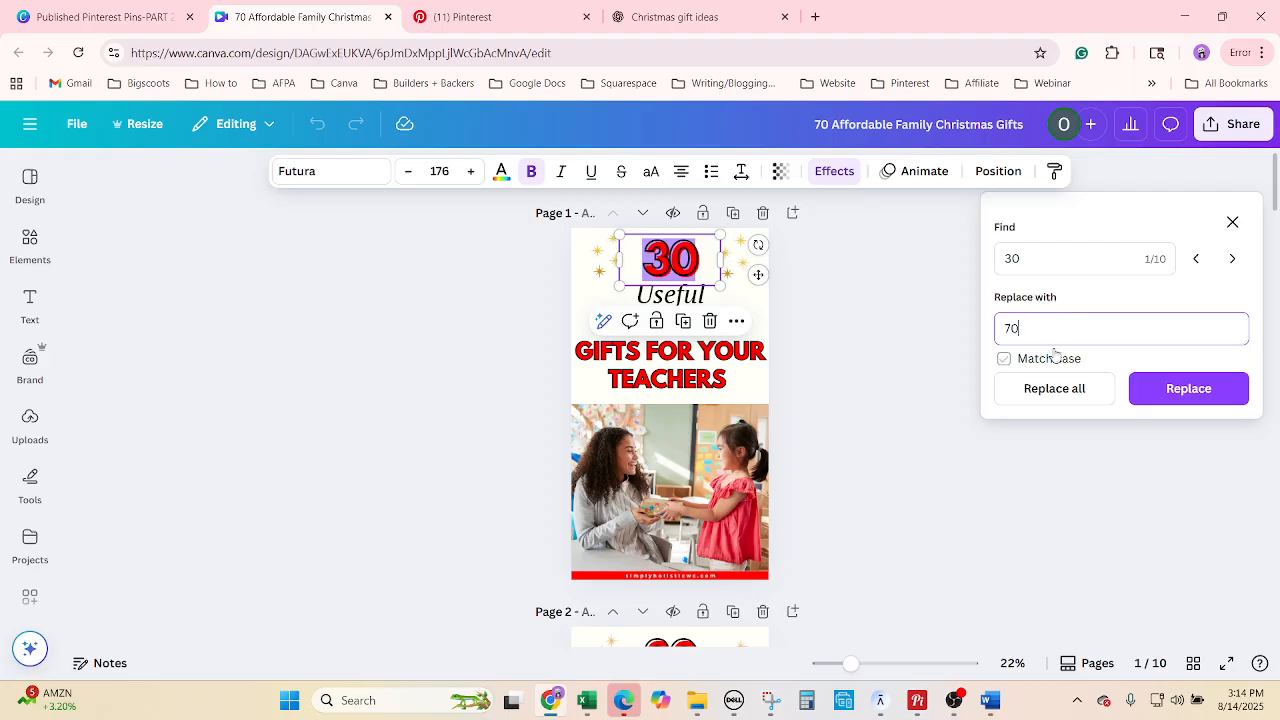
left_click(1055, 389)
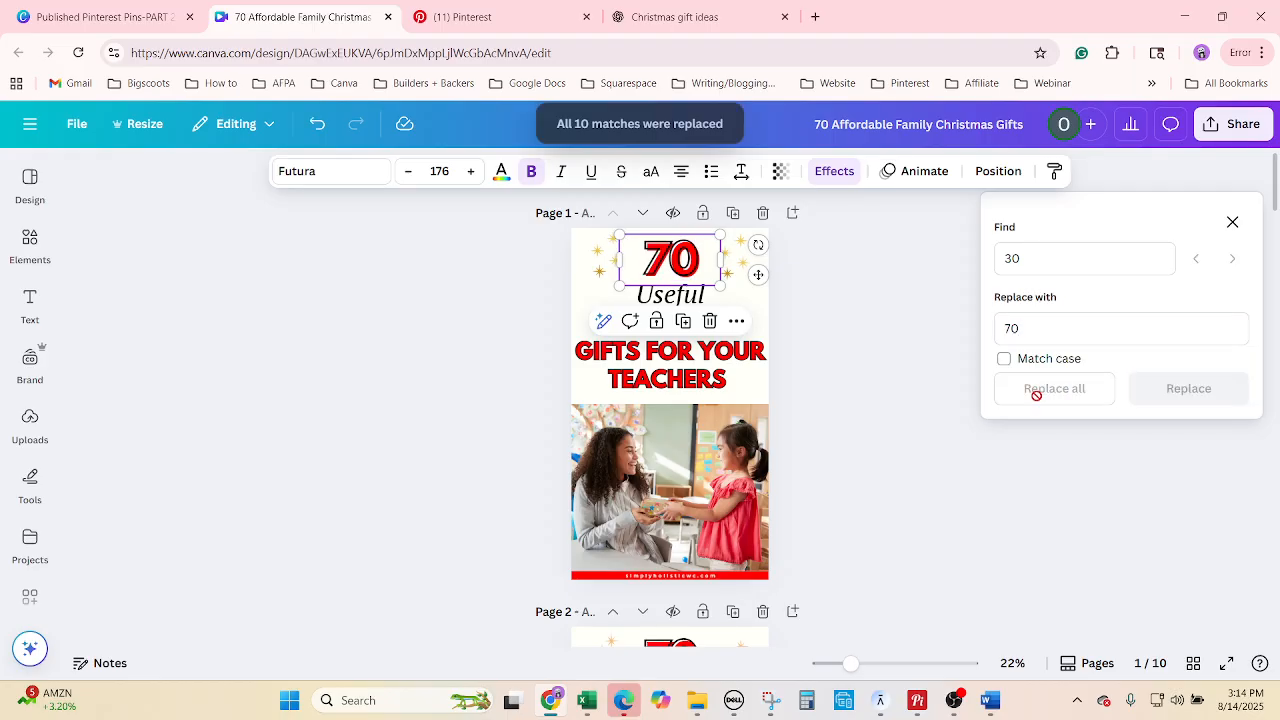
left_click(880, 379)
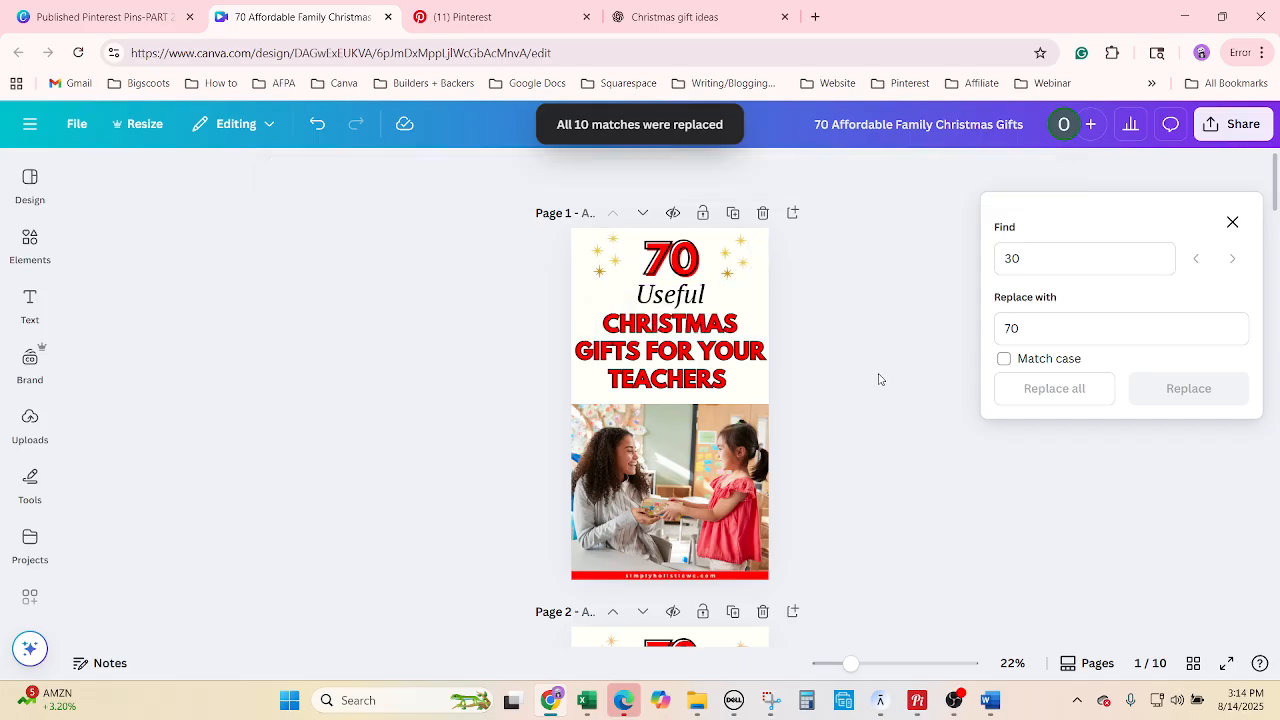
left_click(1232, 222)
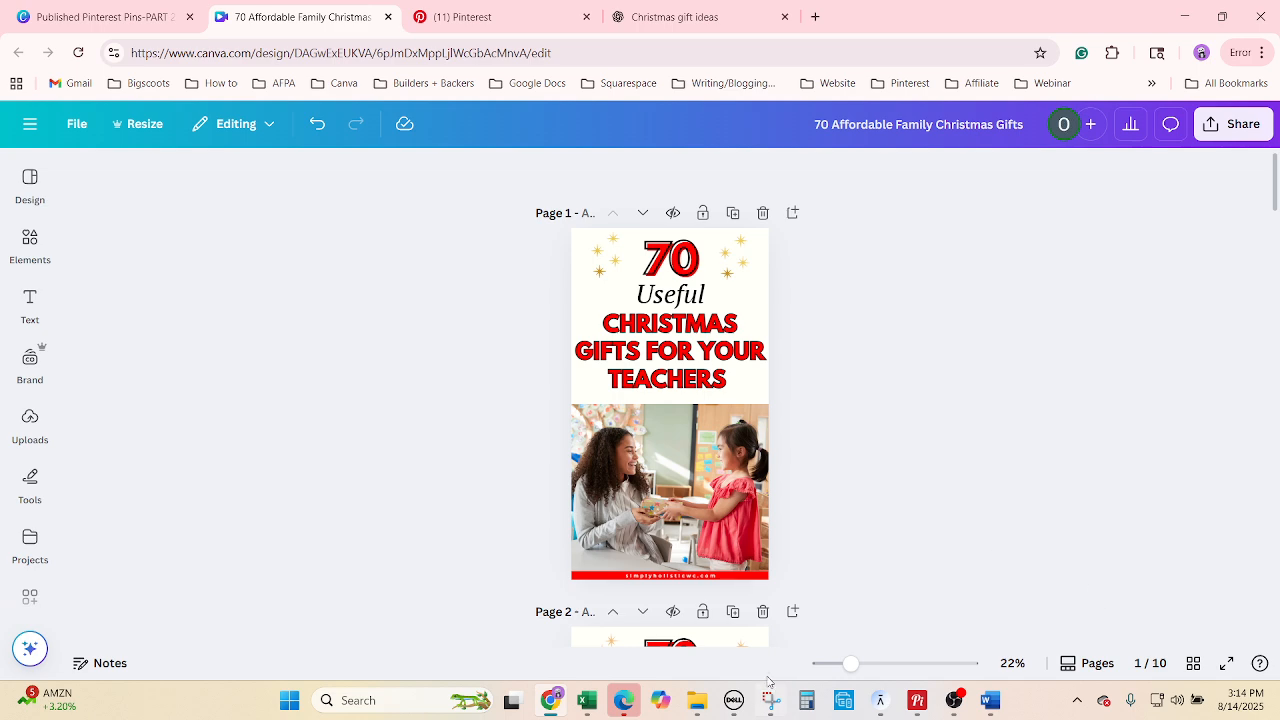
Replace the word Useful in the pin title with Heartwarming, copied from cell B30.
left_click(587, 700)
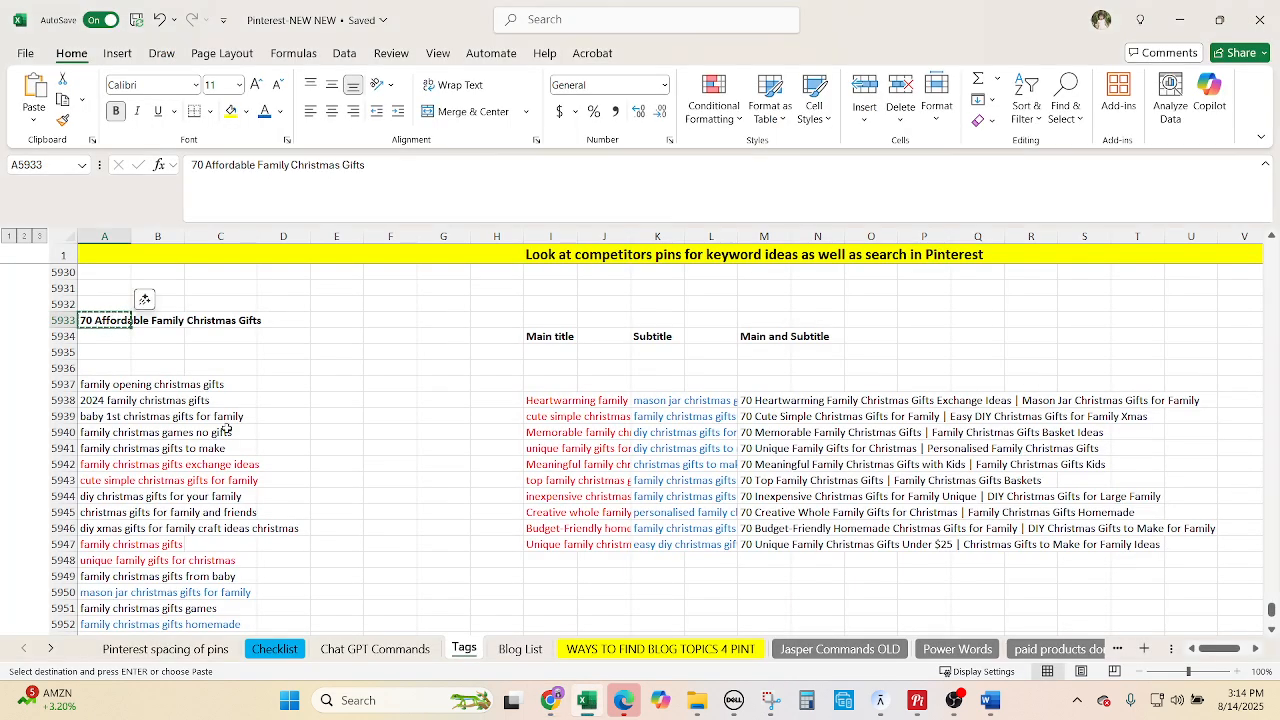
left_click(772, 404)
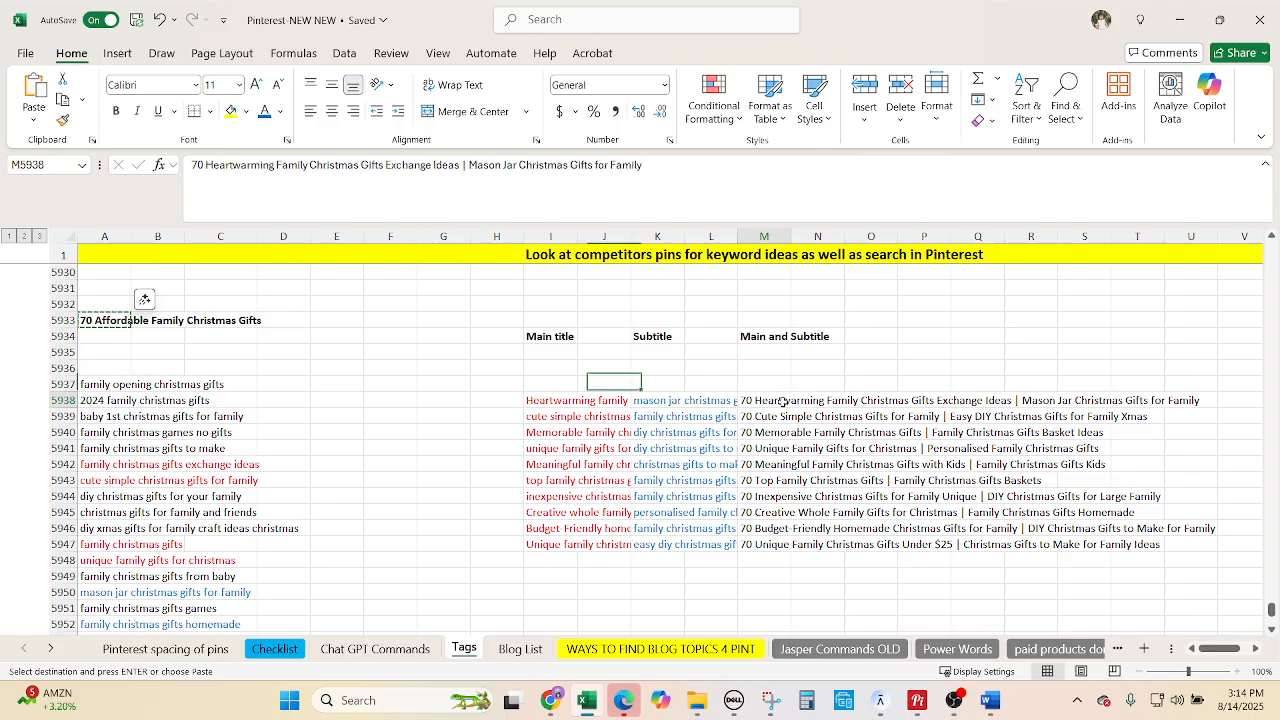
left_click(375, 649)
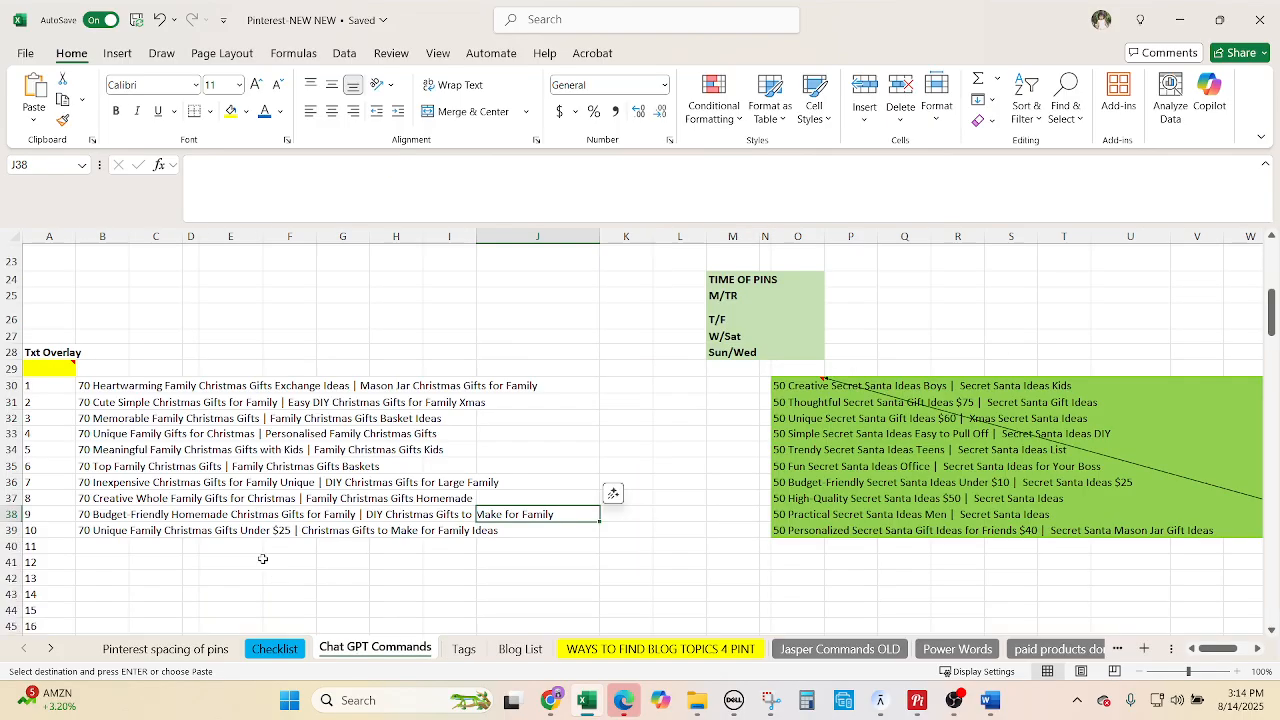
left_click(108, 390)
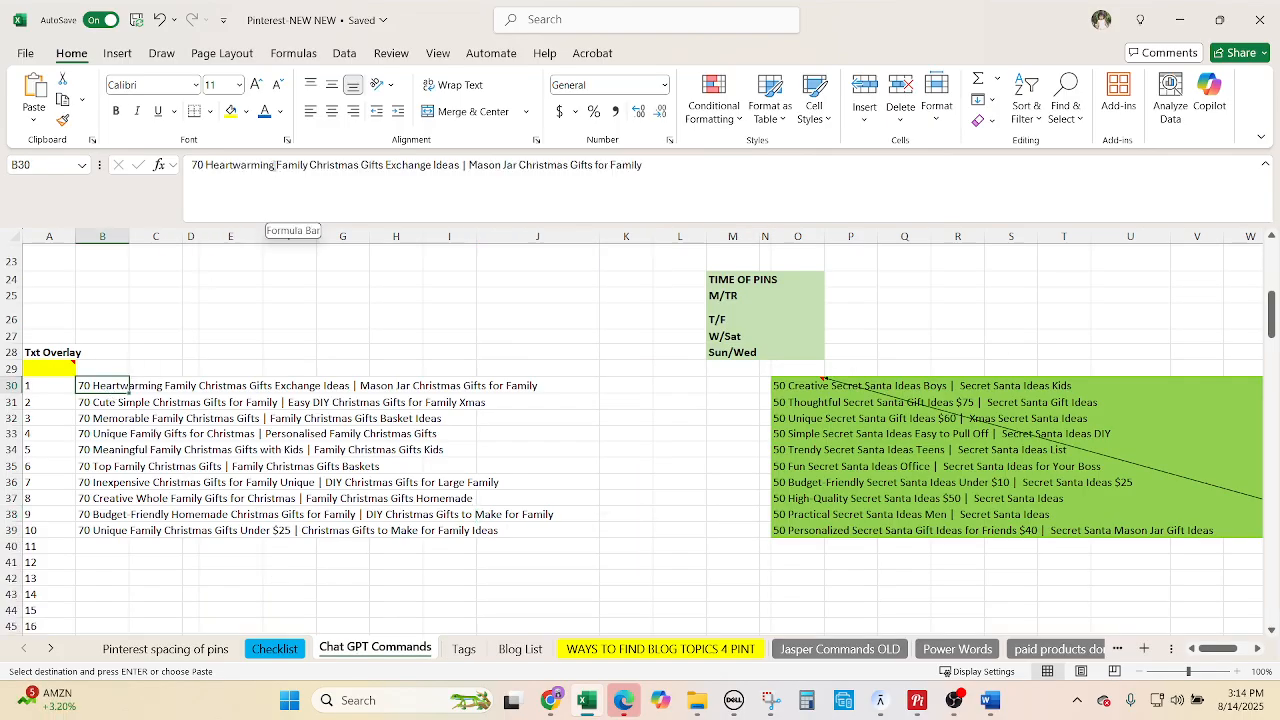
double_click(208, 165)
key("ctrl+c")
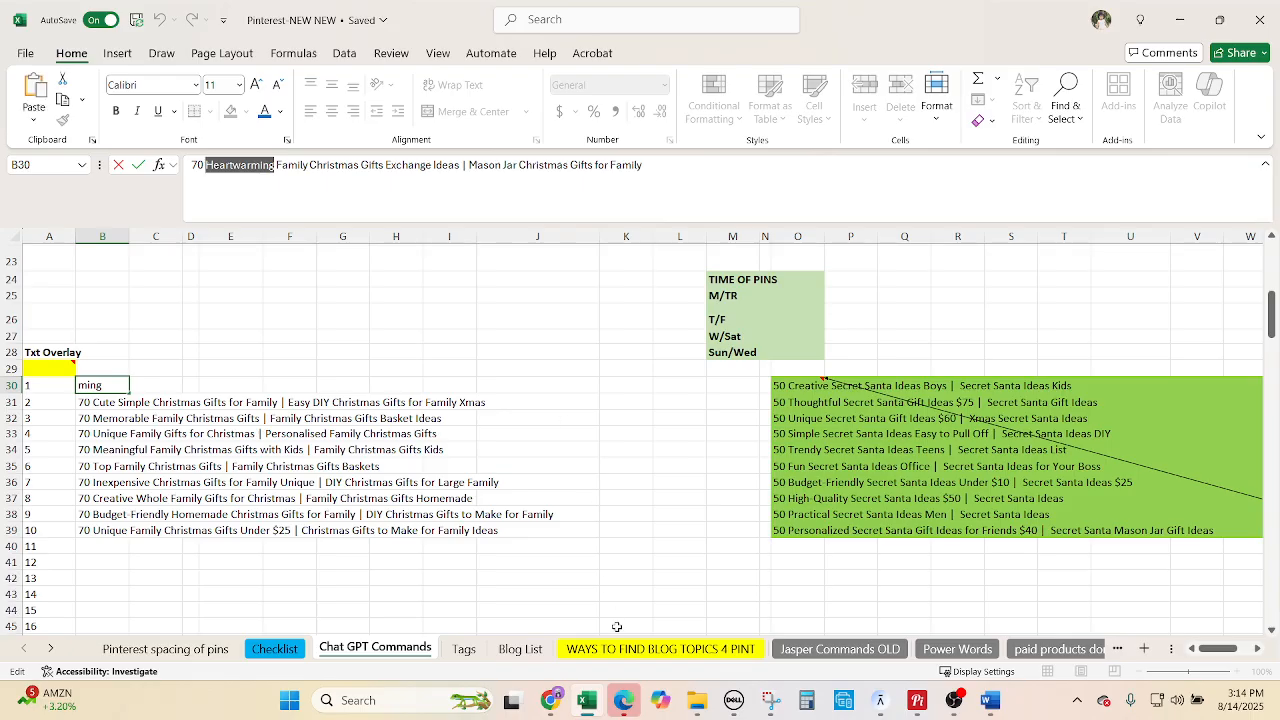
left_click(549, 700)
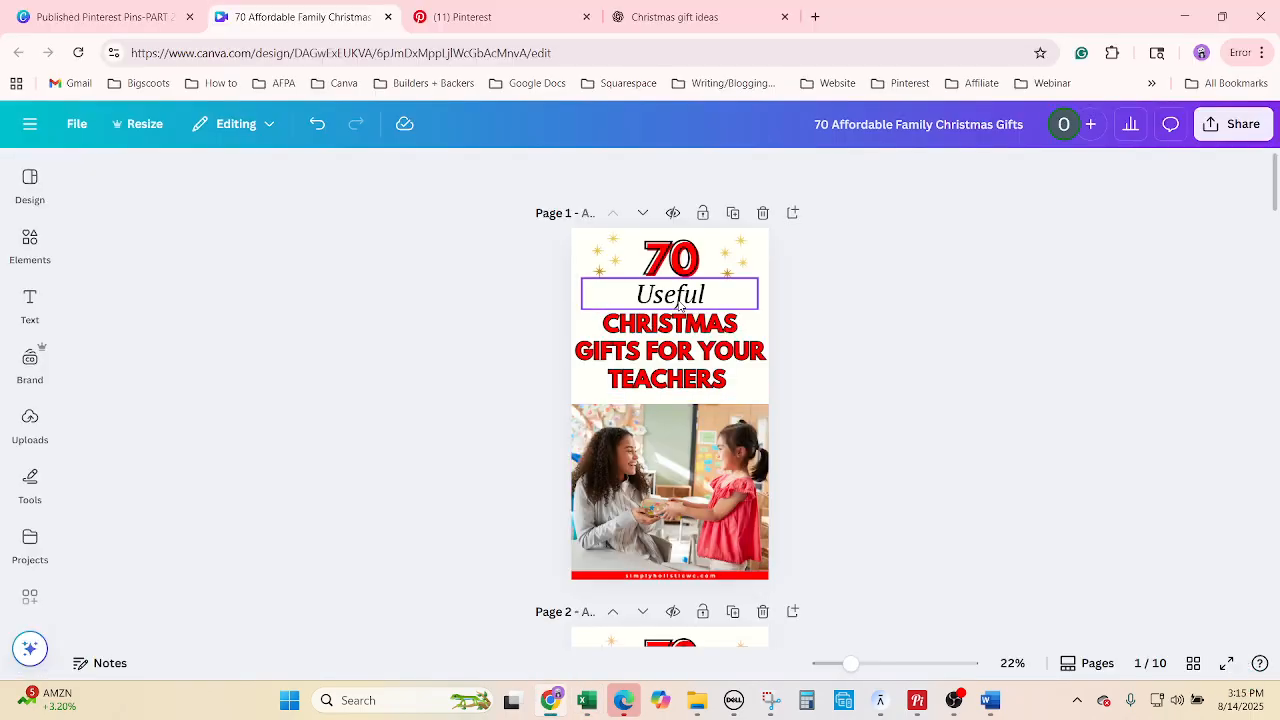
double_click(670, 258)
left_click(939, 361)
left_click(712, 300)
right_click(706, 297)
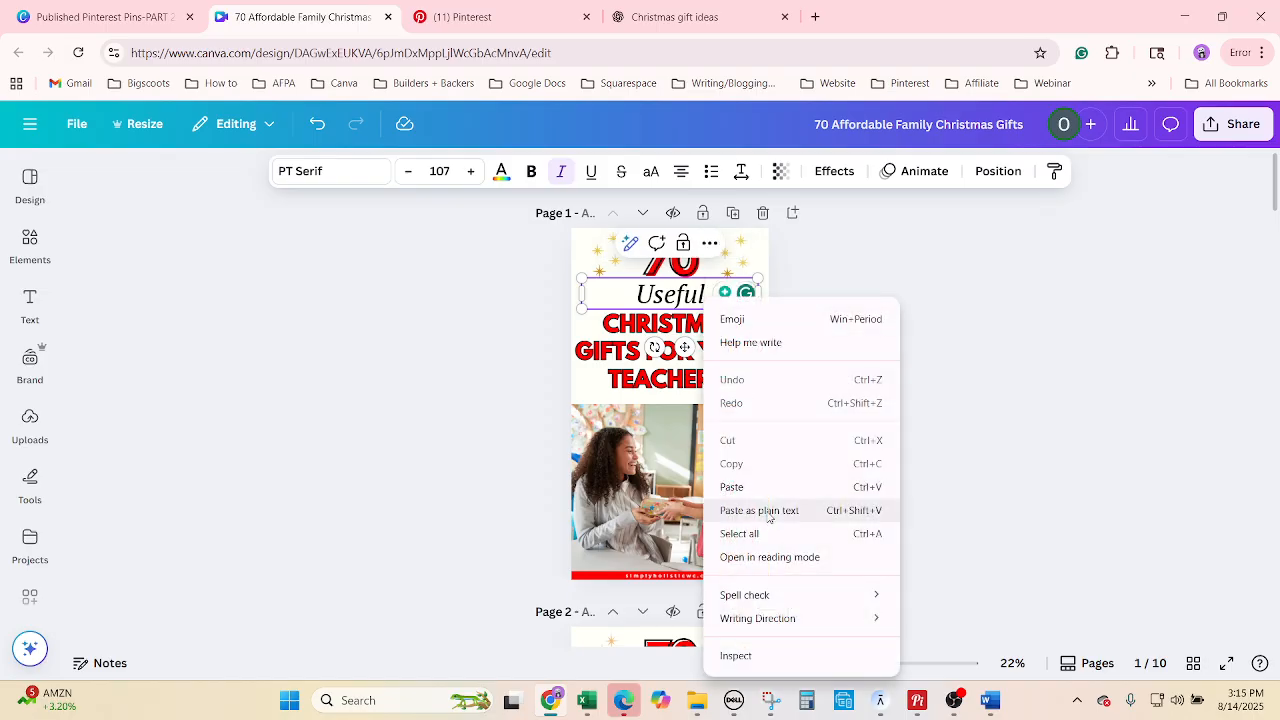
left_click(739, 533)
key("ctrl+v")
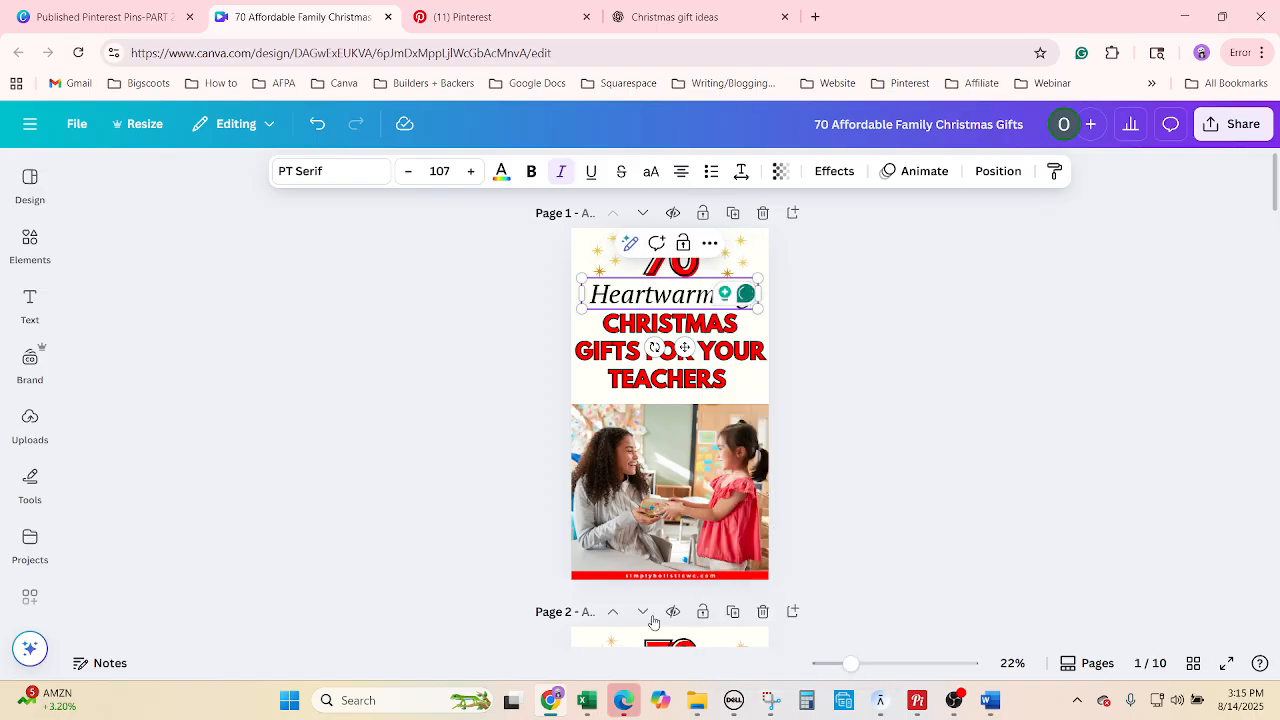
Replace the red headline with 'Family Christmas Gifts Exchange Ideas' copied from the Excel title.
left_click(587, 700)
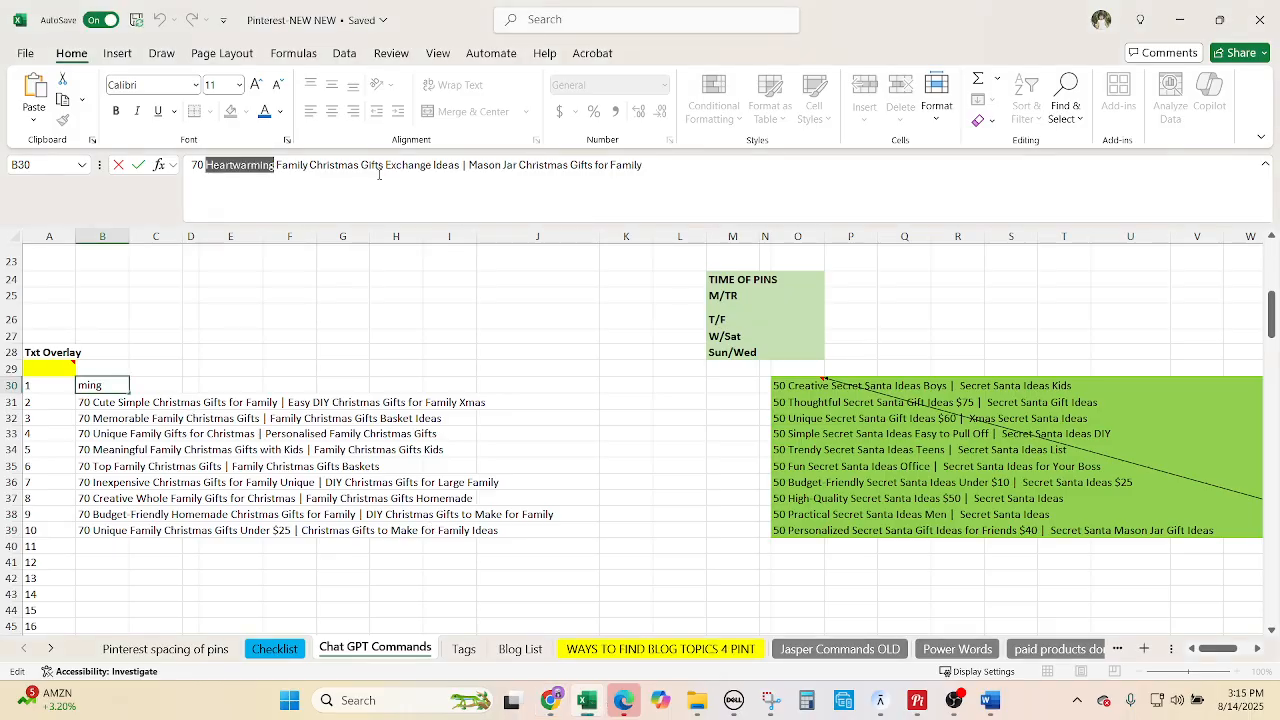
left_click(421, 170)
left_click_drag(459, 166, 276, 166)
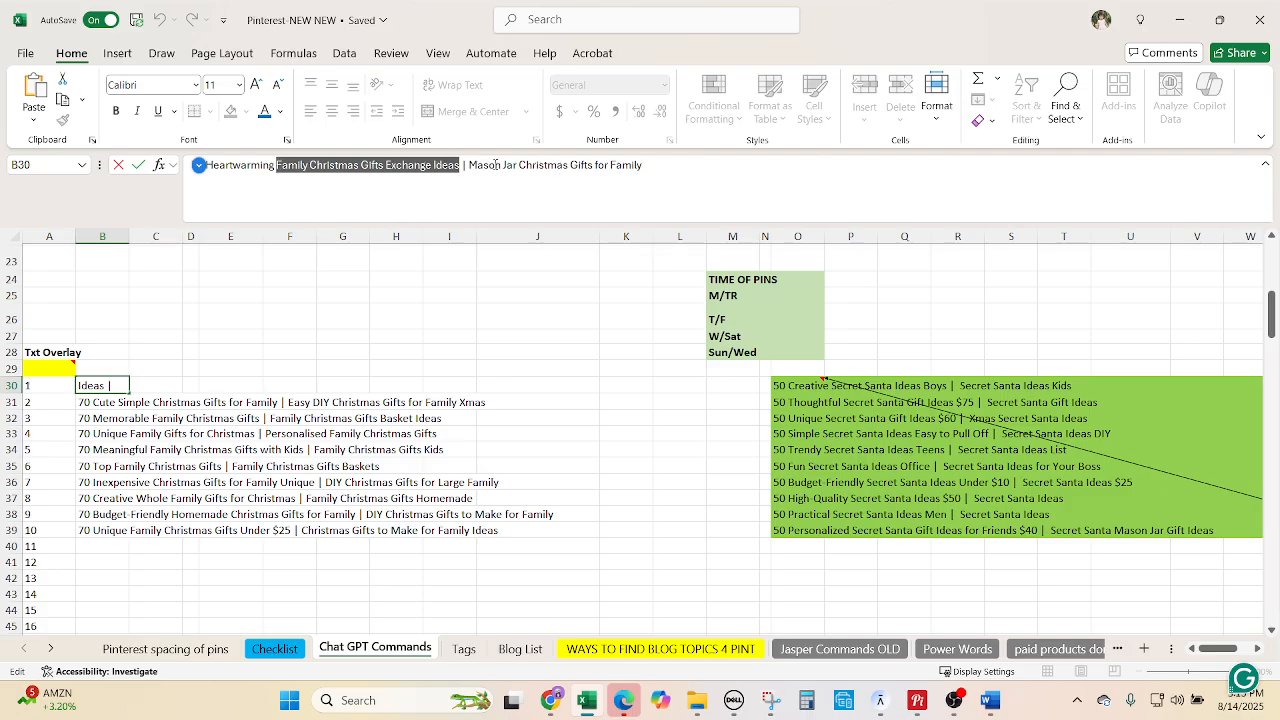
left_click(1180, 19)
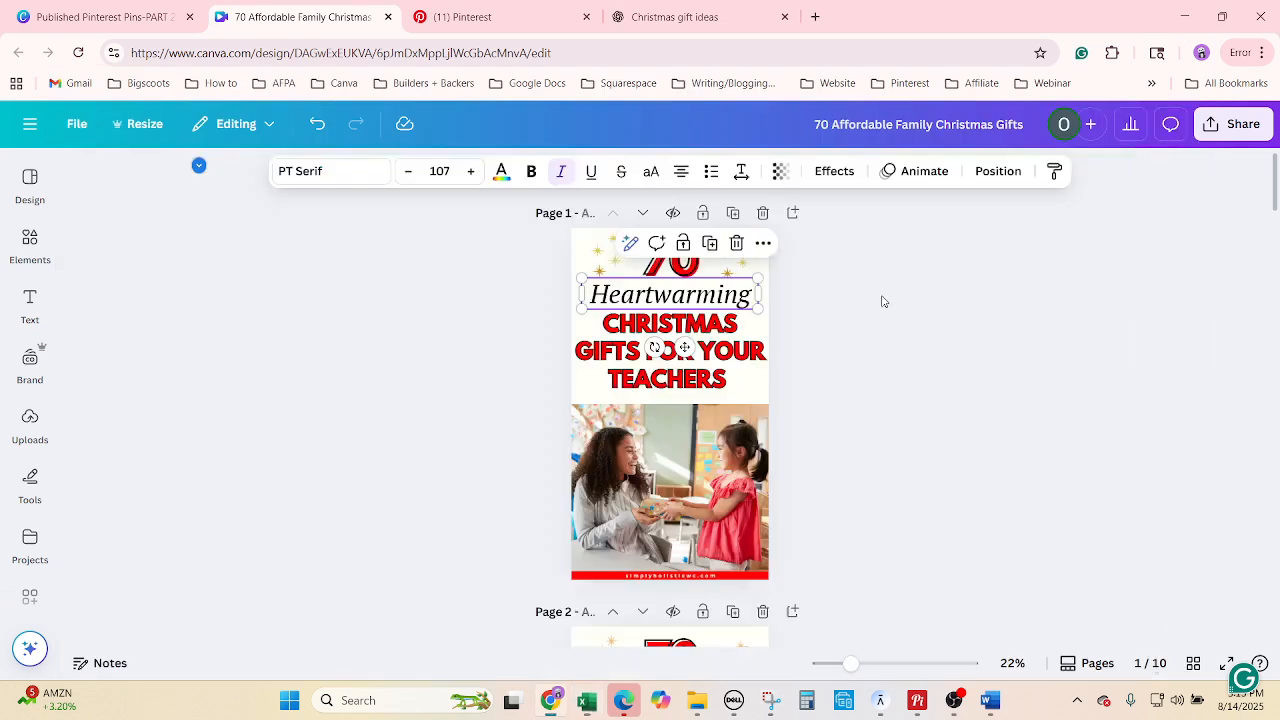
left_click(618, 346)
left_click(618, 346)
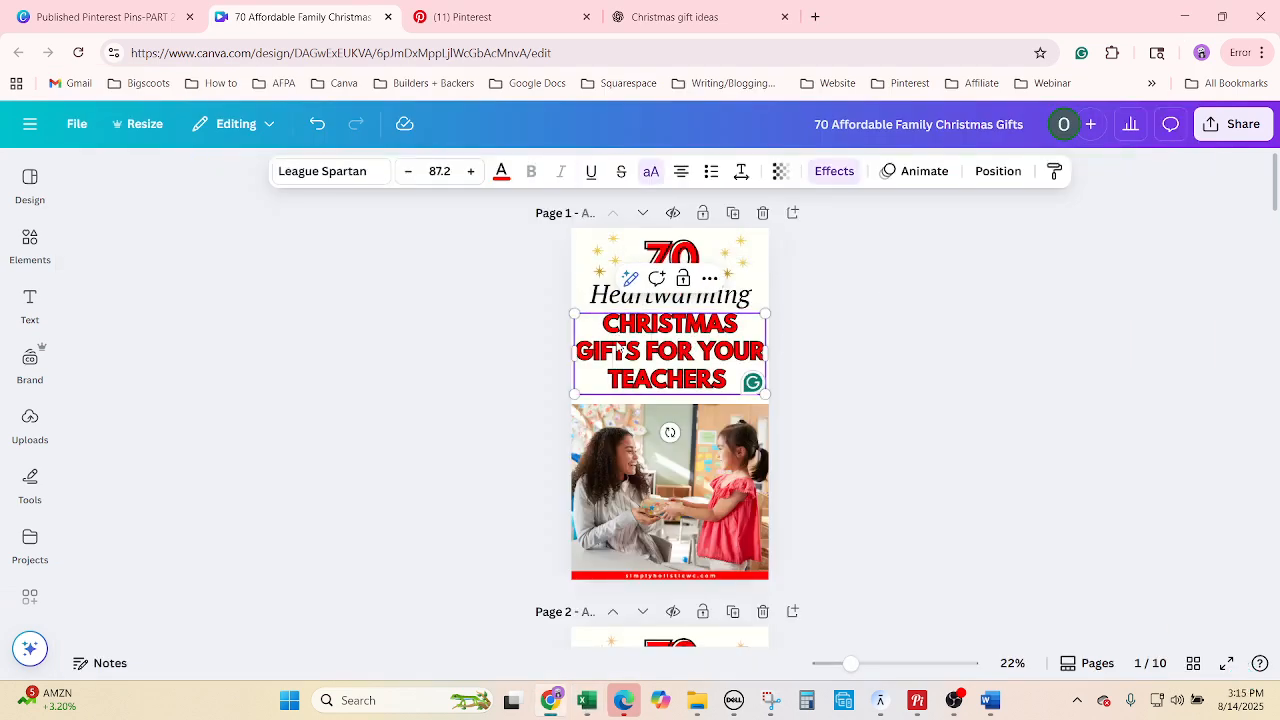
right_click(618, 346)
left_click(688, 532)
type("FAMILY CHRISTMAS GIFTS EXCHANGE IDEAS")
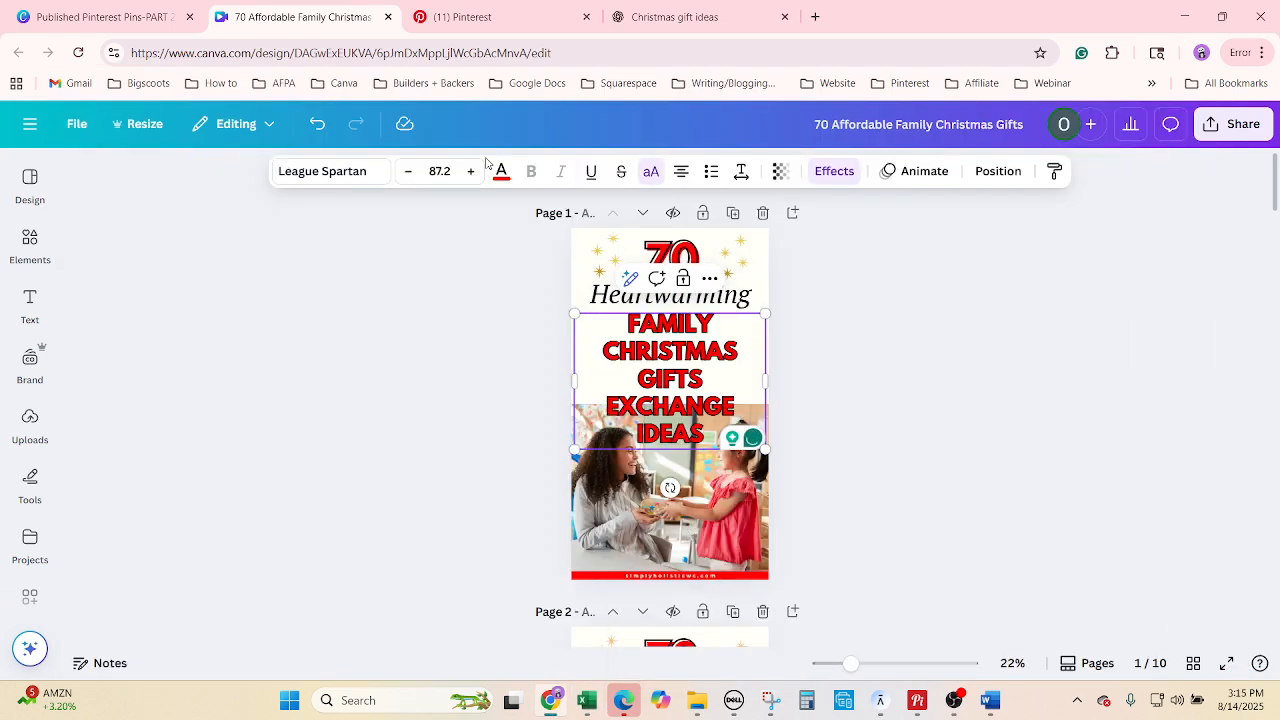
Set the headline font size to 80.2 so it fits on three lines.
left_click(404, 172)
left_click(404, 172)
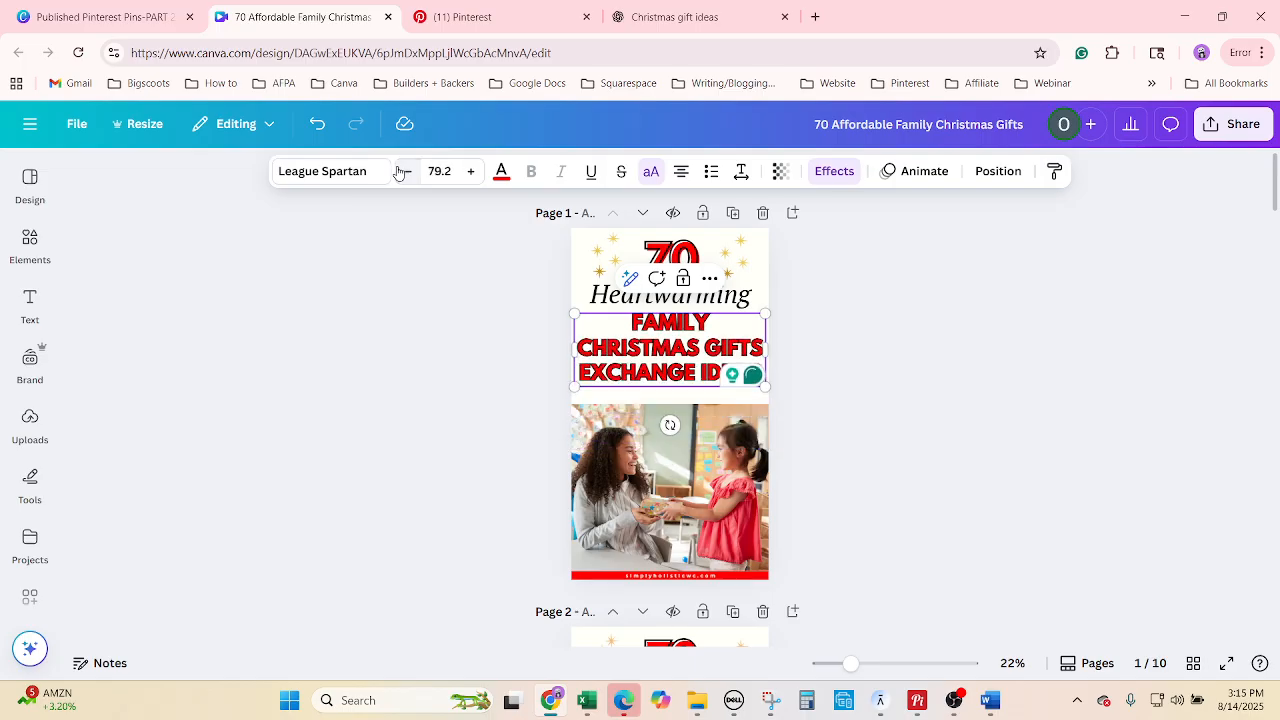
left_click(471, 172)
left_click(471, 172)
left_click(471, 172)
left_click(471, 172)
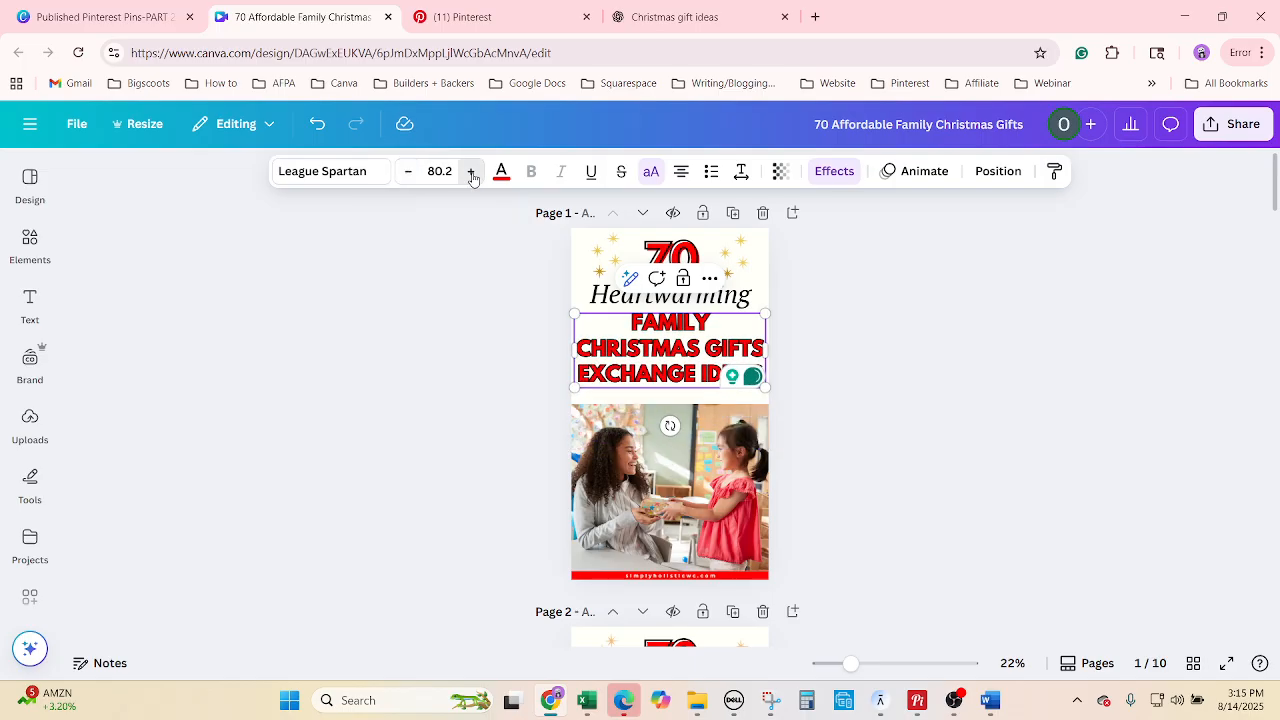
left_click(471, 172)
left_click(412, 176)
left_click(914, 460)
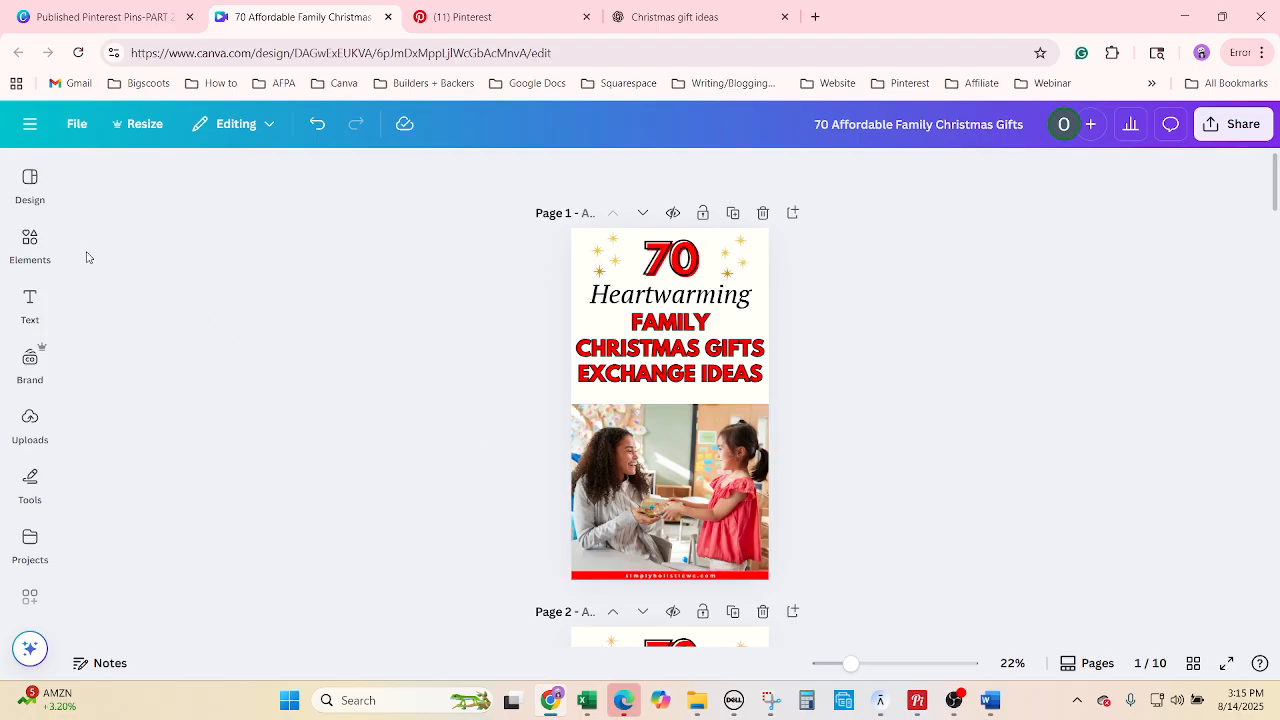
left_click(32, 246)
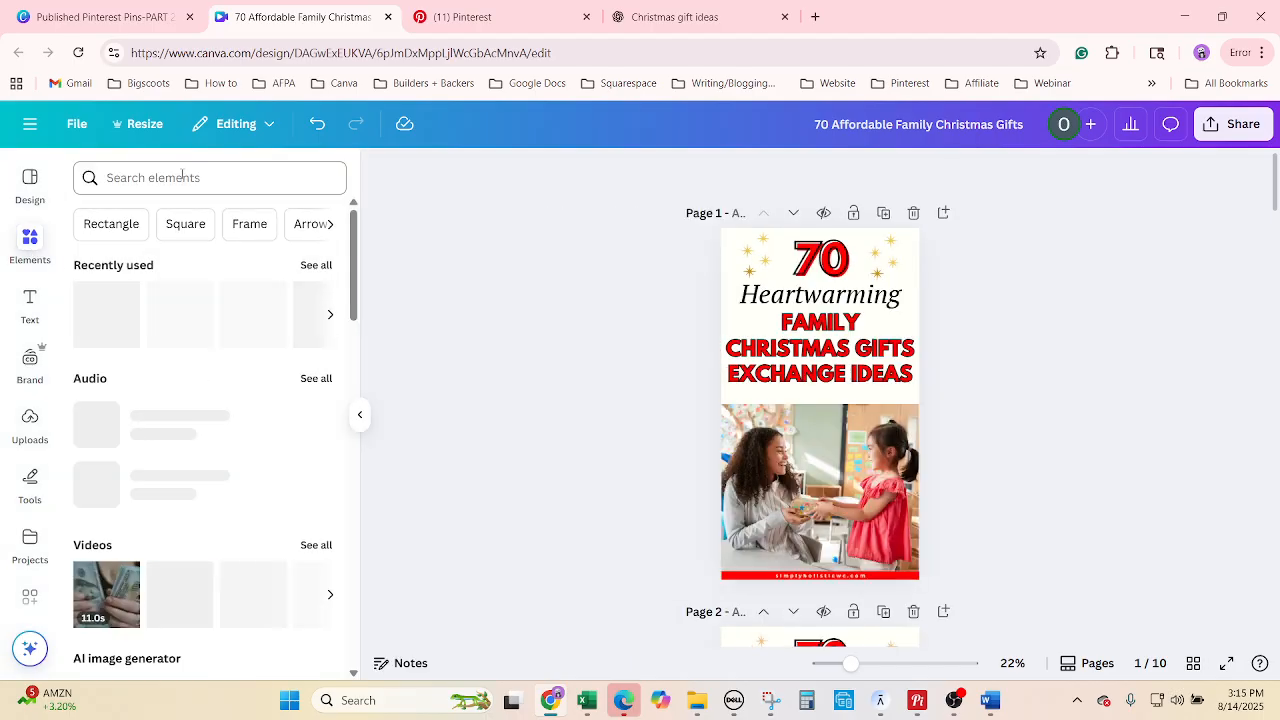
Search Elements for 'family christmas' and show all the photo results.
left_click(184, 177)
left_click(30, 252)
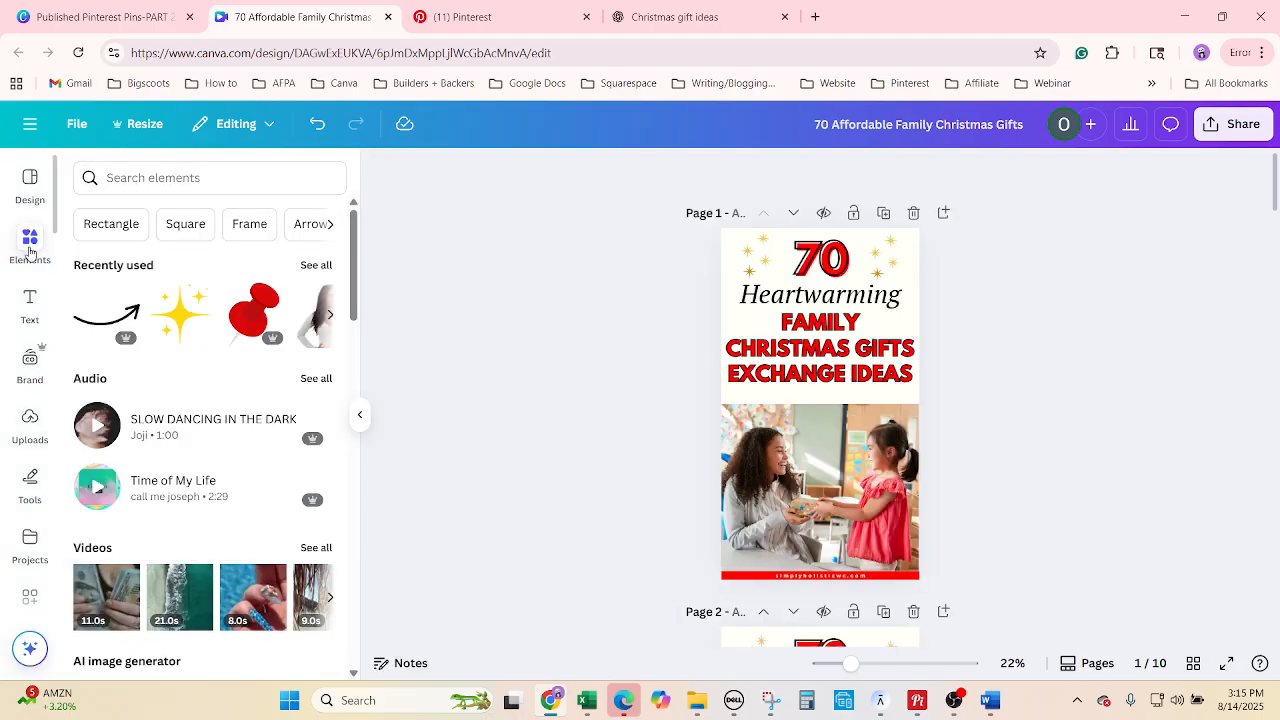
left_click(229, 185)
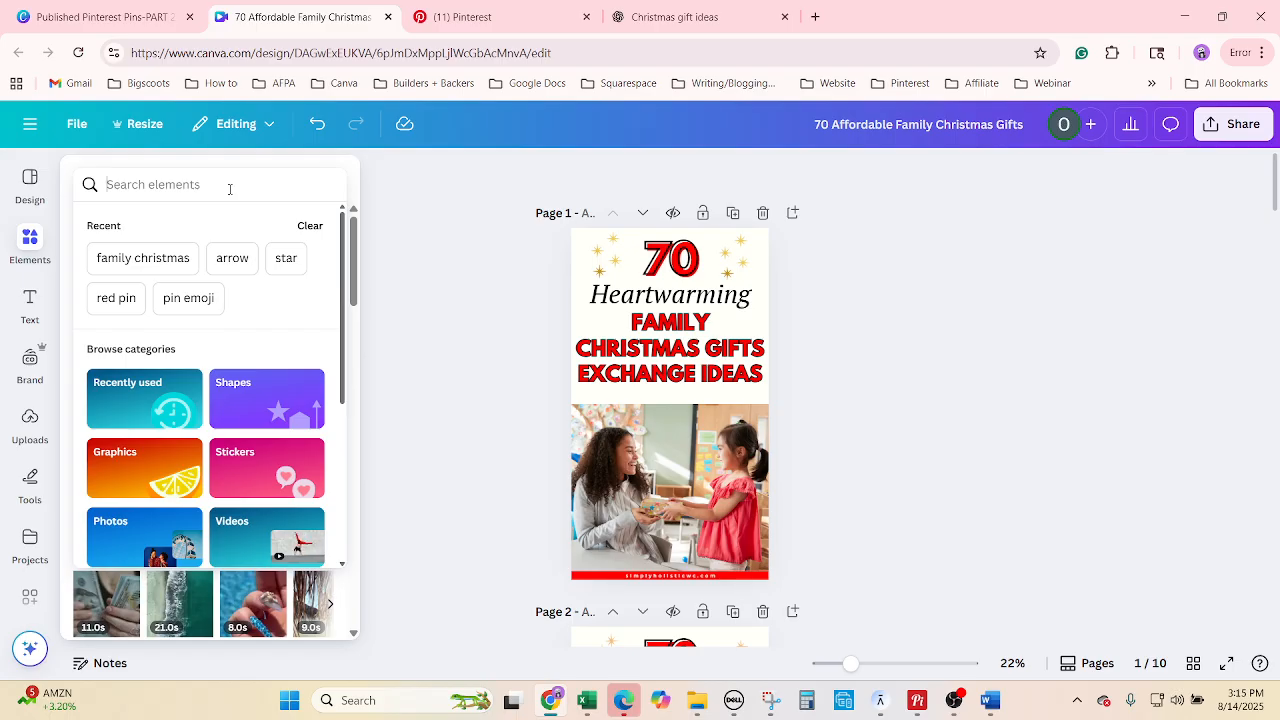
type("family ch")
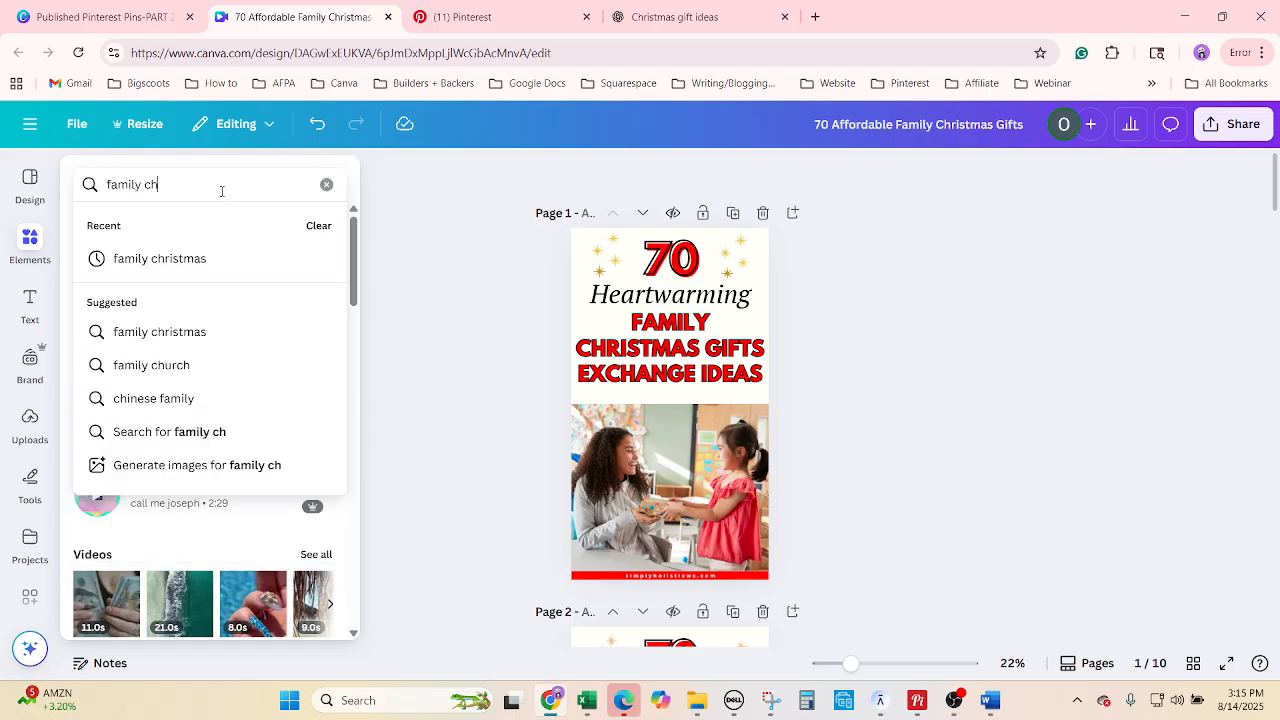
type("ristmas")
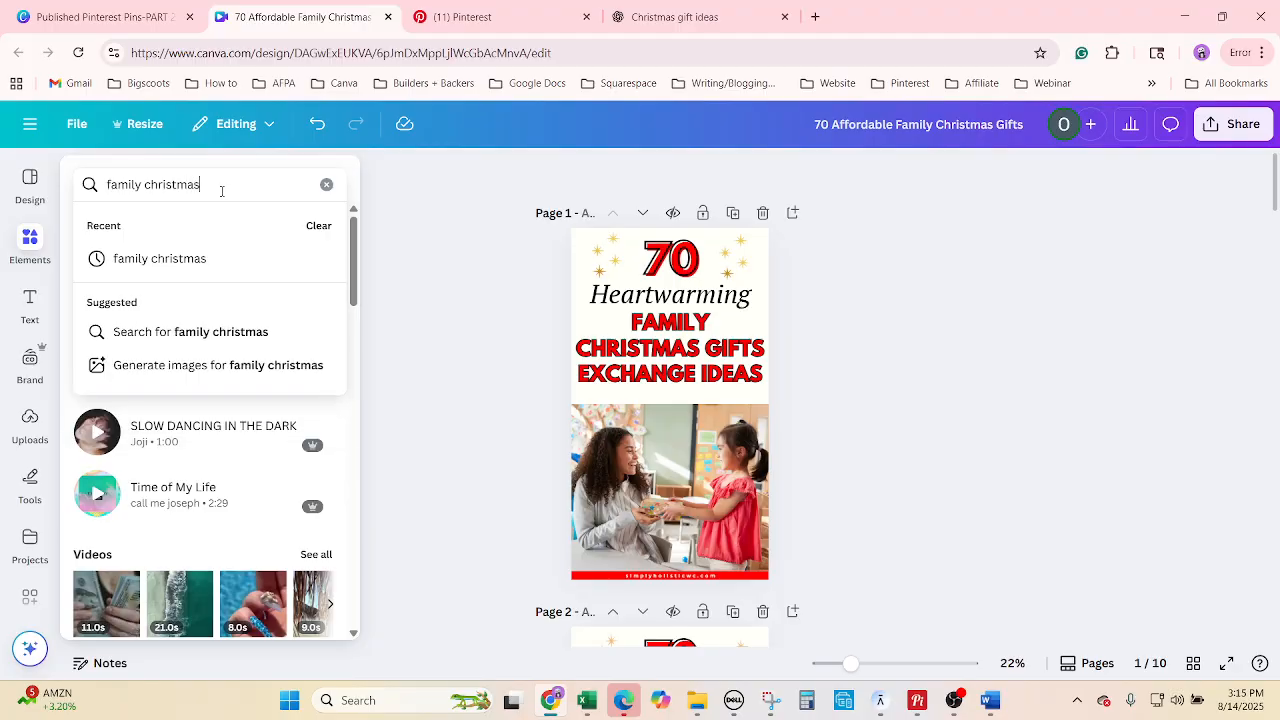
key("Return")
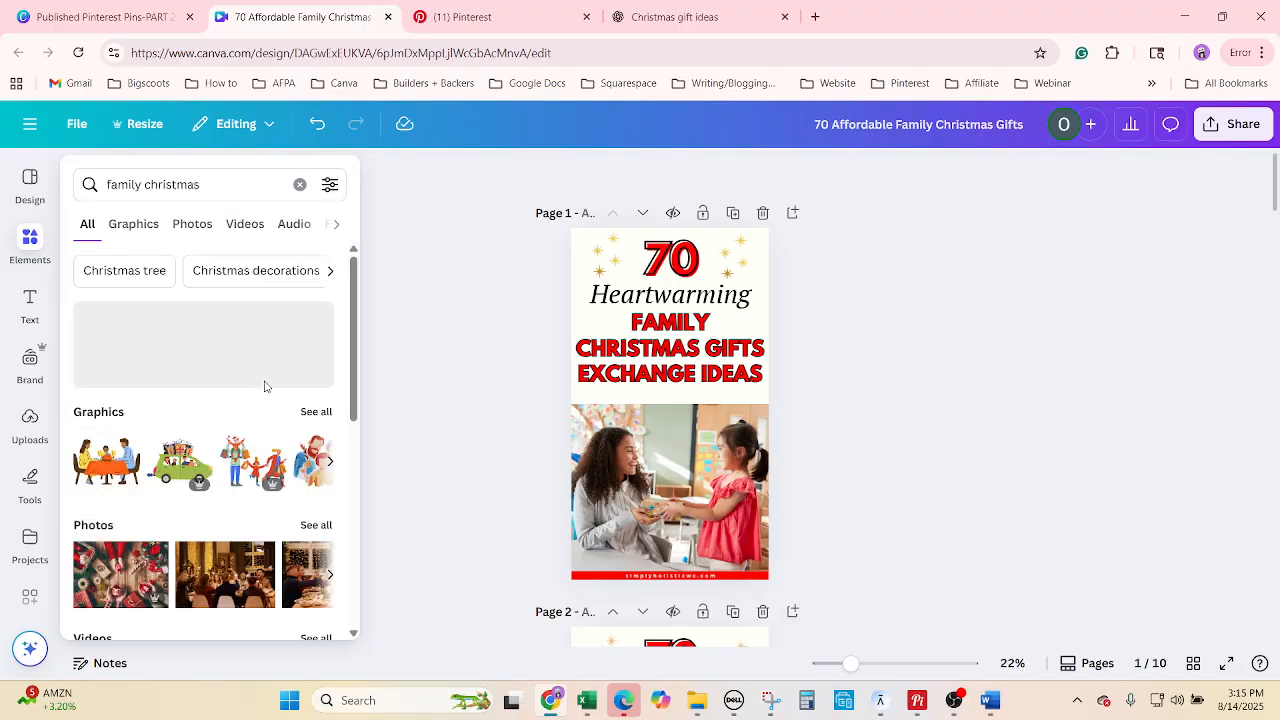
left_click(315, 525)
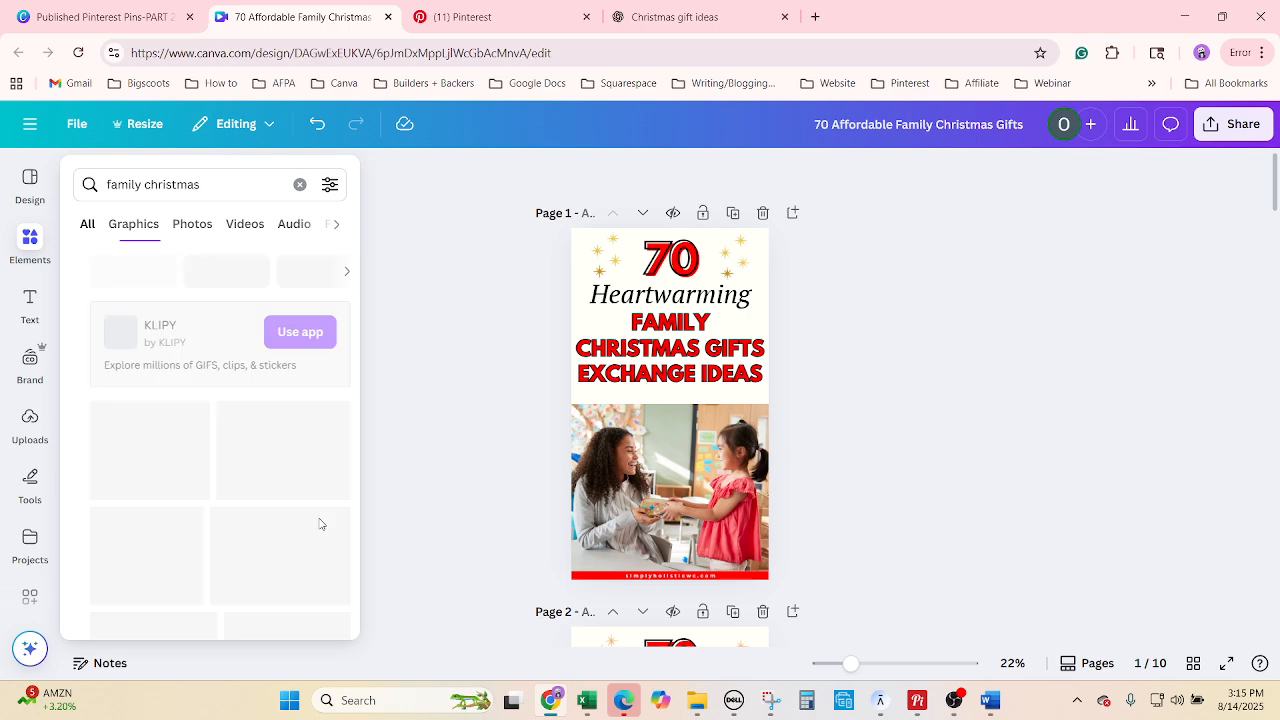
scroll(285, 537, "down", 1)
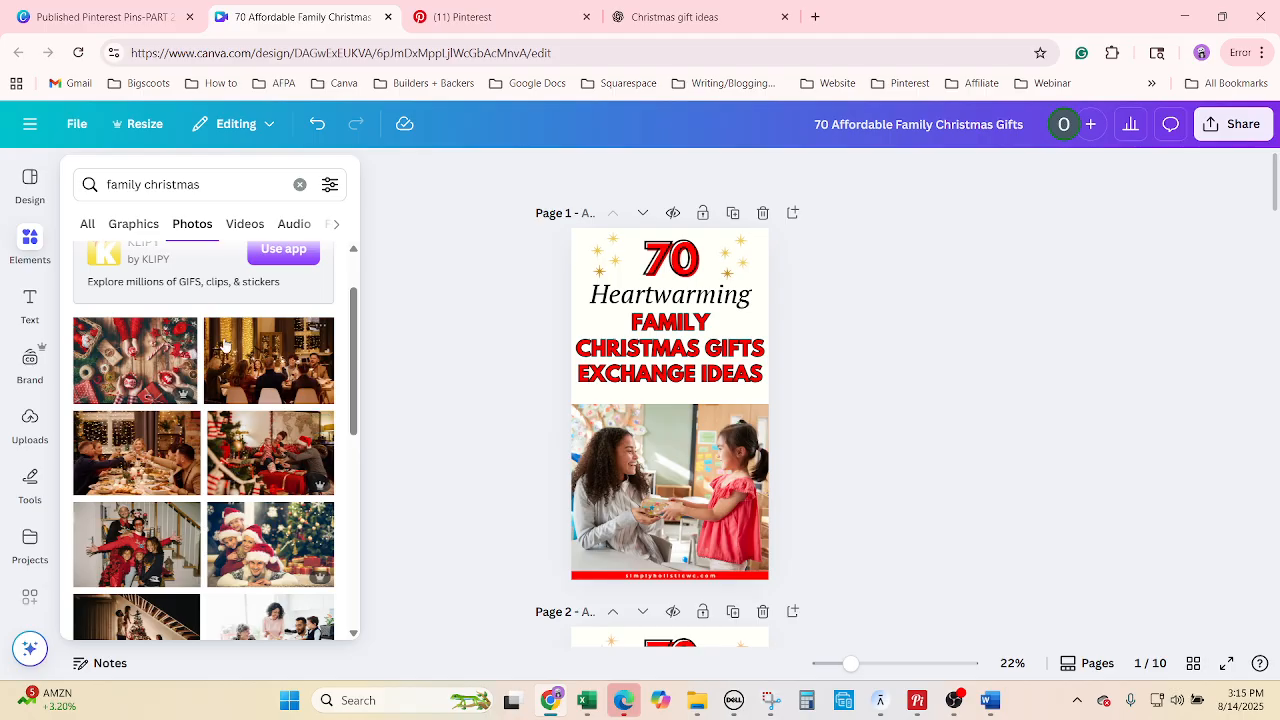
Fill page 1's photo frame with the family-by-the-Christmas-tree image from the results.
left_click_drag(185, 333, 707, 444)
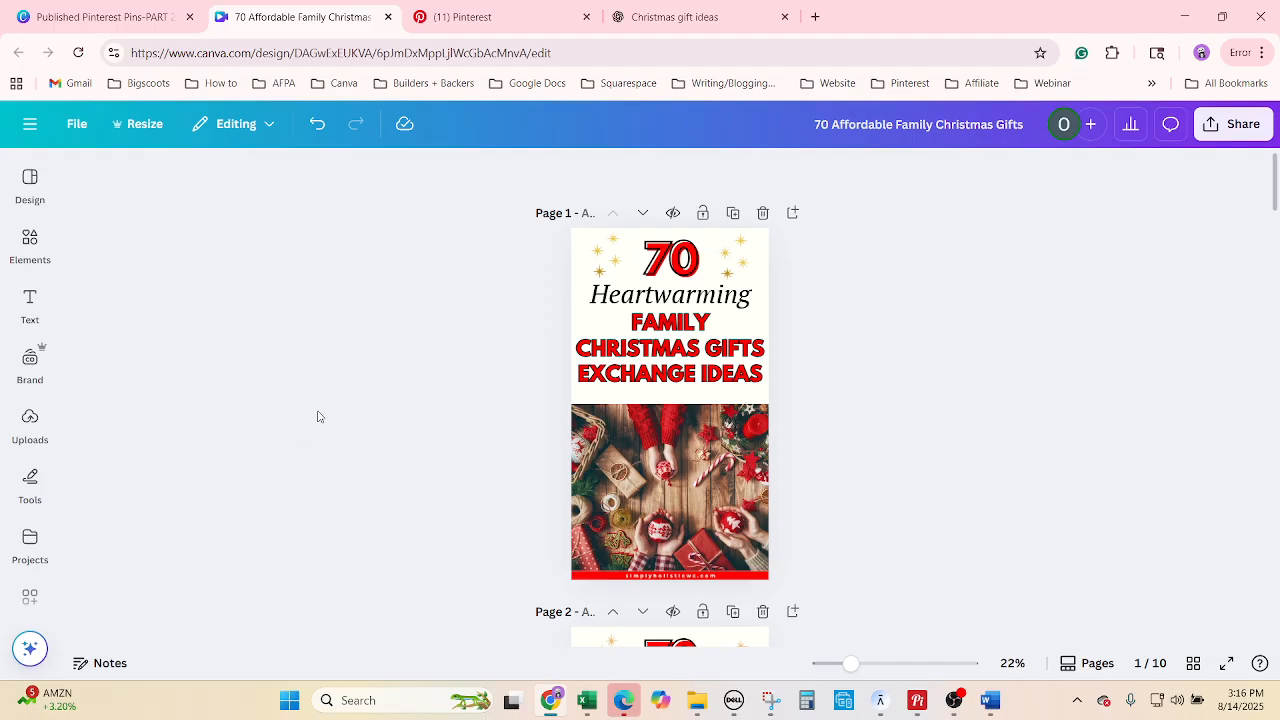
left_click(32, 245)
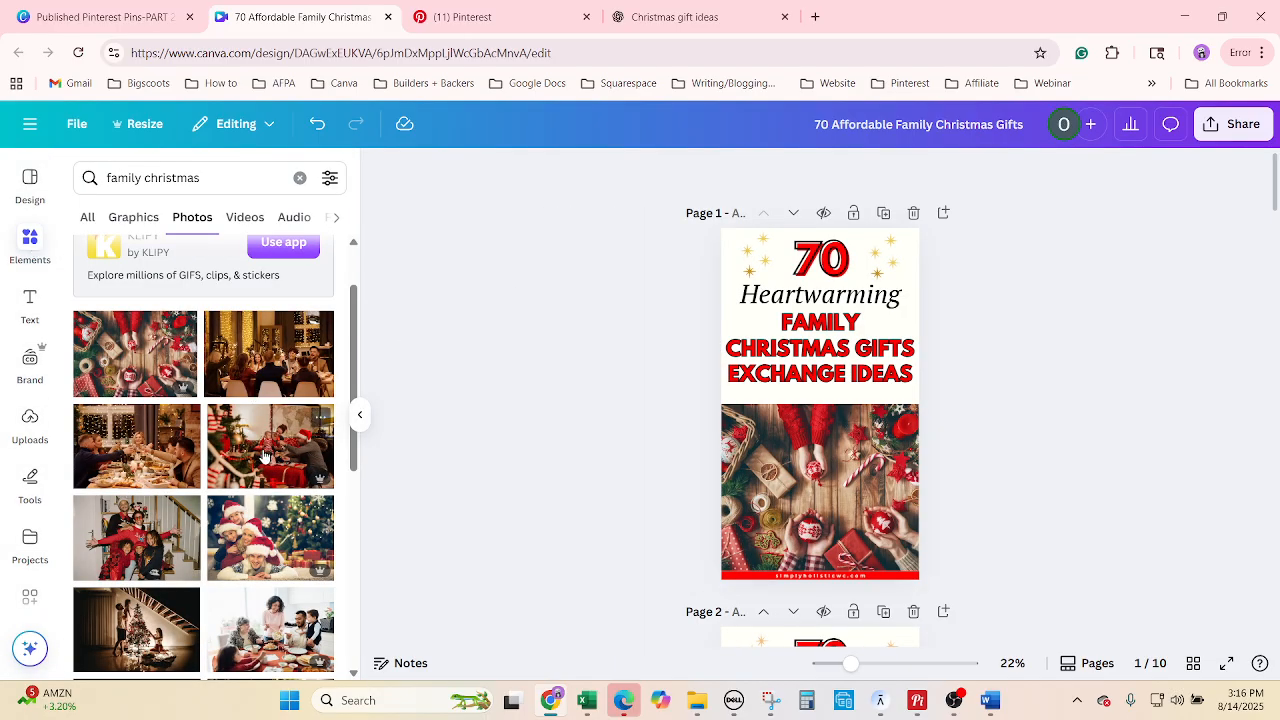
left_click_drag(276, 446, 820, 485)
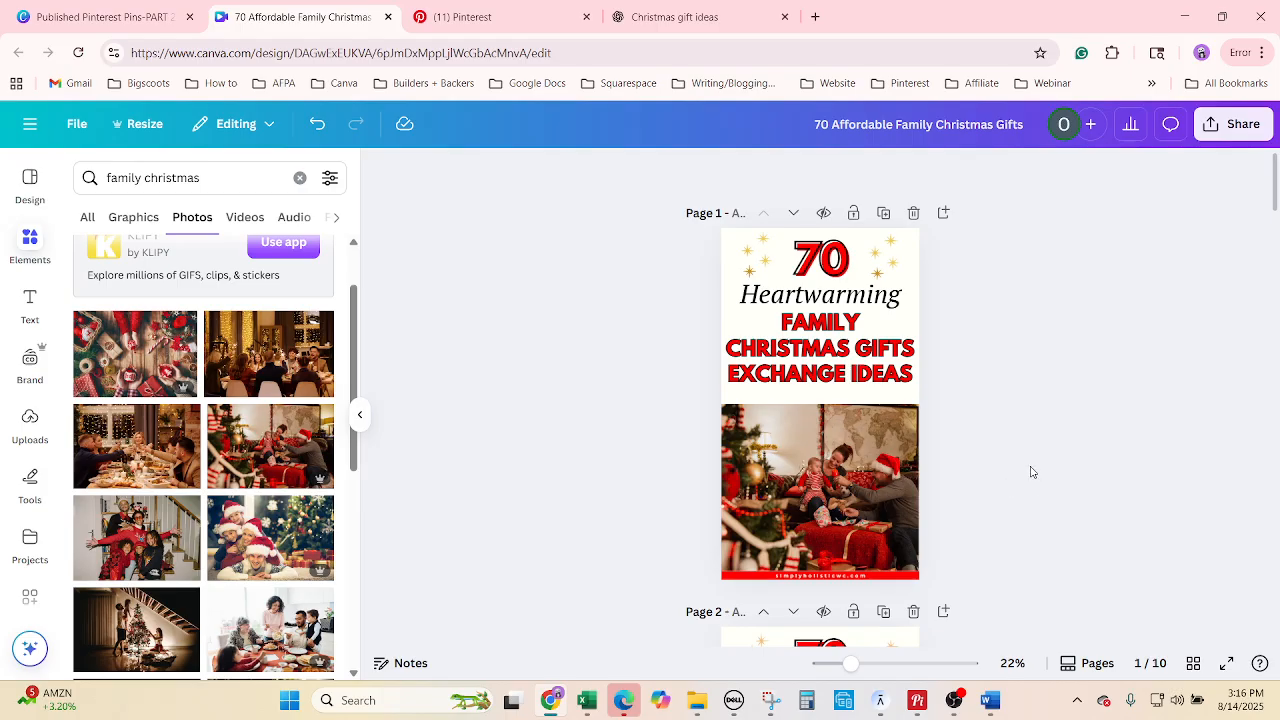
scroll(1035, 478, "down", 3)
scroll(1041, 485, "up", 3)
Stretch the family photo's top edge up toward the title, making it 1,080 × 979.
left_click(845, 433)
left_click_drag(817, 405, 818, 392)
left_click(1079, 464)
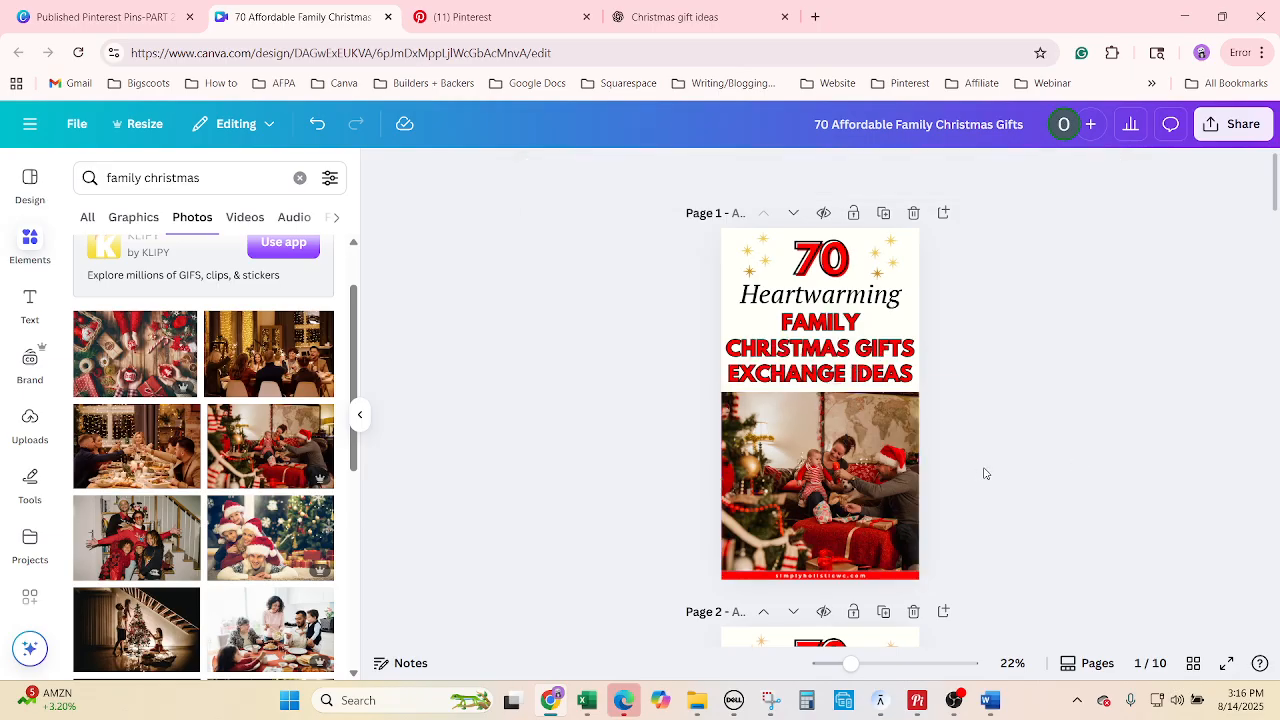
scroll(985, 473, "down", 5)
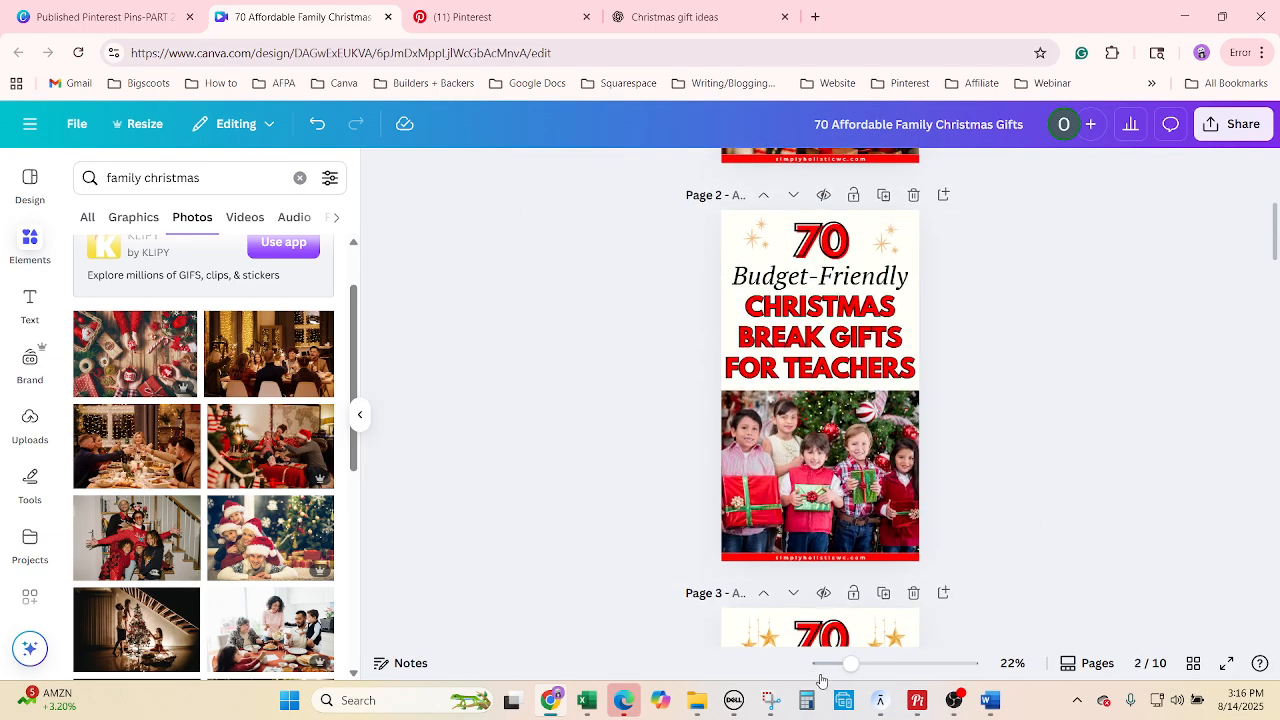
left_click(587, 700)
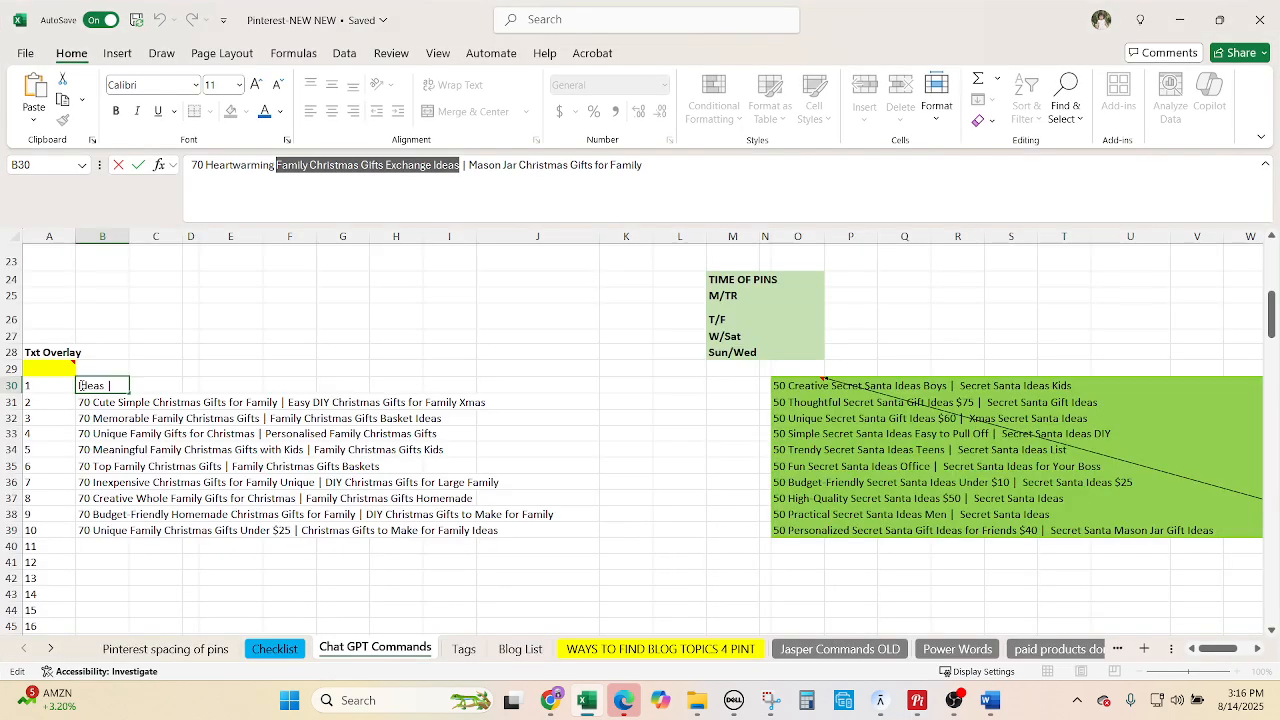
left_click(121, 401)
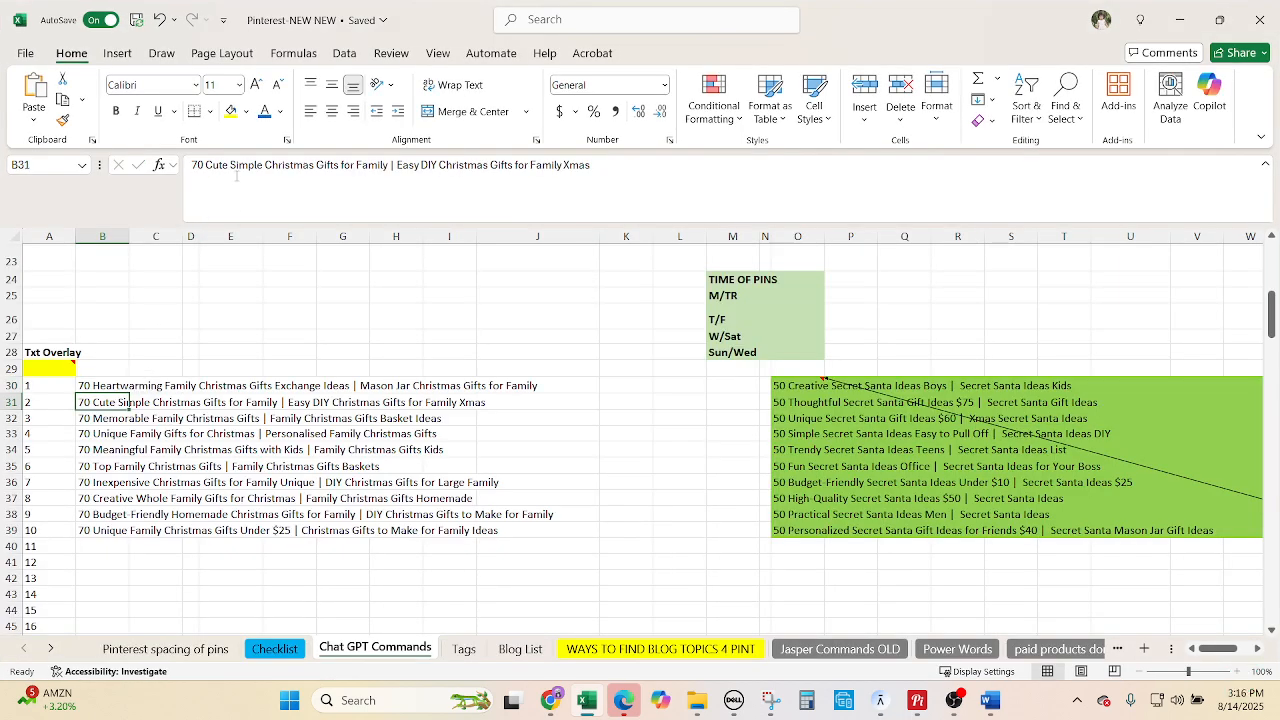
left_click_drag(230, 167, 219, 167)
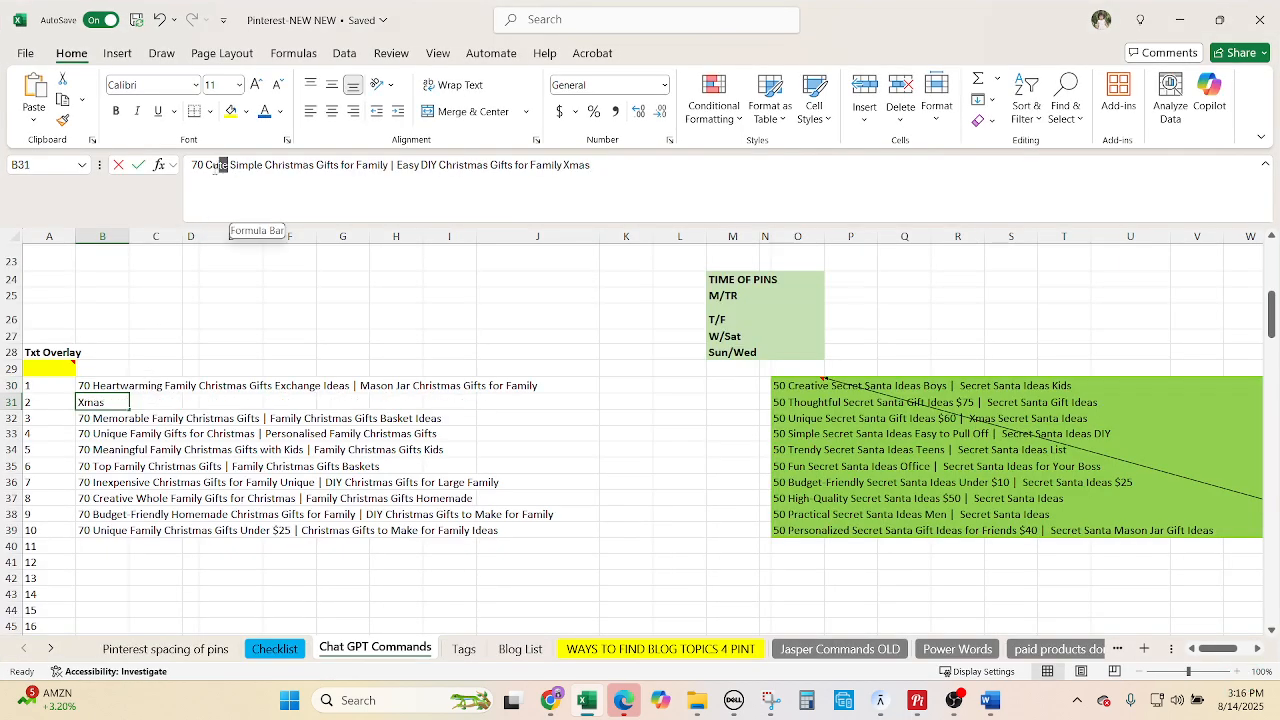
left_click(312, 496)
left_click(518, 649)
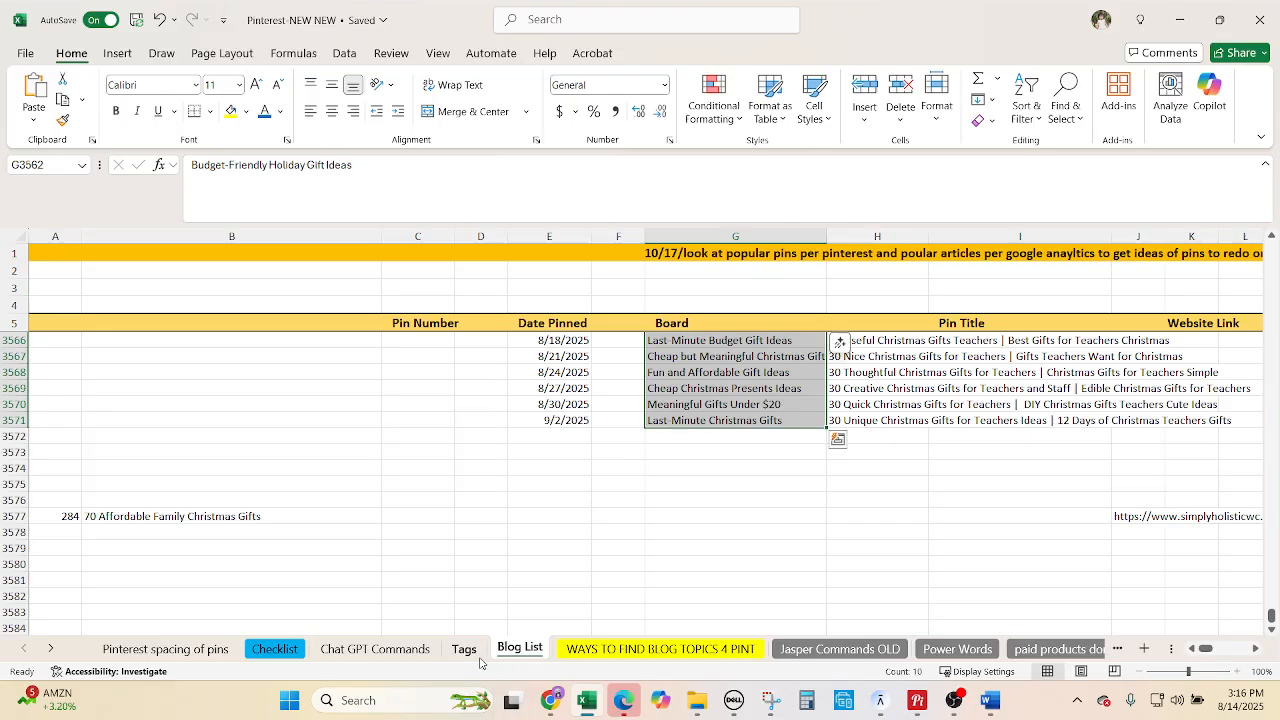
left_click(476, 648)
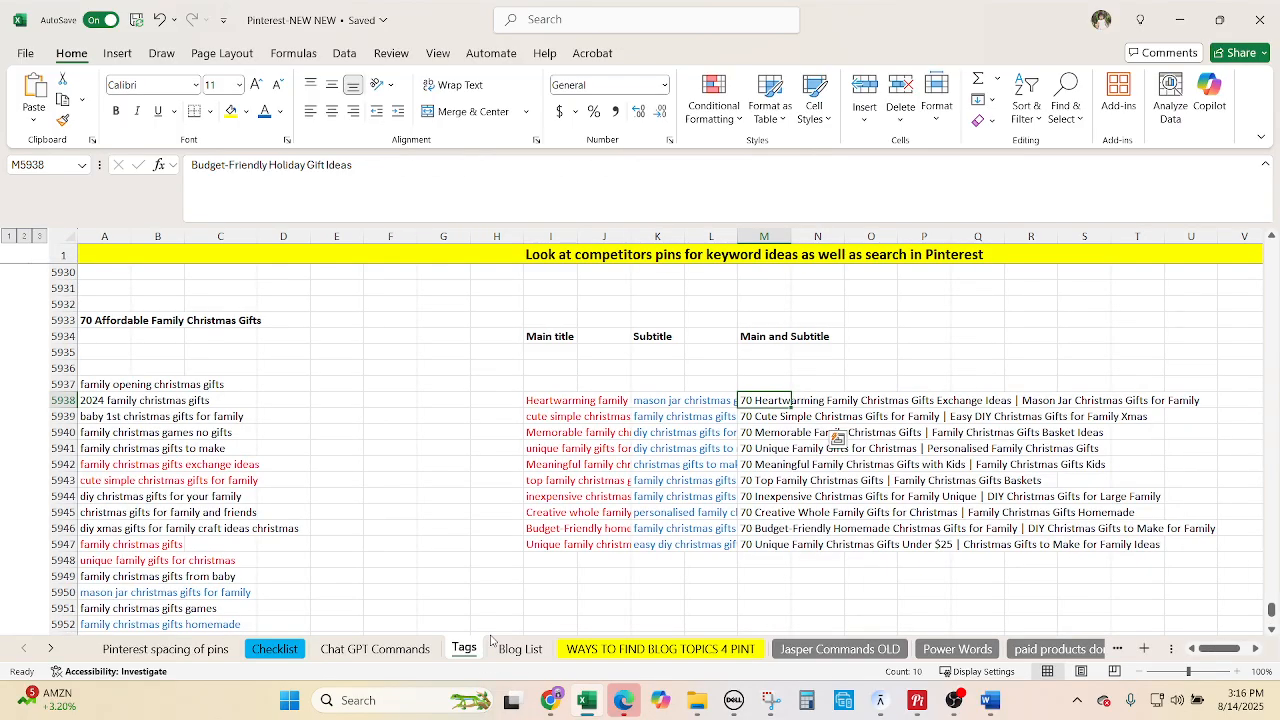
left_click(553, 417)
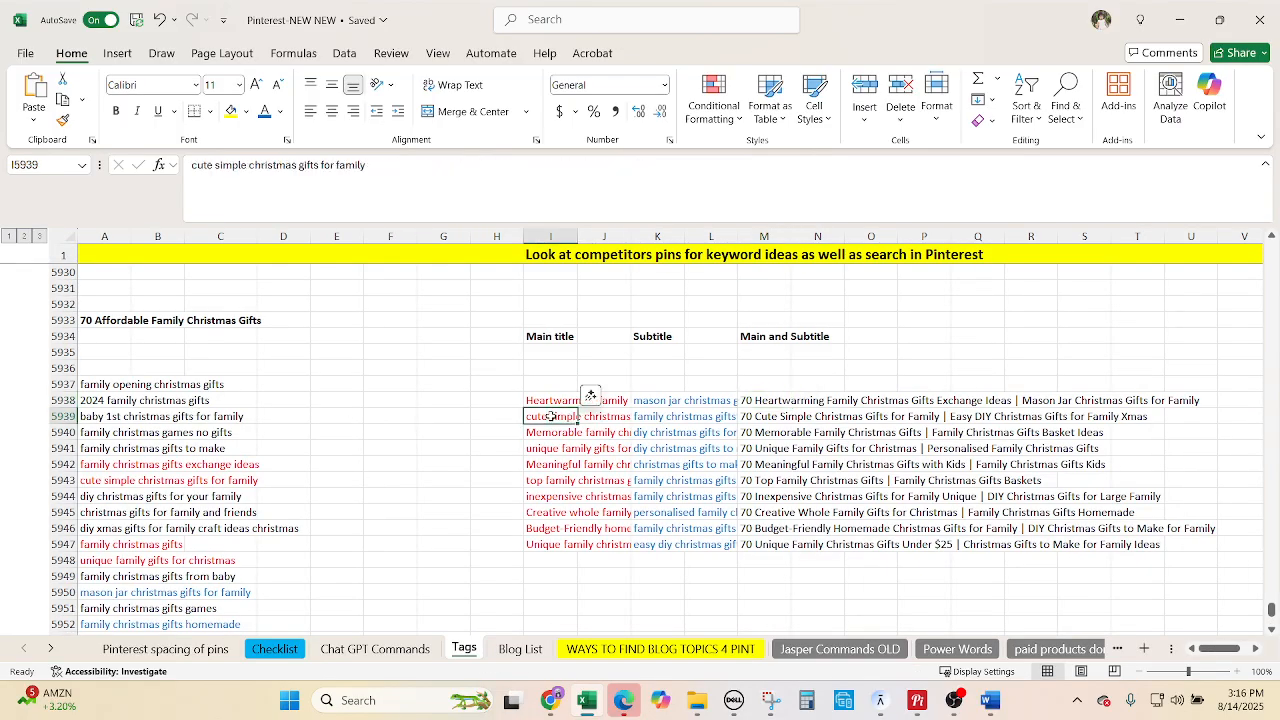
left_click(413, 650)
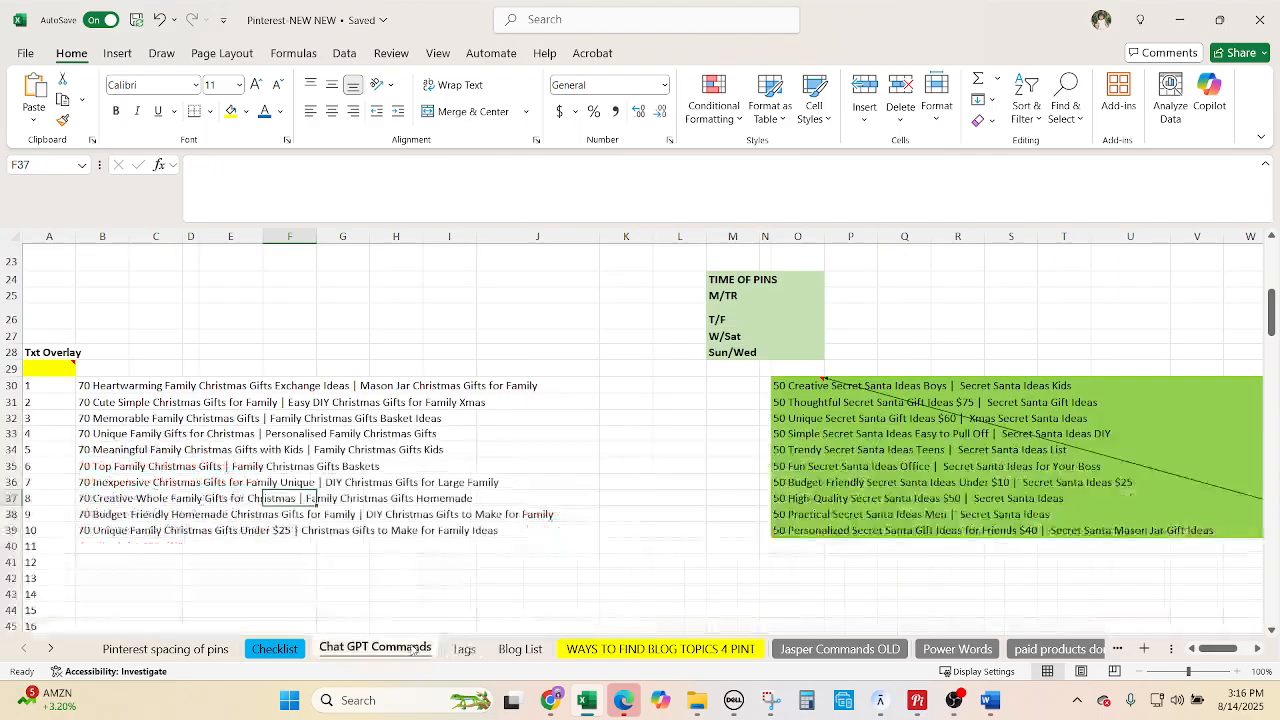
left_click(117, 400)
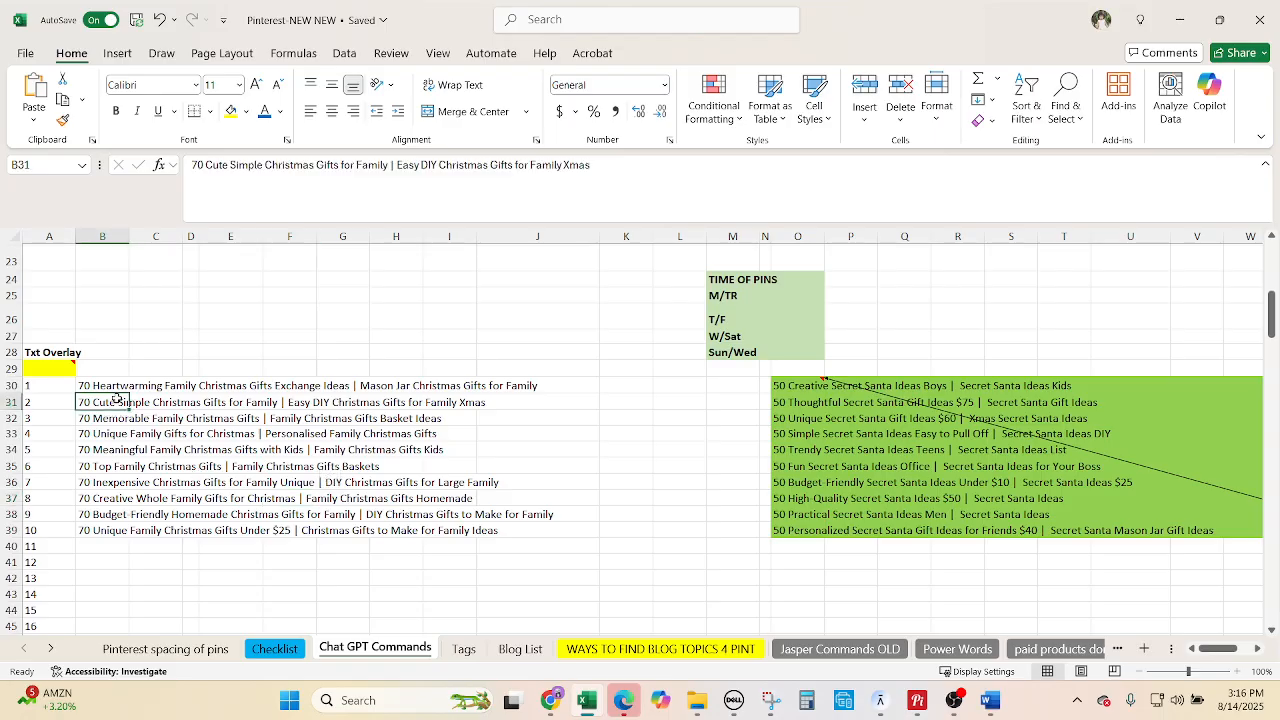
double_click(222, 166)
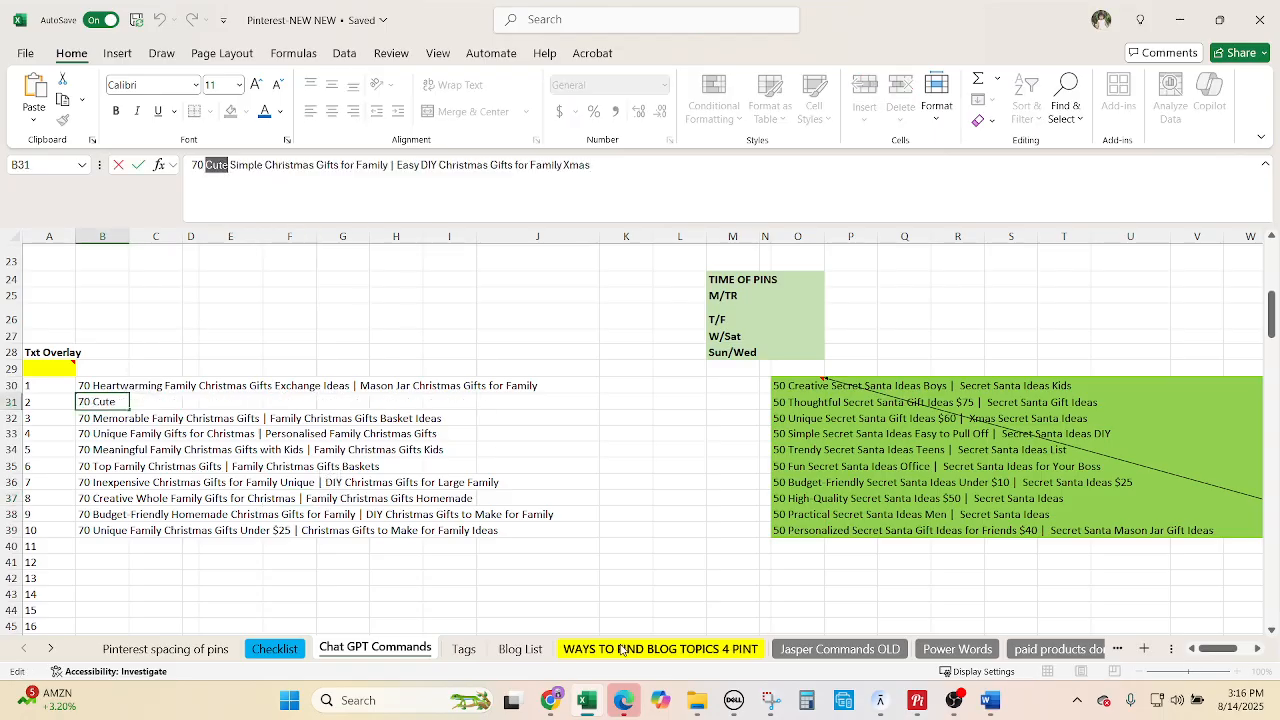
left_click(550, 700)
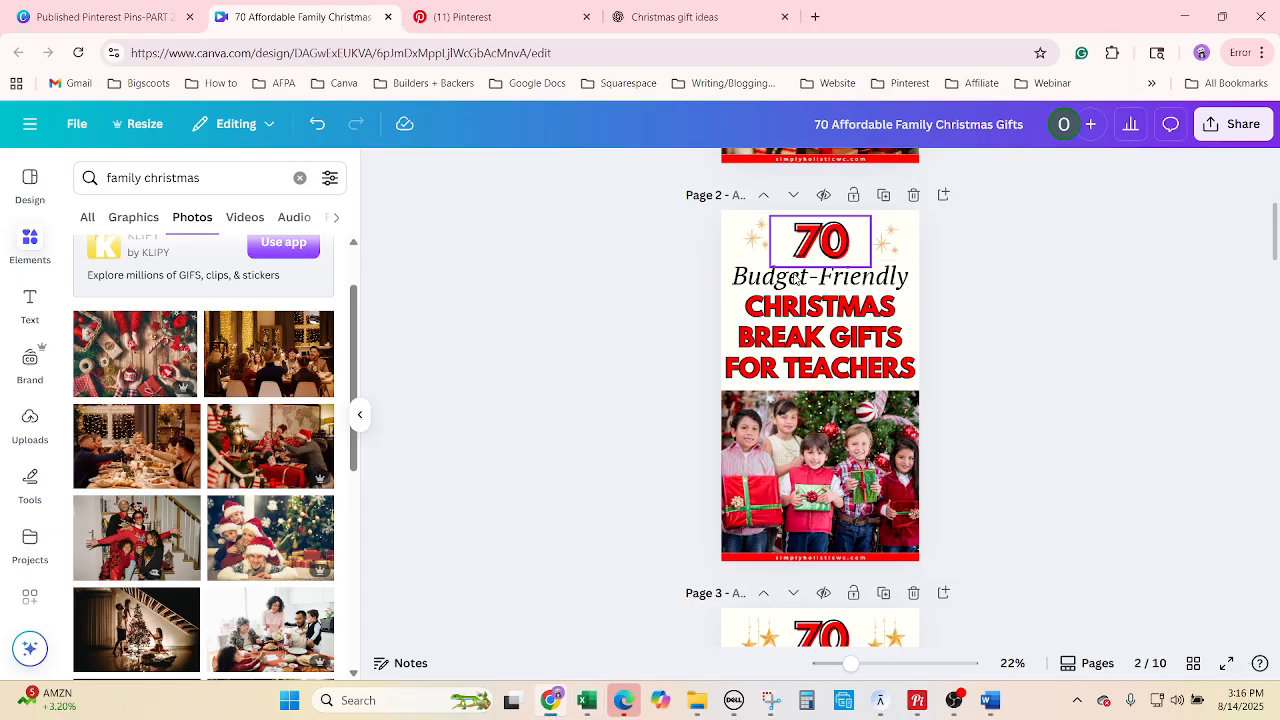
Change page 2's Budget-Friendly subtitle to 'Cute' and enlarge it.
double_click(812, 282)
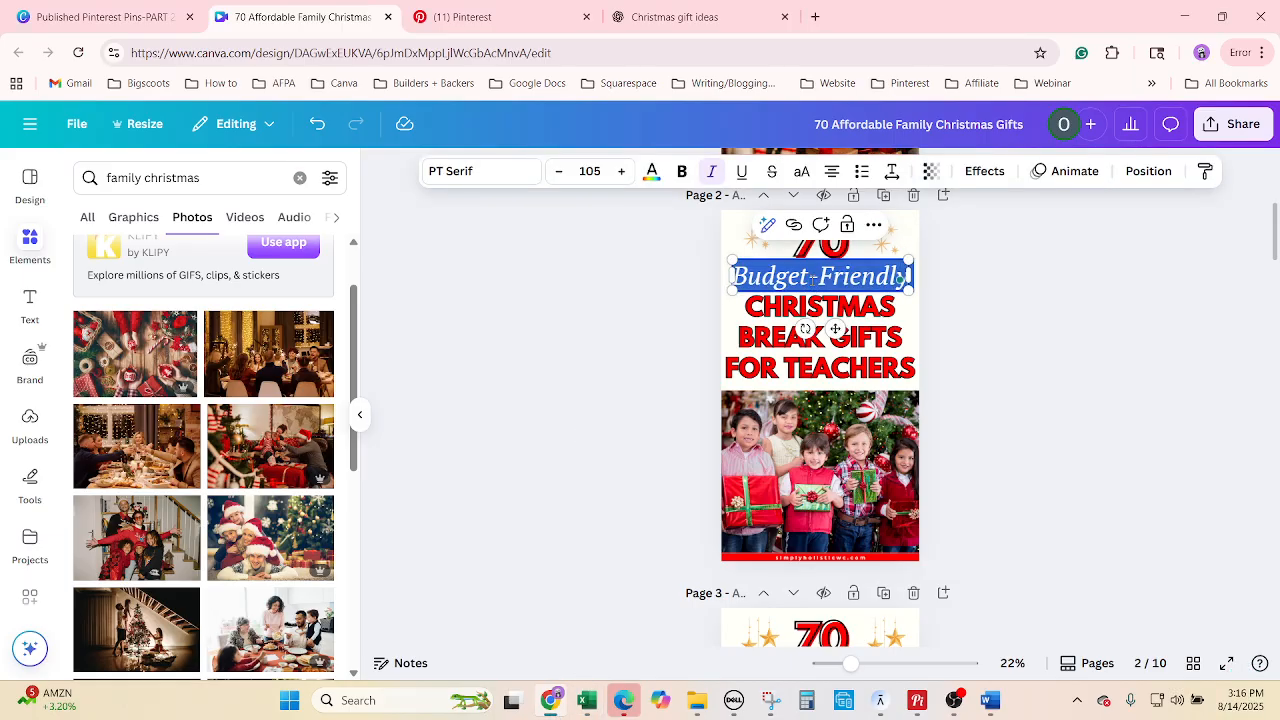
type("Cute")
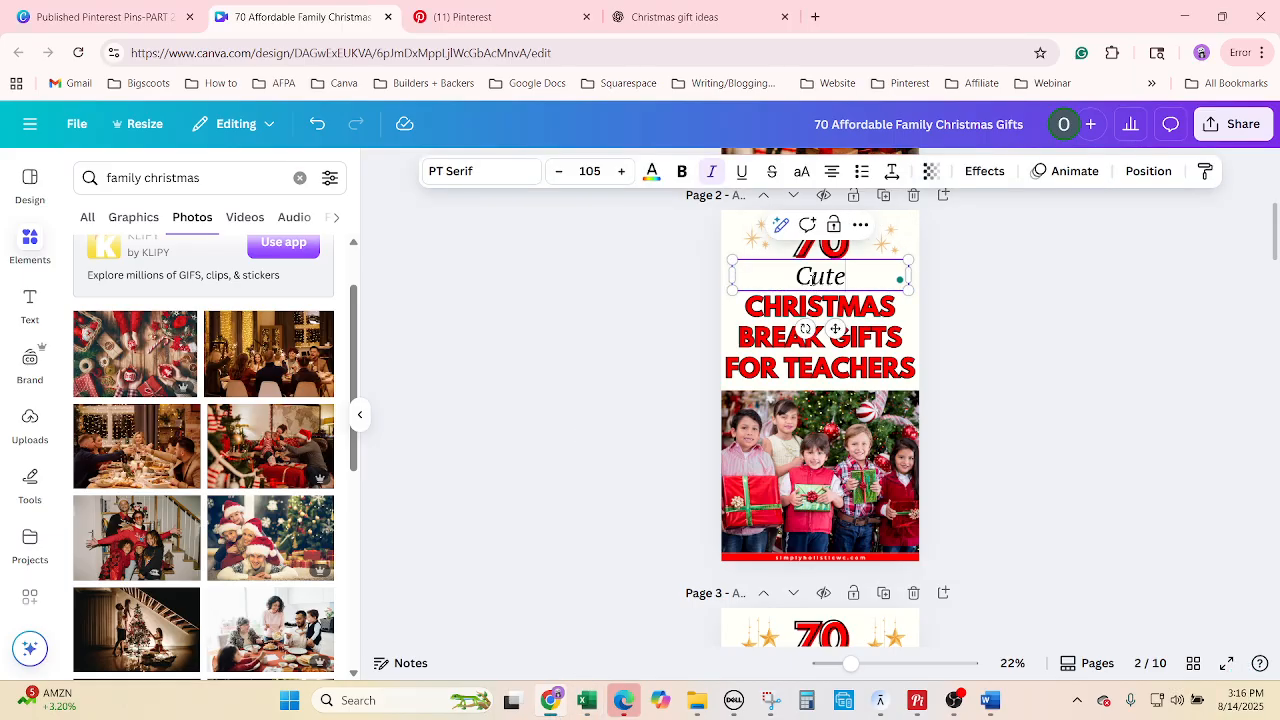
left_click(621, 172)
left_click(621, 172)
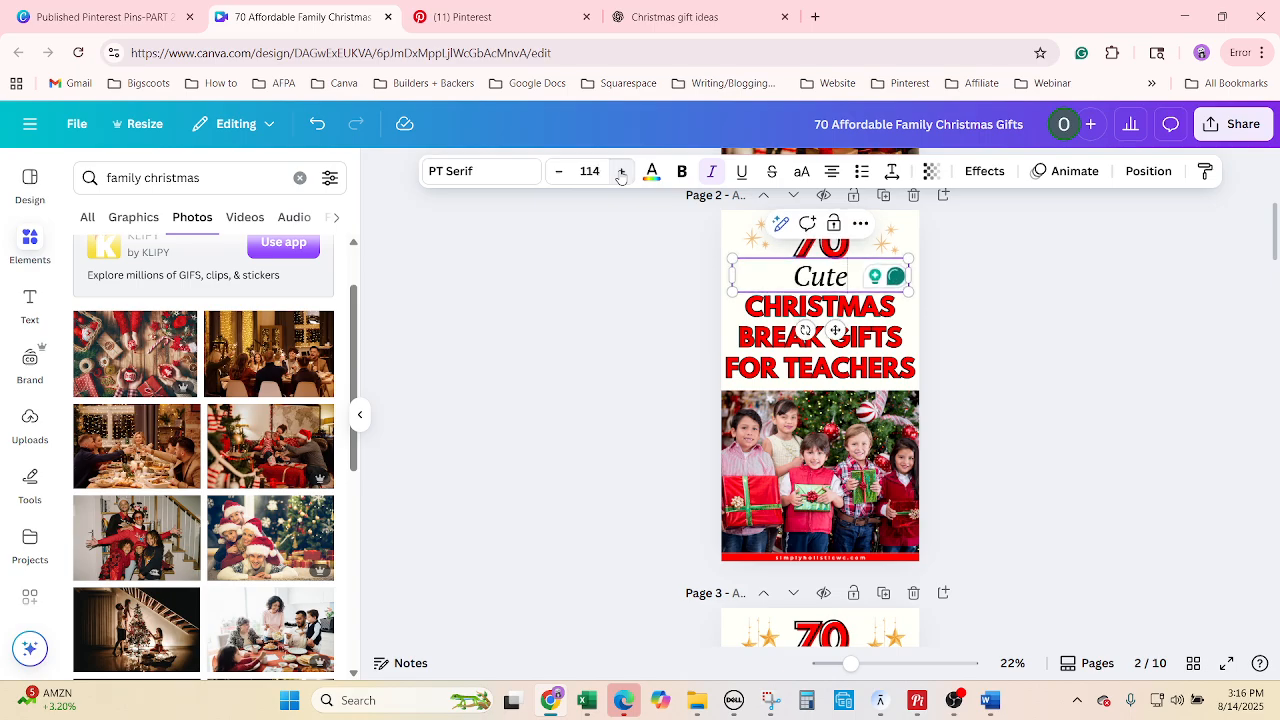
Replace the teachers heading with 'Simple Christmas Gifts for Family' from the spreadsheet.
left_click(587, 700)
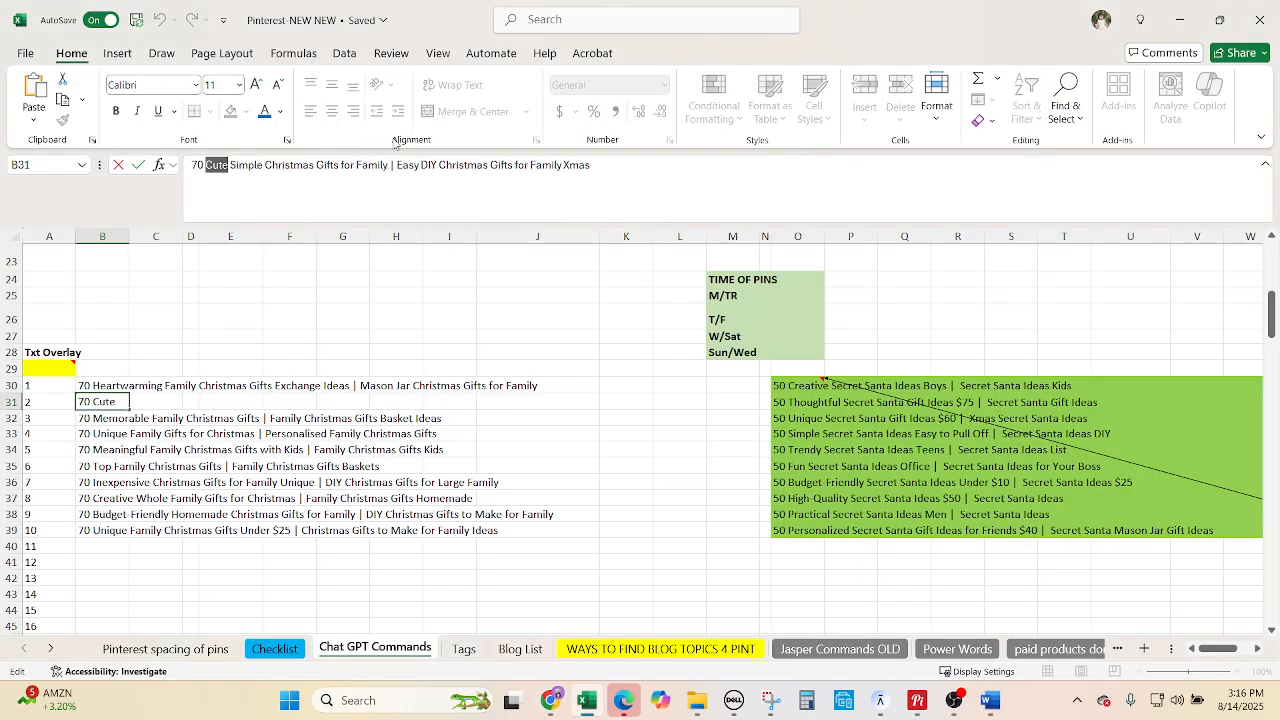
left_click_drag(389, 164, 236, 165)
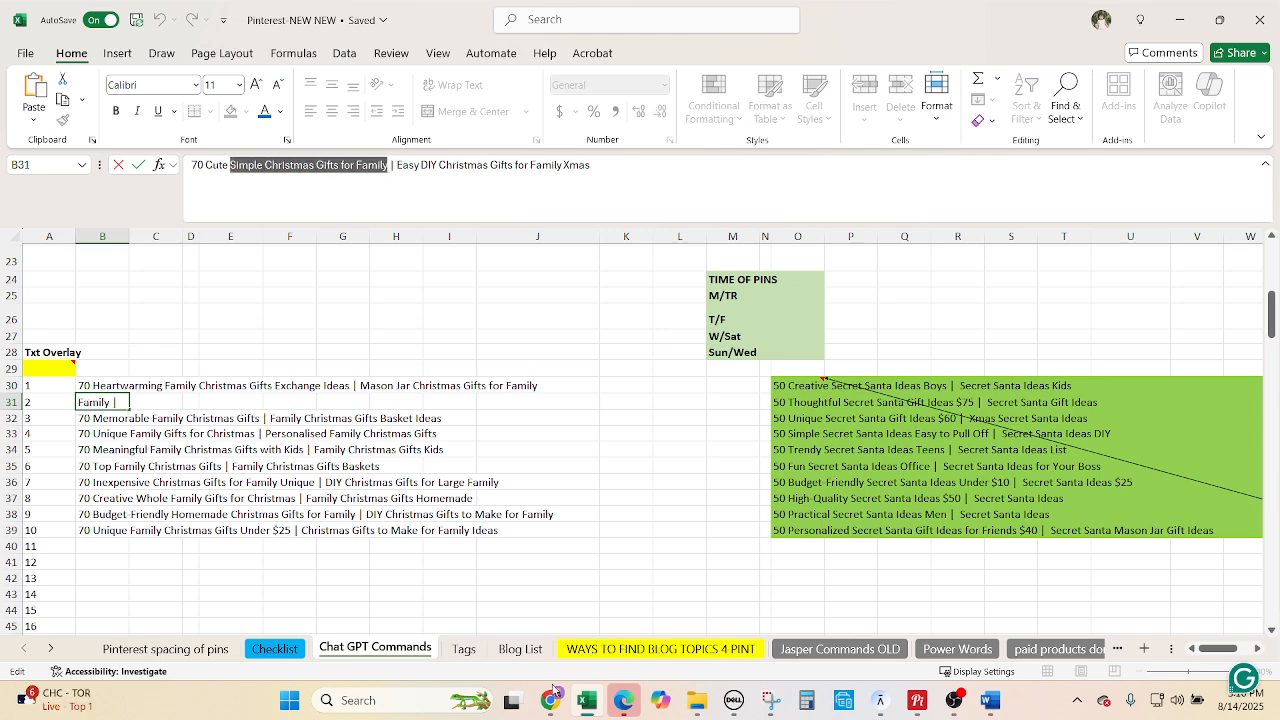
left_click(550, 700)
left_click(780, 348)
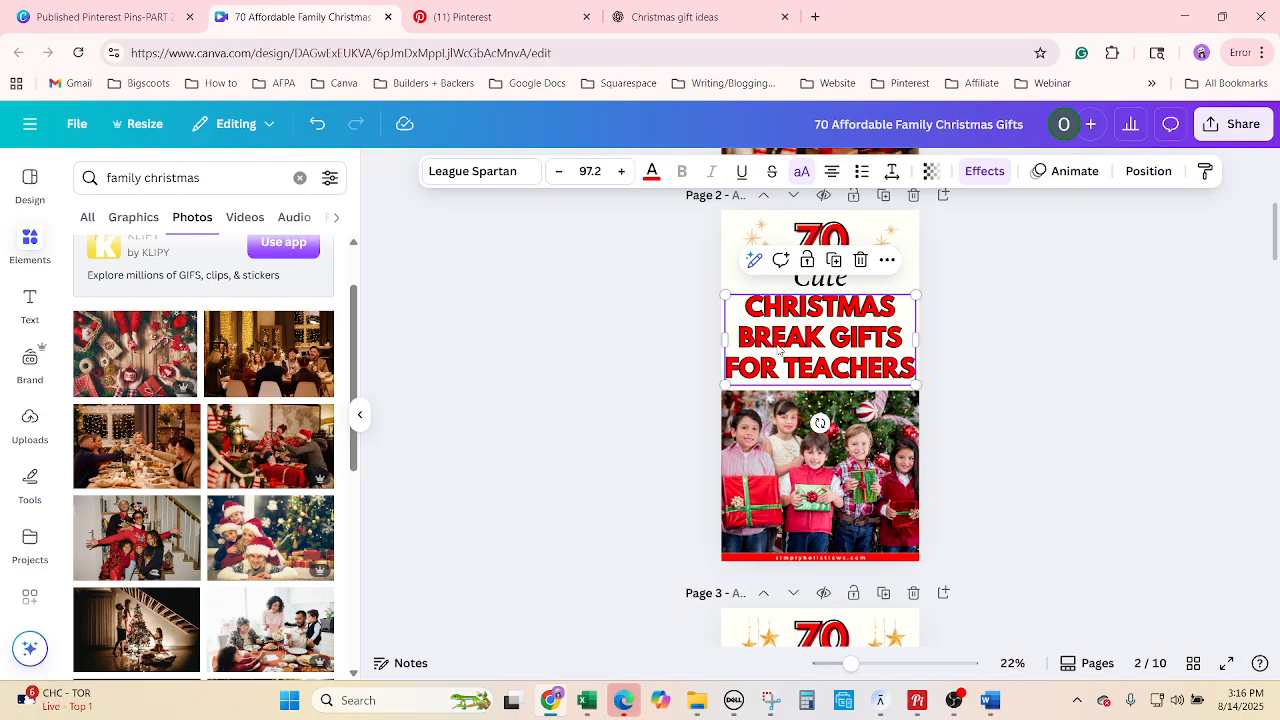
right_click(780, 348)
left_click(838, 540)
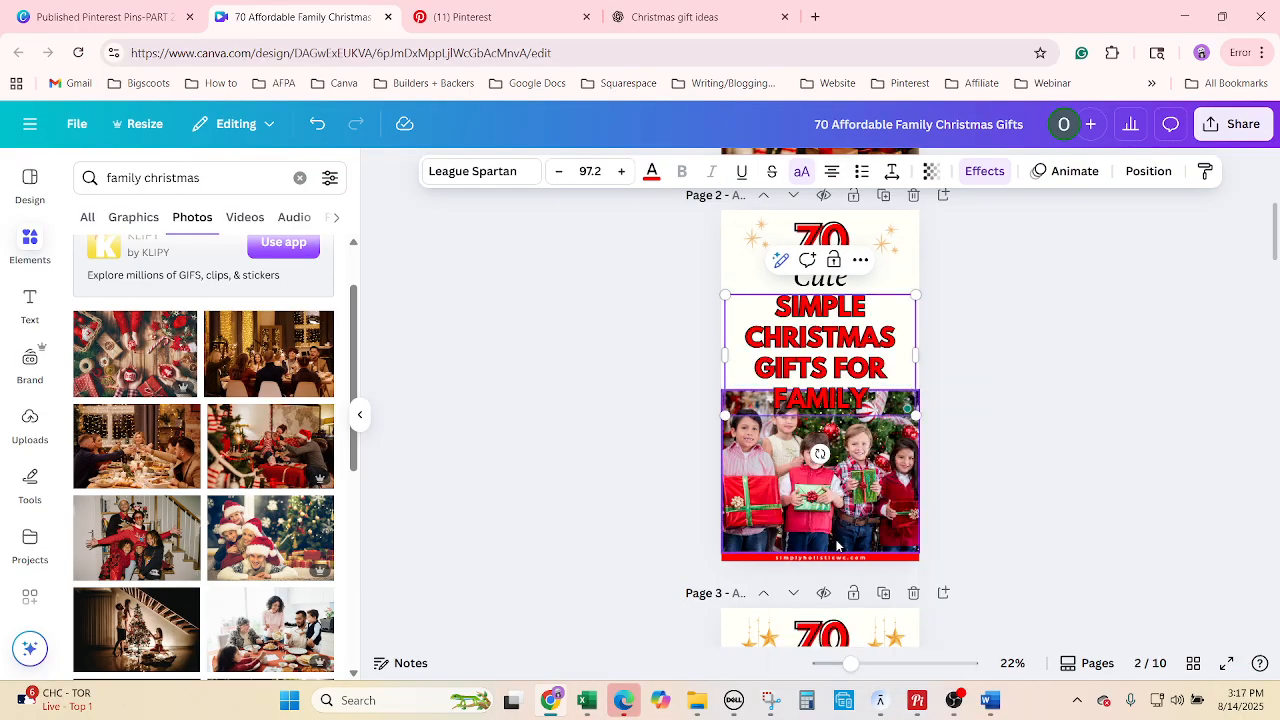
Shrink the new heading to size 80.2 so it fits three lines above the photo.
left_click(557, 173)
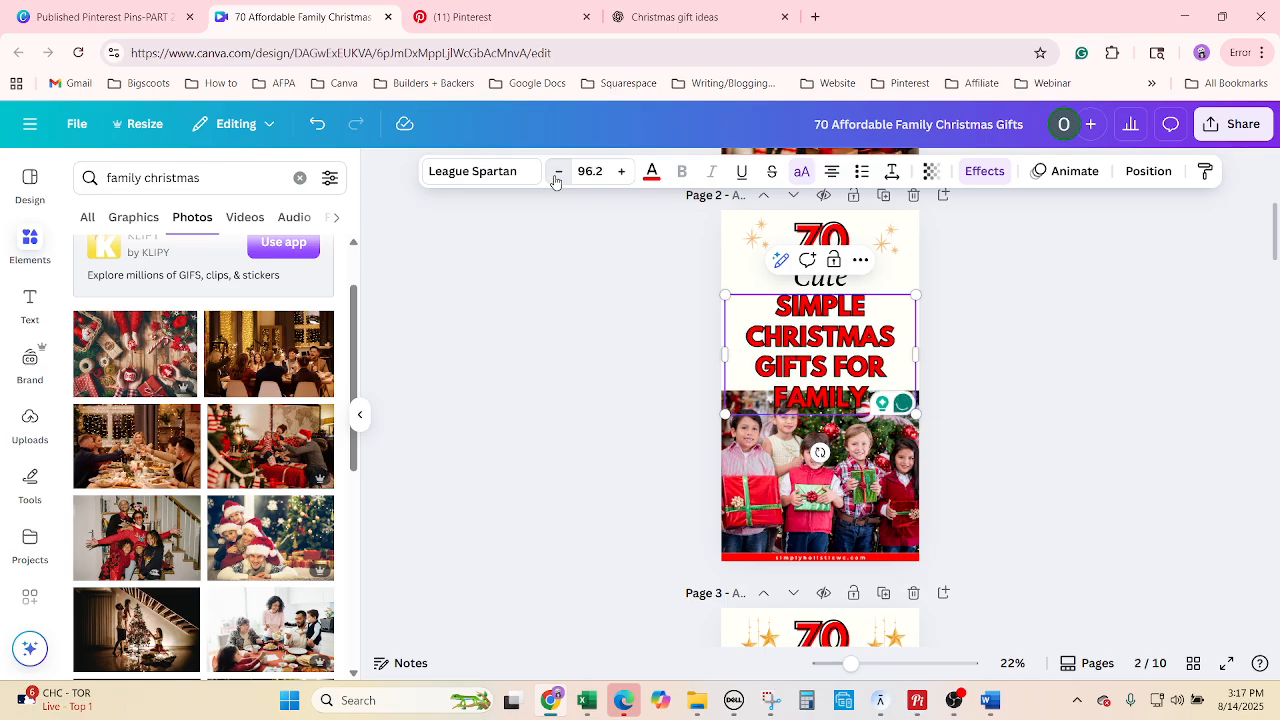
left_click(557, 173)
left_click(557, 173)
left_click(557, 173)
left_click(557, 173)
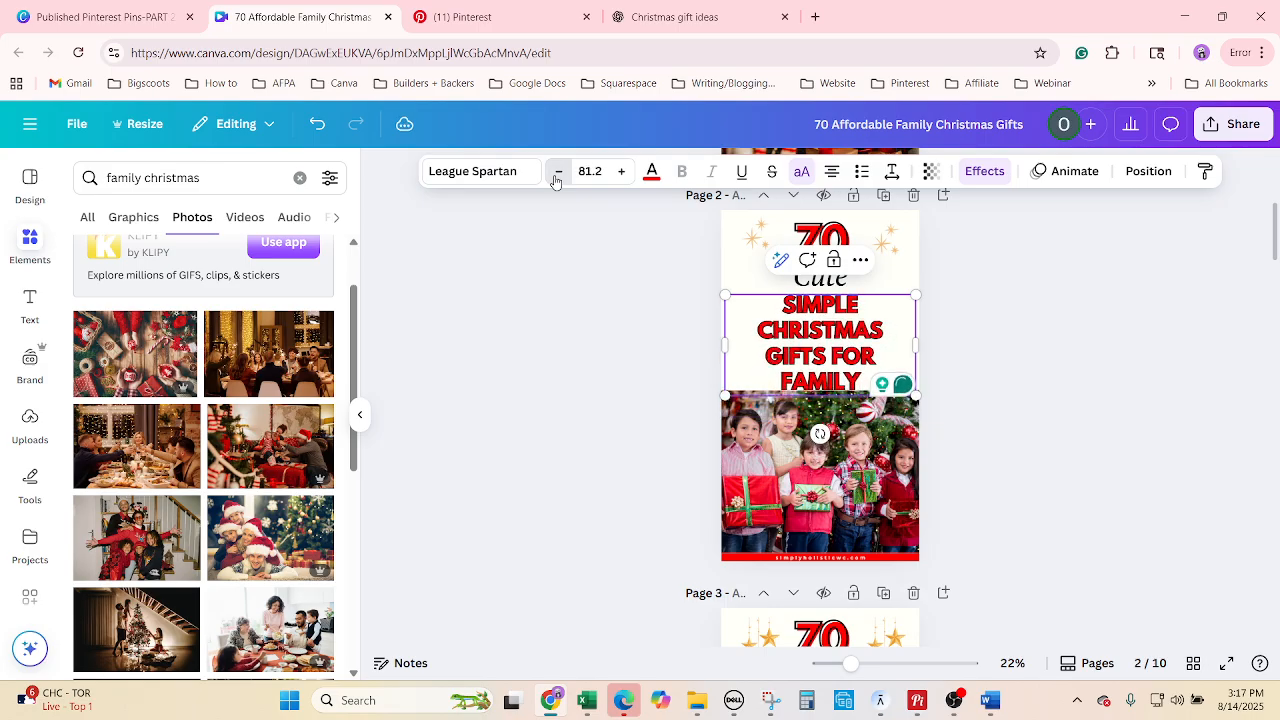
left_click(557, 173)
left_click(621, 171)
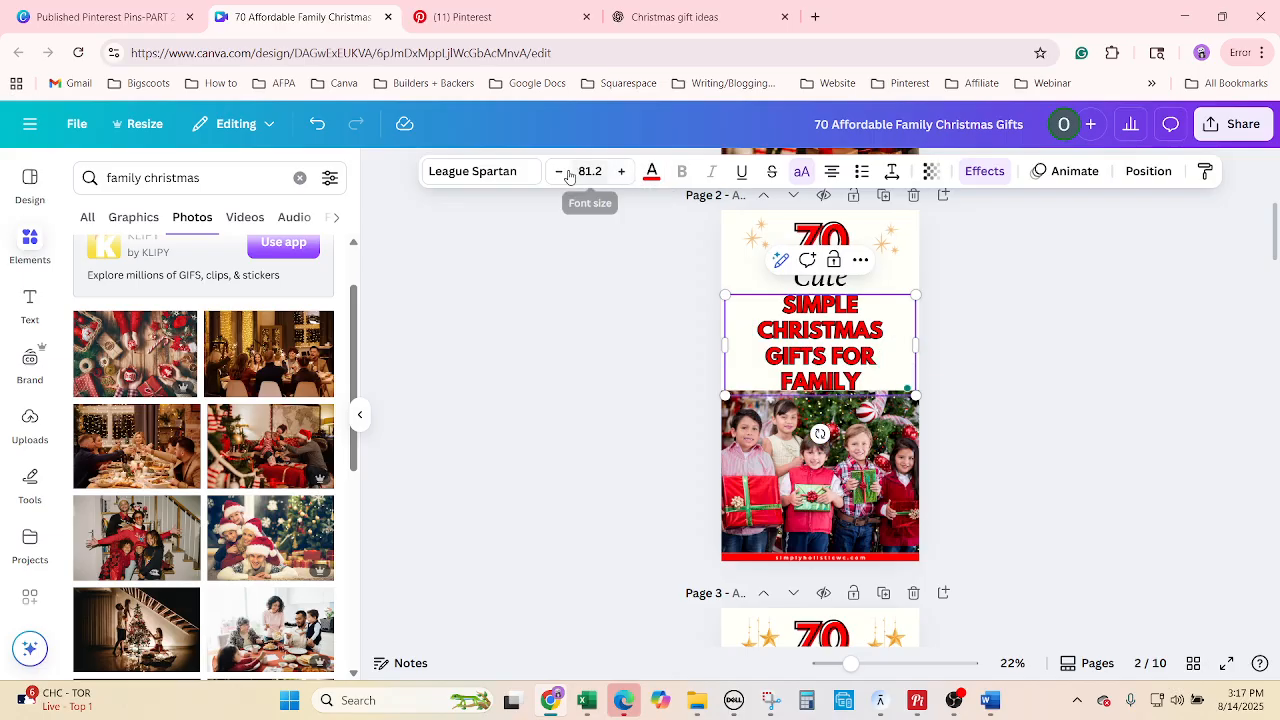
left_click(1060, 520)
scroll(1046, 514, "up", 3)
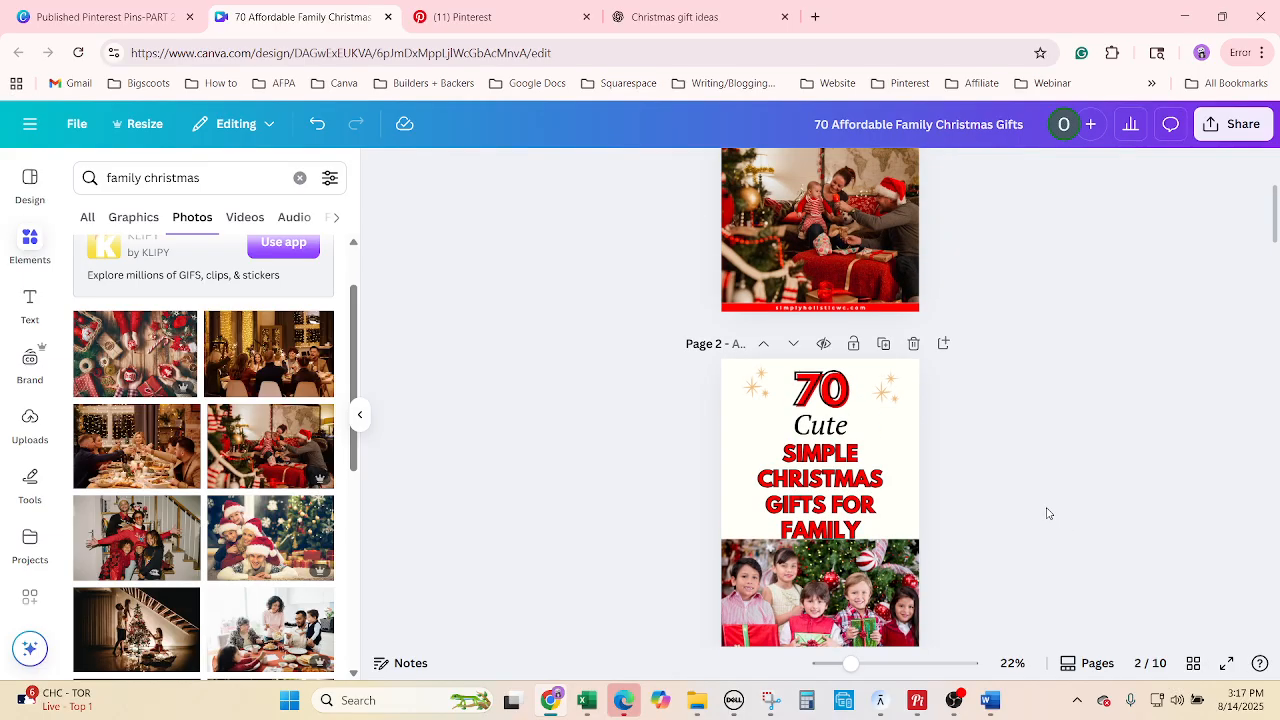
left_click(858, 509)
left_click(557, 171)
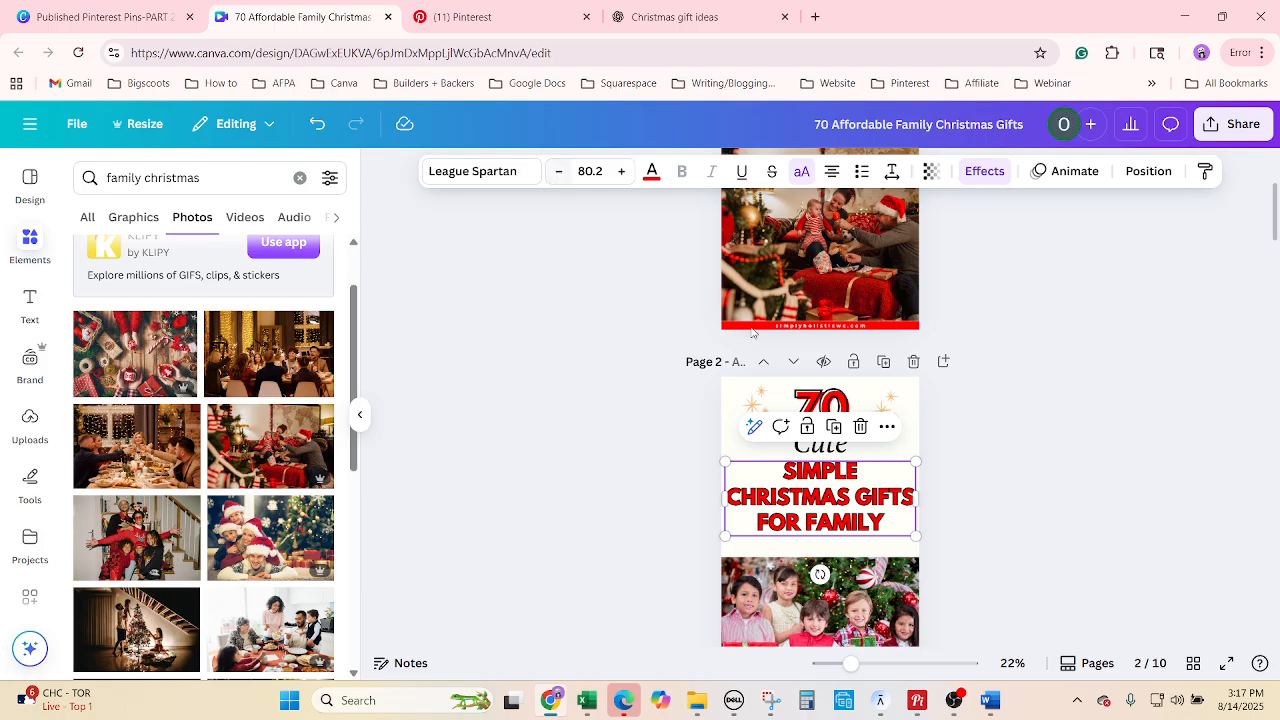
scroll(1013, 481, "down", 1)
left_click(832, 477)
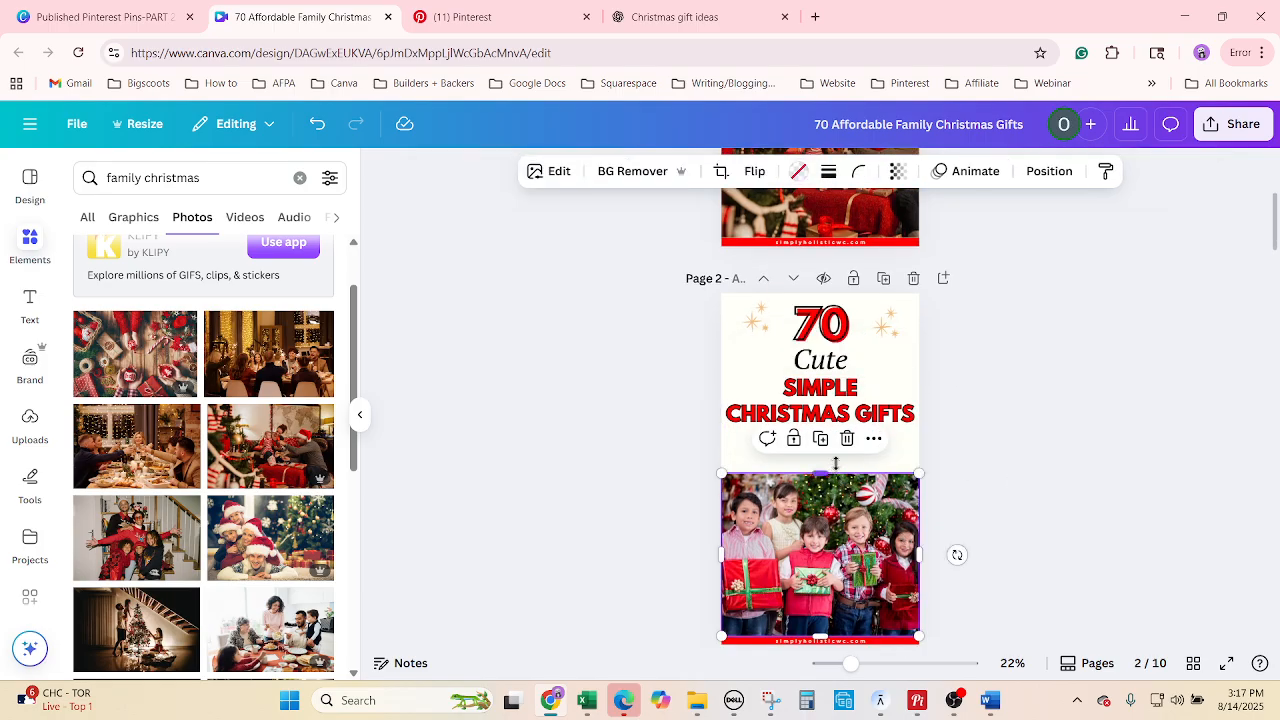
Stretch the photo up under the heading and insert 'Super' before 'Cute'.
left_click_drag(836, 463, 836, 451)
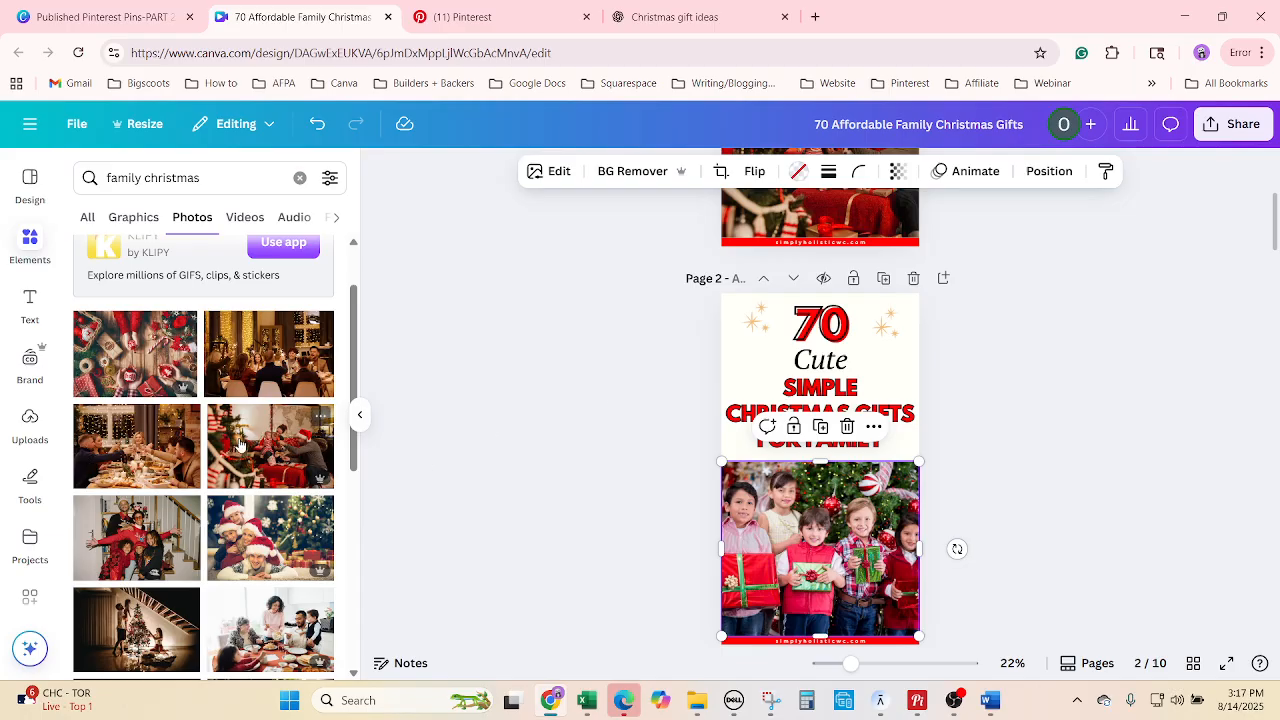
left_click(781, 370)
type("Super")
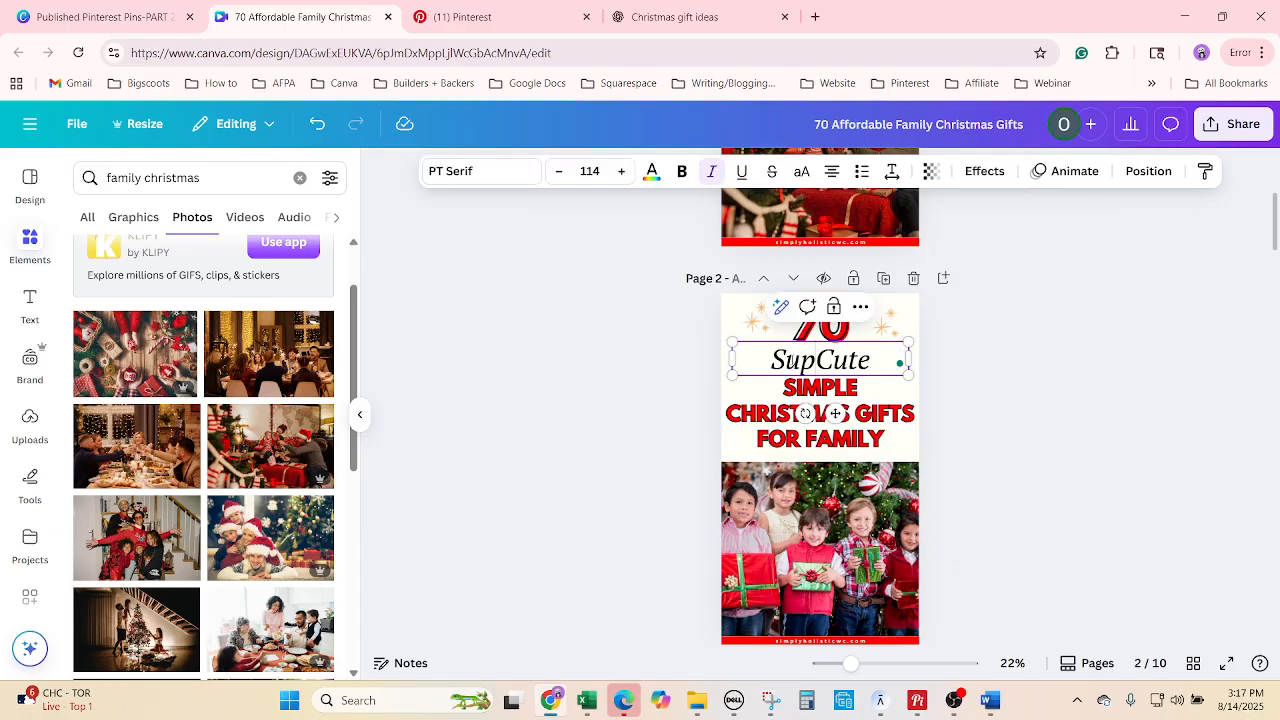
key("BackSpace")
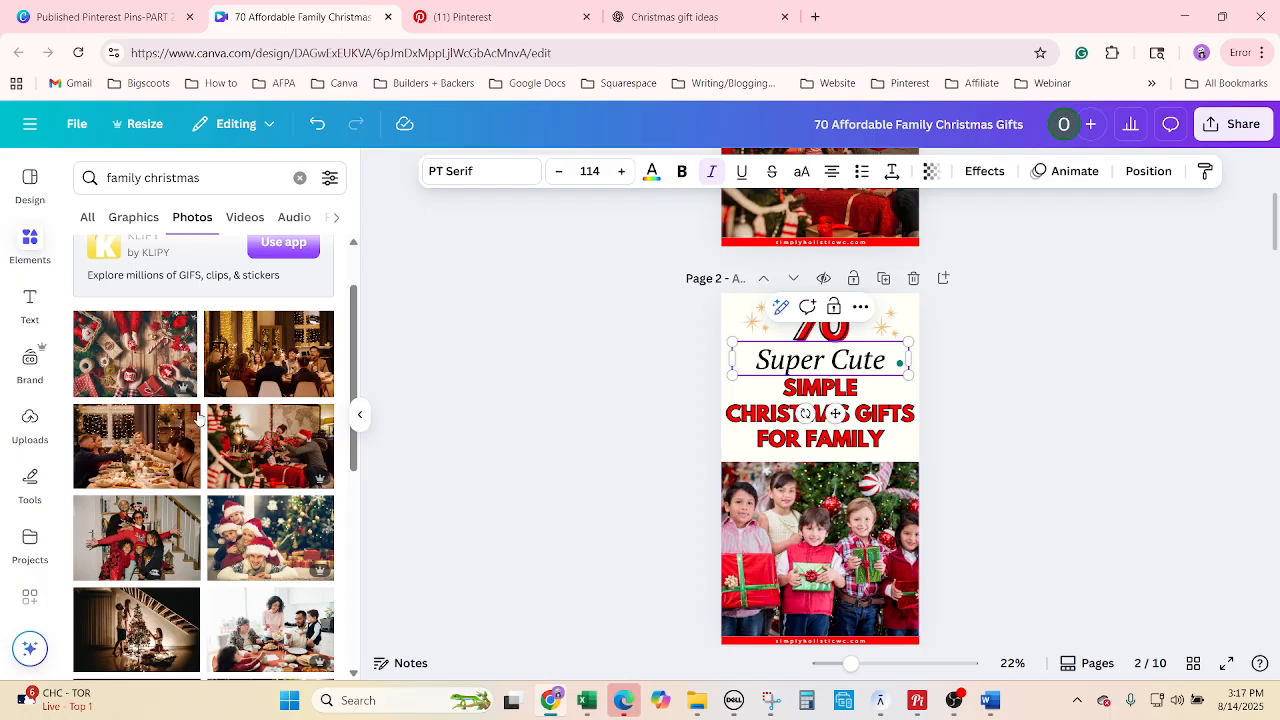
Replace page 2's photo with the Santa-hat family image and crop it.
left_click_drag(134, 550, 829, 557)
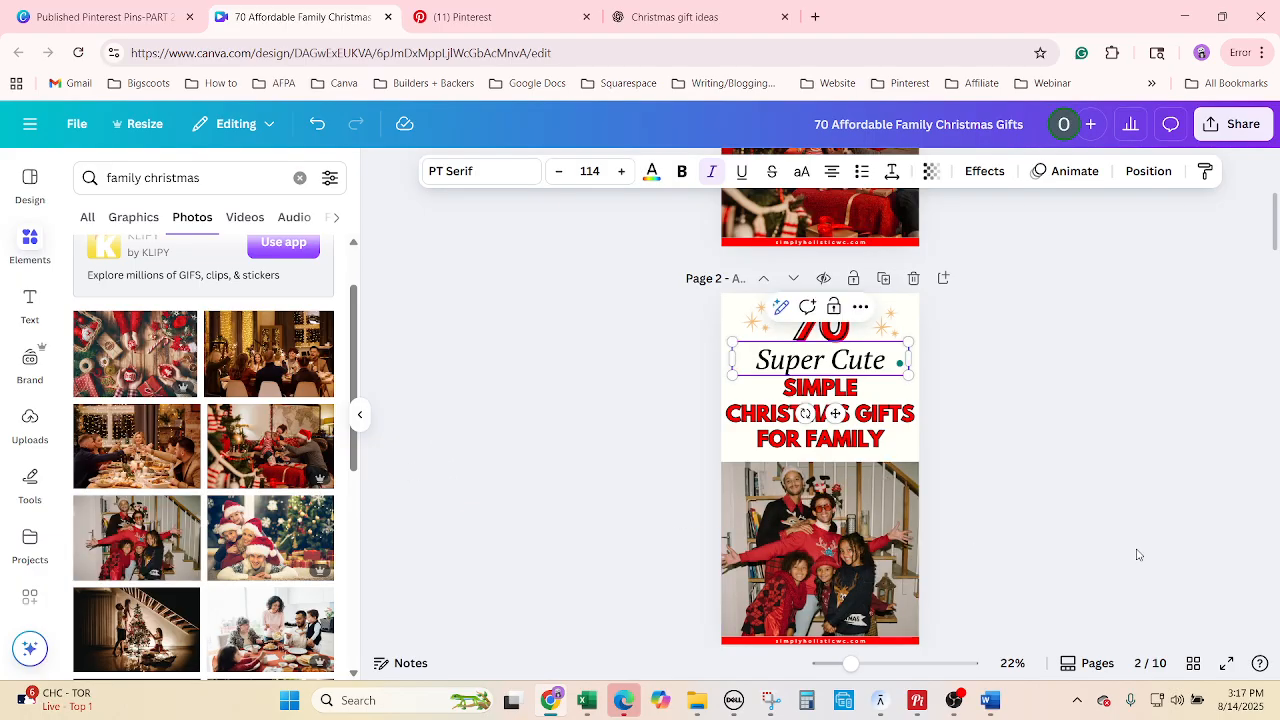
left_click_drag(270, 538, 905, 545)
double_click(820, 550)
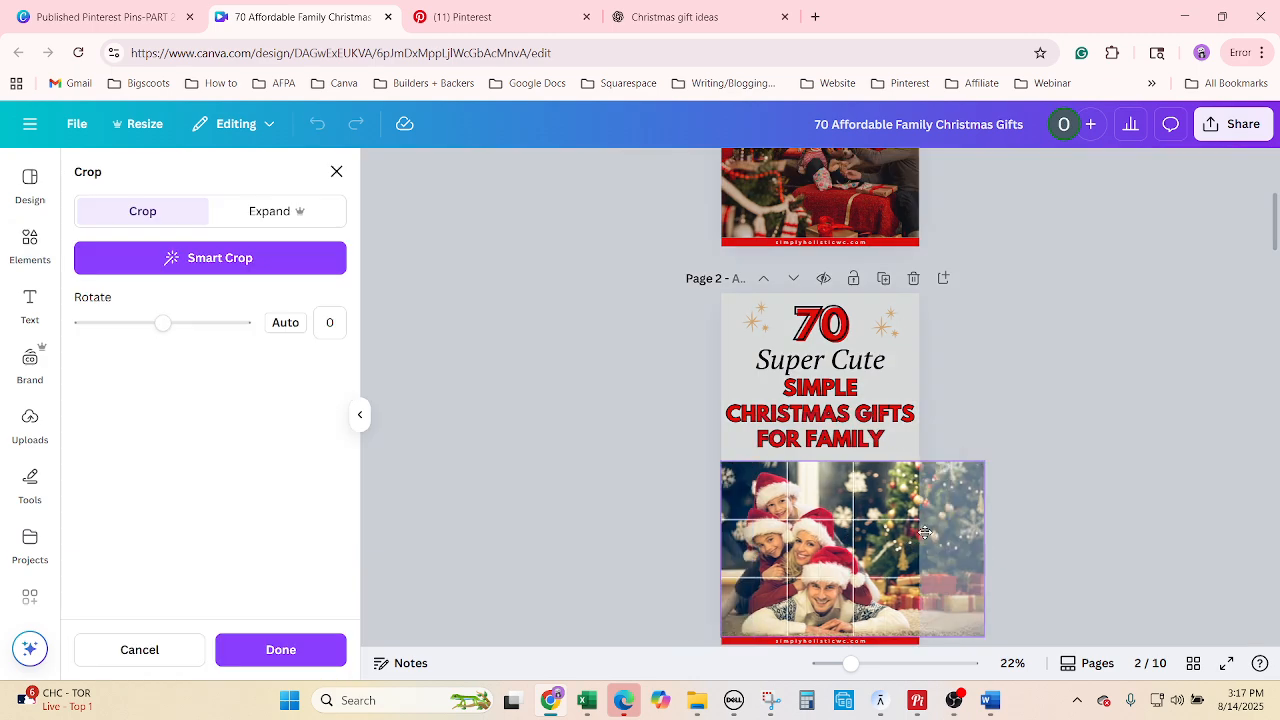
key("Return")
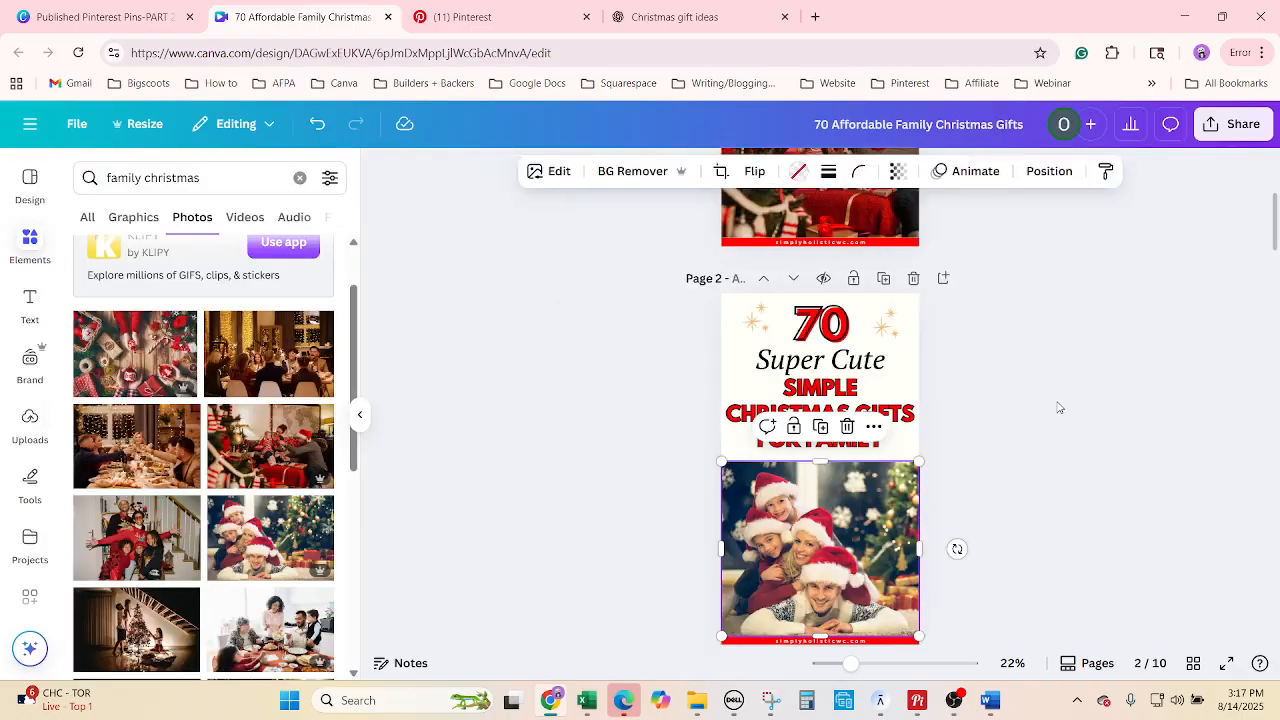
left_click(1090, 531)
scroll(1074, 530, "down", 4)
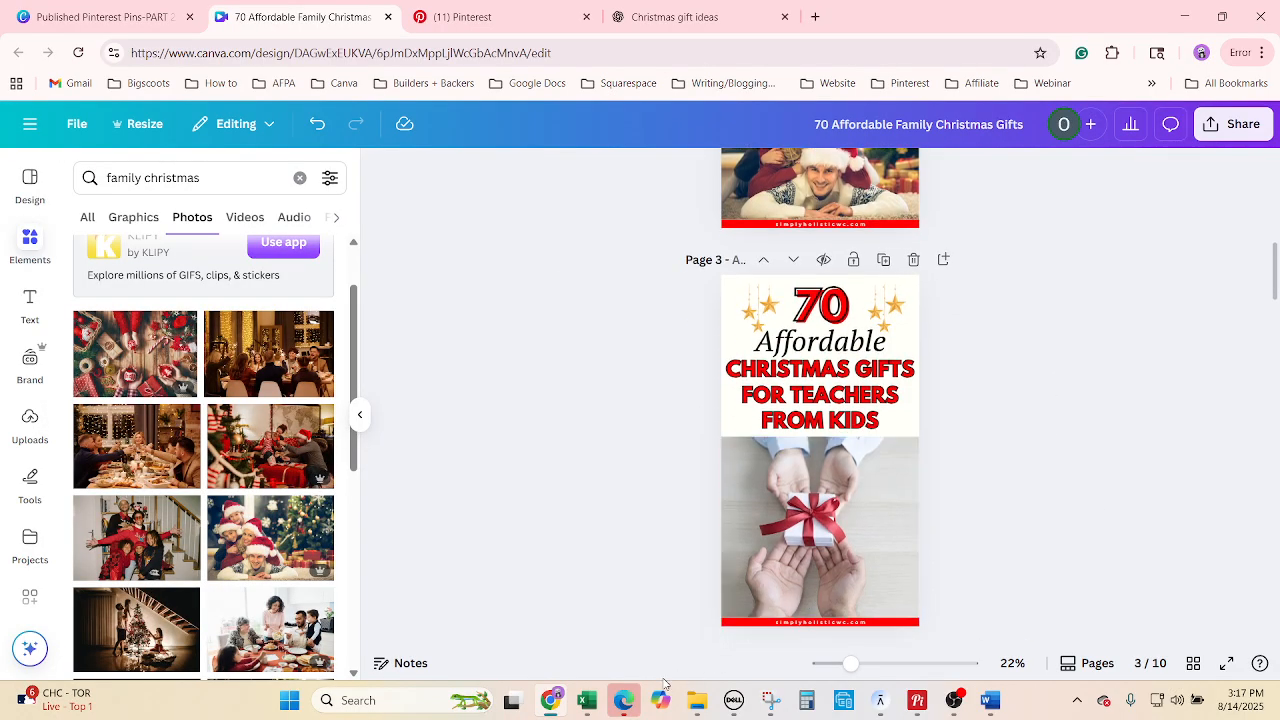
Replace 'Affordable' on page 3 with 'Memorable' from the cell B32 title.
left_click(588, 701)
left_click(110, 414)
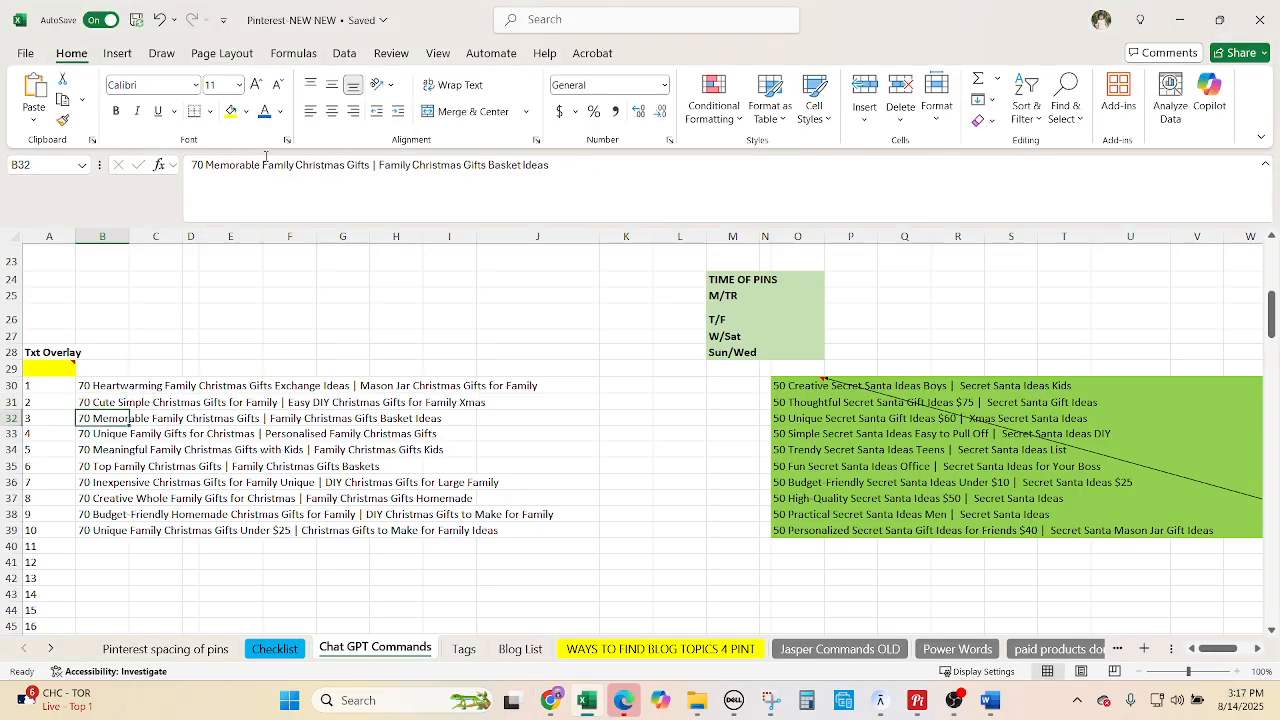
left_click_drag(259, 166, 208, 165)
key("ctrl+c")
left_click(550, 700)
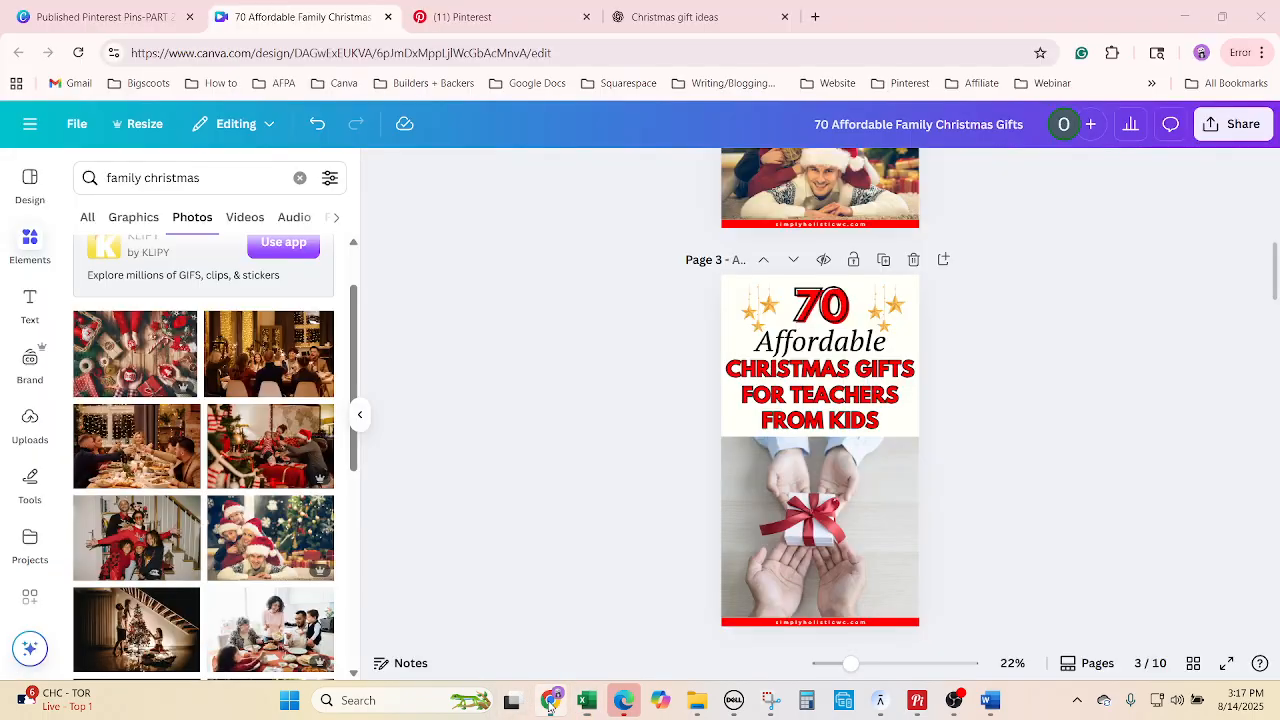
double_click(835, 340)
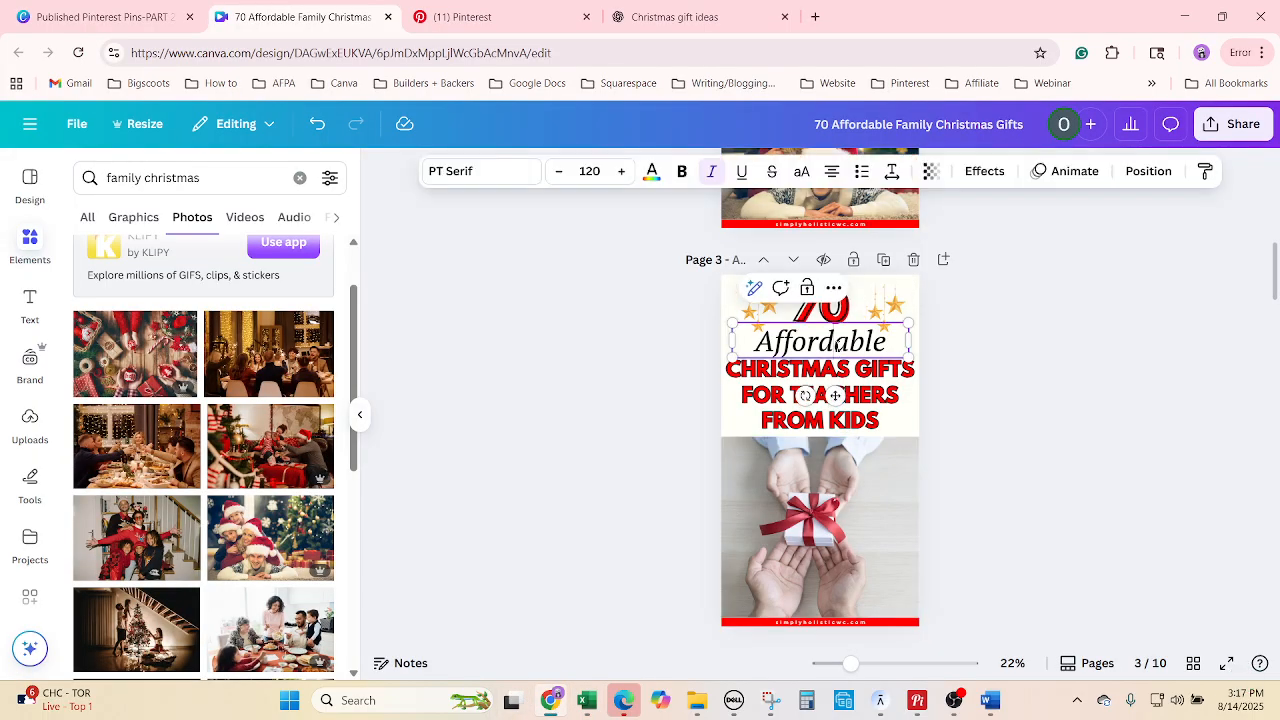
right_click(836, 340)
left_click(866, 540)
key("ctrl+v")
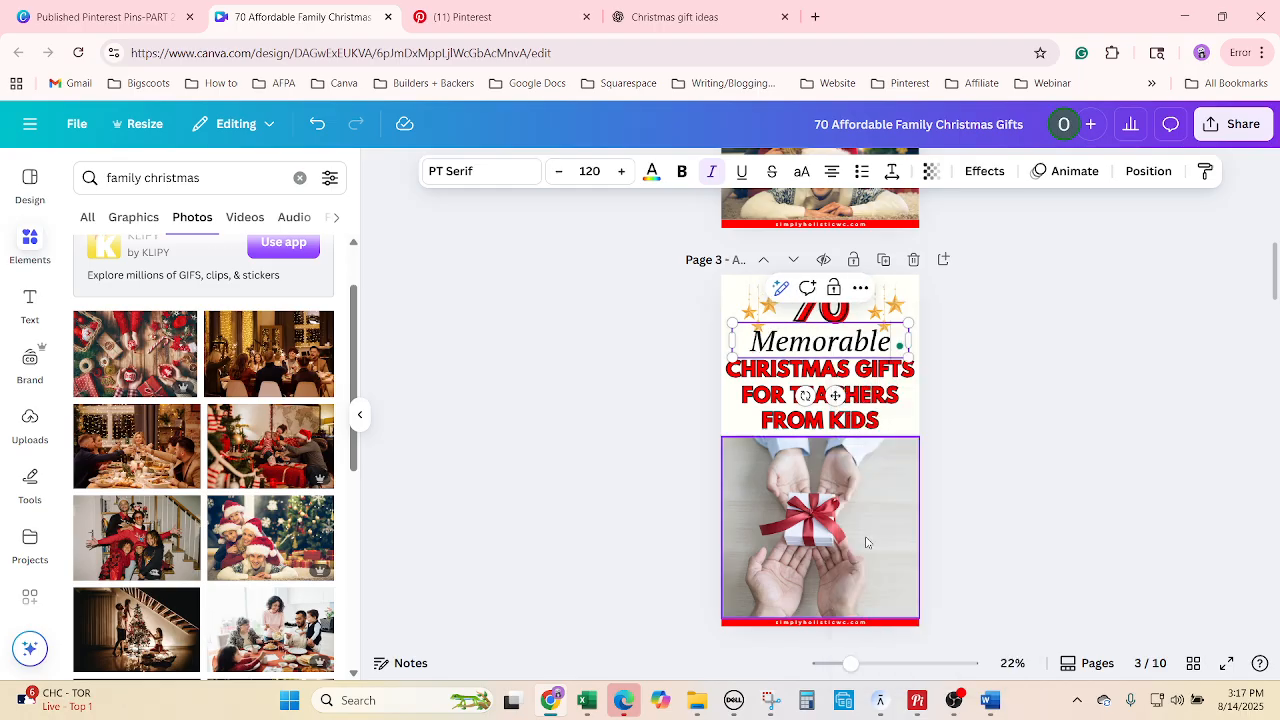
Replace page 3's teachers heading with 'Family Christmas Gifts' copied from B32.
left_click(588, 705)
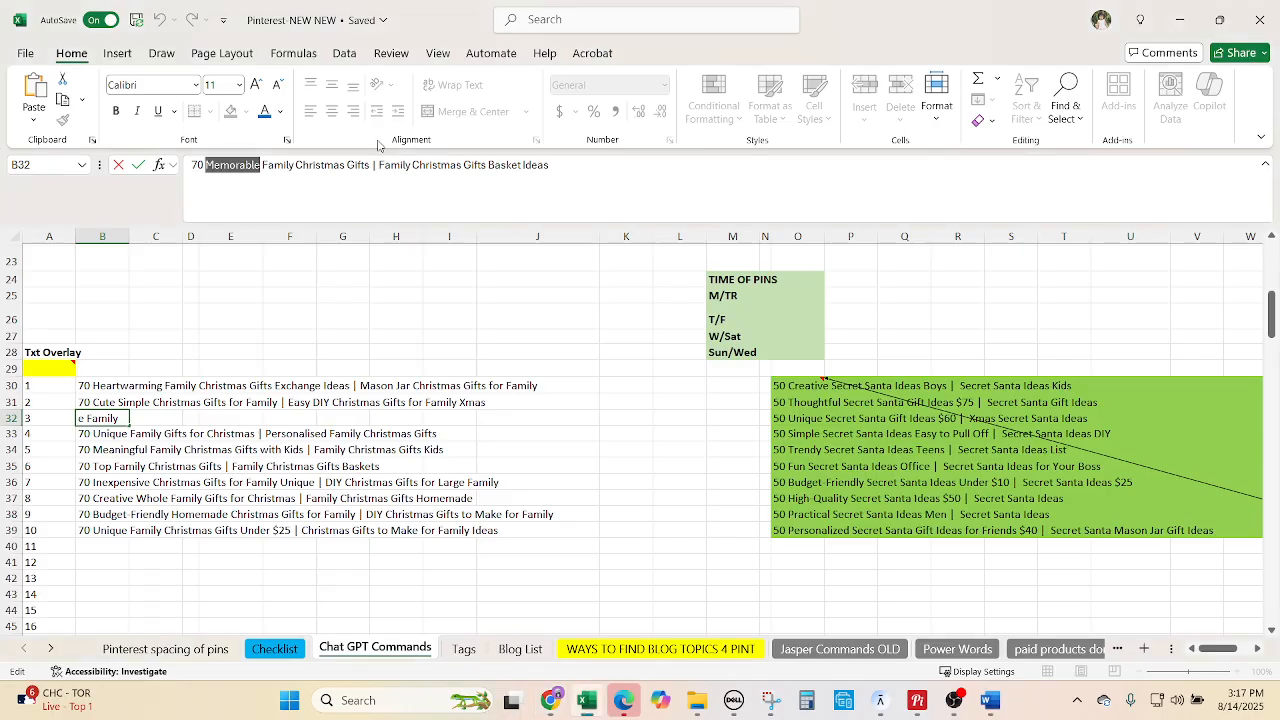
left_click_drag(367, 165, 274, 165)
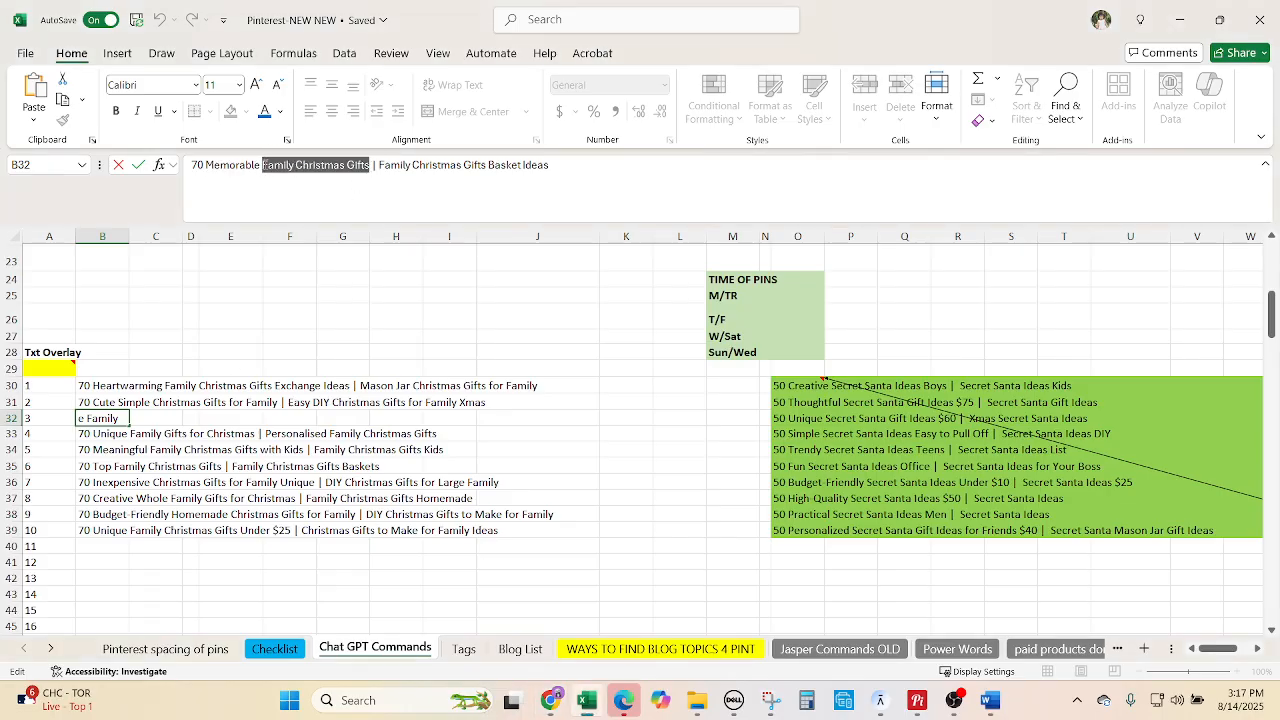
key("ctrl+c")
left_click(550, 700)
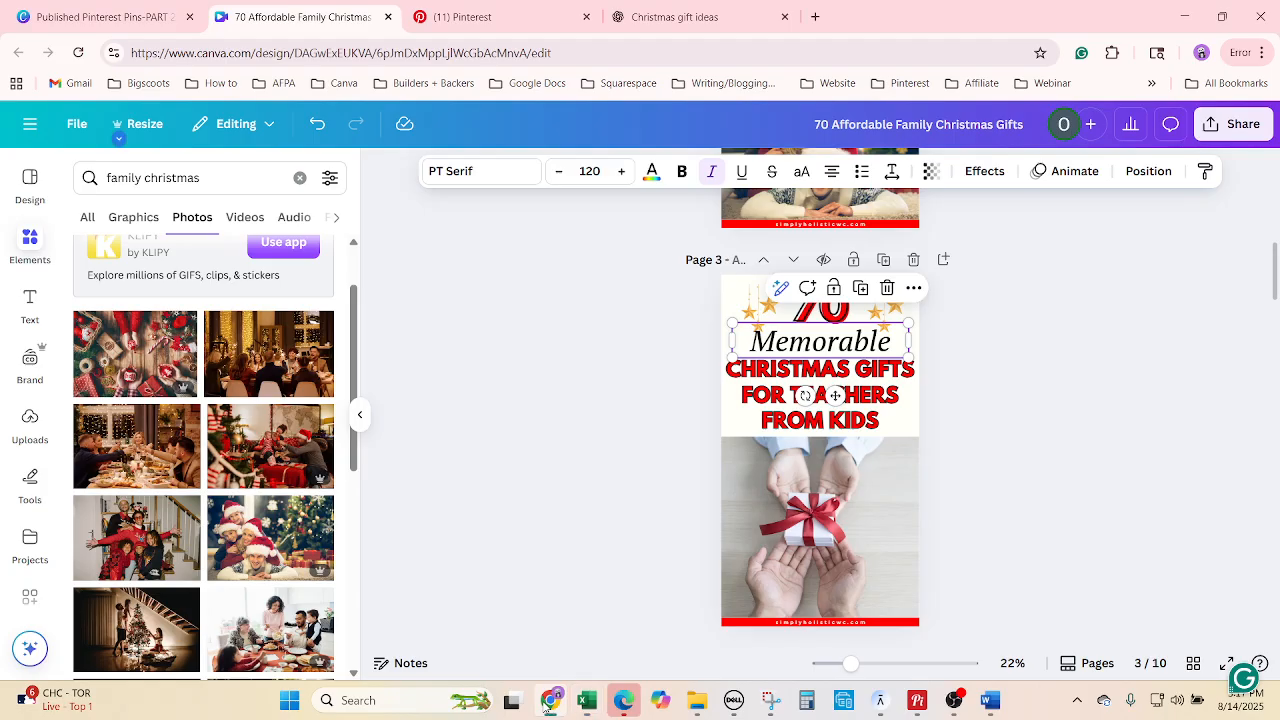
left_click(763, 395)
left_click(763, 395)
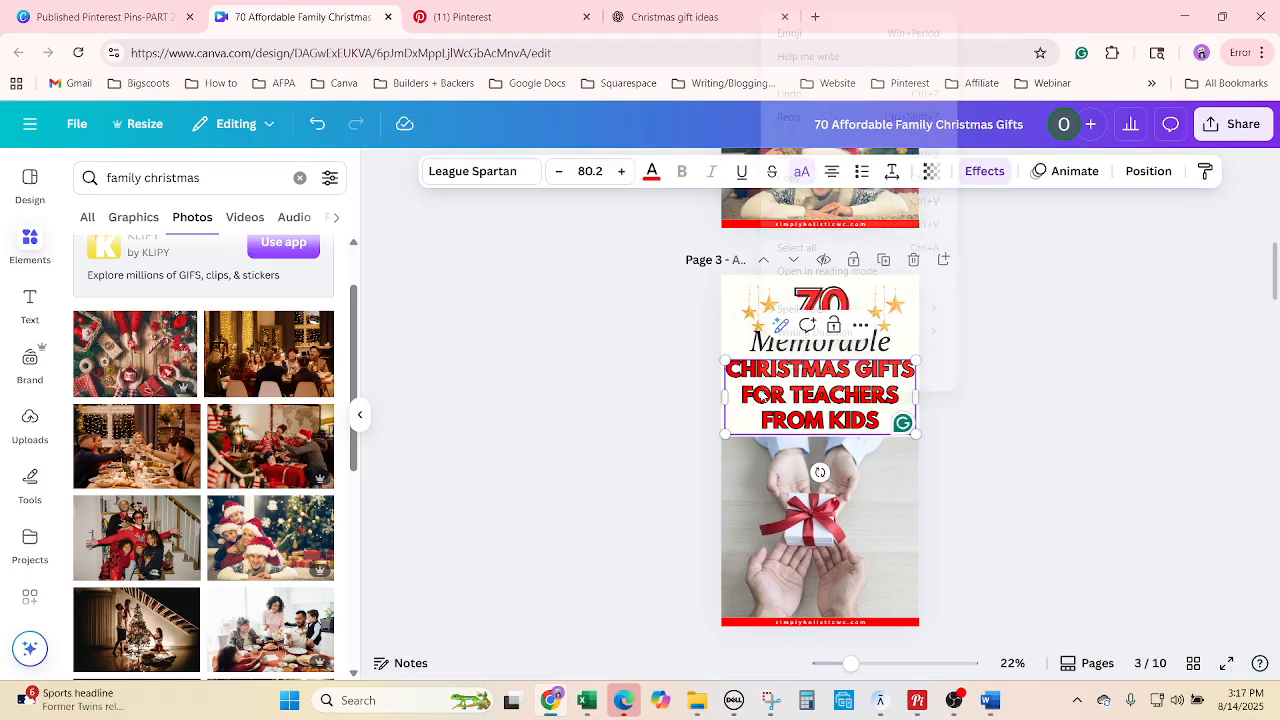
right_click(763, 395)
left_click(819, 247)
key("ctrl+v")
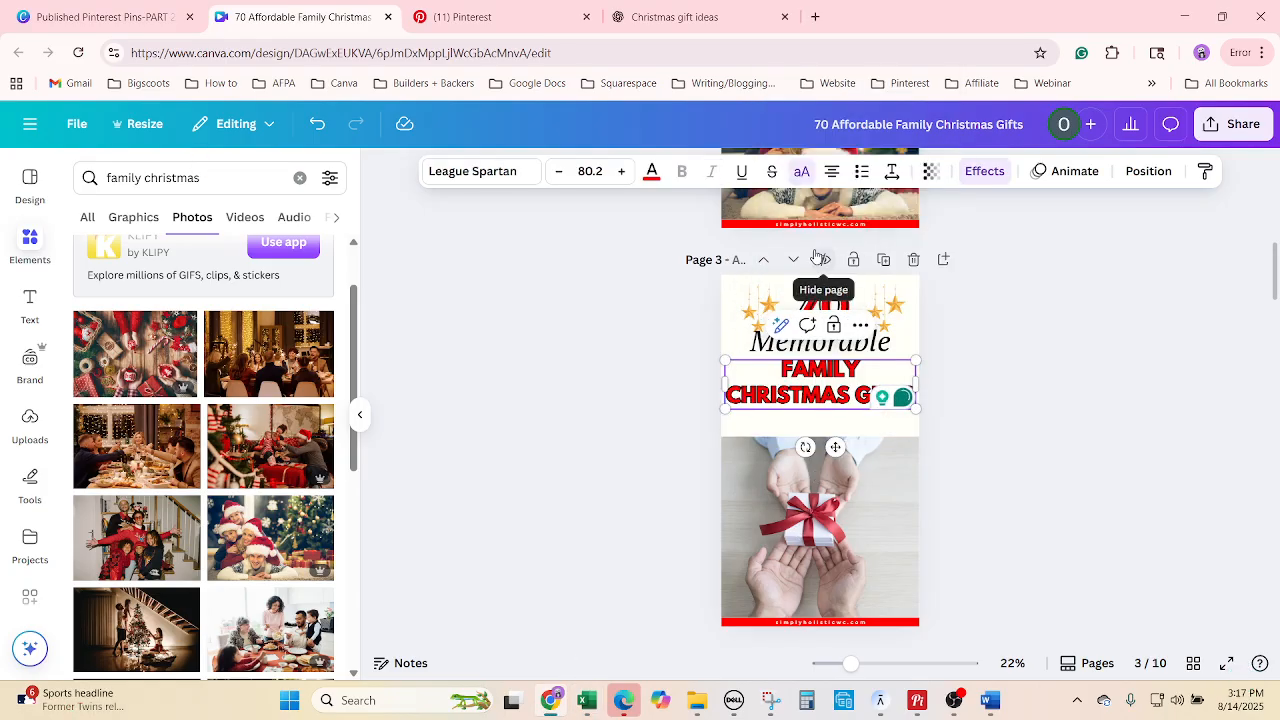
Increase the FAMILY CHRISTMAS GIFTS heading's font size.
left_click(619, 171)
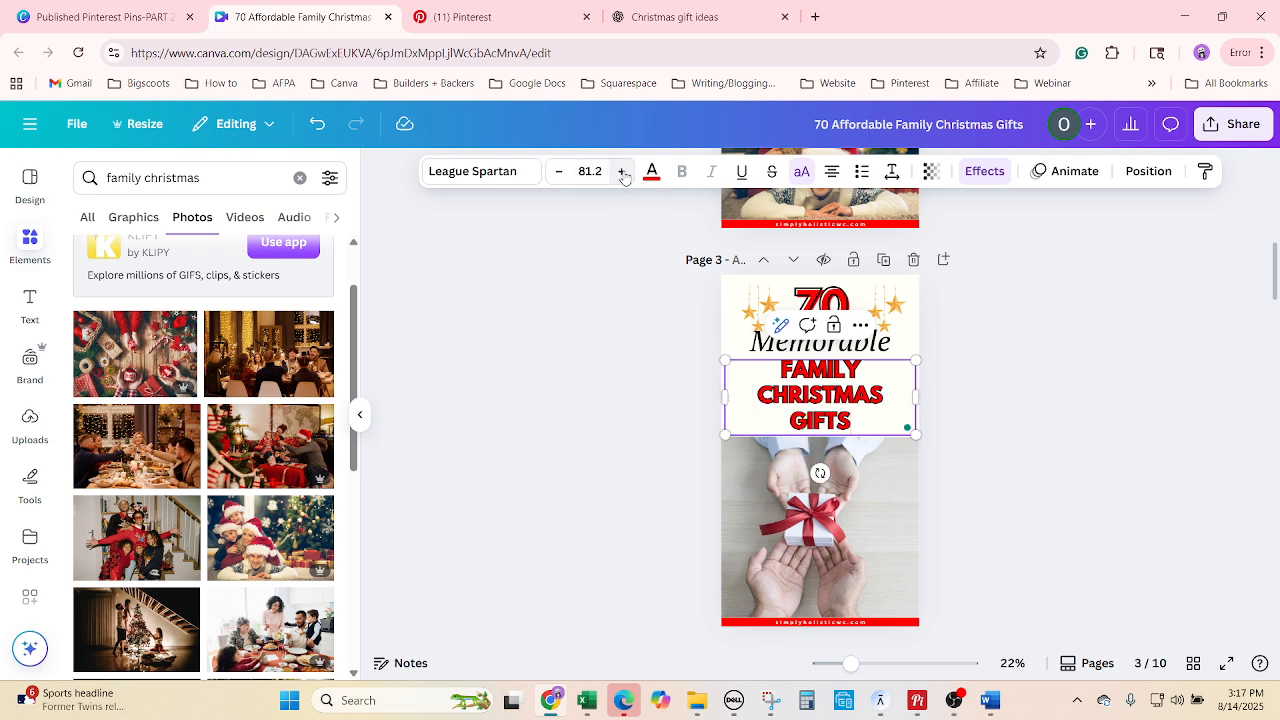
left_click(619, 171)
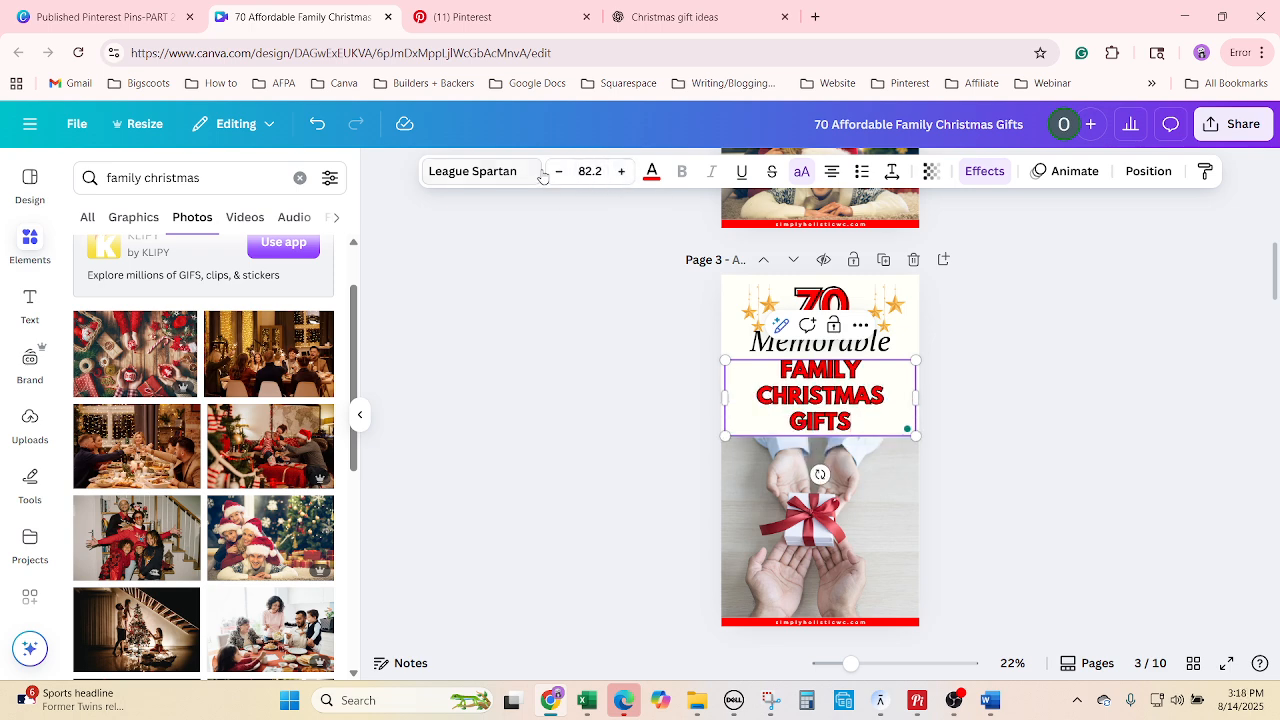
left_click(621, 171)
left_click(621, 171)
left_click(621, 171)
left_click(621, 171)
left_click(621, 171)
left_click(621, 171)
left_click(621, 171)
left_click(621, 171)
left_click(621, 171)
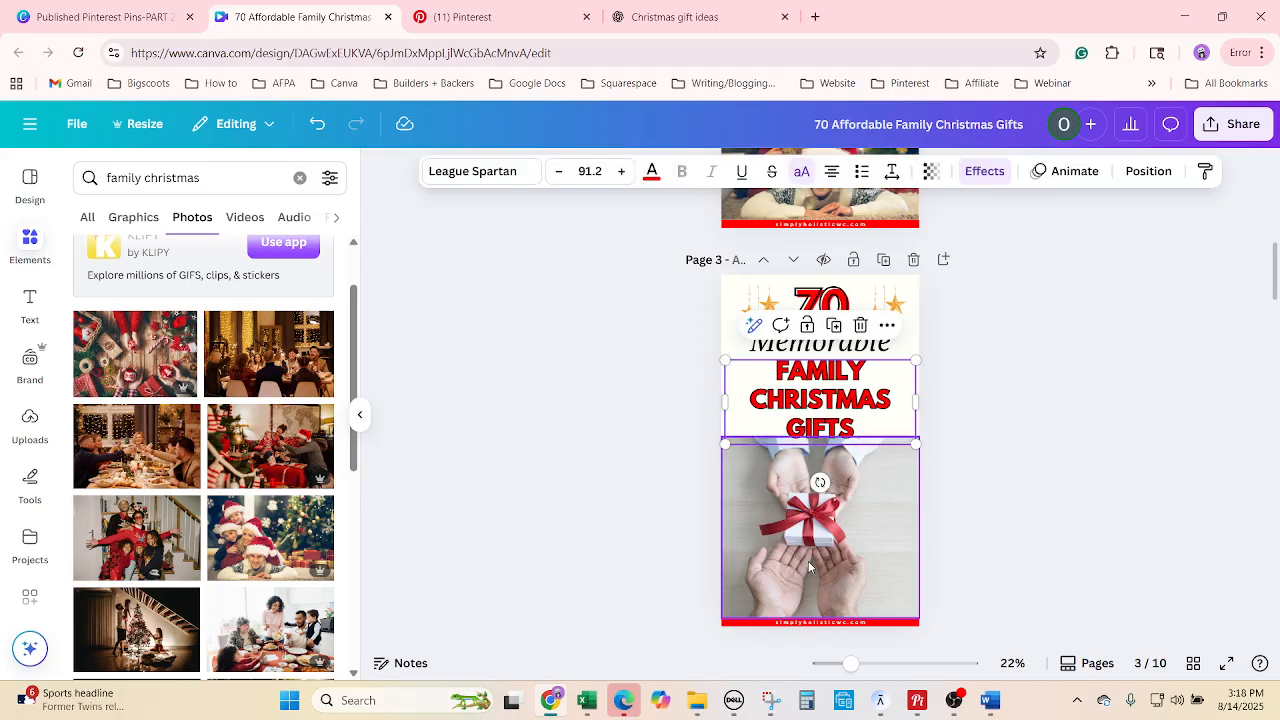
Resize the gift photo, widening it left and lowering its top edge.
left_click(830, 452)
left_click_drag(826, 440, 825, 451)
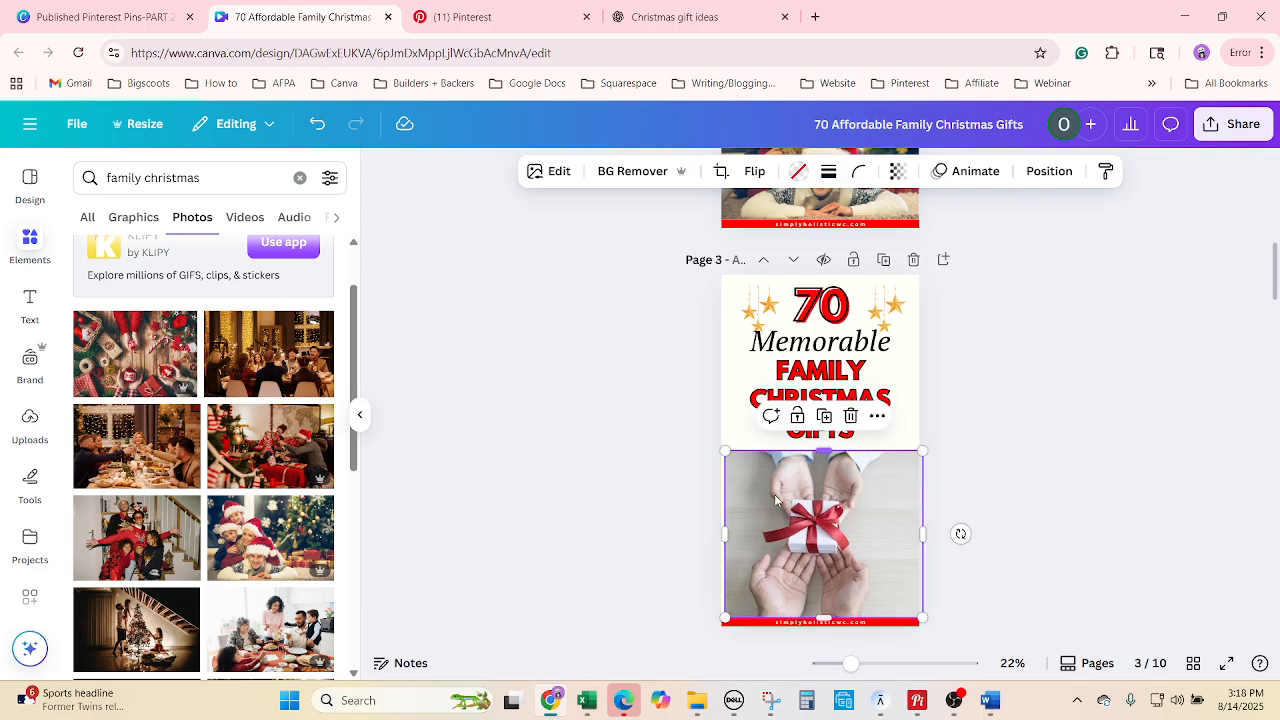
left_click_drag(721, 530, 711, 531)
left_click_drag(814, 450, 814, 471)
Enlarge the heading further to 109 and fine-tune the gift photo's height beneath it.
left_click(862, 394)
left_click(855, 395)
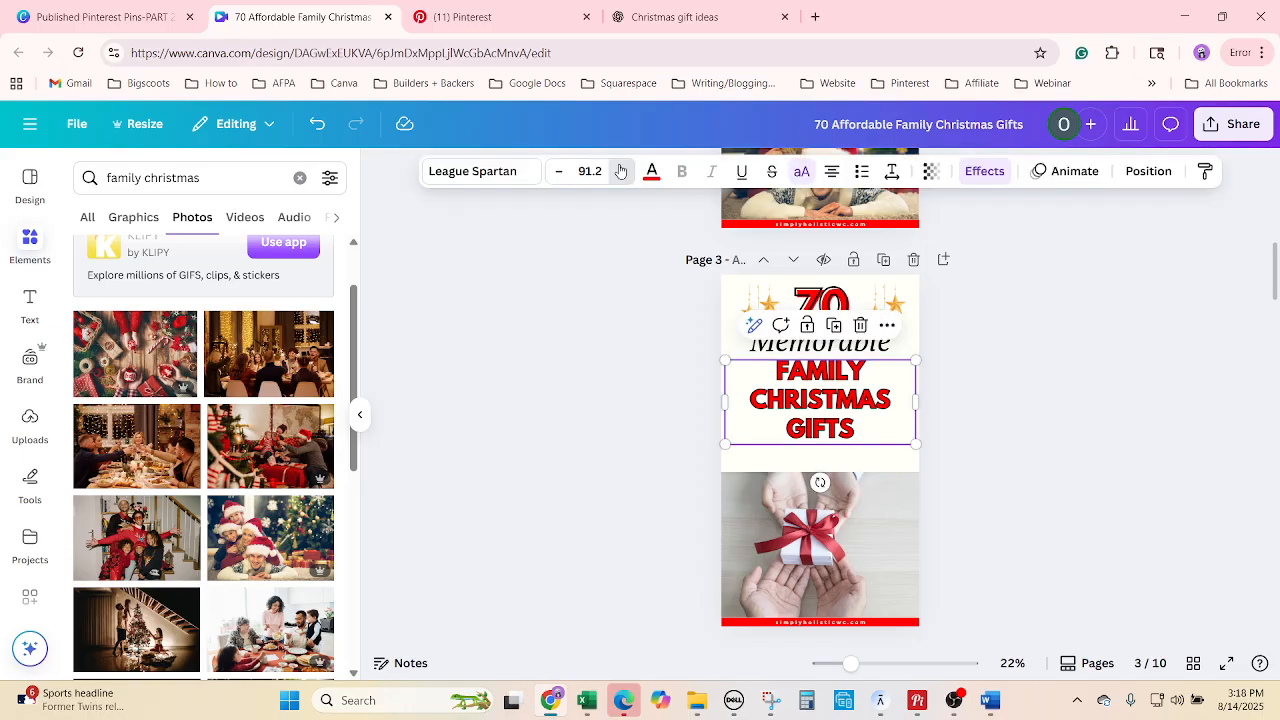
left_click(620, 171)
left_click(620, 171)
left_click(620, 171)
left_click(620, 171)
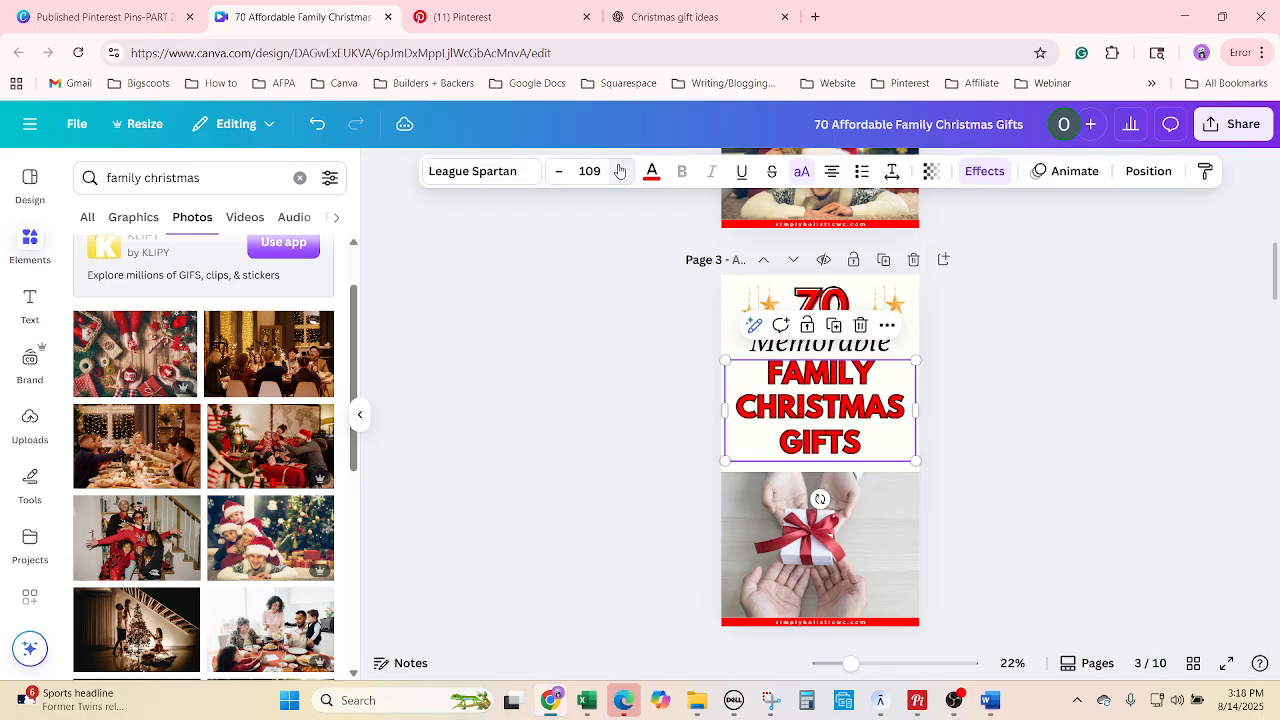
left_click(620, 171)
left_click(1044, 458)
left_click(838, 482)
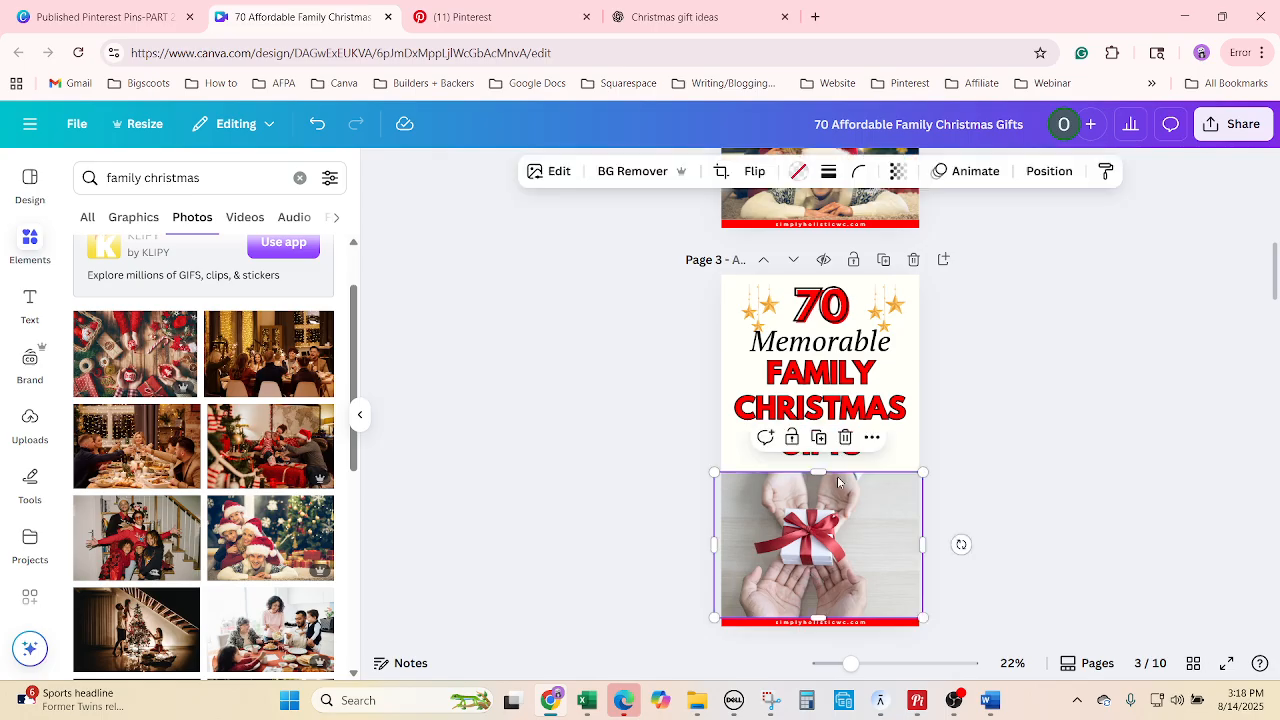
mouse_move(838, 466)
left_mouse_down()
mouse_move(840, 425)
mouse_move(838, 462)
left_mouse_up()
Replace page 3's gift photo with the family-opening-presents image.
left_click(1017, 509)
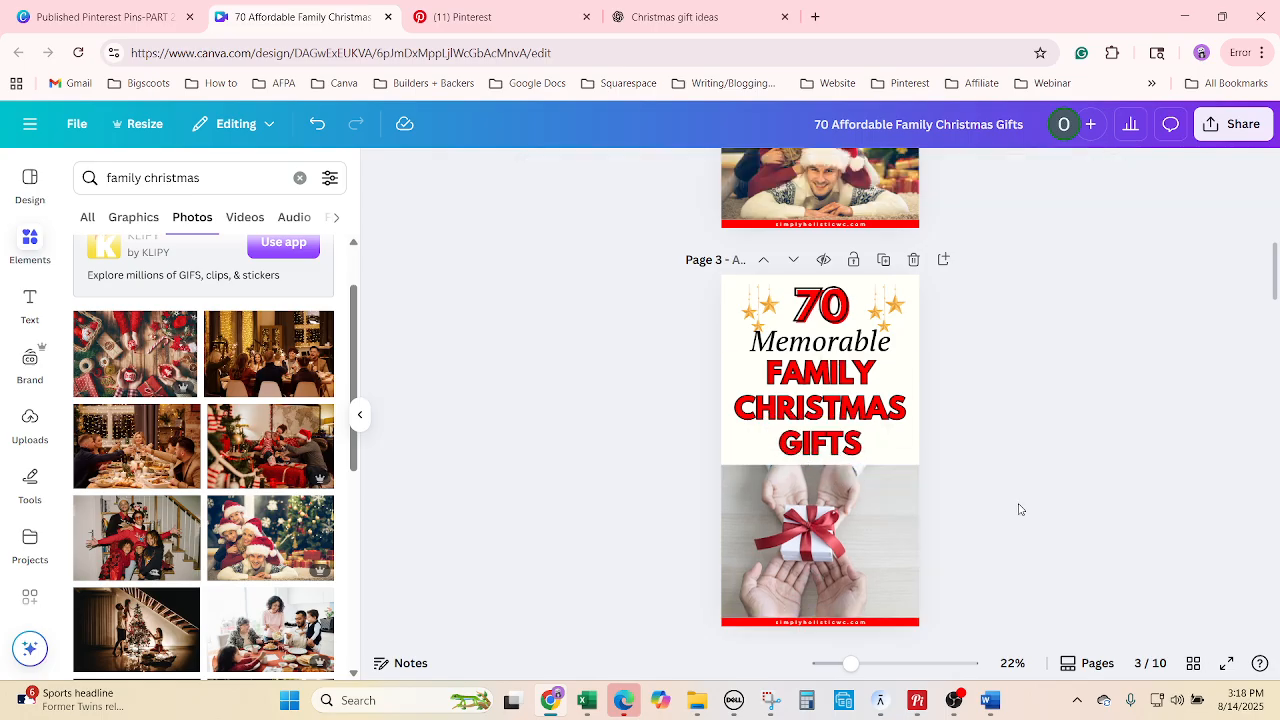
scroll(144, 510, "down", 3)
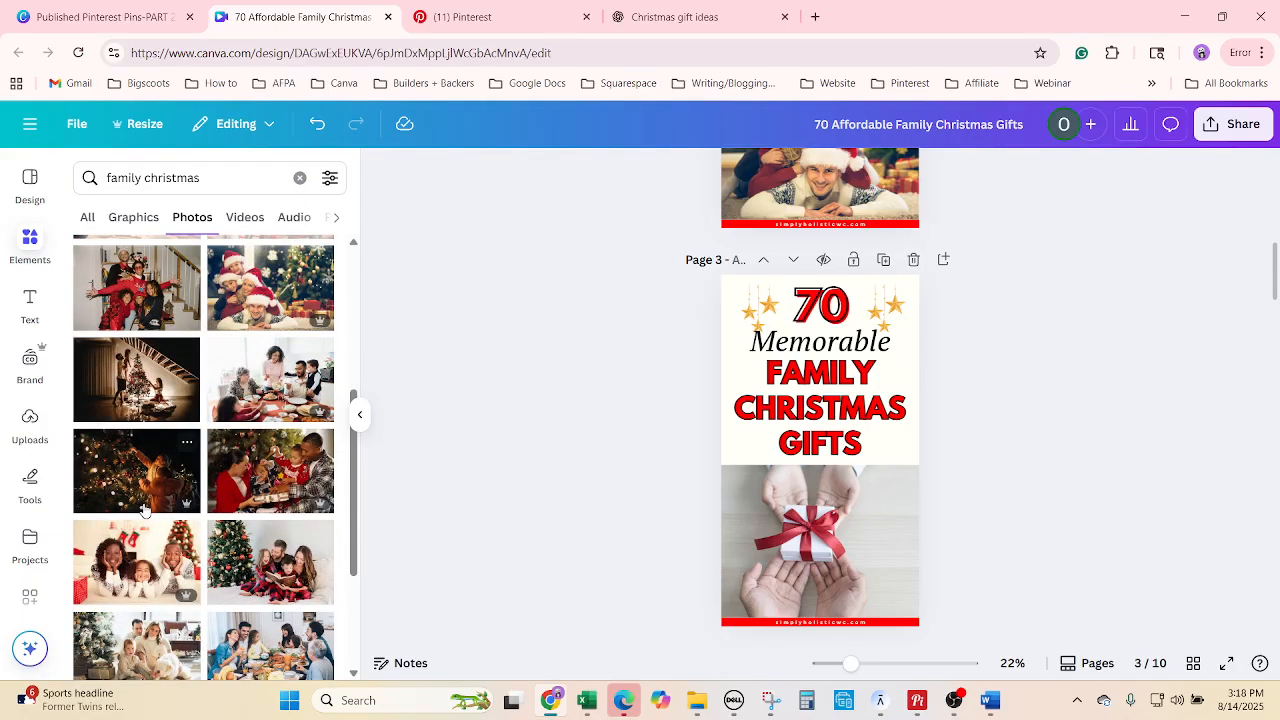
left_click_drag(262, 478, 860, 520)
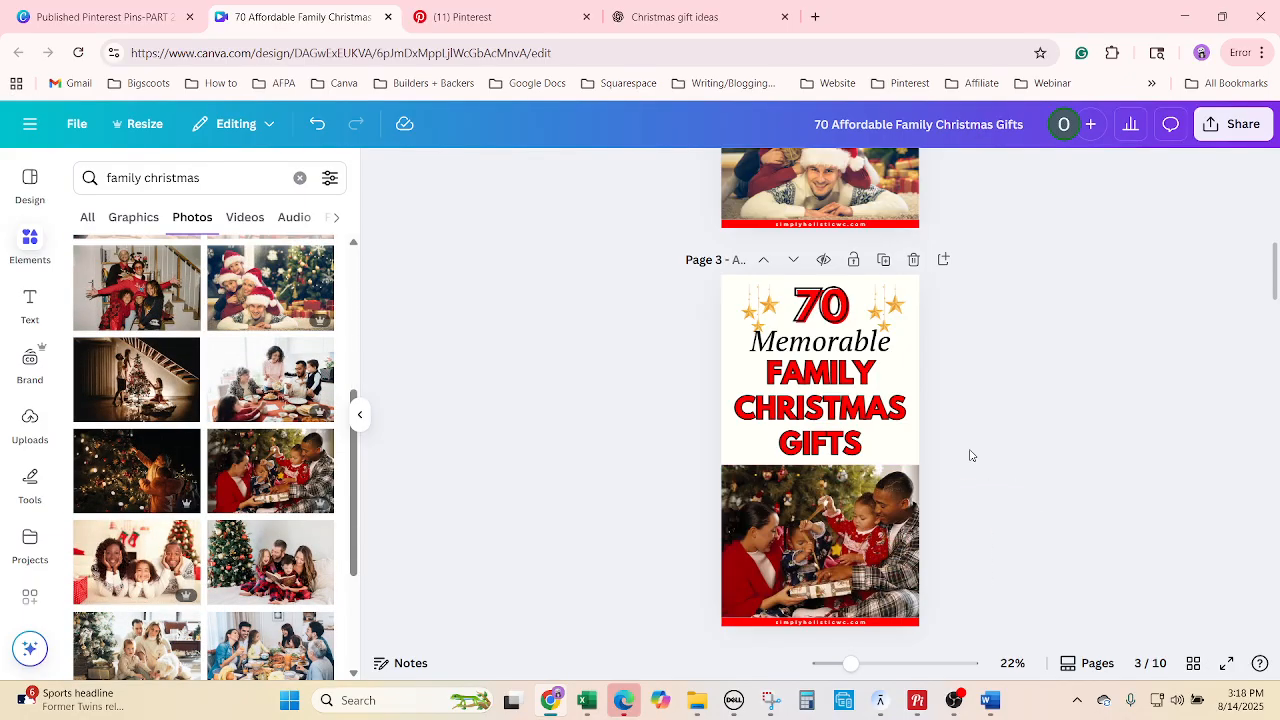
scroll(1052, 516, "up", 8)
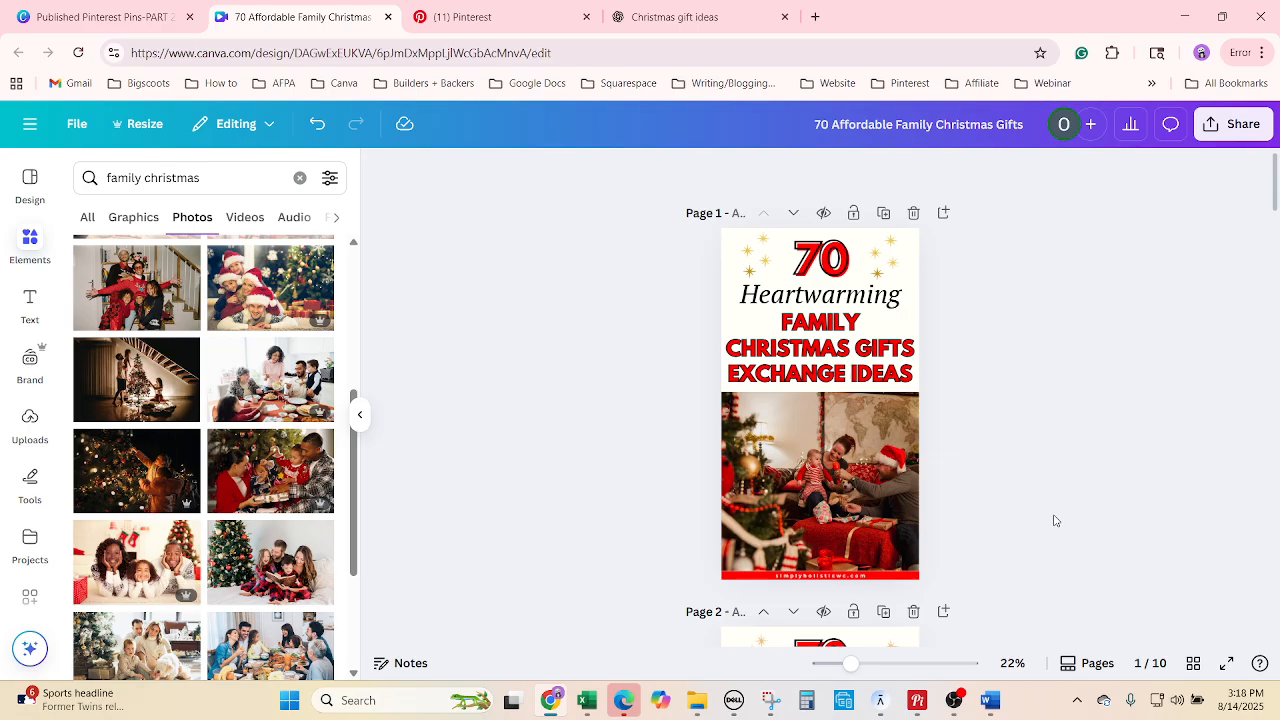
scroll(1060, 514, "down", 6)
scroll(1023, 549, "down", 2)
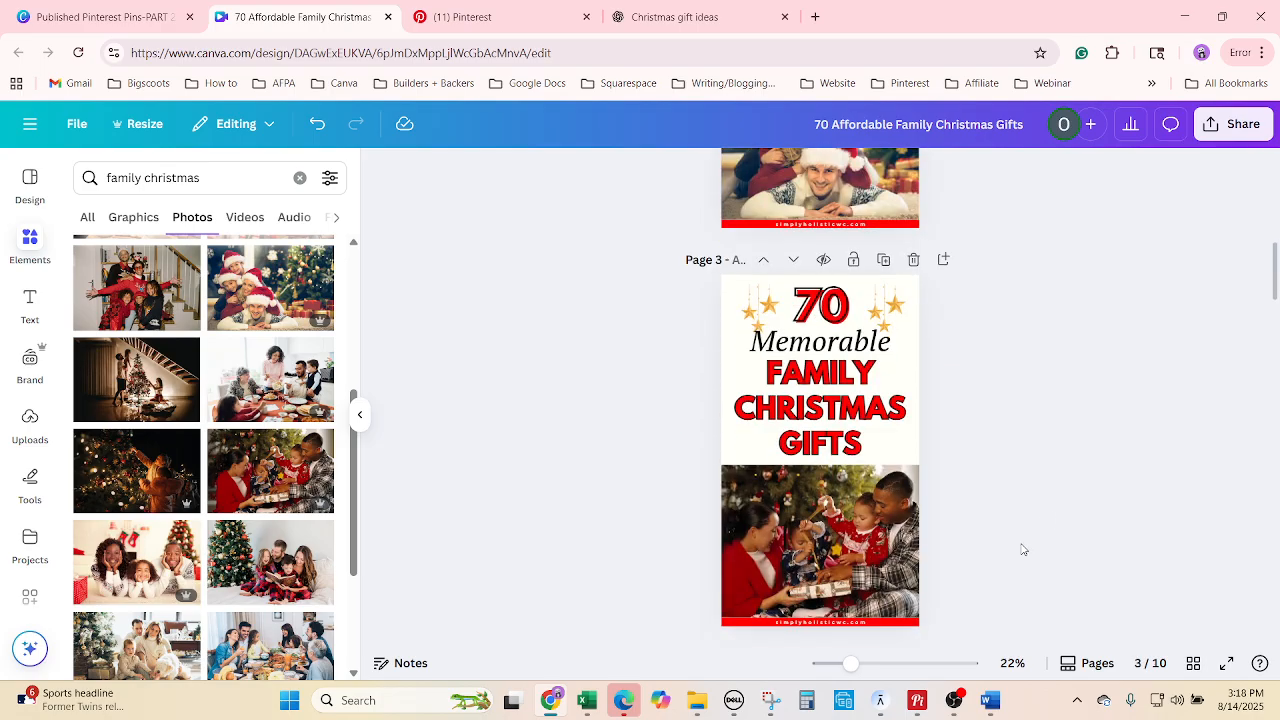
Position the gold stars graphics on either side of '70' on page 3.
left_click(748, 306)
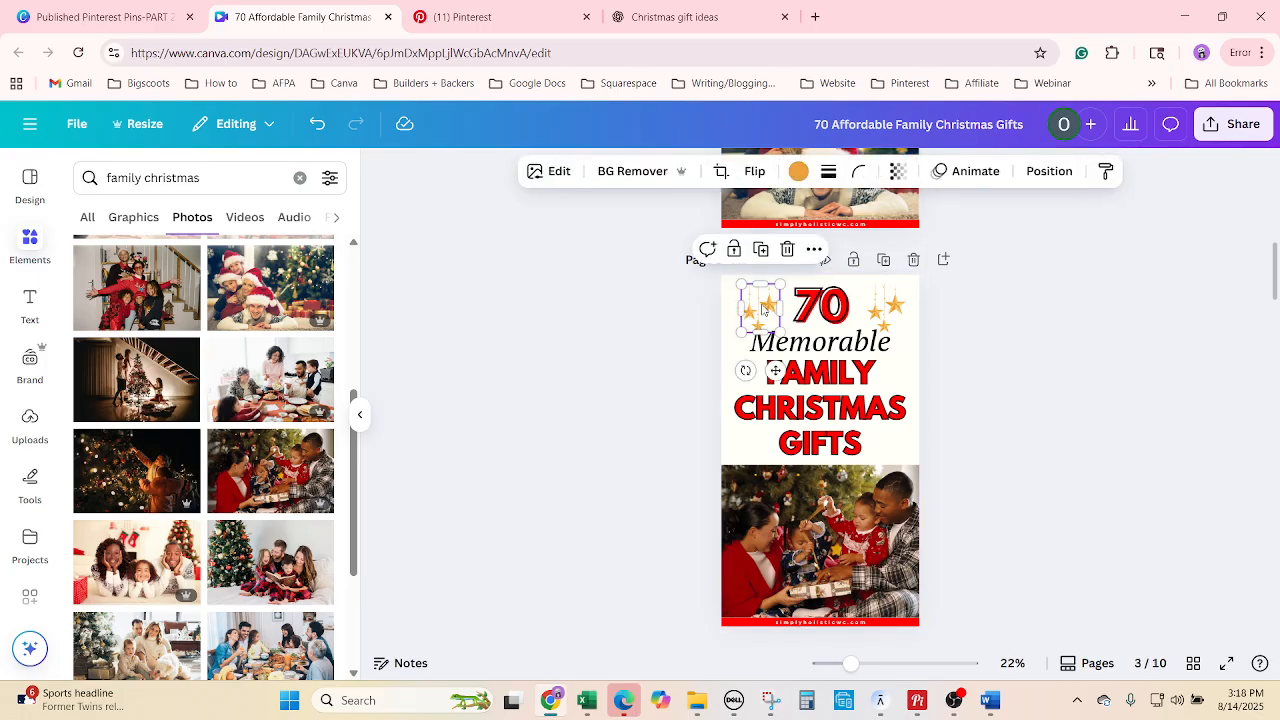
left_click_drag(760, 308, 756, 298)
left_click_drag(893, 302, 897, 300)
left_click(1083, 424)
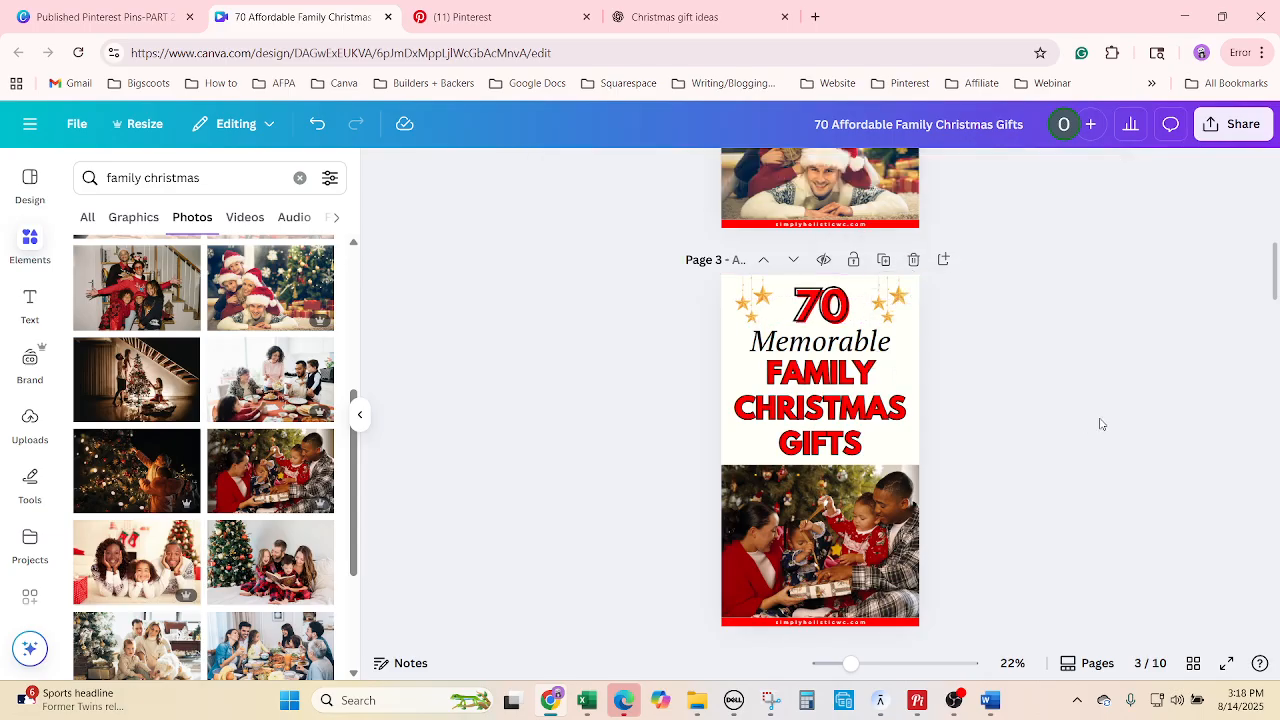
scroll(1100, 428, "down", 4)
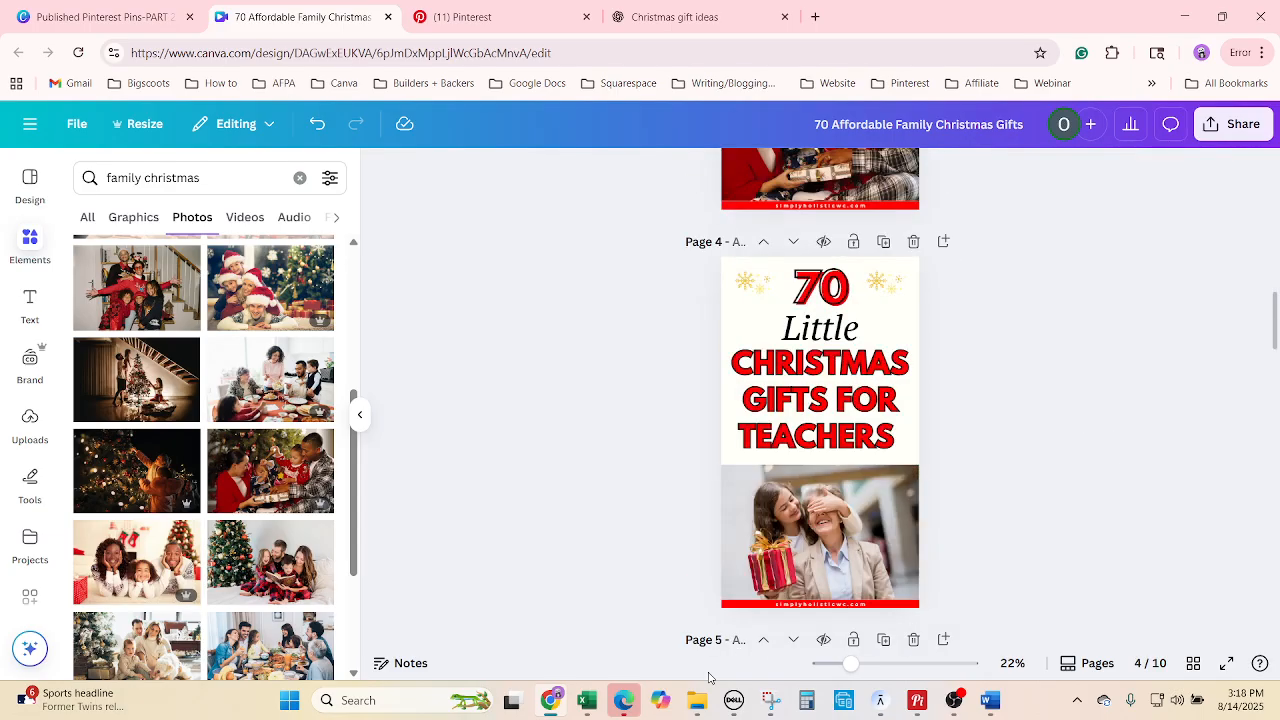
Move to the fourth title in the spreadsheet and select the word 'Unique'.
left_click(587, 700)
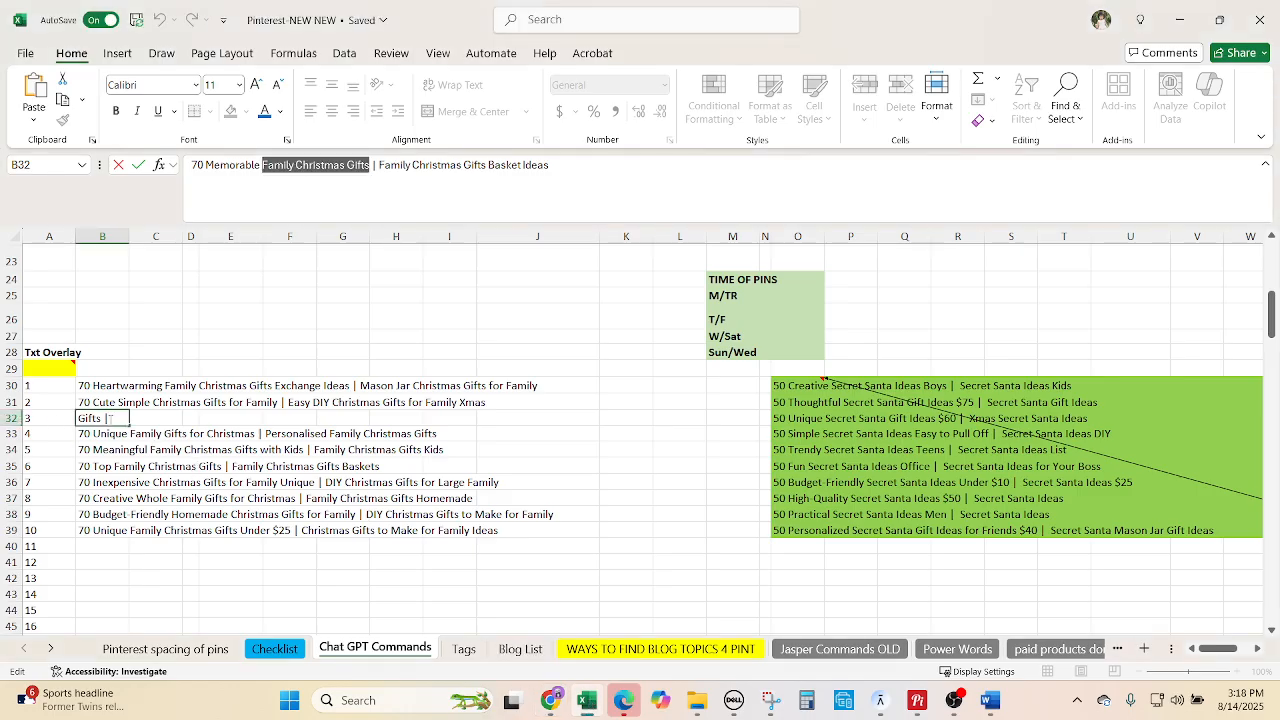
key("Return")
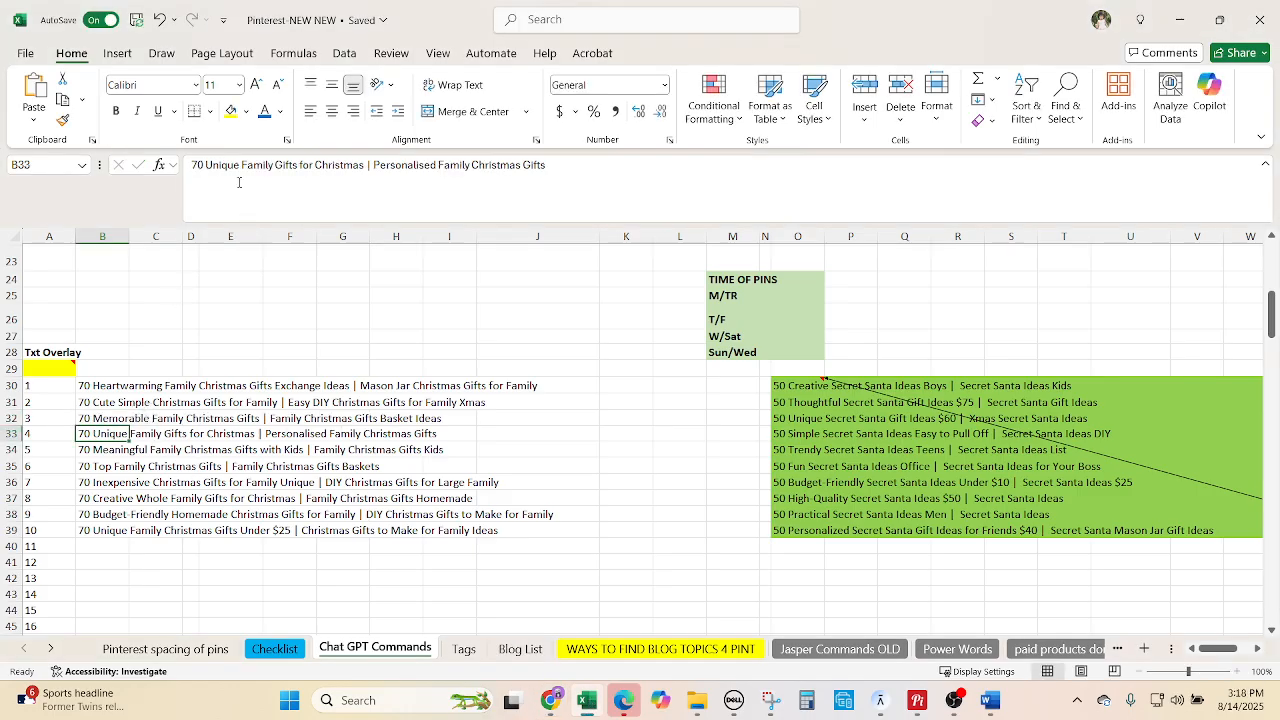
left_click(242, 165)
left_click_drag(242, 165, 204, 165)
key("ctrl+c")
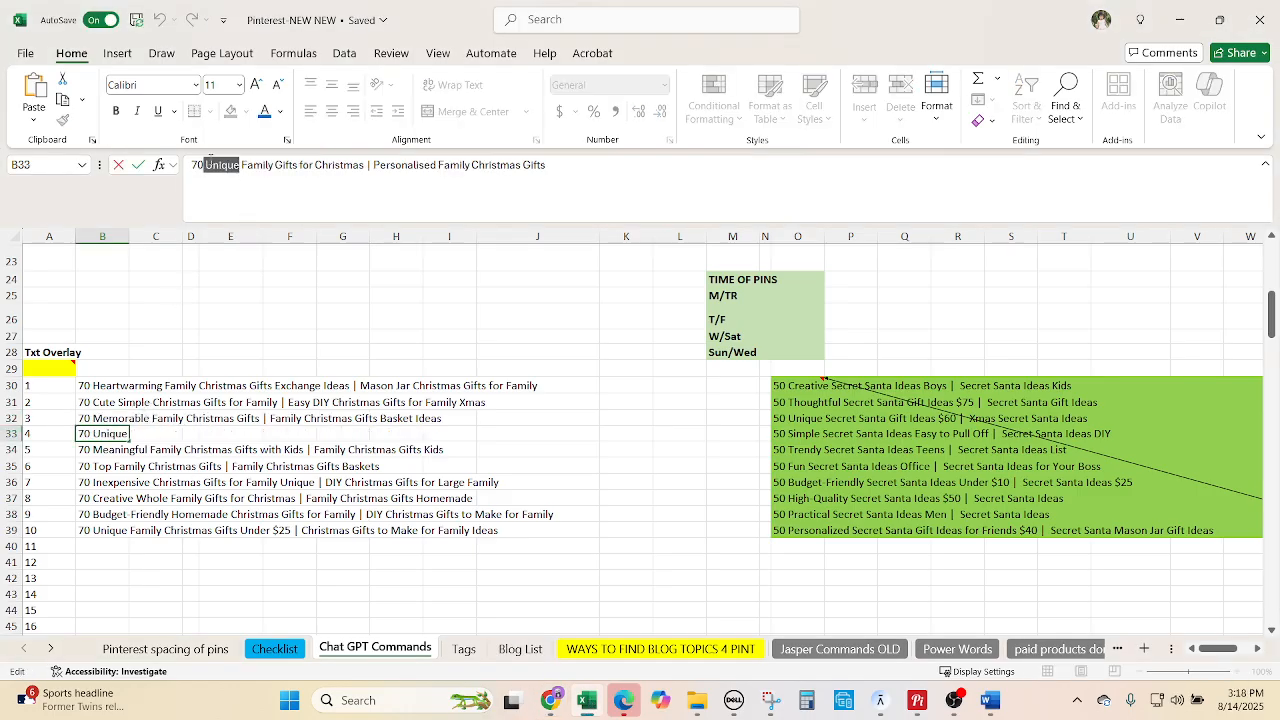
left_click(551, 700)
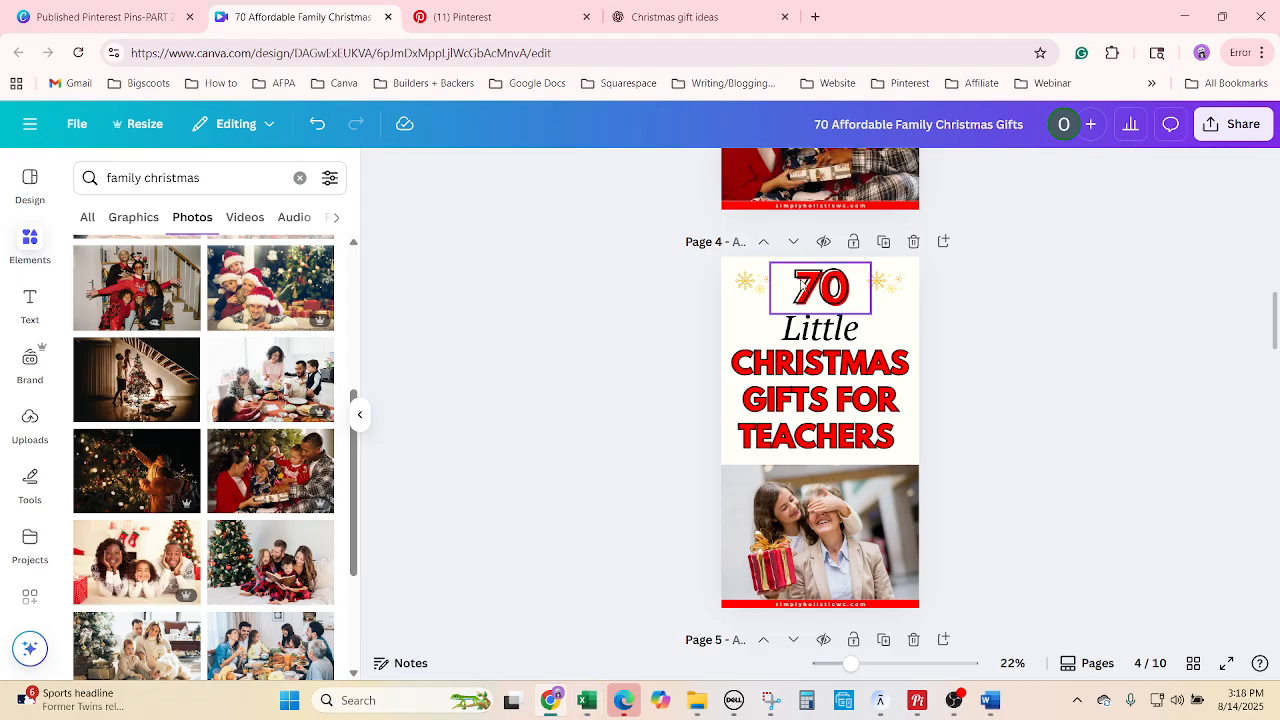
Replace 'Little' with 'Unique' on page 4, then select 'Family Gifts for Christmas' in the spreadsheet.
left_click(844, 330)
right_click(844, 330)
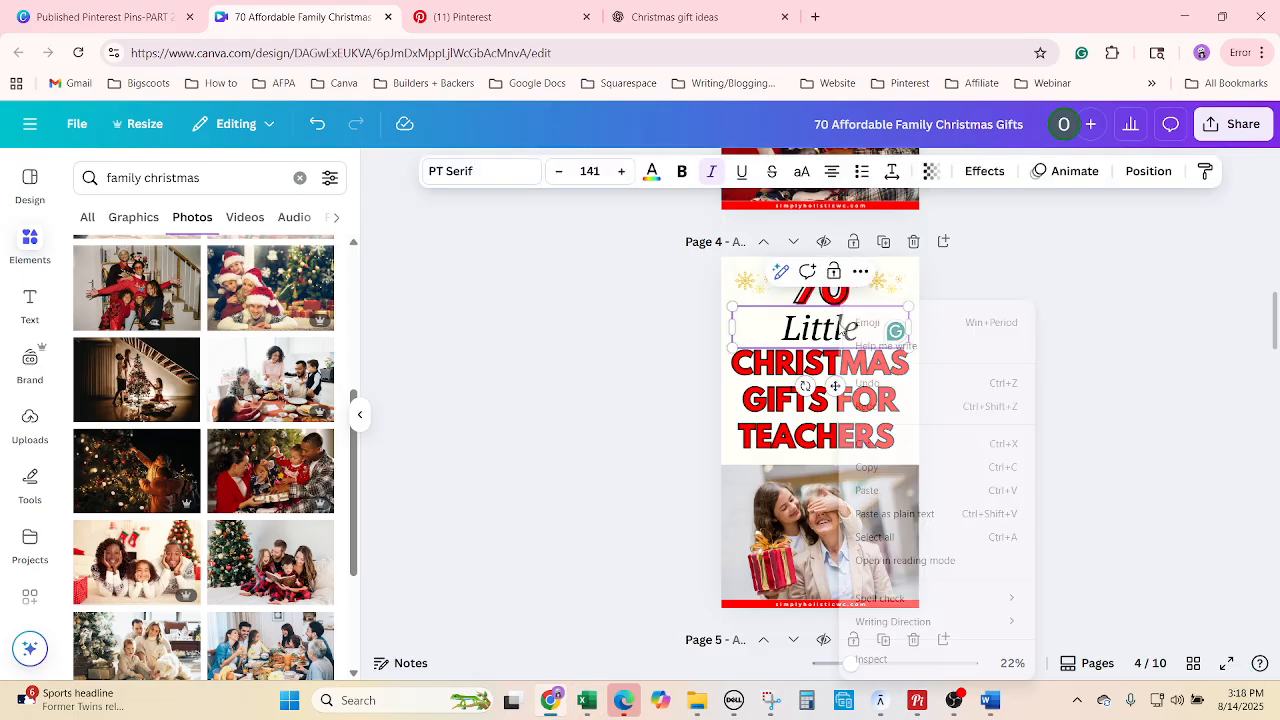
left_click(874, 538)
key("ctrl+v")
left_click(1051, 469)
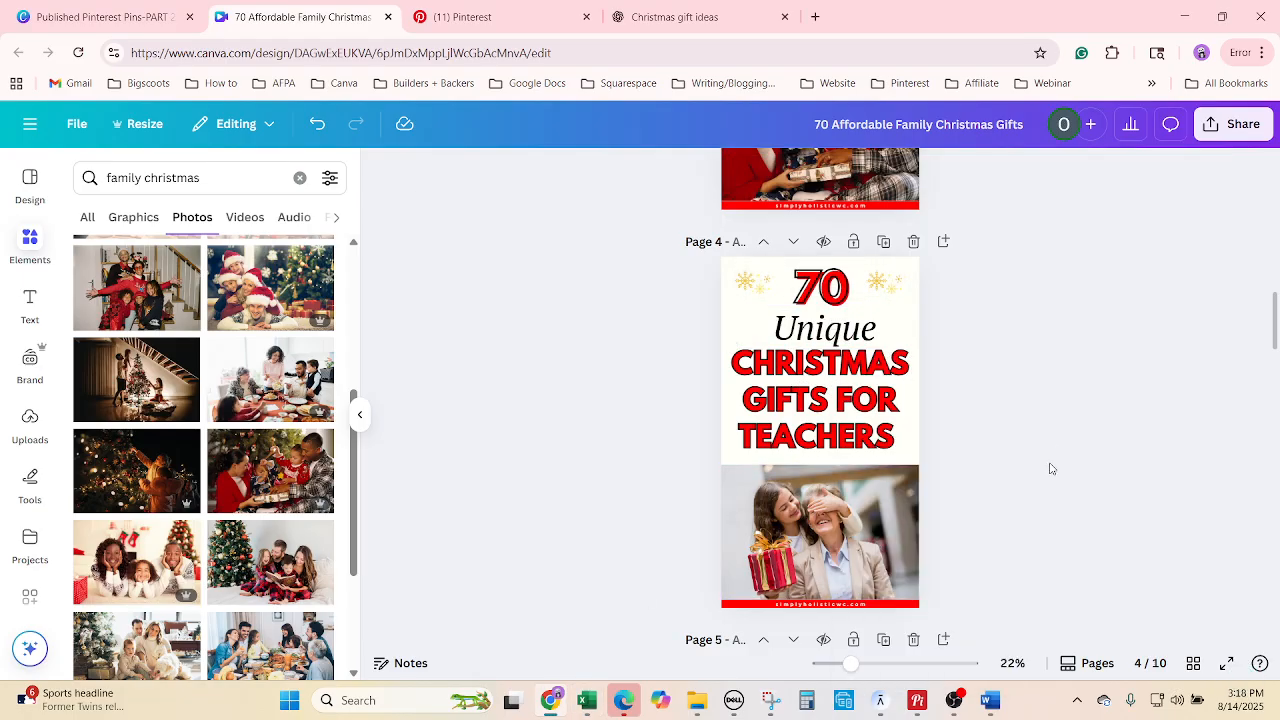
left_click(587, 700)
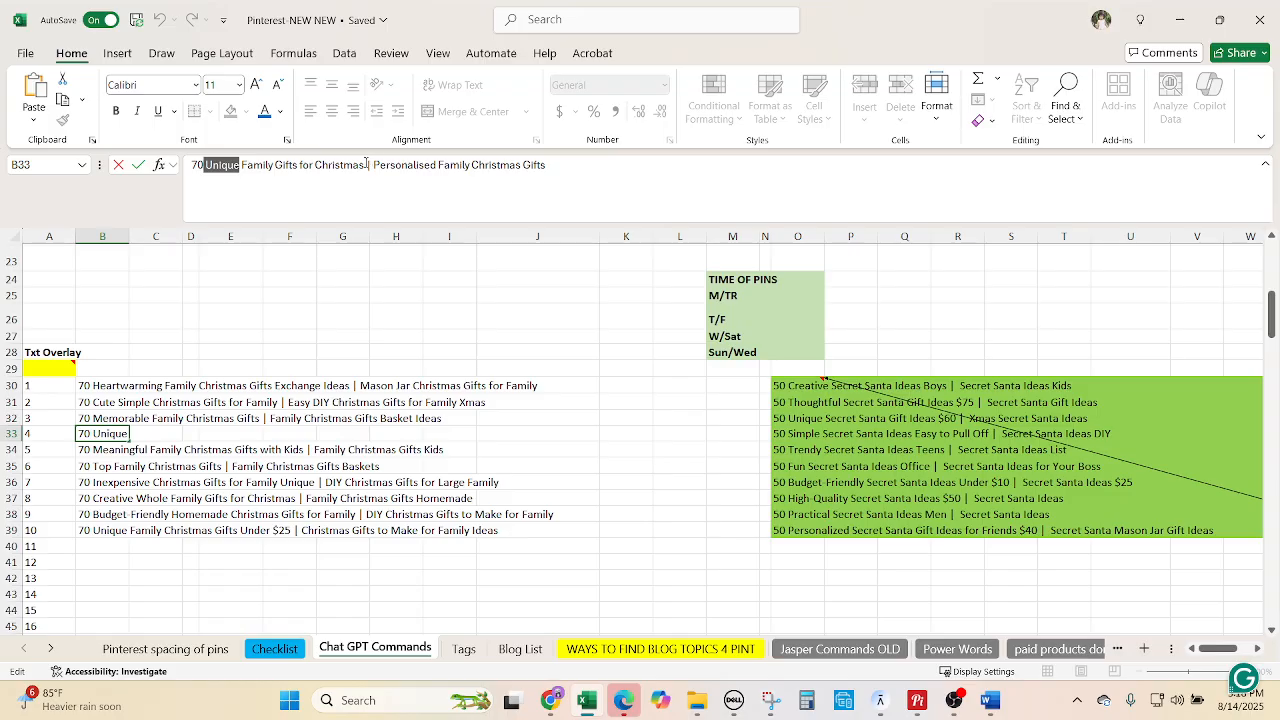
left_click_drag(366, 164, 254, 148)
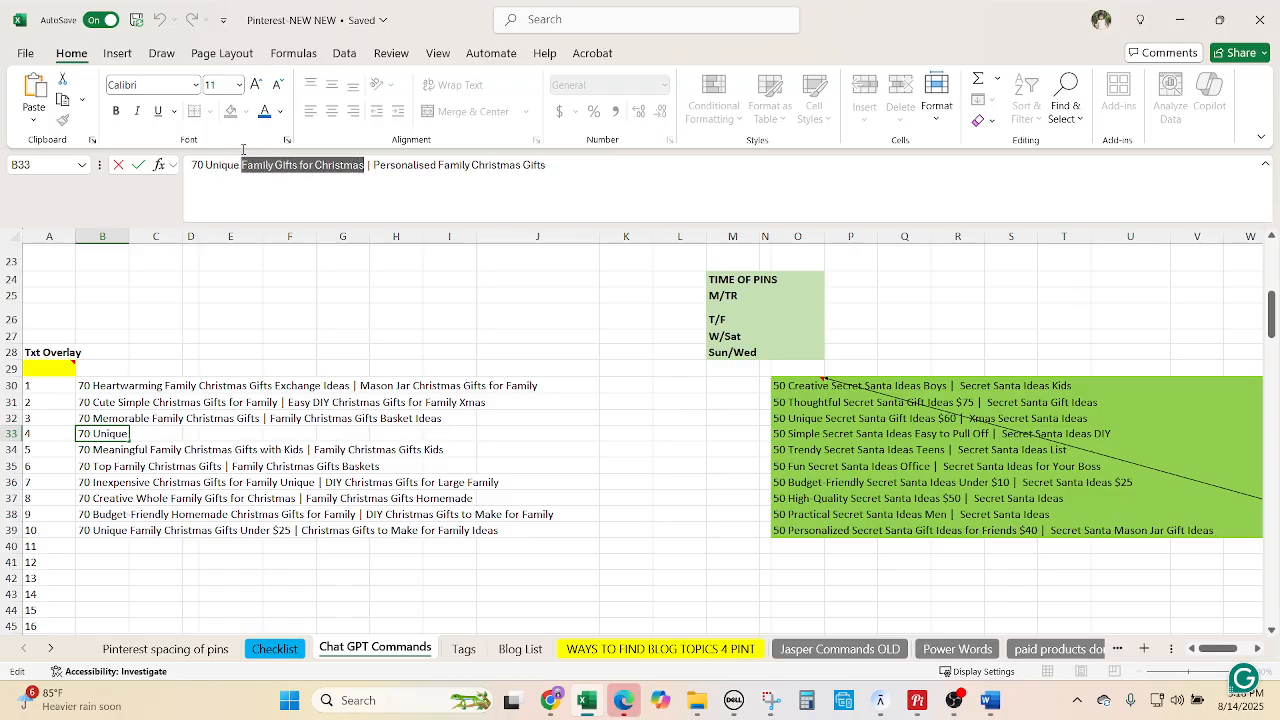
Replace page 4's teachers title with 'FAMILY GIFTS FOR CHRISTMAS'.
left_click(550, 700)
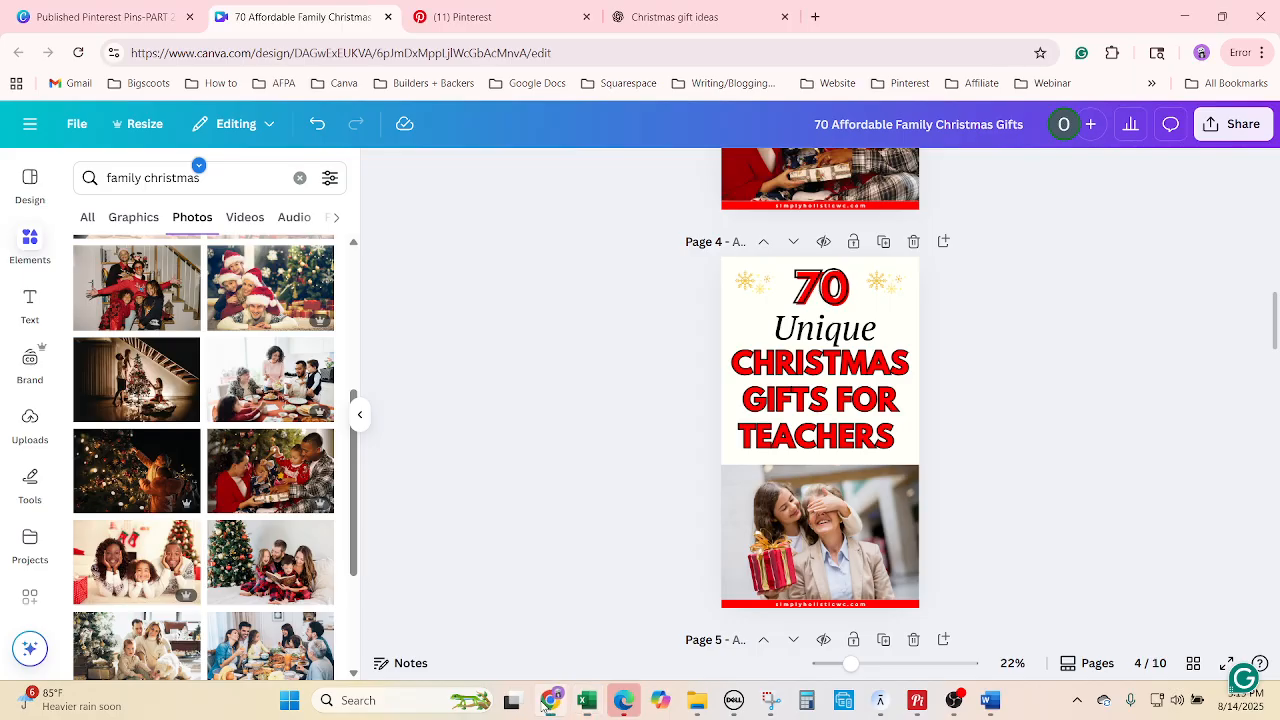
left_click(808, 400)
left_click(808, 400)
right_click(810, 408)
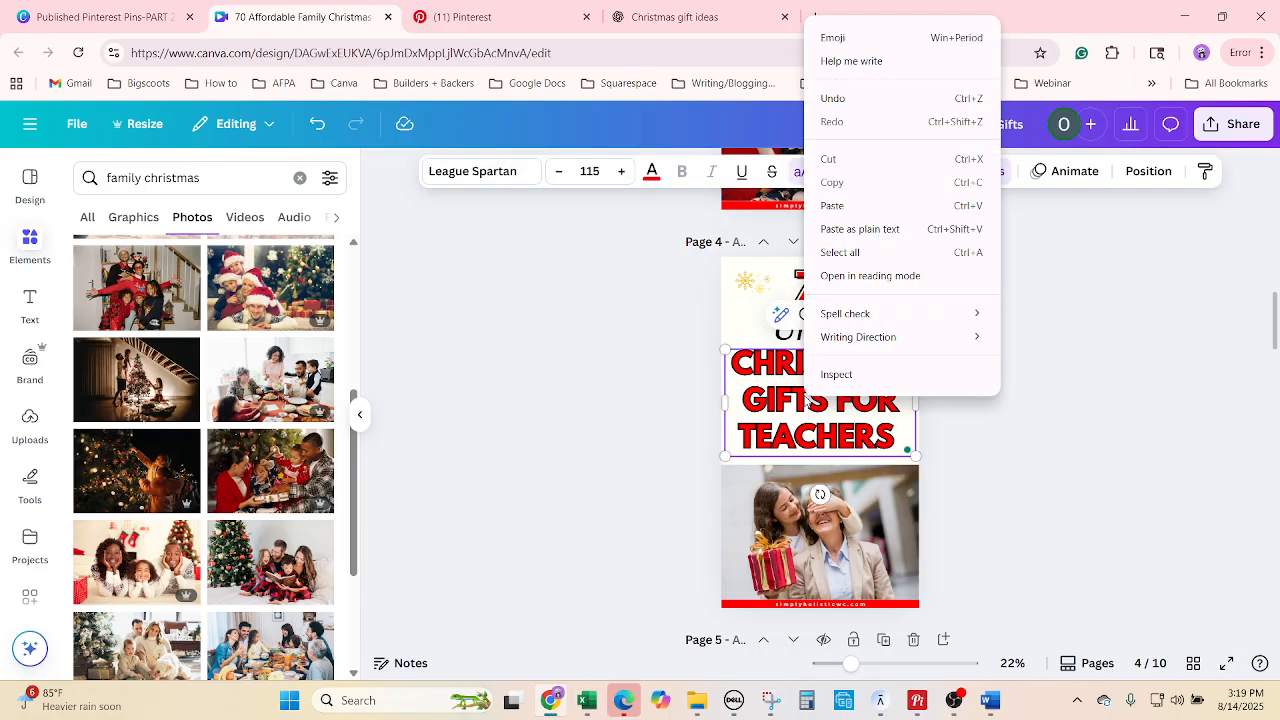
left_click(874, 258)
type("Family Gifts for Christmas")
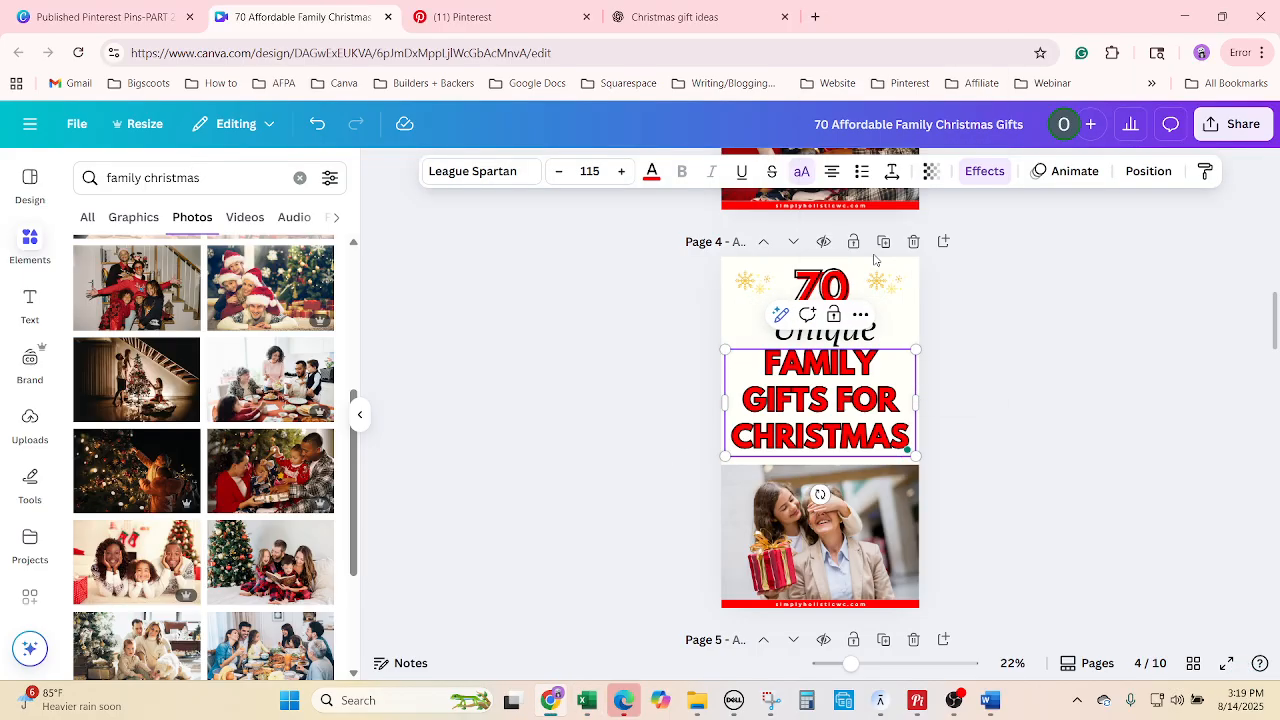
left_click(1031, 558)
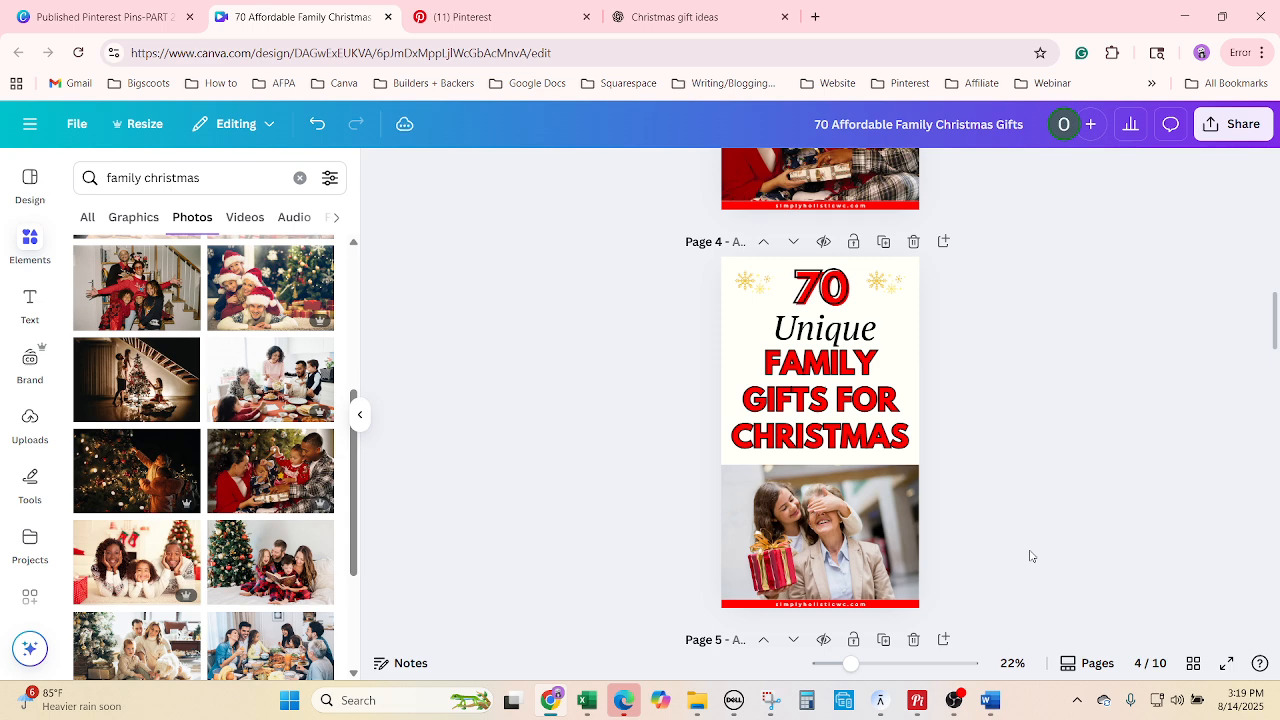
Put the family-lying-by-the-tree photo into page 4's image.
scroll(275, 495, "down", 1)
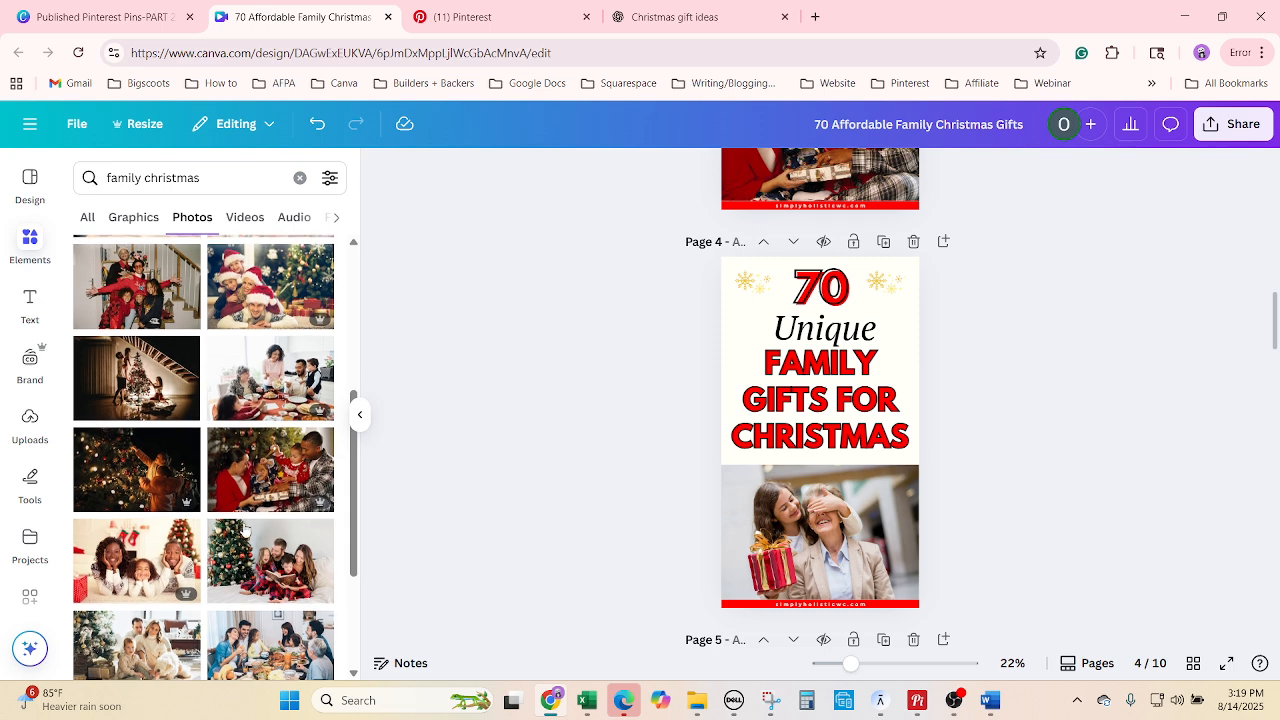
scroll(846, 395, "up", 2)
scroll(830, 380, "down", 4)
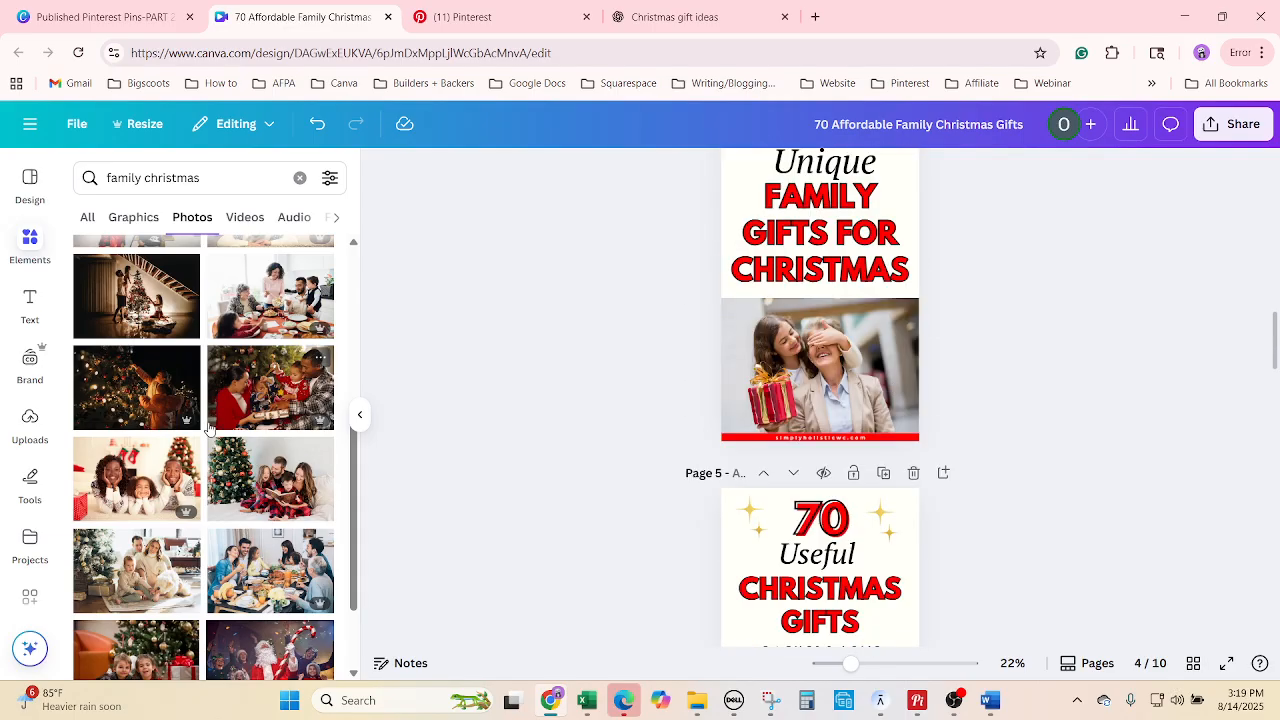
left_click_drag(815, 355, 844, 354)
scroll(1047, 441, "up", 2)
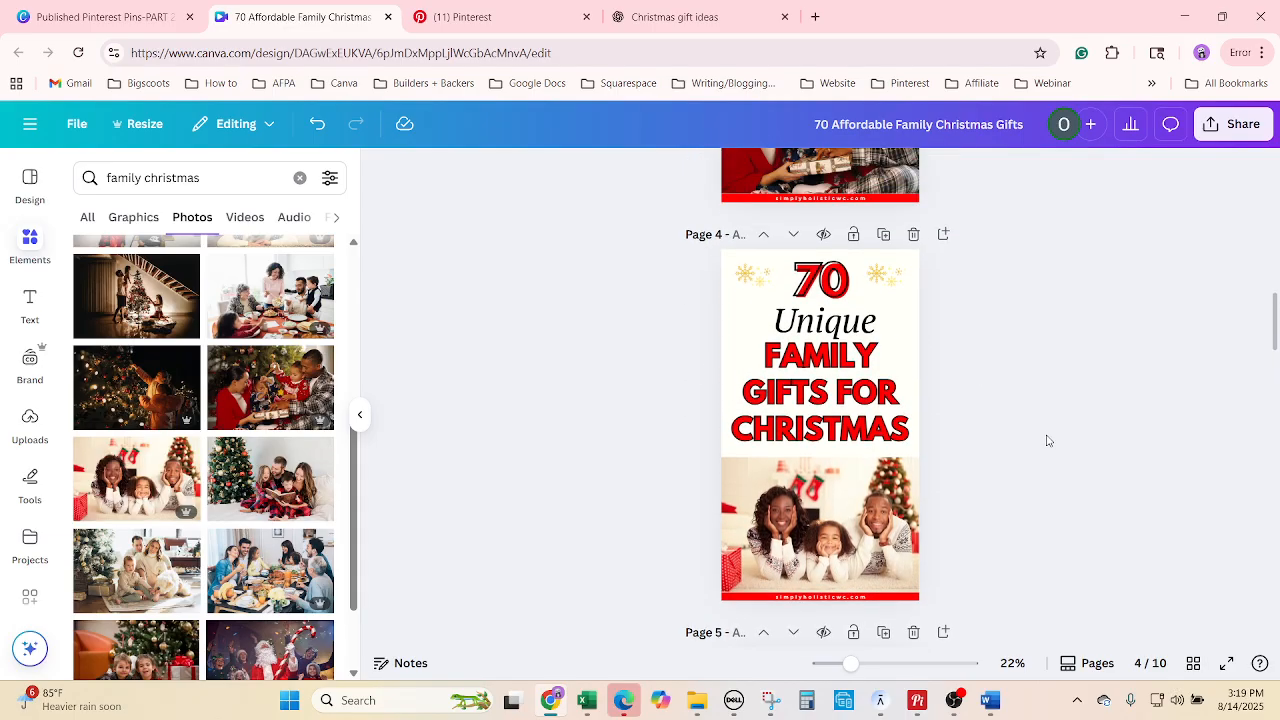
scroll(1047, 441, "down", 3)
scroll(1047, 441, "down", 1)
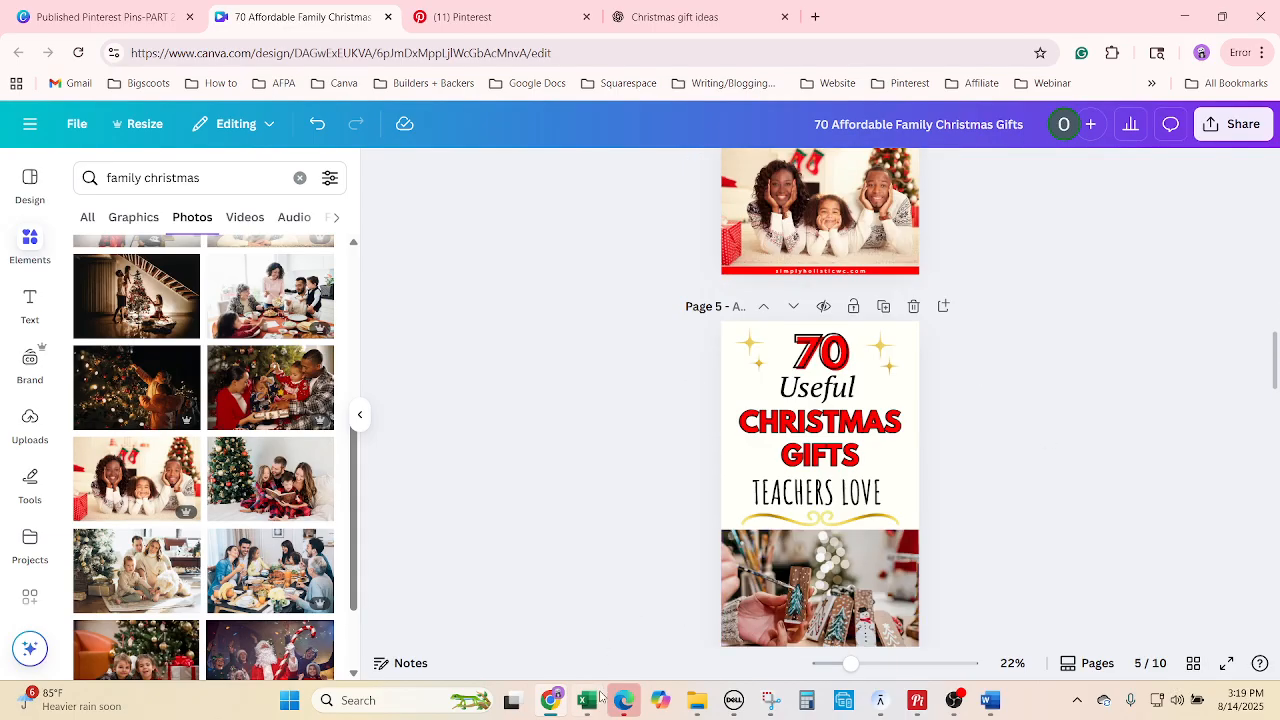
left_click(598, 699)
Move to the fifth title in B34 and select the word 'Meaningful'.
left_click(113, 458)
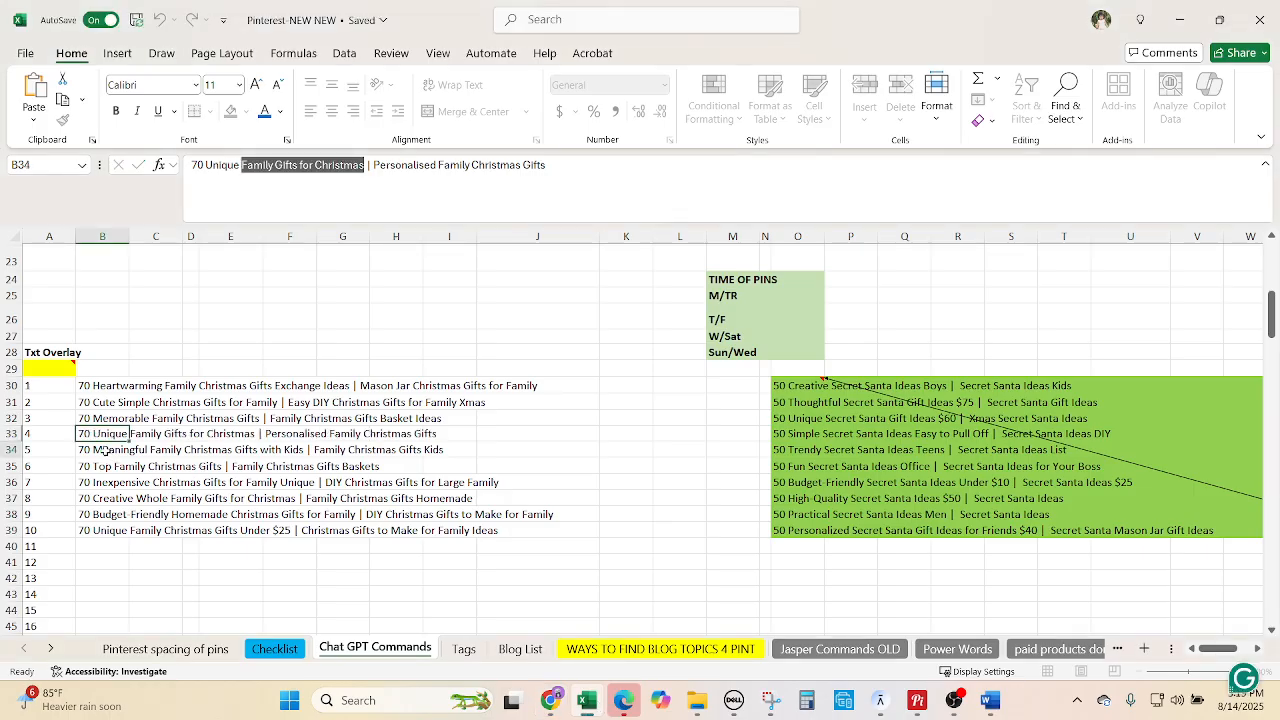
left_click_drag(256, 165, 205, 162)
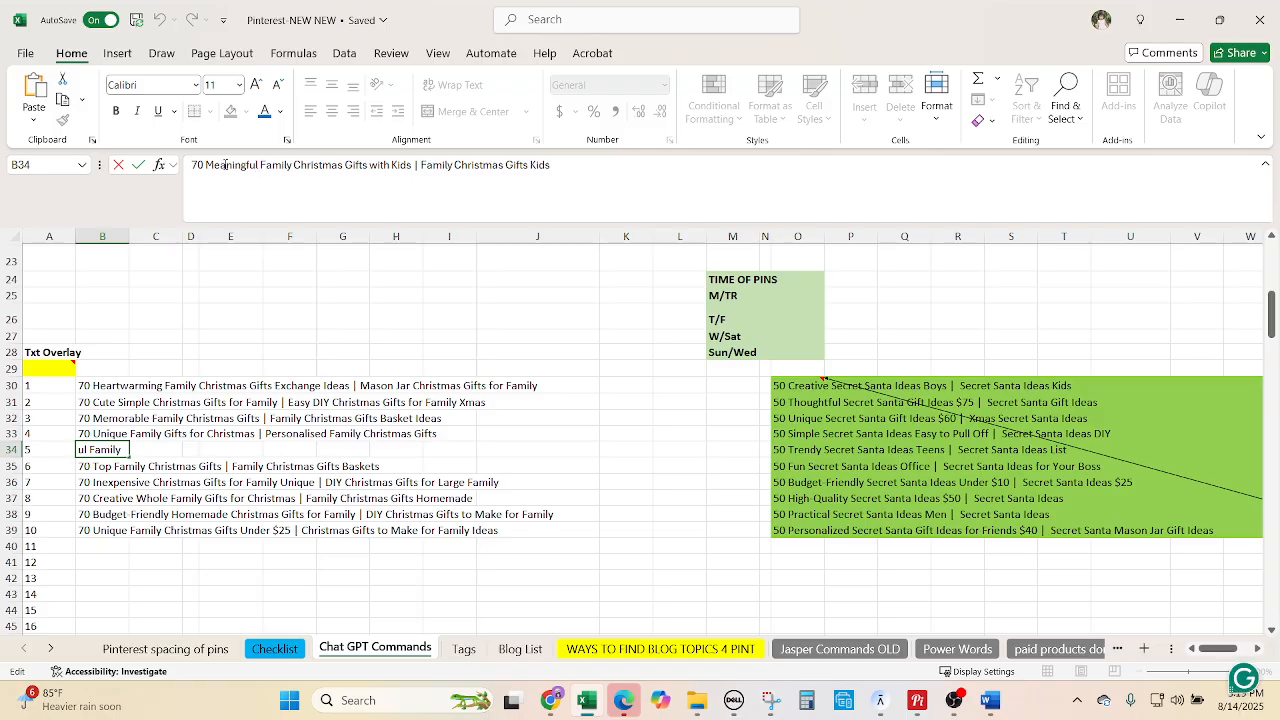
left_click(248, 167)
left_click_drag(259, 167, 206, 160)
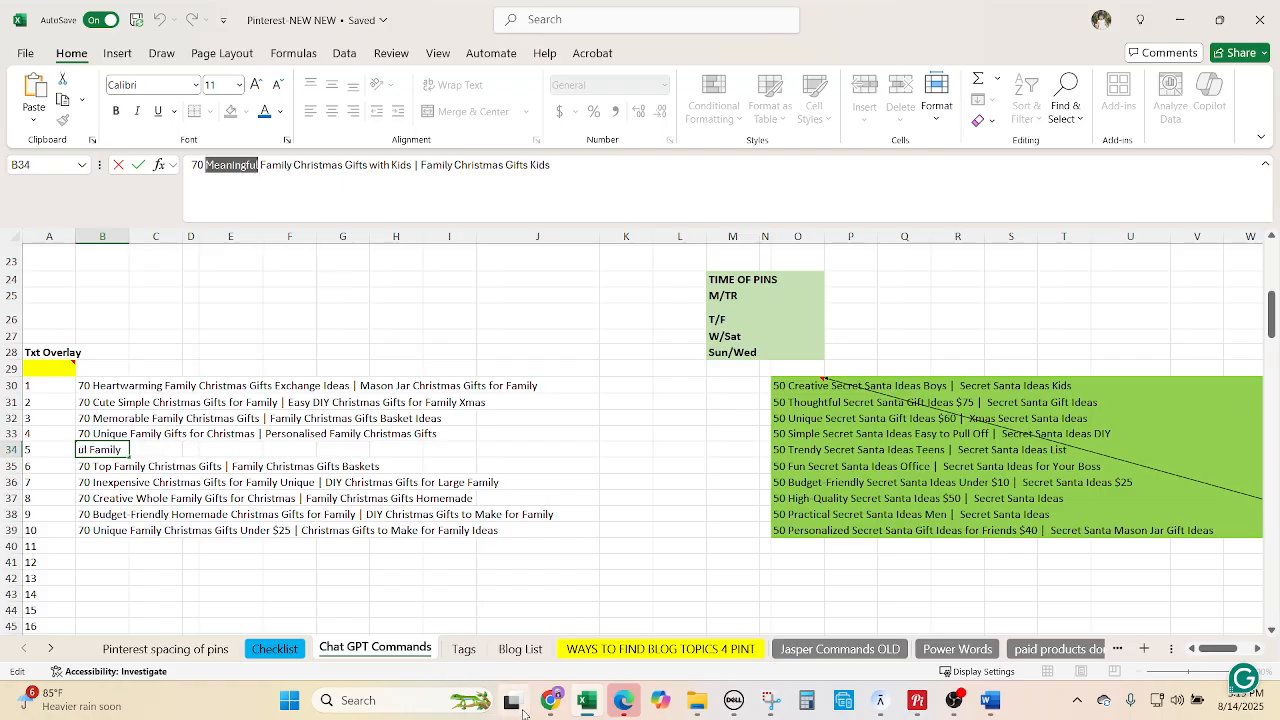
left_click(550, 700)
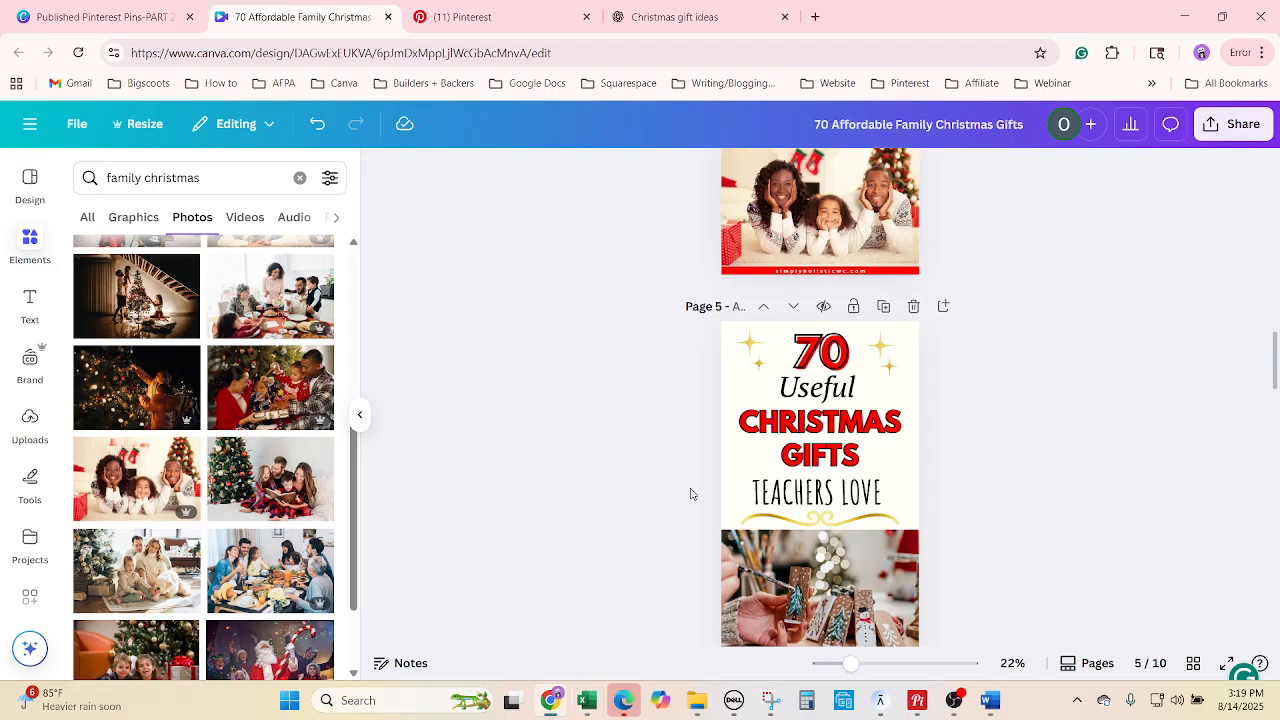
Select all the 'Useful' text on page 5's pin.
left_click(860, 388)
left_click(860, 388)
right_click(845, 397)
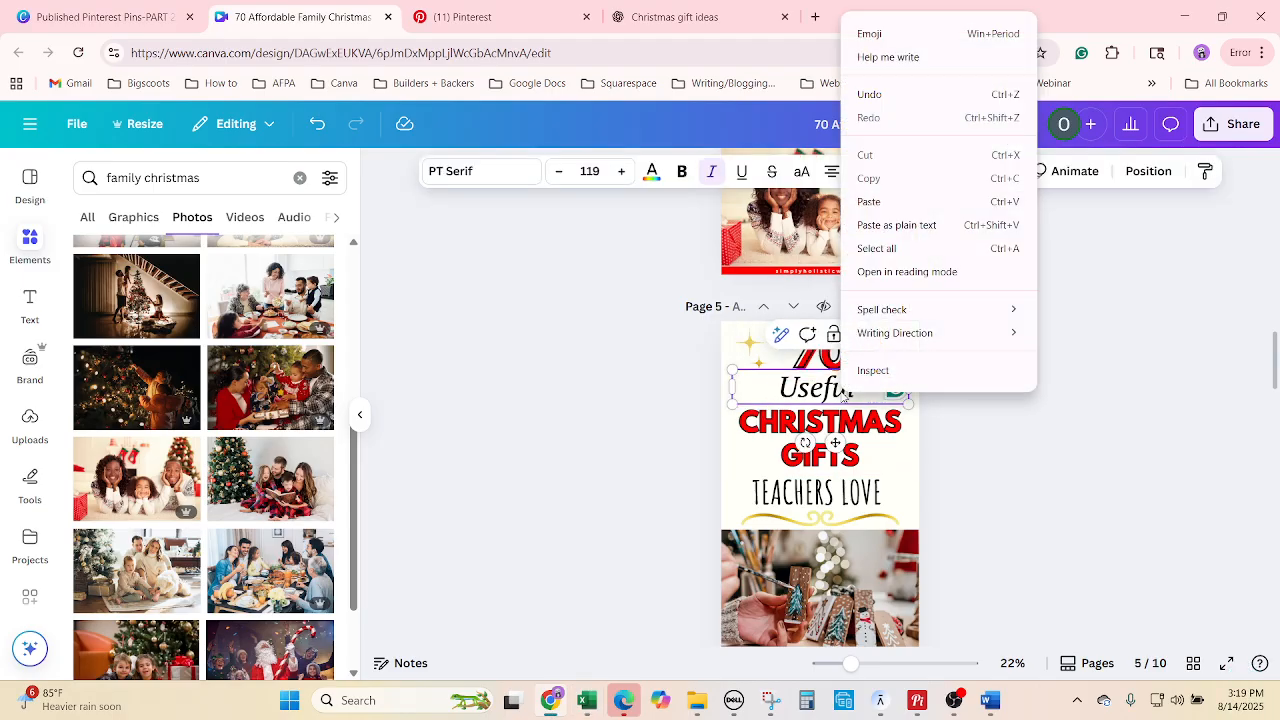
left_click(876, 248)
left_click(1080, 526)
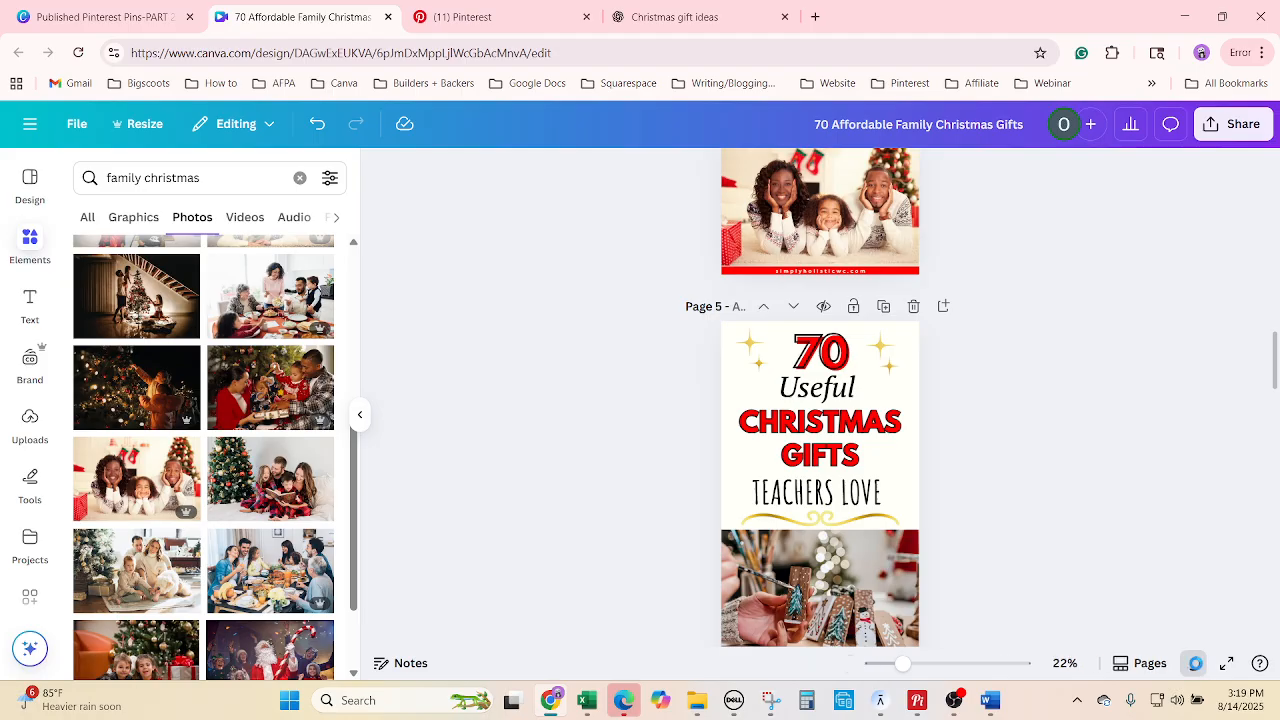
In grid view, move the 'Useful Christmas Gifts Teachers Love' pin to page 10.
left_click(1194, 664)
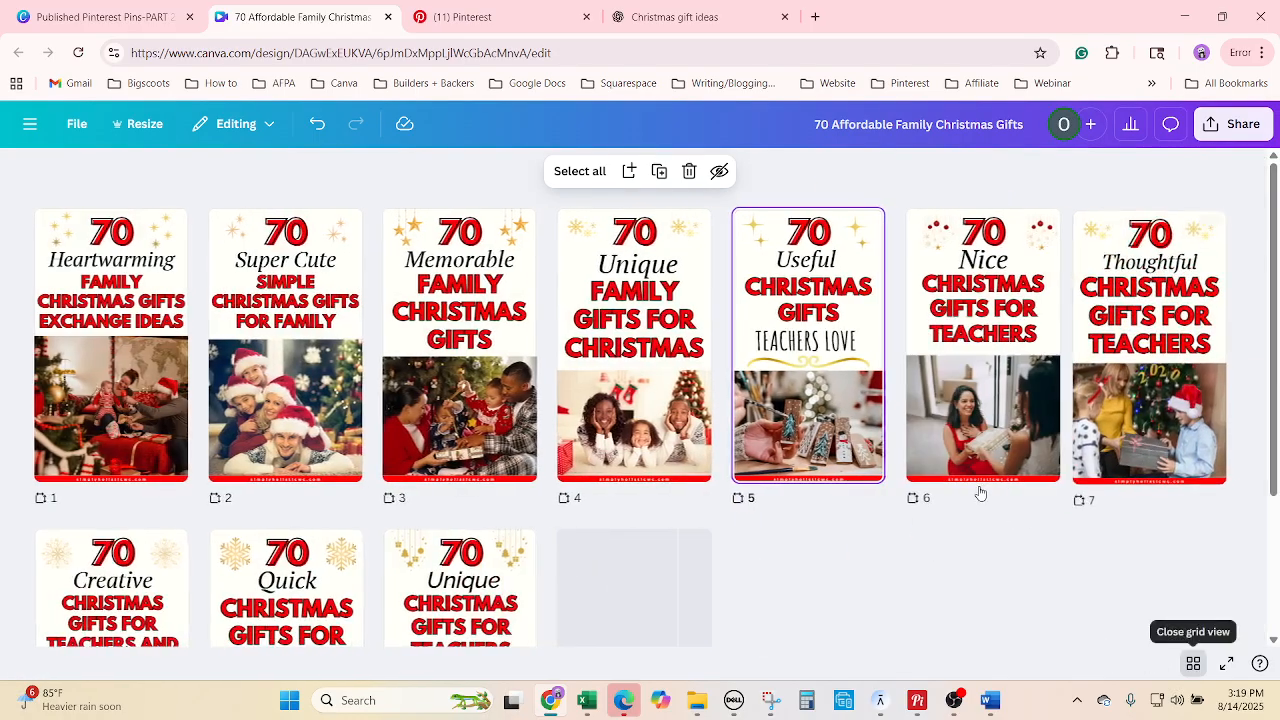
scroll(981, 495, "down", 2)
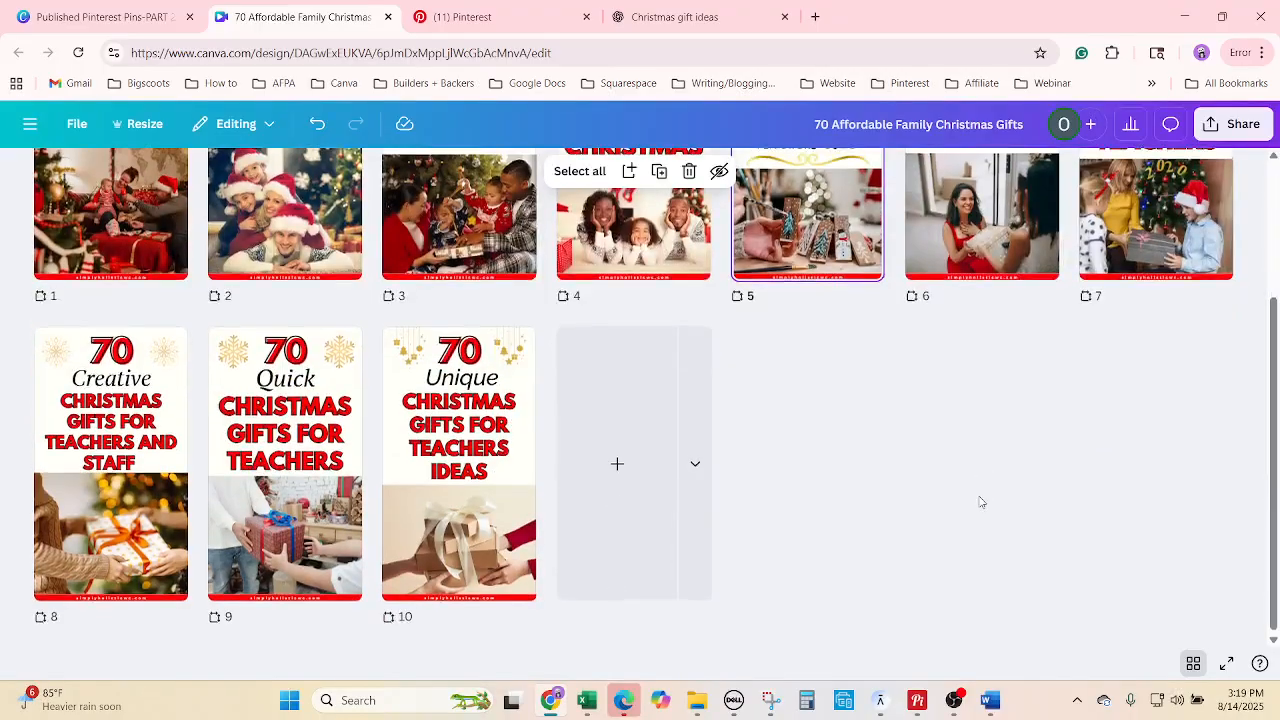
scroll(981, 502, "up", 2)
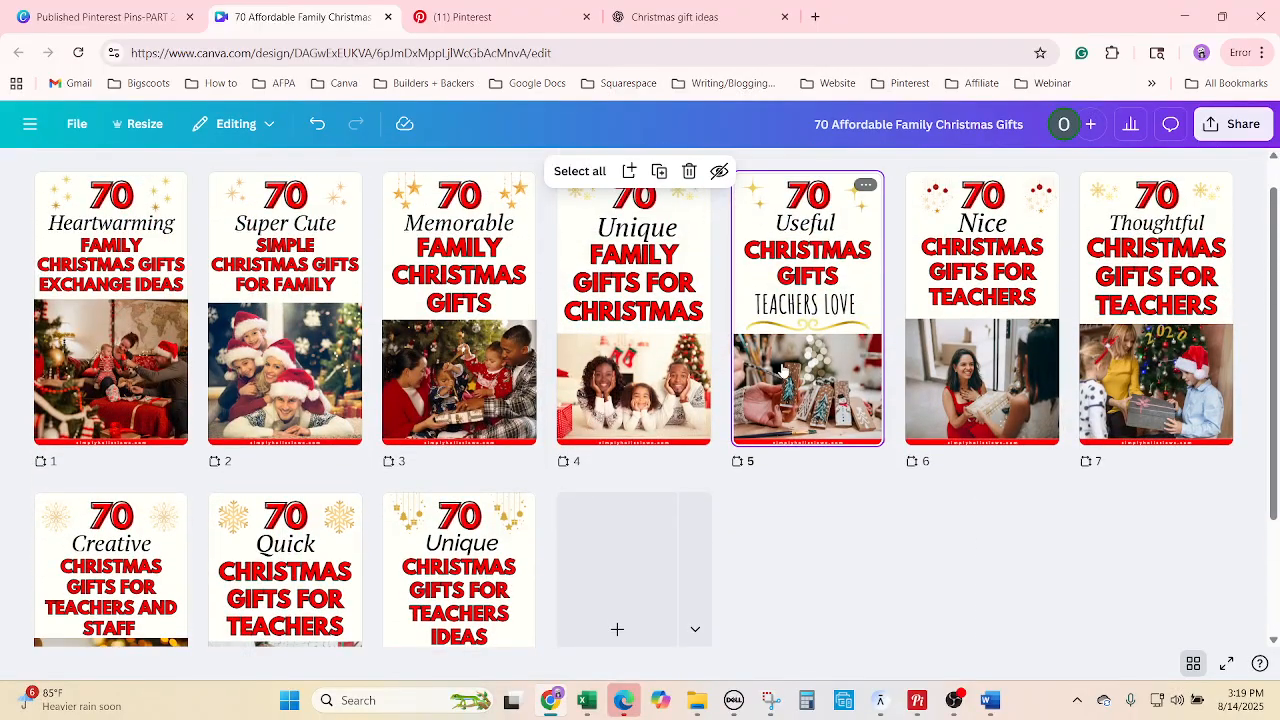
left_click(588, 701)
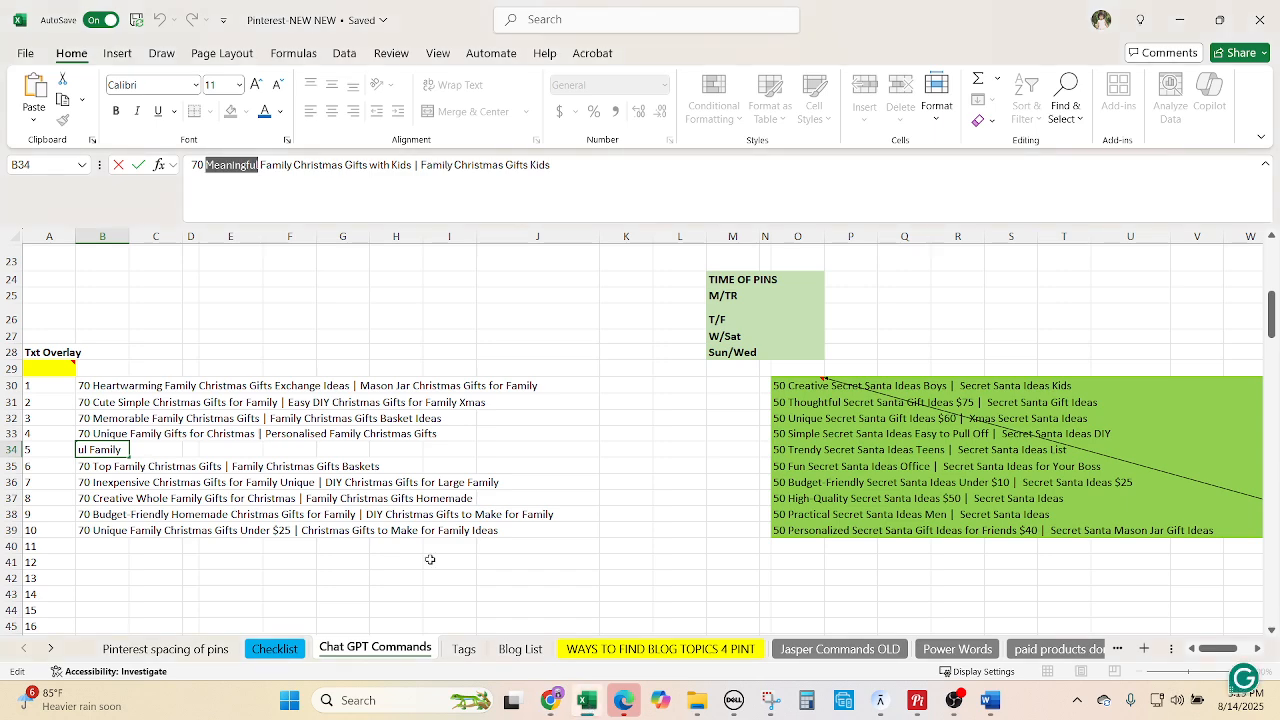
left_click(623, 700)
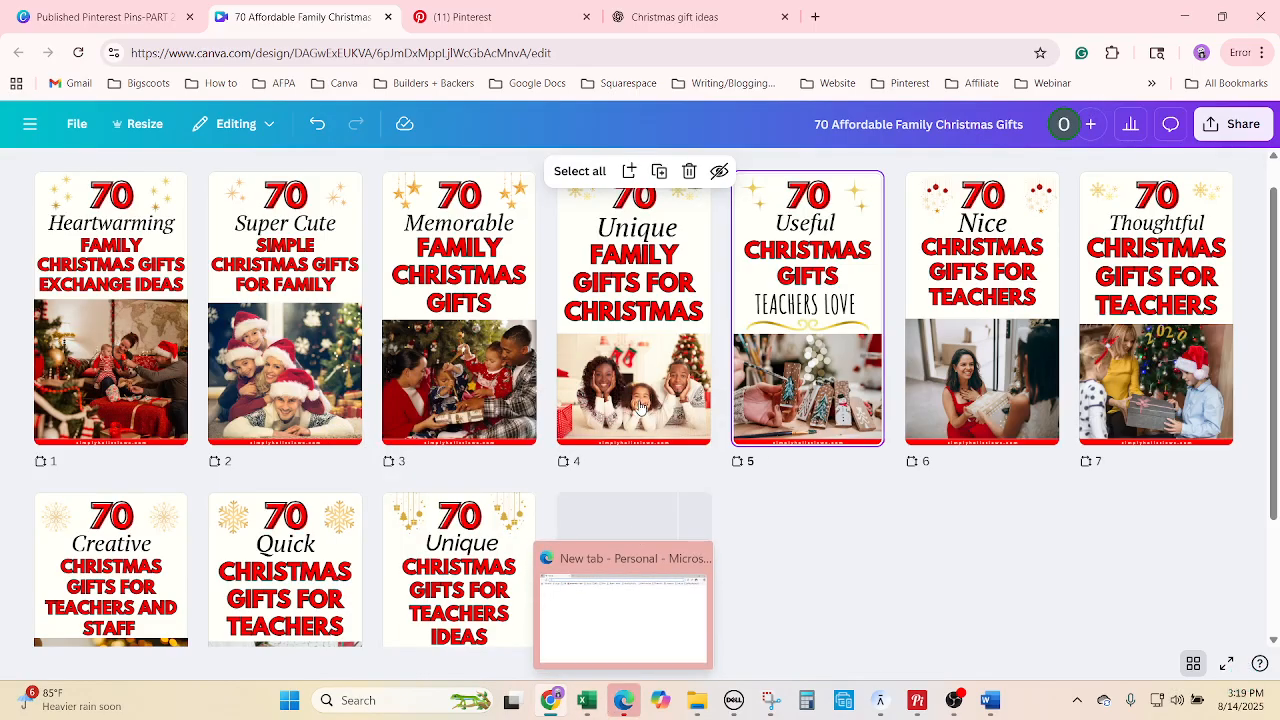
left_click_drag(789, 313, 556, 515)
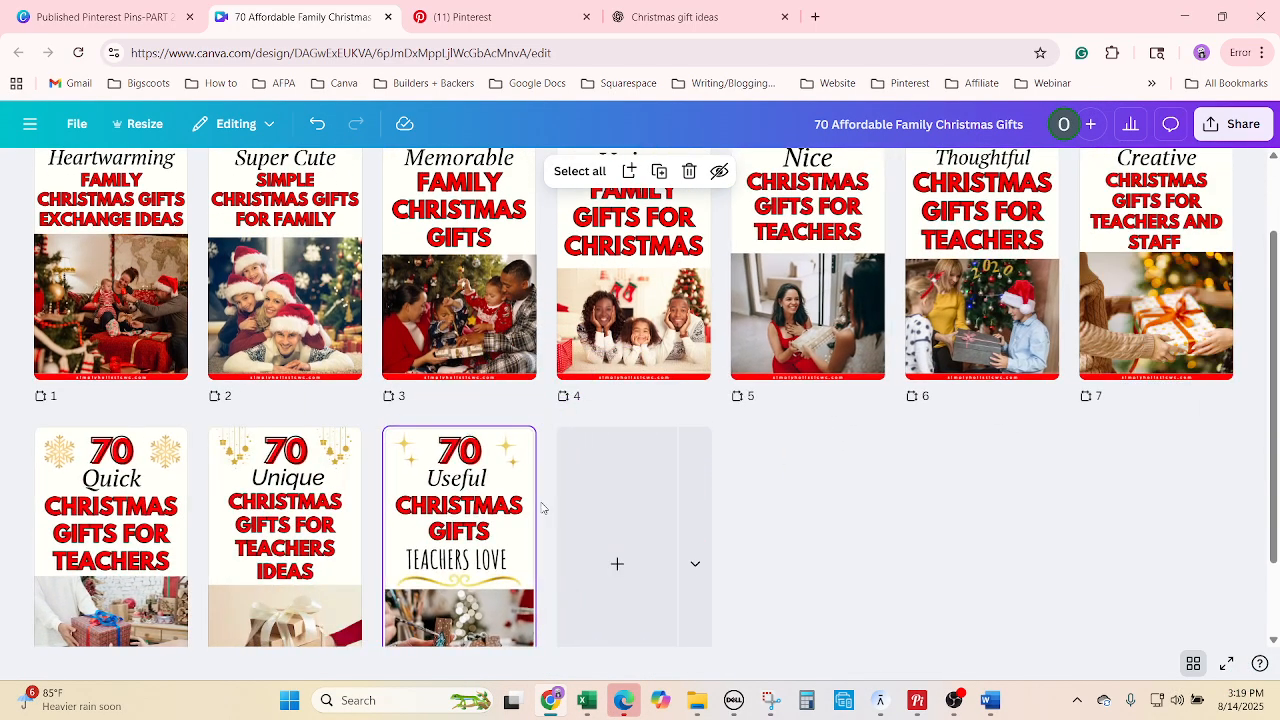
scroll(911, 554, "up", 1)
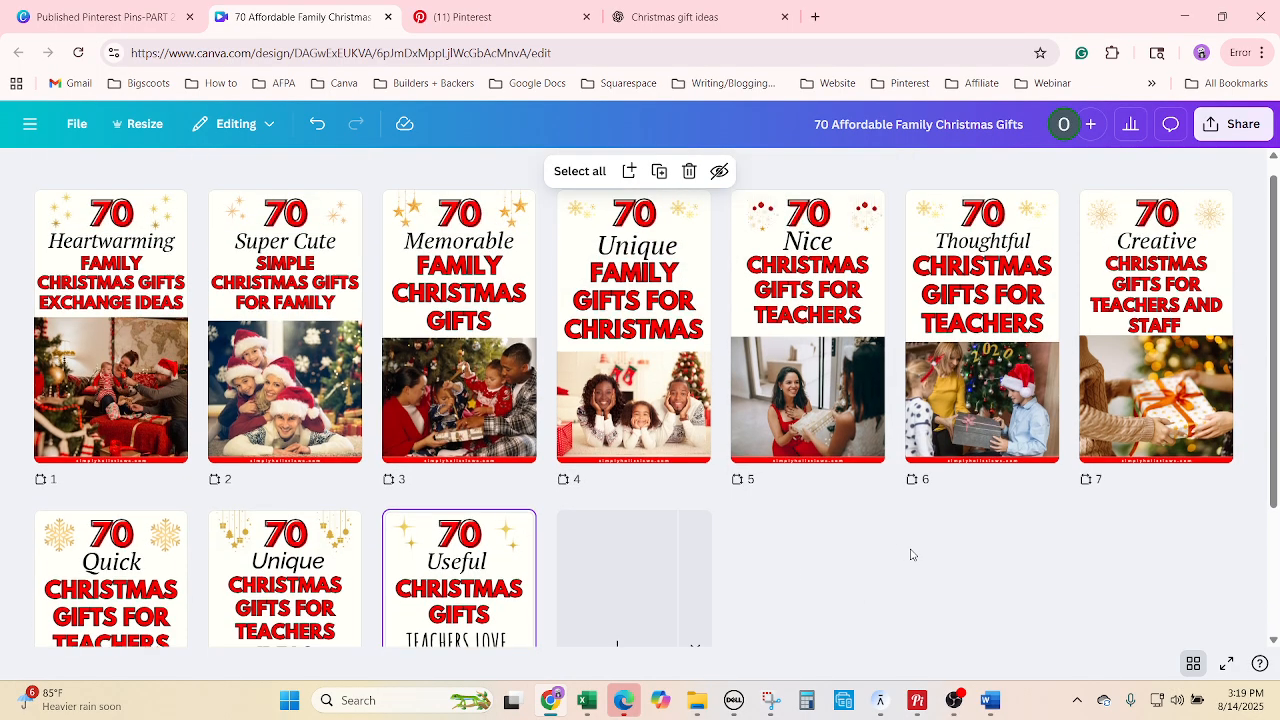
Replace the word Nice on page 5 with Meaningful.
mouse_move(712, 369)
double_click(850, 365)
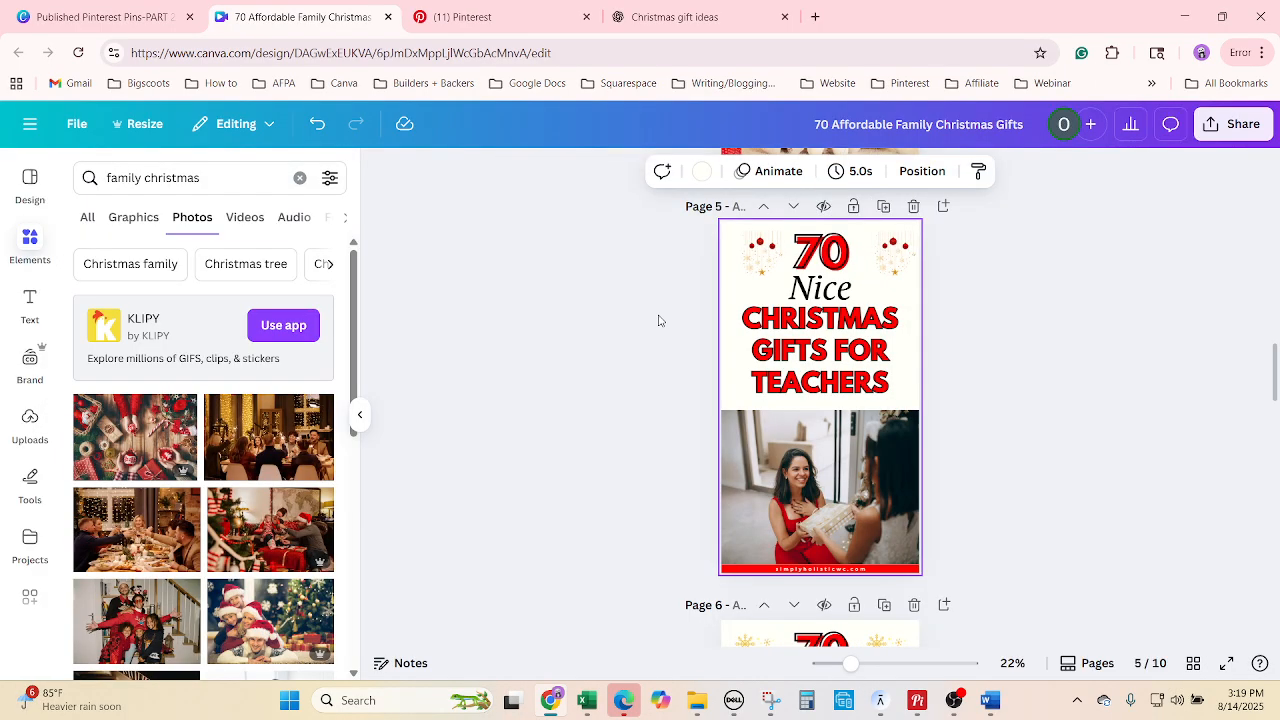
left_click(852, 292)
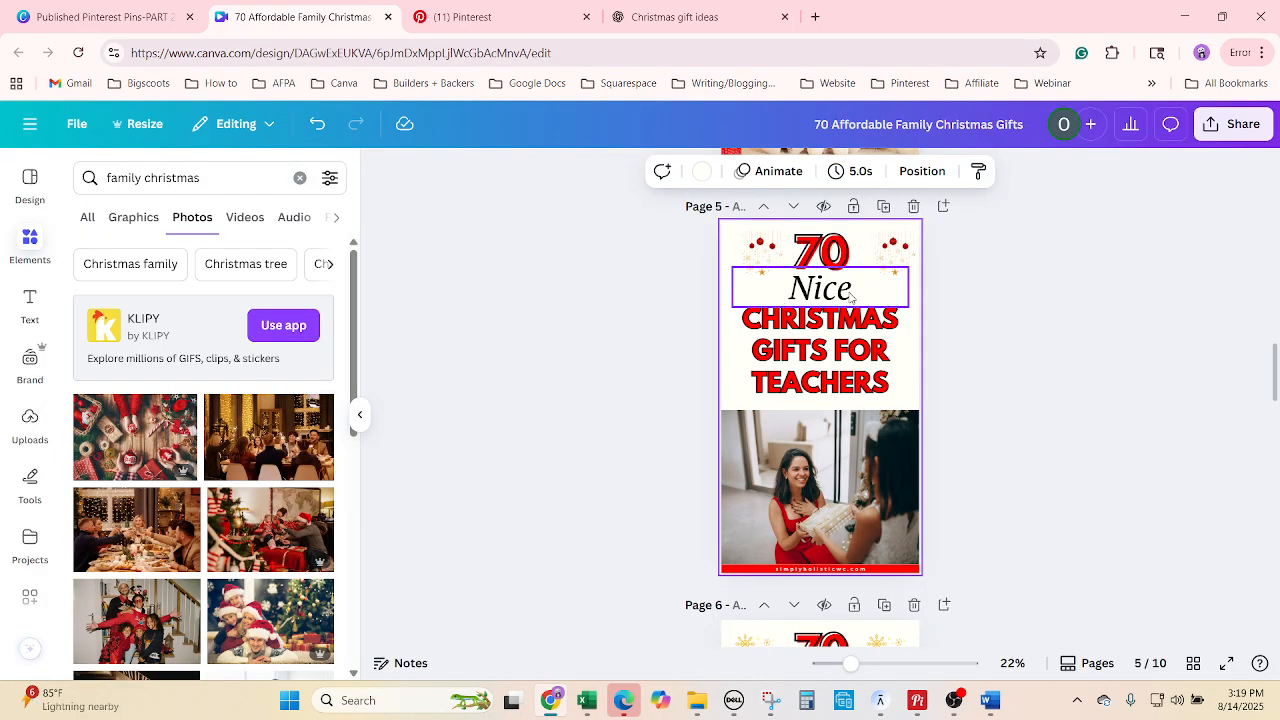
right_click(851, 290)
left_click(907, 525)
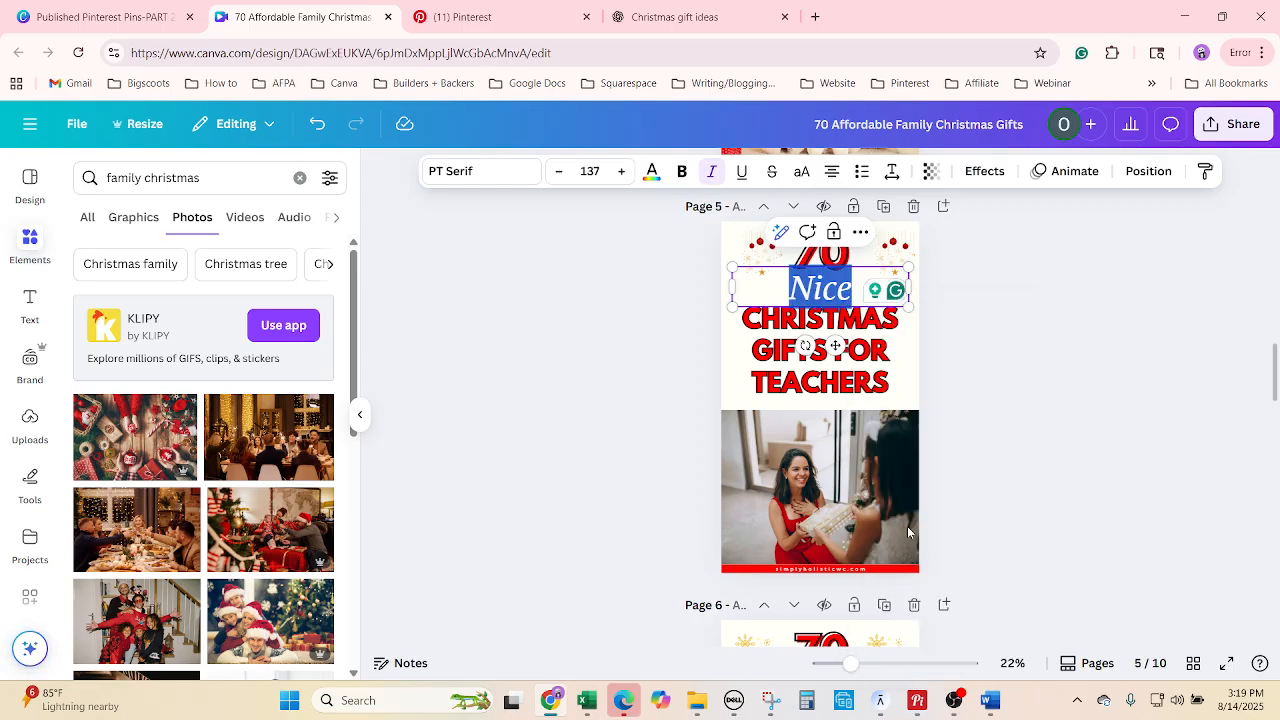
type("Meaningful")
left_click(992, 460)
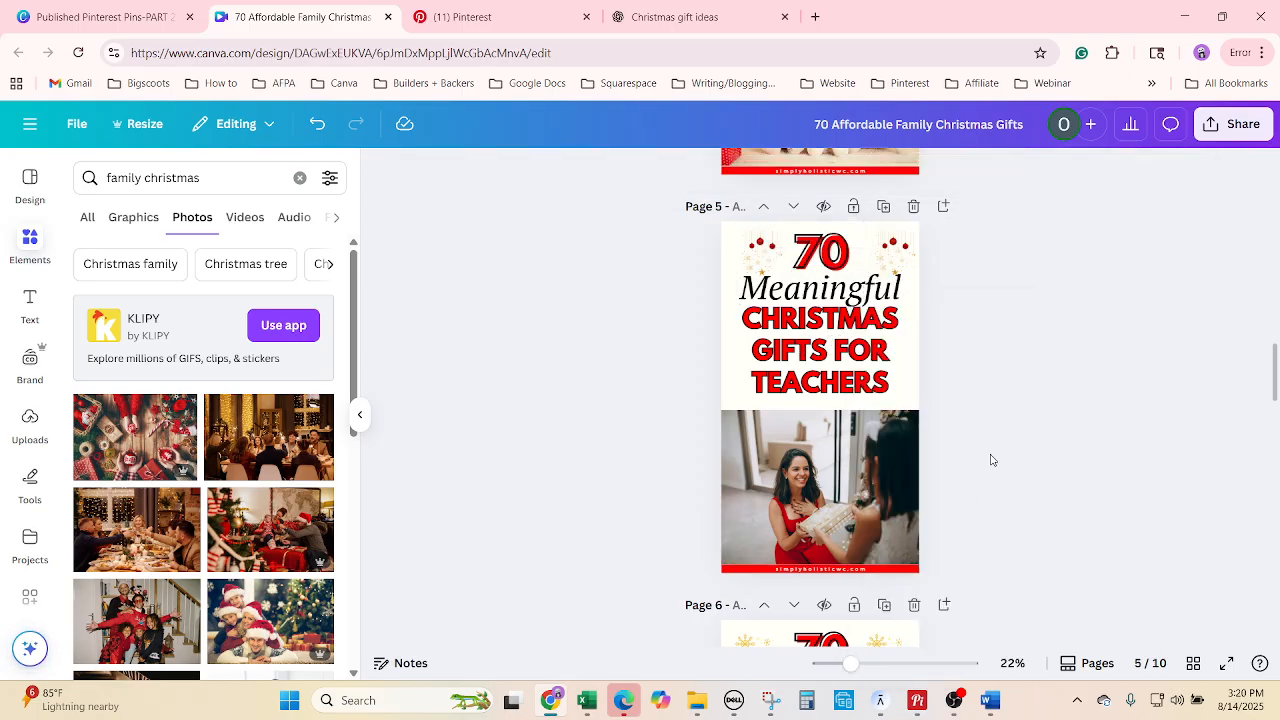
Replace the teachers headline with FAMILY CHRISTMAS GIFTS WITH KIDS copied from Excel.
left_click(588, 701)
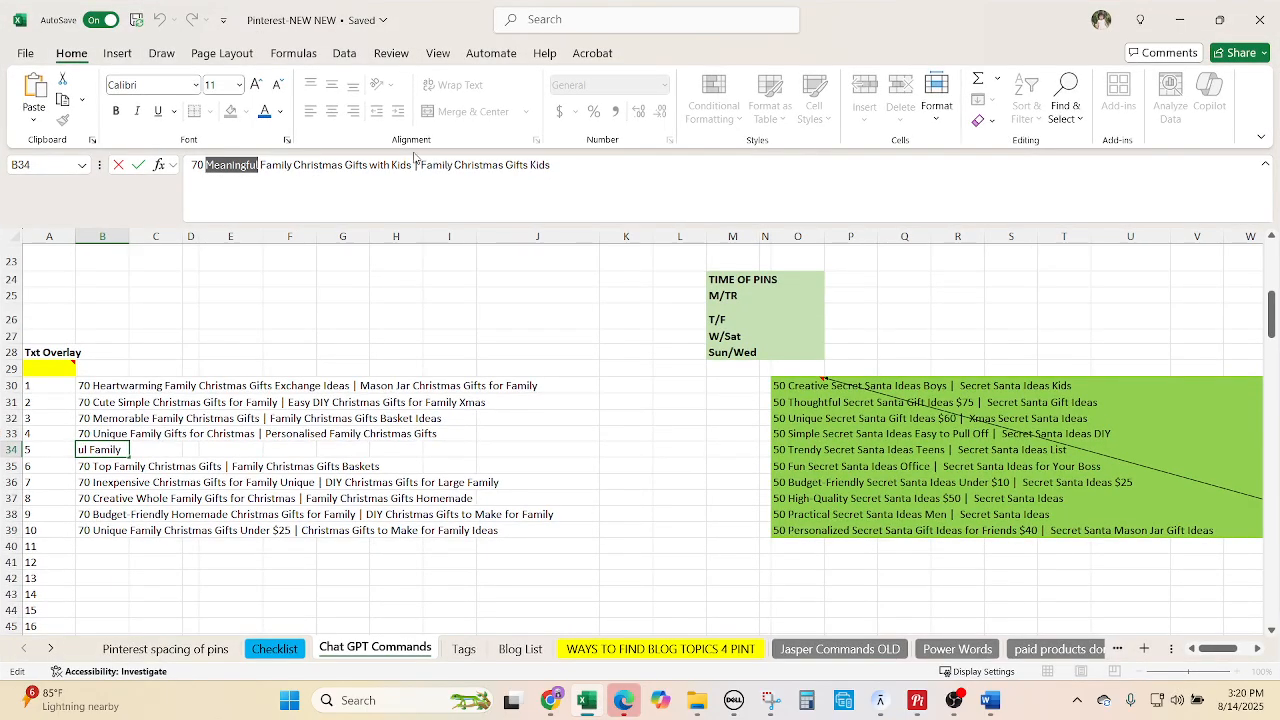
left_click_drag(414, 158, 260, 153)
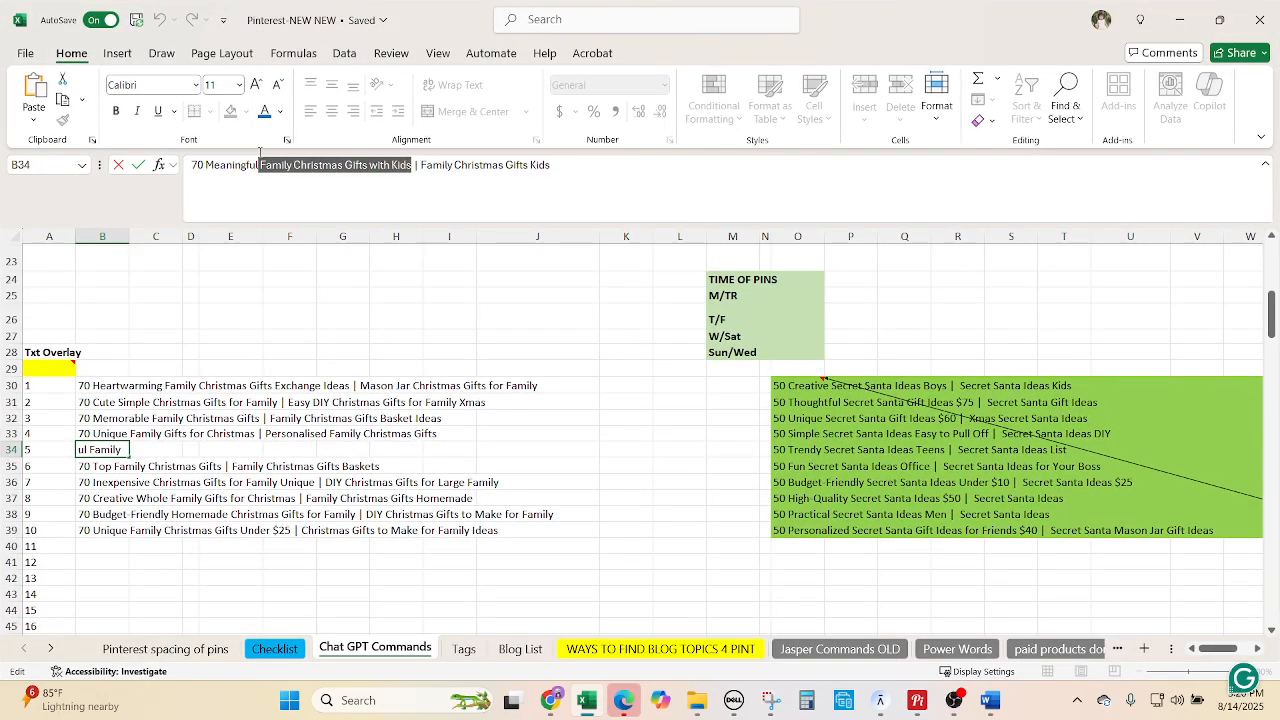
left_click(537, 708)
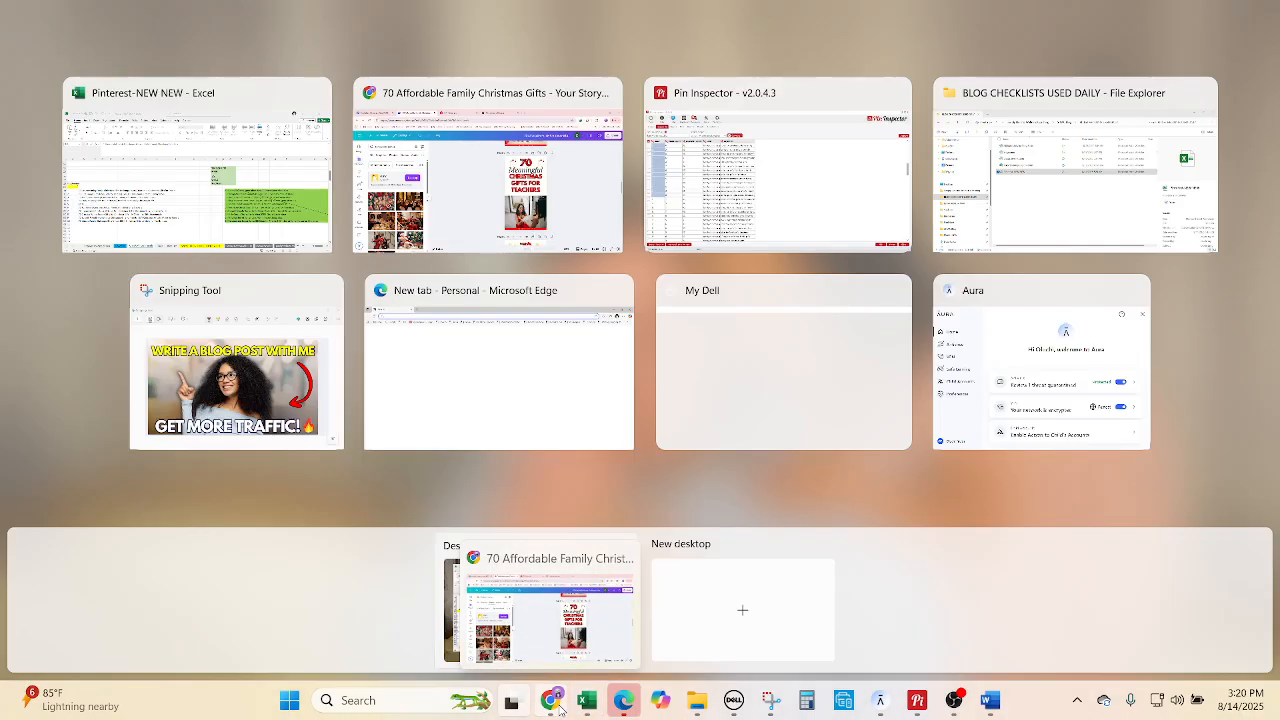
left_click(562, 710)
left_click(858, 350)
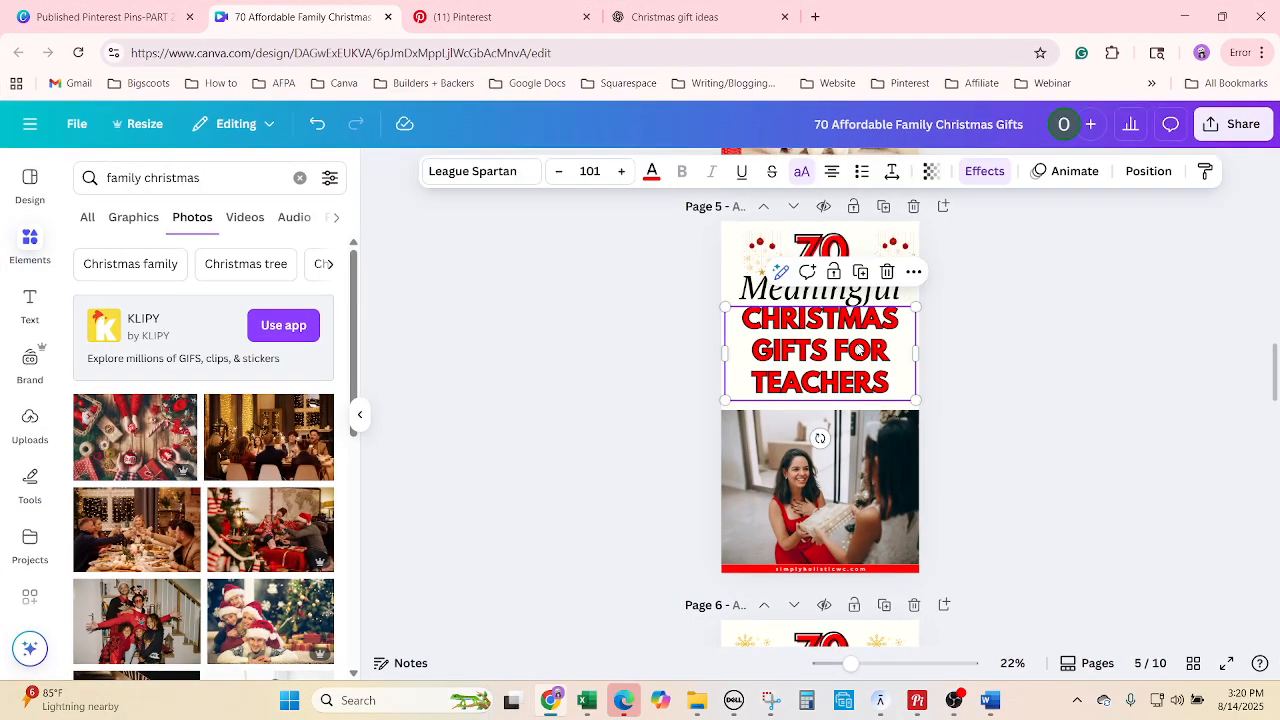
right_click(834, 352)
left_click(868, 540)
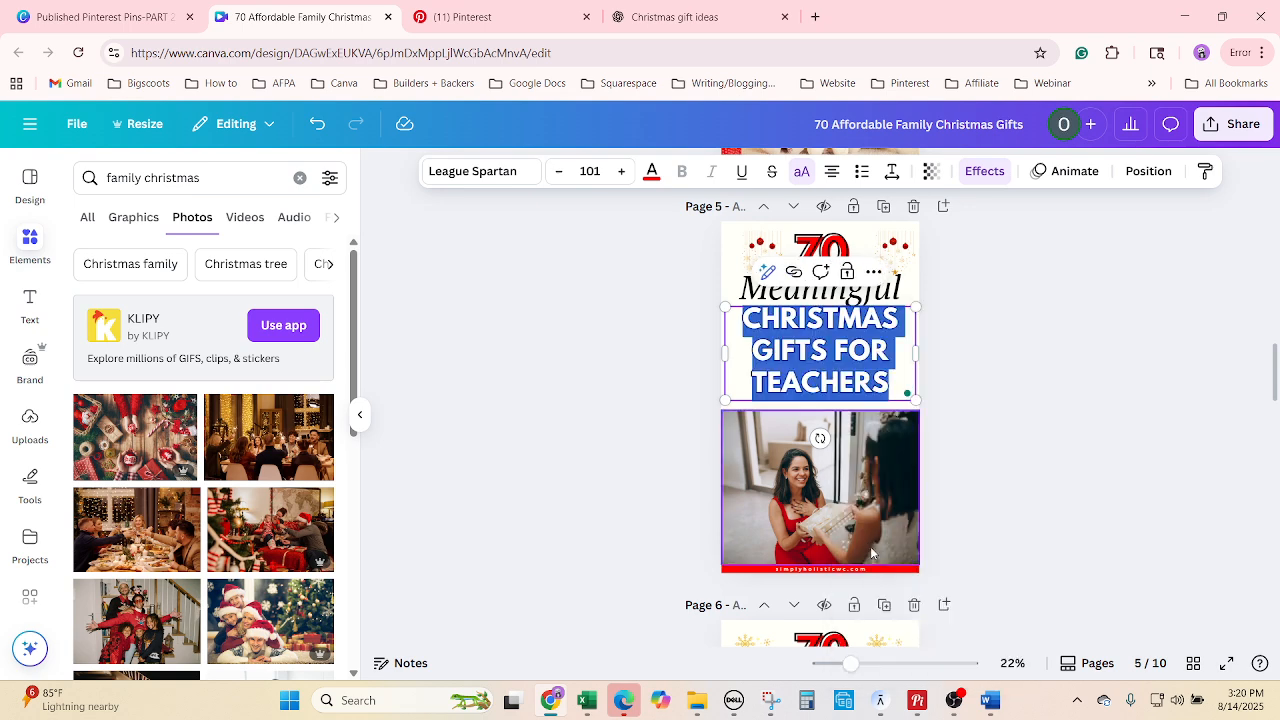
type("FAMILY CHRISTMAS GIFTS WITH KIDS")
Resize the new headline's font so KIDS fits on the pin.
left_click(561, 171)
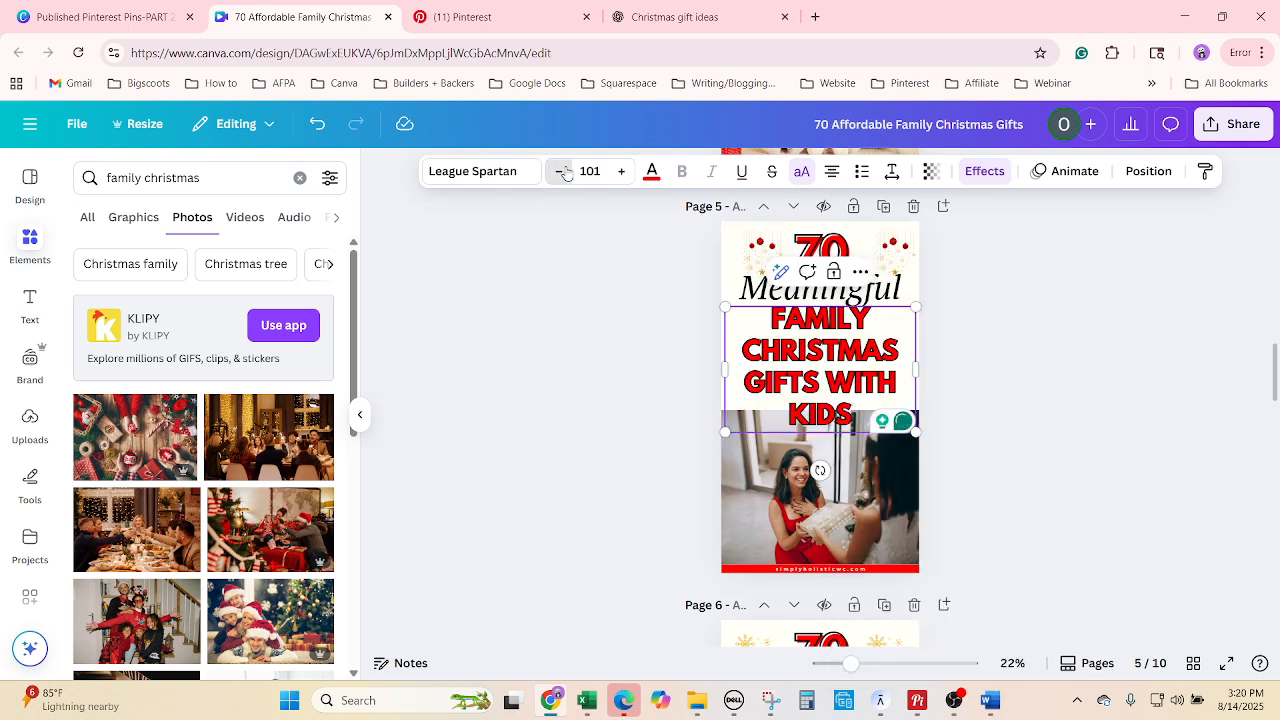
left_click(561, 171)
left_click(562, 171)
left_click(561, 171)
left_click(561, 171)
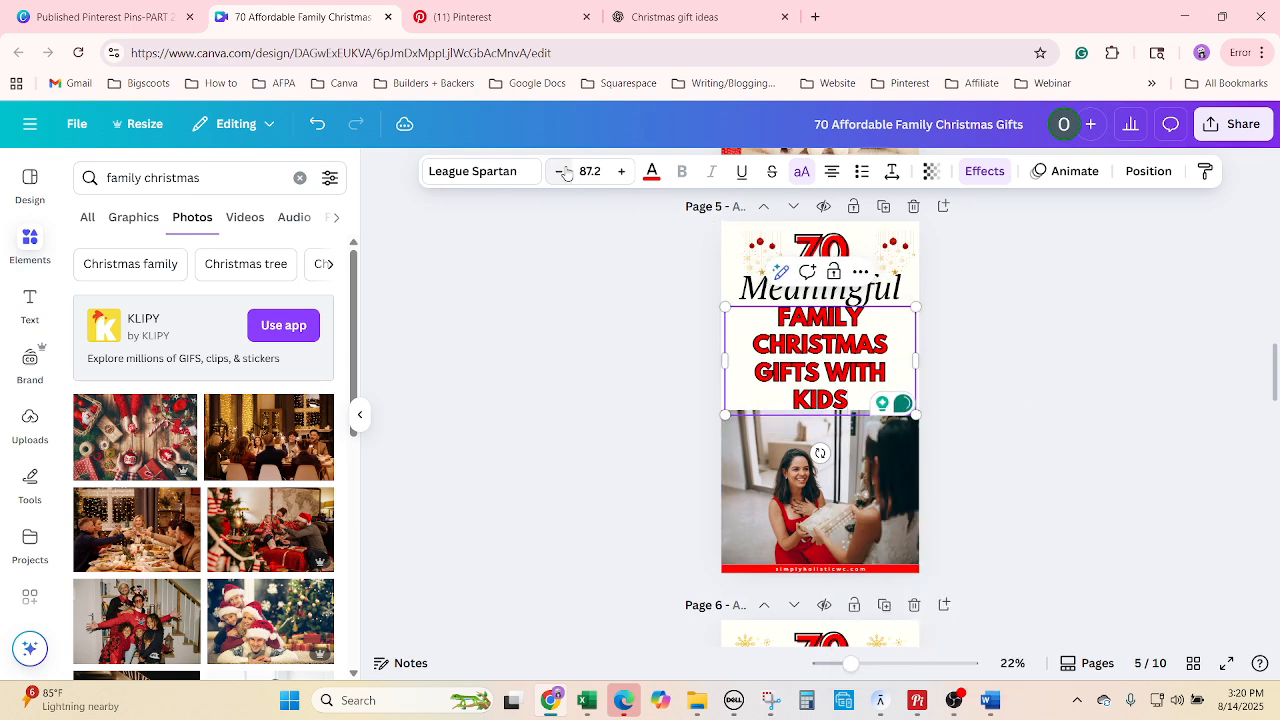
left_click(561, 171)
left_click(621, 171)
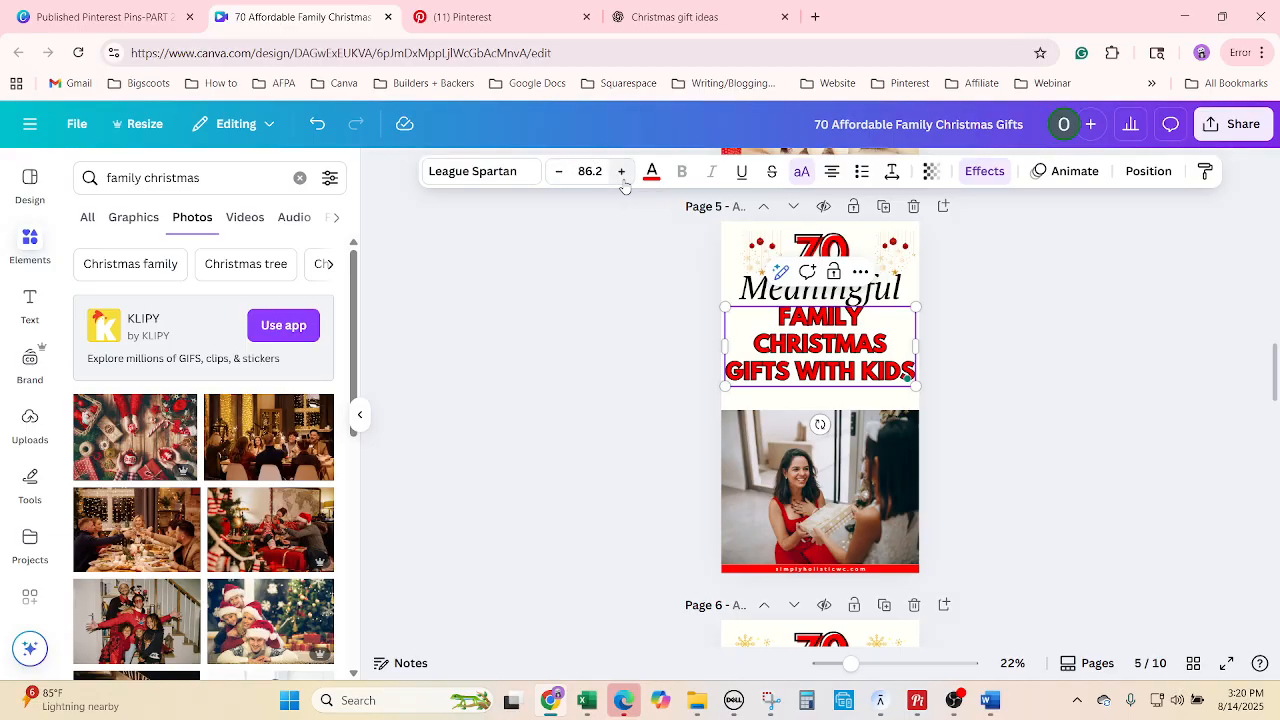
left_click(621, 171)
left_click(558, 171)
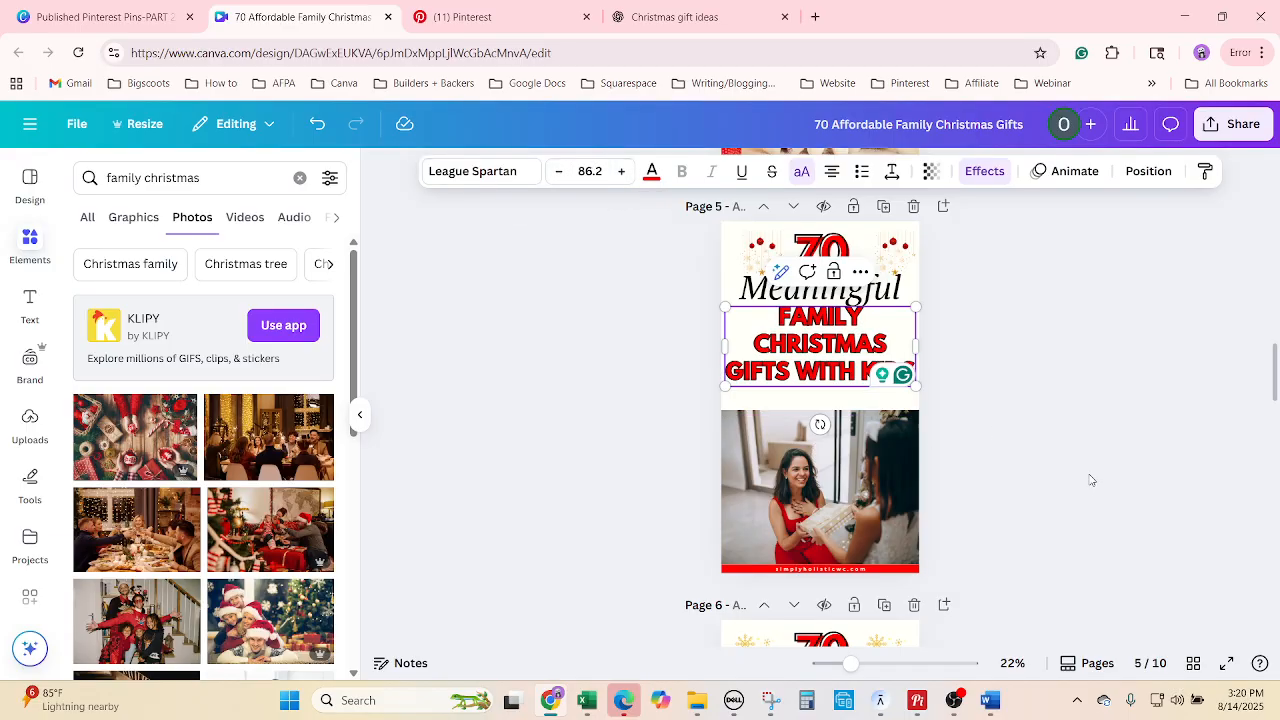
left_click(1089, 477)
Stretch the photo's top edge up beneath the headline.
left_click(850, 445)
left_click_drag(825, 400, 826, 351)
left_click(951, 389)
left_click(942, 328)
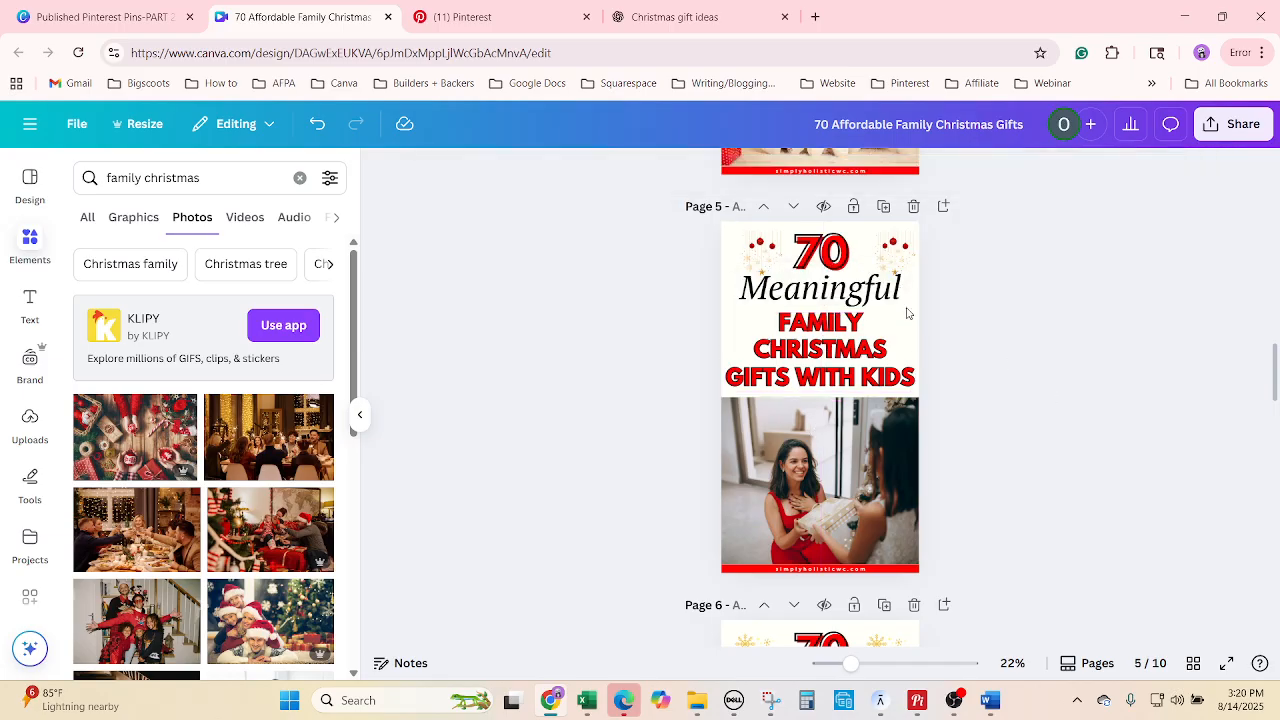
Shrink the word Meaningful by four size steps.
left_click(840, 290)
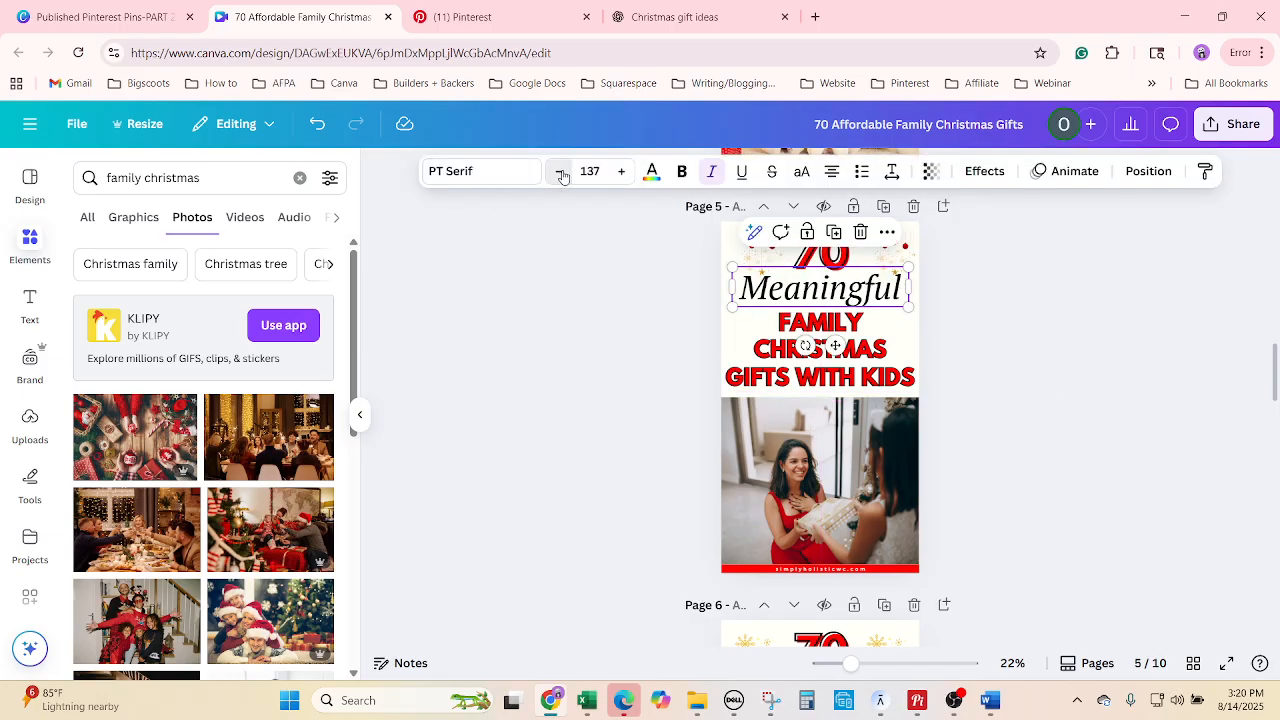
left_click(559, 171)
left_click(559, 171)
left_click(559, 171)
left_click(559, 171)
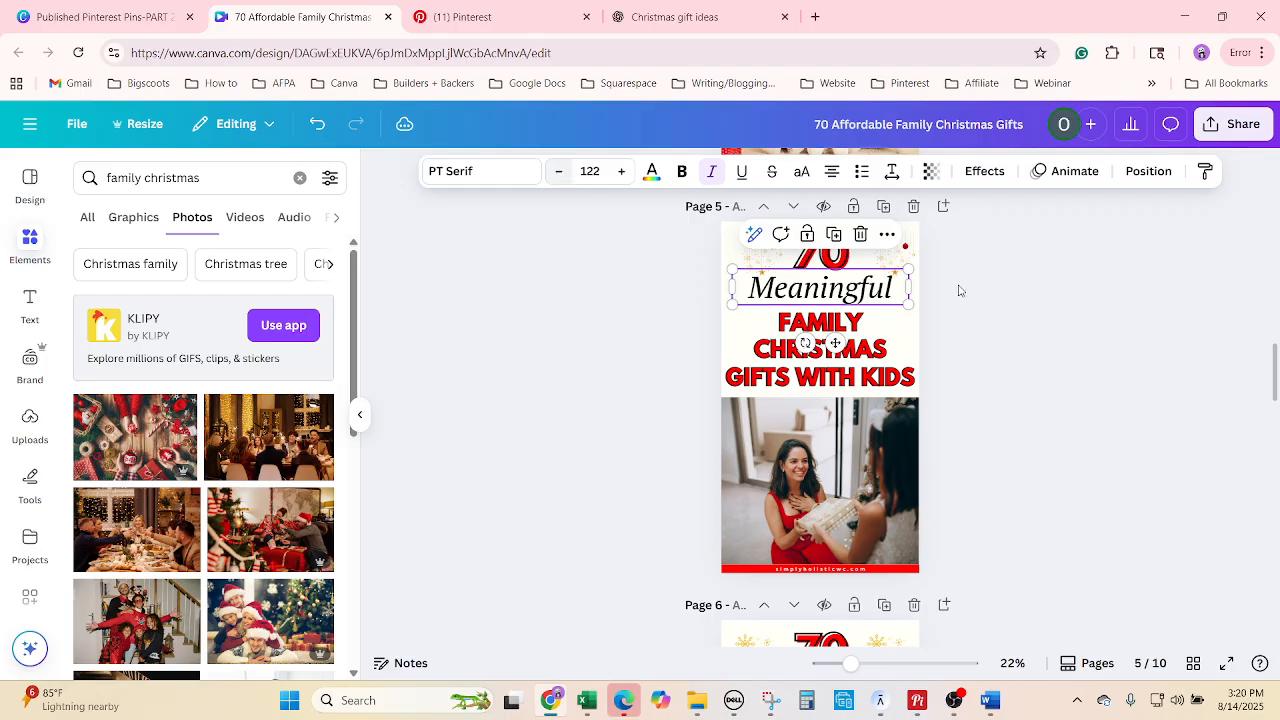
left_click(1031, 370)
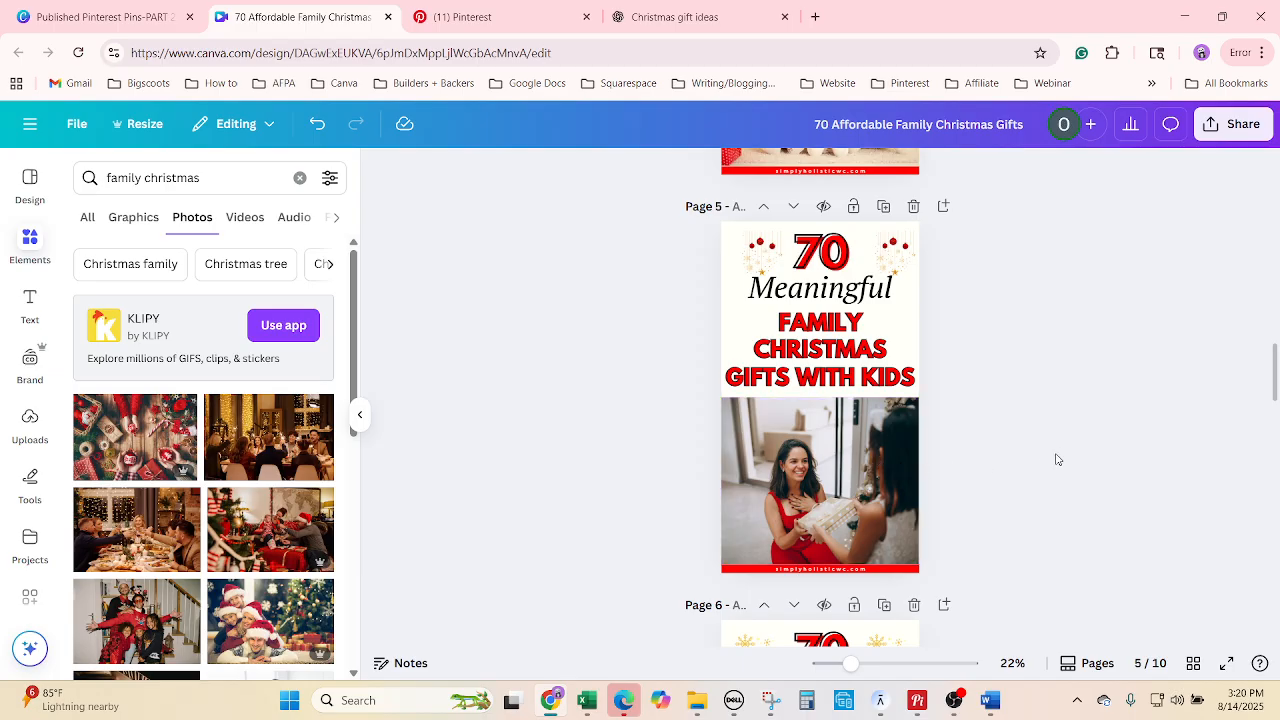
scroll(1058, 460, "down", 4)
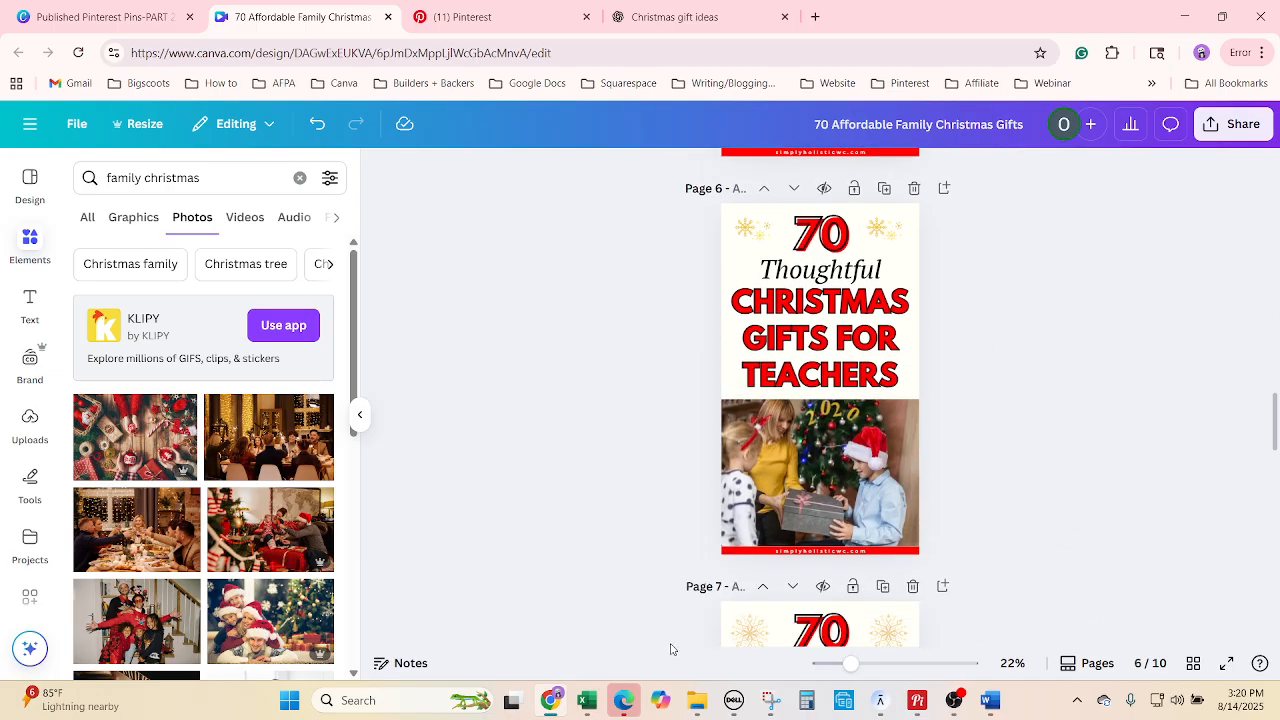
Replace the word Thoughtful on page 6 with Top.
left_click(598, 706)
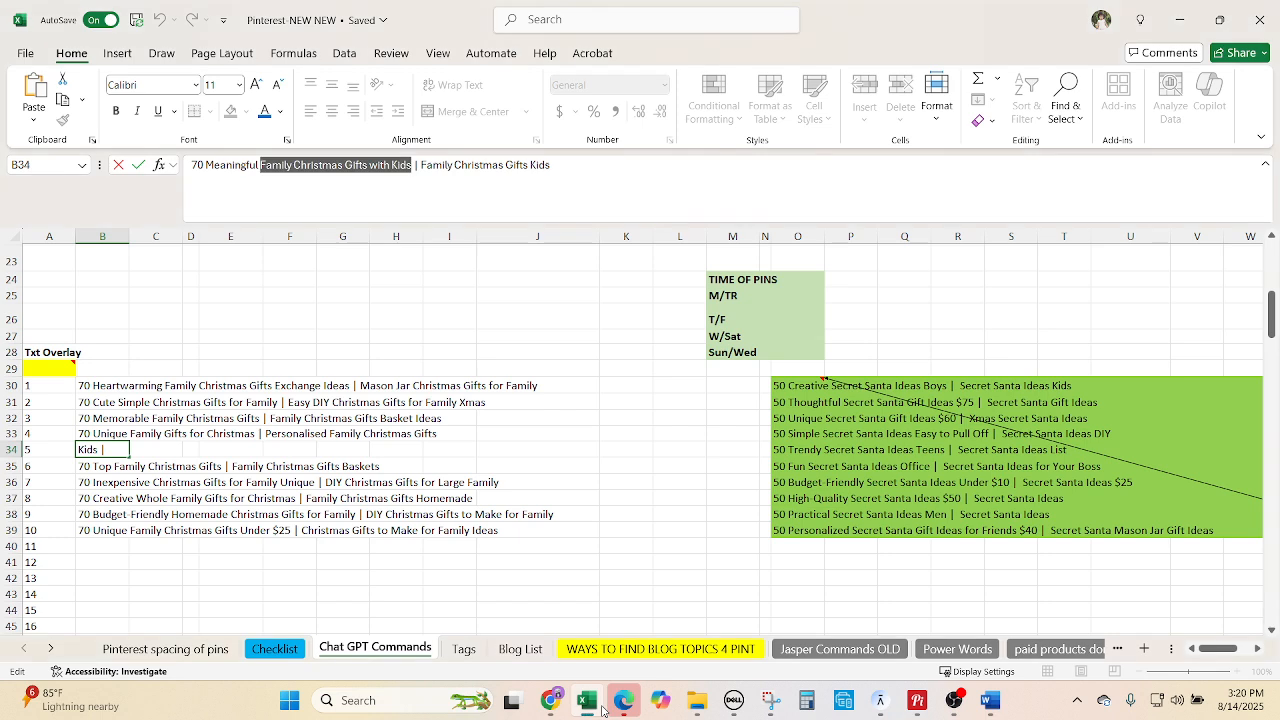
left_click(95, 468)
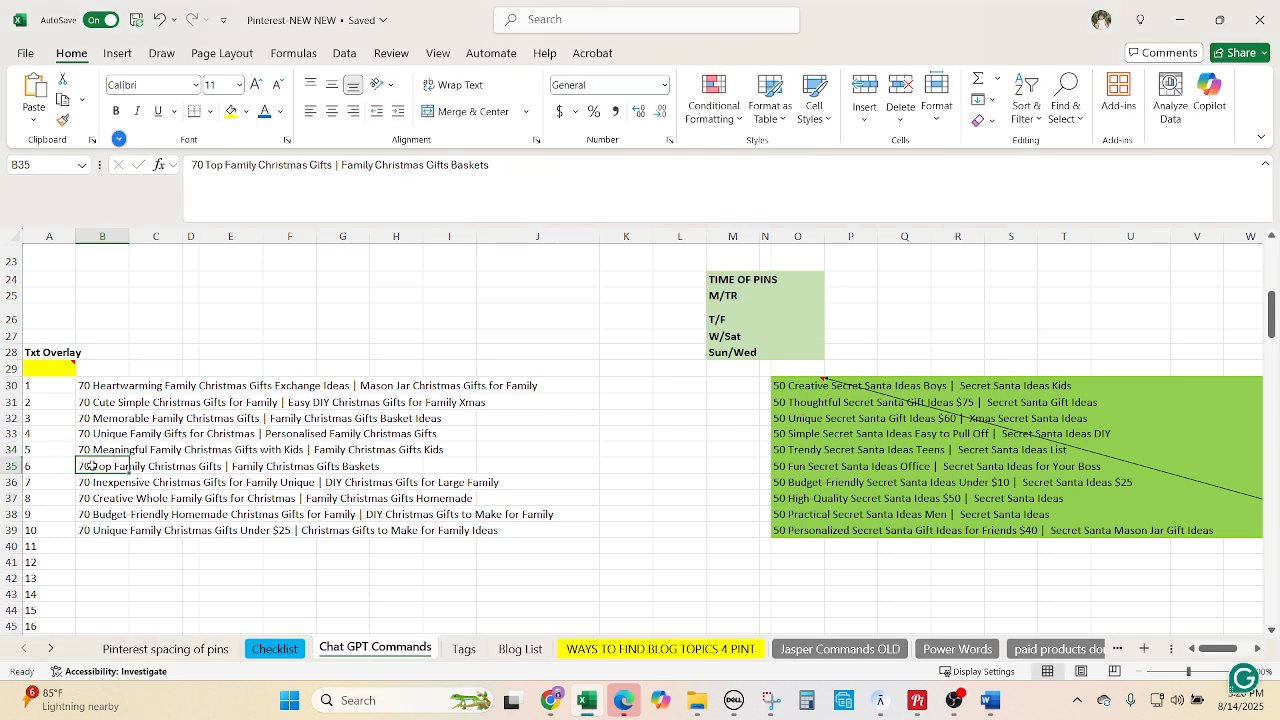
double_click(215, 165)
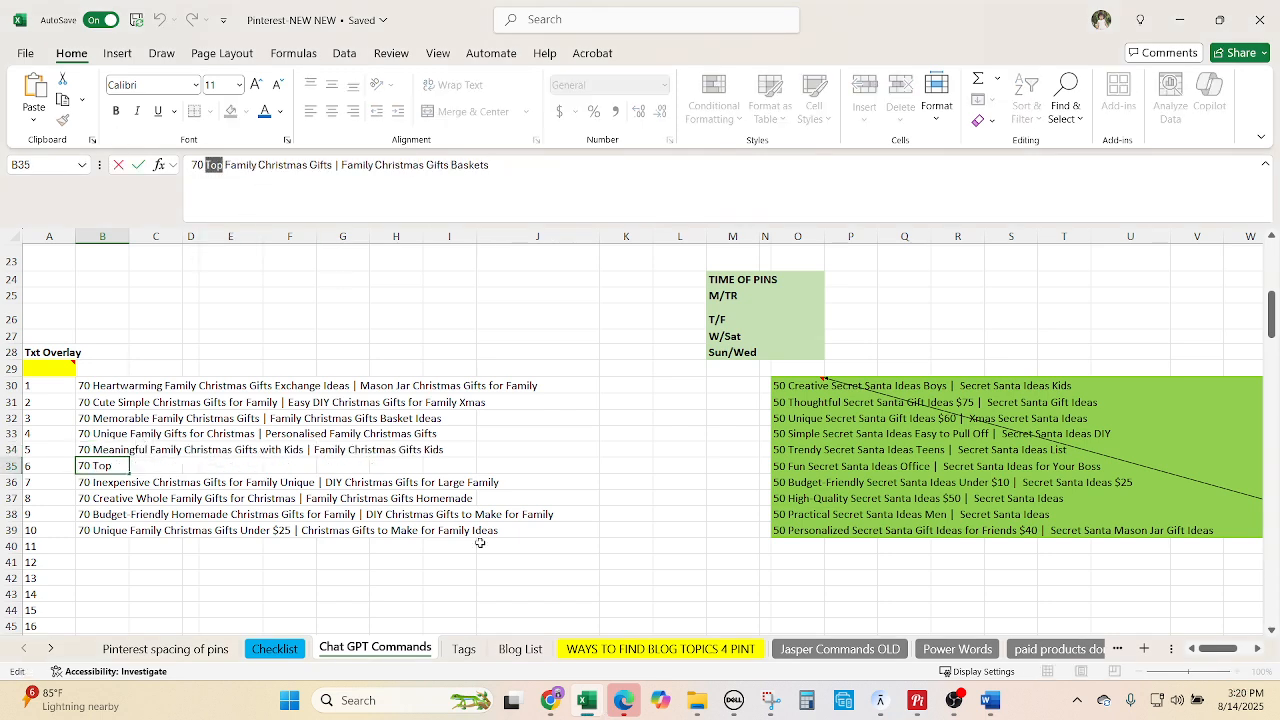
left_click(551, 700)
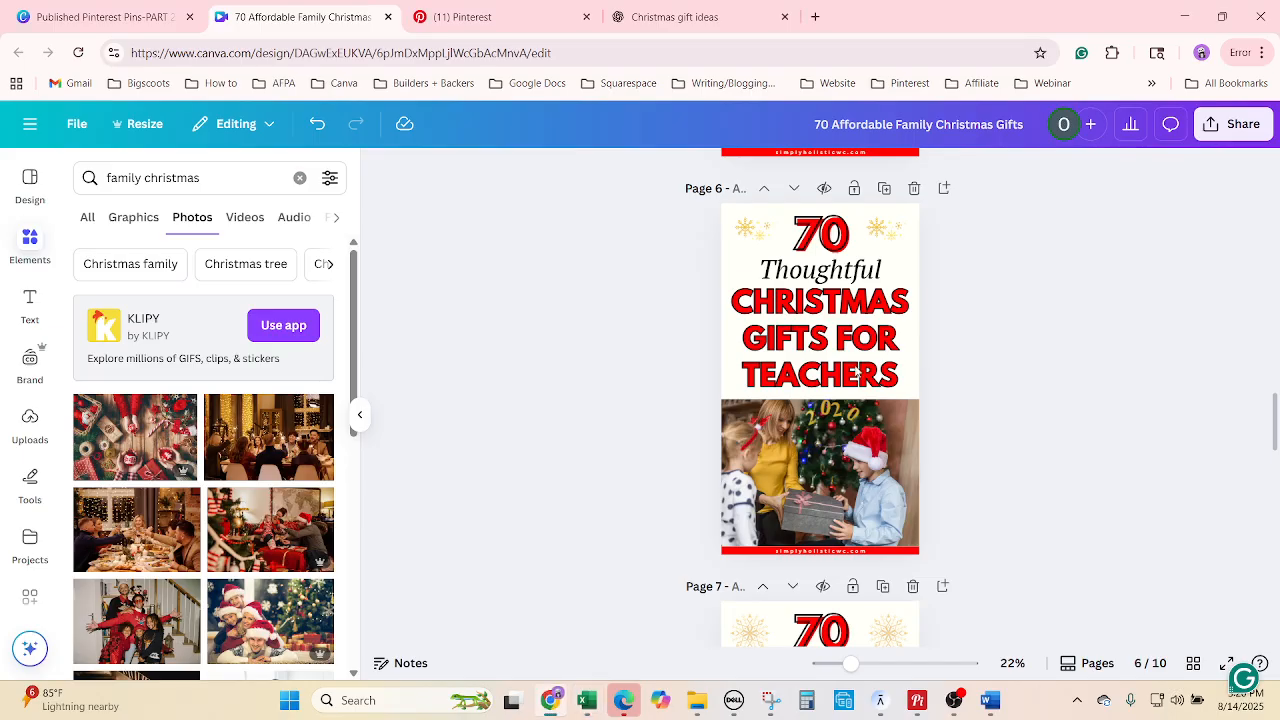
left_click(866, 272)
right_click(864, 287)
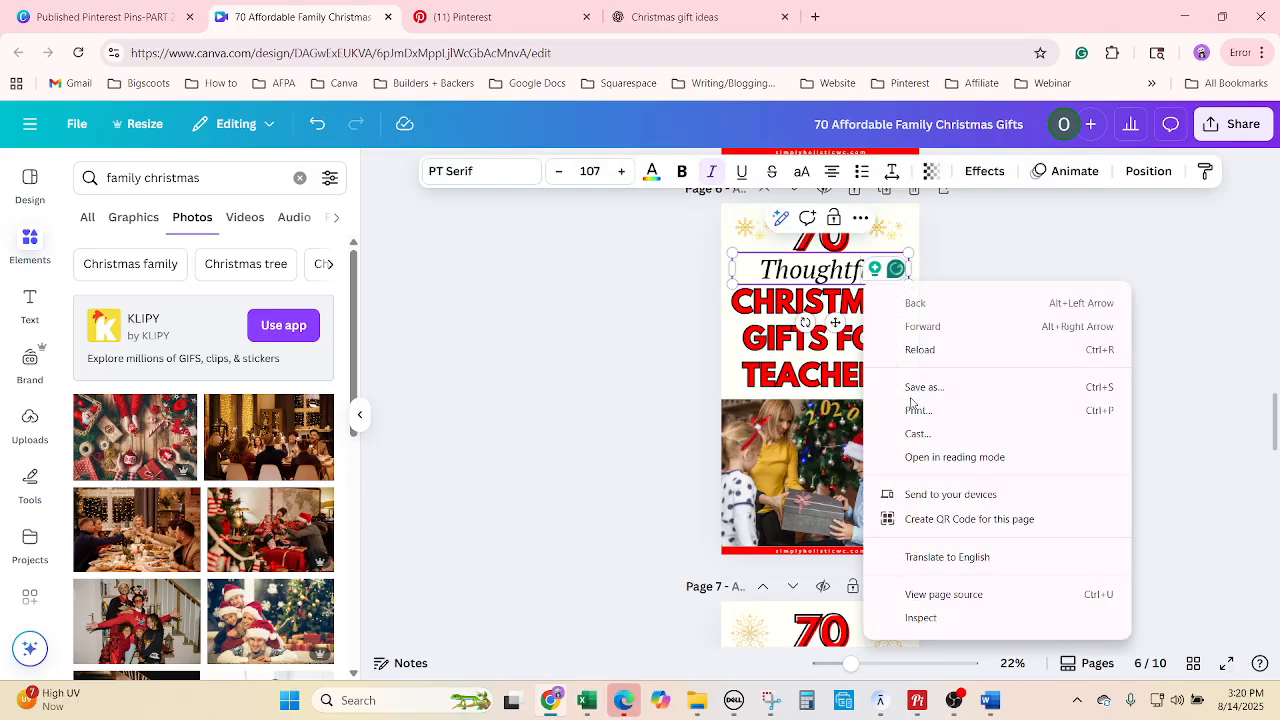
double_click(836, 272)
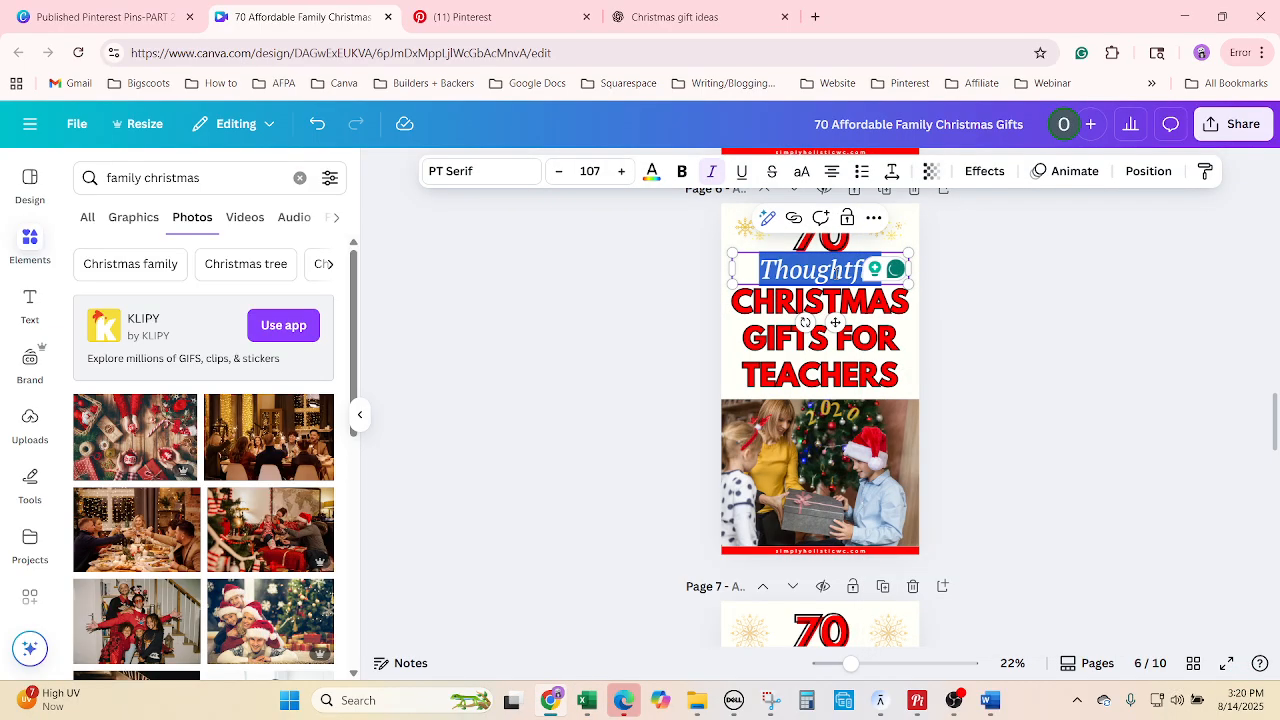
type("Top")
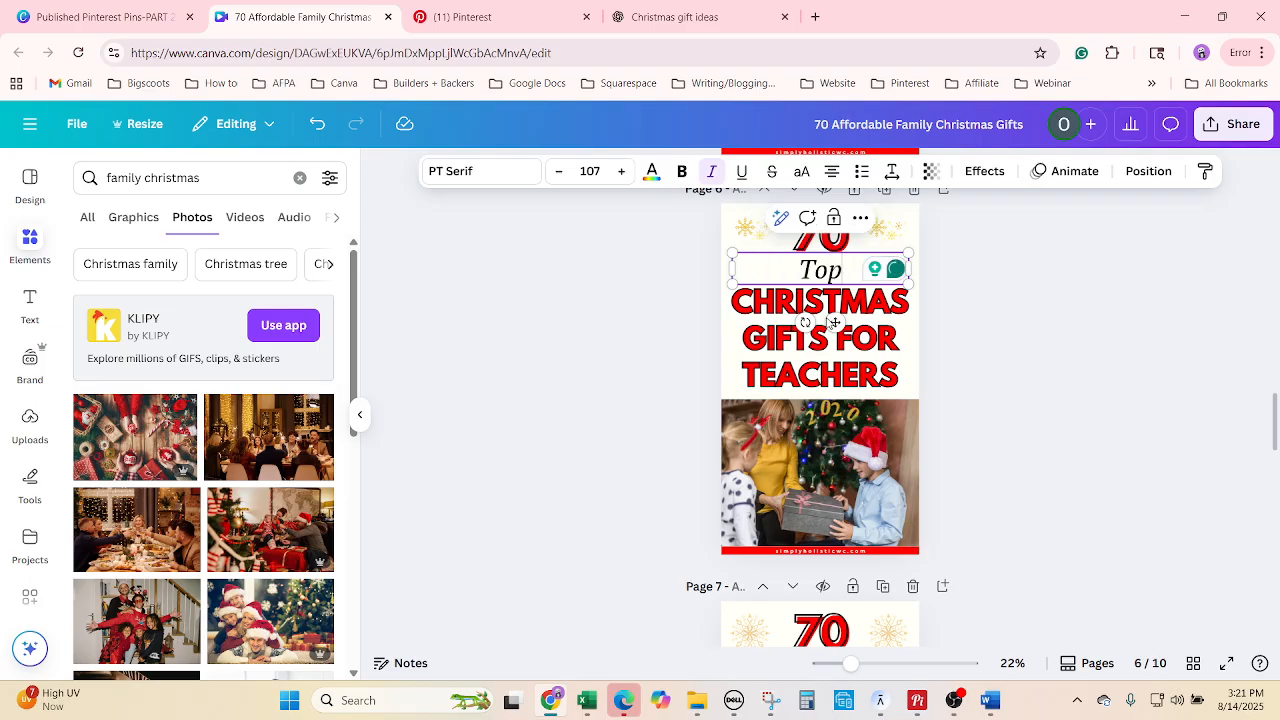
Paste FAMILY CHRISTMAS GIFTS from Excel over page 6's teachers headline.
left_click(578, 698)
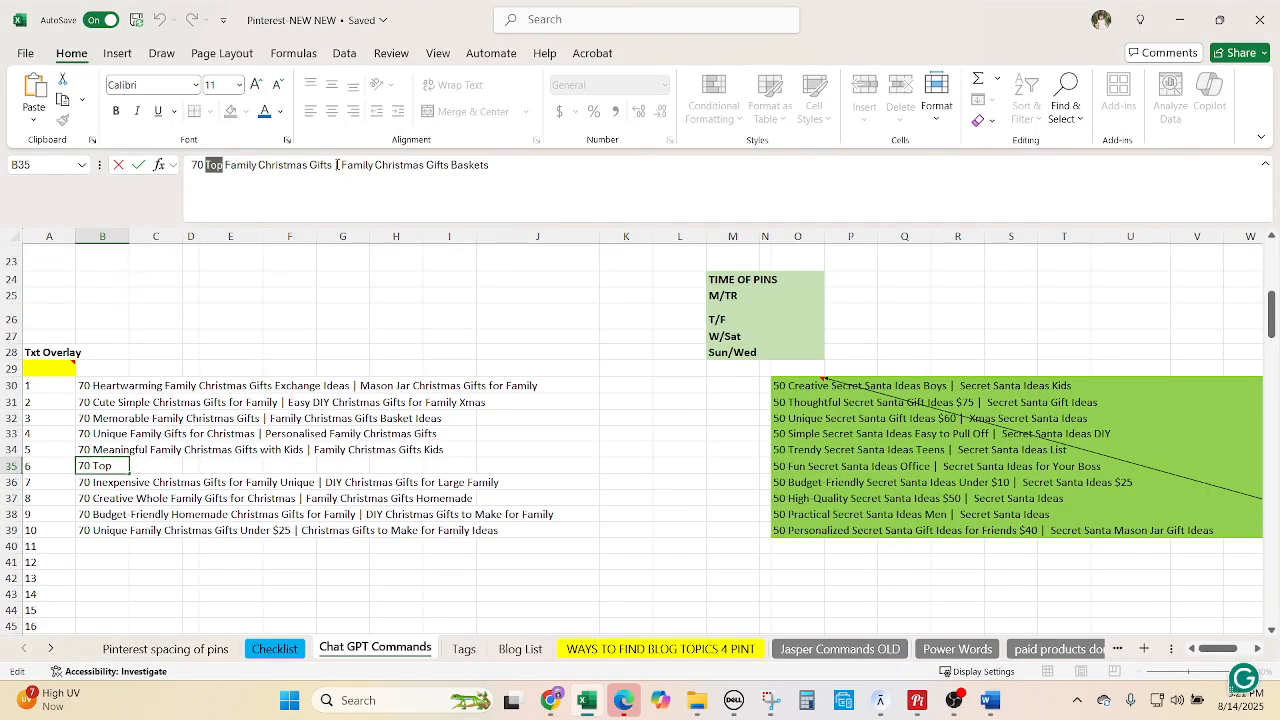
left_click_drag(333, 165, 225, 165)
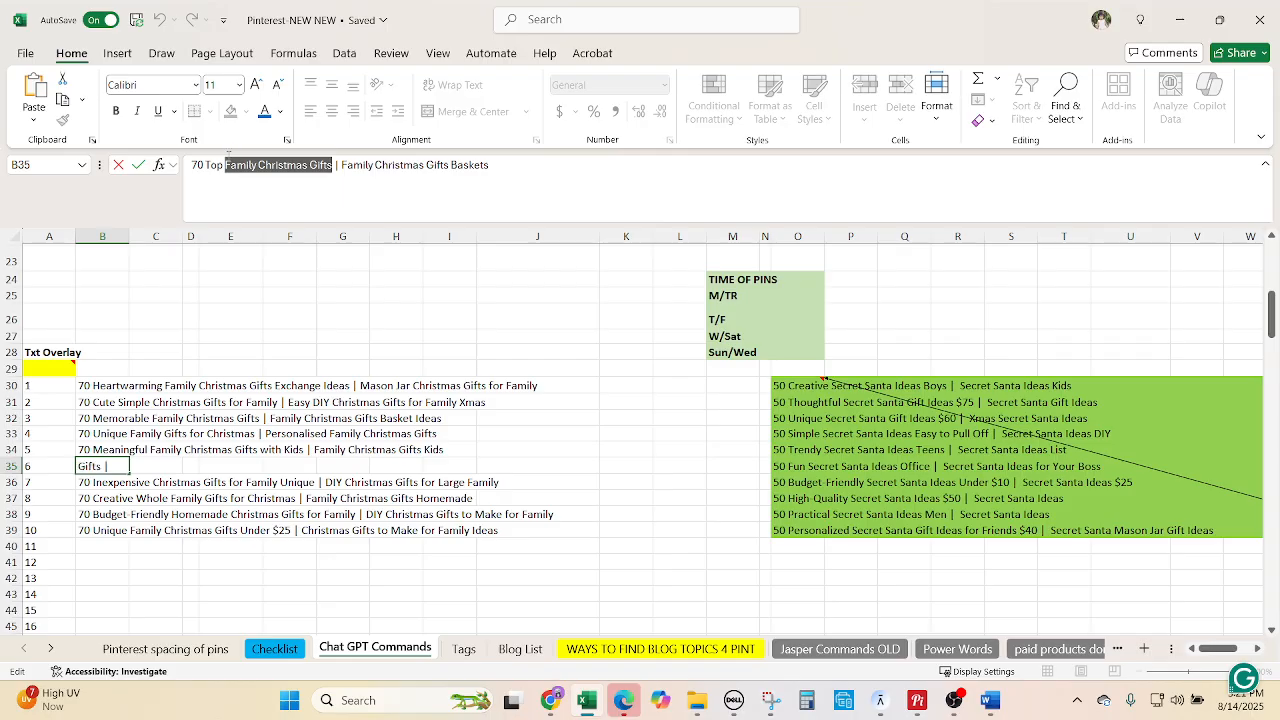
left_click(551, 700)
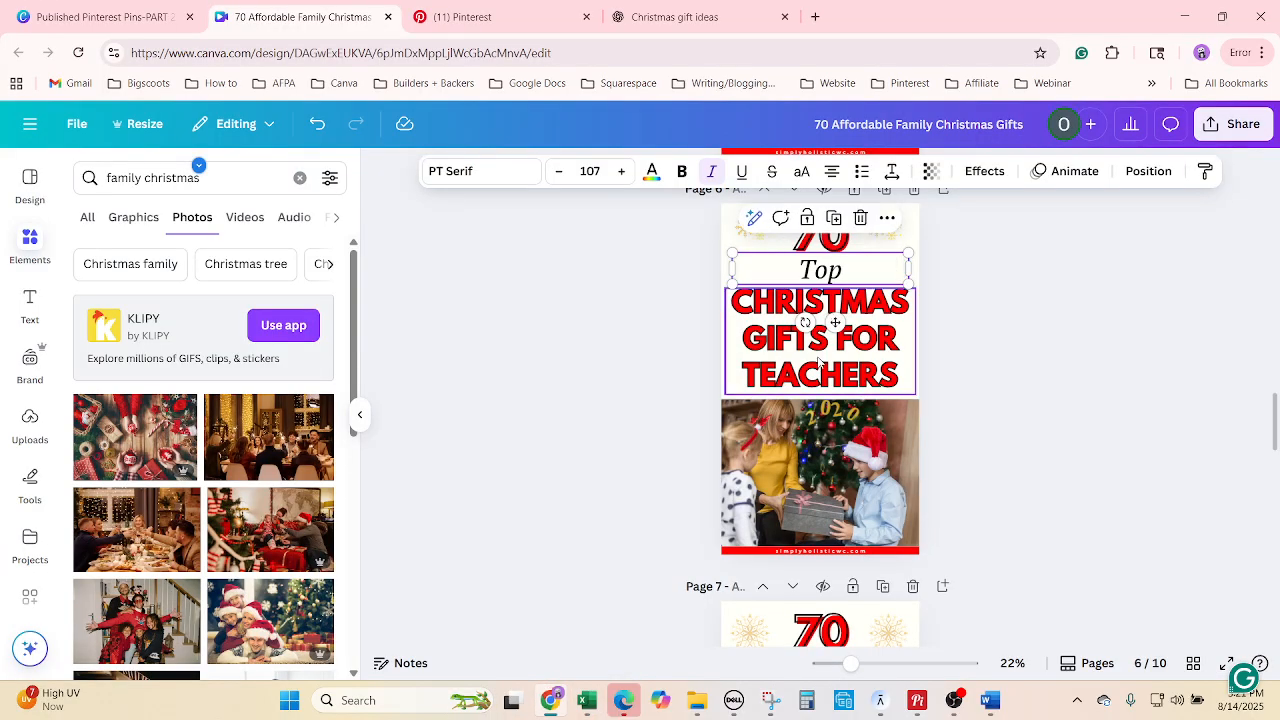
left_click(806, 366)
left_click(808, 366)
right_click(806, 366)
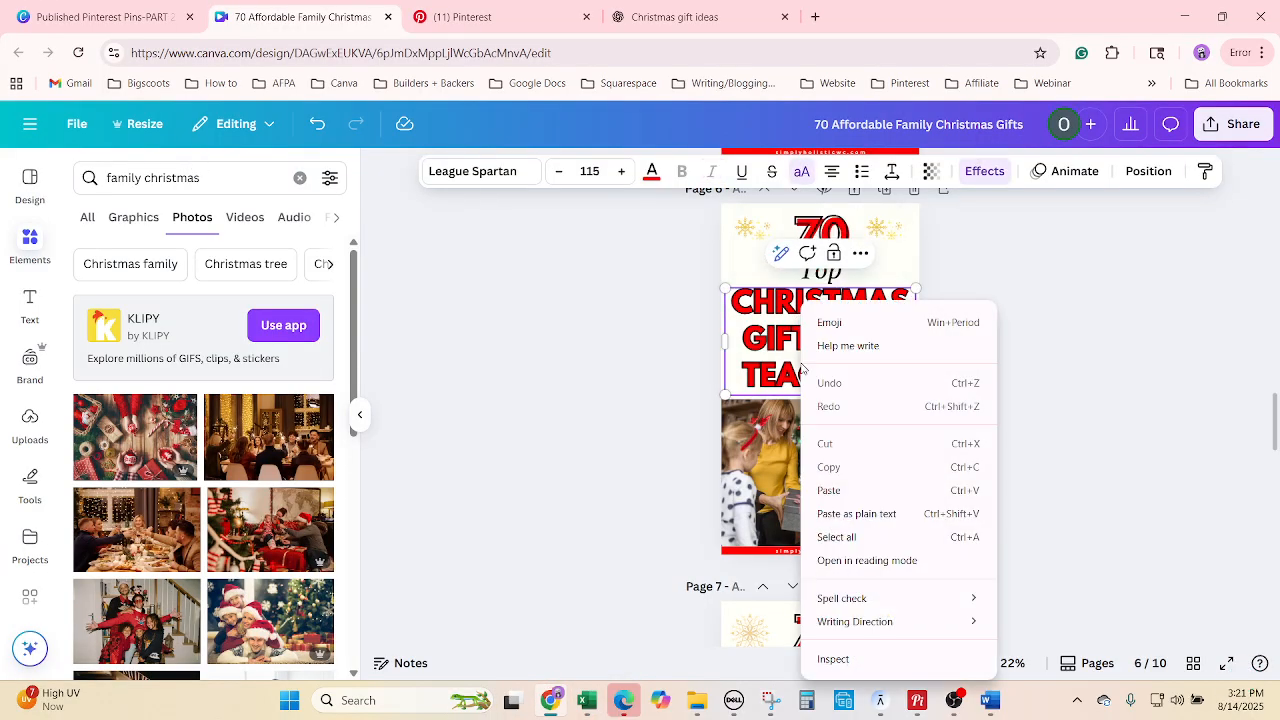
left_click(857, 538)
type("FAMILY CHRISTMAS GIFTS")
scroll(1066, 483, "up", 1)
left_click(1066, 483)
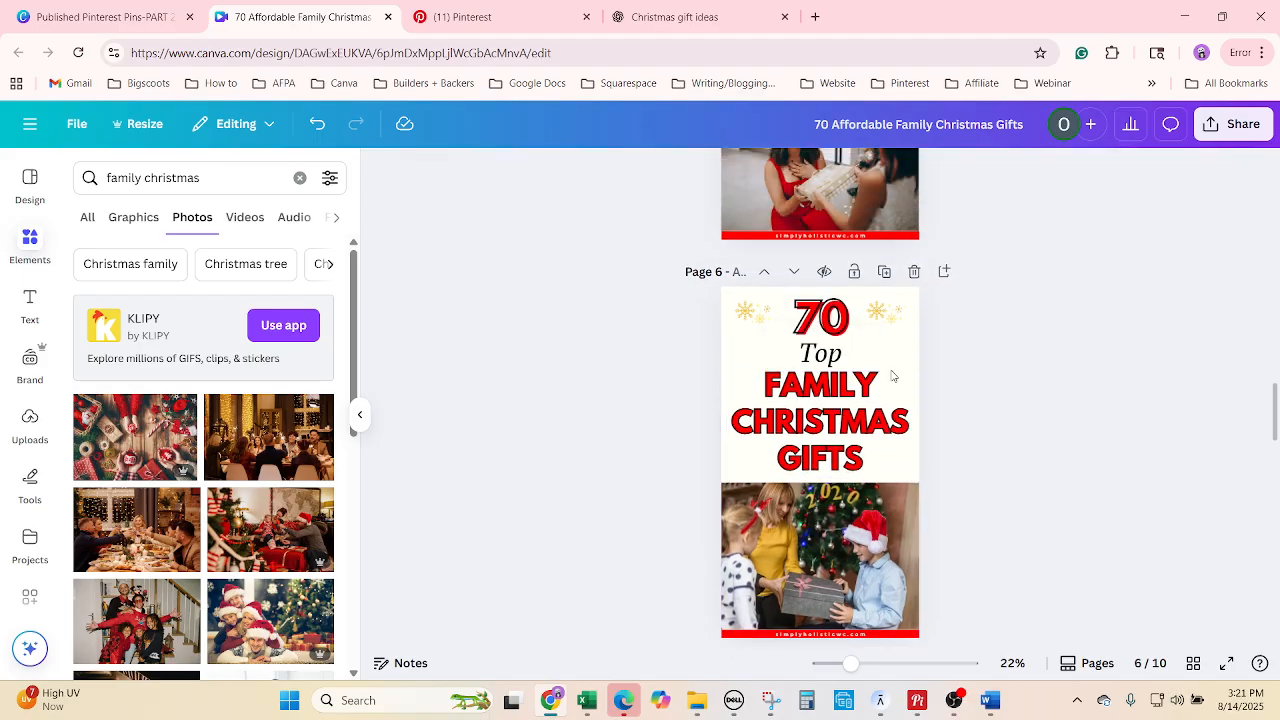
Copy '70 Top Family Christmas Gifts' from cell B35 and bring up the Christmas gift ideas chat.
left_click(873, 366)
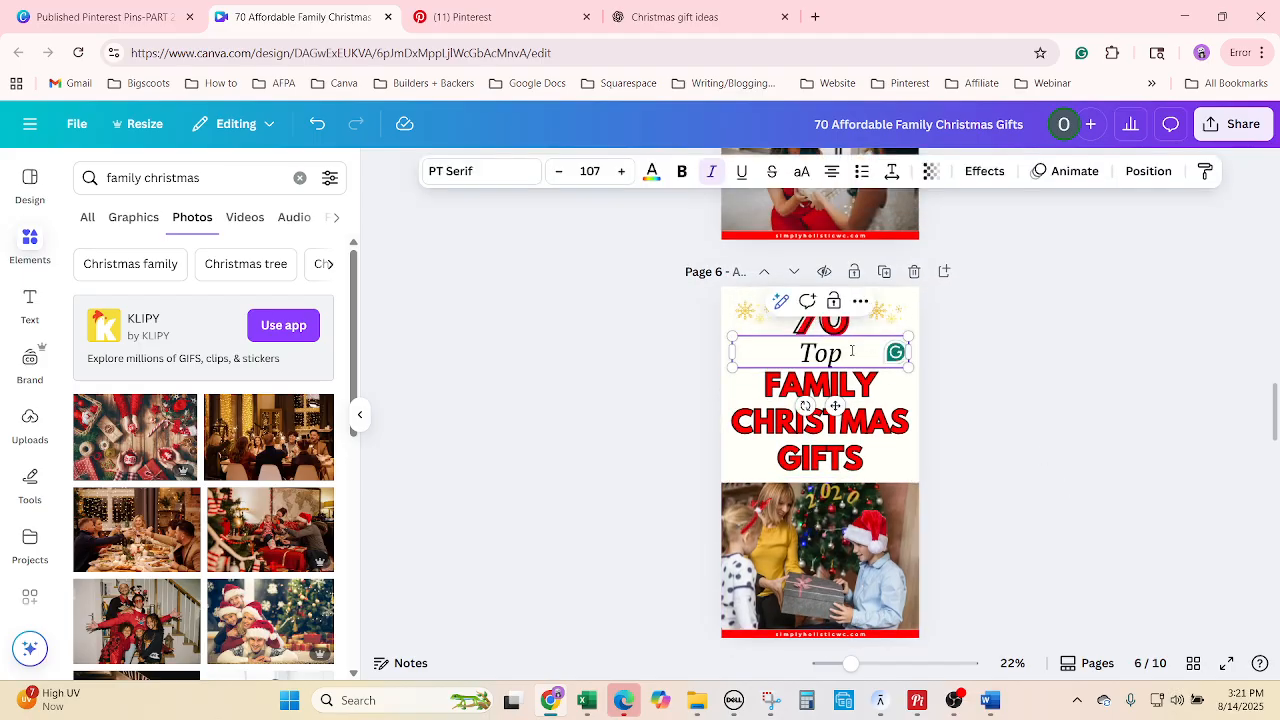
double_click(822, 353)
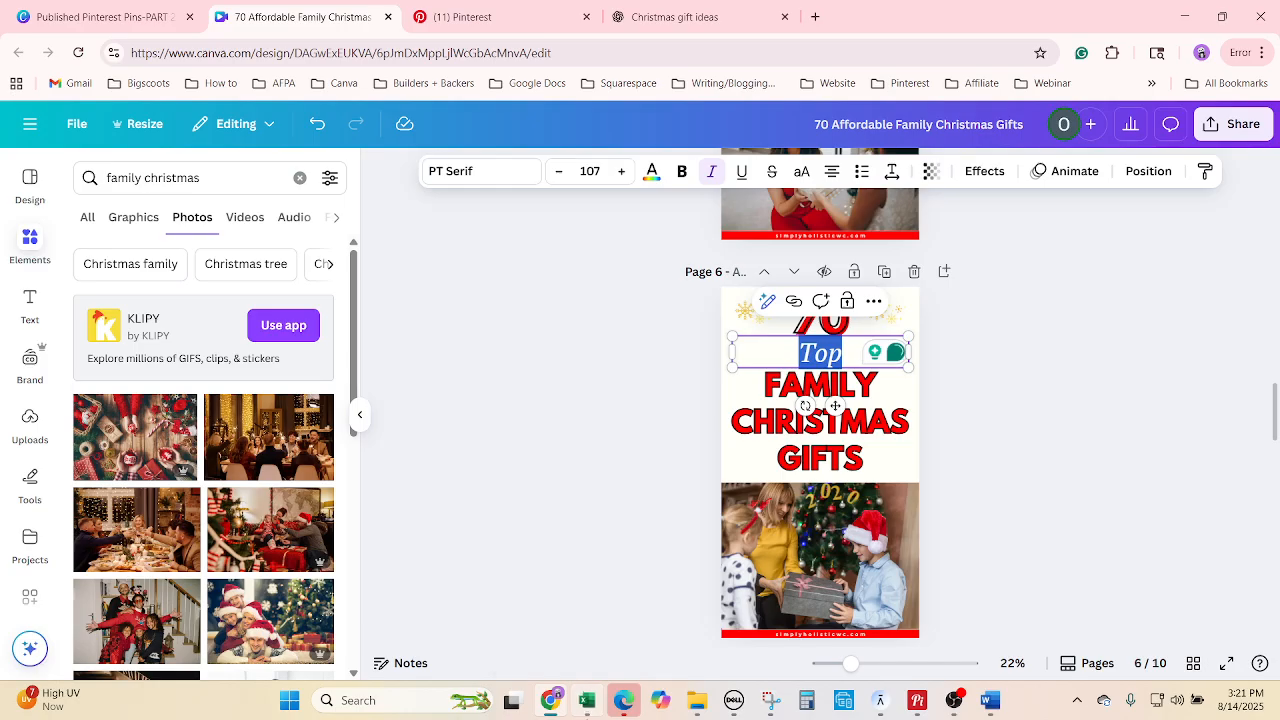
left_click(587, 700)
left_click(102, 464)
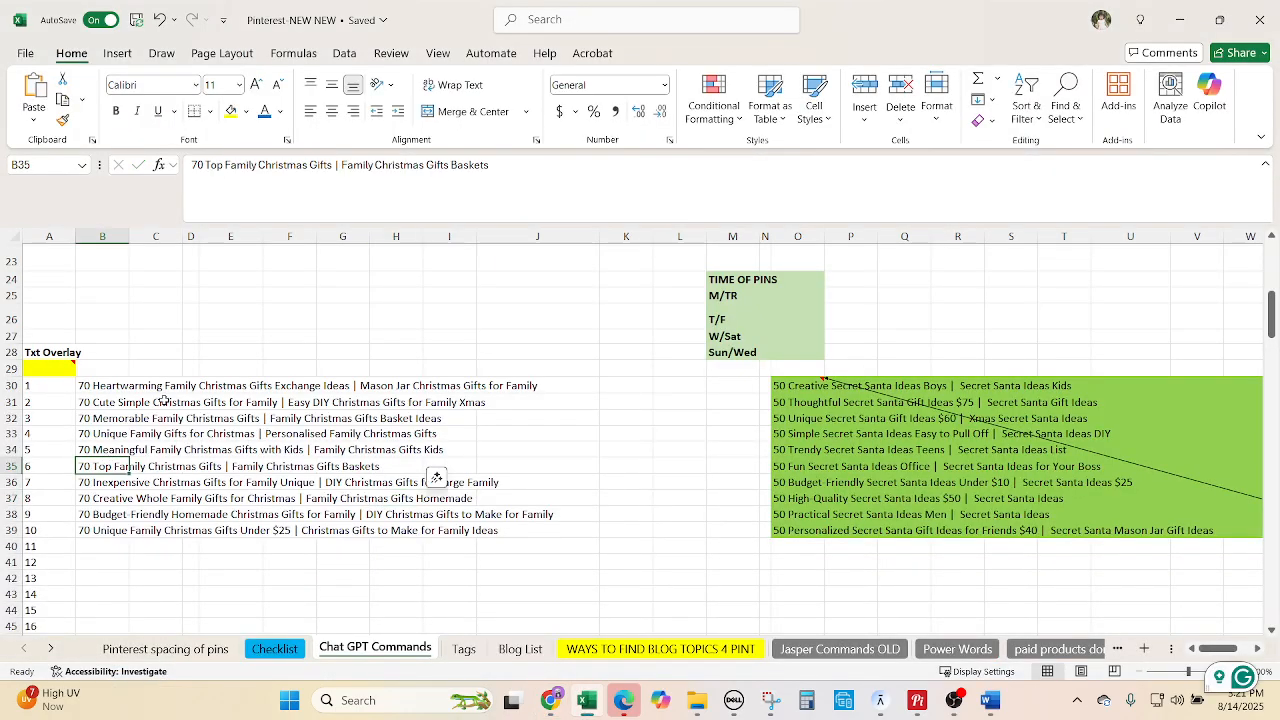
left_click_drag(333, 167, 191, 166)
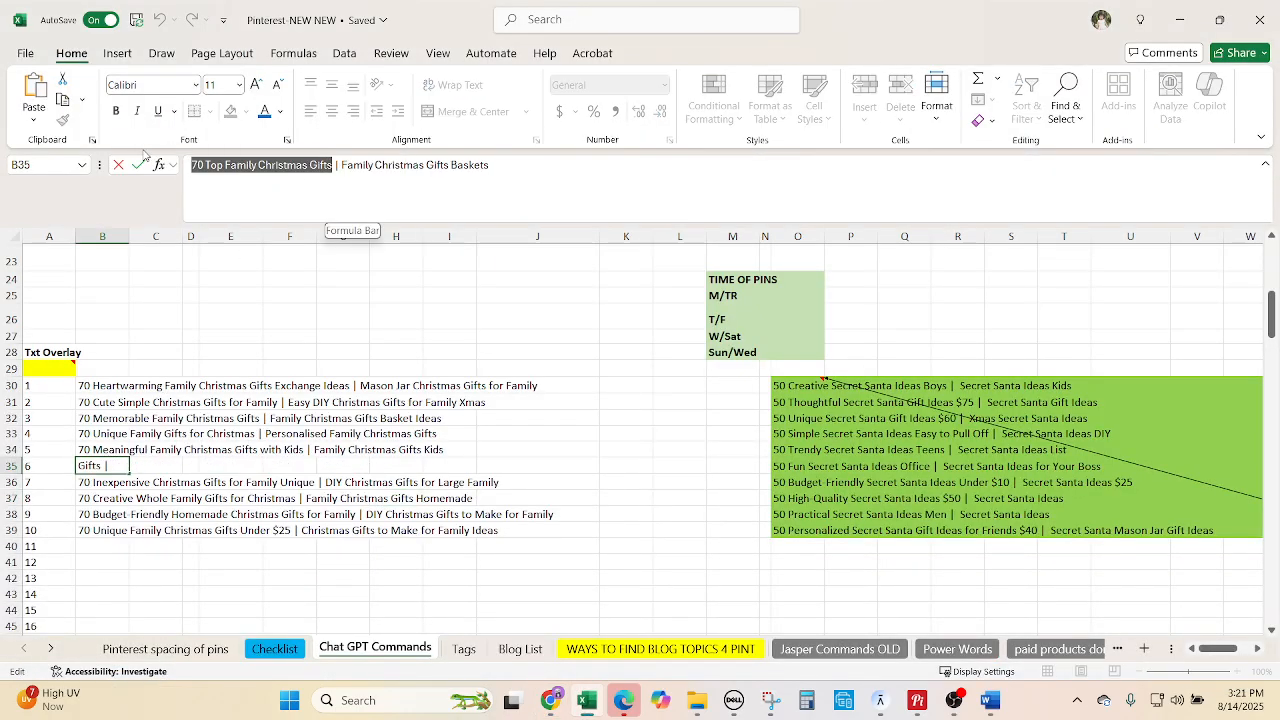
key("ctrl+c")
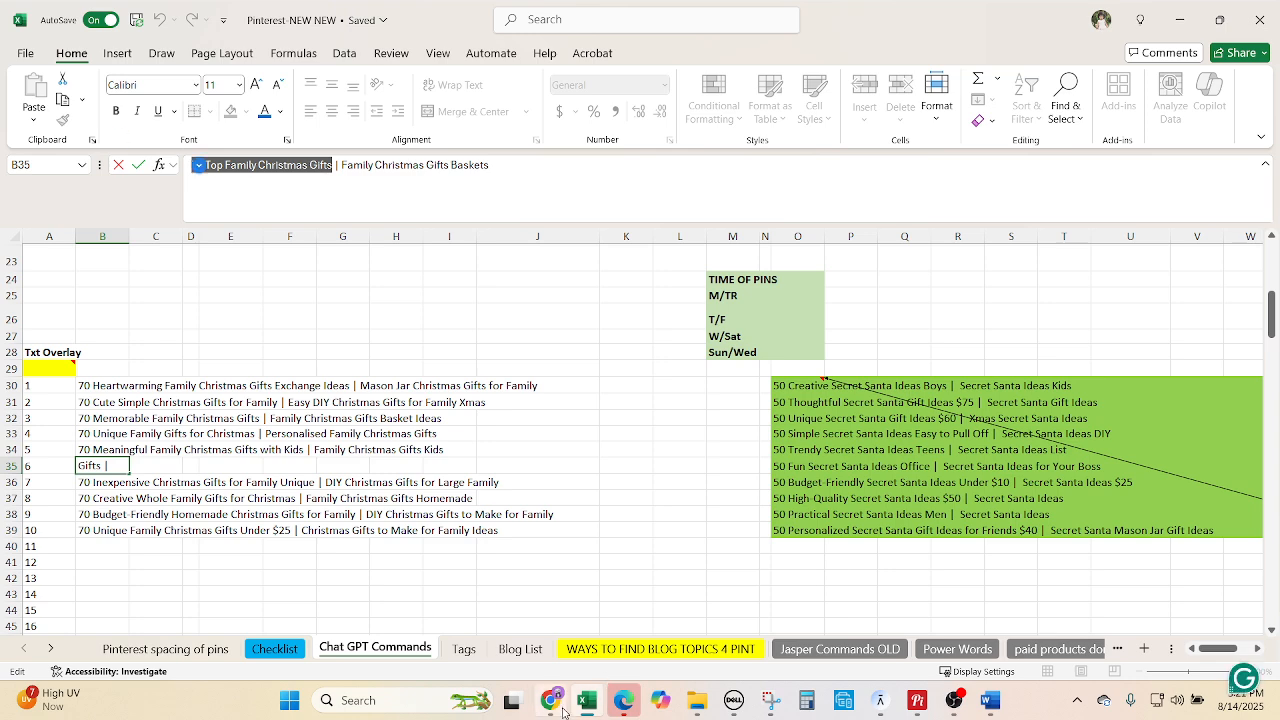
left_click(552, 703)
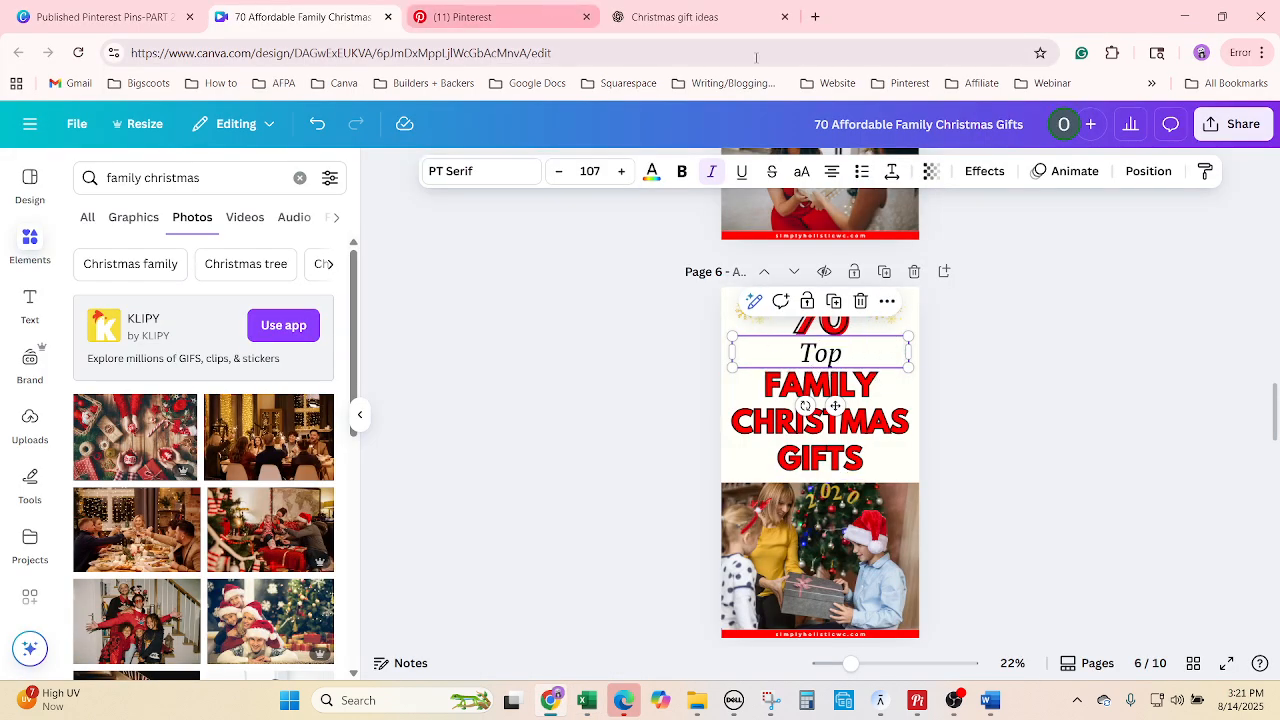
left_click(672, 17)
Ask ChatGPT what word can precede Top in '70 Top Family Christmas Gifts' and select Must-Have.
left_click(477, 629)
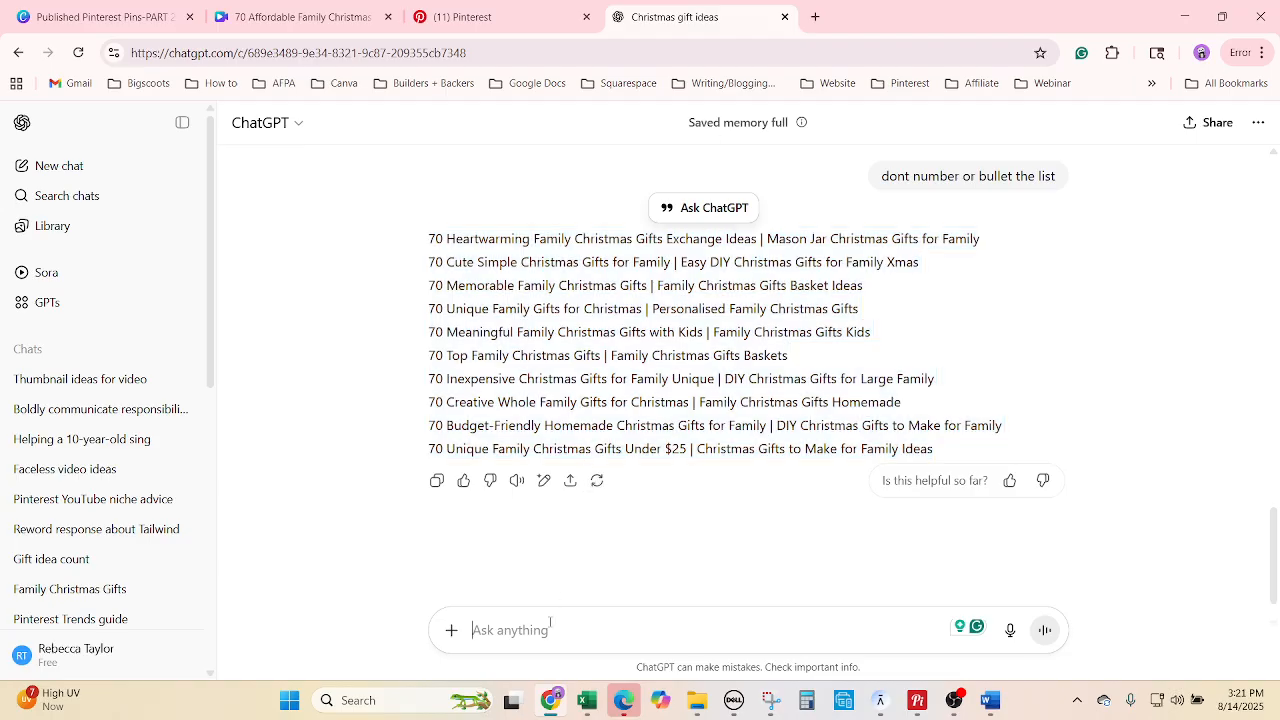
type("what")
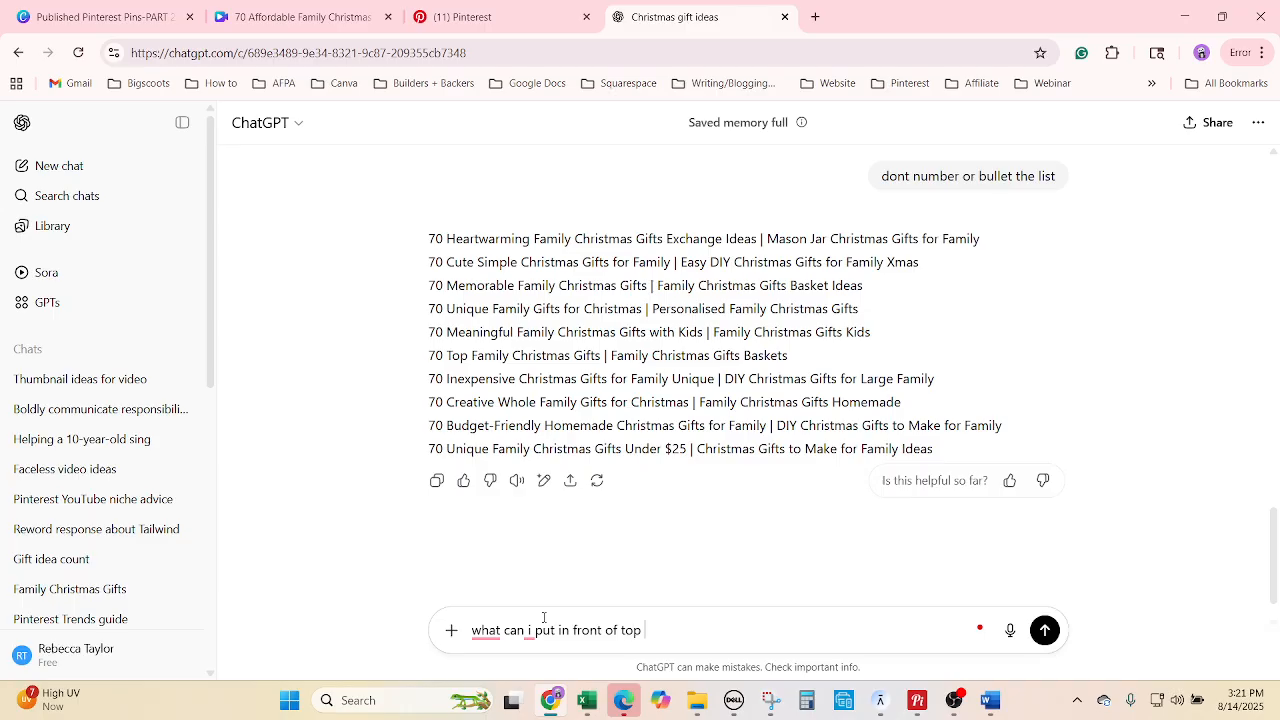
type("can i put in front of top for pin txt overlay 70 Top Family Christmas Gifts")
key("Return")
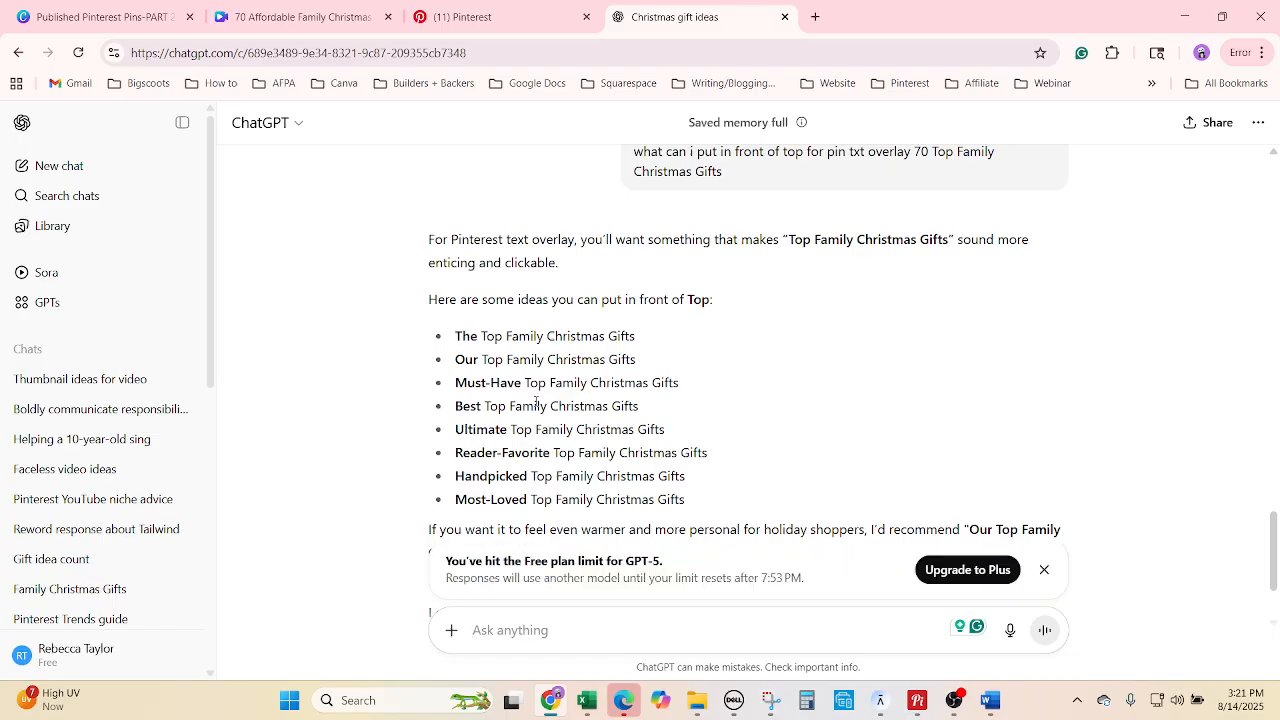
scroll(536, 401, "down", 1)
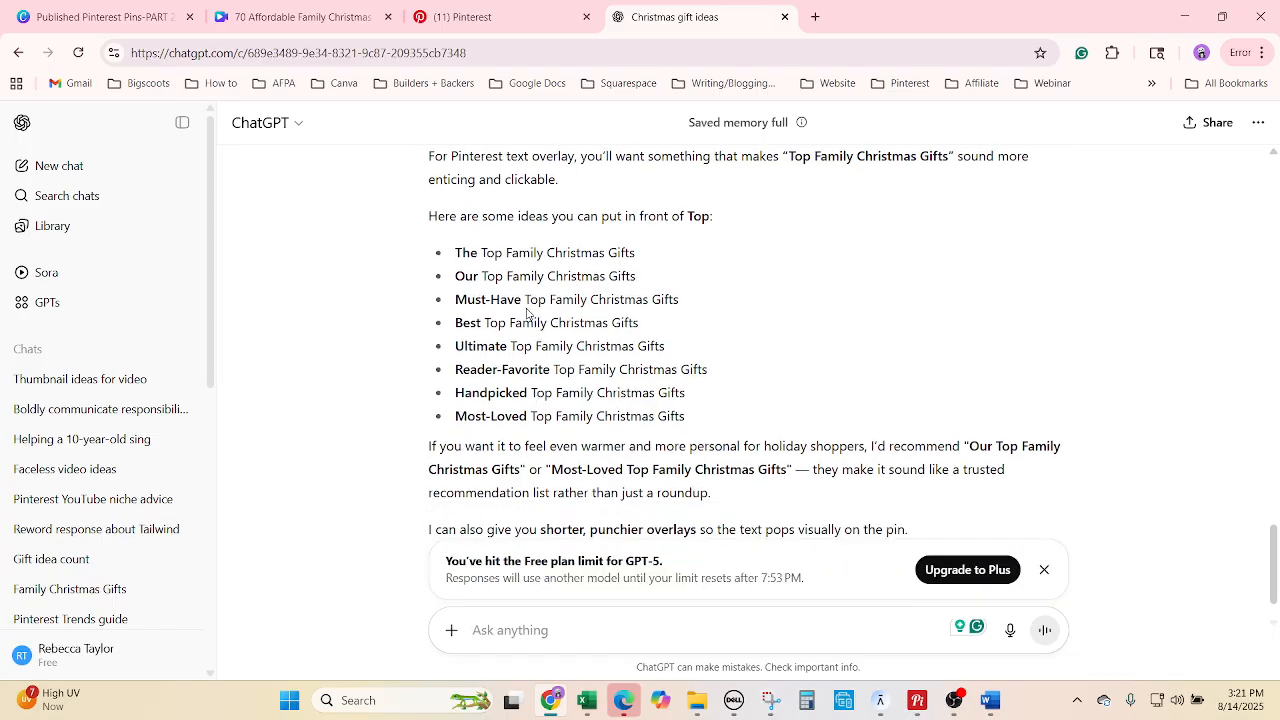
left_click_drag(523, 299, 455, 299)
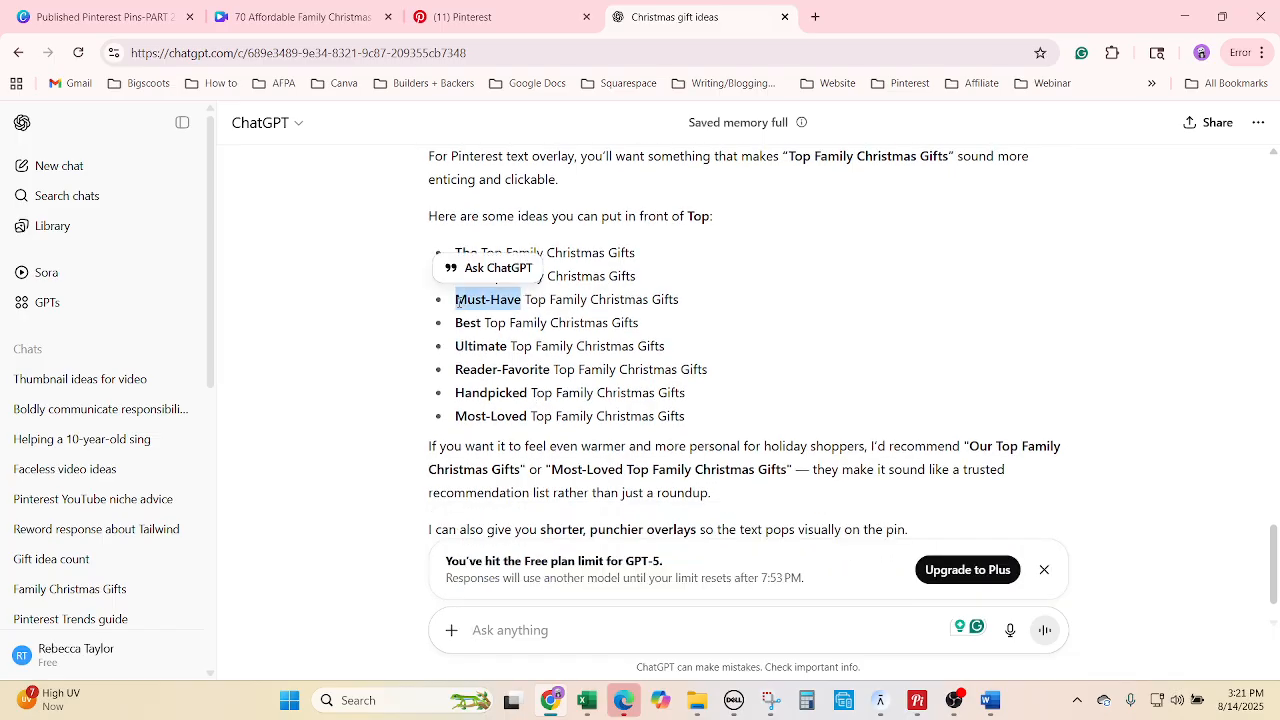
left_click(527, 10)
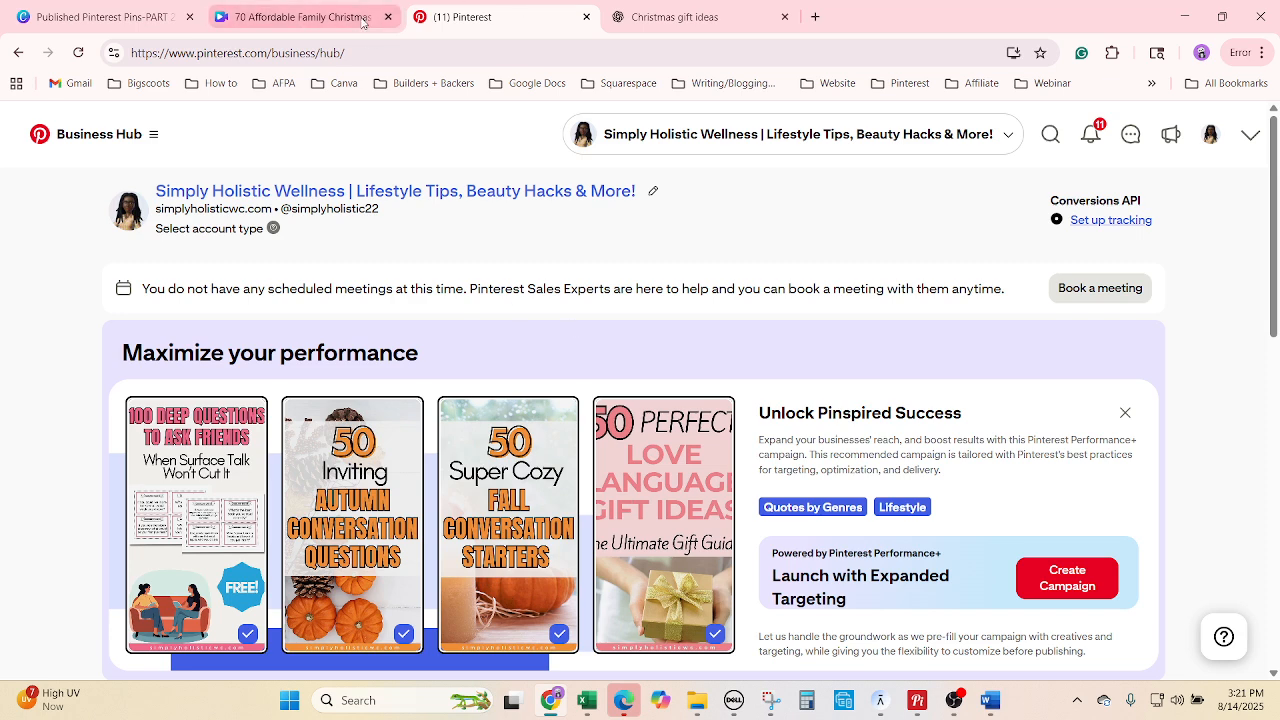
Replace Top with Must-Have and add TOP before the FAMILY CHRISTMAS GIFTS headline.
left_click(316, 8)
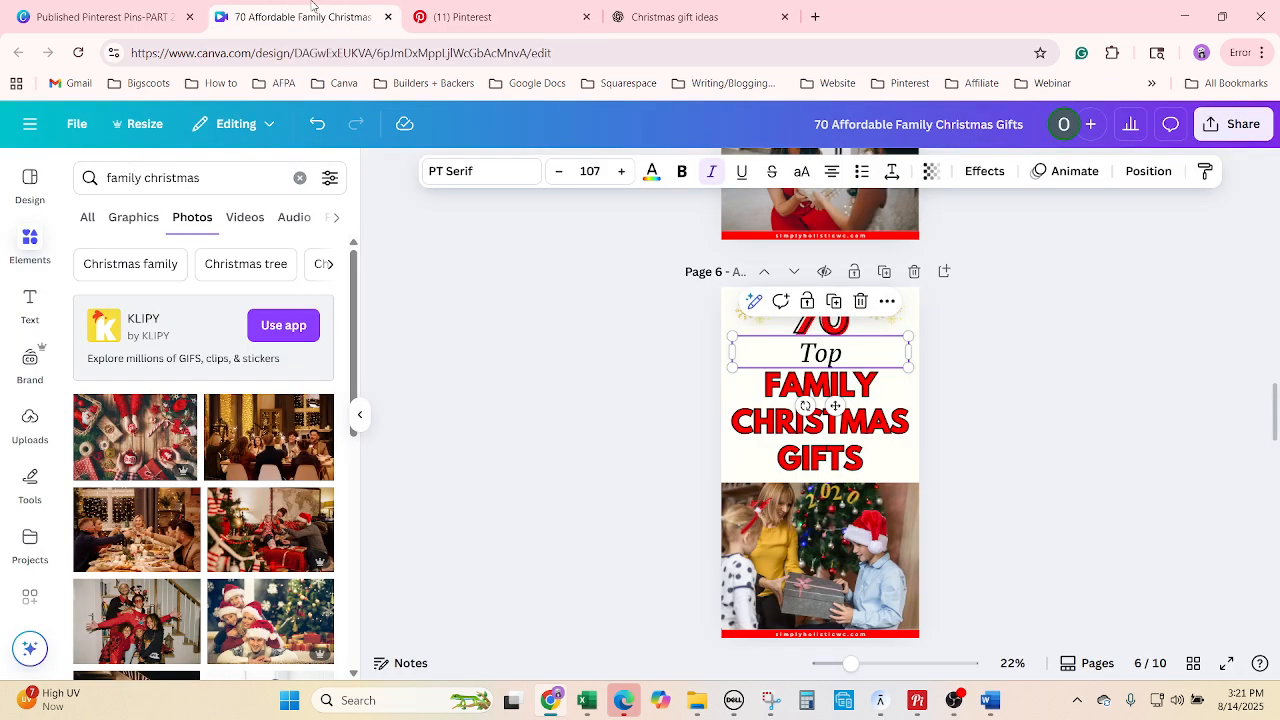
left_click(1080, 391)
left_click(886, 353)
left_click(831, 350)
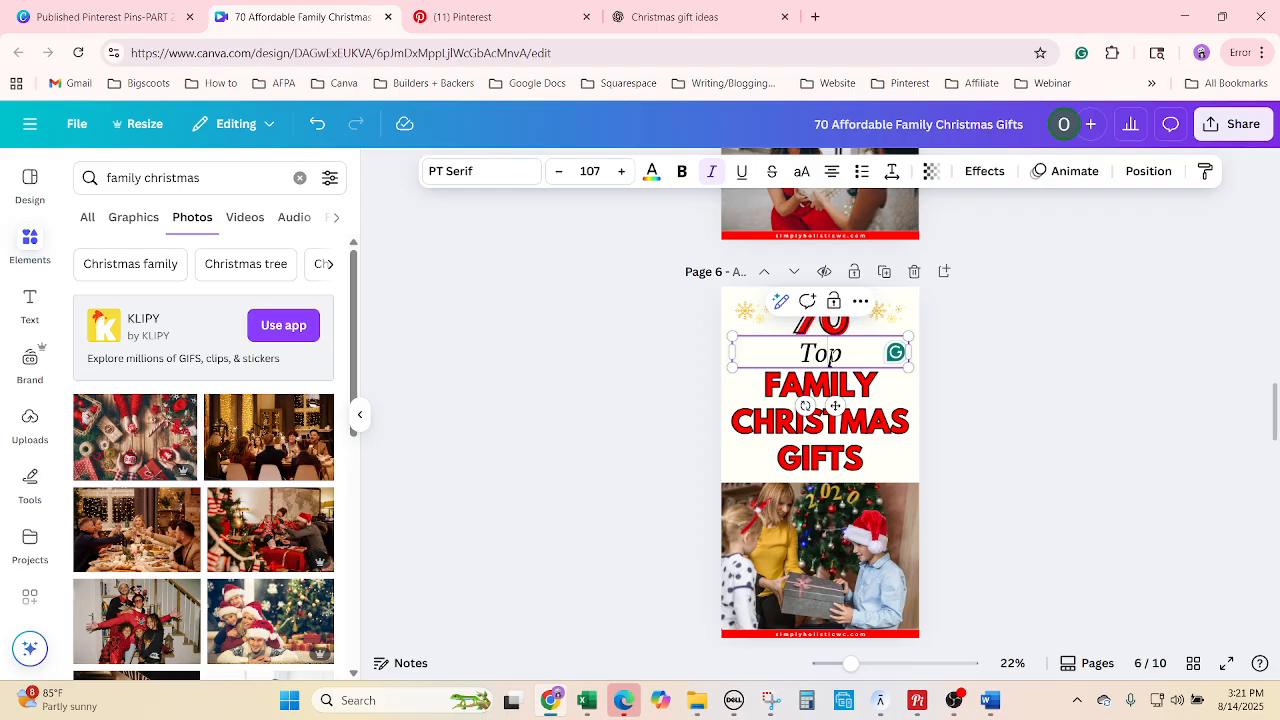
right_click(831, 350)
left_click(917, 541)
key("ctrl+v")
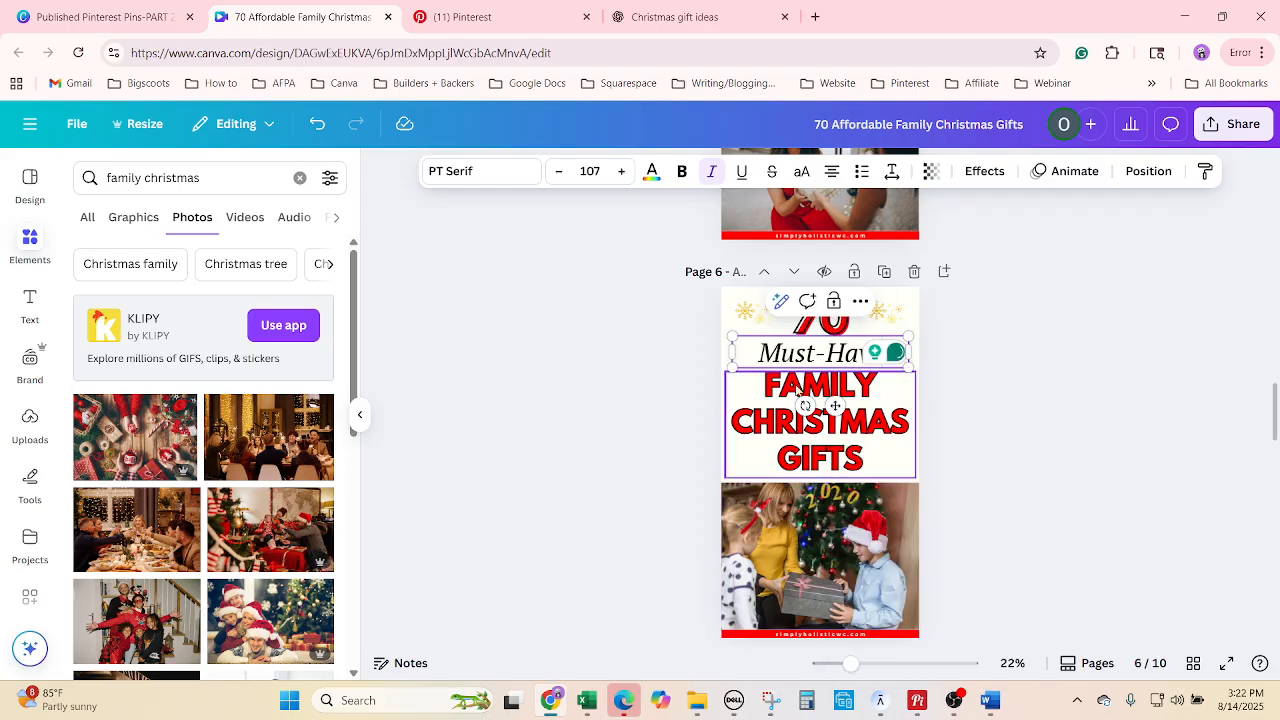
left_click(790, 388)
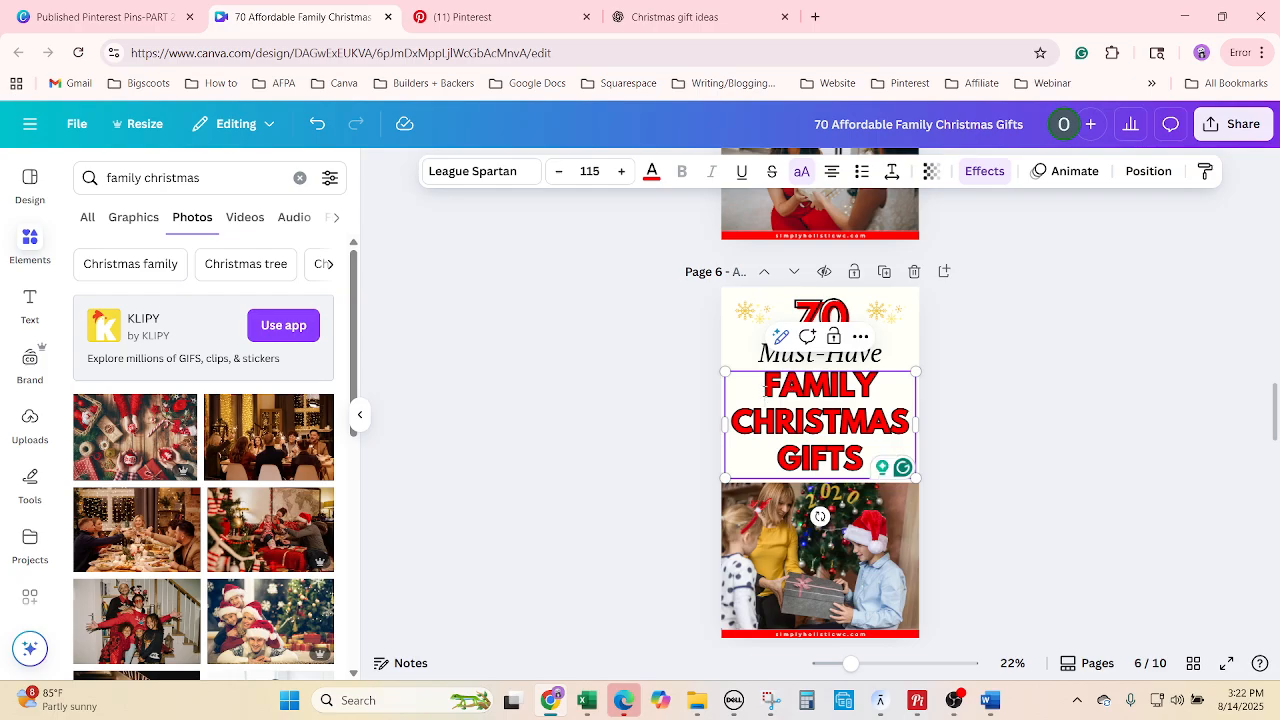
type("TOP")
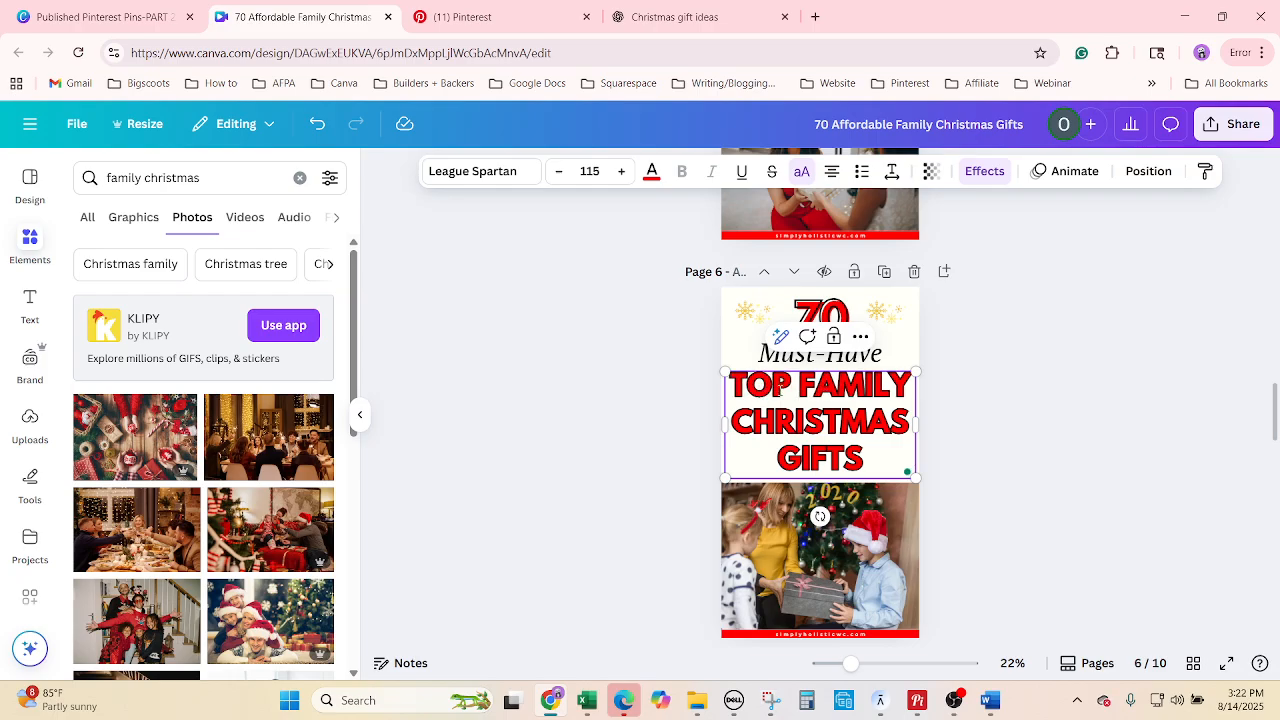
left_click(1062, 444)
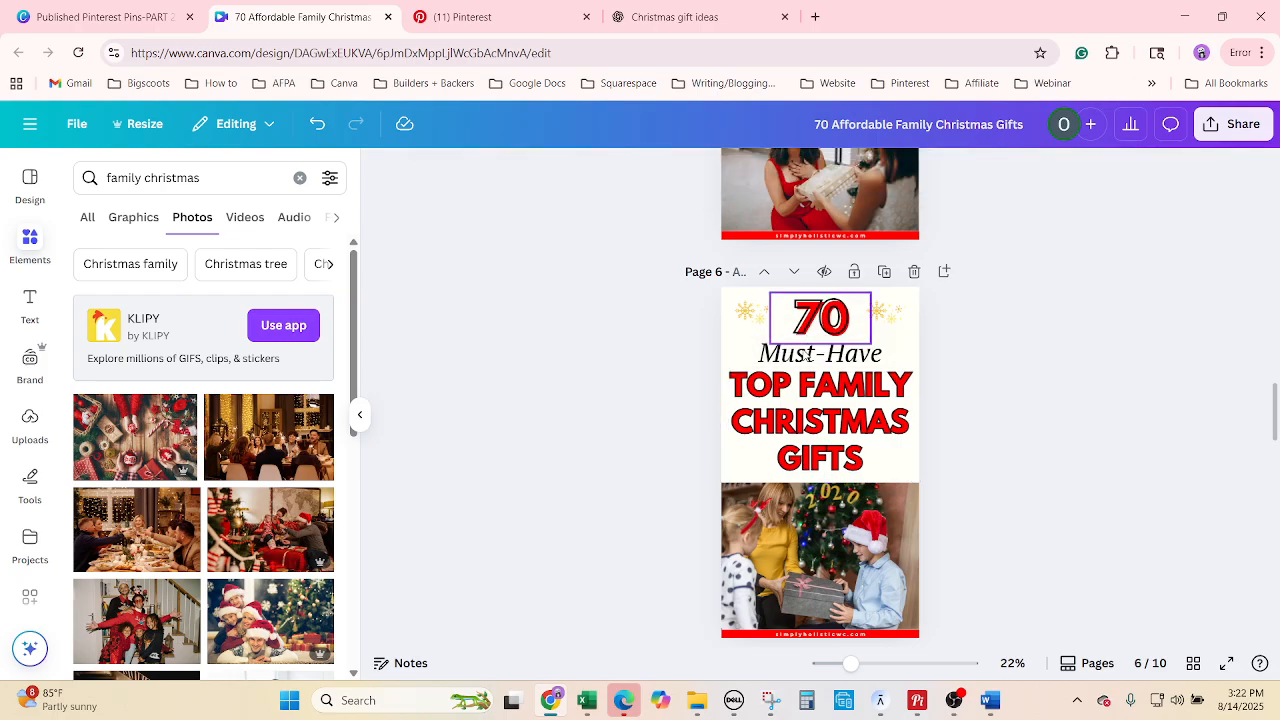
Enlarge the Must-Have line to font size 122.
left_click(808, 355)
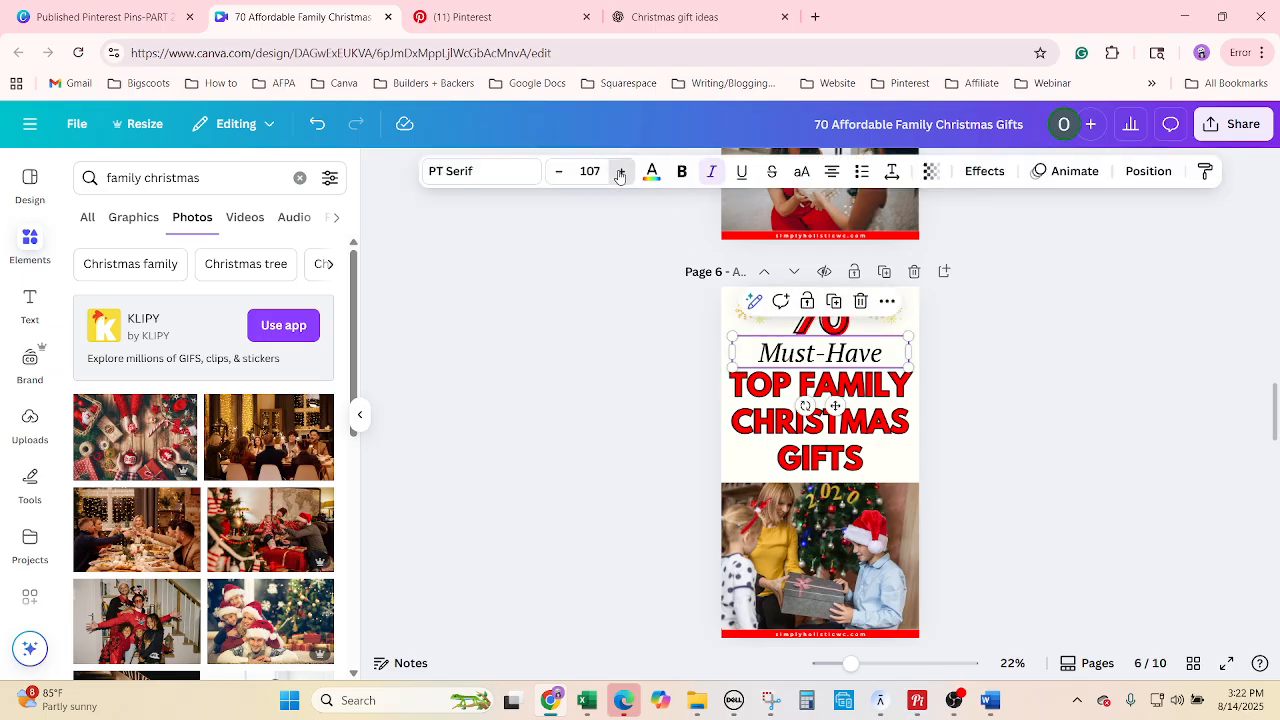
left_click(620, 174)
left_click(620, 174)
left_click(620, 174)
left_click(621, 174)
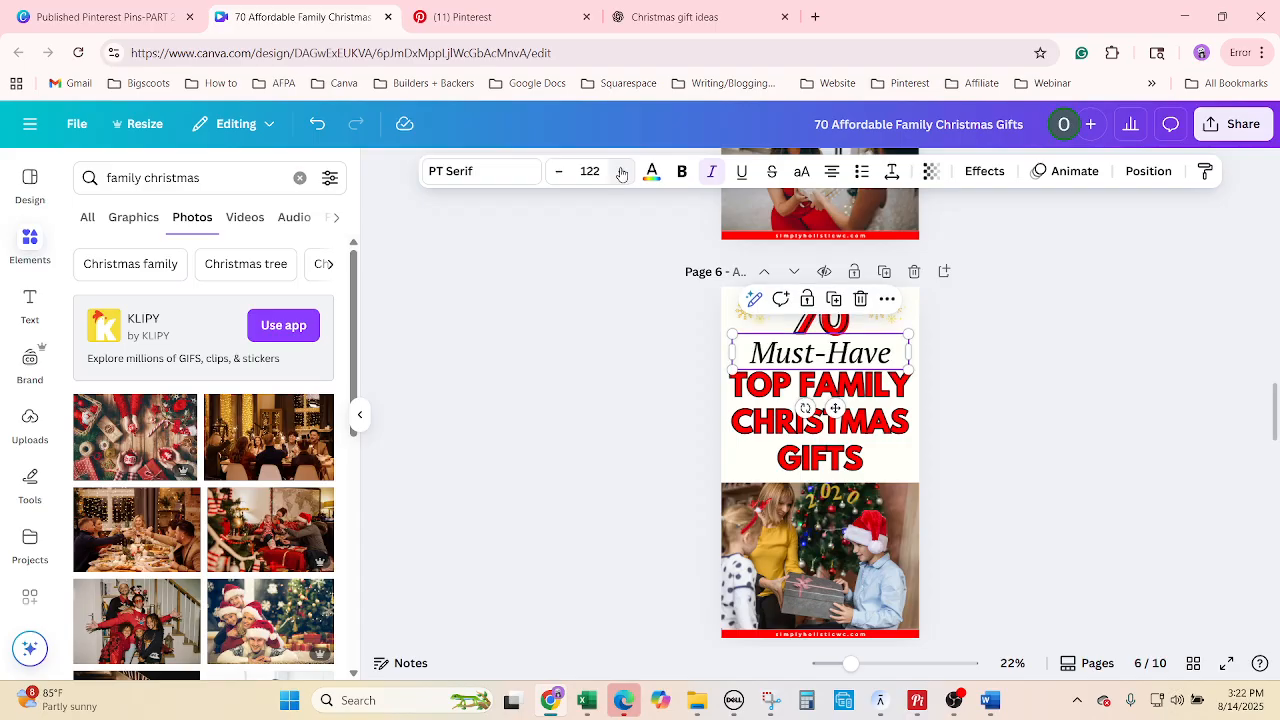
left_click(1139, 438)
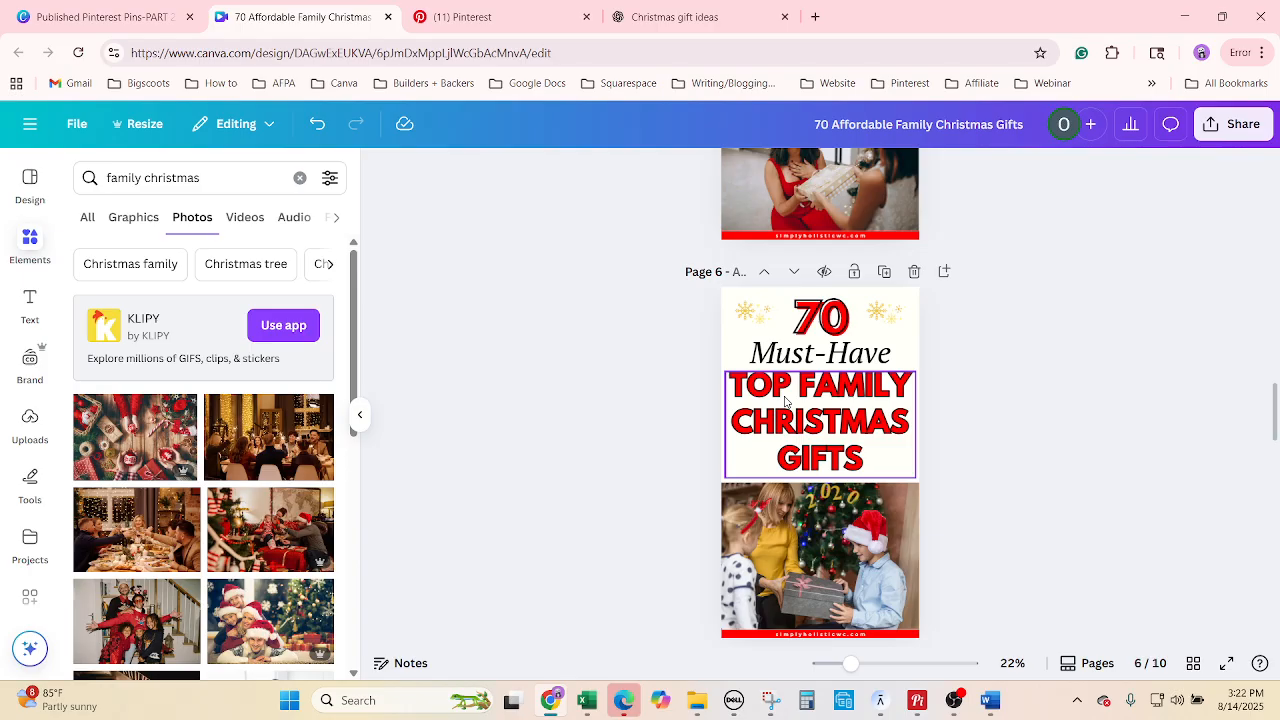
left_click(785, 401)
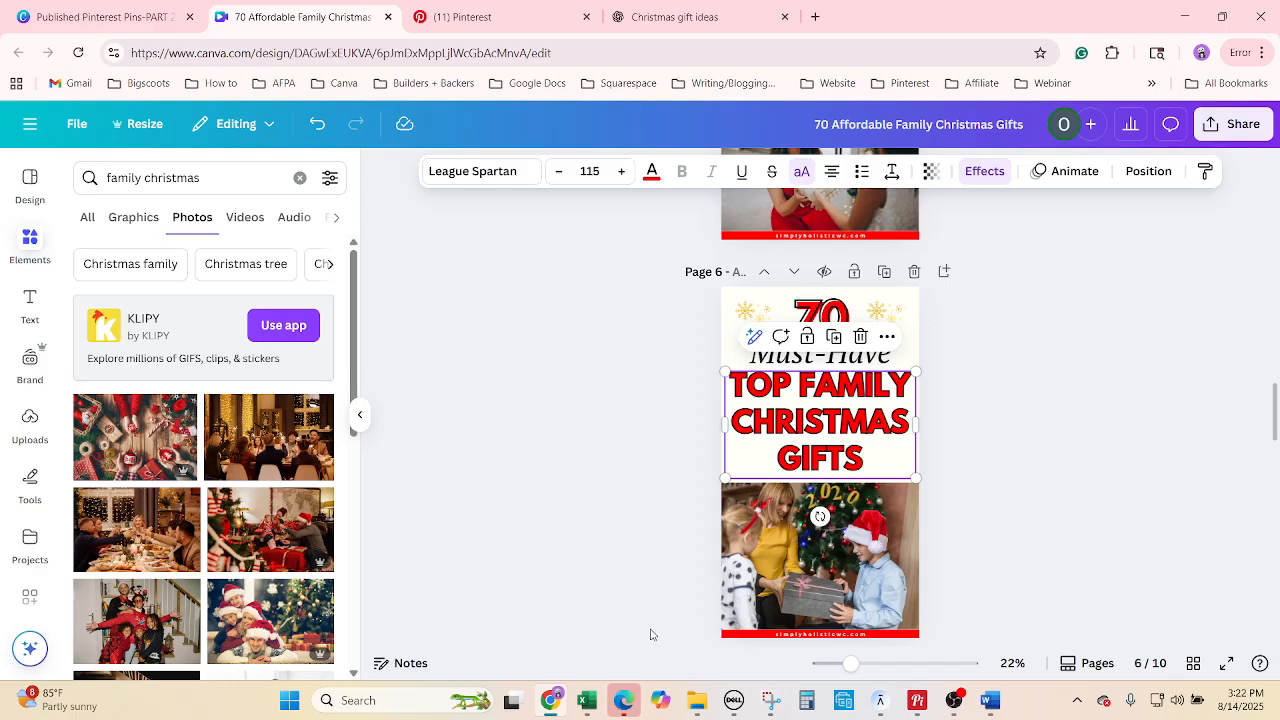
Swap page 6's photo for the pajama-clad family reading by the tree.
scroll(265, 600, "down", 3)
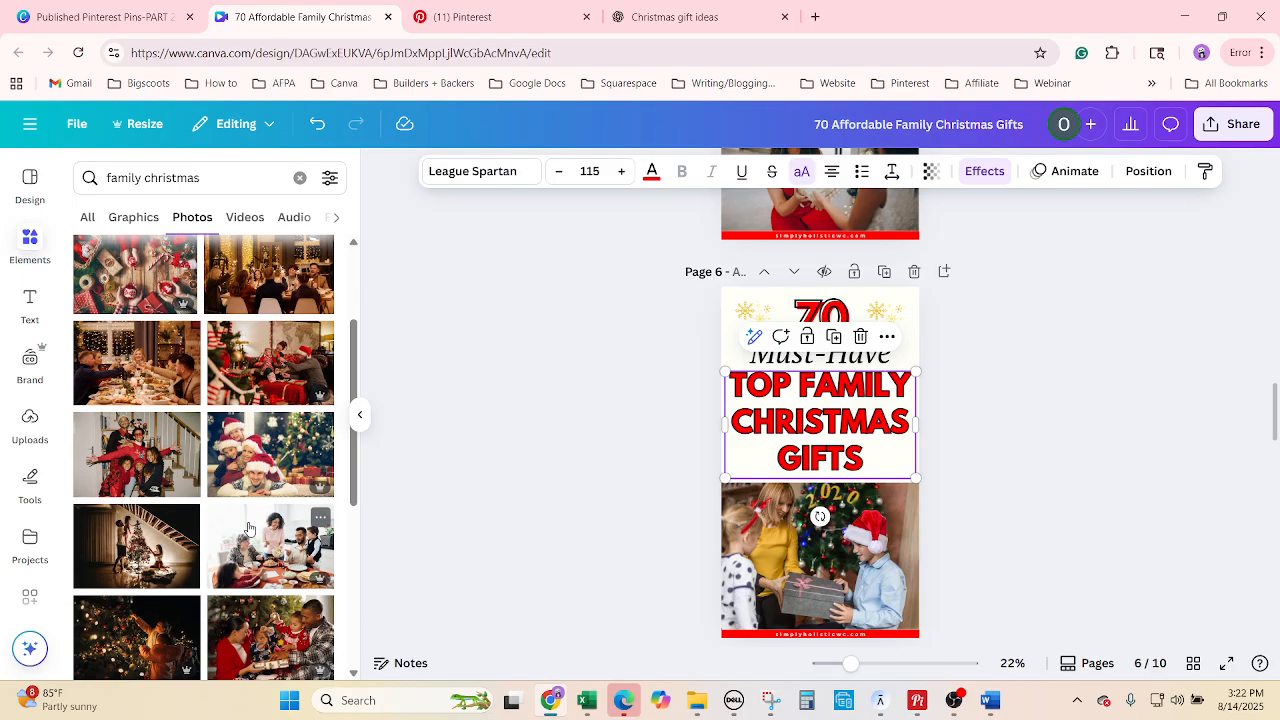
scroll(250, 527, "down", 2)
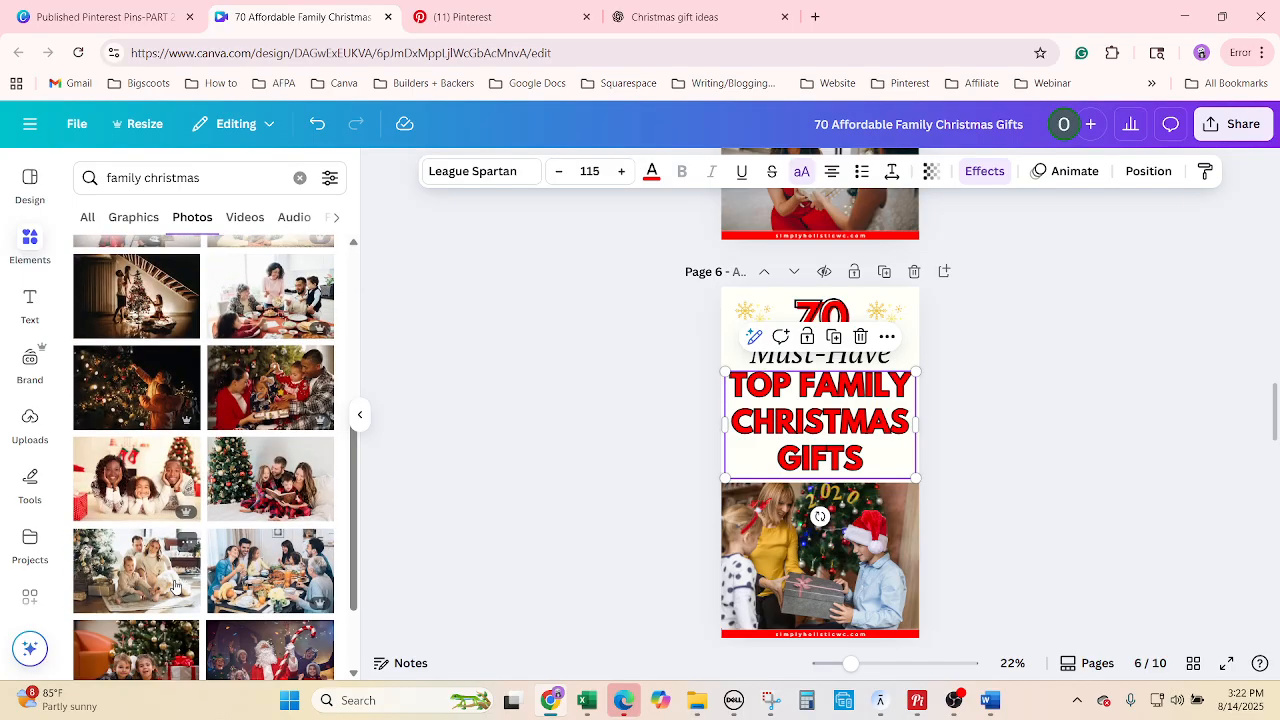
left_click_drag(270, 478, 705, 545)
left_click(1022, 499)
scroll(1022, 499, "up", 2)
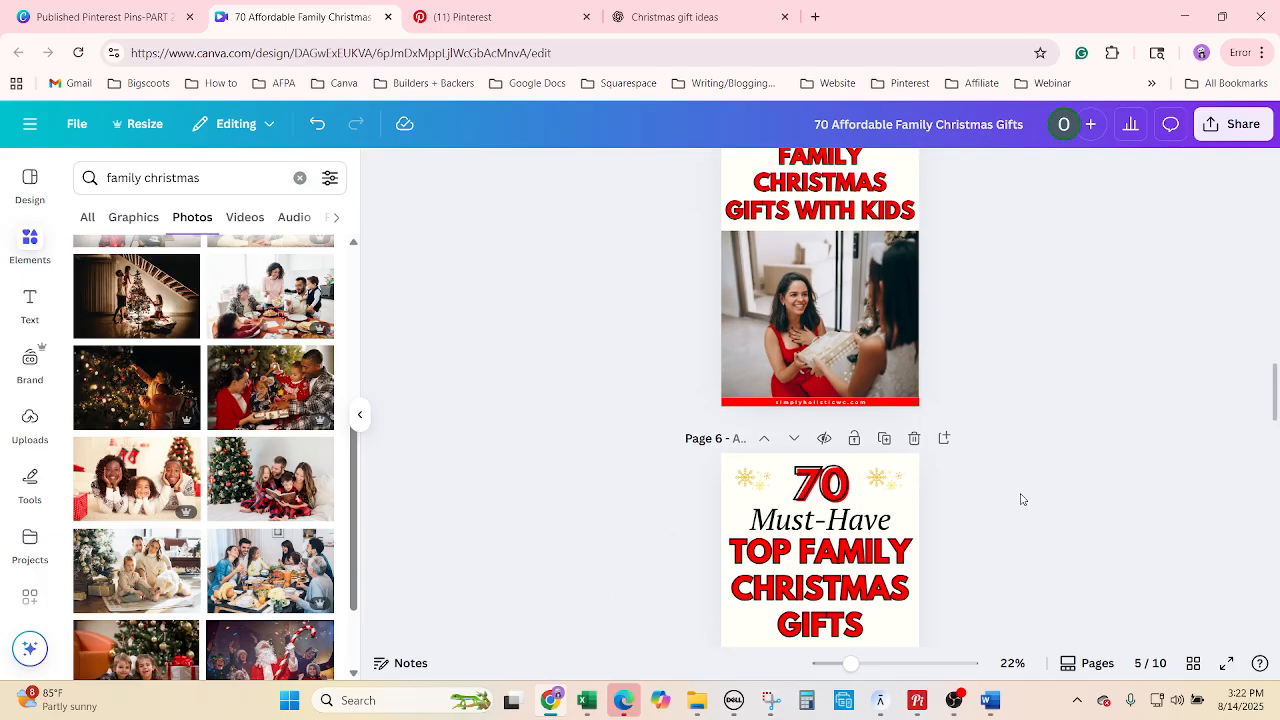
scroll(1022, 501, "down", 3)
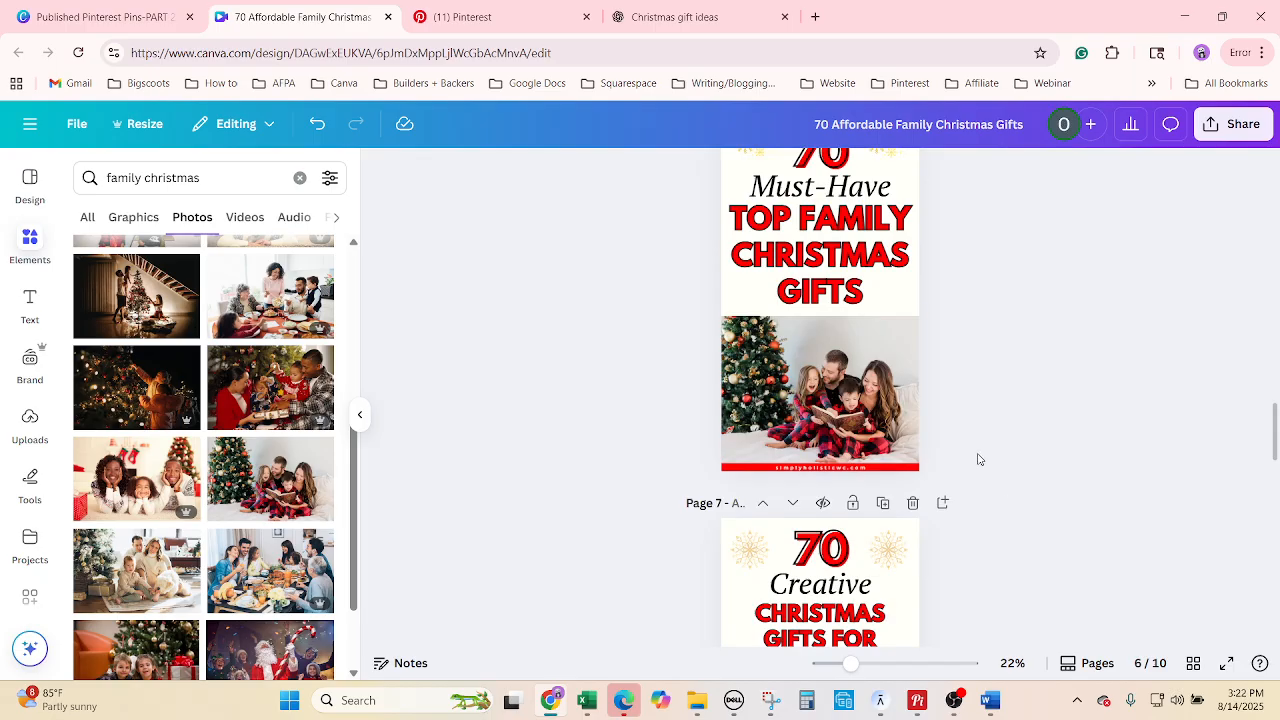
scroll(1063, 414, "up", 1)
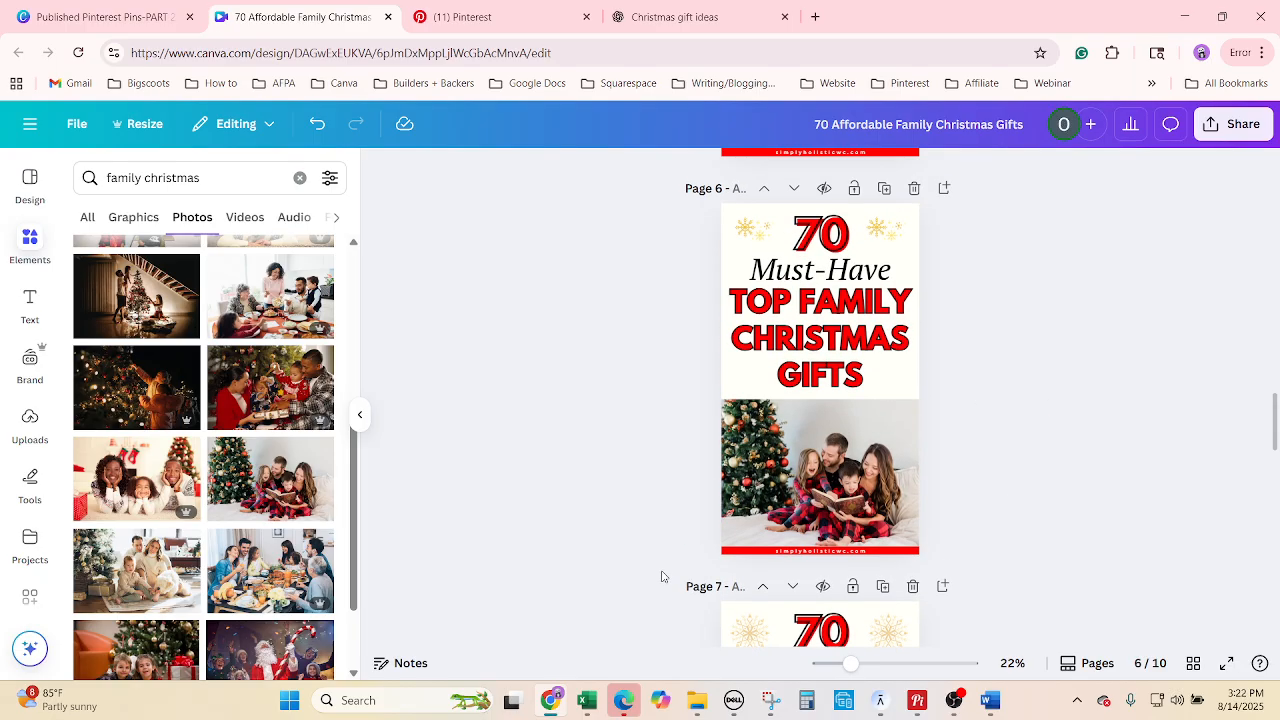
left_click(587, 702)
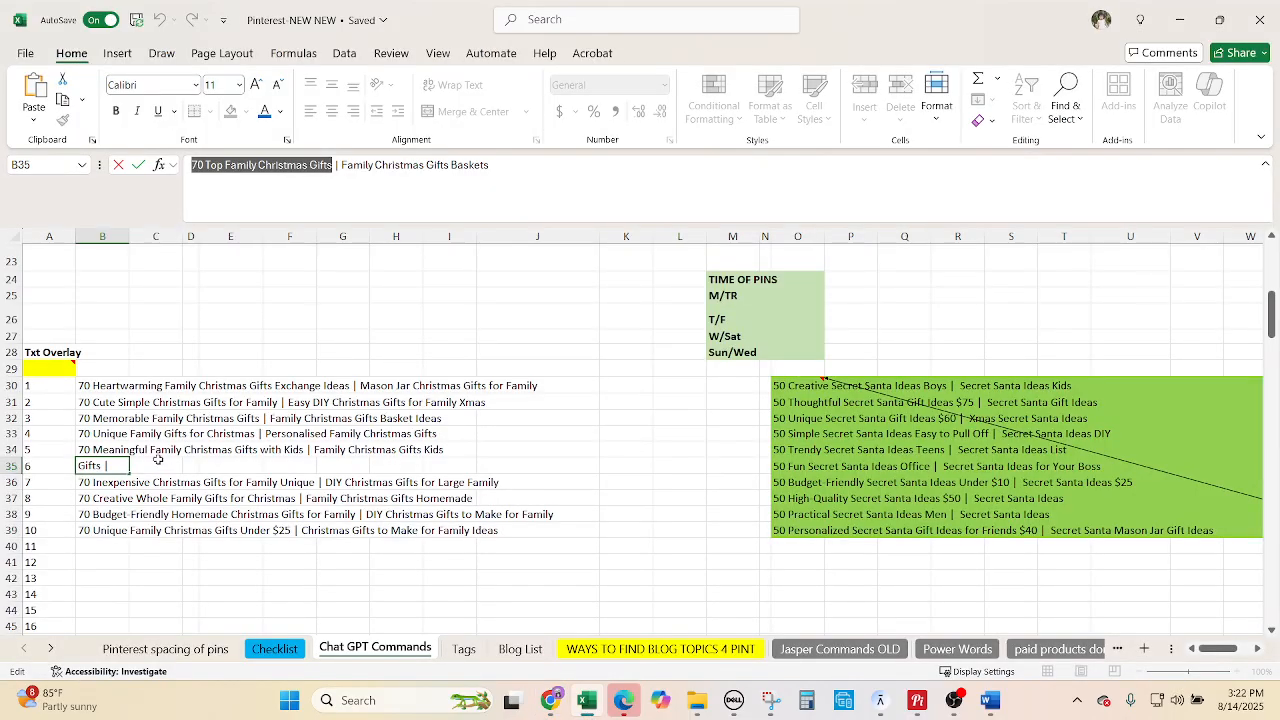
Commit pin 6's title and select Inexpensive in pin 7's title.
left_click(97, 484)
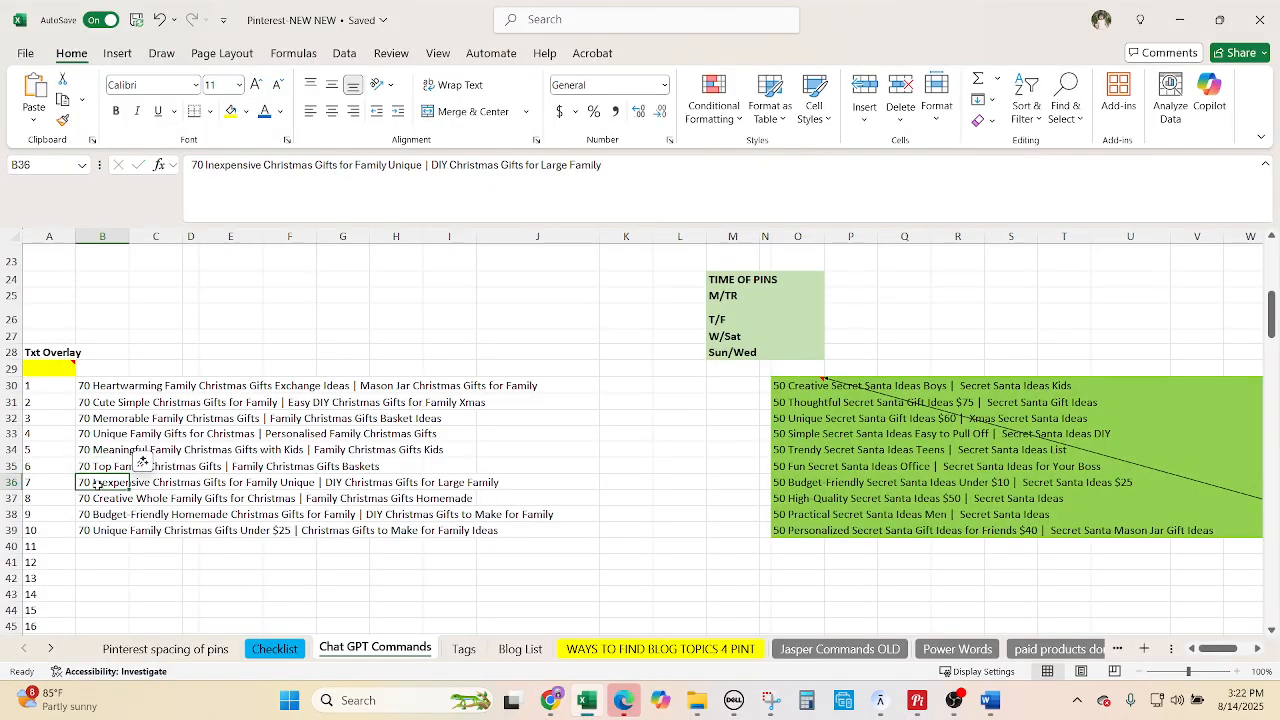
left_click_drag(264, 170, 206, 168)
key("ctrl+c")
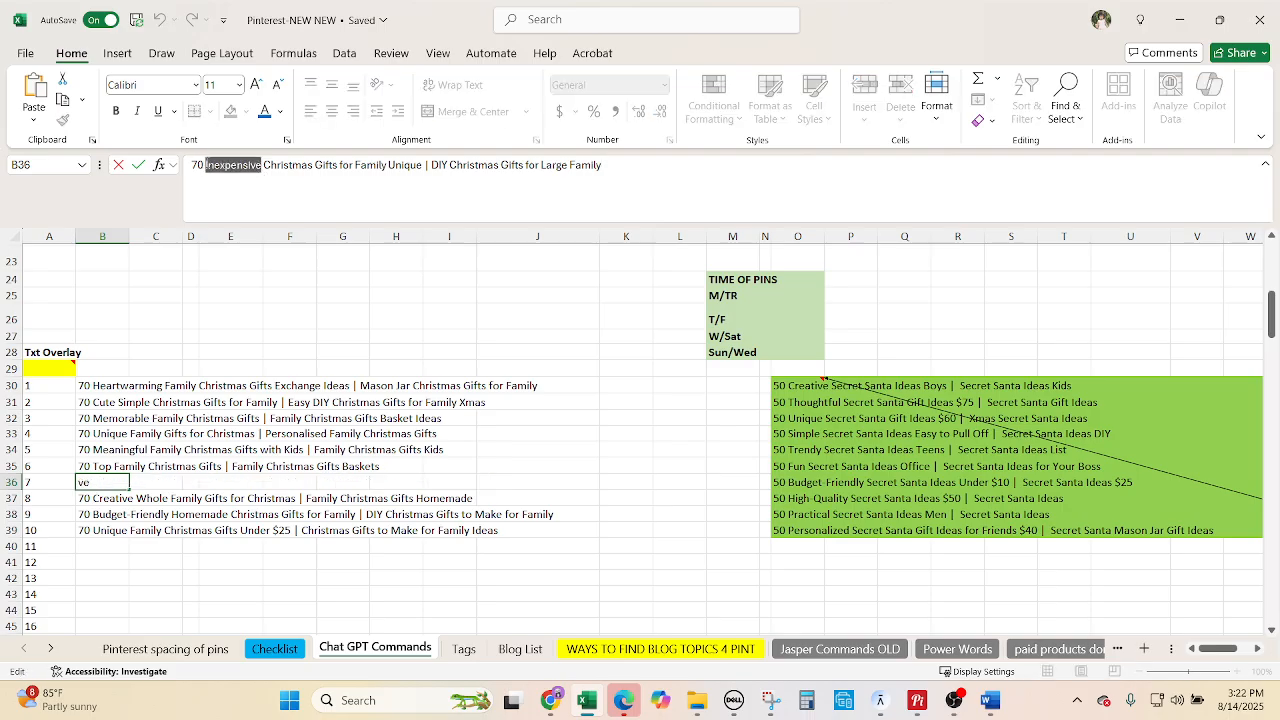
Replace the word Creative on page 7 with Inexpensive.
left_click(550, 710)
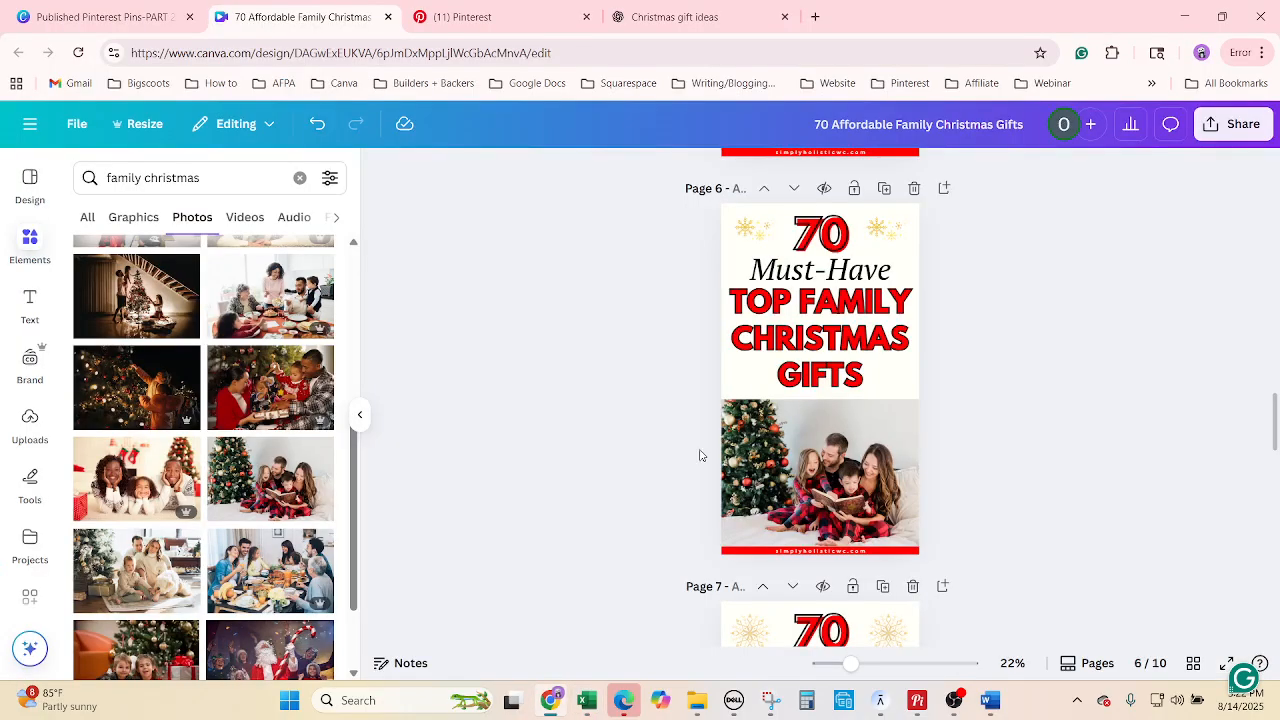
scroll(1055, 482, "down", 3)
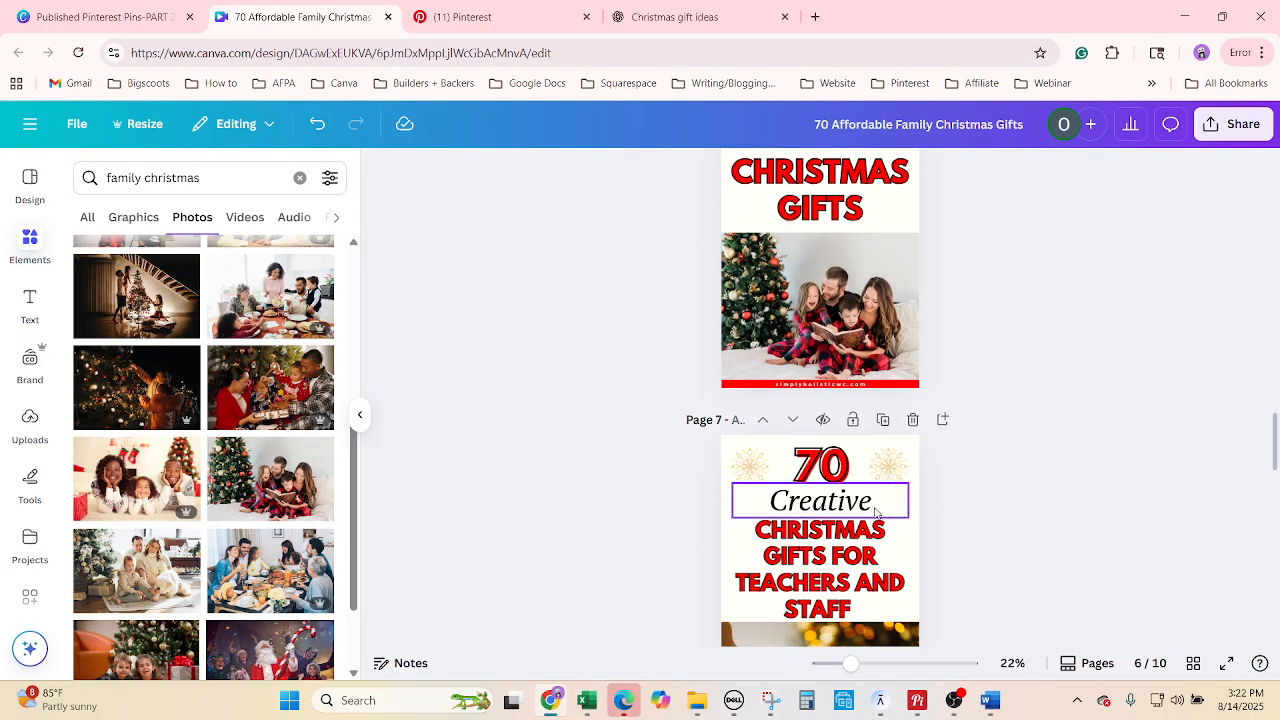
left_click(876, 512)
right_click(842, 505)
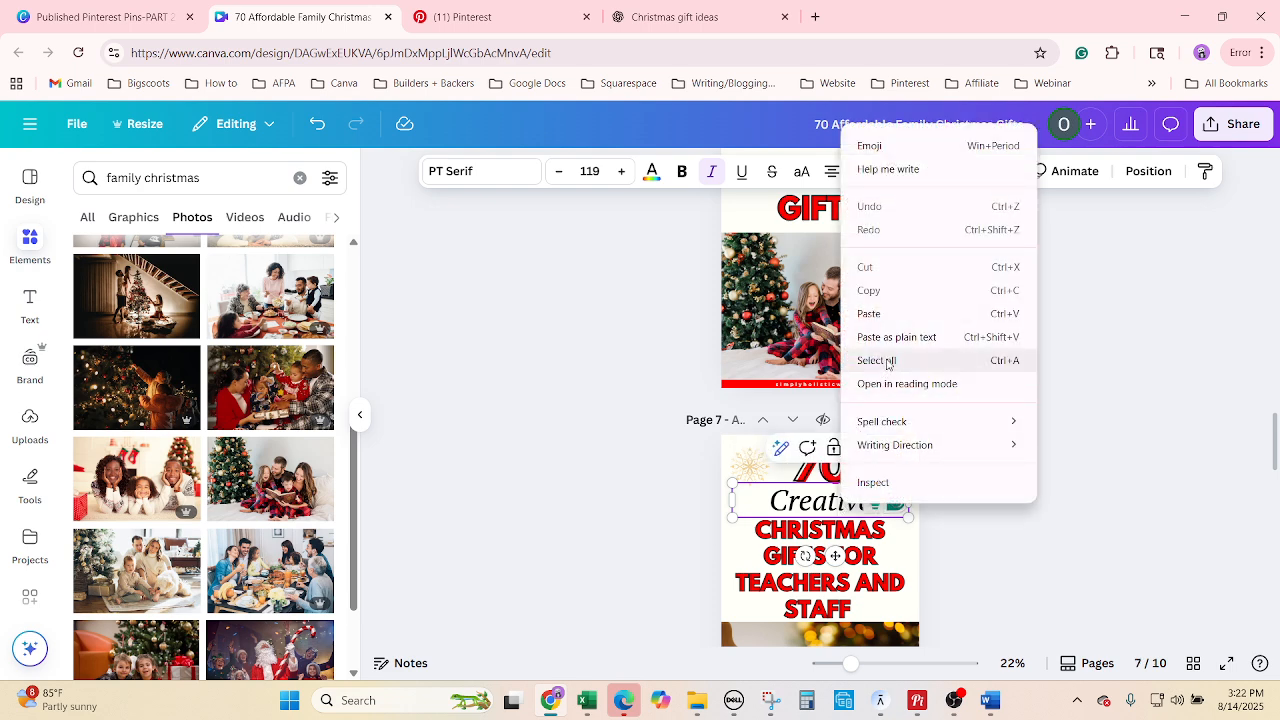
left_click(889, 364)
key("ctrl+v")
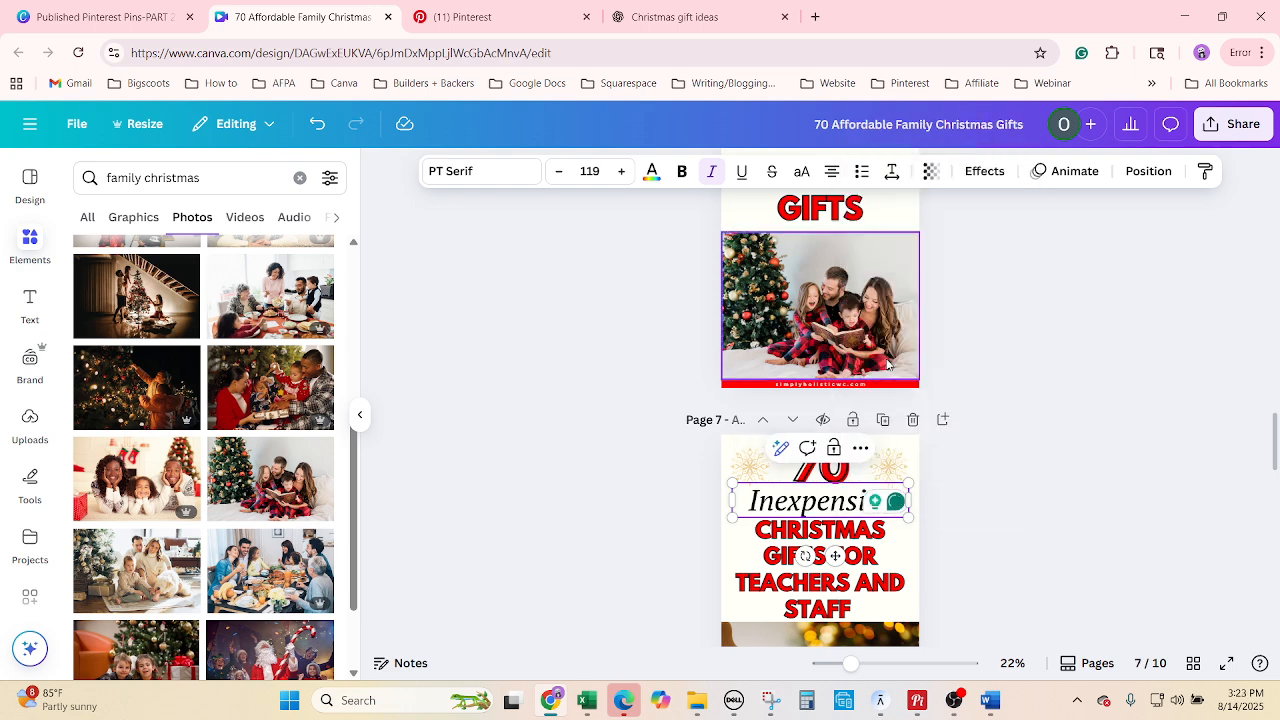
Replace page 7's lower headline with CHRISTMAS GIFTS FOR FAMILY copied from Excel.
left_click(597, 702)
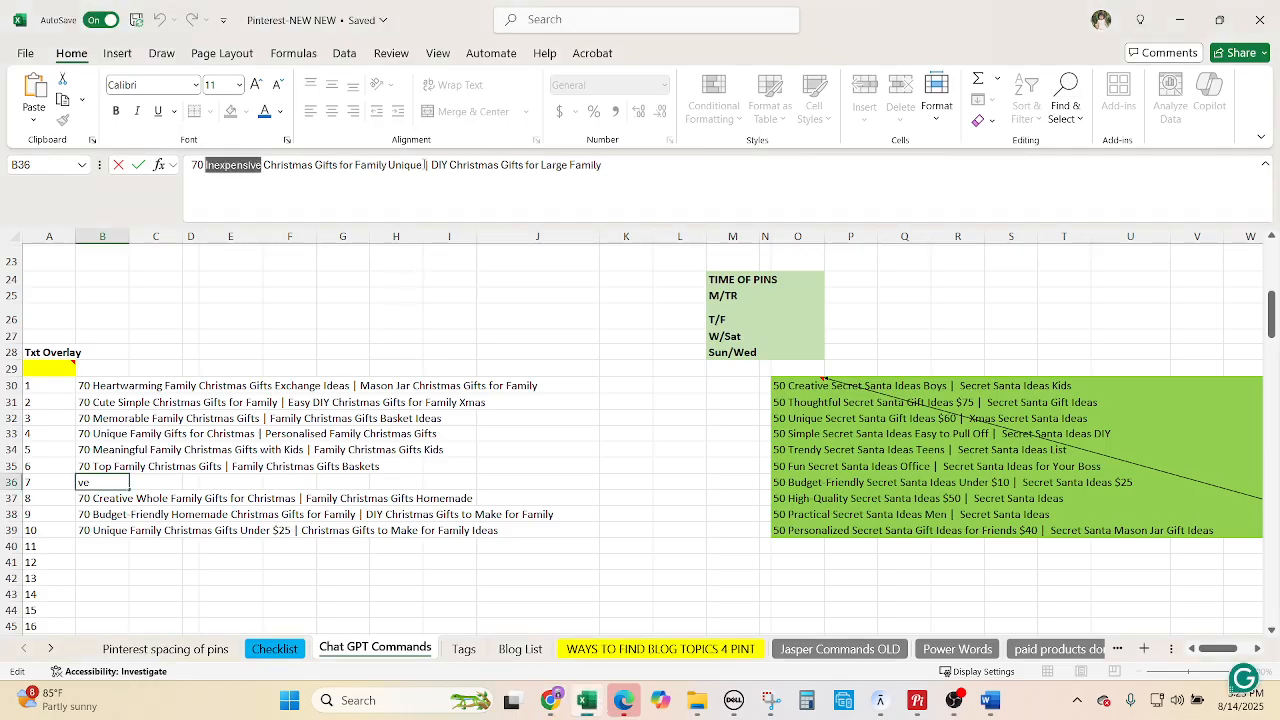
left_click_drag(424, 165, 270, 168)
left_click(390, 168)
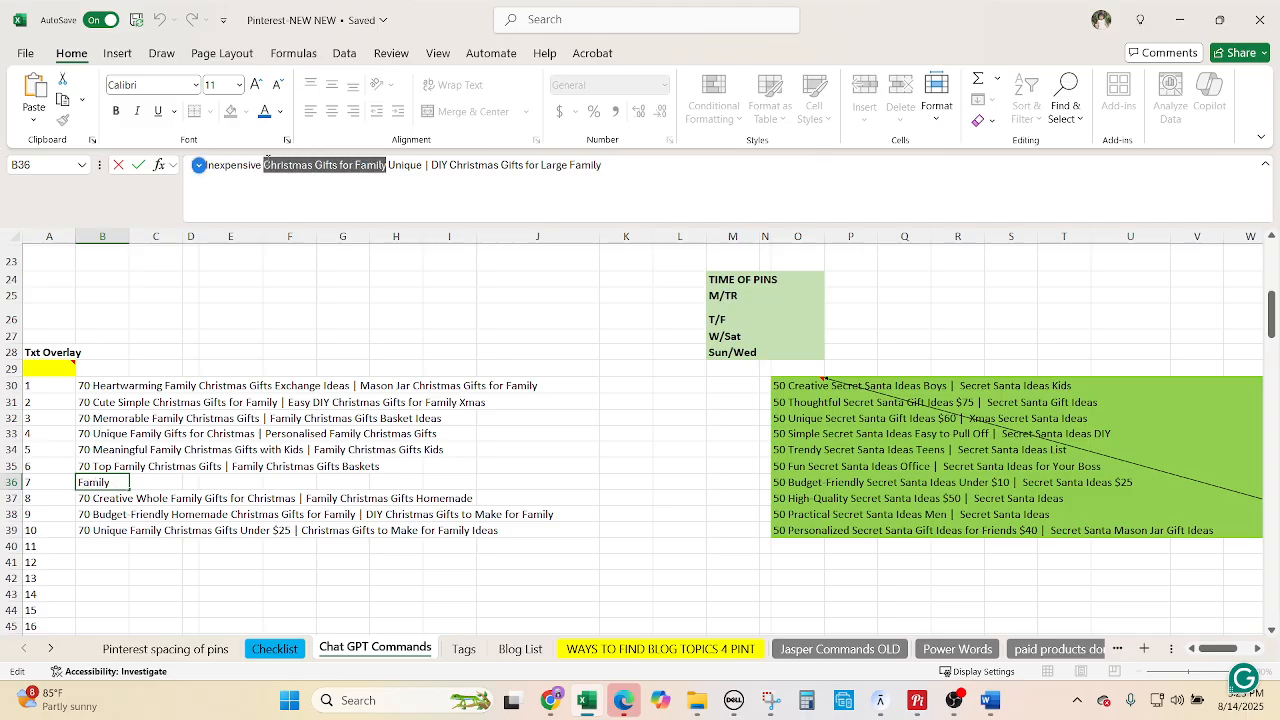
left_click(552, 700)
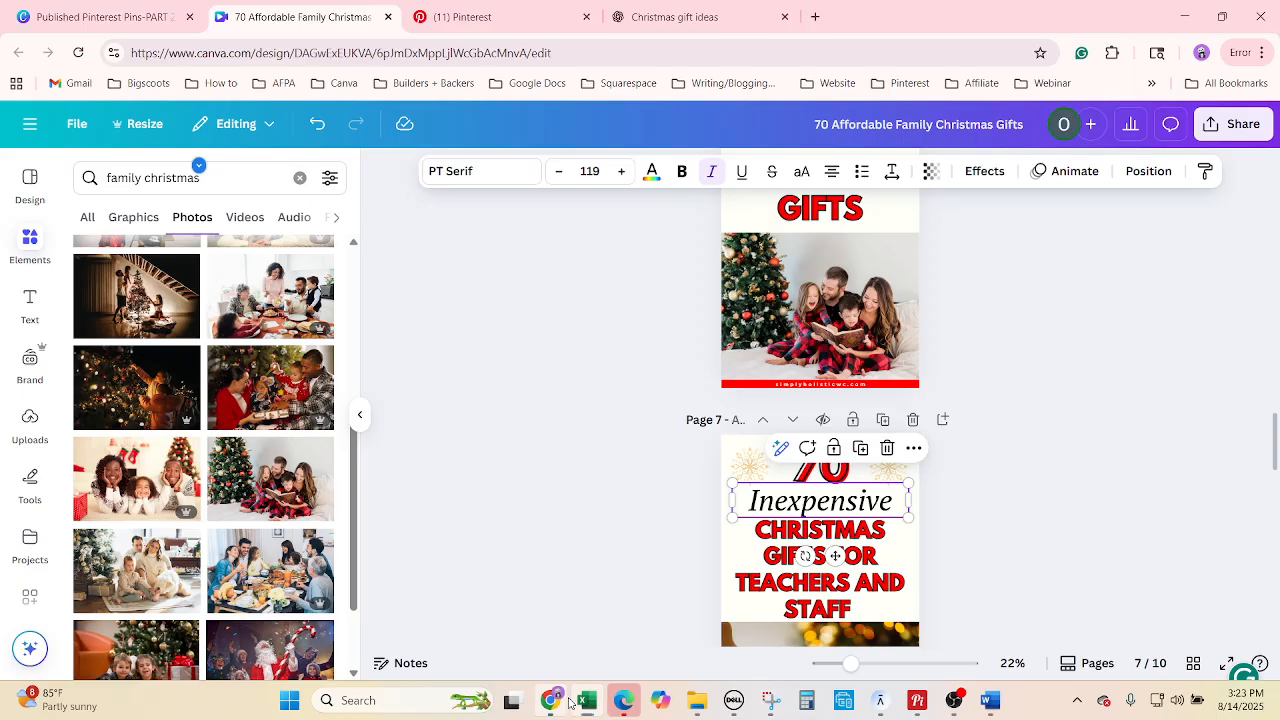
left_click(812, 612)
left_click(812, 610)
right_click(800, 585)
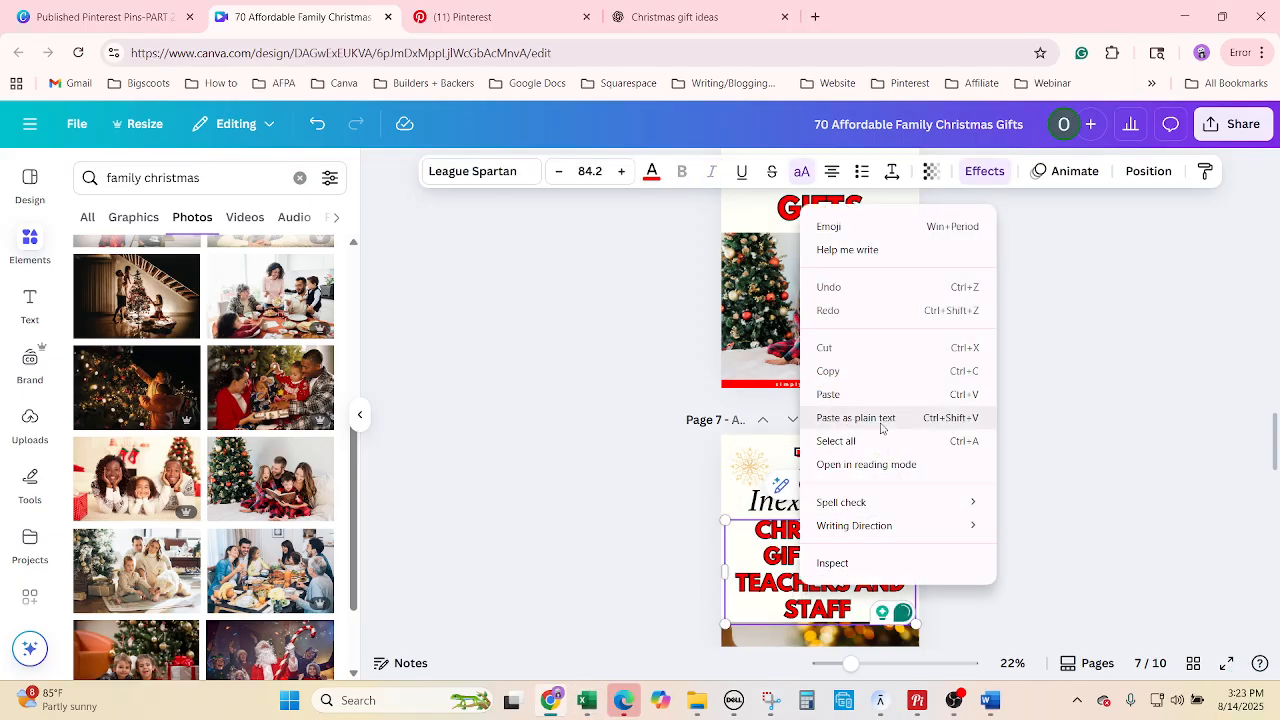
left_click(878, 440)
type("CHRISTMAS GIFTS FOR FAMILY")
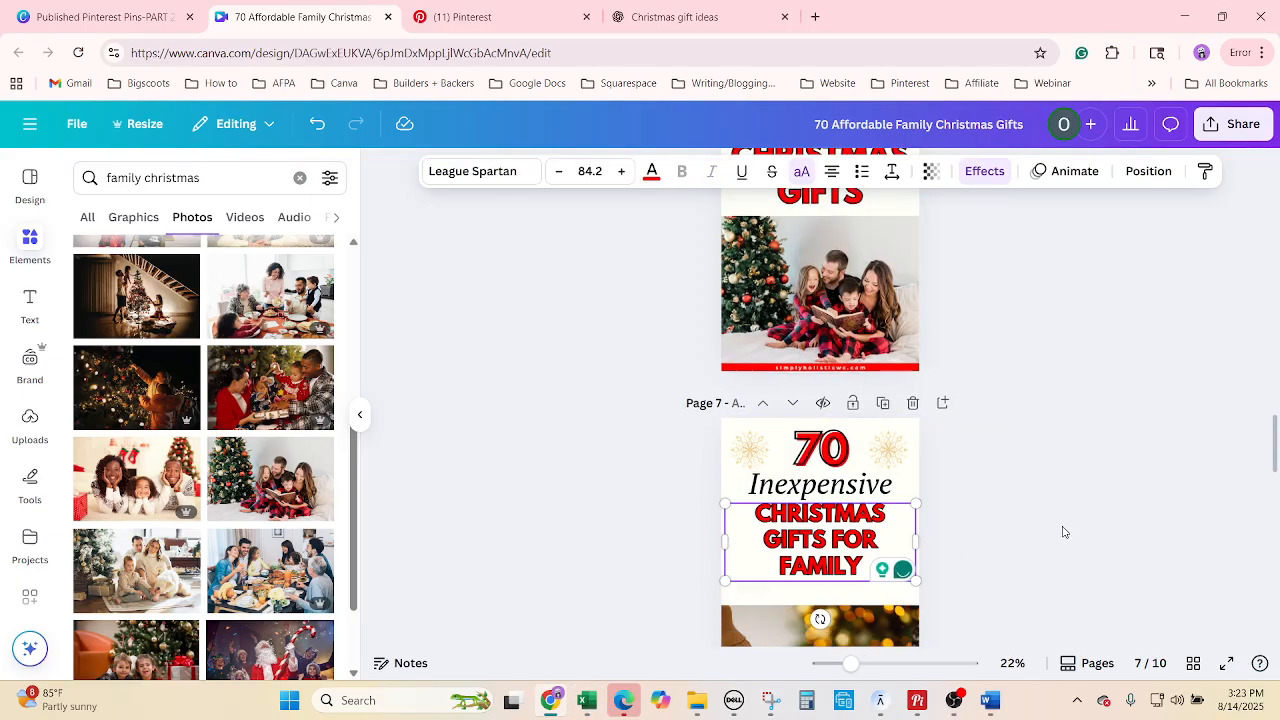
scroll(822, 576, "down", 3)
Select '70 Inexpensive Christmas Gifts for Family Unique' in Excel and return to the ChatGPT chat.
left_click(588, 700)
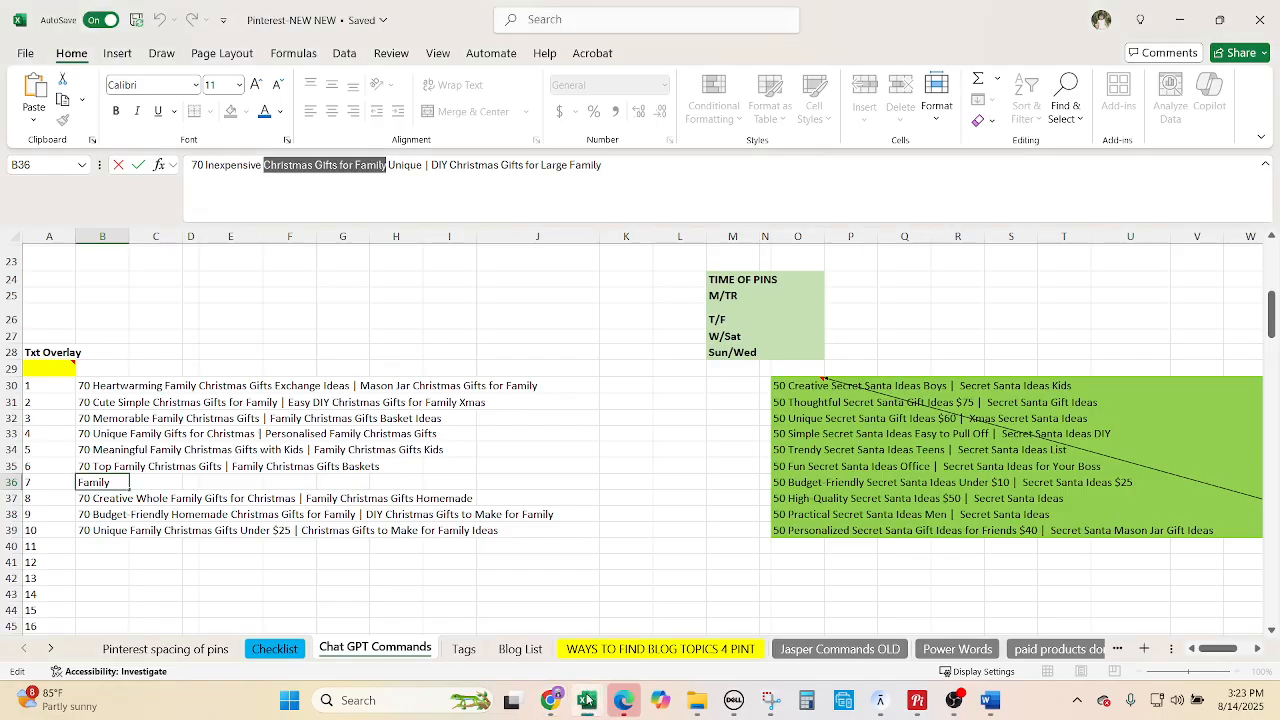
left_click_drag(424, 165, 162, 165)
key("ctrl+c")
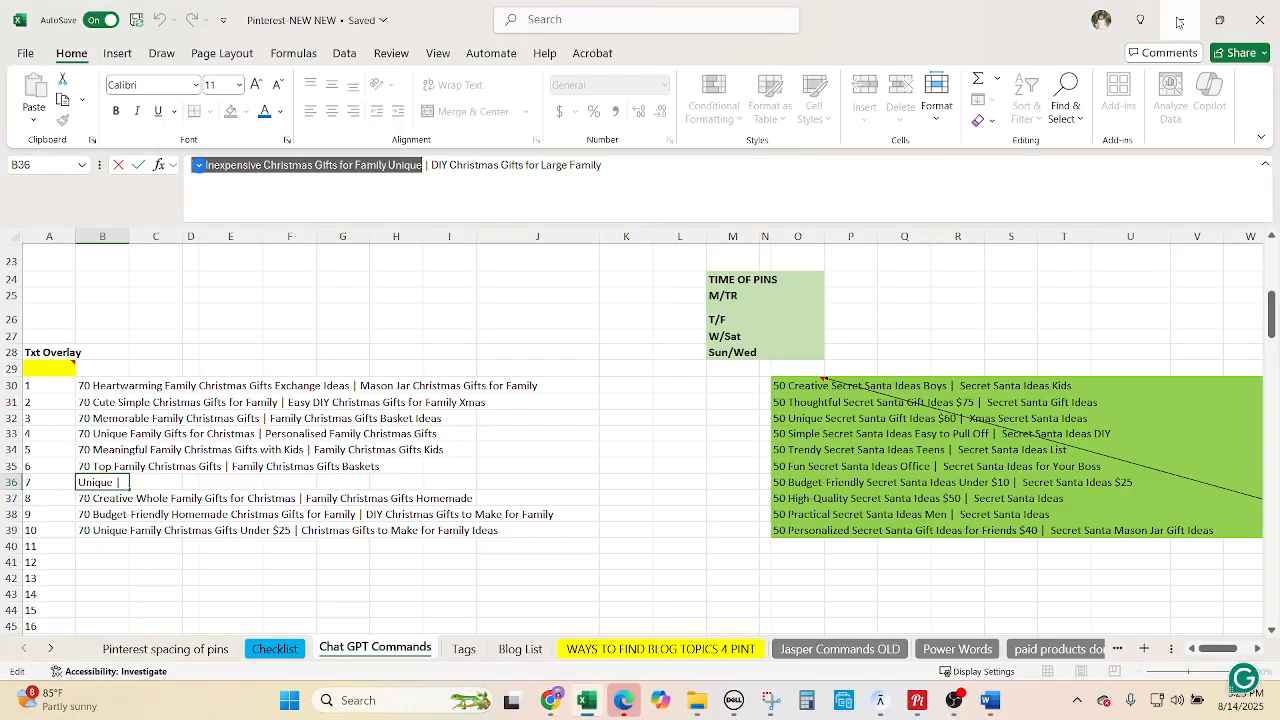
left_click(1180, 19)
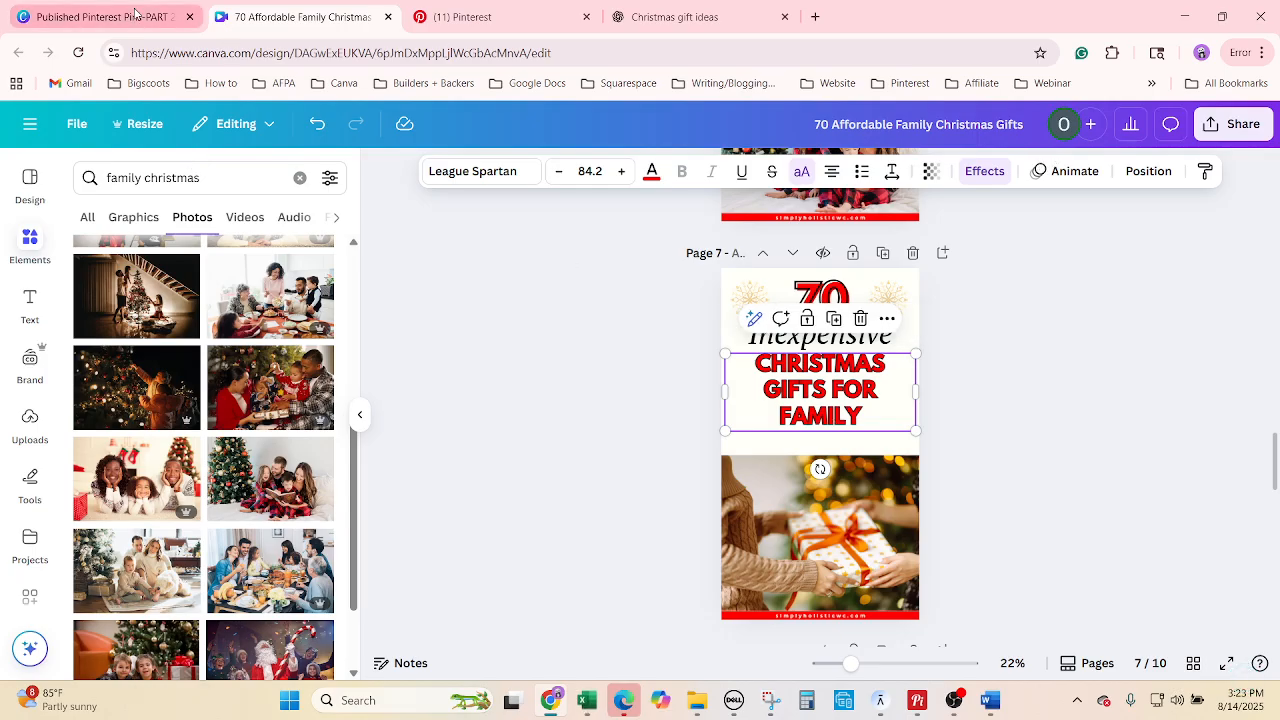
left_click(693, 12)
Ask ChatGPT for a word after Unique, pick Finds, and place it after Unique in B36.
left_click(540, 628)
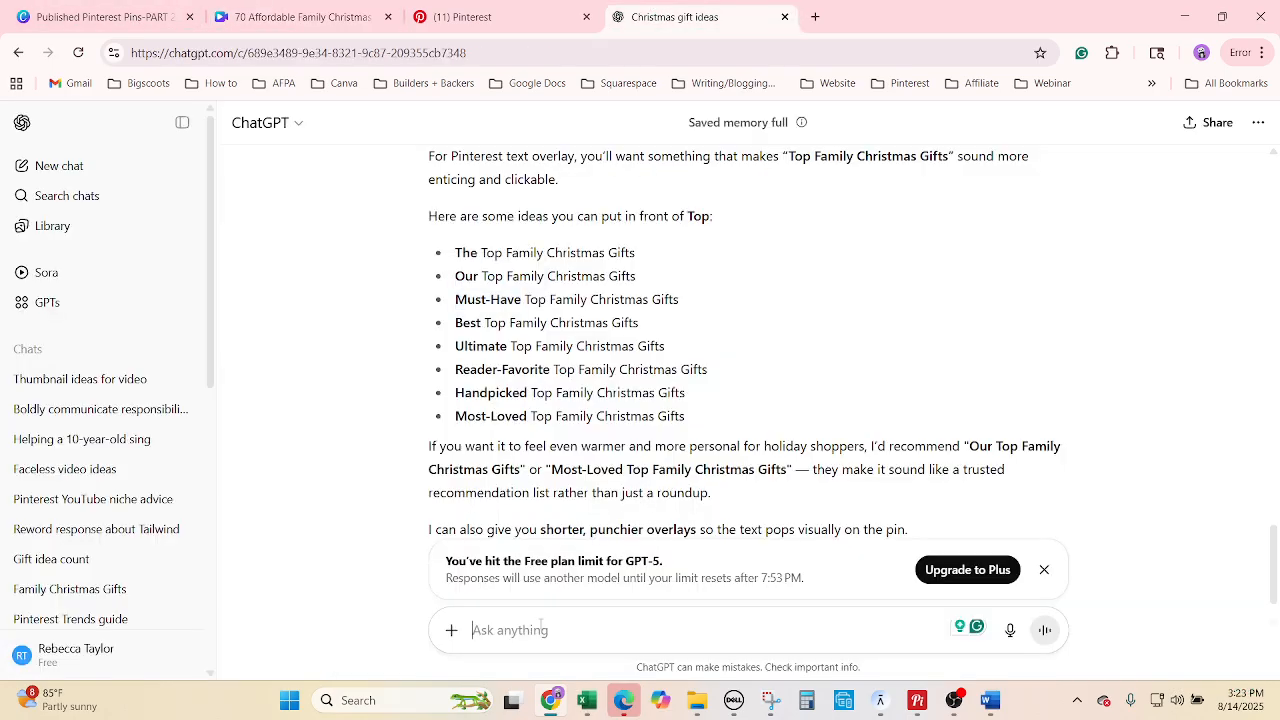
type("wha")
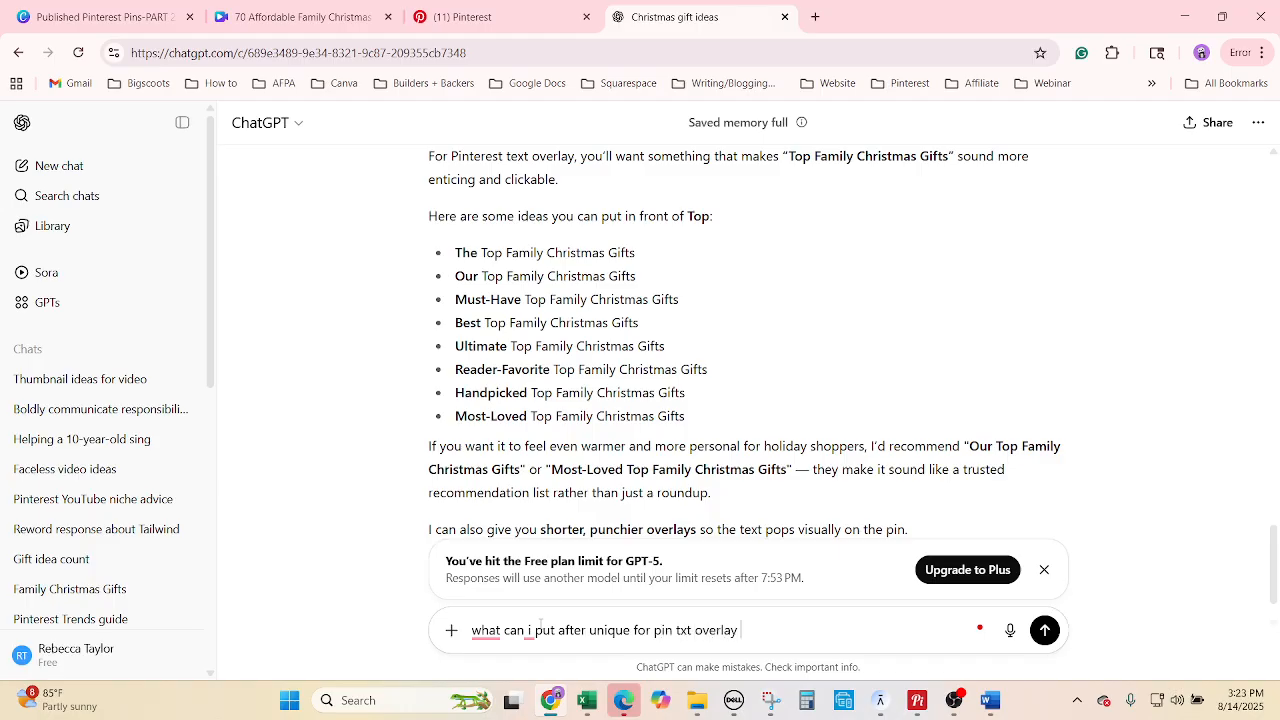
key("ctrl+v")
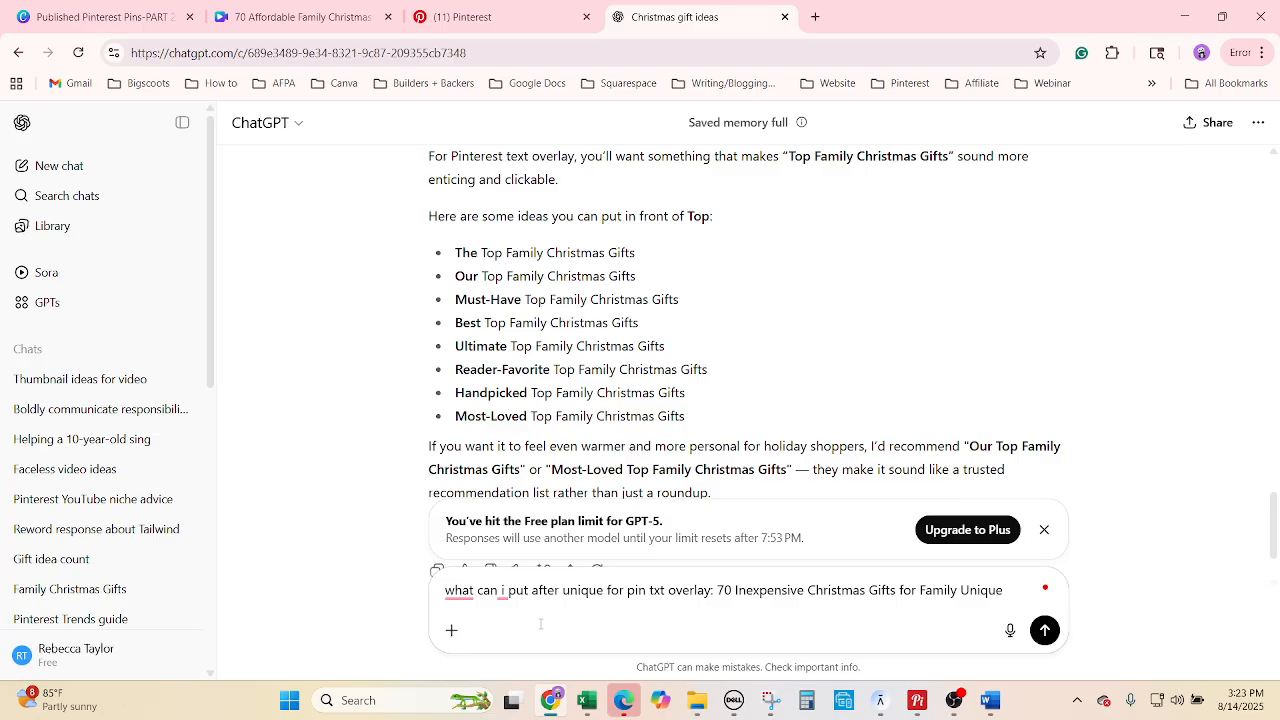
key("Return")
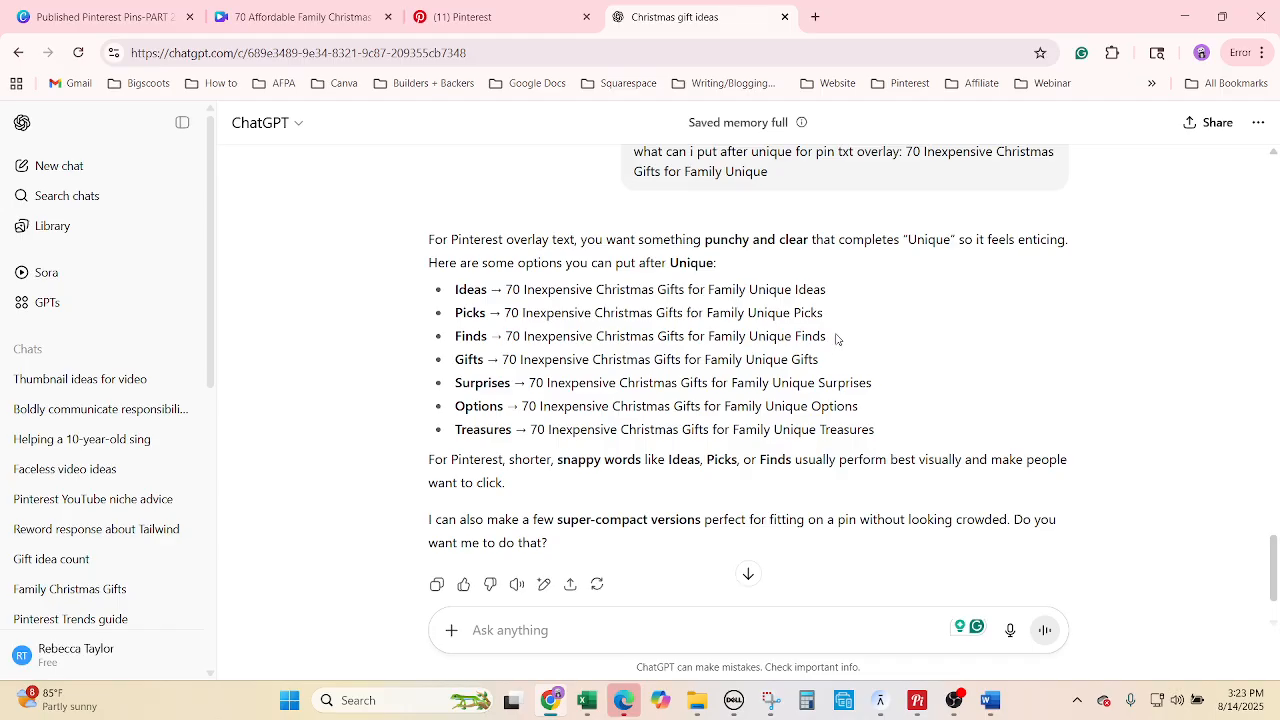
left_click_drag(836, 340, 796, 338)
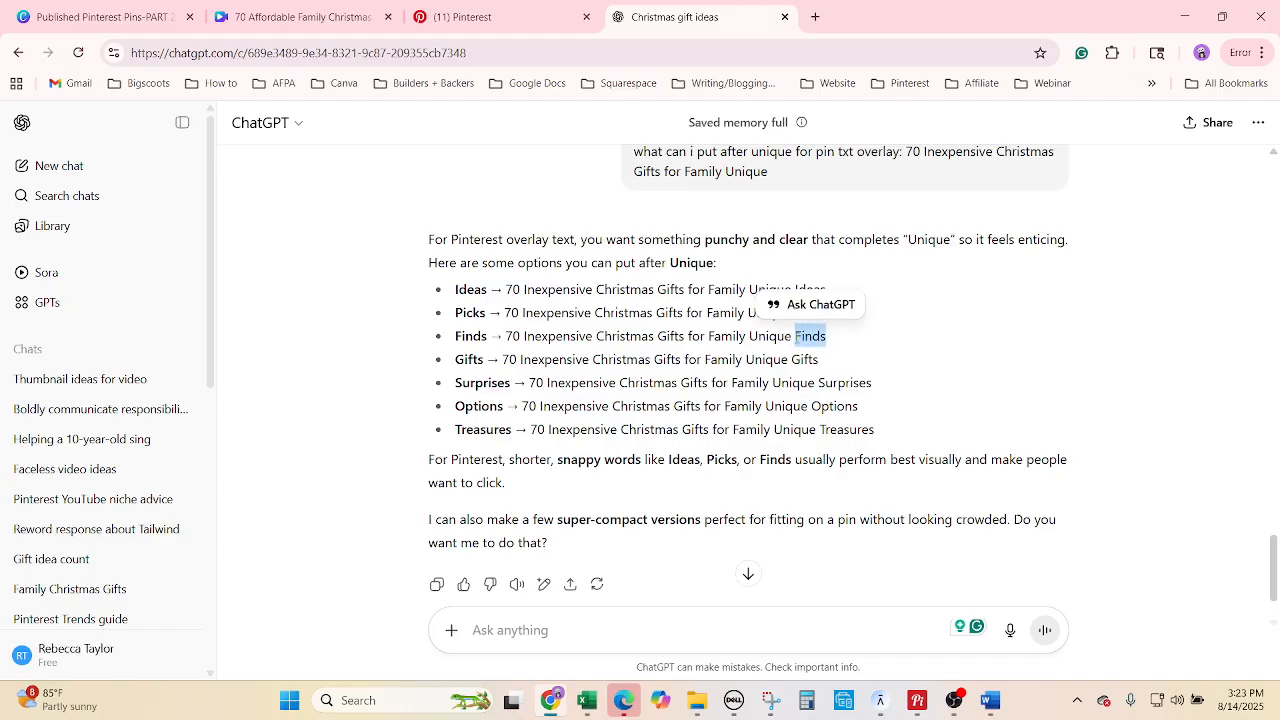
left_click(587, 700)
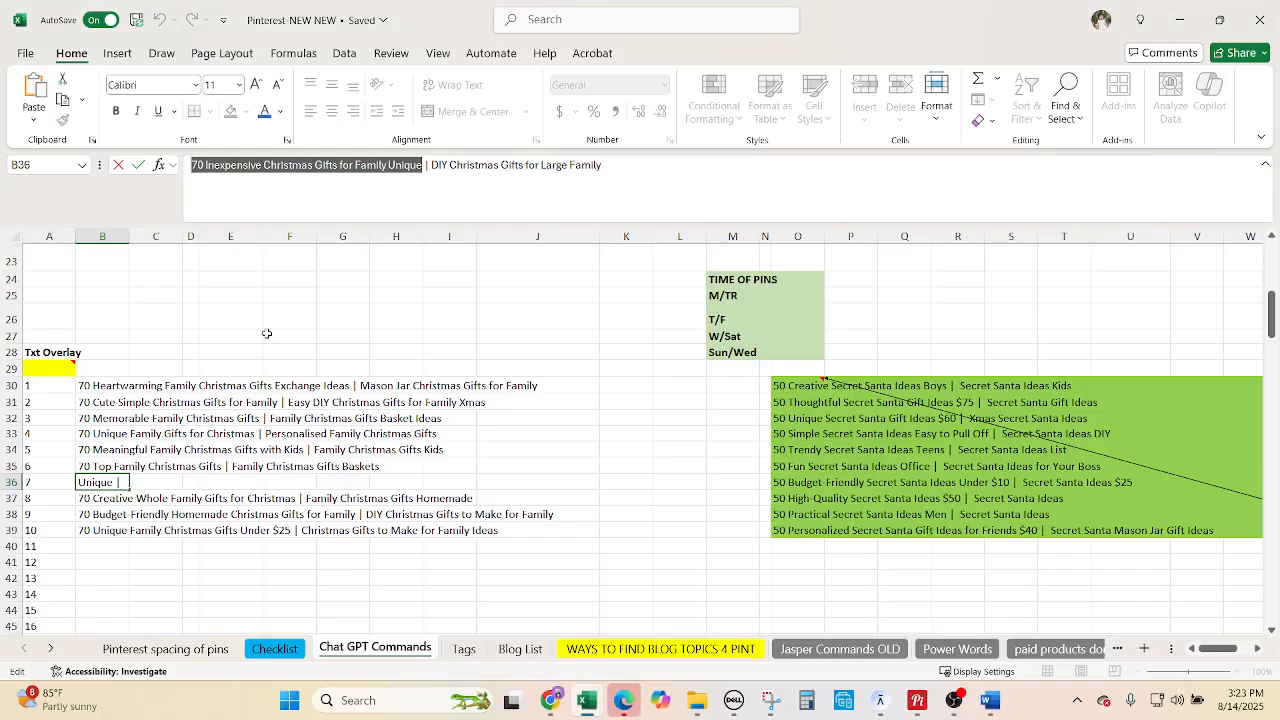
left_click(426, 166)
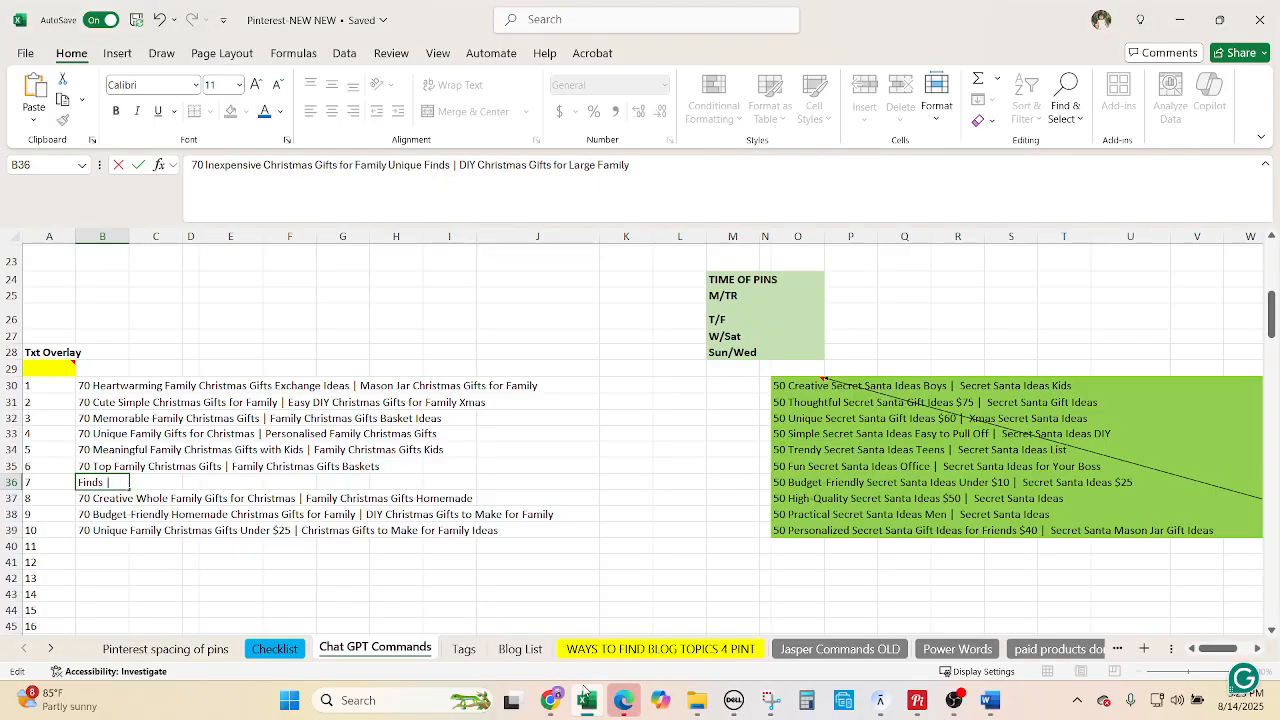
left_click(556, 702)
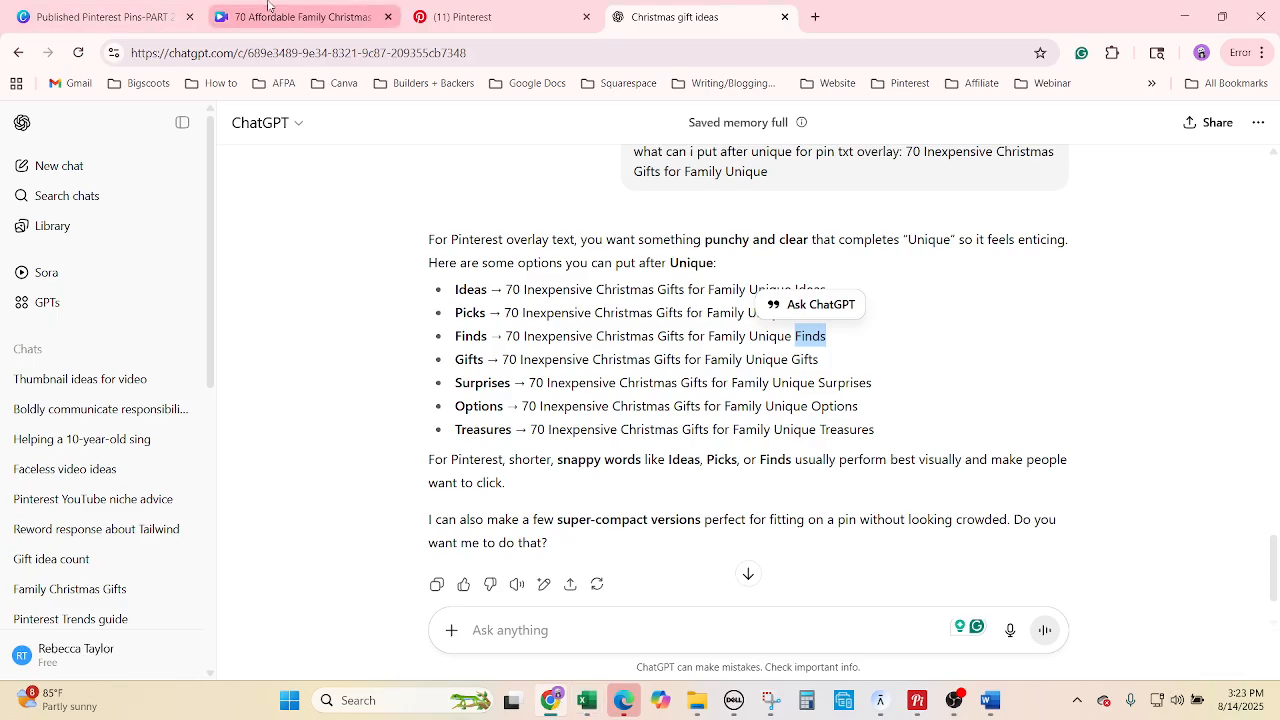
Show the pins in grid view and select the TEACHERS LOVE line on page 10.
left_click(300, 17)
left_click(1052, 591)
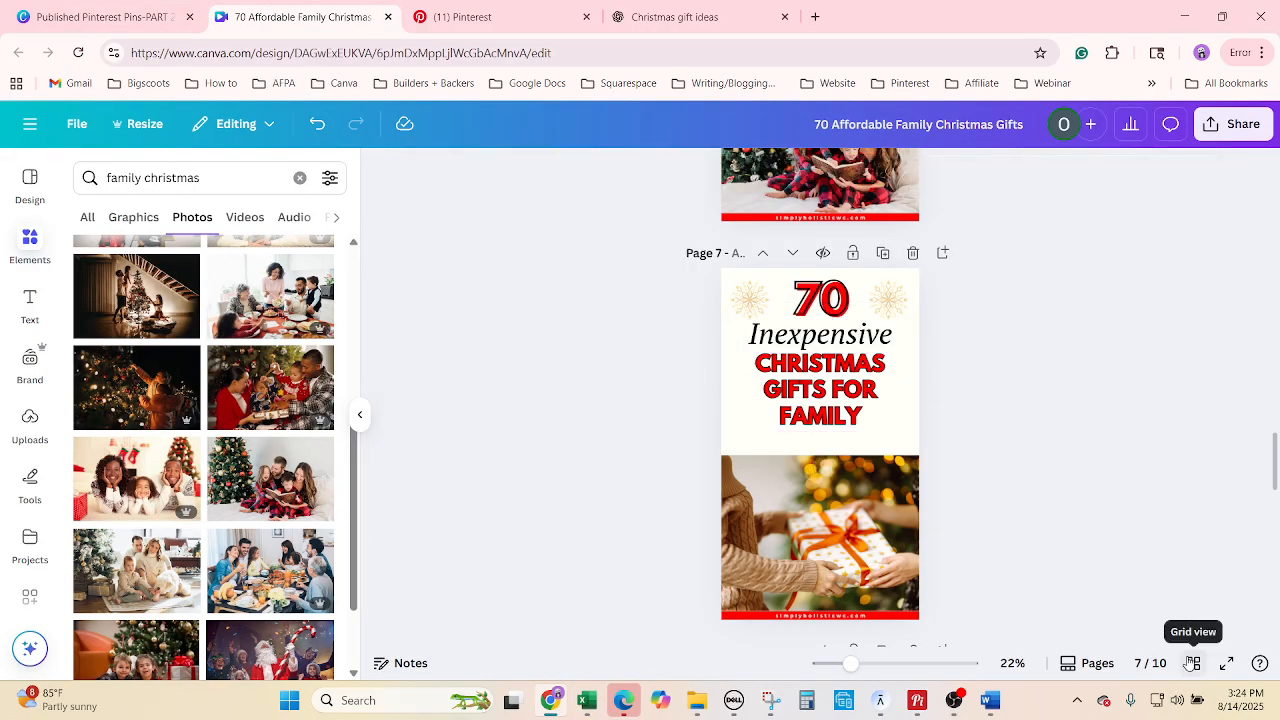
left_click(1193, 663)
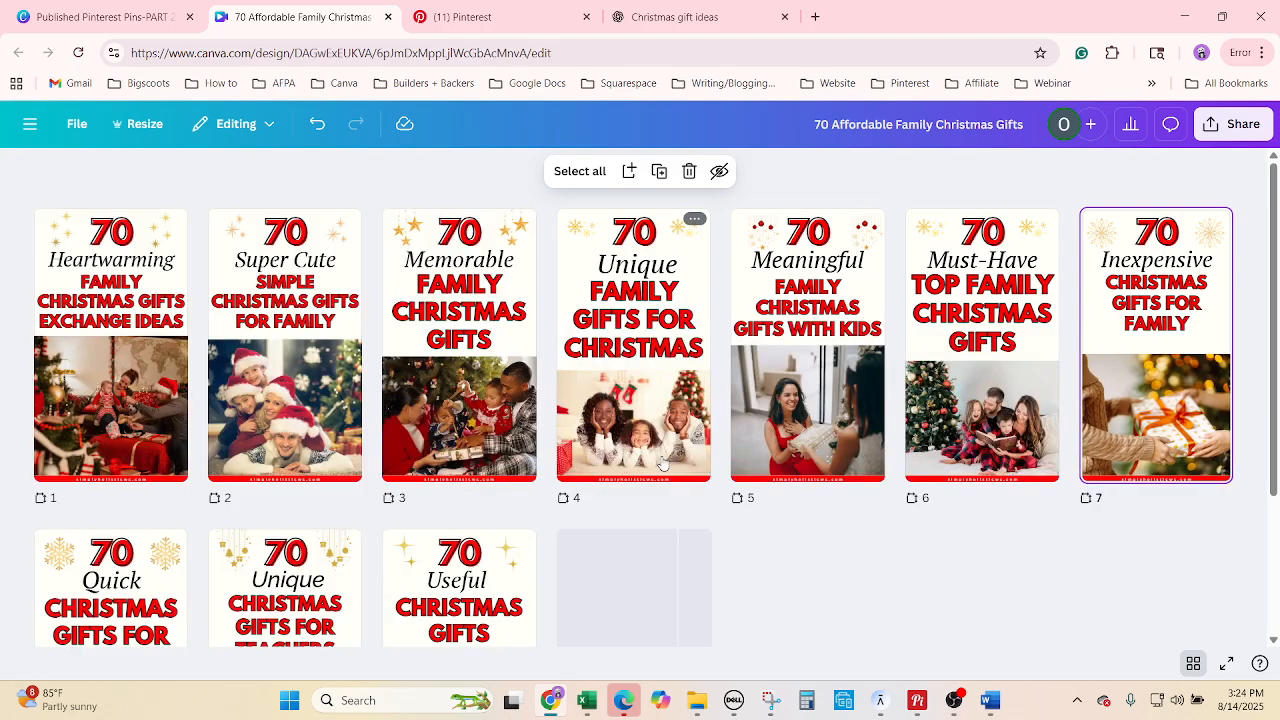
scroll(637, 586, "down", 1)
scroll(637, 586, "down", 1)
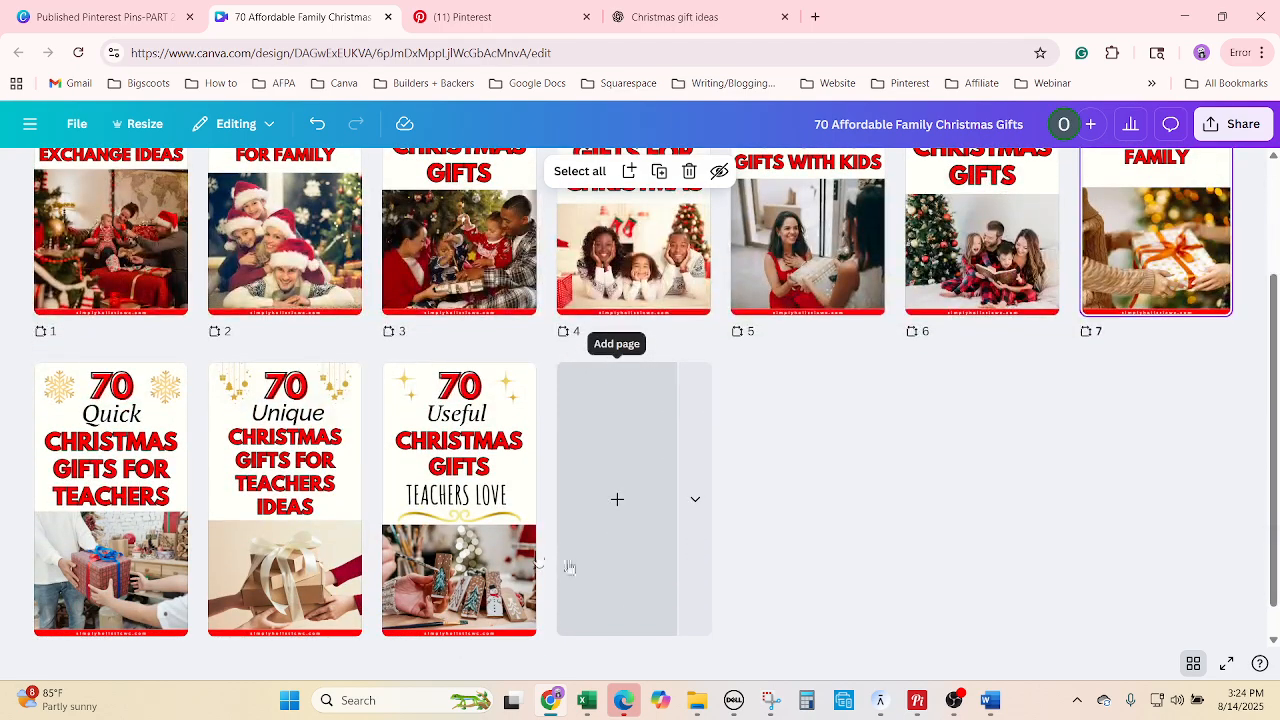
double_click(468, 517)
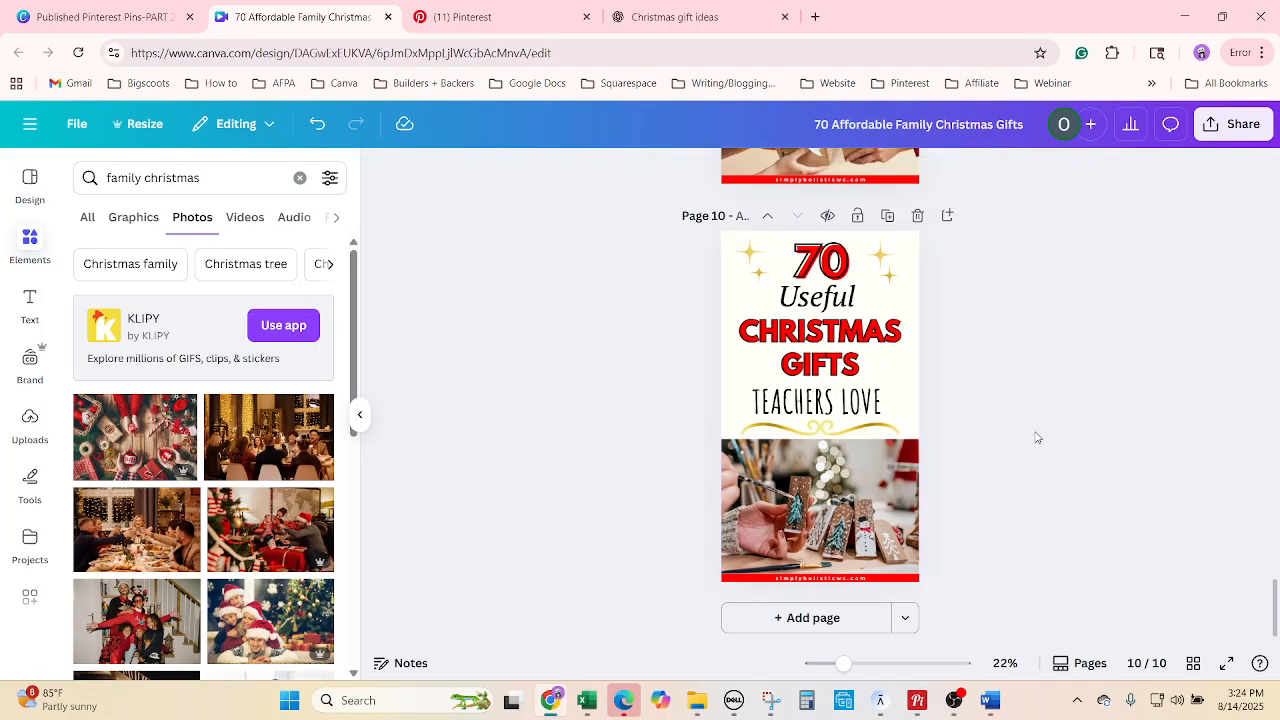
left_click_drag(633, 398, 840, 431)
scroll(1020, 474, "up", 10)
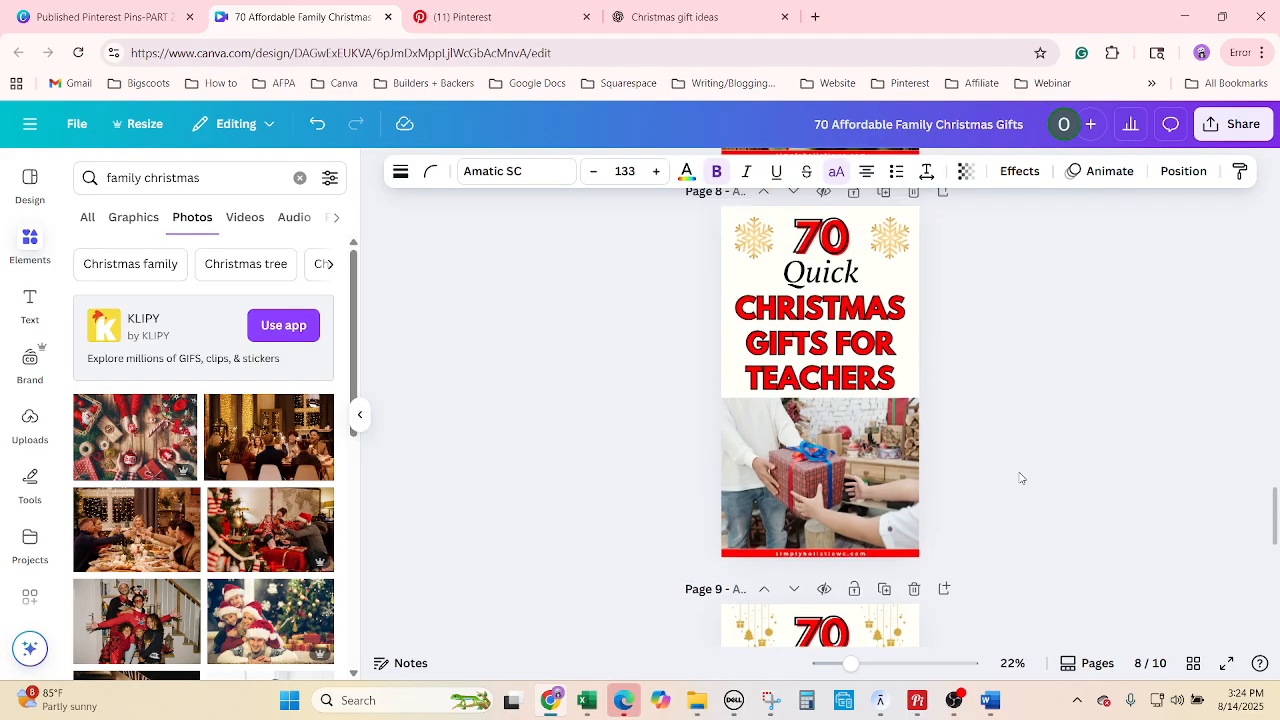
scroll(1021, 478, "up", 3)
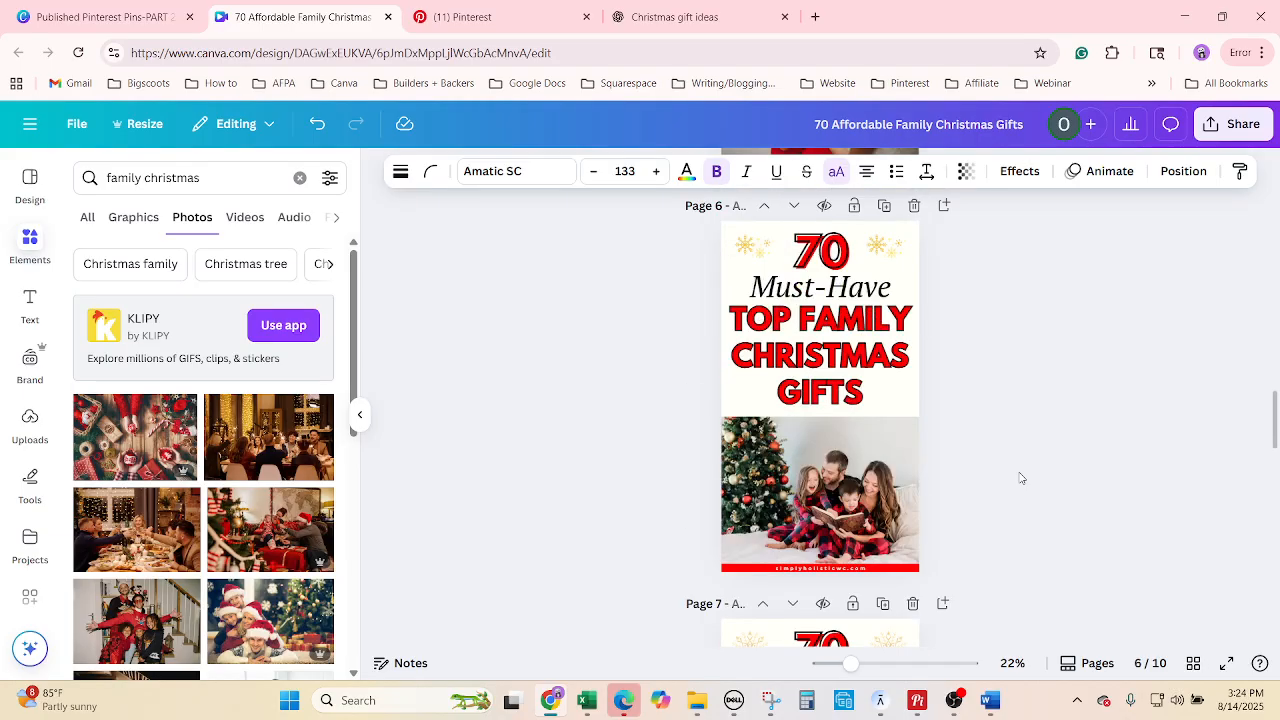
scroll(1021, 478, "down", 3)
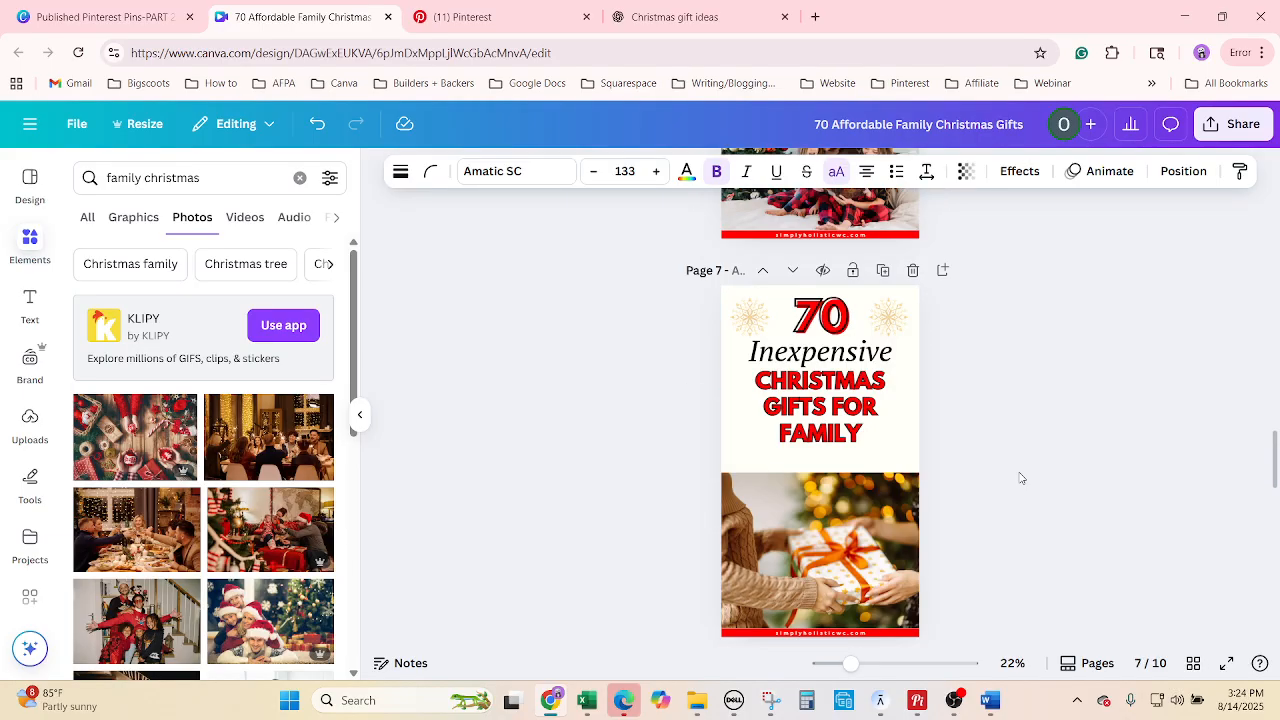
scroll(1021, 478, "down", 1)
scroll(1021, 478, "up", 1)
Trim the top of page 7's gift photo below the CHRISTMAS GIFTS FOR FAMILY headline.
left_click(826, 444)
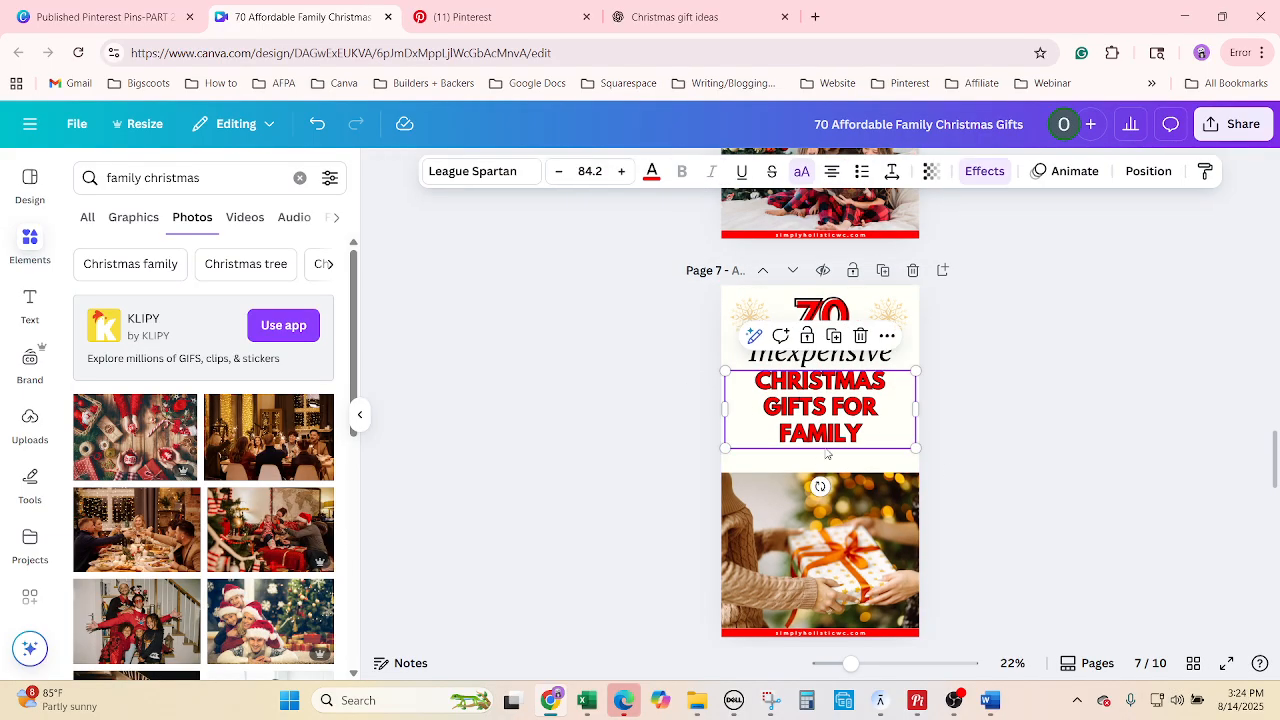
left_click(784, 496)
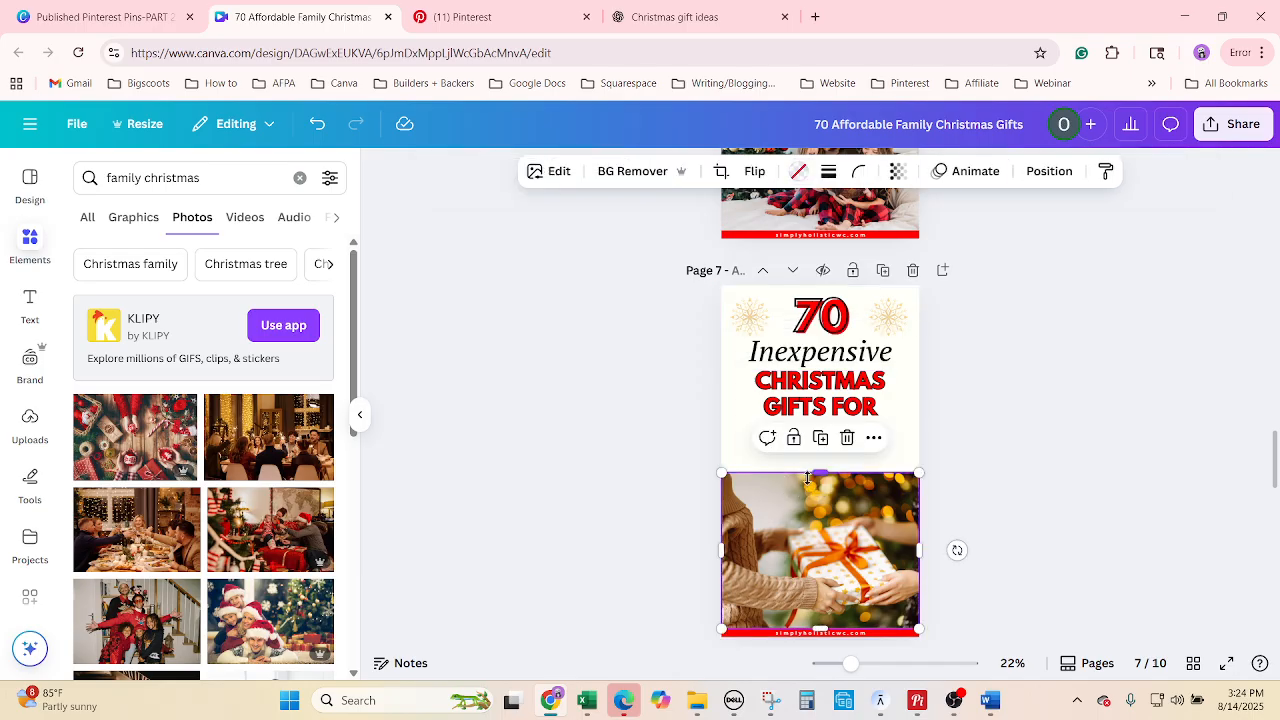
left_click_drag(815, 473, 802, 487)
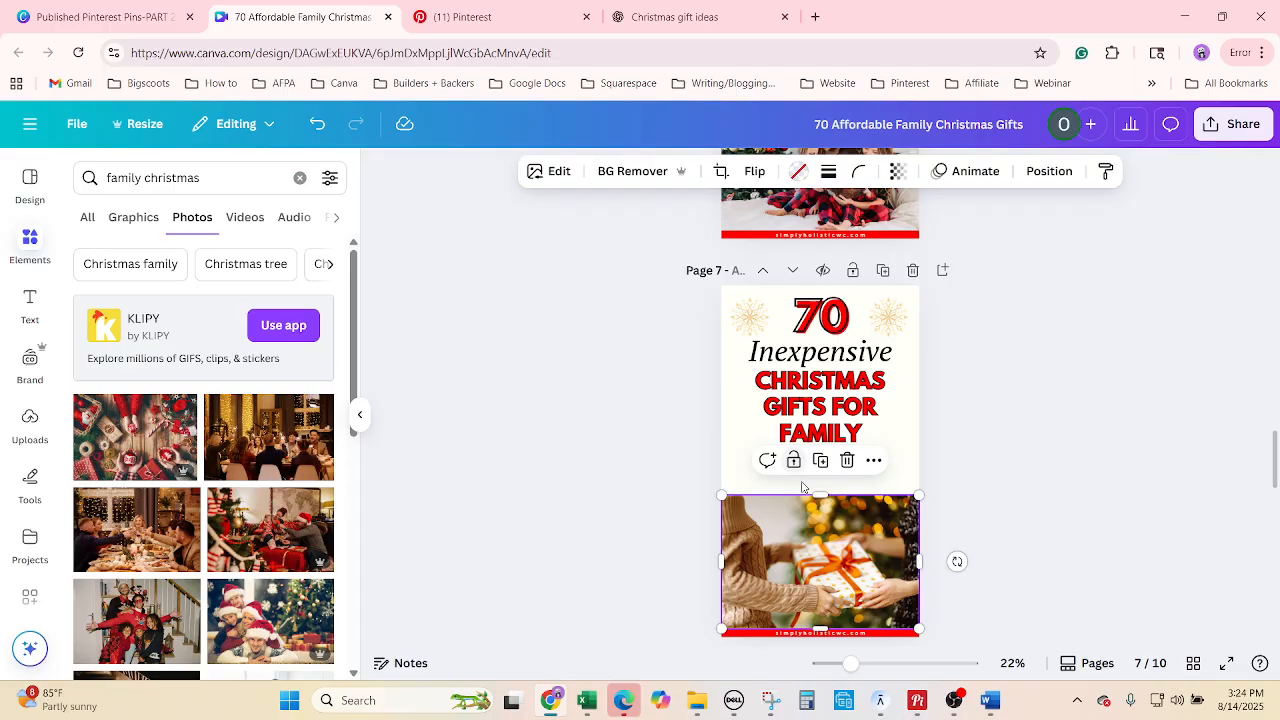
left_click(740, 480)
Paste the TEACHERS LOVE subtitle and gold ornament, group them, and shrink the group under the headline.
key("ctrl+v")
left_click(781, 402)
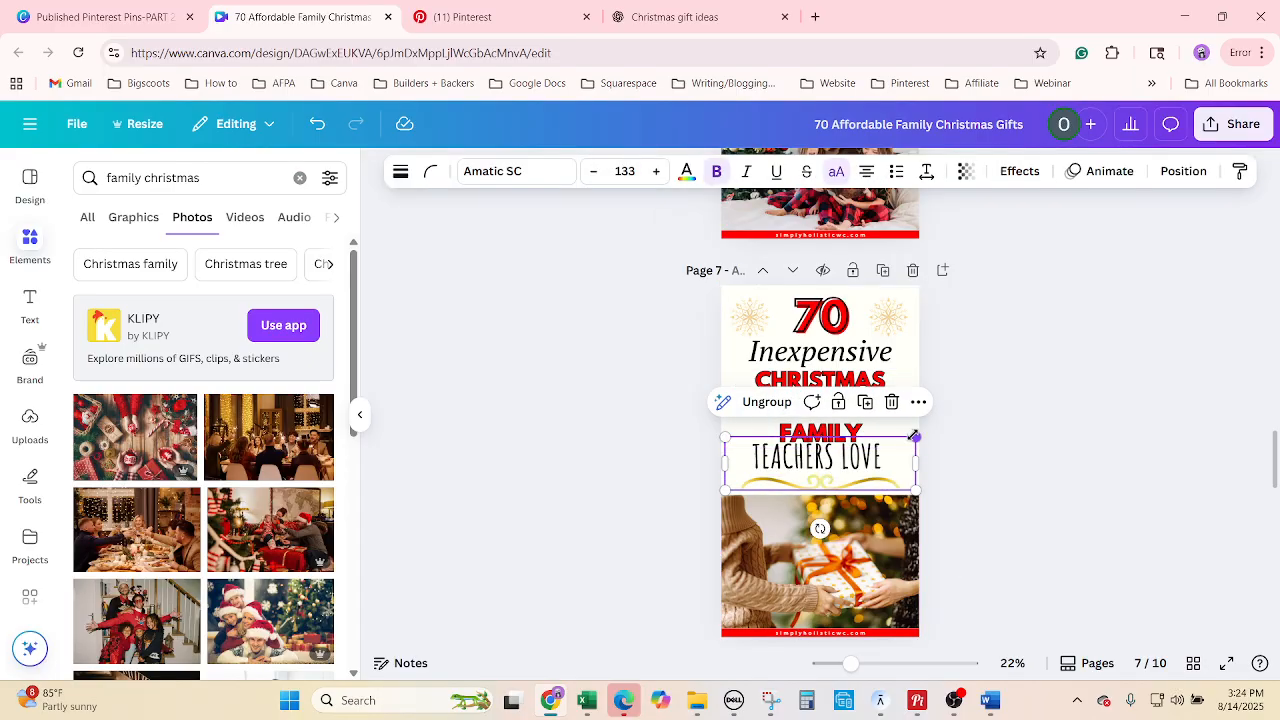
left_click_drag(907, 440, 865, 491)
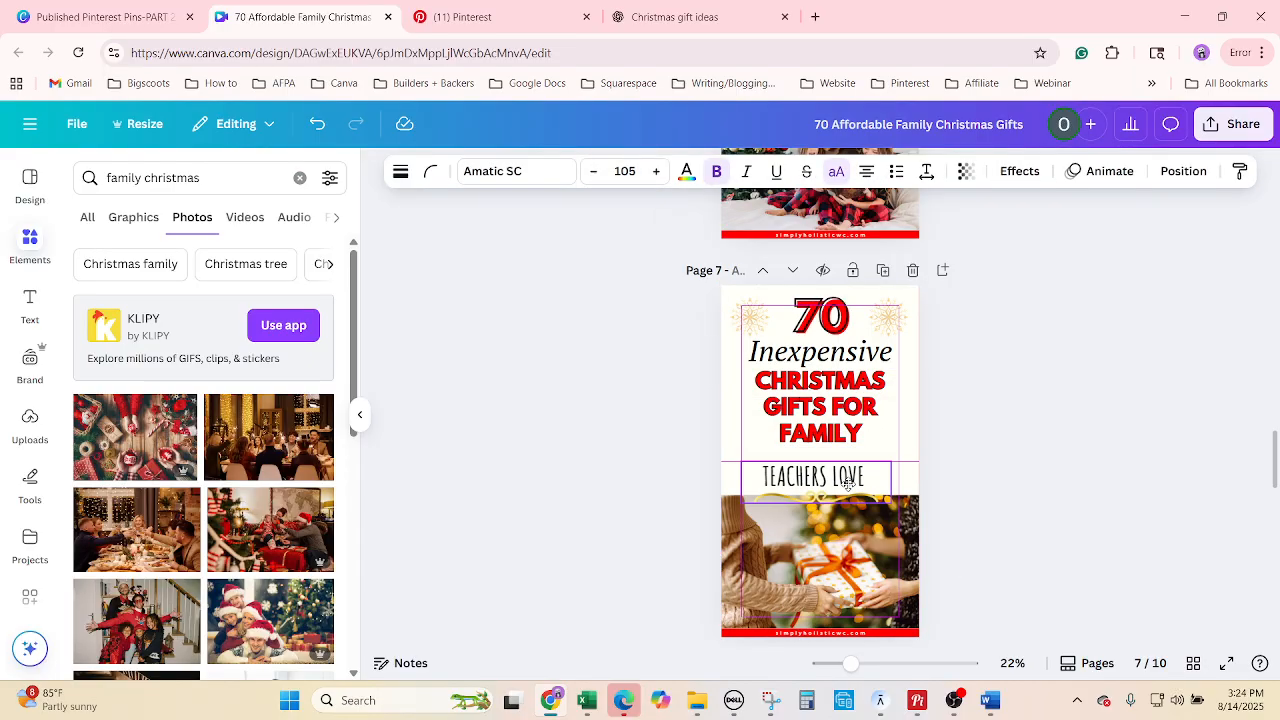
Resize the CHRISTMAS GIFTS FOR FAMILY headline to 85.2 so it sits on three lines.
left_click(896, 402)
left_click(559, 171)
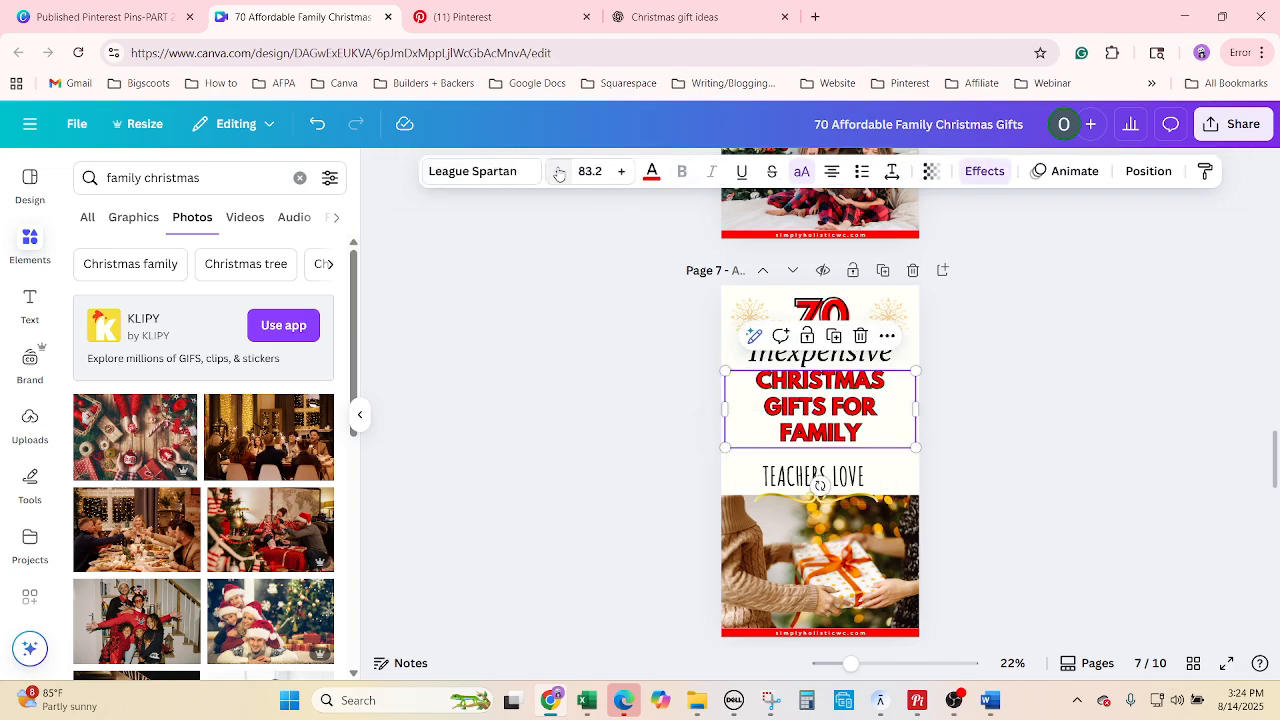
left_click(619, 171)
left_click(619, 171)
left_click(619, 171)
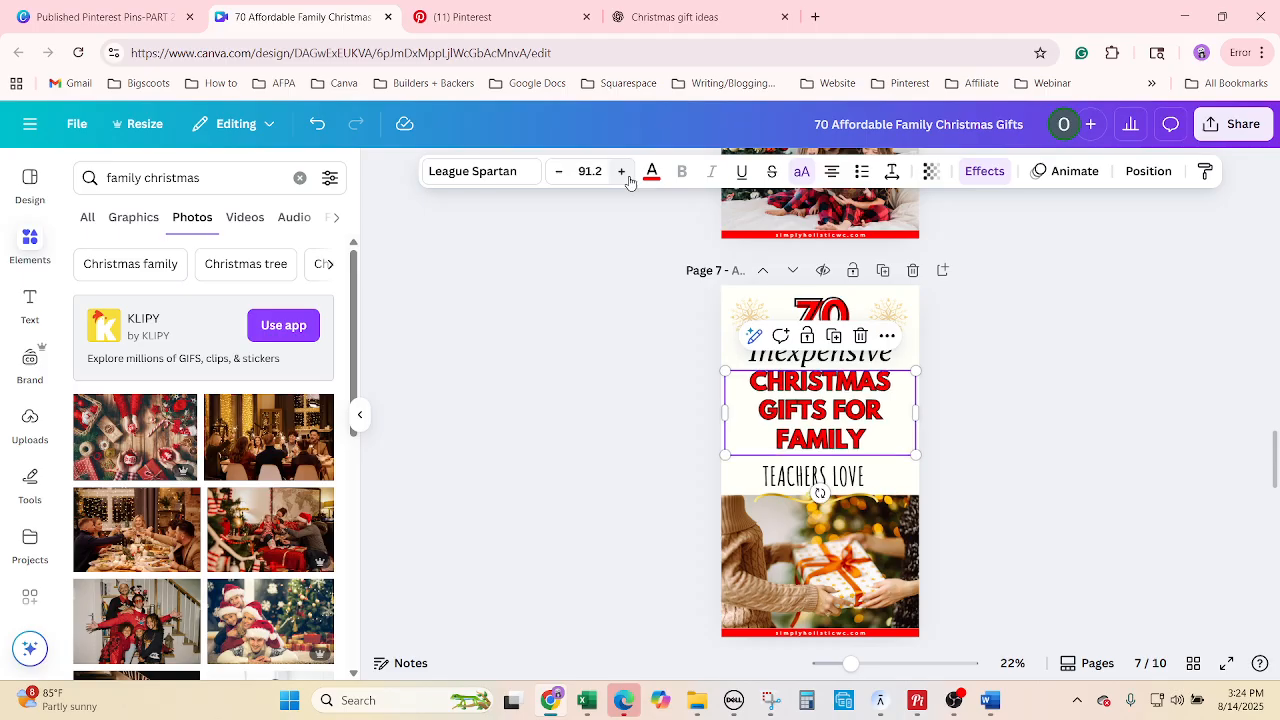
left_click(556, 171)
left_click(556, 171)
left_click(556, 171)
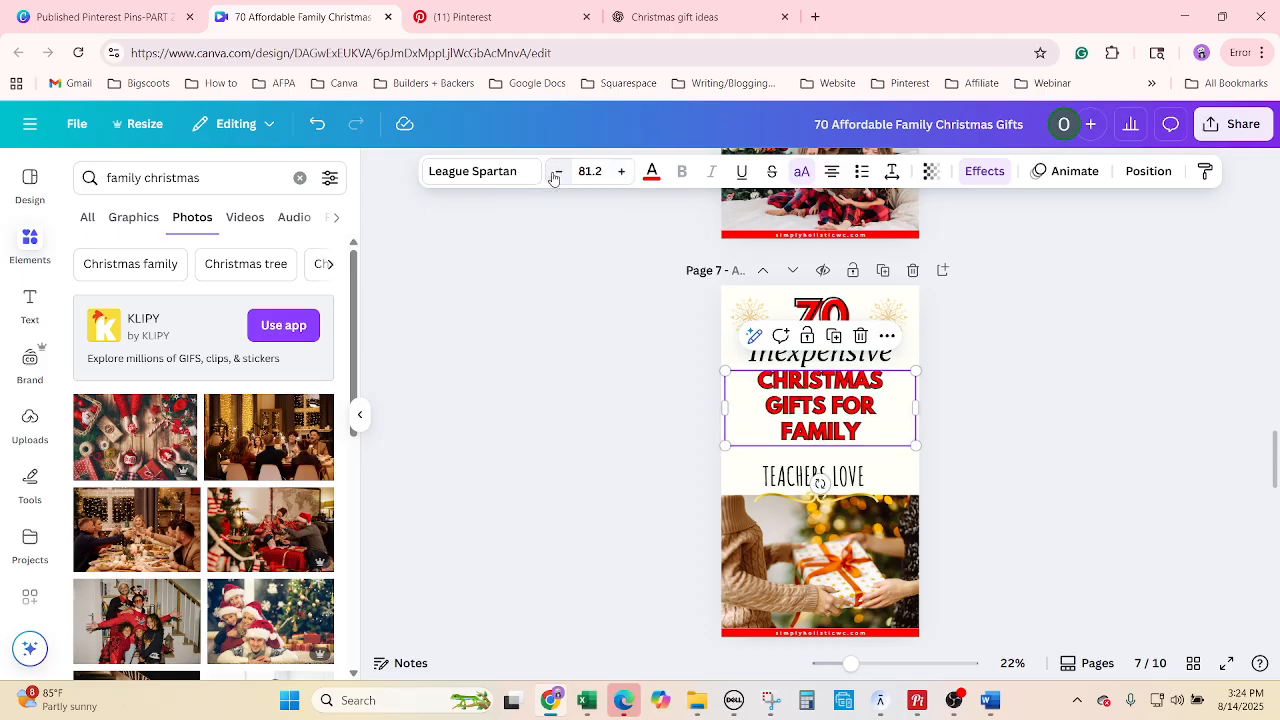
left_click(556, 171)
left_click(619, 171)
left_click(619, 171)
left_click(619, 171)
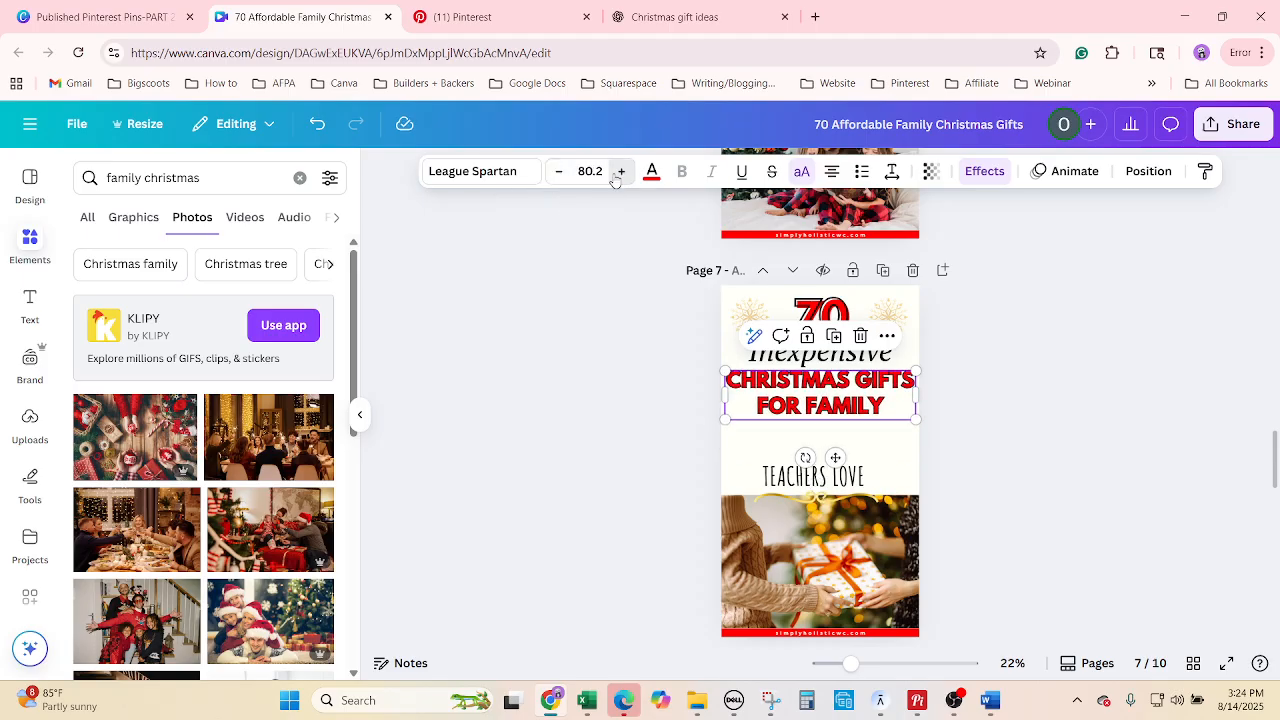
left_click(619, 171)
left_click(622, 172)
left_click(622, 172)
left_click(622, 172)
left_click(622, 172)
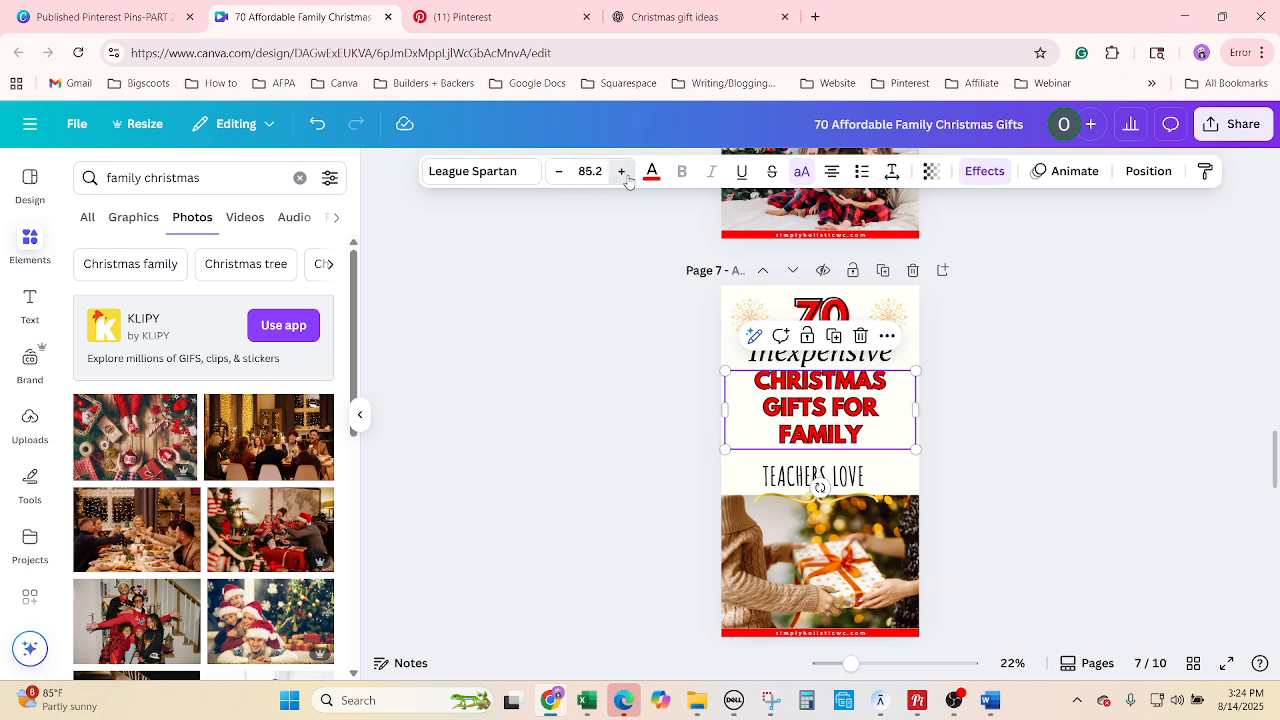
left_click(622, 172)
left_click(622, 172)
left_click(622, 172)
left_click(622, 172)
Move the gold flourish up beside the headline.
left_click(900, 476)
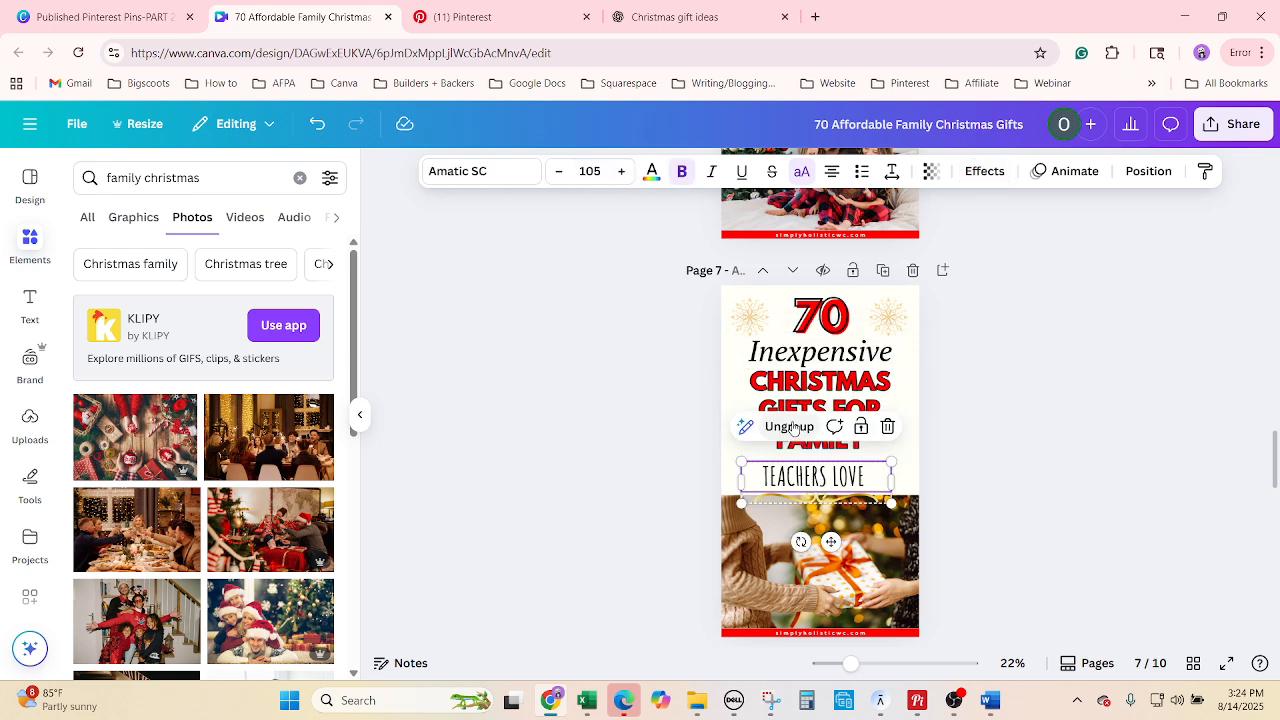
left_click(967, 462)
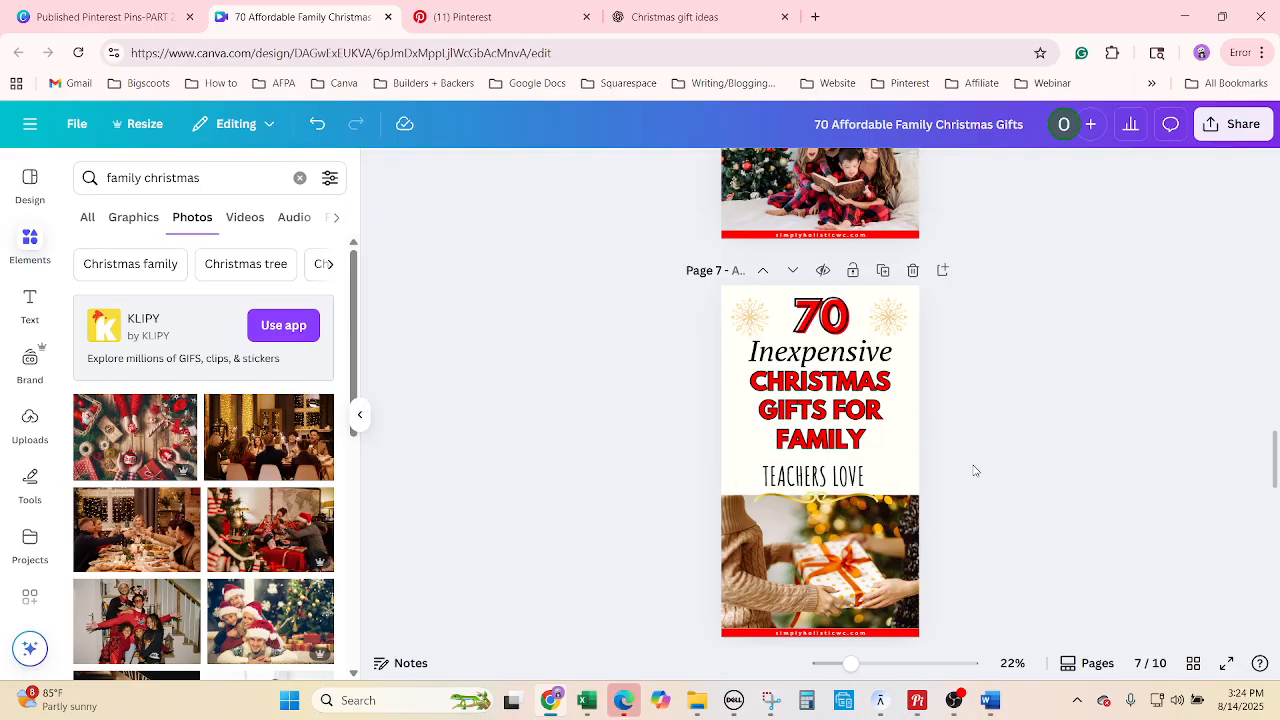
left_click_drag(848, 500, 787, 419)
Replace TEACHERS LOVE with UNIQUE FINDS and stretch its text box outward on both sides.
double_click(848, 480)
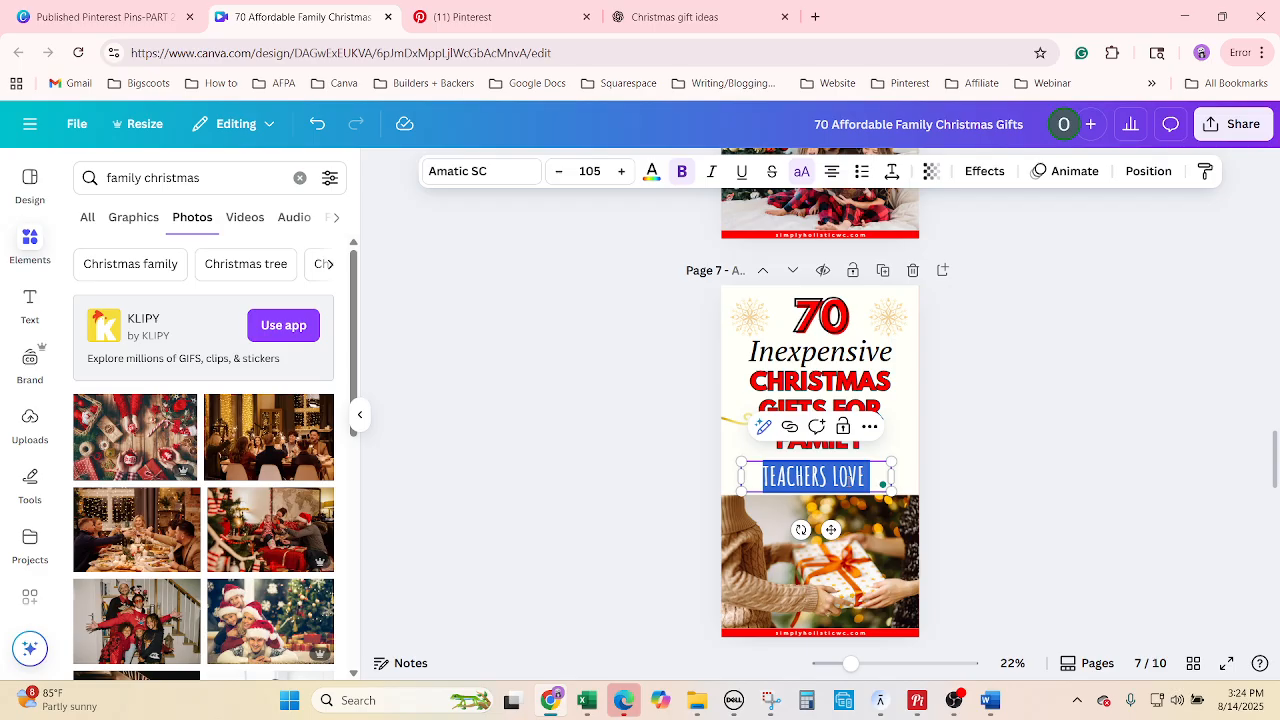
type("UNIQUE FINDS")
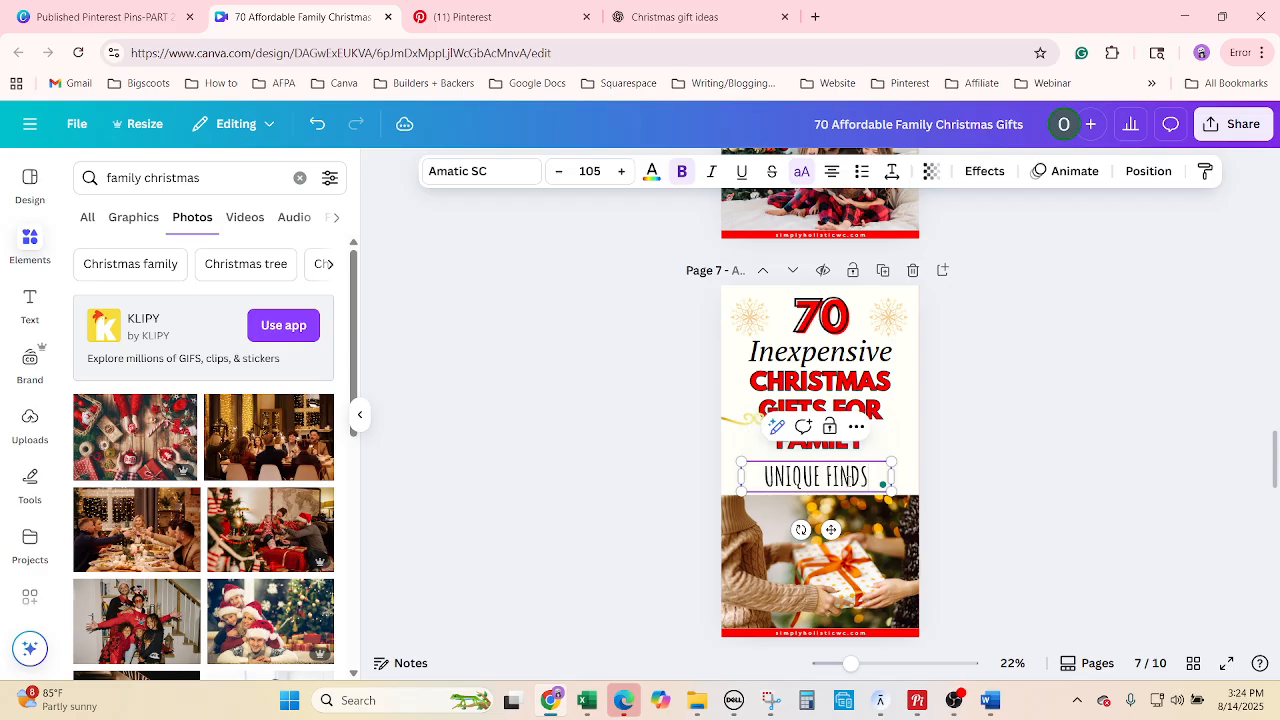
left_click(950, 479)
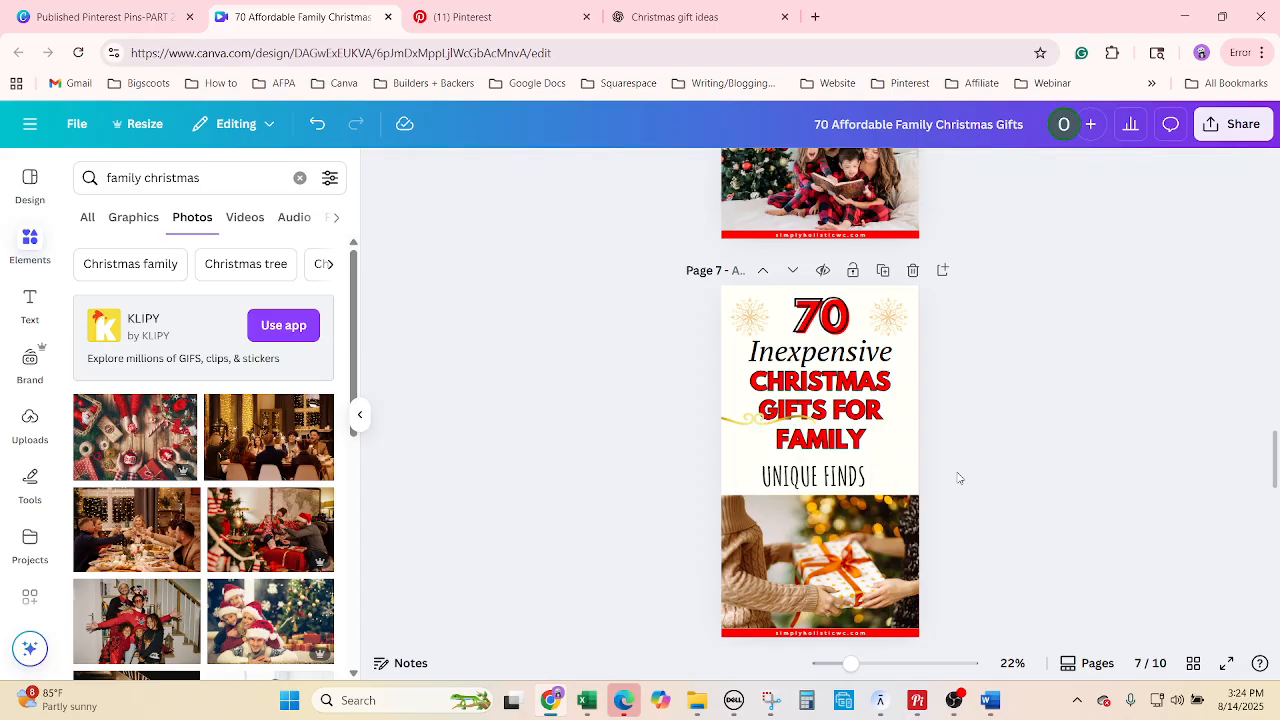
left_click(852, 480)
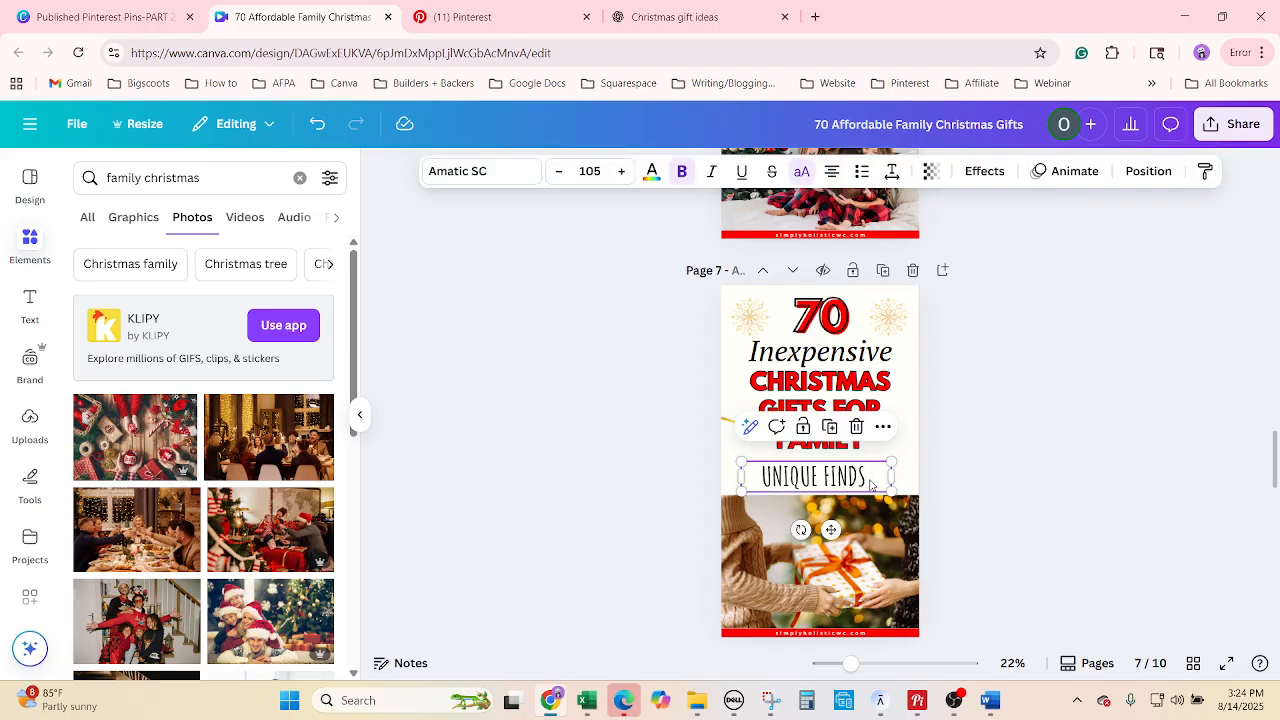
left_click_drag(896, 474, 911, 477)
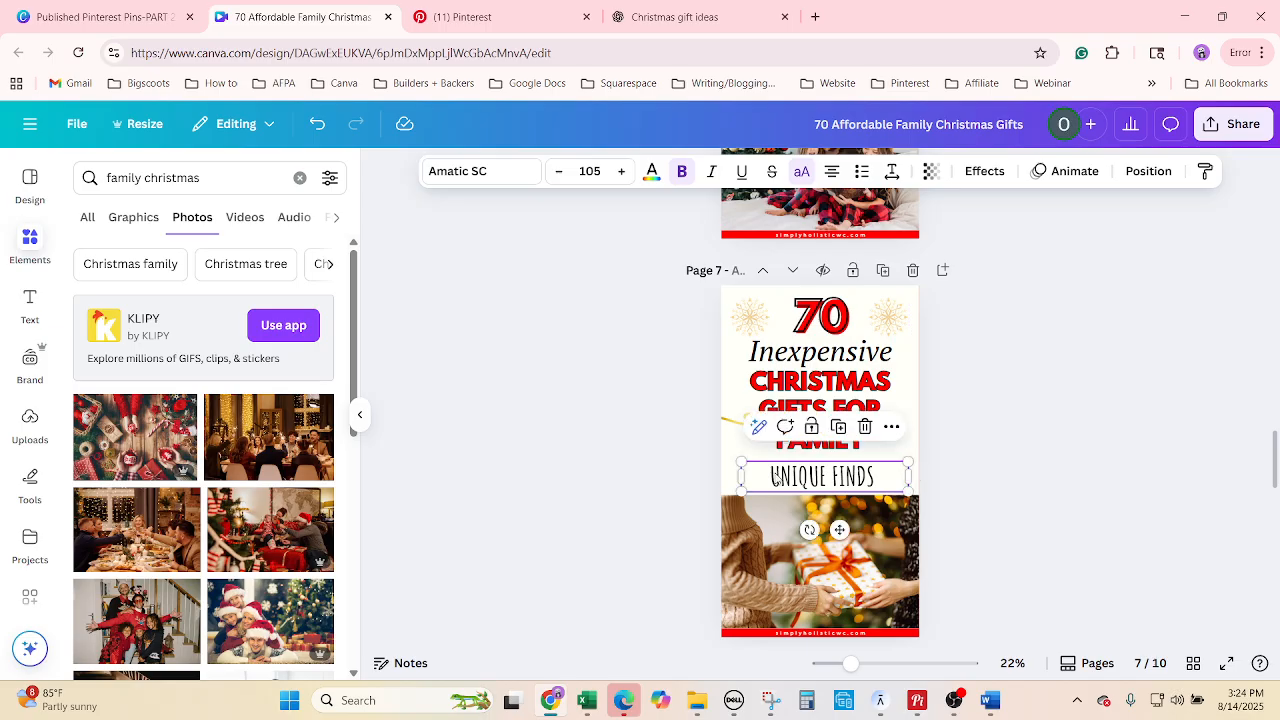
left_click_drag(735, 475, 724, 475)
left_click(1088, 506)
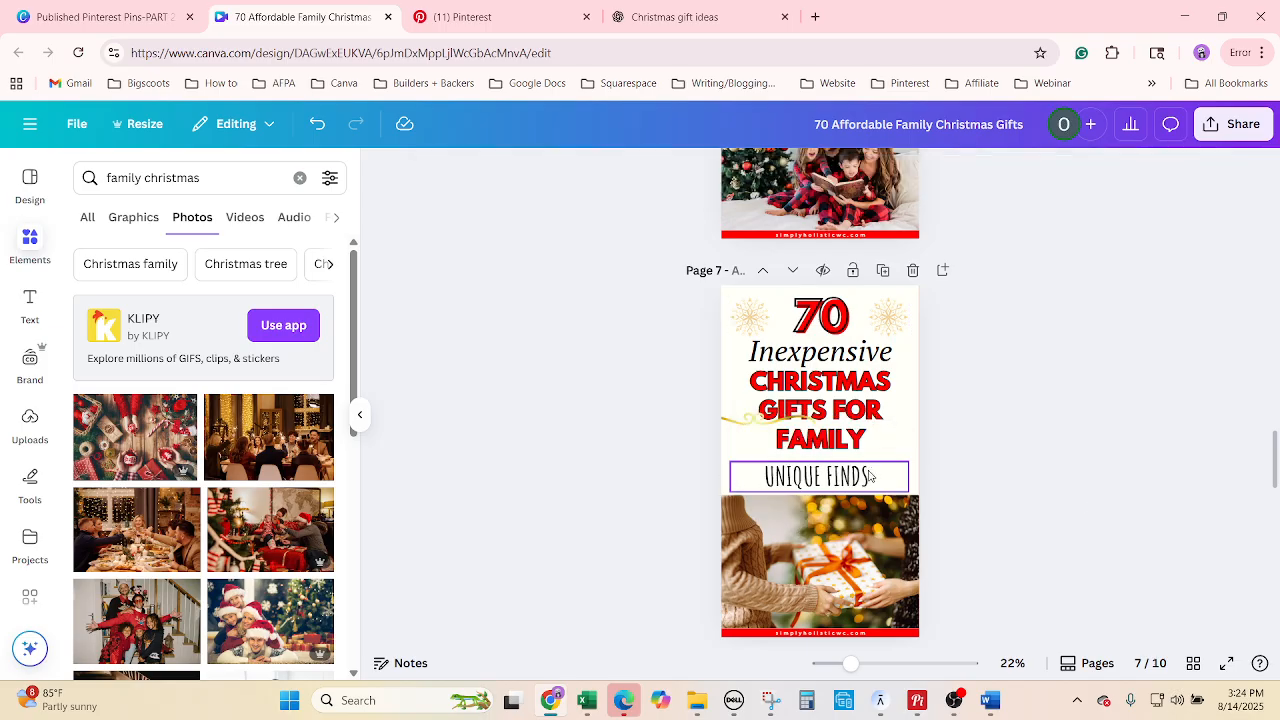
left_click(861, 481)
Nudge UNIQUE FINDS, trim the gift photo's top, and move the gold swirl beneath the subtitle.
left_click_drag(861, 481, 840, 465)
left_click(868, 473)
left_click(1065, 445)
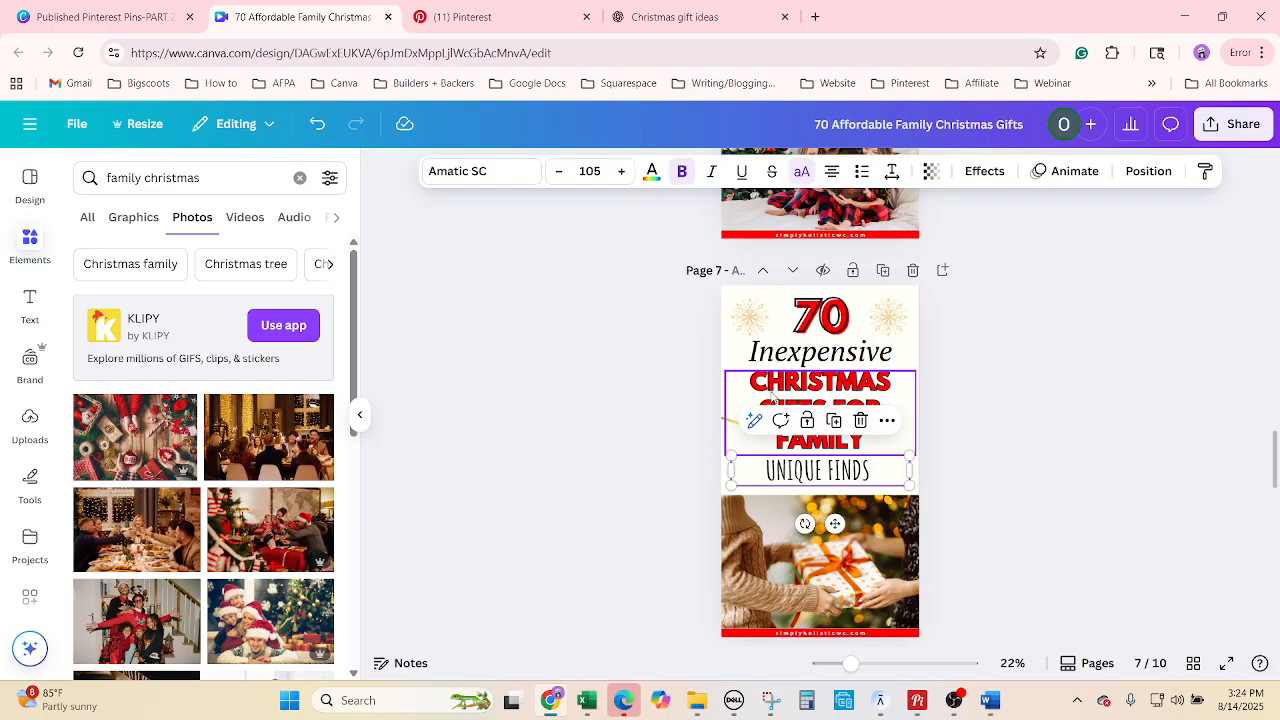
left_click(735, 421)
left_click(812, 540)
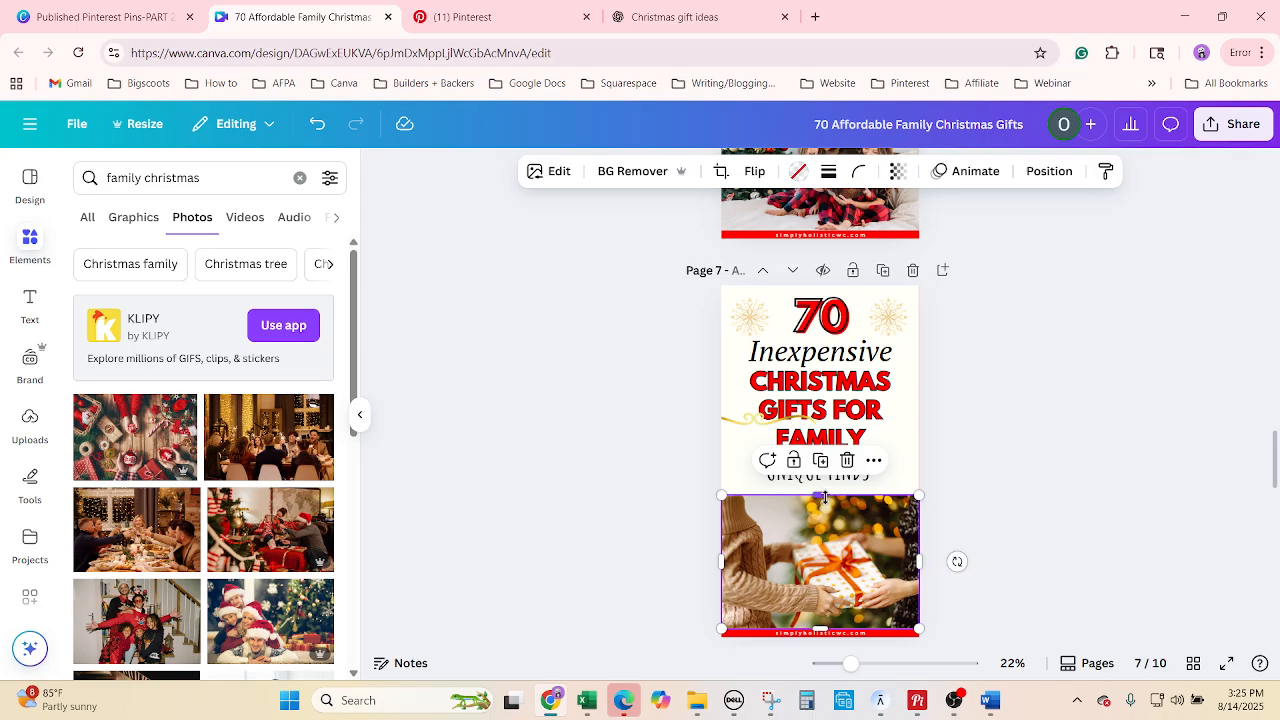
left_click_drag(823, 497, 823, 520)
left_click_drag(740, 415, 814, 494)
Widen the UNIQUE FINDS box on both sides and enlarge its text.
left_click(898, 478)
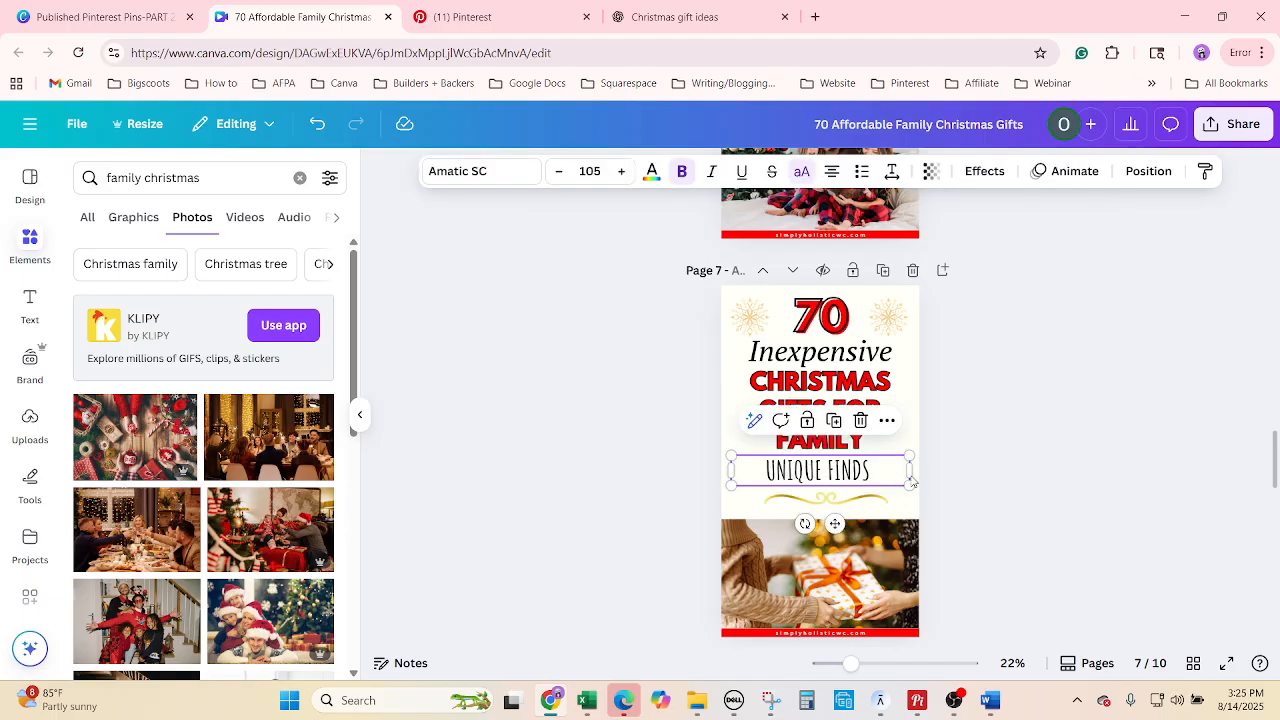
left_click_drag(906, 471, 926, 473)
left_click_drag(731, 478, 721, 477)
left_click(621, 171)
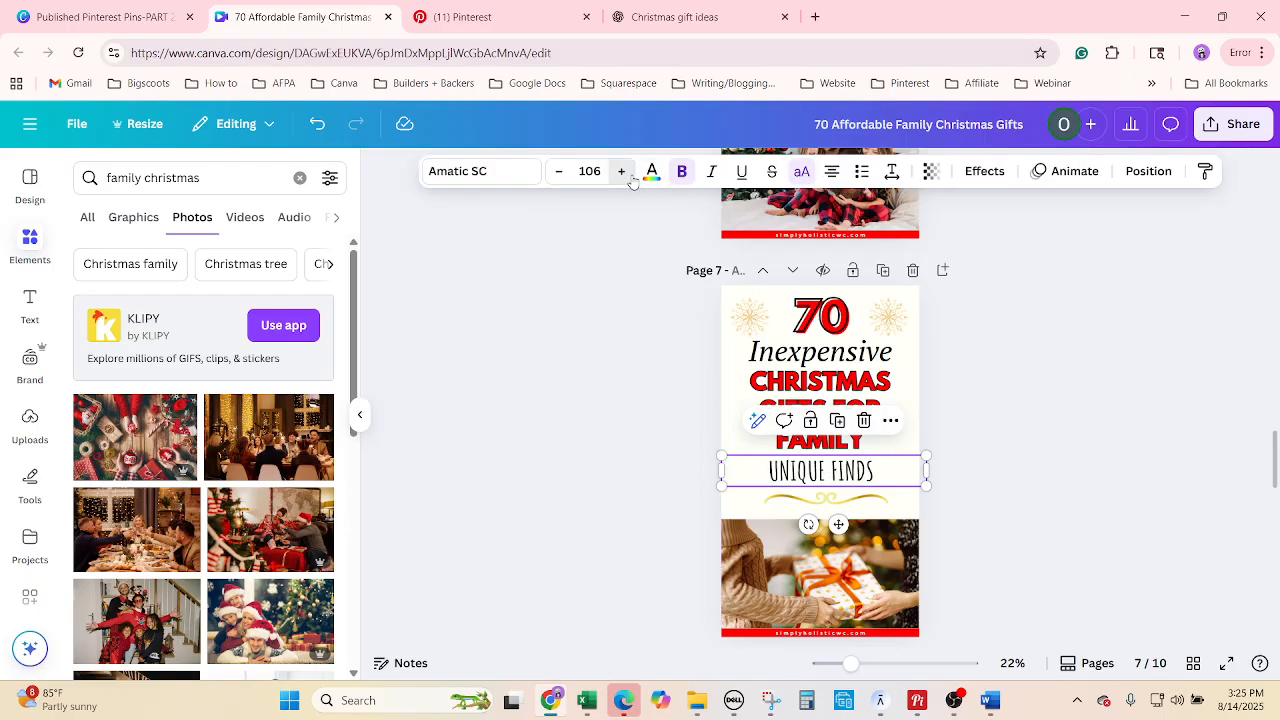
left_click(621, 171)
left_click(621, 171)
left_click(621, 171)
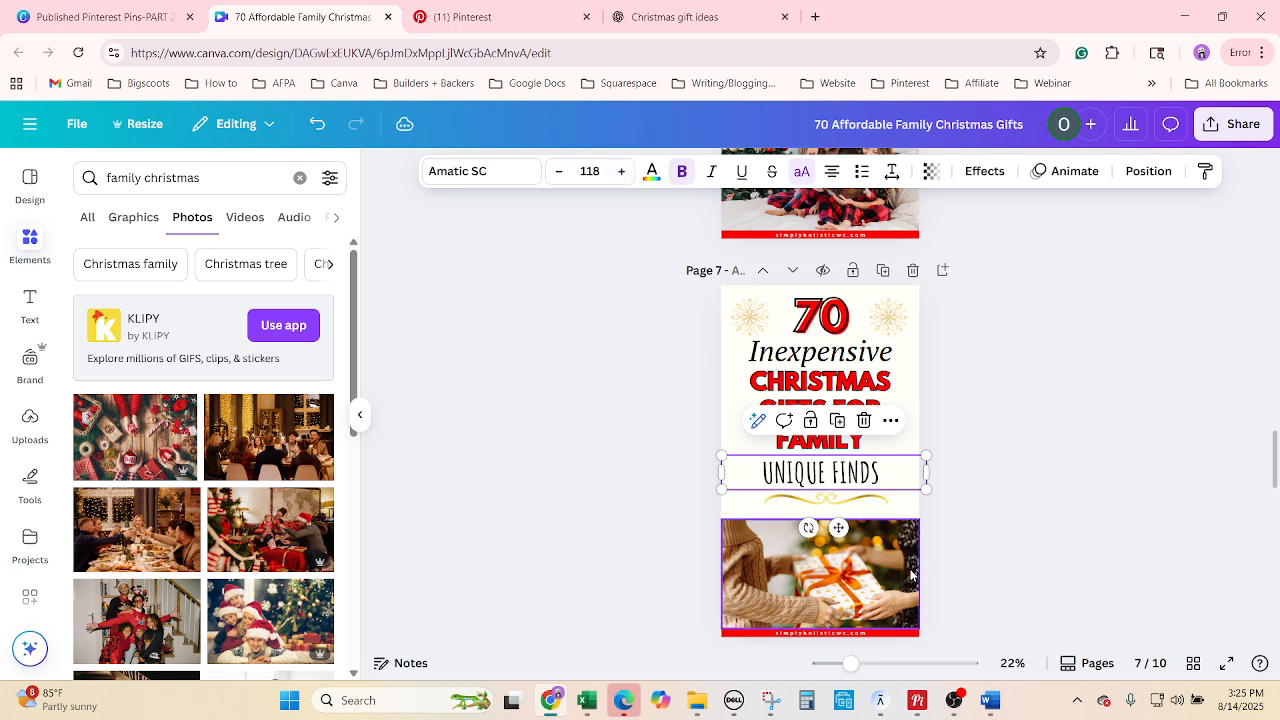
Adjust the gift photo's top edge and resize the headline to 80.2.
left_click(840, 580)
left_click_drag(826, 516, 829, 513)
left_click(847, 425)
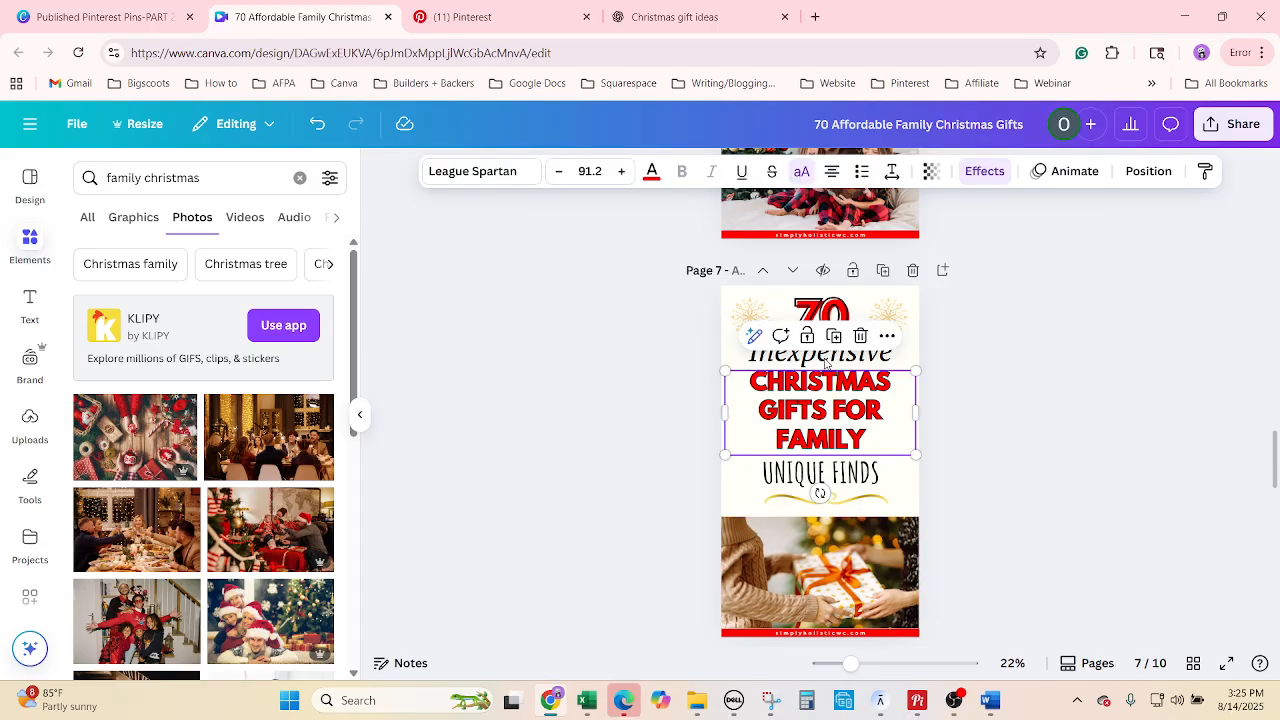
left_click(553, 172)
left_click(553, 172)
left_click(553, 172)
left_click(553, 172)
left_click(553, 172)
left_click(553, 172)
left_click(553, 172)
left_click(553, 172)
left_click(553, 172)
left_click(553, 172)
left_click(553, 172)
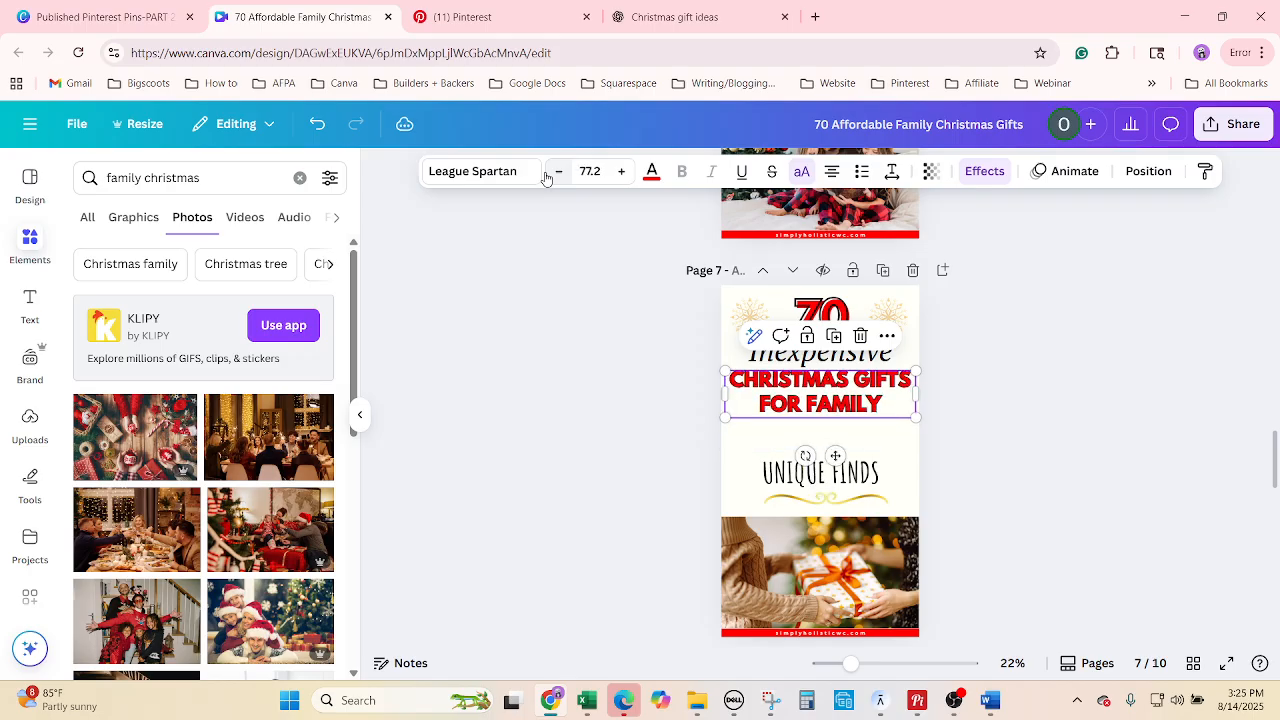
left_click(621, 172)
left_click(621, 172)
left_click(621, 172)
left_click(621, 172)
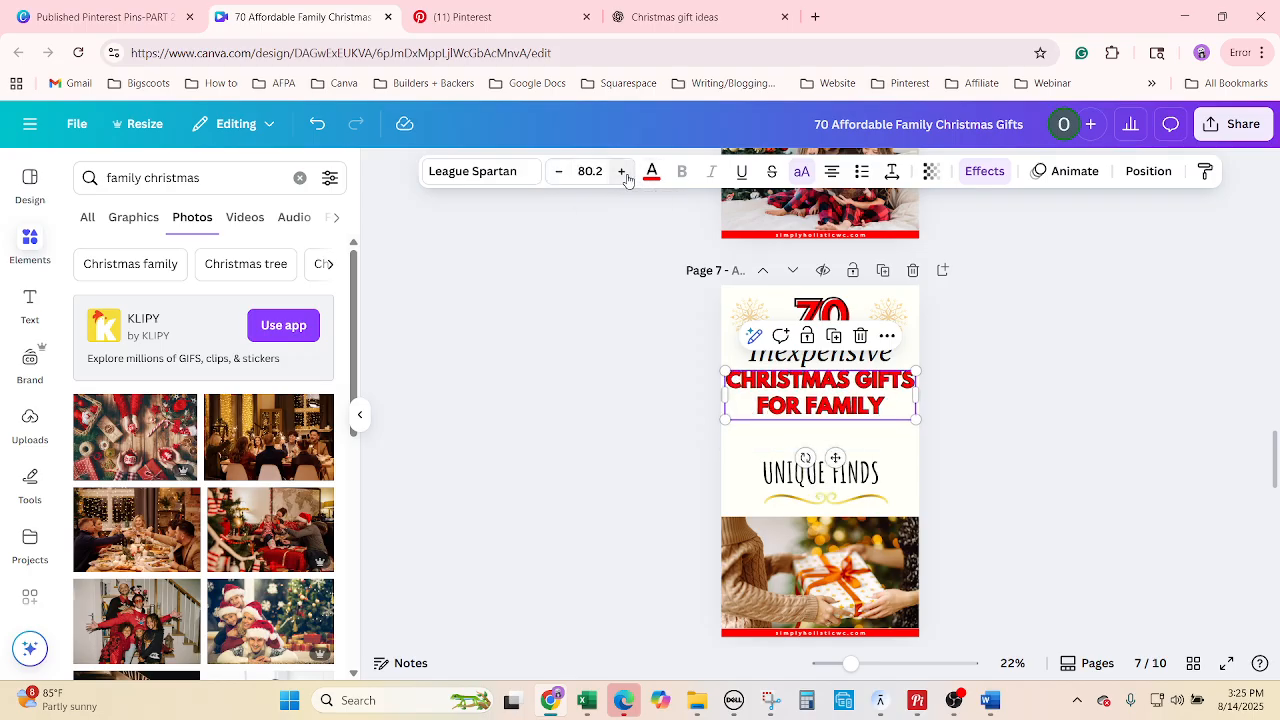
left_click(1007, 495)
Move UNIQUE FINDS up under the headline and the gold swirl up under the subtitle.
left_click_drag(848, 472, 848, 443)
left_click_drag(843, 504, 829, 467)
left_click(1018, 571)
left_click(848, 540)
left_click(1024, 508)
Fine-tune spacing: lower the heading slightly, raise UNIQUE FINDS closer, and lift the gold swirl.
left_click(992, 461)
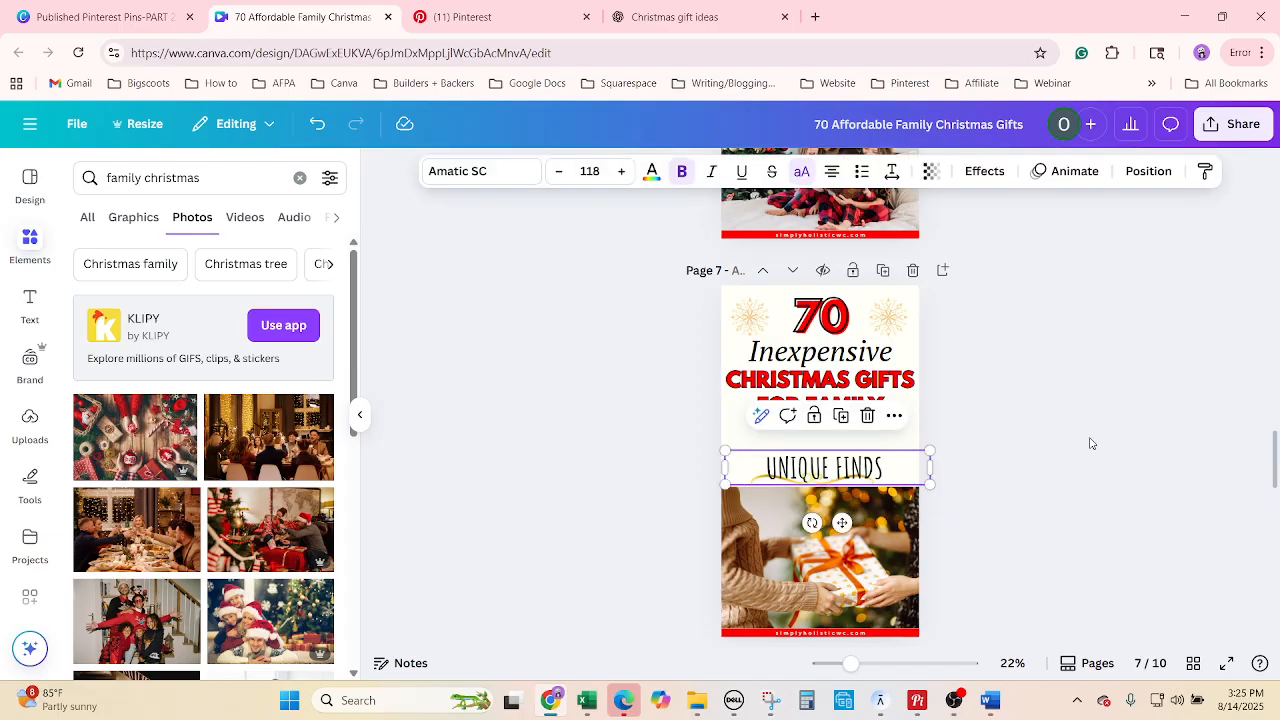
left_click(1090, 443)
left_click_drag(867, 407, 867, 410)
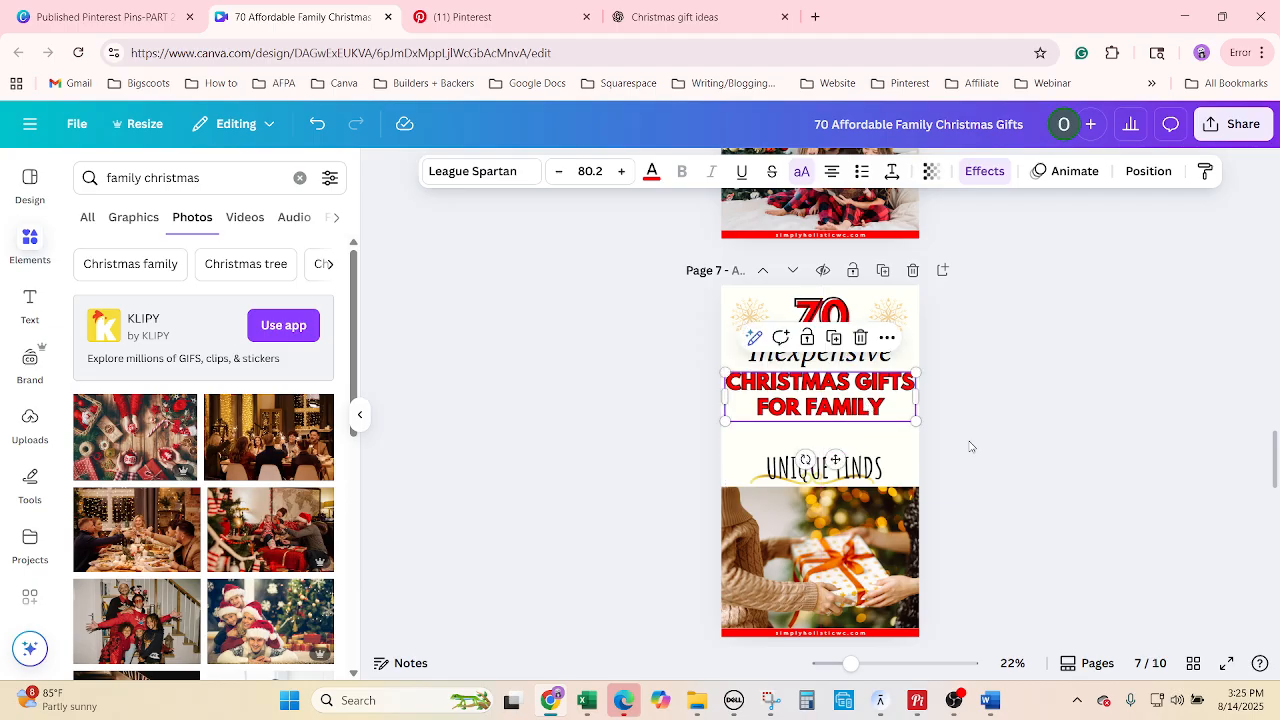
left_click(970, 447)
left_click_drag(870, 468, 867, 439)
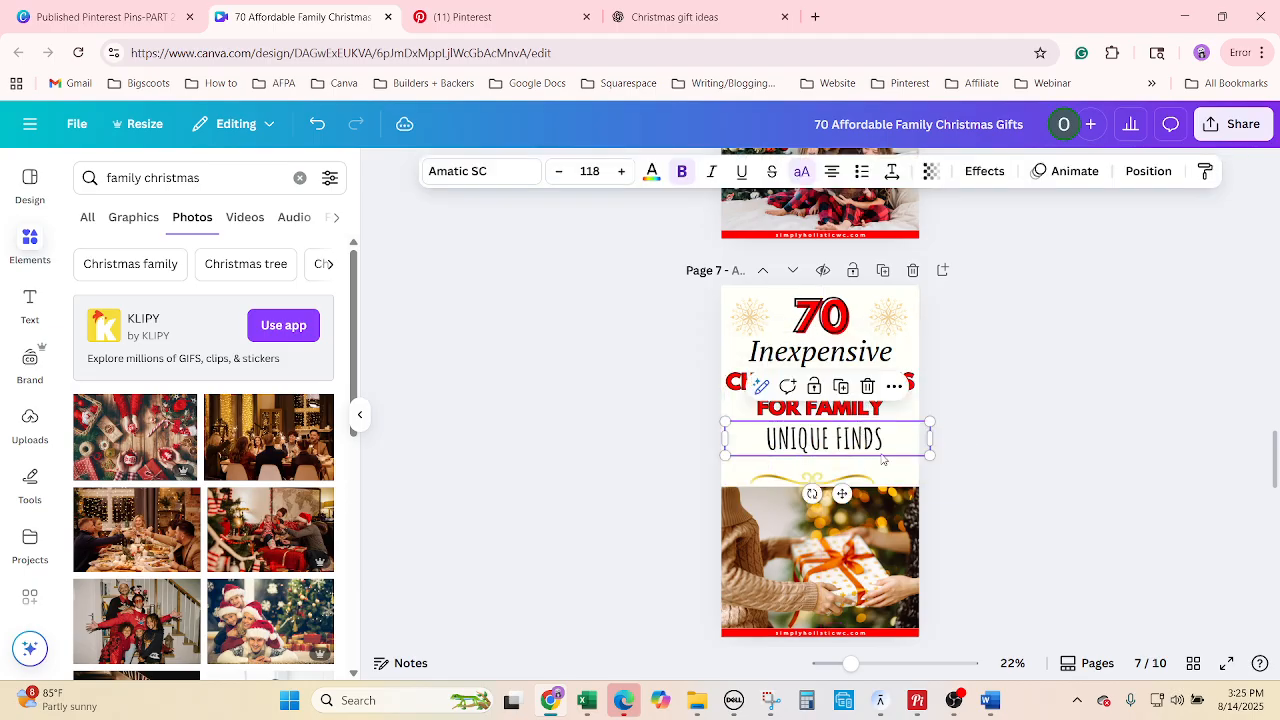
left_click(869, 484)
left_click_drag(851, 484, 920, 454)
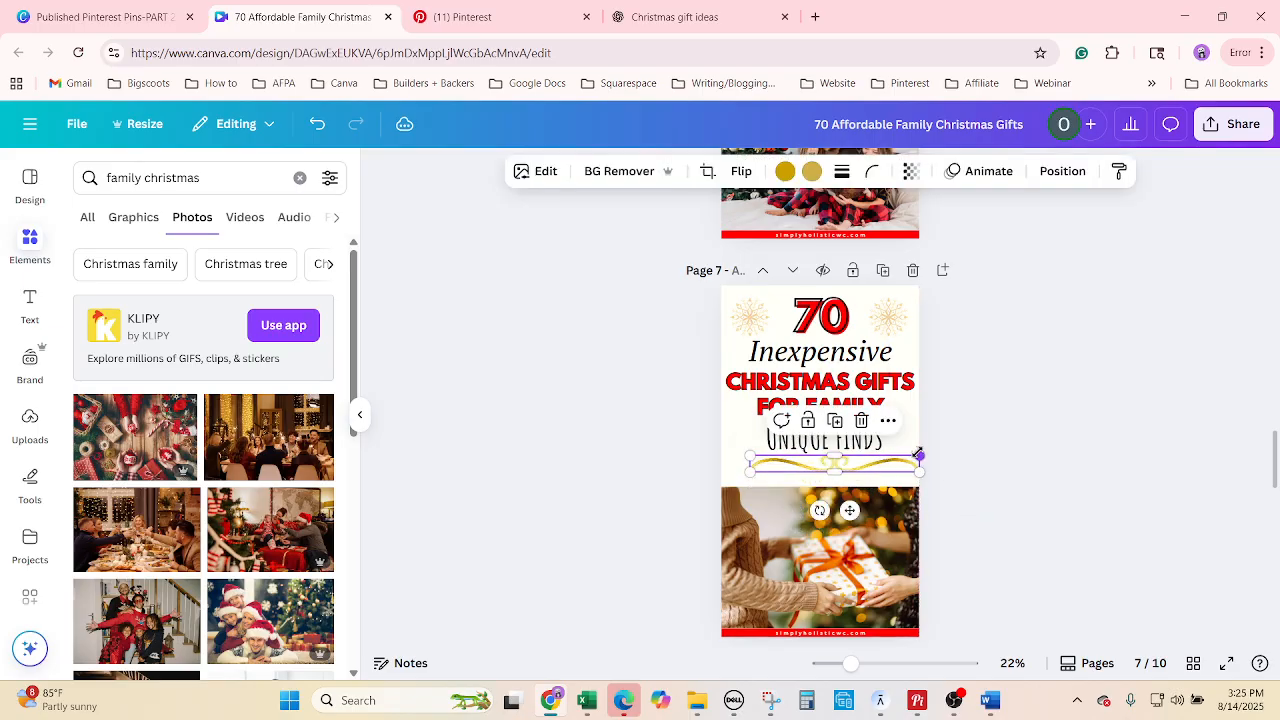
left_click(1060, 211)
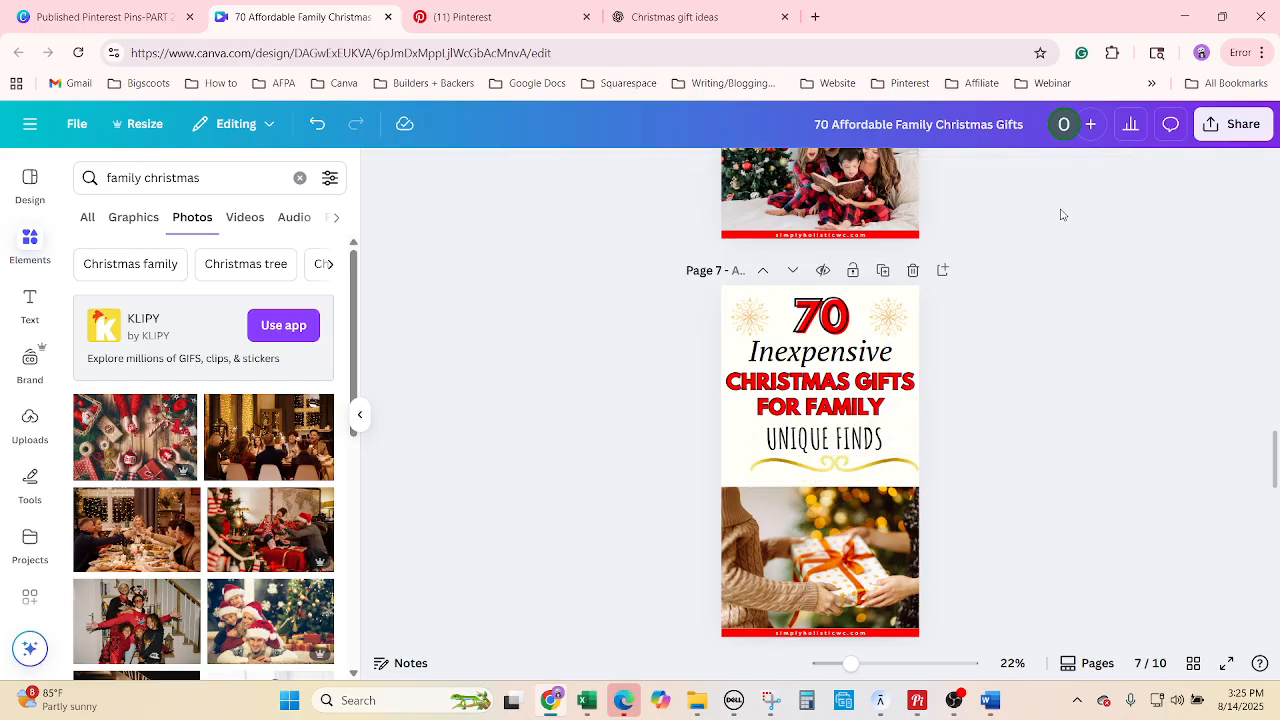
Centre UNIQUE FINDS and the gold swirl horizontally on the page.
left_click(838, 394)
left_click(1147, 172)
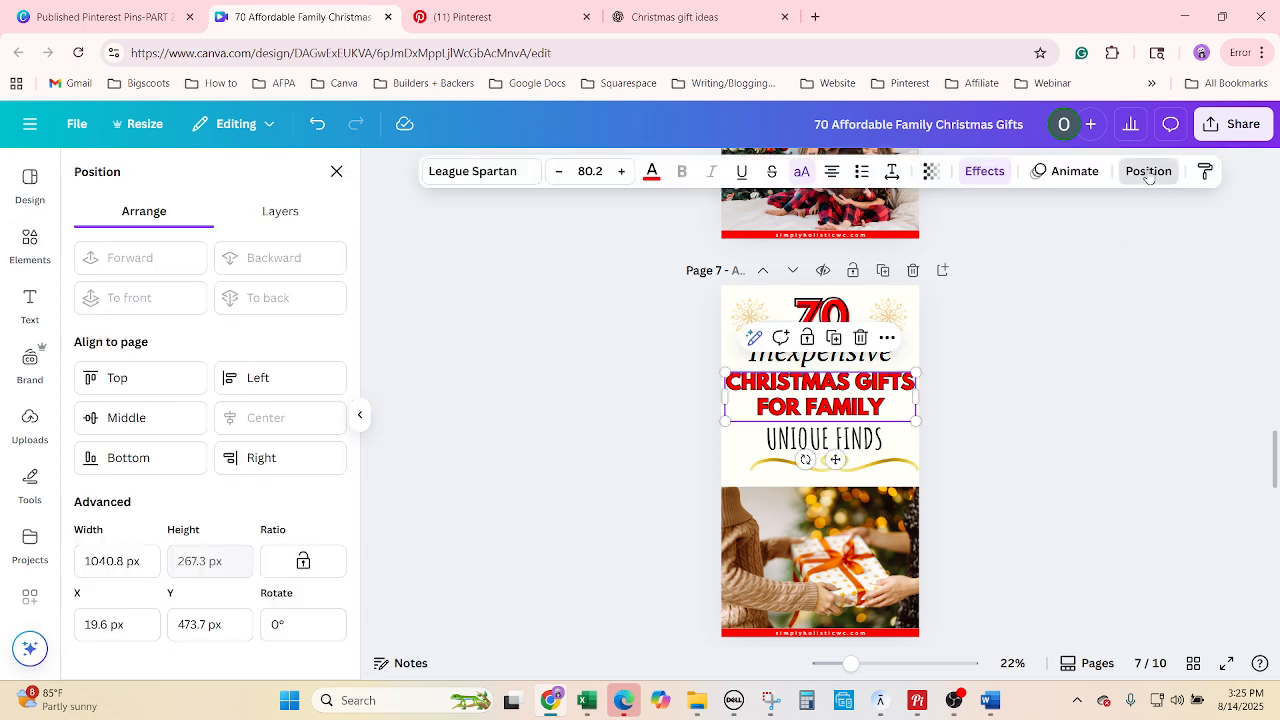
left_click(733, 450)
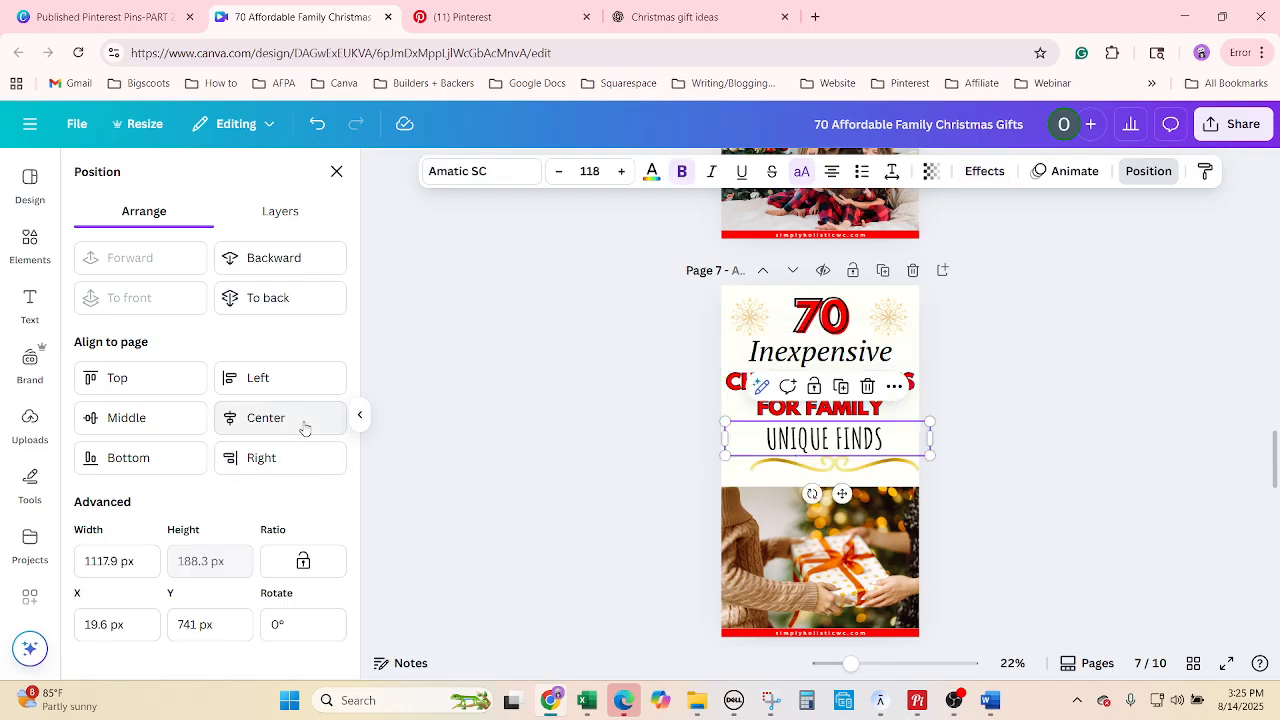
left_click(304, 424)
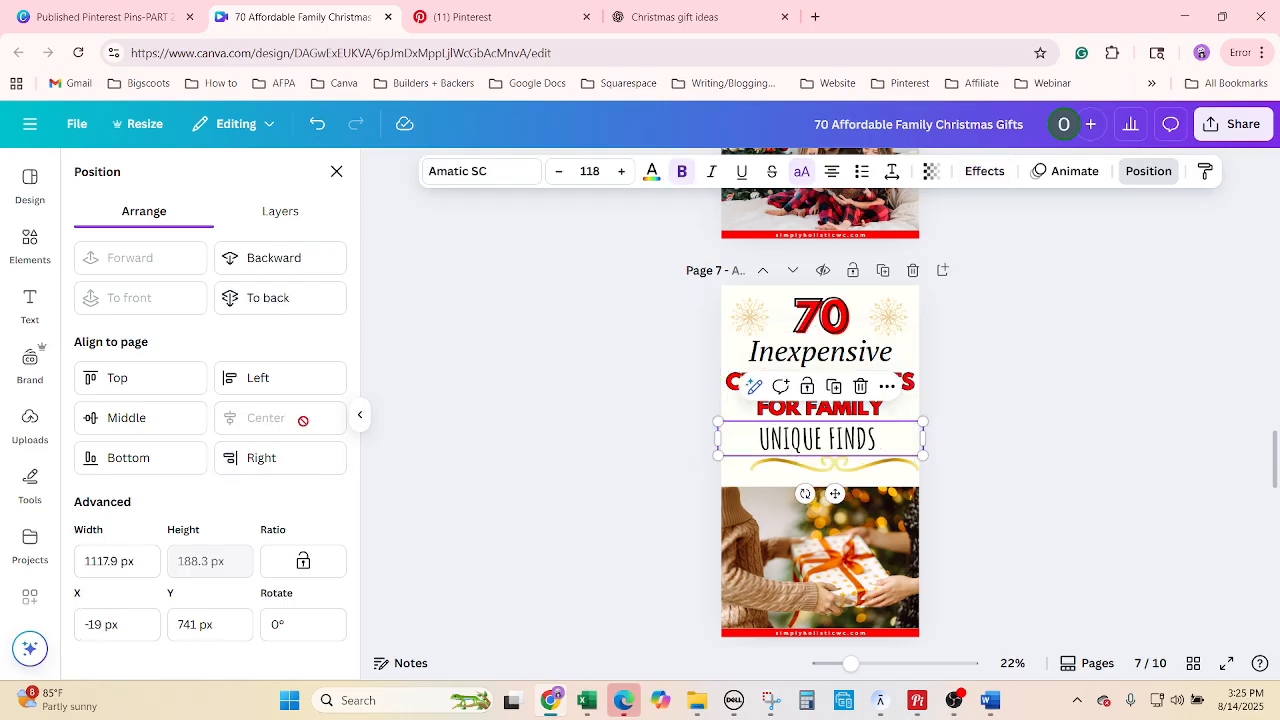
left_click(817, 466)
left_click(296, 428)
left_click(1000, 486)
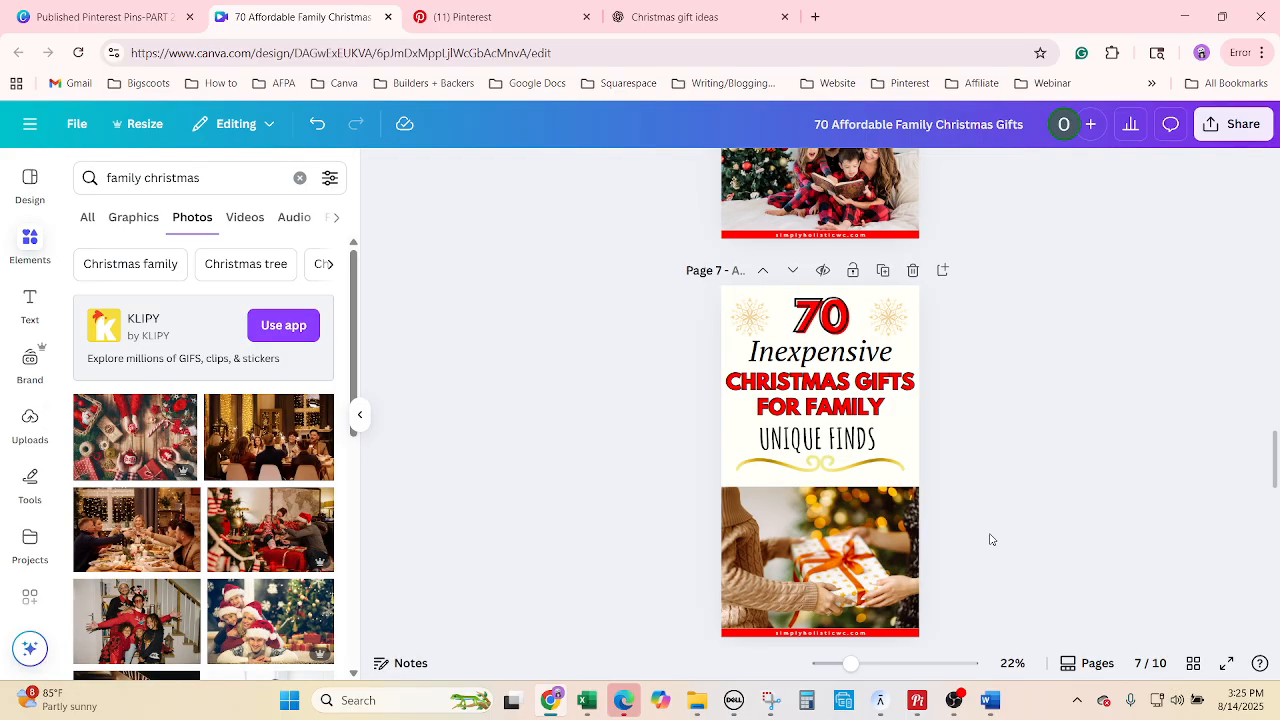
Place a family-by-the-tree photo in page 7's lower frame and browse more photos.
scroll(222, 540, "down", 5)
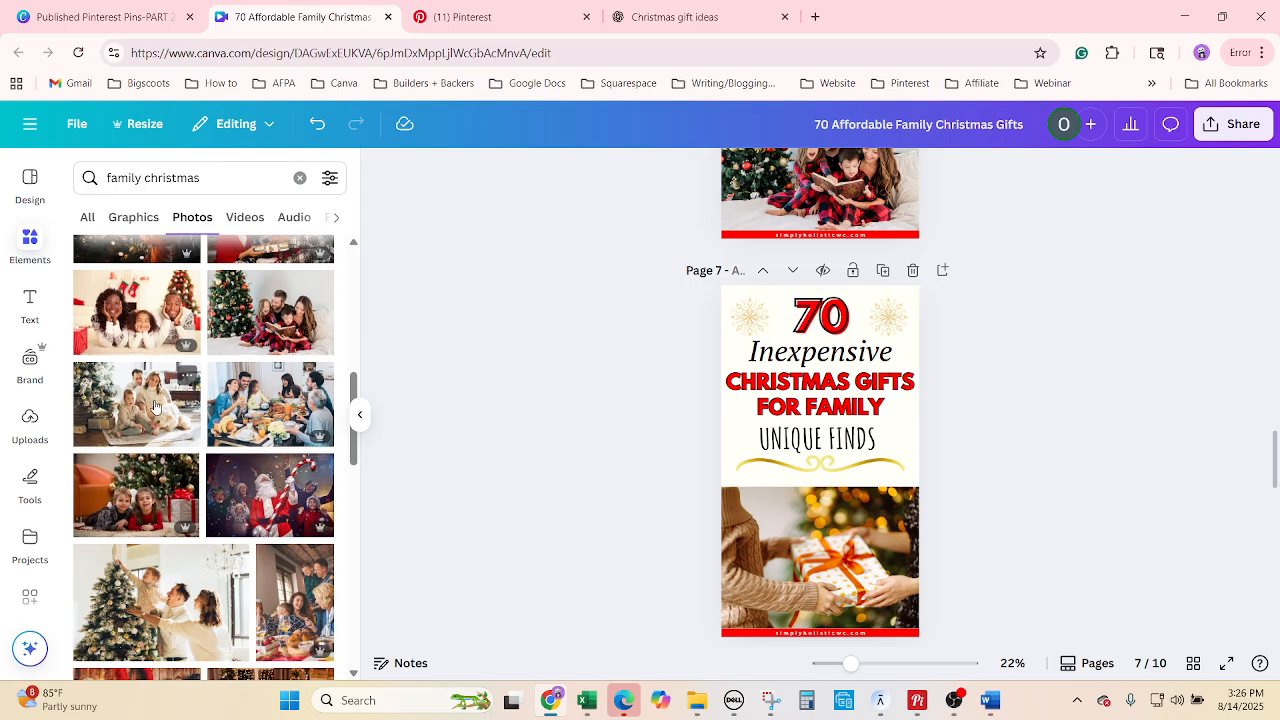
left_click_drag(136, 404, 830, 560)
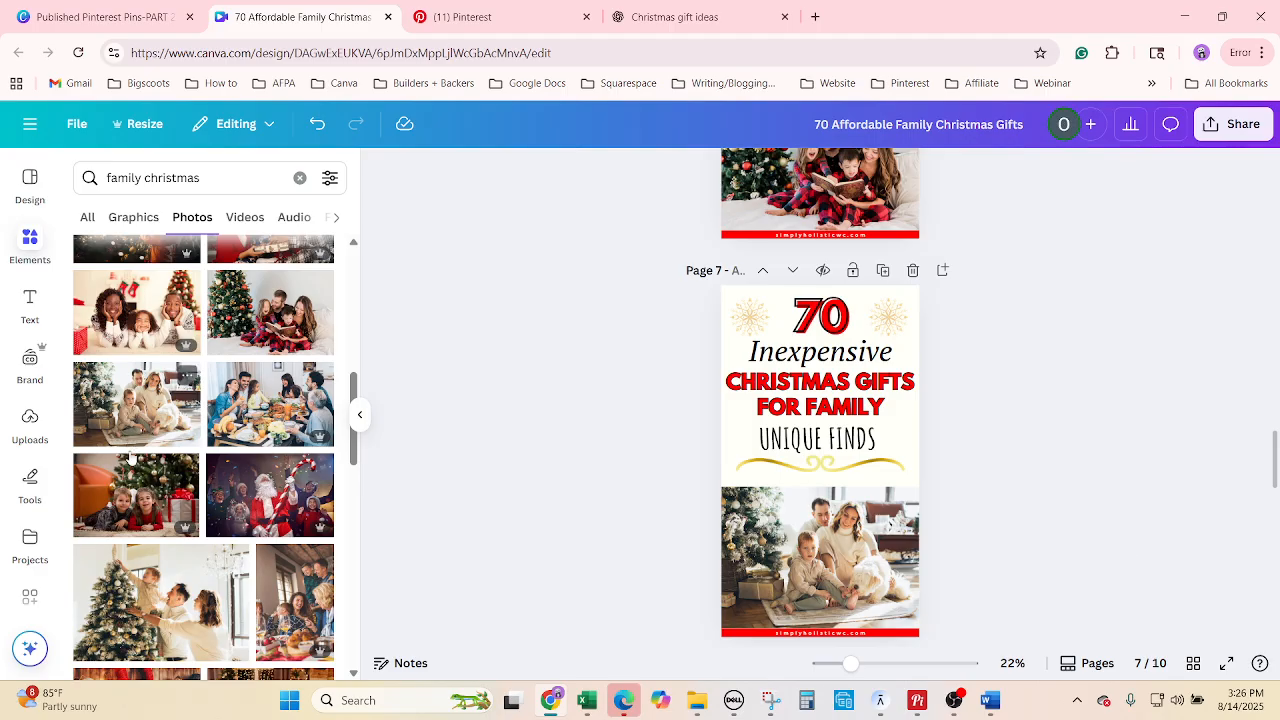
scroll(231, 512, "down", 3)
scroll(231, 512, "down", 2)
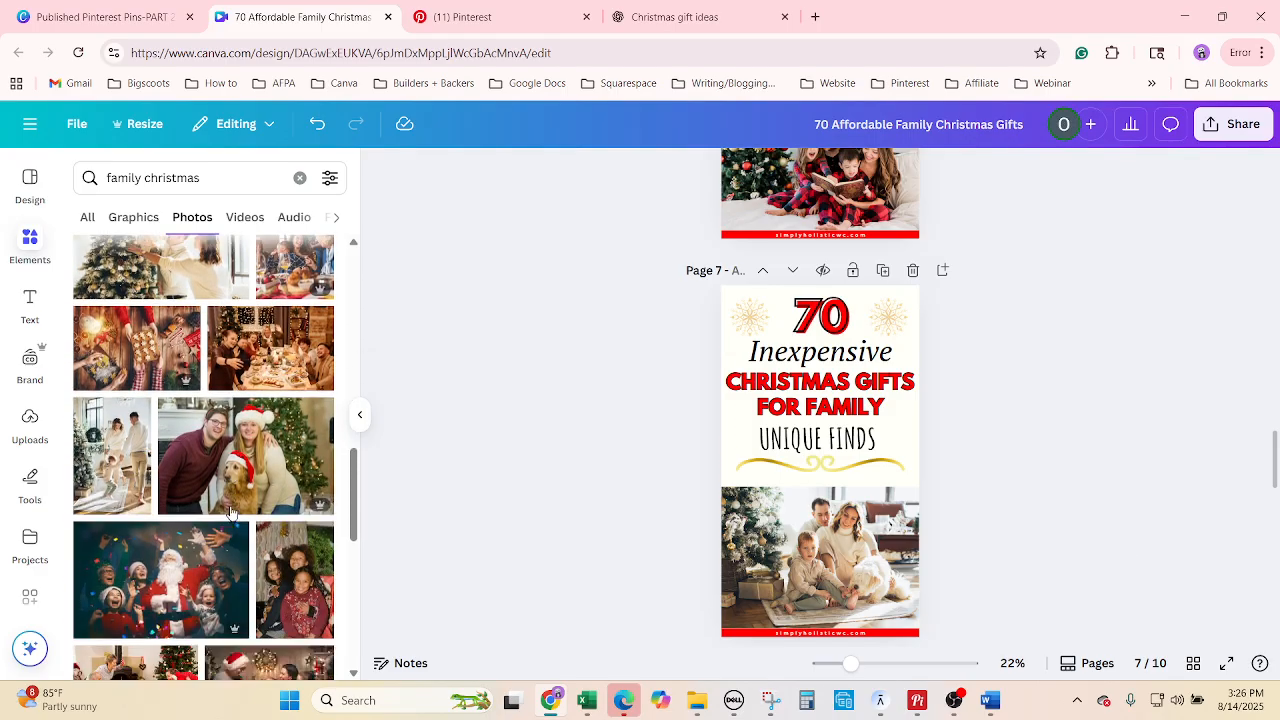
scroll(231, 512, "down", 2)
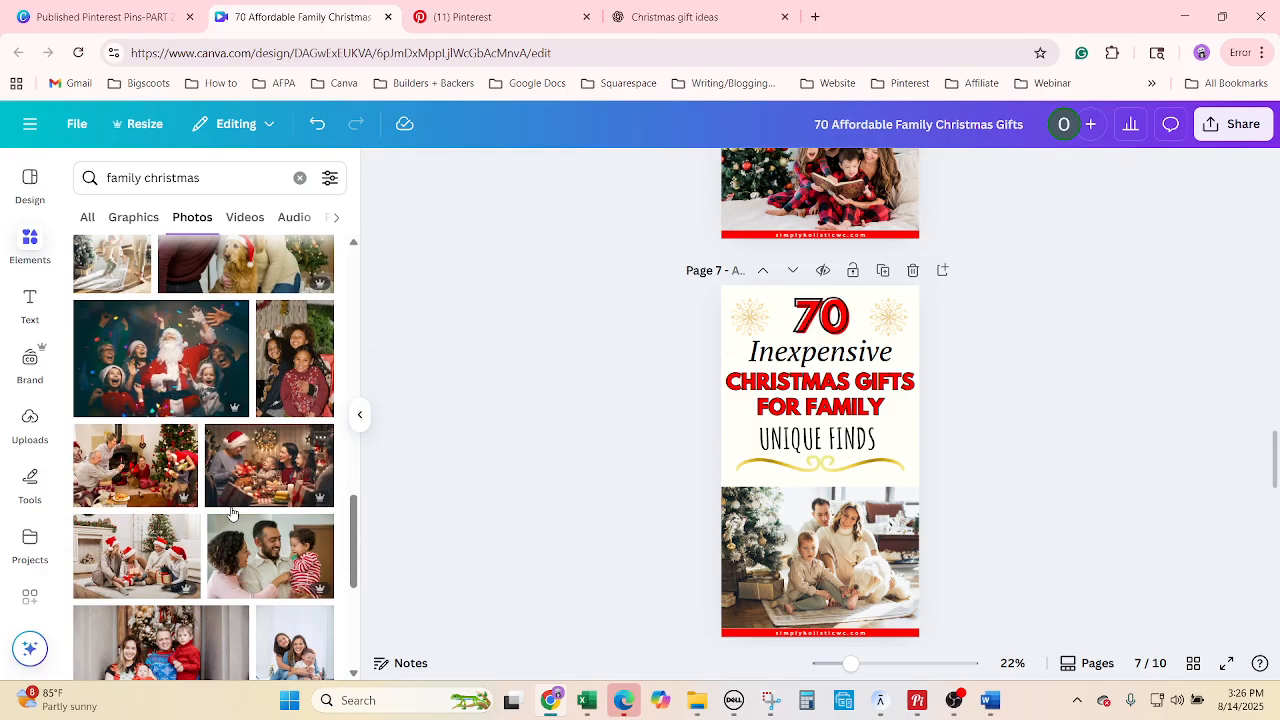
scroll(231, 512, "down", 6)
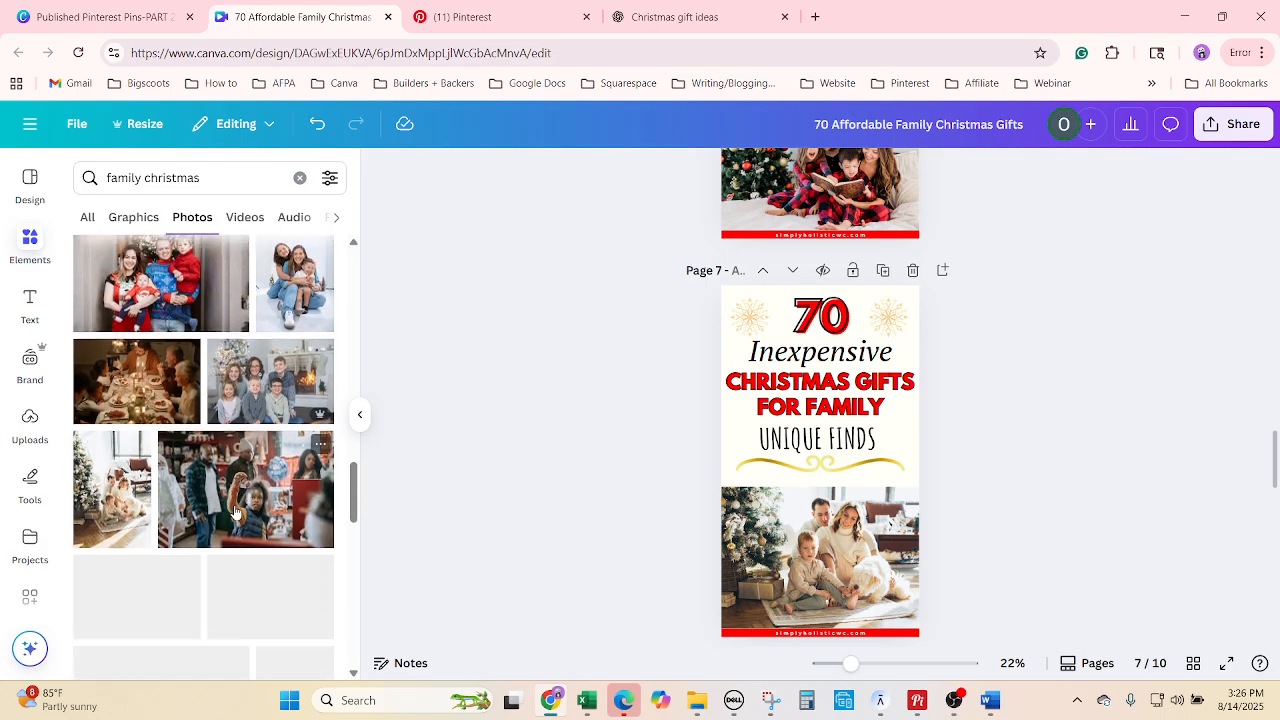
scroll(238, 380, "down", 6)
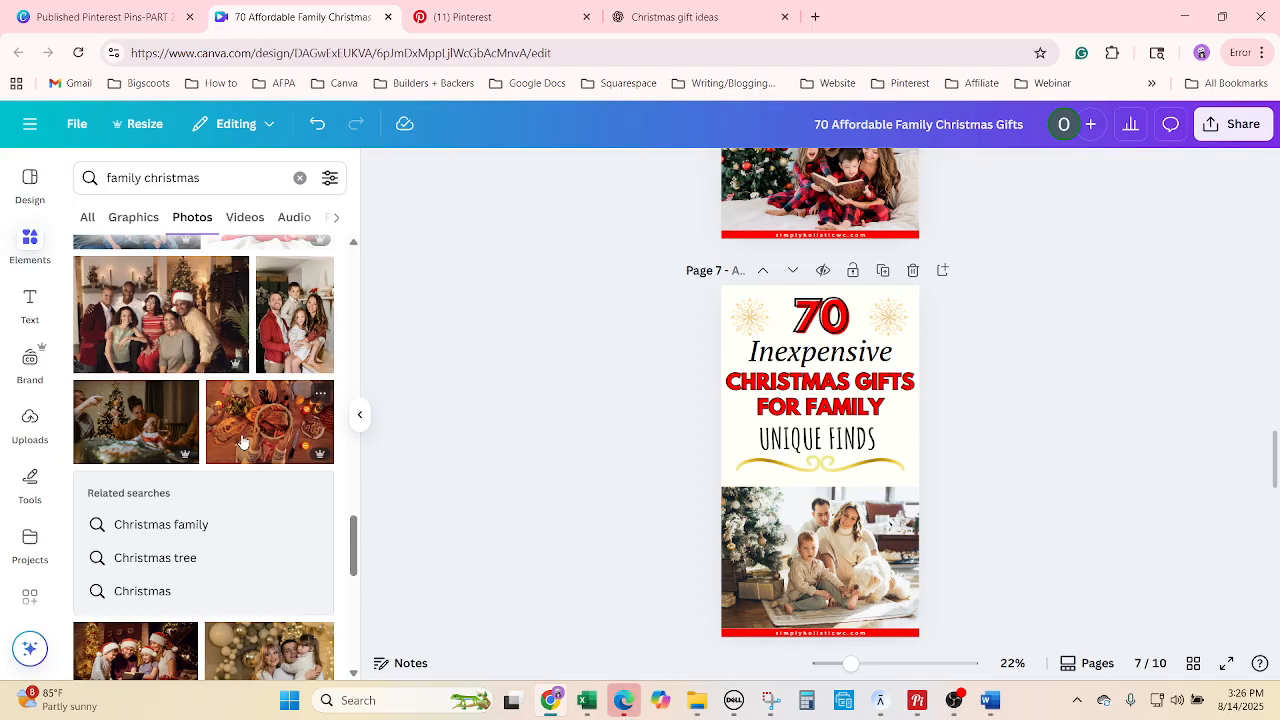
scroll(243, 441, "down", 2)
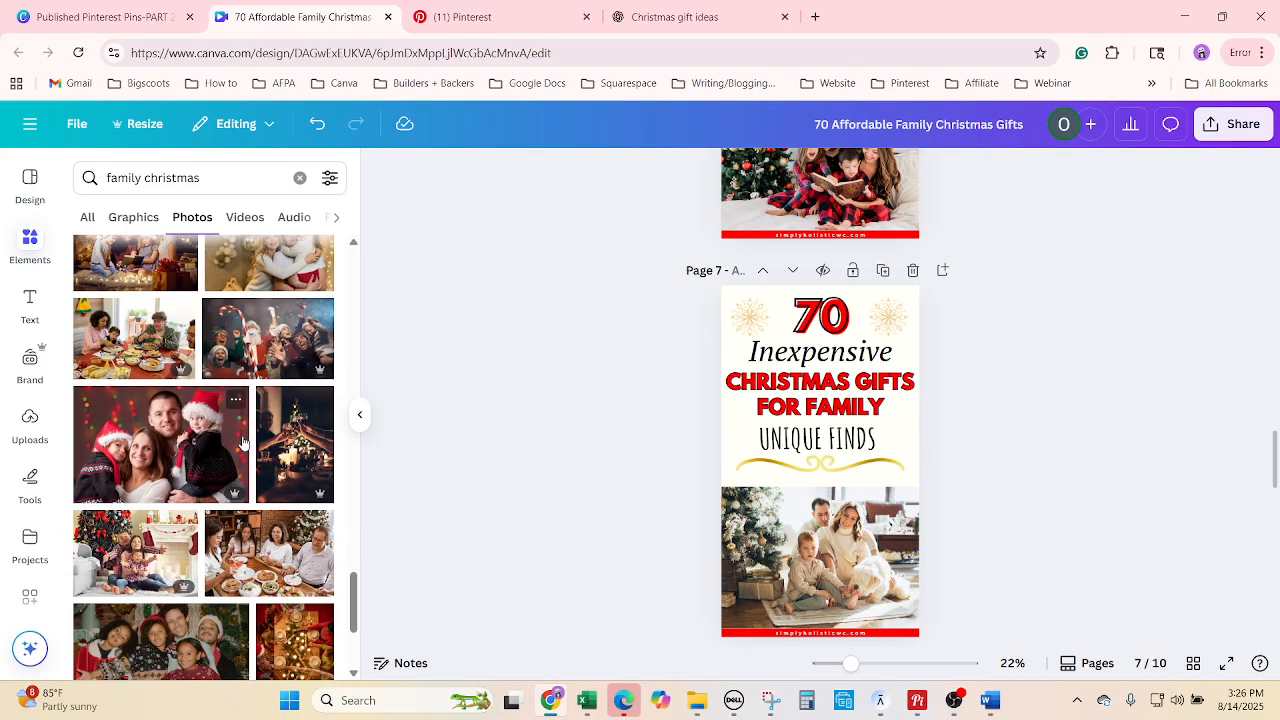
scroll(243, 441, "down", 3)
scroll(237, 380, "down", 3)
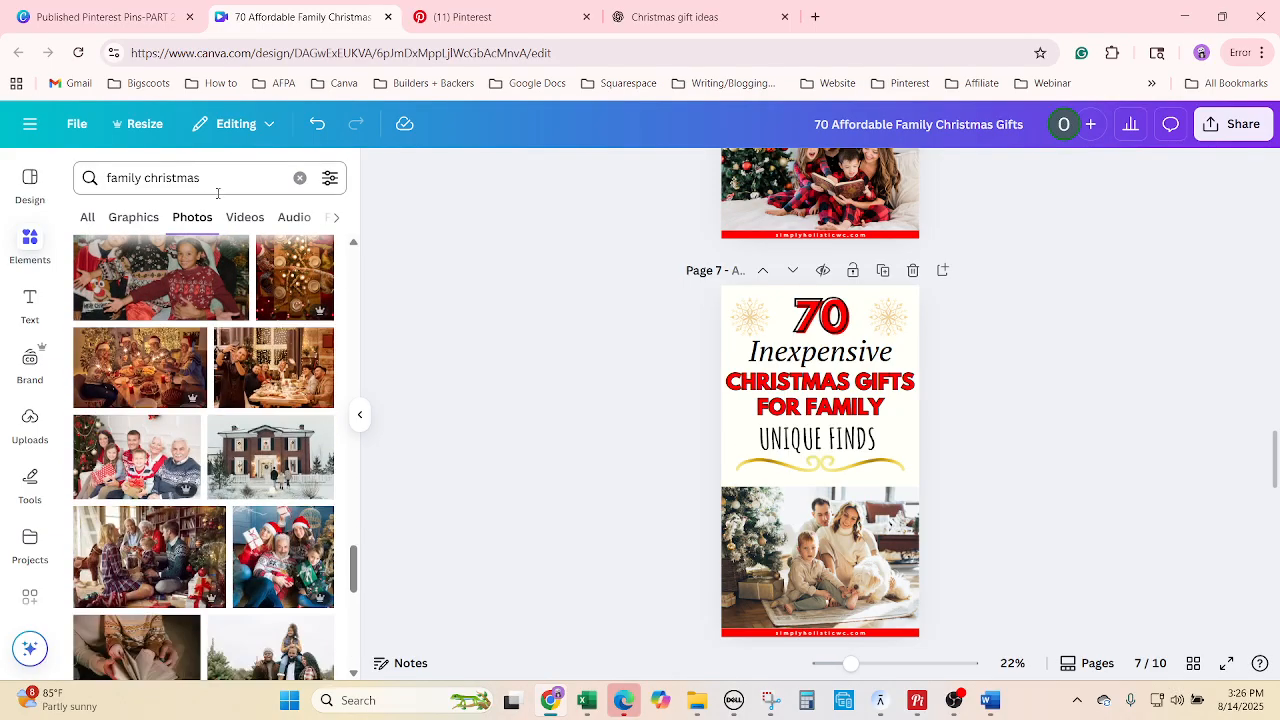
Search photos for 'christmas gifts' and swap the Christmas tree and gift photo into the frame.
left_click_drag(217, 190, 95, 178)
type("chris")
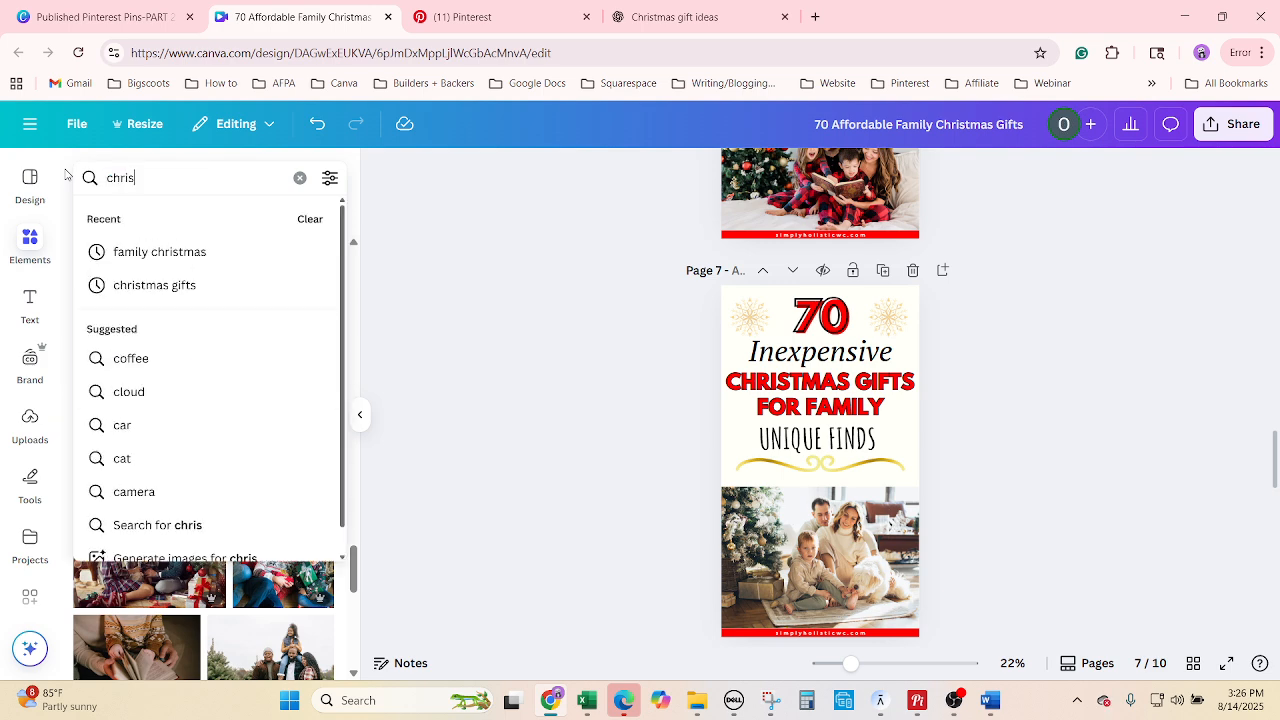
type("tmas")
key("Return")
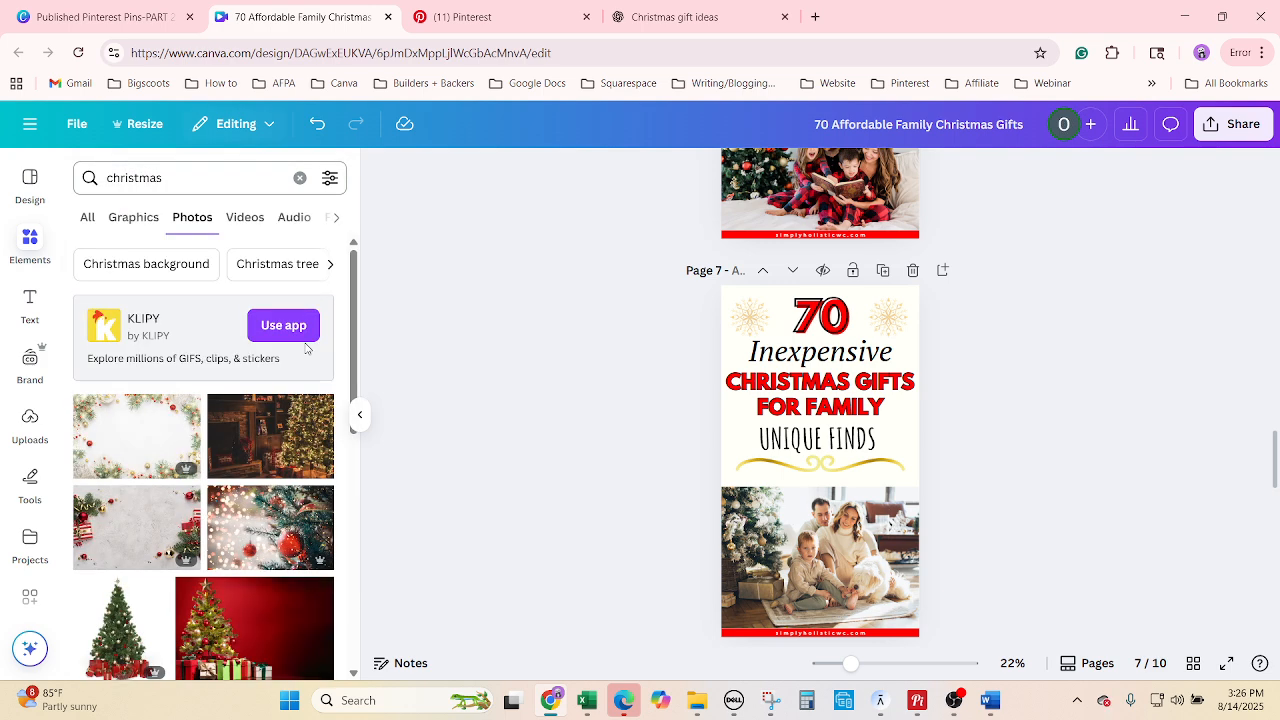
scroll(226, 598, "down", 2)
scroll(257, 563, "down", 5)
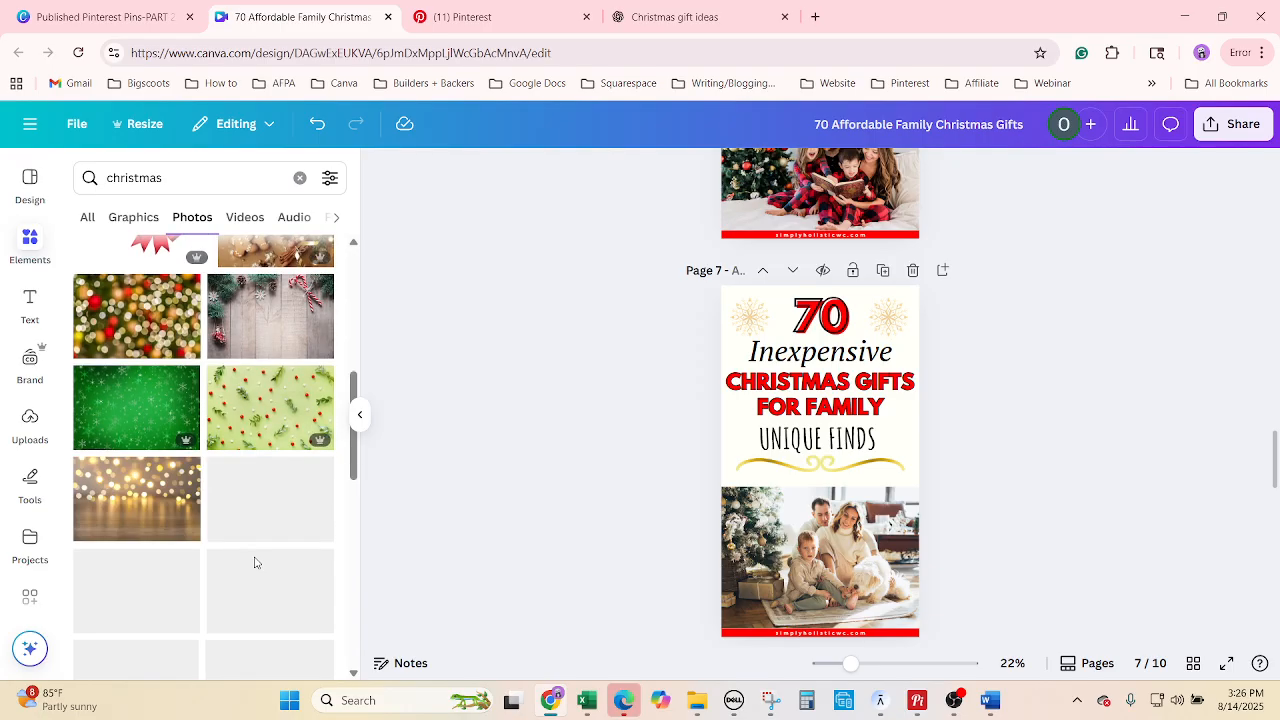
left_click(243, 170)
type("gifts")
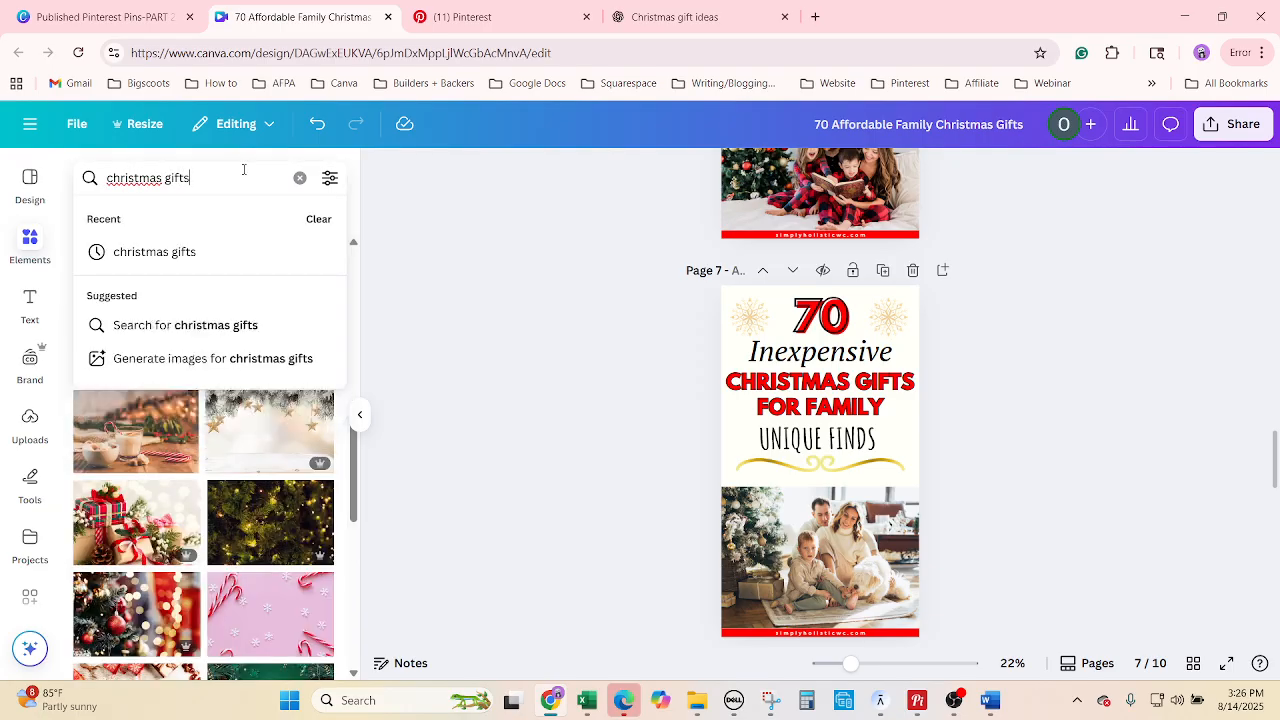
key("Return")
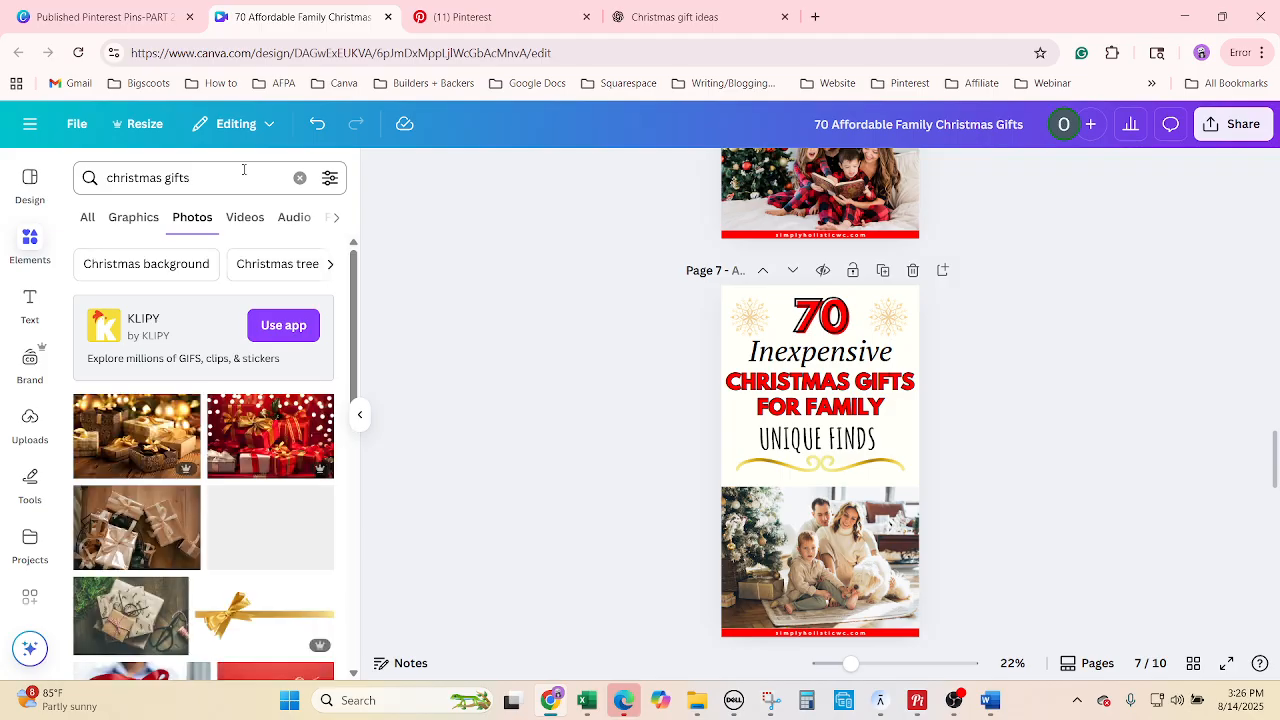
scroll(250, 540, "down", 5)
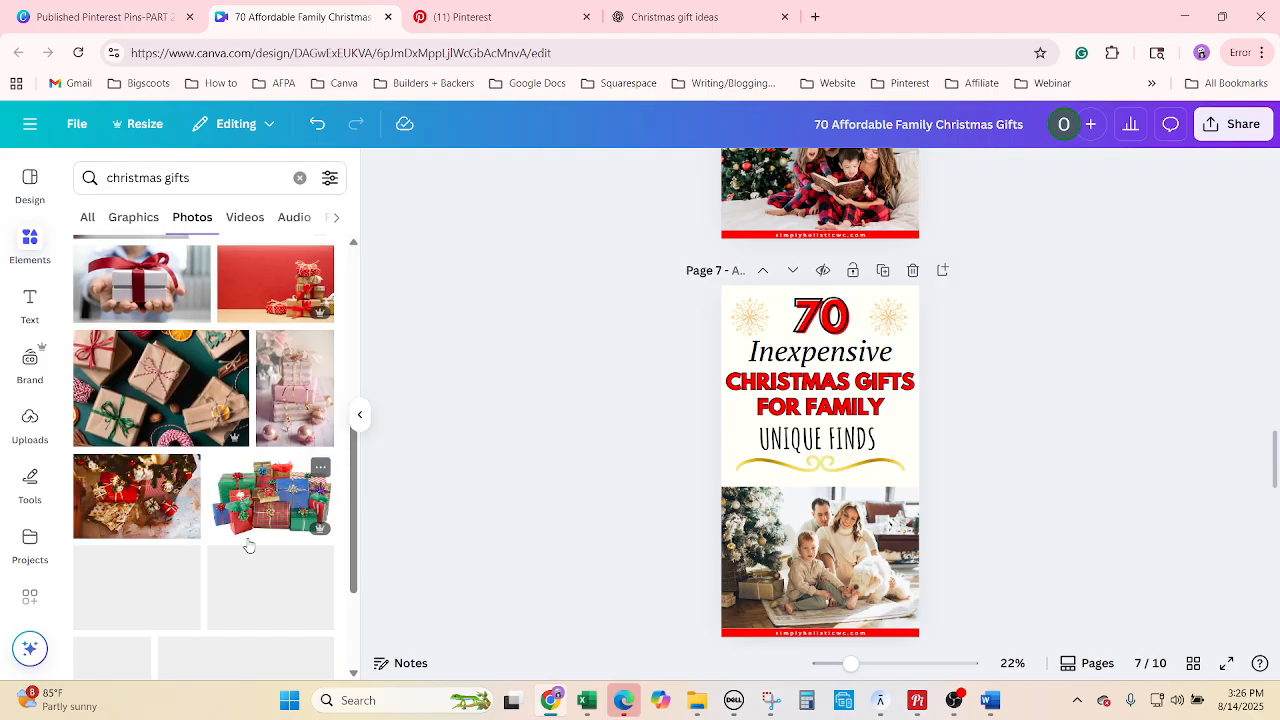
left_click_drag(252, 343, 830, 555)
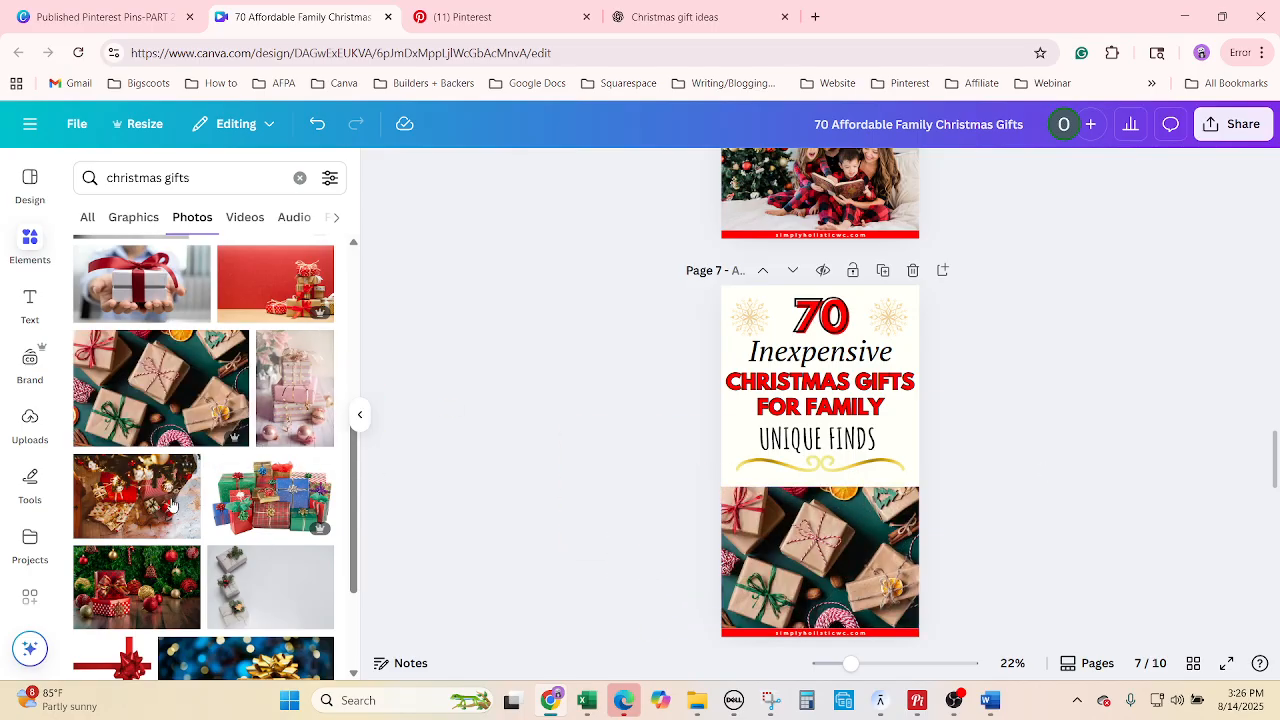
left_click_drag(182, 558, 818, 562)
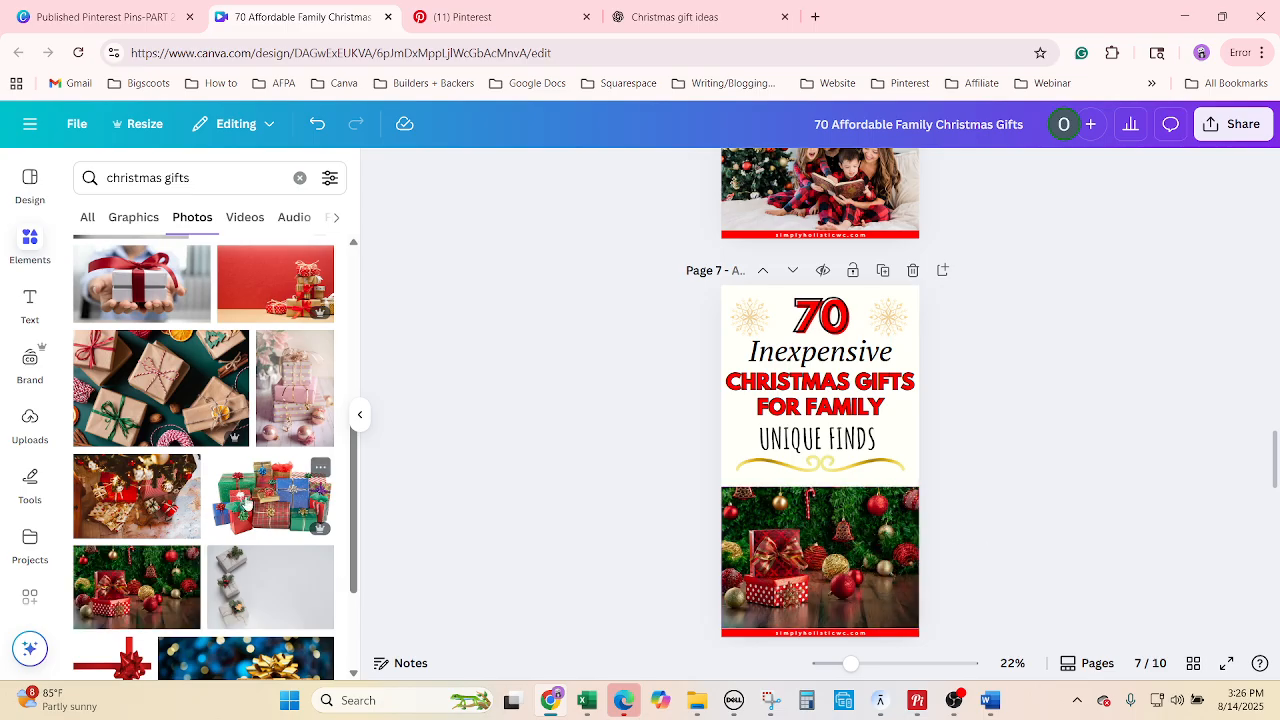
In Excel, finish row 36's title and select 'Creative' in B37, then return to Canva.
scroll(247, 503, "down", 5)
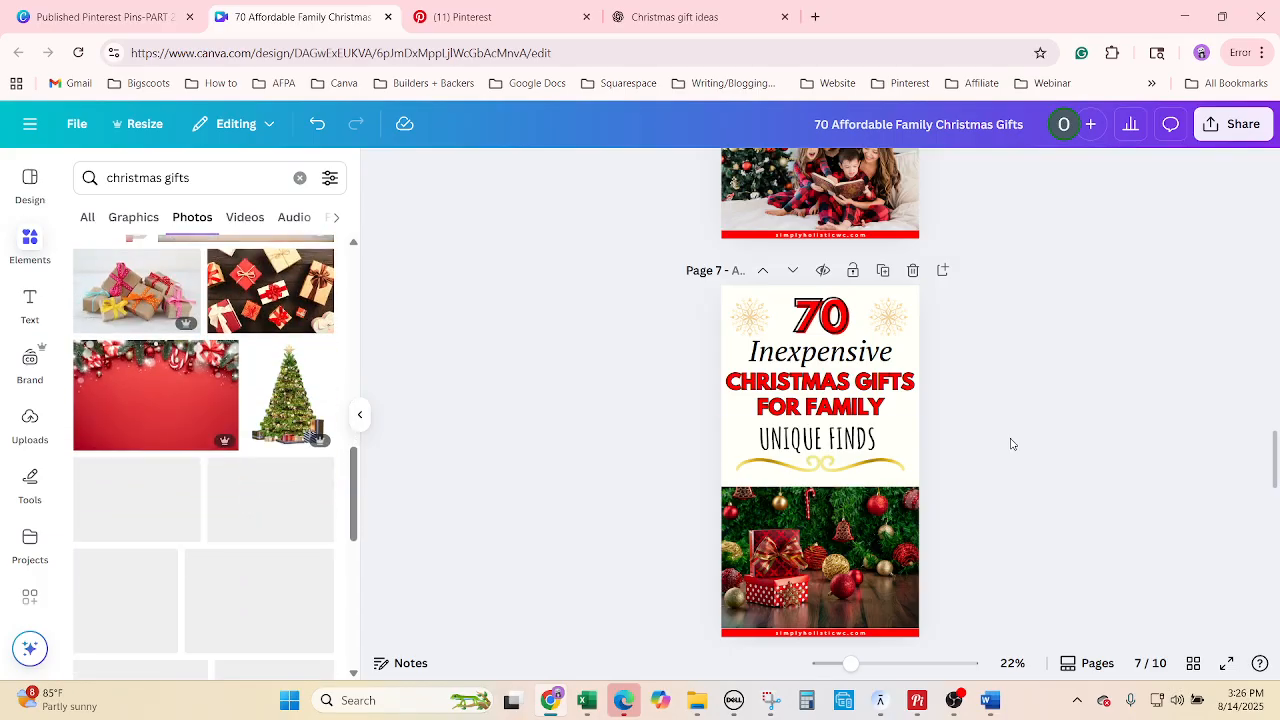
scroll(1067, 463, "down", 5)
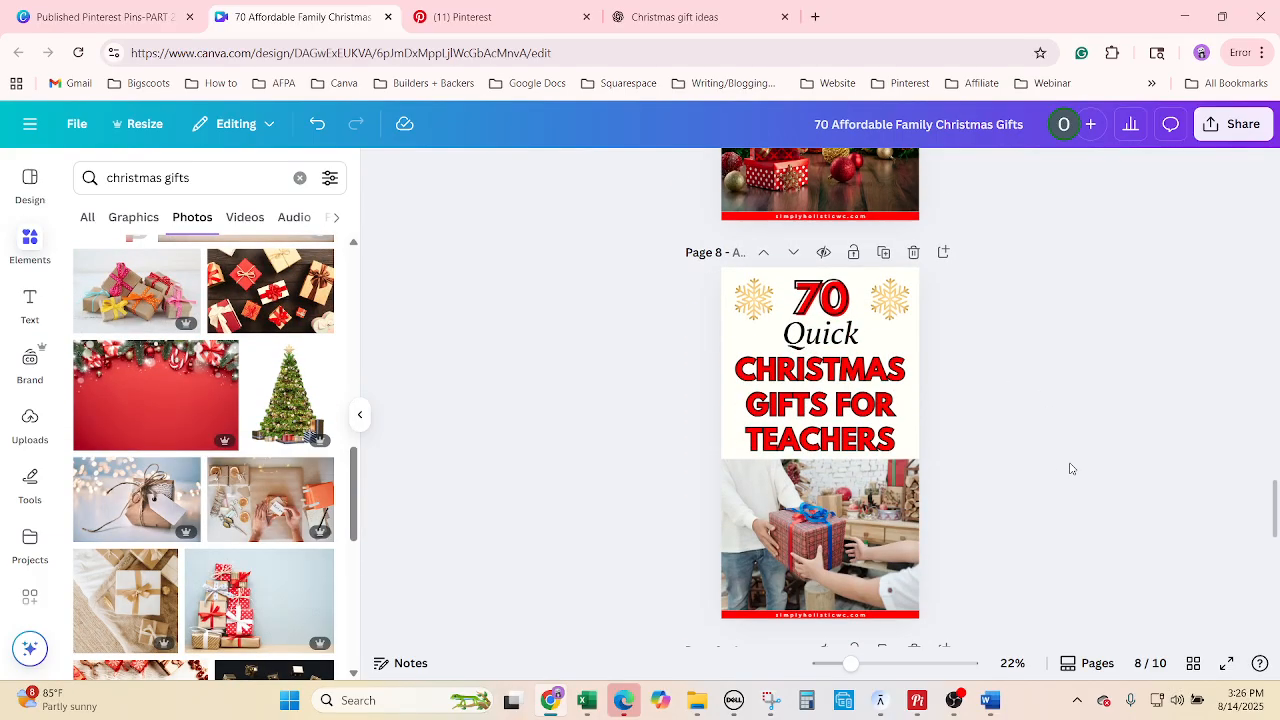
scroll(1071, 468, "up", 1)
left_click(587, 700)
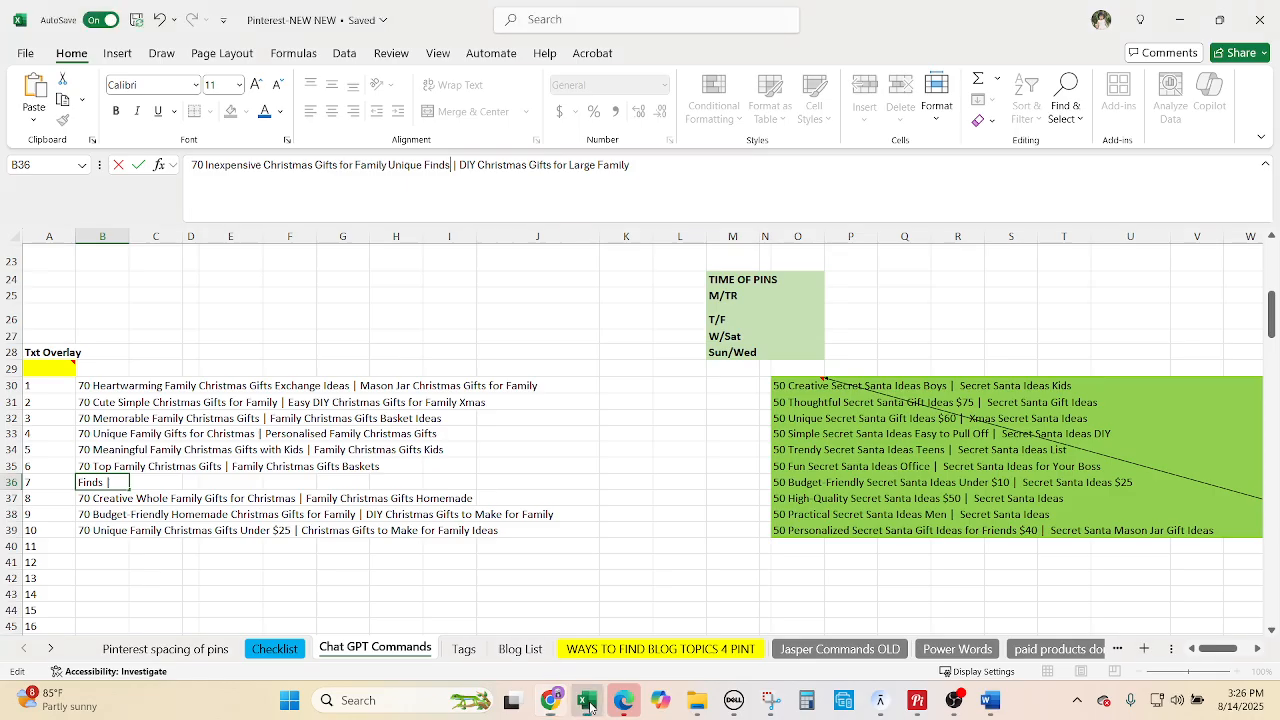
left_click(111, 503)
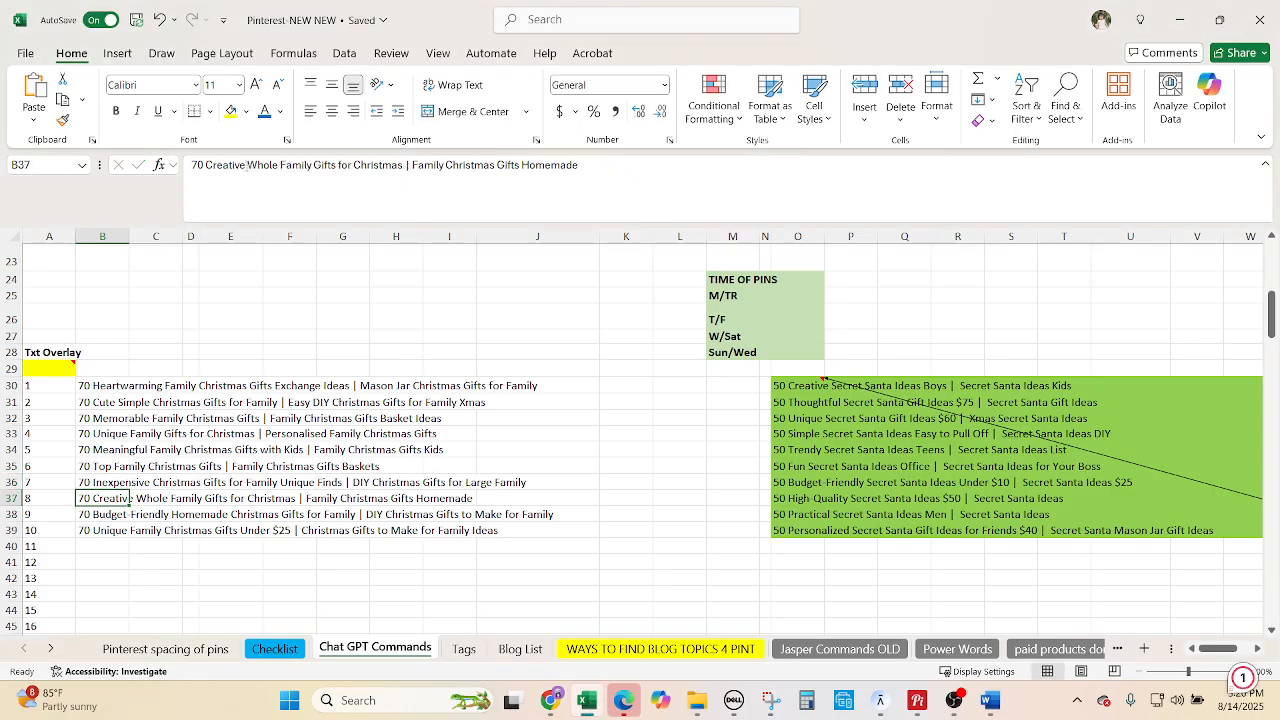
left_click_drag(246, 165, 226, 165)
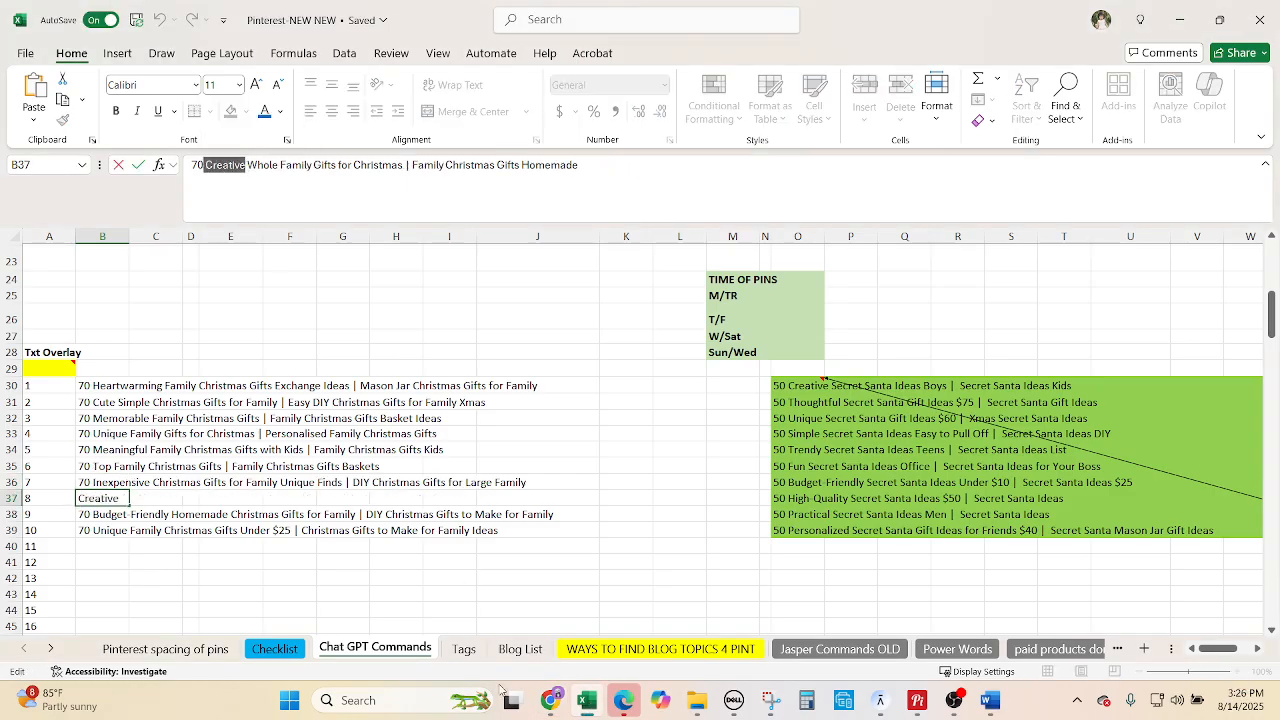
left_click(549, 700)
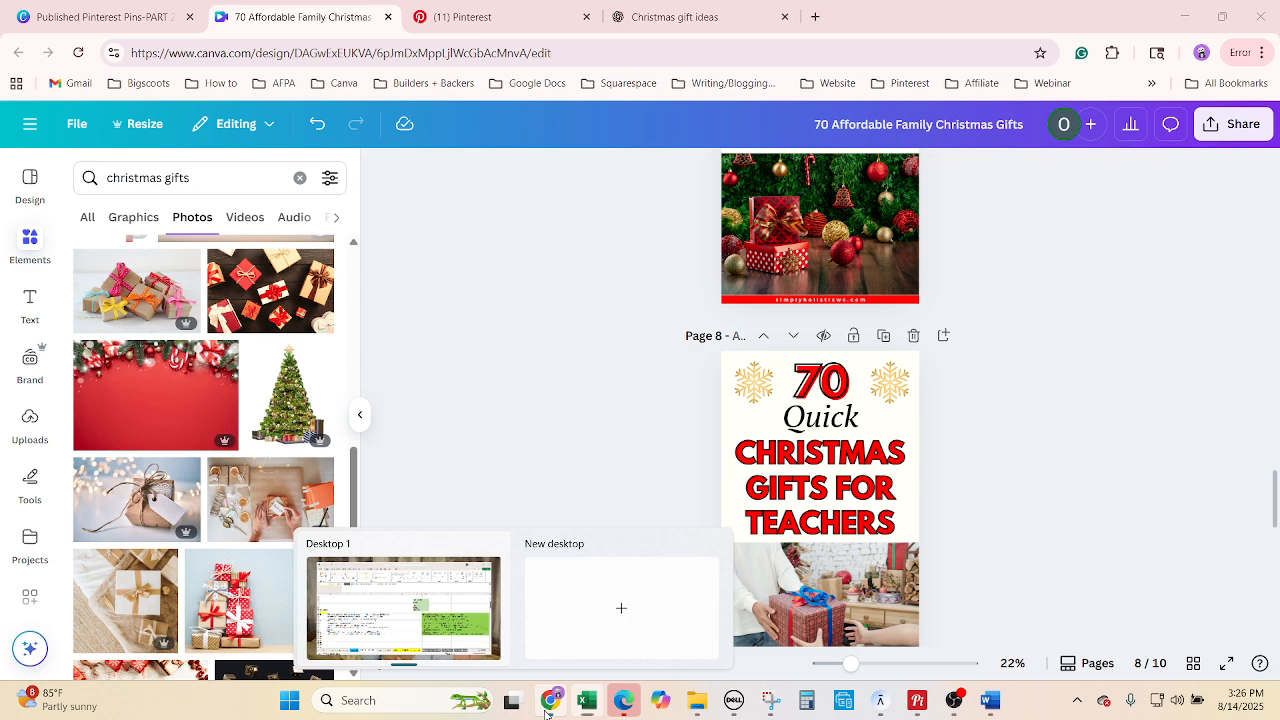
Change 'Quick' to 'Creative' and paste 'Whole Family Gifts for Christmas' from Excel into page 8's heading.
double_click(820, 418)
type("Creativ")
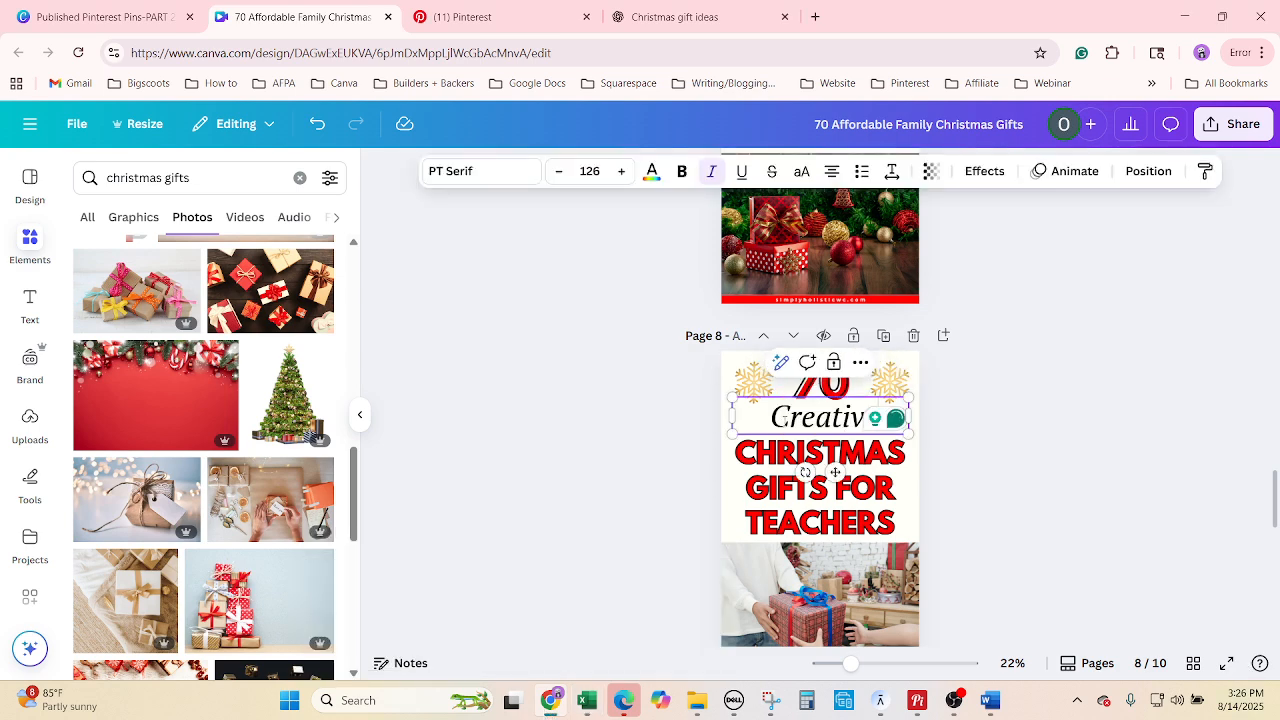
type("e")
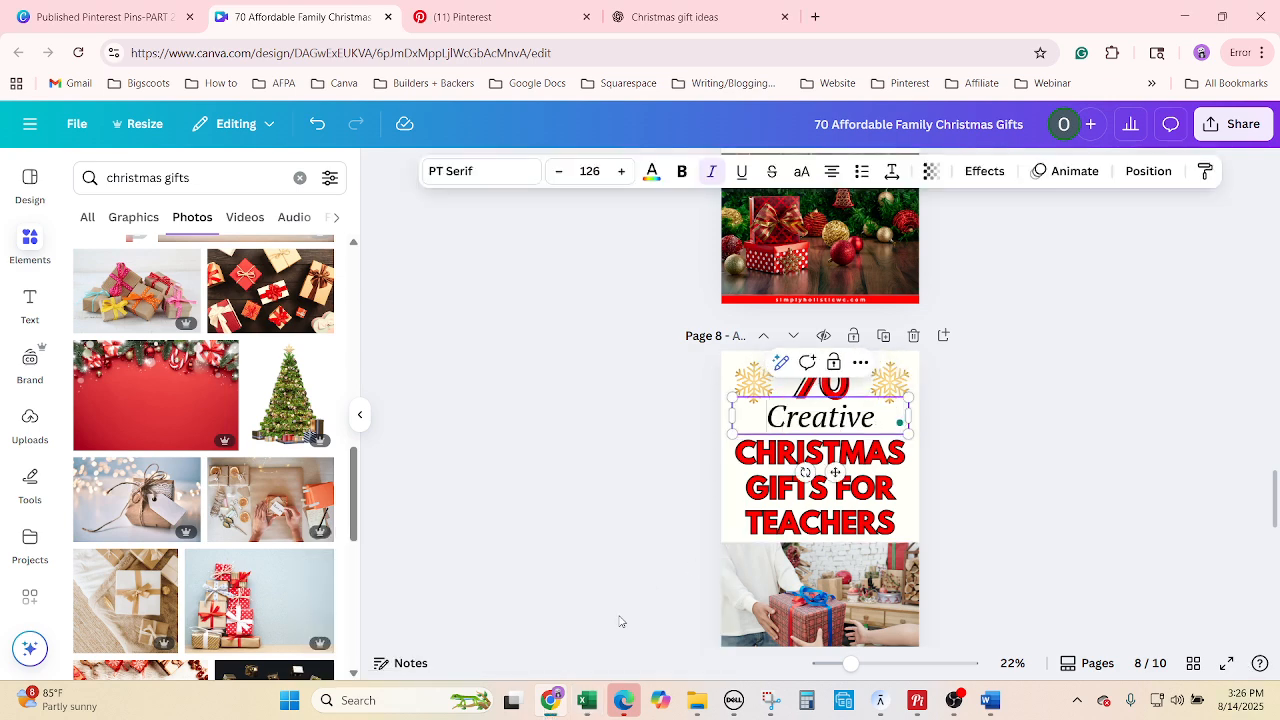
left_click(587, 701)
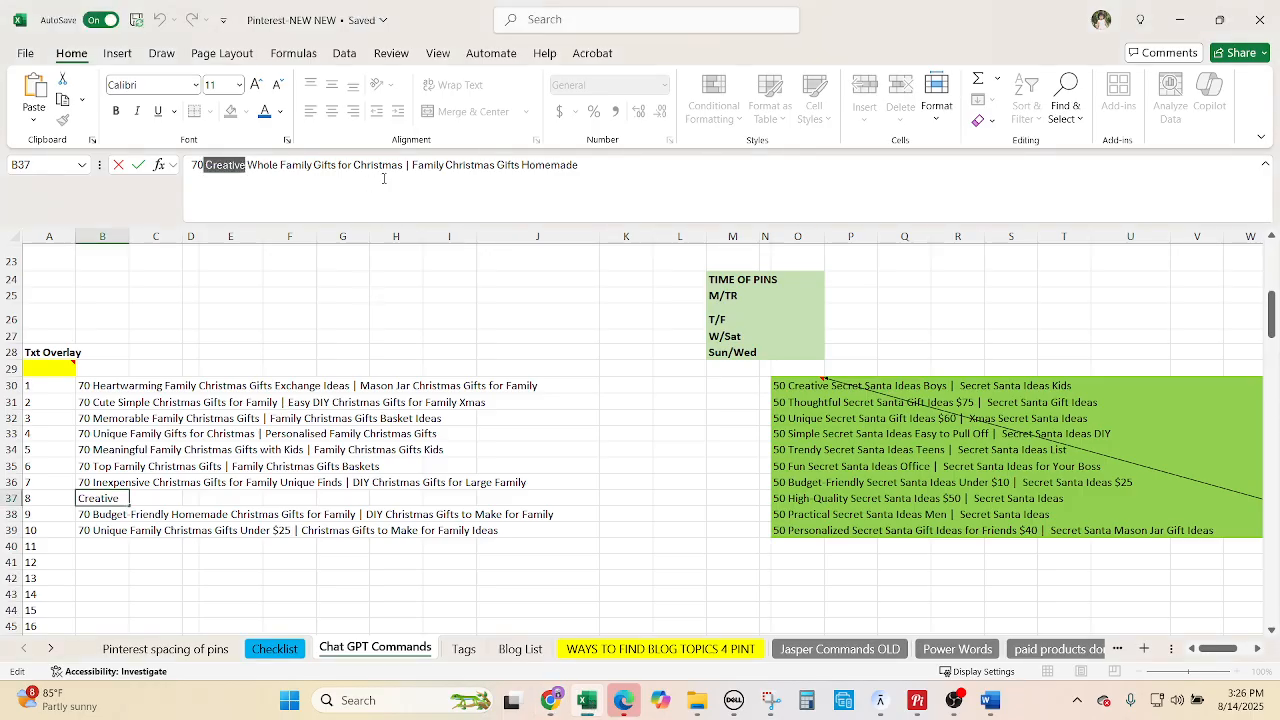
left_click_drag(402, 166, 254, 163)
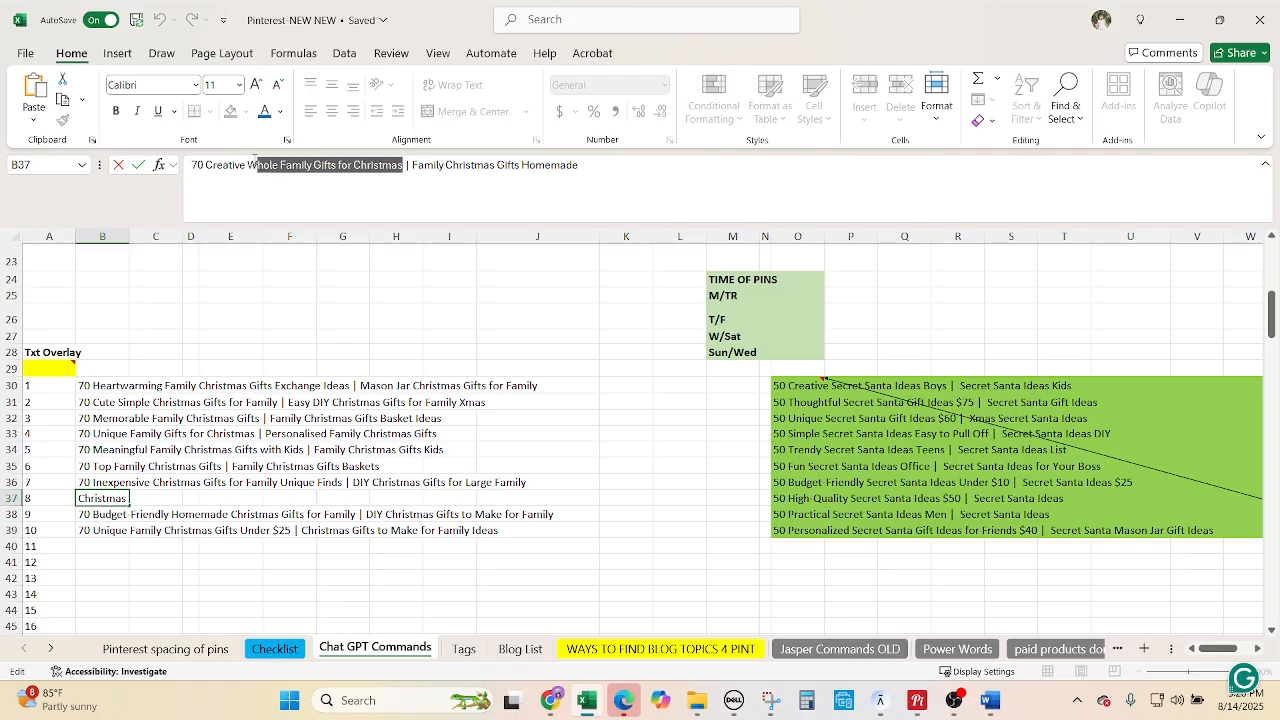
left_click(550, 700)
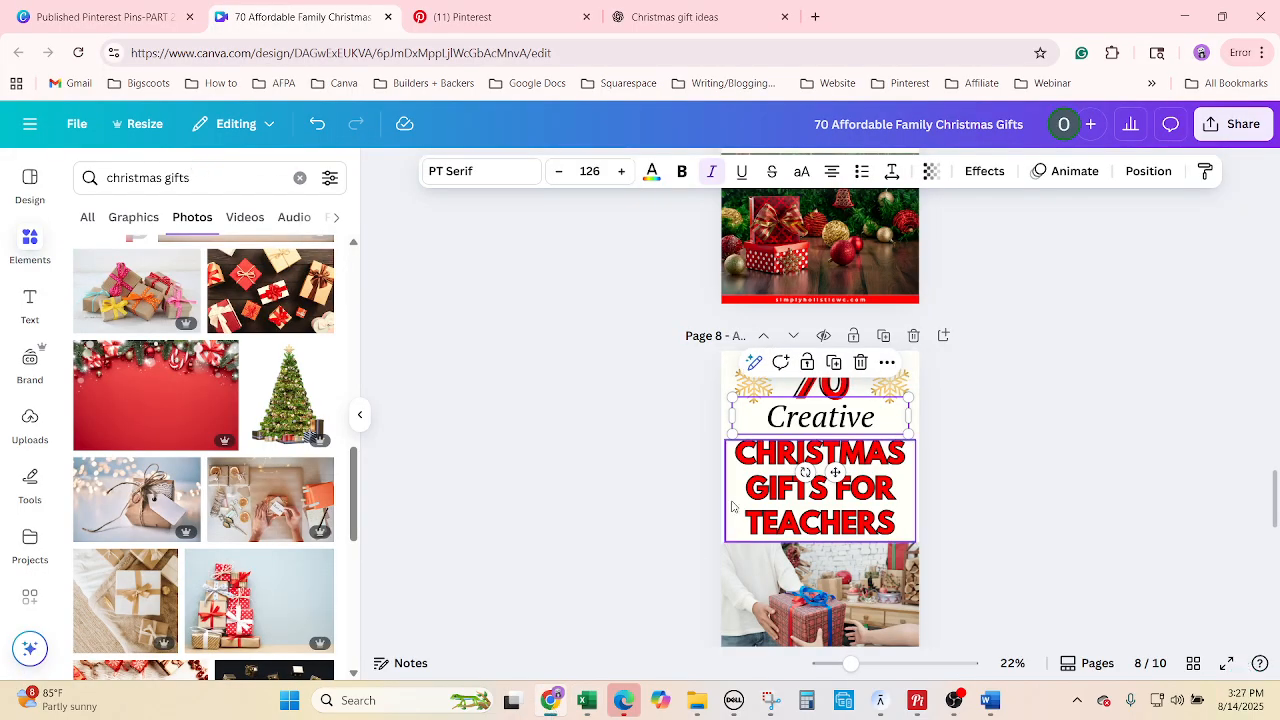
double_click(770, 490)
type("WHOLE FAMILY GIFTS FOR CHRISTMAS")
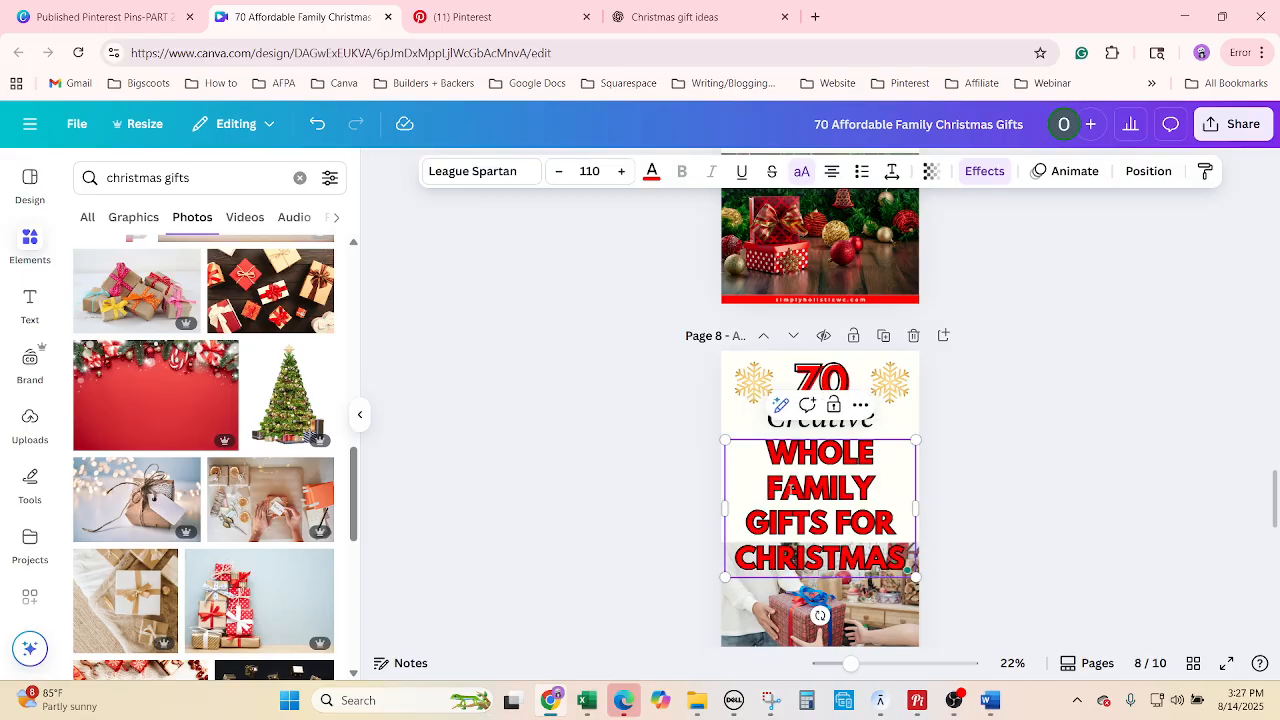
Reduce page 8's heading font size to 94.2.
left_click(558, 172)
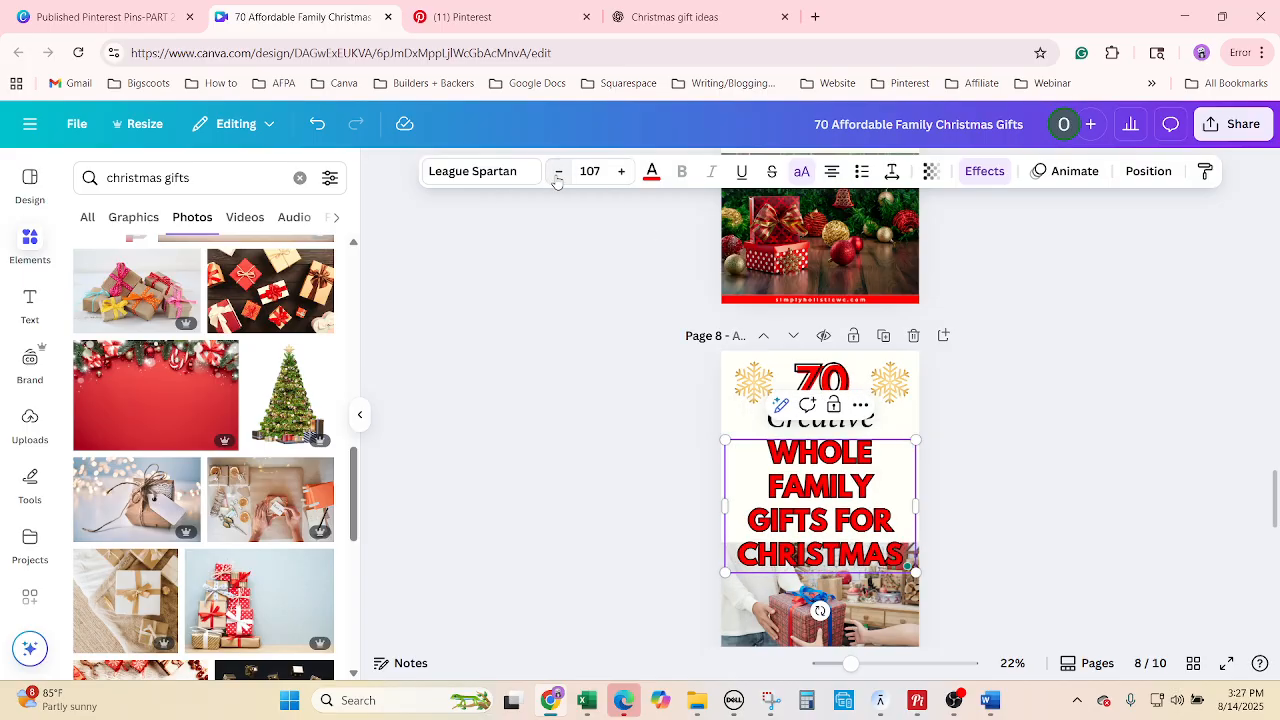
left_click(558, 172)
left_click(558, 172)
left_click(558, 172)
left_click(558, 174)
left_click(558, 174)
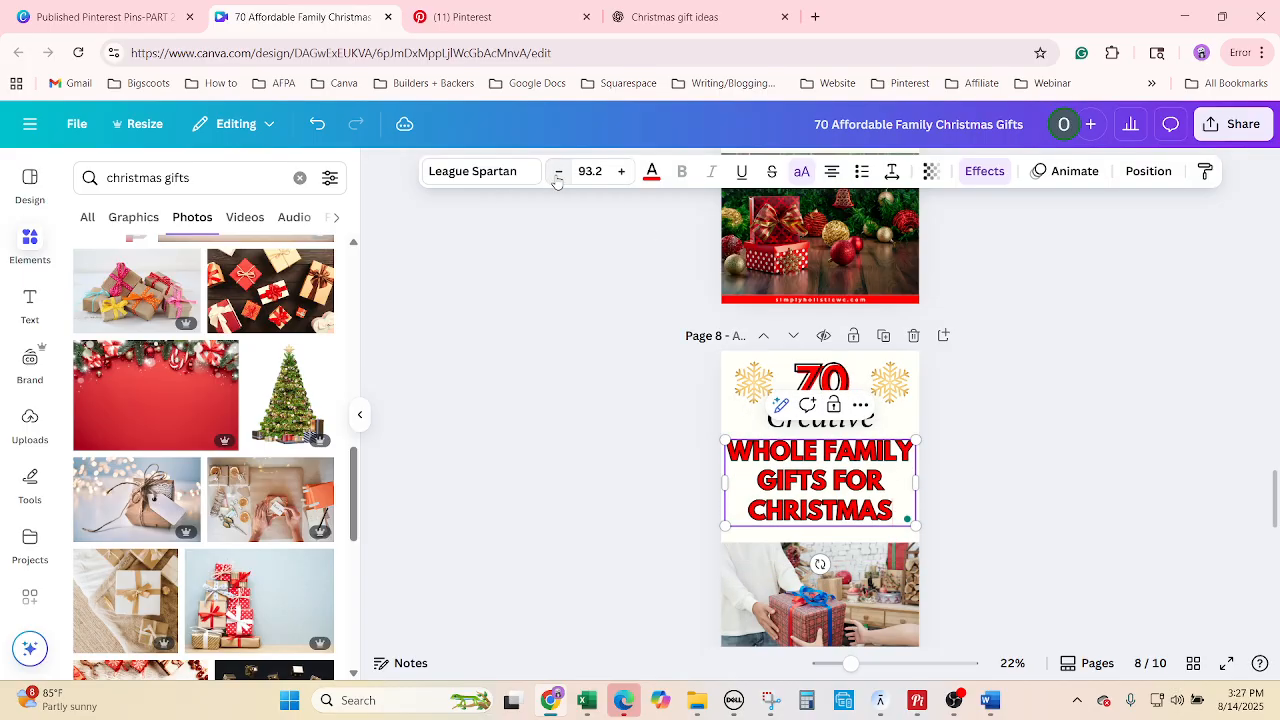
left_click(623, 174)
left_click(623, 174)
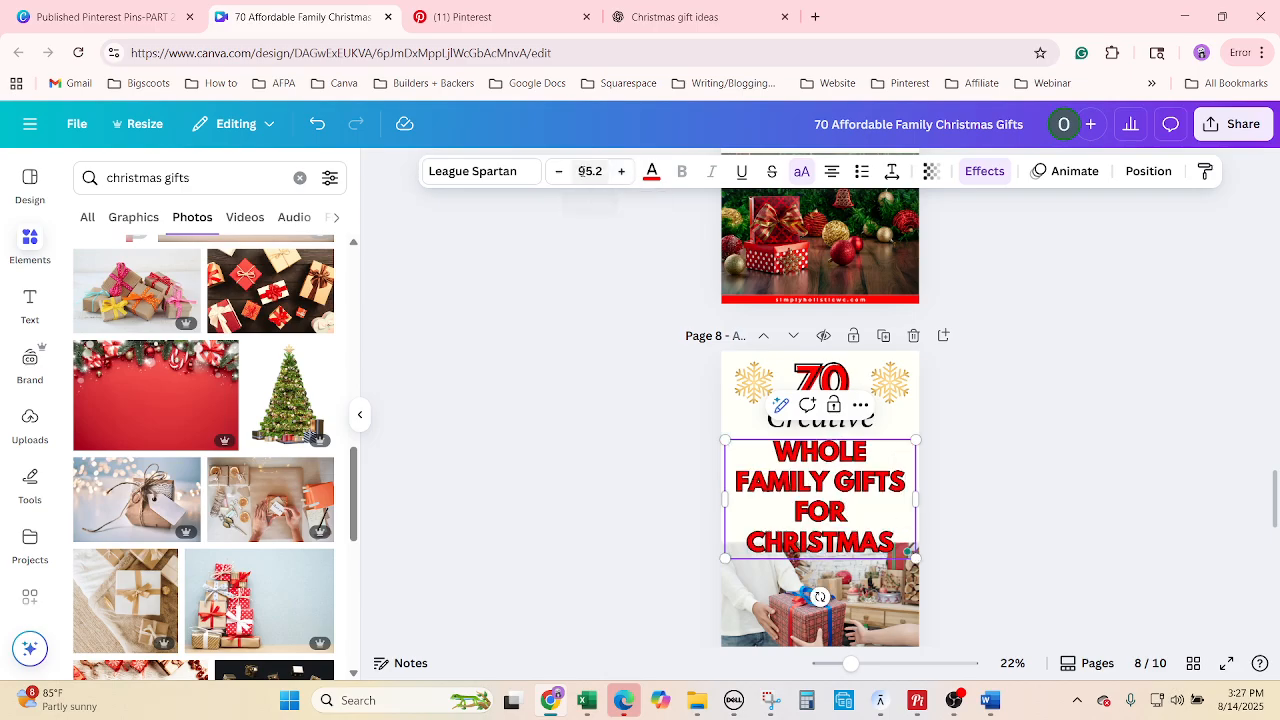
left_click(558, 172)
left_click(1024, 600)
Extend page 8's gift photo top edge up slightly.
scroll(1024, 600, "down", 1)
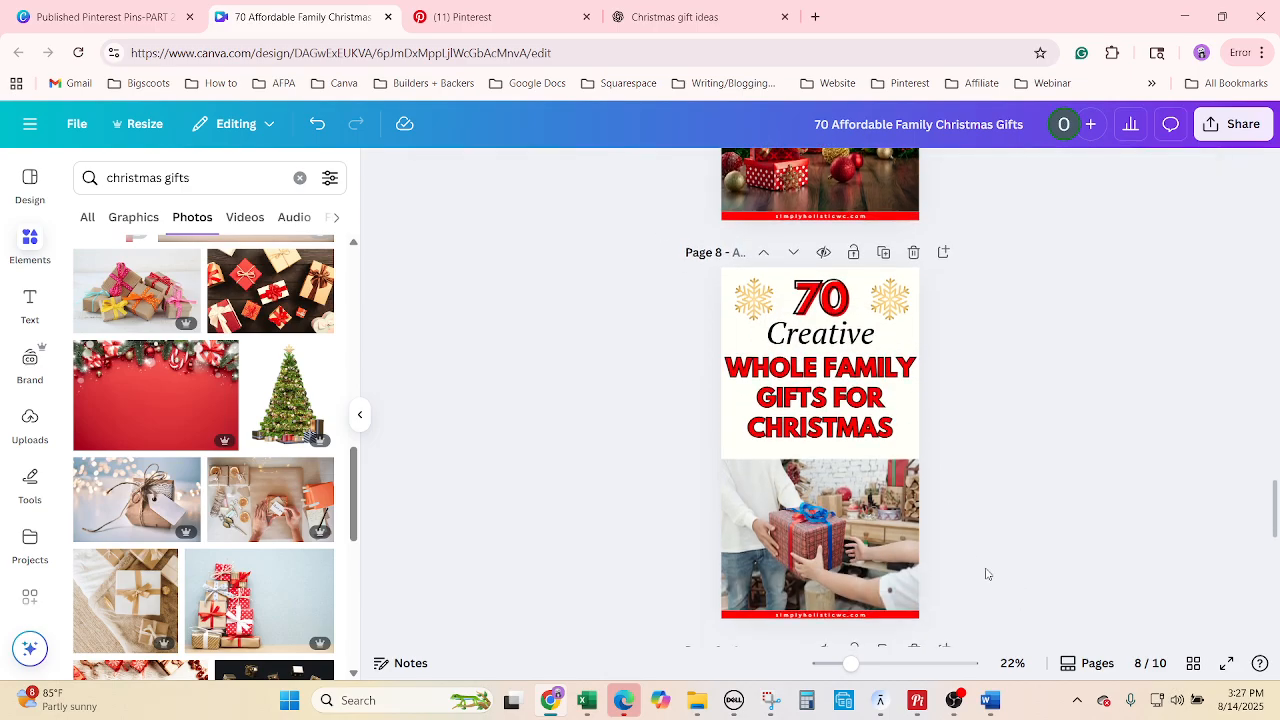
left_click(830, 540)
left_click_drag(821, 458, 821, 450)
left_click(1040, 521)
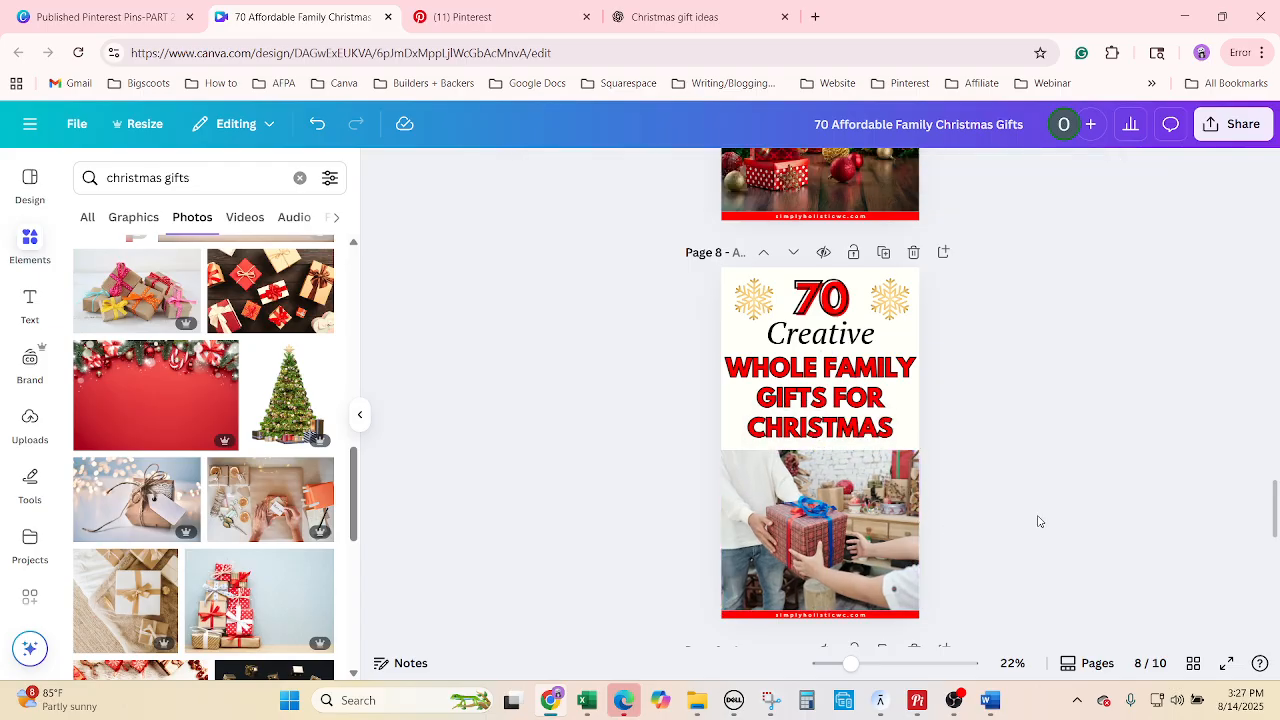
scroll(1043, 521, "down", 1)
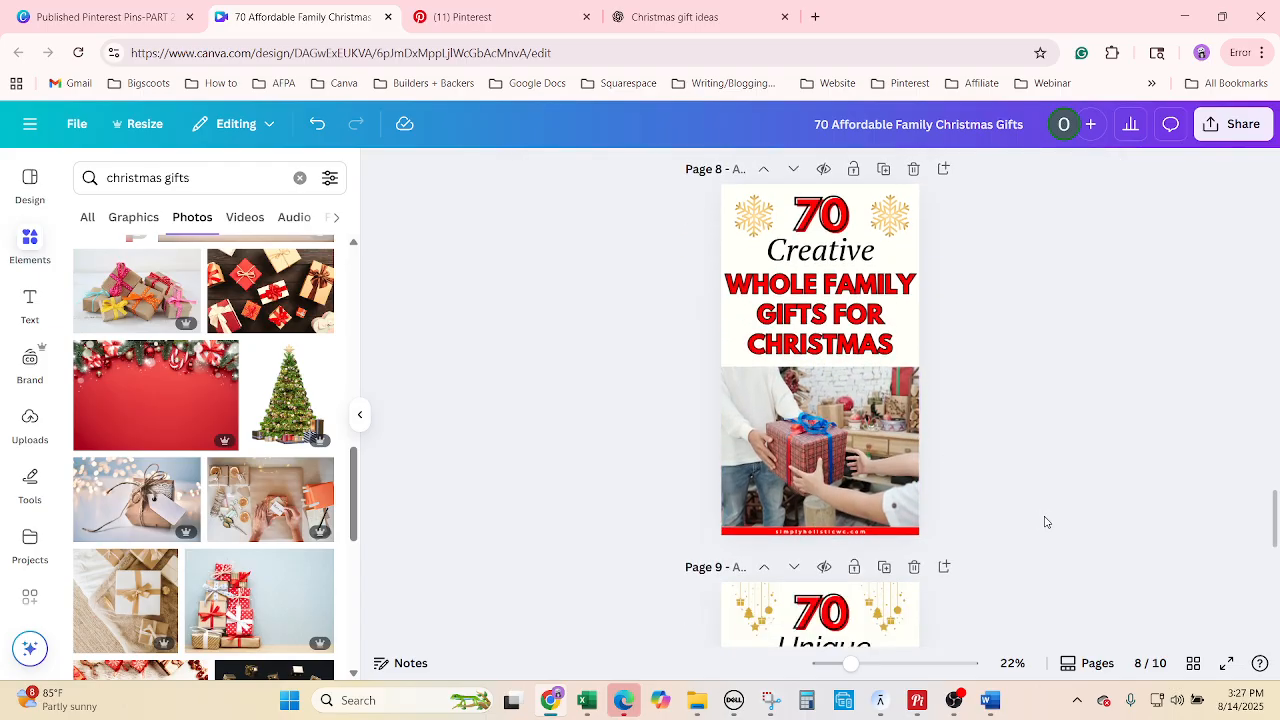
scroll(1046, 521, "down", 4)
Highlight 'Budget-Friendly' in B38's title in Excel, then select page 9's title group in Canva.
left_click(598, 702)
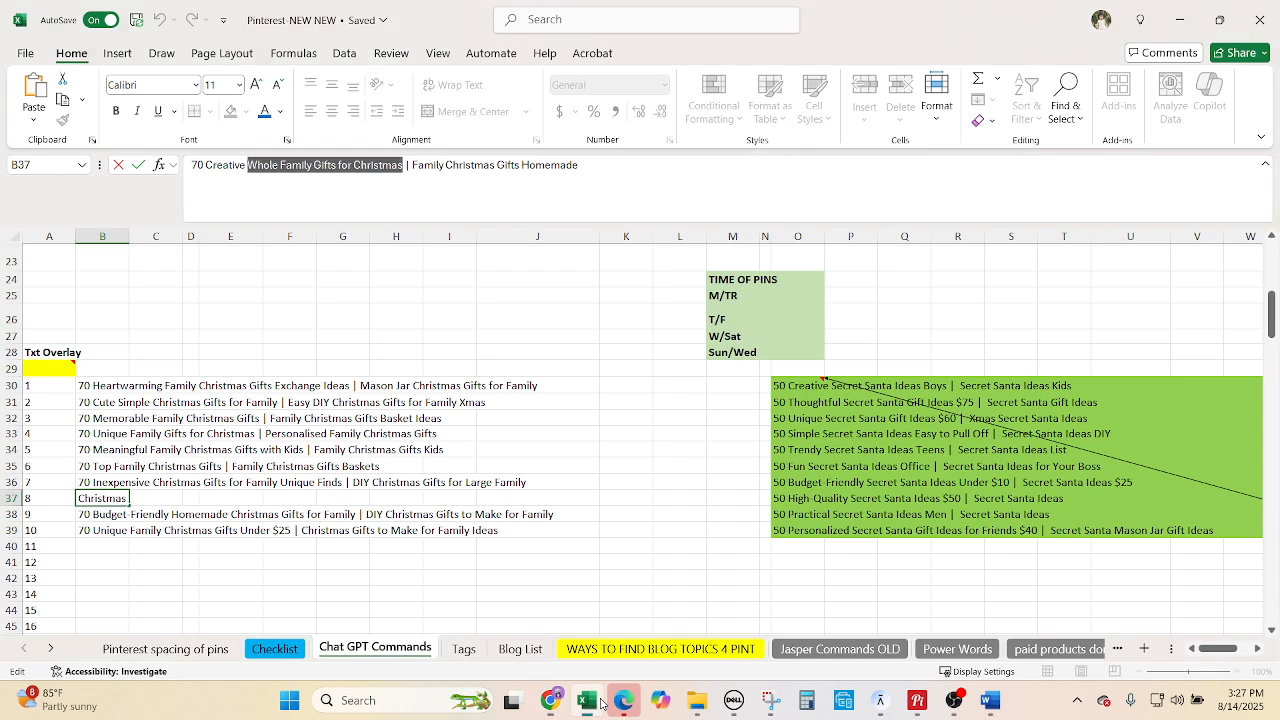
left_click(110, 514)
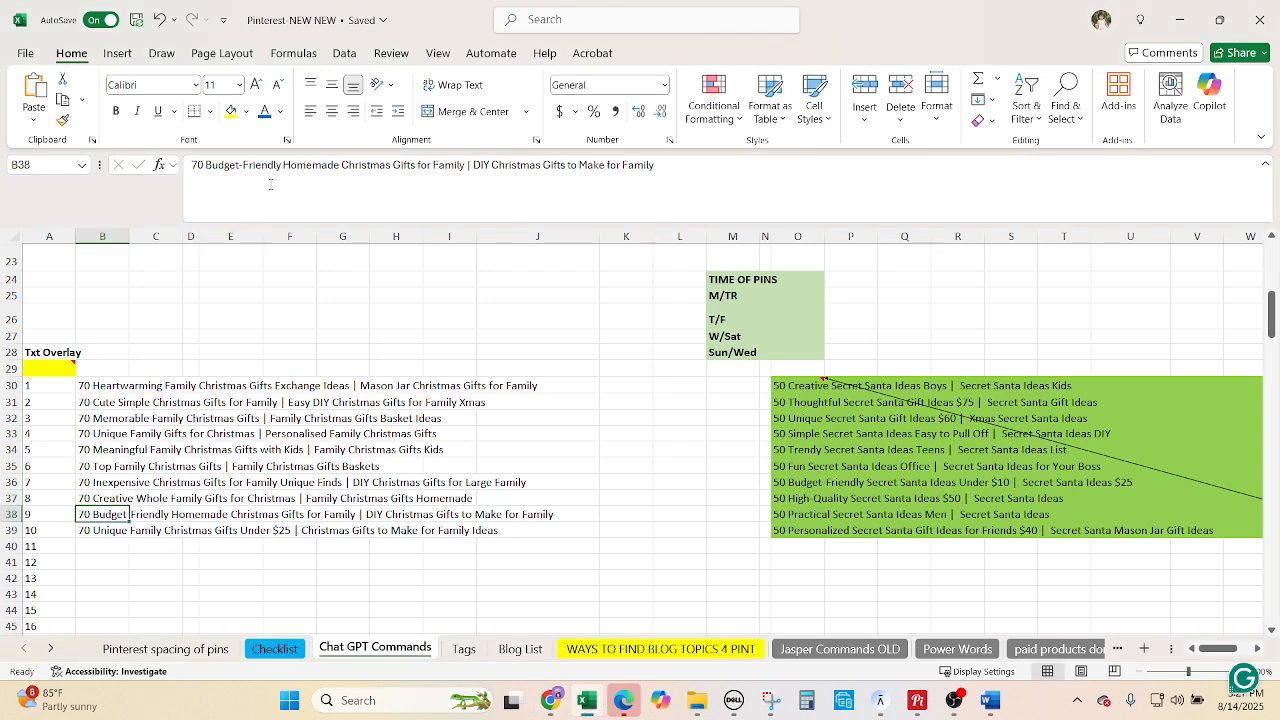
left_click_drag(283, 165, 205, 165)
key("ctrl+c")
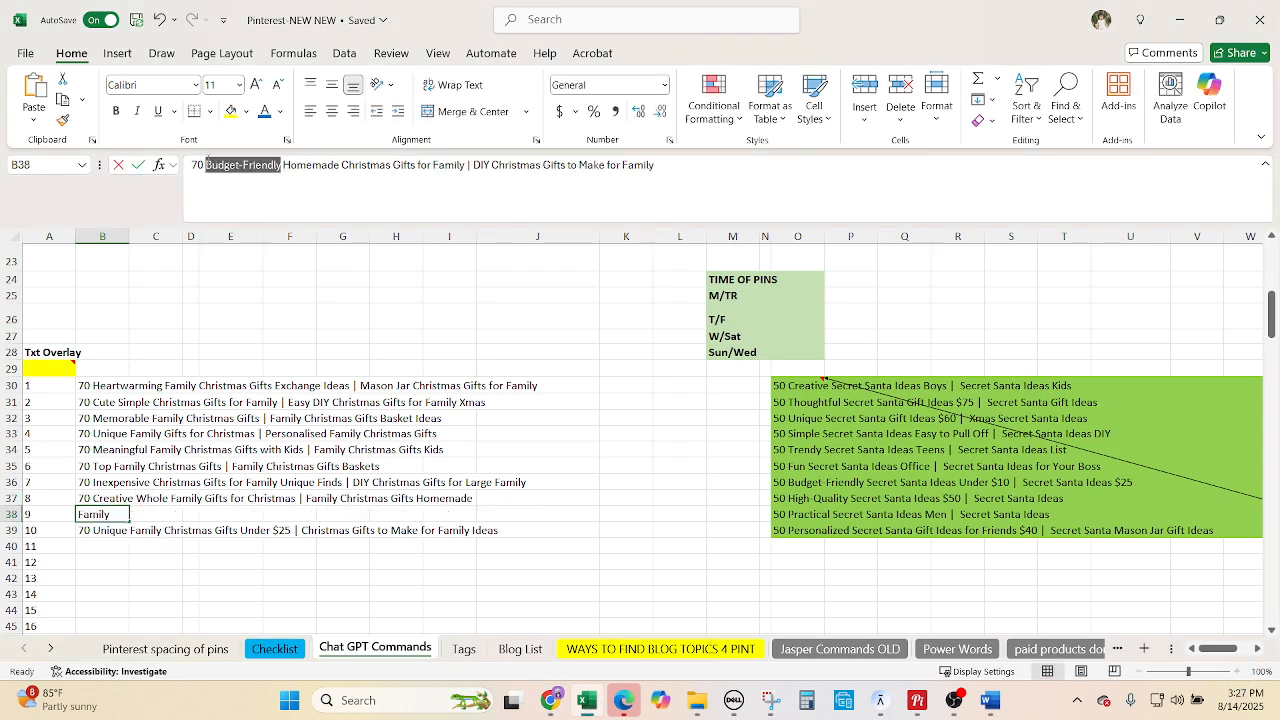
left_click(556, 704)
left_click(851, 326)
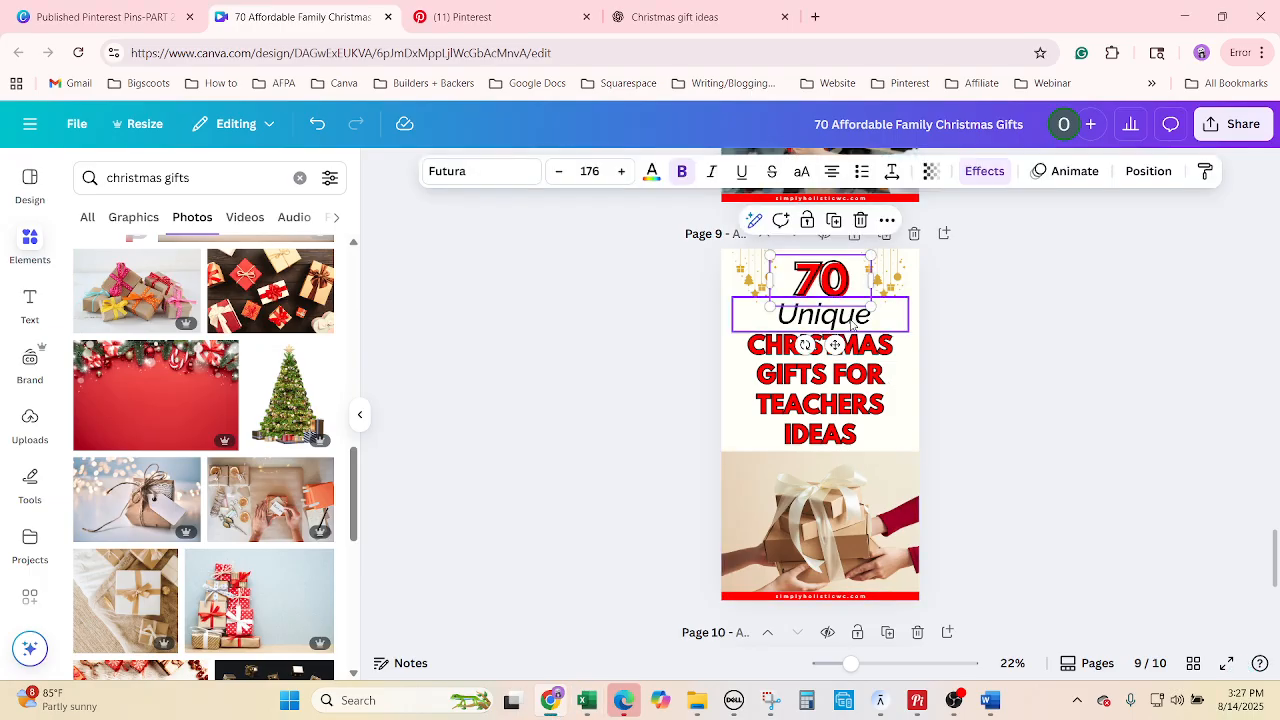
Replace 'Unique' with 'Budget-Friendly' on page 9 and resize it to fit one line.
left_click(852, 320)
right_click(848, 302)
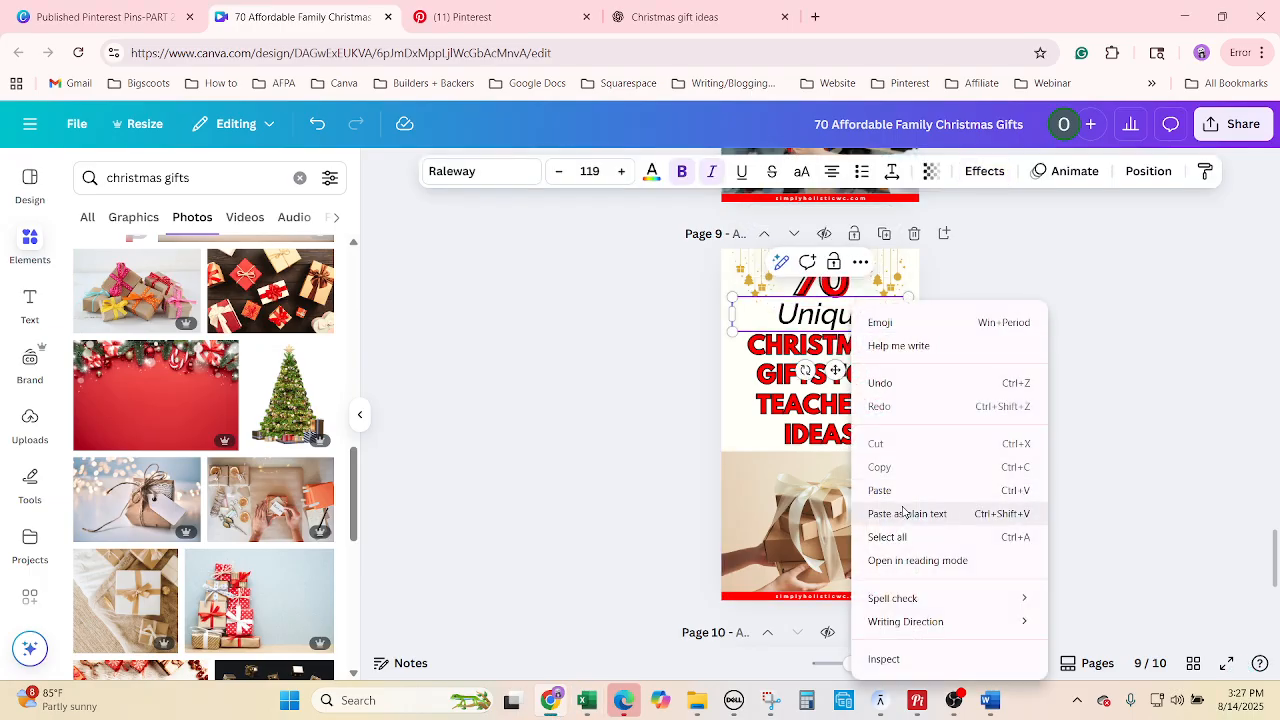
left_click(1000, 536)
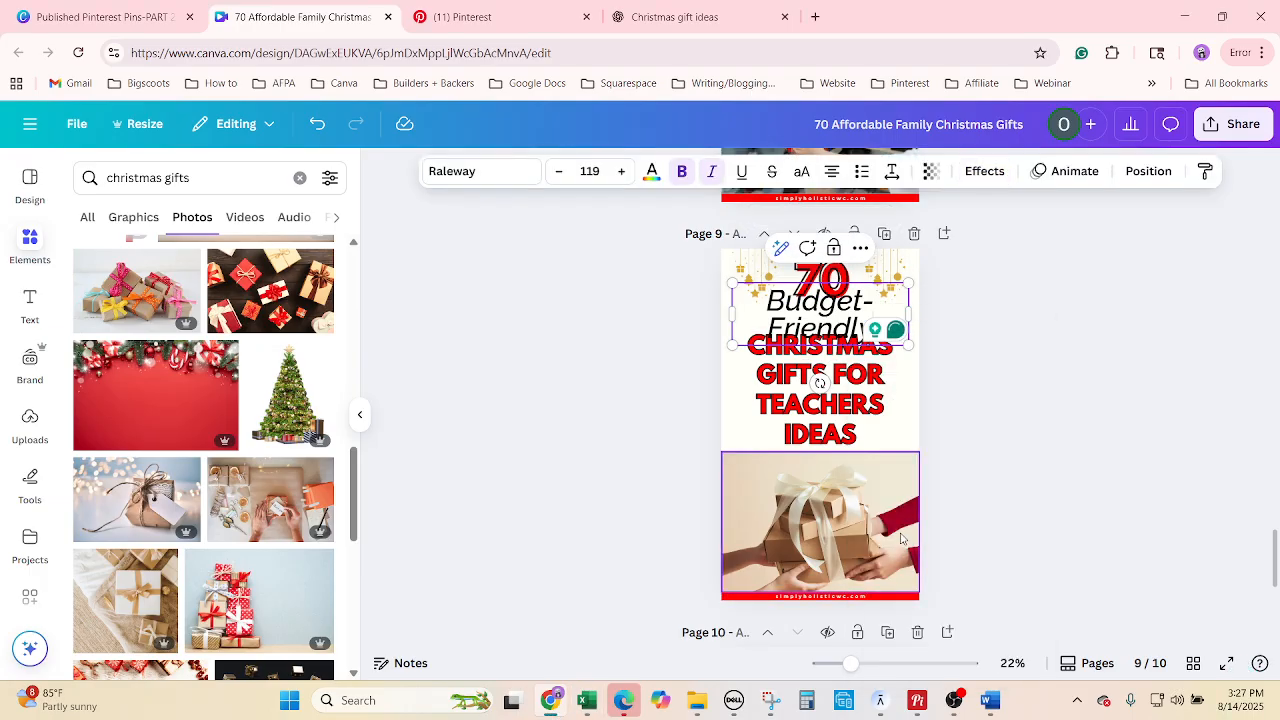
left_click(559, 171)
left_click(559, 171)
left_click(560, 177)
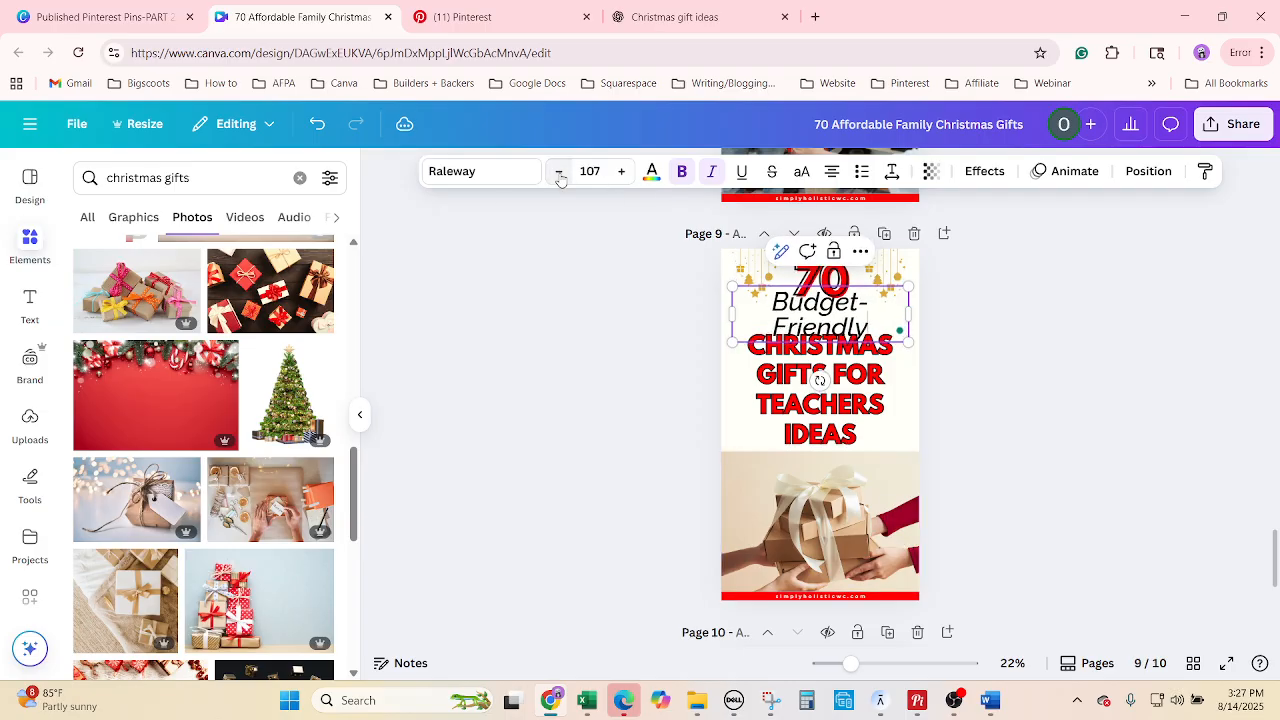
left_click(560, 177)
left_click(560, 177)
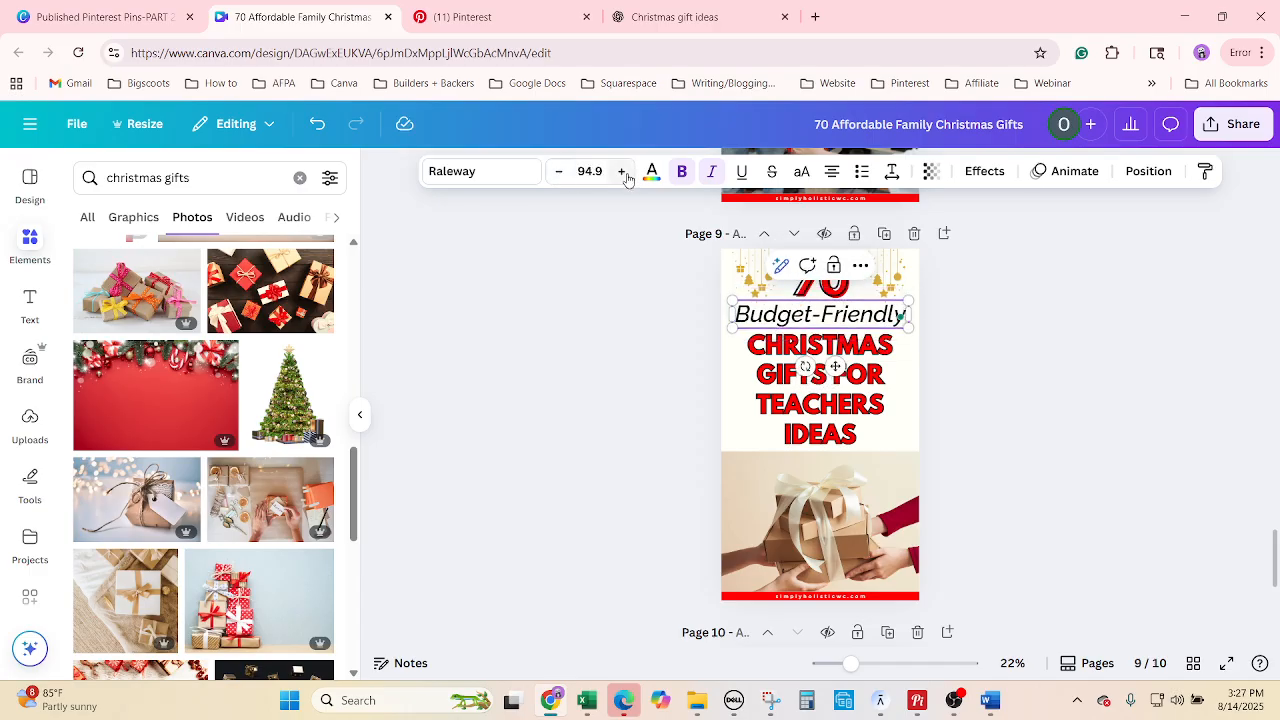
left_click(621, 174)
left_click(621, 174)
left_click(621, 174)
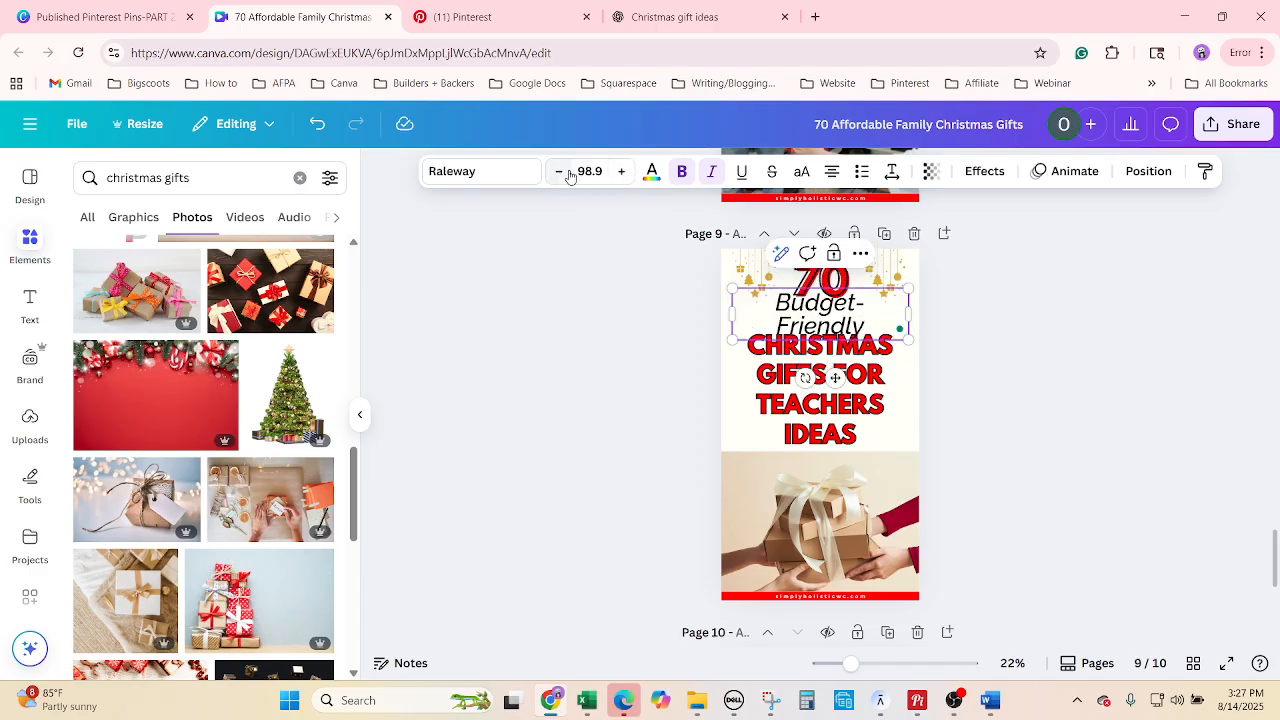
left_click(559, 171)
Copy 'Homemade Christmas Gifts for Family' from cell B38 and paste it over the page 9 heading.
left_click(588, 701)
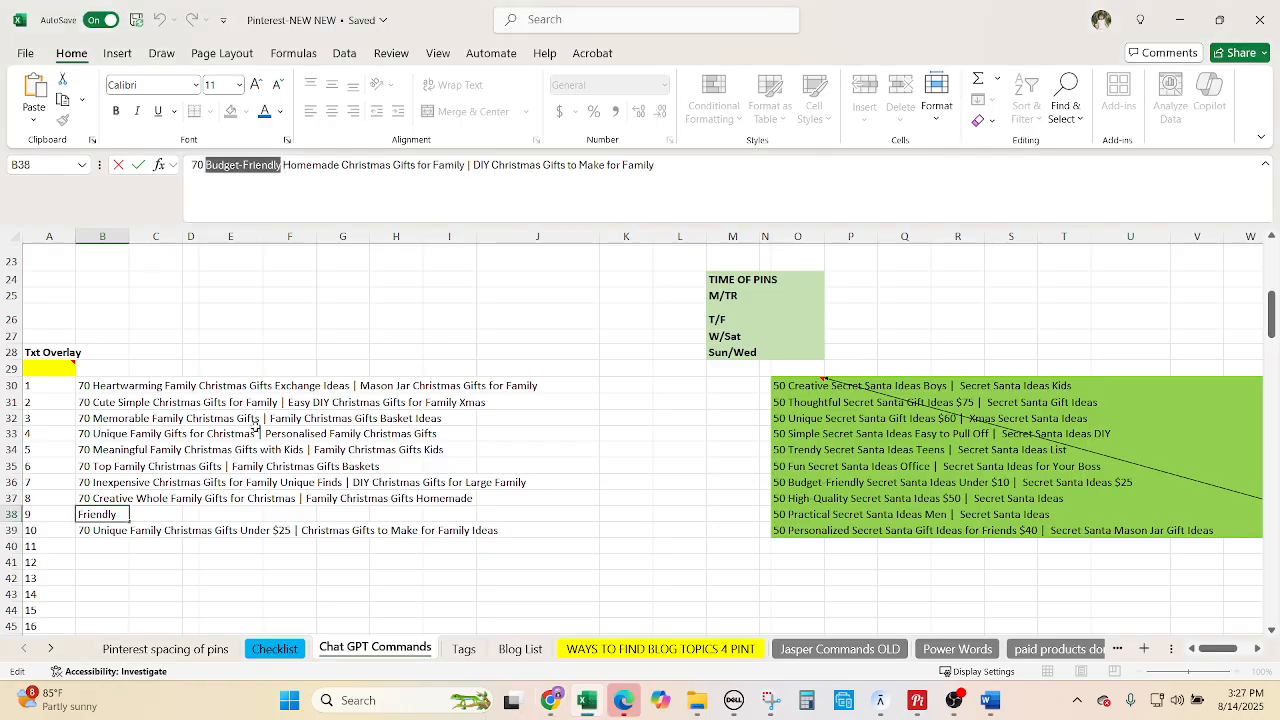
left_click(468, 165)
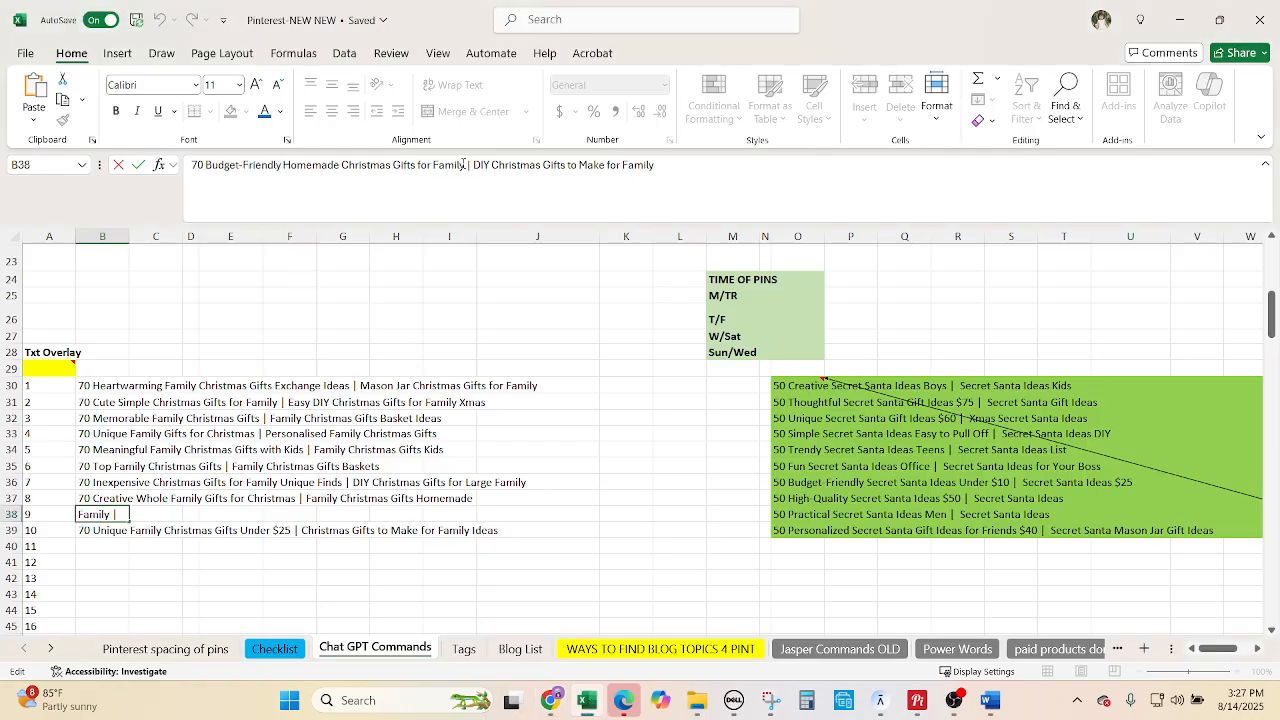
left_click_drag(463, 165, 312, 162)
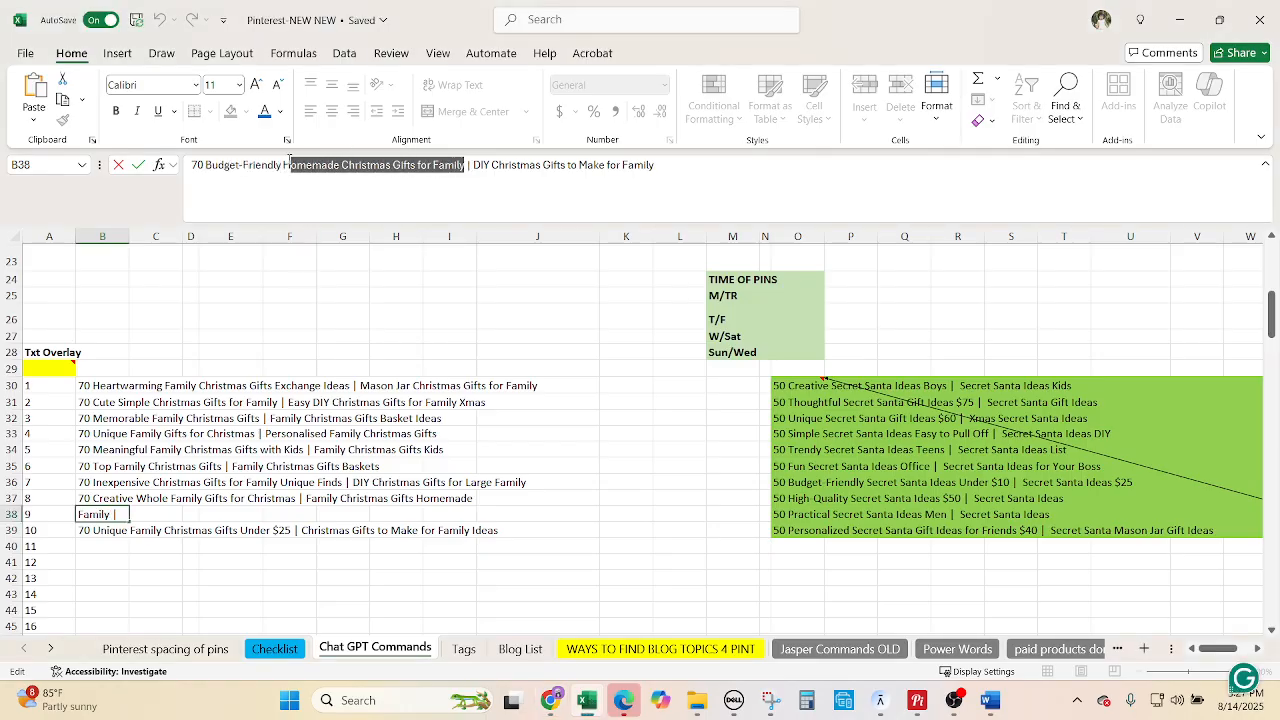
left_click(550, 700)
triple_click(773, 393)
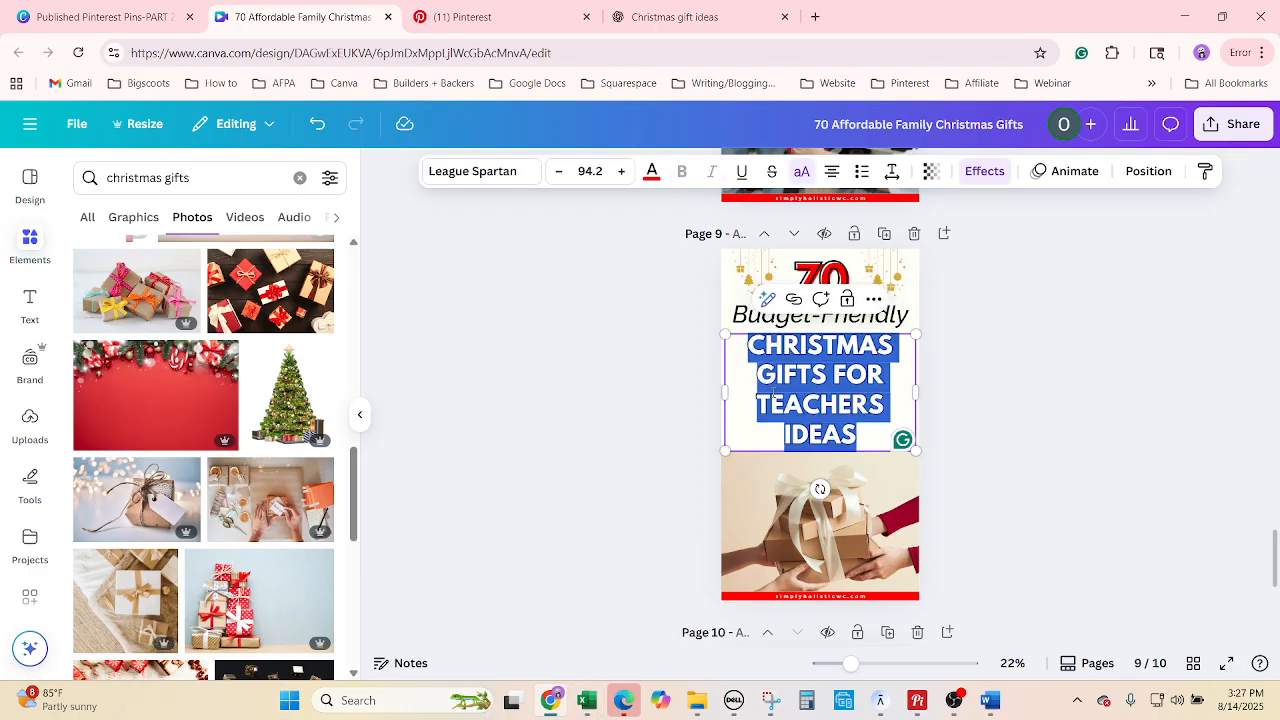
type("HOMEMADE CHRISTMAS GIFTS FOR FAMILY")
left_click(1035, 500)
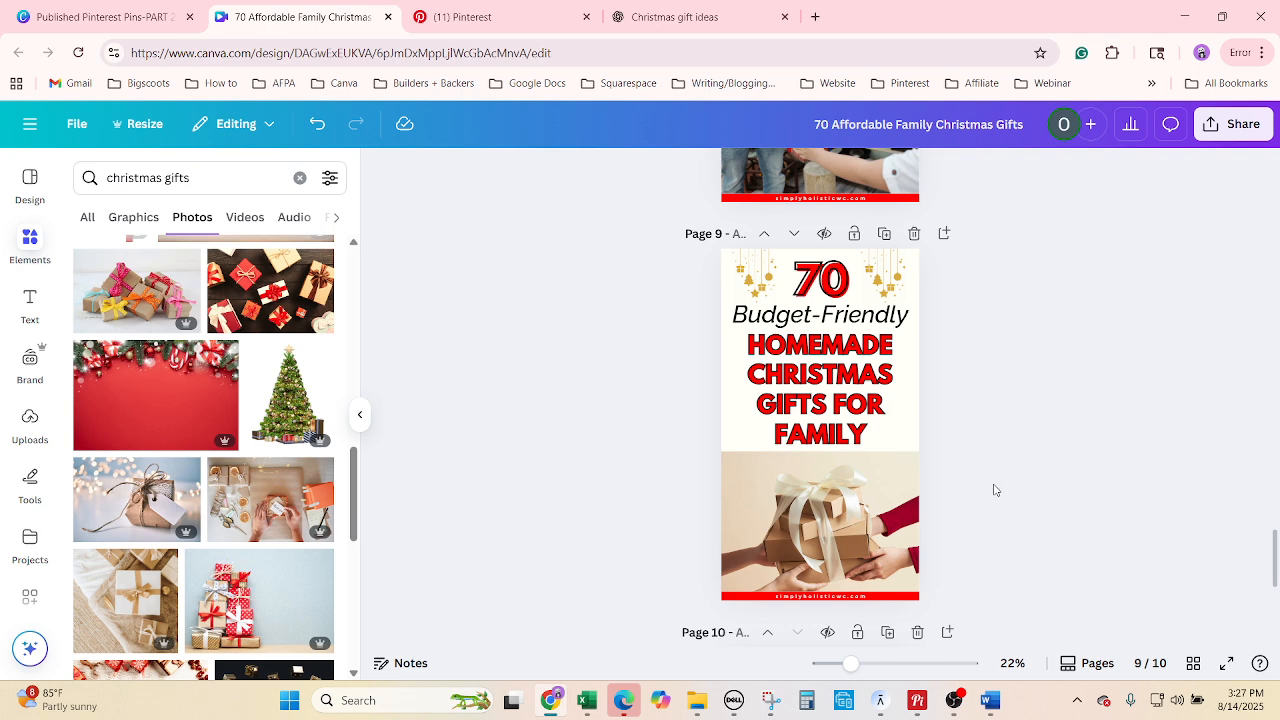
scroll(1017, 498, "down", 5)
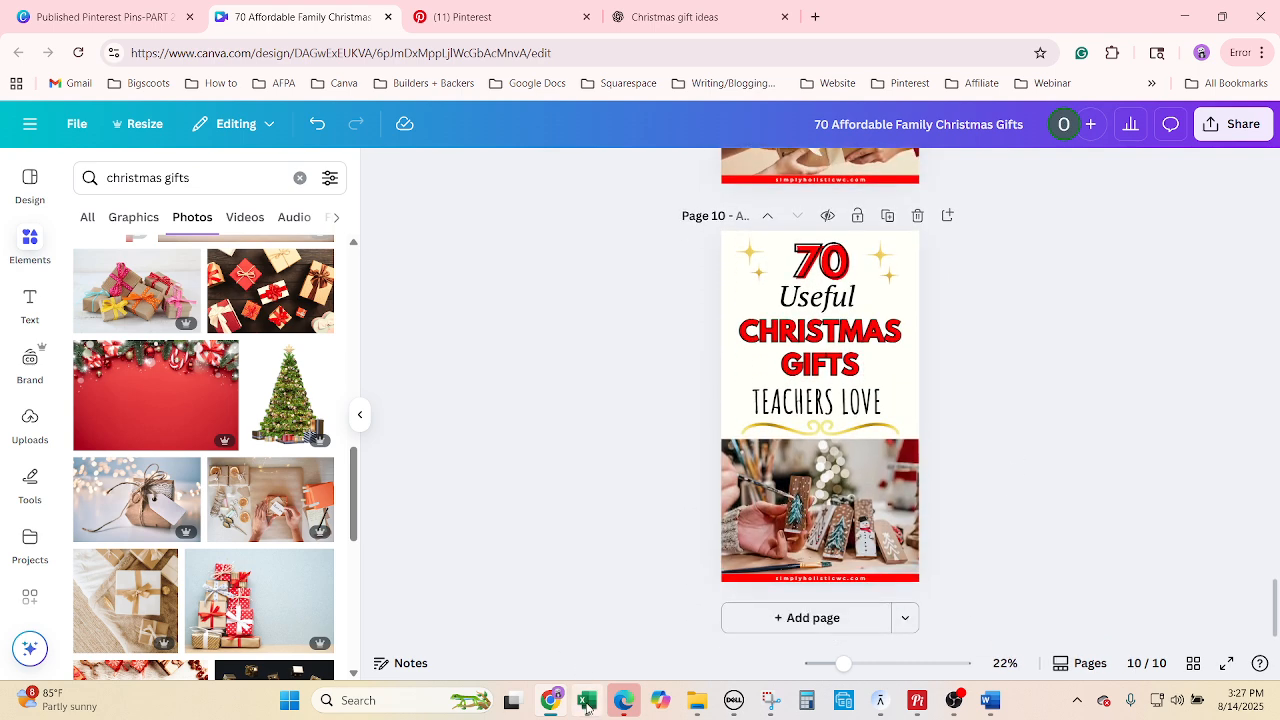
Copy 'Unique' from the B39 title and paste it over 'Useful' on page 10.
left_click(588, 703)
left_click(93, 532)
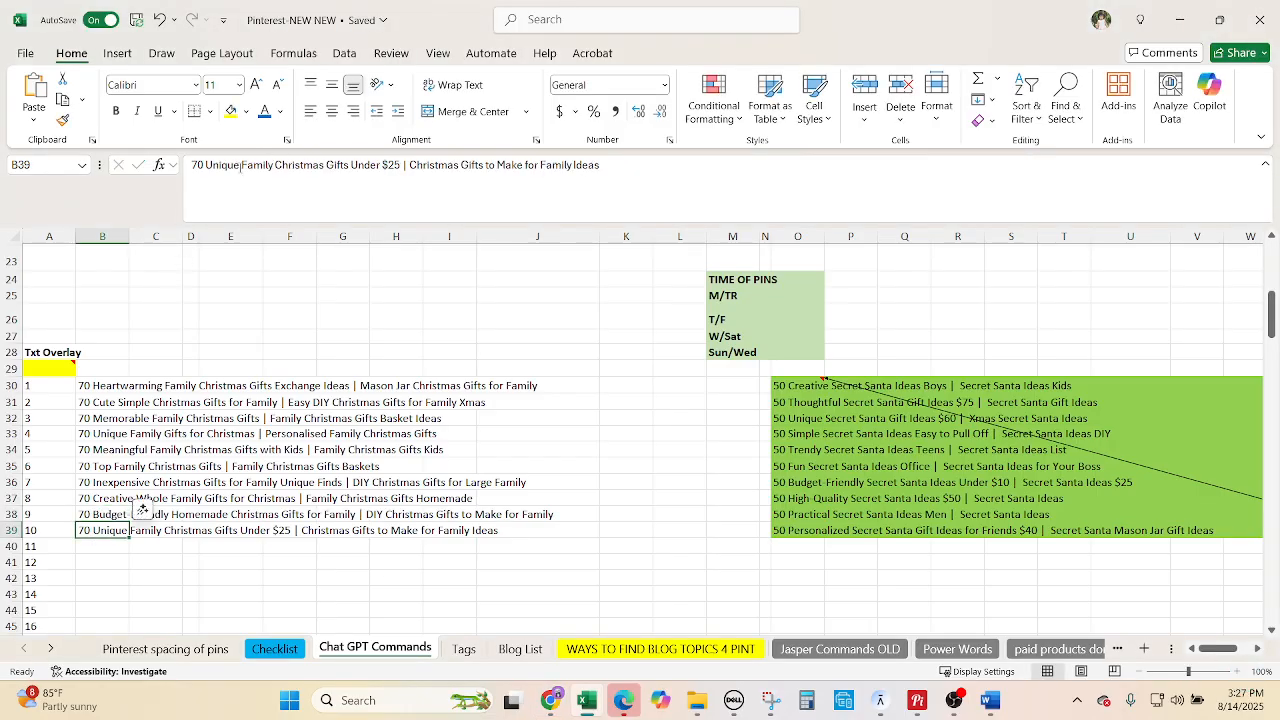
left_click_drag(241, 165, 222, 165)
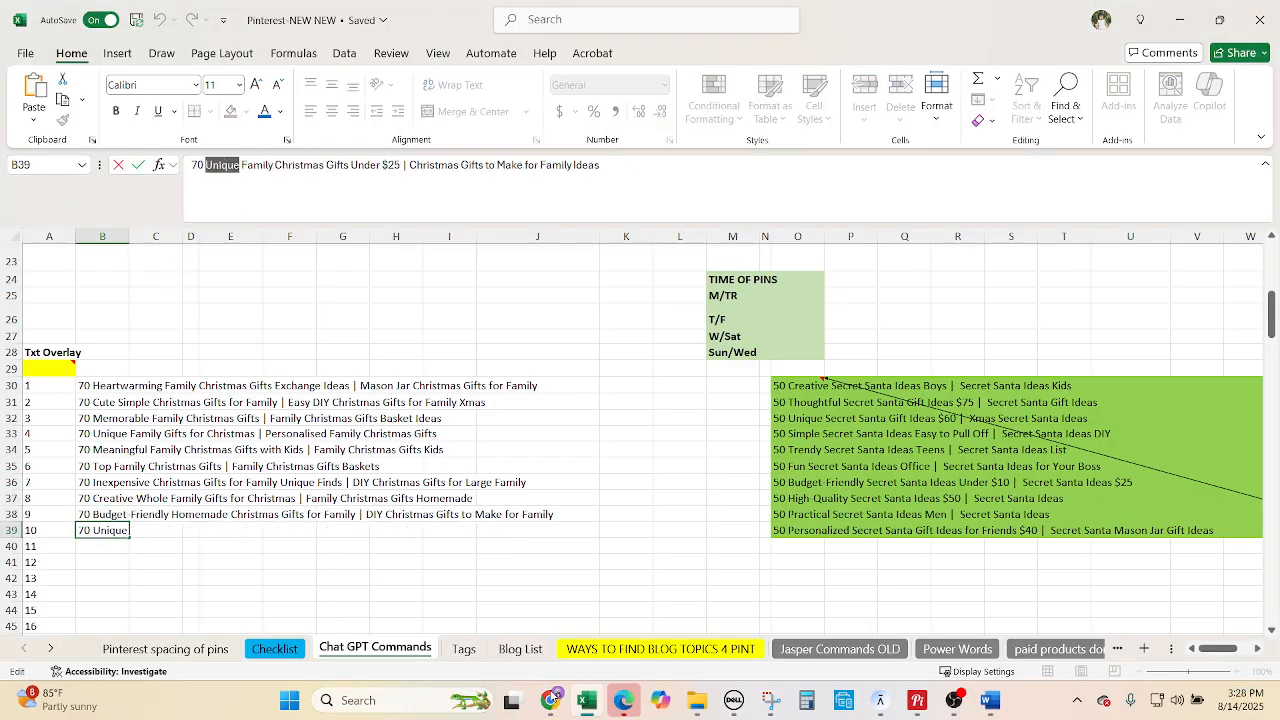
key("alt+Tab")
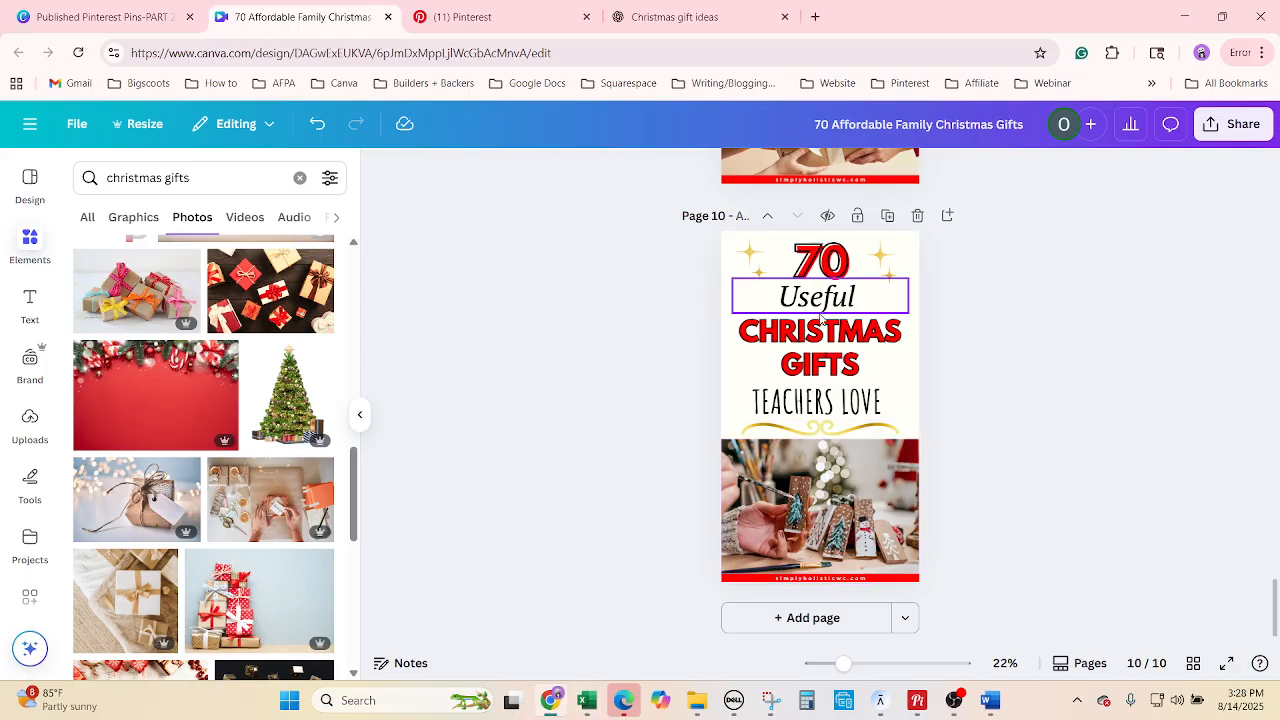
left_click(821, 305)
right_click(823, 302)
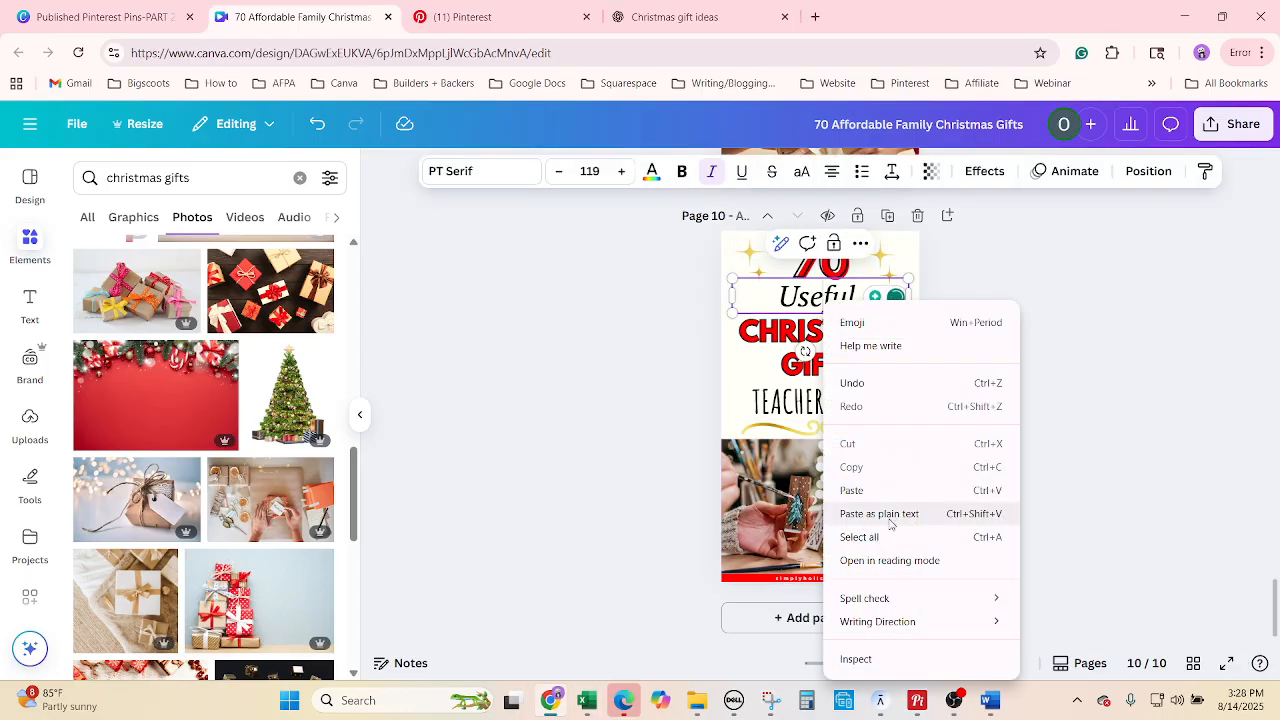
left_click(889, 537)
type("Unique")
Copy 'Family Christmas Gifts' from the tenth title in the spreadsheet.
left_click(588, 700)
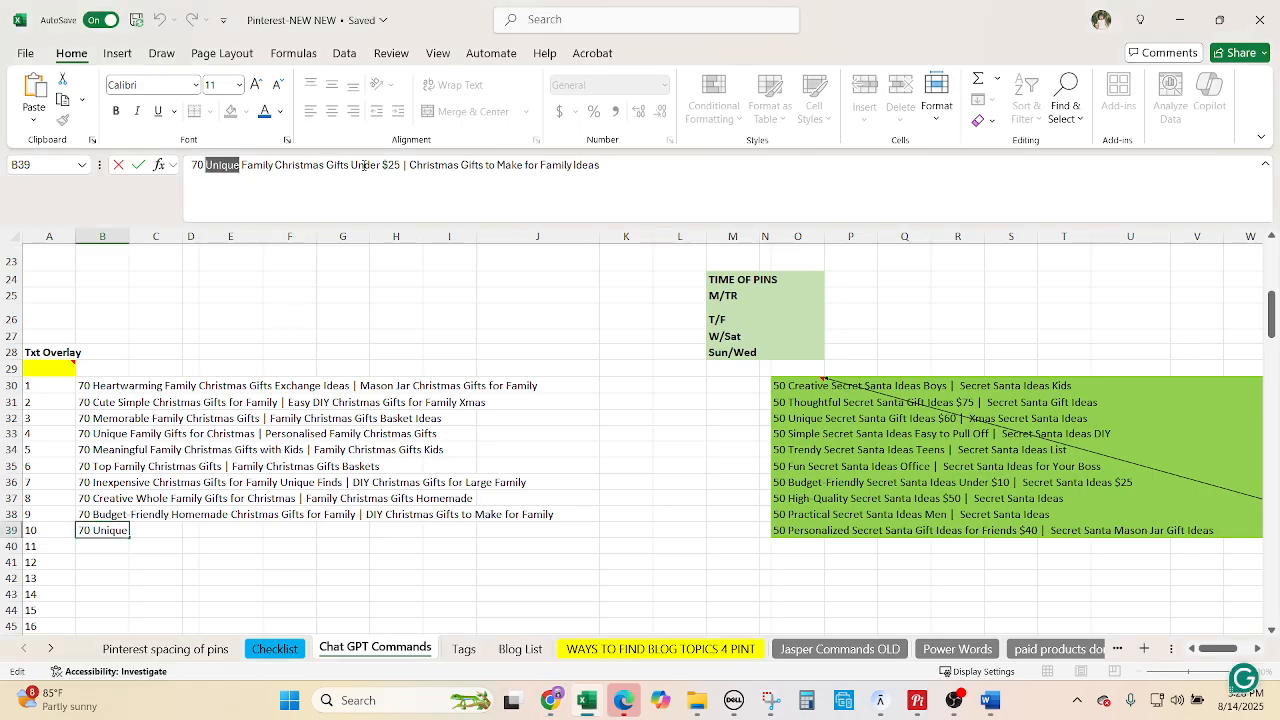
left_click_drag(349, 167, 253, 166)
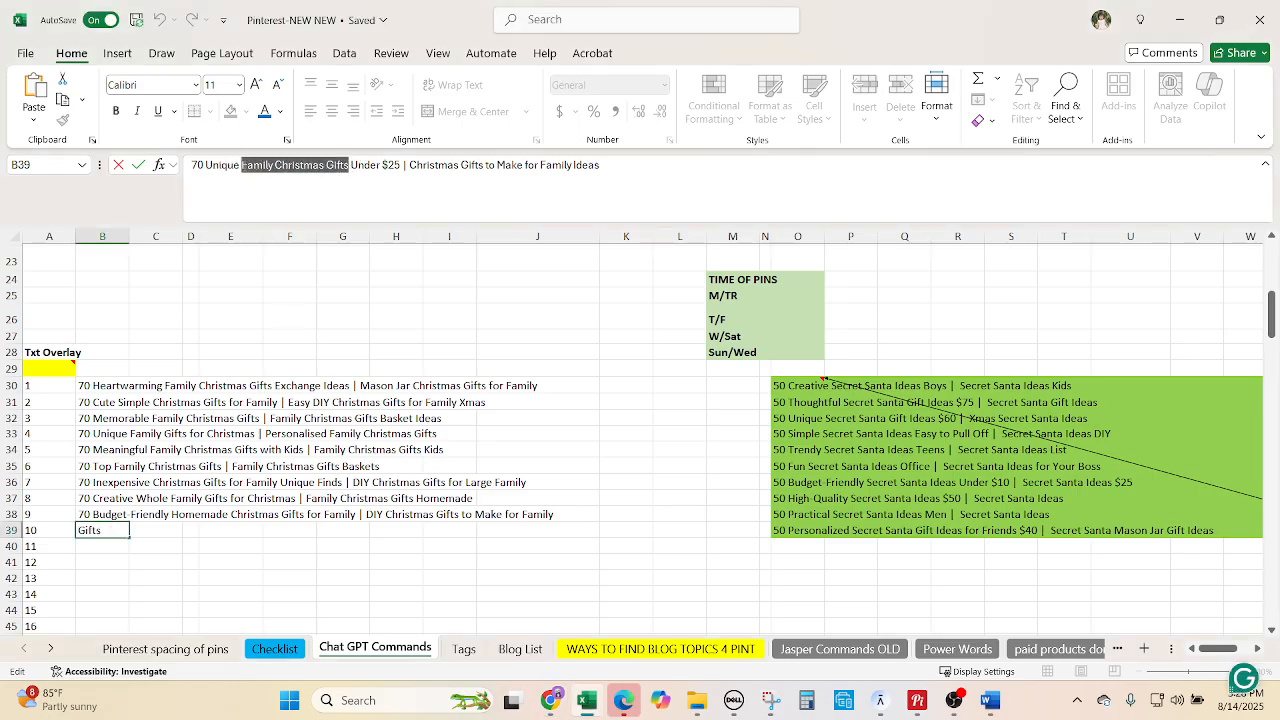
left_click(550, 700)
Paste 'FAMILY CHRISTMAS GIFTS' over the page 10 heading and trim the photo's top edge.
left_click(868, 356)
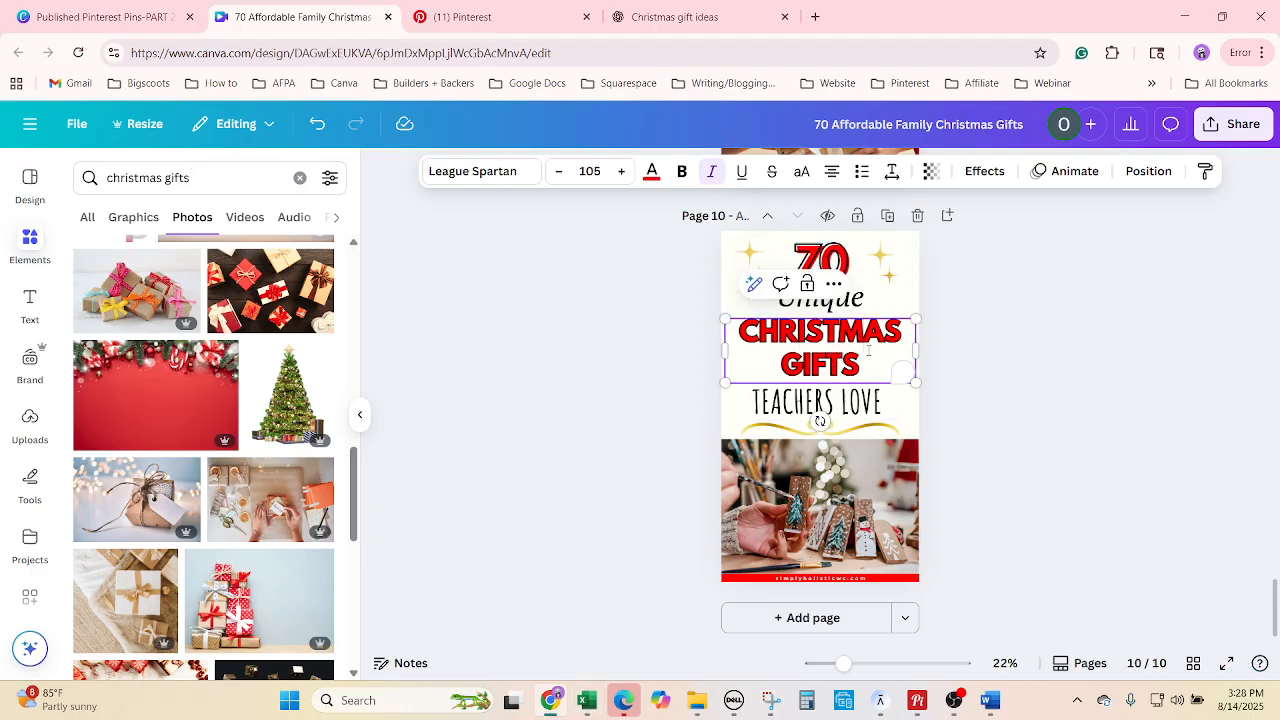
right_click(868, 356)
left_click(892, 515)
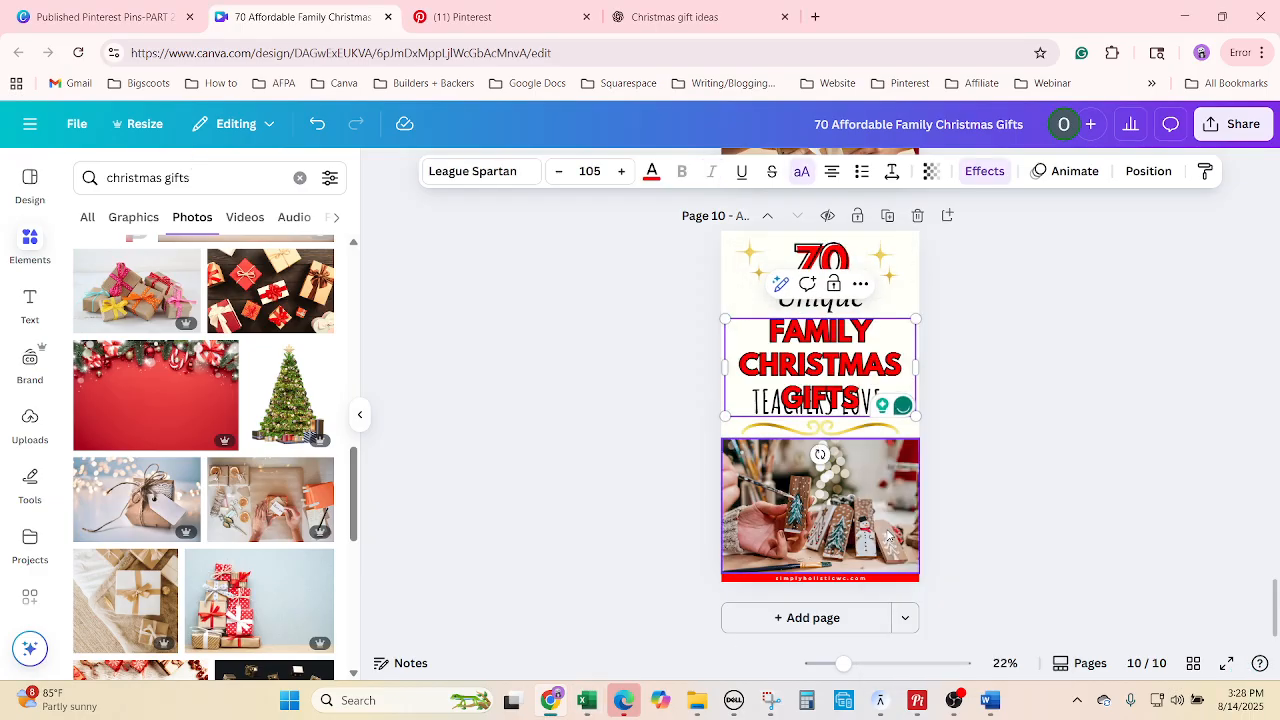
left_click(830, 452)
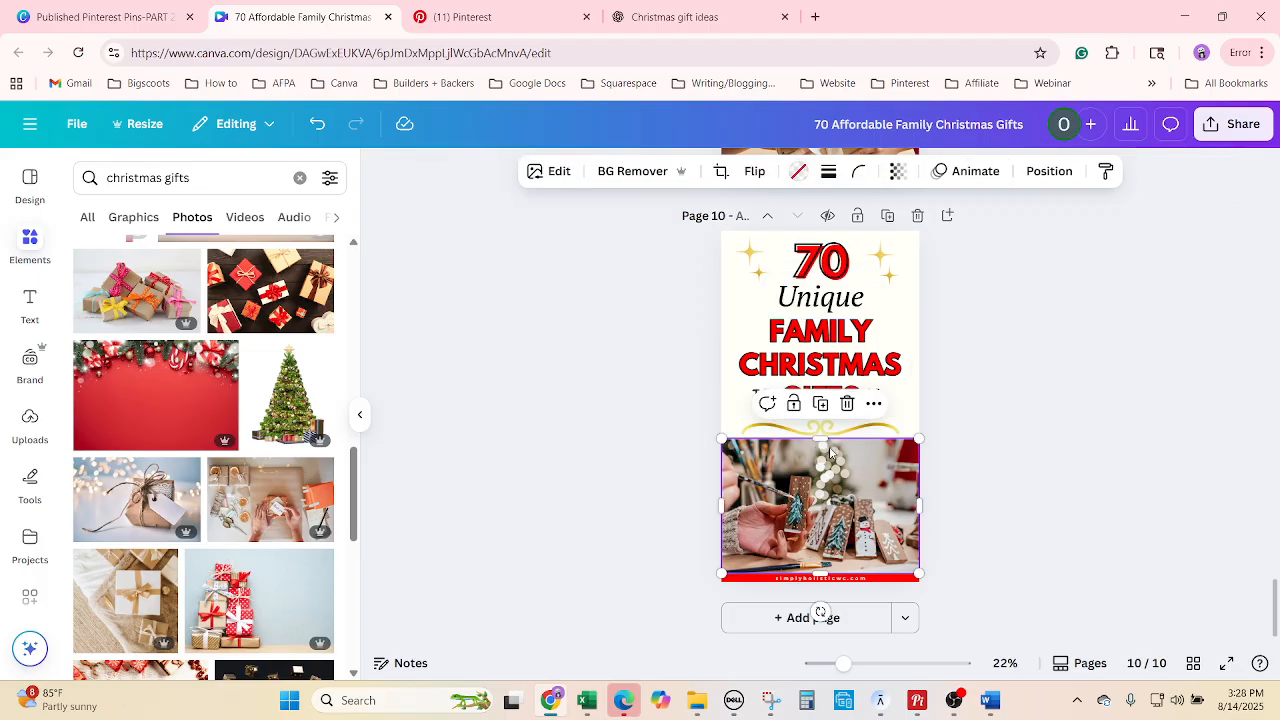
left_click_drag(823, 437, 823, 456)
Shrink the FAMILY CHRISTMAS GIFTS heading to about 97, then copy 'Under $25' from title ten.
left_click(820, 447)
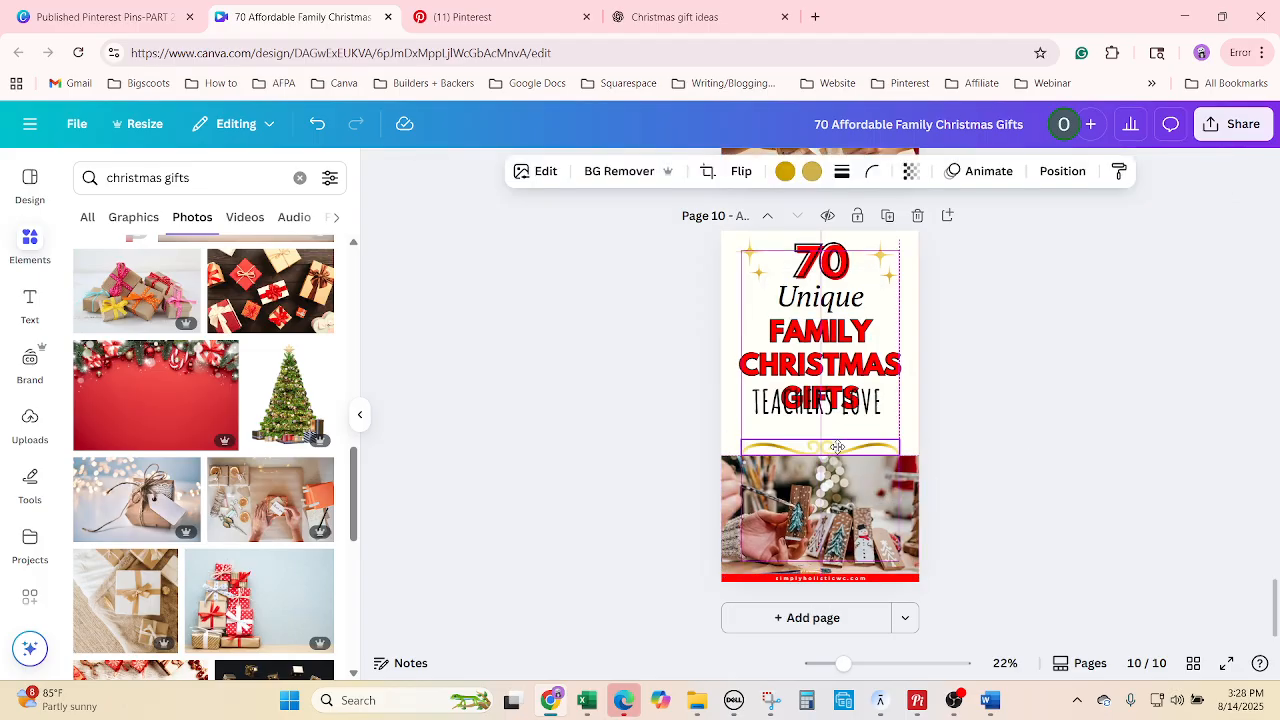
left_click(855, 428)
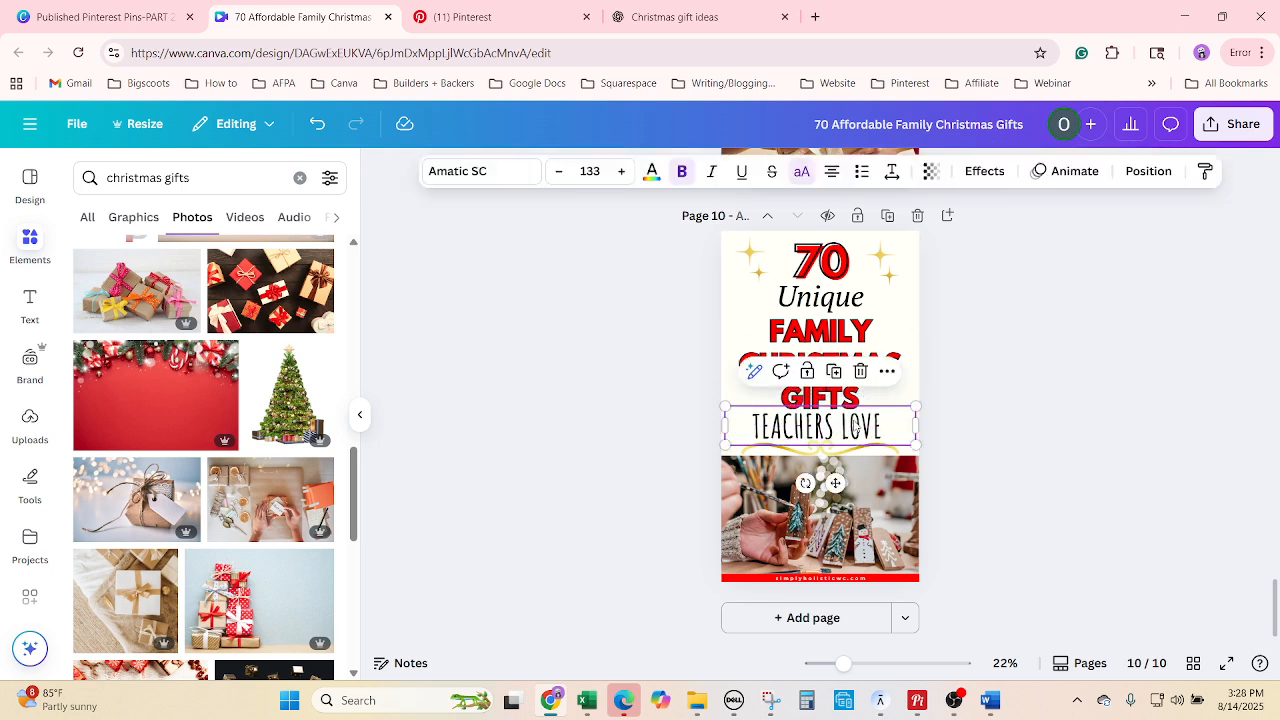
left_click(895, 340)
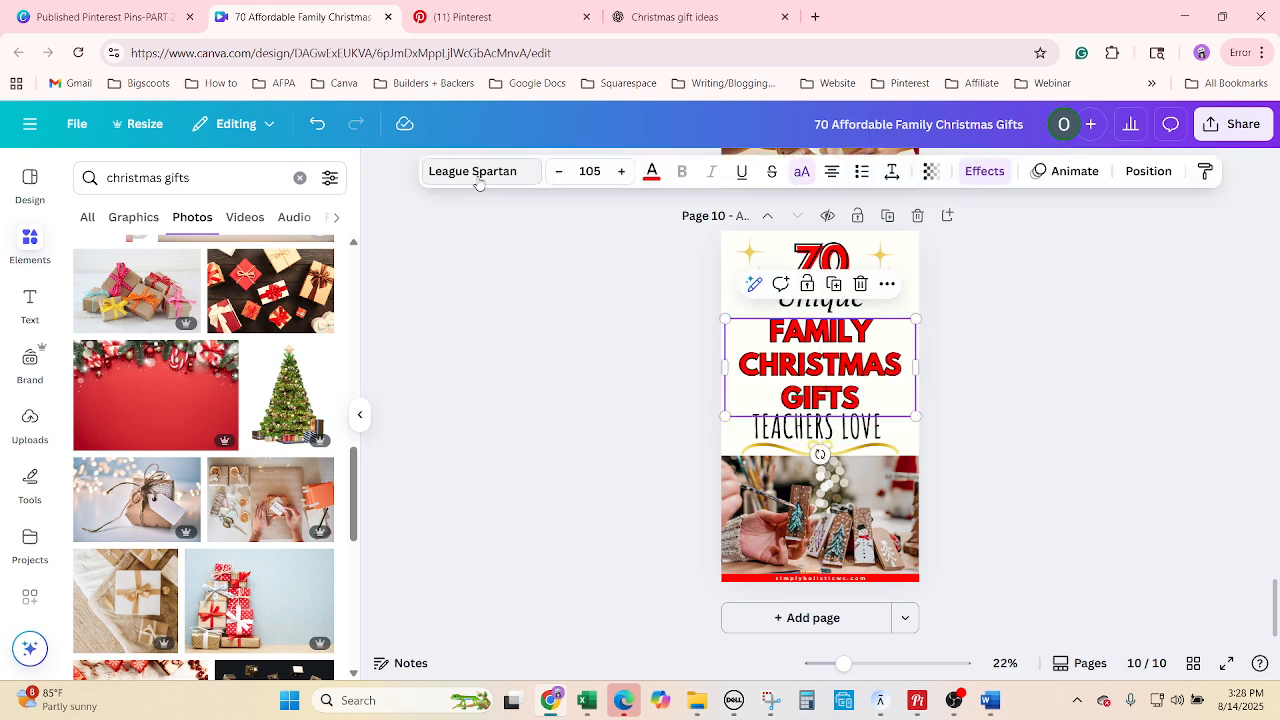
left_click(559, 172)
left_click(559, 172)
left_click(559, 172)
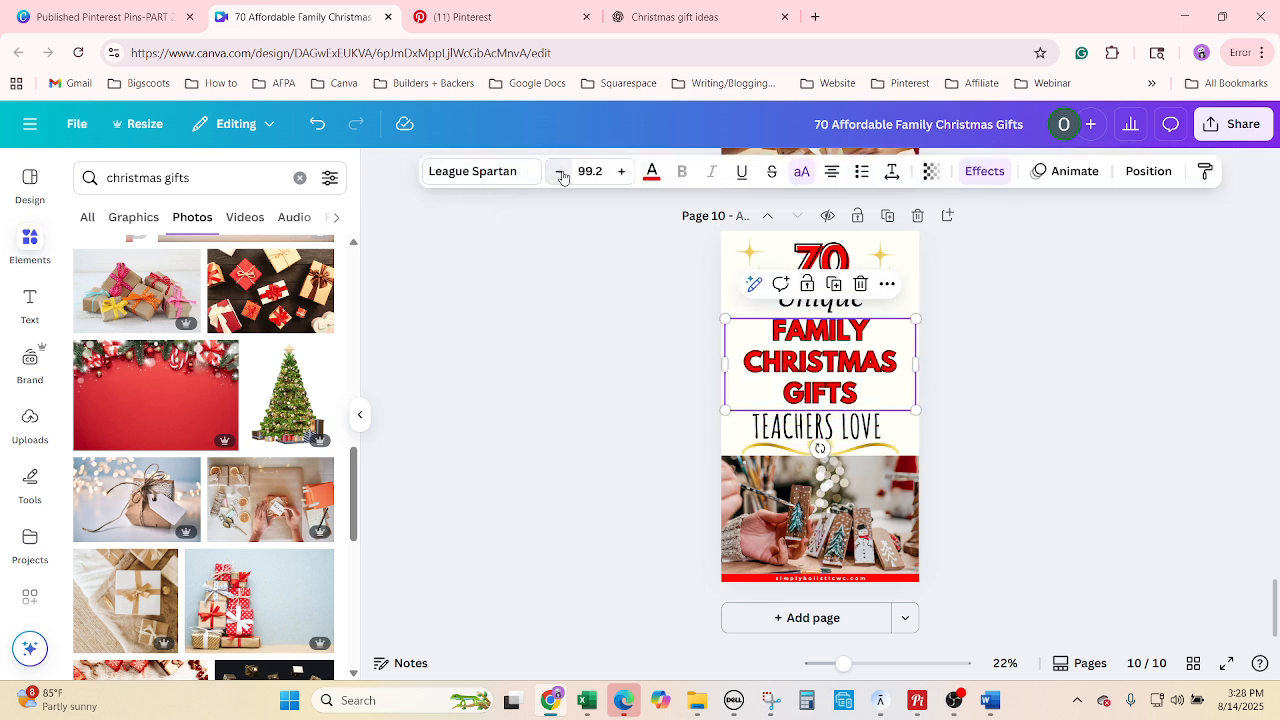
left_click(559, 172)
left_click(587, 700)
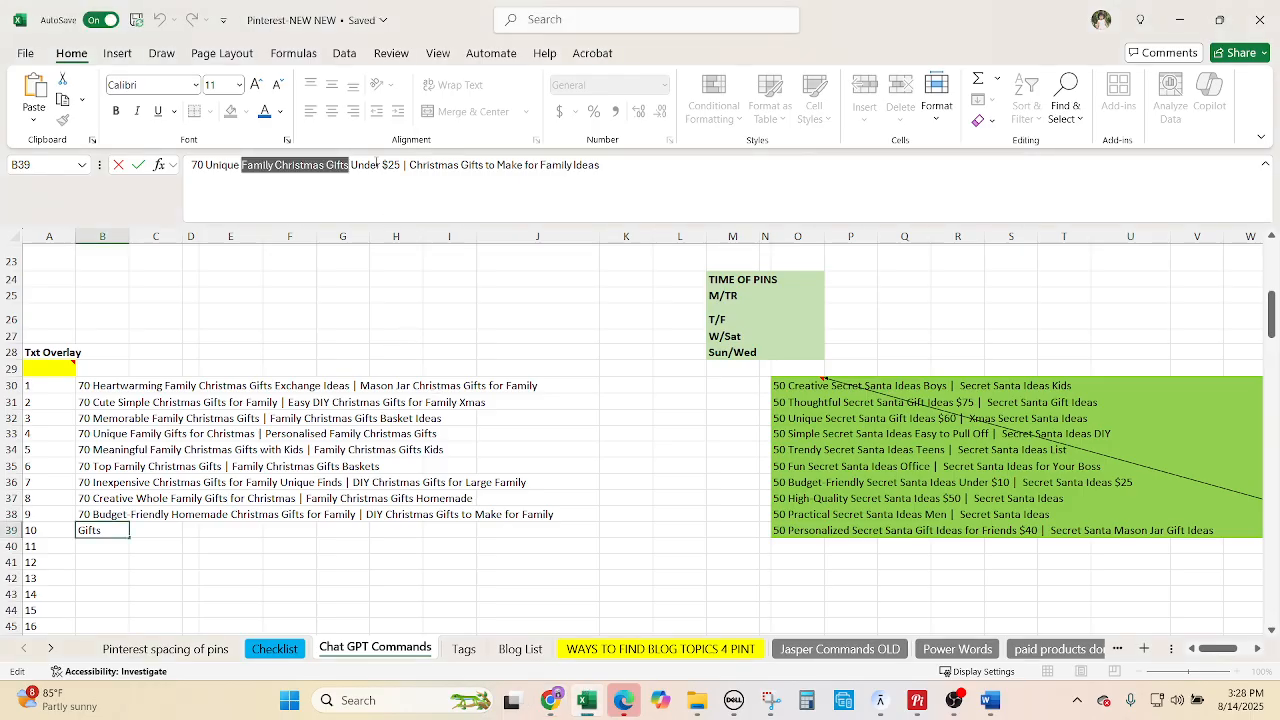
left_click_drag(400, 165, 381, 165)
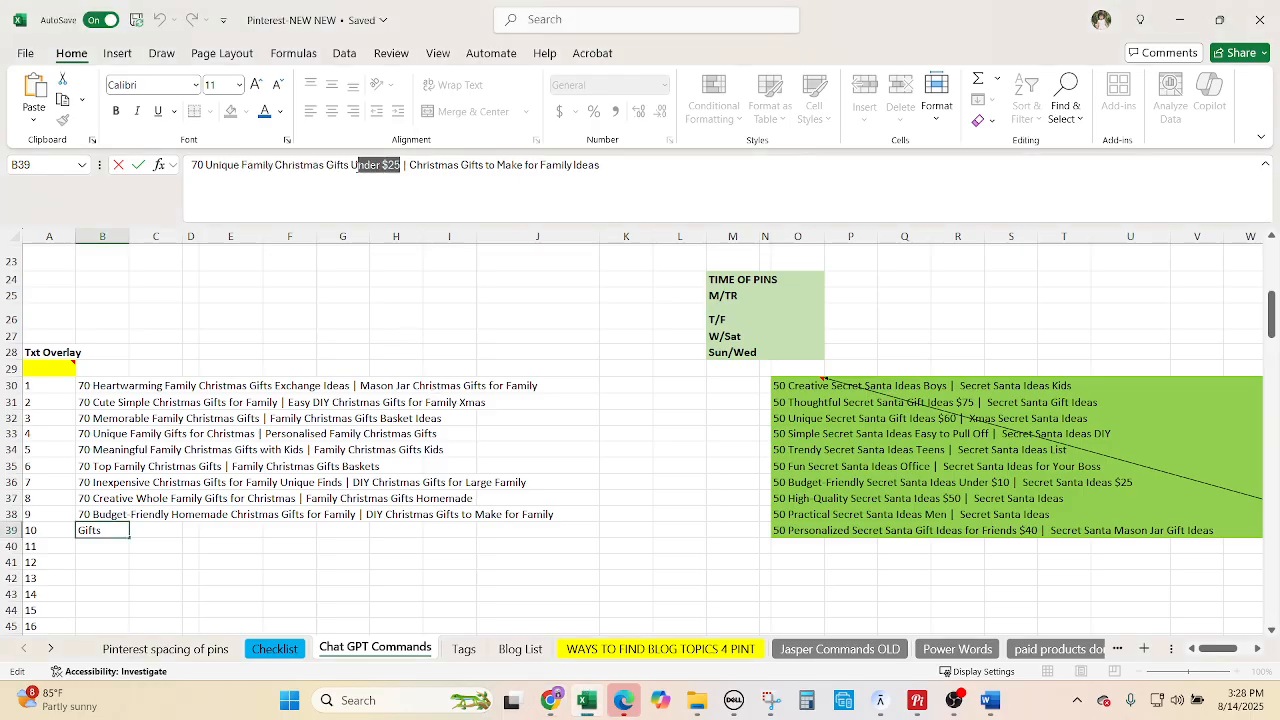
Replace 'TEACHERS LOVE' with 'UNDER $25' and nudge the photo's top edge down.
left_click(550, 700)
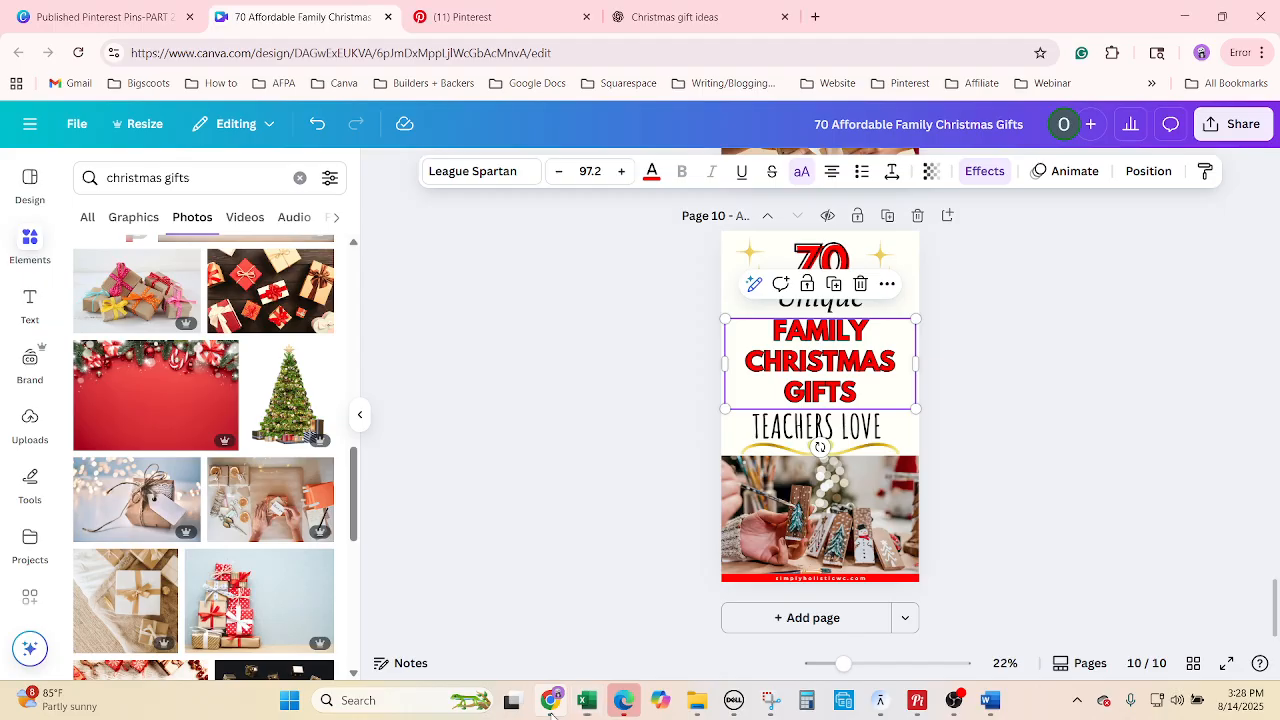
left_click(948, 368)
left_click(866, 422)
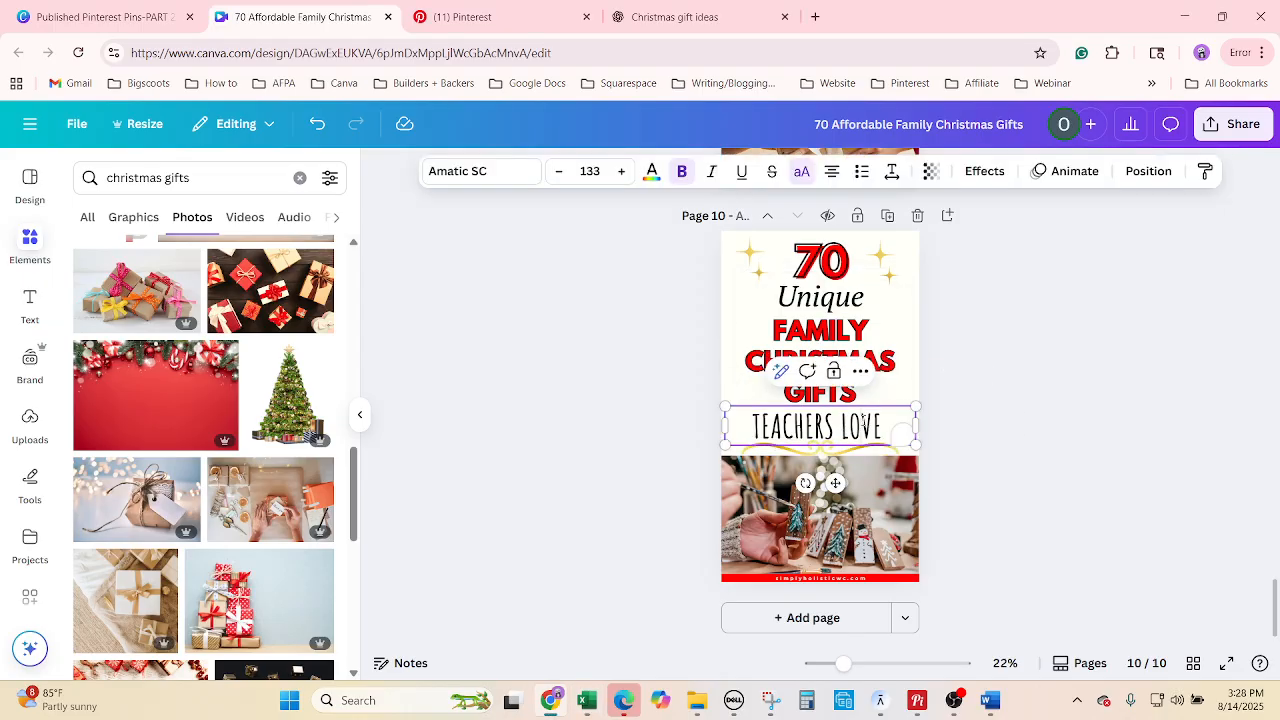
right_click(864, 425)
left_click(898, 277)
type("UNDER $25")
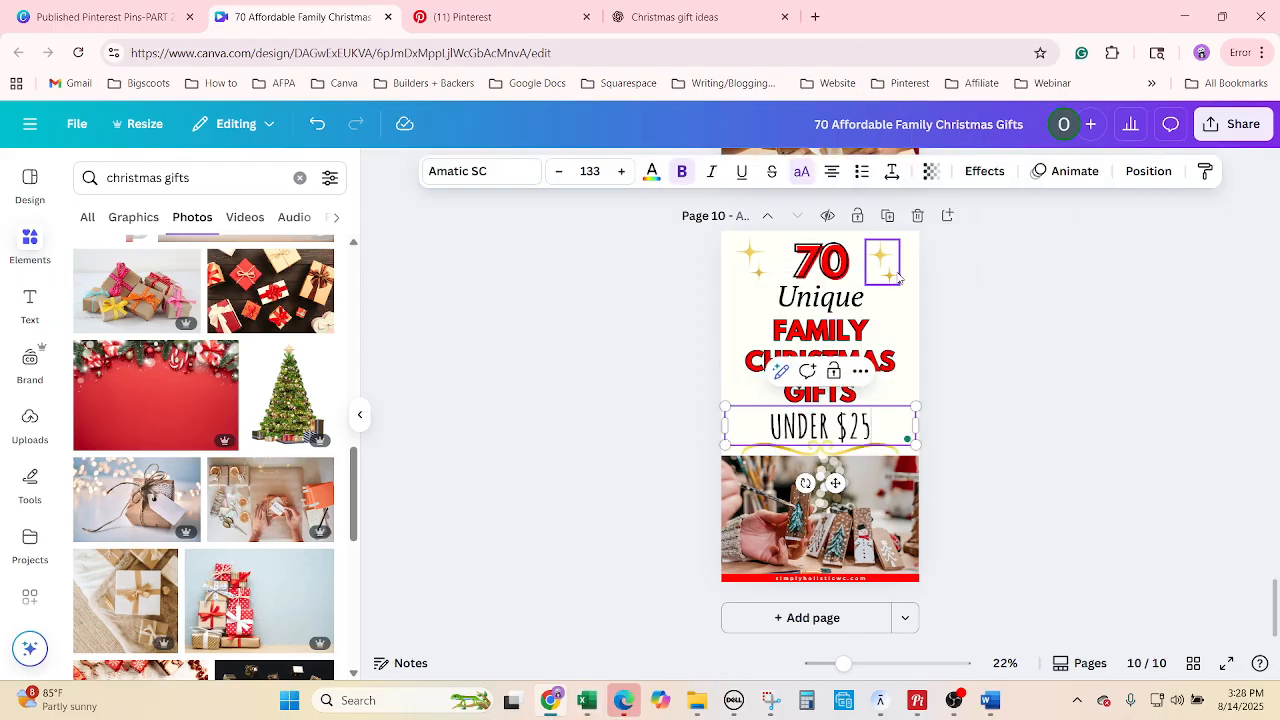
left_click(1055, 460)
left_click(858, 527)
left_click_drag(820, 456, 821, 462)
Reduce the UNDER $25 text size to 116.
left_click(800, 375)
left_click(820, 428)
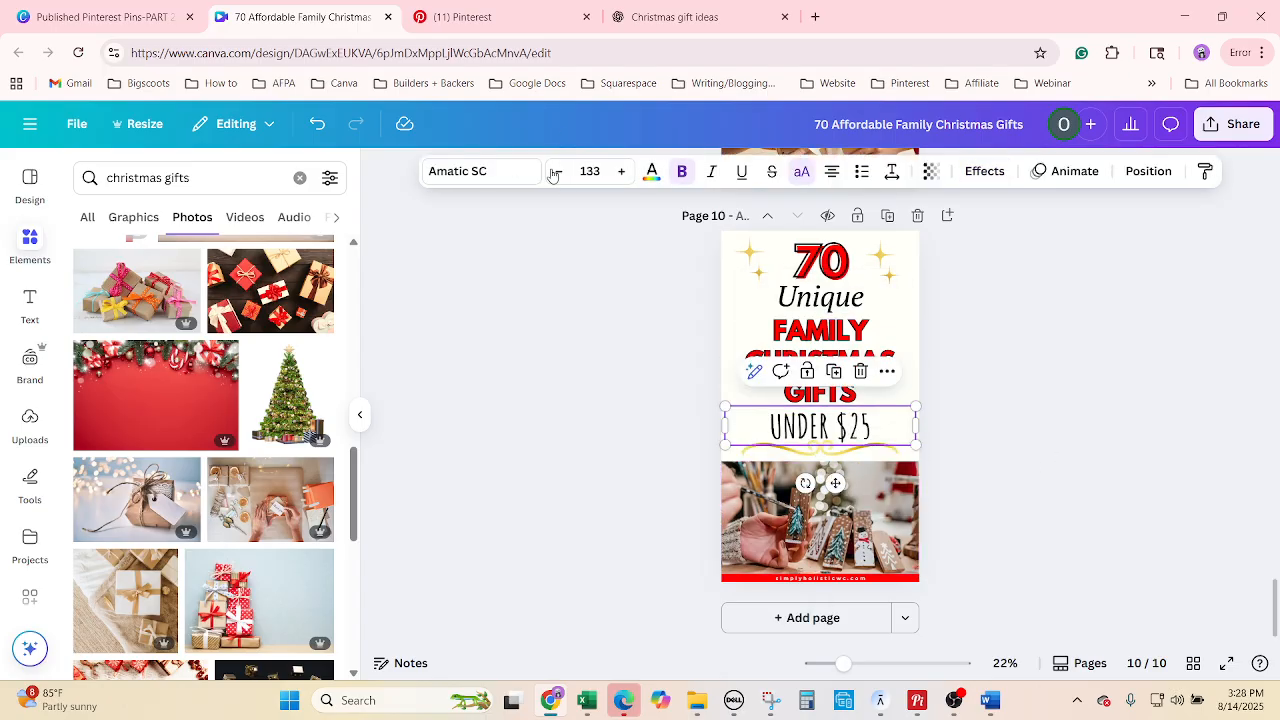
left_click(557, 171)
left_click(557, 171)
left_click(557, 171)
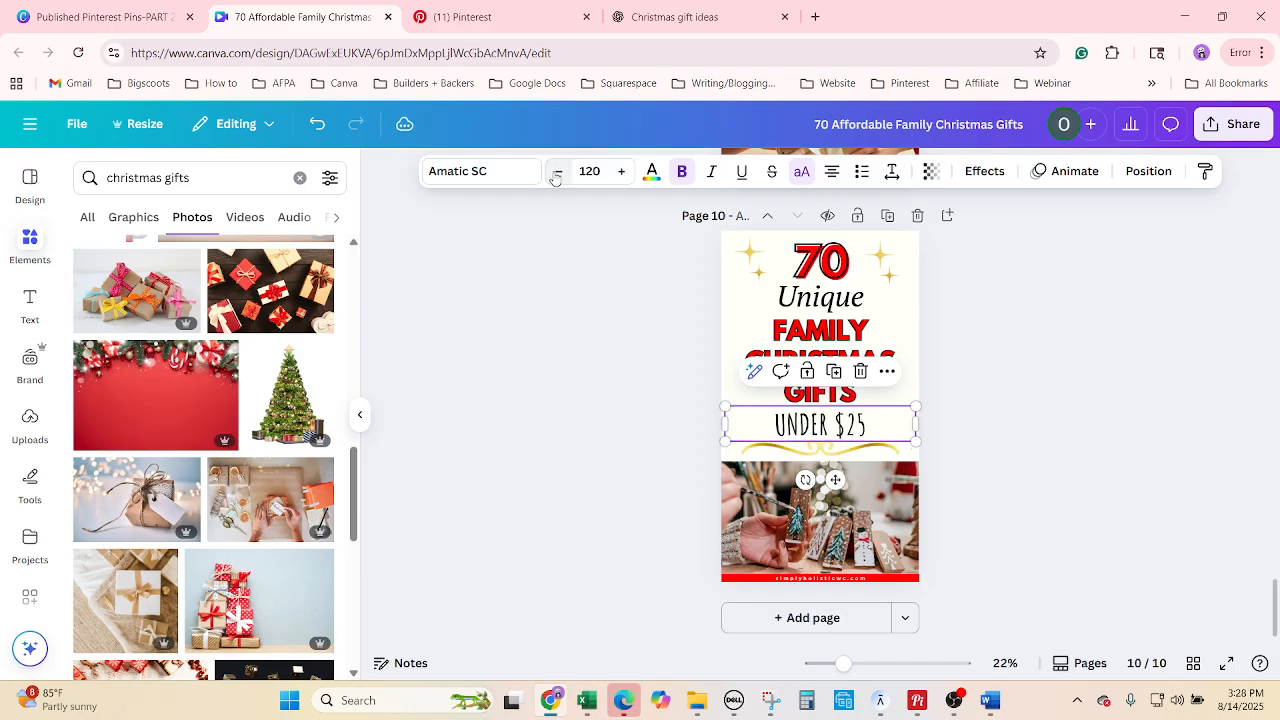
left_click(557, 171)
left_click(1003, 424)
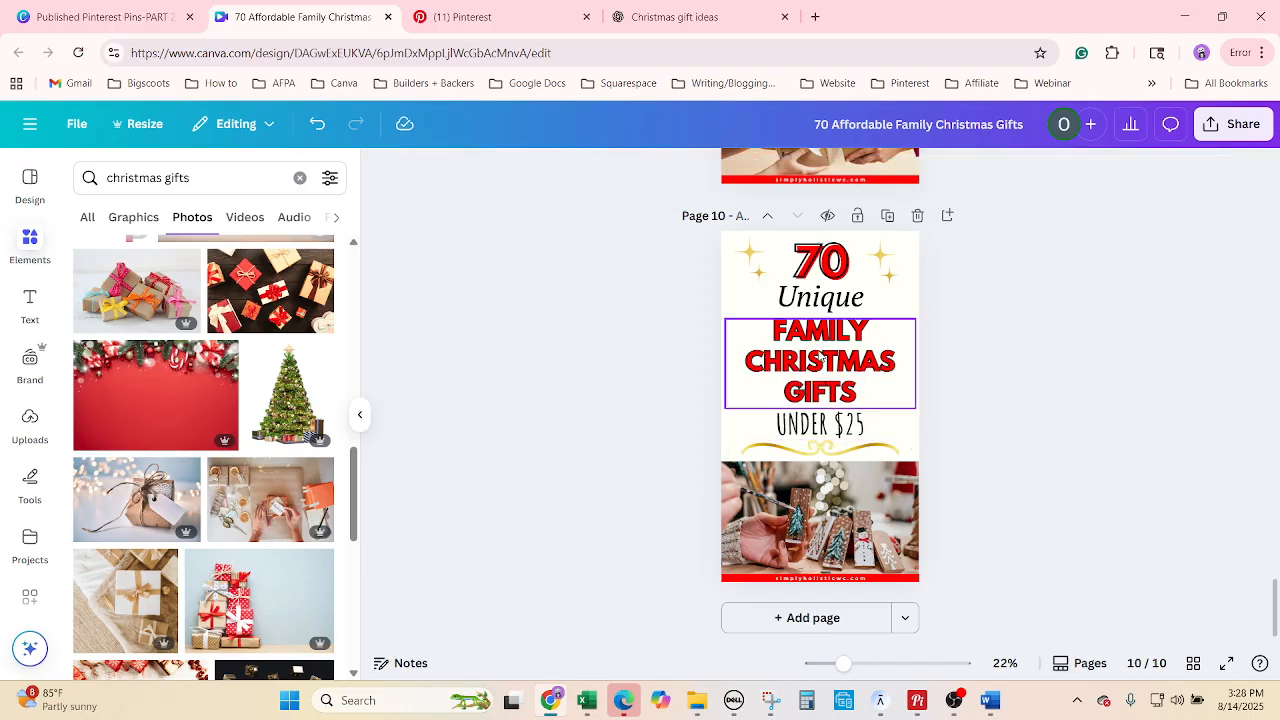
Enlarge the FAMILY CHRISTMAS GIFTS heading to size 102.
left_click(820, 357)
left_click(622, 173)
left_click(622, 173)
left_click(622, 173)
left_click(622, 173)
left_click(622, 173)
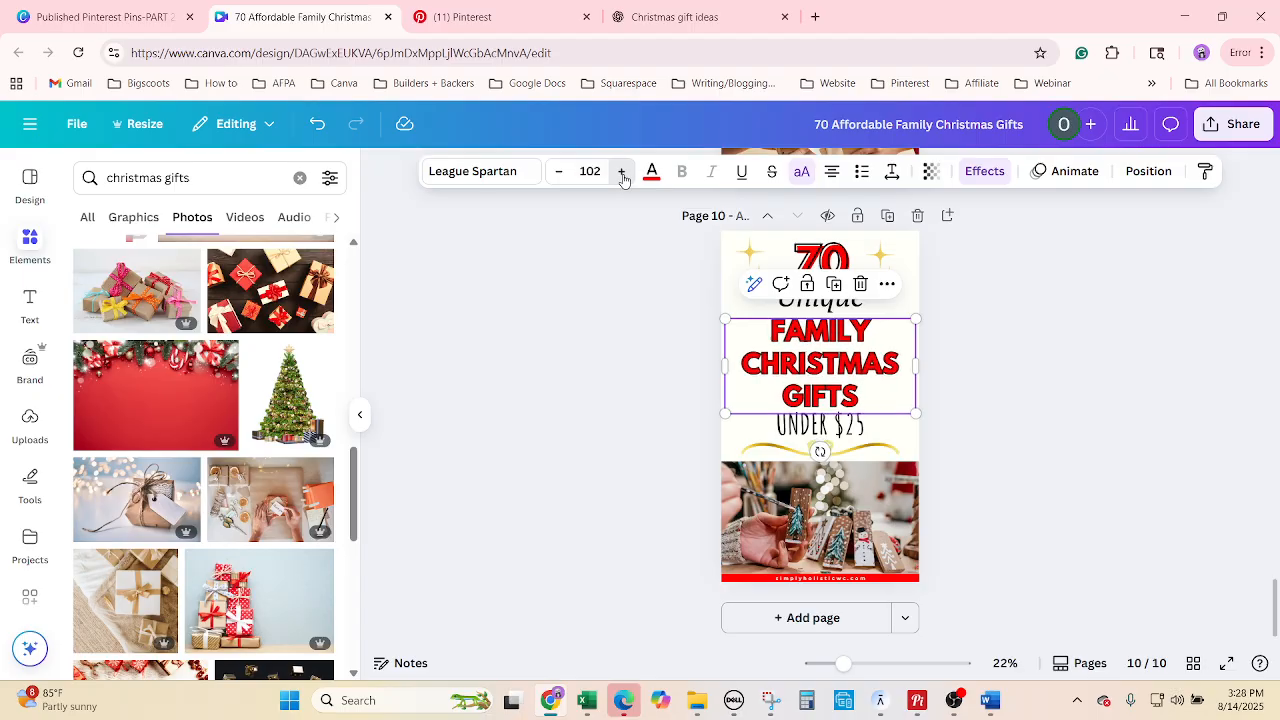
left_click(1060, 430)
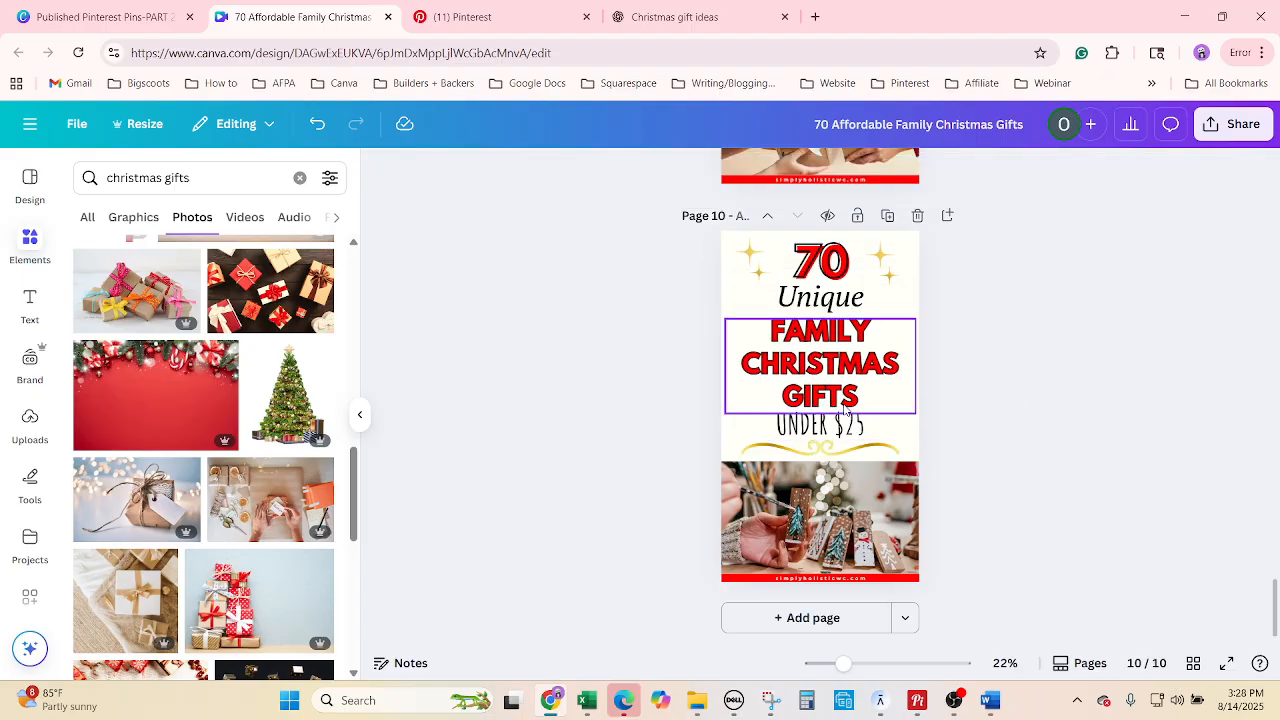
Check the position of the heading, UNDER $25 text, divider and photo on page 10.
left_click(880, 340)
left_click(1066, 171)
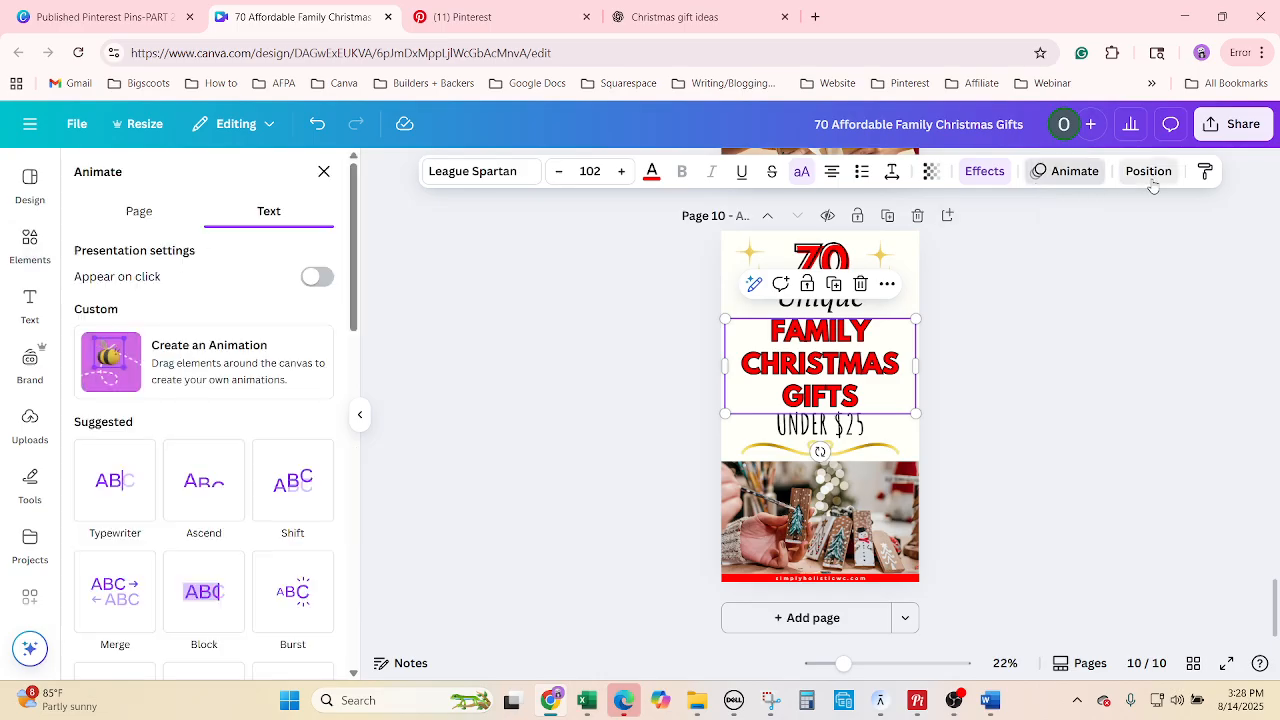
left_click(1148, 171)
left_click(756, 429)
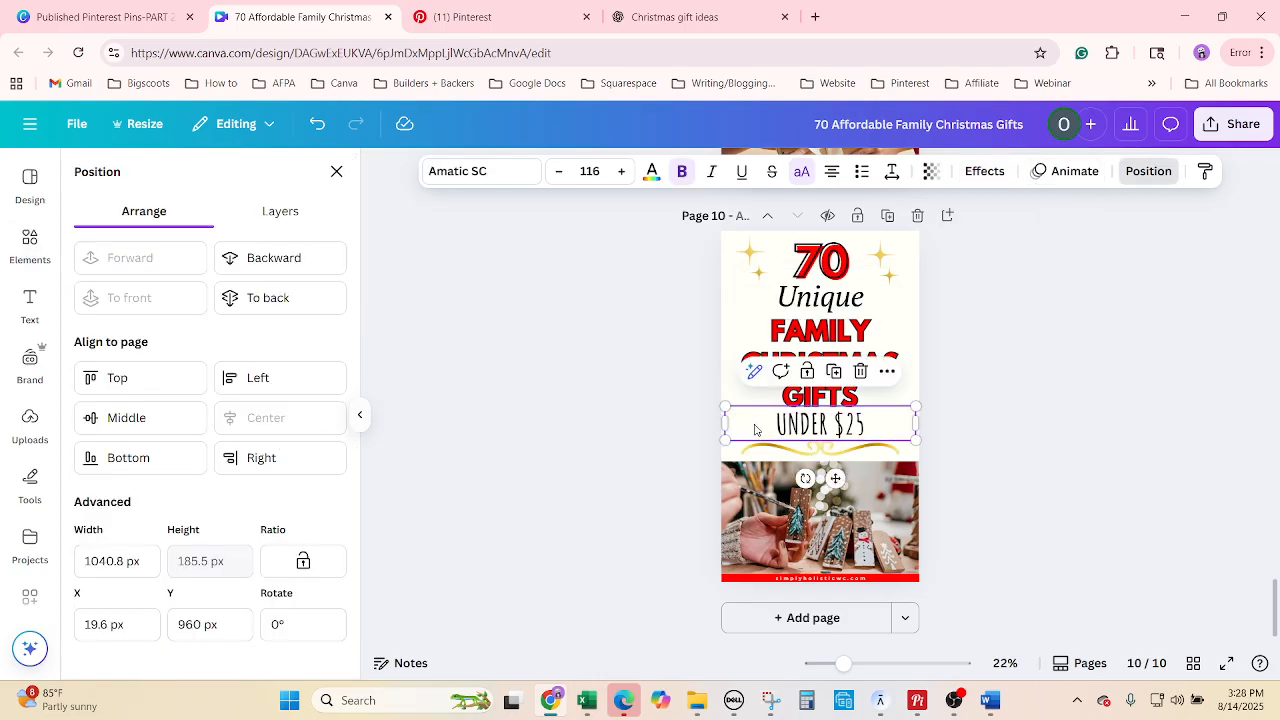
left_click(756, 452)
left_click(776, 529)
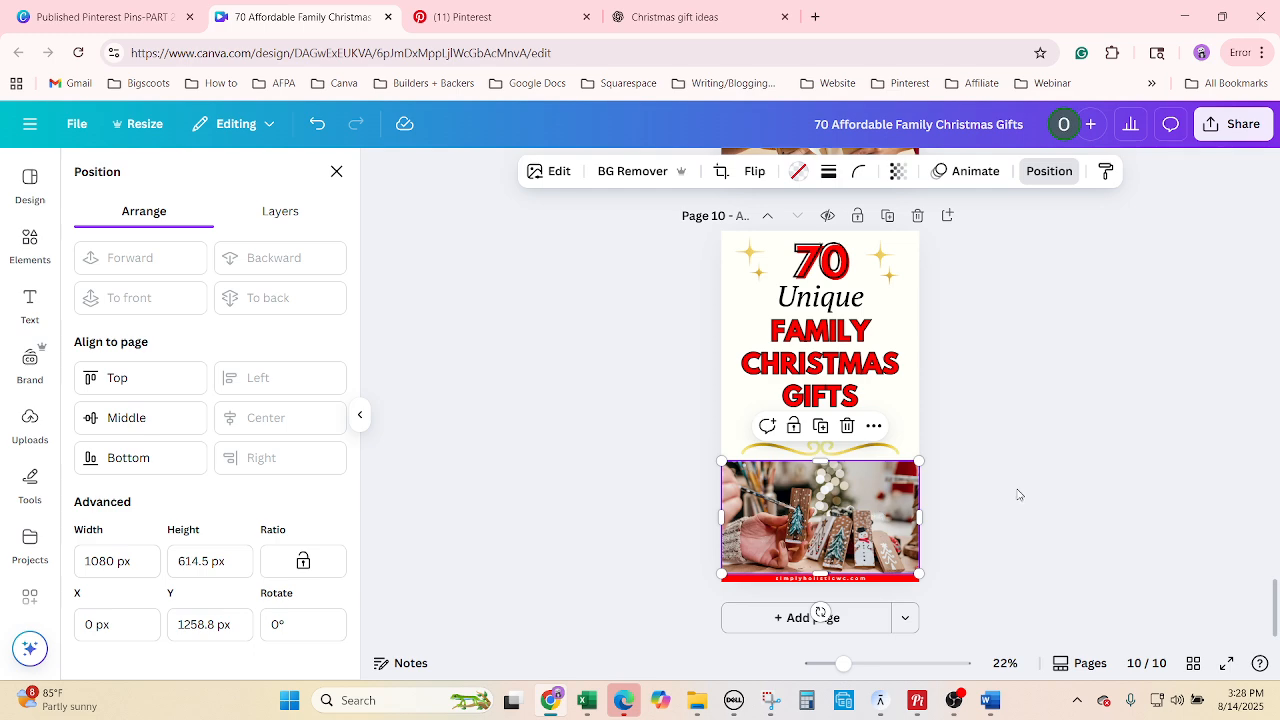
left_click(1018, 494)
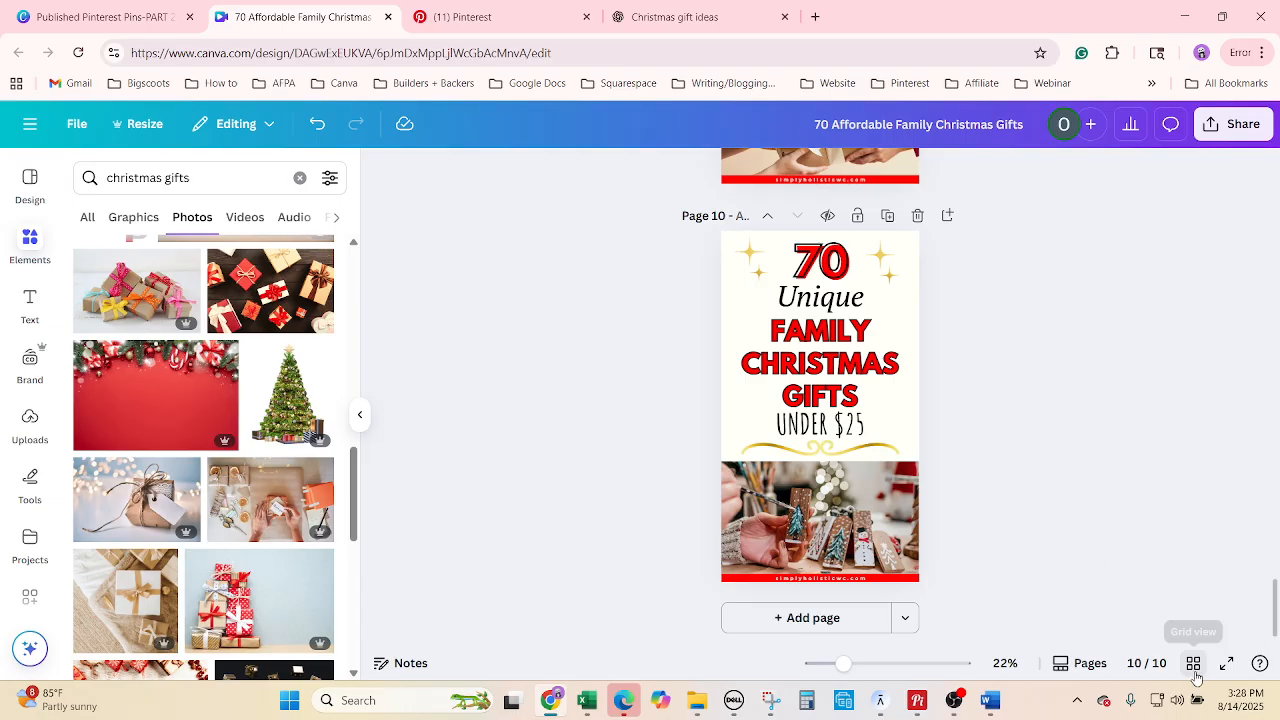
Switch to grid view and scroll up to the first row of pin thumbnails.
left_click(1193, 663)
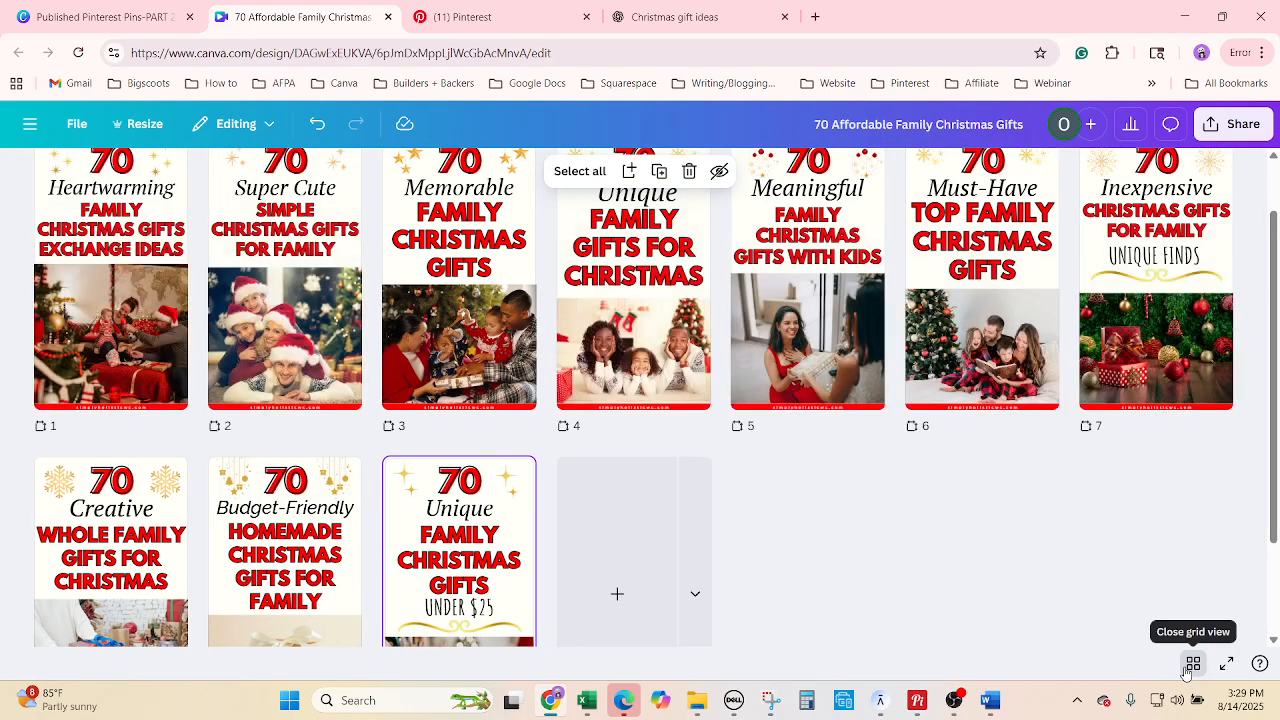
scroll(789, 520, "up", 1)
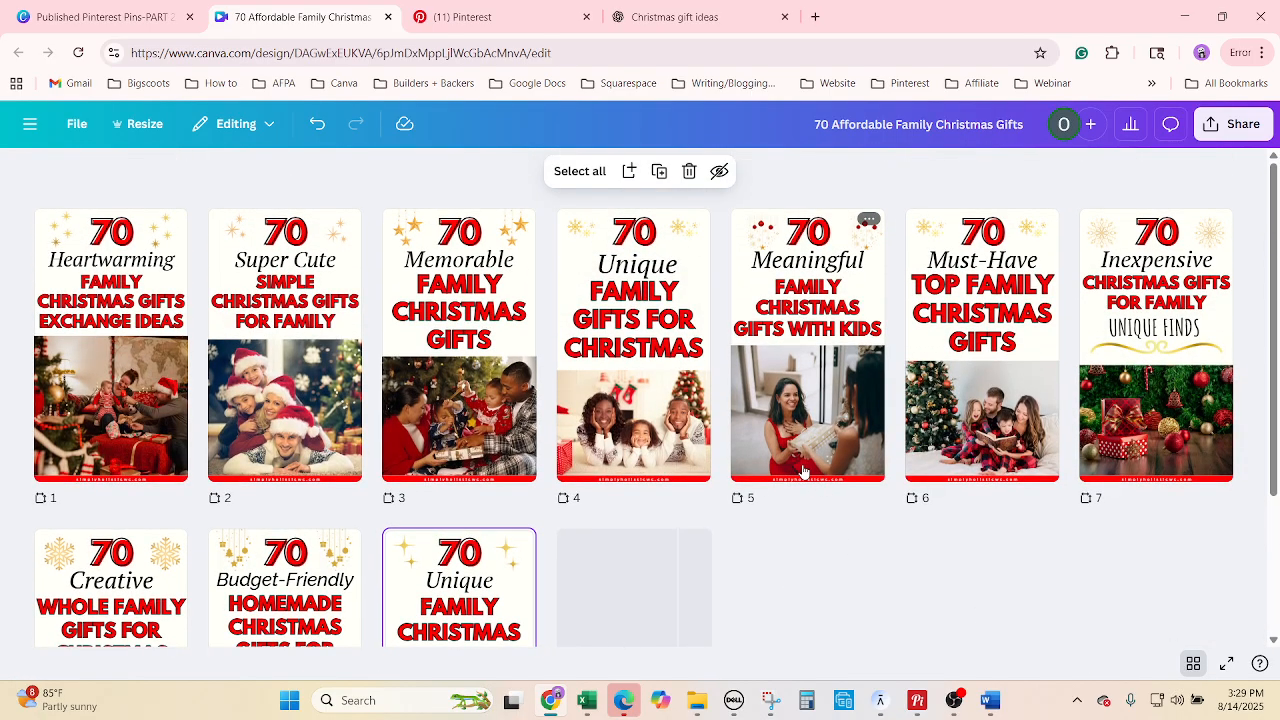
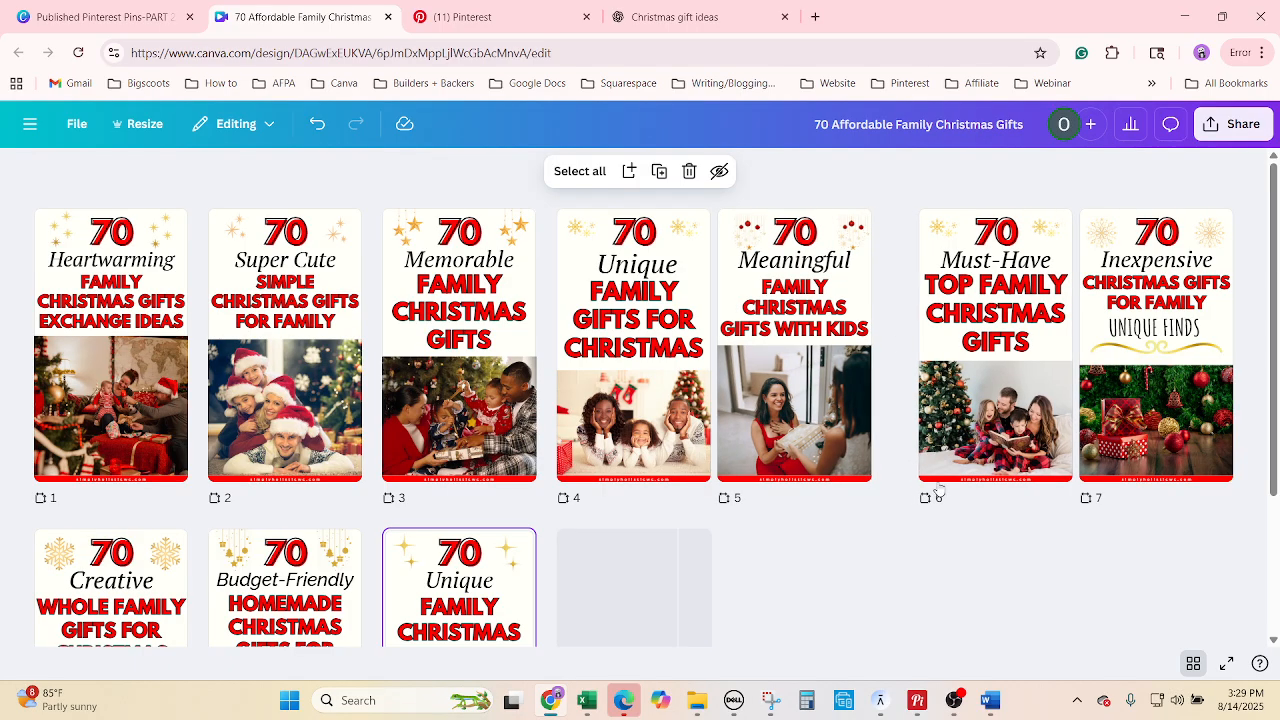
Stretch the page 7 photo slightly taller at its top edge, then open page 10 for editing.
double_click(1128, 430)
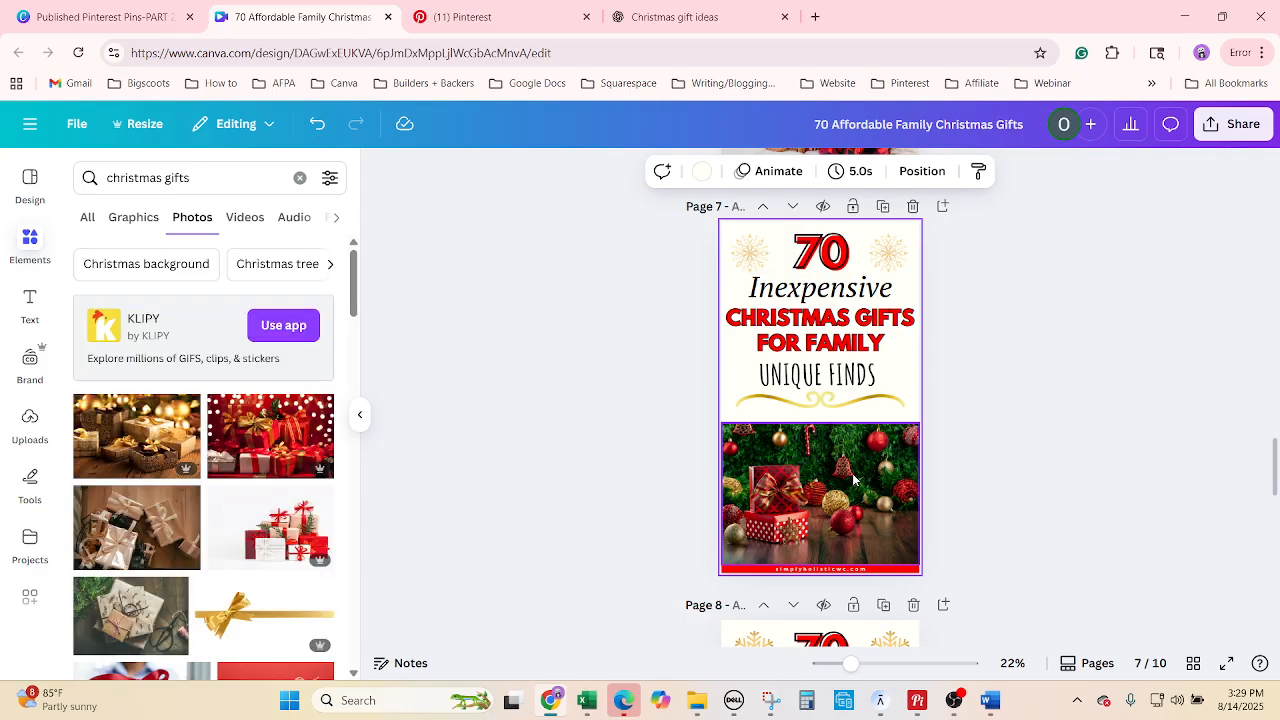
left_click(853, 480)
left_click_drag(822, 423, 829, 418)
left_click(1192, 664)
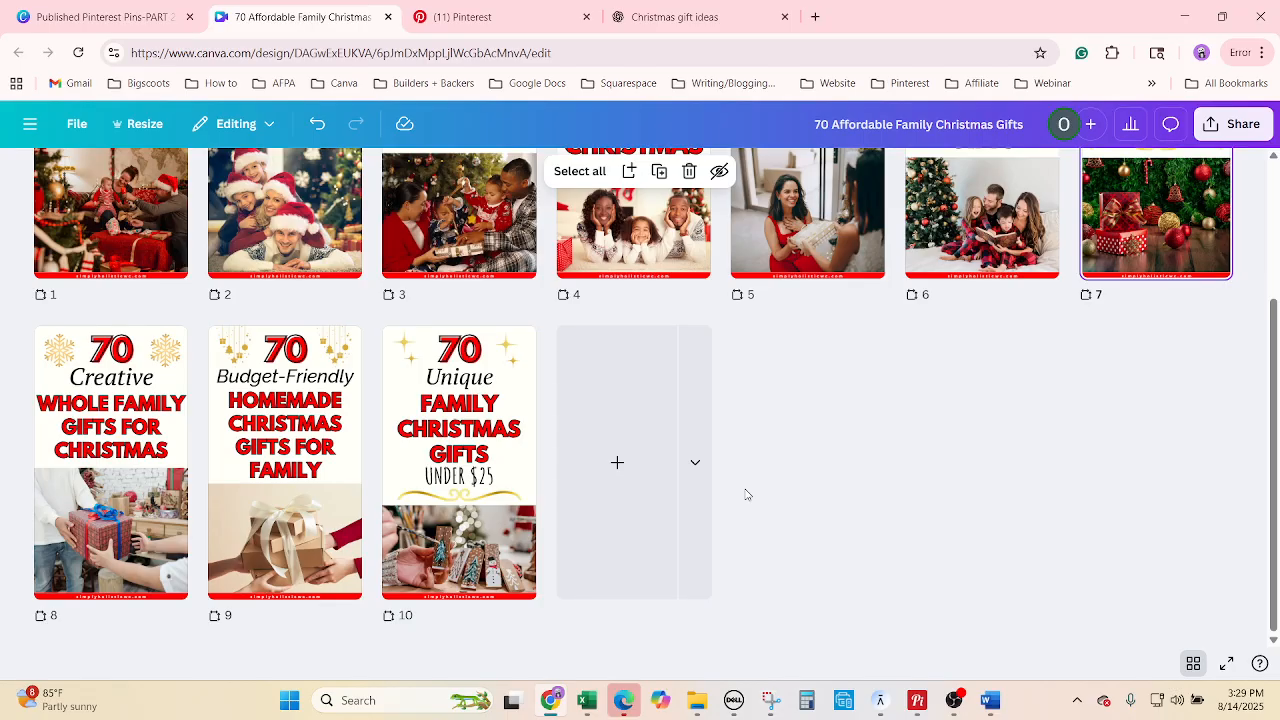
double_click(460, 448)
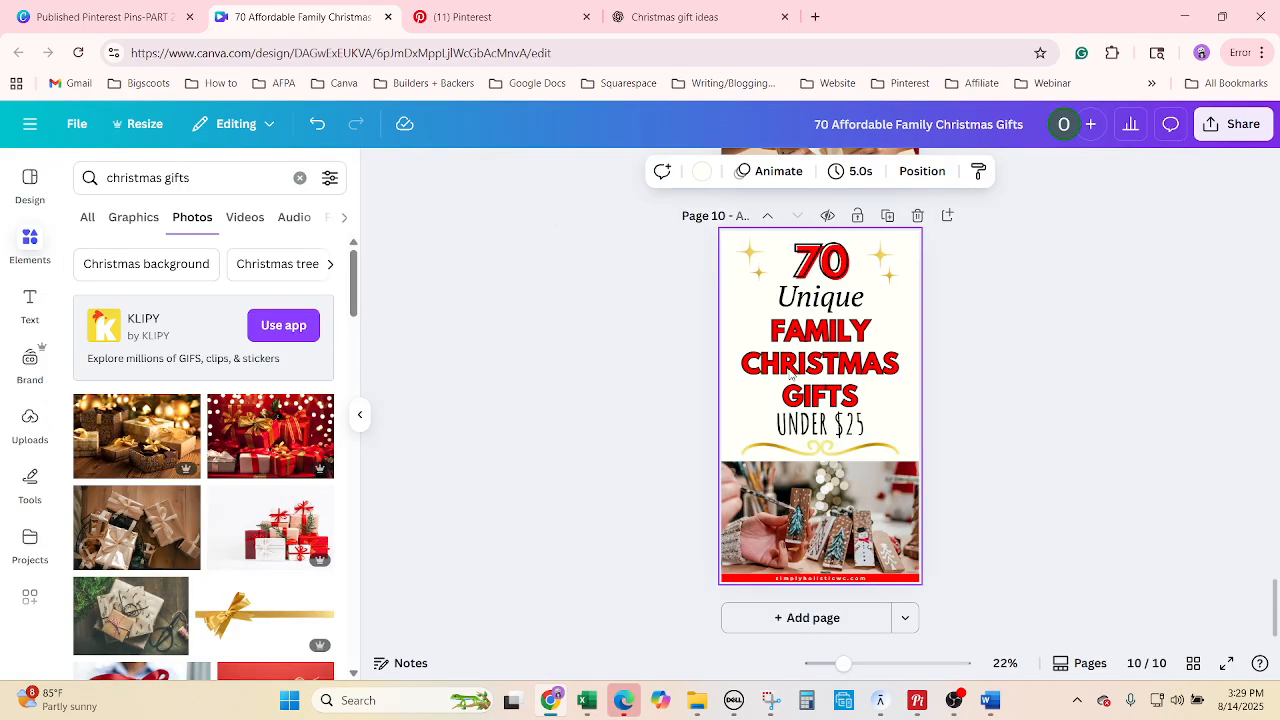
Shrink the FAMILY CHRISTMAS GIFTS headline font two steps and the UNDER $25 font three steps.
left_click(850, 380)
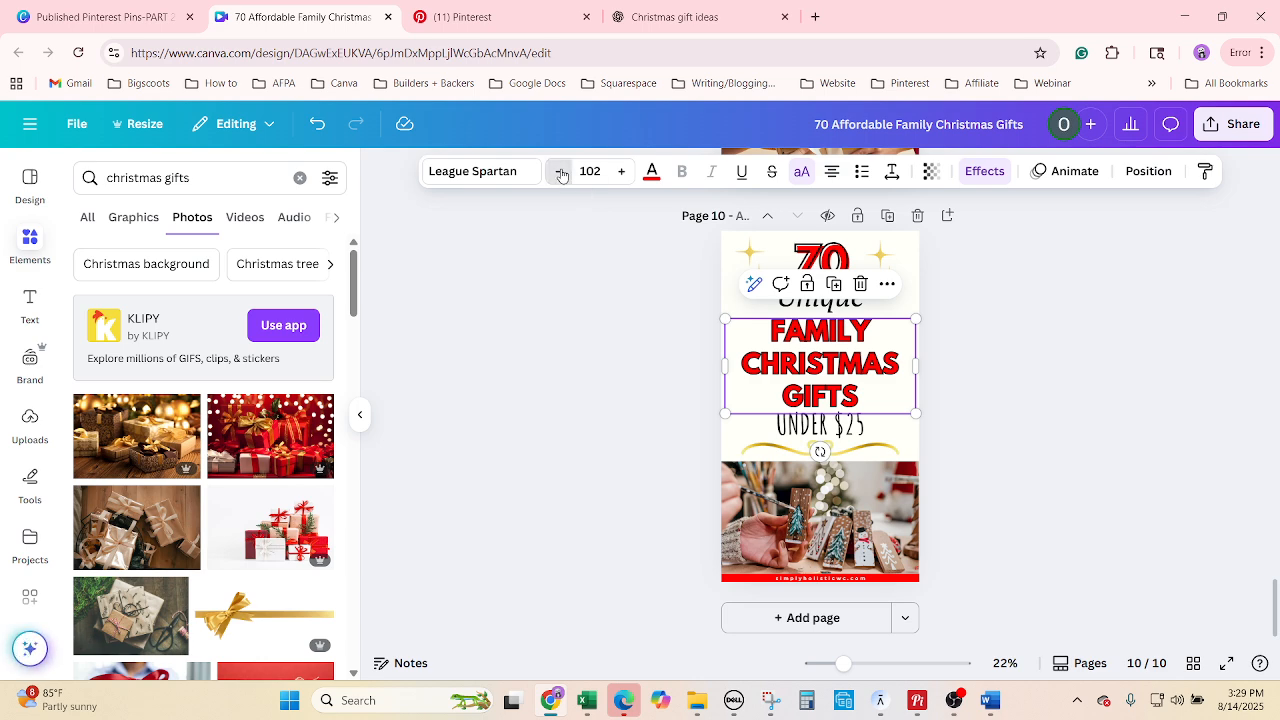
left_click(562, 175)
left_click(562, 175)
left_click(974, 423)
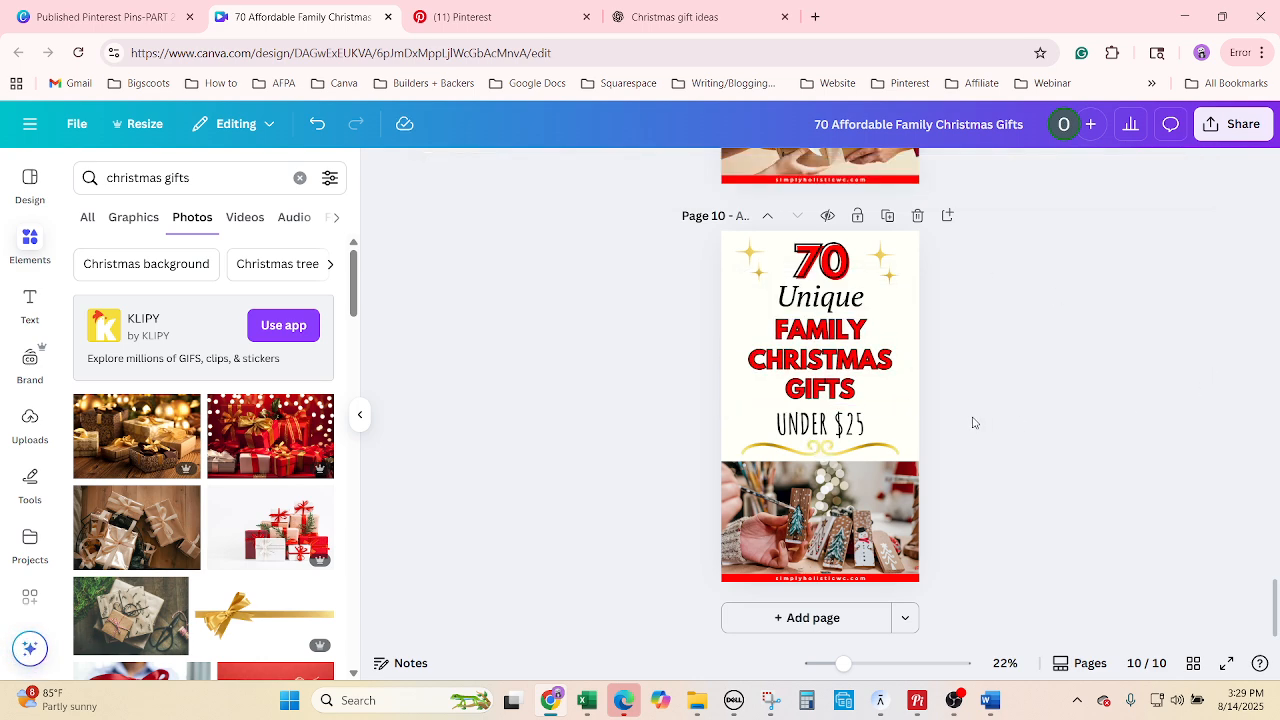
left_click(858, 428)
left_click(560, 173)
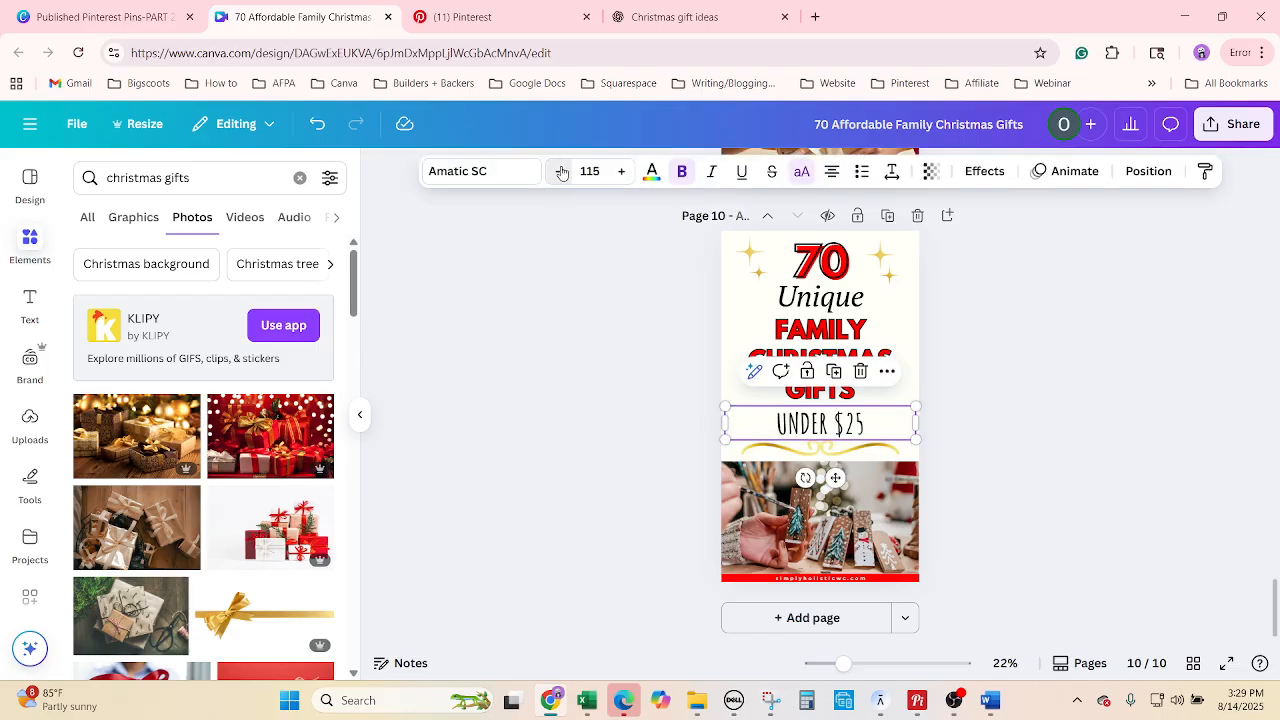
left_click(560, 173)
left_click(560, 173)
left_click(560, 173)
left_click(560, 173)
left_click(560, 173)
left_click(1156, 488)
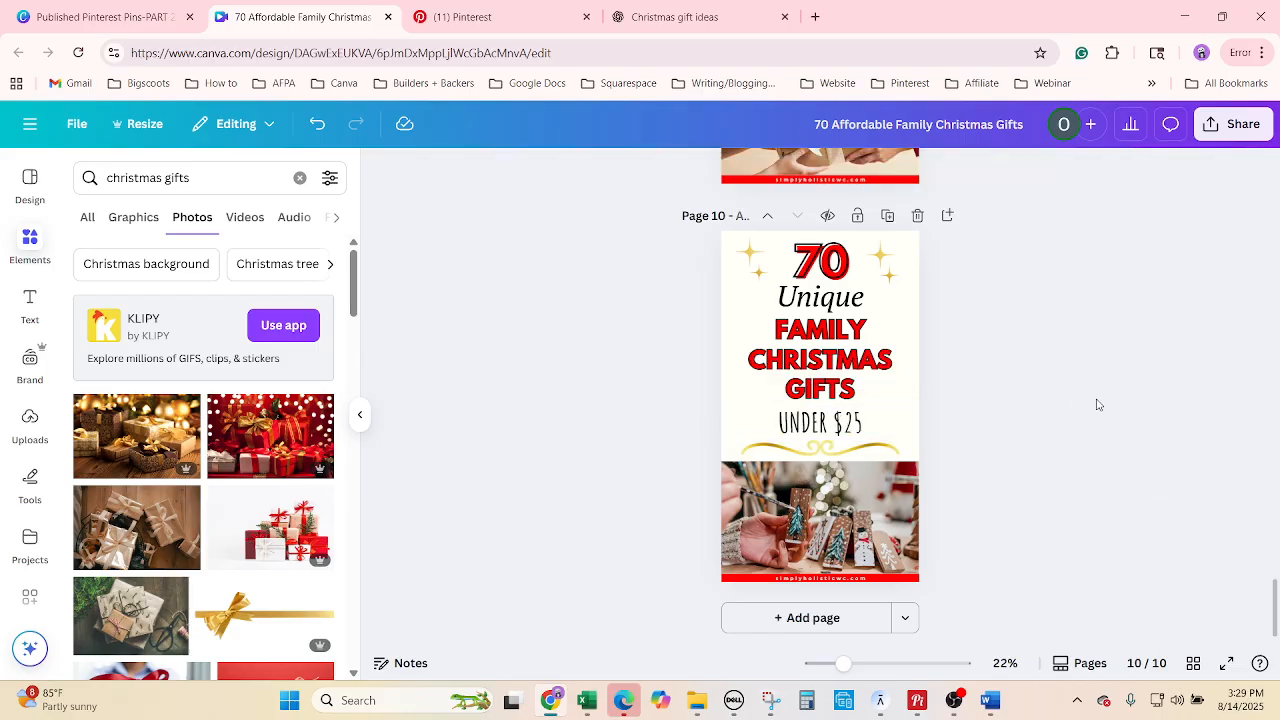
Nudge UNDER $25 and the gold divider into place and raise the photo's top edge.
left_click_drag(838, 428, 837, 417)
left_click(843, 450)
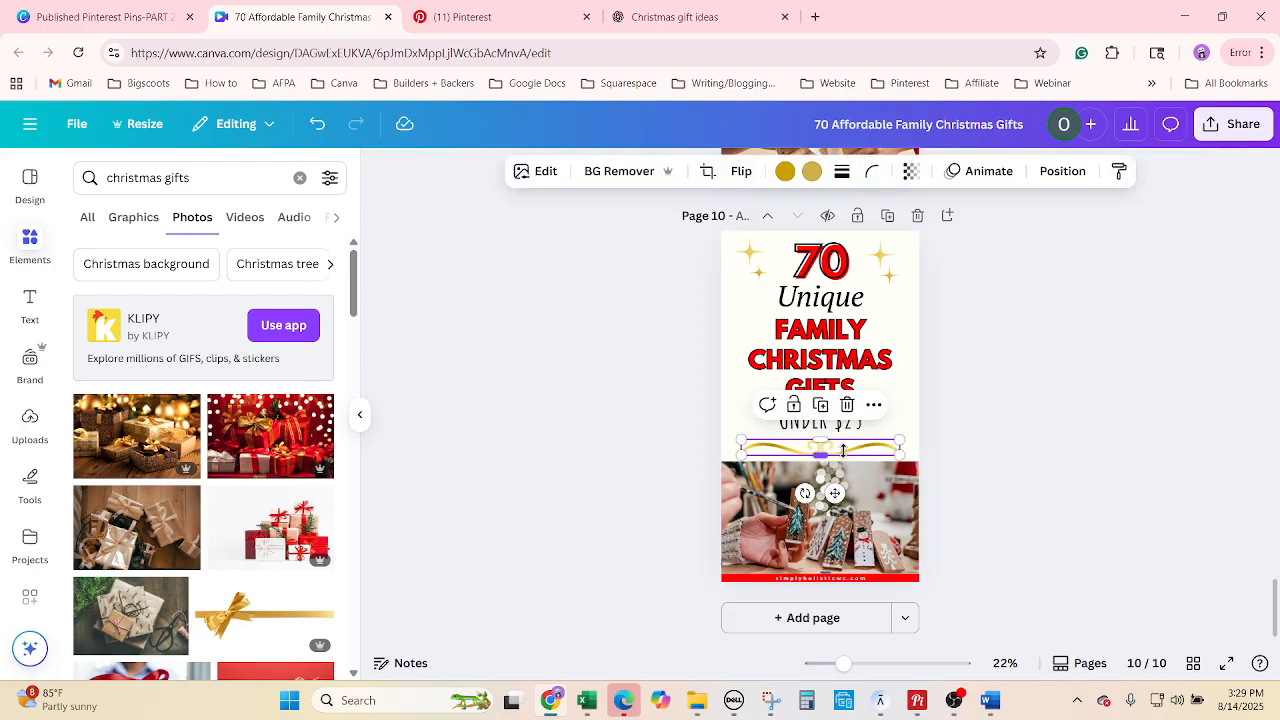
left_click(861, 409)
left_click_drag(832, 443, 828, 453)
left_click(821, 476)
left_click(1034, 491)
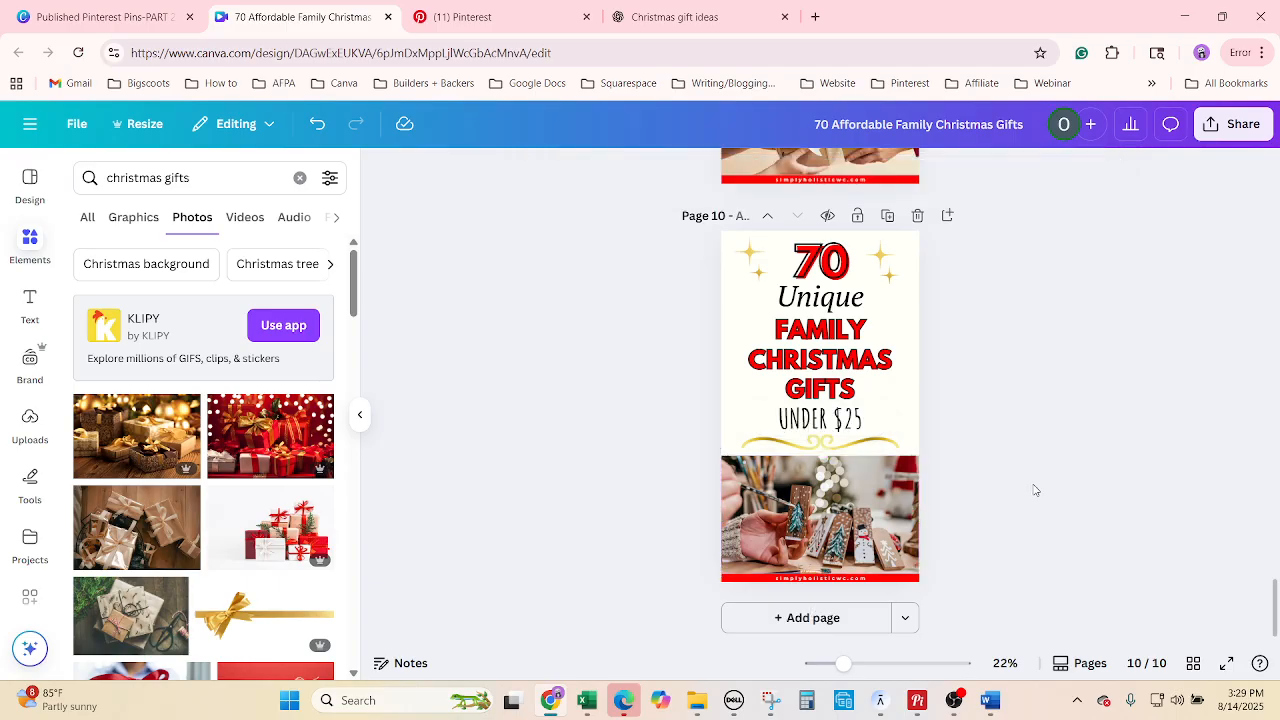
left_click(856, 441)
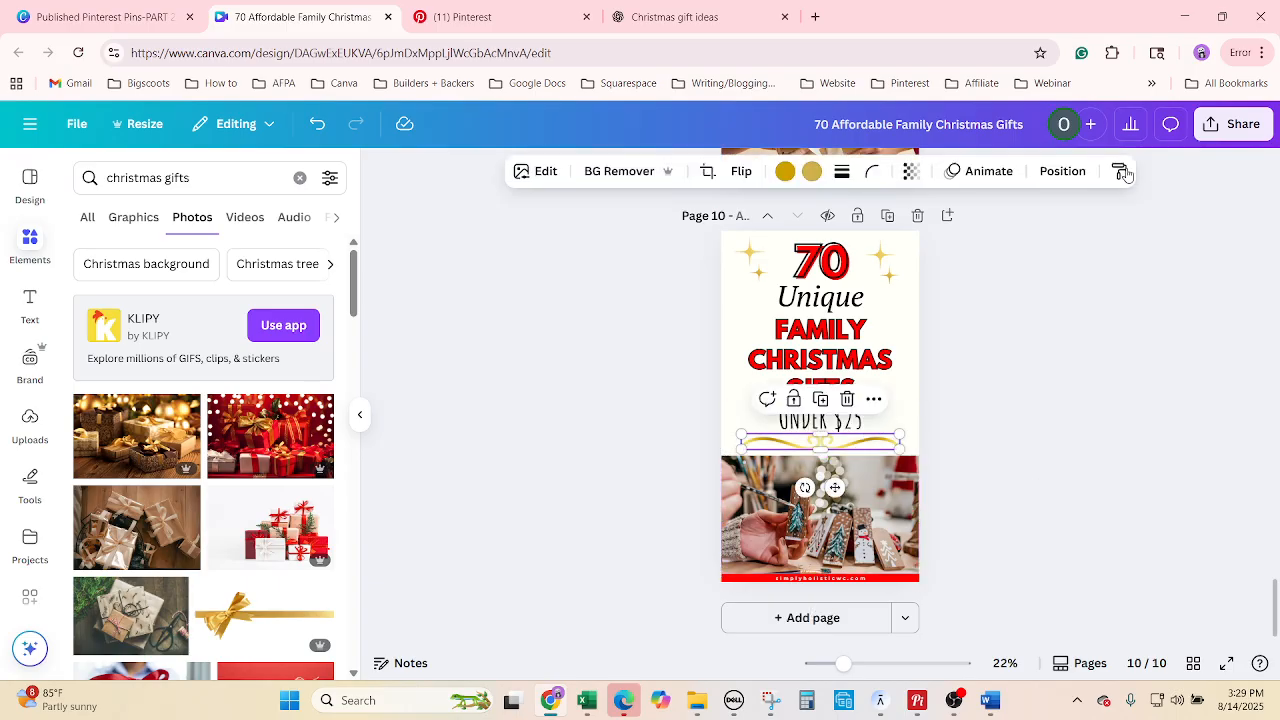
left_click(1052, 171)
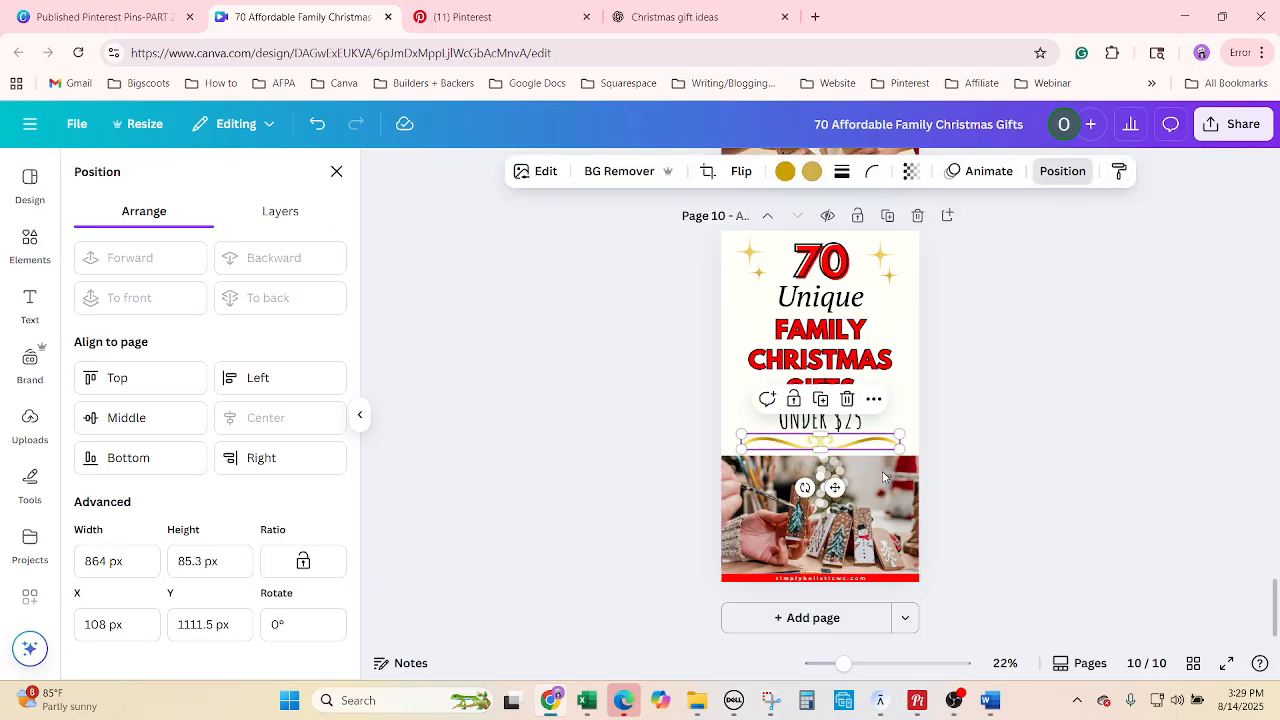
left_click(894, 427)
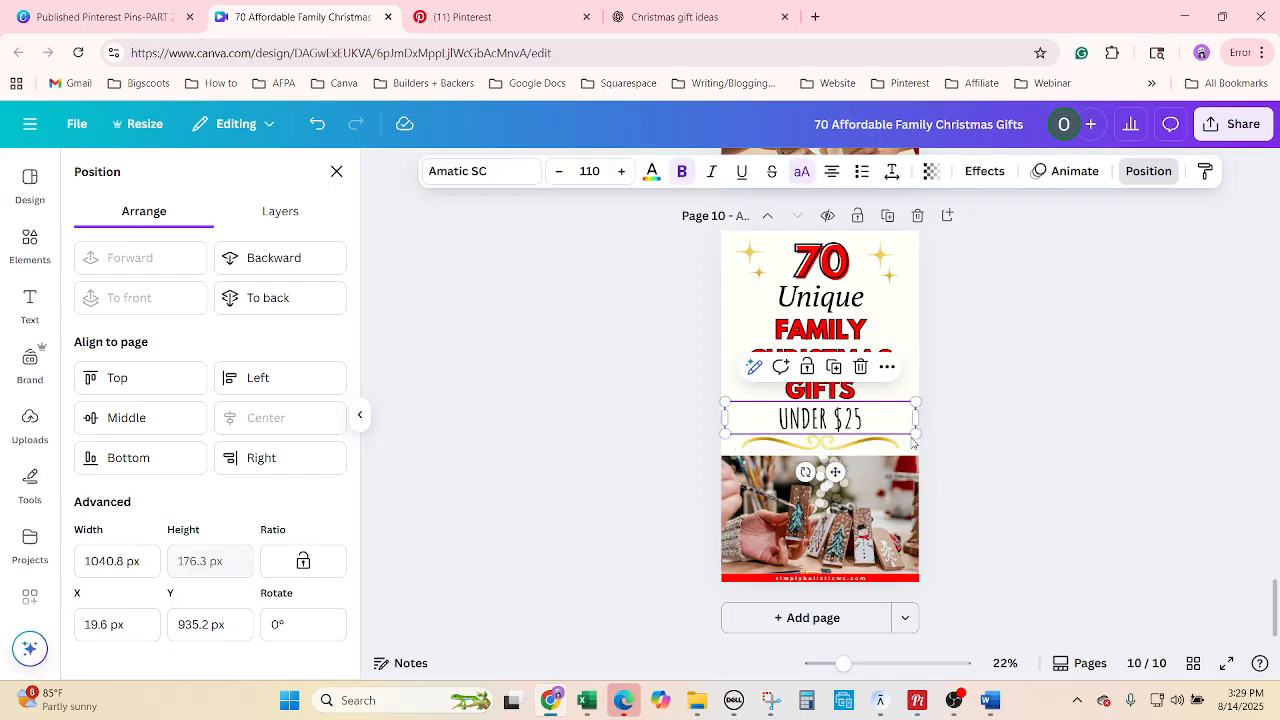
left_click(1150, 634)
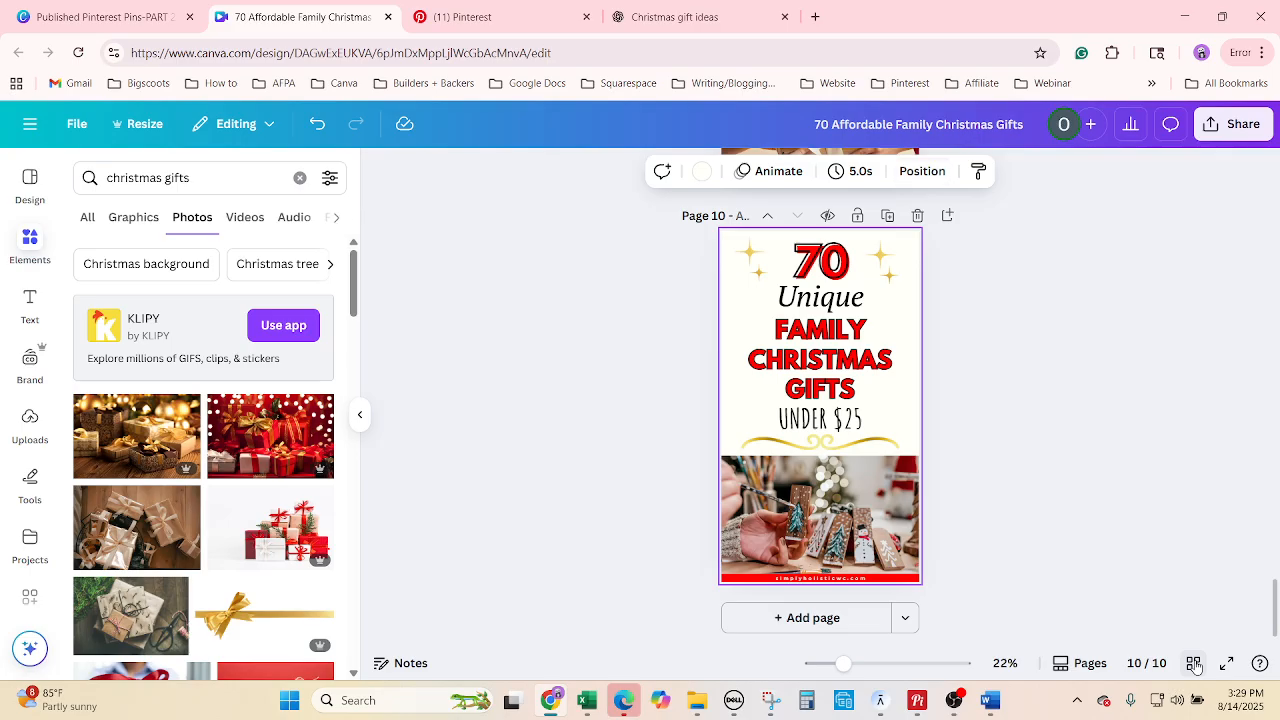
left_click(1194, 664)
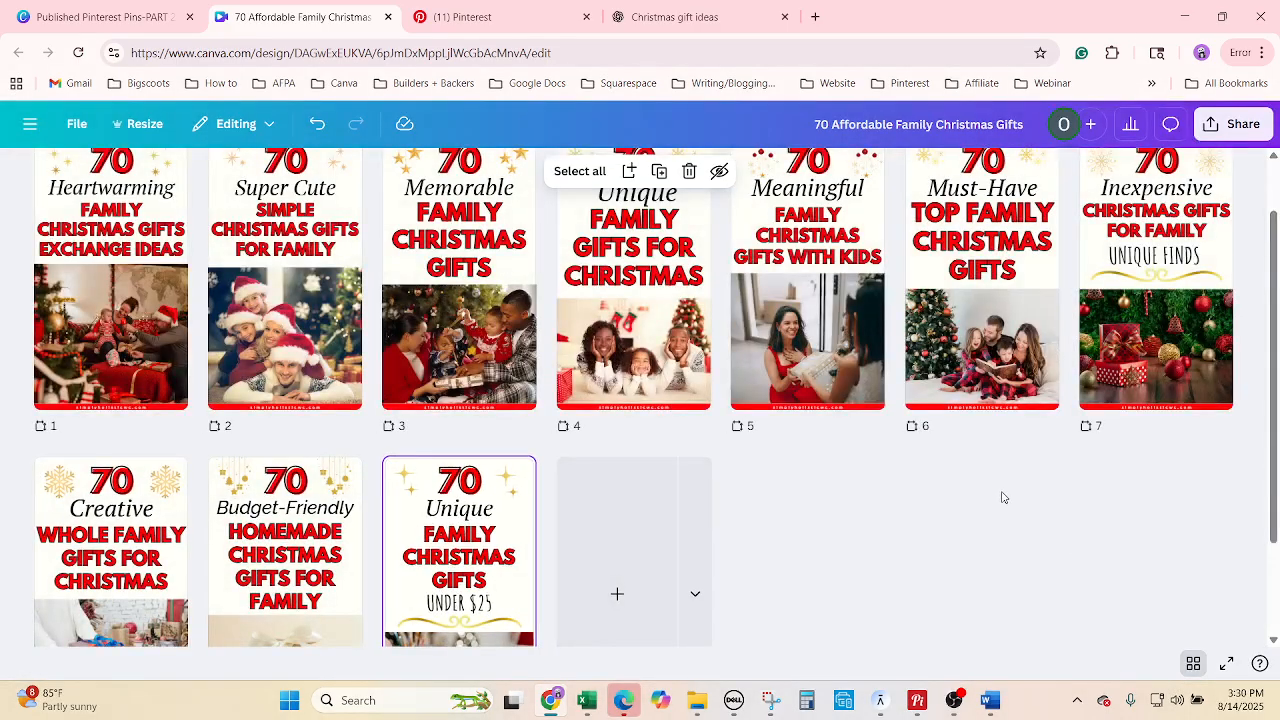
Download pages 1–10 of the design as PNG images at 1080 × 1920 px.
scroll(1005, 497, "down", 2)
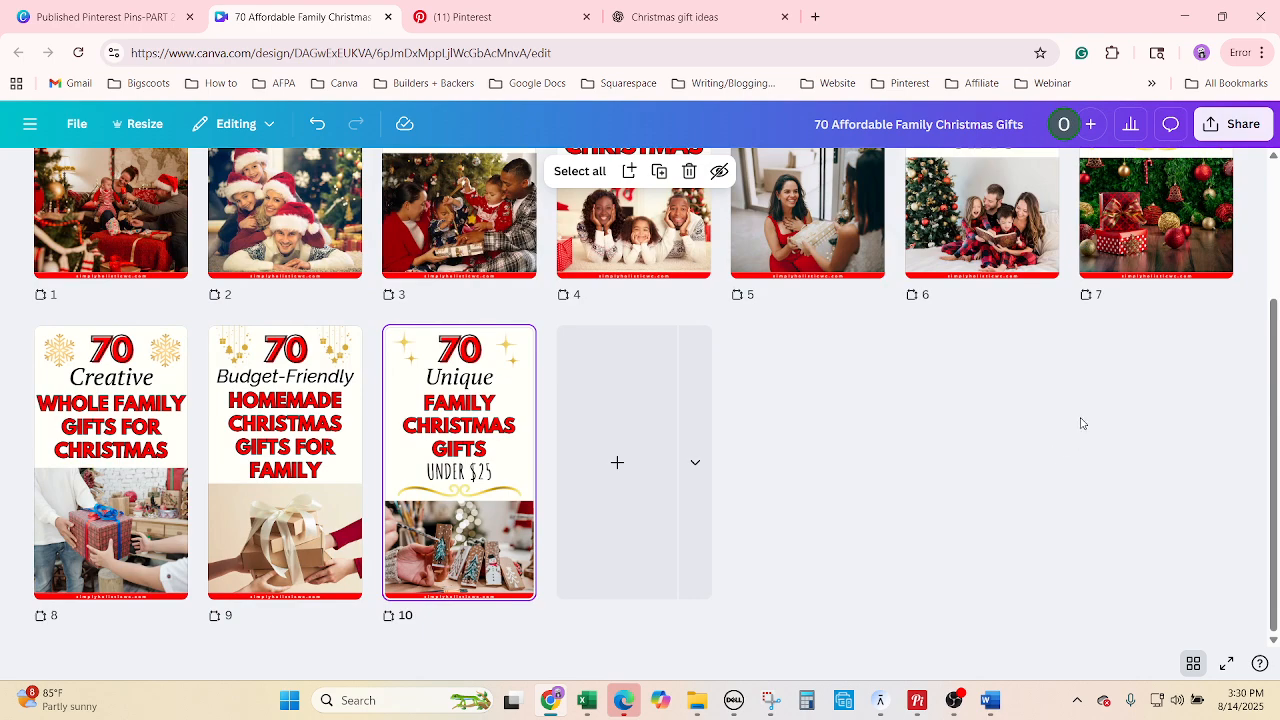
scroll(1123, 423, "up", 3)
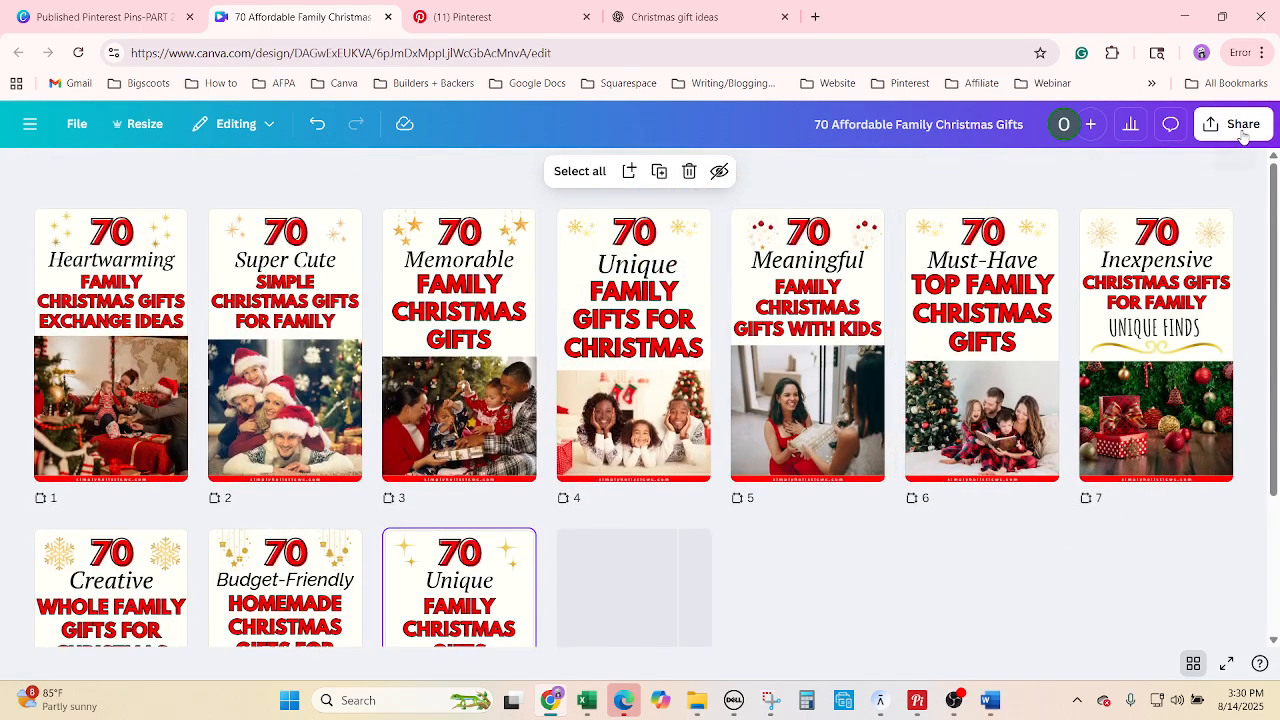
left_click(1236, 139)
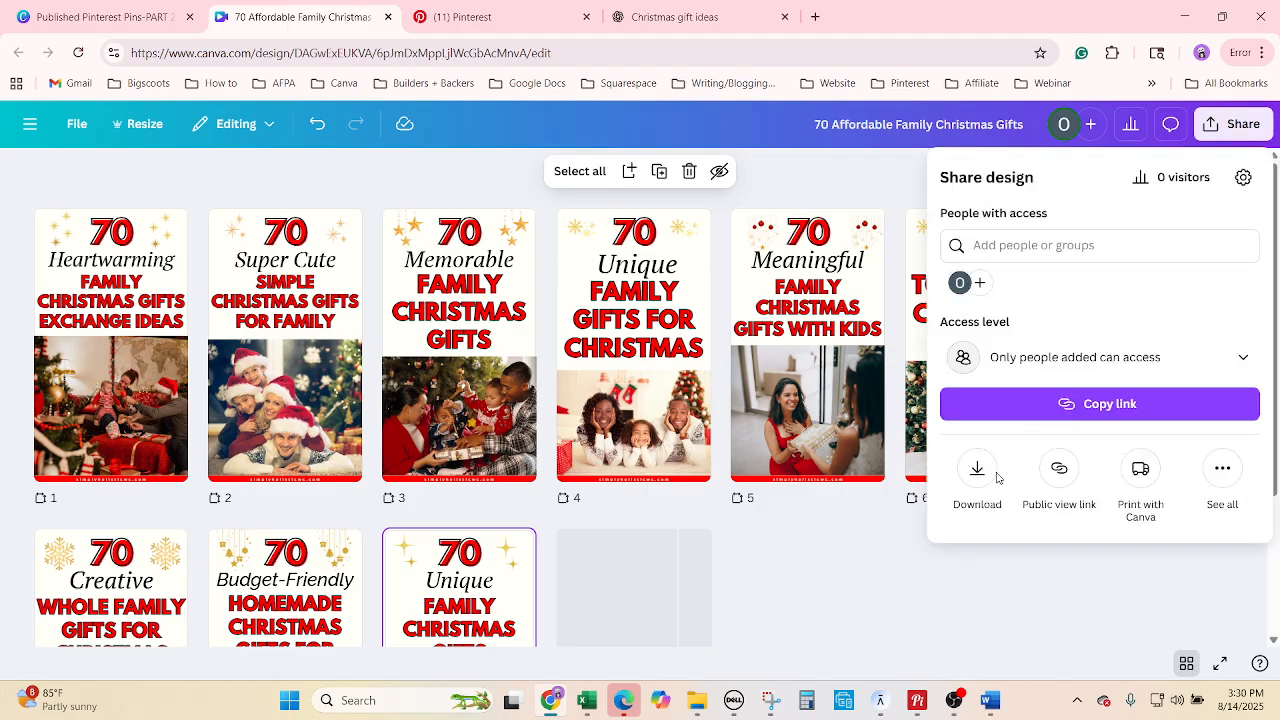
left_click(988, 474)
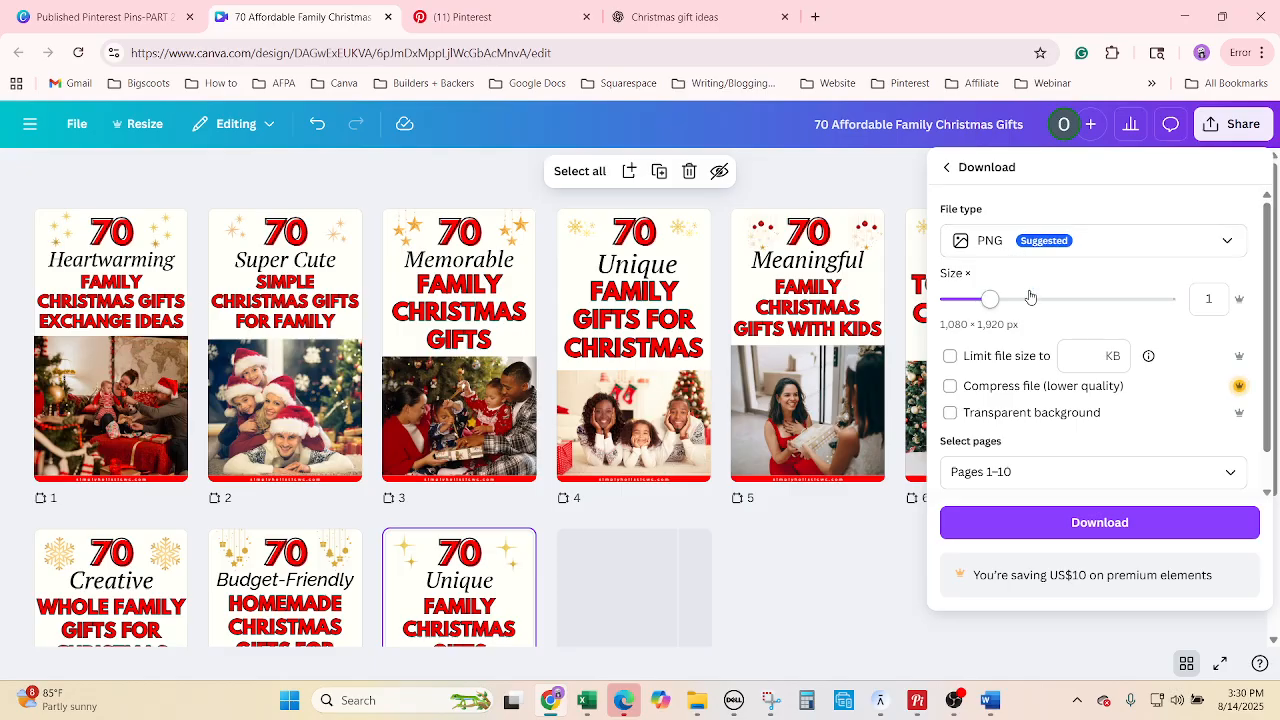
left_click(1117, 539)
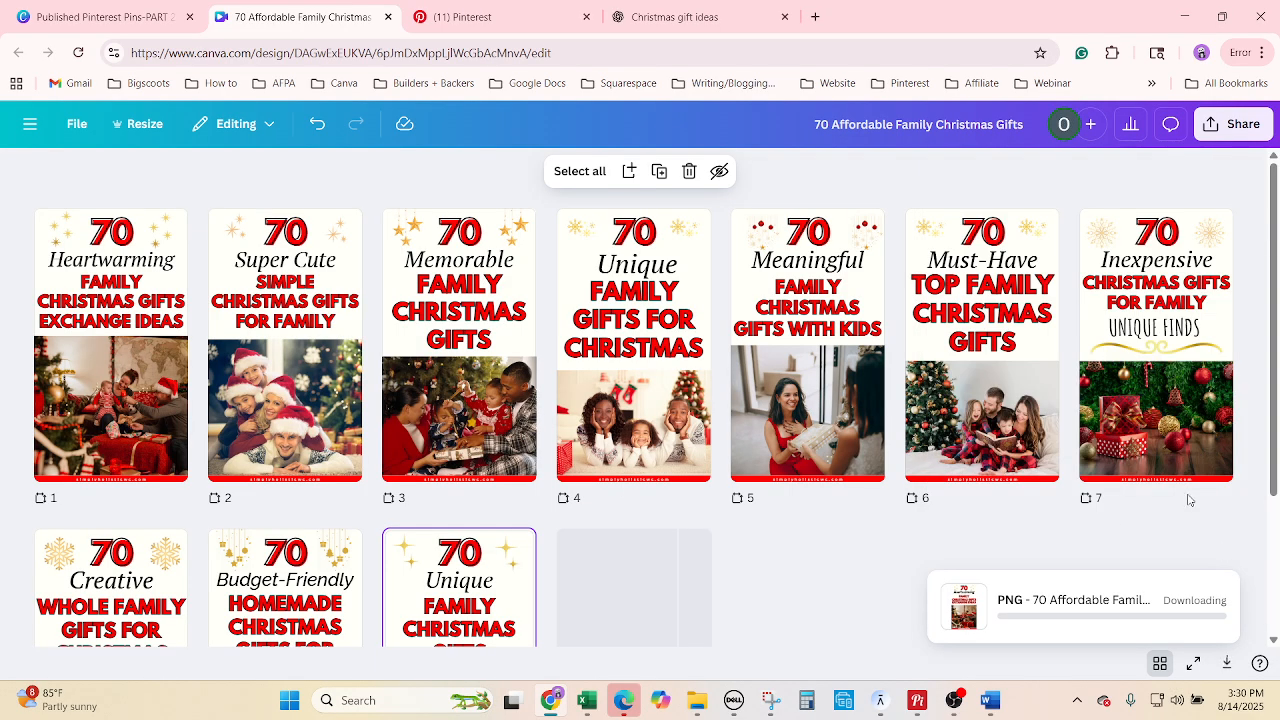
Copy the Pinterest descriptions prompt from cell A8 of the Chat GPT Commands sheet.
left_click(587, 700)
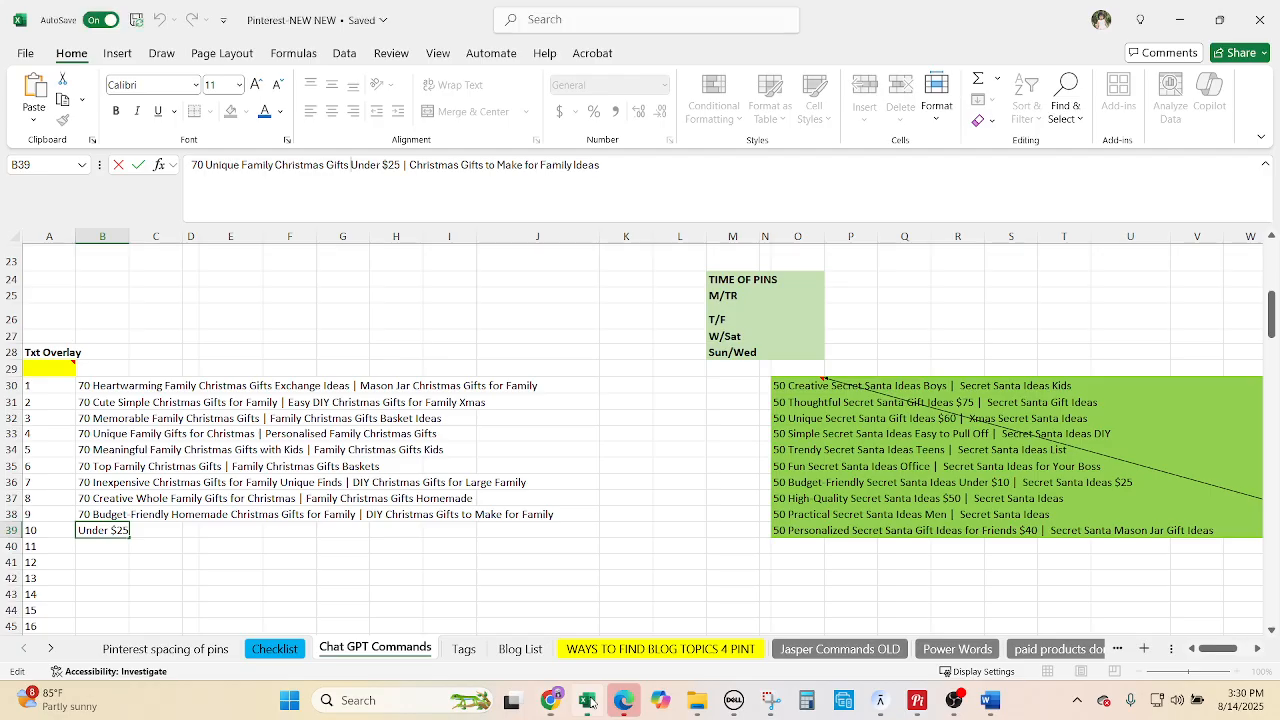
left_click(296, 647)
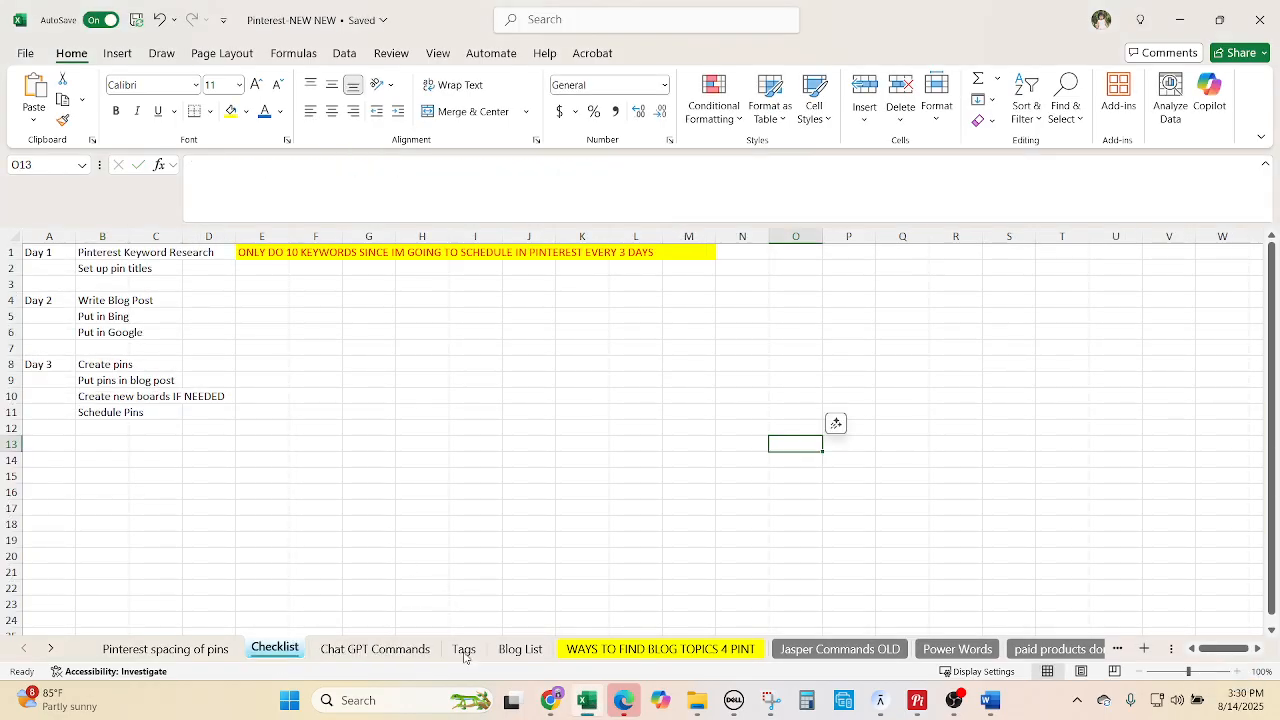
left_click(520, 648)
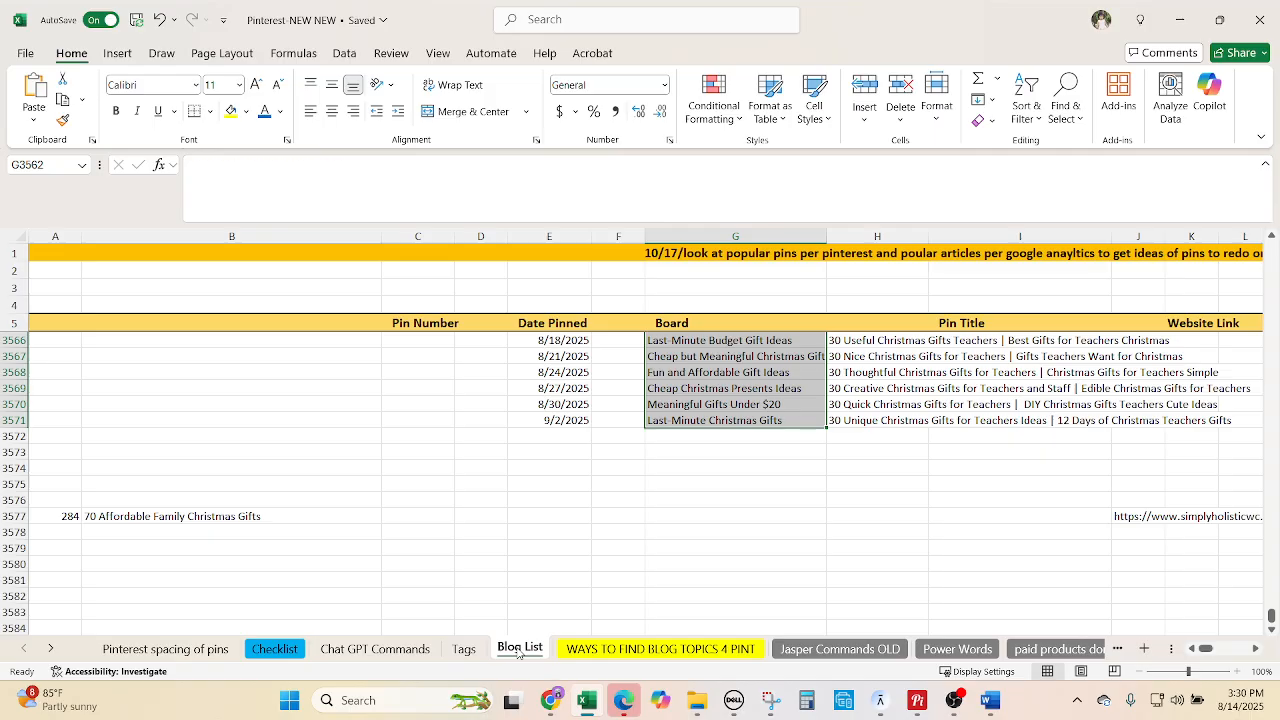
left_click(468, 650)
left_click(352, 649)
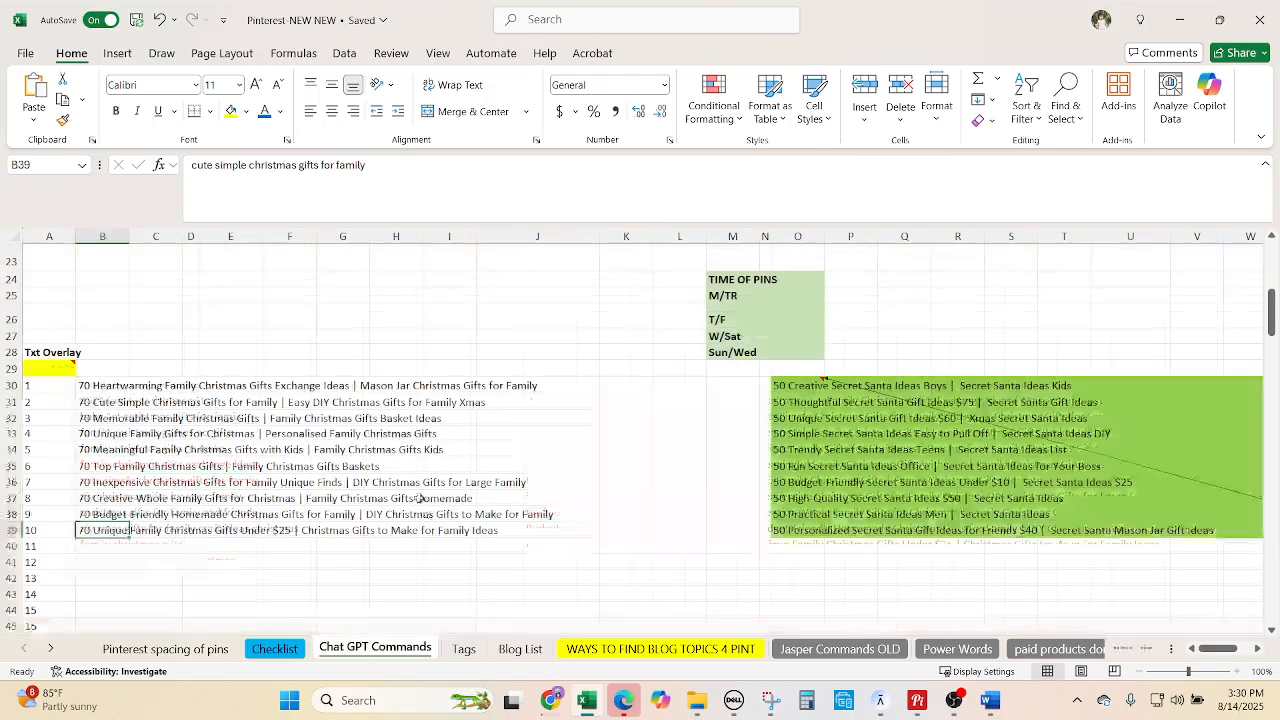
scroll(422, 495, "up", 5)
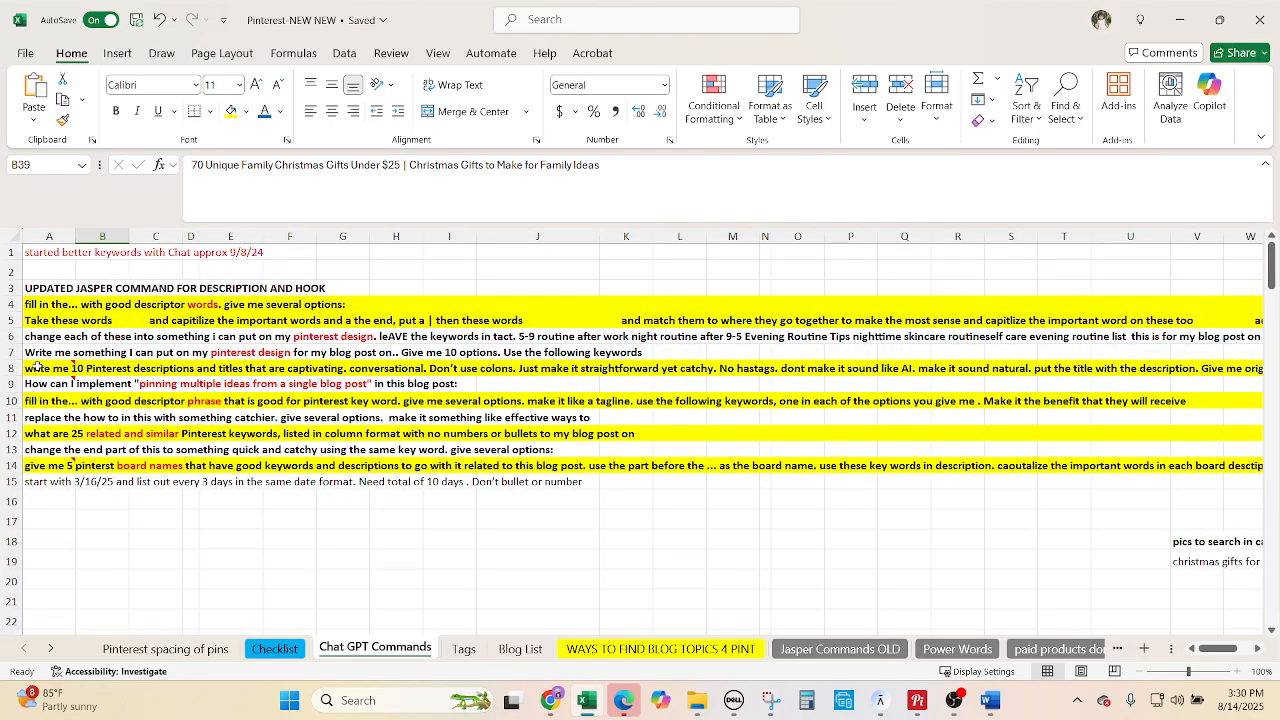
left_click(38, 368)
key("ctrl+c")
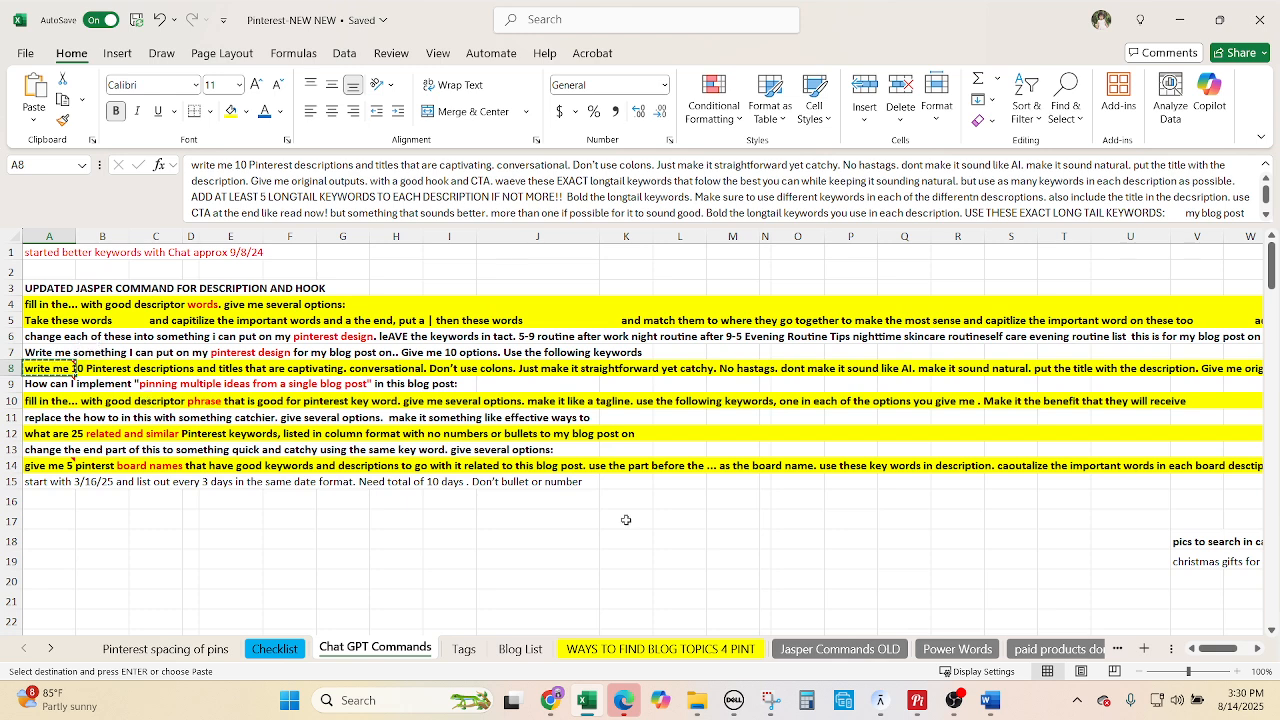
Paste the prompt into the message box of the Christmas gift ideas ChatGPT conversation.
left_click(551, 700)
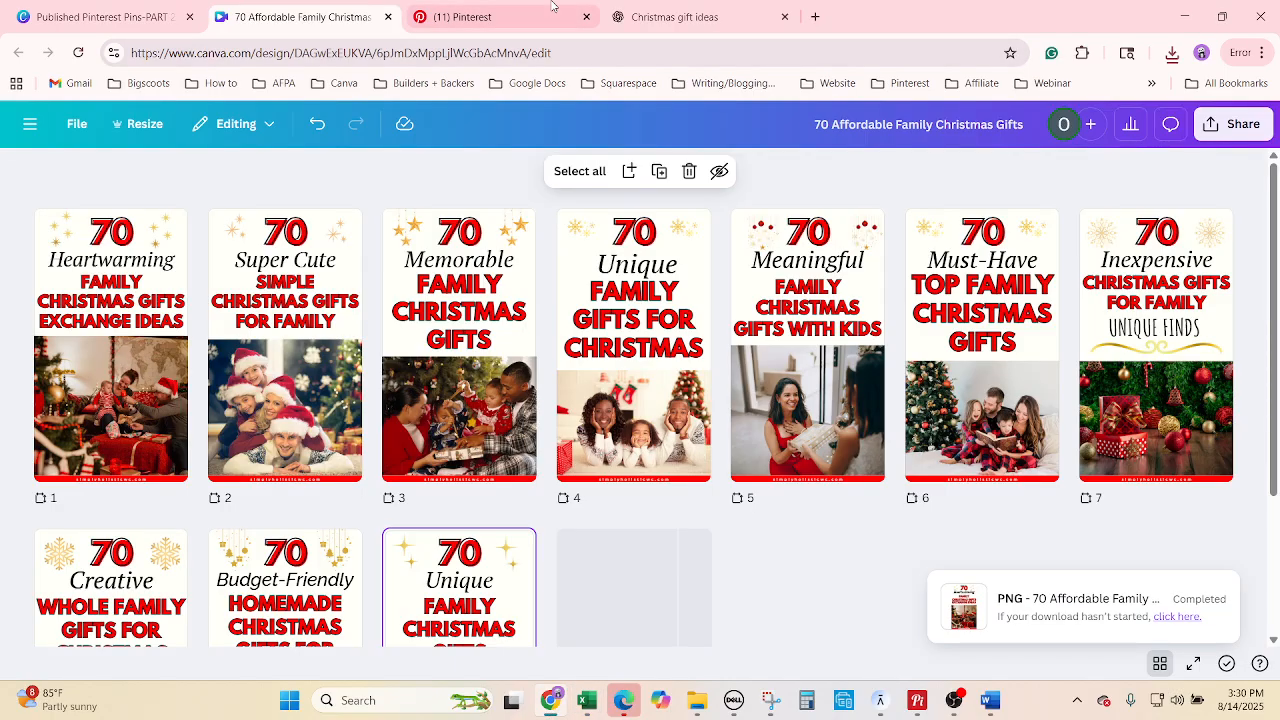
left_click(672, 17)
left_click(478, 628)
key("ctrl+v")
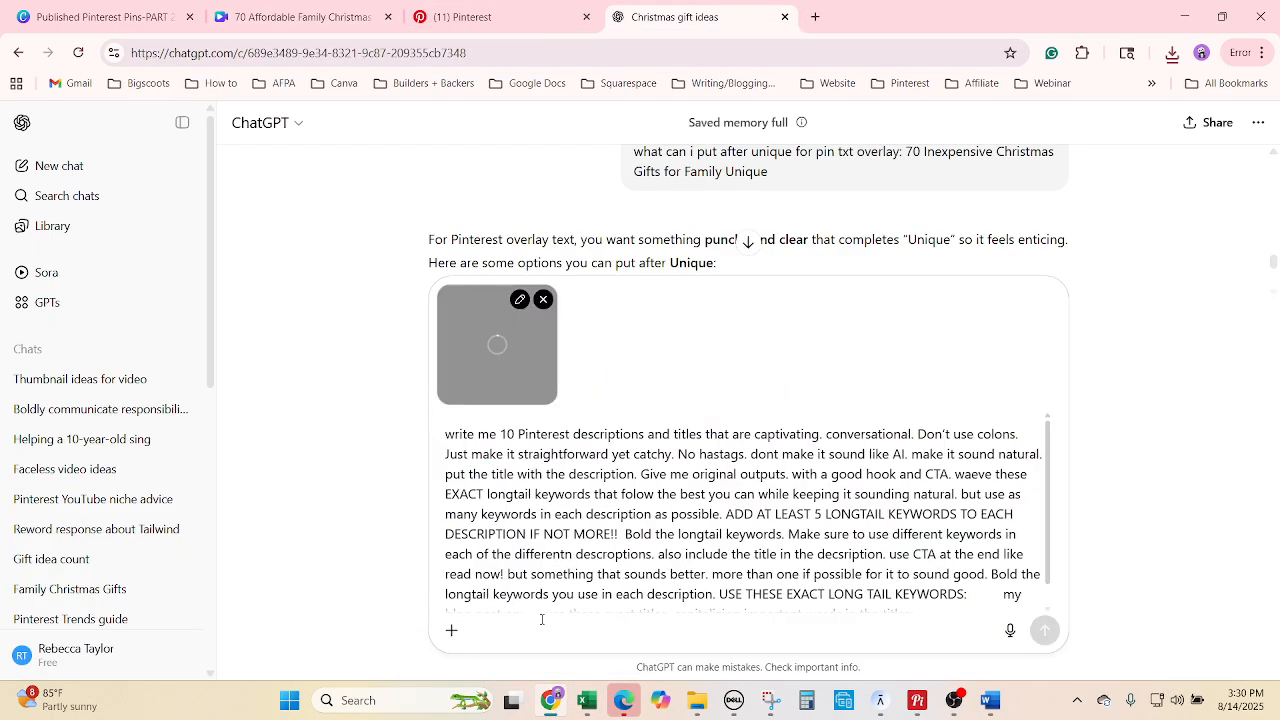
left_click(587, 700)
Clear '2024 family christmas gifts' from row 5938, then copy the Tags keyword list A5937:A5986.
left_click(464, 649)
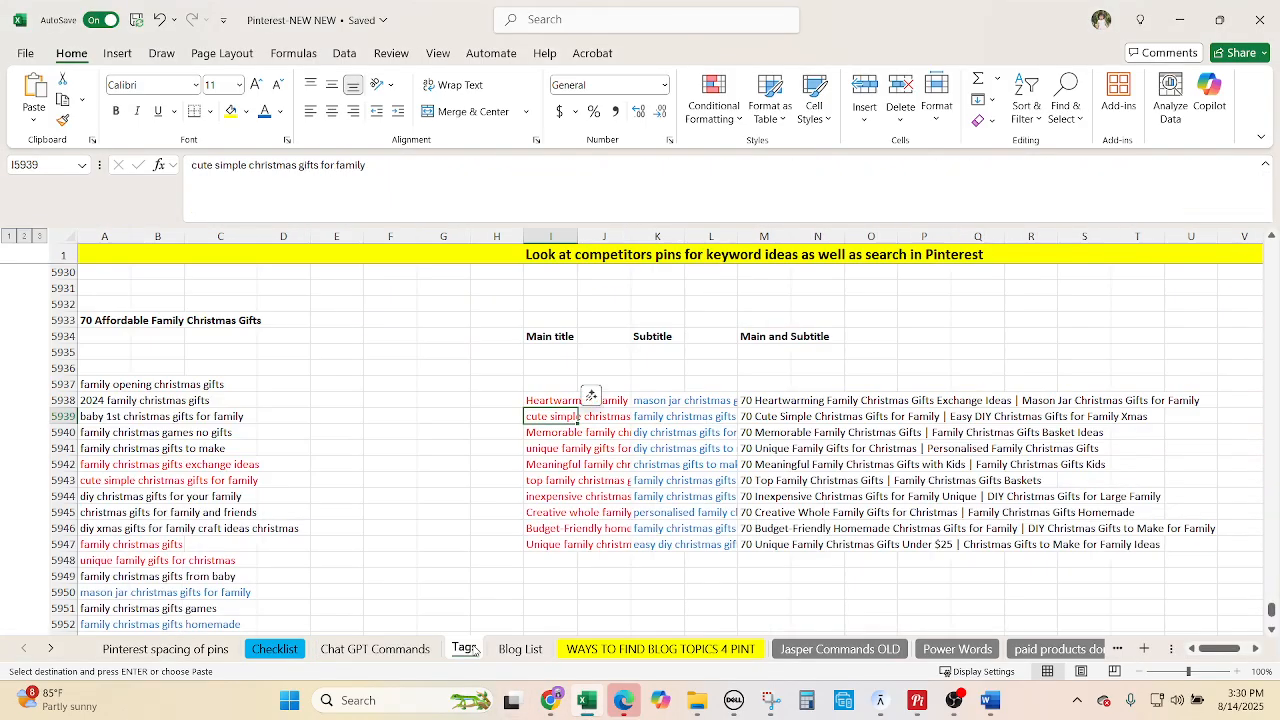
scroll(252, 441, "down", 3)
scroll(111, 276, "up", 1)
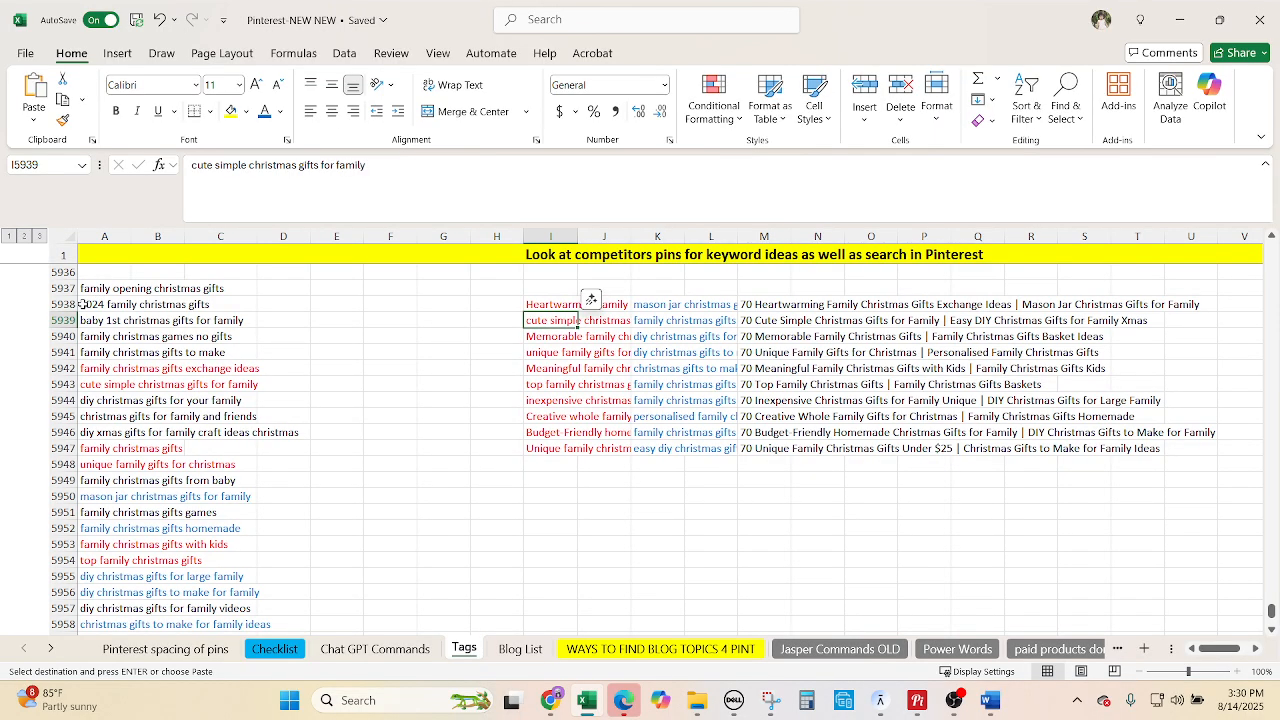
left_click_drag(82, 304, 208, 302)
key("Delete")
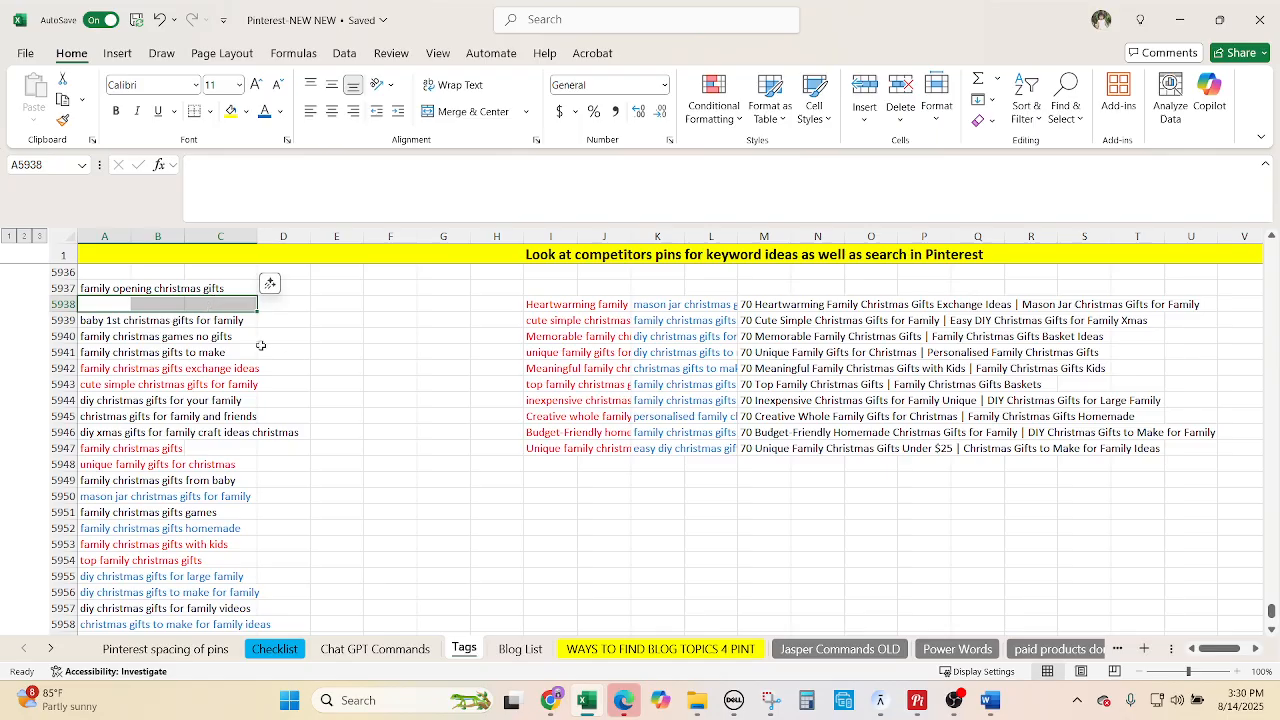
scroll(270, 360, "down", 2)
scroll(118, 273, "up", 3)
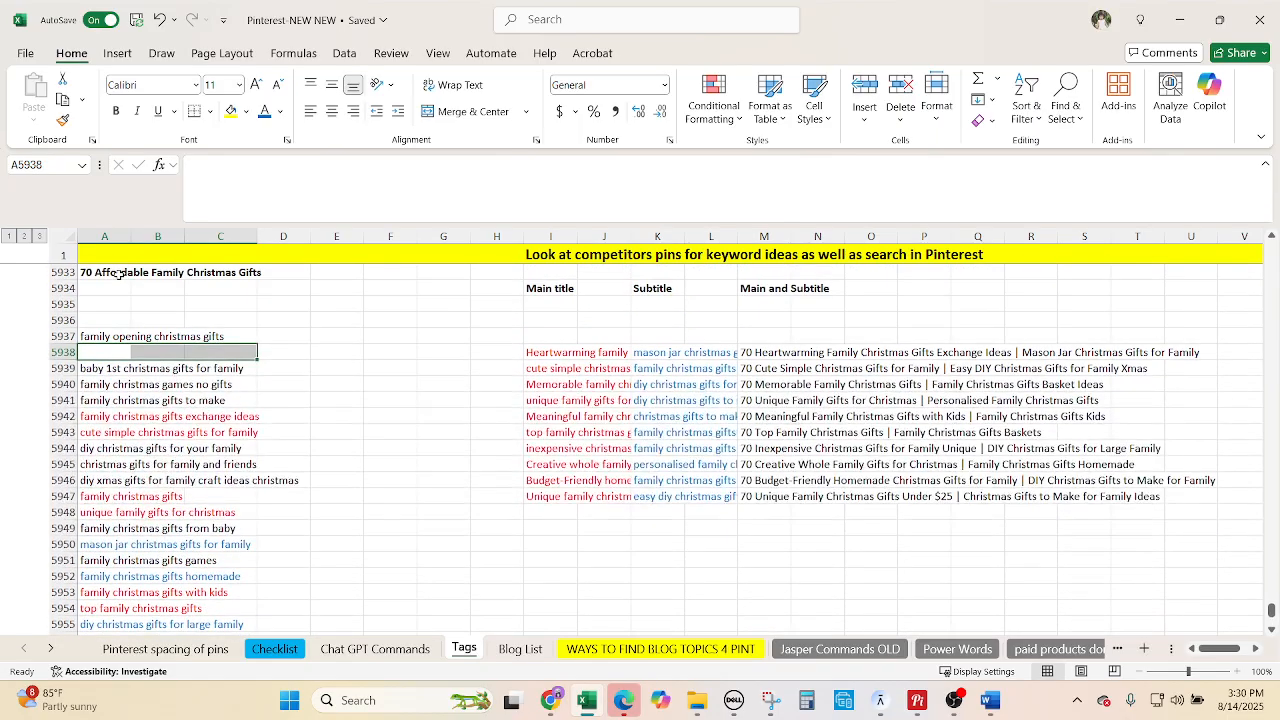
left_click_drag(90, 337, 82, 650)
key("ctrl+c")
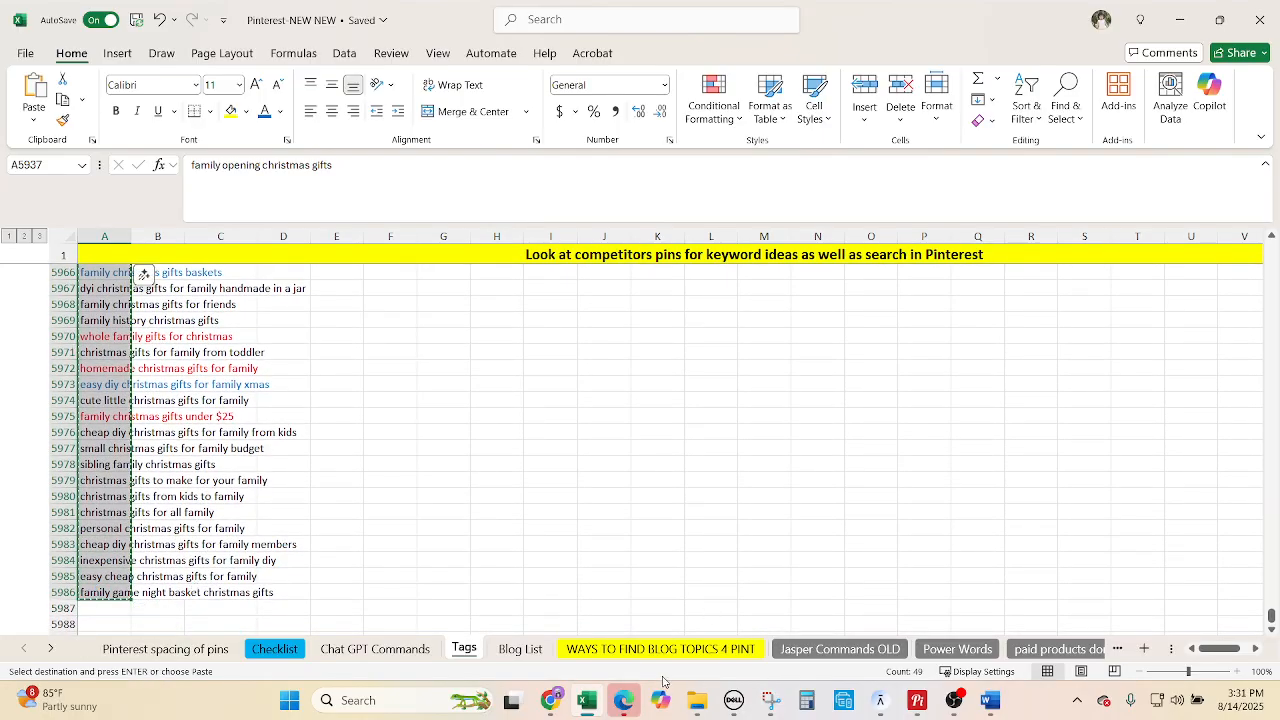
left_click(564, 708)
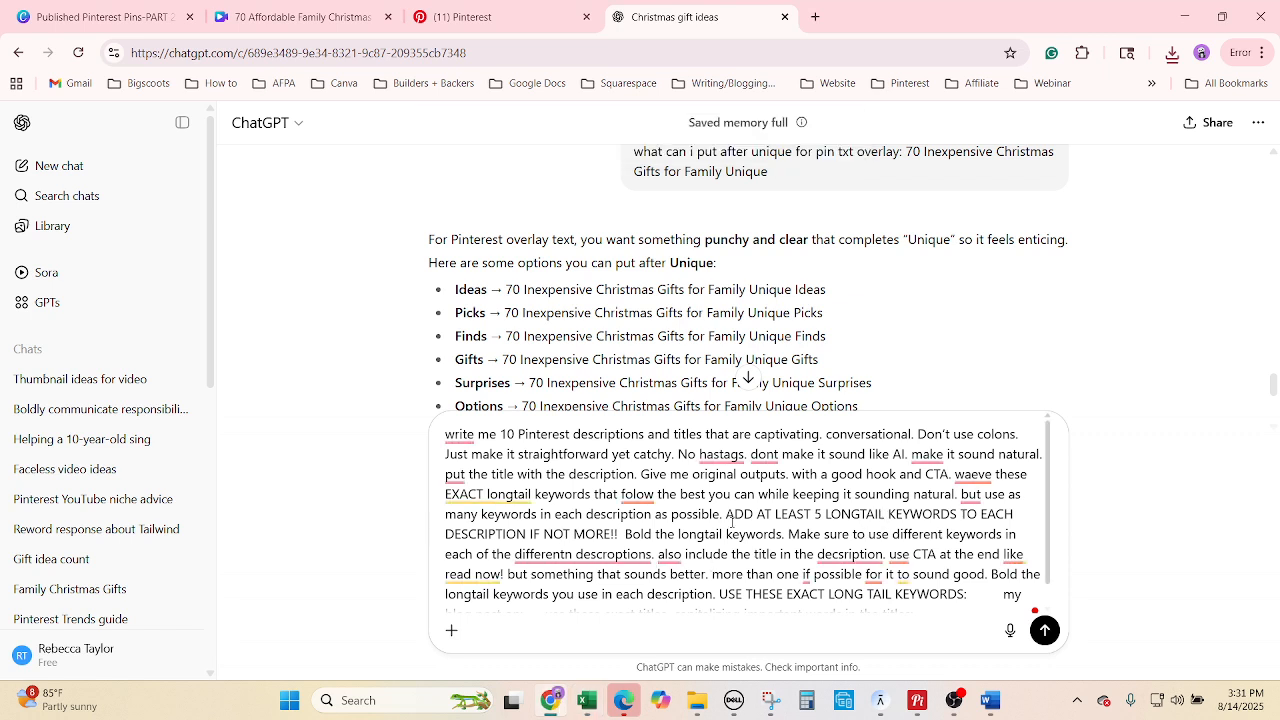
Add the gift keywords and blog title '70 Affordable Family Christmas Gifts' to the ChatGPT prompt.
scroll(952, 550, "down", 1)
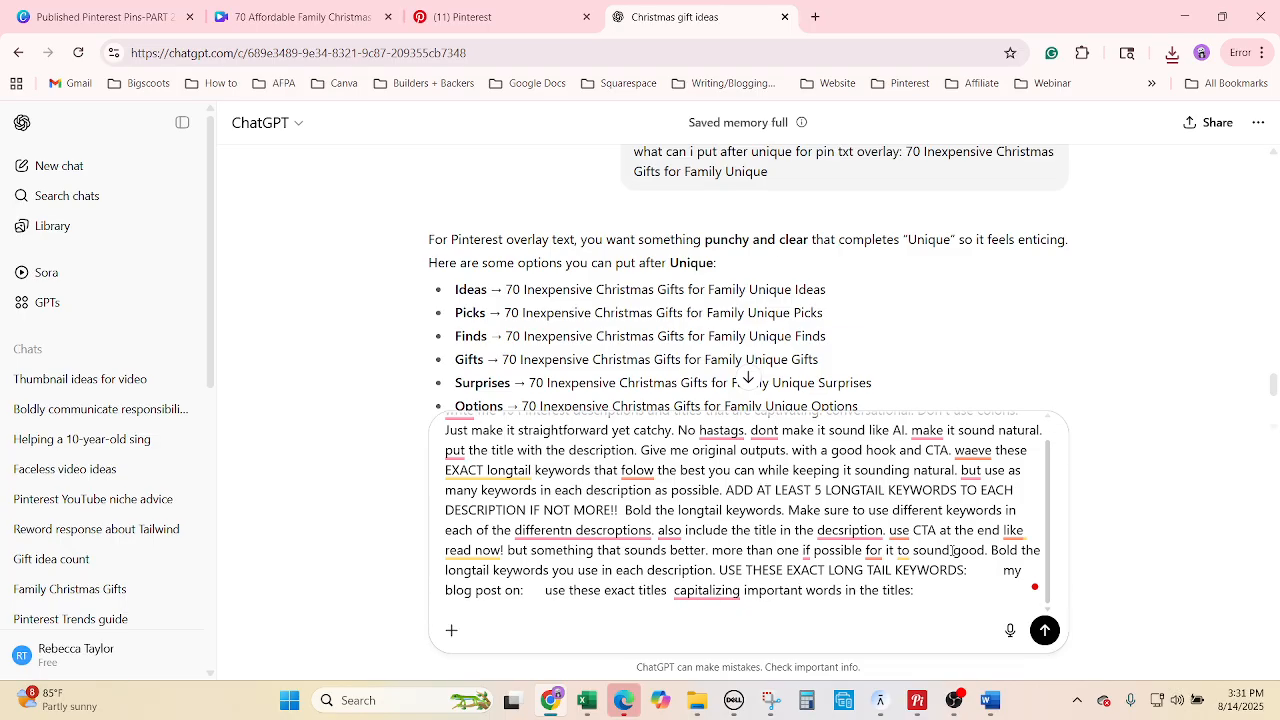
key("ctrl+v")
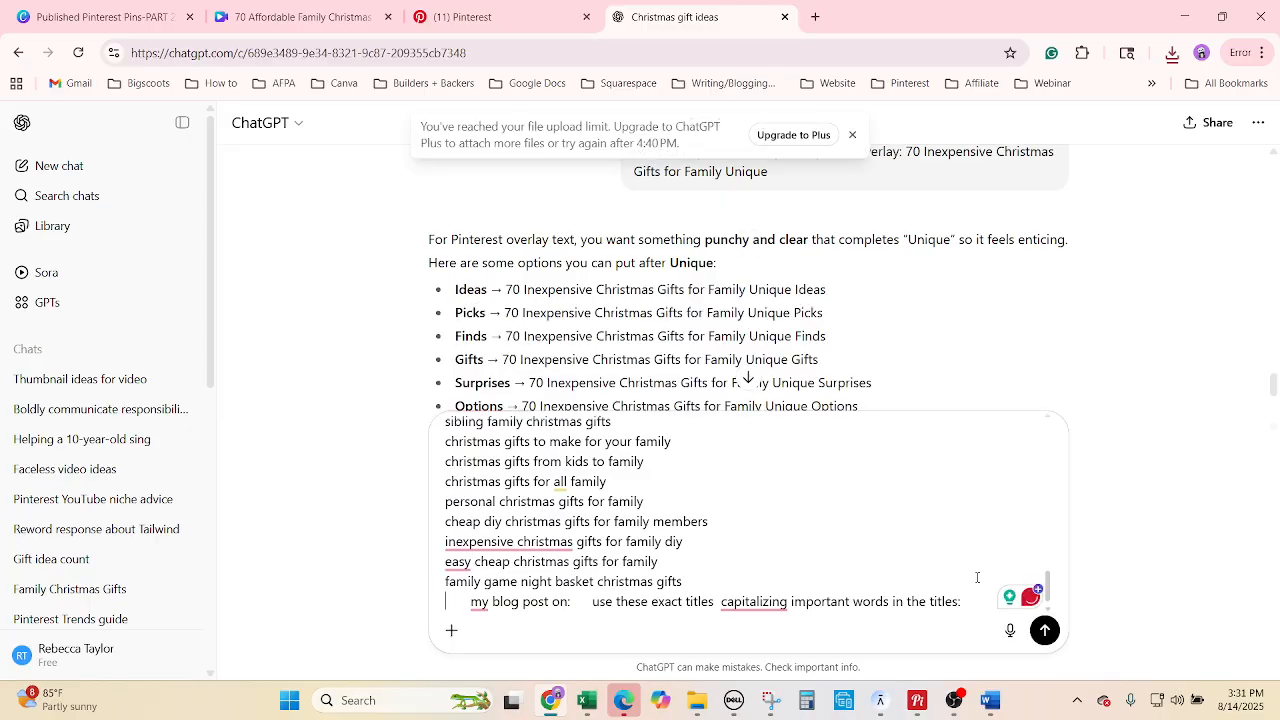
left_click(585, 700)
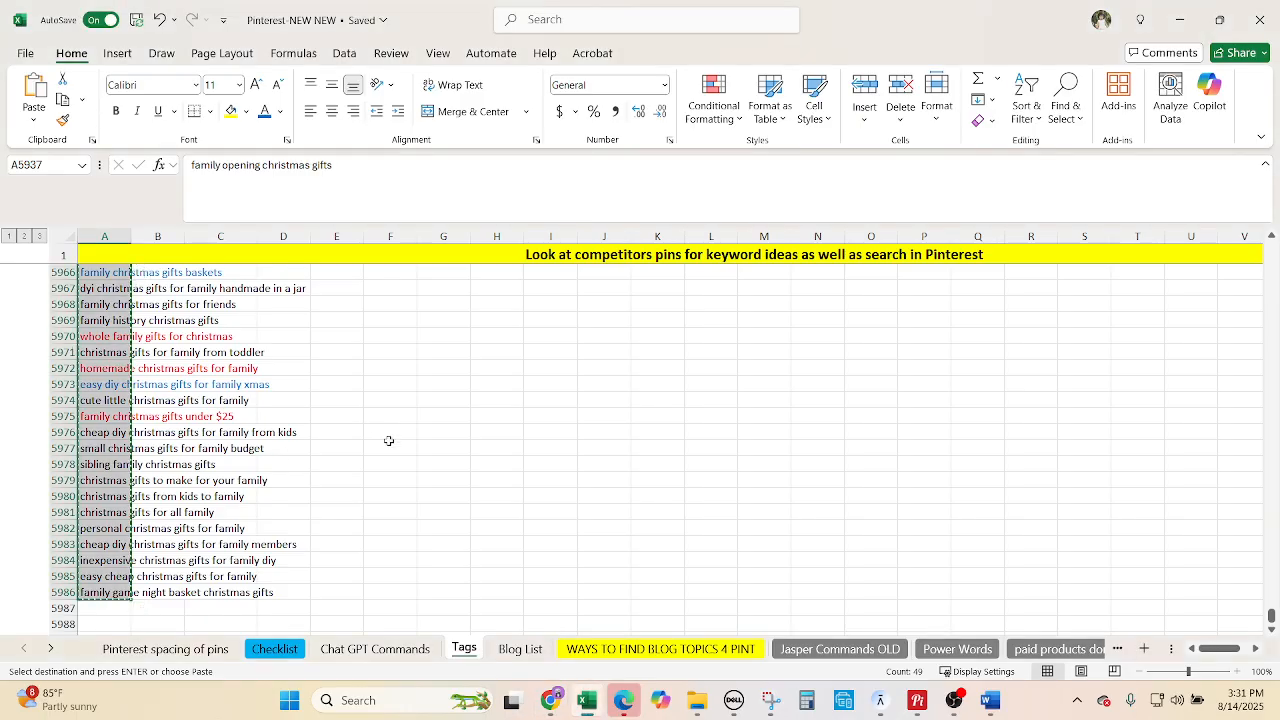
scroll(390, 445, "up", 10)
scroll(392, 447, "up", 4)
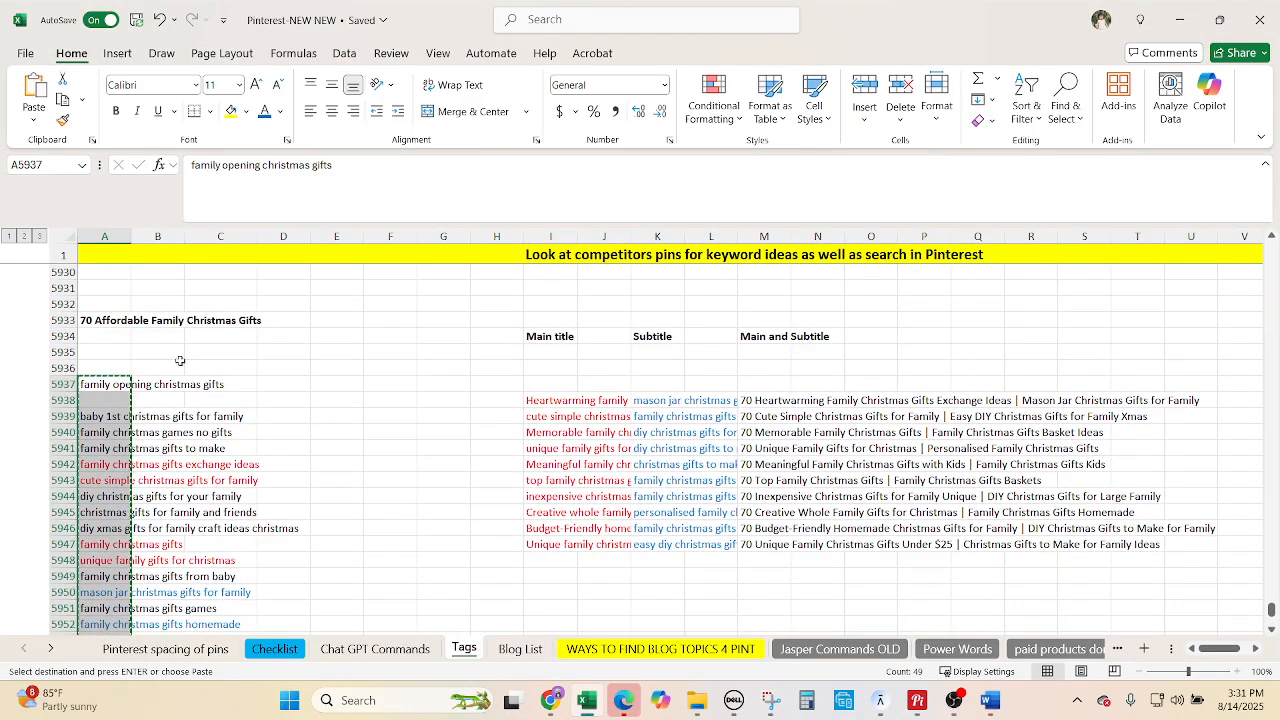
left_click(87, 320)
key("ctrl+c")
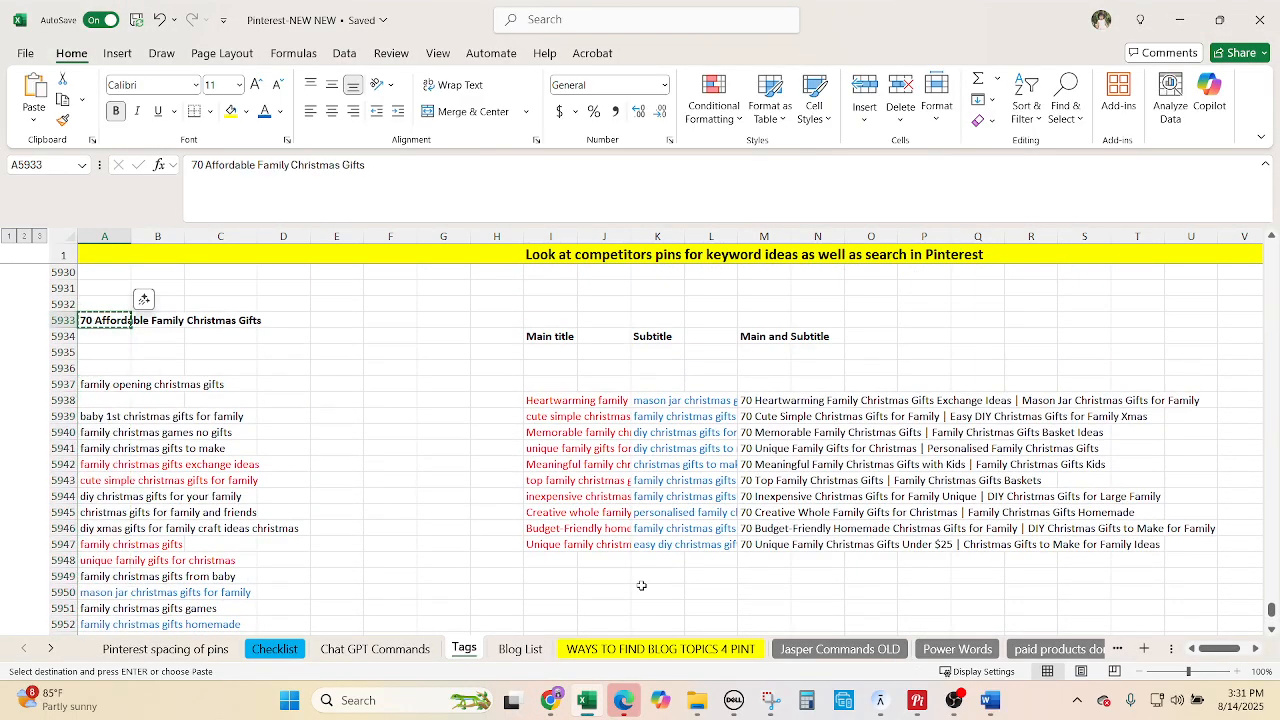
left_click(557, 700)
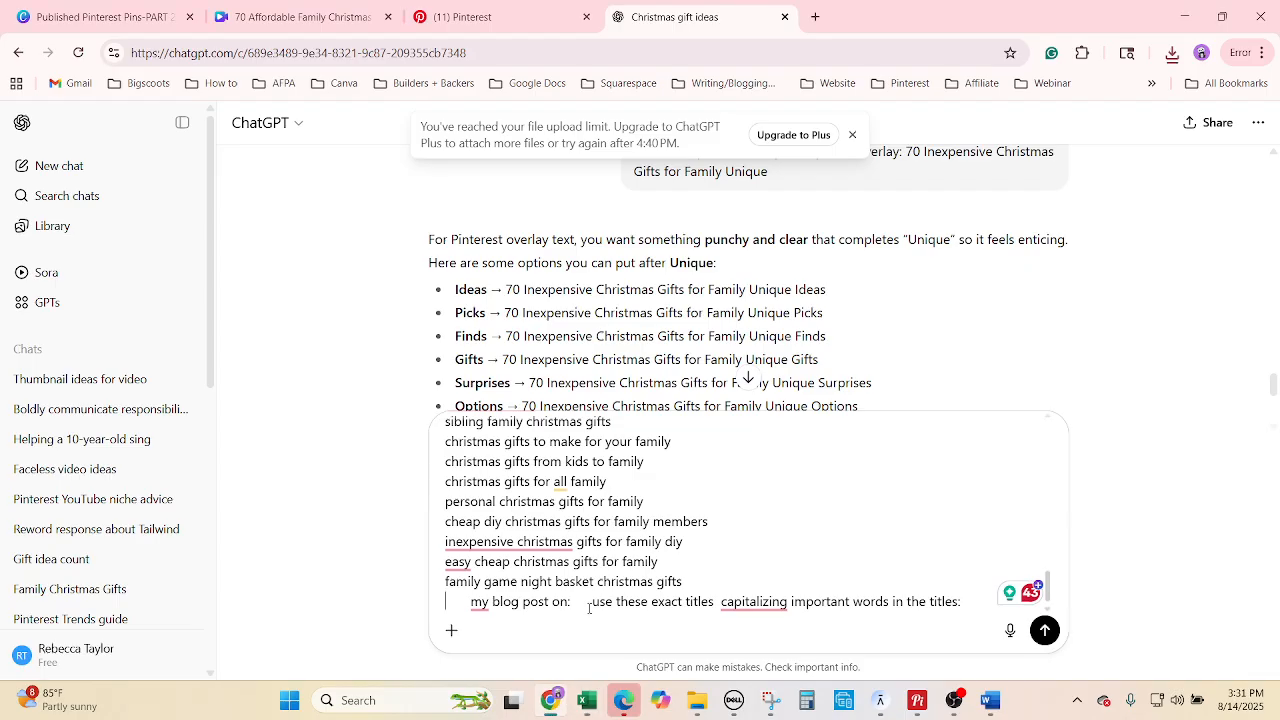
key("ctrl+v")
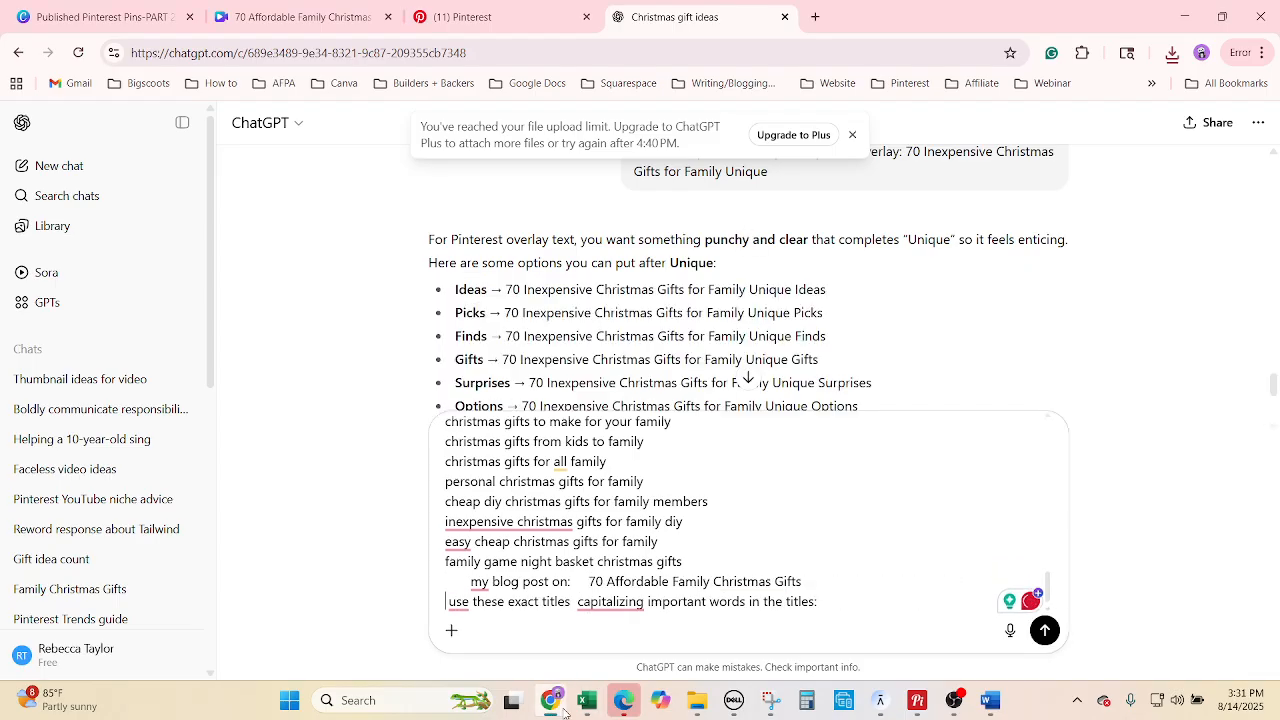
Append the ten pin titles from B30:B39 to the prompt and send it.
left_click(587, 700)
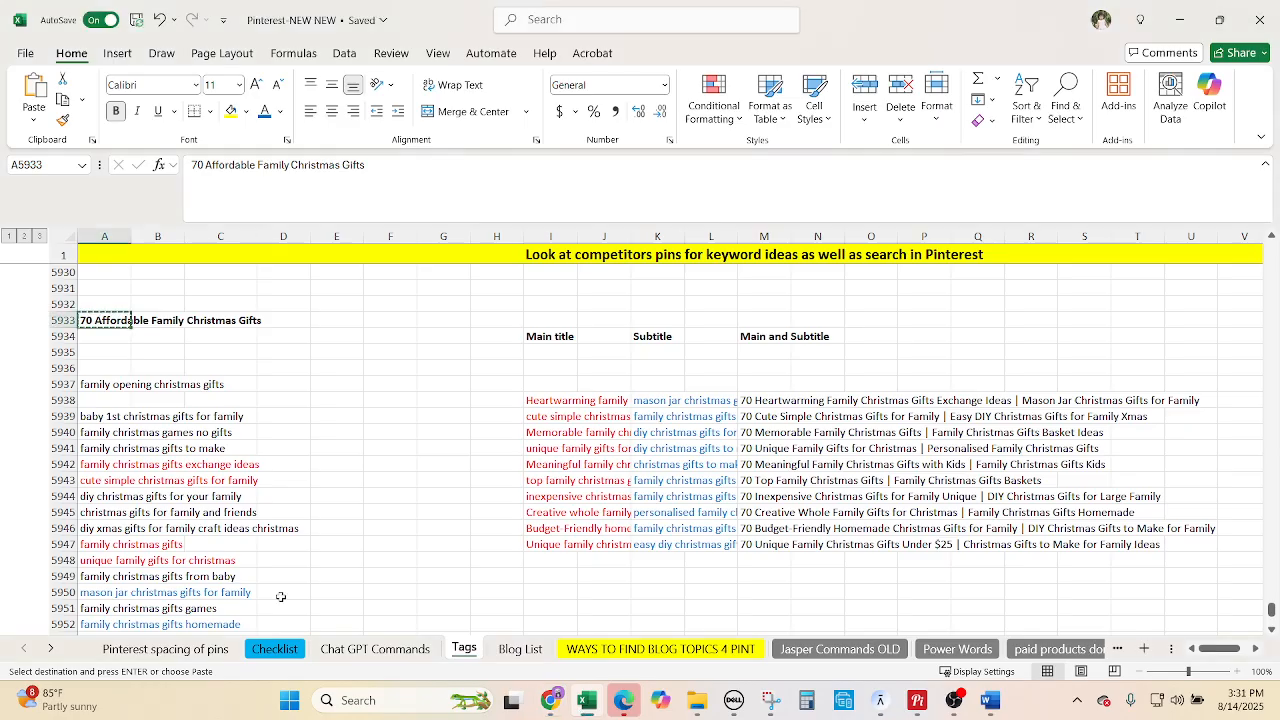
left_click(345, 649)
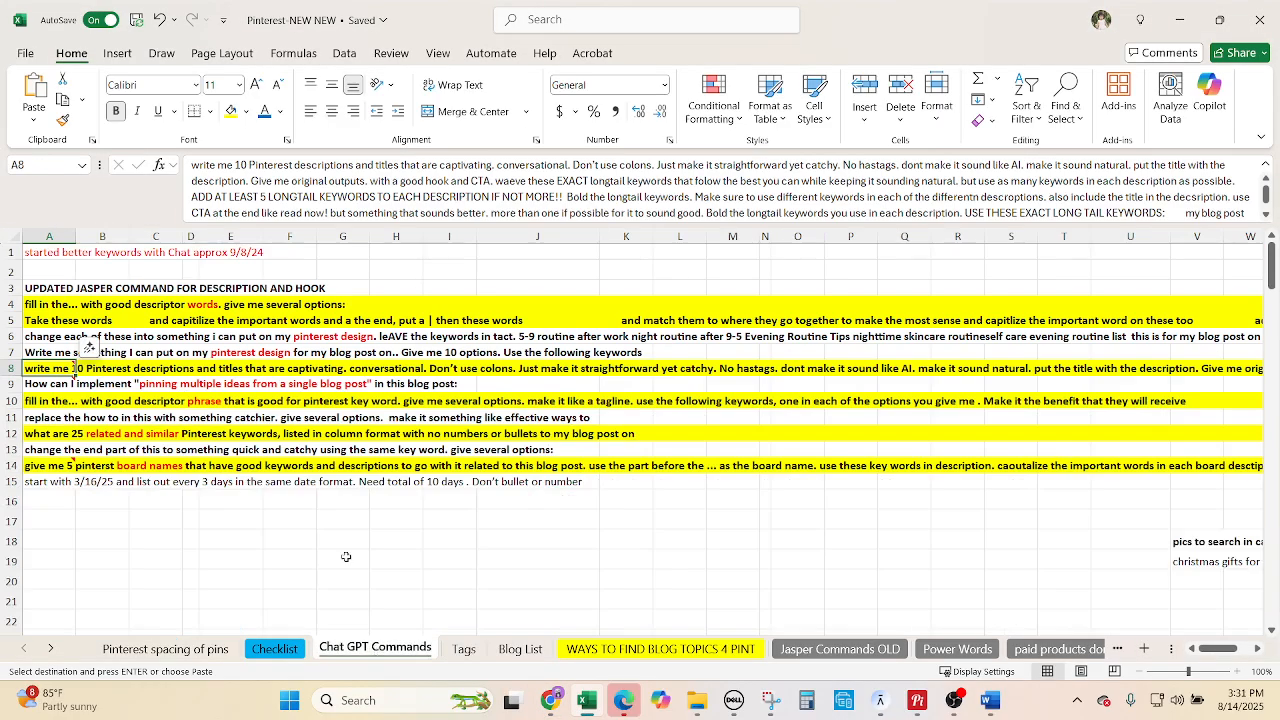
scroll(345, 556, "down", 6)
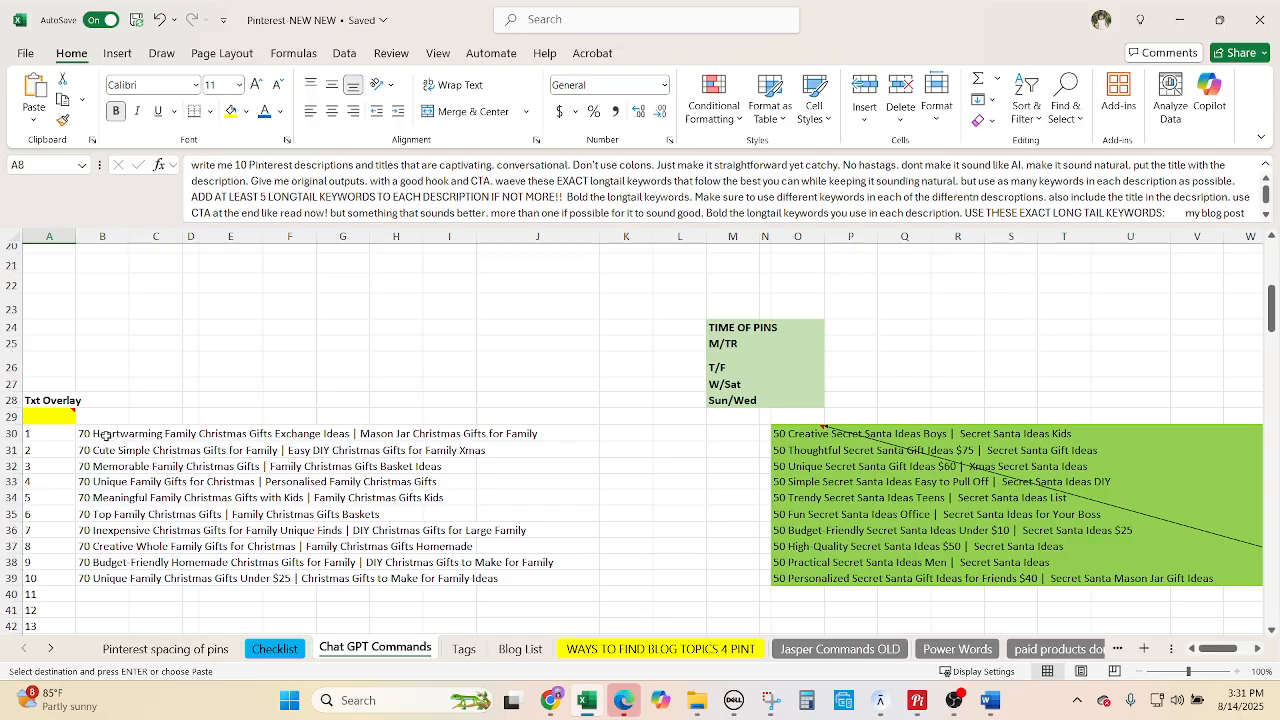
left_click_drag(105, 435, 105, 578)
key("ctrl+c")
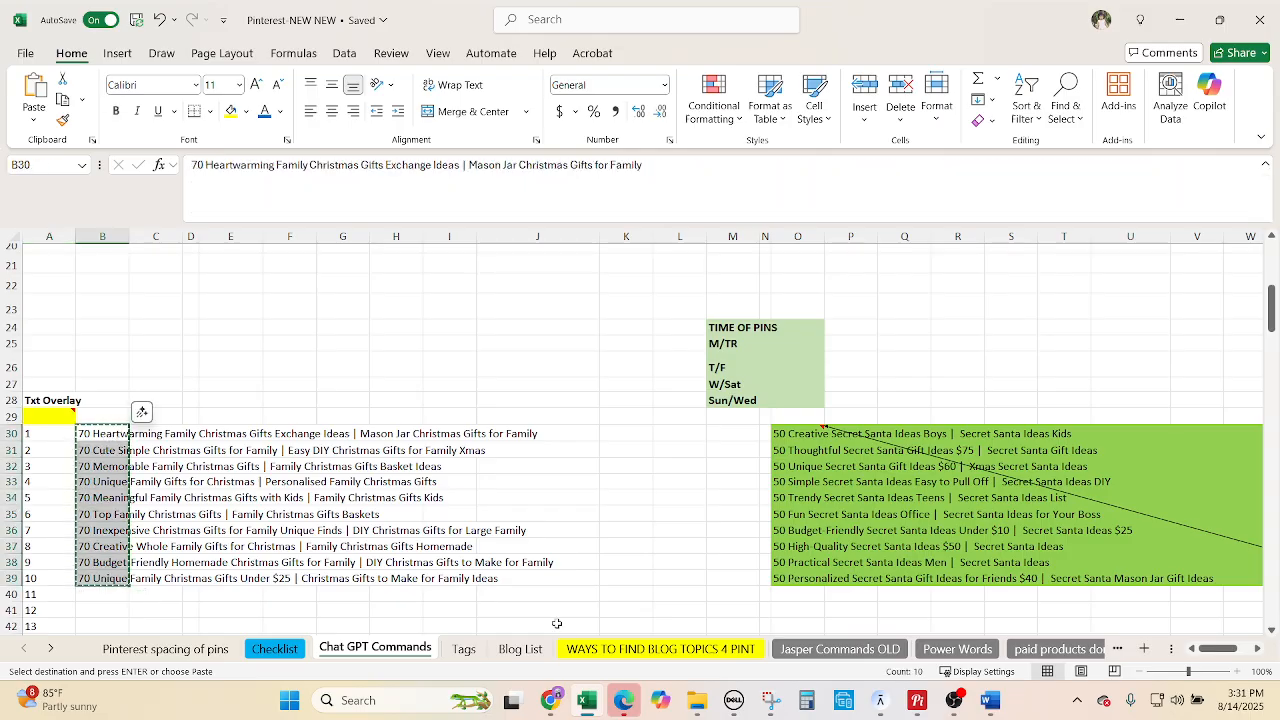
left_click(550, 700)
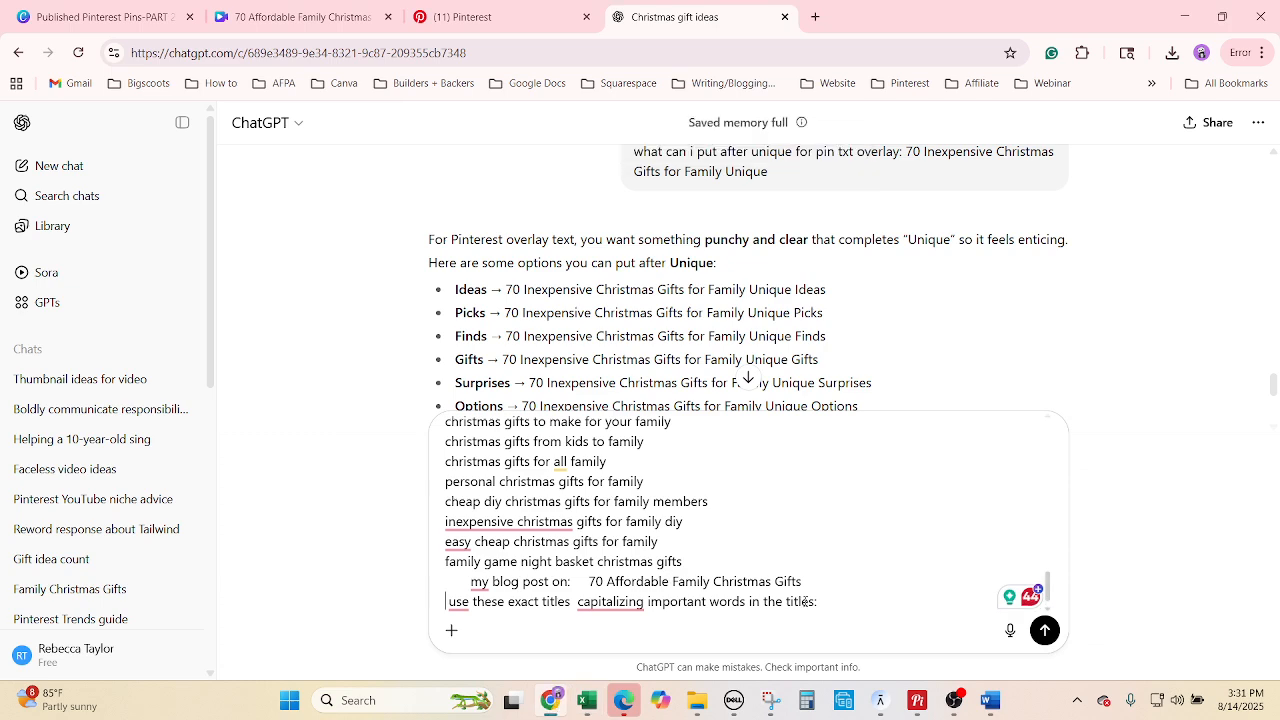
scroll(805, 601, "down", 1)
key("ctrl+v")
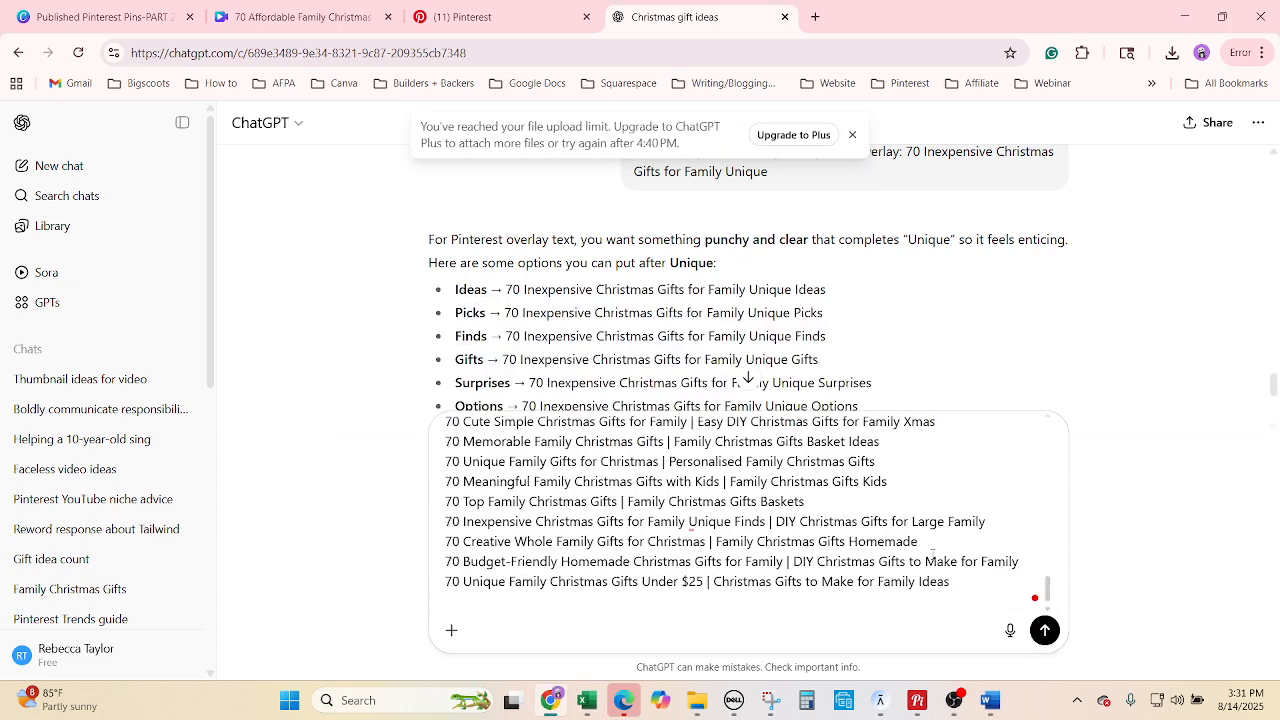
key("Return")
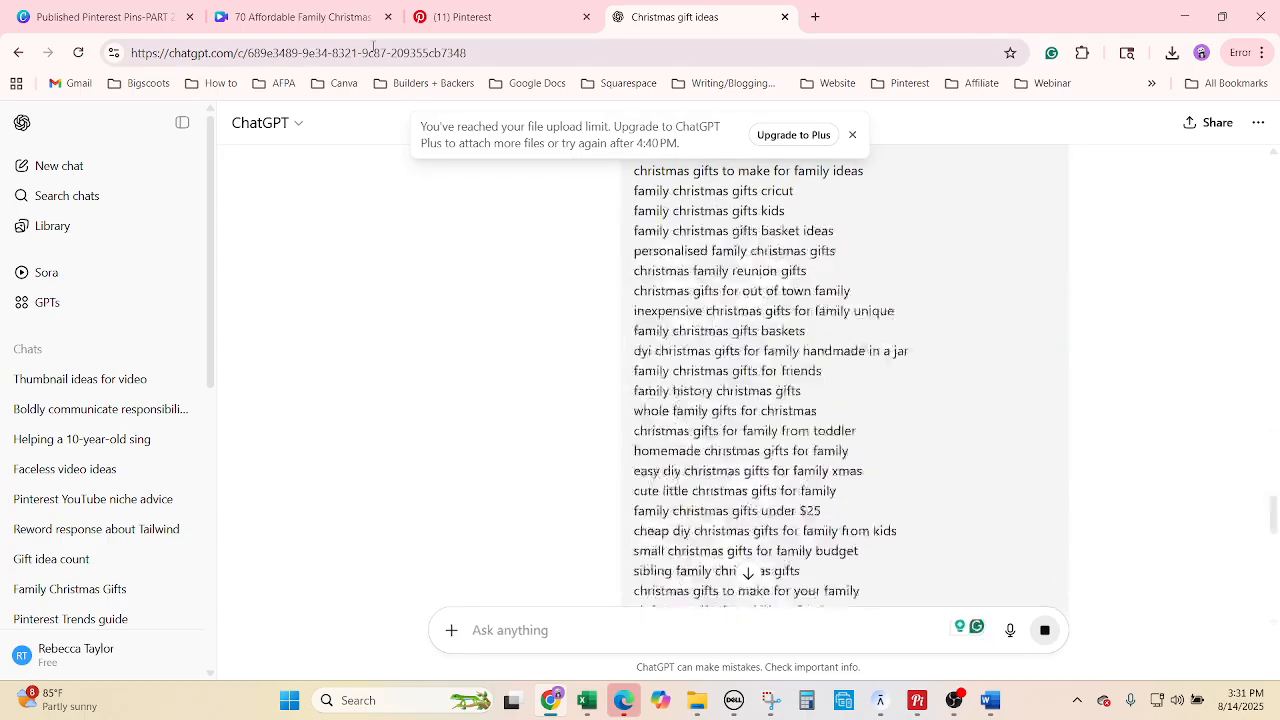
Extract the downloaded 70 Affordable Family Christmas Gifts zip into its default Downloads folder.
left_click(1172, 52)
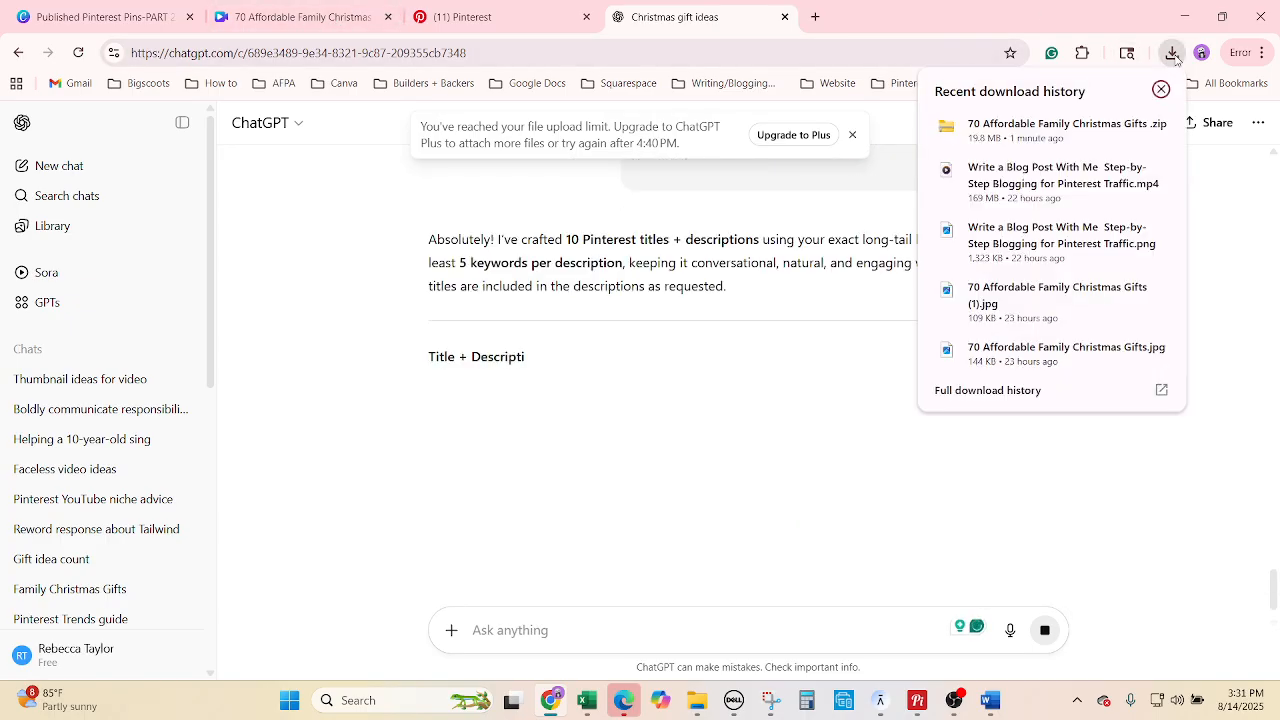
left_click(1052, 135)
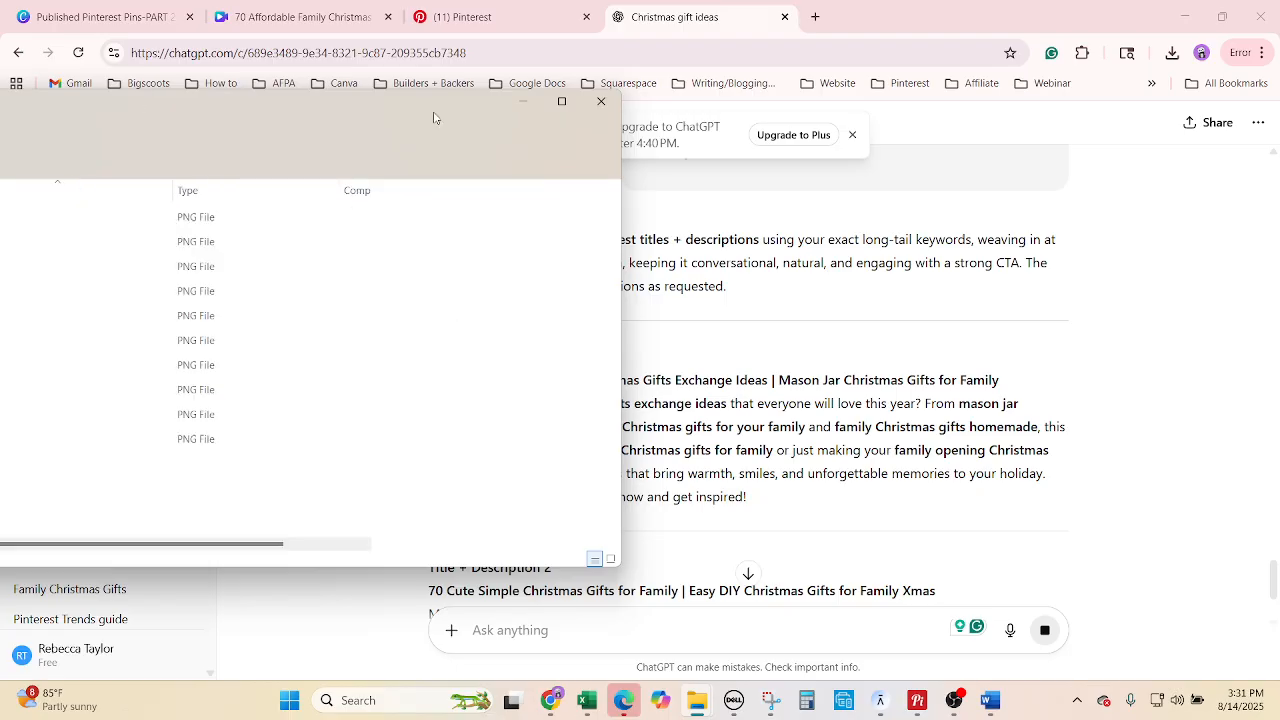
left_click_drag(573, 117, 590, 99)
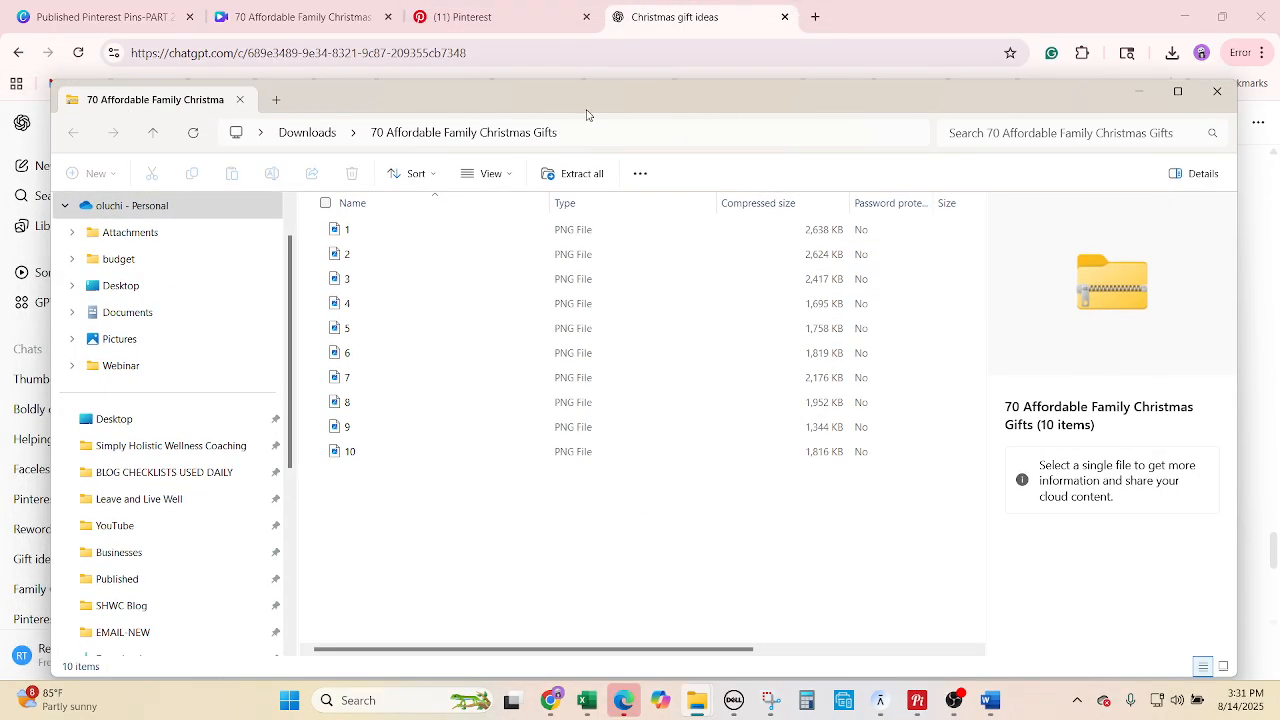
left_click(581, 175)
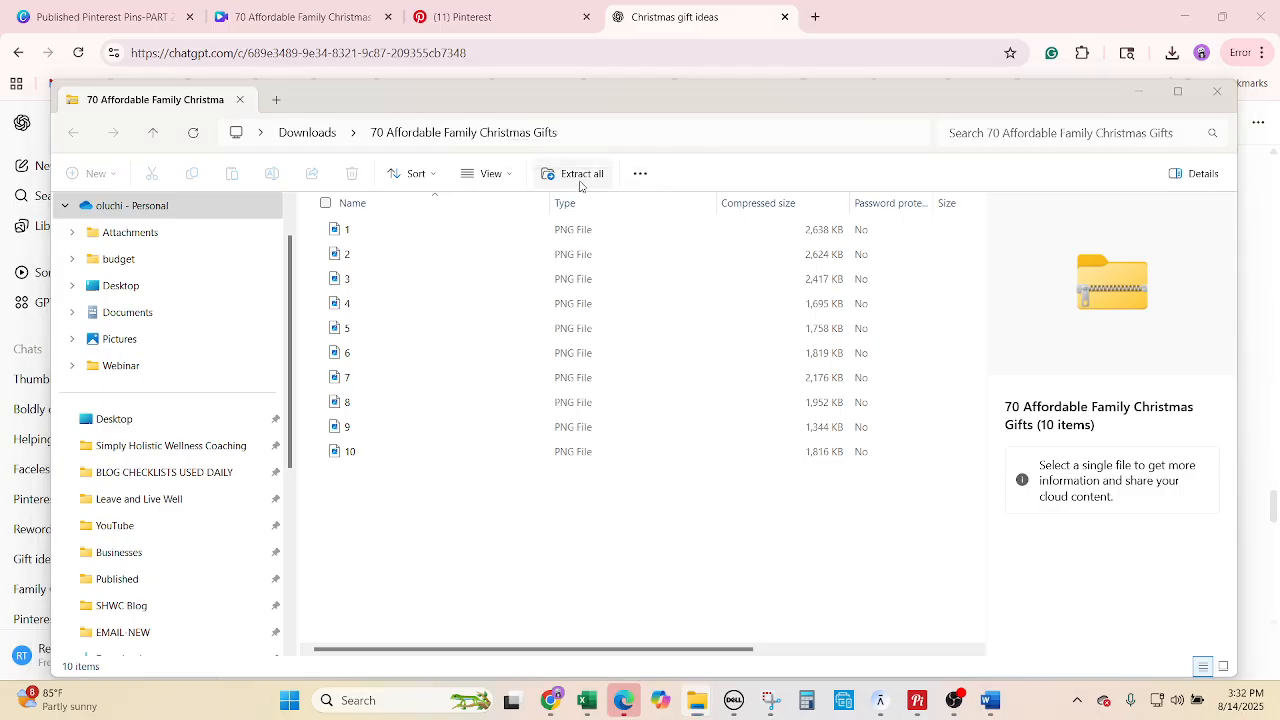
left_click(1217, 91)
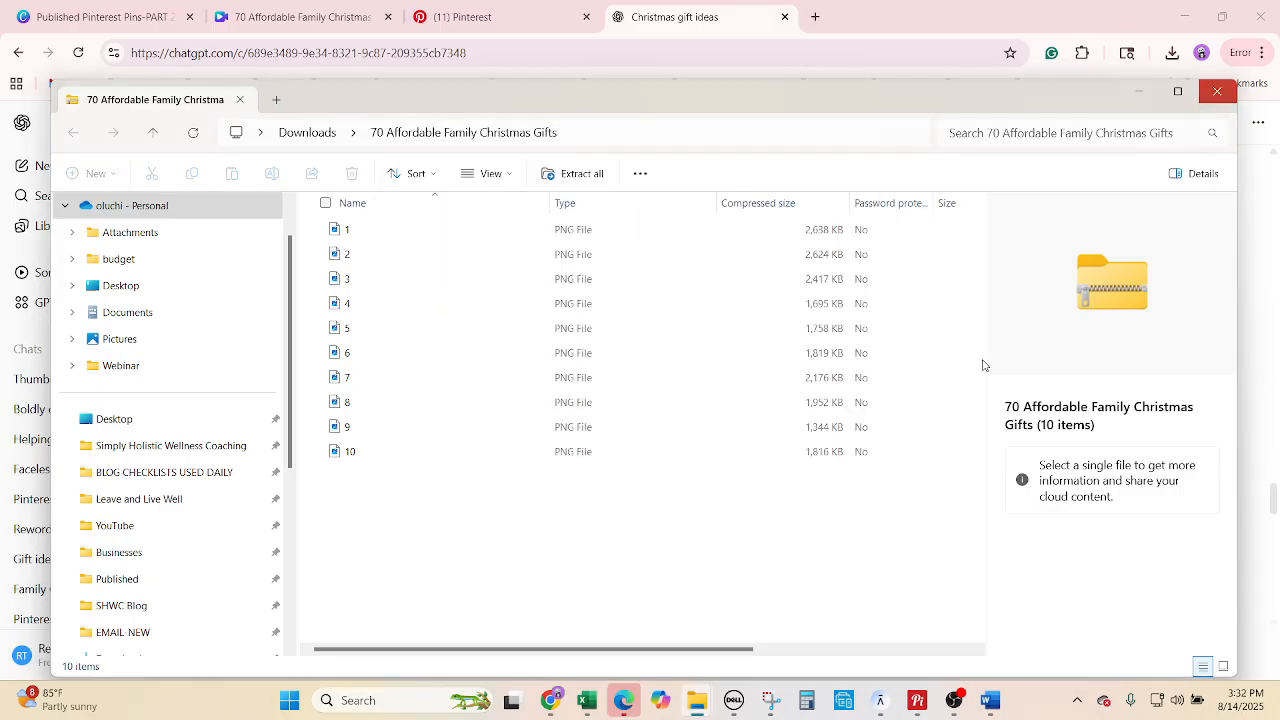
left_click(771, 518)
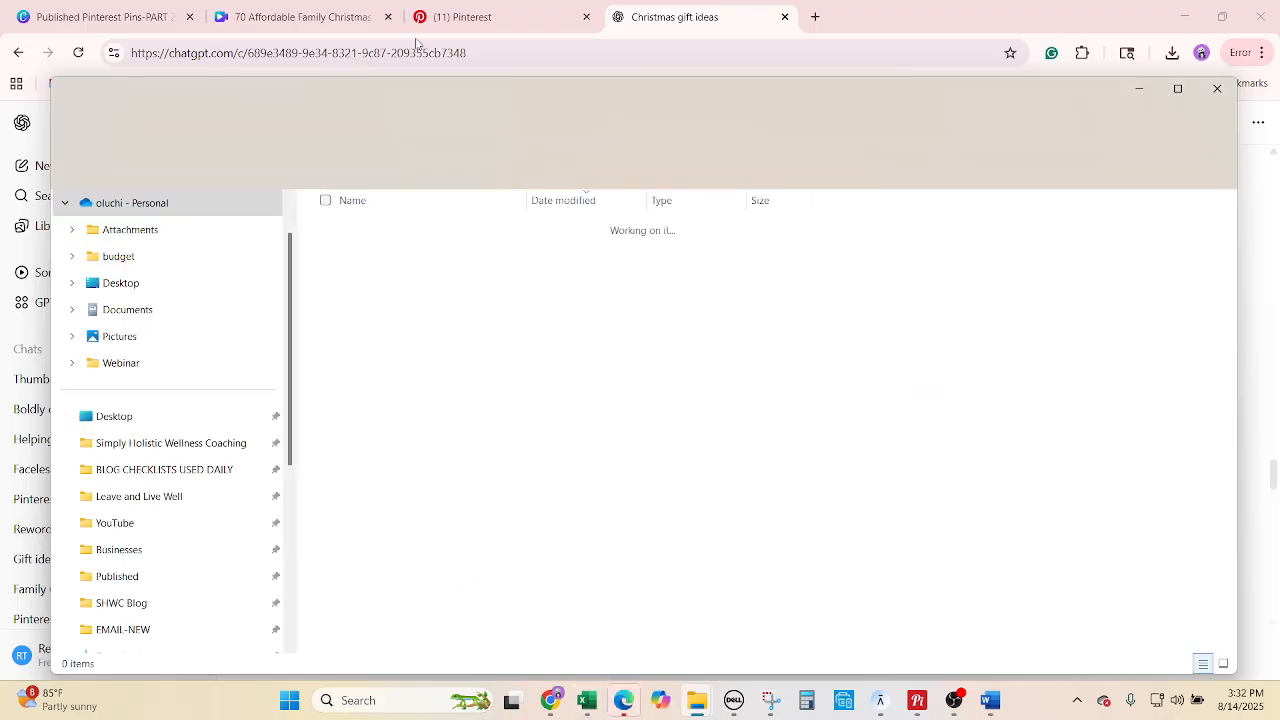
Copy the blog title again and close the Pinterest Videos and BLOG CHECKLISTS folder windows.
left_click(585, 710)
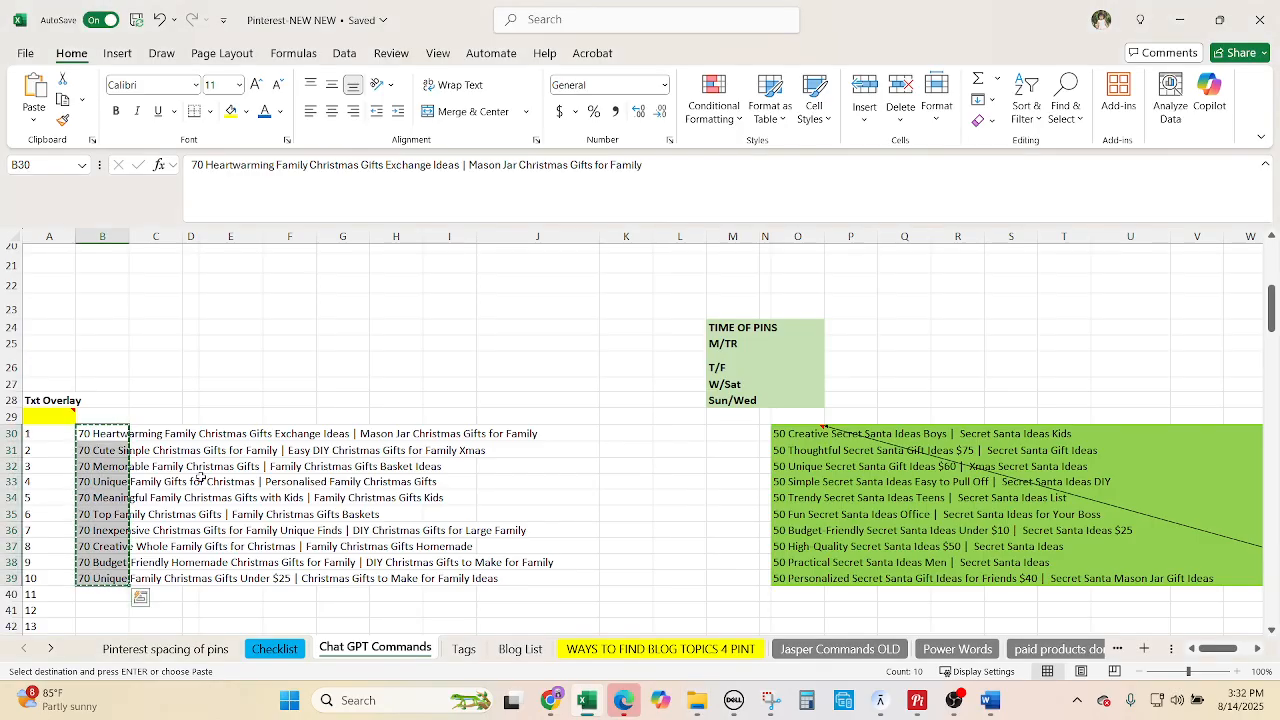
left_click(464, 648)
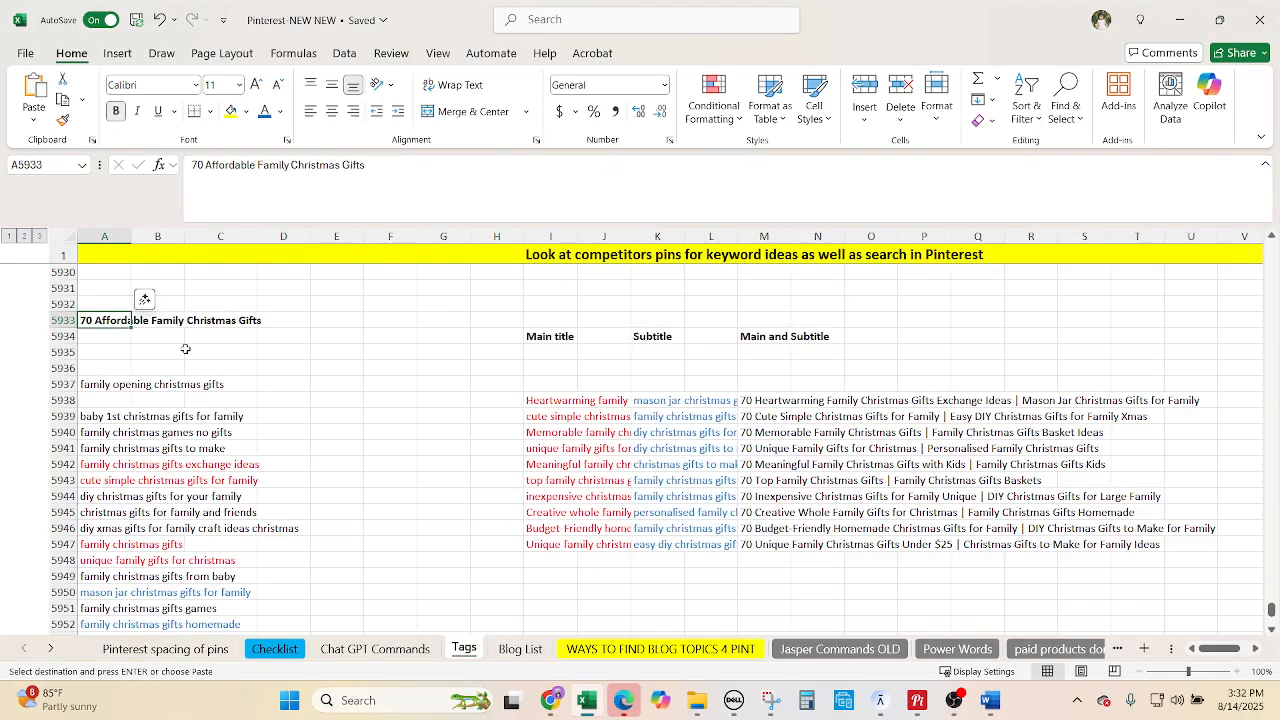
key("ctrl+c")
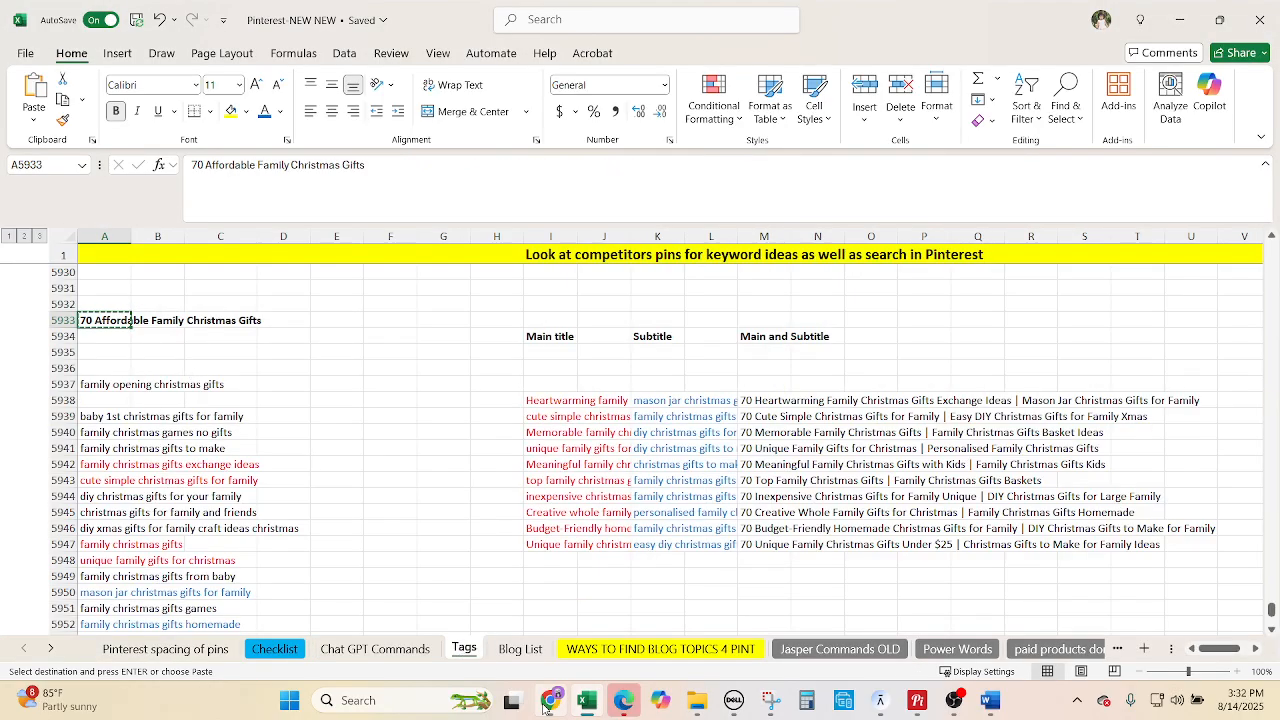
mouse_move(574, 710)
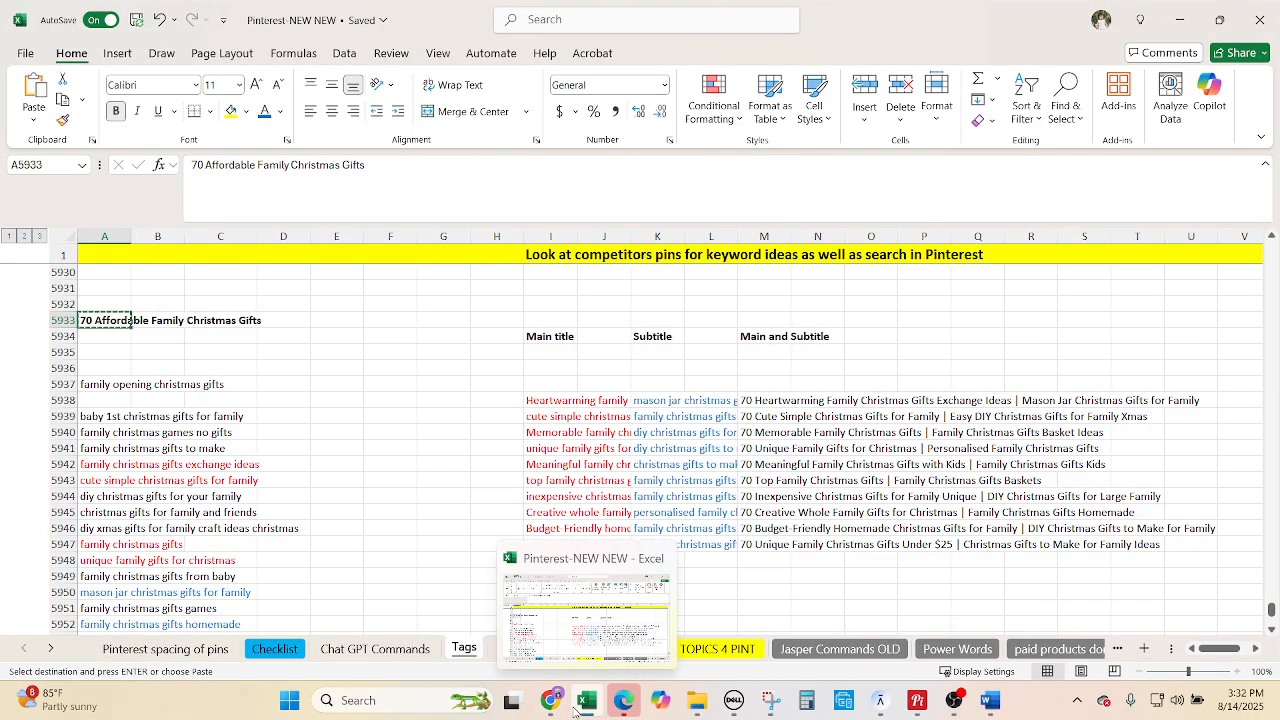
left_click(697, 702)
mouse_move(710, 605)
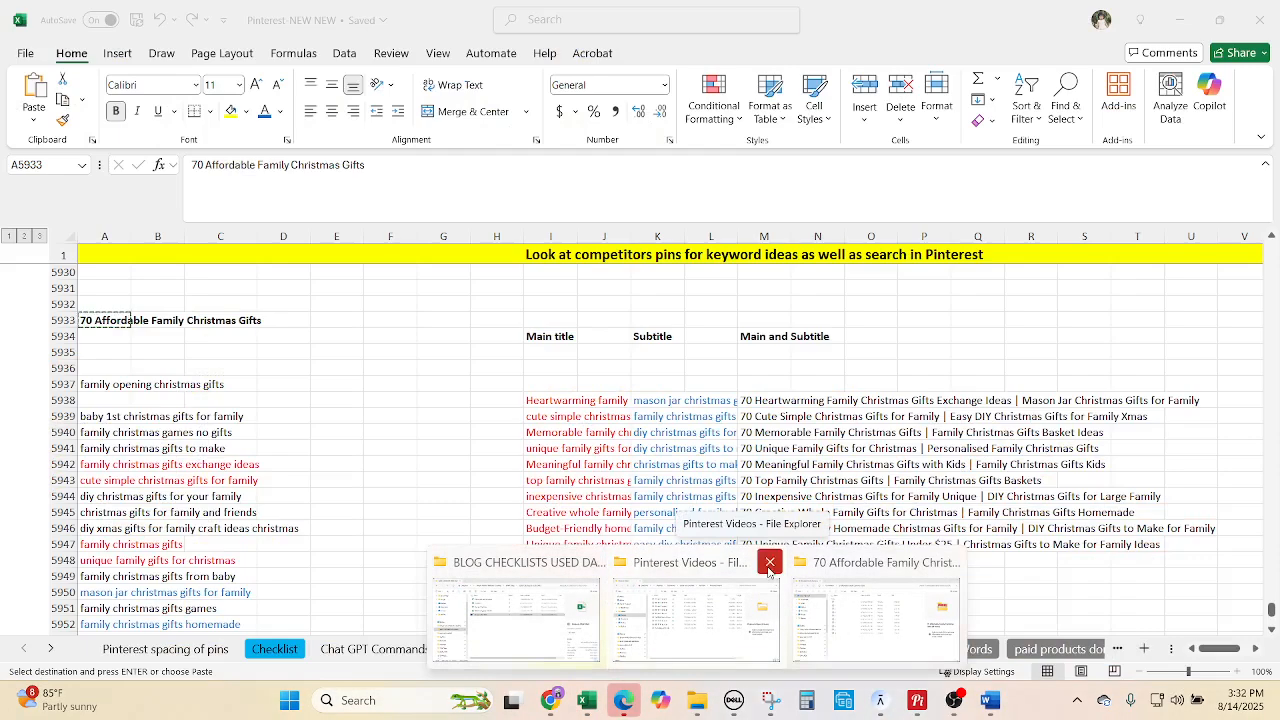
left_click(769, 562)
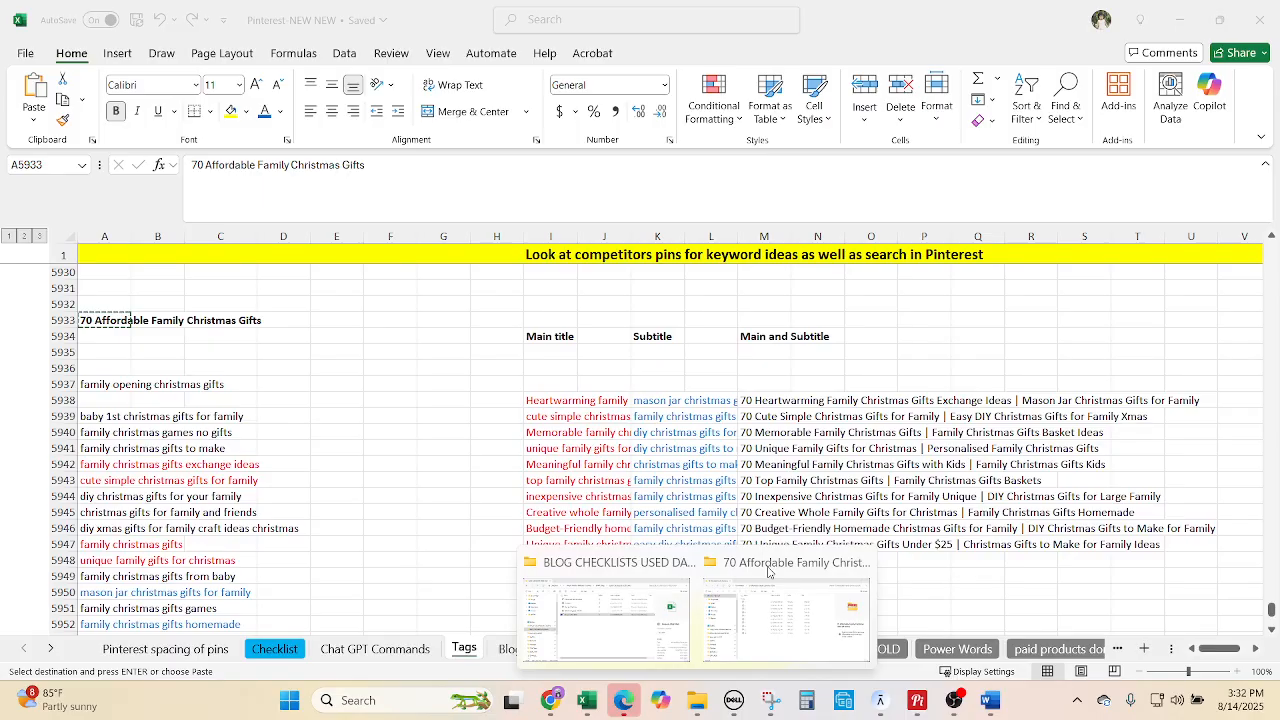
left_click(680, 562)
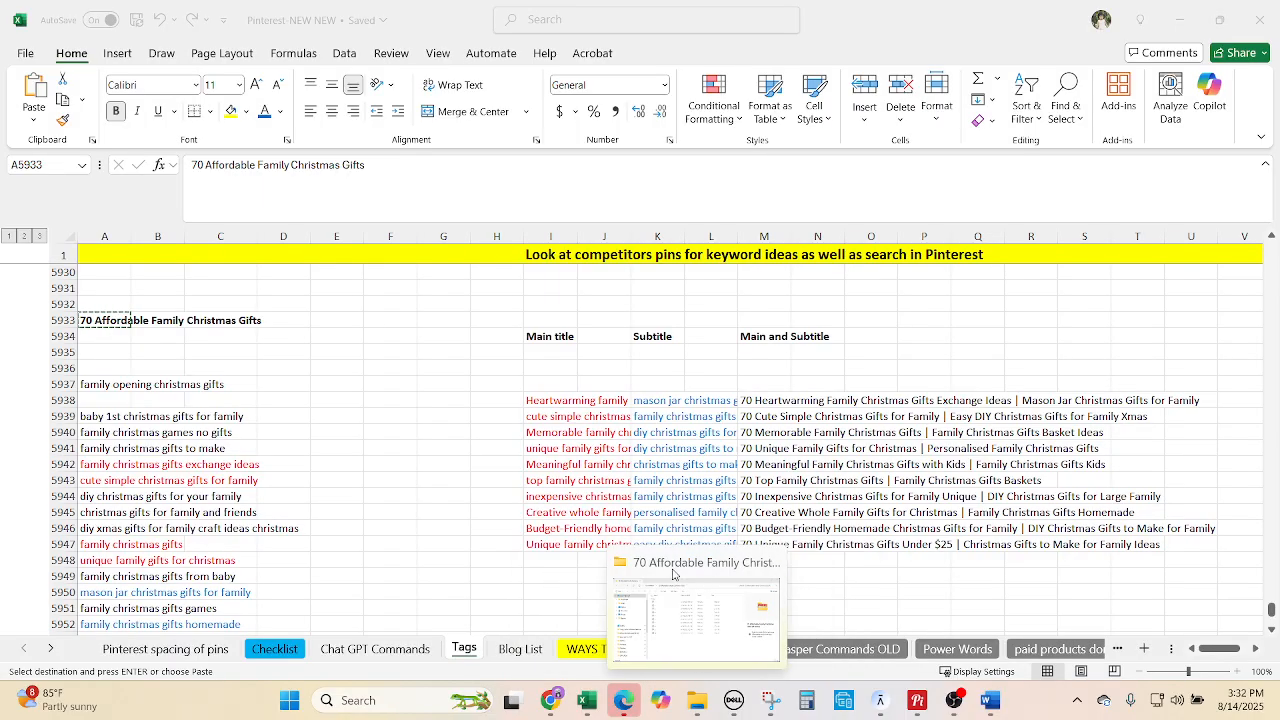
left_click(700, 615)
Rename all ten PNGs to '70 Affordable Family Christmas Gifts' and move the Explorer window aside.
left_click(376, 470)
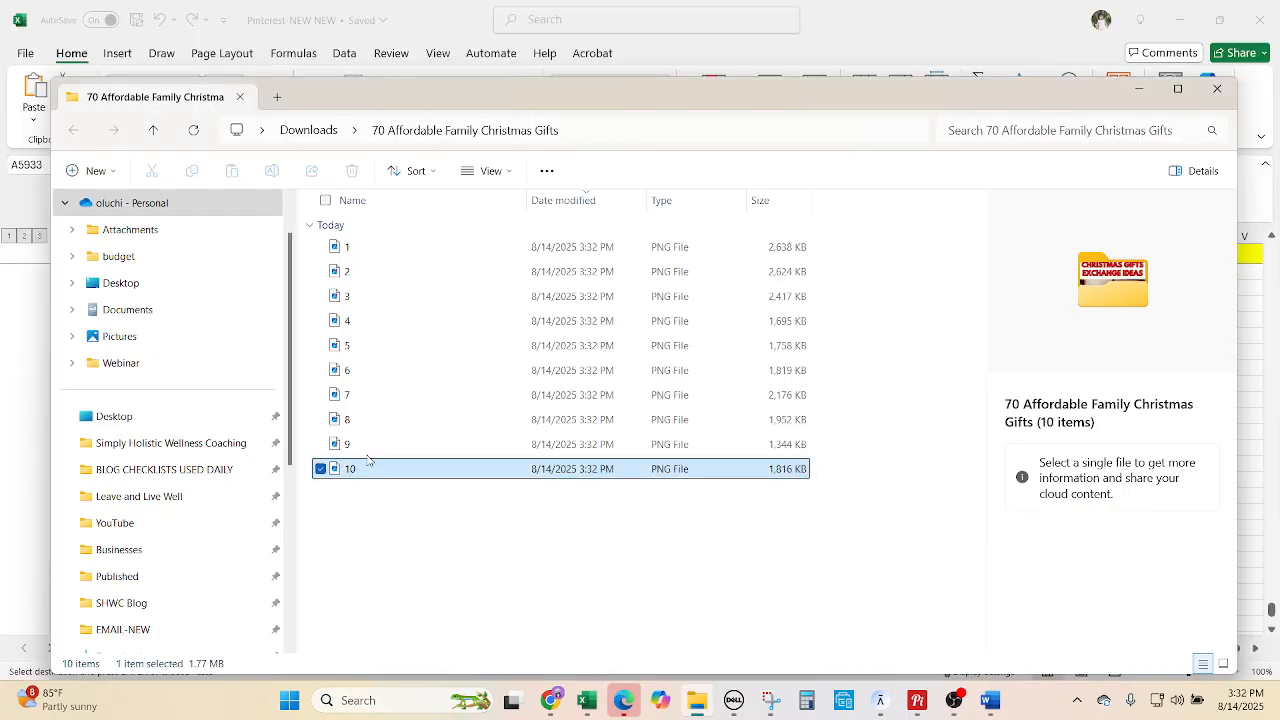
left_click(352, 250, "shift")
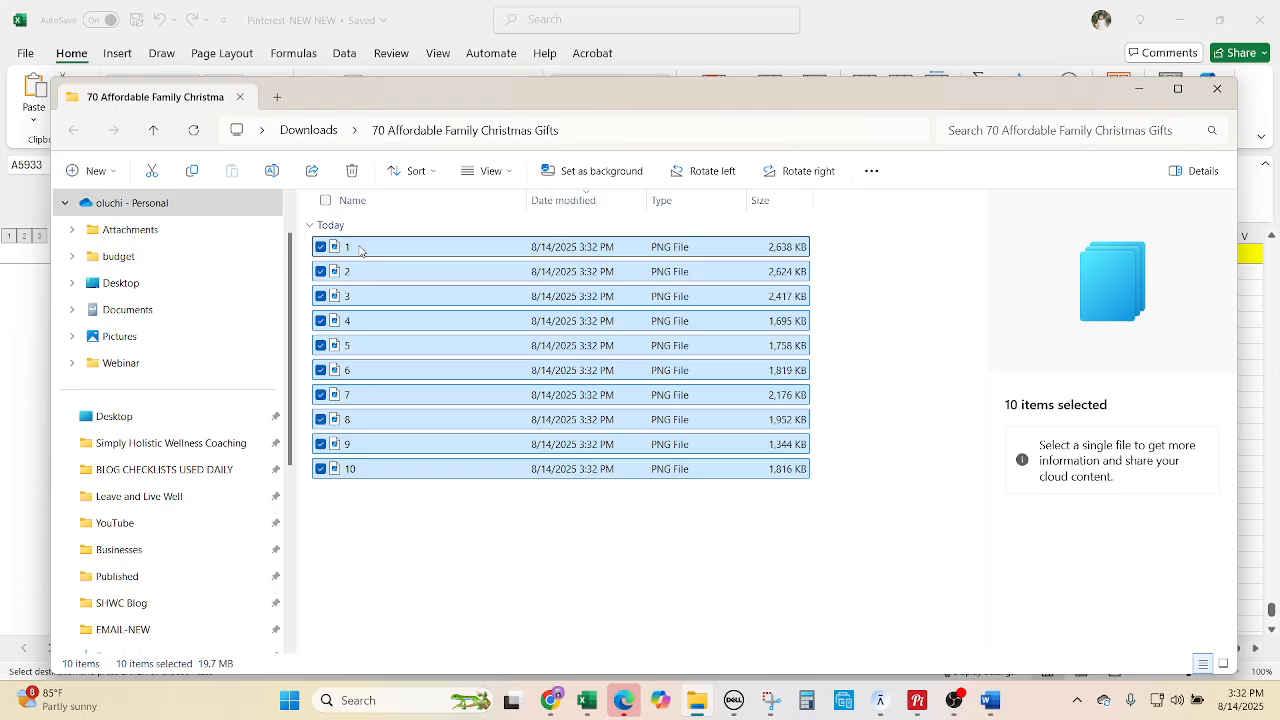
right_click(460, 485)
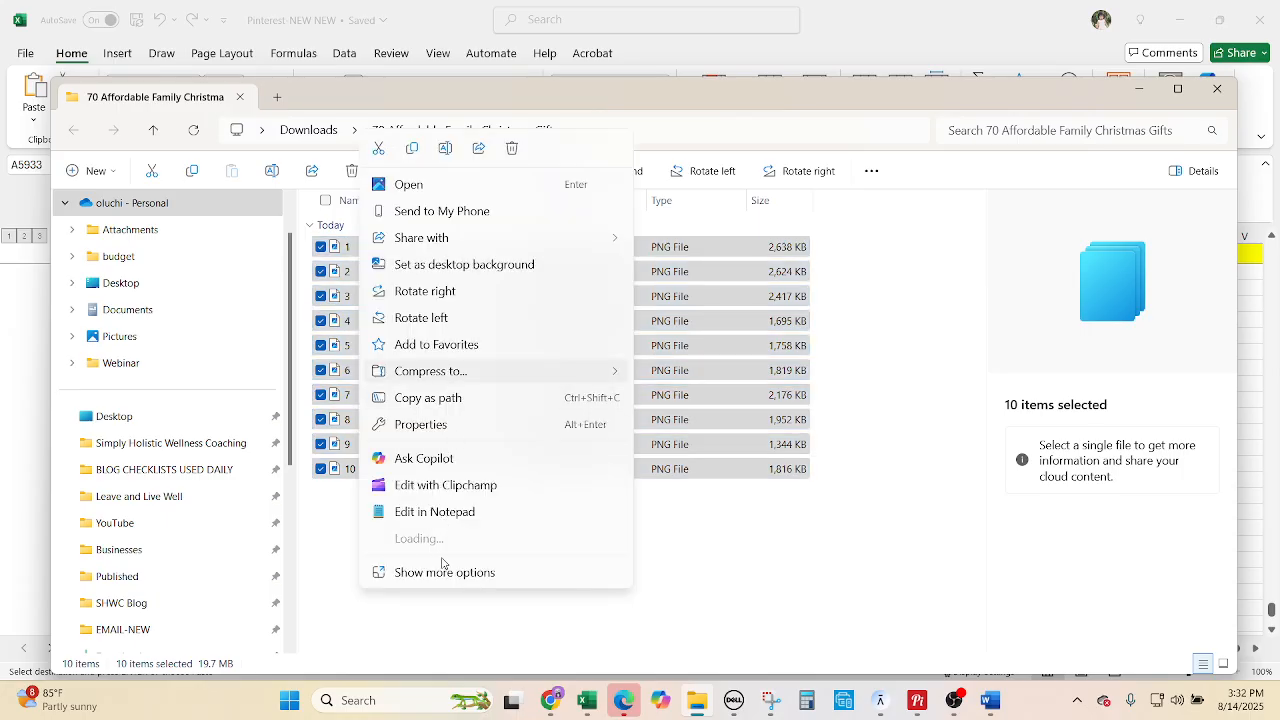
left_click(461, 604)
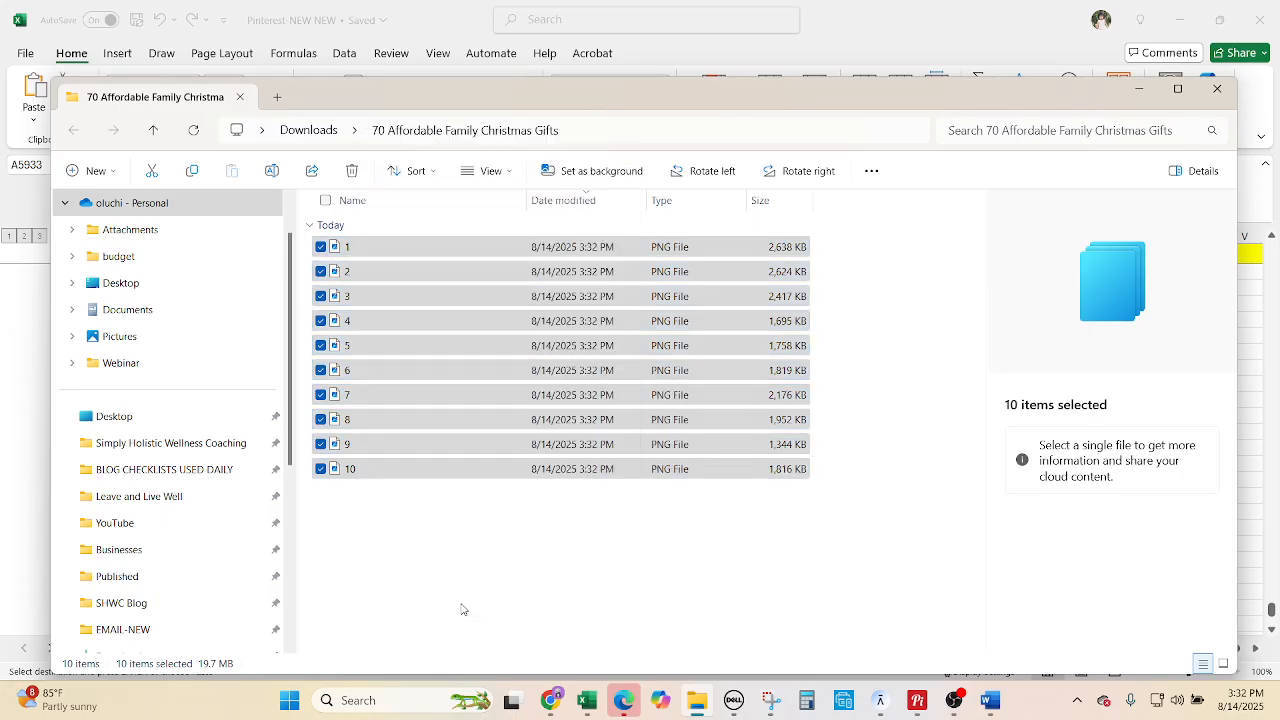
left_click(450, 648)
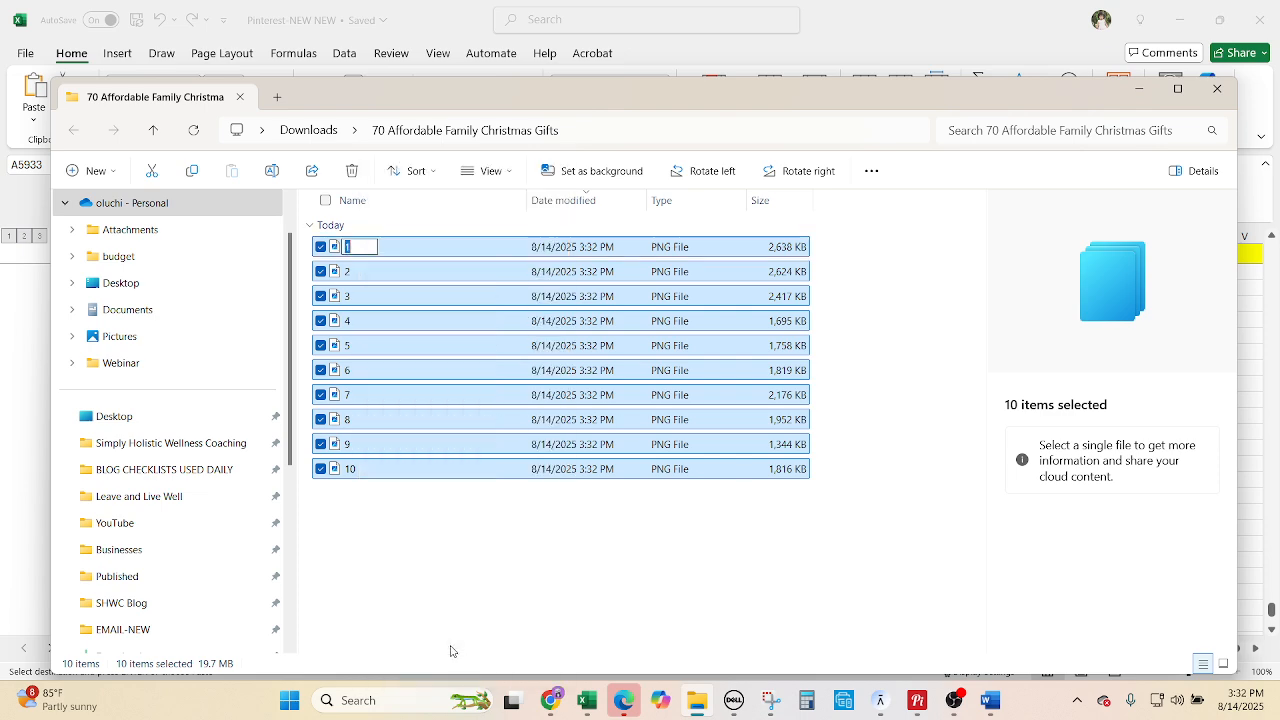
key("ctrl+v")
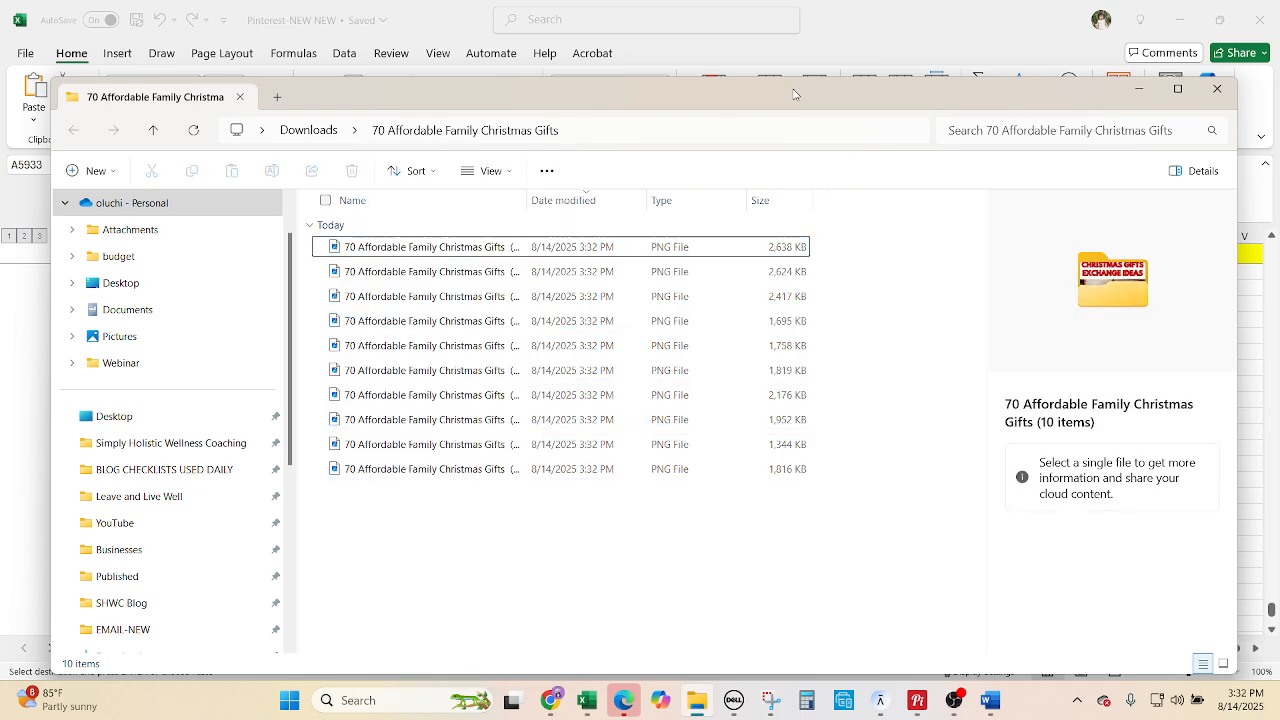
left_click_drag(788, 97, 0, 74)
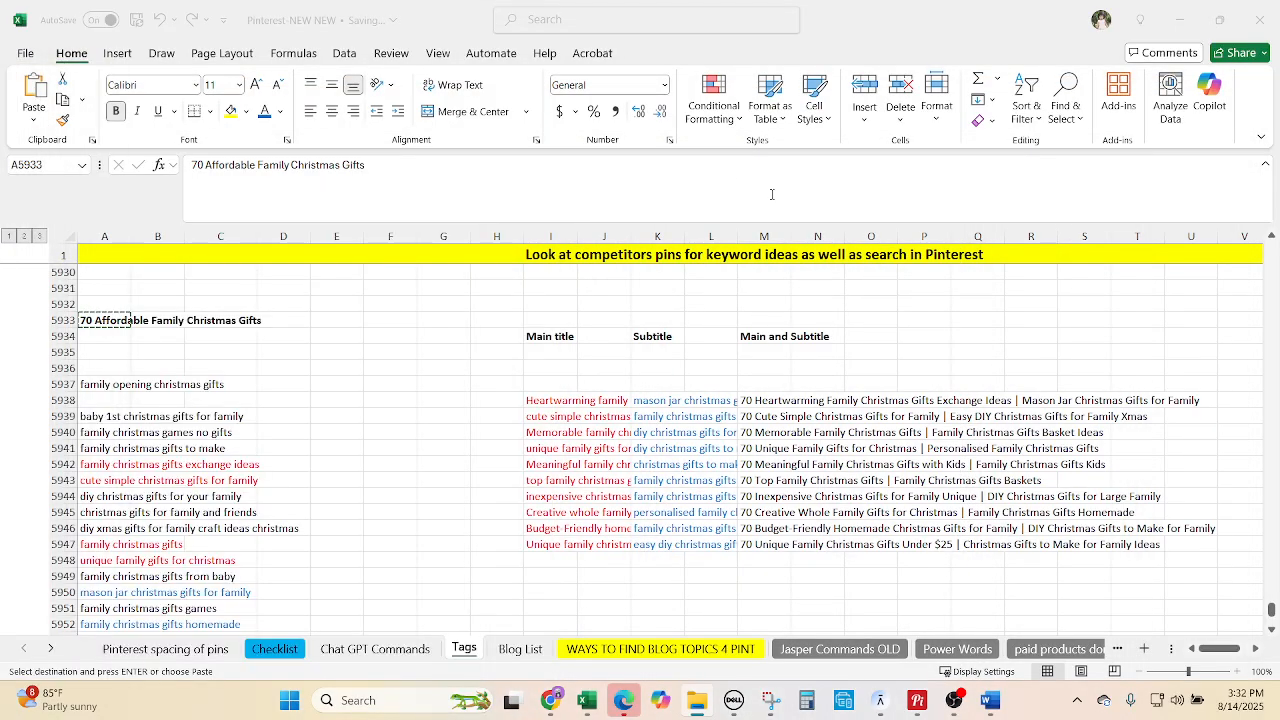
Read through ChatGPT's ten generated Pinterest titles and keyword-rich descriptions.
left_click(617, 450)
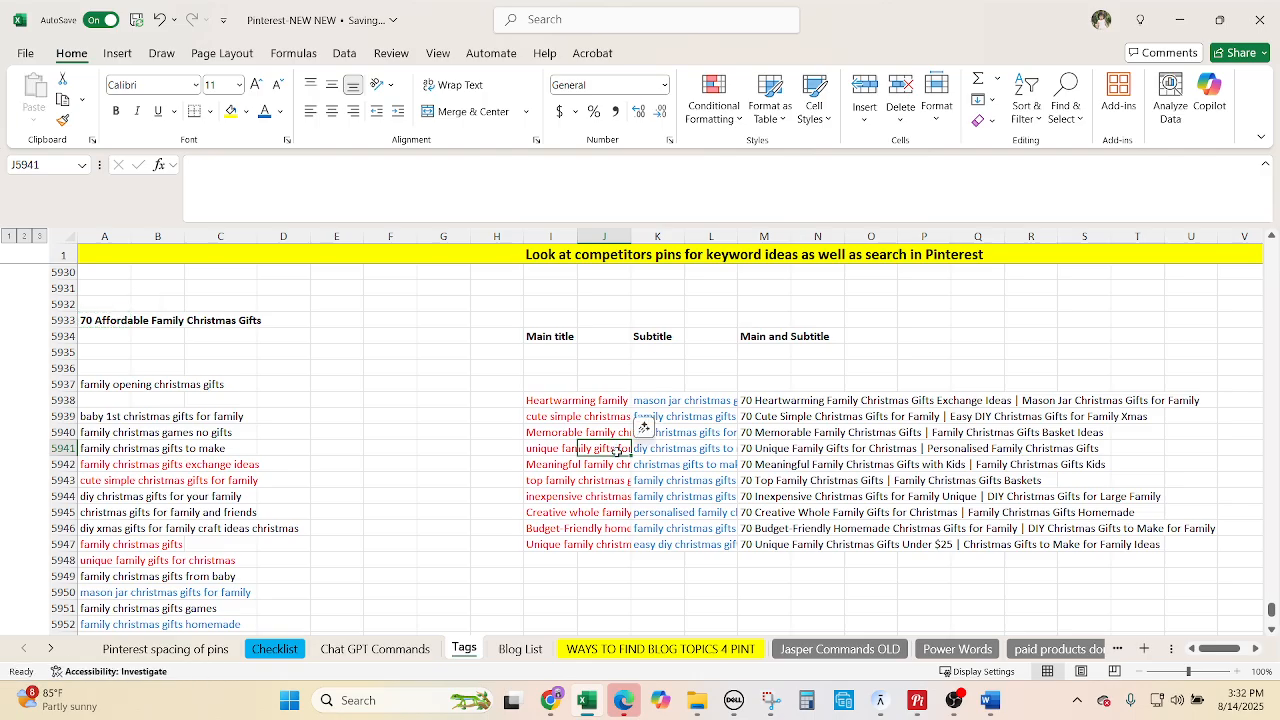
left_click(551, 700)
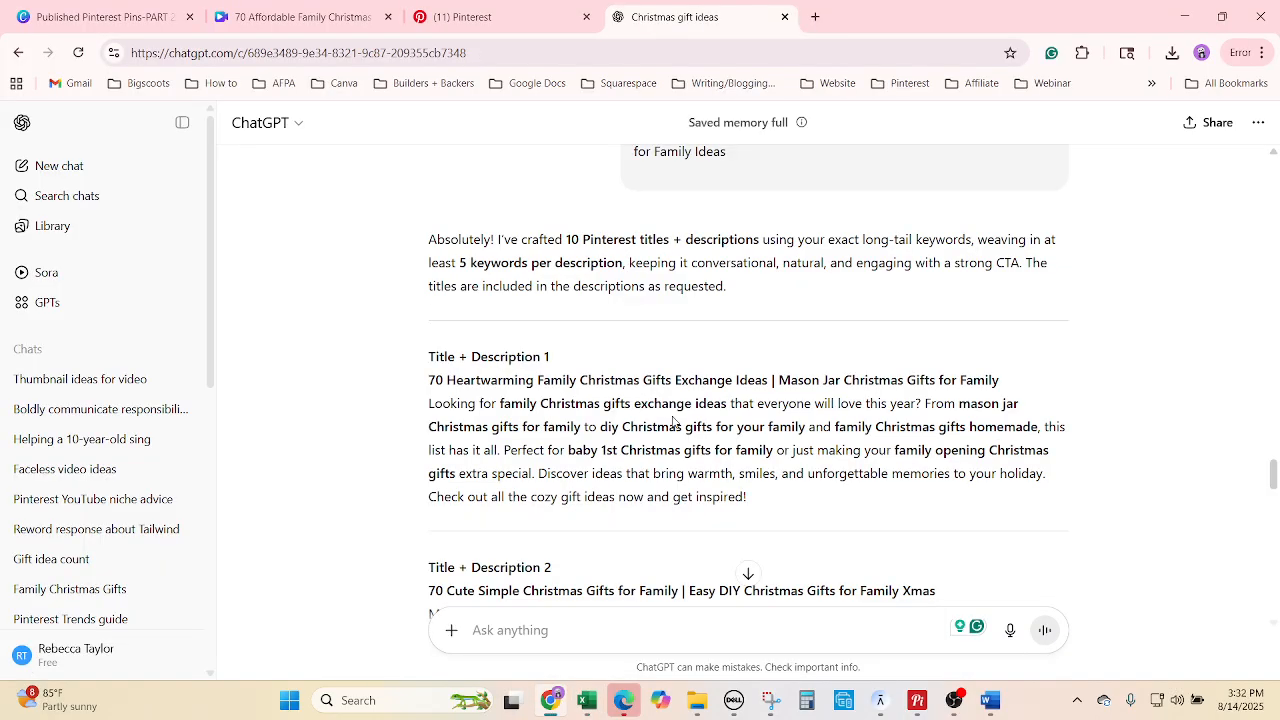
scroll(673, 422, "down", 15)
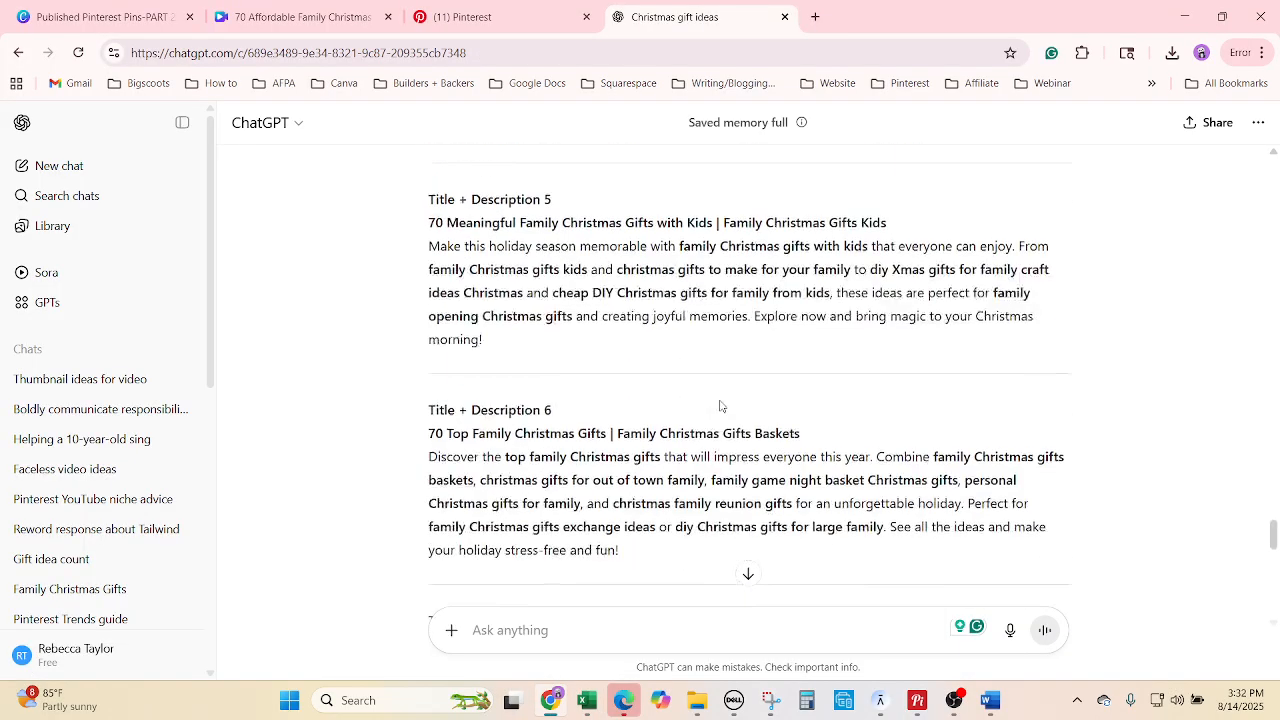
scroll(737, 419, "down", 4)
scroll(733, 435, "up", 15)
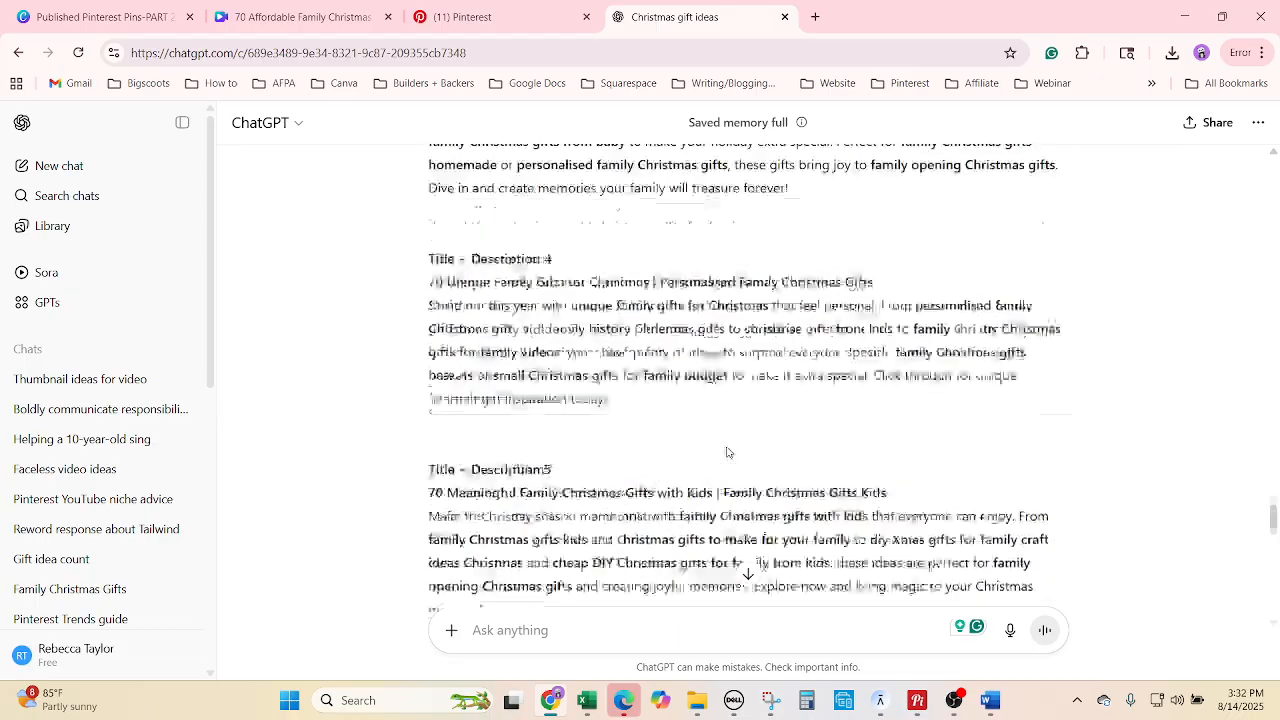
scroll(730, 452, "up", 8)
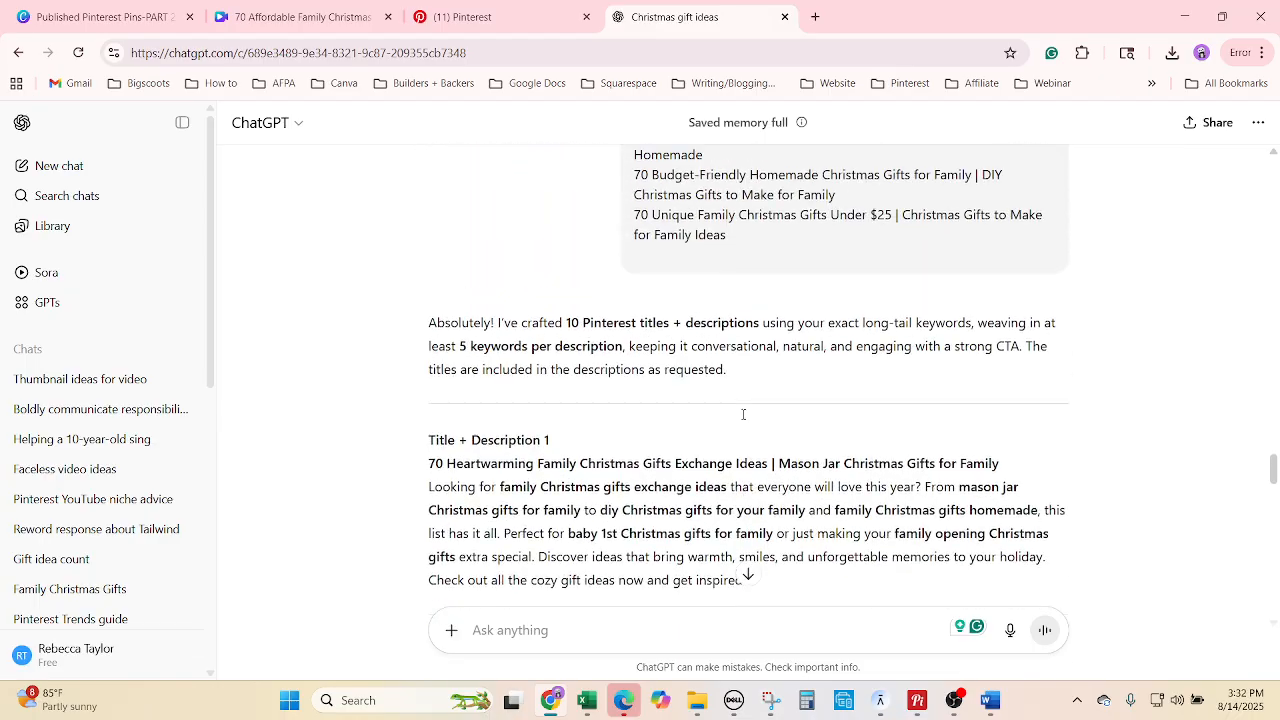
left_click(546, 12)
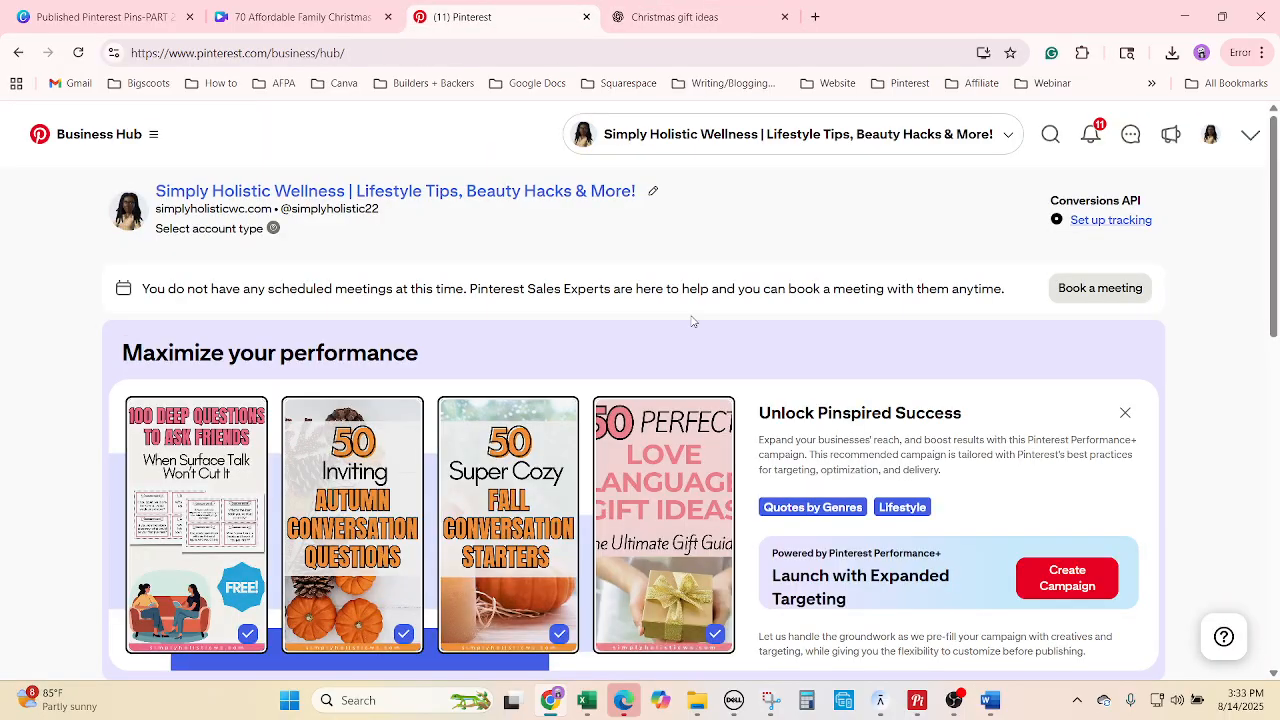
Start a new organic pin from Business Hub's Create Pin, then return to Excel.
left_click(151, 137)
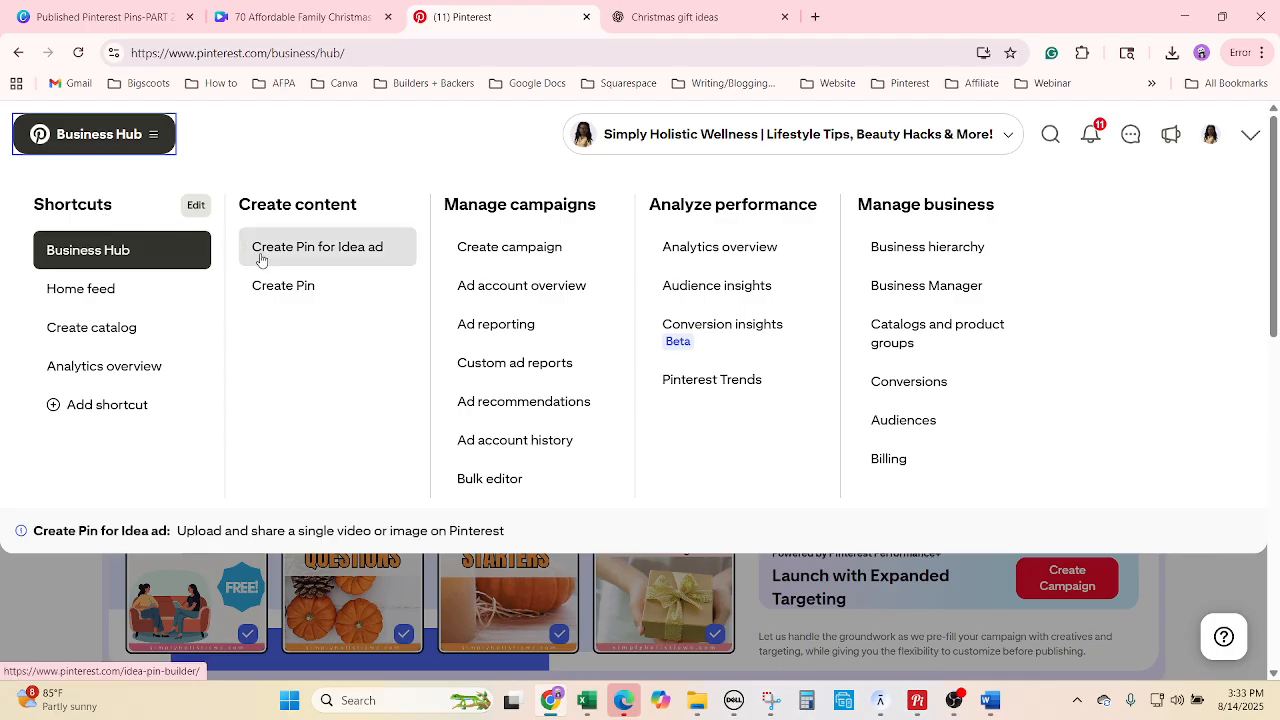
left_click(312, 289)
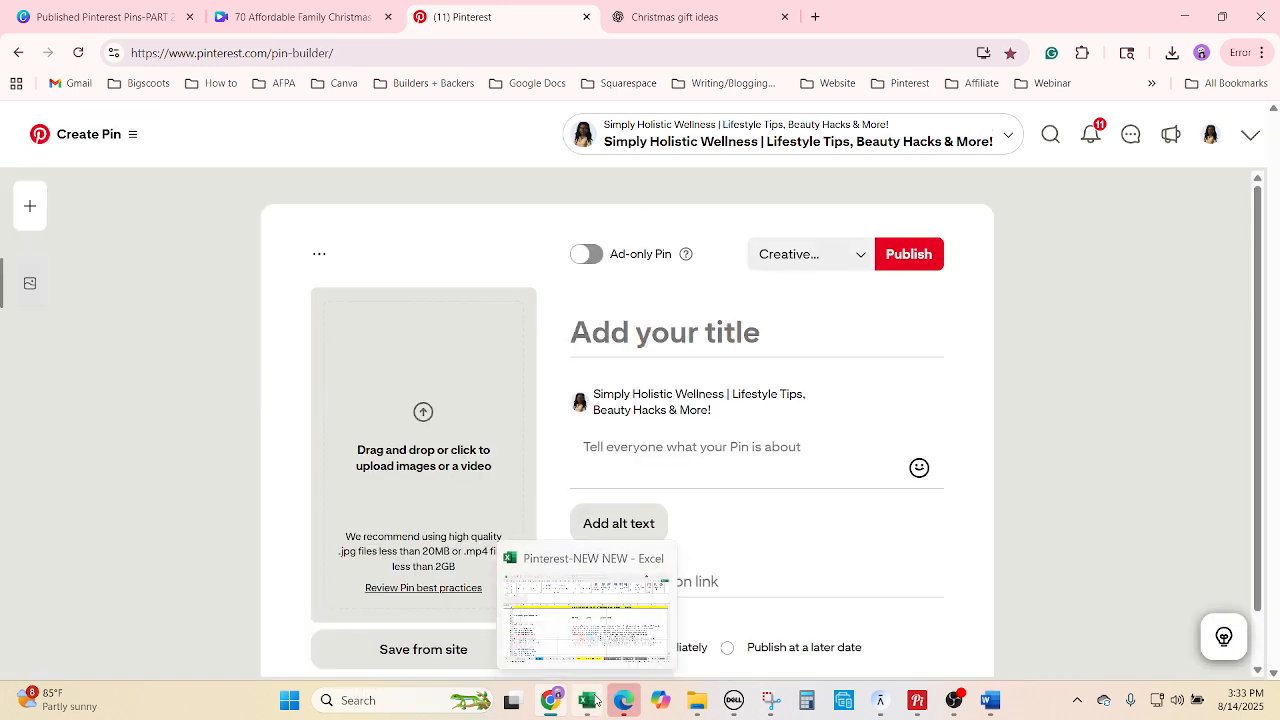
left_click(587, 625)
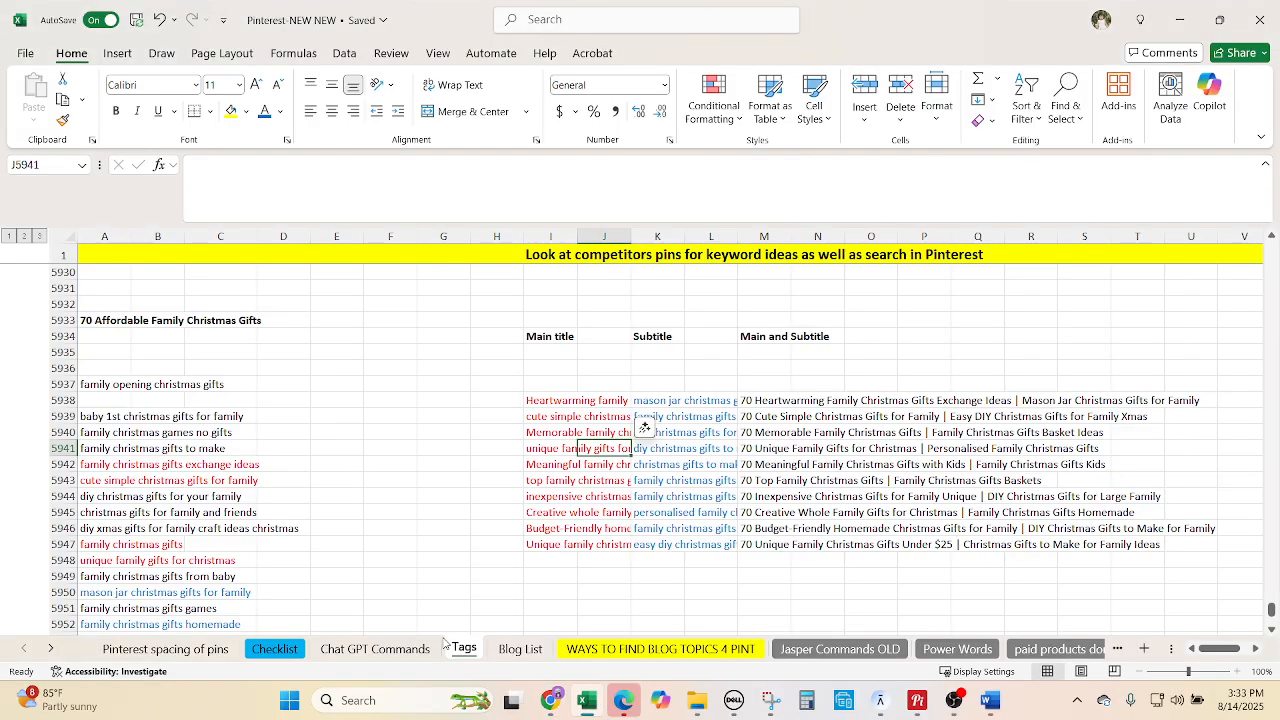
Copy the ten pin titles from Chat GPT Commands B30:B39 into Blog List H3579.
left_click(279, 649)
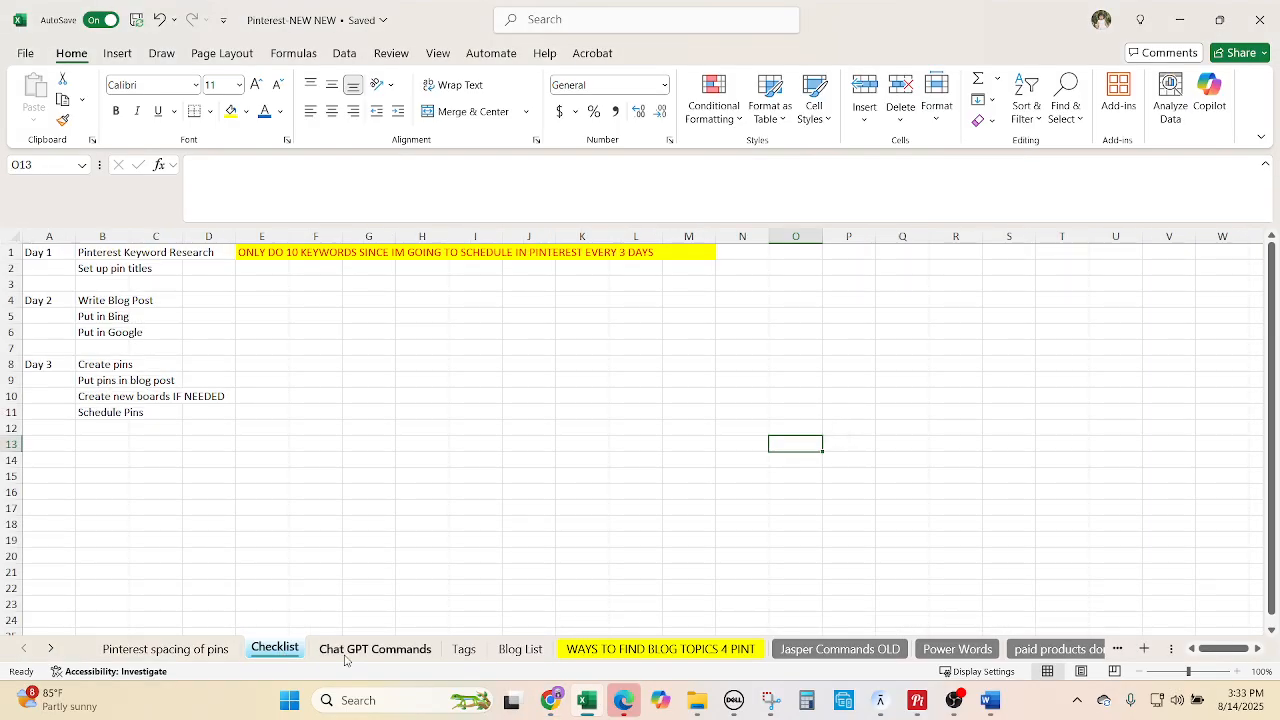
left_click(345, 649)
key("ctrl+c")
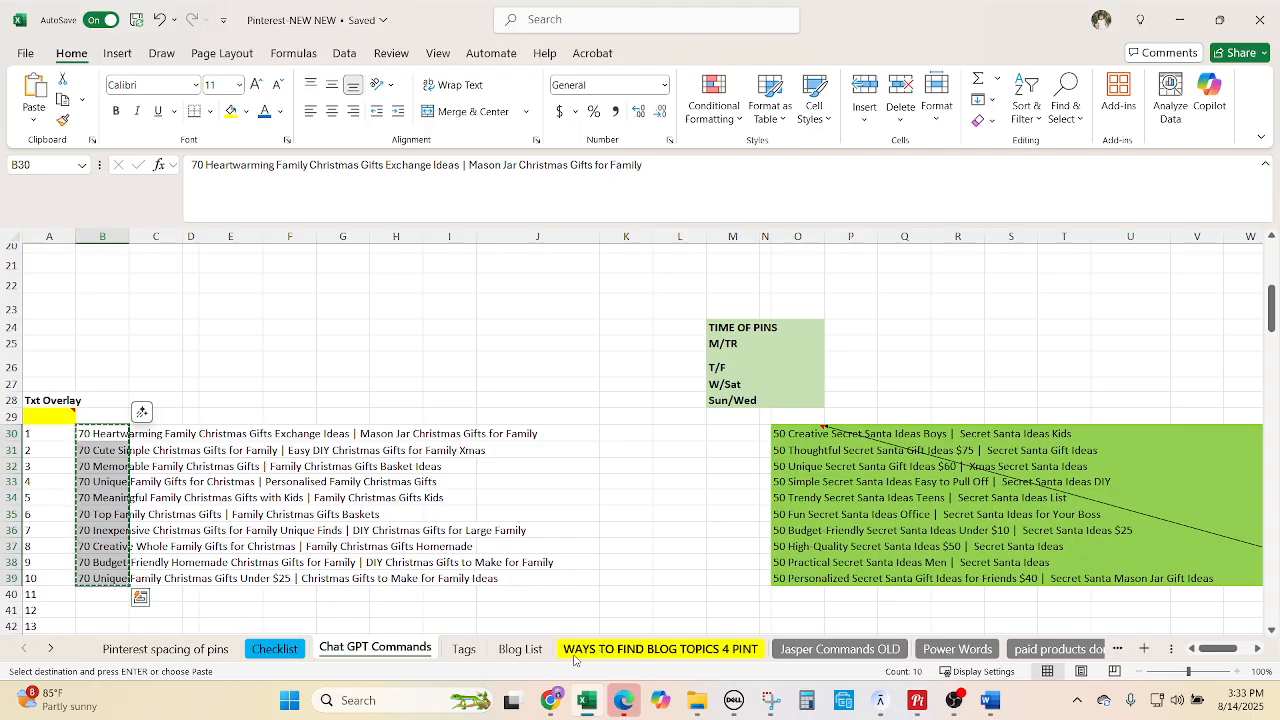
left_click(520, 649)
scroll(594, 542, "down", 2)
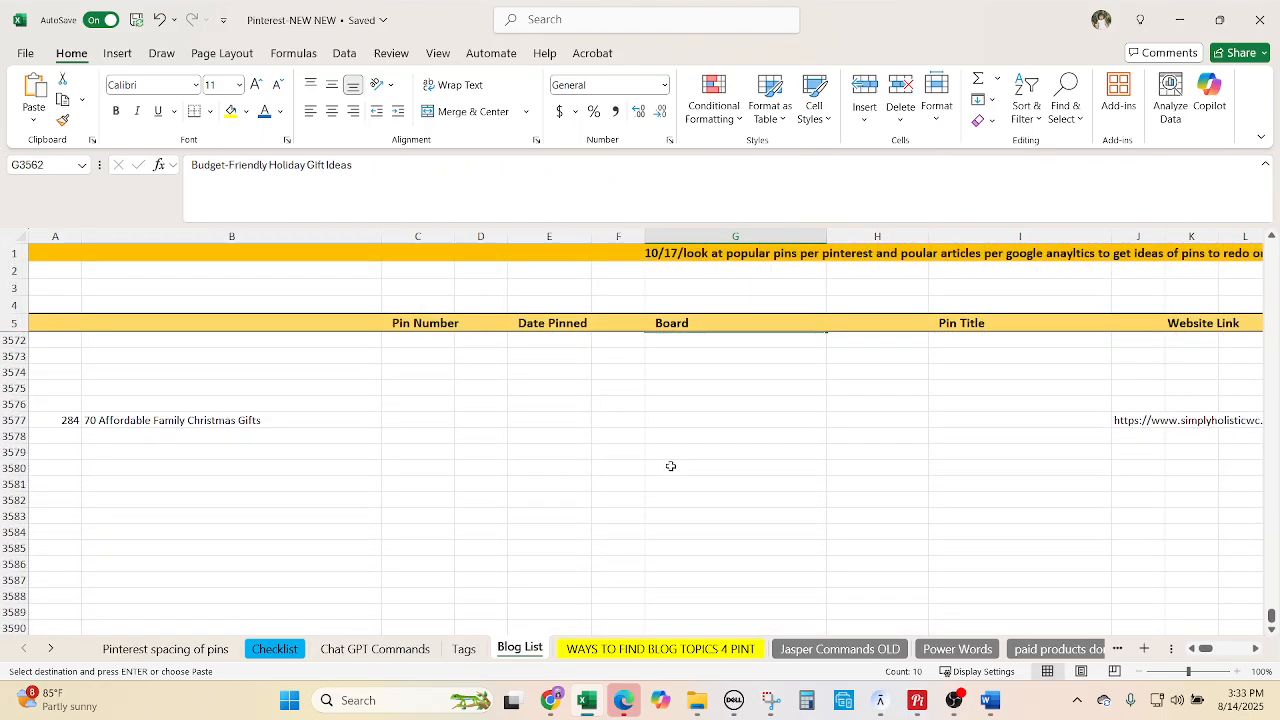
scroll(802, 446, "up", 2)
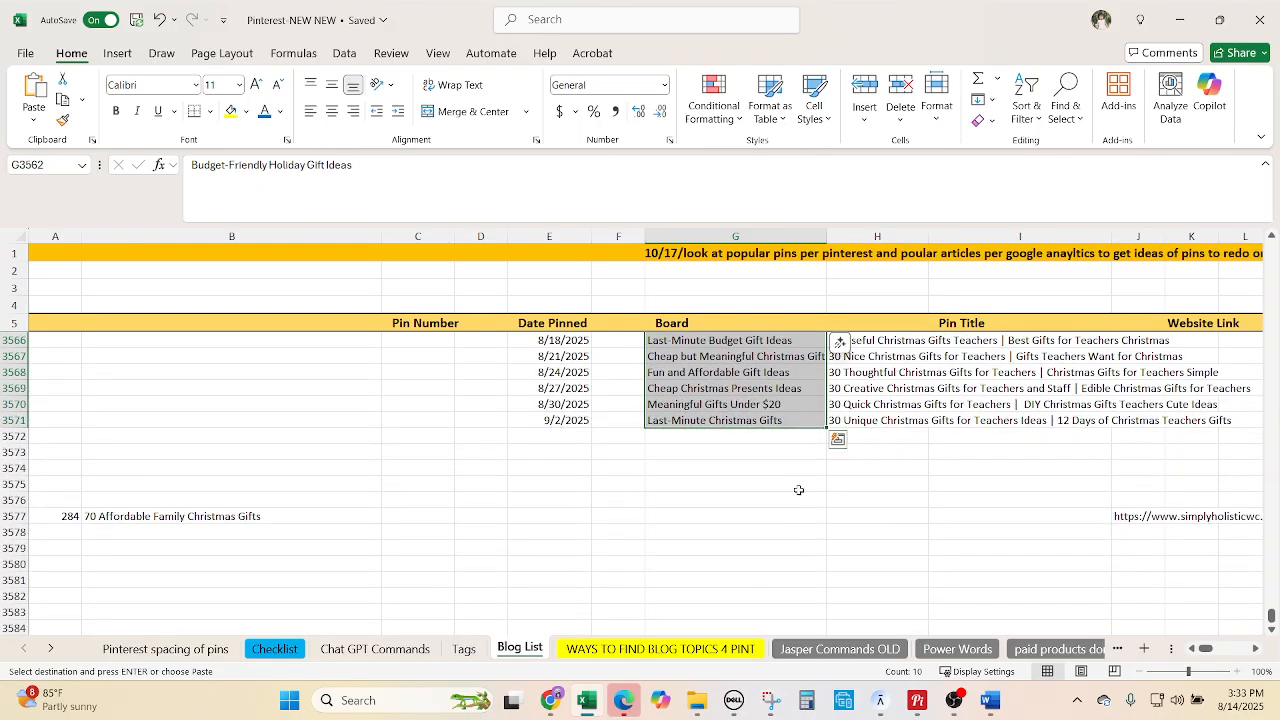
left_click(878, 550)
key("ctrl+v")
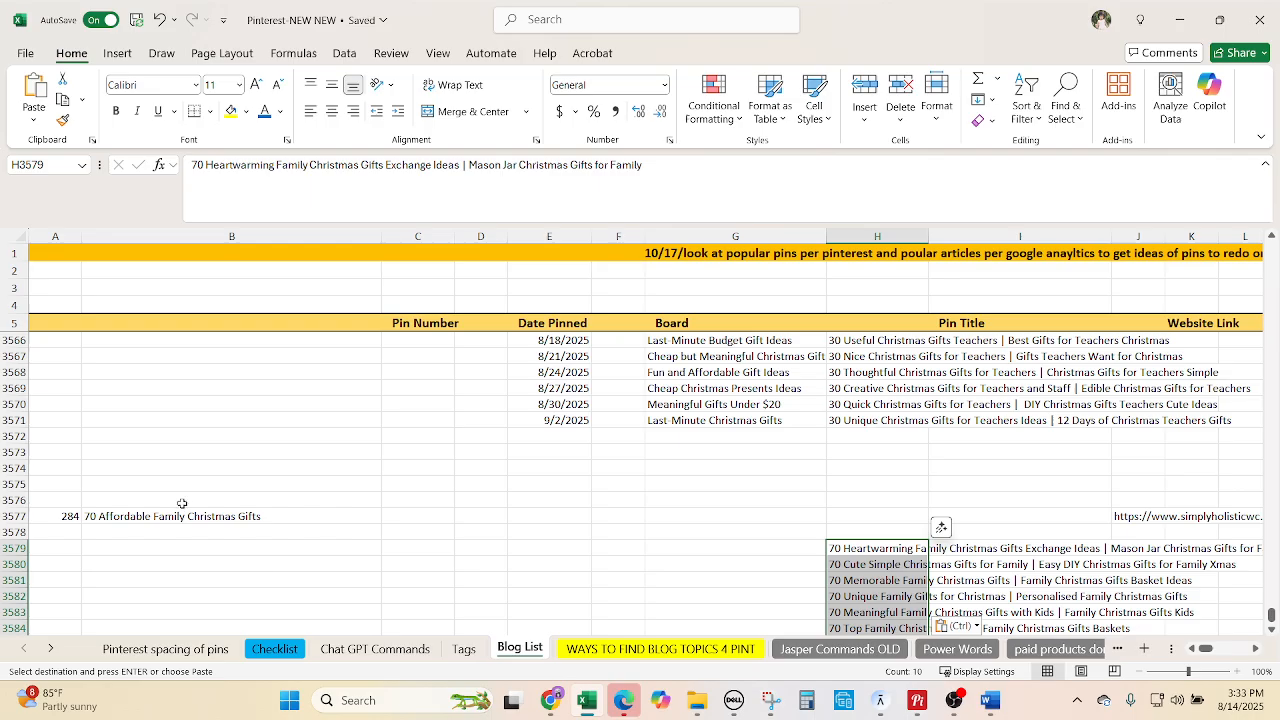
Copy the ten earlier board names from G3562:G3571 into G3579, then return to Chat GPT Commands.
scroll(636, 528, "up", 2)
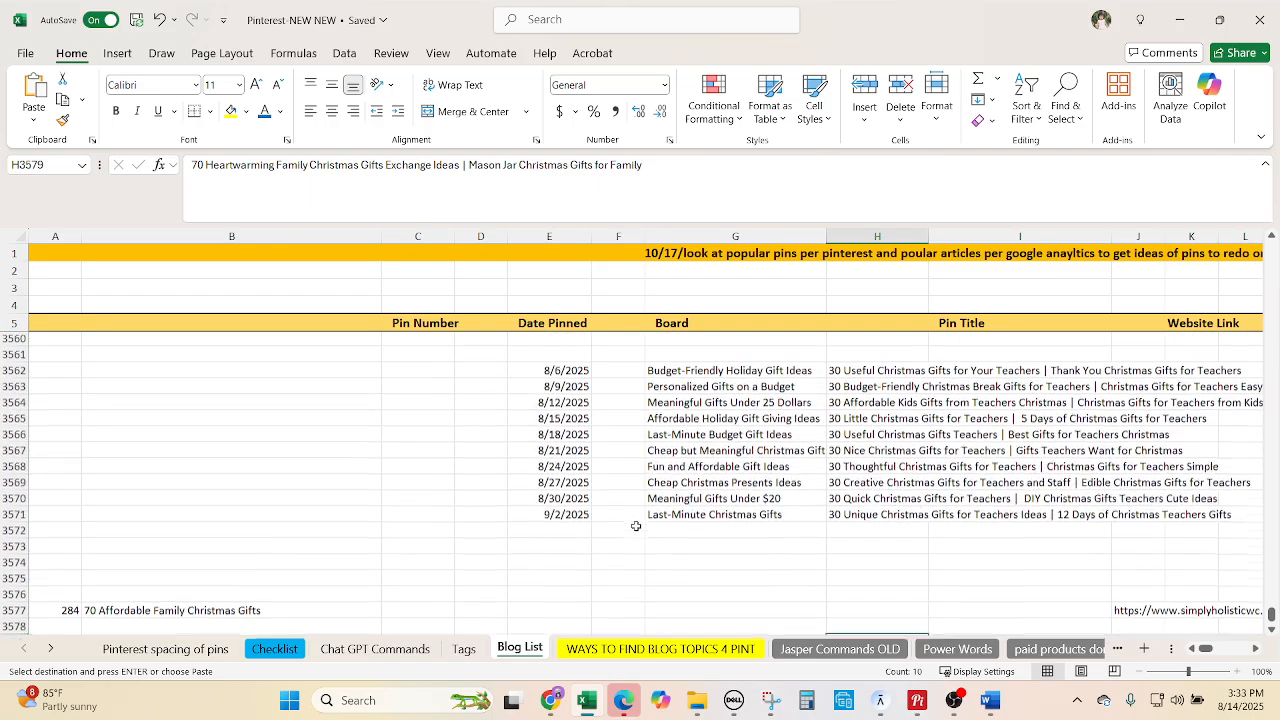
left_click(661, 374)
left_click_drag(661, 390, 663, 516)
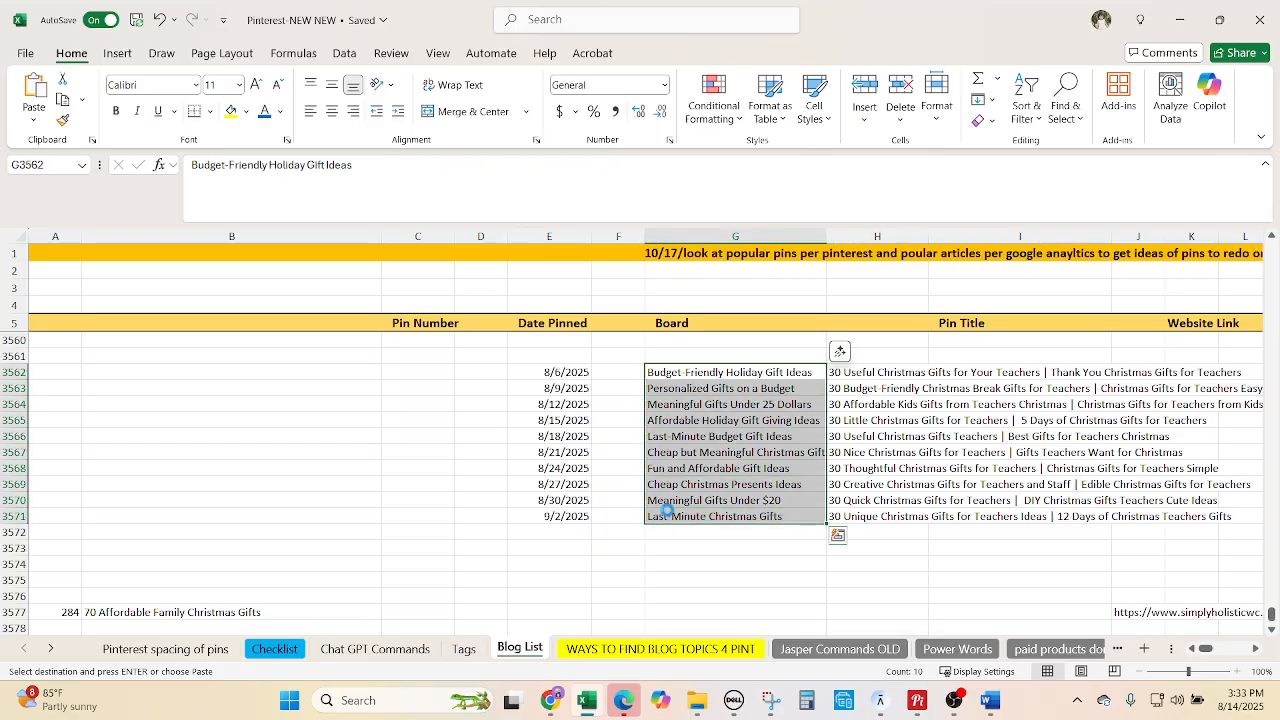
key("ctrl+c")
scroll(673, 528, "down", 2)
scroll(673, 528, "down", 1)
left_click(677, 500)
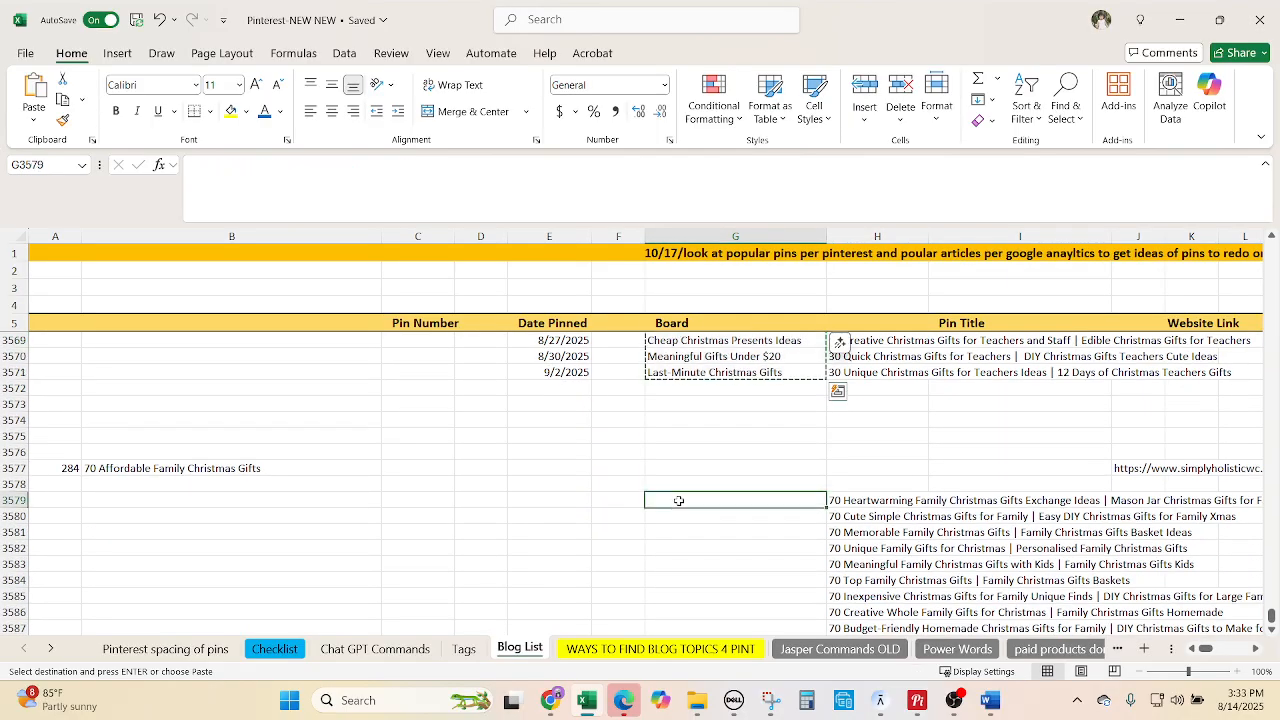
key("ctrl+v")
scroll(720, 510, "down", 1)
scroll(730, 513, "up", 2)
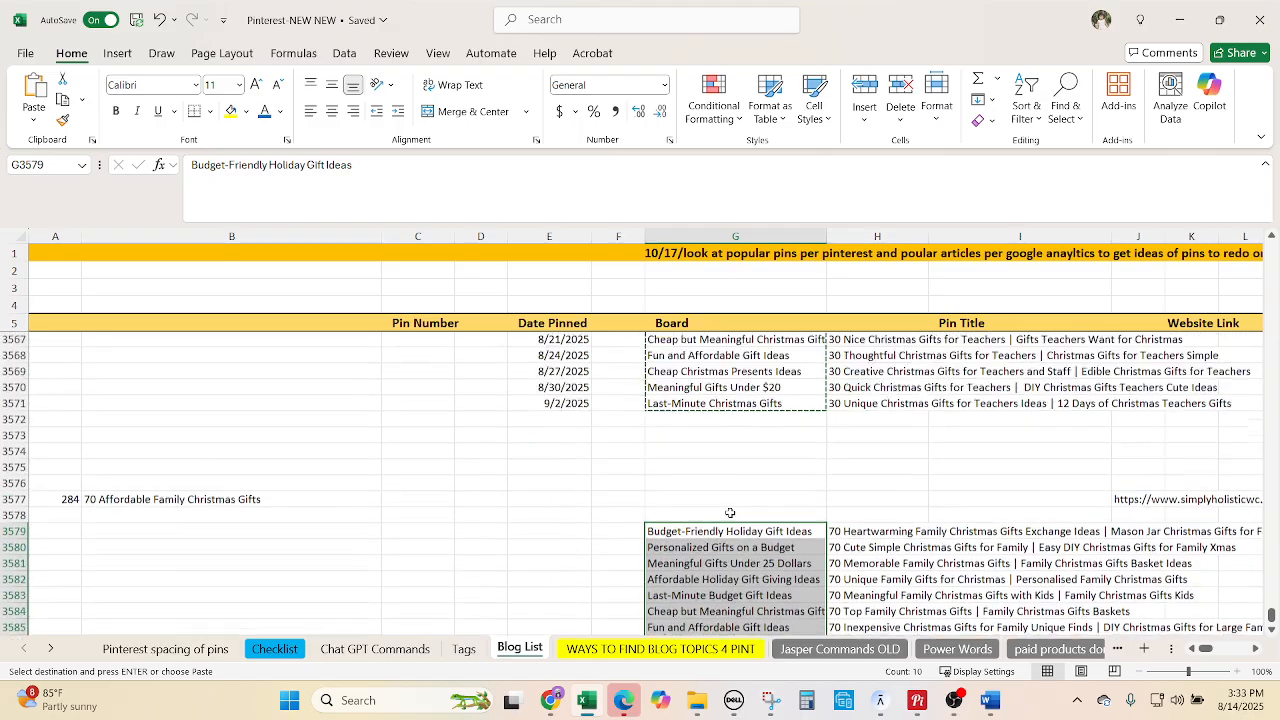
left_click(370, 648)
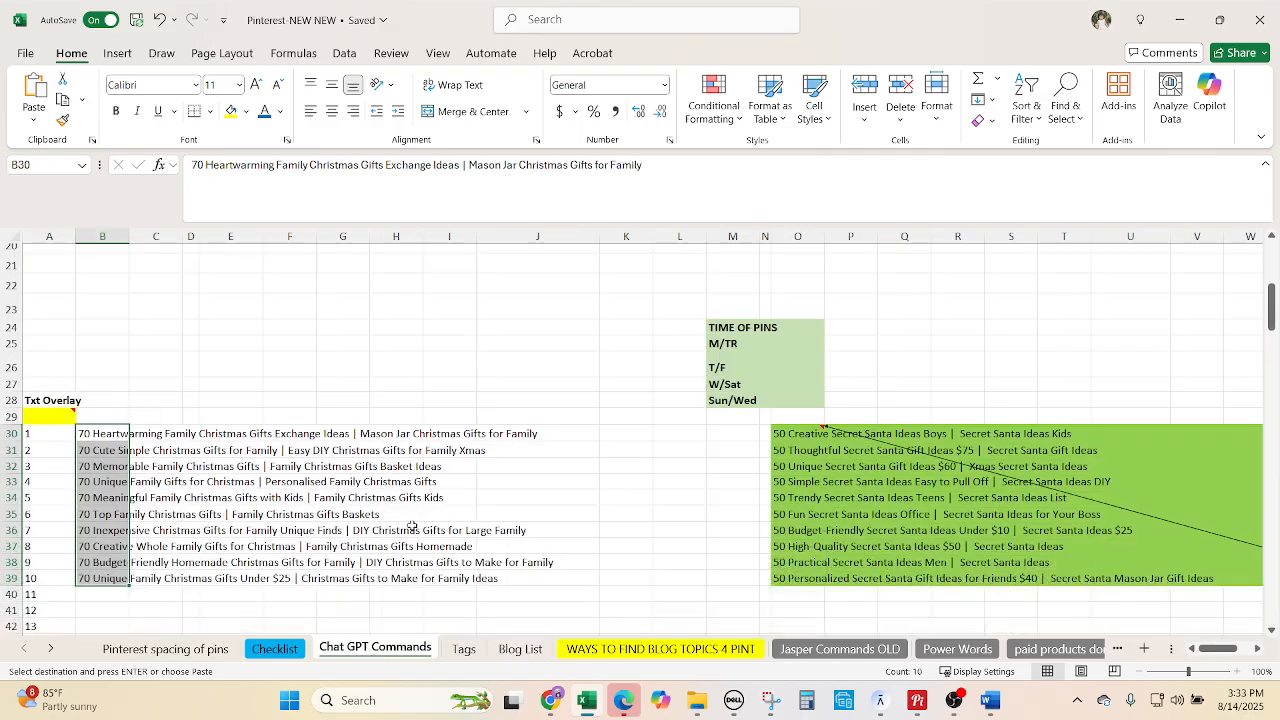
scroll(414, 523, "up", 7)
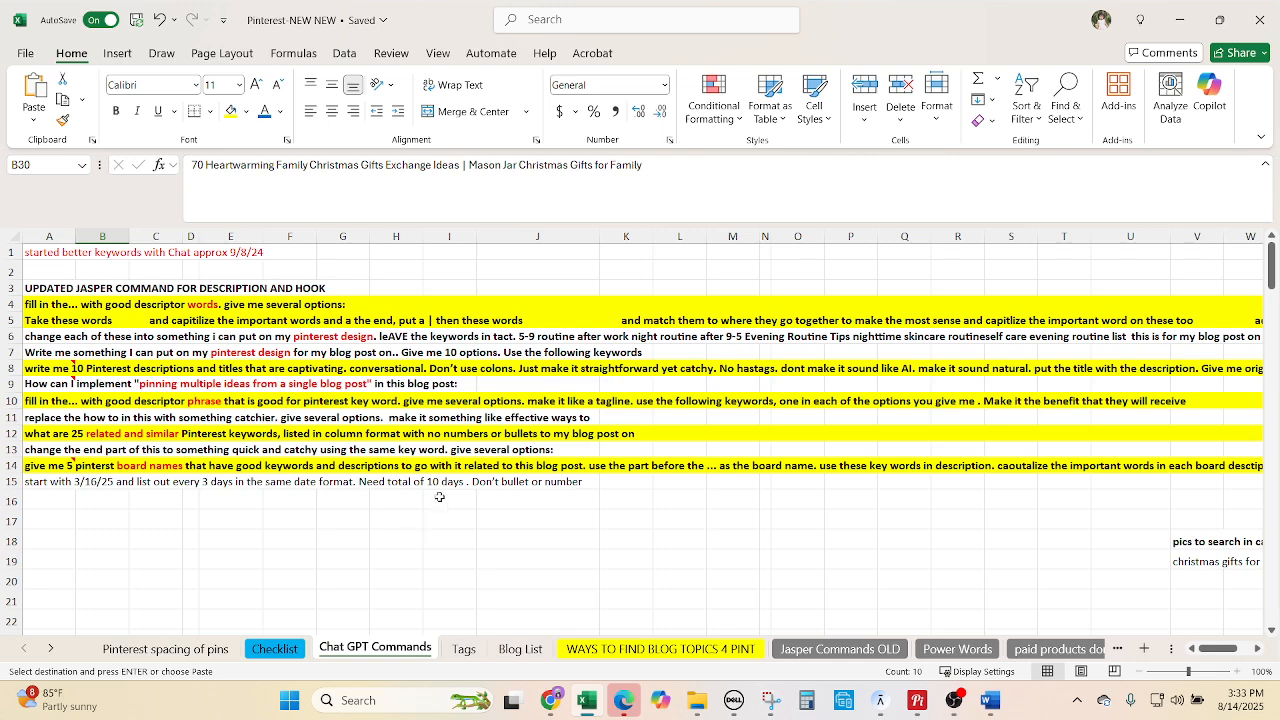
Have ChatGPT generate the ten pin dates using the date-scheduling prompt with start date 8/14/25.
mouse_move(57, 467)
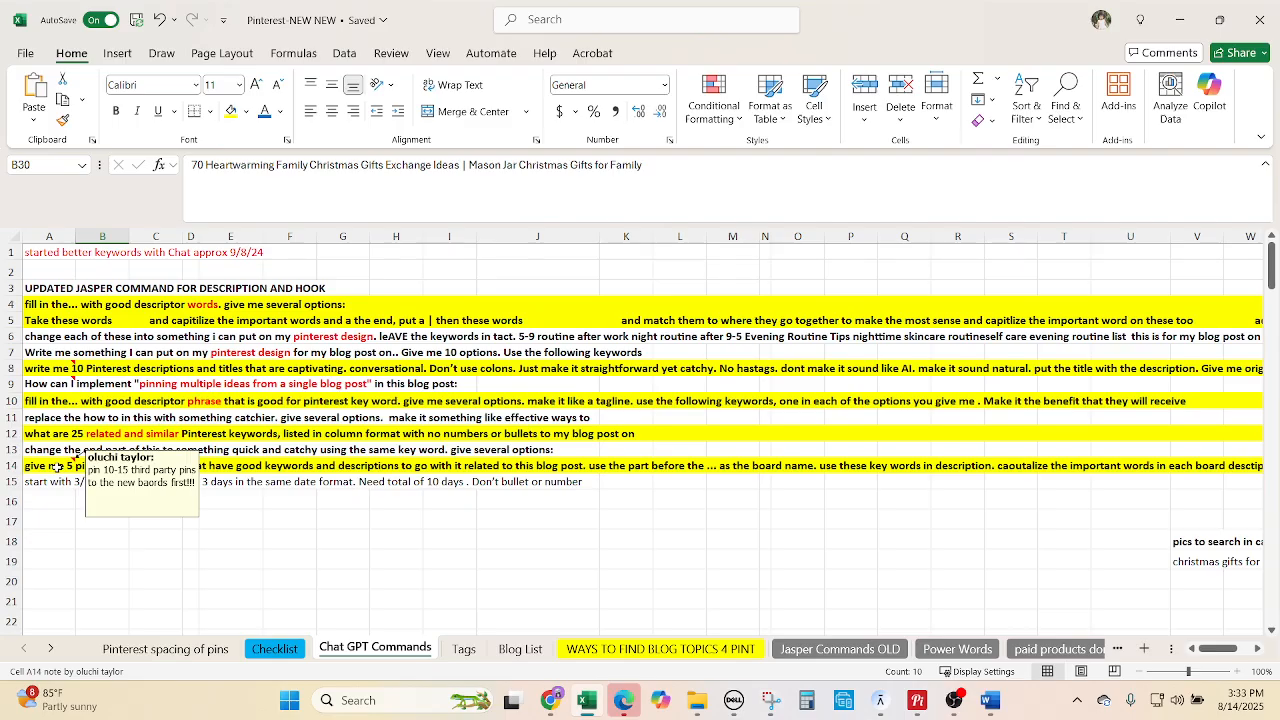
left_click(57, 467)
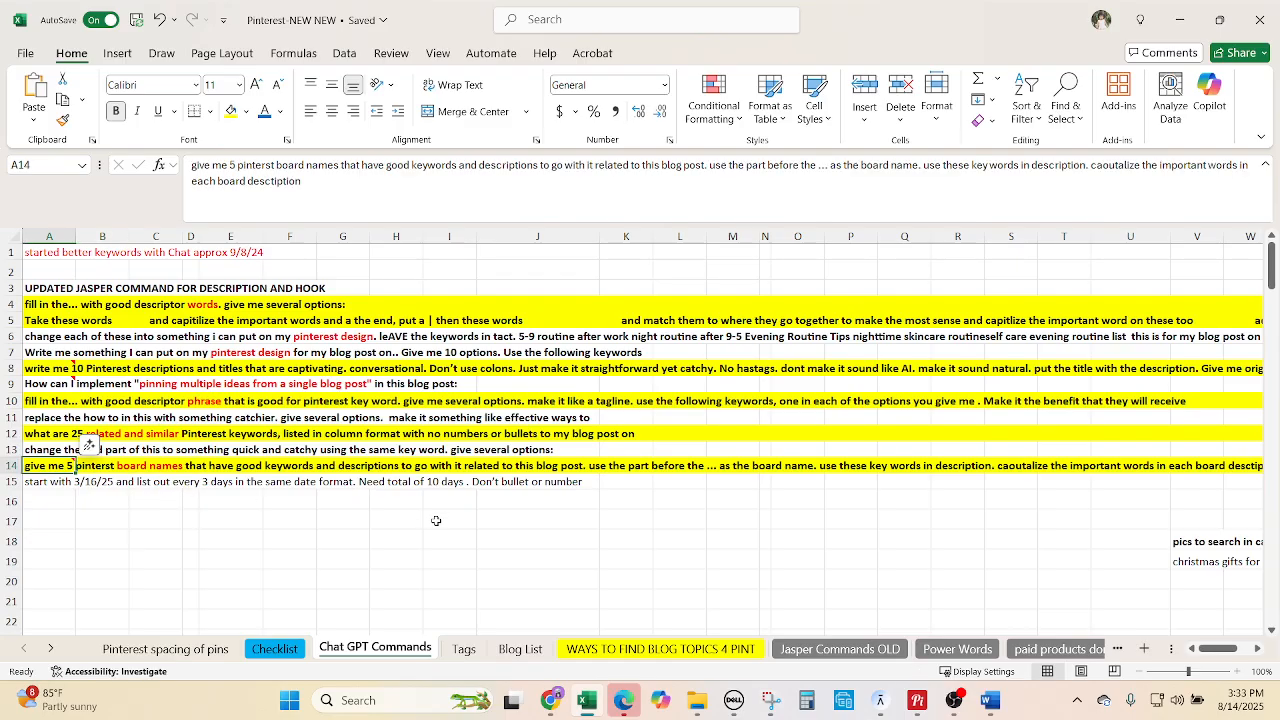
left_click(45, 483)
key("ctrl+c")
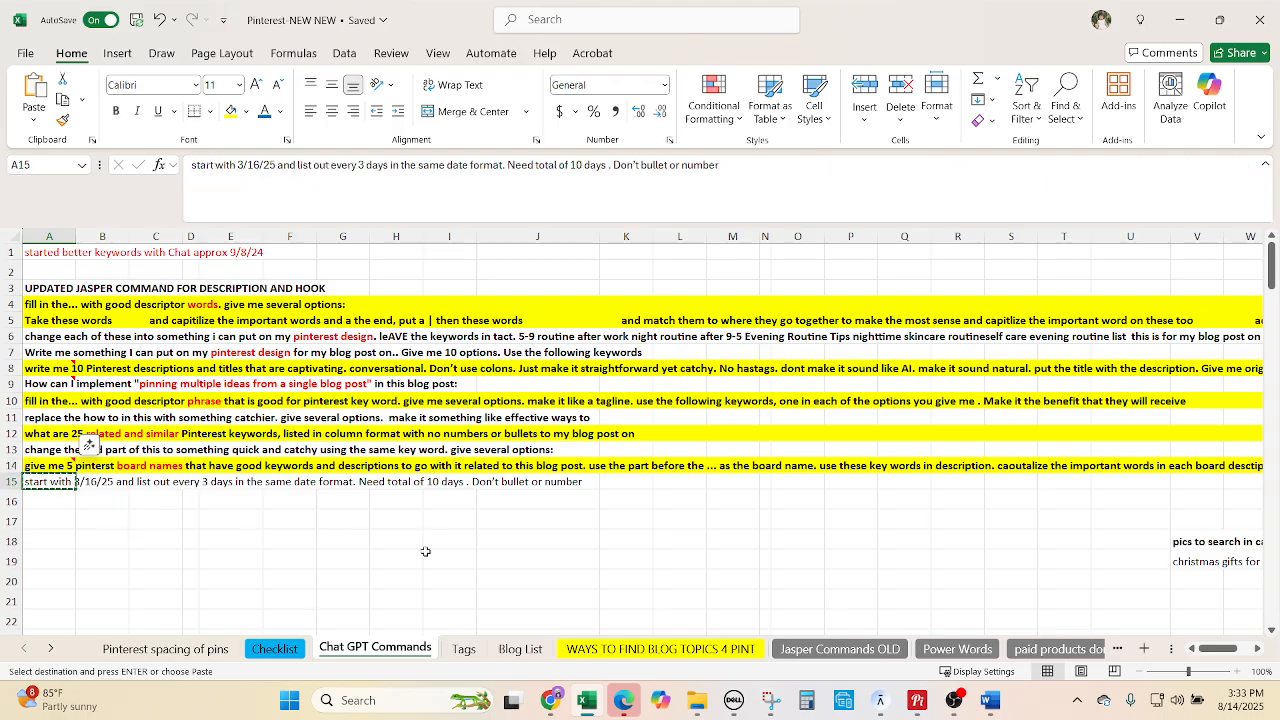
left_click(551, 700)
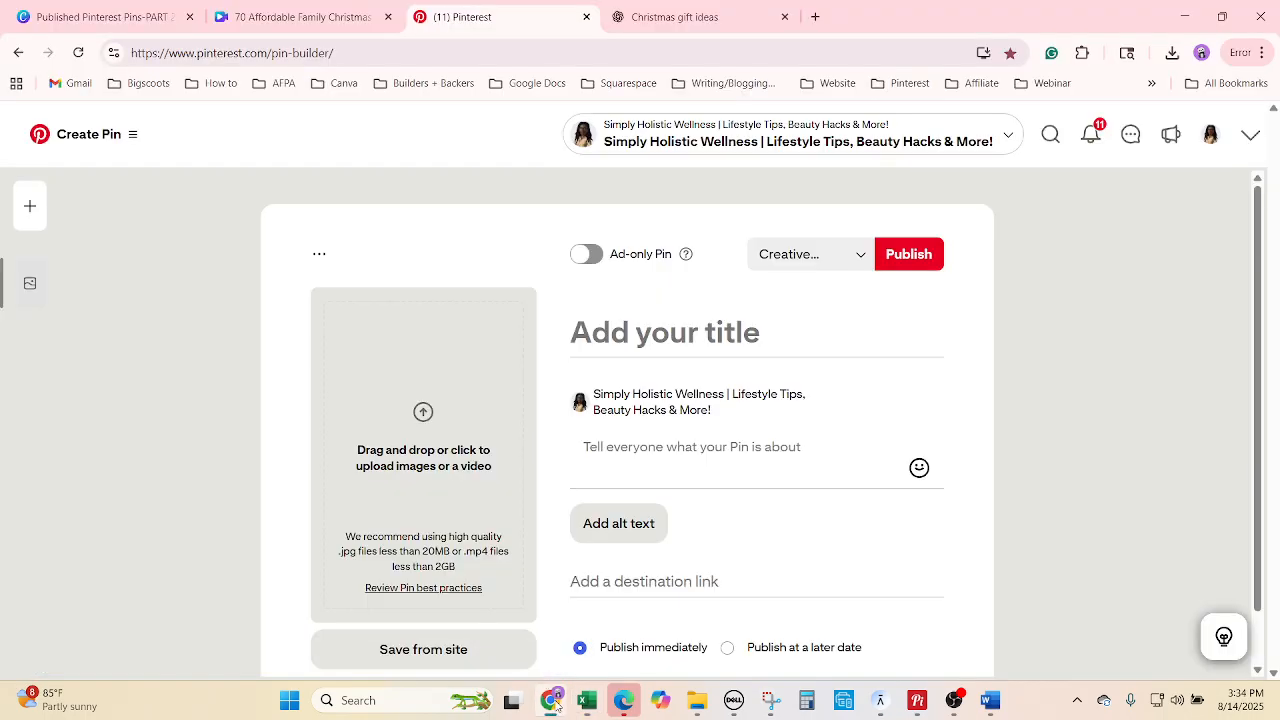
left_click(660, 14)
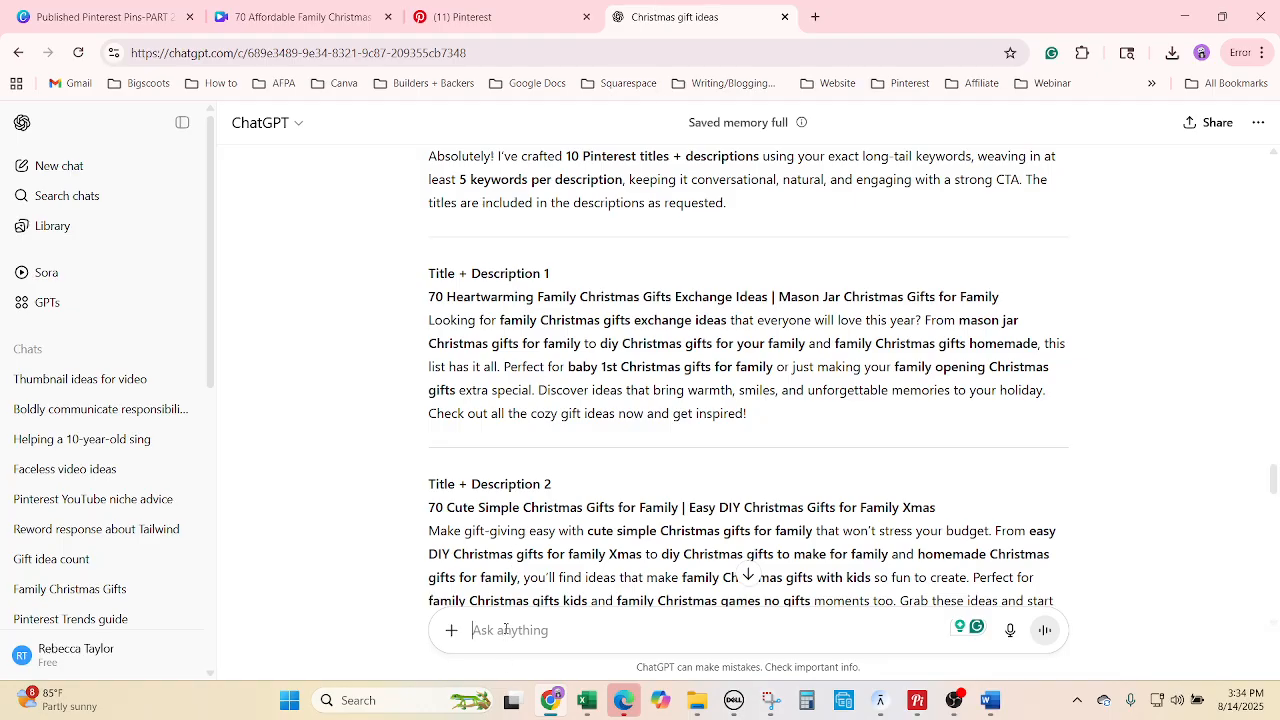
key("ctrl+v")
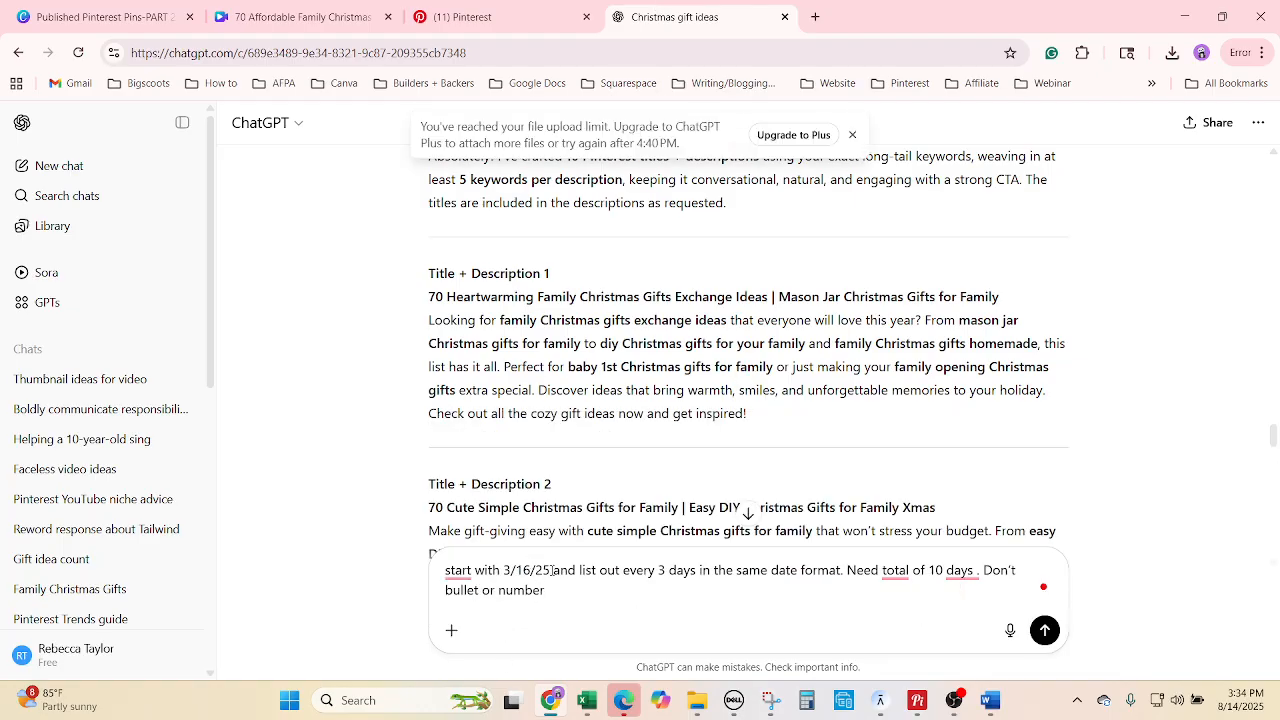
left_click_drag(552, 570, 509, 572)
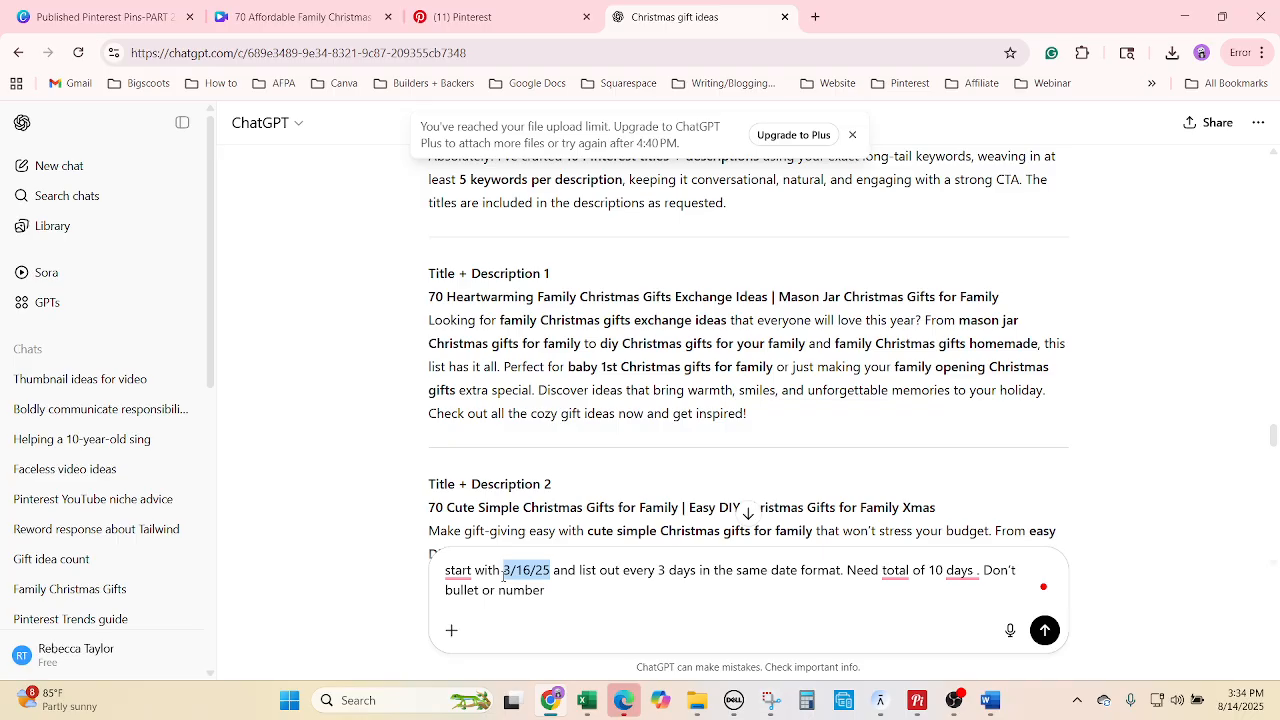
type("8/14/25")
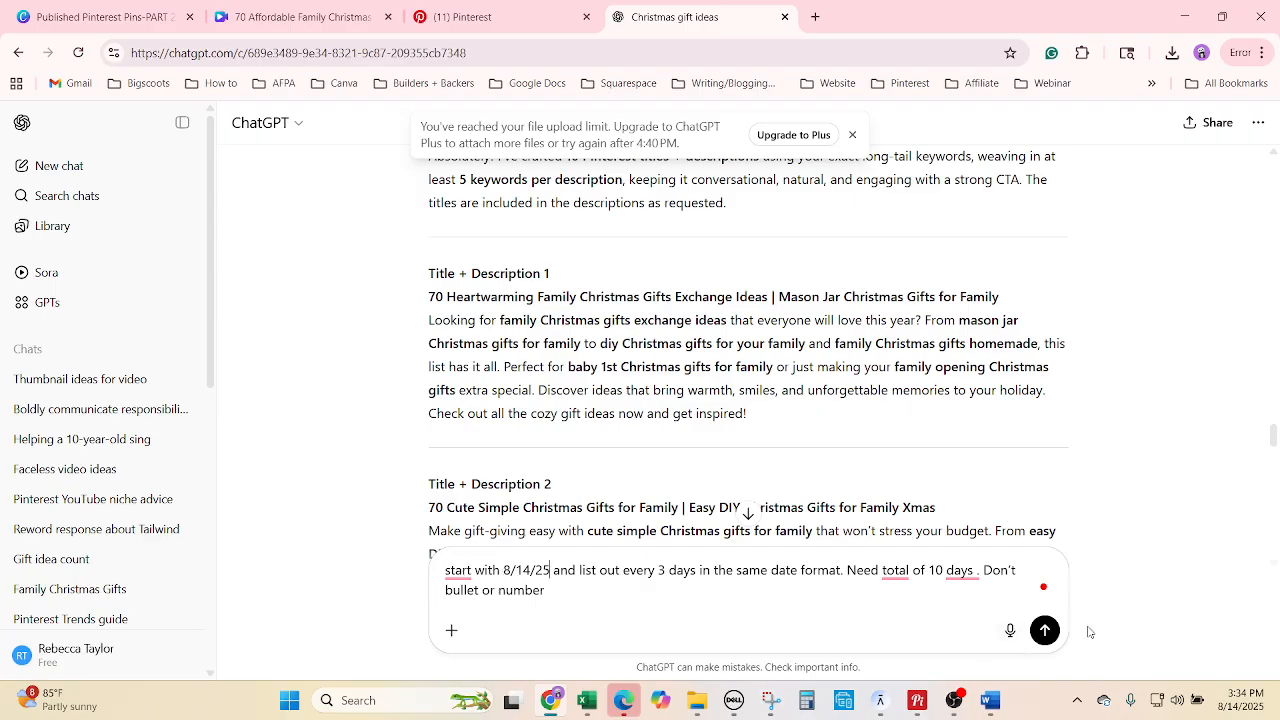
left_click(1041, 640)
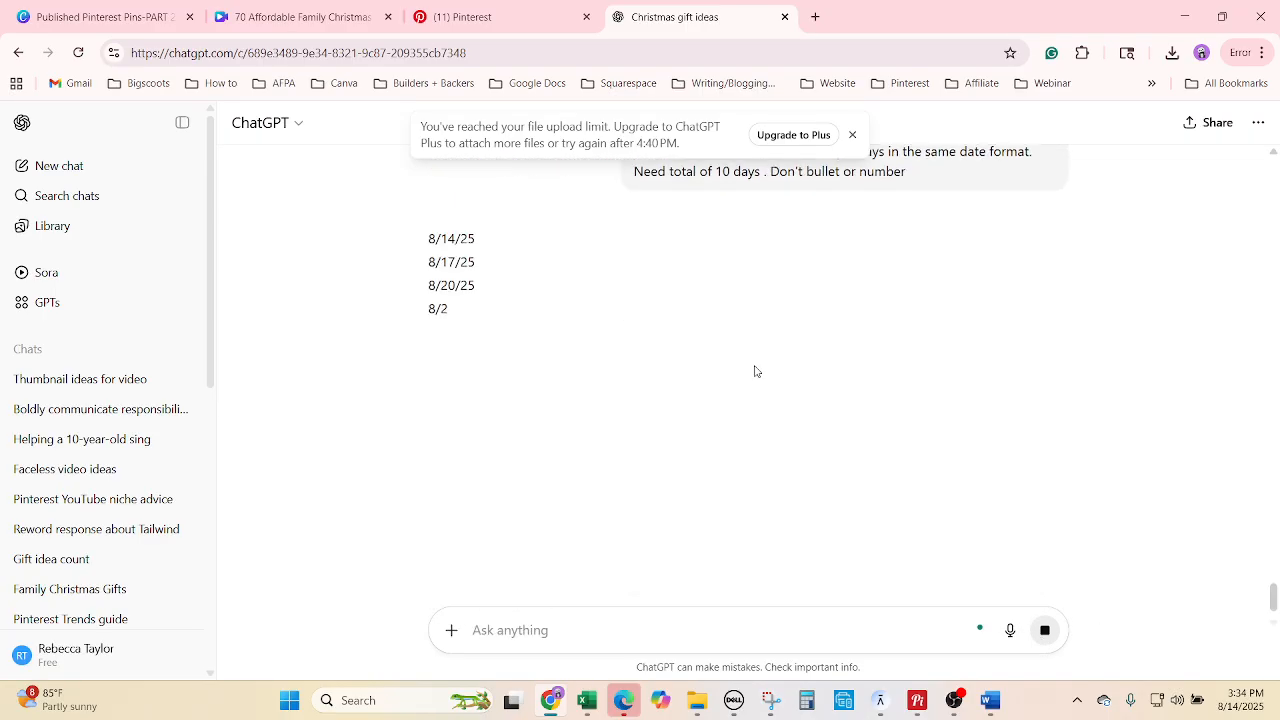
Paste the ten dates into Blog List's Date Pinned column starting at E3579.
left_click_drag(511, 451, 403, 243)
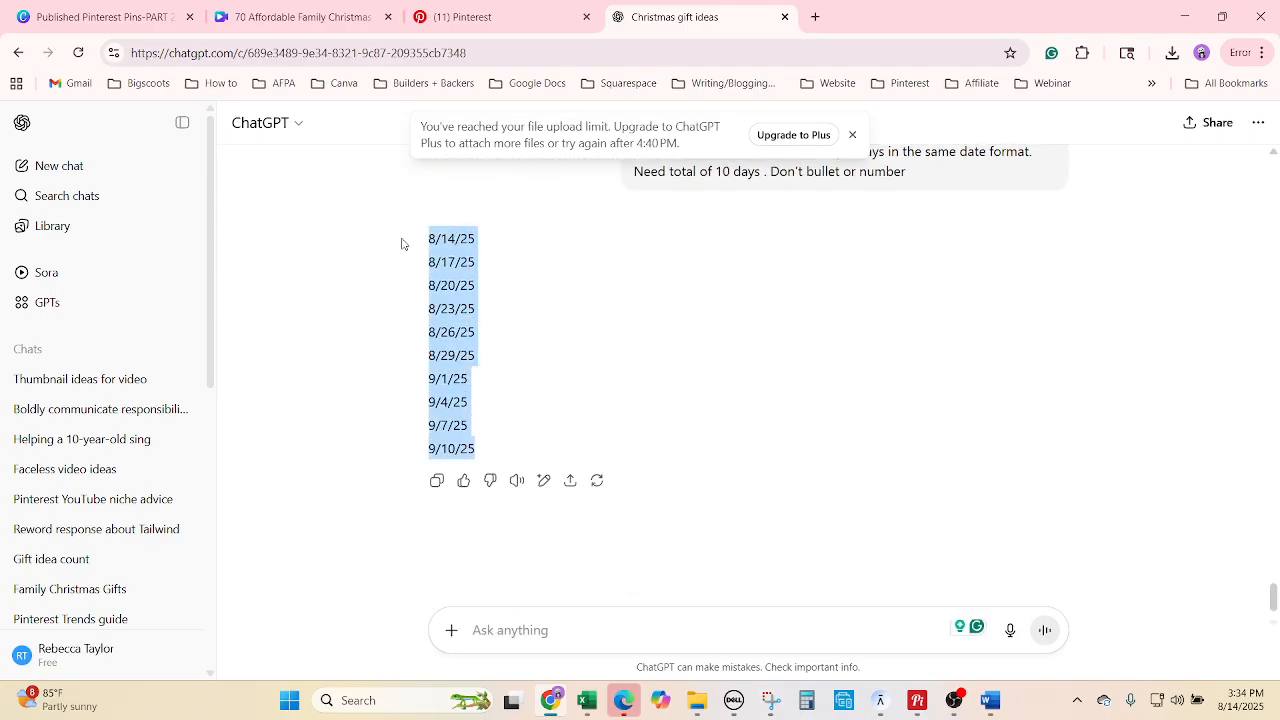
left_click(587, 700)
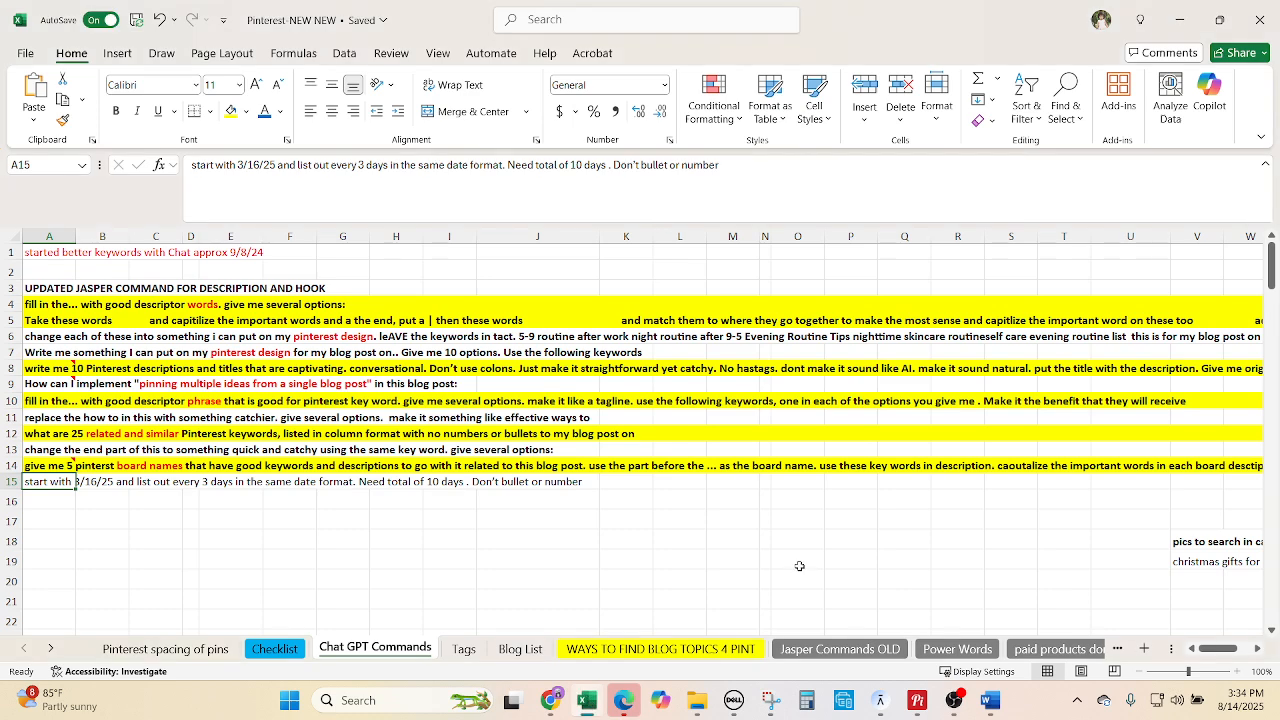
left_click(520, 648)
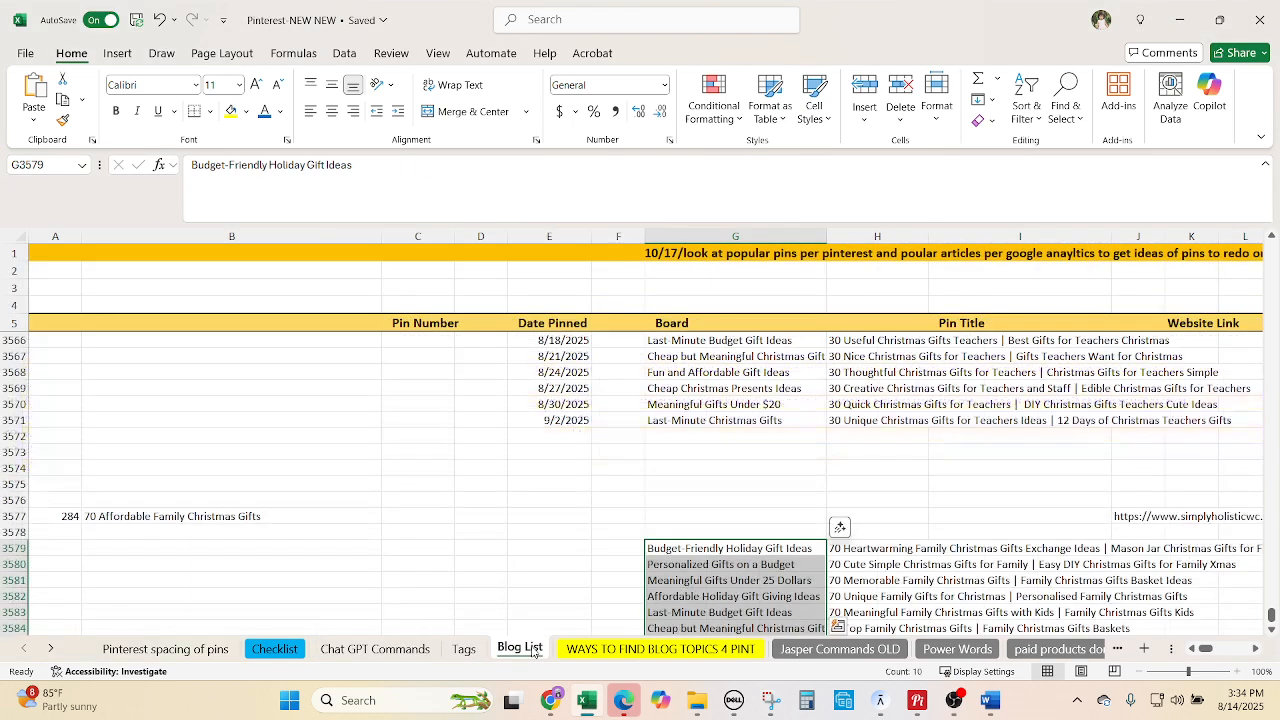
scroll(584, 580, "down", 1)
left_click(568, 500)
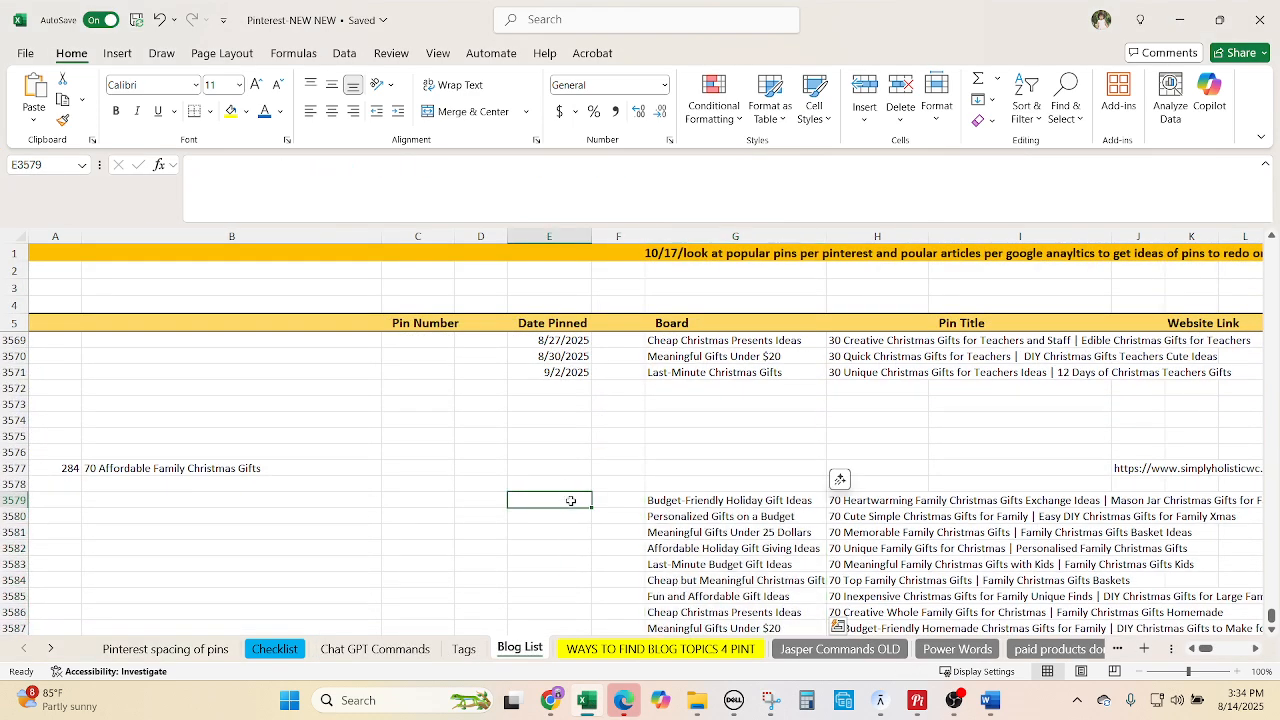
key("ctrl+v")
scroll(639, 516, "down", 1)
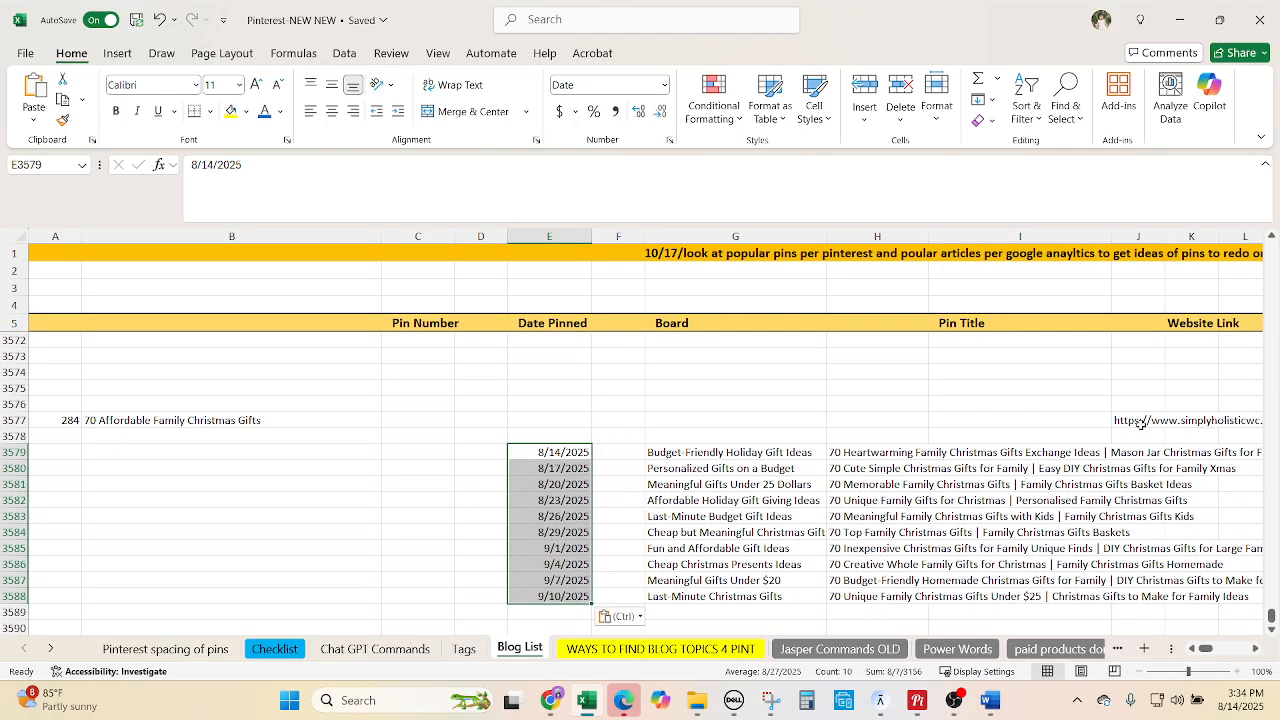
left_click(1140, 423)
Set the pin's destination link to the blog URL from J3577.
left_click(553, 703)
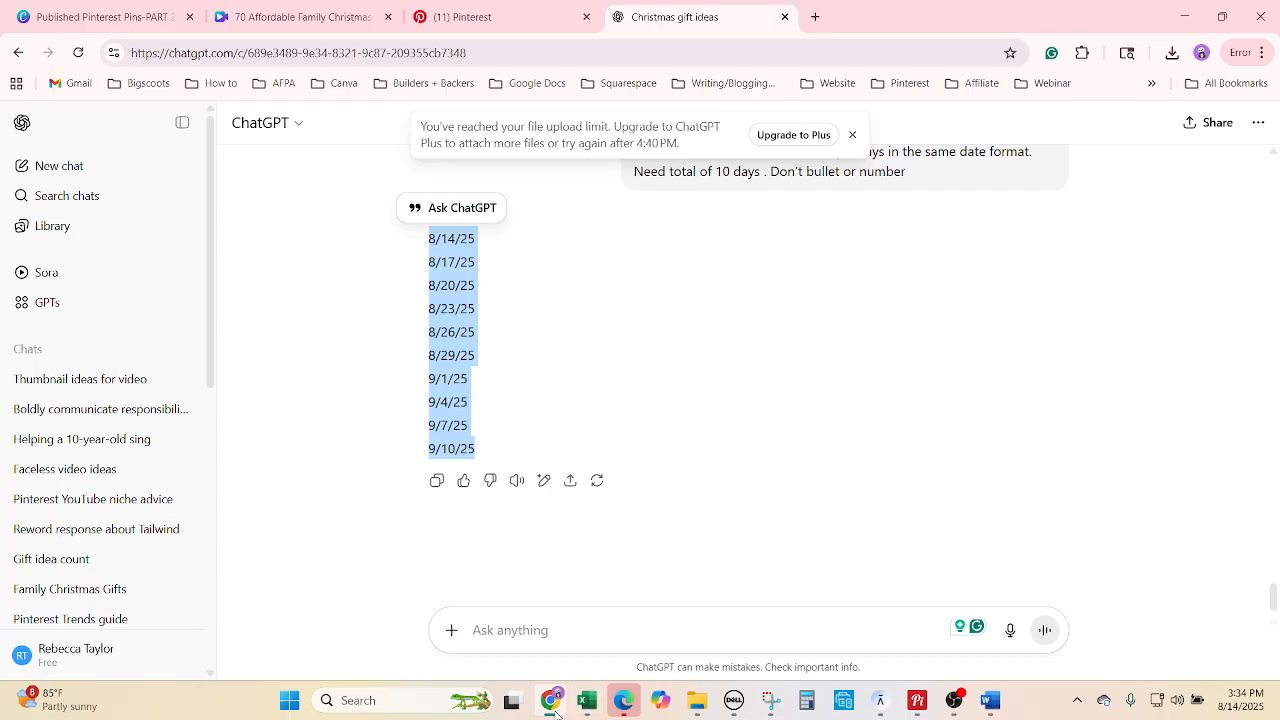
left_click(466, 22)
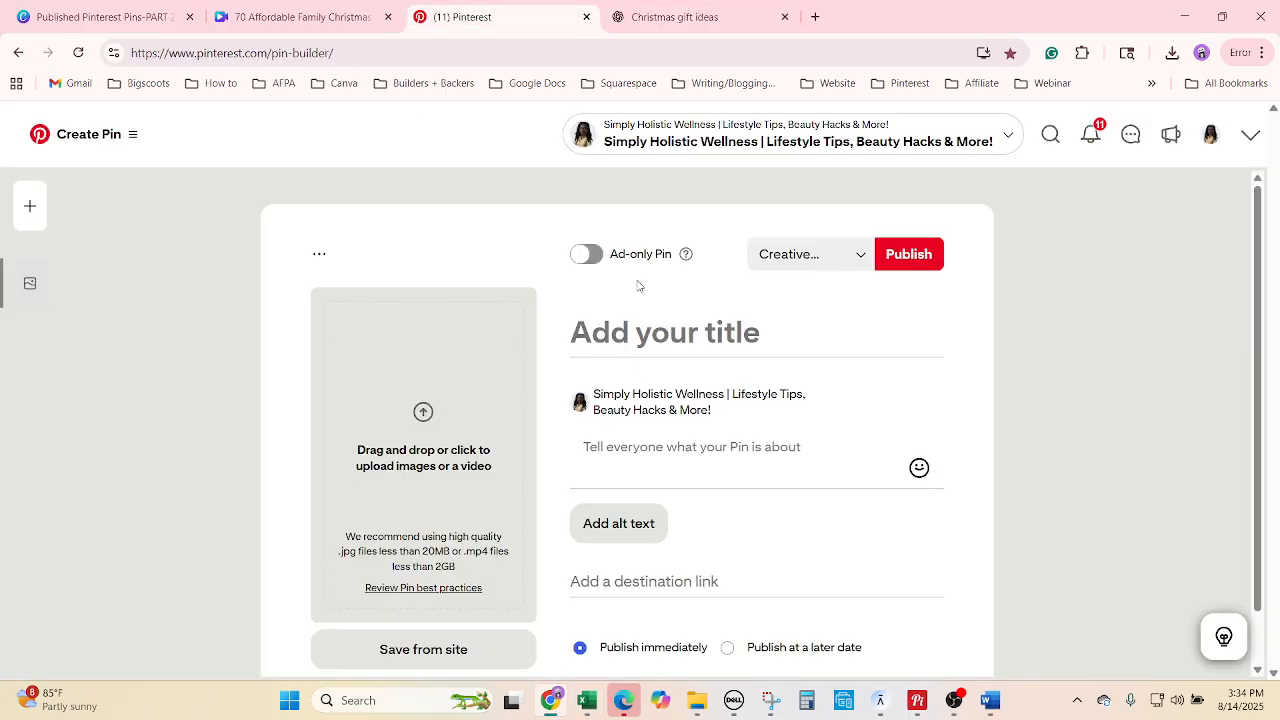
left_click(712, 578)
key("ctrl+v")
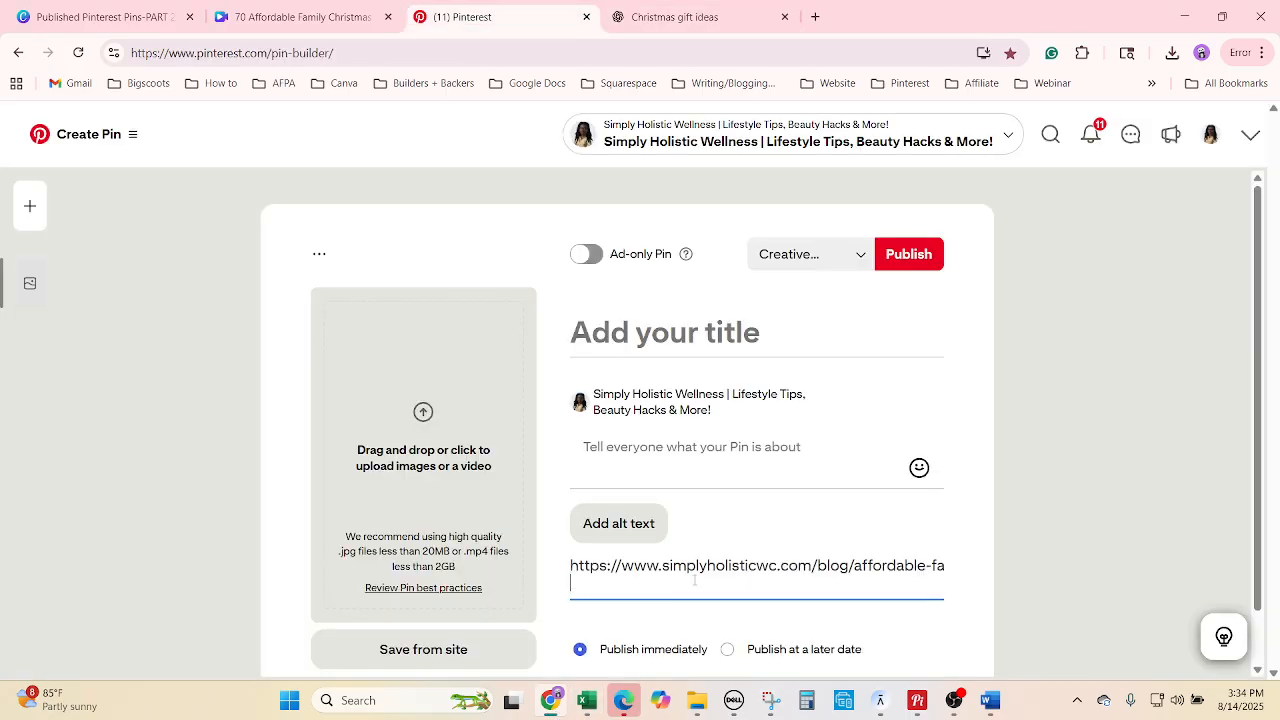
key("BackSpace")
right_click(694, 579)
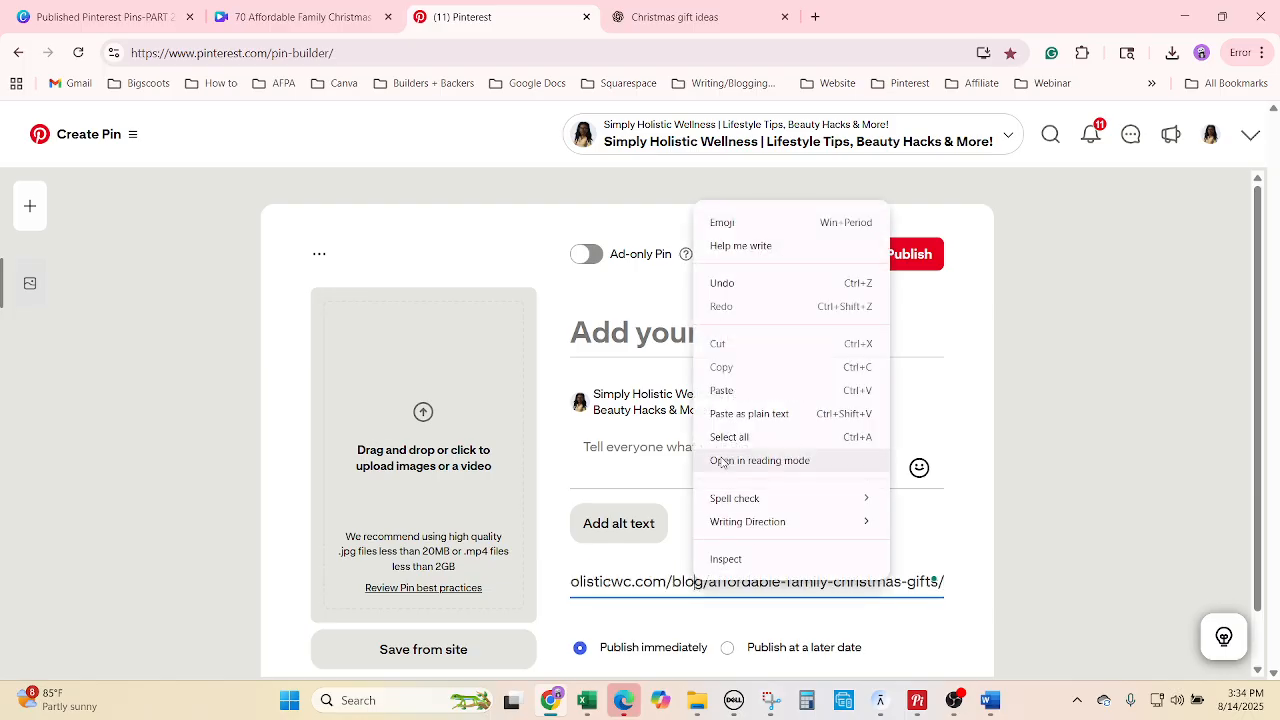
left_click(734, 440)
key("BackSpace")
left_click(587, 700)
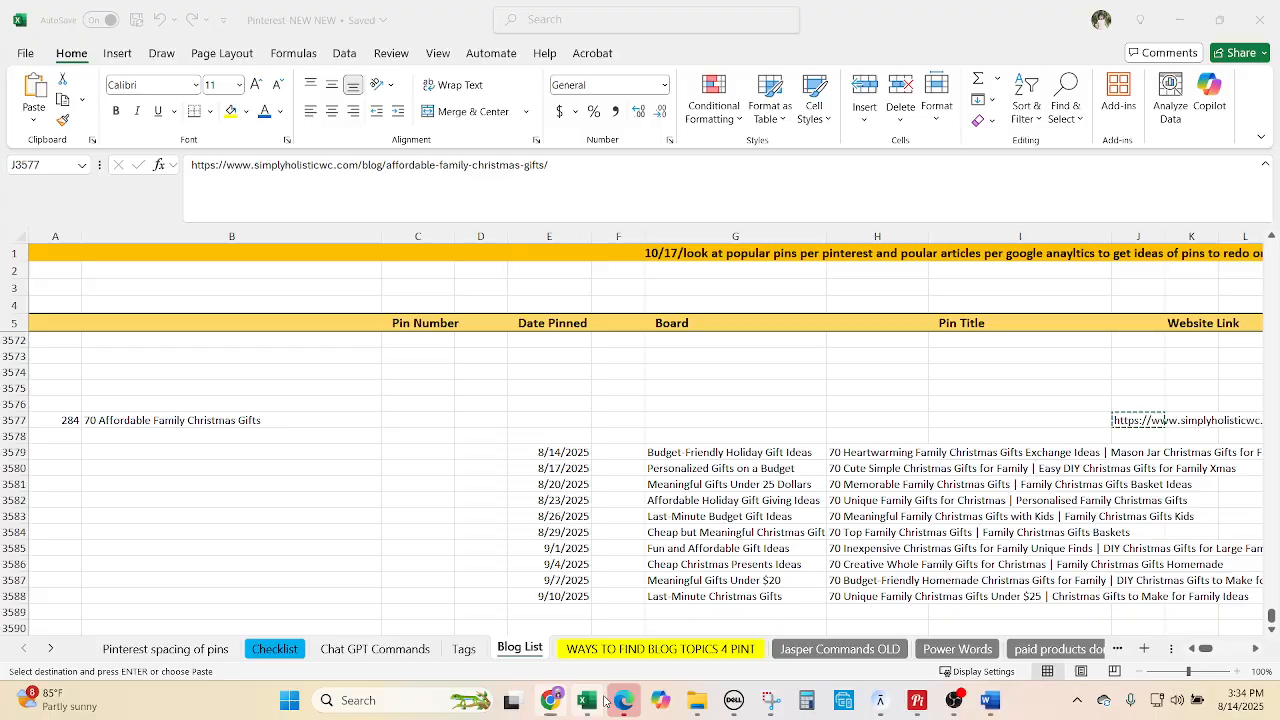
left_click_drag(604, 174, 188, 167)
key("ctrl+c")
left_click(557, 695)
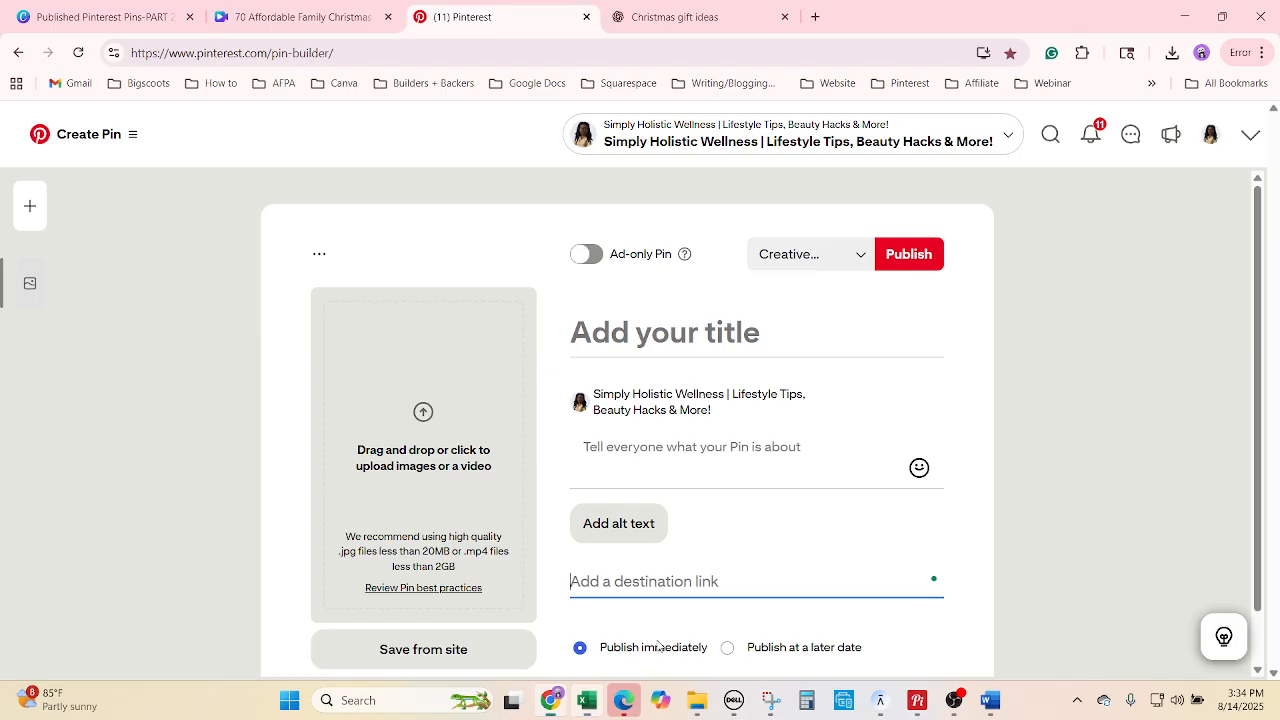
left_click(630, 581)
key("ctrl+v")
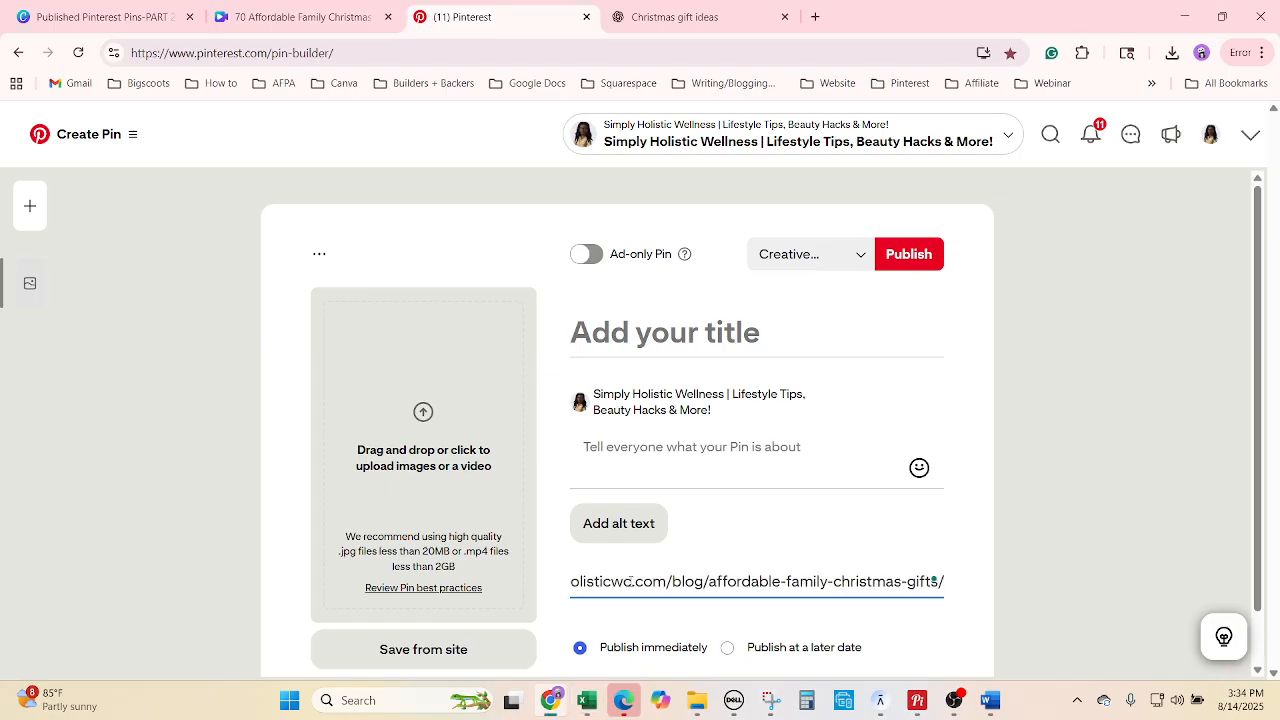
Assign the pin to the Budget-Friendly Holiday Gift Ideas board, copied from G3579.
left_click(587, 700)
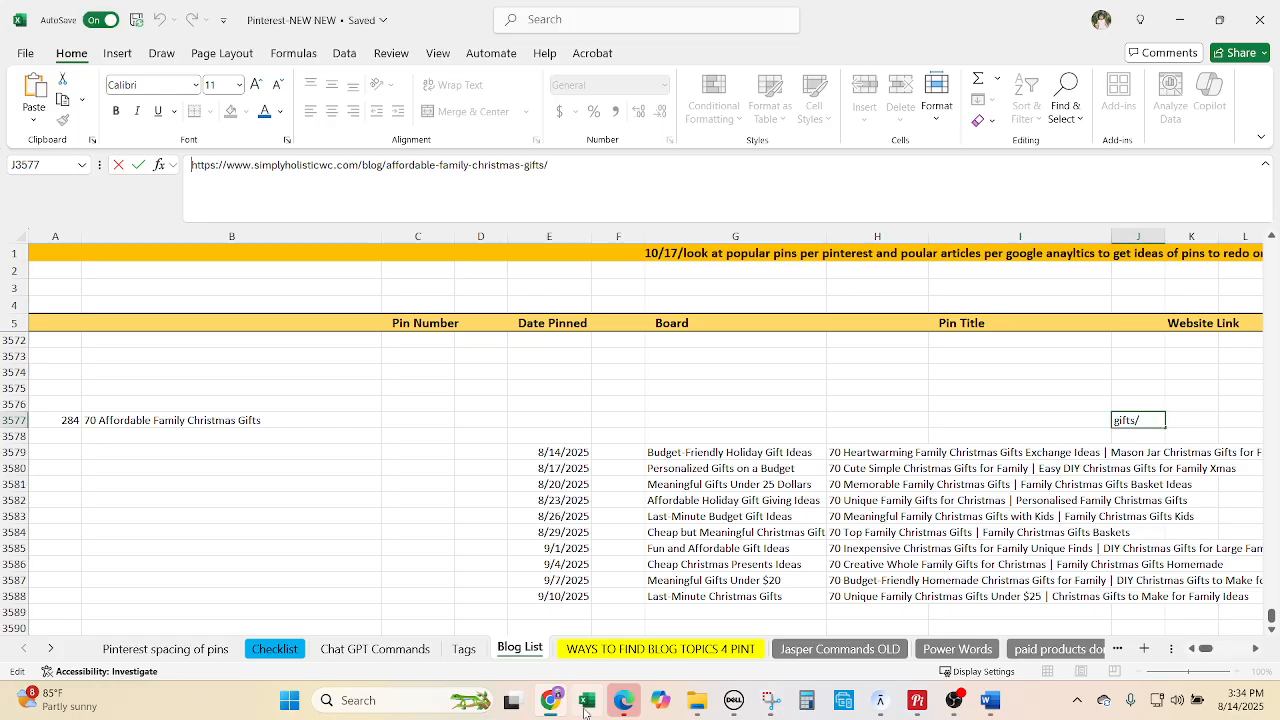
key("Escape")
left_click(700, 456)
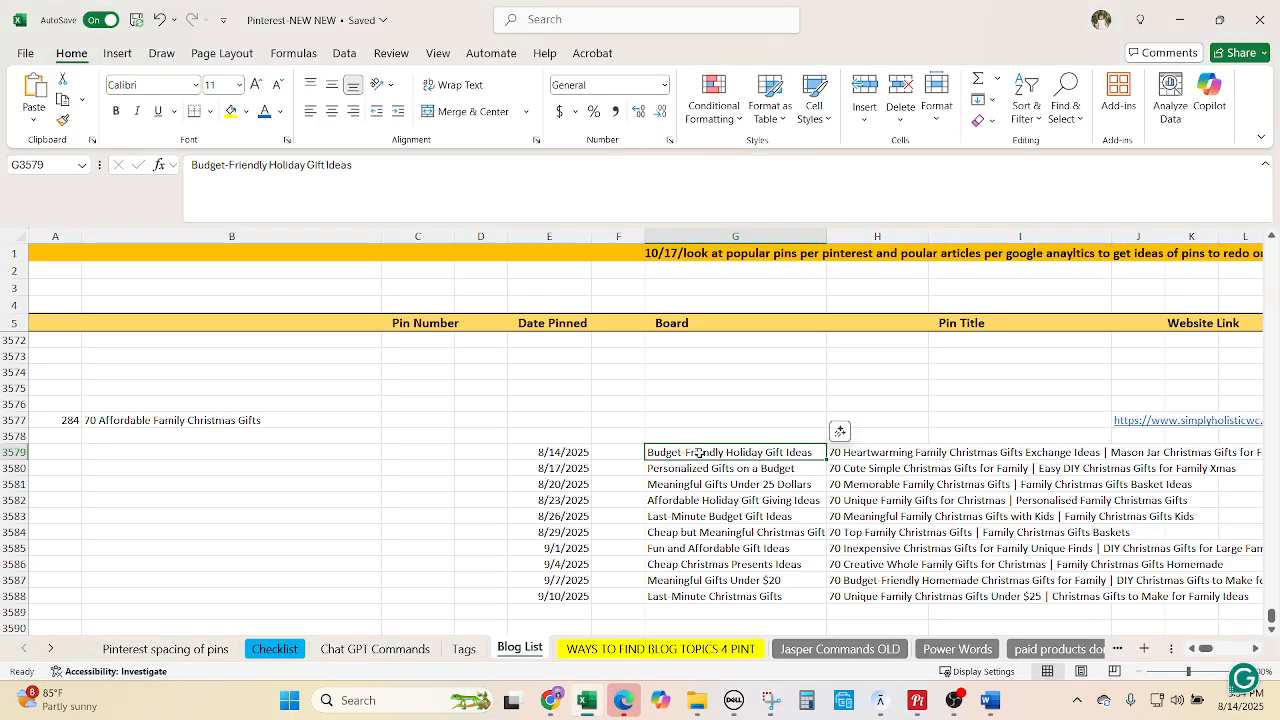
key("ctrl+c")
mouse_move(588, 702)
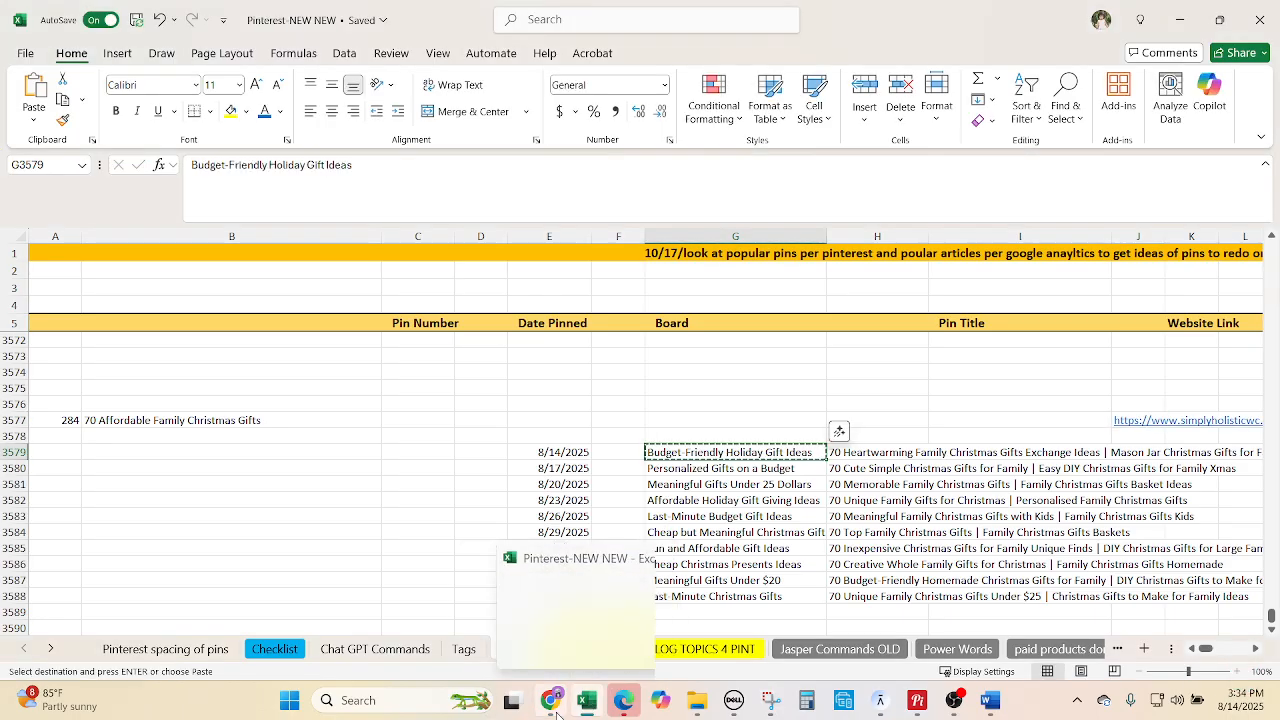
left_click(563, 708)
left_click(805, 260)
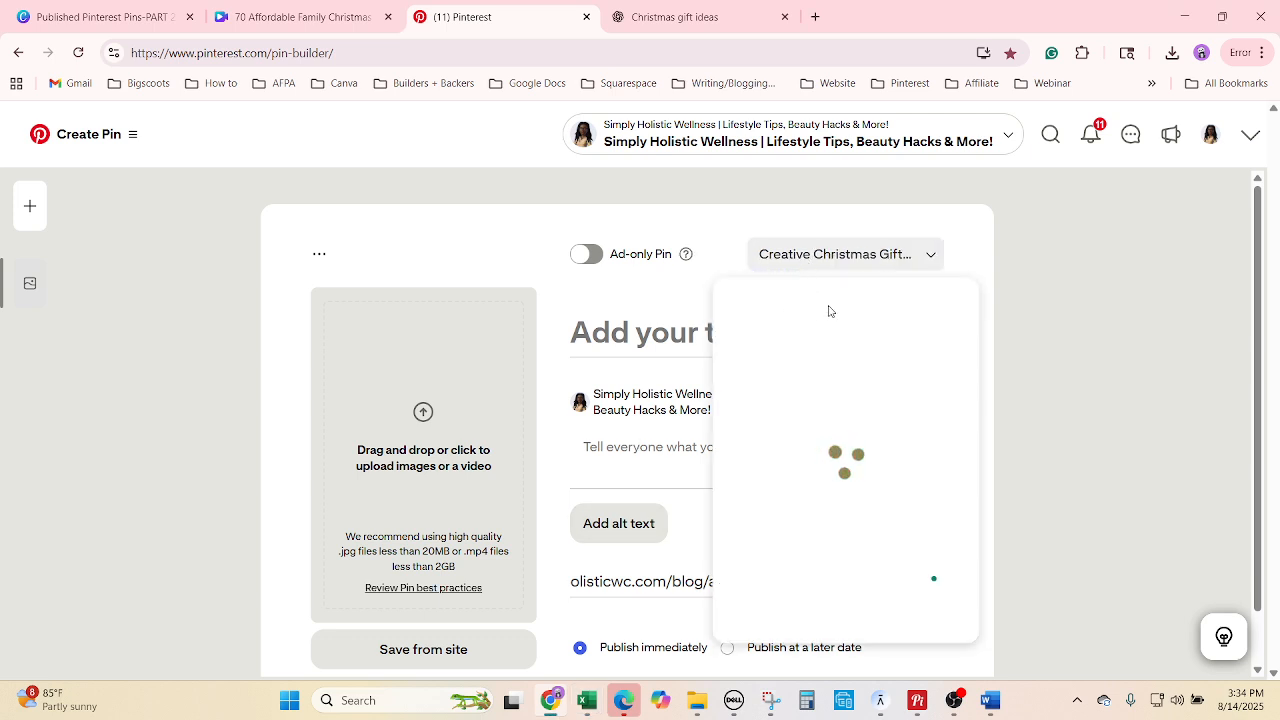
key("ctrl+v")
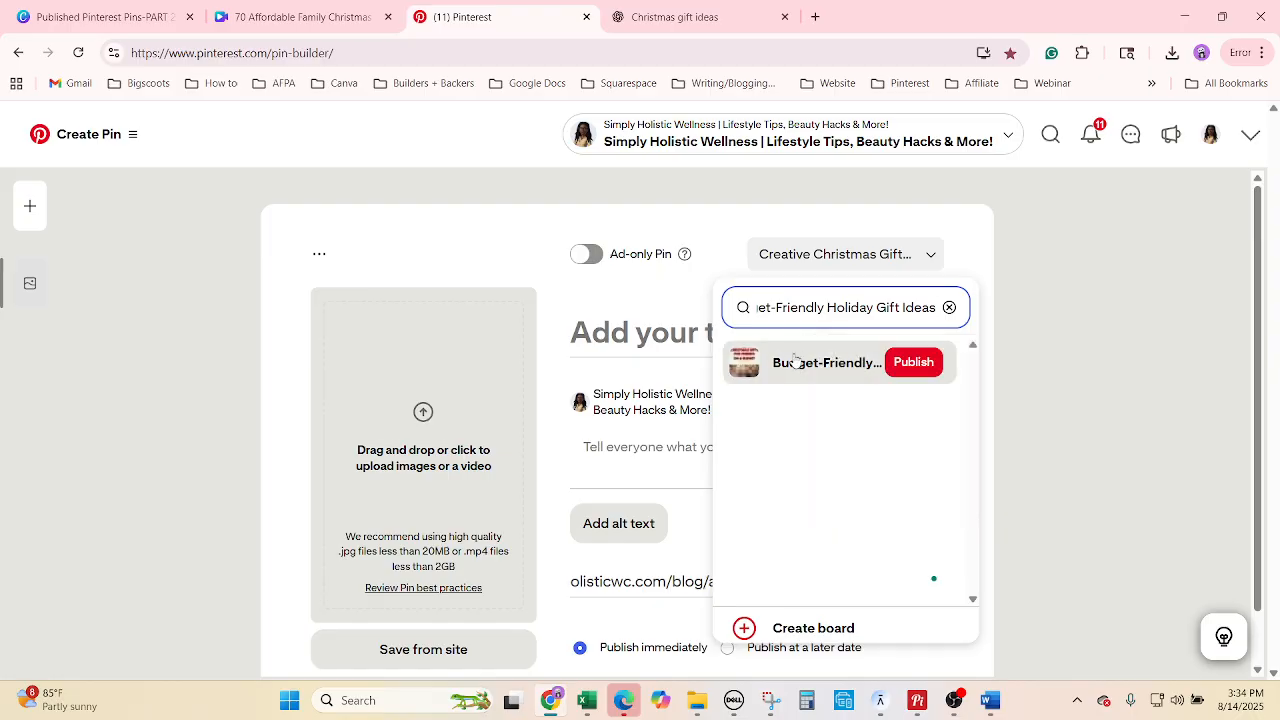
left_click(795, 361)
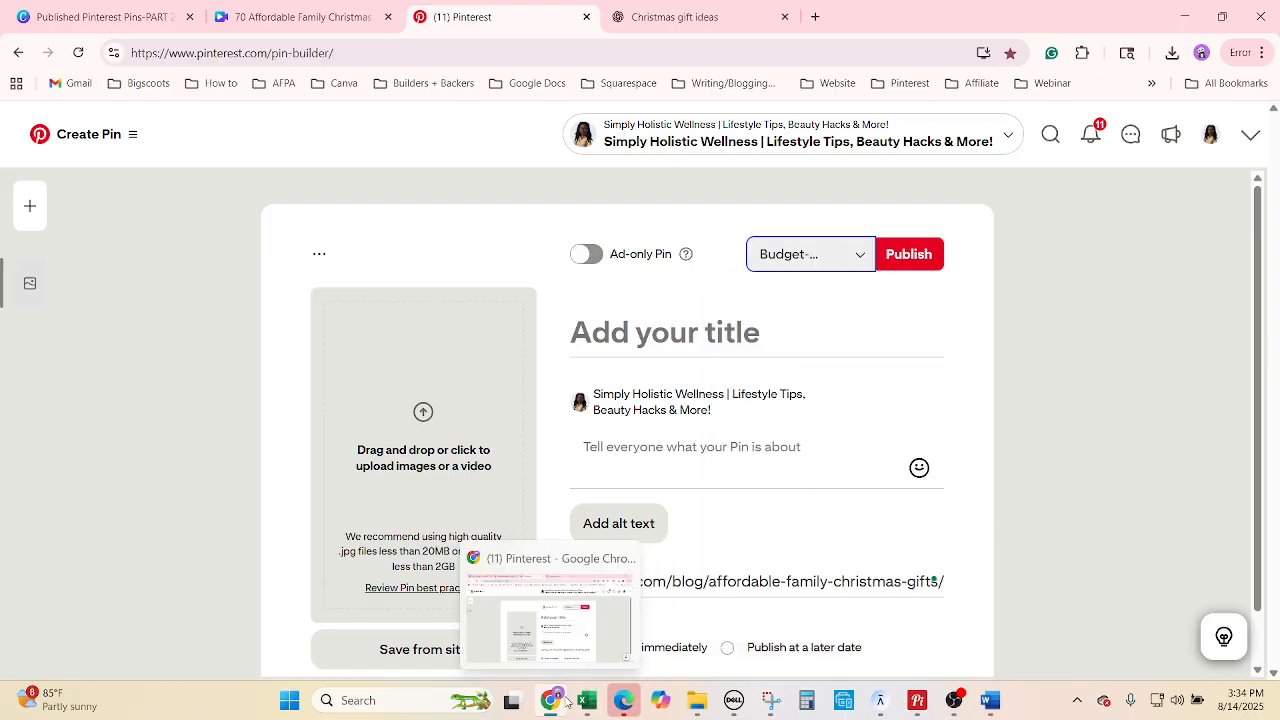
Title the pin '70 Heartwarming Family Christmas Gifts Exchange Ideas' from H3579.
mouse_move(588, 700)
left_click(603, 595)
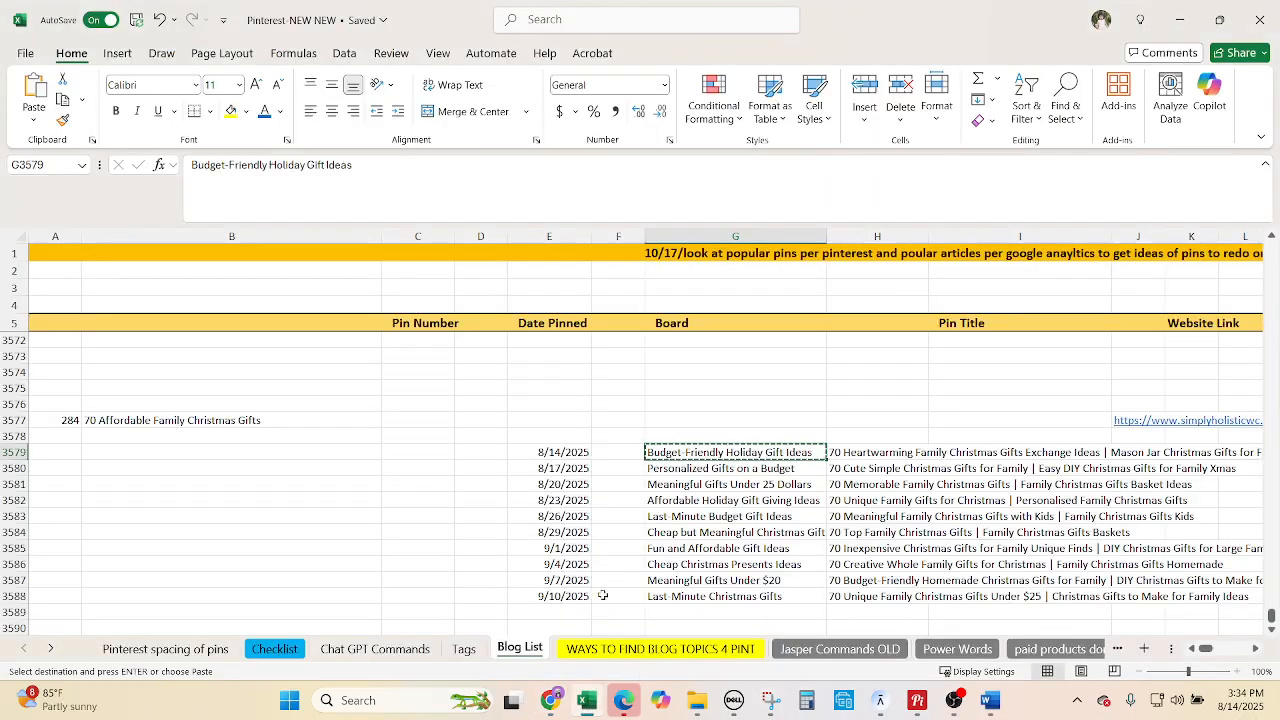
left_click(860, 452)
key("ctrl+c")
left_click(550, 700)
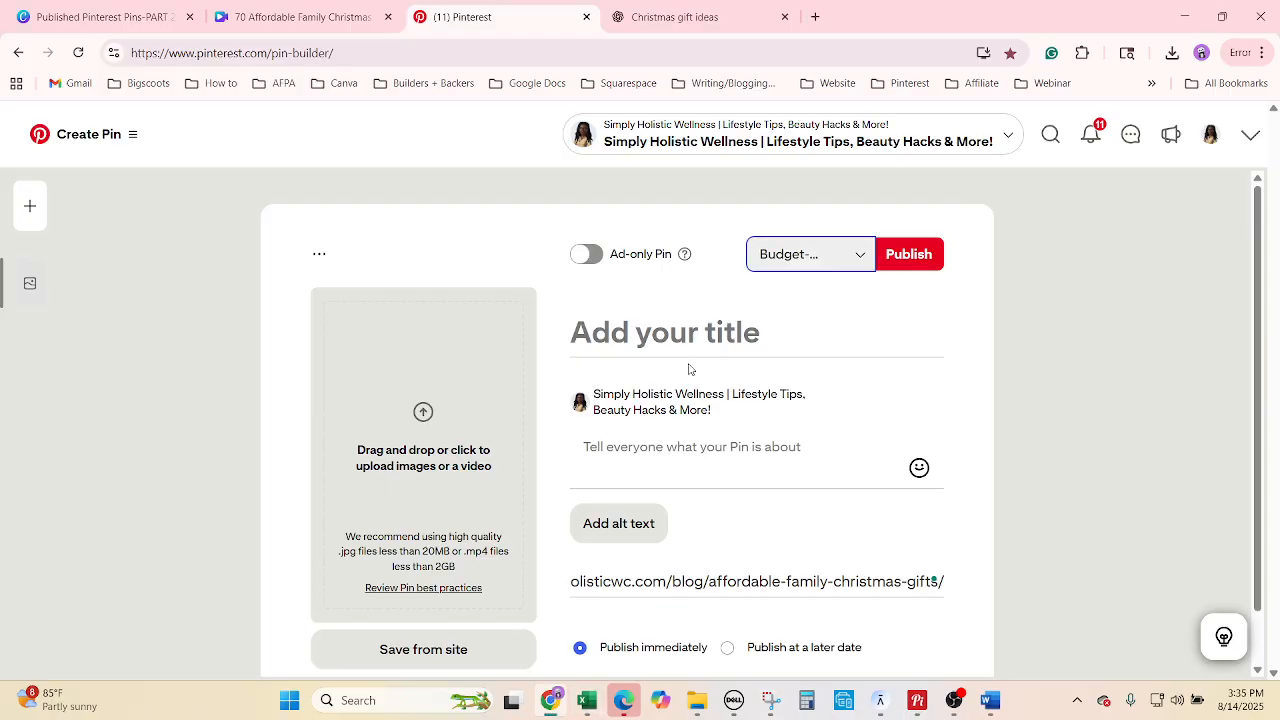
left_click(686, 341)
key("ctrl+v")
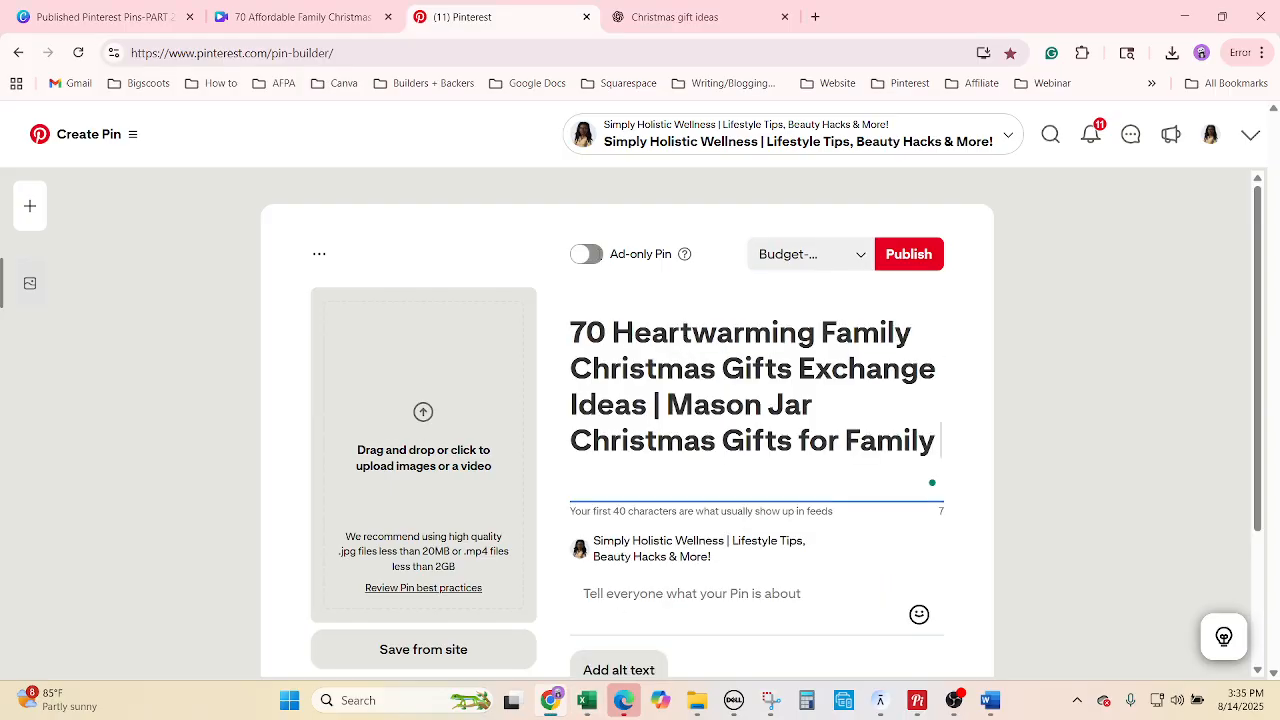
Fill the pin description with the first description from the ChatGPT chat.
left_click(675, 17)
scroll(608, 343, "up", 10)
scroll(746, 580, "up", 15)
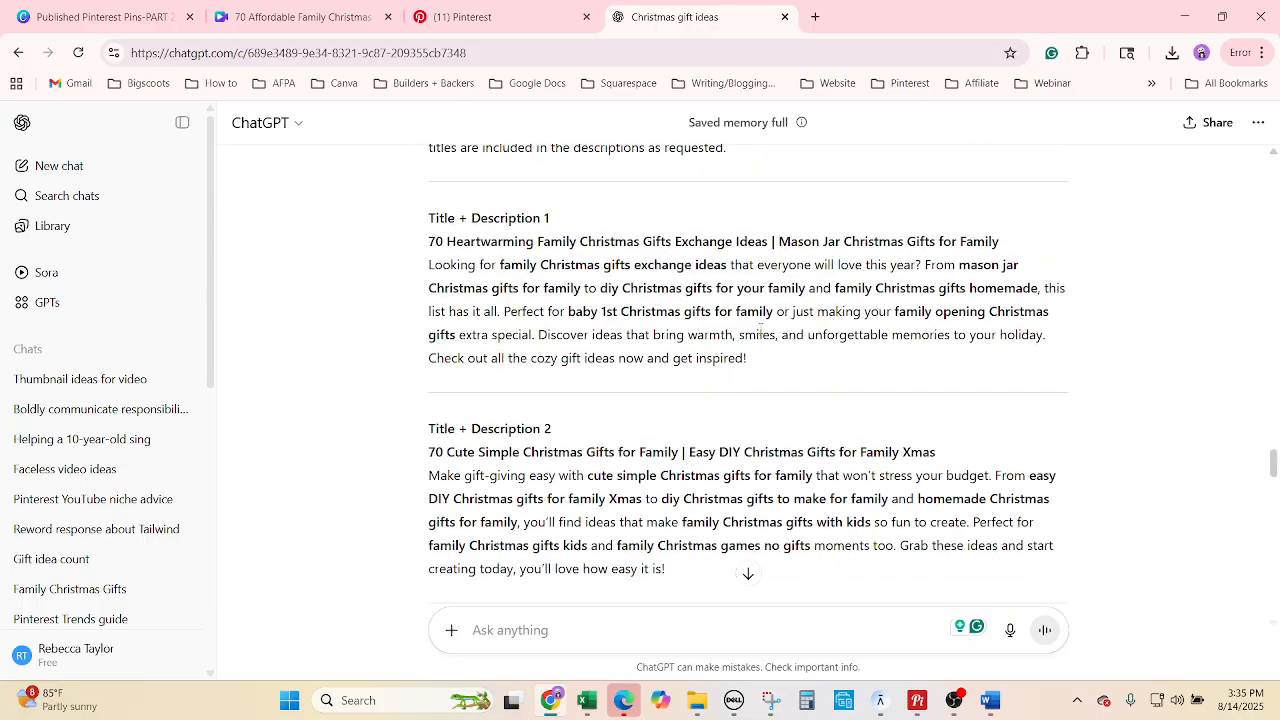
left_click_drag(772, 362, 421, 274)
left_click(460, 16)
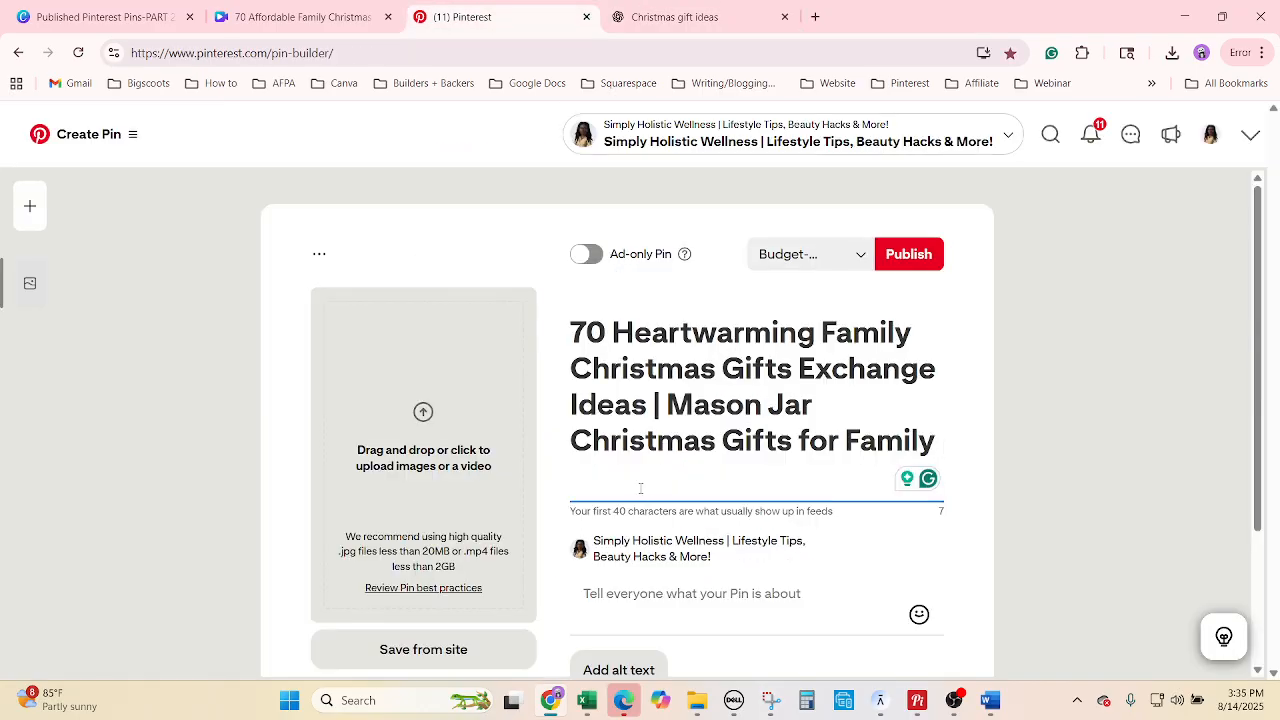
left_click(679, 592)
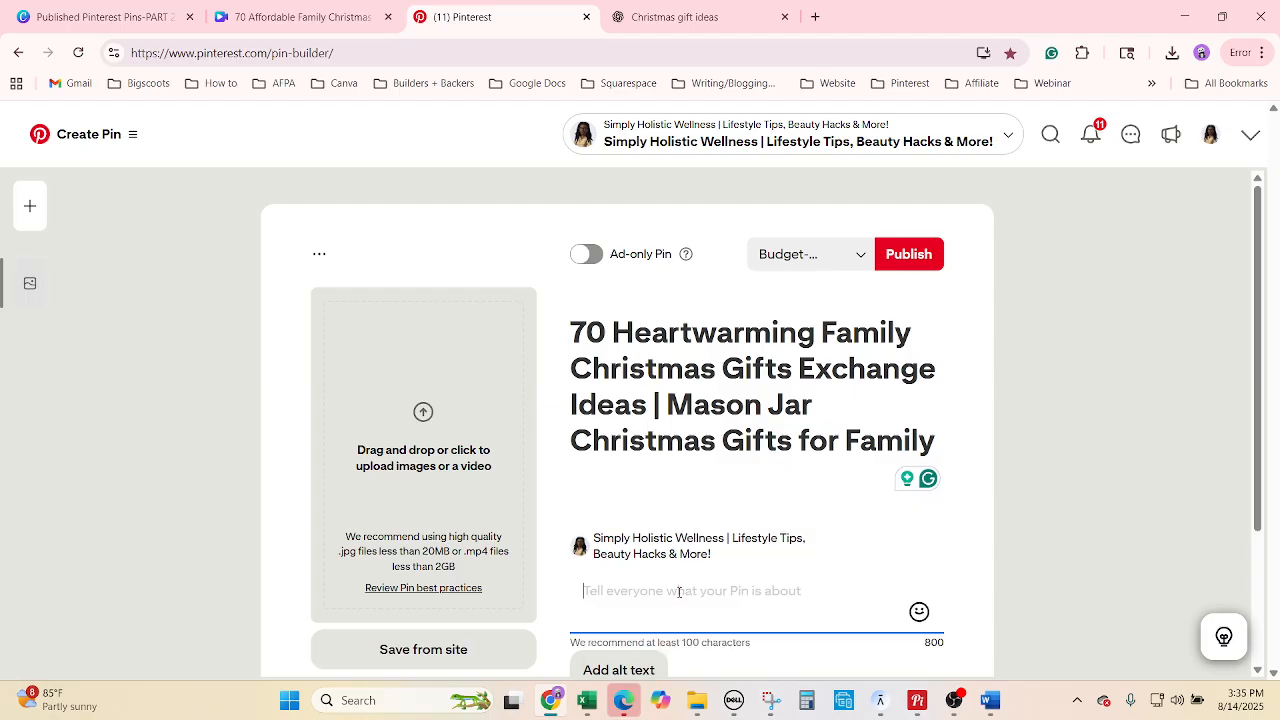
key("ctrl+v")
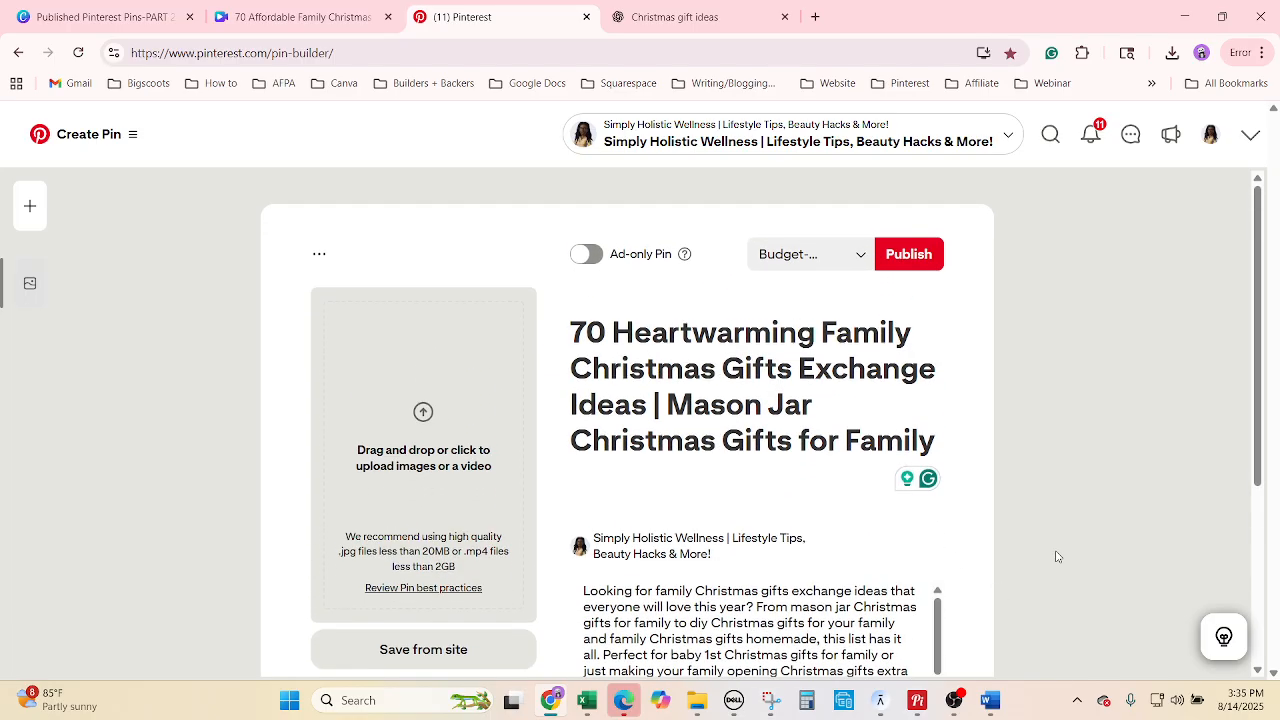
scroll(1063, 561, "down", 2)
scroll(1063, 561, "down", 1)
Set alt text '70 Affordable Family Christmas Gifts' and upload the Heartwarming Family Christmas Gifts image.
left_click(588, 700)
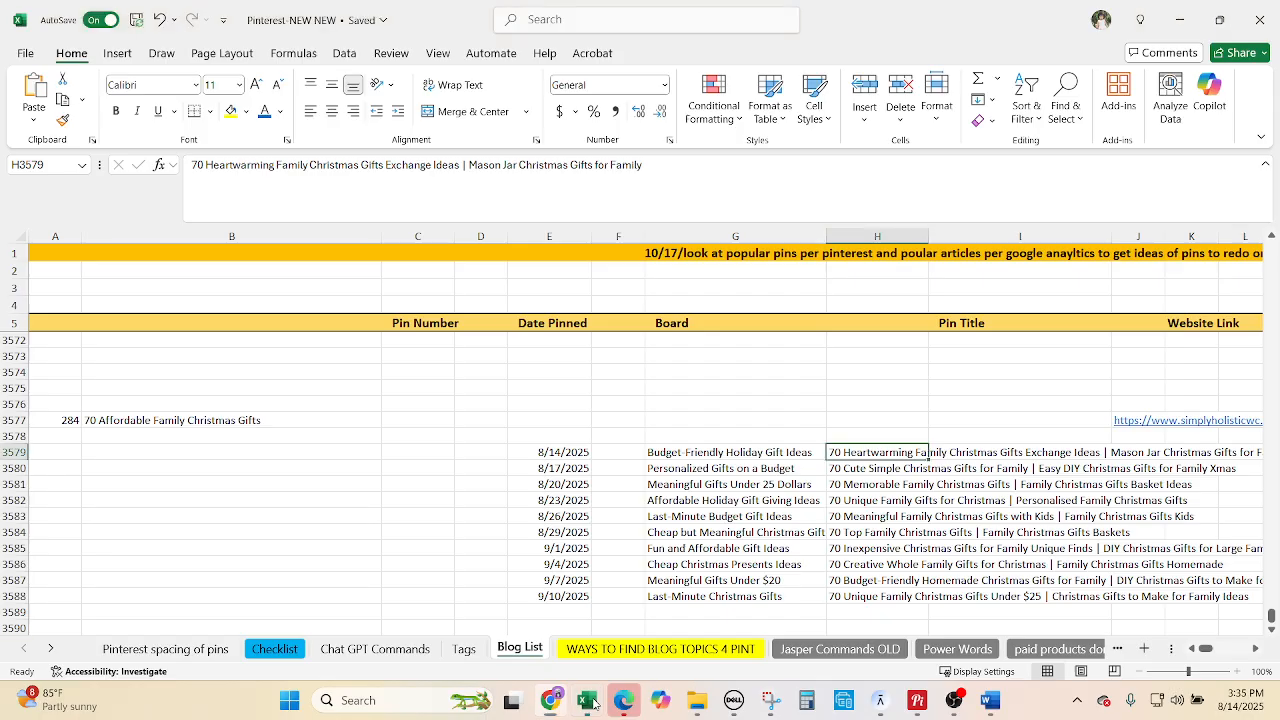
left_click(175, 423)
key("ctrl+c")
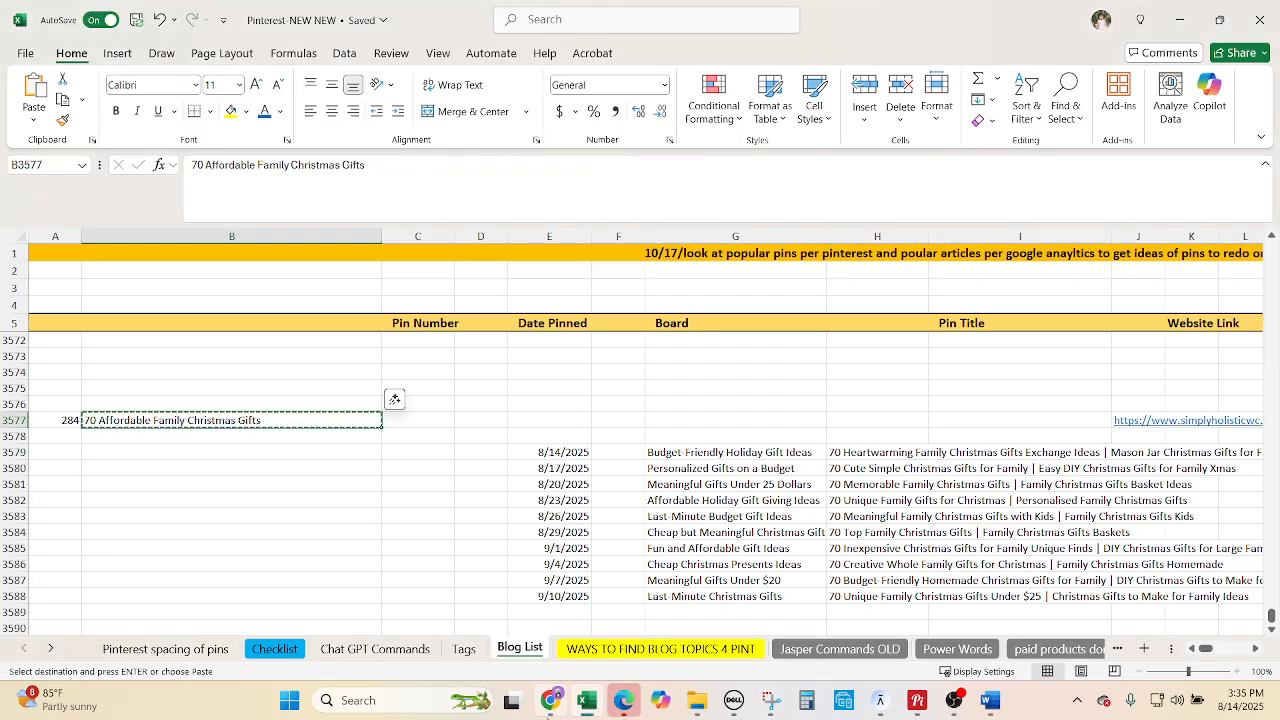
left_click(550, 700)
left_click(603, 530)
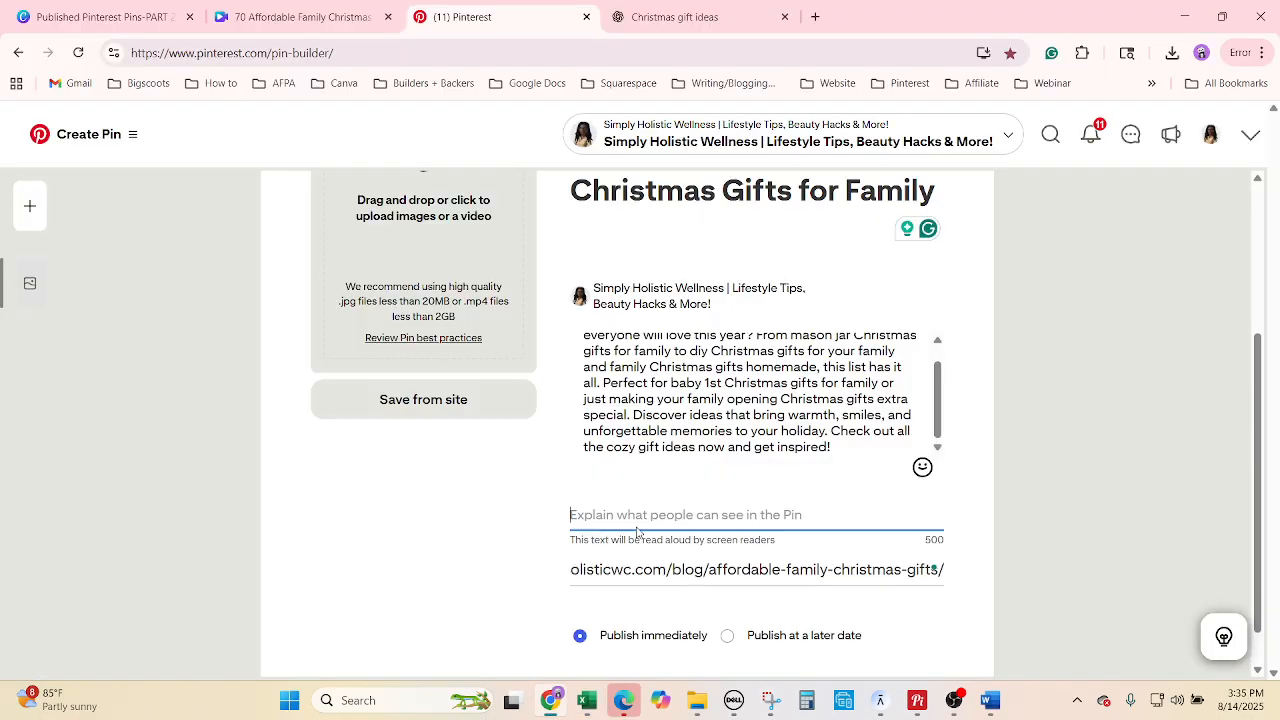
key("ctrl+v")
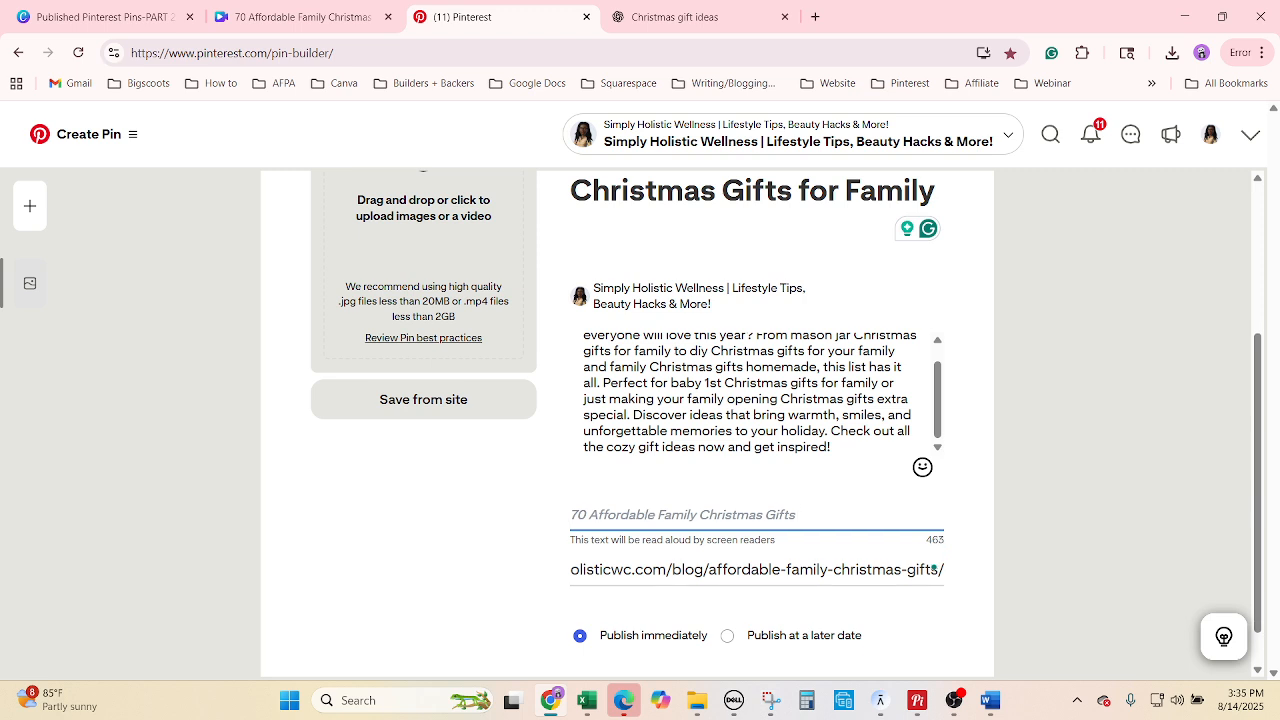
left_click(697, 700)
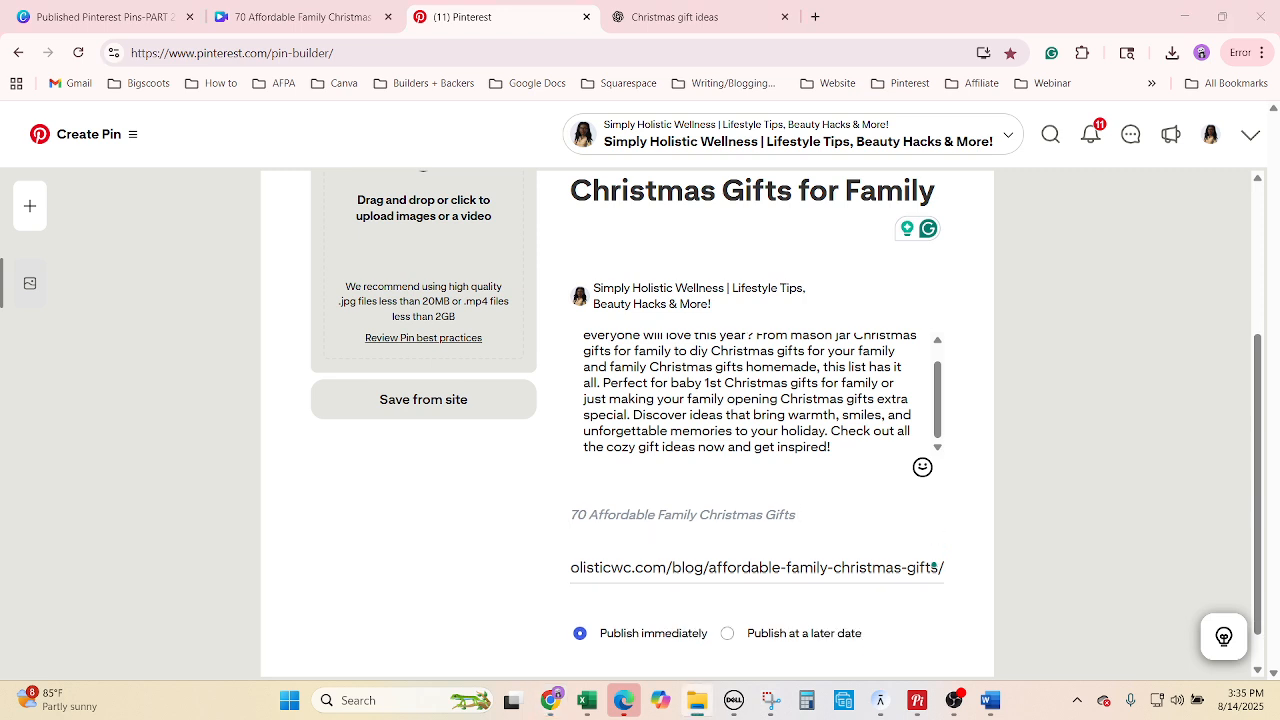
left_click_drag(176, 225, 391, 257)
Schedule the pin to publish on 08/14/2025 at 05:00 PM.
scroll(735, 513, "up", 1)
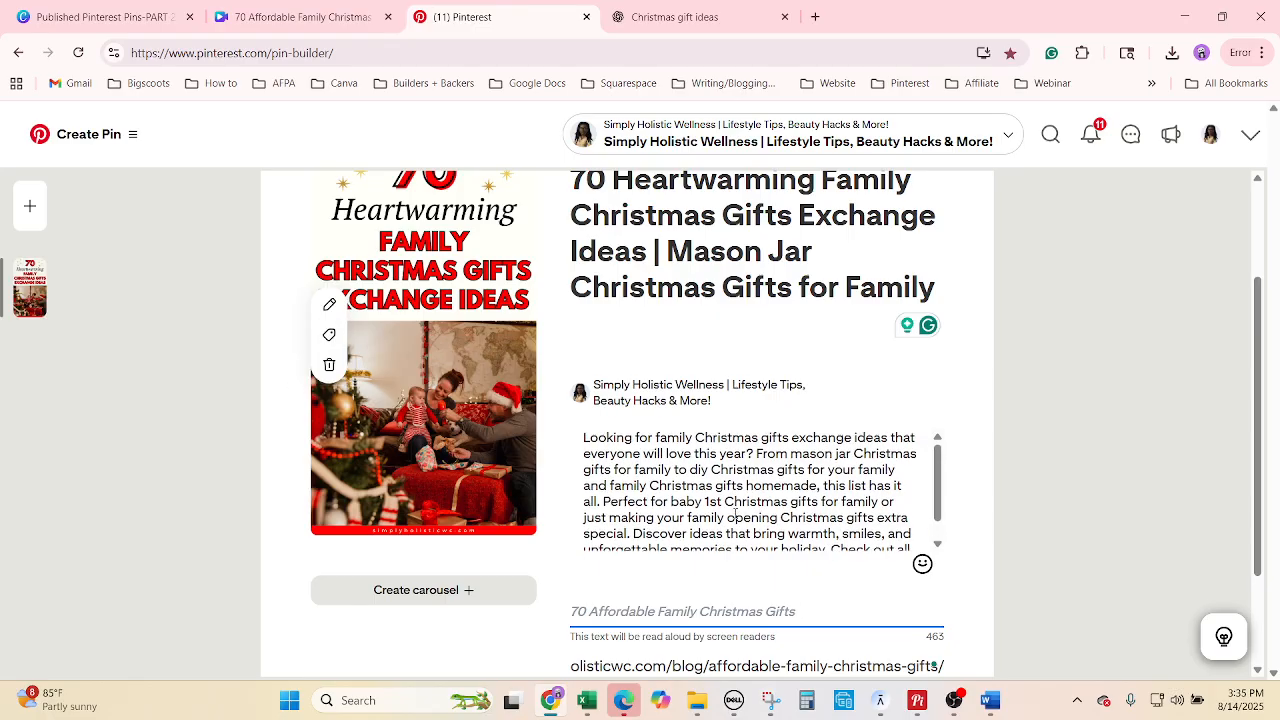
scroll(1092, 526, "up", 2)
scroll(1123, 527, "down", 3)
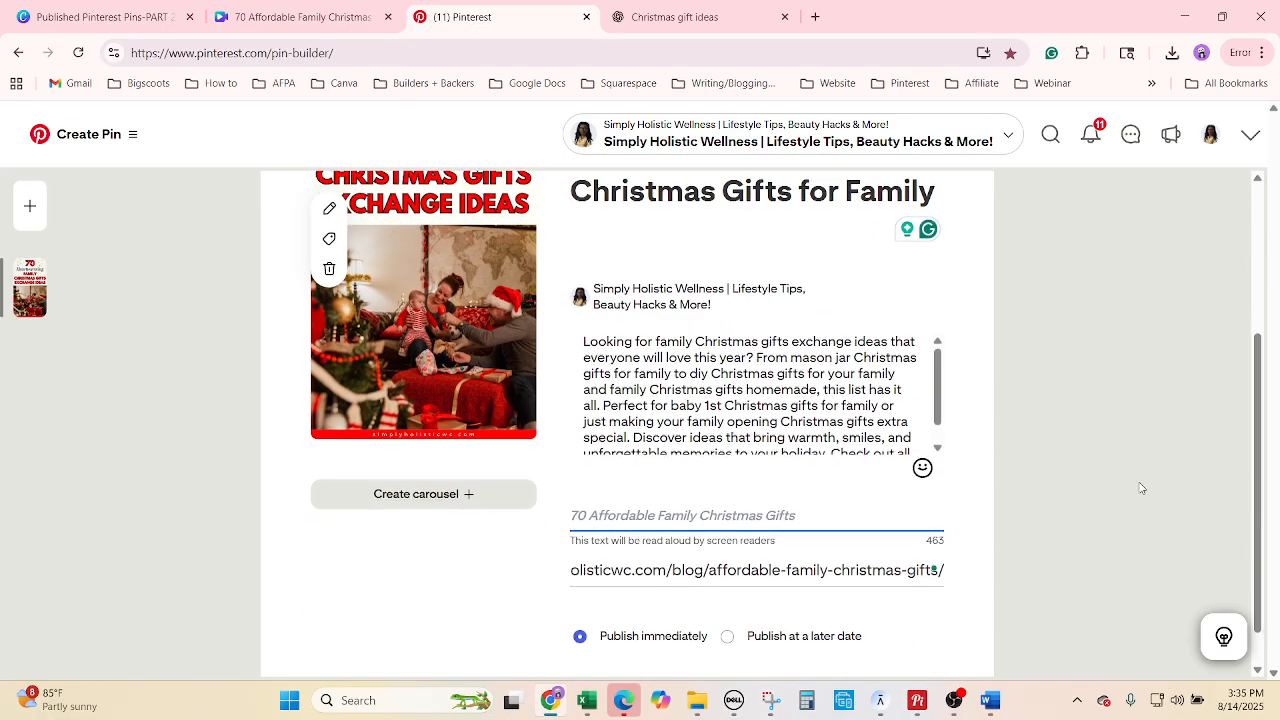
left_click(748, 595)
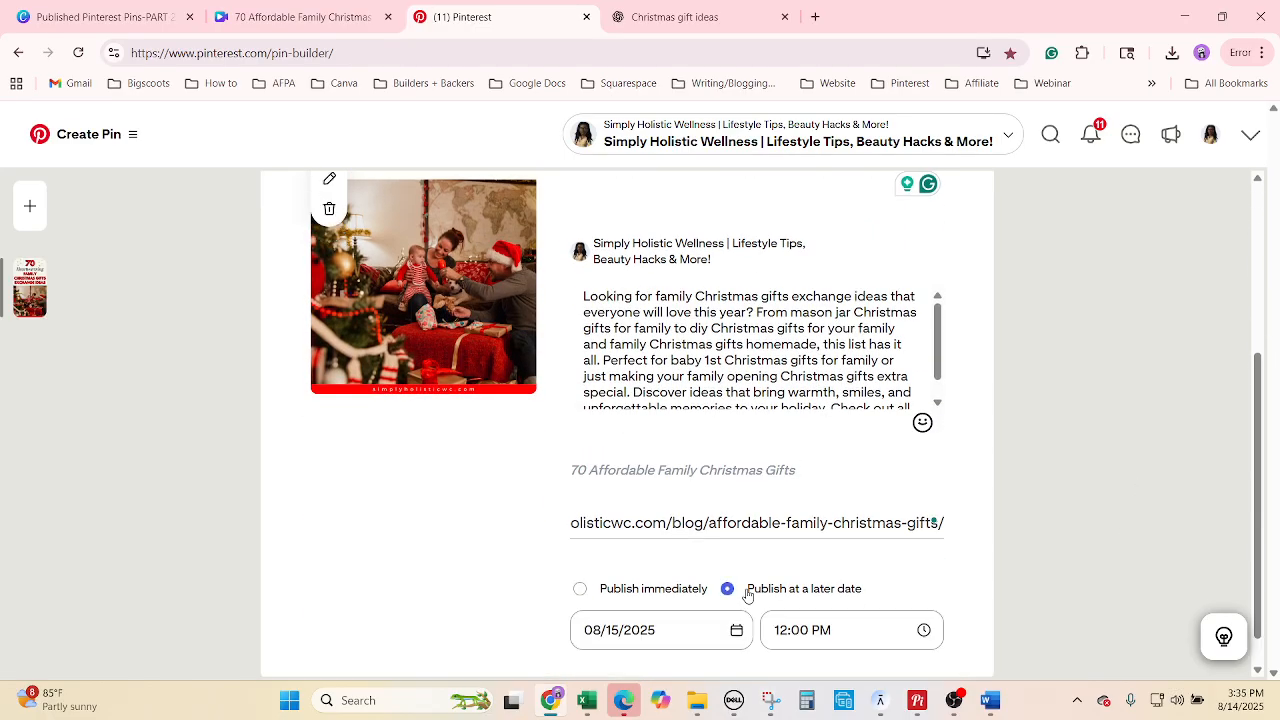
left_click(588, 699)
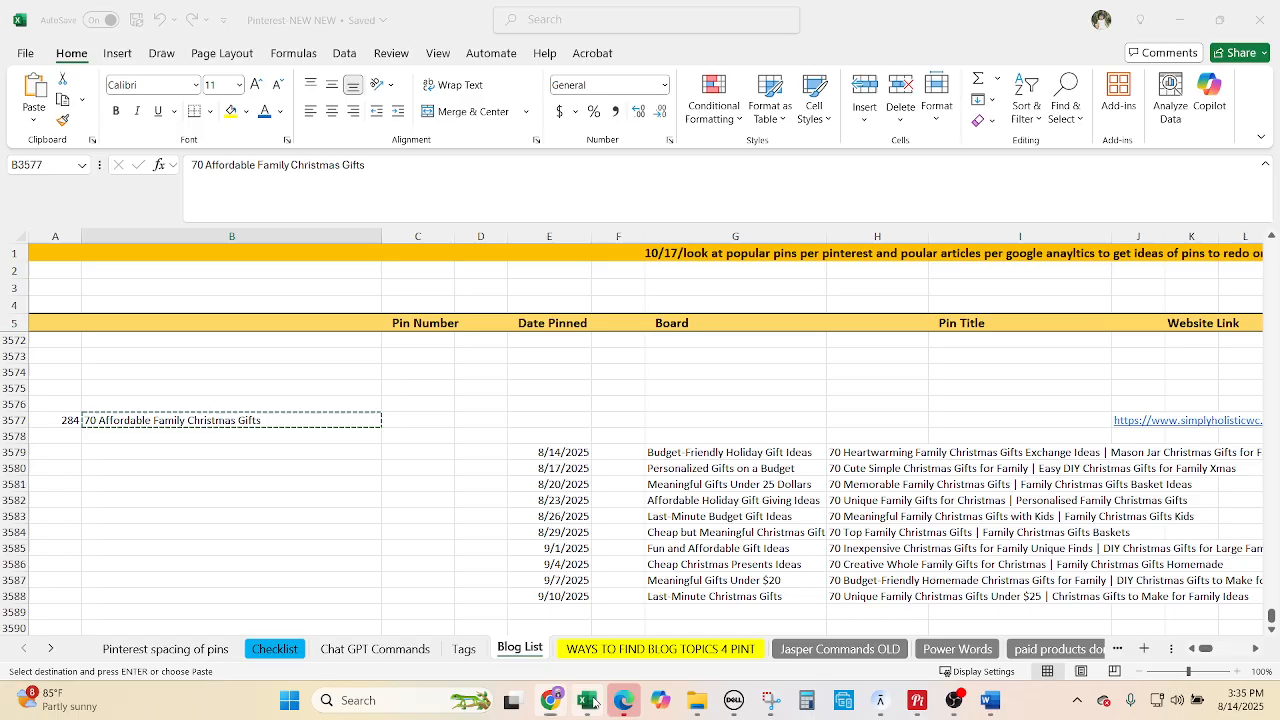
left_click(592, 702)
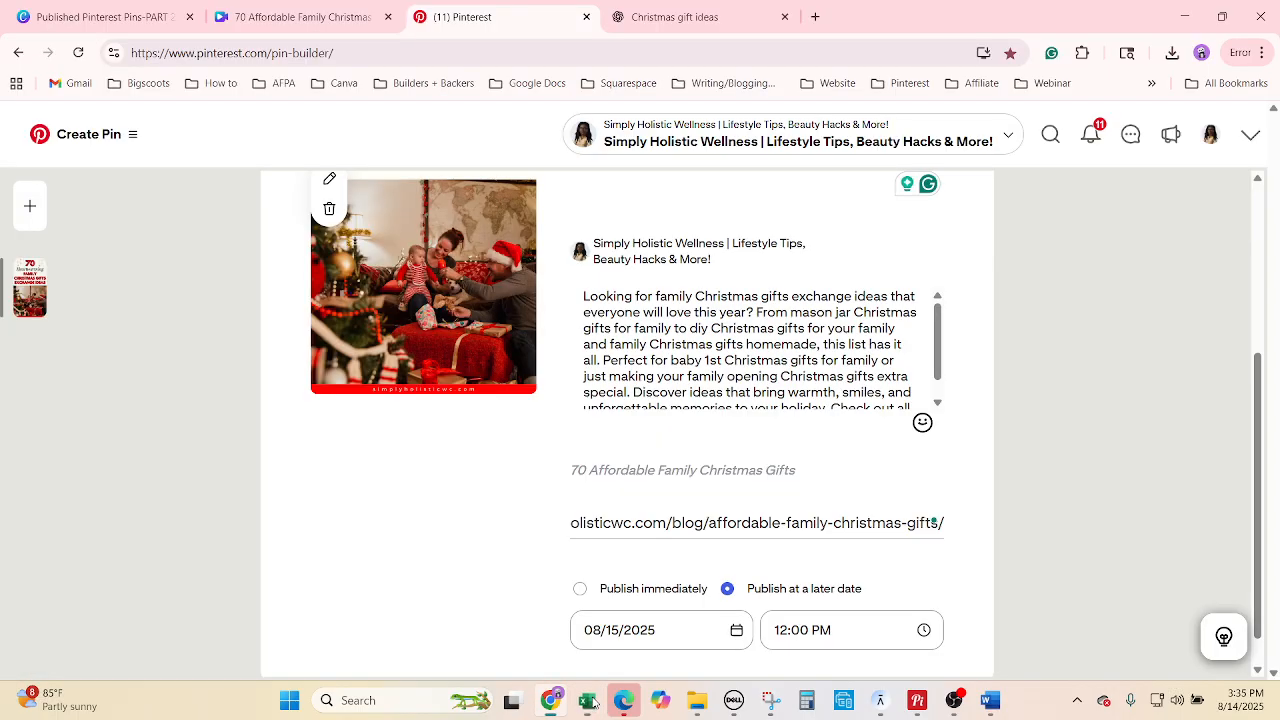
left_click(634, 628)
left_click(694, 469)
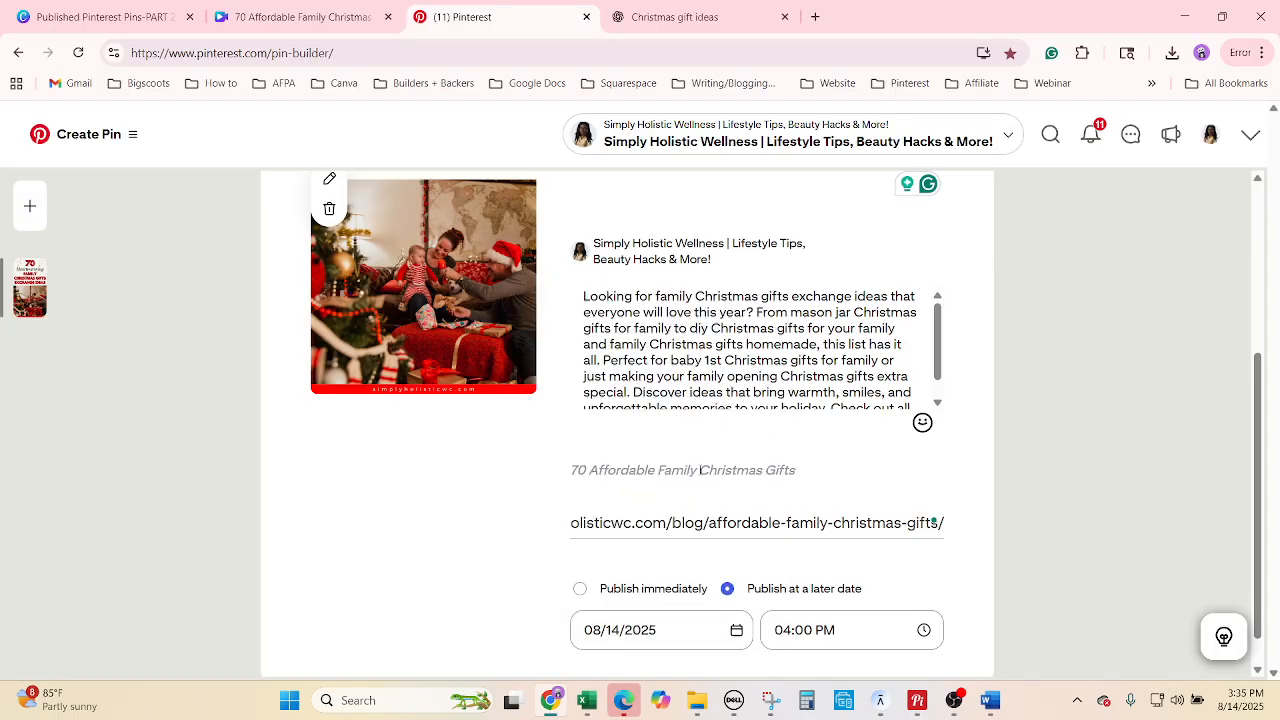
left_click(798, 622)
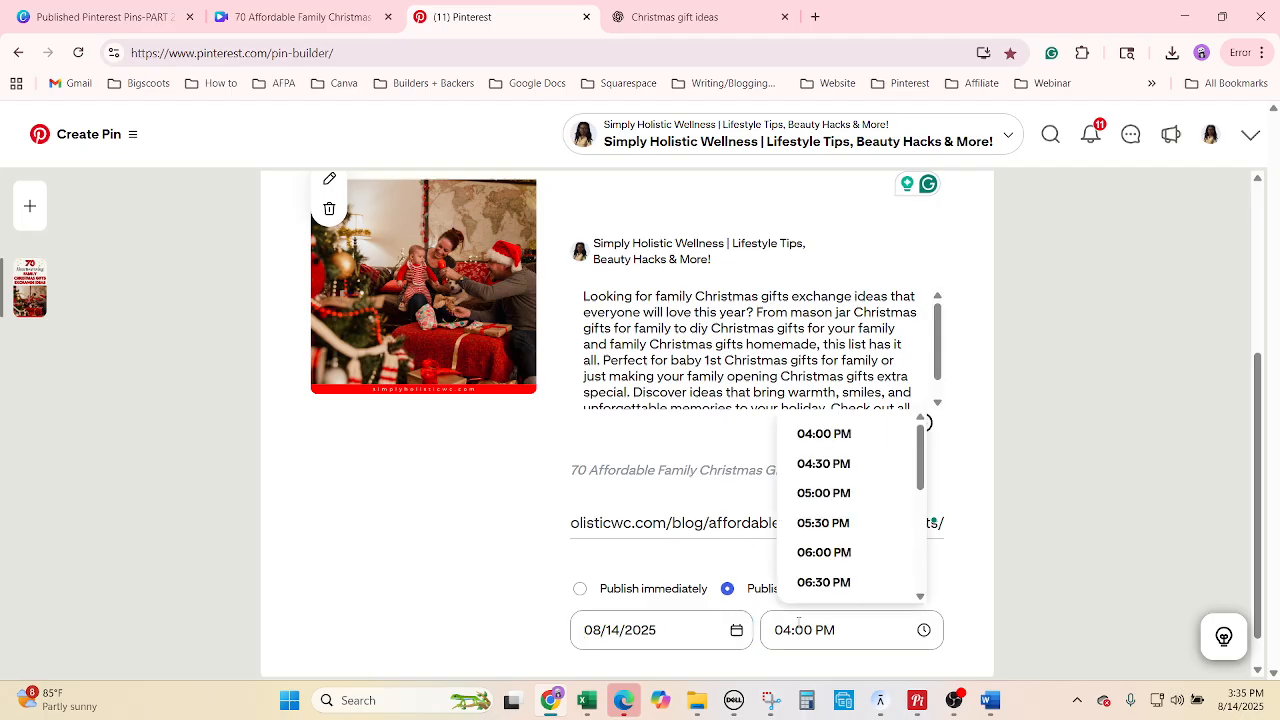
left_click(846, 495)
scroll(1100, 564, "down", 1)
scroll(1094, 565, "up", 3)
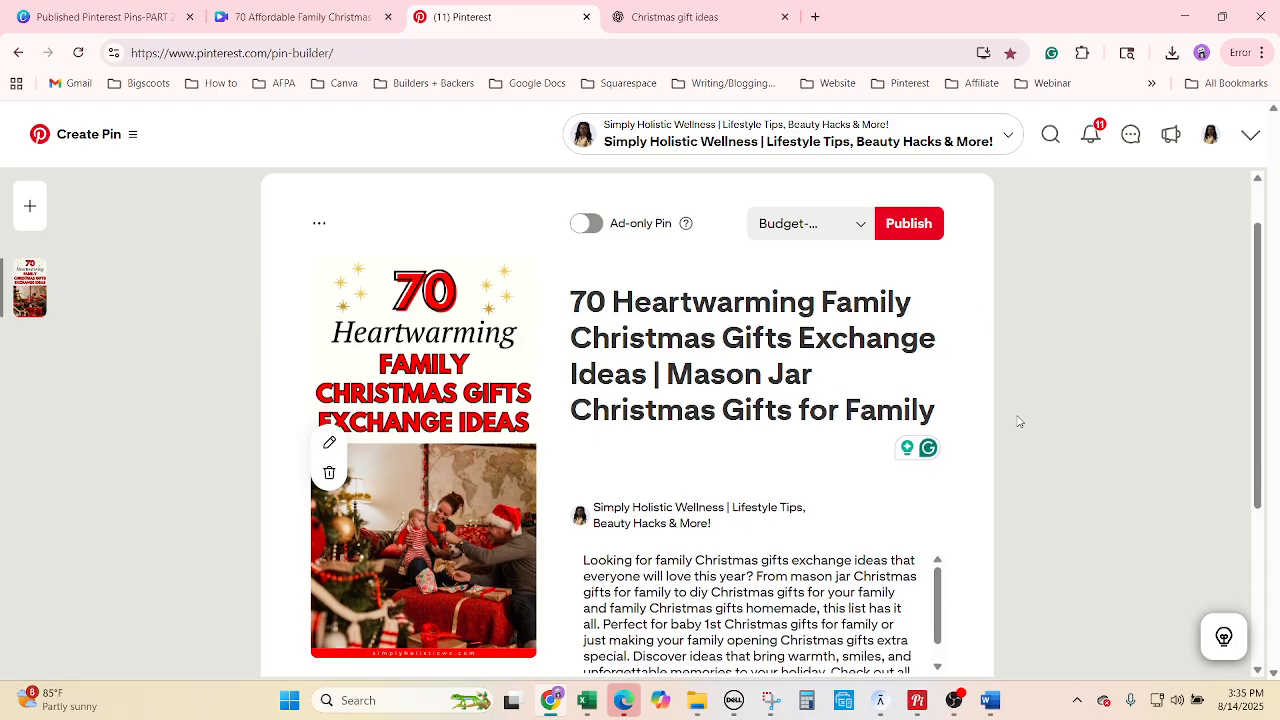
scroll(1017, 420, "down", 3)
scroll(1060, 463, "up", 3)
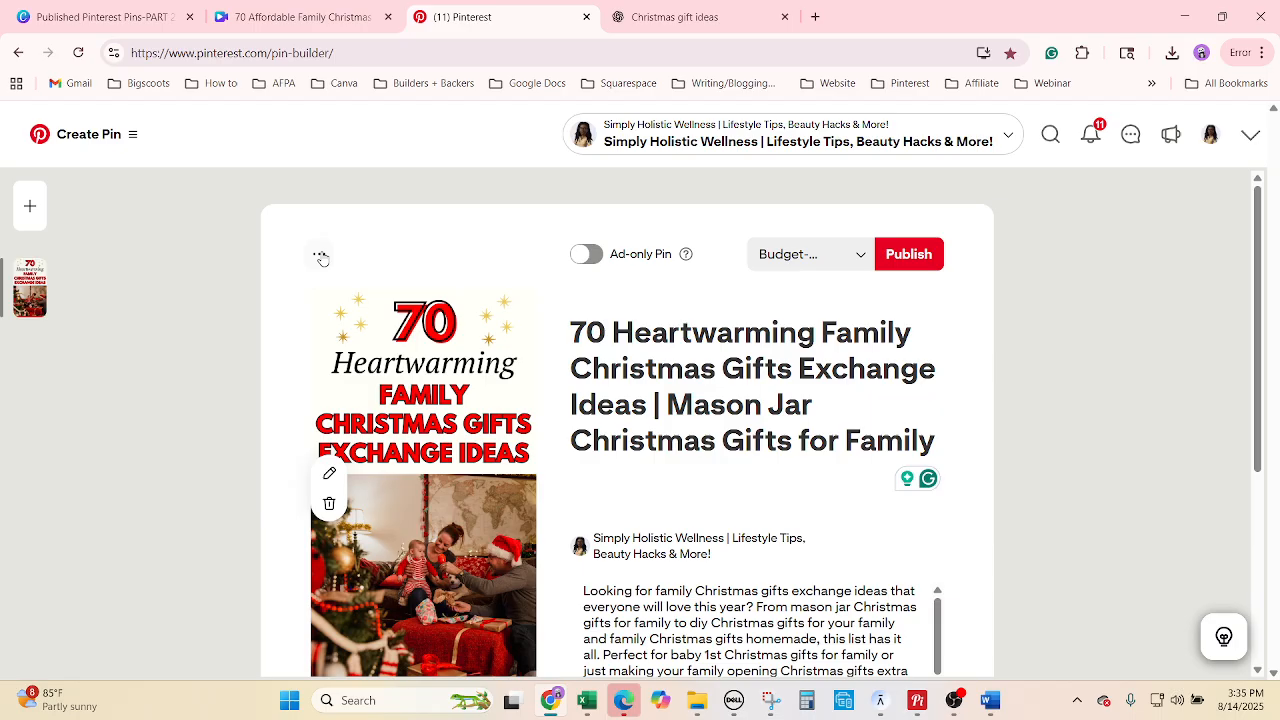
Duplicate the pin as a second draft and return to the Excel tracker.
left_click(321, 258)
left_click(316, 338)
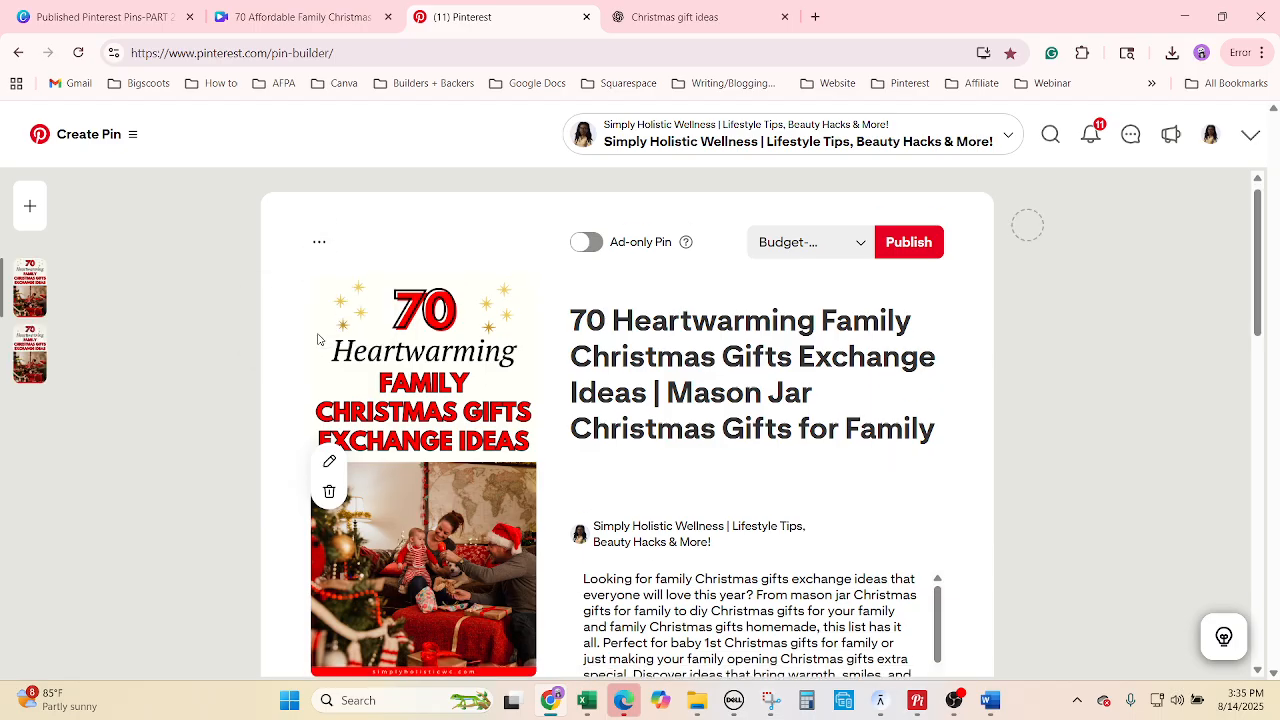
left_click(587, 700)
Highlight H3579 yellow and copy the board name Personalized Gifts on a Budget from G3580.
left_click(886, 458)
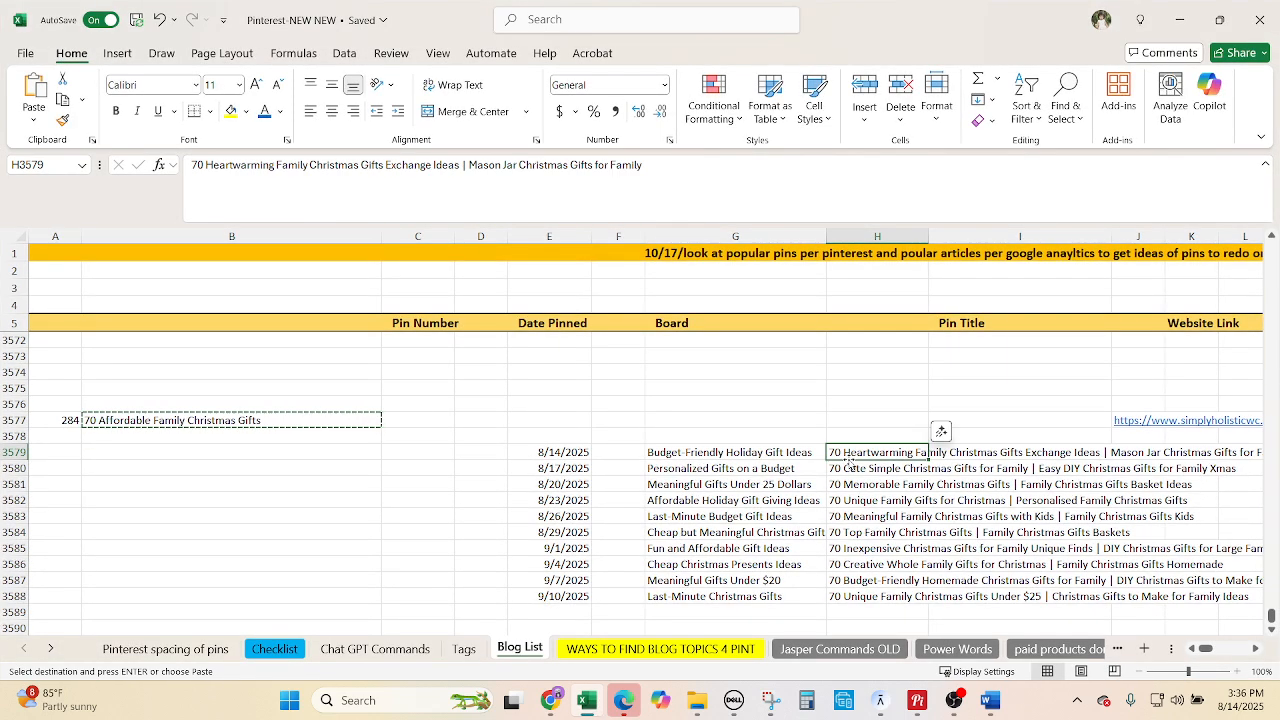
left_click(230, 111)
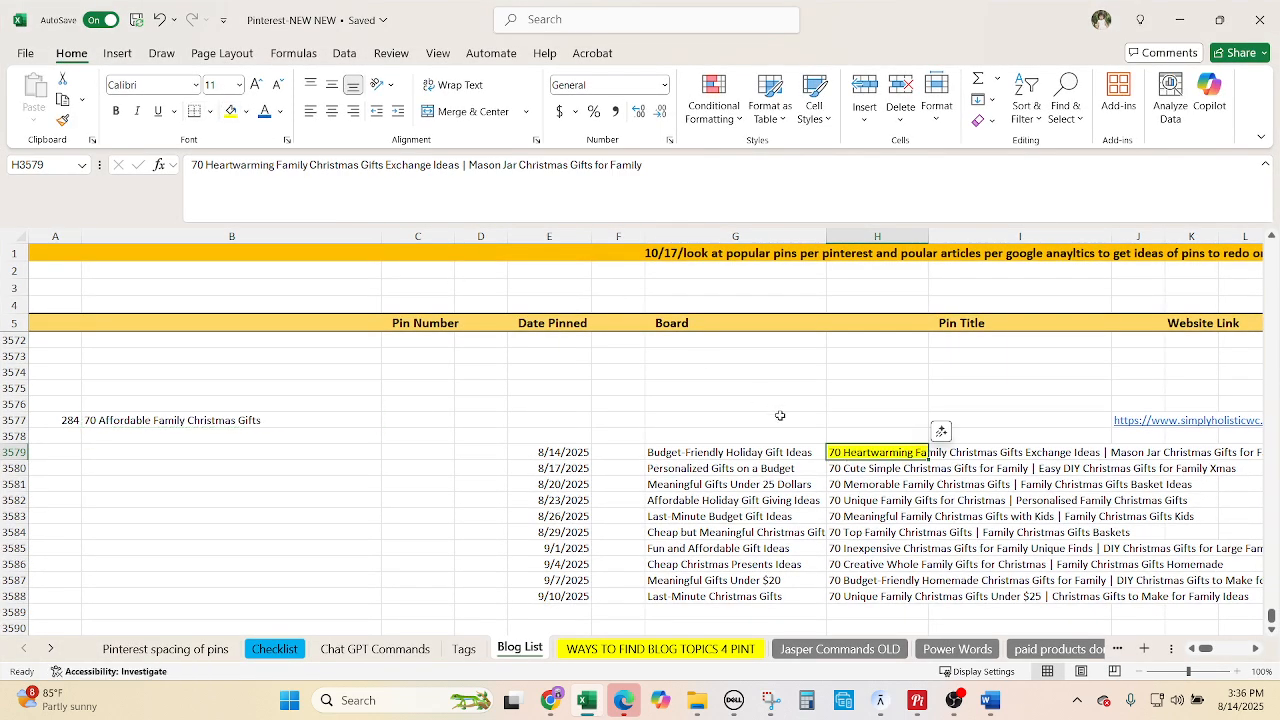
left_click(849, 470)
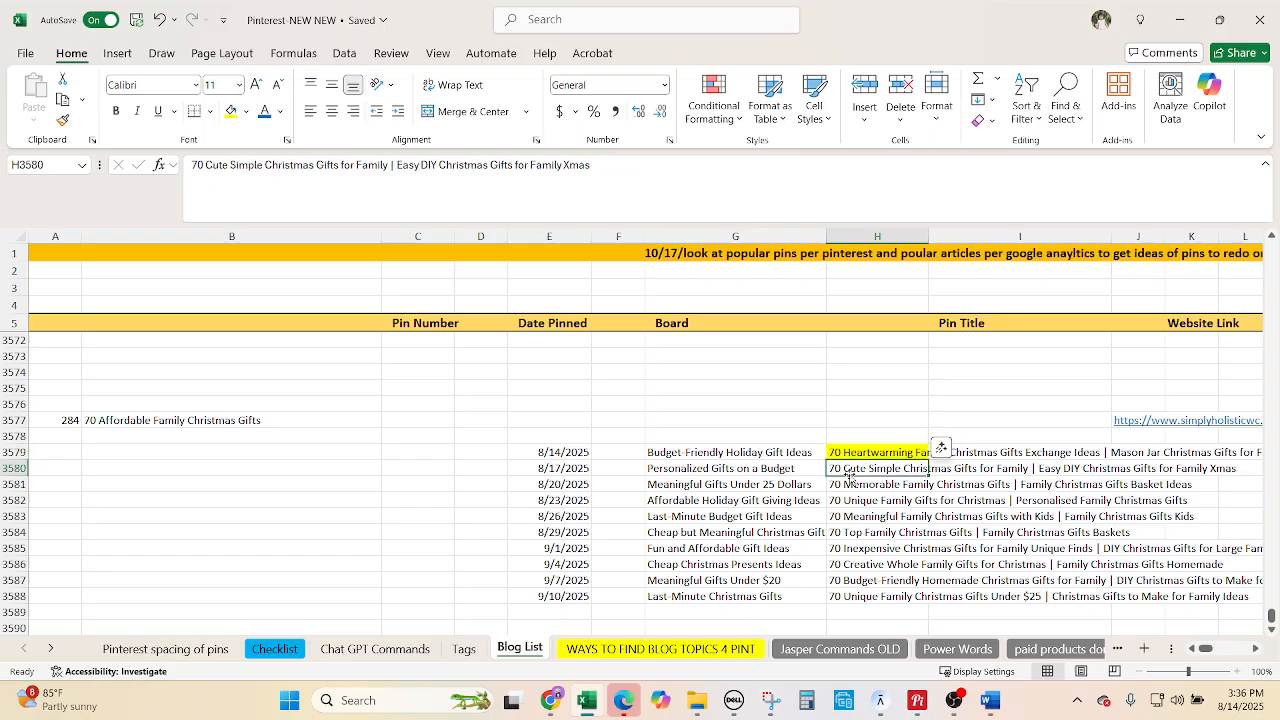
left_click(700, 468)
key("ctrl+c")
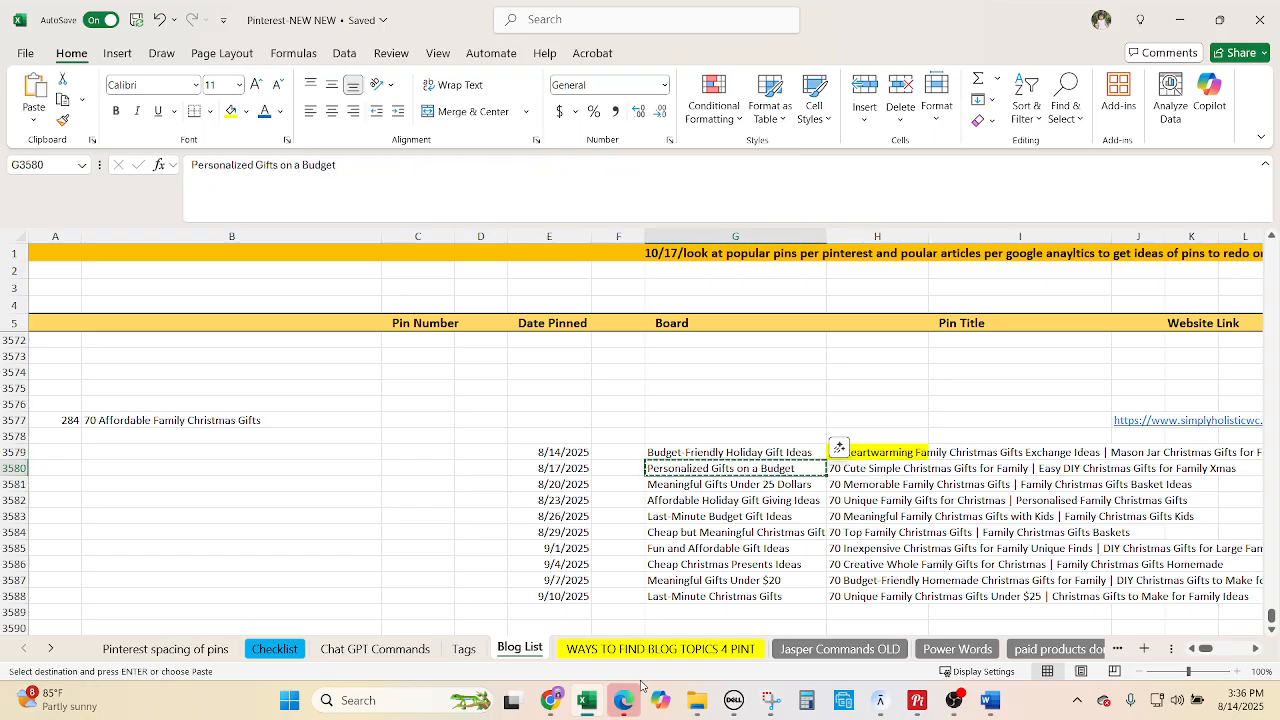
left_click(550, 700)
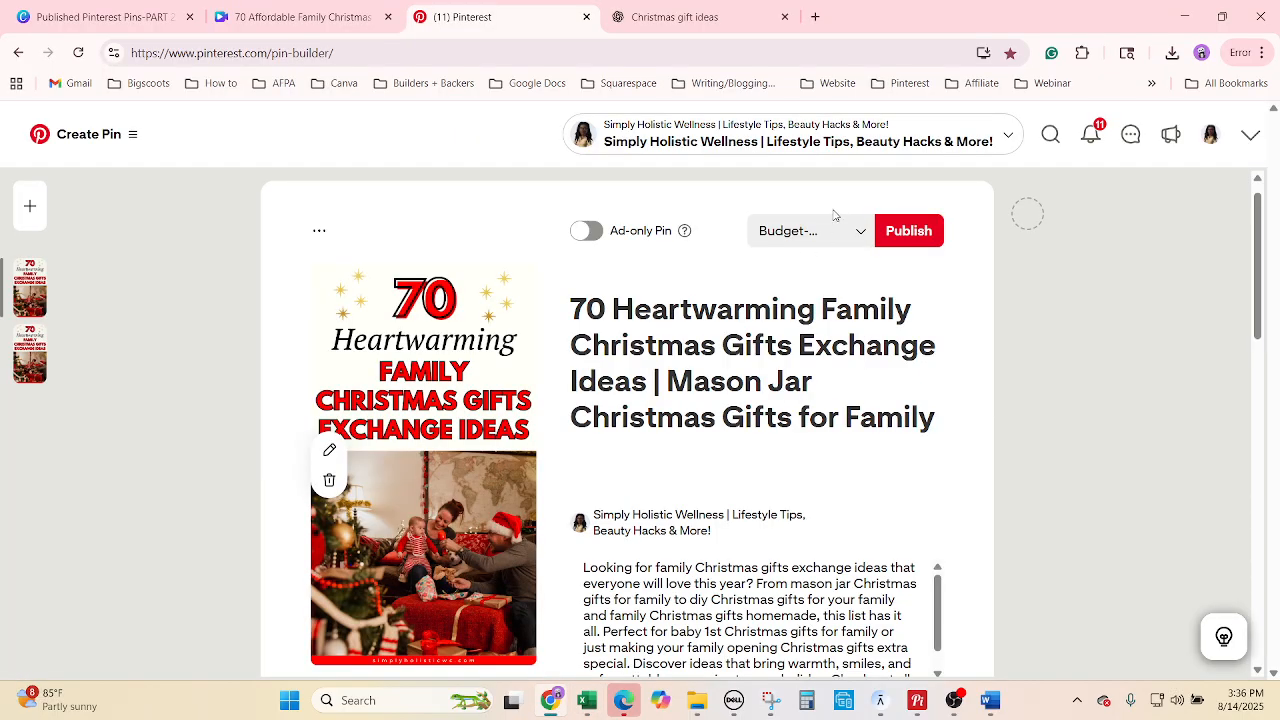
Set the duplicate pin's board to Personalized Gifts on a Budget.
left_click(812, 240)
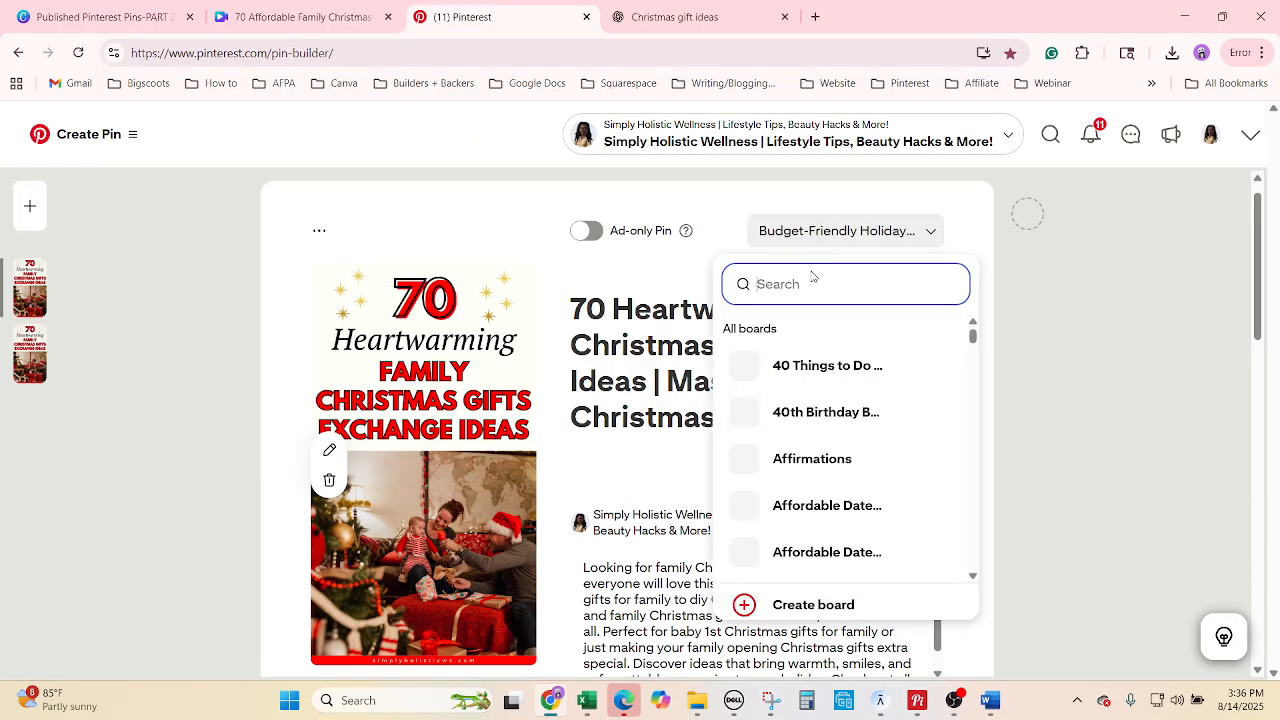
key("ctrl+v")
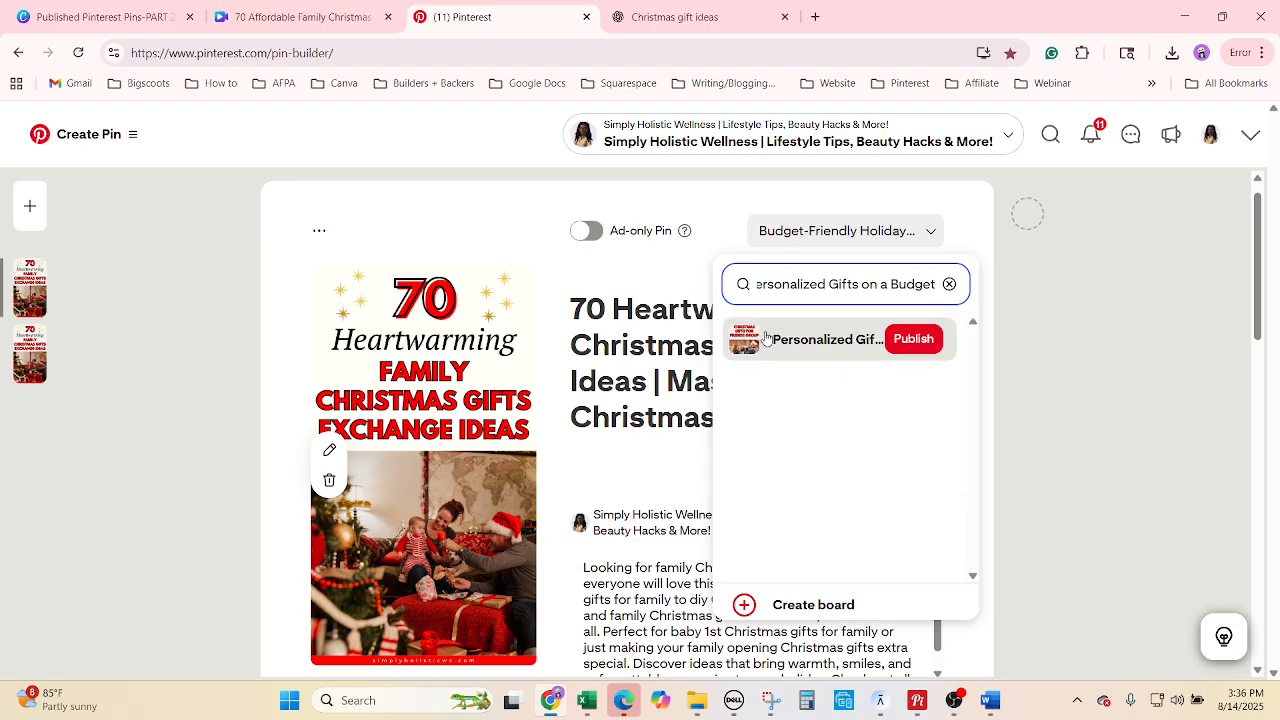
left_click(760, 340)
Replace the duplicate's title with '70 Cute Simple Christmas Gifts for Family' from H3580.
left_click(587, 700)
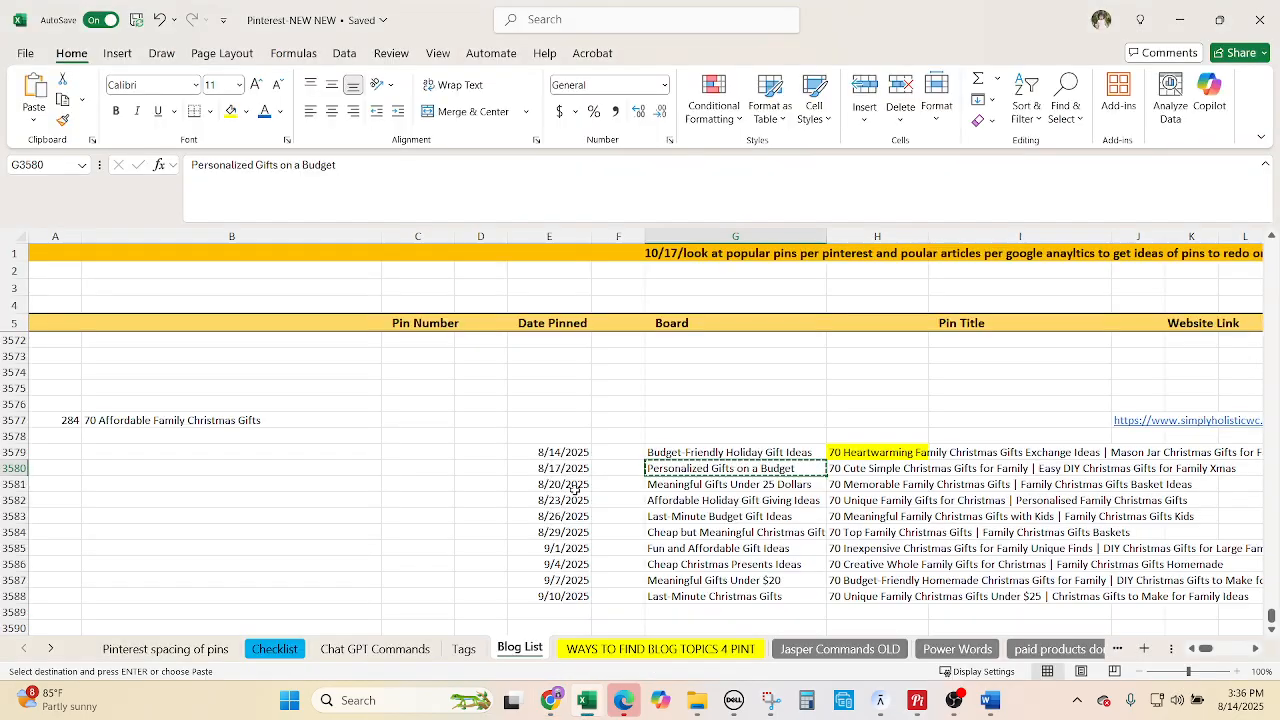
left_click(858, 466)
key("ctrl+c")
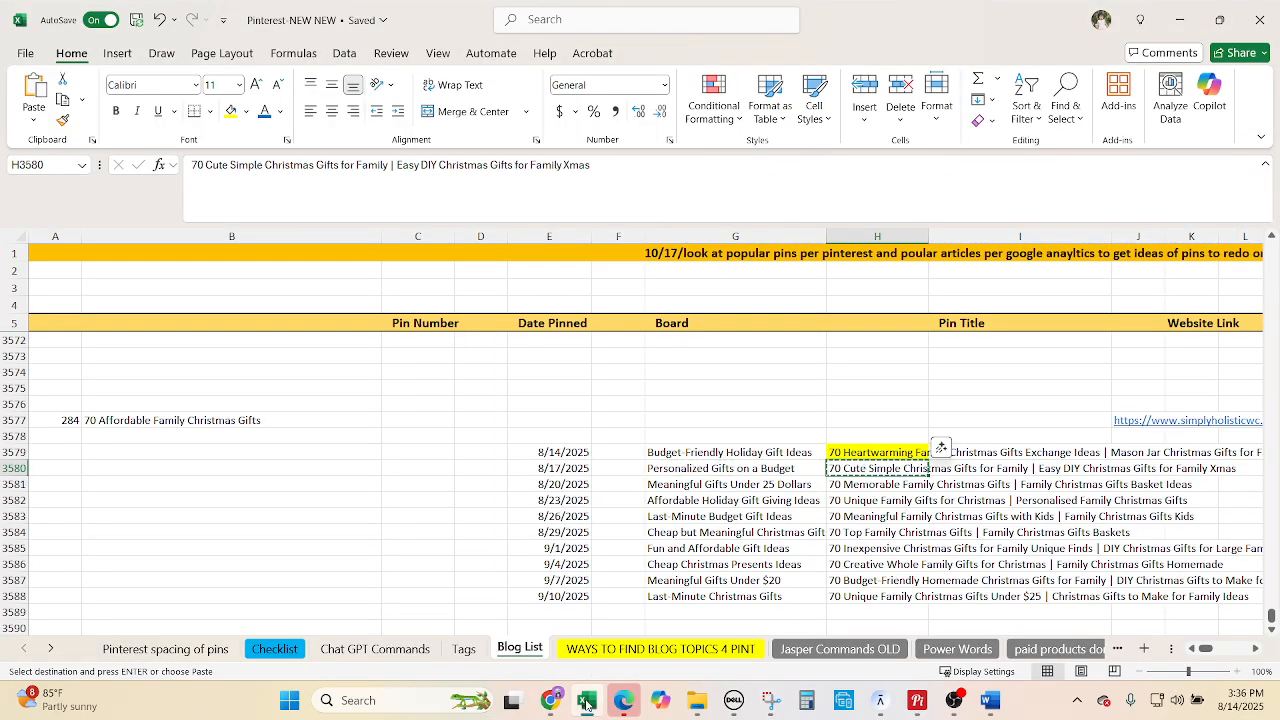
left_click(550, 700)
right_click(688, 403)
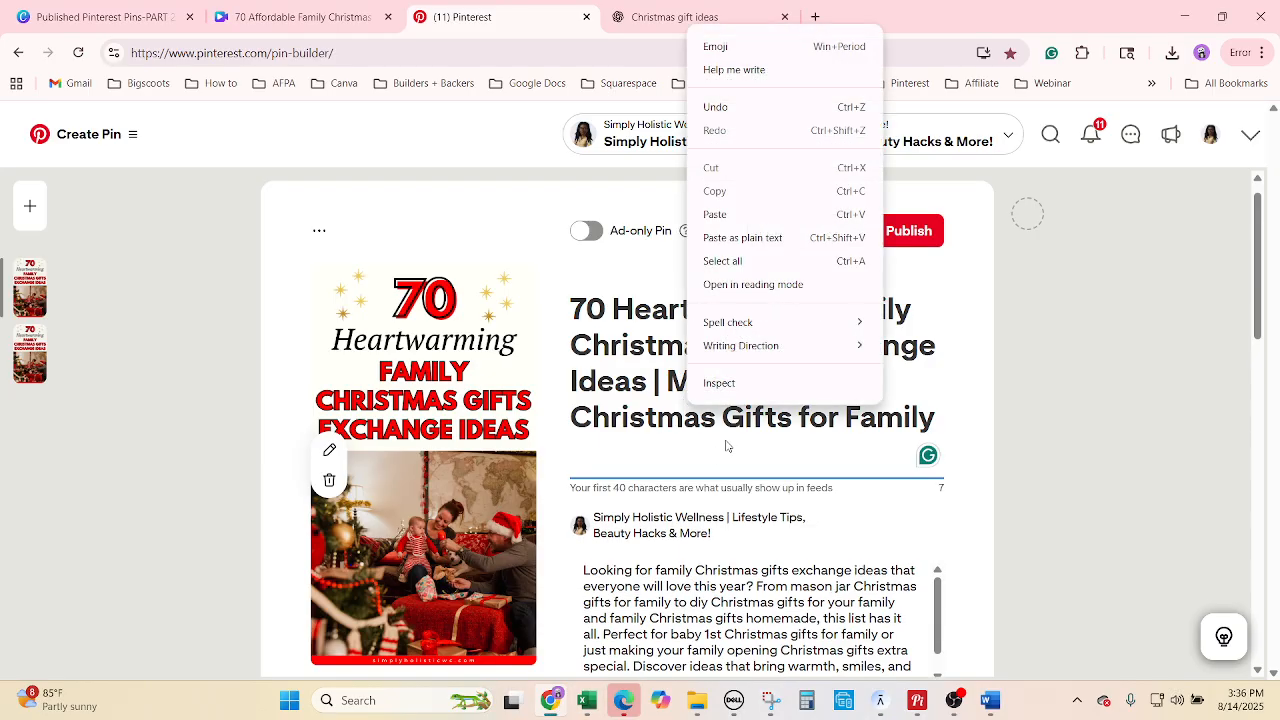
left_click(769, 260)
key("ctrl+v")
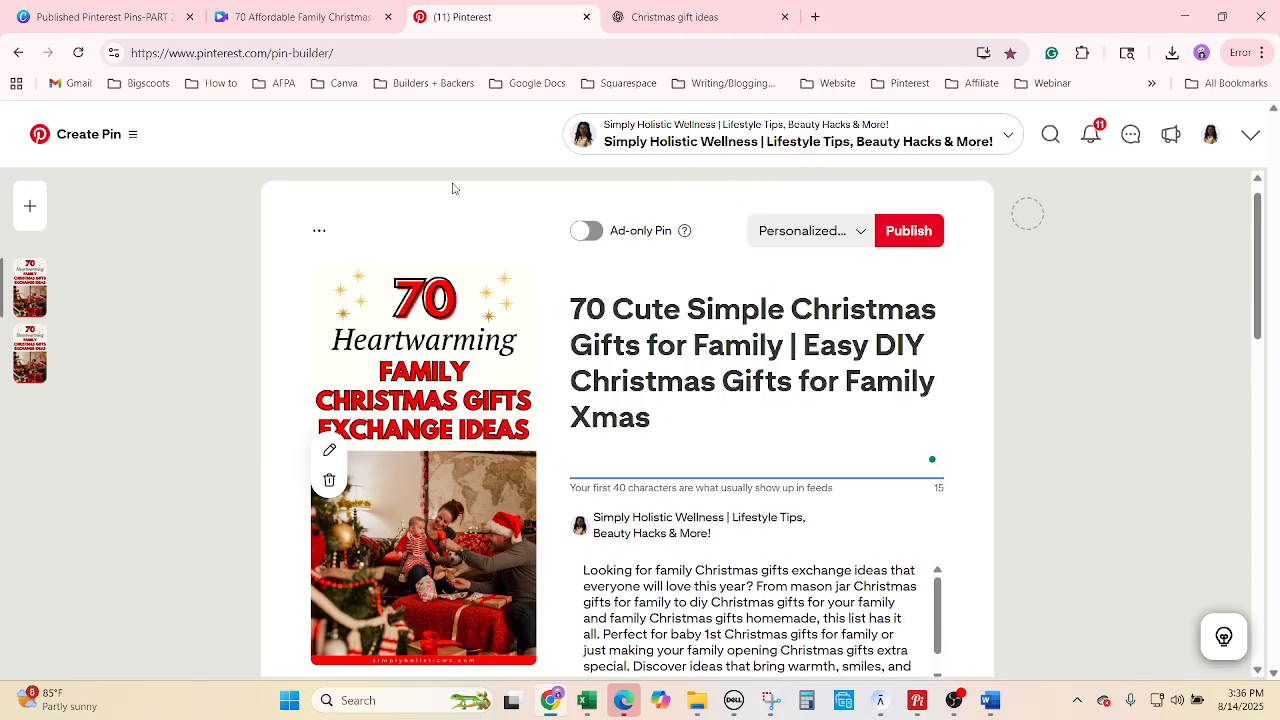
left_click(720, 14)
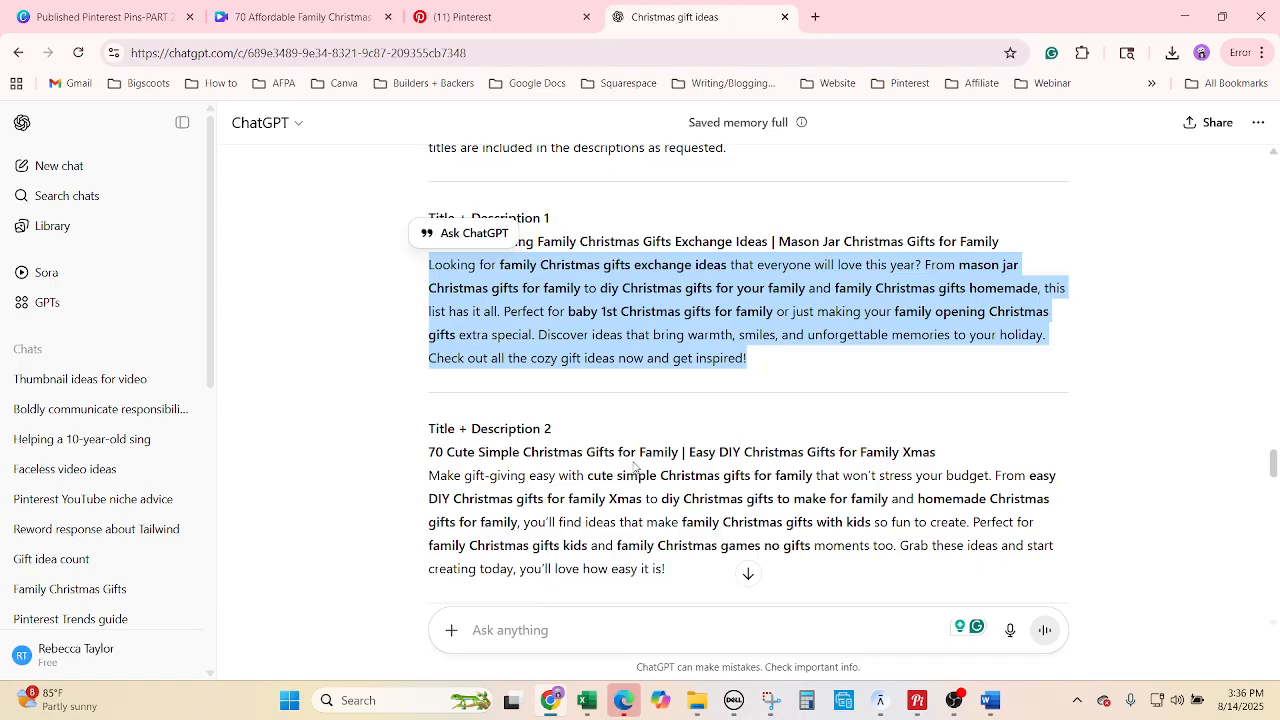
Replace the second pin's description with ChatGPT's Description 2.
left_click_drag(670, 569, 430, 477)
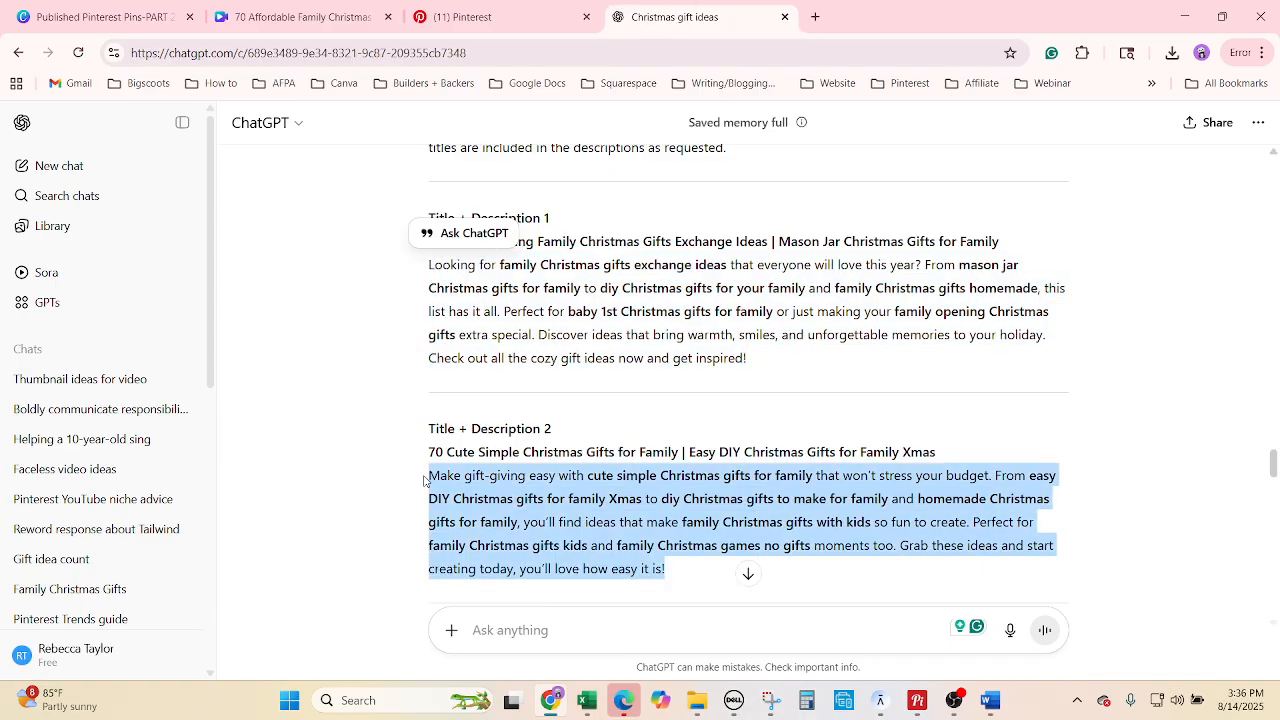
left_click(522, 12)
left_click_drag(633, 617, 629, 633)
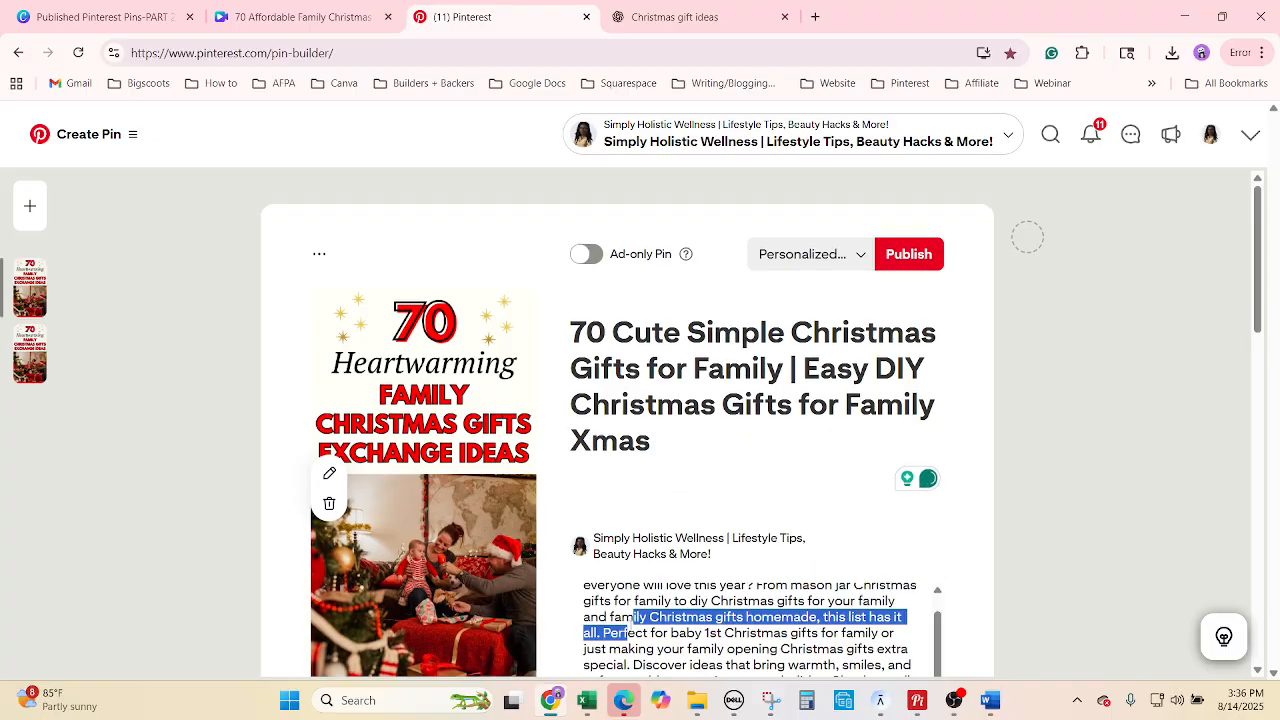
right_click(629, 630)
left_click(706, 395)
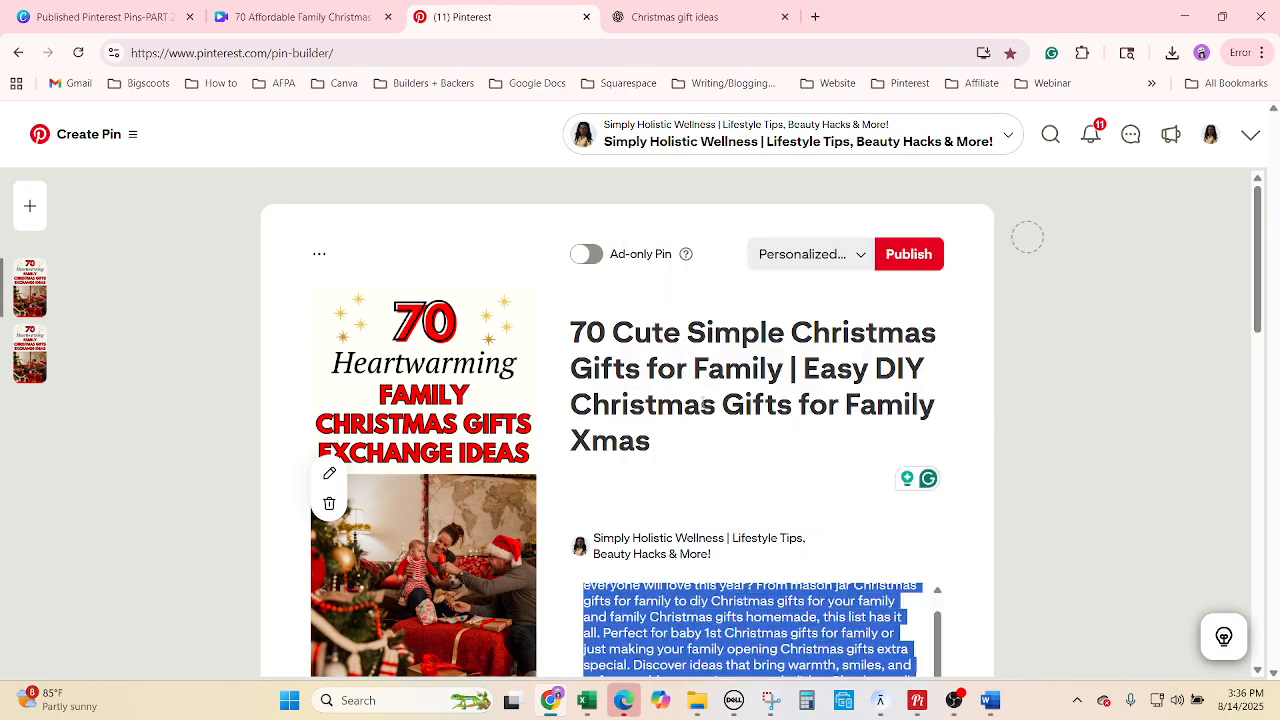
key("ctrl+v")
scroll(1045, 504, "down", 3)
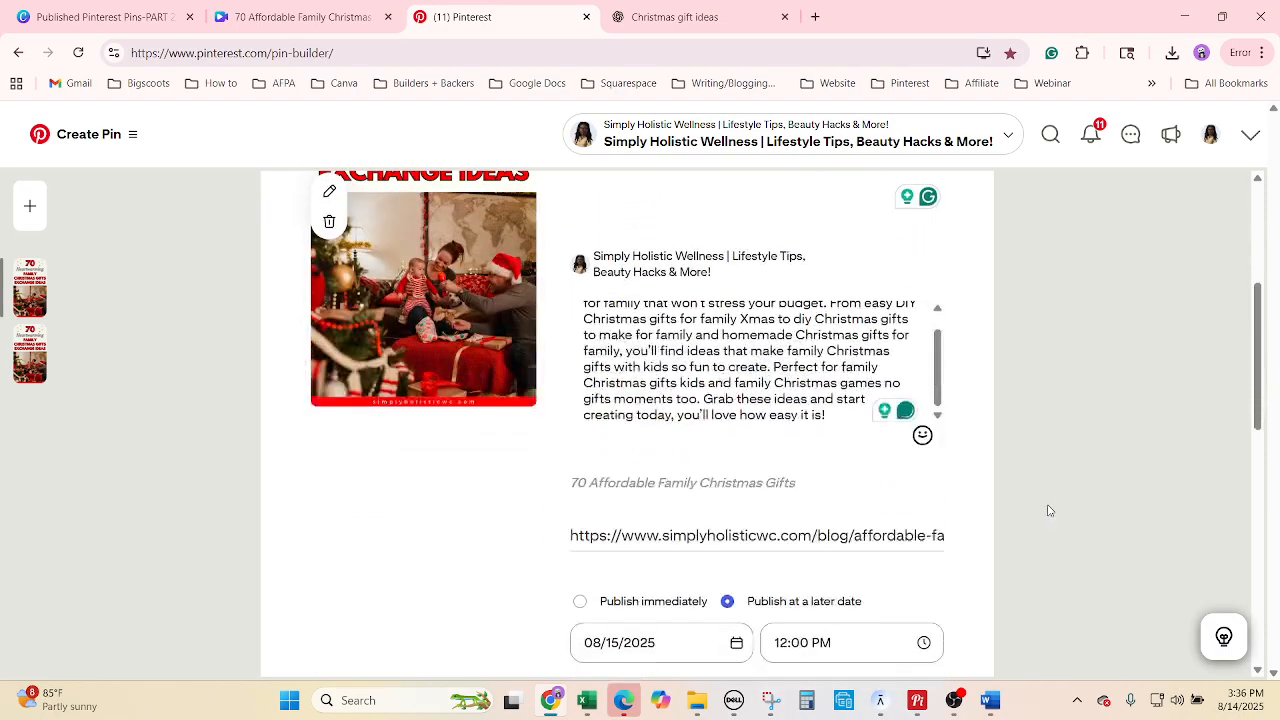
scroll(1051, 507, "up", 1)
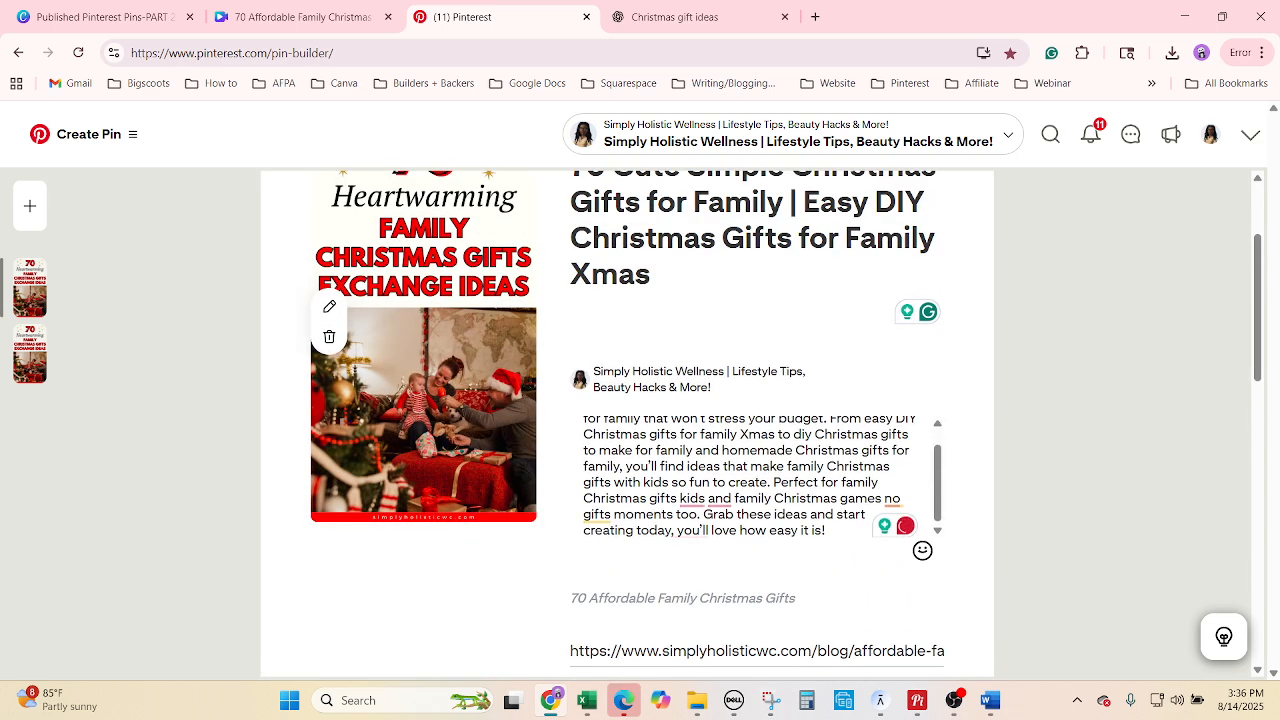
Swap the pin image for the '70 Super Cute Simple Christmas Gifts for Family' image.
key("alt+Tab")
left_click_drag(380, 349, 403, 354)
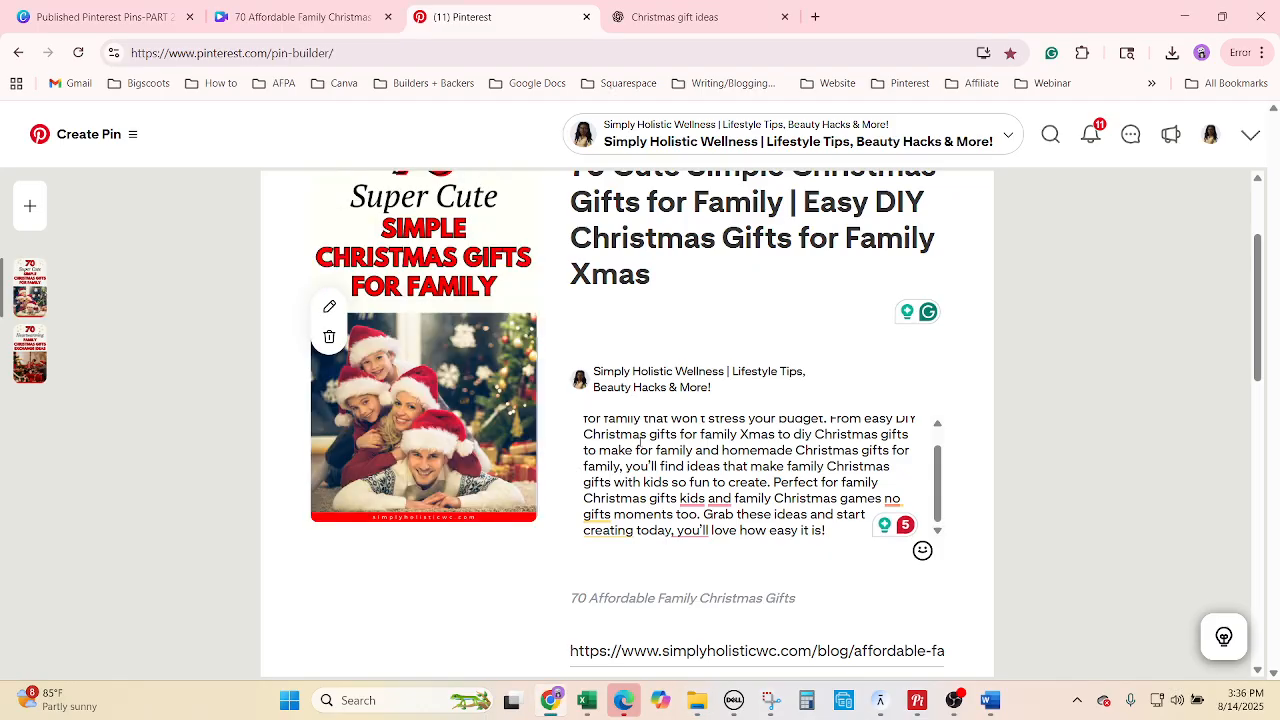
scroll(937, 510, "down", 2)
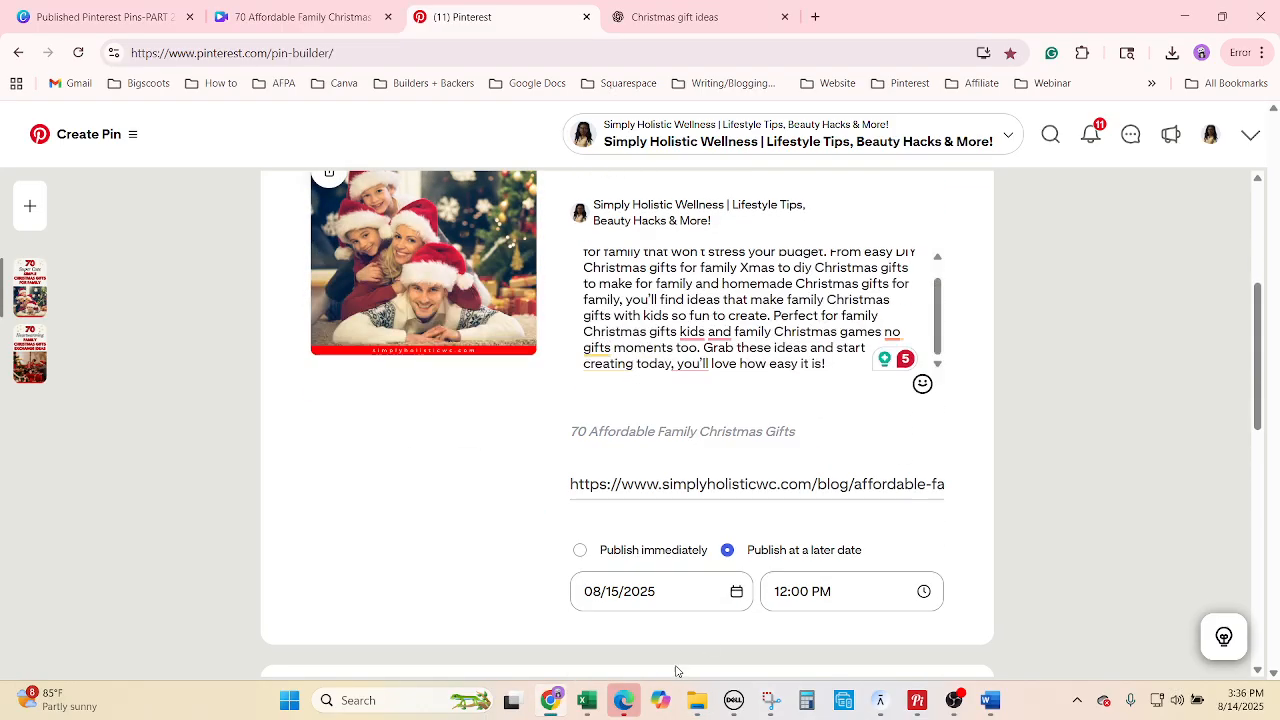
Schedule the second pin for 08/17/2025 at 08:00 AM.
left_click(588, 702)
left_click(588, 702)
left_click(628, 598)
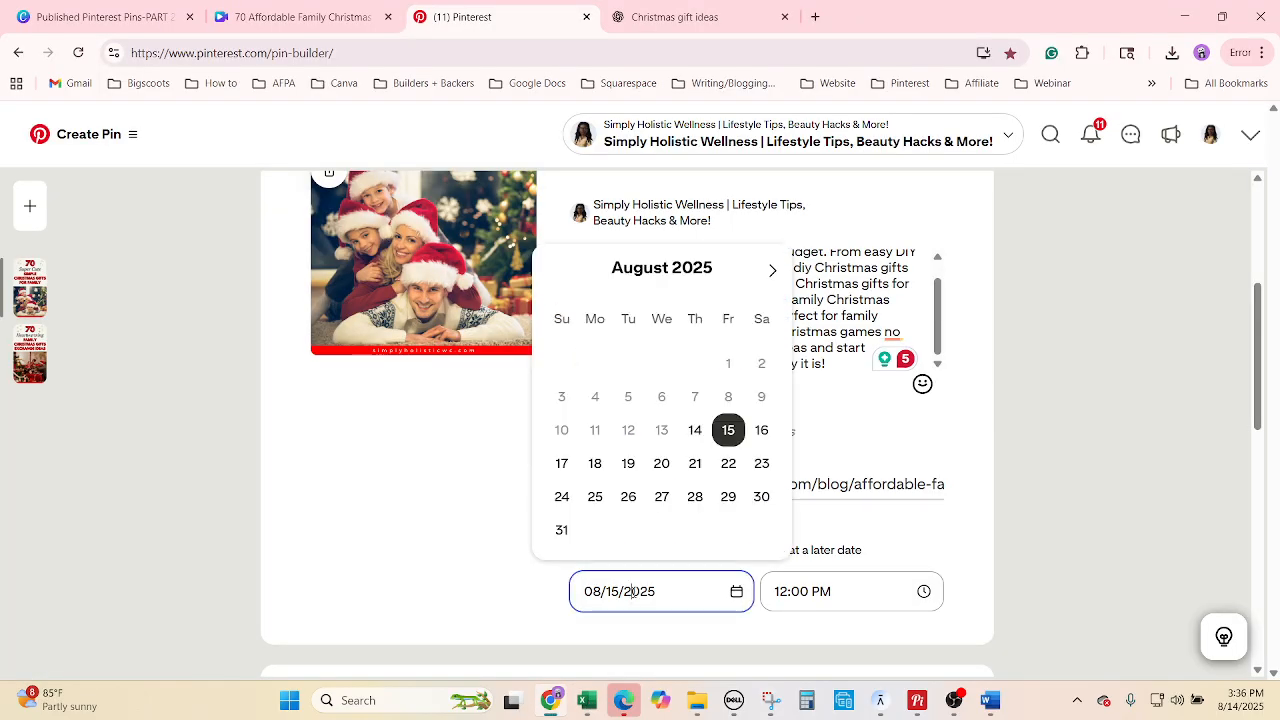
left_click(560, 463)
left_click(822, 580)
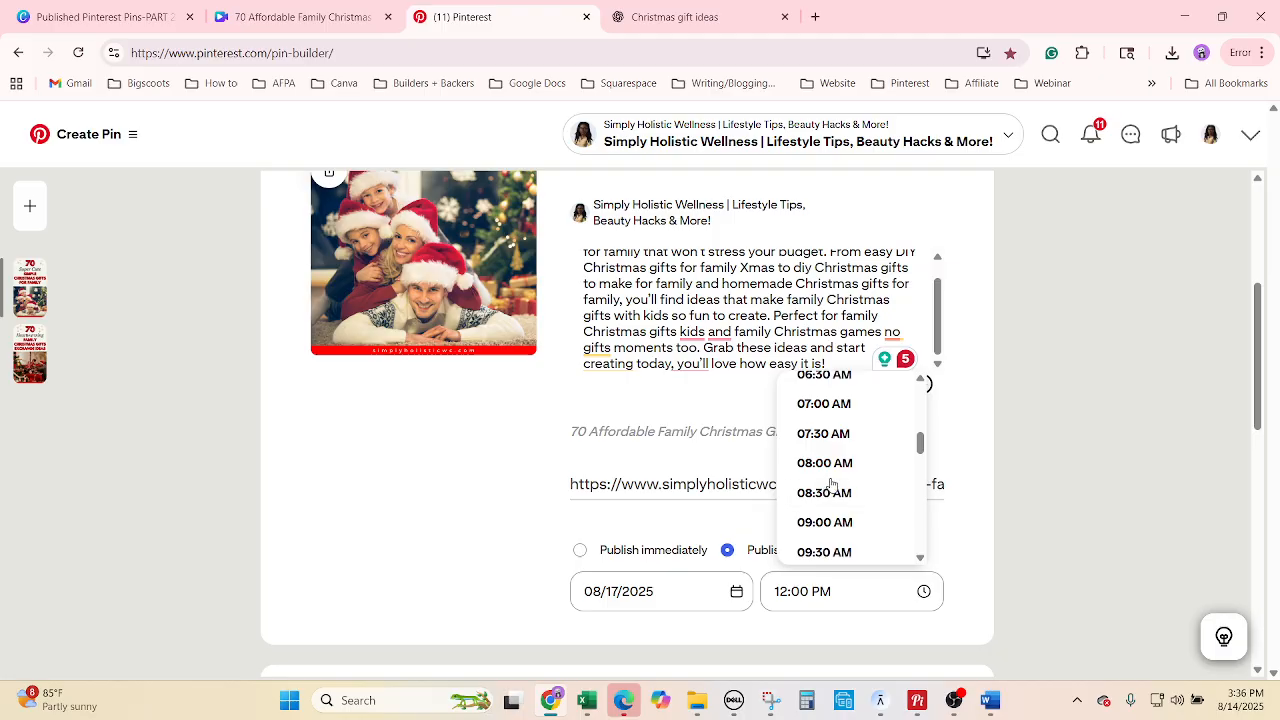
left_click(823, 463)
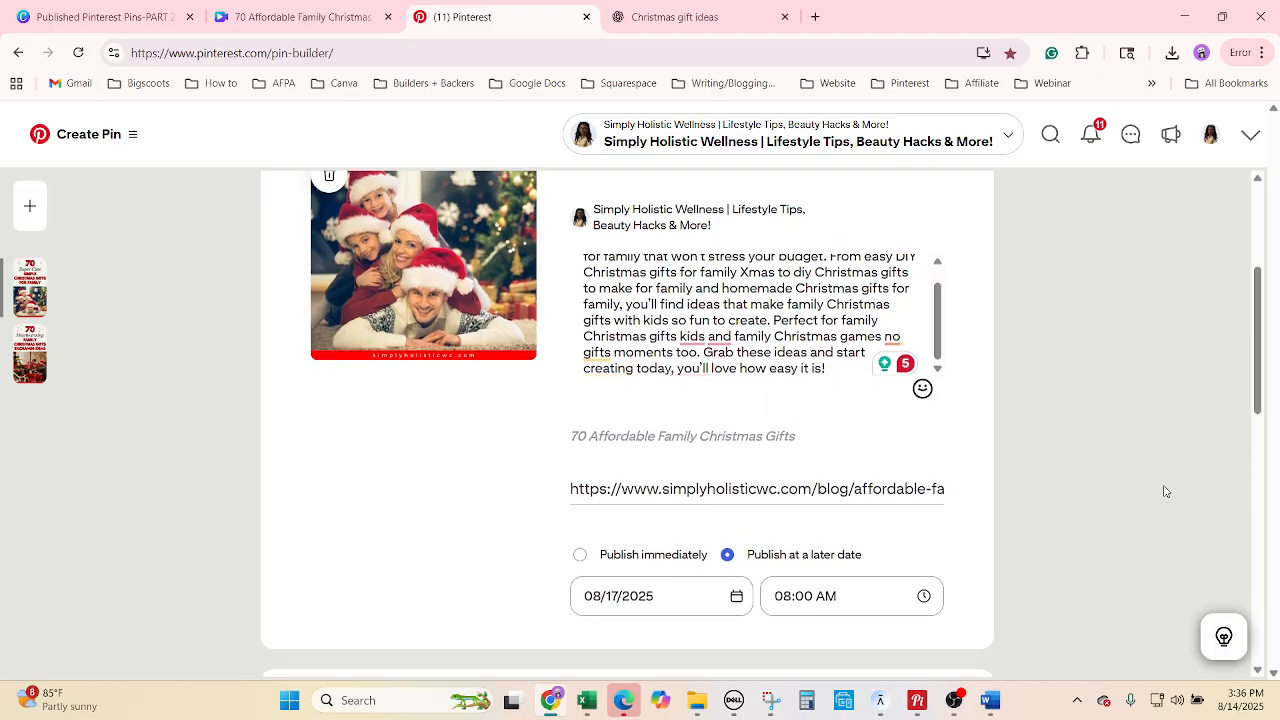
scroll(1150, 500, "up", 3)
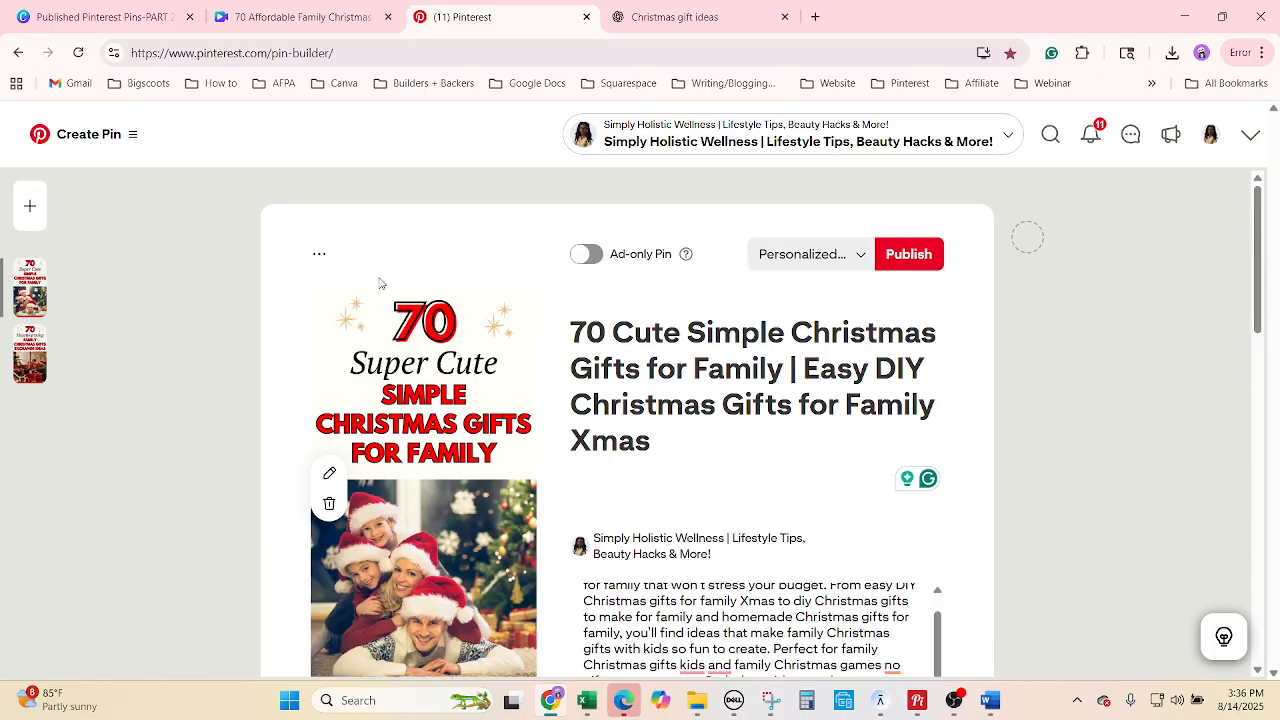
Highlight the cute simple gifts title in H3580 yellow in the Excel tracker.
left_click(588, 700)
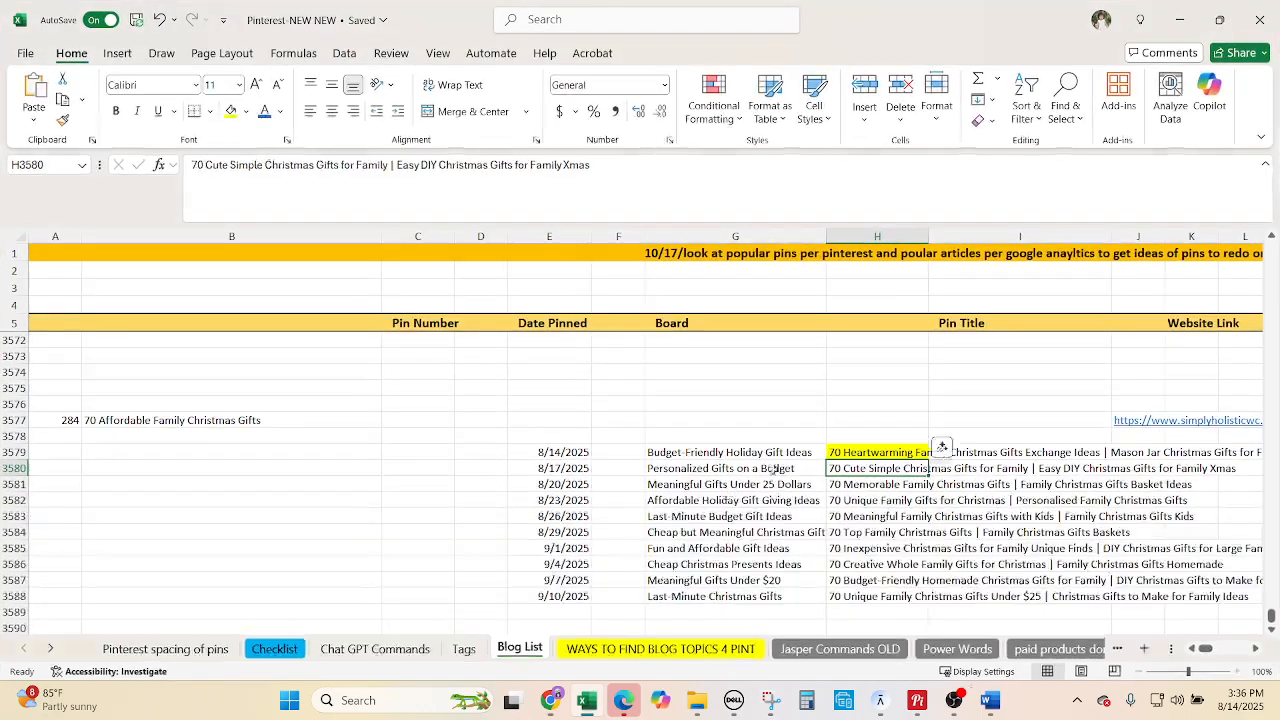
left_click(231, 113)
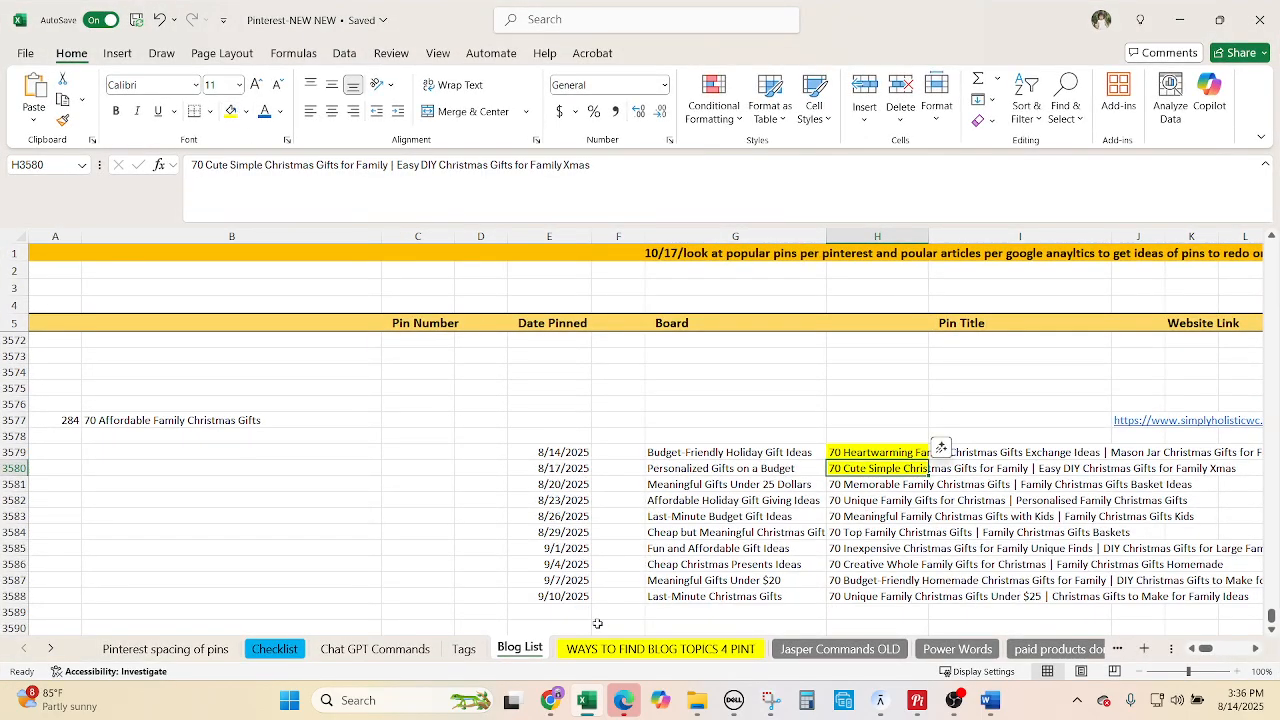
left_click(553, 699)
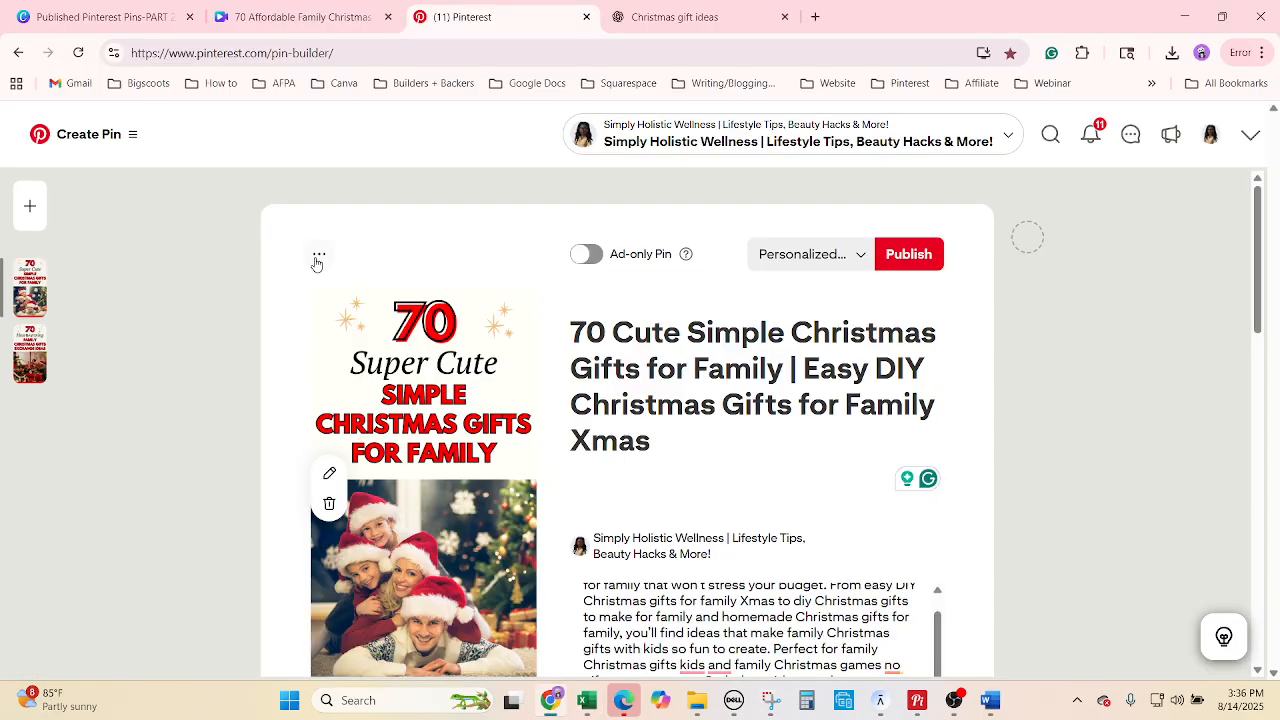
left_click(318, 258)
Duplicate the pin and assign the copy to the Meaningful Gifts Under 25 Dollars board from G3581.
left_click(305, 332)
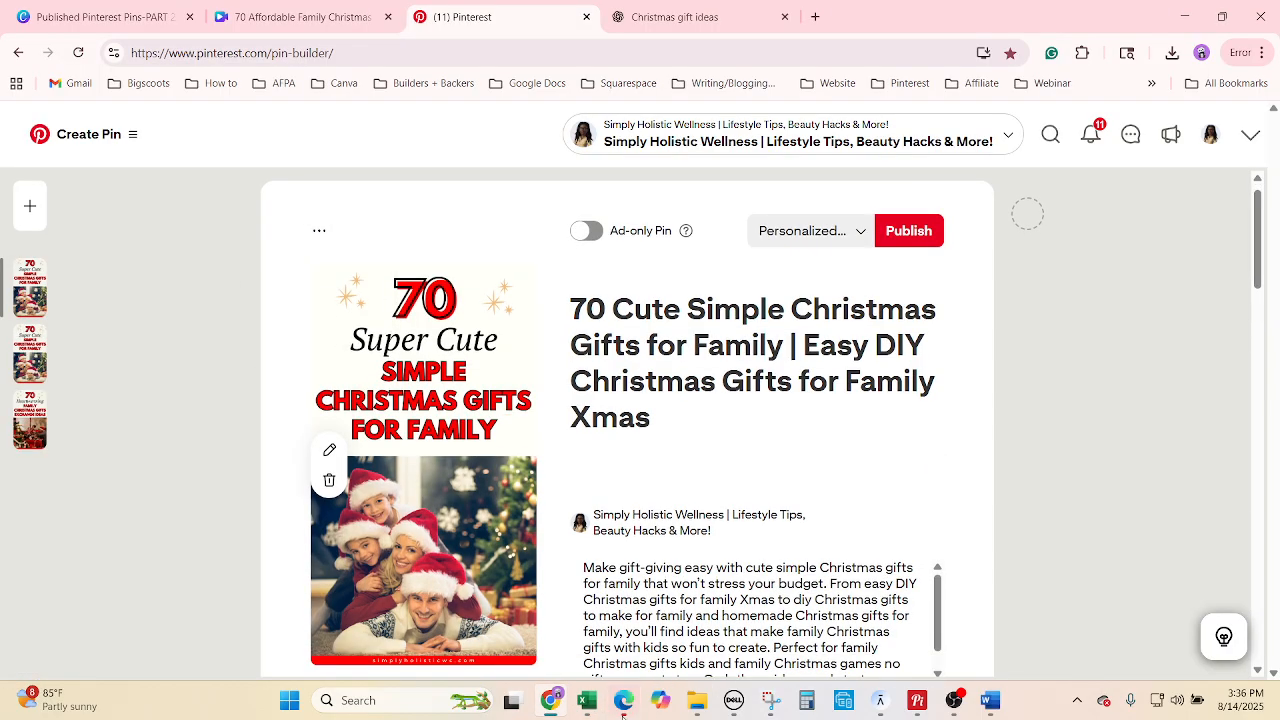
left_click(588, 700)
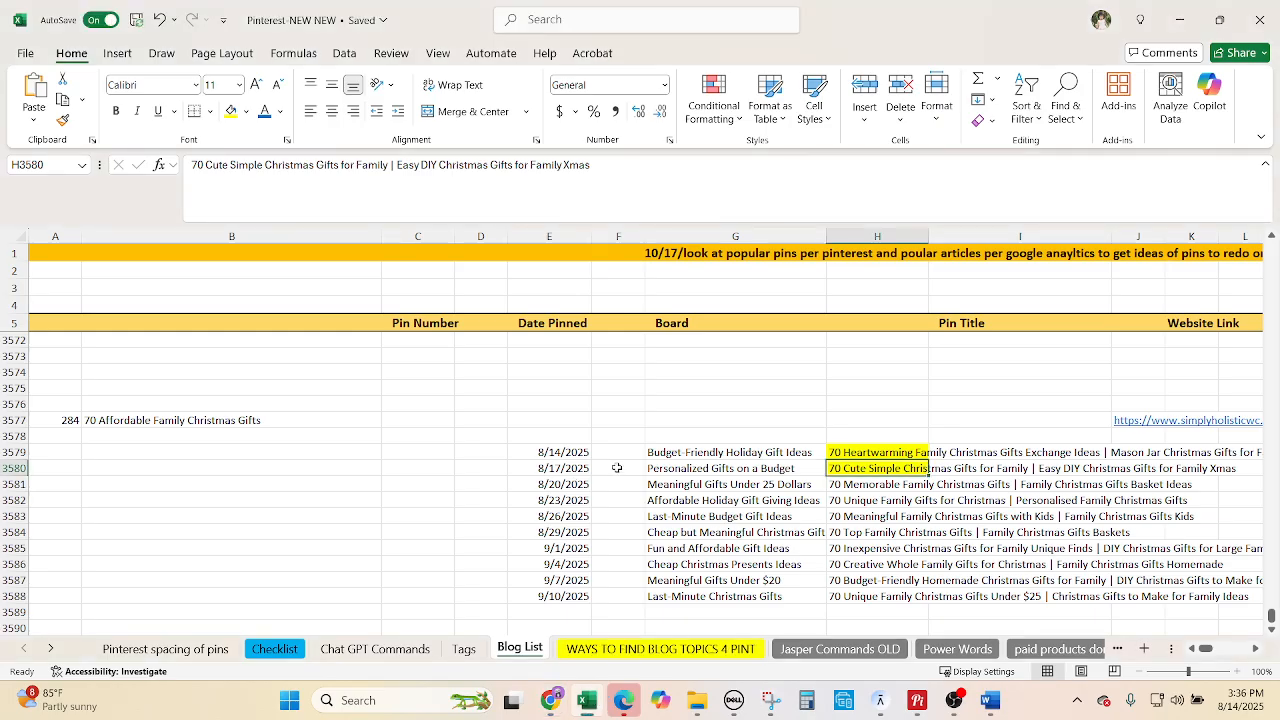
left_click(687, 486)
key("ctrl+c")
left_click(553, 700)
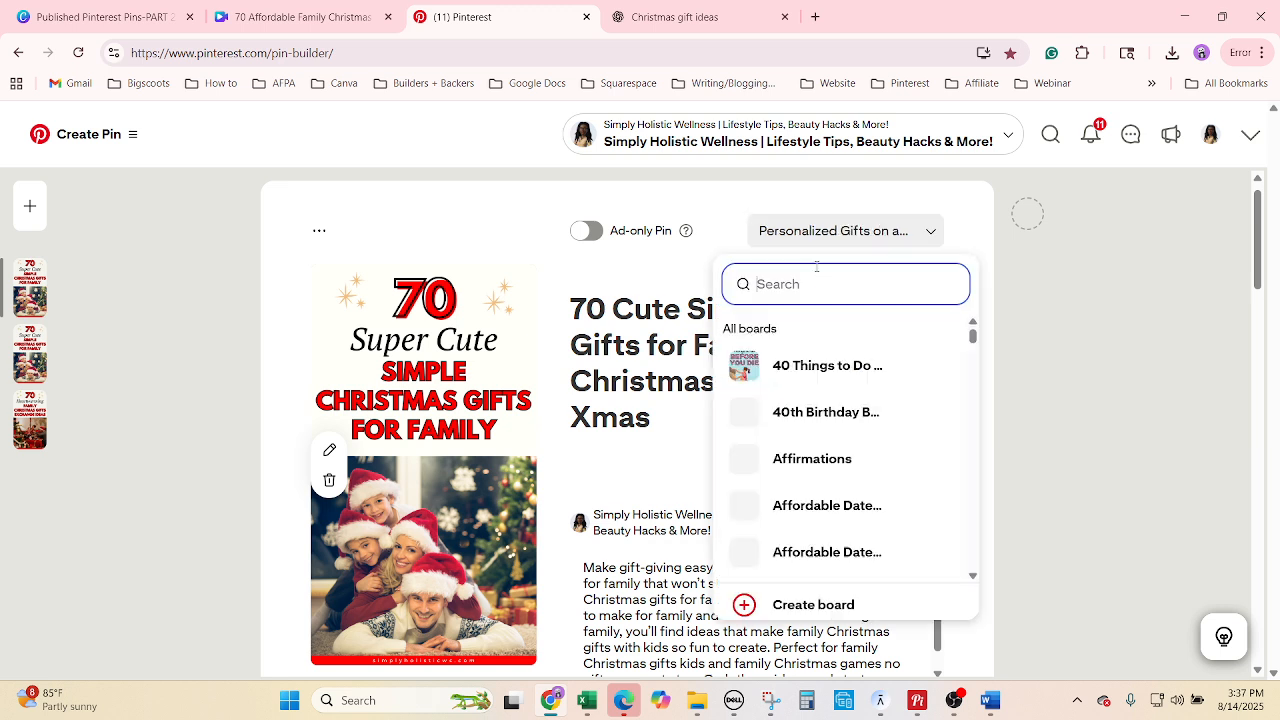
key("ctrl+v")
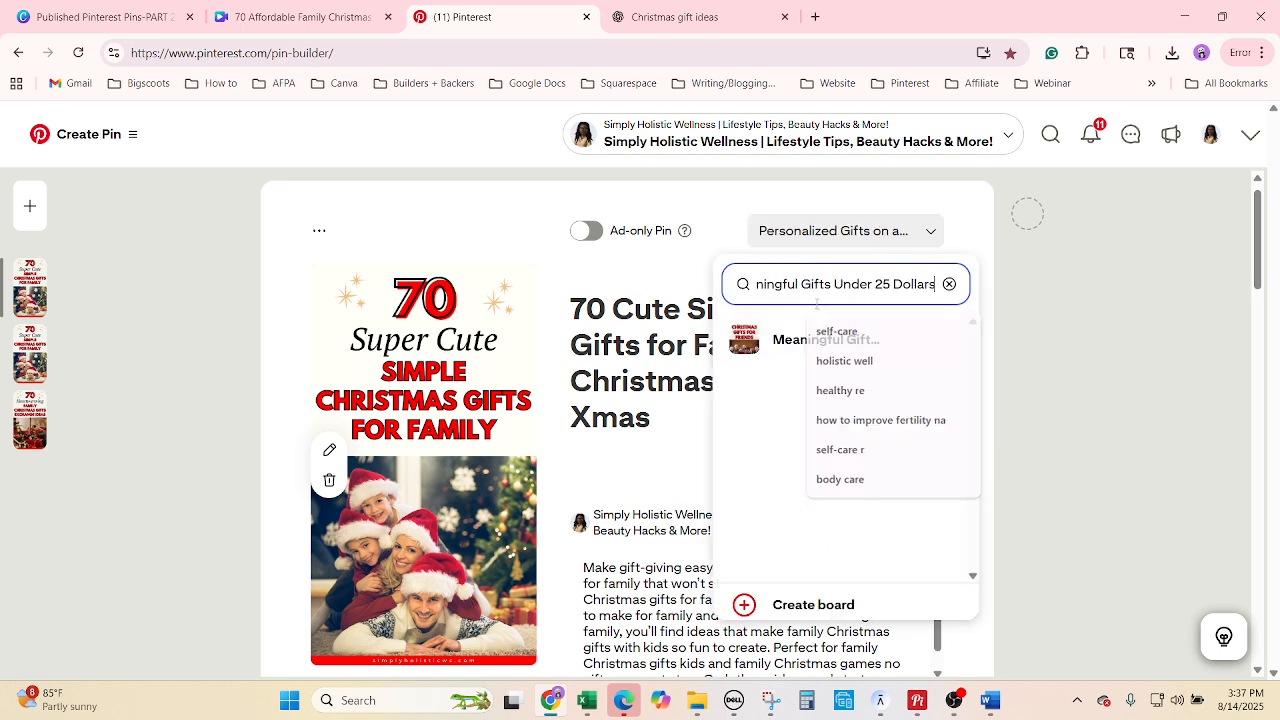
left_click(785, 336)
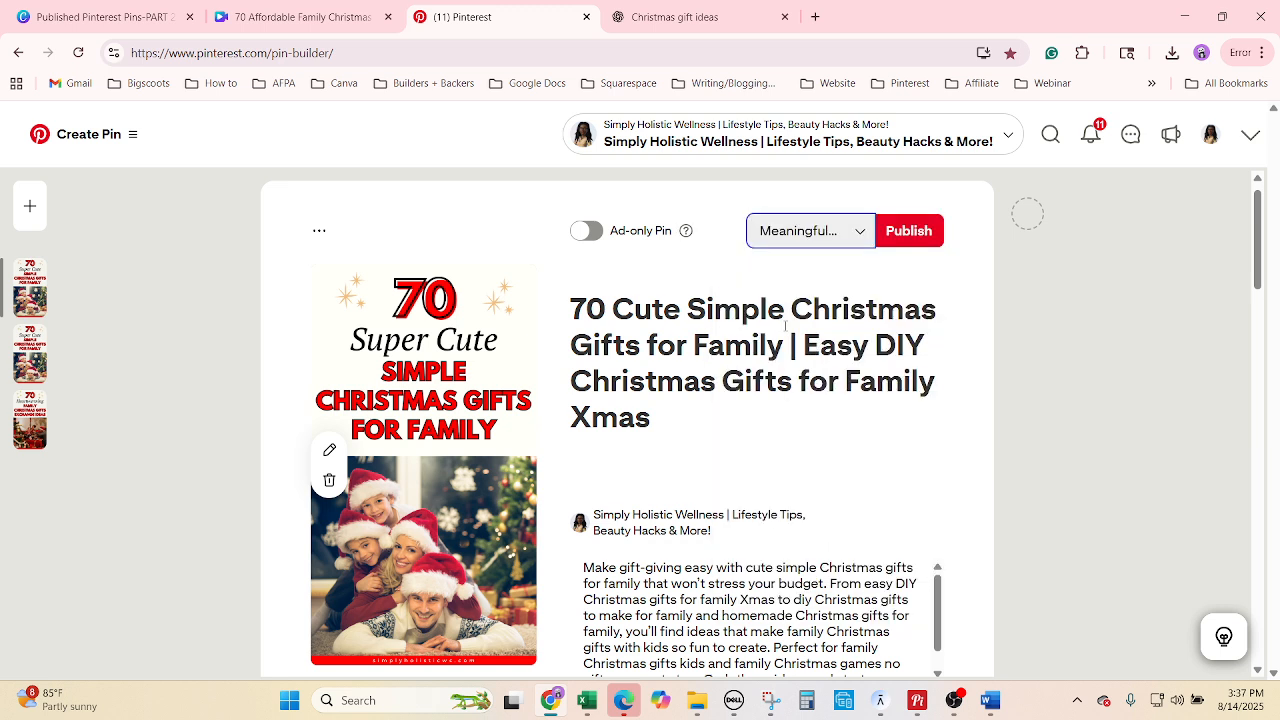
Replace the pin title with '70 Memorable Family Christmas Gifts' from cell H3581.
left_click(587, 700)
left_click(848, 484)
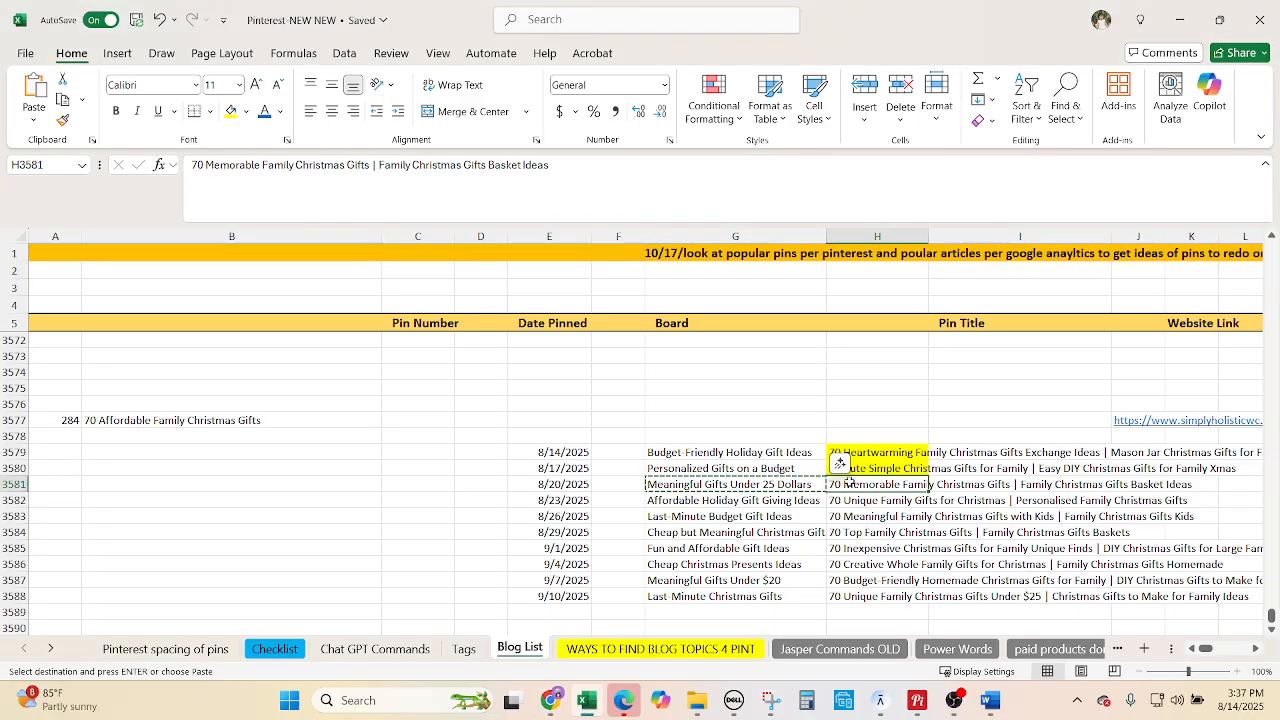
key("ctrl+c")
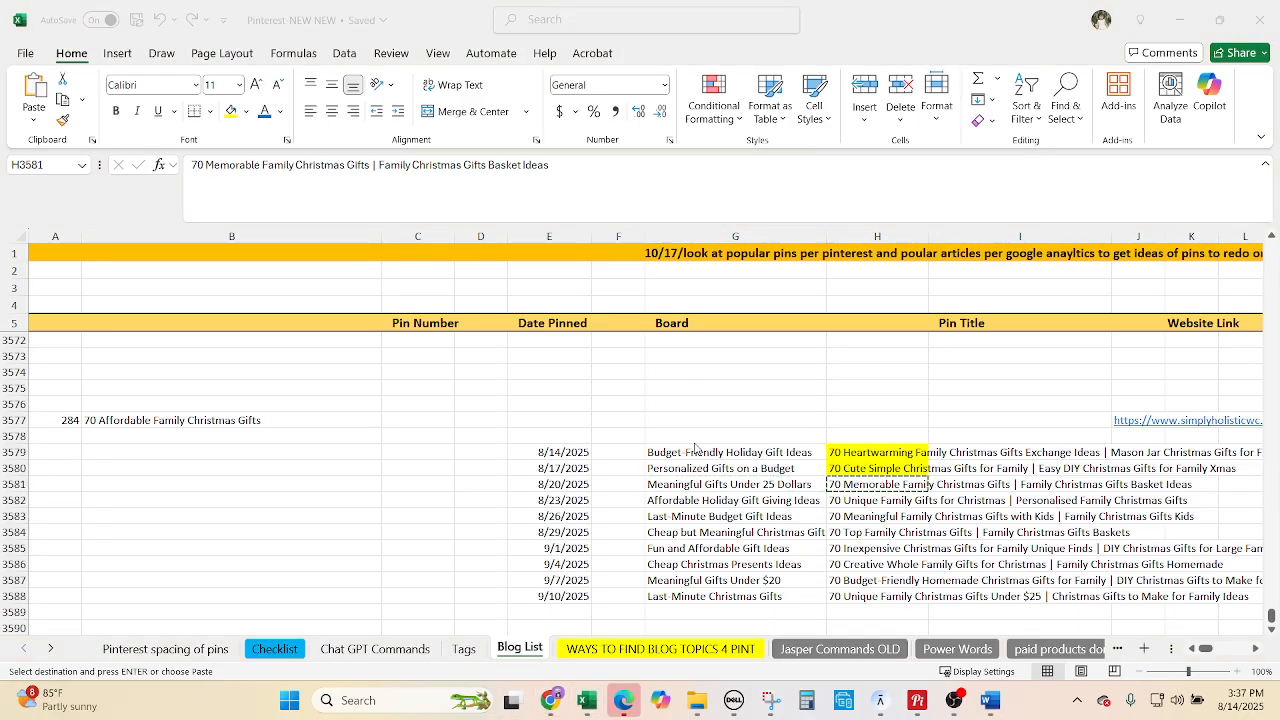
left_click(551, 700)
left_click(657, 381)
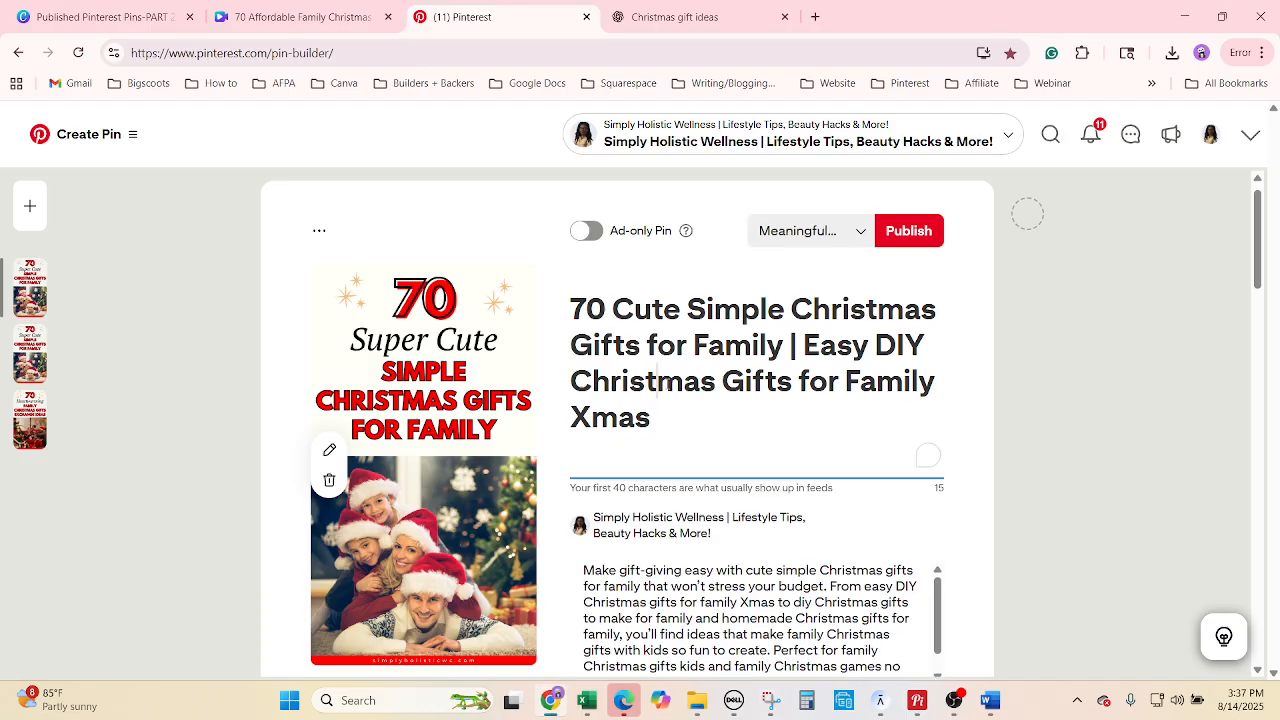
right_click(658, 382)
left_click(763, 240)
key("ctrl+v")
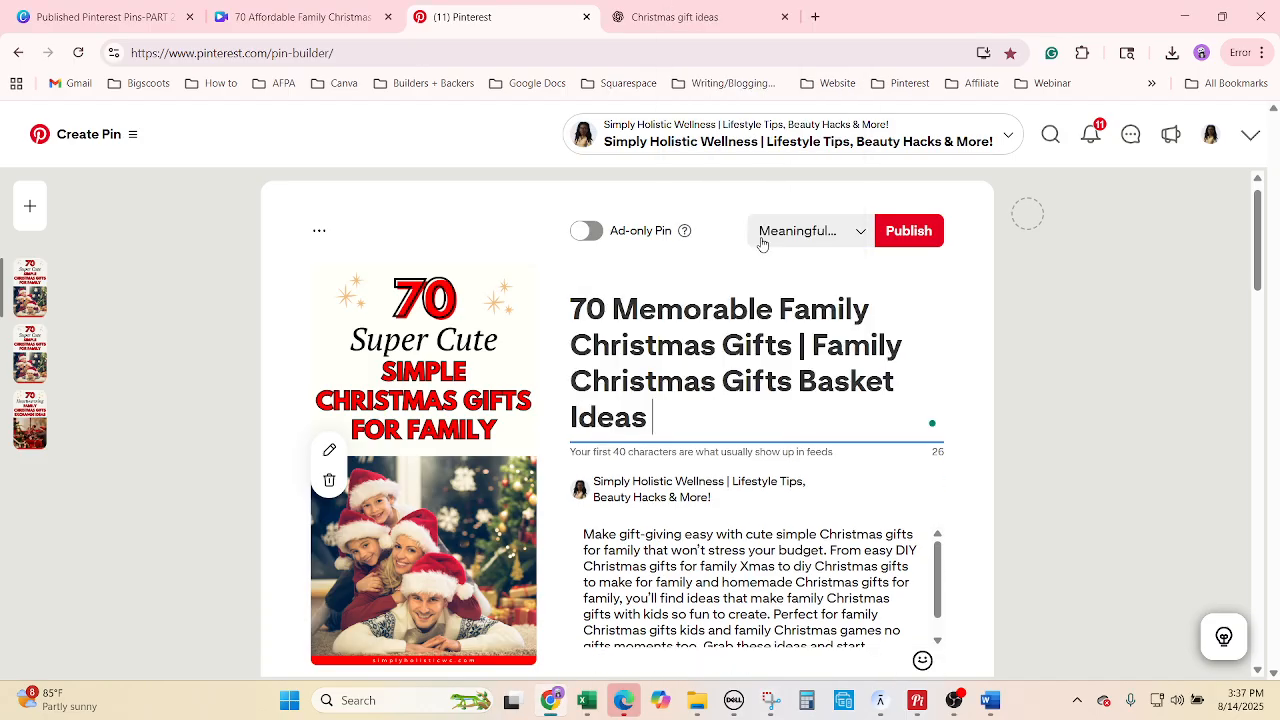
Paste ChatGPT's third description over the pin's existing description.
left_click(675, 17)
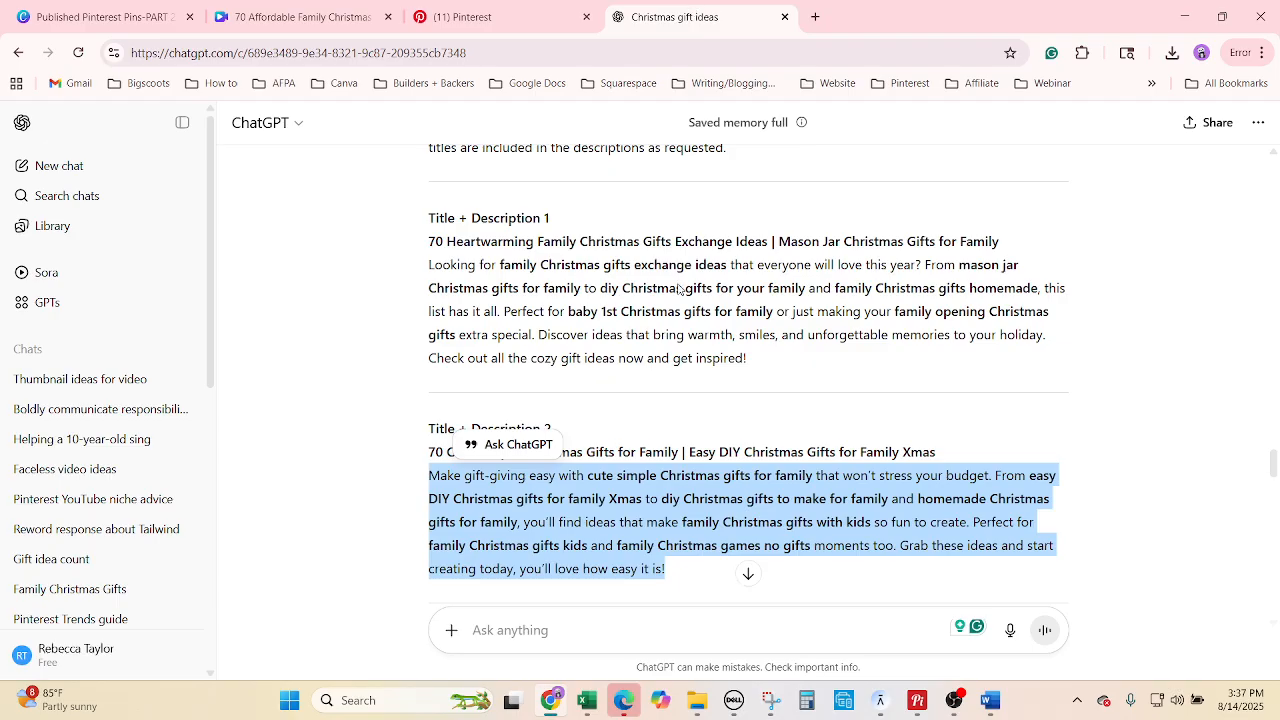
scroll(640, 458, "down", 3)
left_click_drag(798, 448, 420, 362)
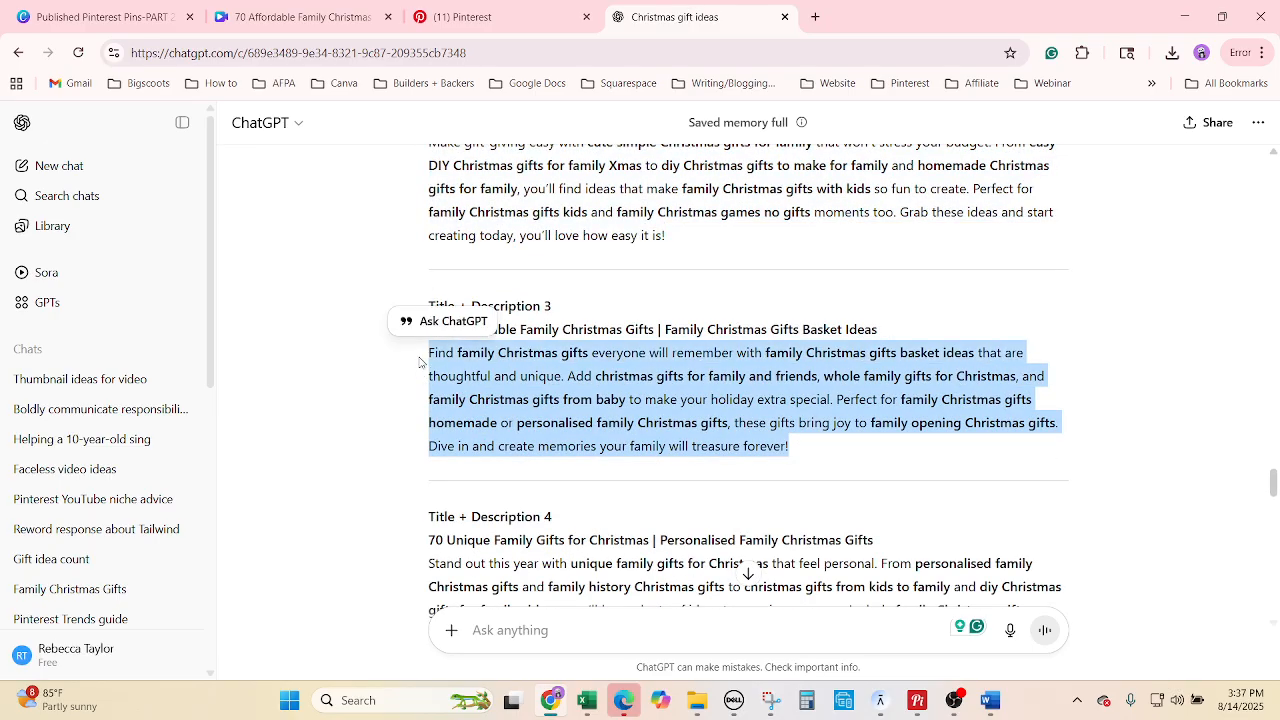
left_click(470, 17)
right_click(701, 582)
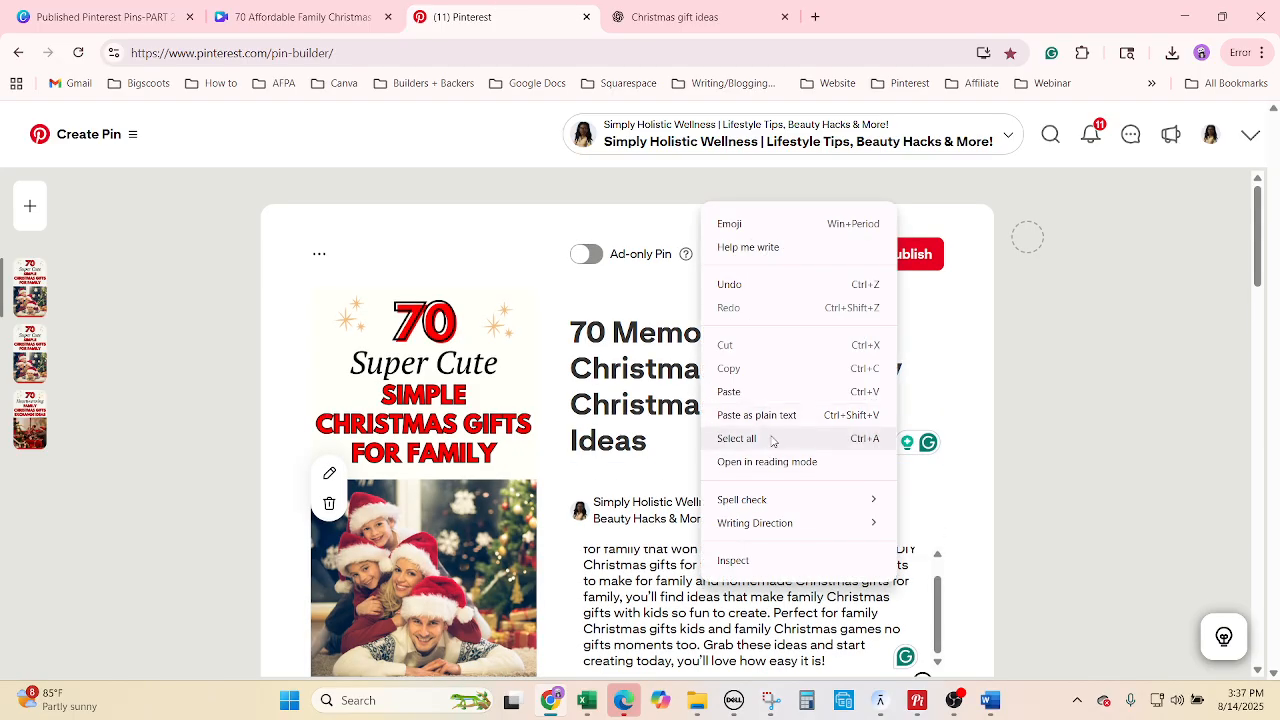
left_click(771, 437)
key("ctrl+v")
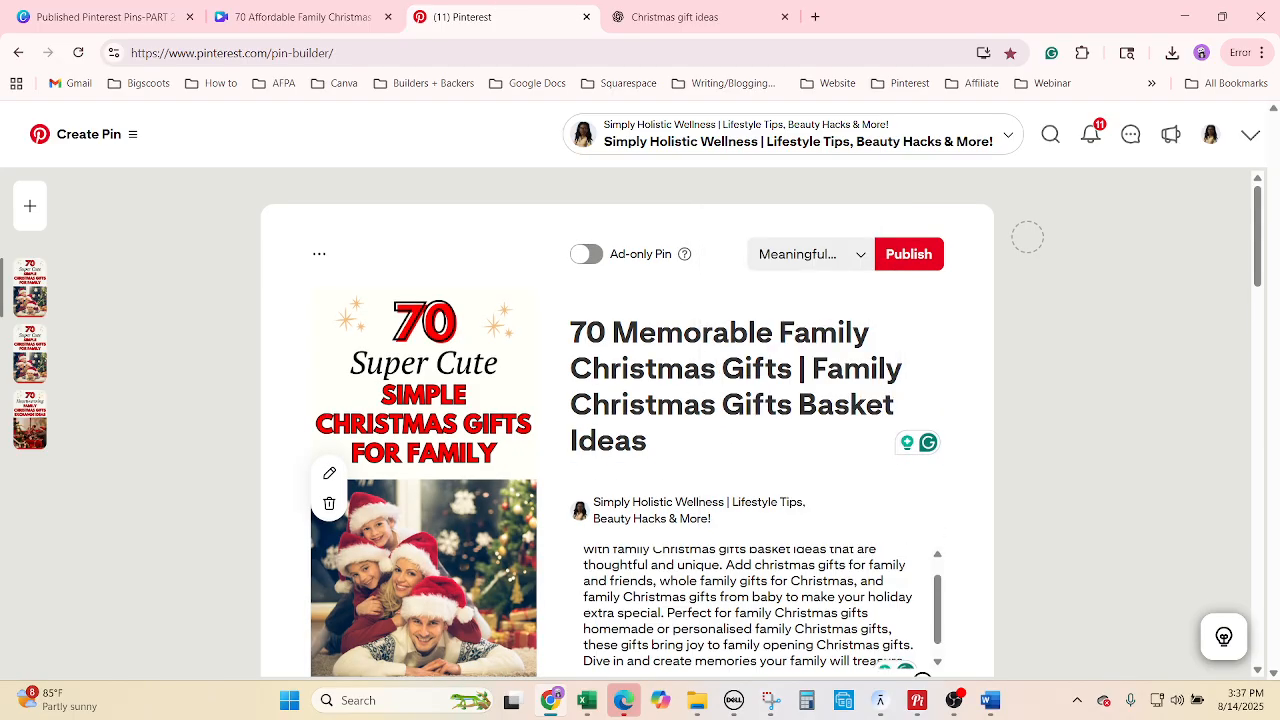
Swap the pin image for the Memorable Family Christmas Gifts graphic and minimize Chrome.
left_click_drag(238, 417, 314, 408)
scroll(397, 482, "down", 2)
scroll(397, 482, "down", 2)
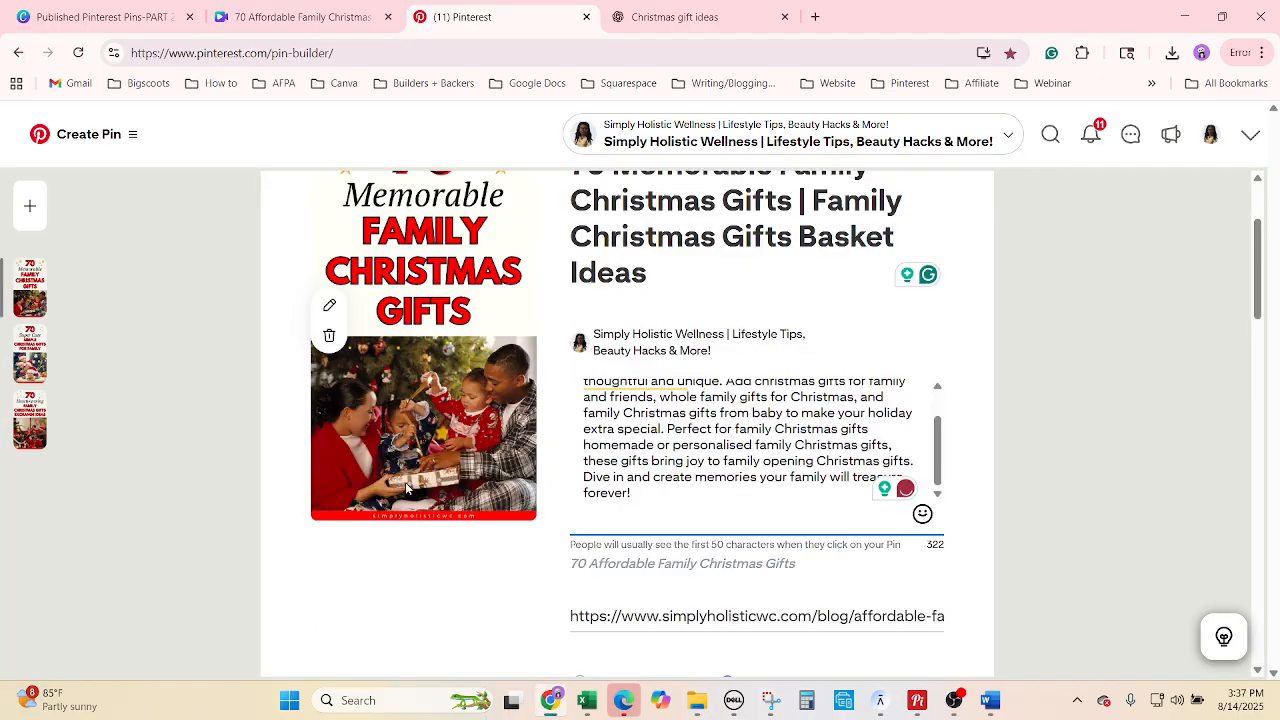
left_click(550, 700)
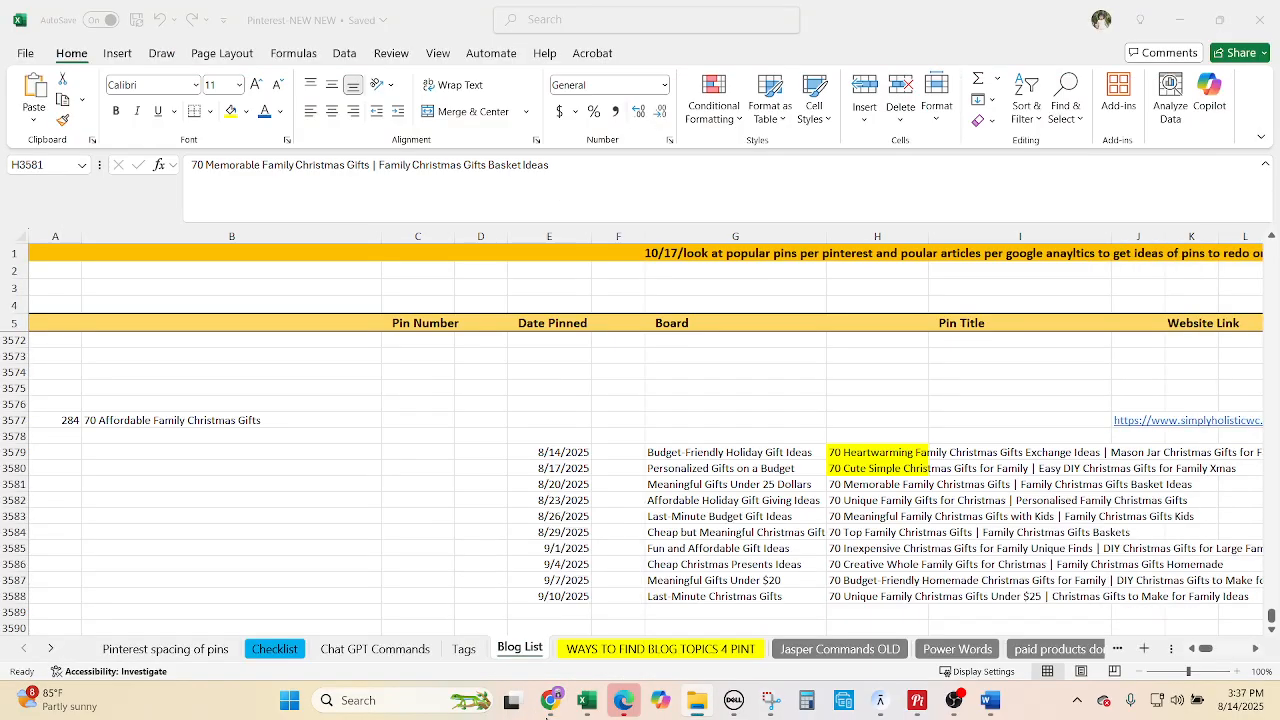
Fill cell H3581 yellow in Excel and schedule the Memorable Family pin for 08/20/2025.
left_click(878, 487)
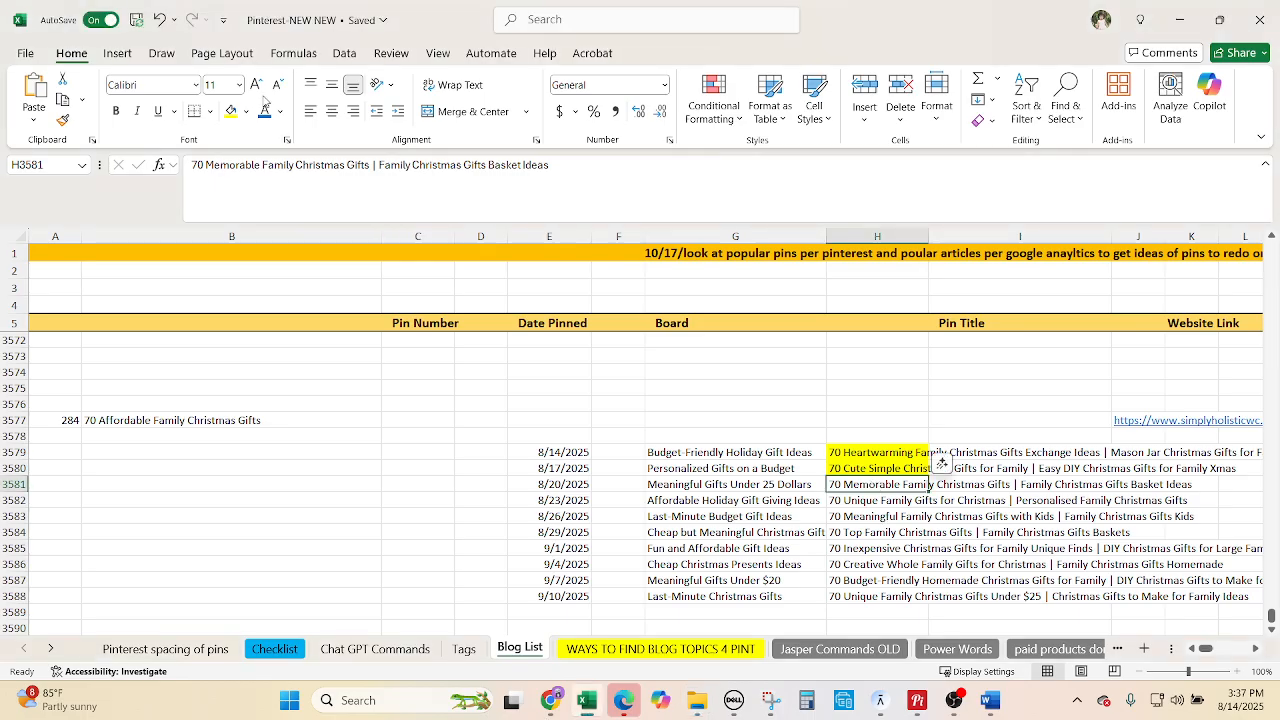
left_click(229, 111)
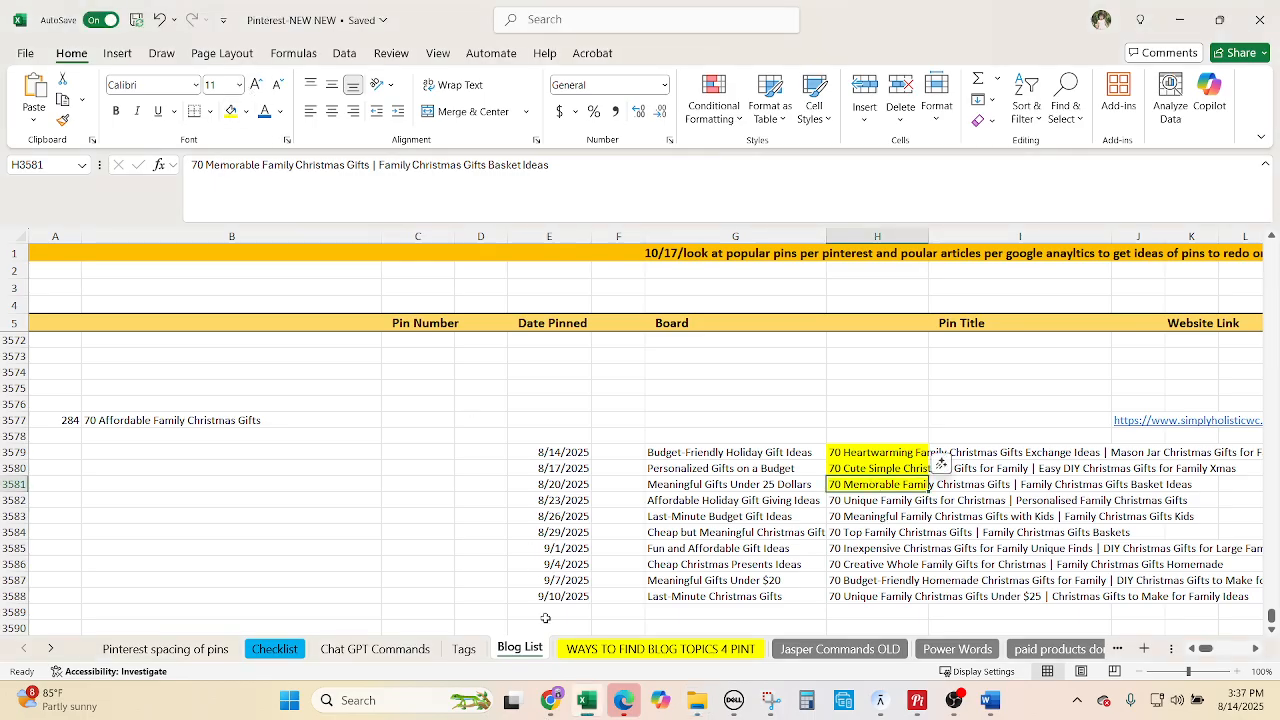
key("alt+Tab")
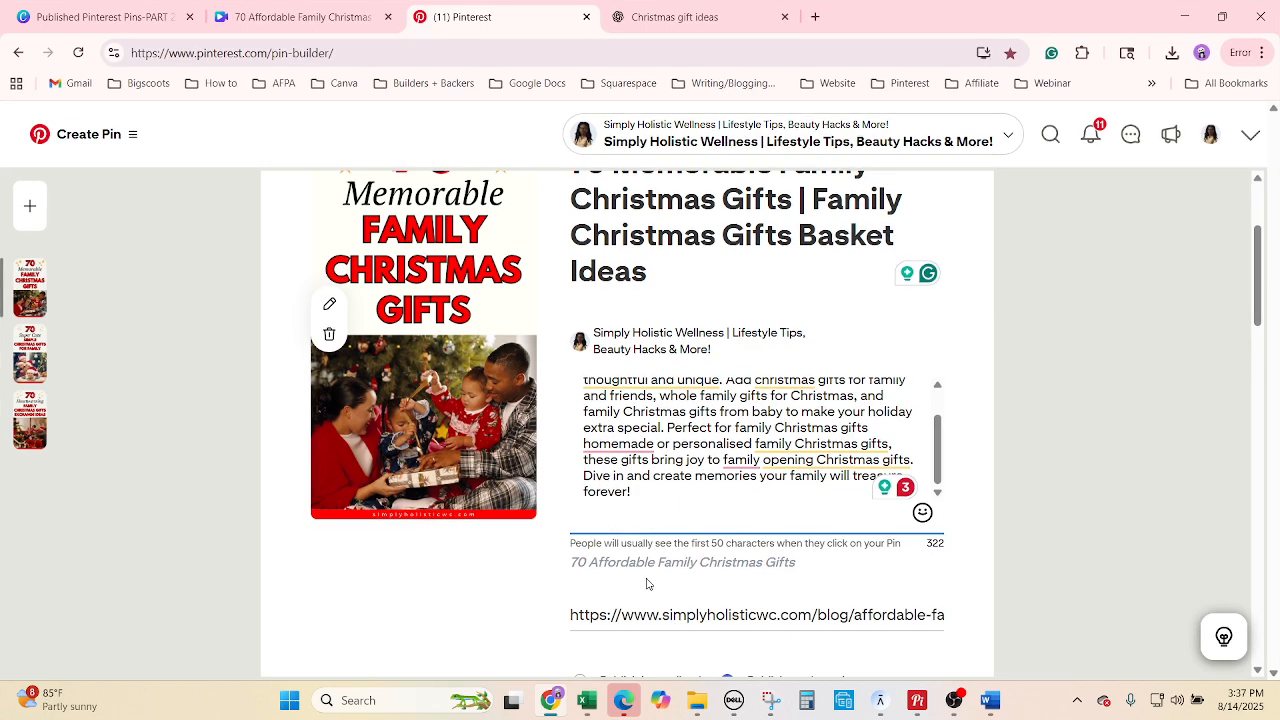
scroll(646, 584, "down", 2)
left_click(640, 470)
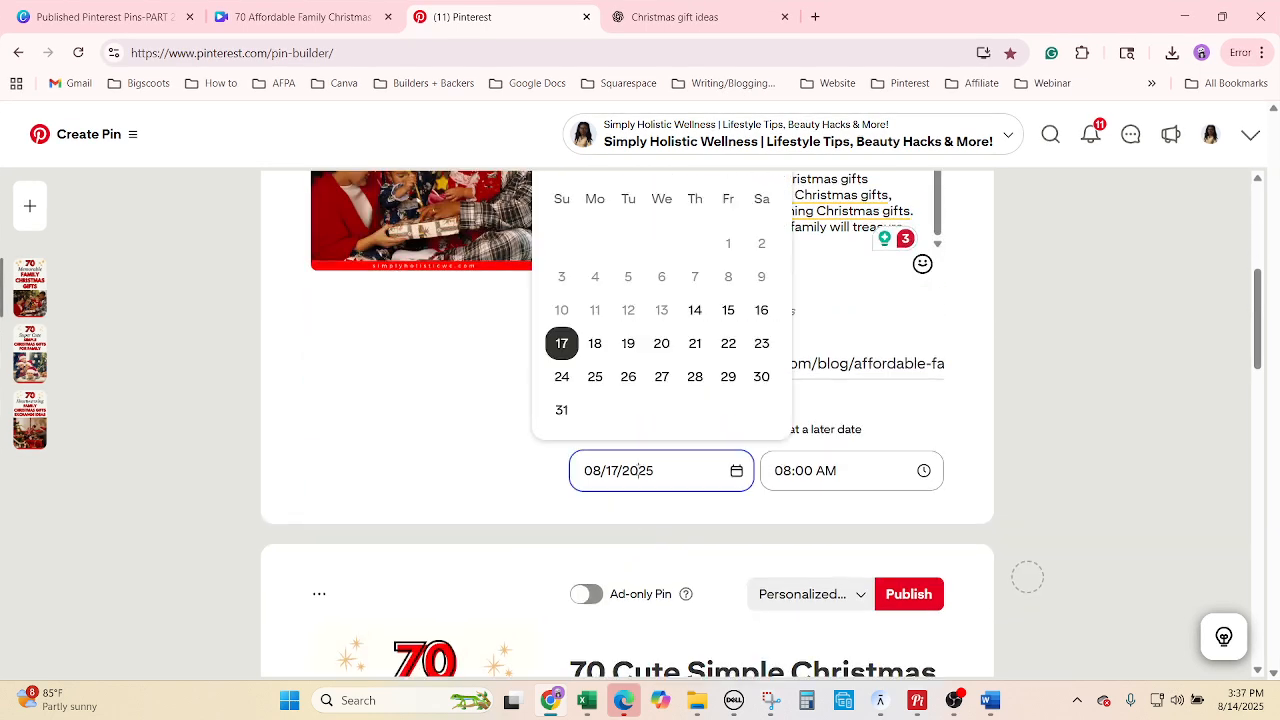
left_click(667, 343)
scroll(1086, 440, "up", 4)
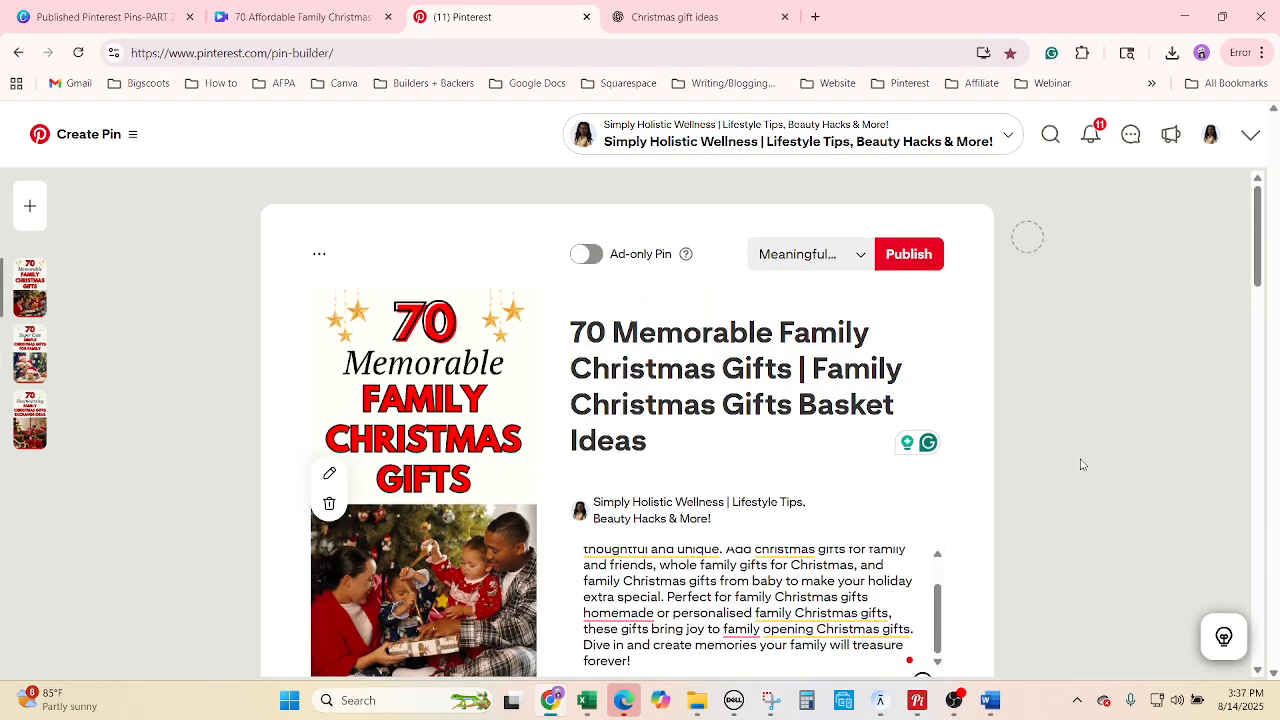
left_click(314, 256)
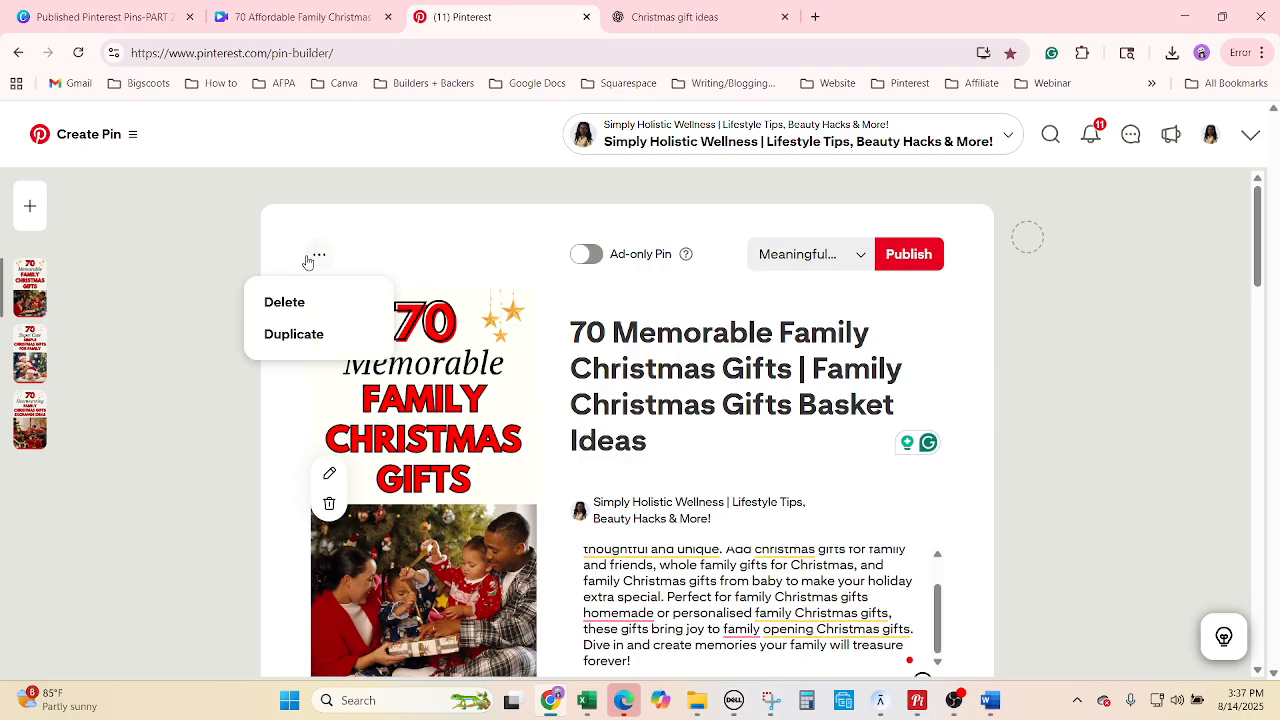
Duplicate the pin and copy the Affordable Holiday Gift Giving Ideas board name from G3582.
left_click(296, 333)
left_click(587, 700)
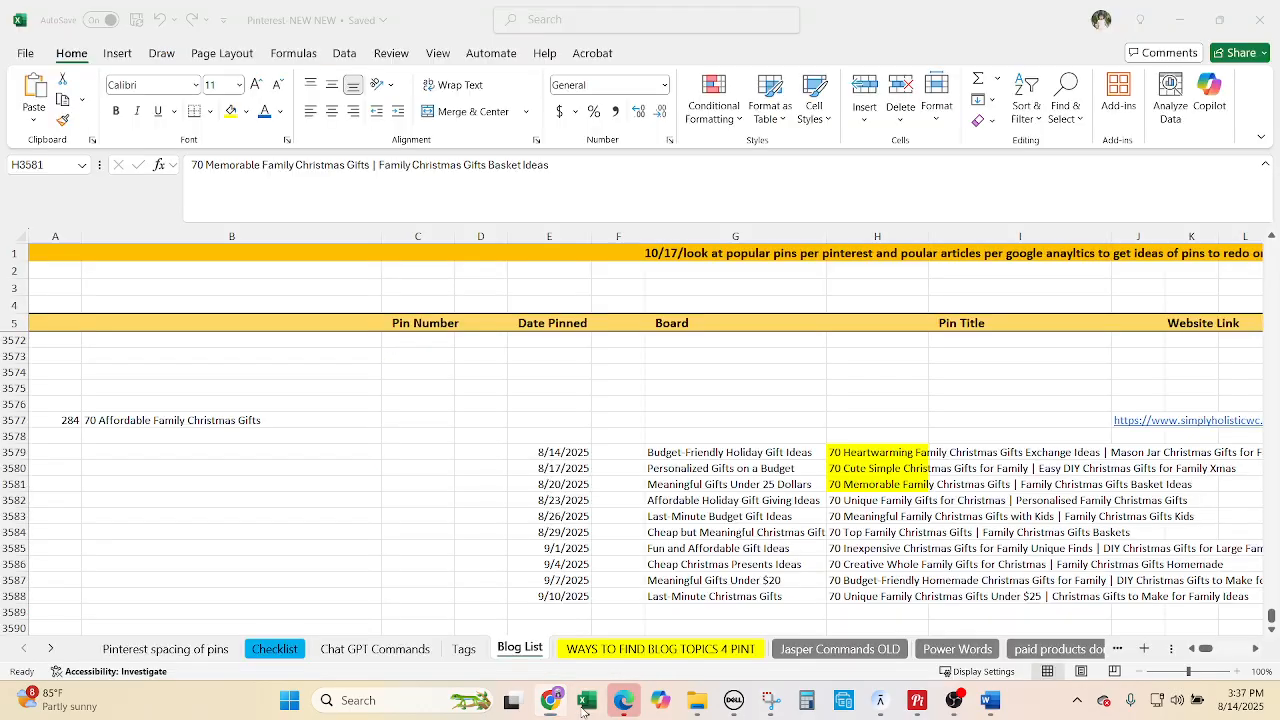
left_click(685, 496)
key("ctrl+c")
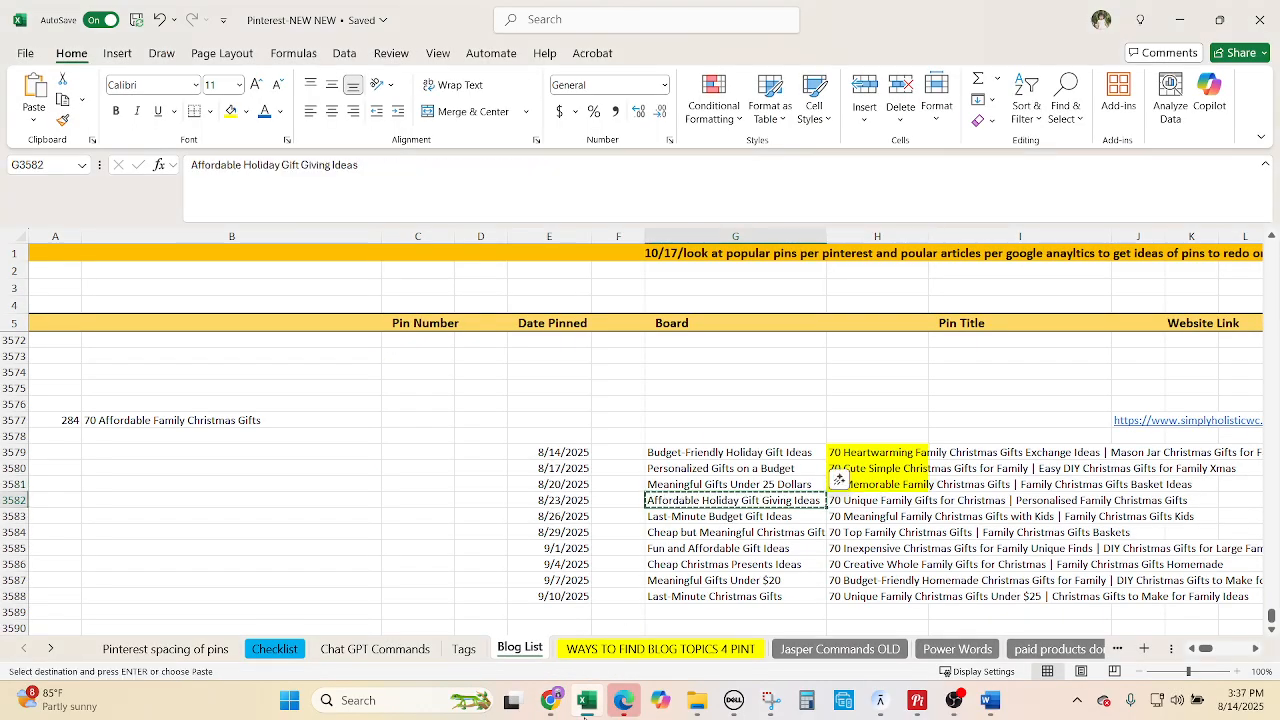
left_click(547, 705)
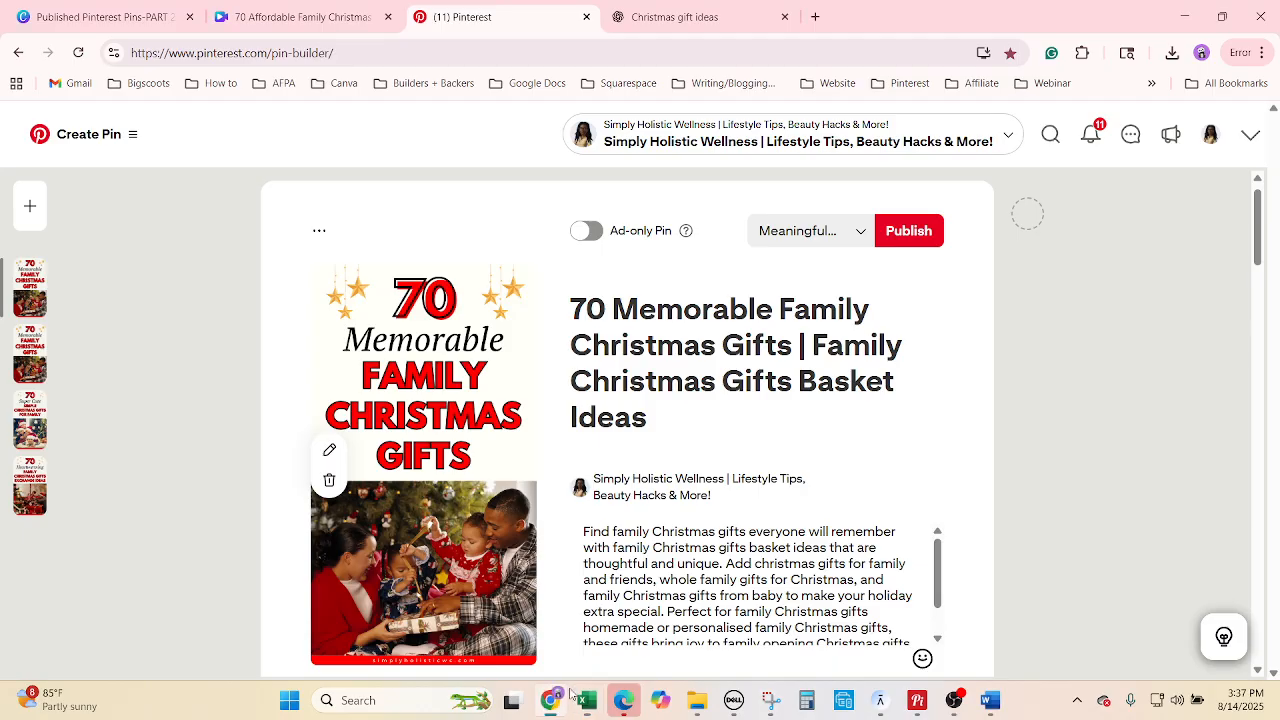
Paste the board name into the pin title and delete the extra text after 'Gift'.
right_click(688, 333)
left_click(718, 535)
key("ctrl+v")
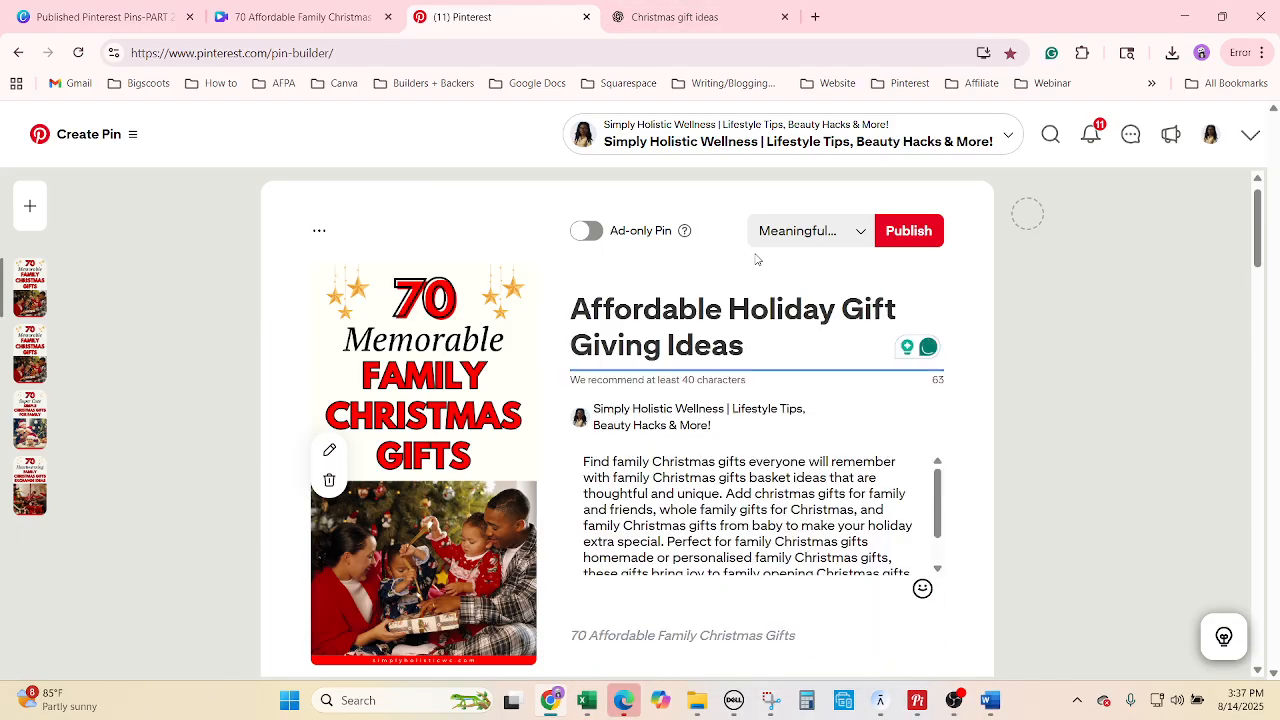
key("ctrl+v")
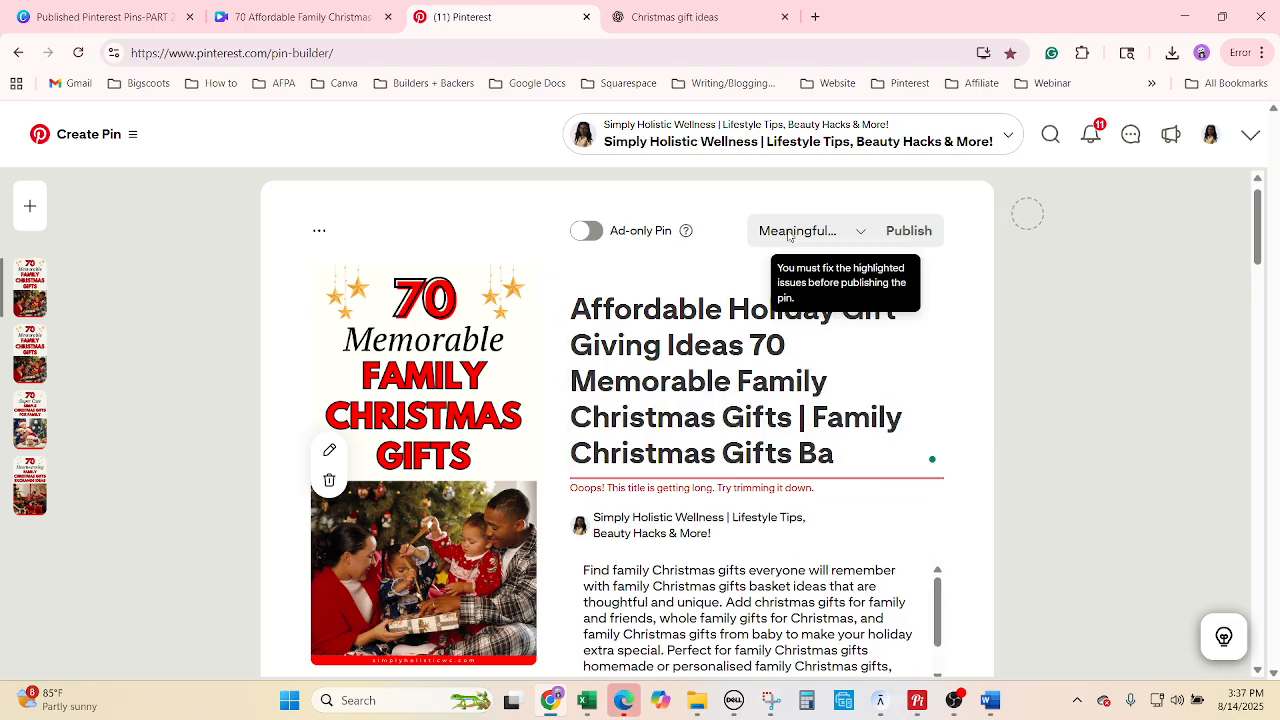
left_click(711, 394)
right_click(710, 395)
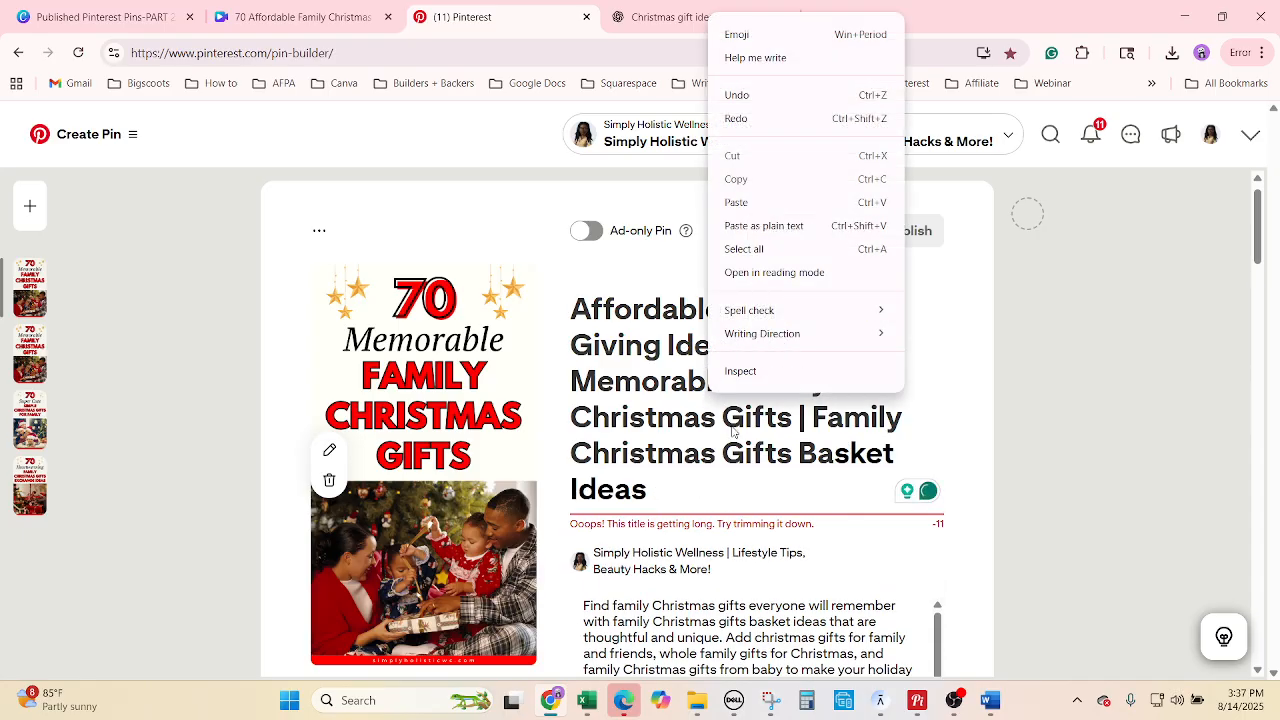
left_click(675, 494)
left_click_drag(675, 494, 570, 347)
key("BackSpace")
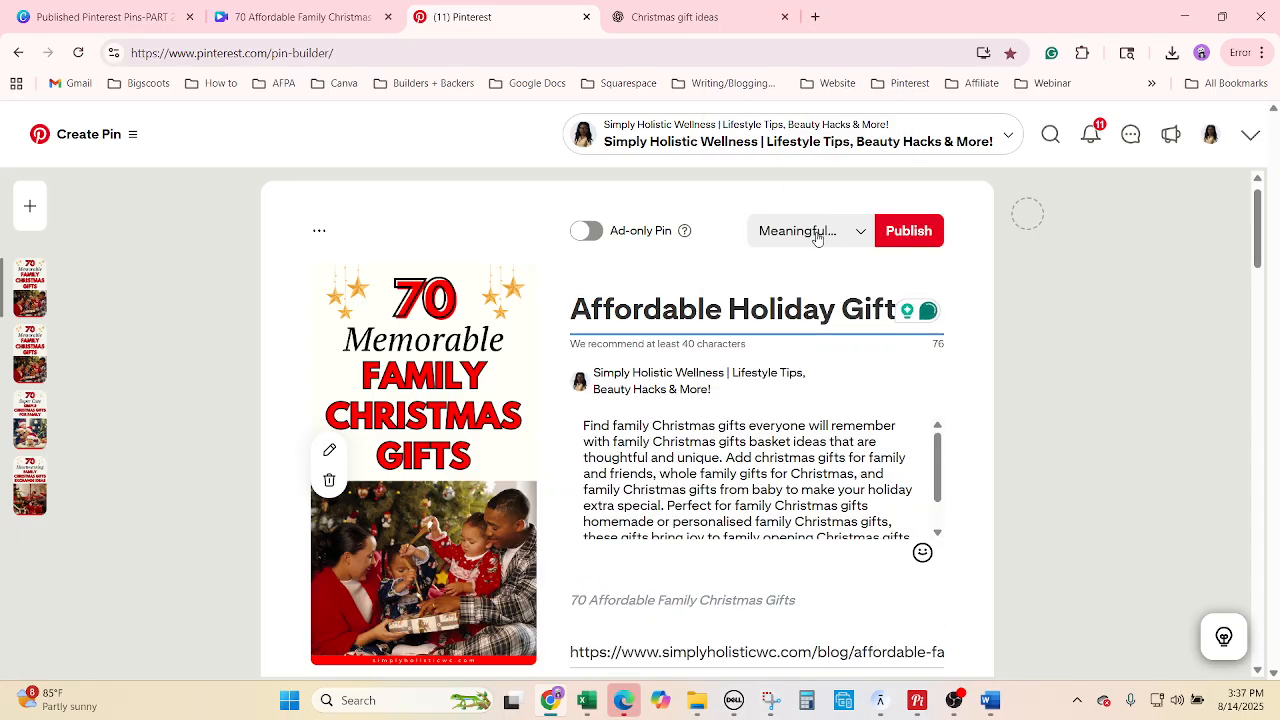
Assign the pin to the Affordable Holiday Gift Giving Ideas board.
left_click(817, 234)
left_click(787, 246)
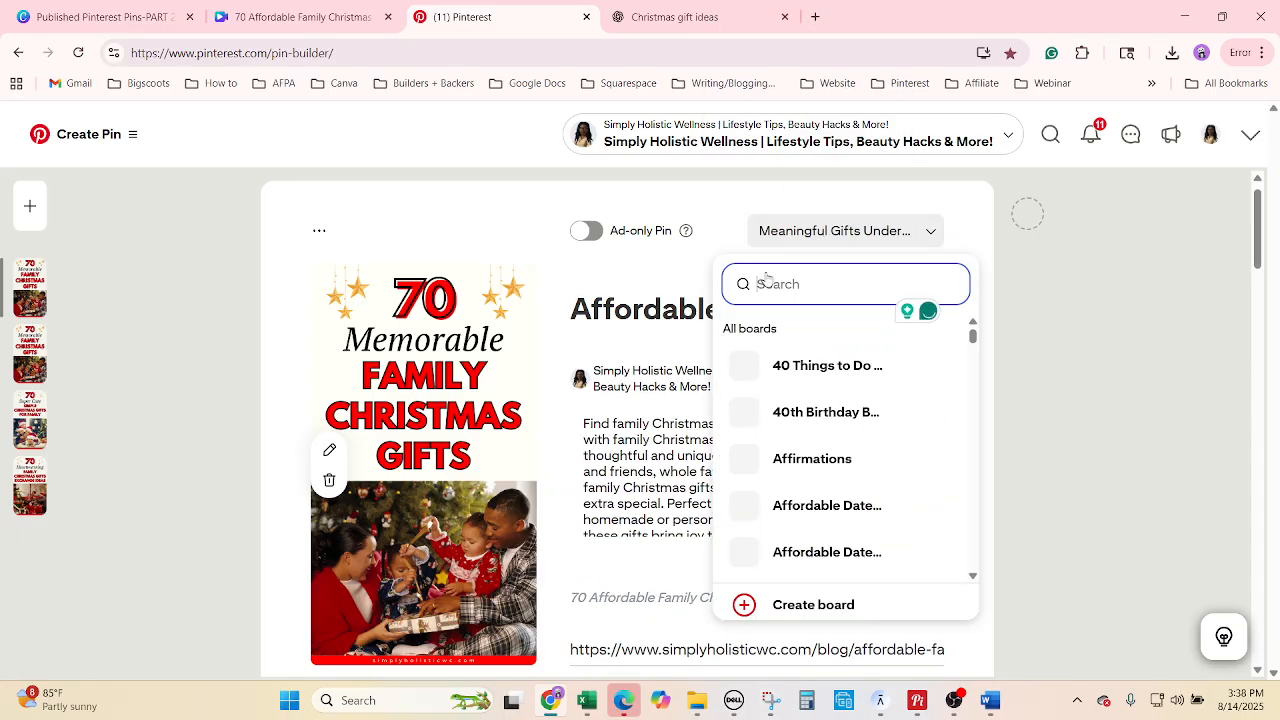
left_click(789, 286)
key("ctrl+v")
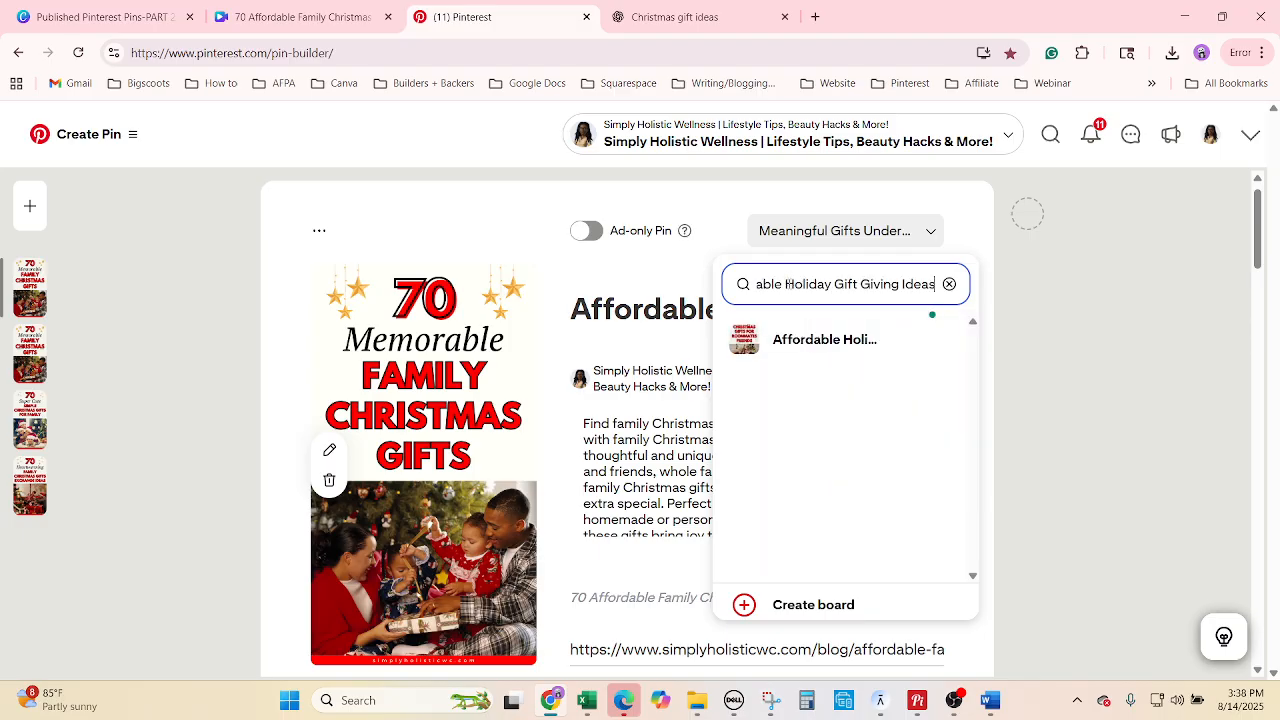
left_click(781, 345)
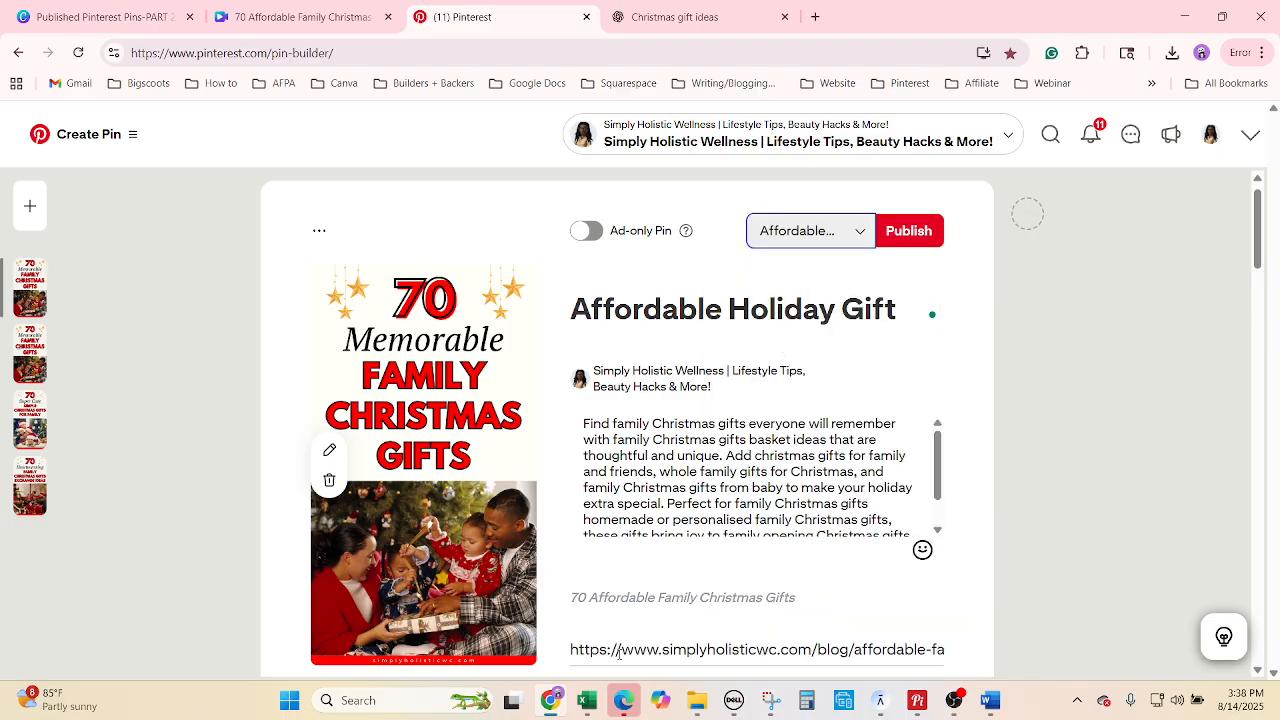
Fill cell H3582 yellow in Excel and copy its pin title.
left_click(588, 703)
left_click(850, 498)
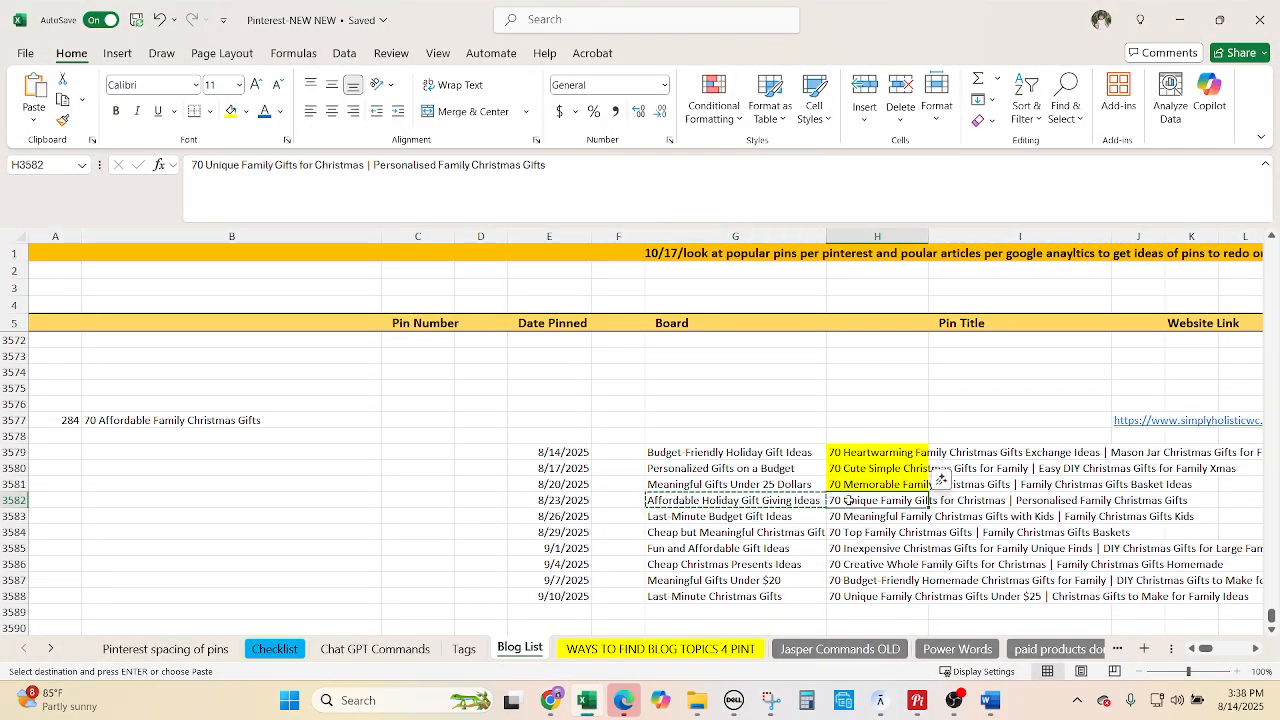
left_click(231, 112)
key("ctrl+c")
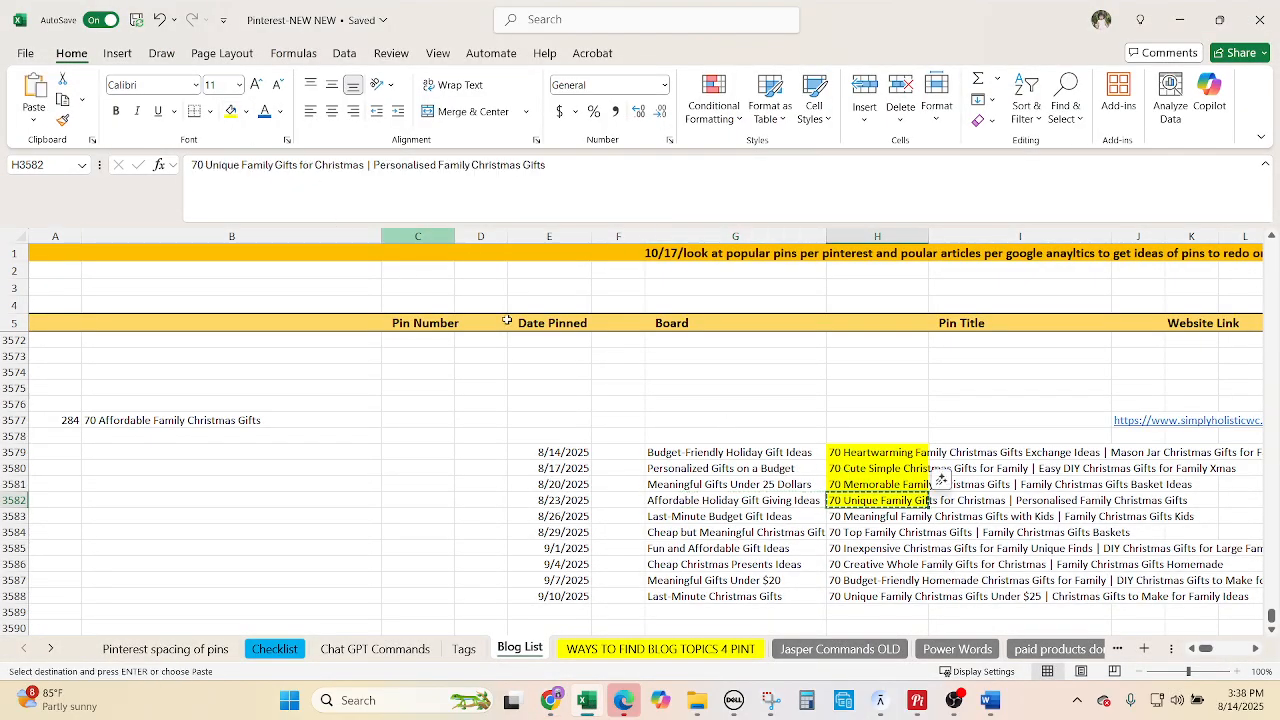
left_click(560, 700)
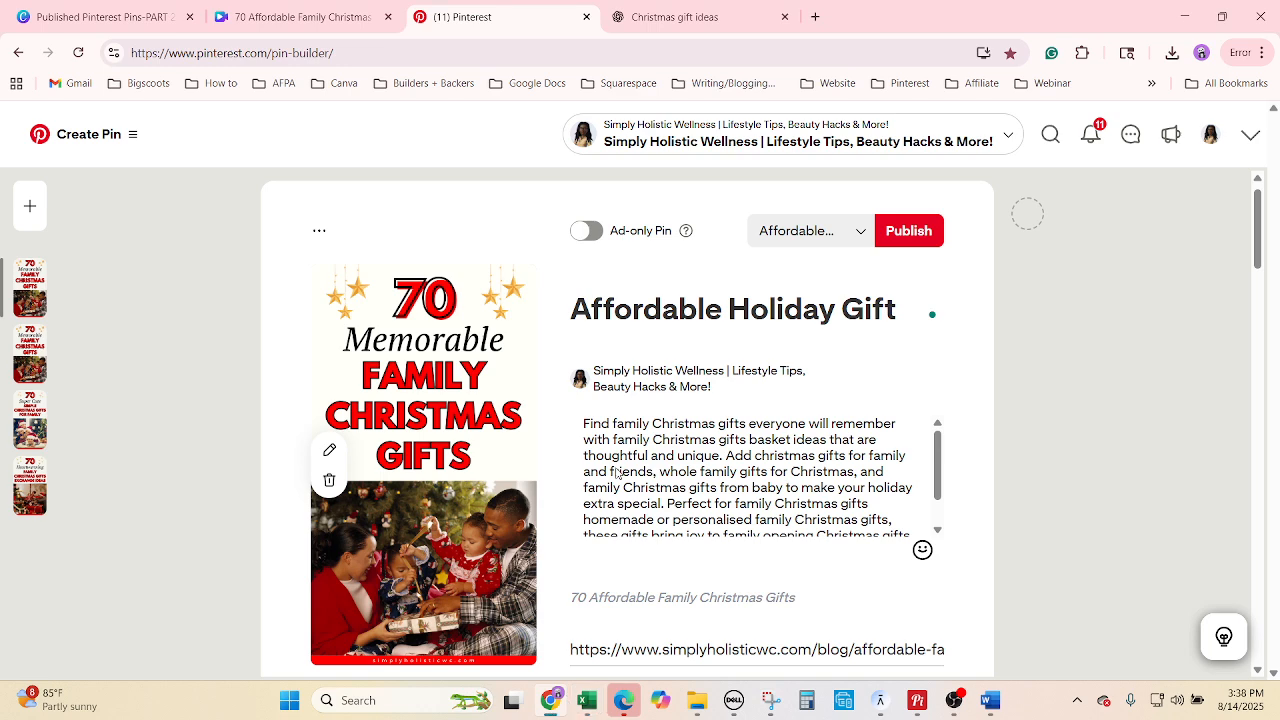
left_click(688, 312)
right_click(688, 312)
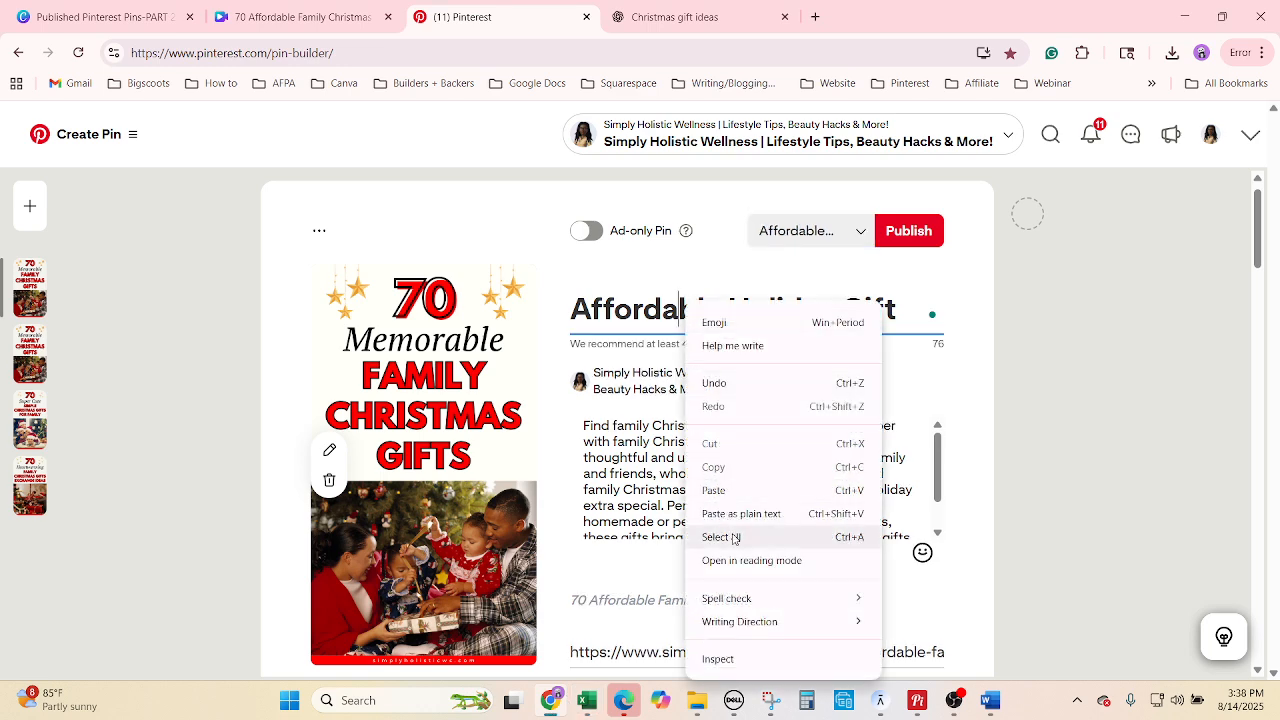
Give the pin the 70 Unique Family Gifts for Christmas title and ChatGPT's fourth description.
left_click(728, 536)
key("ctrl+v")
left_click(672, 16)
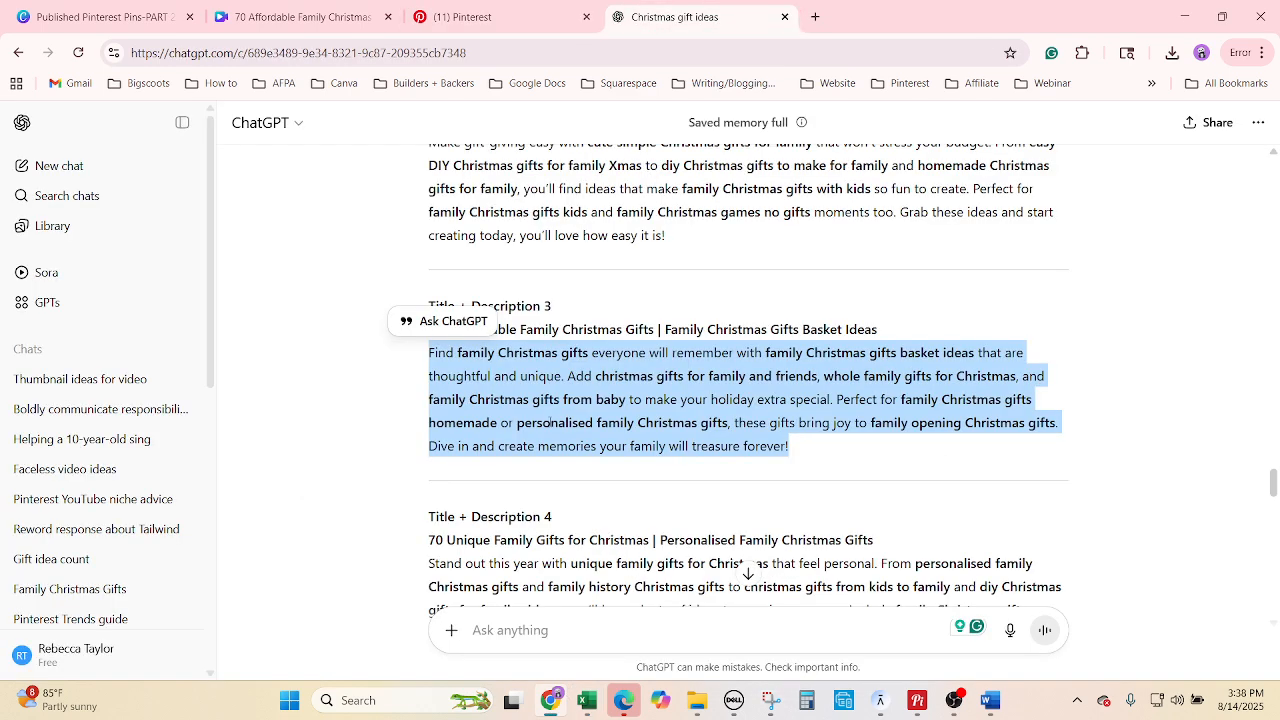
scroll(581, 452, "down", 2)
left_click_drag(650, 500, 427, 396)
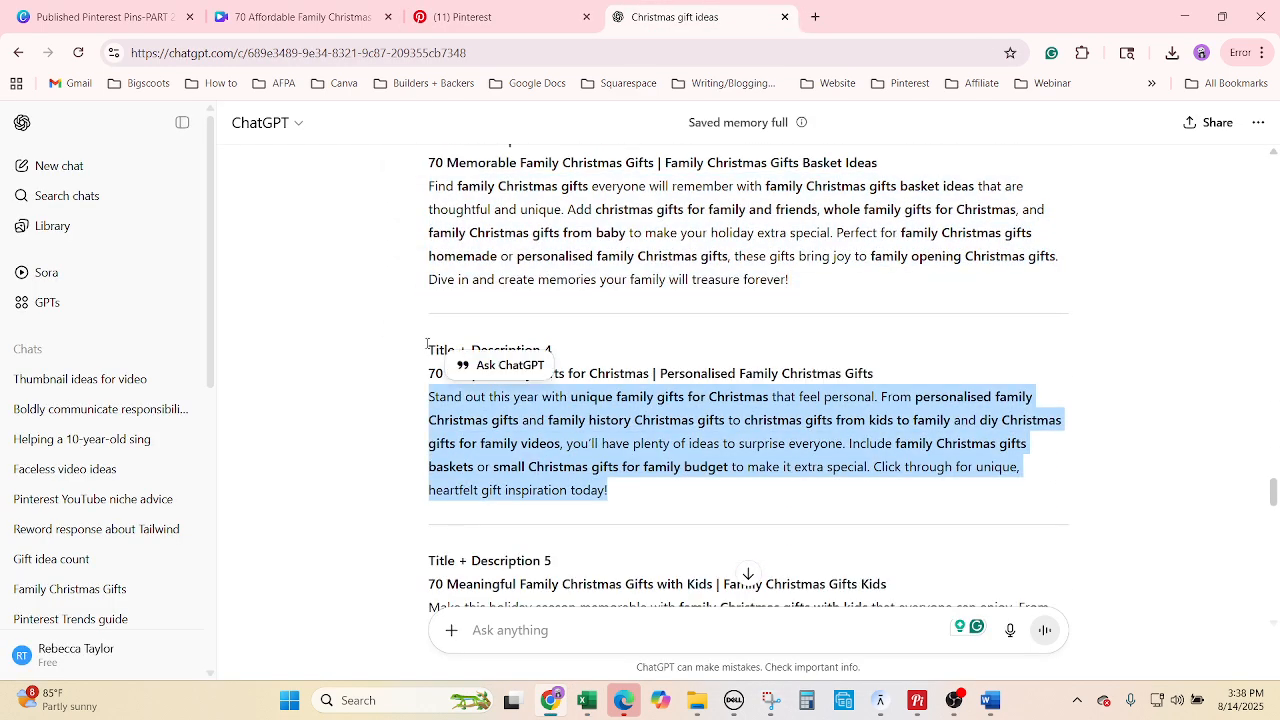
left_click(460, 16)
right_click(703, 572)
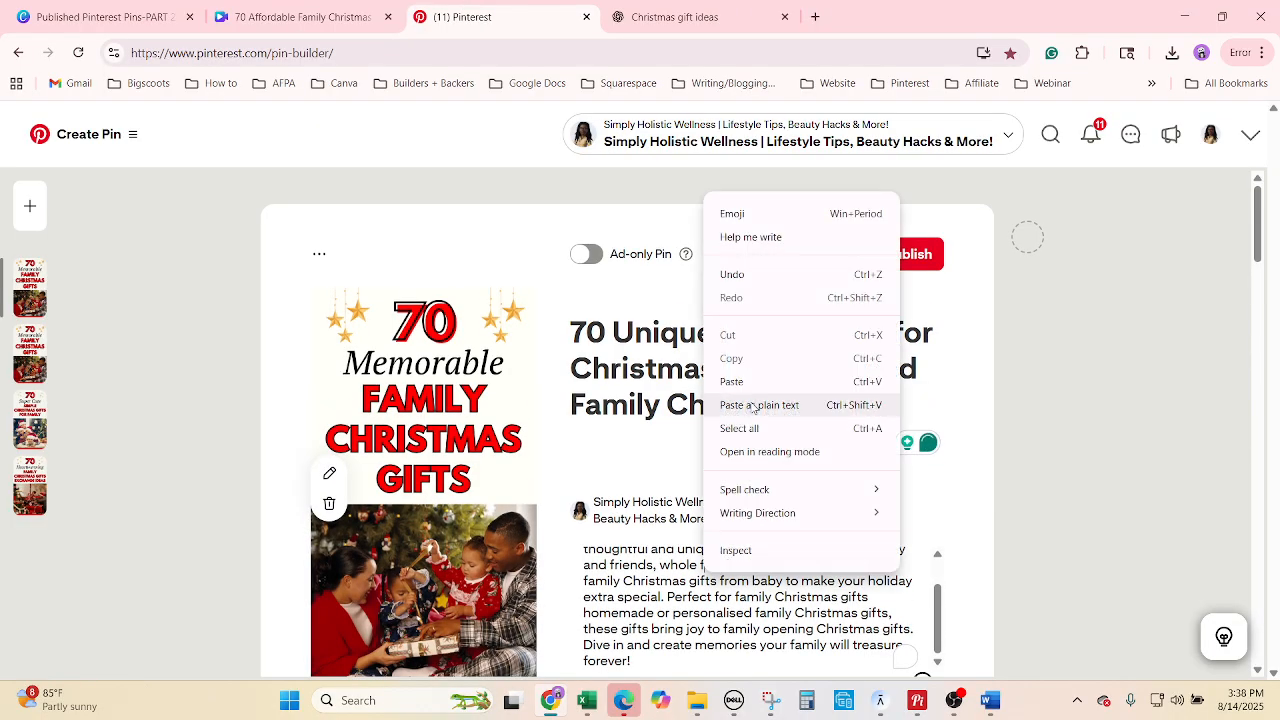
left_click(758, 428)
key("ctrl+v")
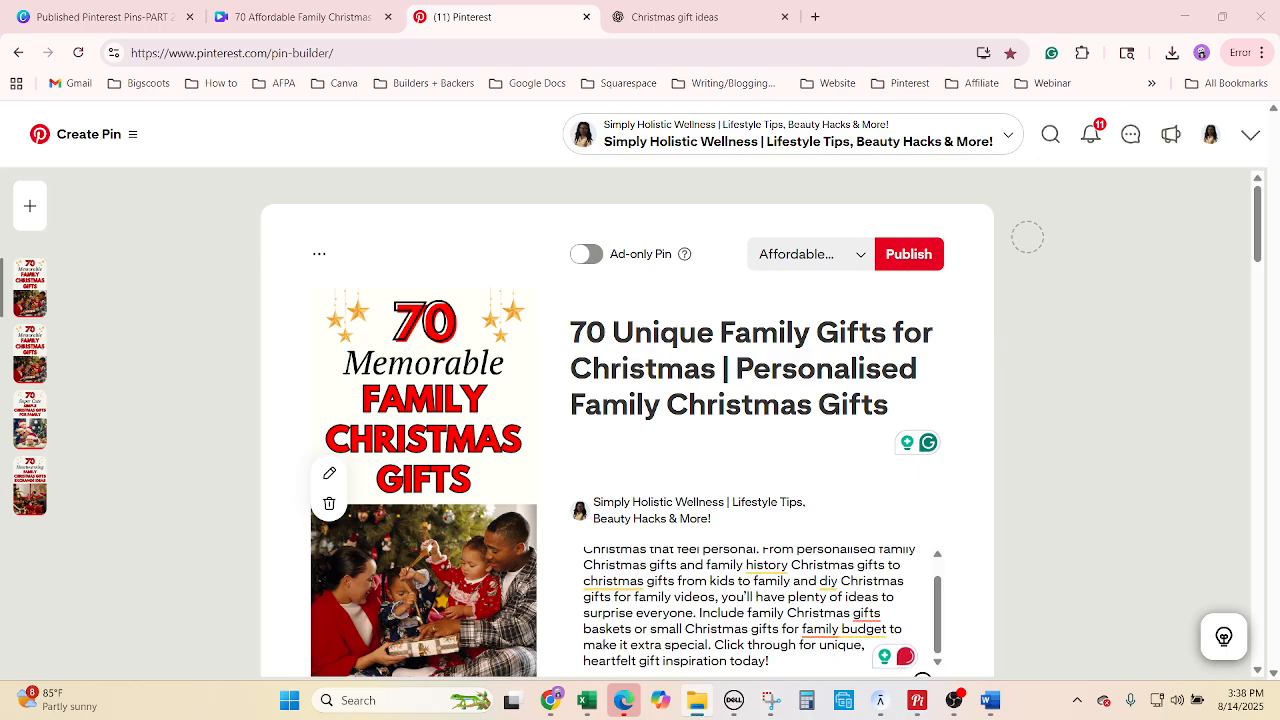
Replace the image with the Unique family graphic and schedule the pin for 08/23/2025.
left_click_drag(474, 408, 471, 366)
scroll(1075, 492, "down", 4)
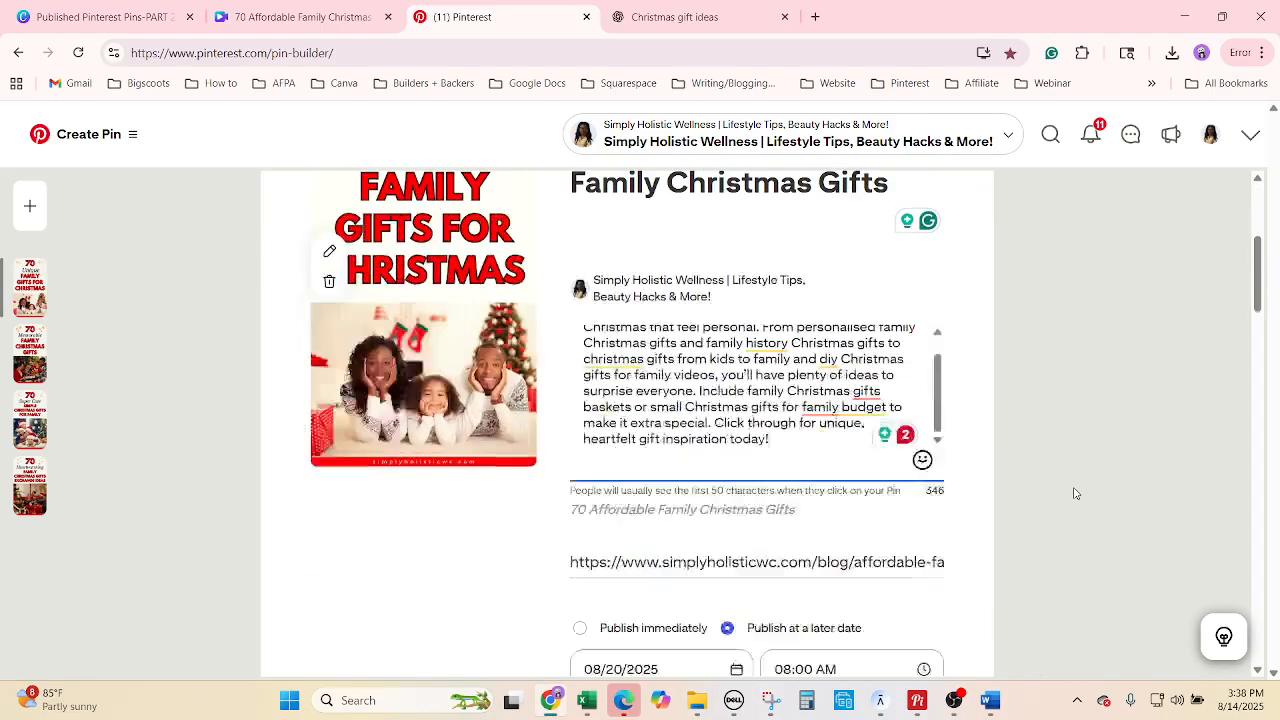
left_click(596, 702)
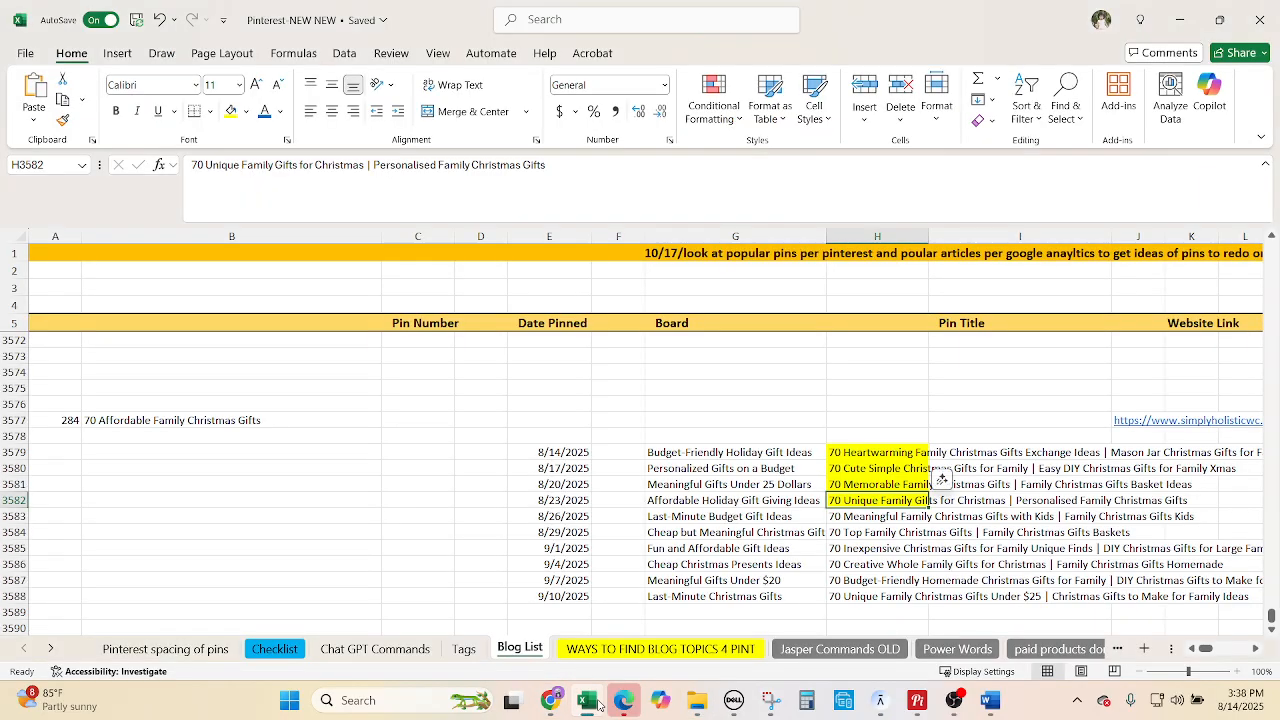
left_click(596, 702)
left_click(631, 473)
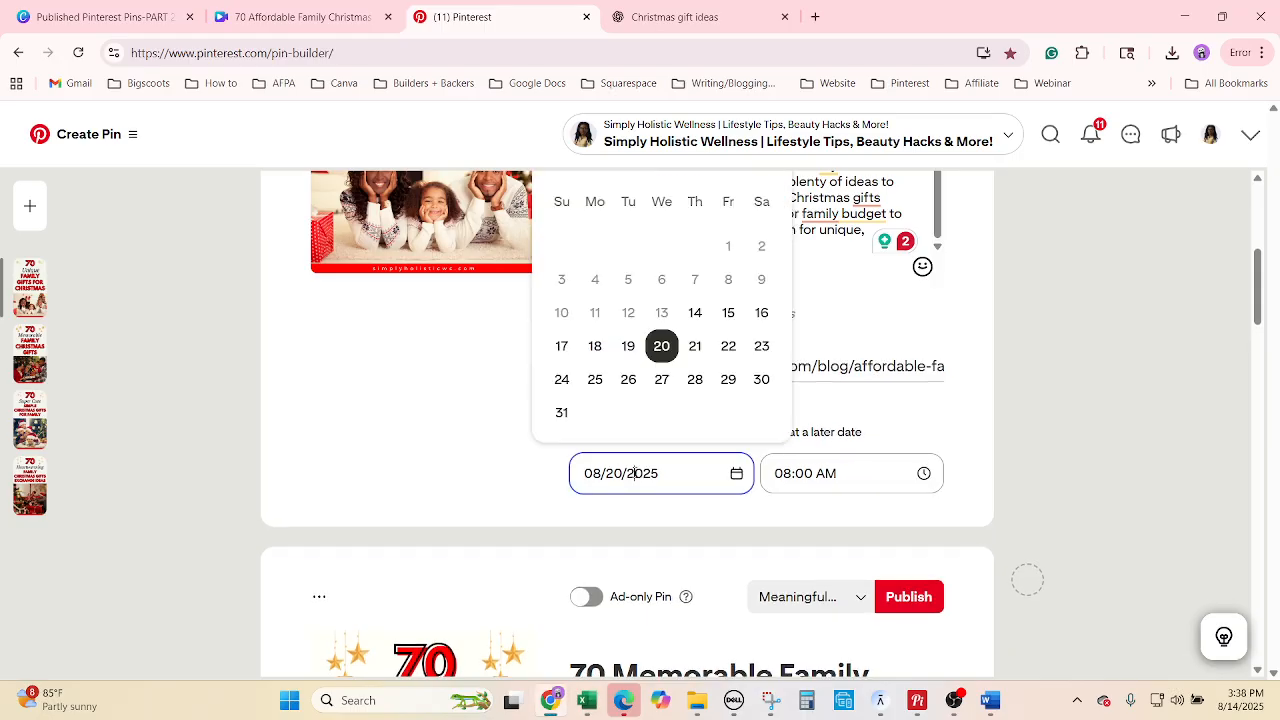
left_click(757, 347)
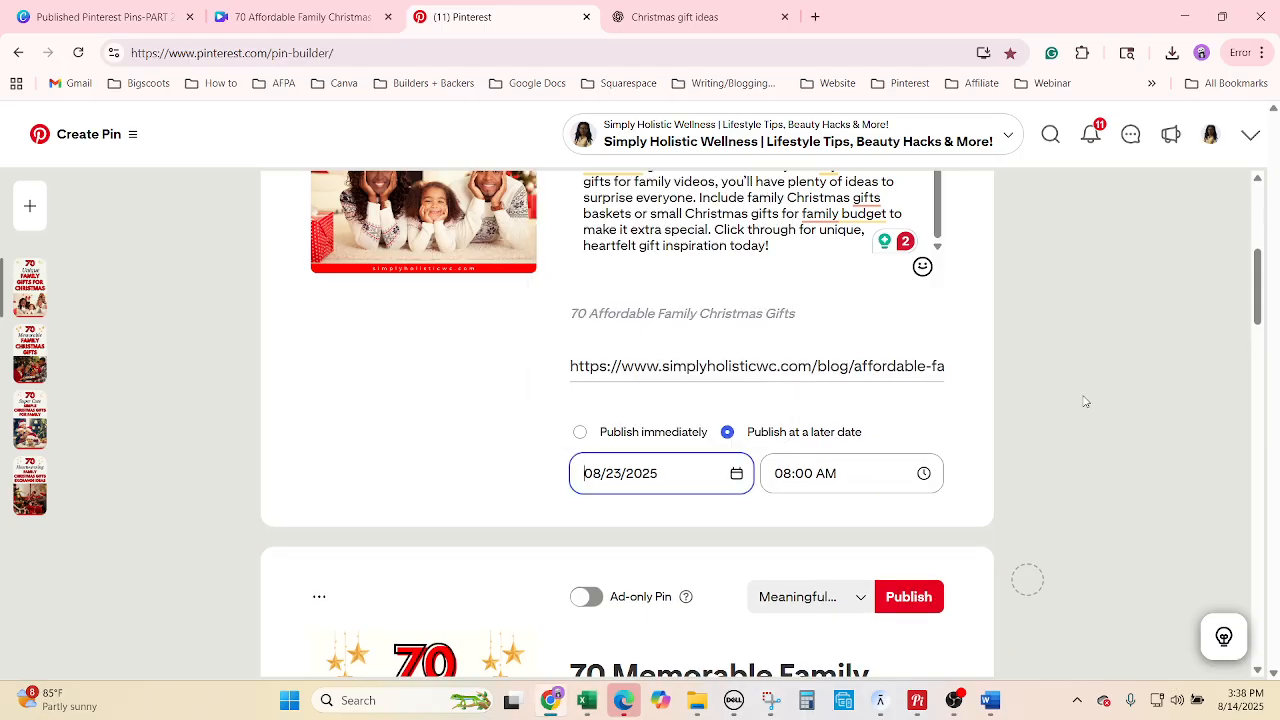
scroll(1175, 535, "up", 4)
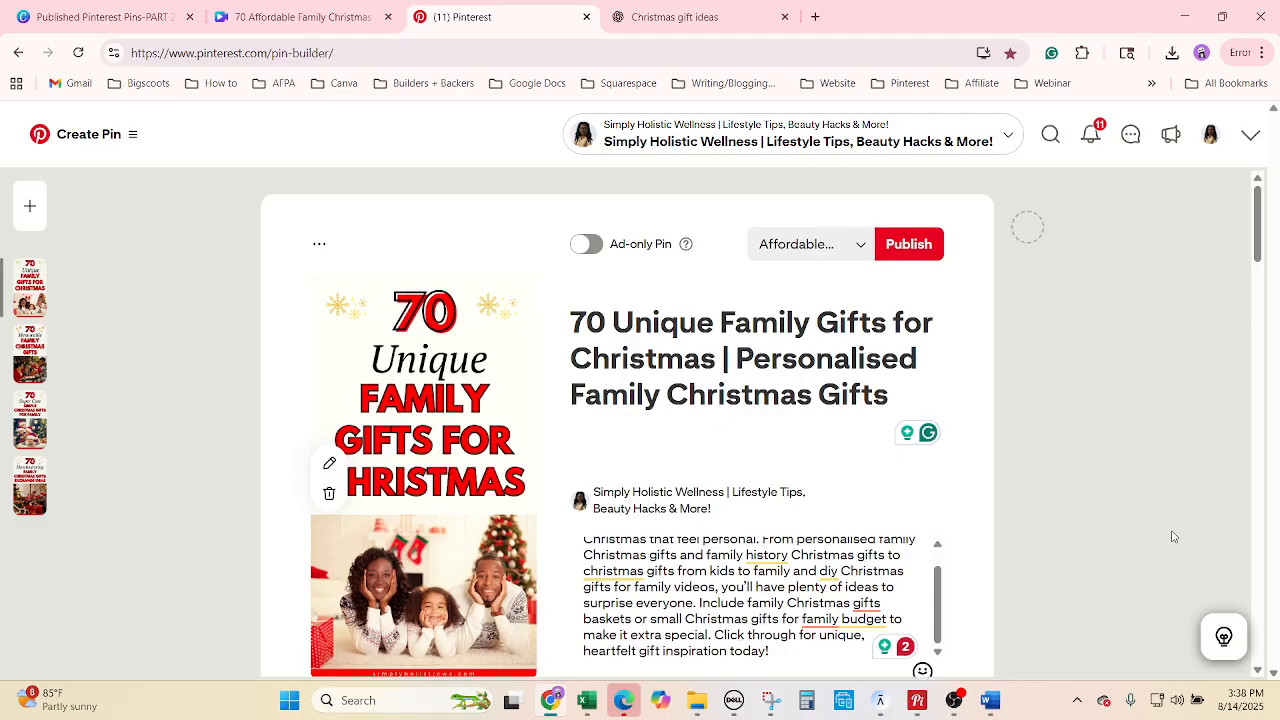
left_click(319, 254)
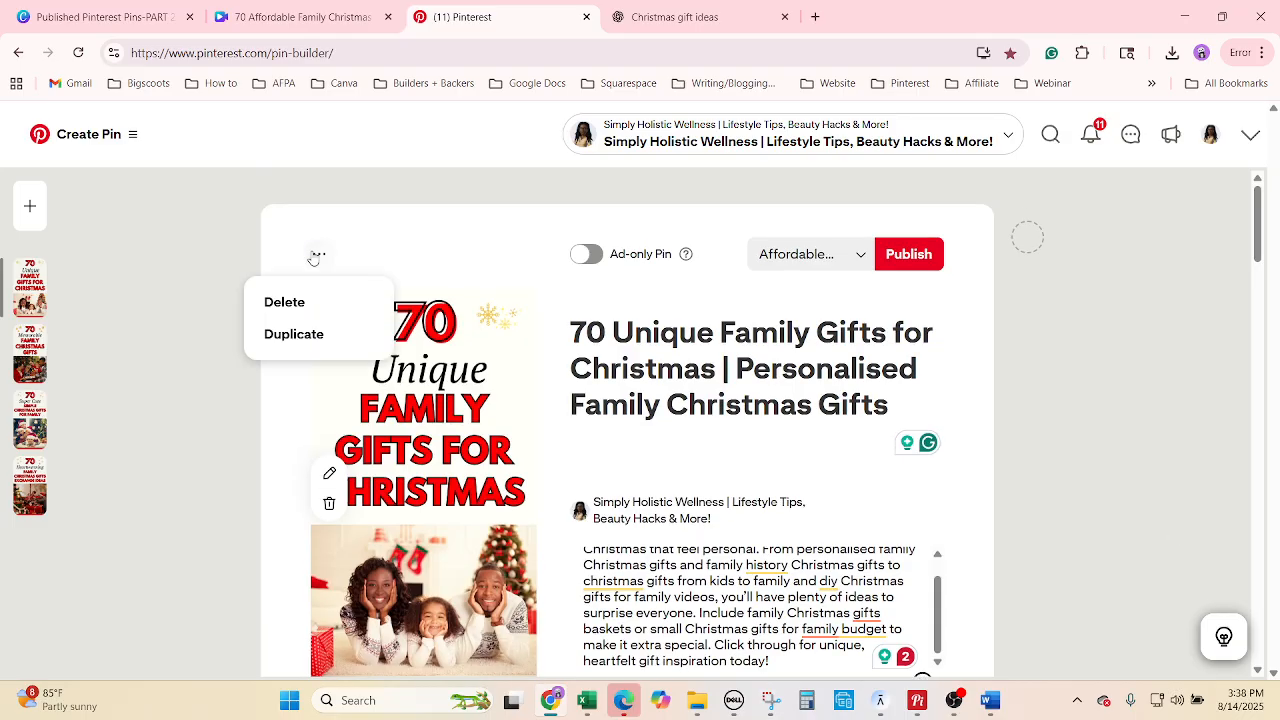
Duplicate the pin and assign it to the Last-Minute Budget Gift Ideas board from G3583.
left_click(306, 334)
left_click(588, 700)
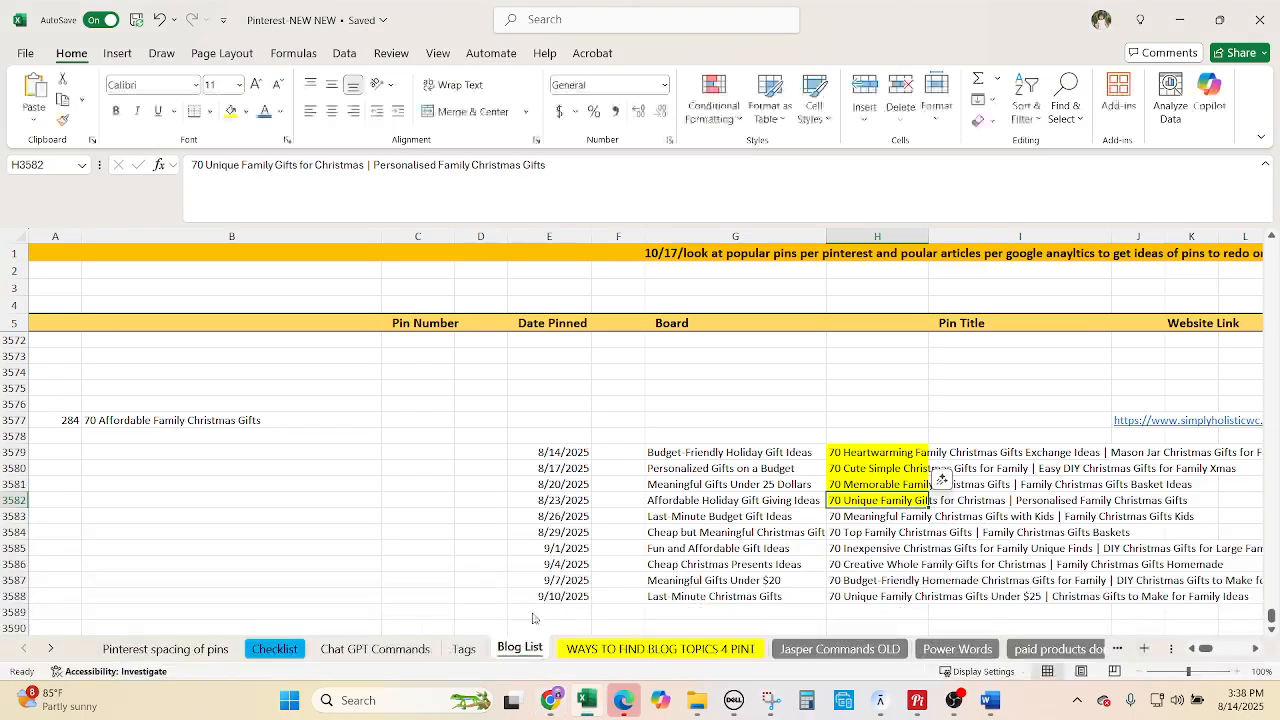
left_click(677, 517)
key("ctrl+c")
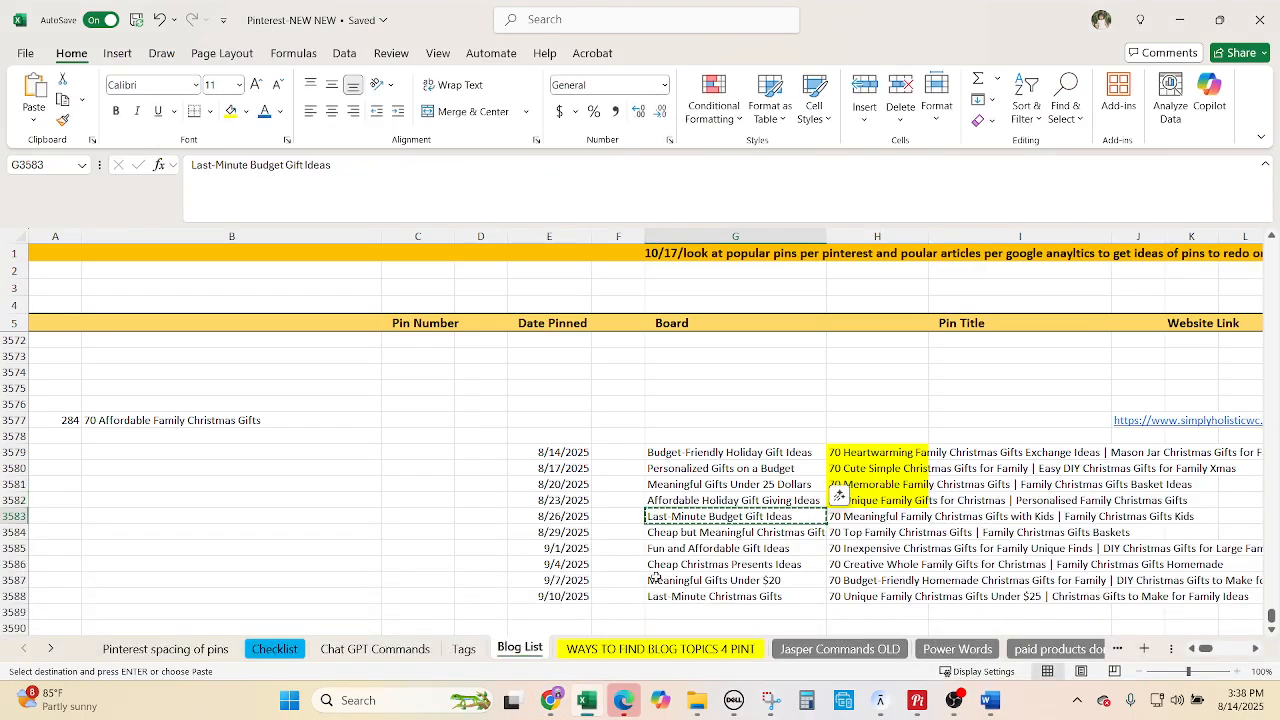
left_click(560, 701)
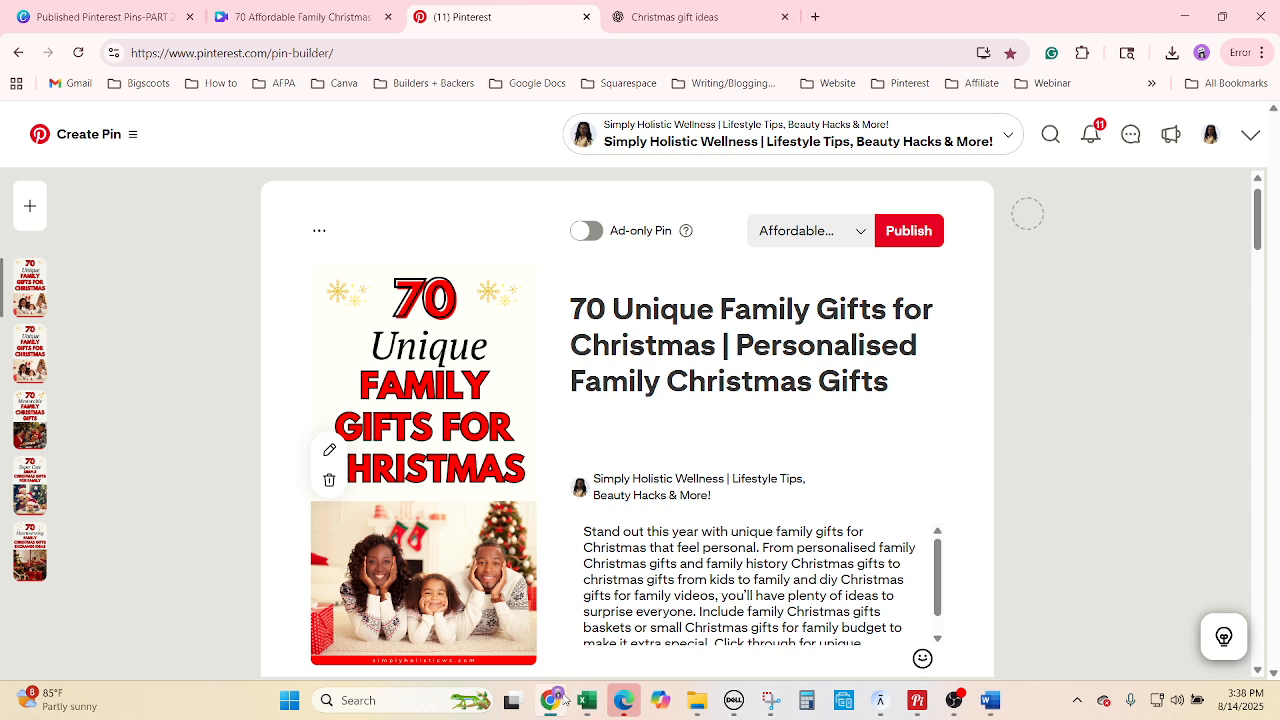
left_click(808, 240)
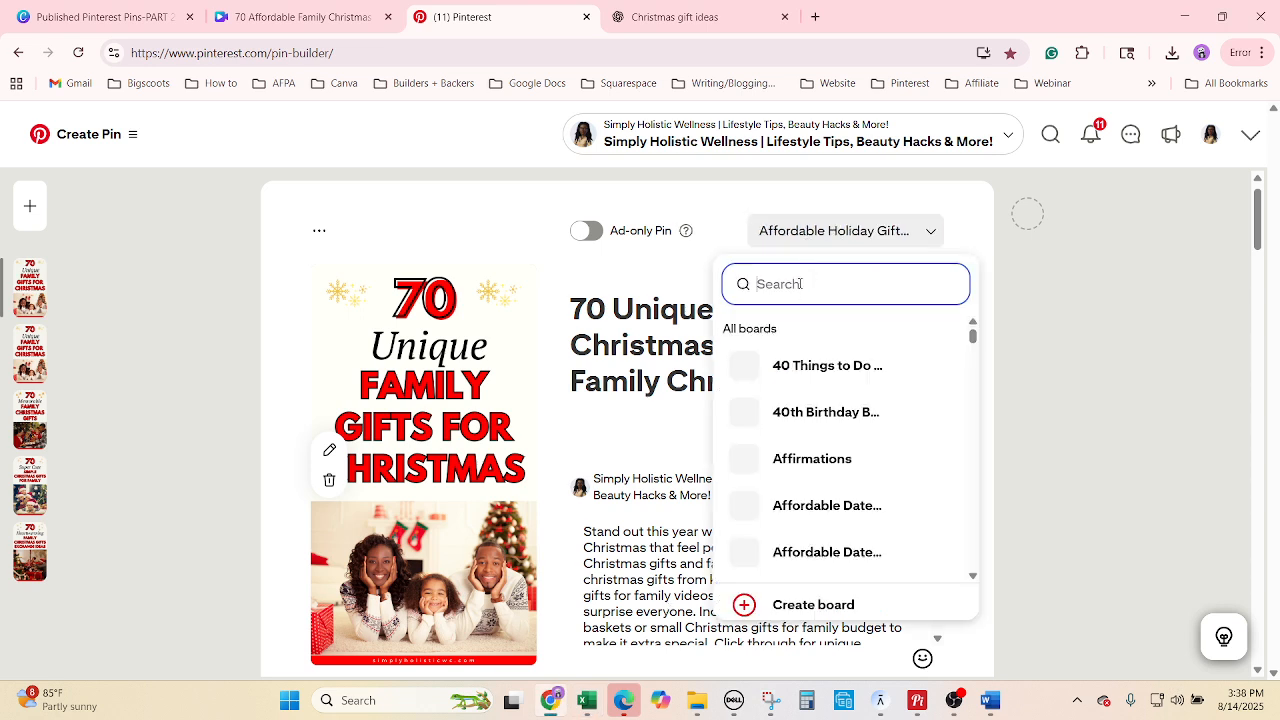
key("ctrl+v")
left_click(777, 349)
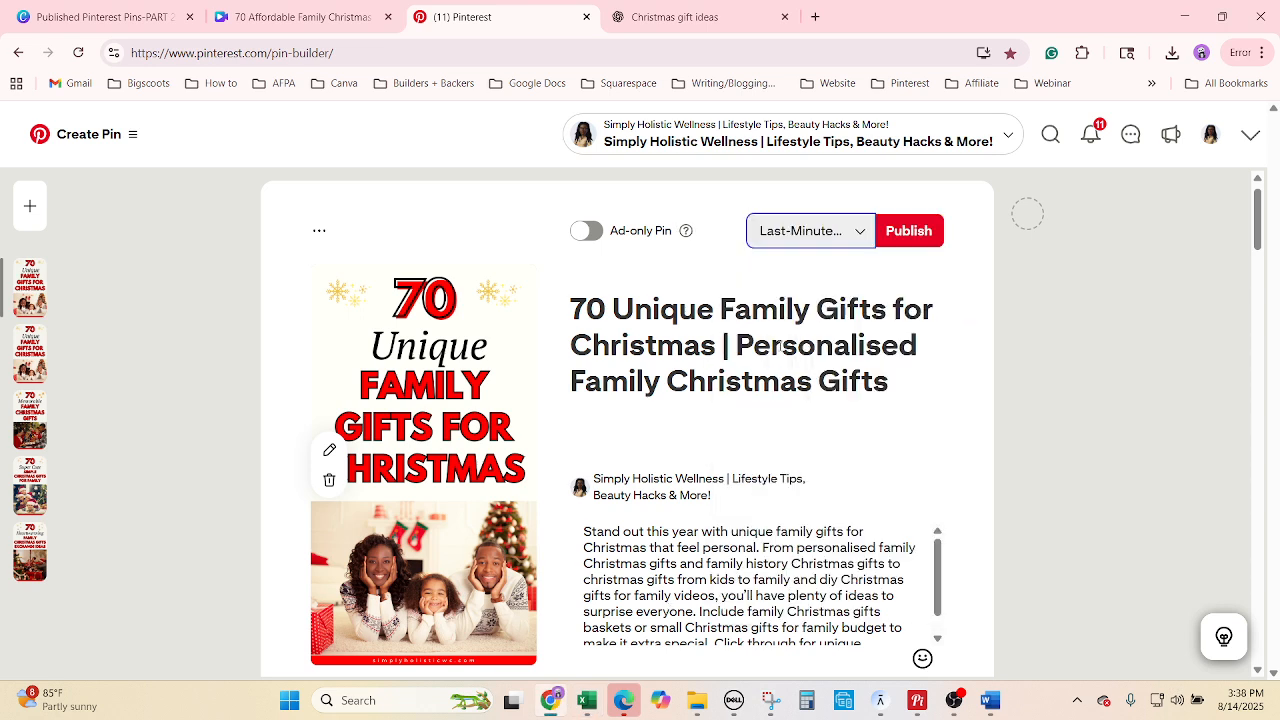
Fill H3583 yellow and retitle the pin '70 Meaningful Family Christmas Gifts with Kids'.
left_click(596, 700)
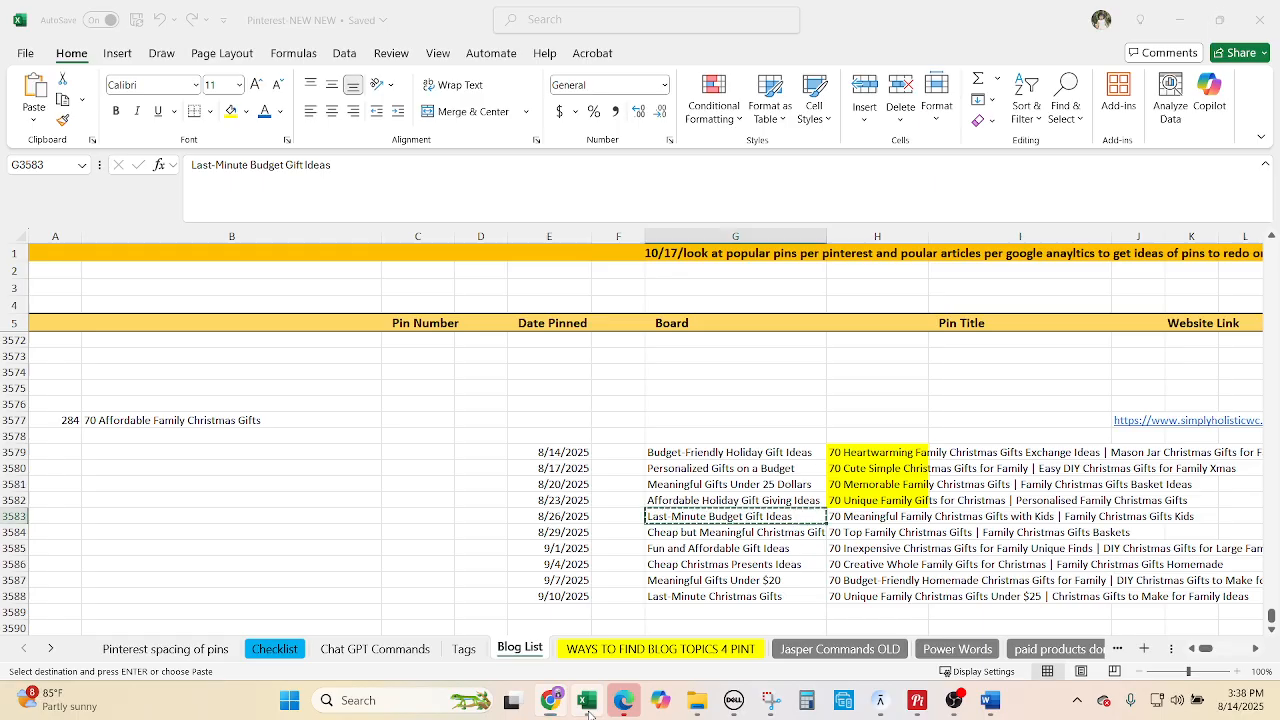
left_click(862, 514)
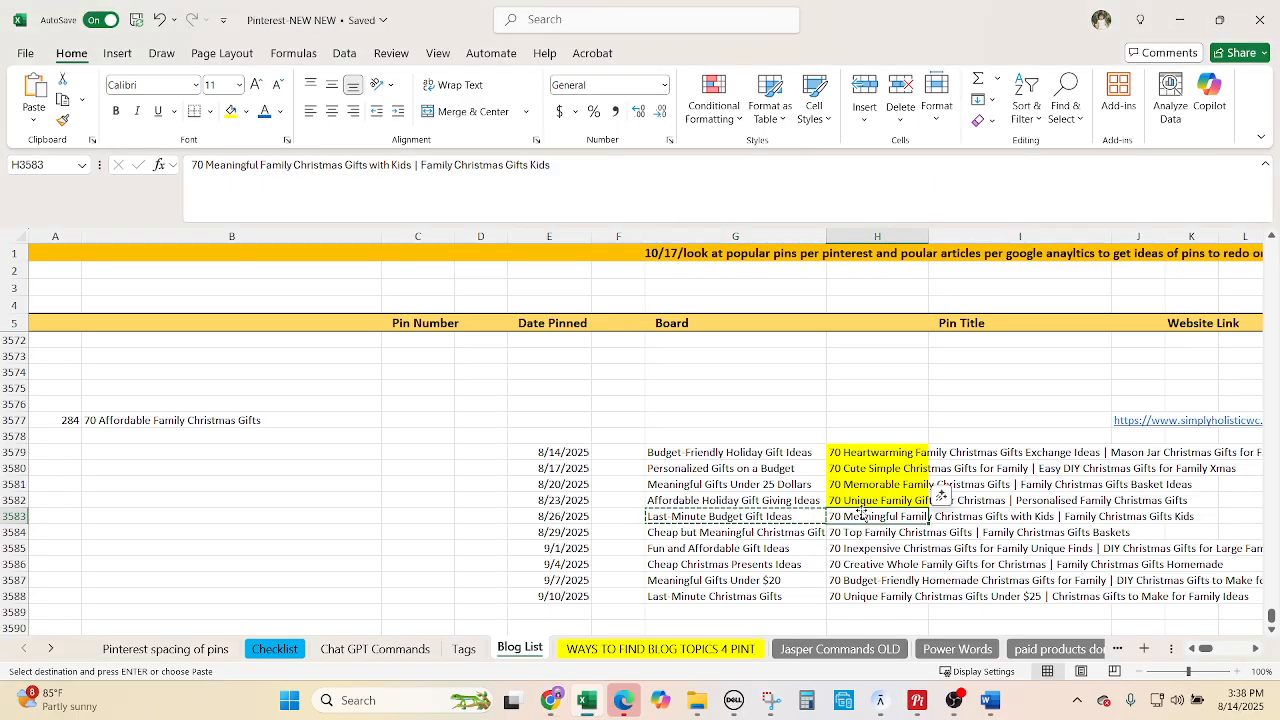
left_click(231, 111)
key("ctrl+c")
left_click(551, 700)
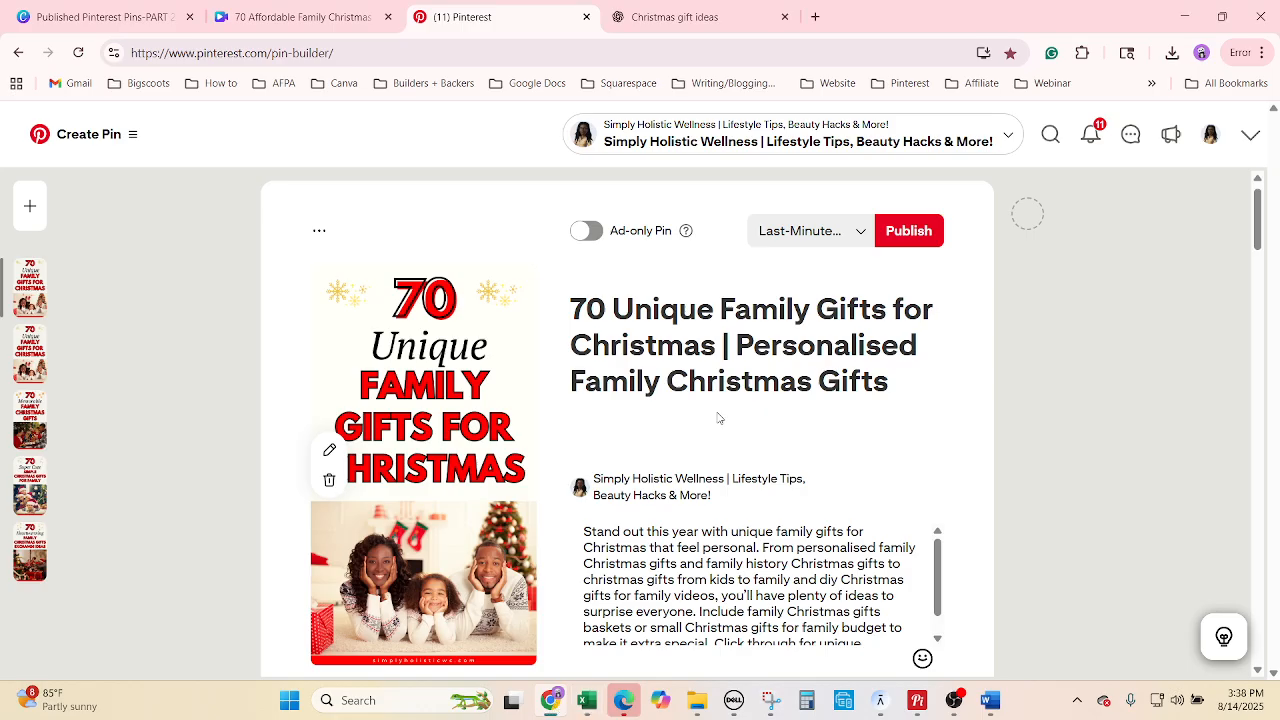
right_click(717, 349)
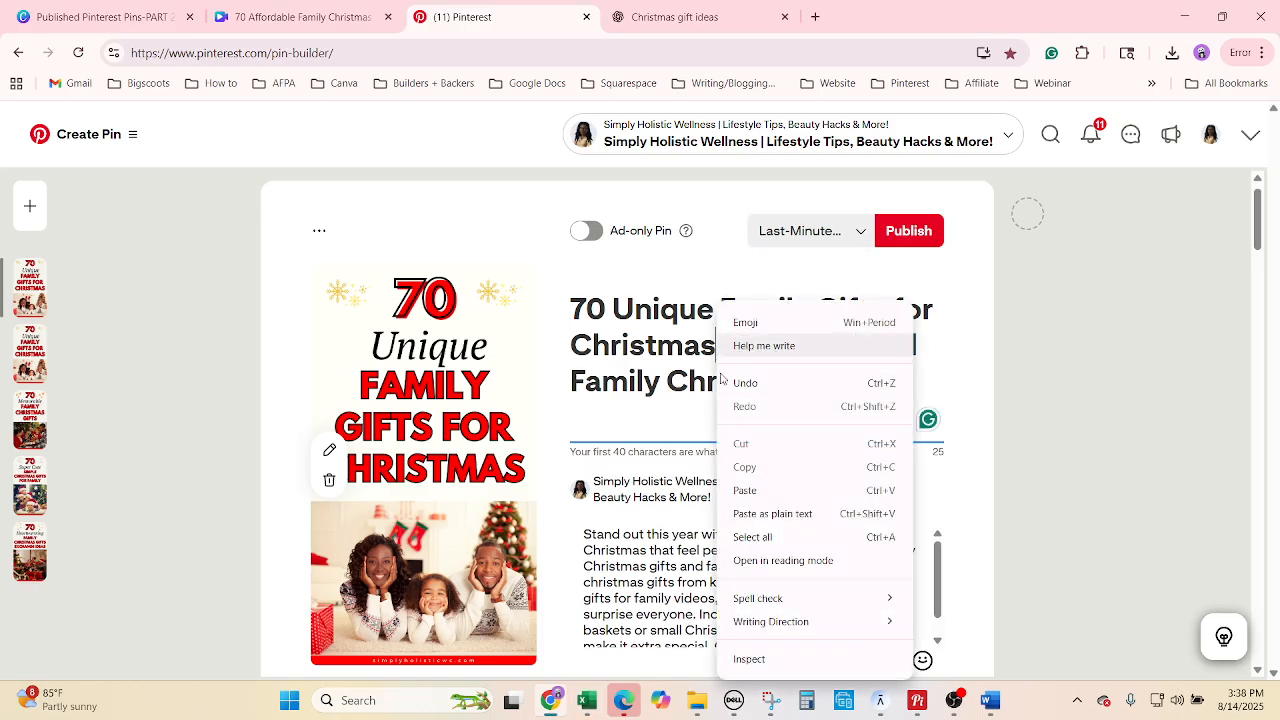
left_click(751, 534)
key("ctrl+v")
Replace the pin description with ChatGPT's fifth description.
left_click(706, 10)
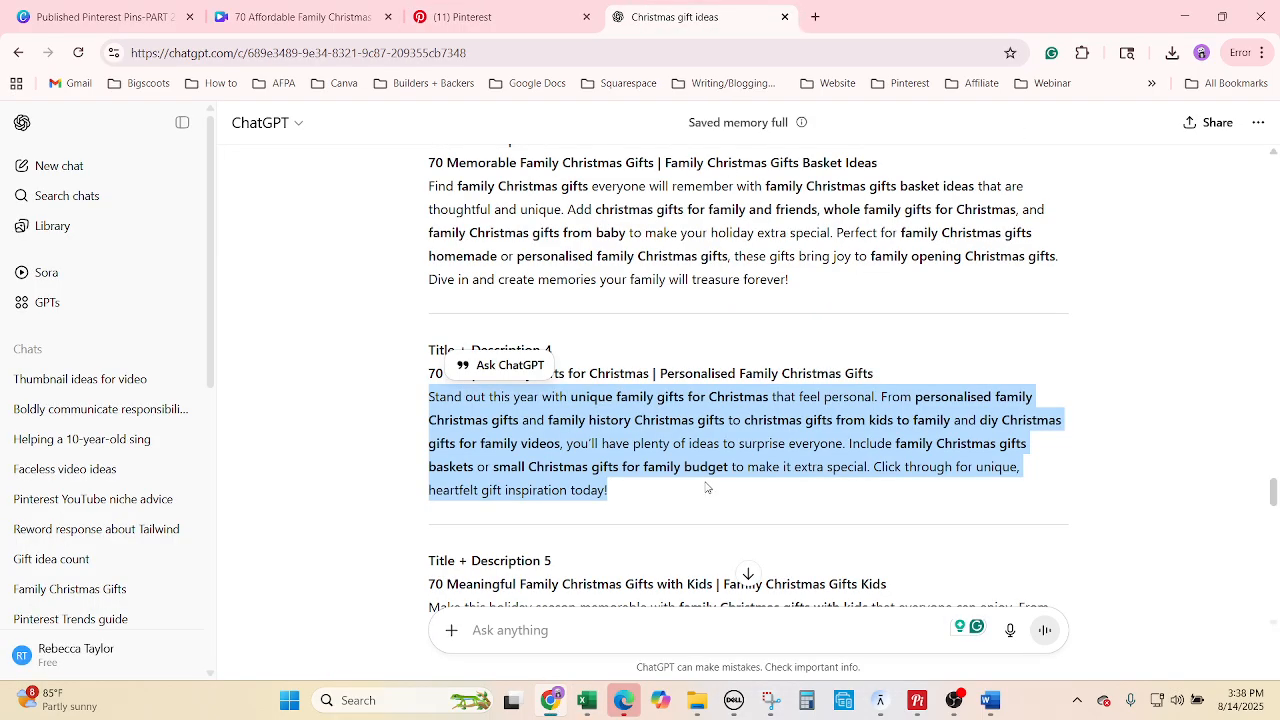
scroll(706, 488, "down", 2)
left_click_drag(532, 546, 427, 440)
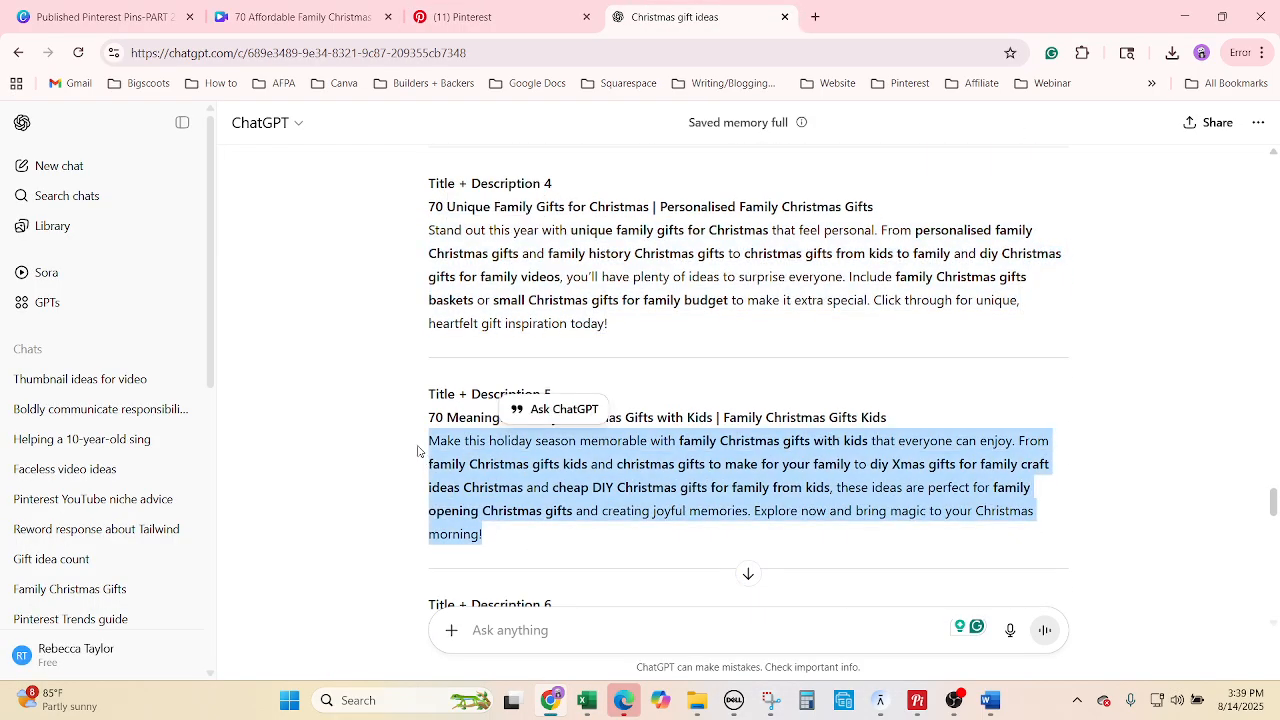
left_click(460, 16)
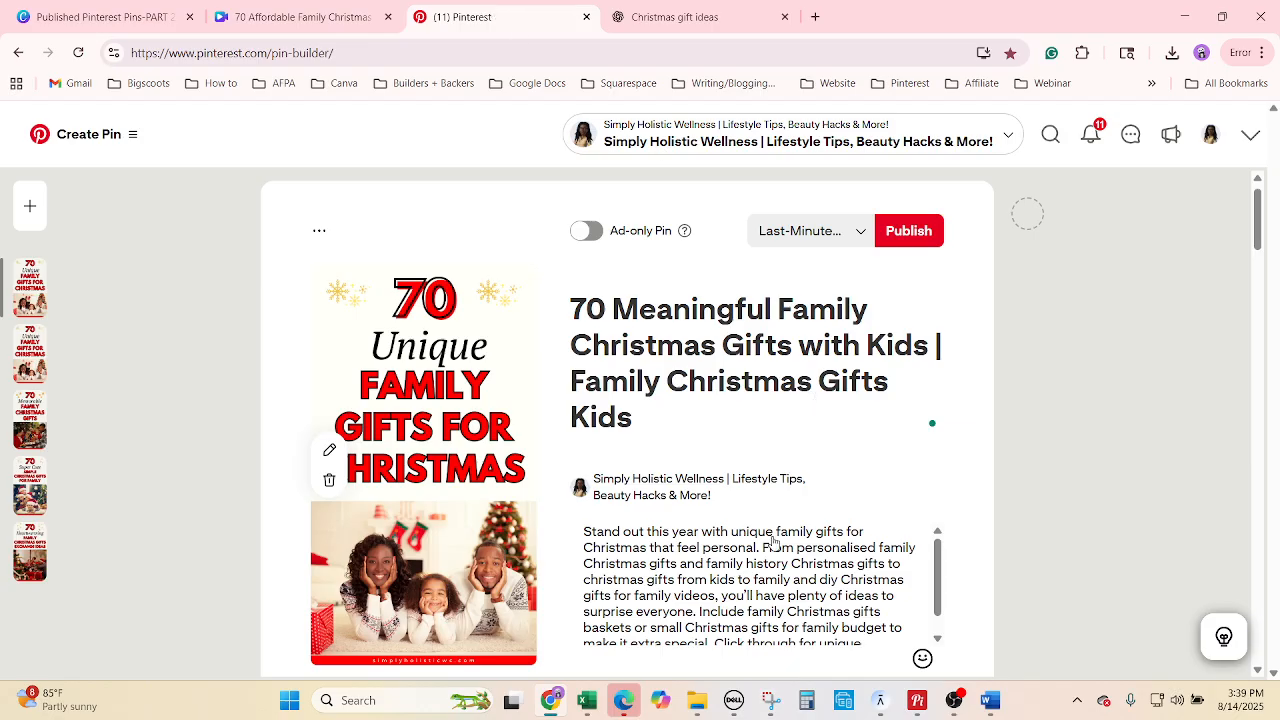
right_click(703, 566)
left_click(740, 421)
key("ctrl+v")
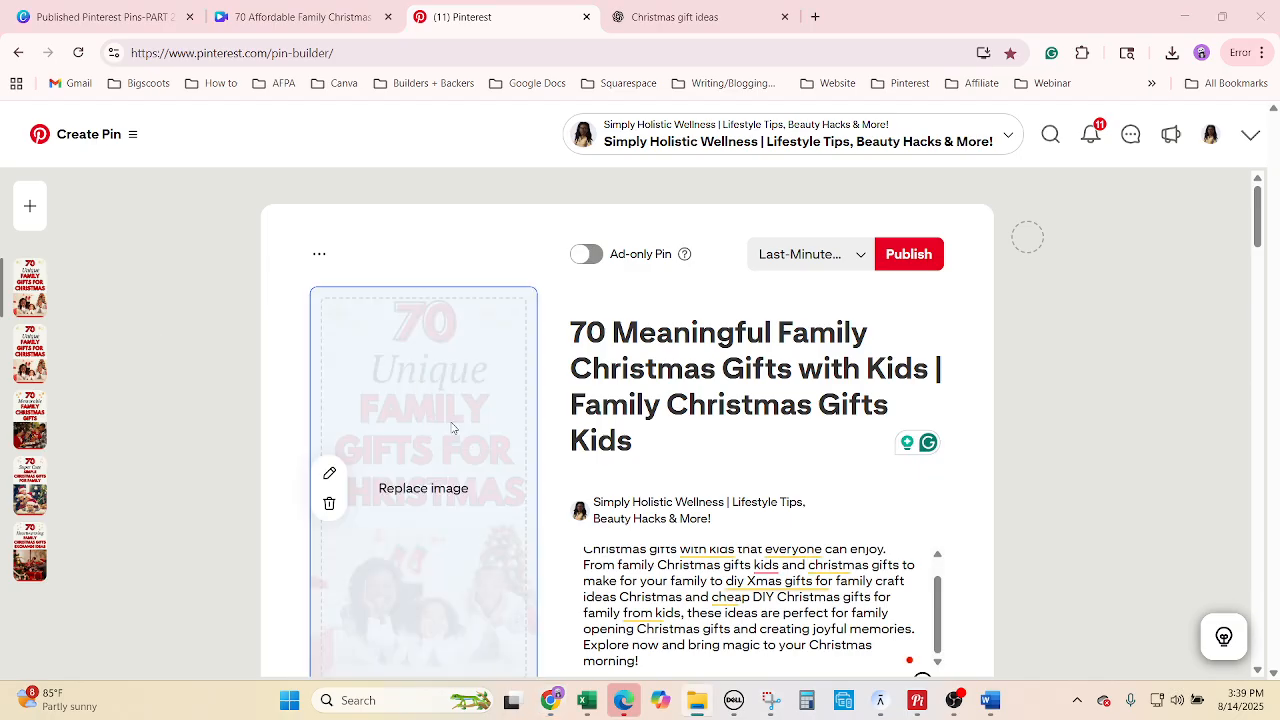
Set the pin's publish date to 08/26/2025.
scroll(1135, 570, "down", 2)
scroll(1133, 568, "down", 4)
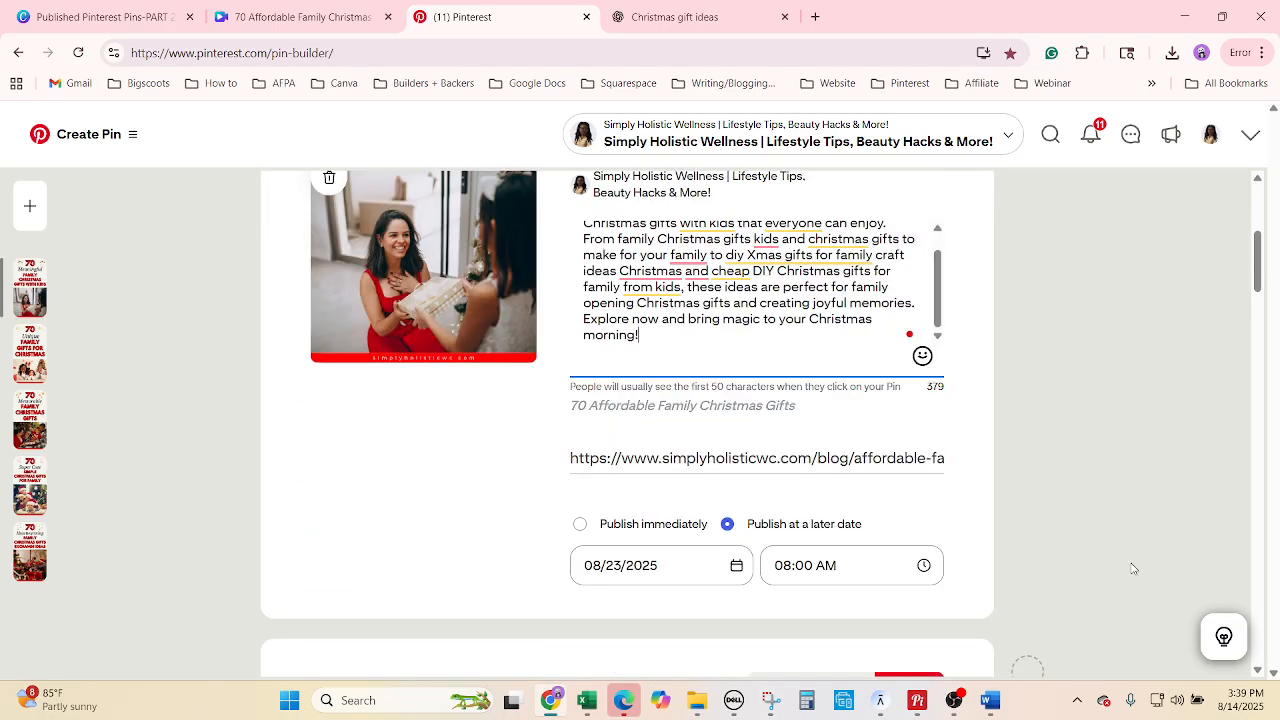
left_click(590, 703)
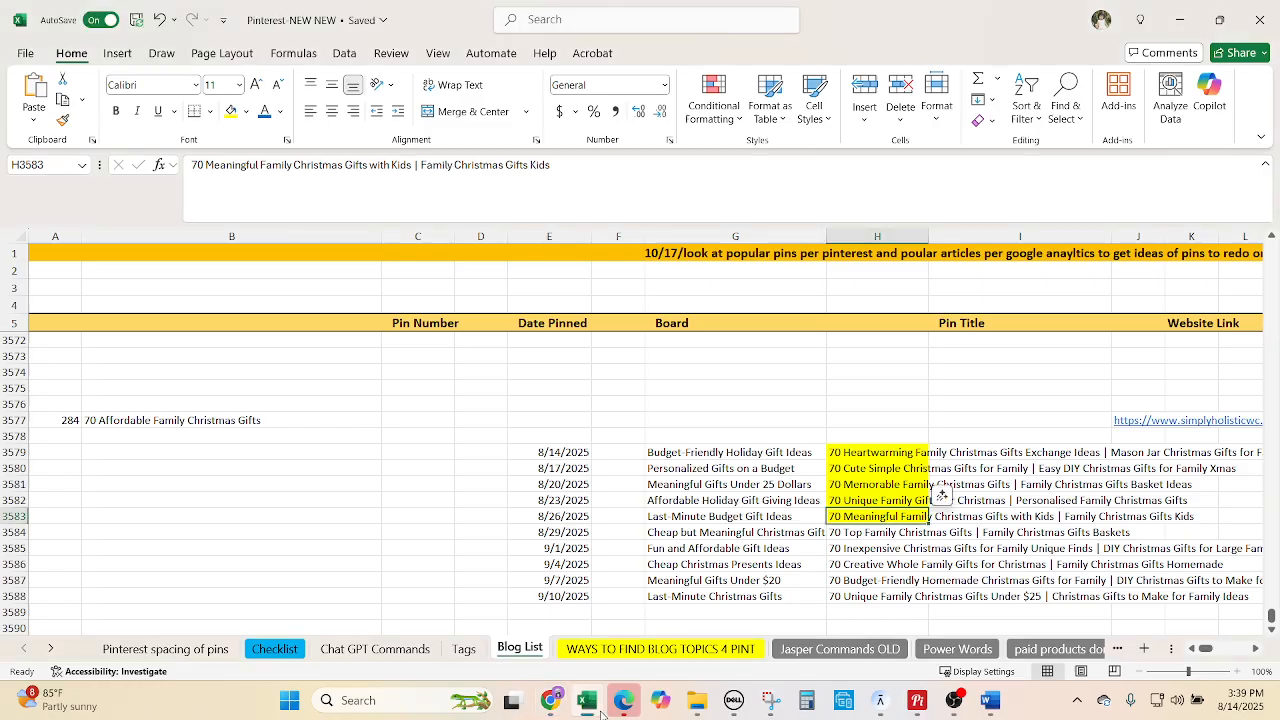
left_click(599, 711)
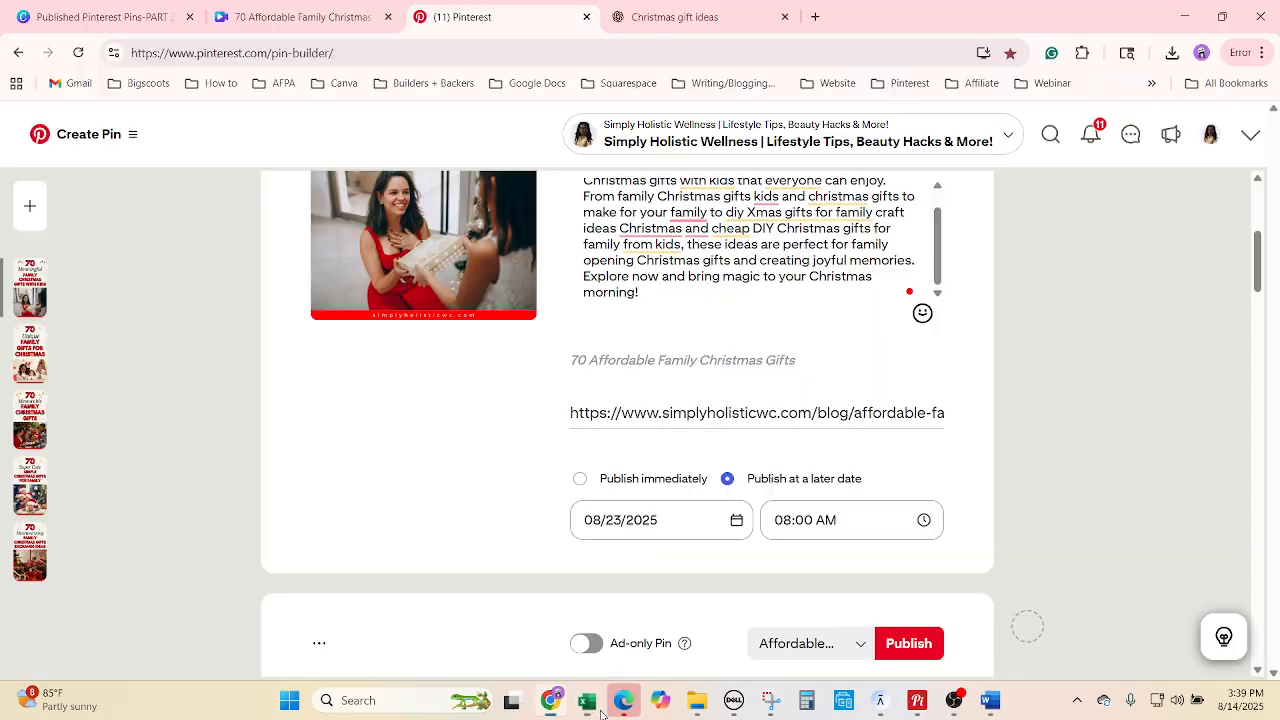
left_click(645, 522)
left_click(629, 425)
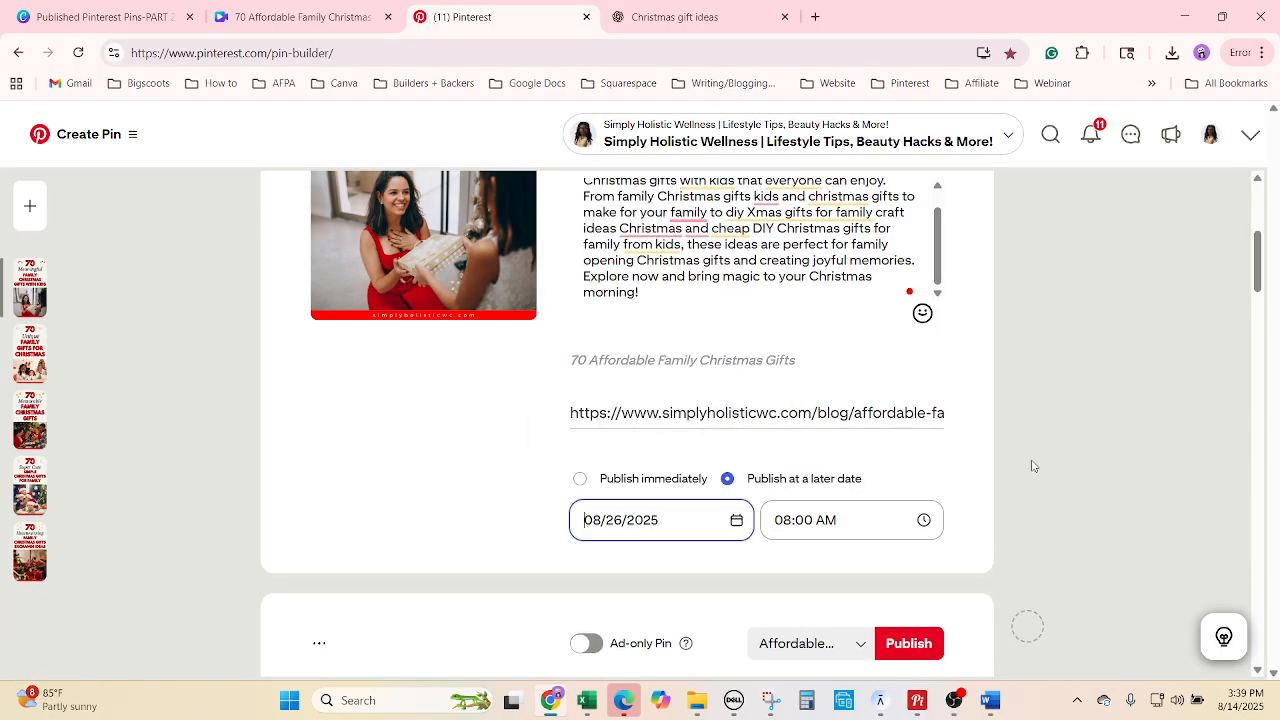
scroll(1097, 466, "up", 4)
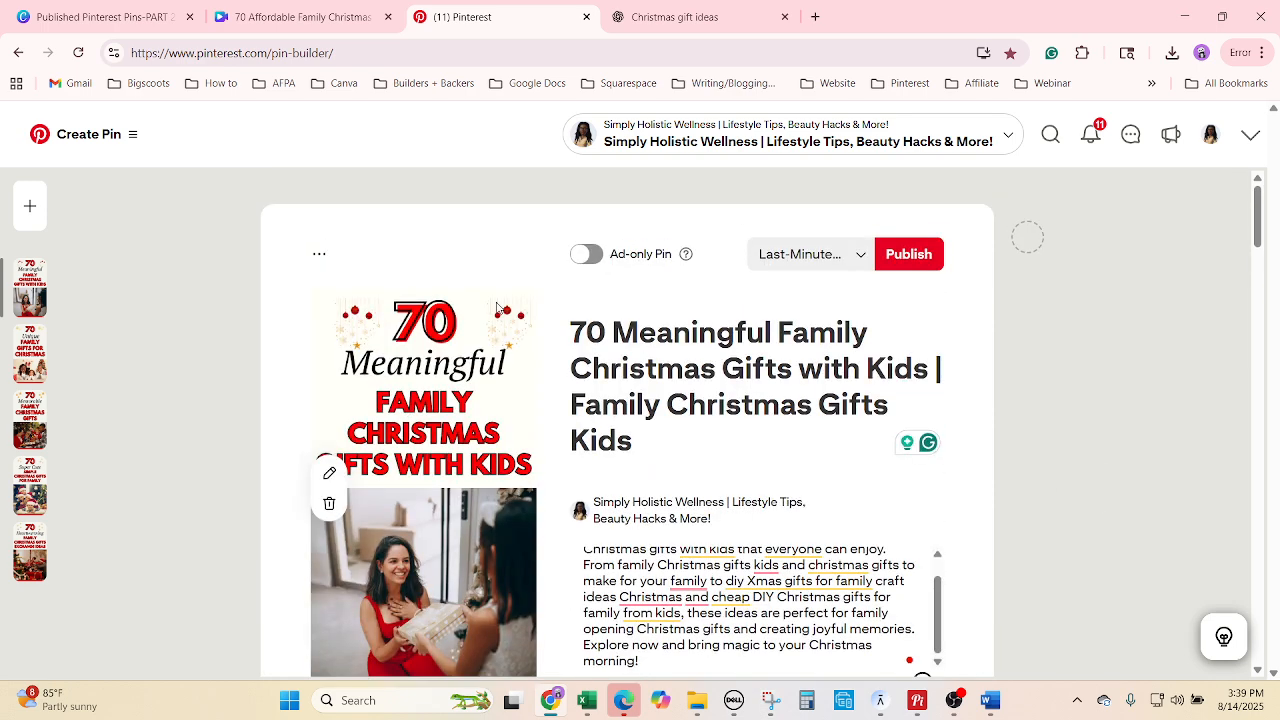
Duplicate the pin and put the copy on the Cheap but Meaningful Christmas Gifts board from G3584.
left_click(318, 256)
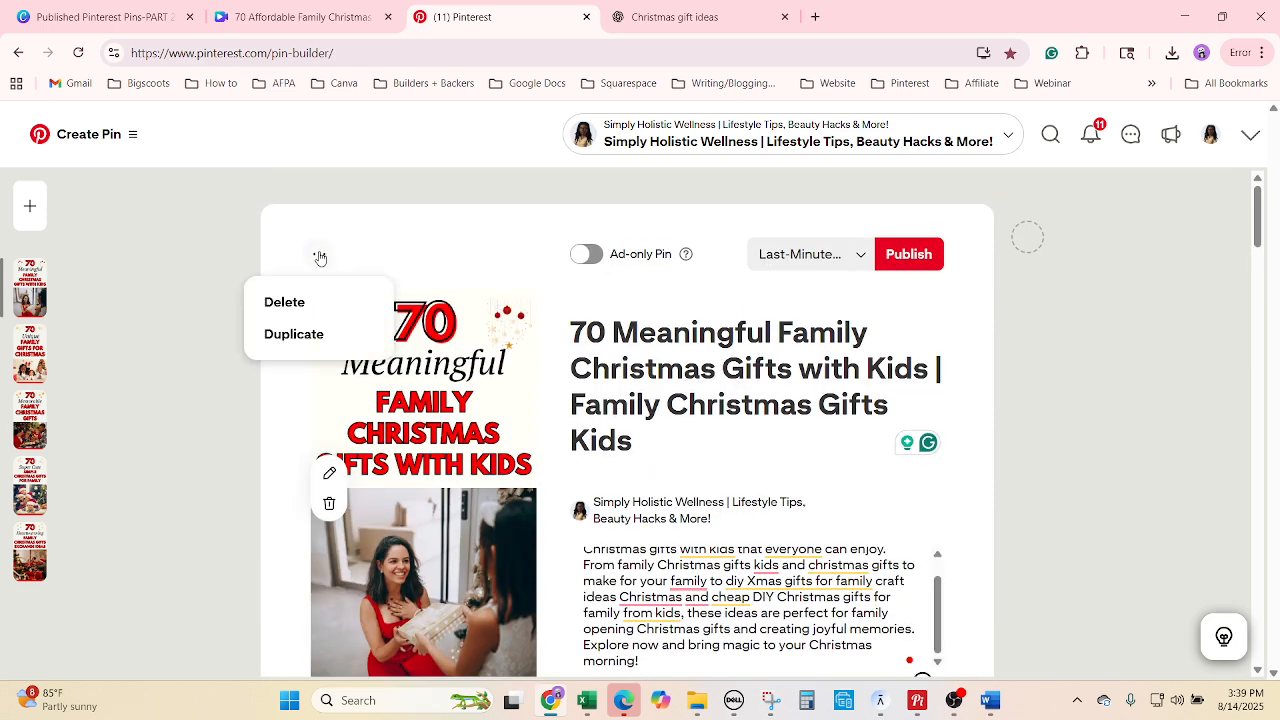
left_click(327, 331)
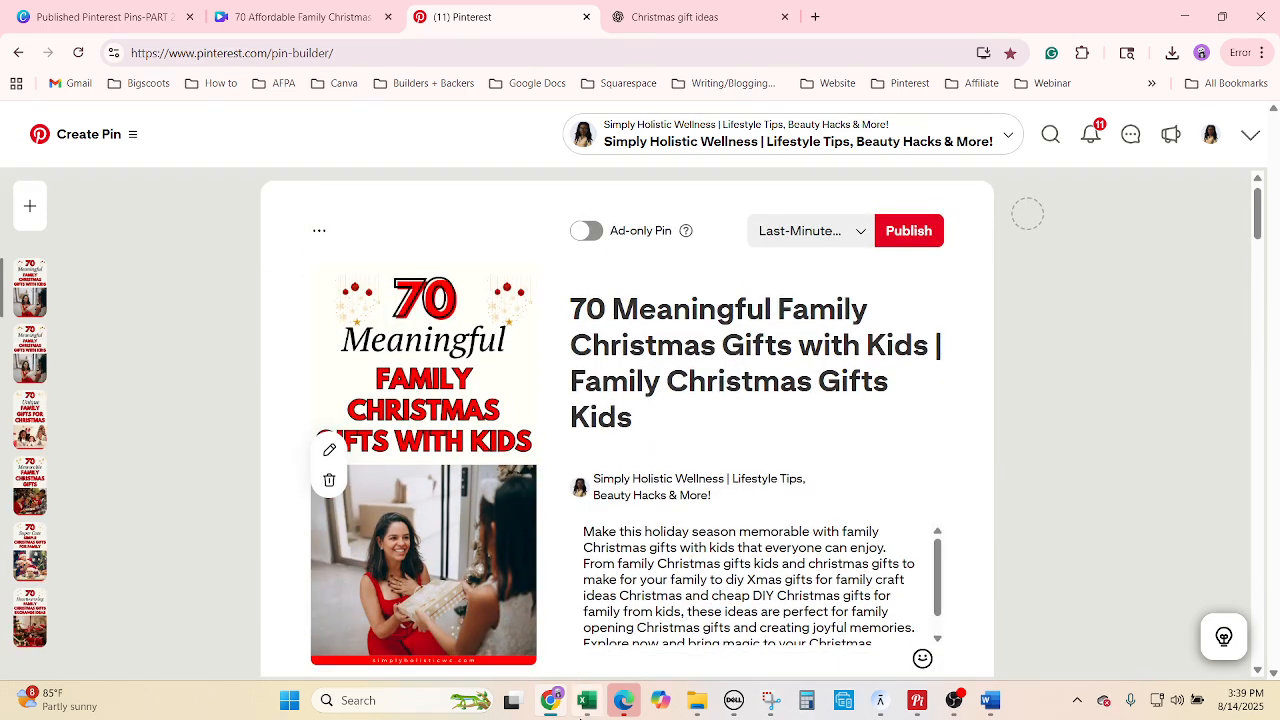
left_click(587, 700)
left_click(750, 532)
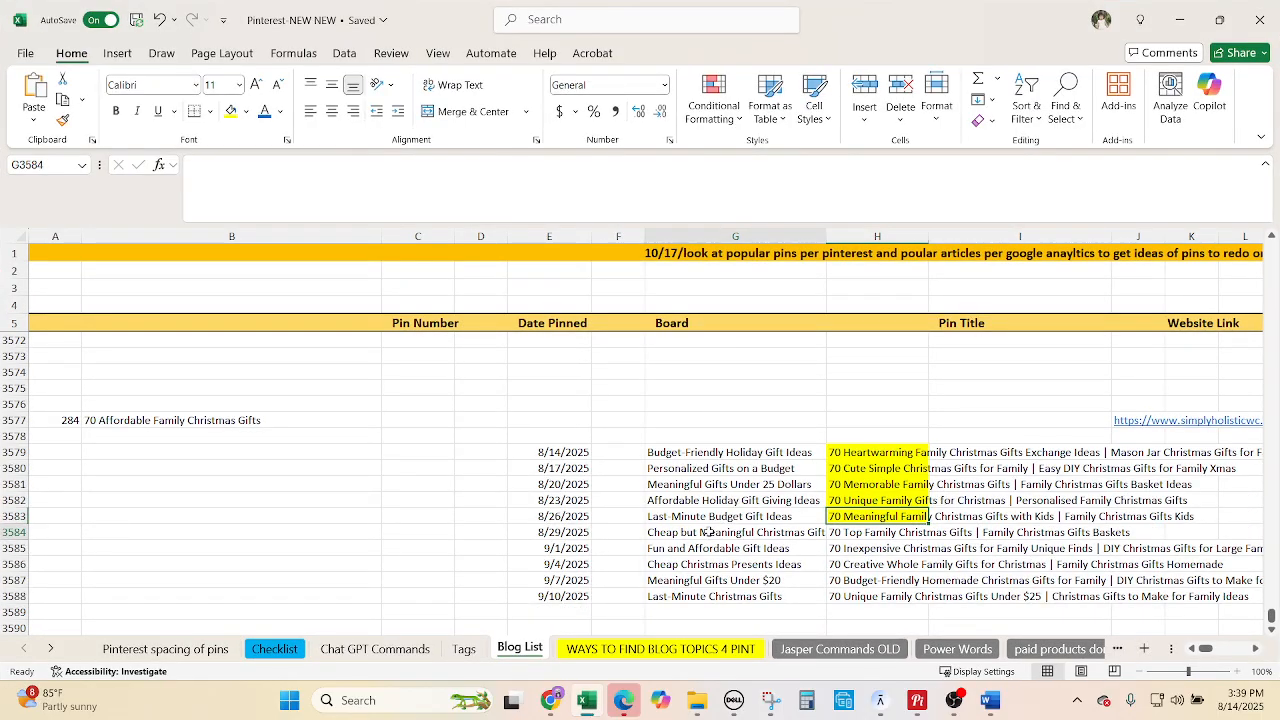
key("ctrl+c")
left_click(550, 700)
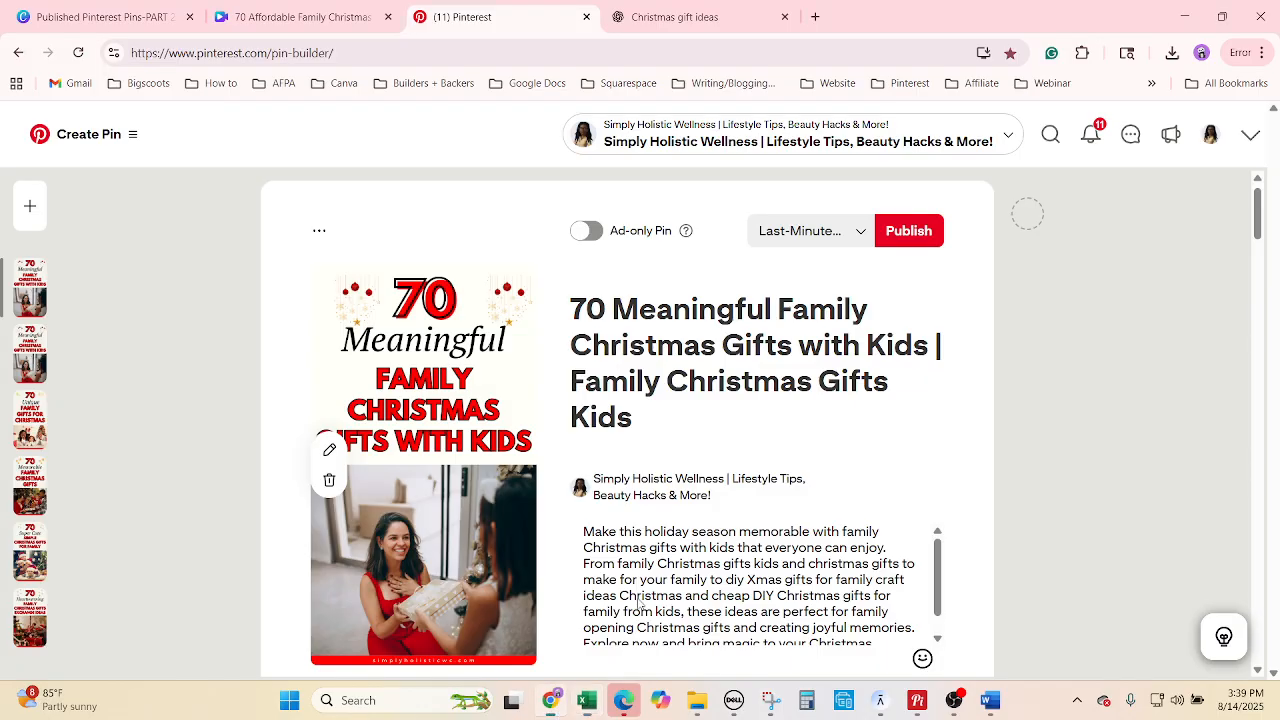
left_click(815, 236)
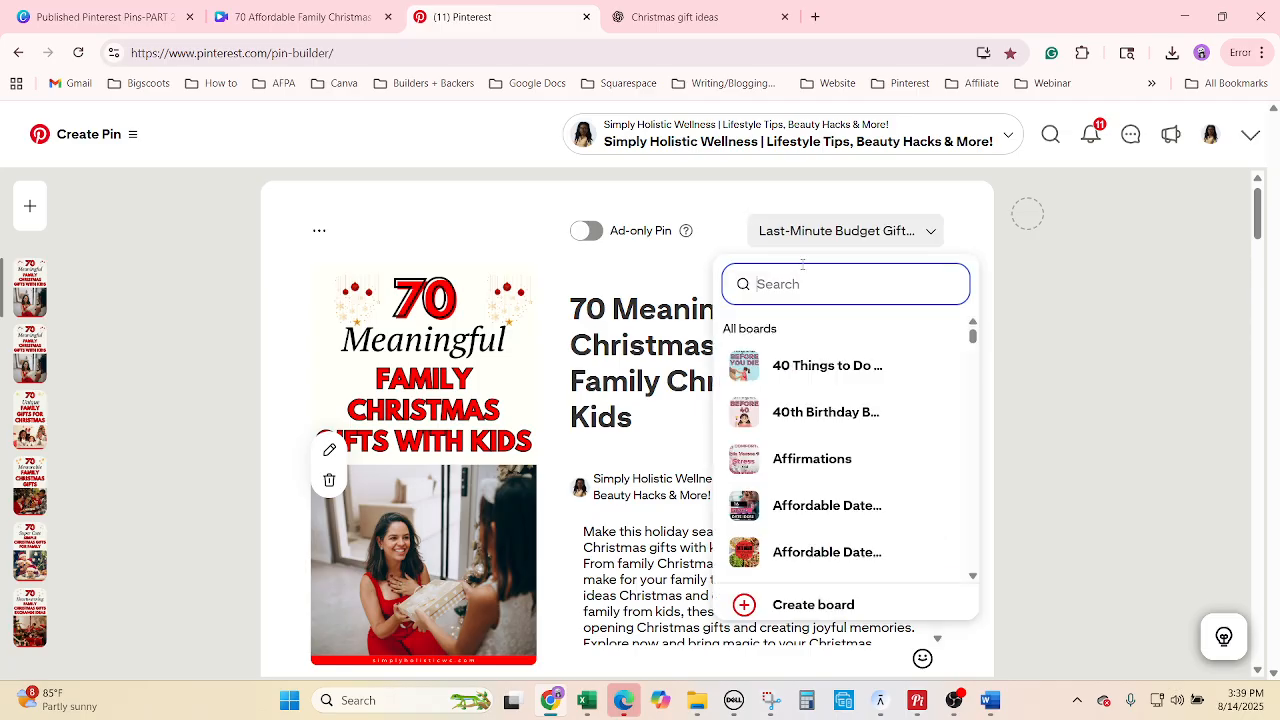
key("ctrl+v")
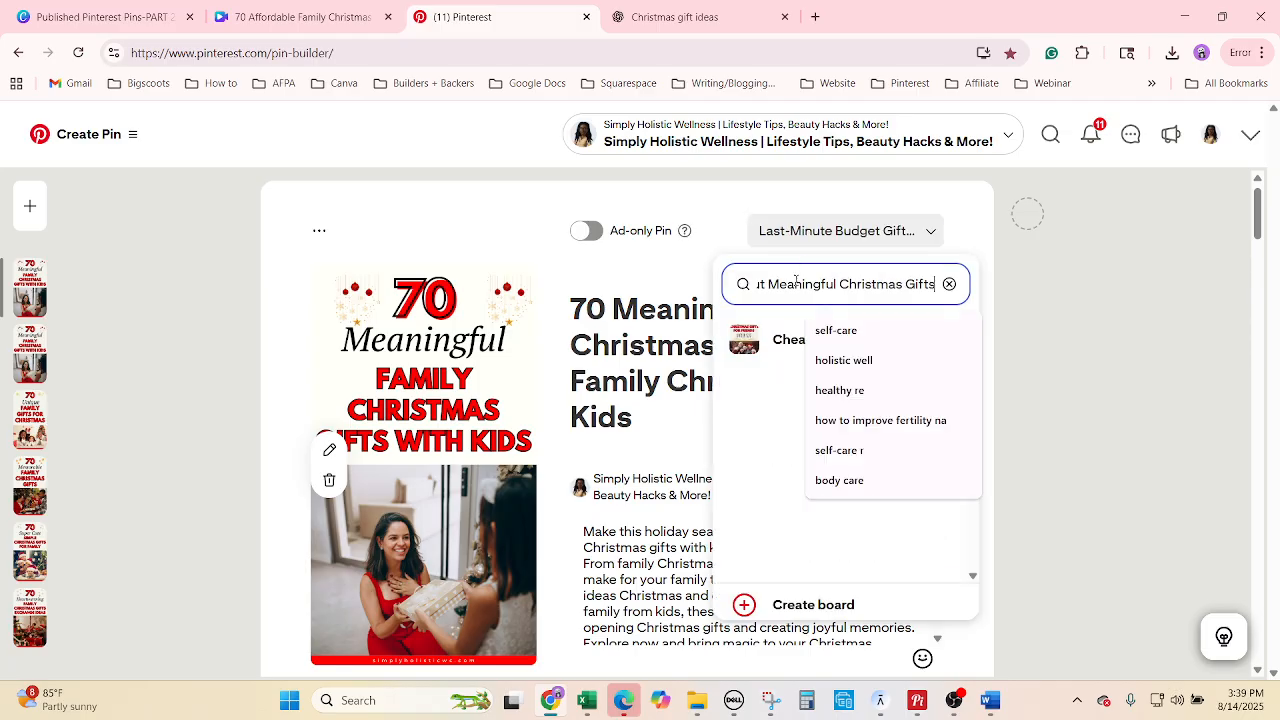
left_click(810, 340)
Copy the next pin title from cell H3584 in the Excel tracker.
left_click(584, 703)
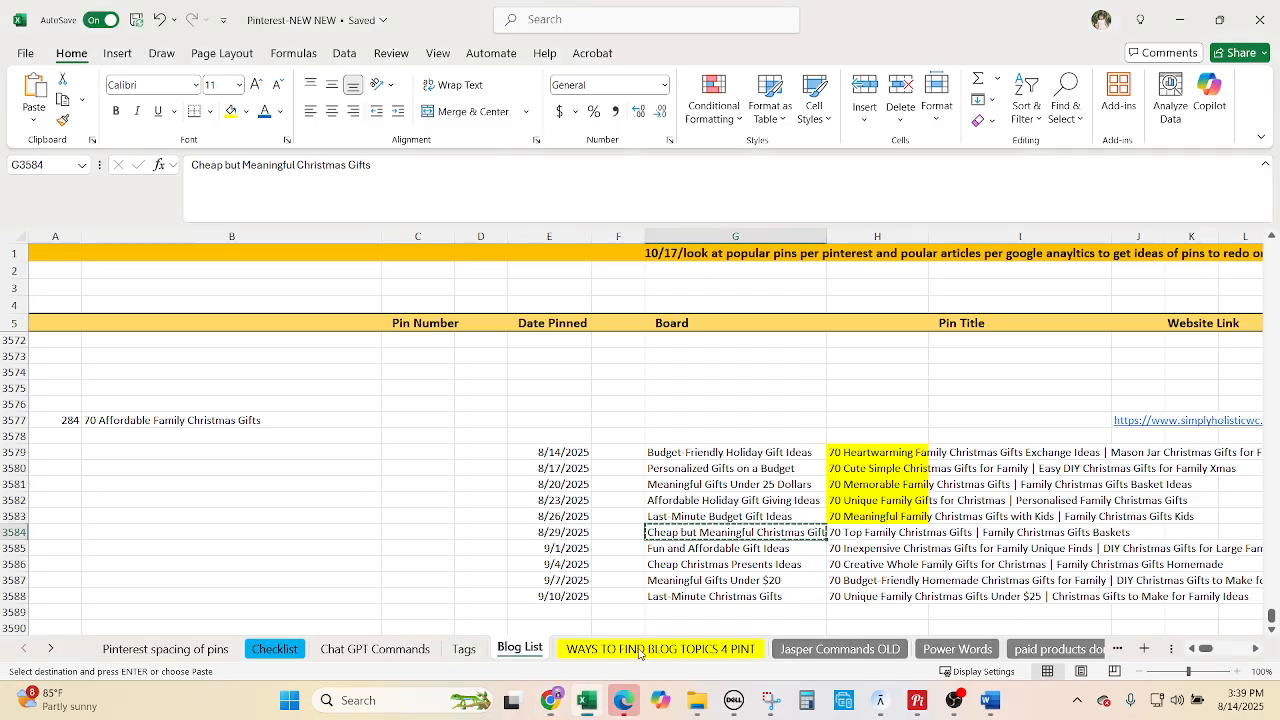
left_click(848, 536)
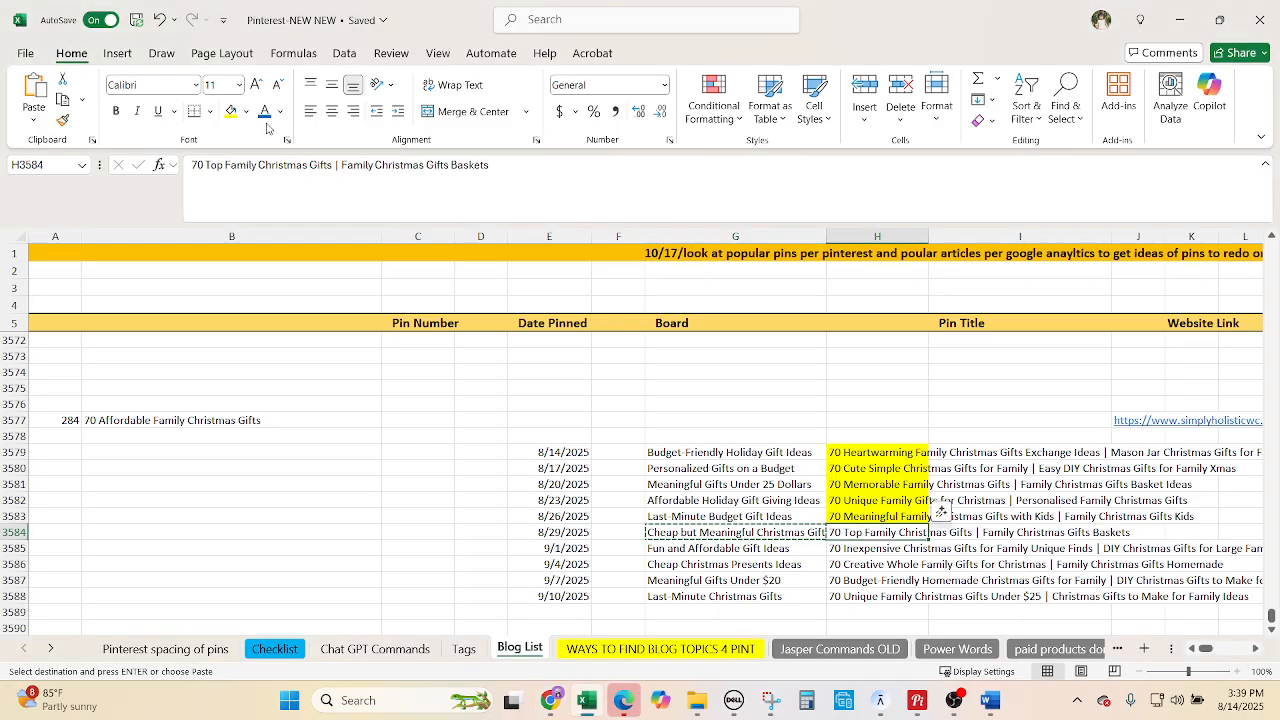
key("ctrl+c")
left_click(558, 701)
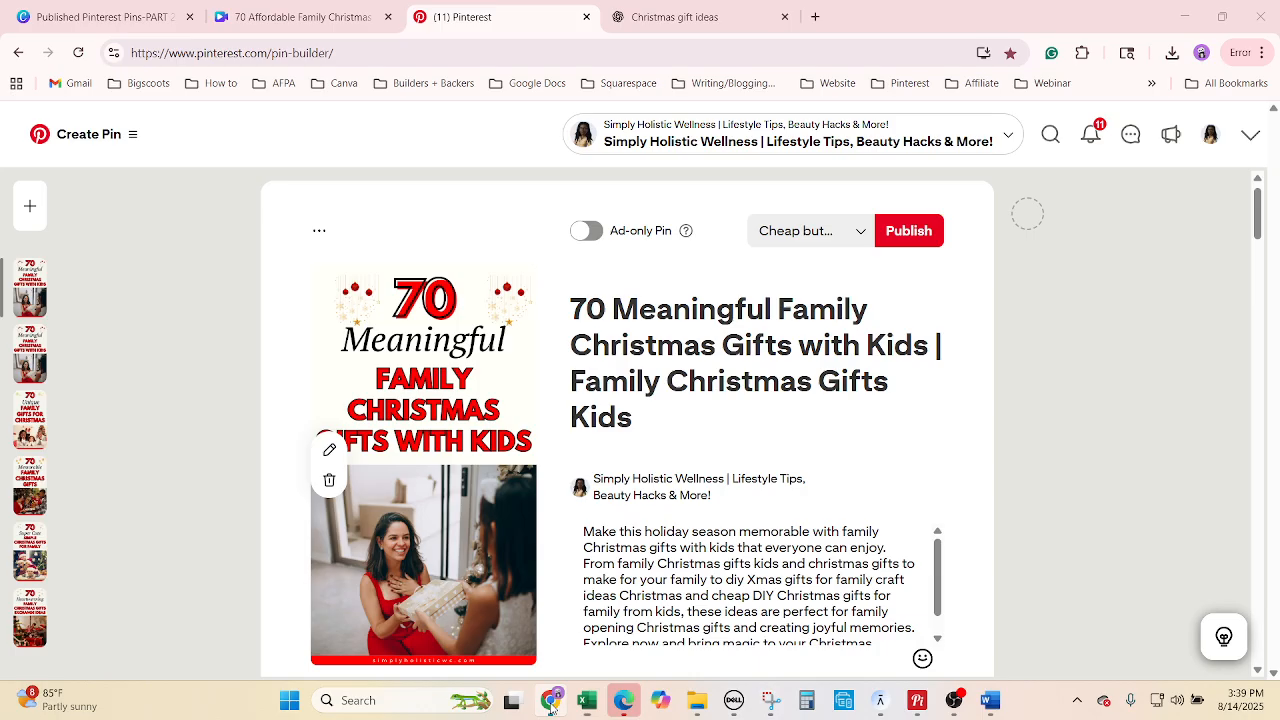
right_click(686, 312)
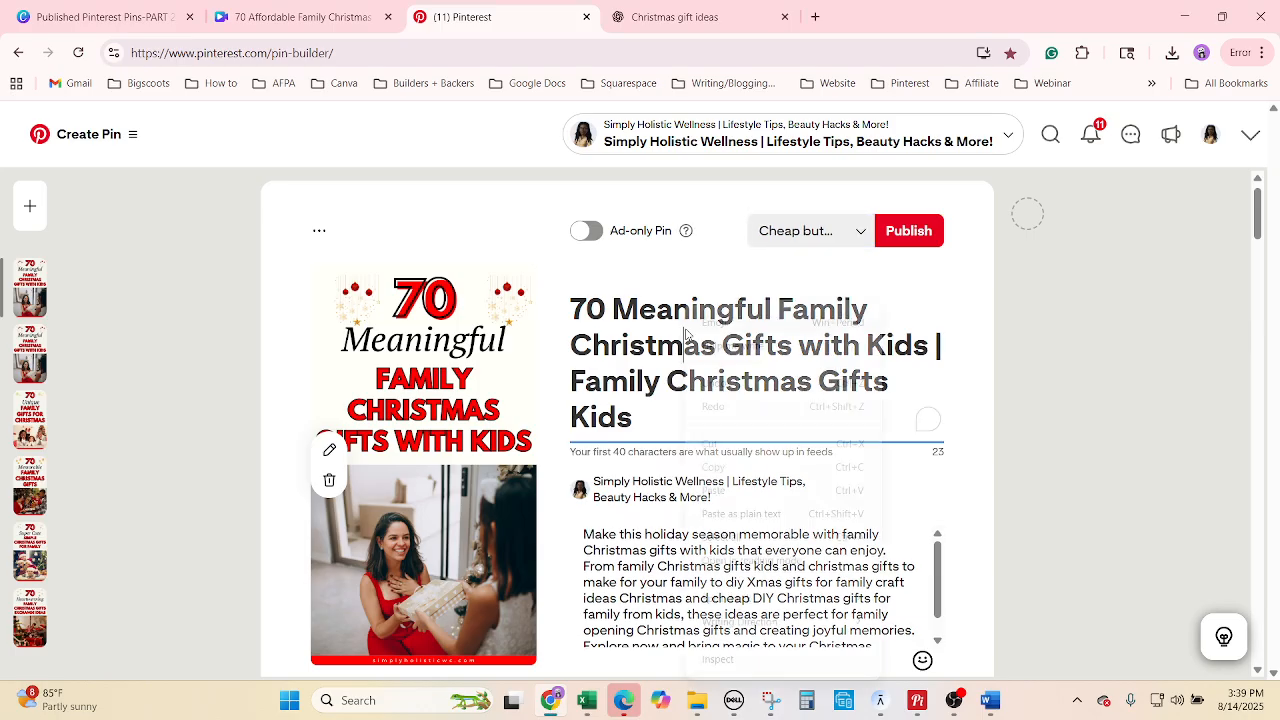
Give the pin the '70 Top Family Christmas Gifts | Family Christmas Gifts Baskets' title and ChatGPT's sixth description.
left_click(738, 539)
key("ctrl+v")
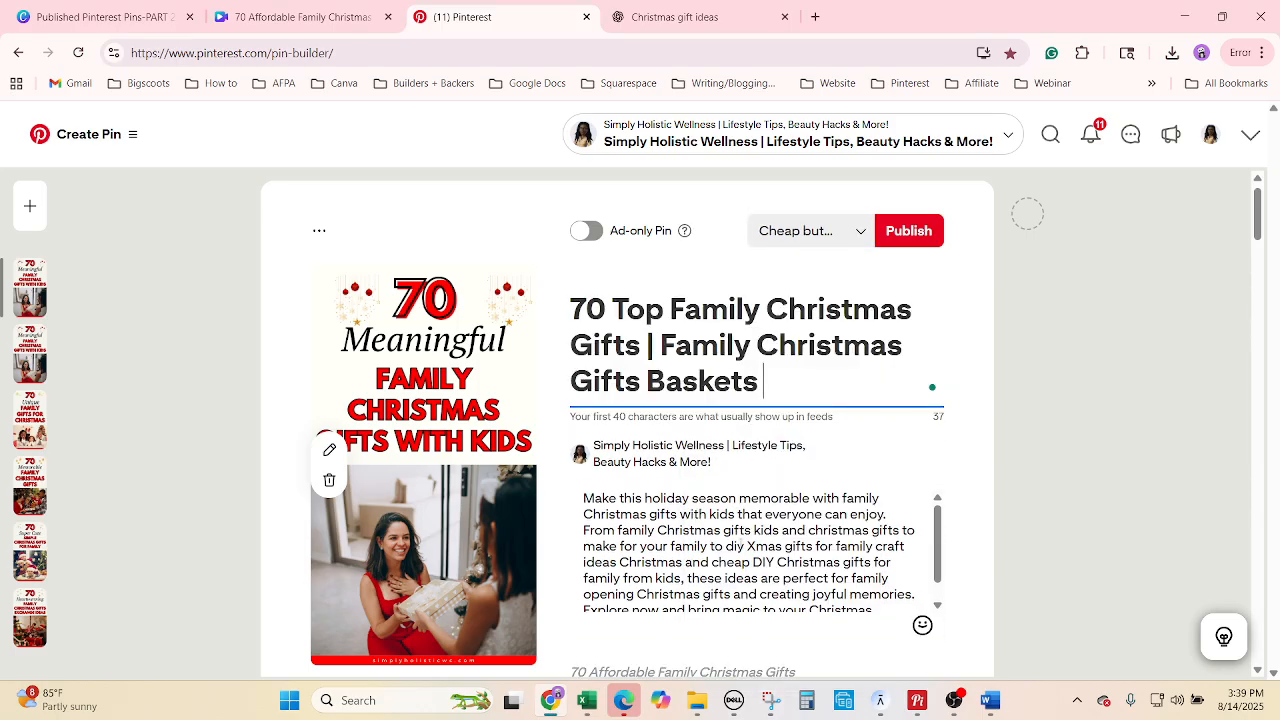
left_click(650, 16)
scroll(648, 445, "down", 3)
left_click_drag(620, 411, 428, 318)
left_click(460, 14)
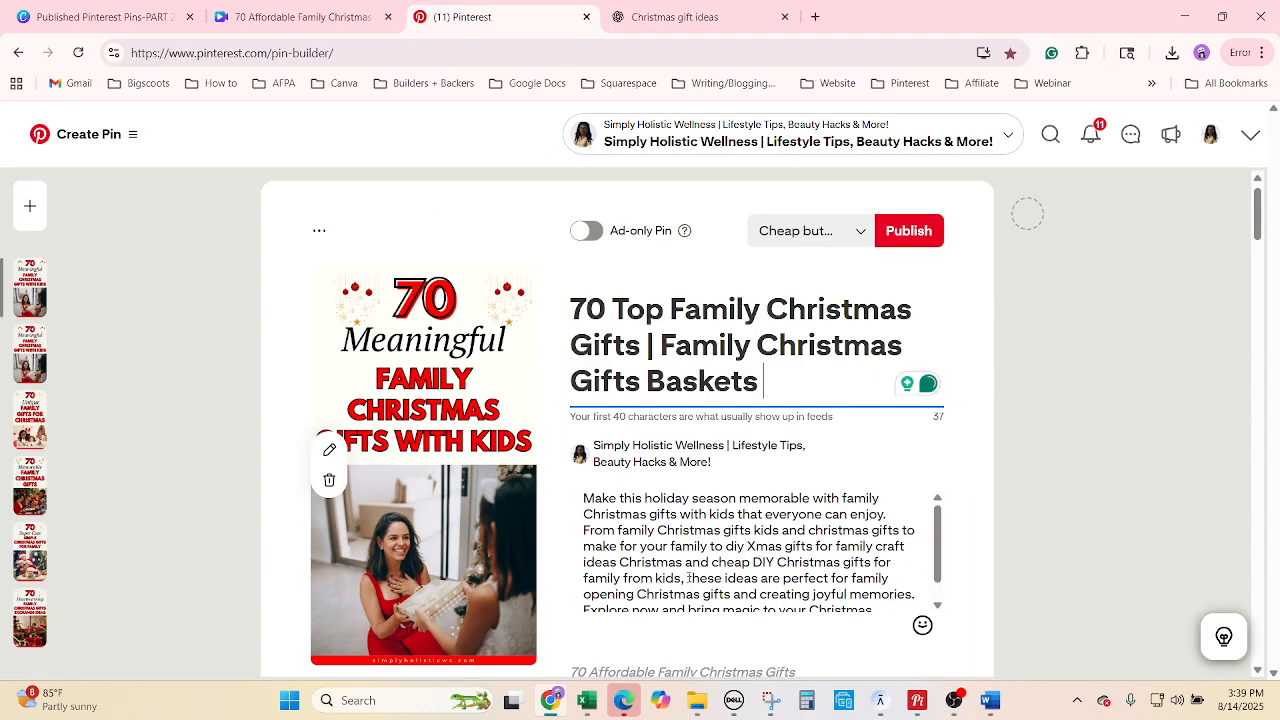
right_click(686, 568)
left_click(722, 431)
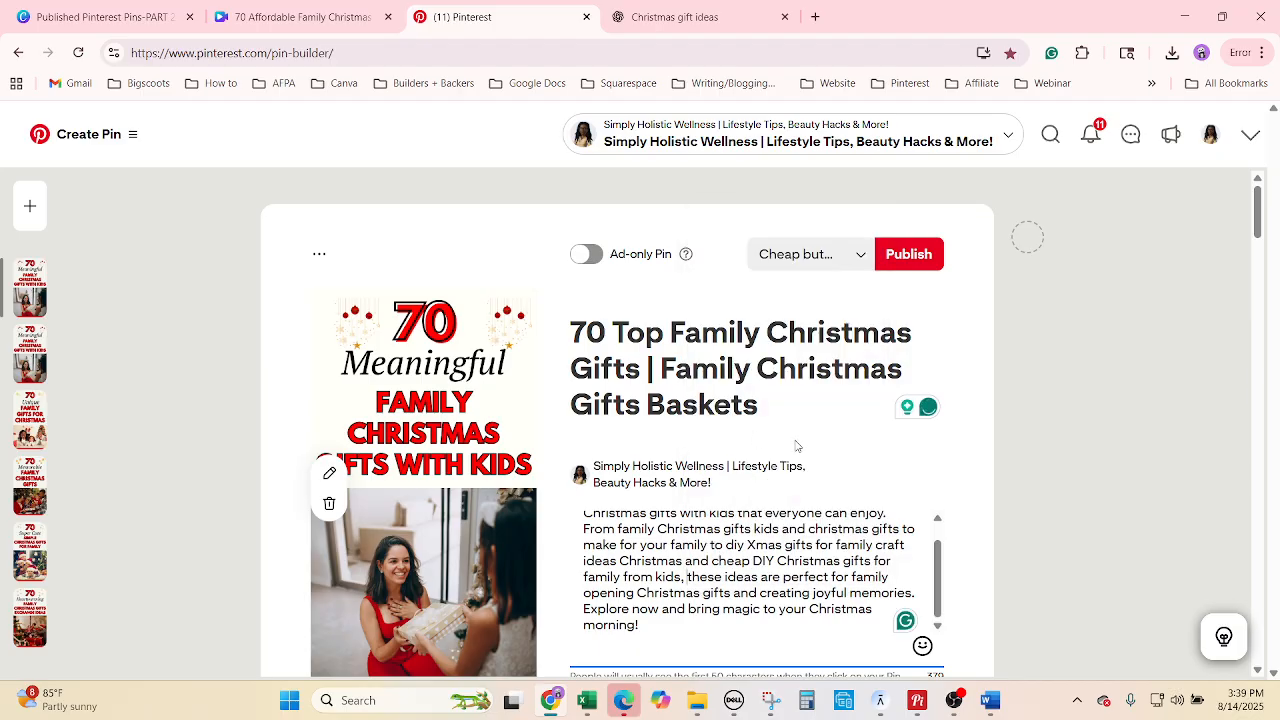
key("ctrl+v")
Set the pin's publish date to 08/29/2025.
key("alt+Tab")
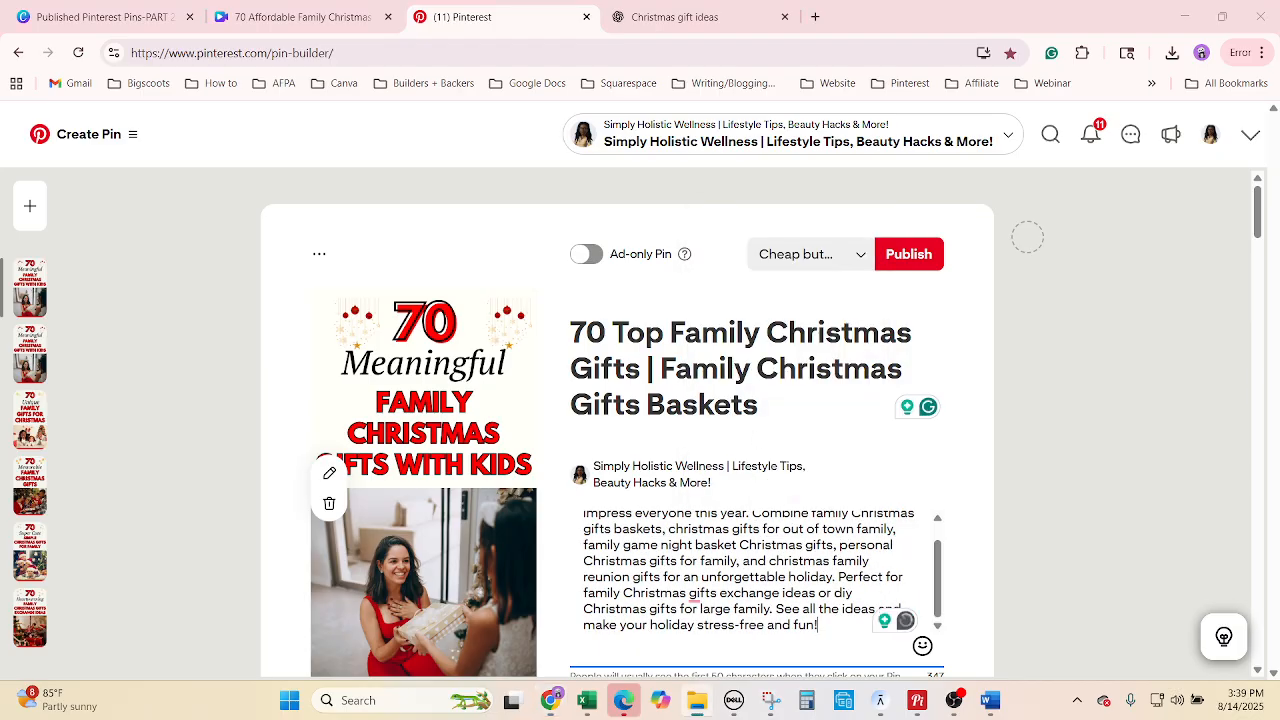
key("alt+Tab")
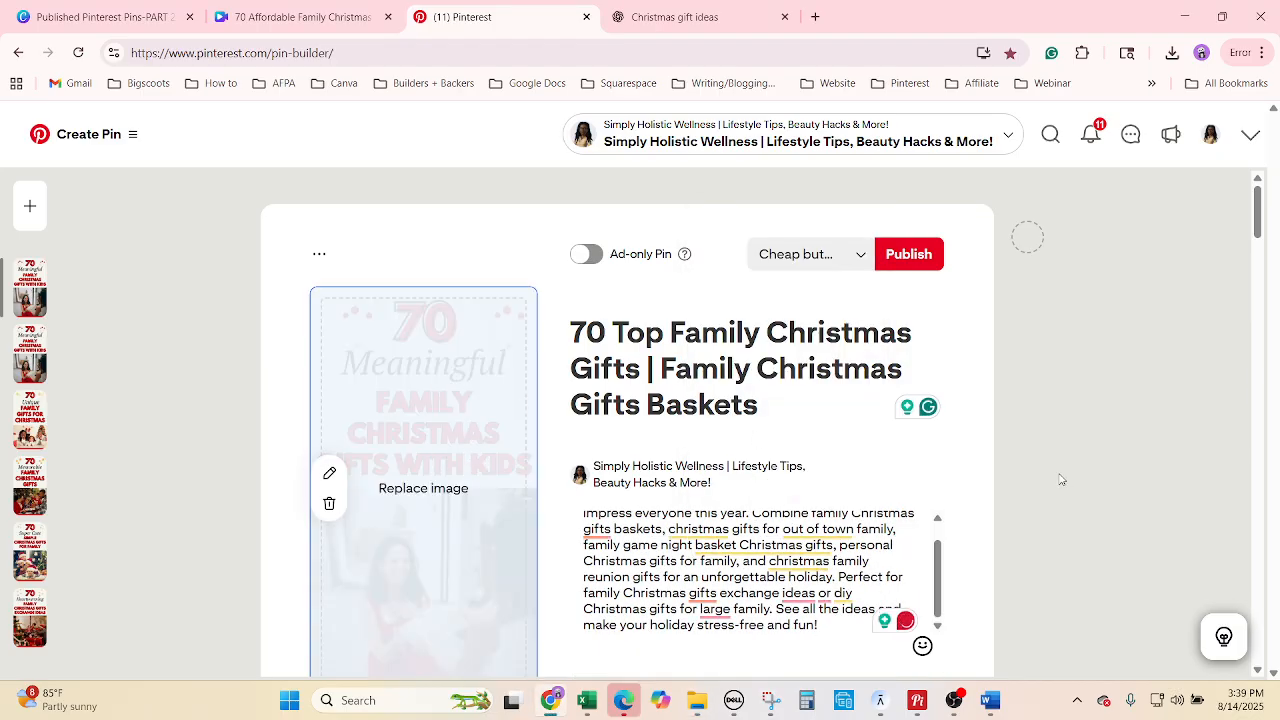
scroll(1138, 498, "down", 3)
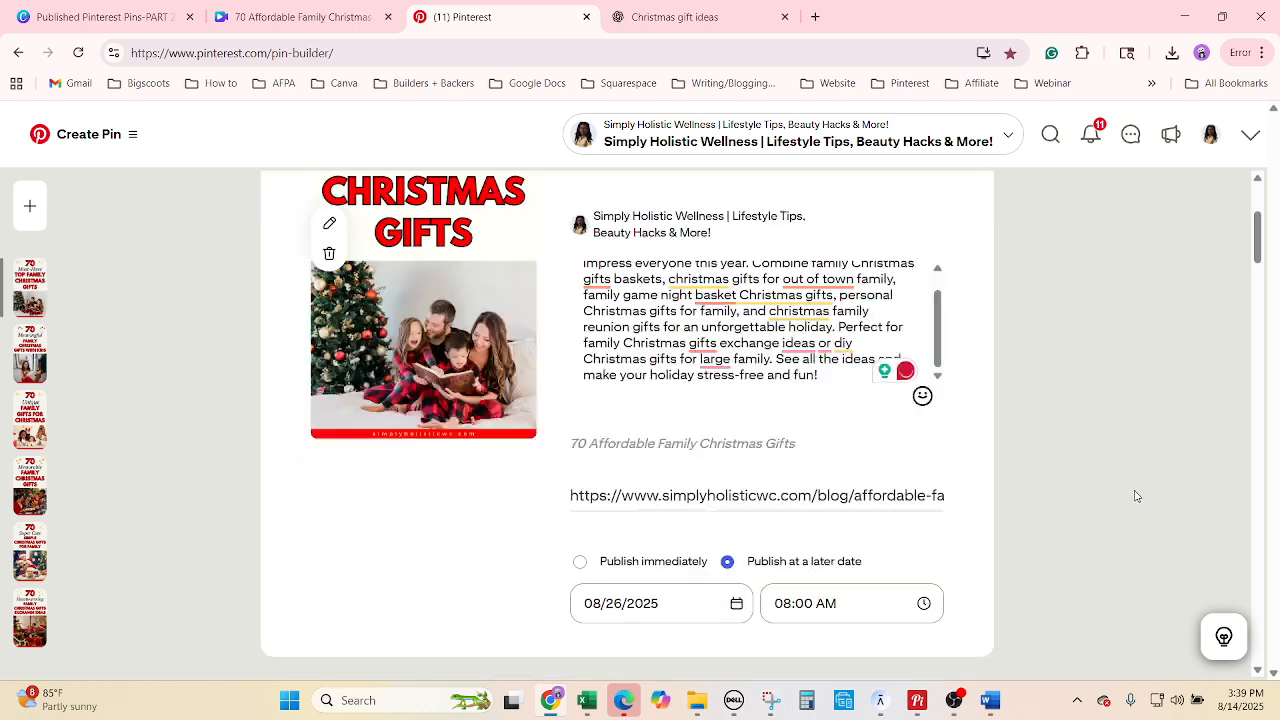
left_click(588, 700)
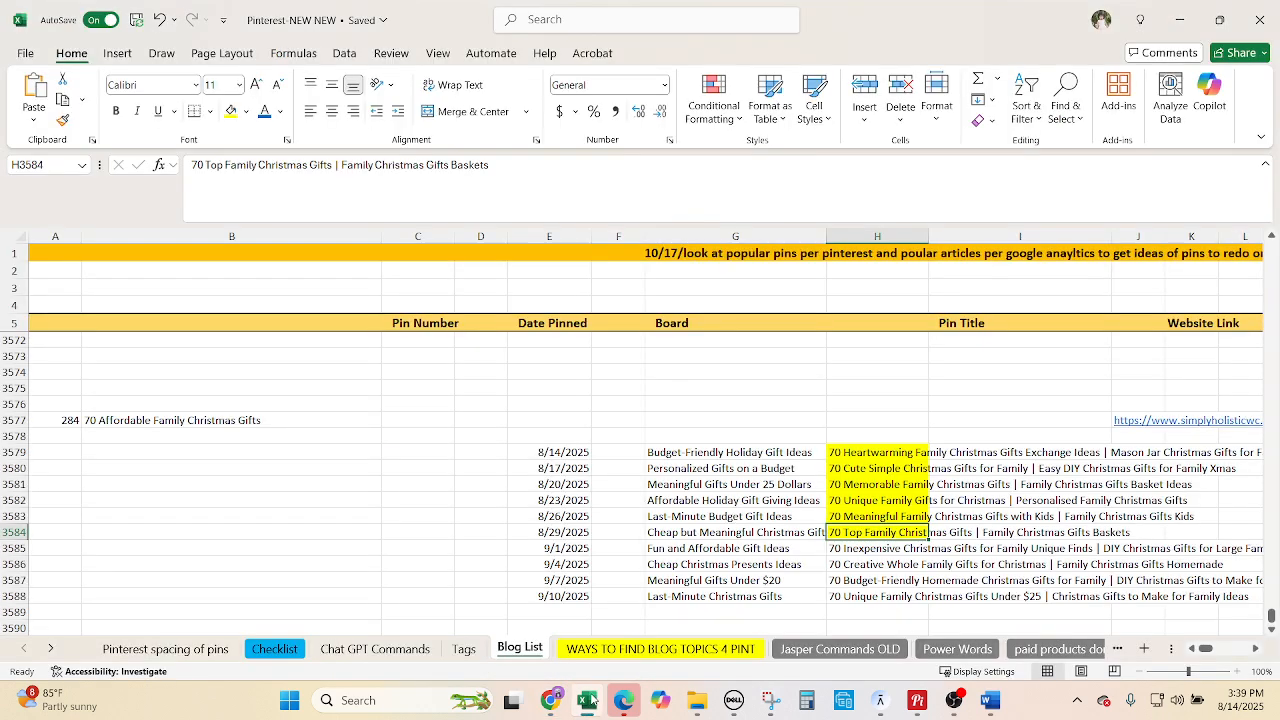
left_click(588, 700)
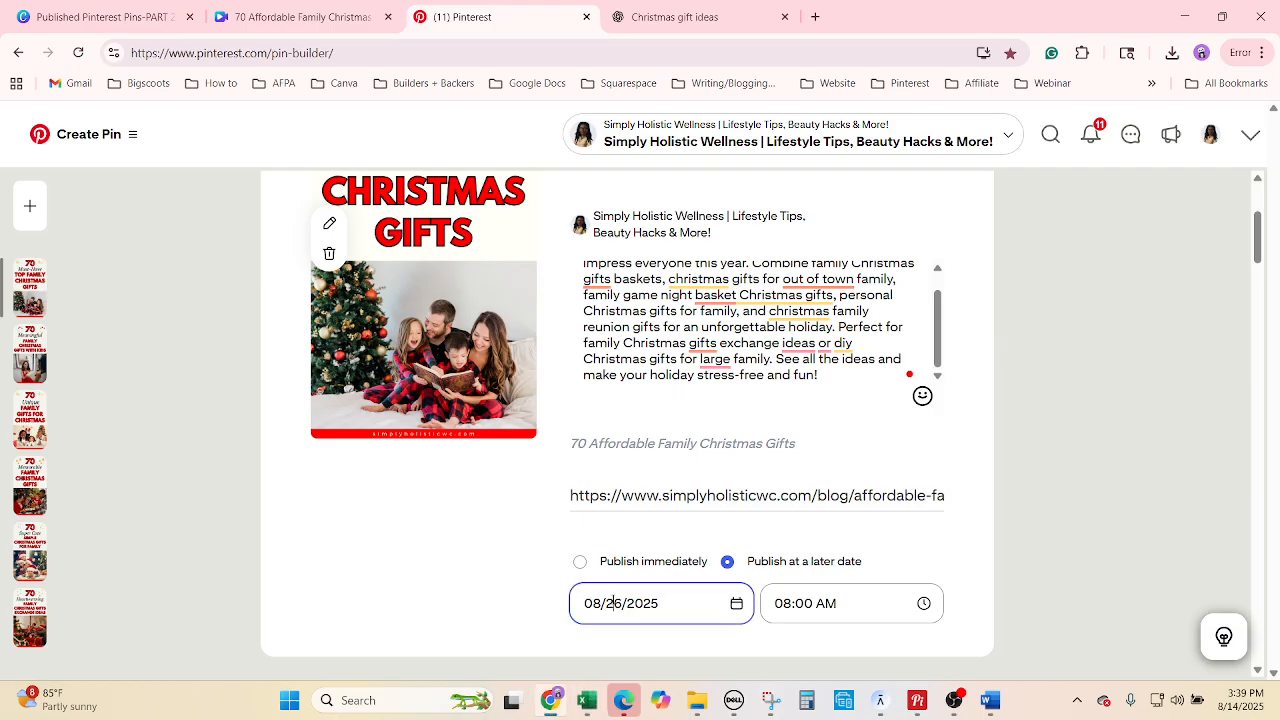
left_click(596, 604)
left_click(727, 509)
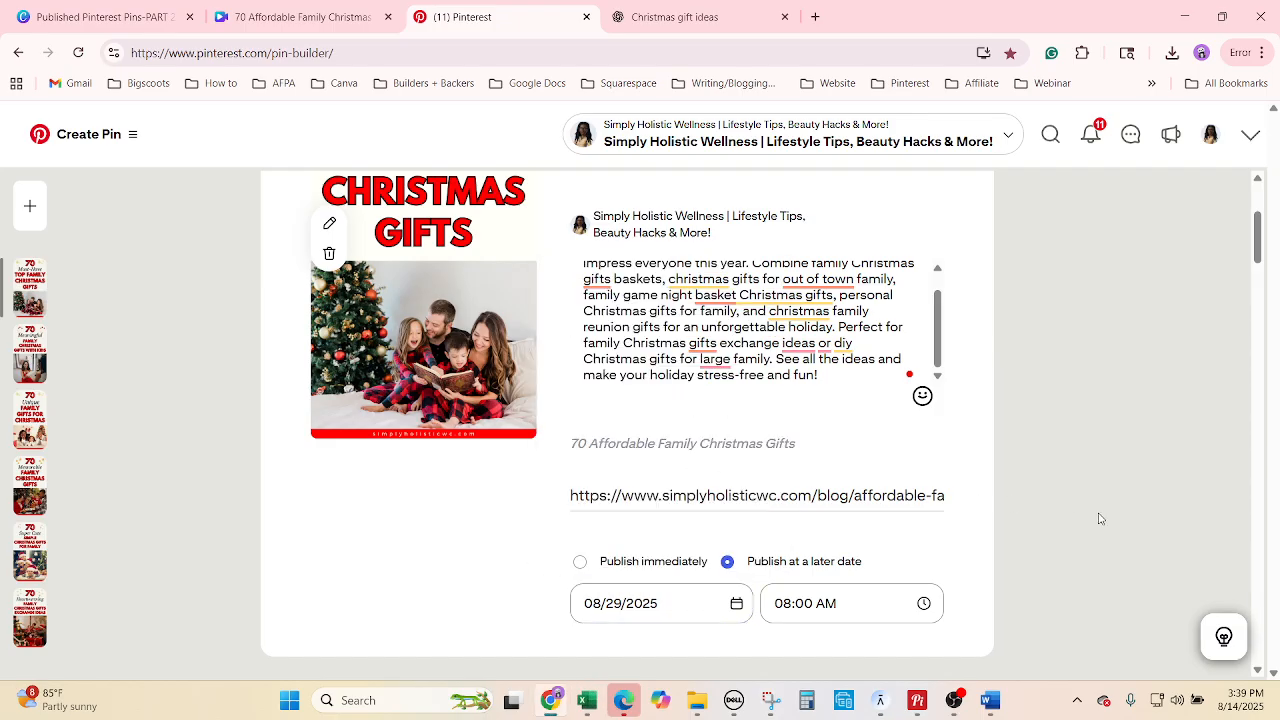
scroll(1088, 517, "up", 3)
Duplicate the finished pin and move the copy to the Fun and Affordable Gift Ideas board.
left_click(319, 256)
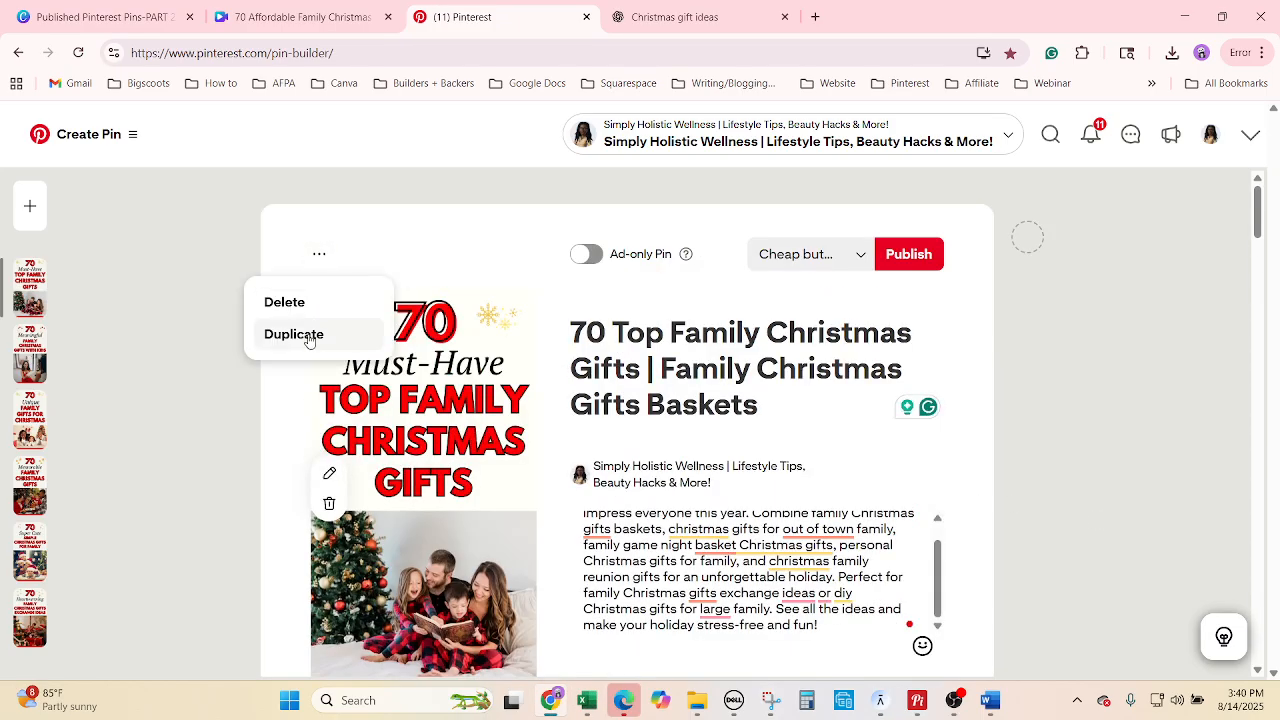
left_click(313, 338)
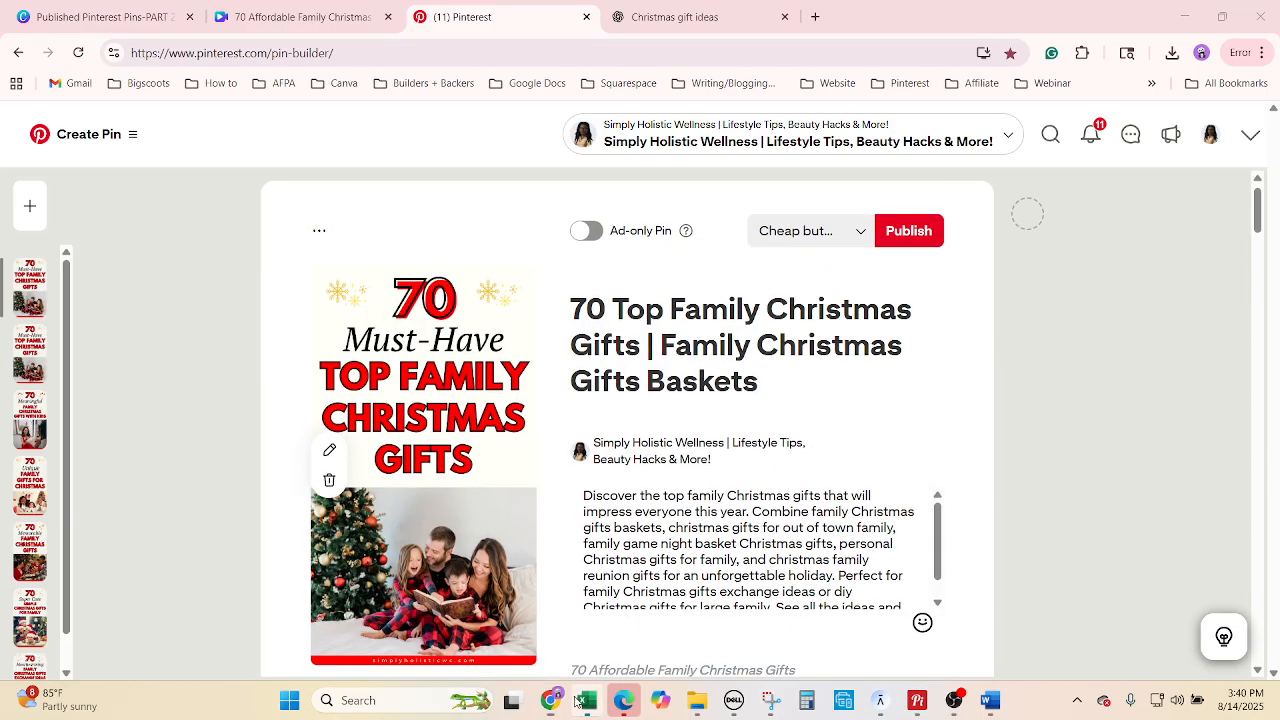
left_click(585, 700)
left_click(749, 552)
key("ctrl+c")
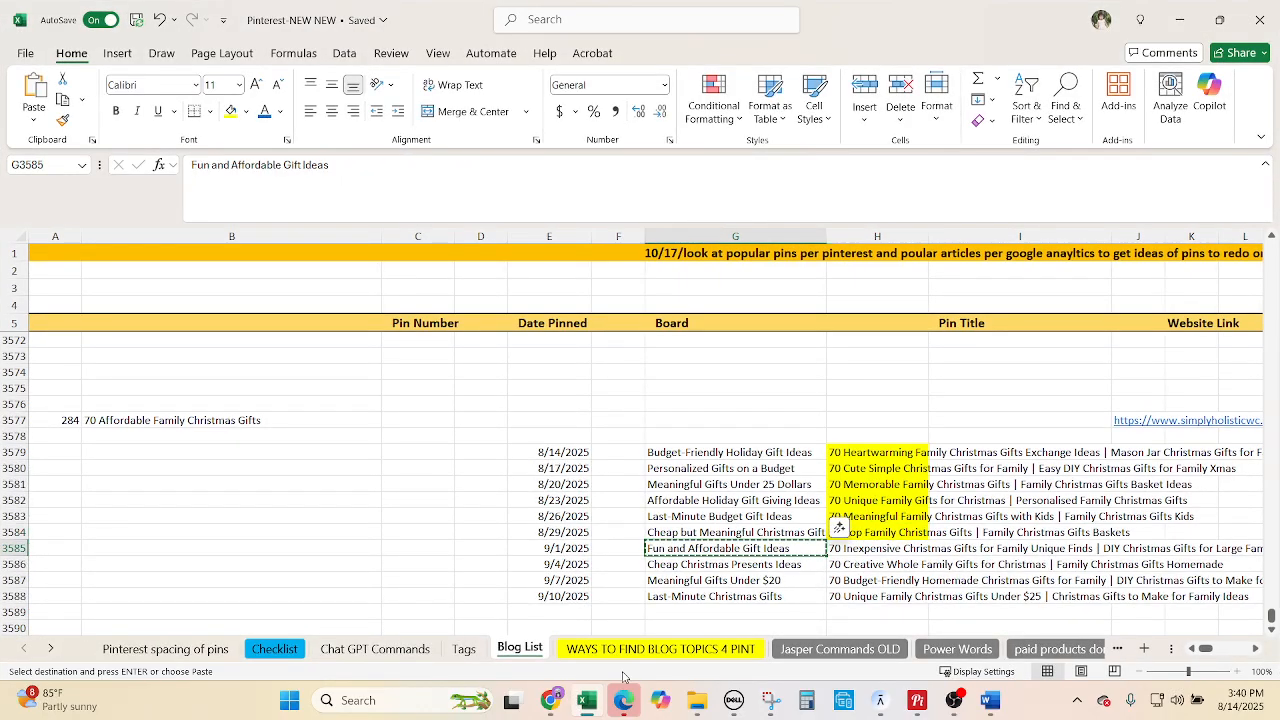
left_click(552, 700)
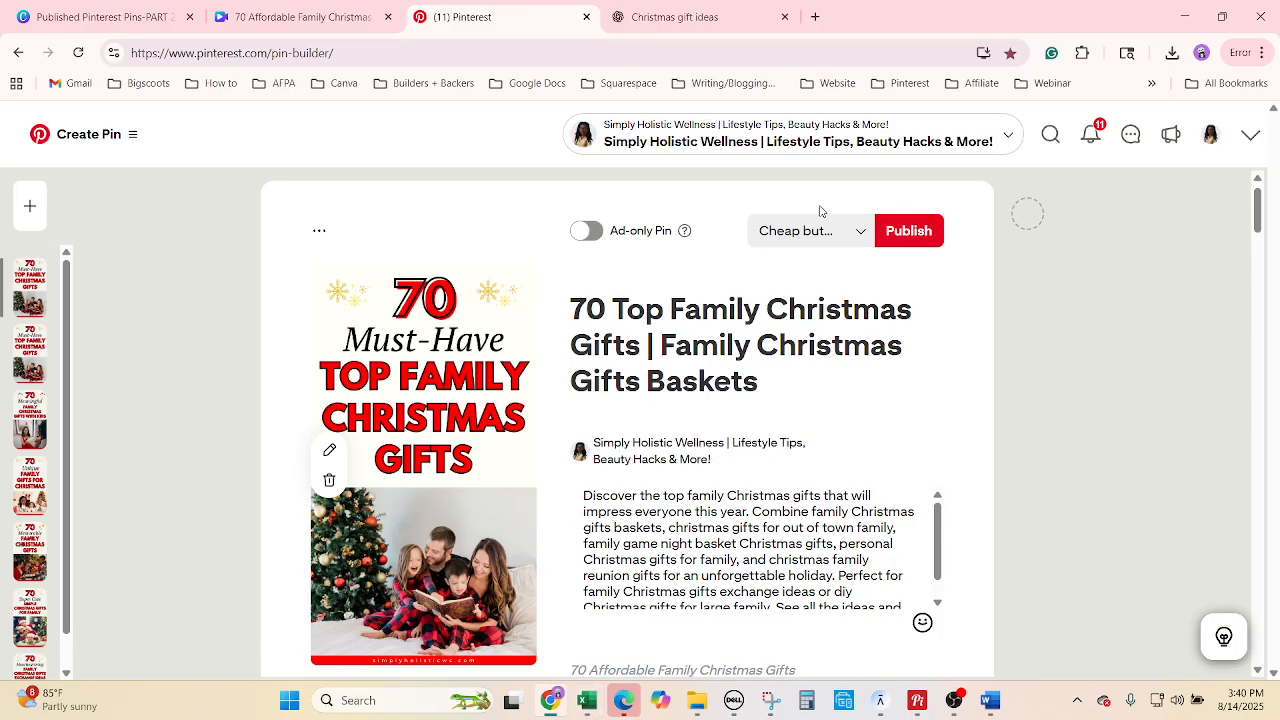
left_click(801, 255)
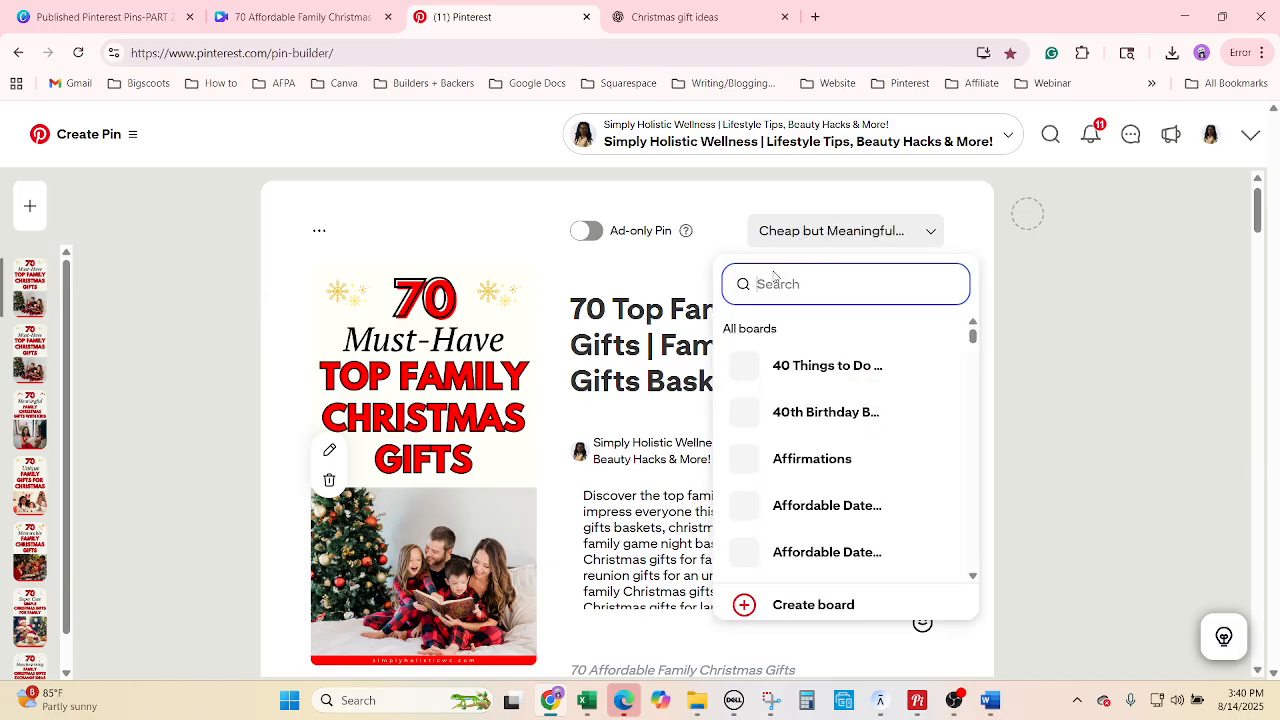
key("ctrl+v")
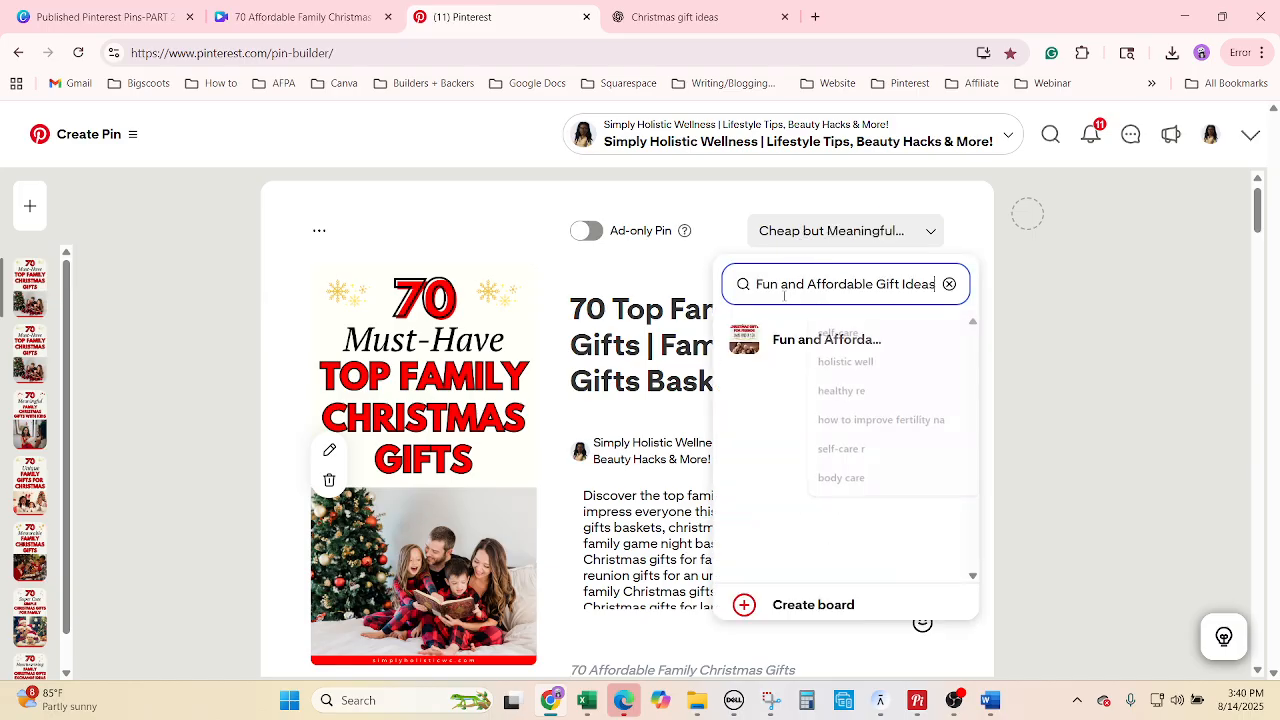
left_click(810, 337)
Copy the '70 Inexpensive' pin title from the Excel tracker.
left_click(587, 700)
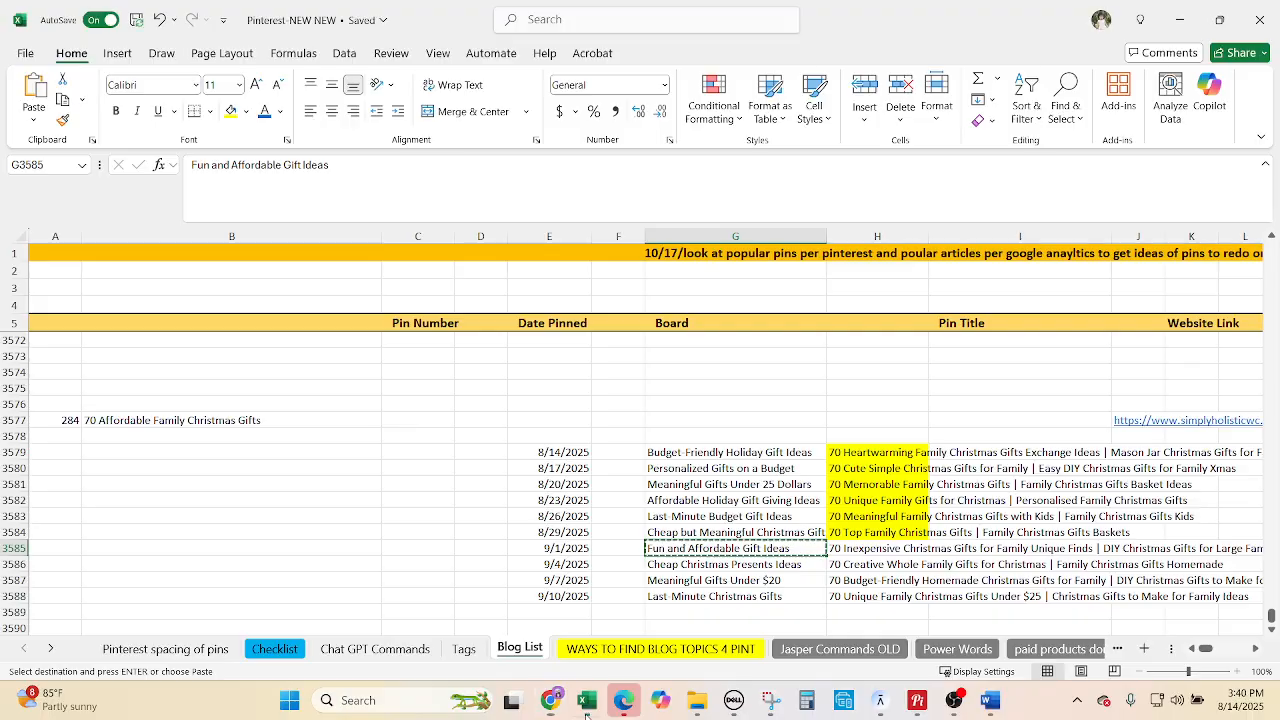
left_click(878, 549)
scroll(514, 391, "down", 1)
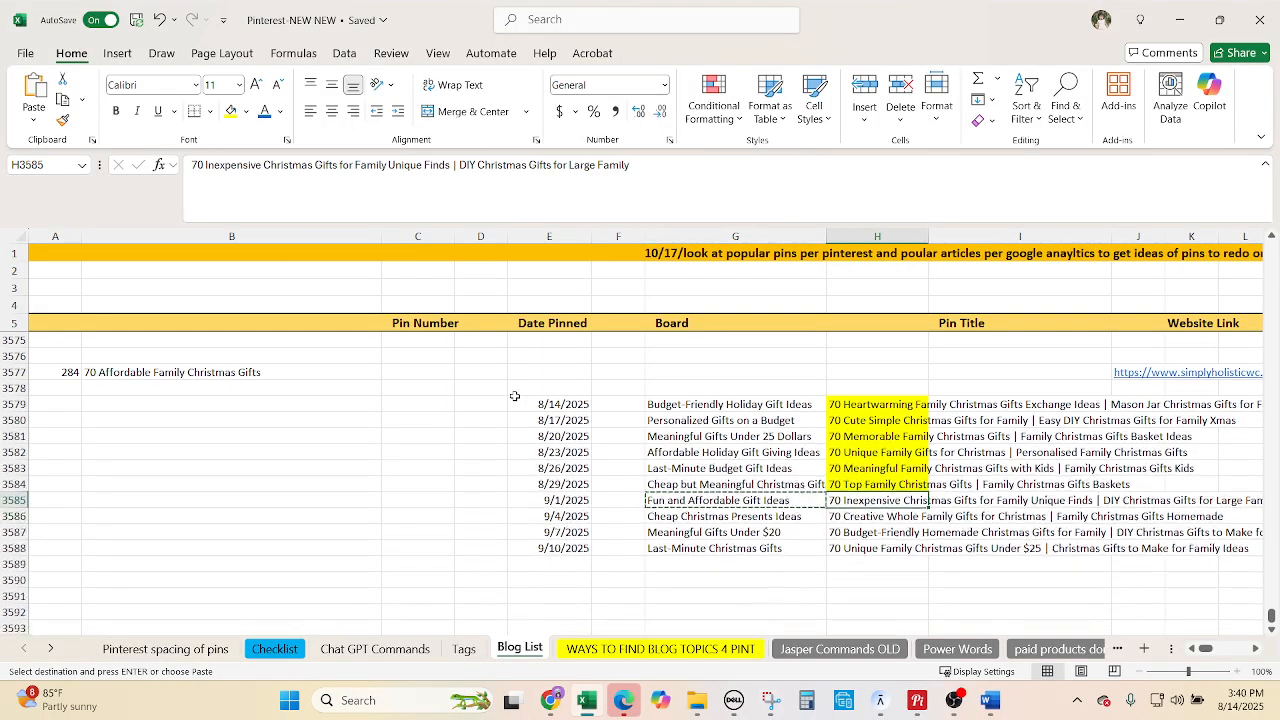
key("ctrl+c")
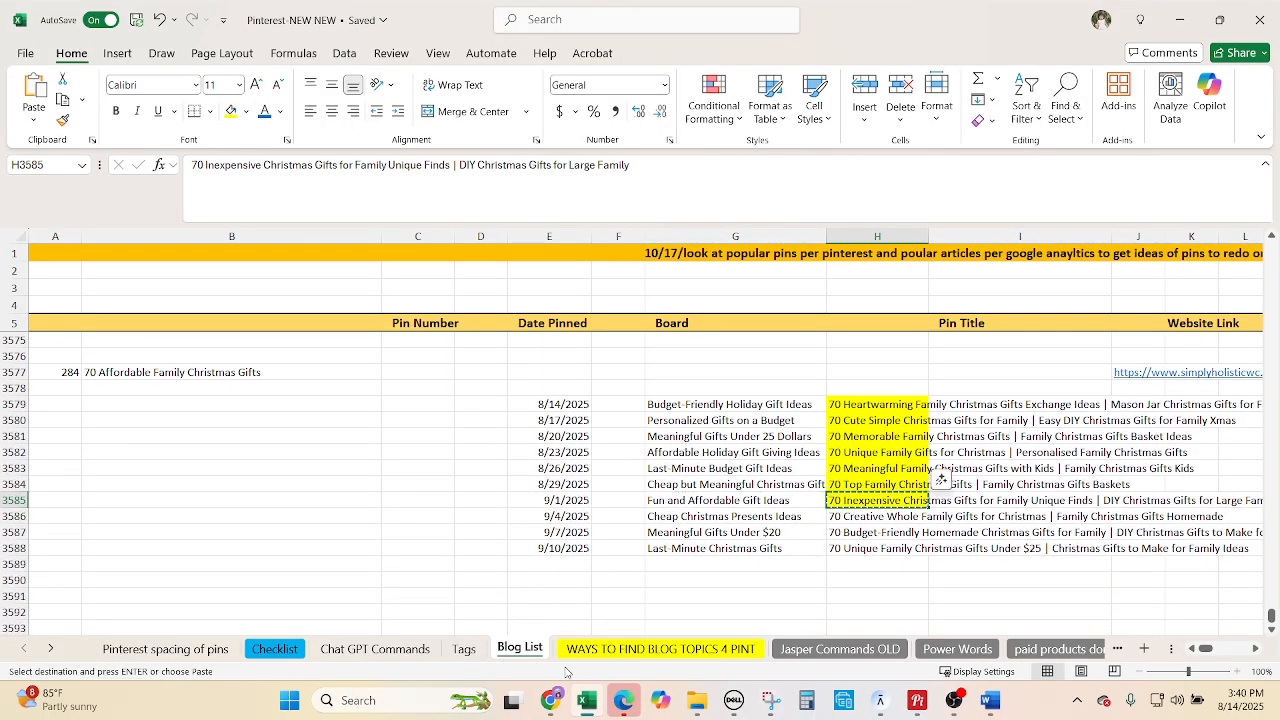
left_click(550, 700)
Replace the pin title with '70 Inexpensive Christmas Gifts for Family Unique Finds'.
left_click(688, 352)
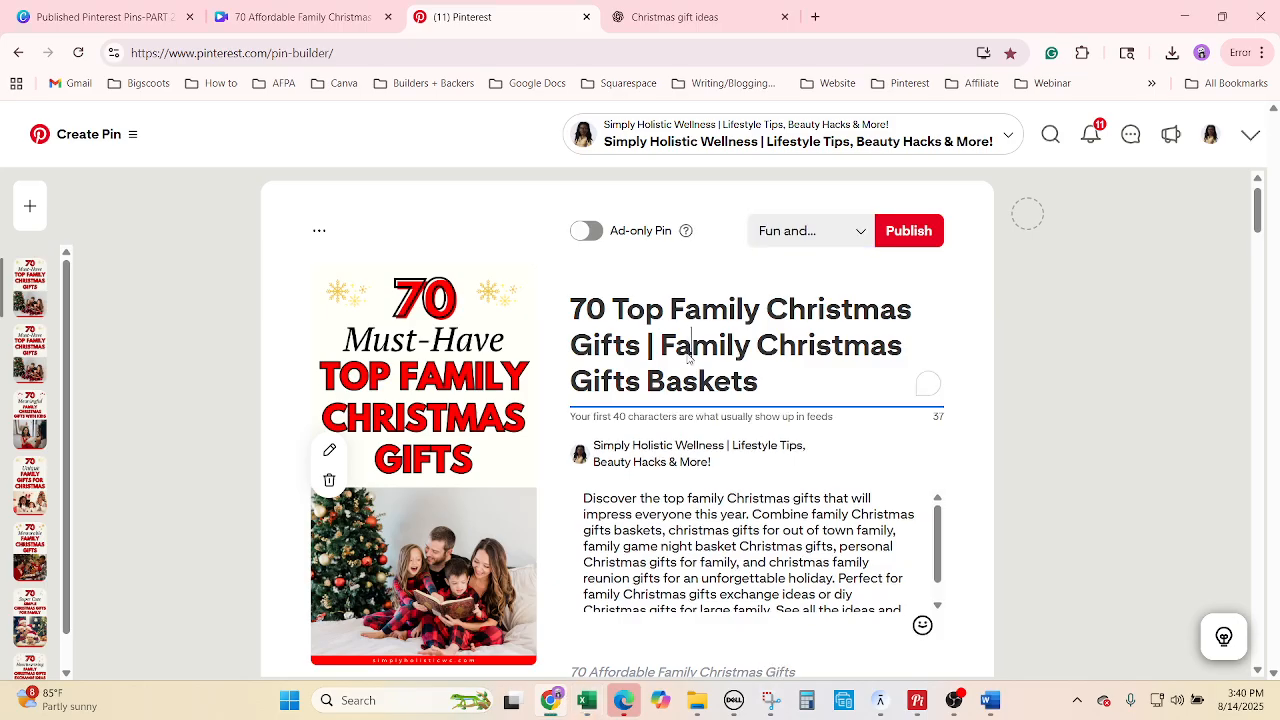
right_click(699, 352)
left_click(734, 543)
key("ctrl+v")
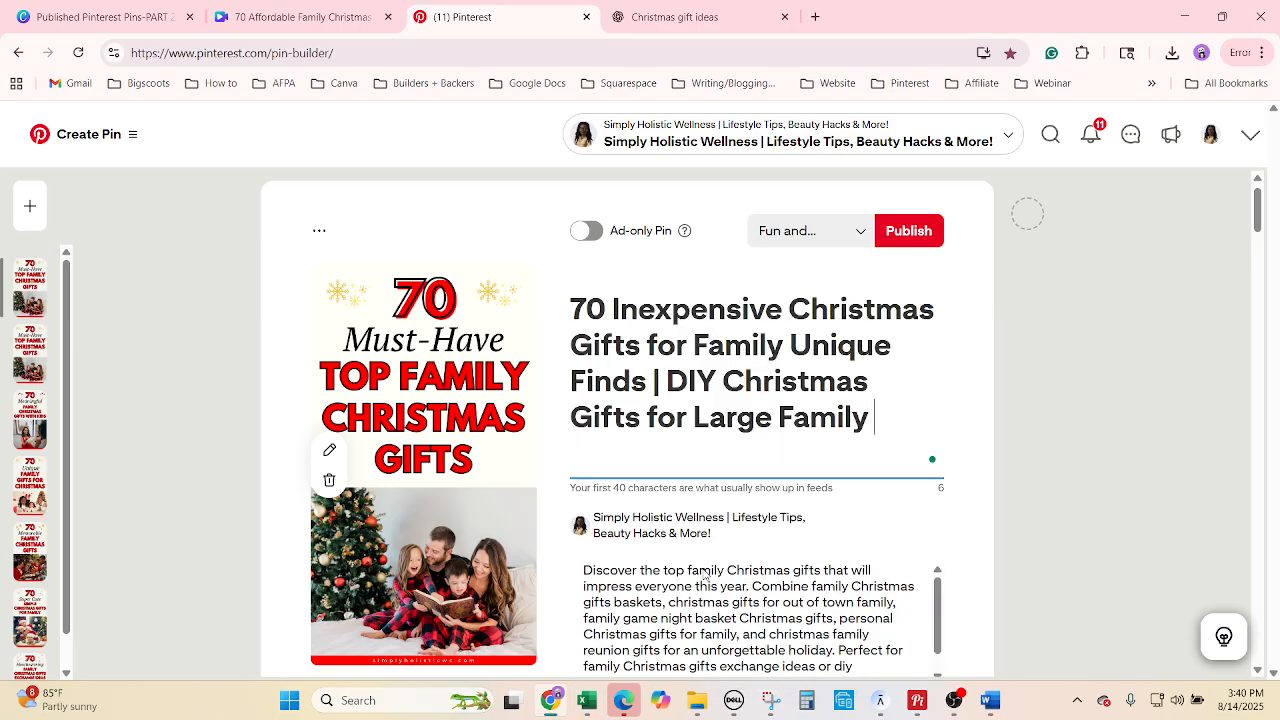
Replace the pin description with Description 7 copied from ChatGPT.
left_click(660, 17)
scroll(585, 522, "down", 3)
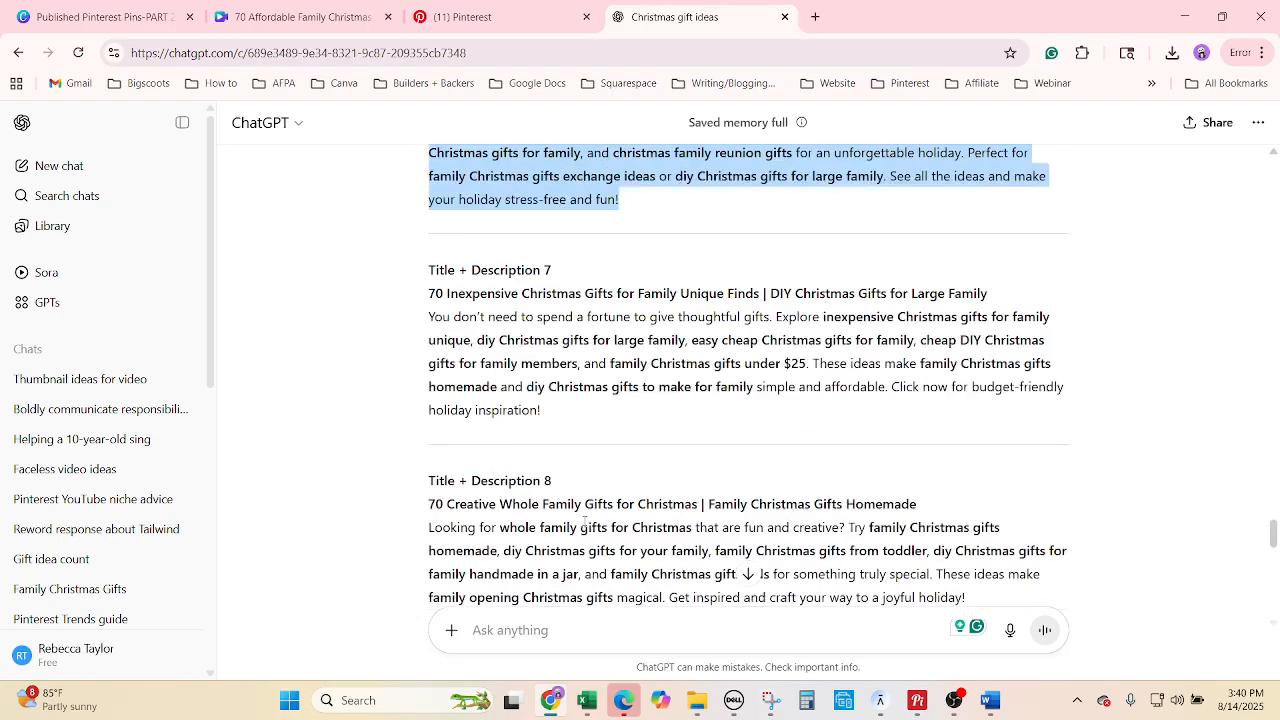
left_click_drag(548, 376, 420, 287)
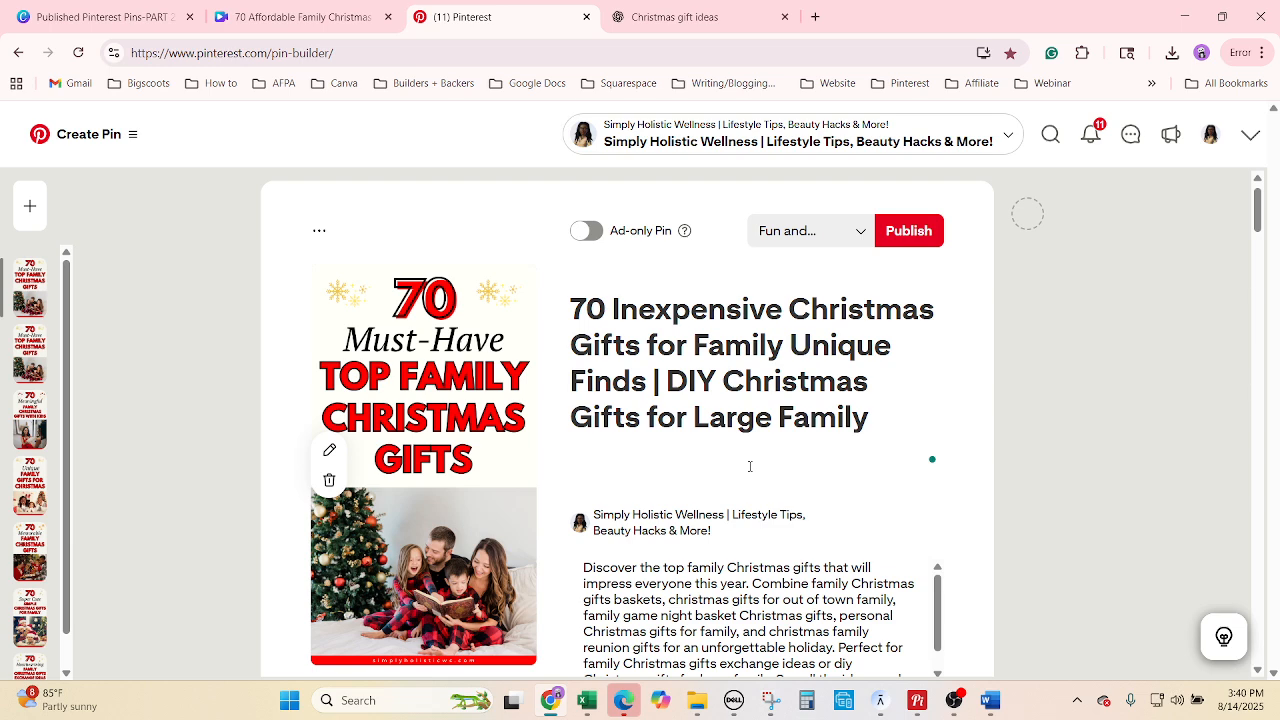
left_click(458, 17)
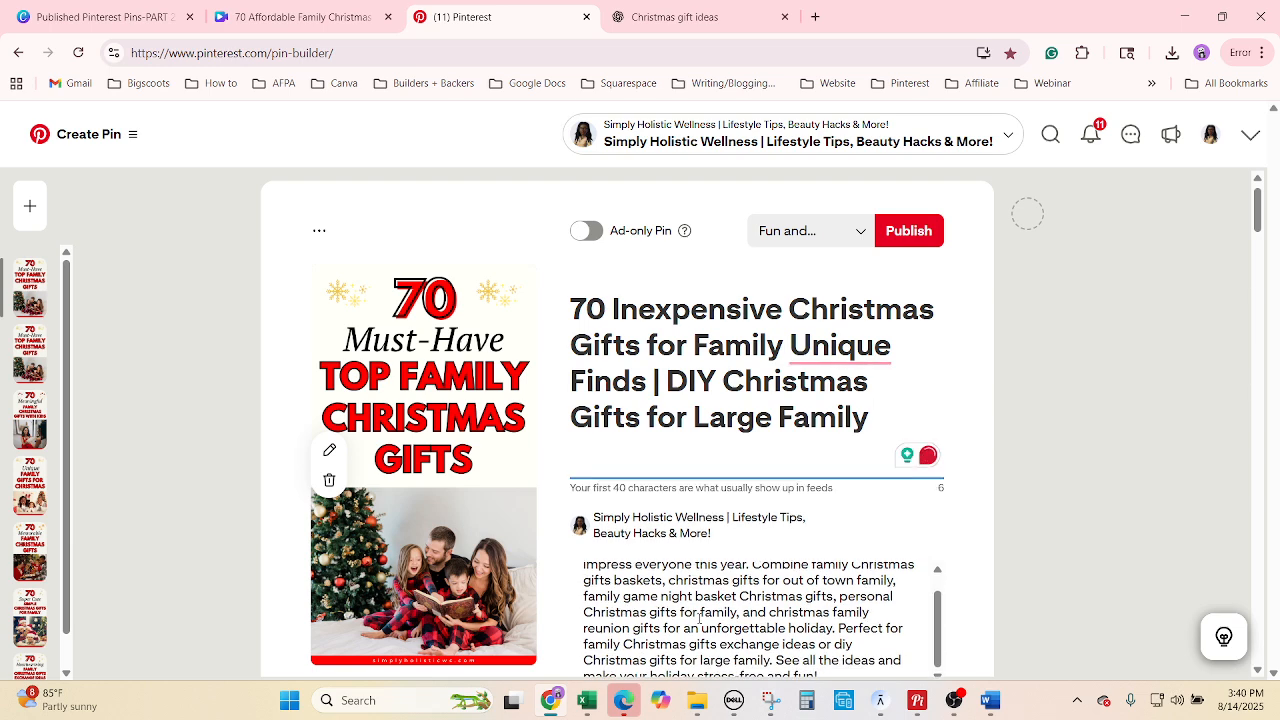
right_click(698, 617)
left_click(723, 471)
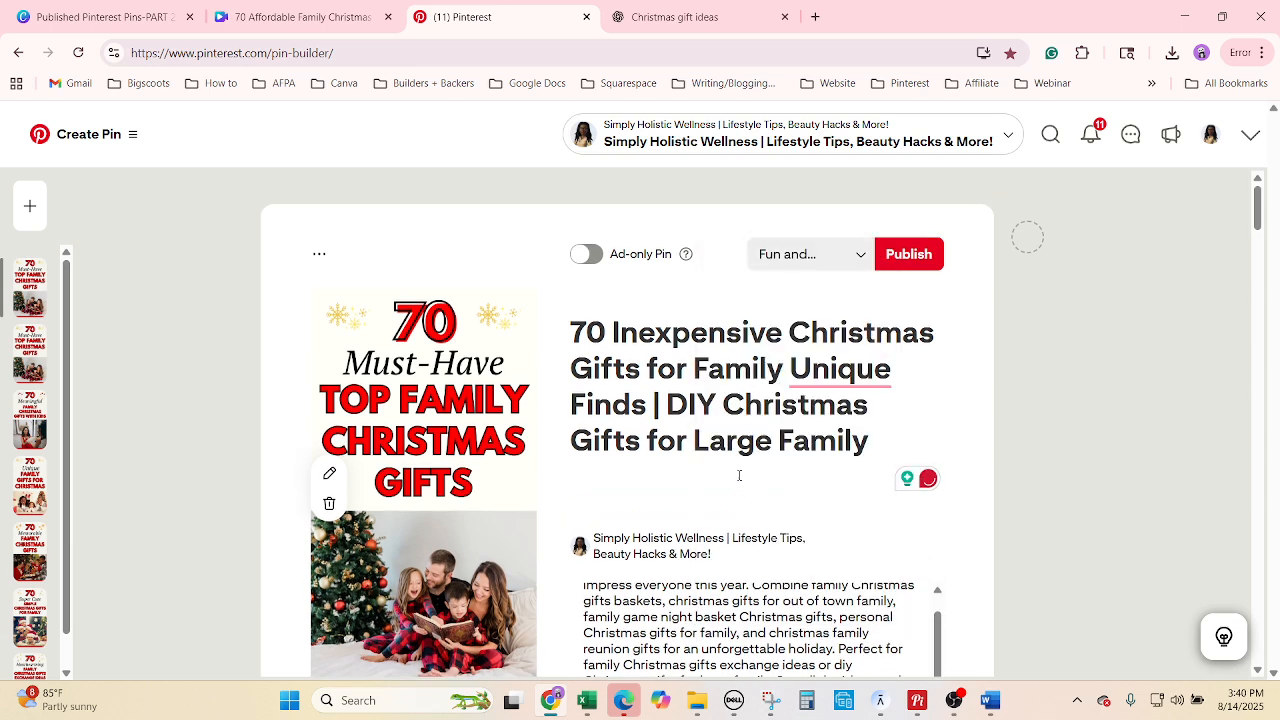
key("ctrl+v")
Check the flagged word 'Unique' in the title, then swap in the Inexpensive Christmas Gifts image.
left_click(821, 388)
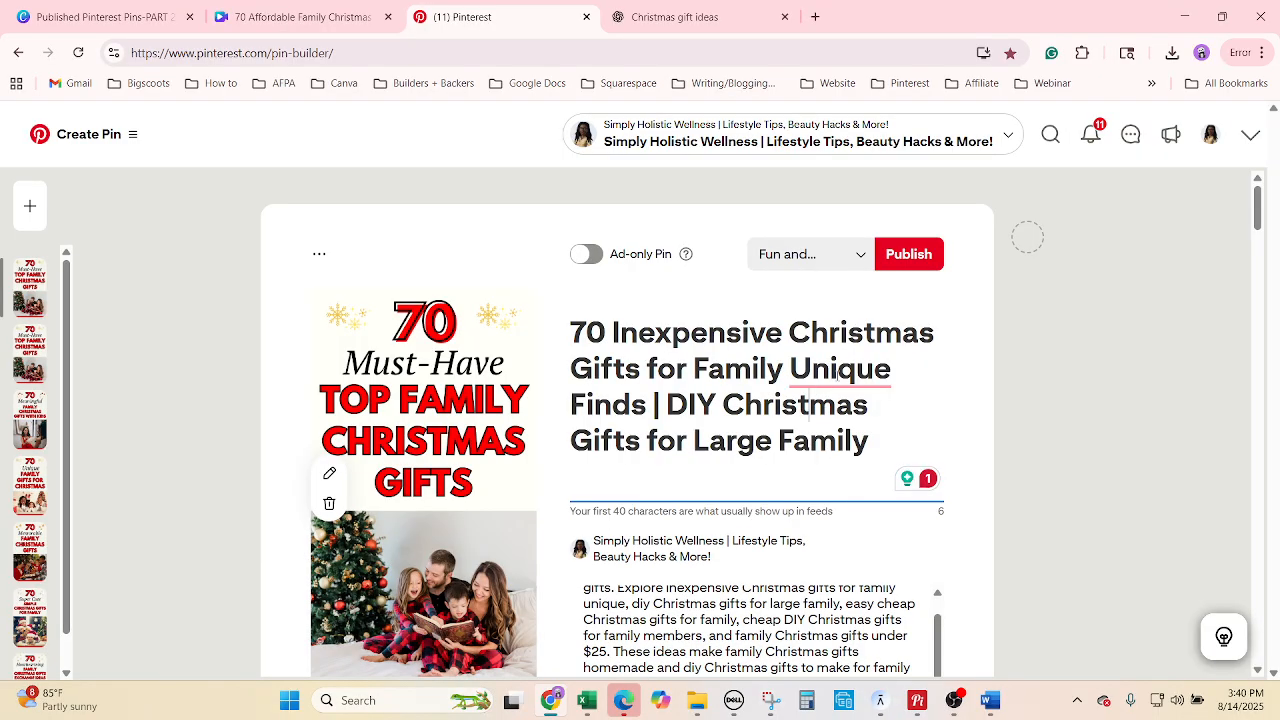
double_click(835, 372)
right_click(843, 383)
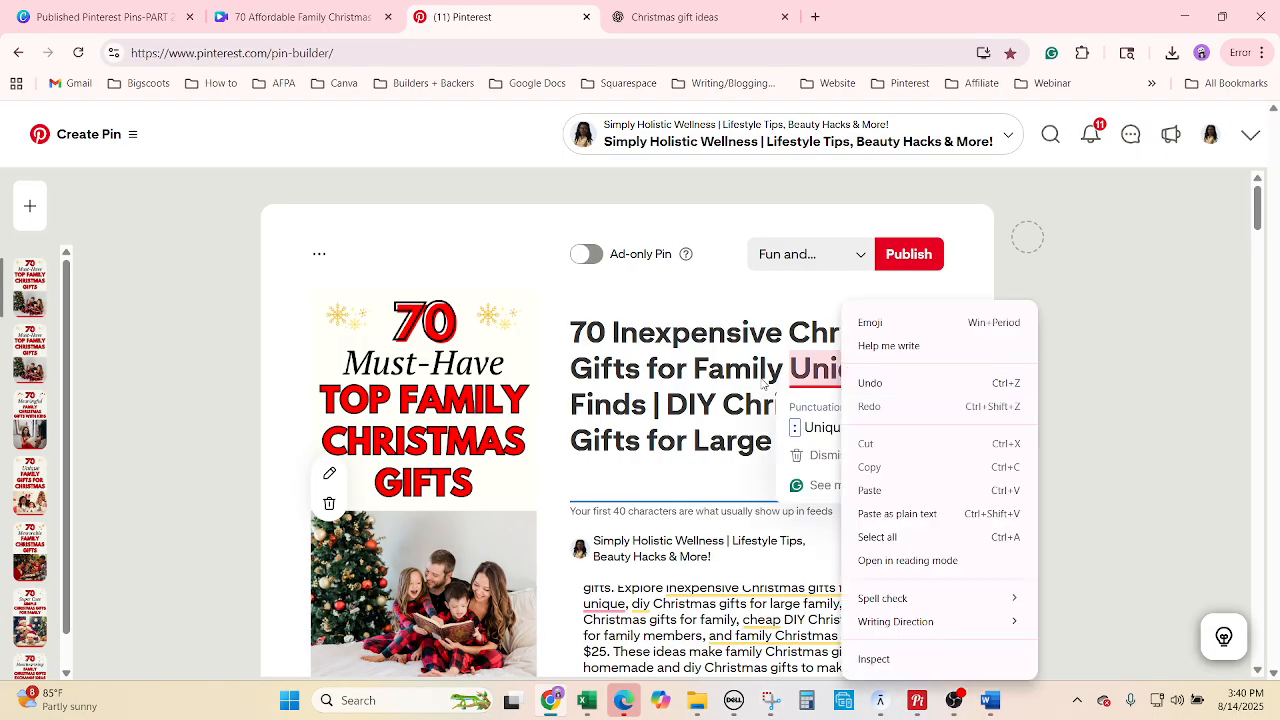
key("Escape")
left_click(1122, 528)
scroll(1106, 531, "down", 3)
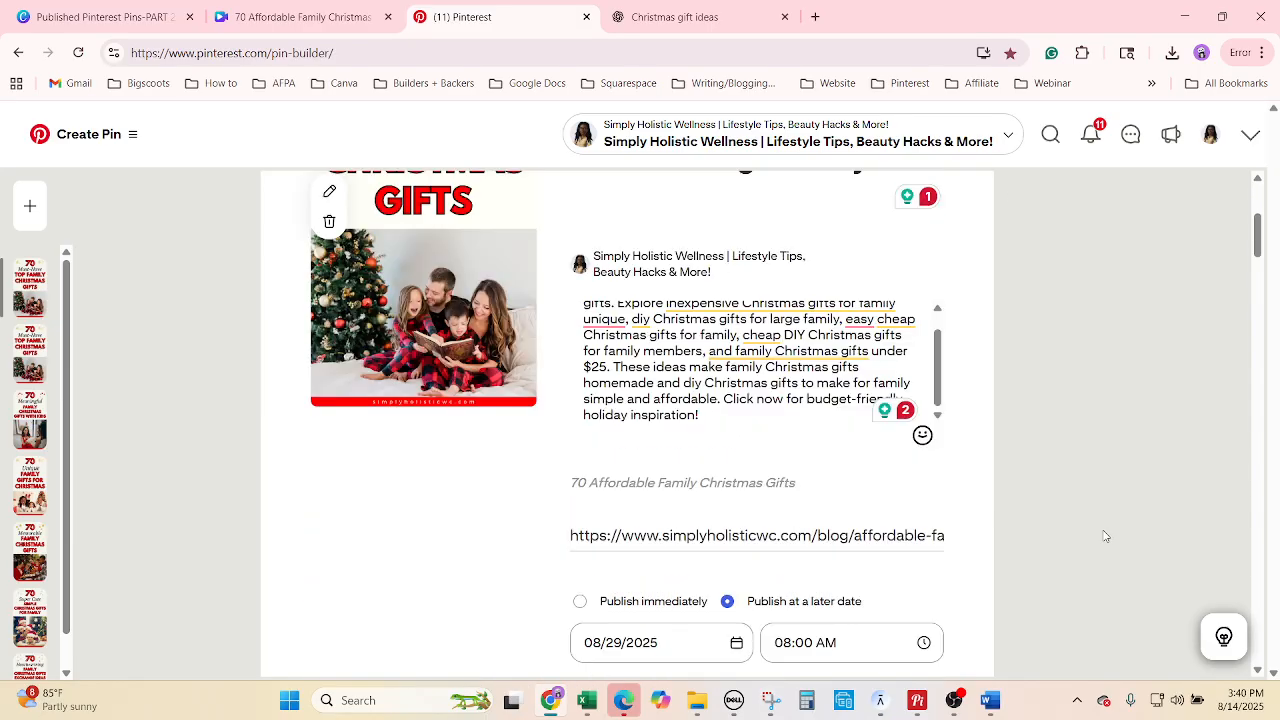
scroll(1103, 531, "up", 2)
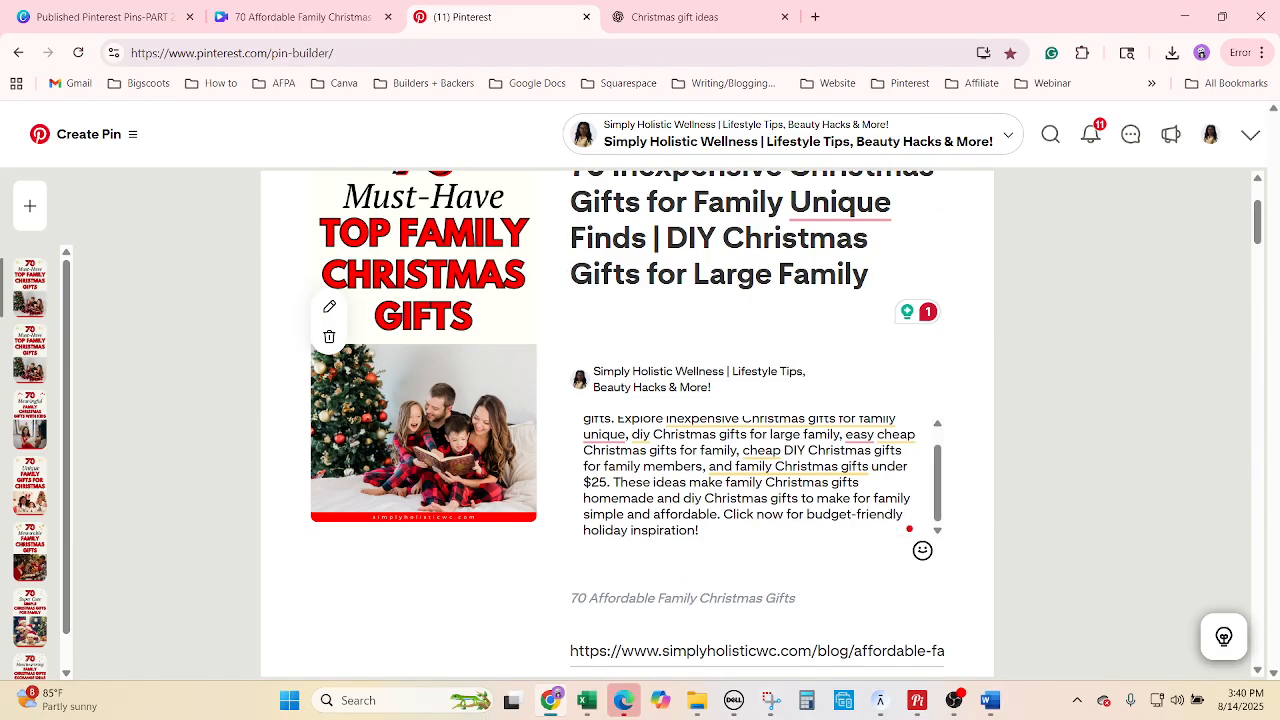
key("alt+Tab")
left_click_drag(467, 393, 480, 397)
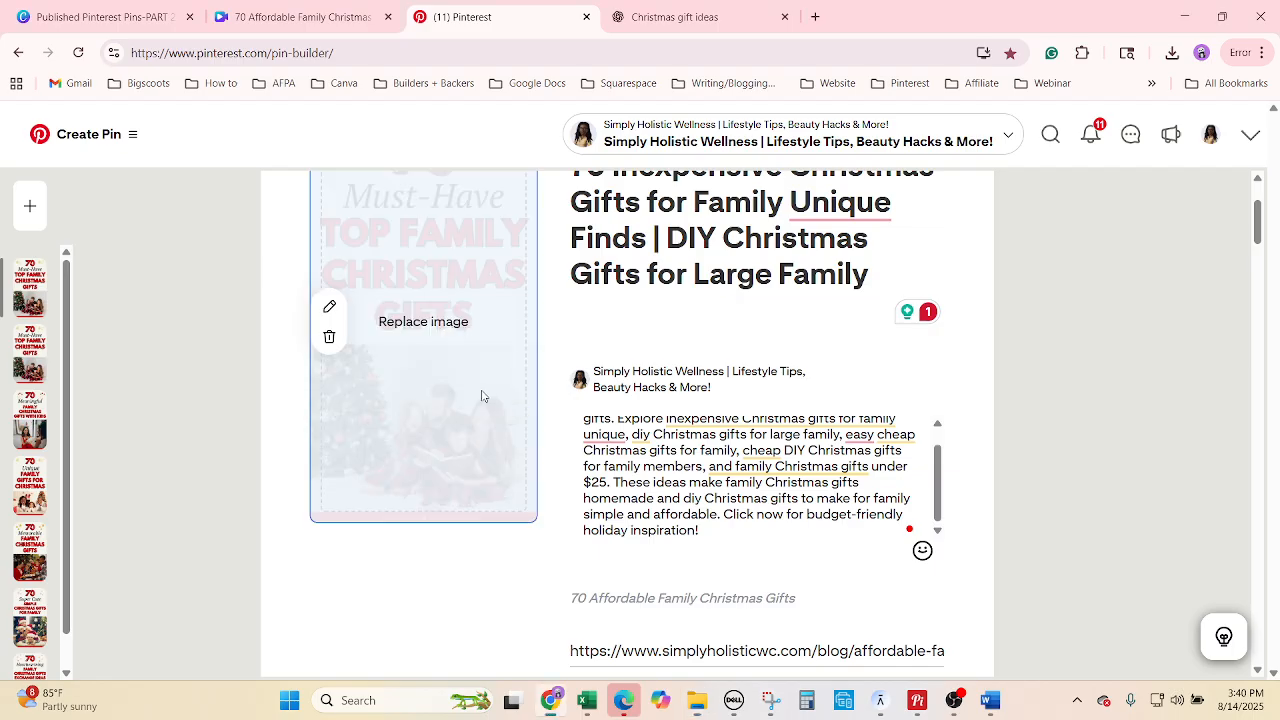
Review the pin titles in rows 3579 to 3585 of the Excel tracker.
left_click(590, 704)
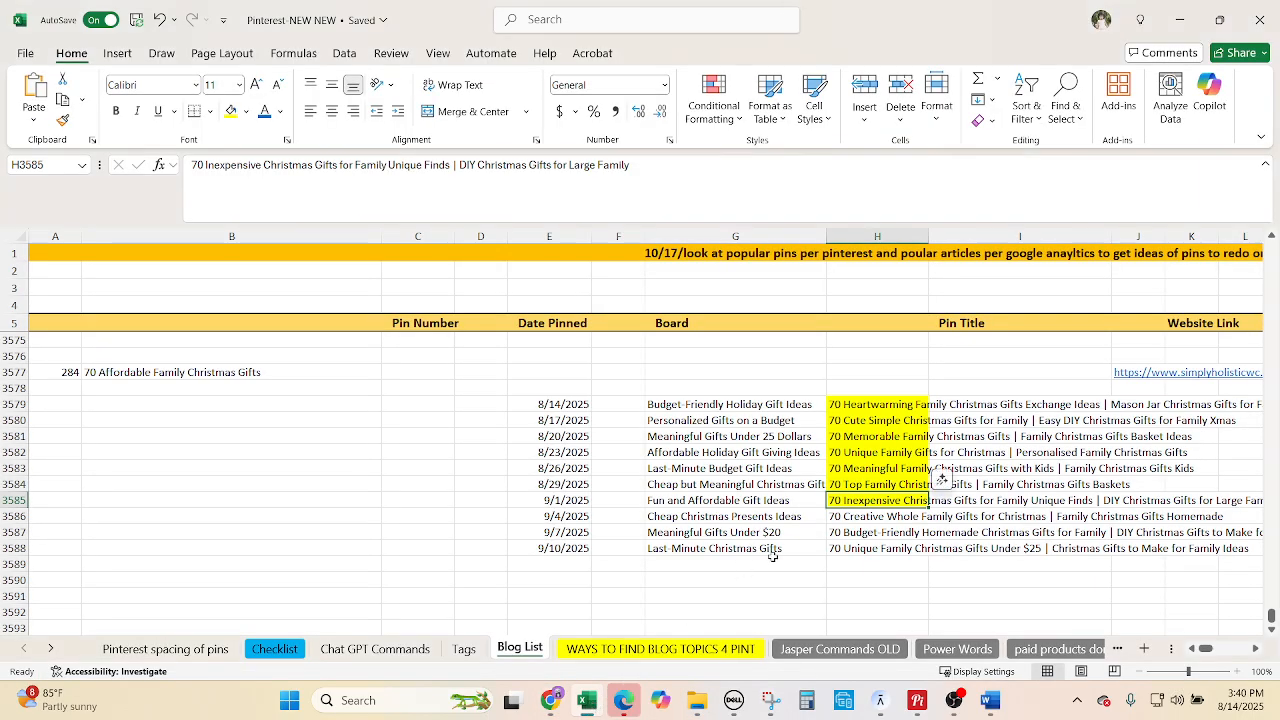
left_click_drag(867, 410, 853, 507)
left_click(550, 700)
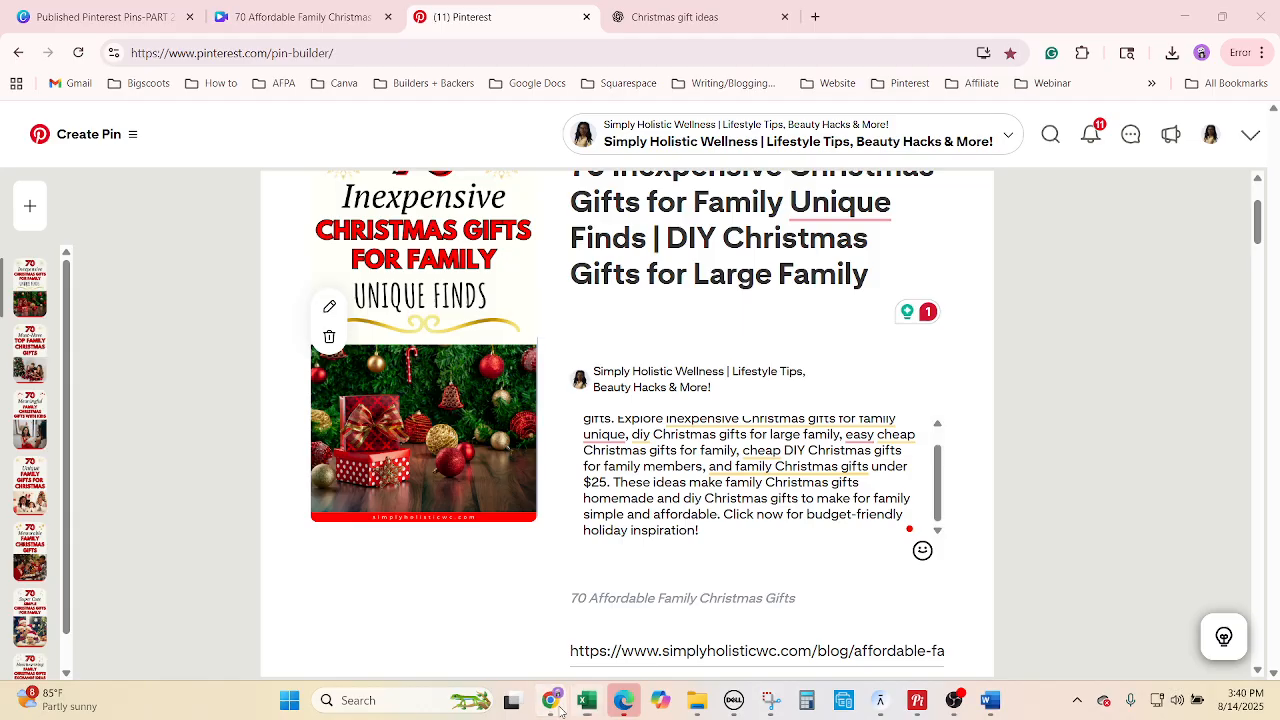
scroll(951, 491, "up", 3)
scroll(923, 514, "down", 1)
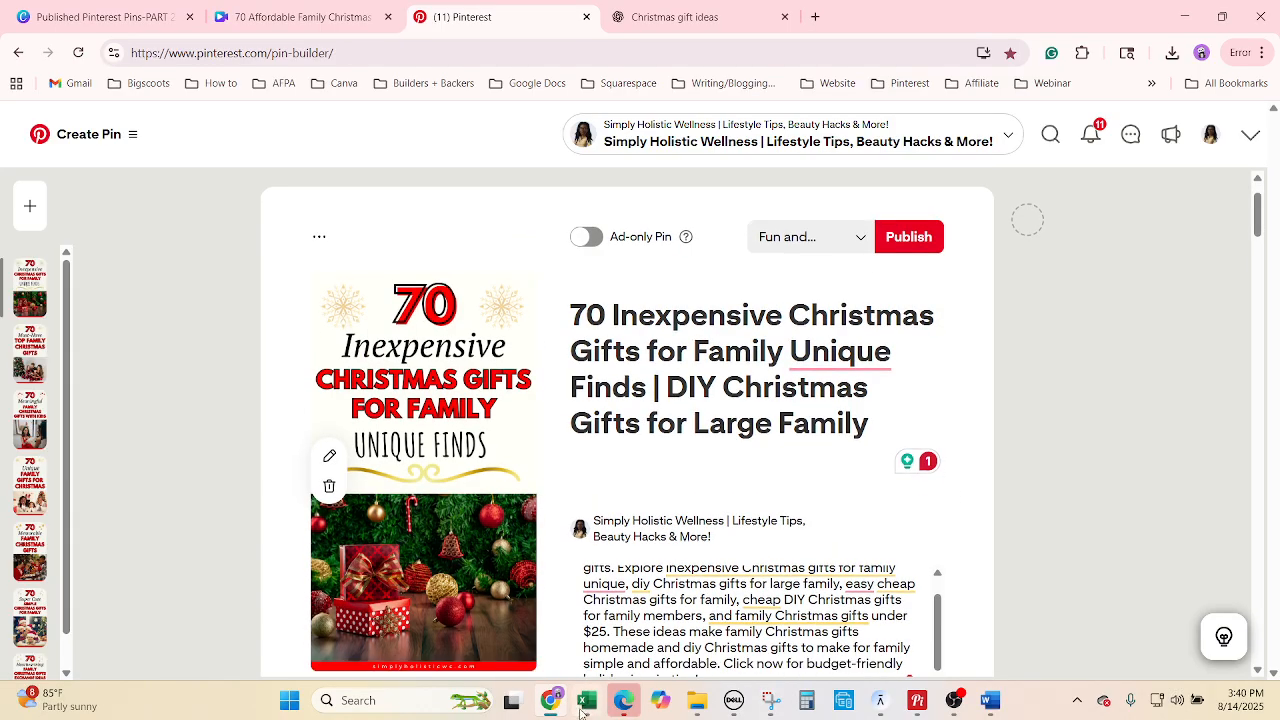
key("alt+Tab")
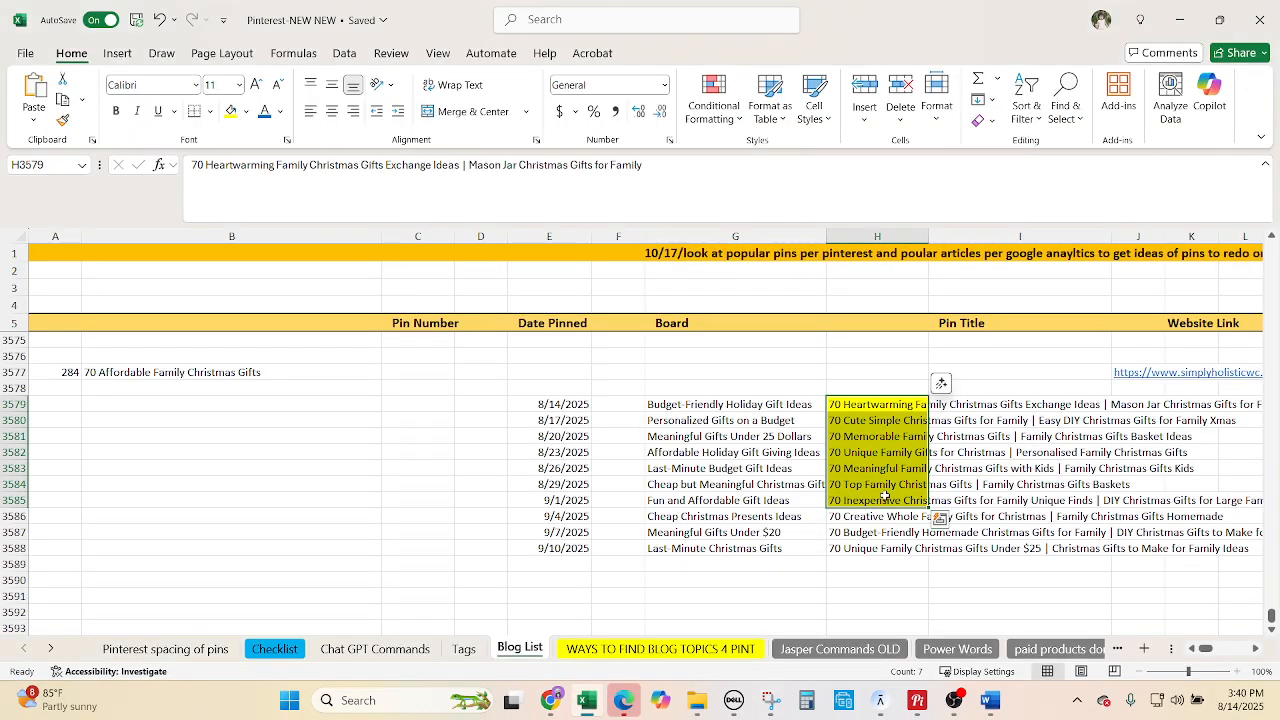
left_click(558, 708)
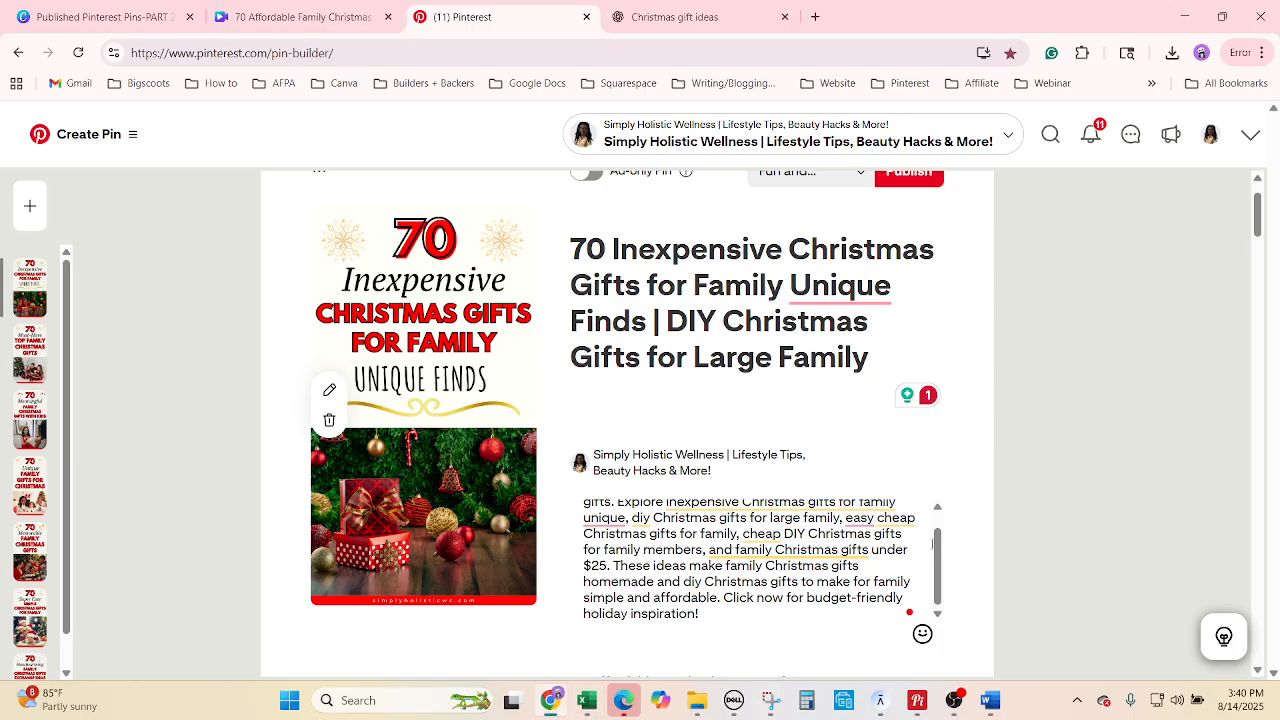
Set the pin's publish date to September 1, 2025.
scroll(1059, 512, "down", 3)
left_click(621, 588)
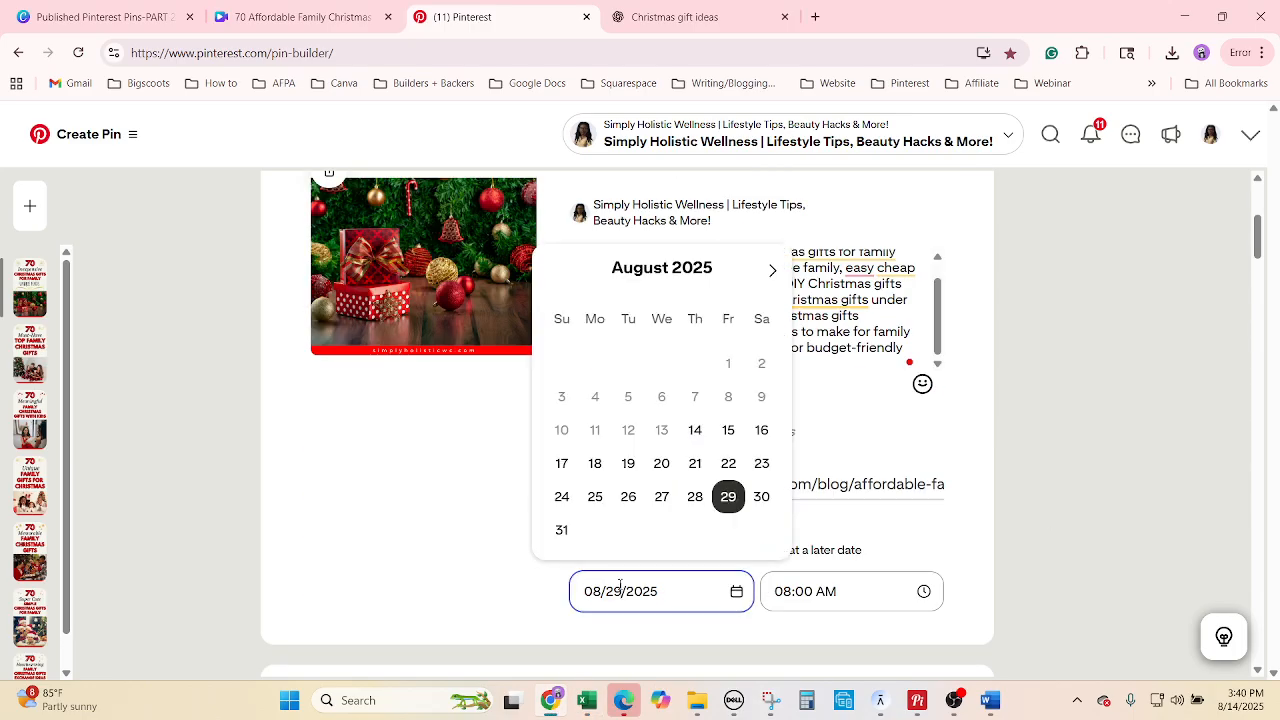
left_click(775, 271)
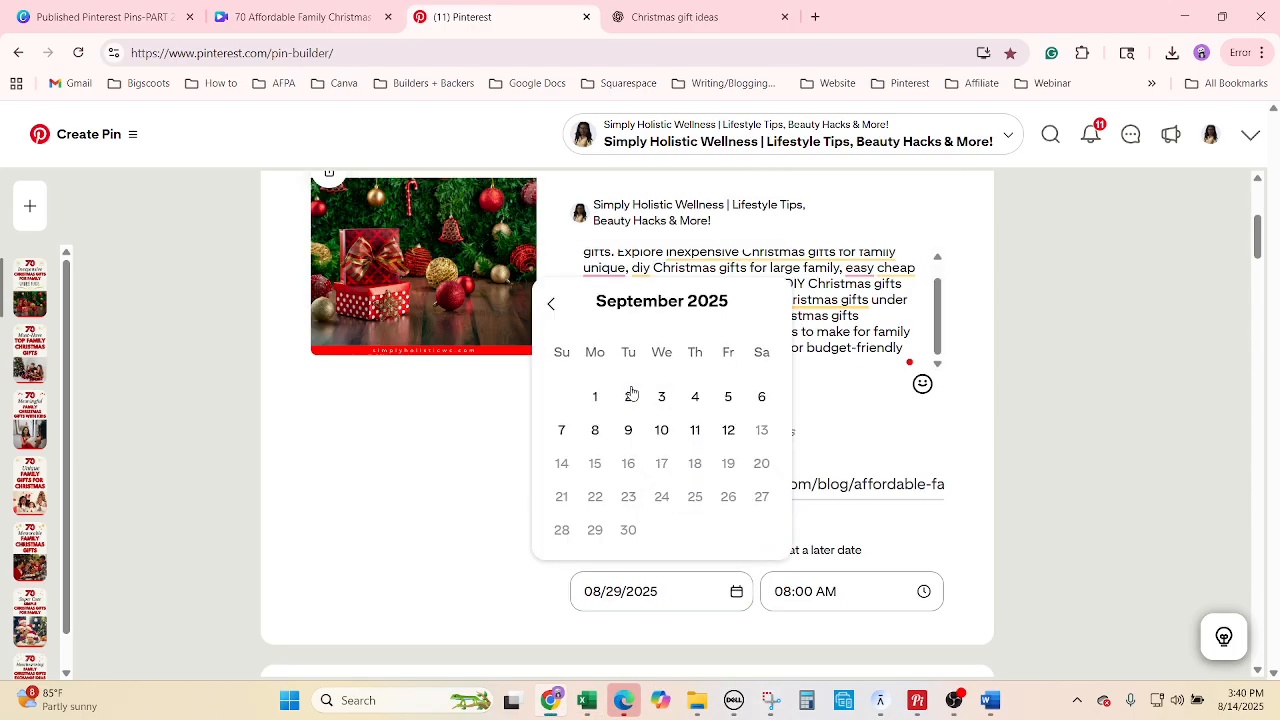
left_click(597, 394)
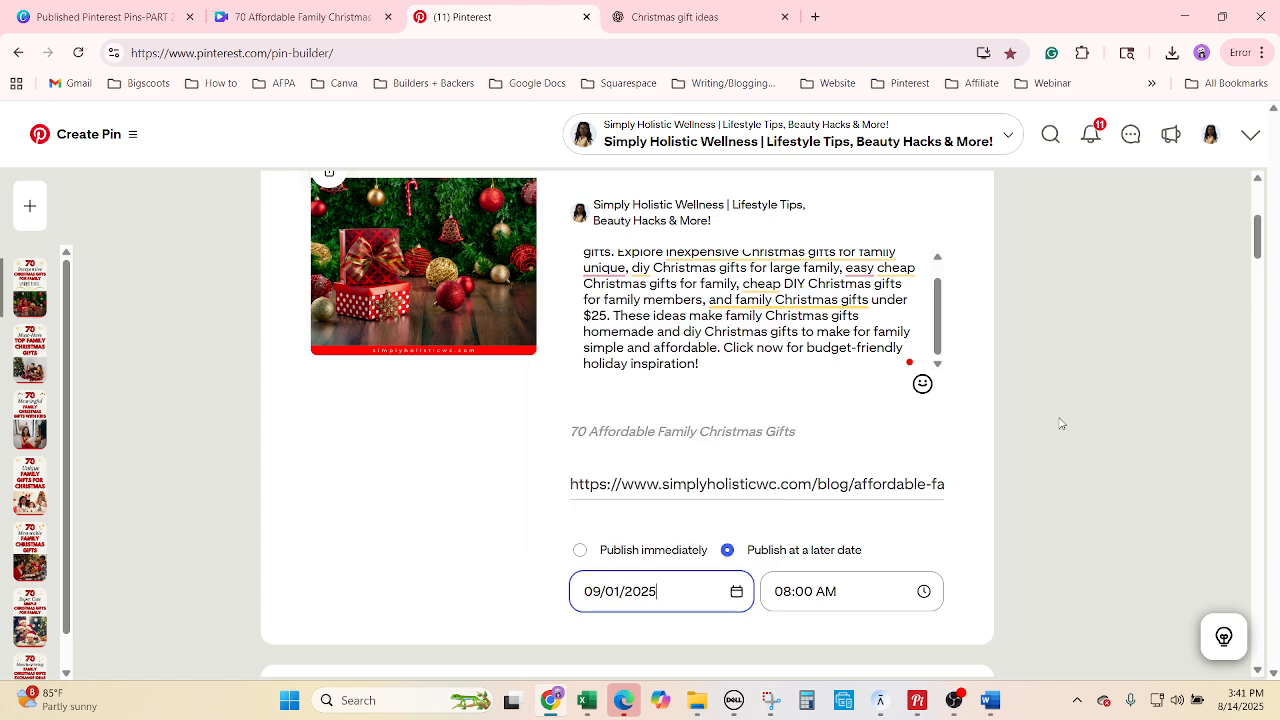
scroll(1069, 480, "up", 3)
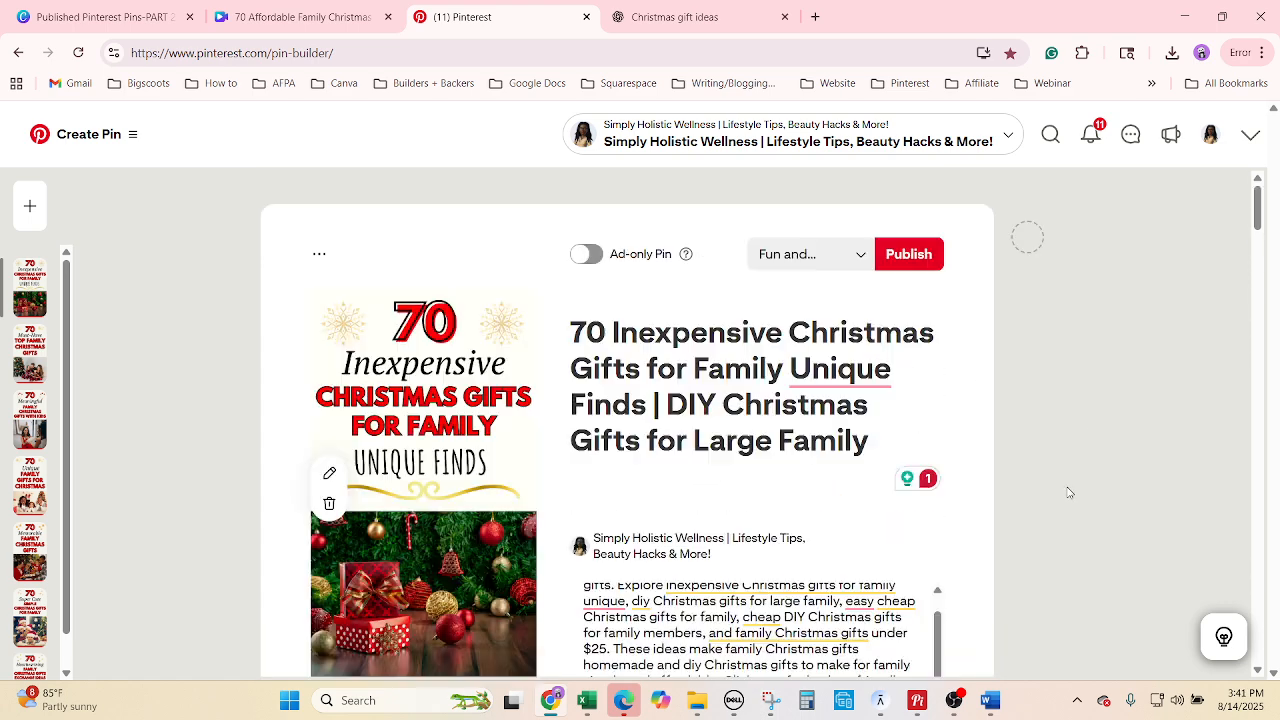
Duplicate the scheduled pin and copy the Cheap Christmas Presents Ideas board name from G3586.
left_click(320, 256)
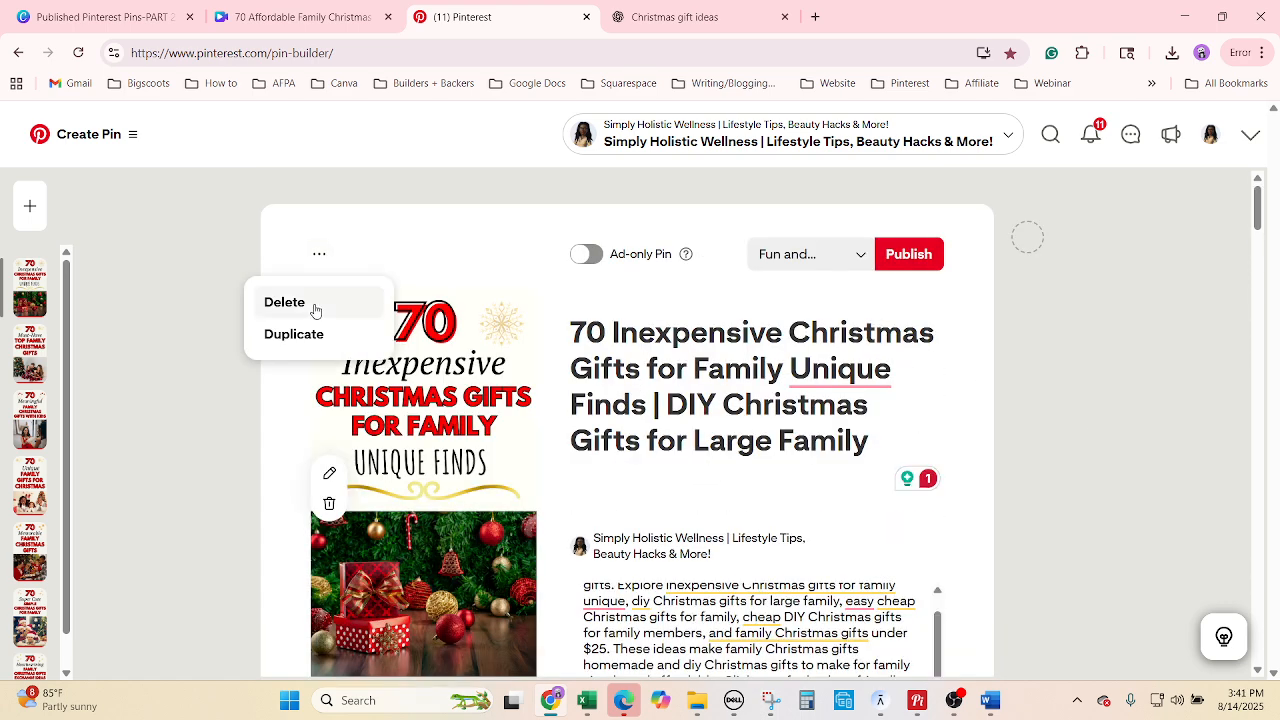
left_click(587, 700)
left_click(679, 517)
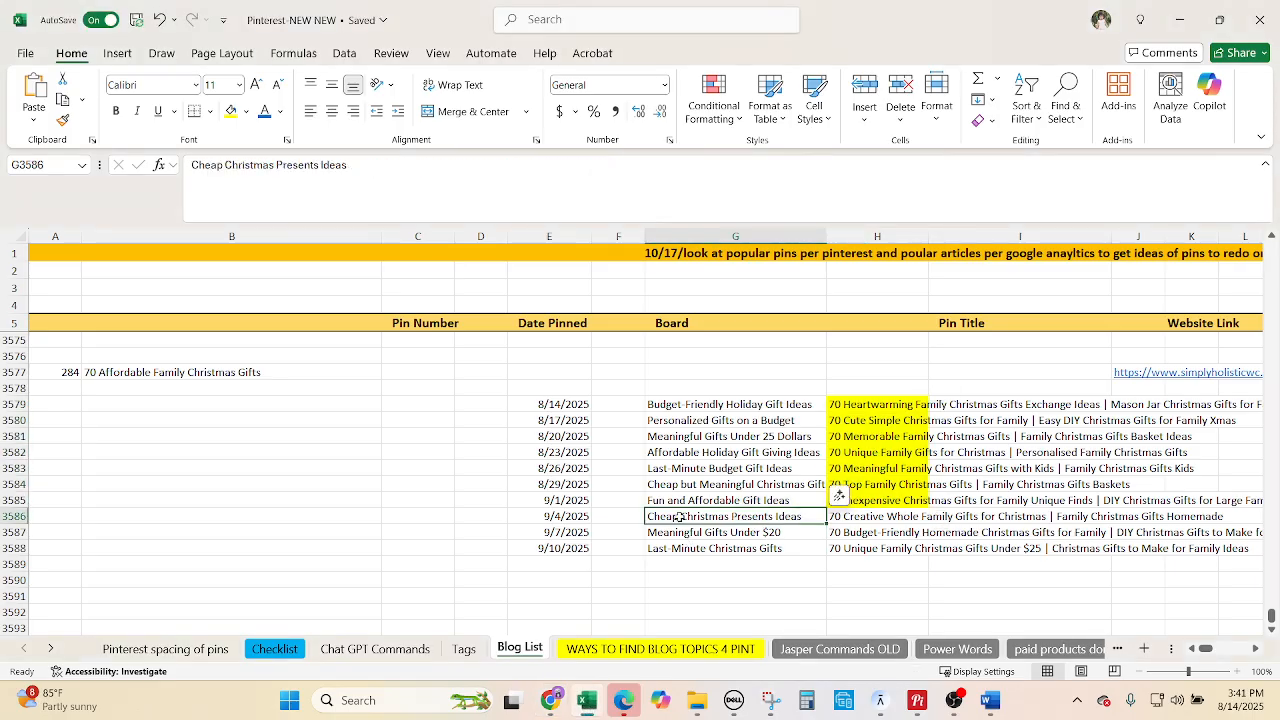
key("ctrl+c")
left_click(553, 703)
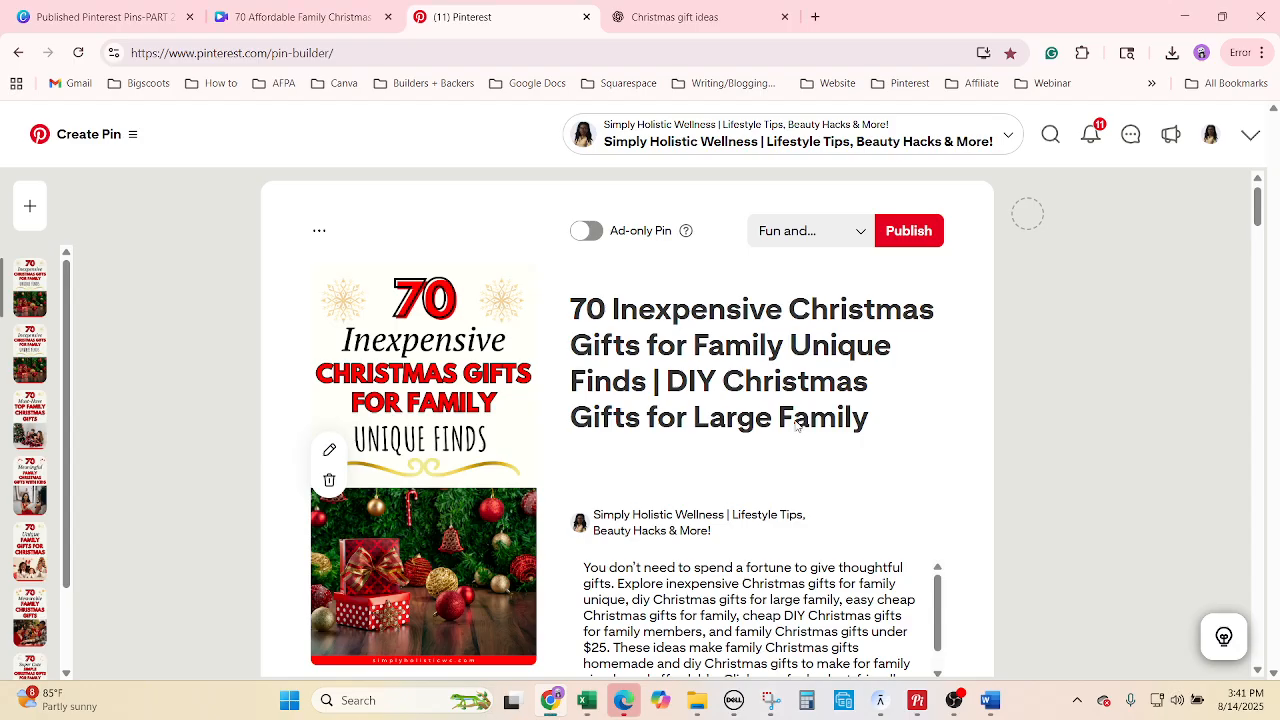
left_click(797, 242)
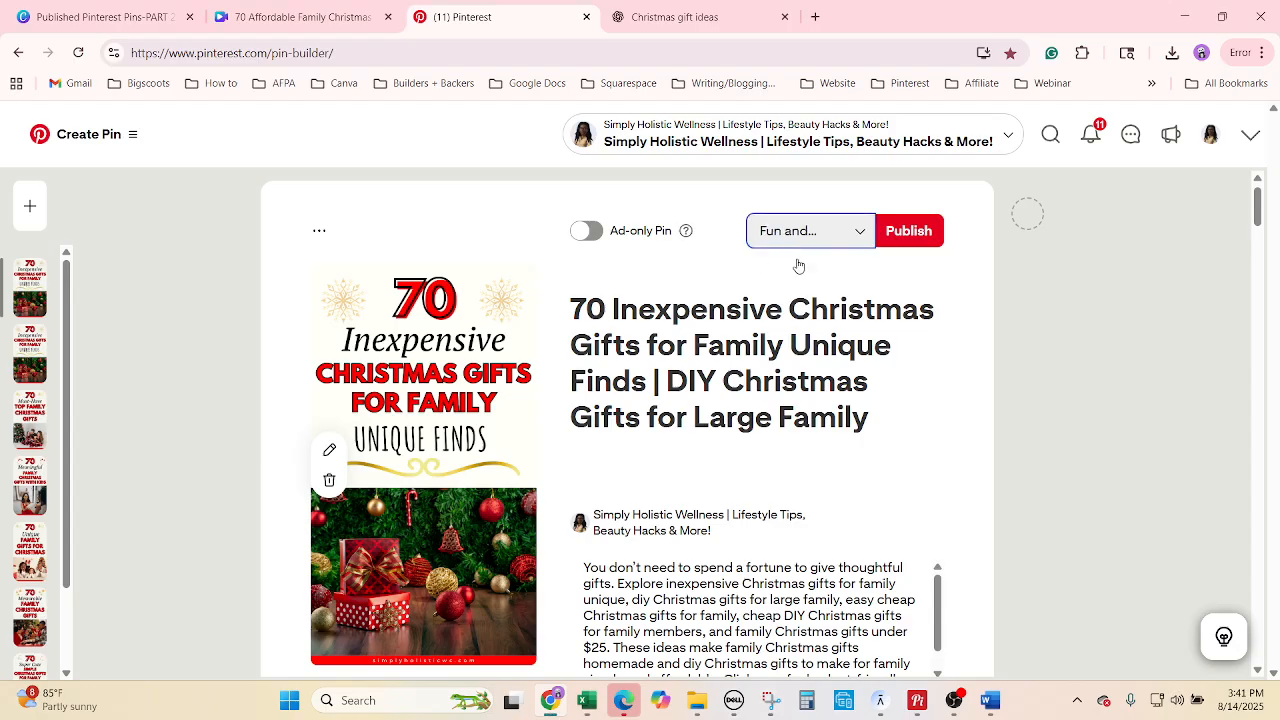
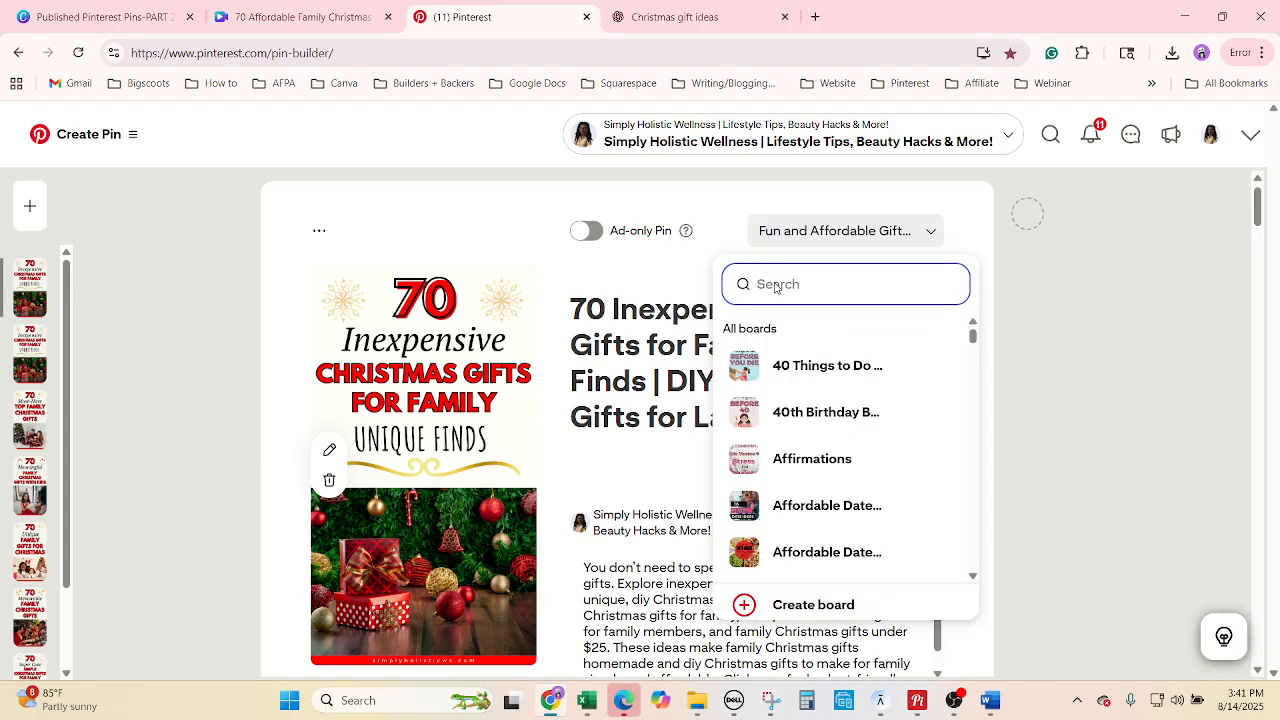
Put the pin on the Cheap Christmas Presents Ideas board.
left_click(777, 288)
type("Cheap Christmas Presents Ideas")
left_click(756, 352)
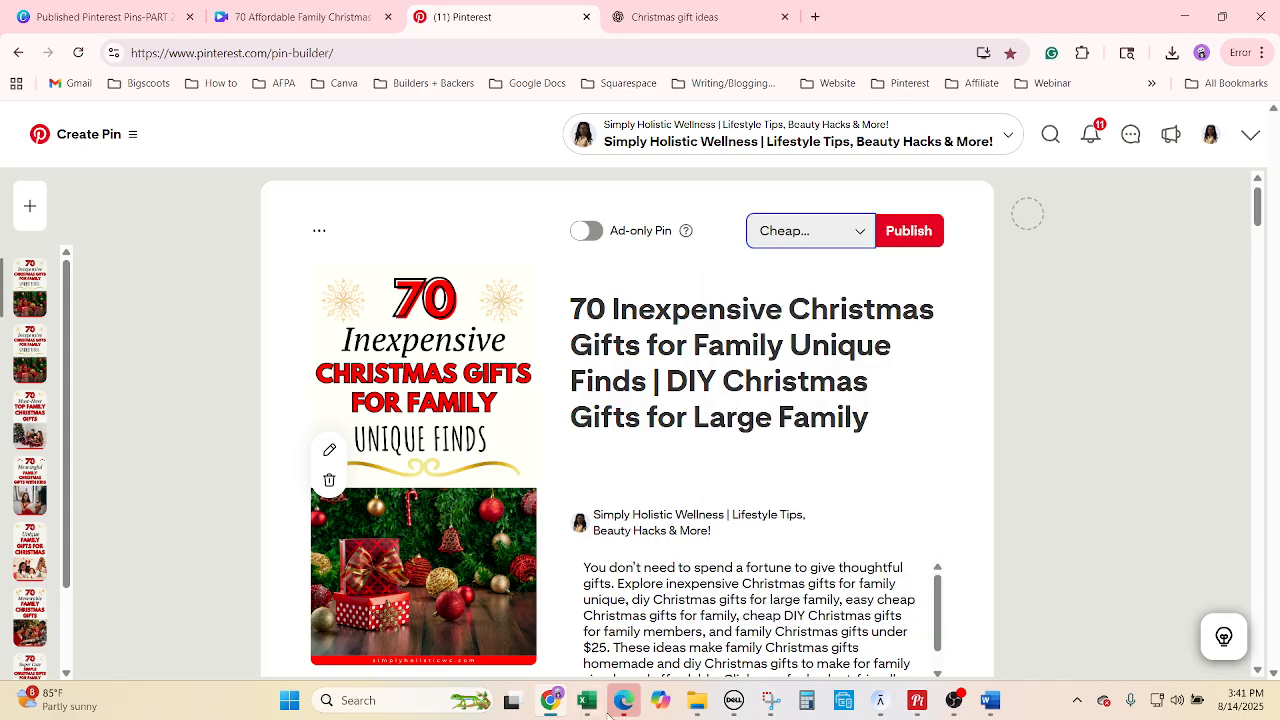
Replace the pin title with the H3586 Creative Whole Family title, marking that cell yellow.
left_click(587, 700)
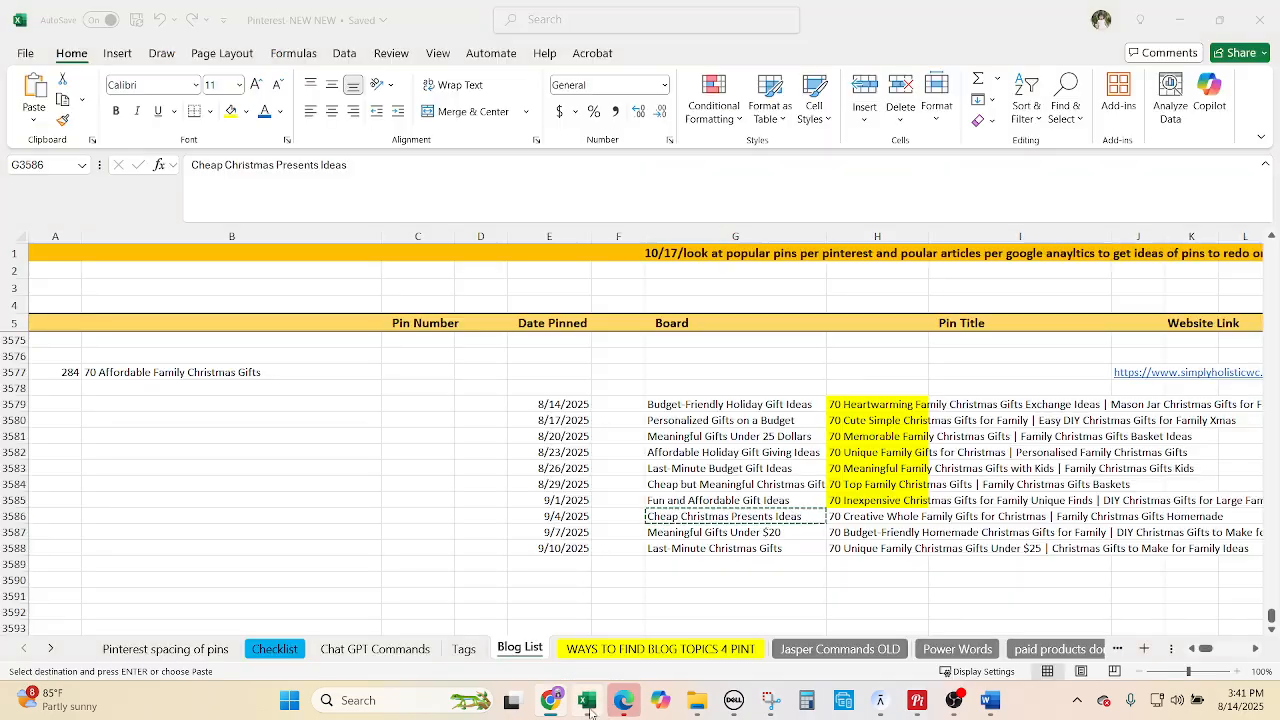
left_click(842, 519)
left_click(231, 111)
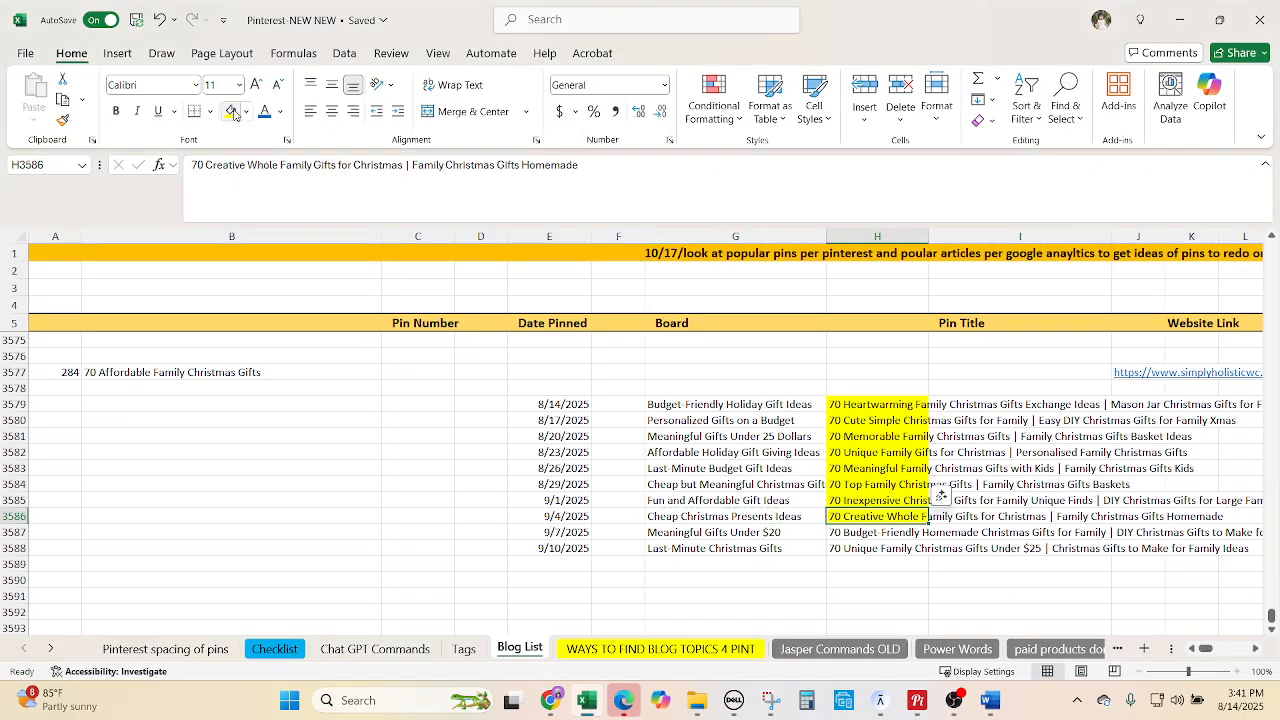
left_click(549, 702)
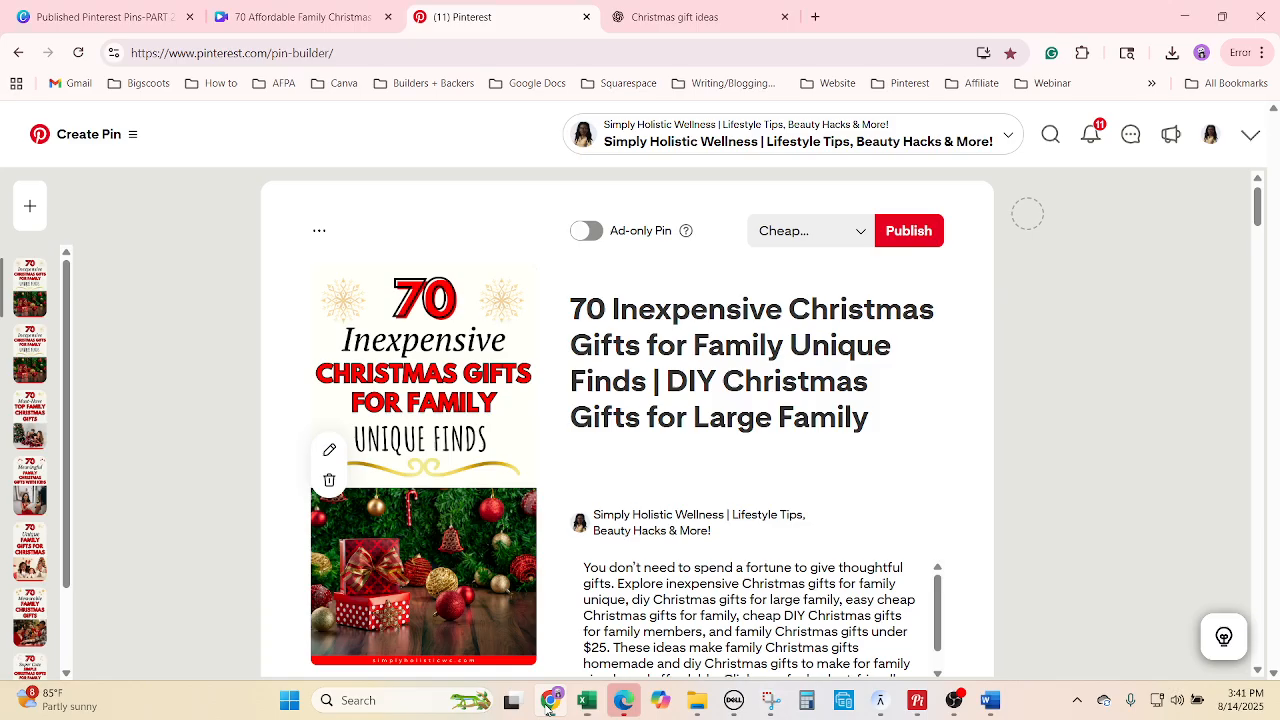
left_click(656, 386)
right_click(656, 386)
left_click(690, 241)
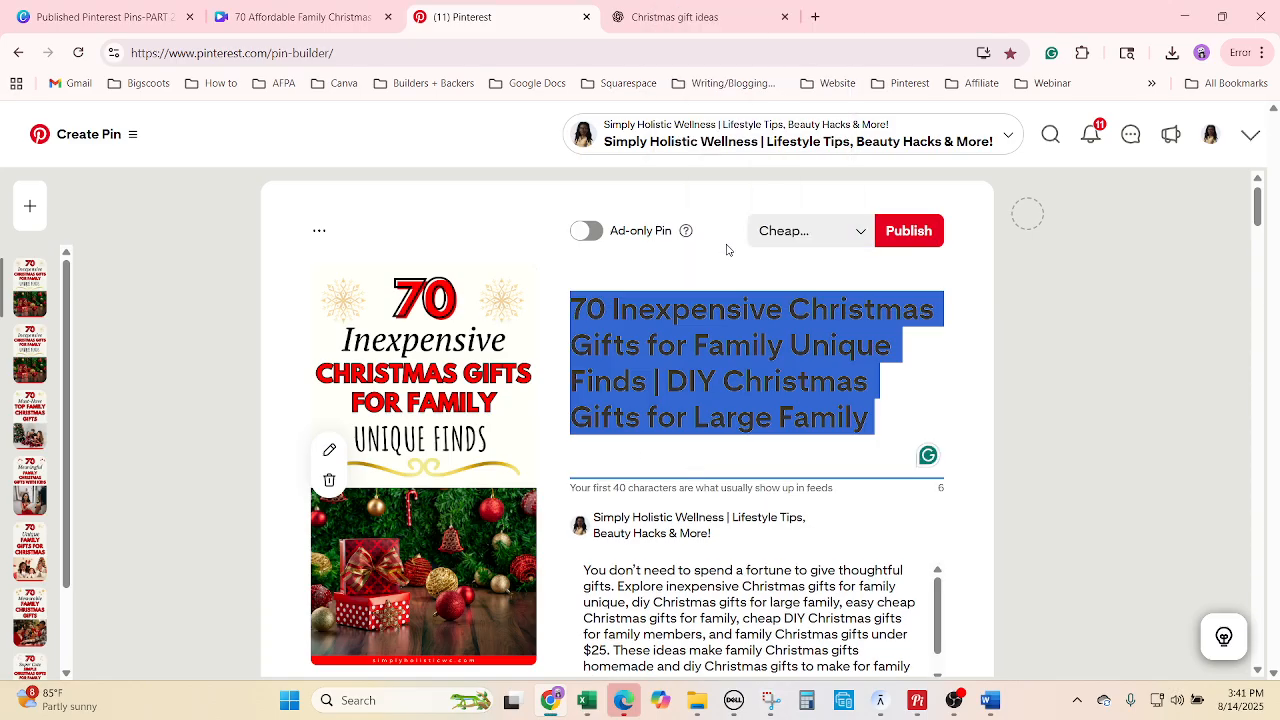
type("70 Creative Whole Family Gifts for Christmas | Family Christmas Gifts Homemade")
Replace the pin description with Description 8 from the ChatGPT conversation.
left_click(680, 14)
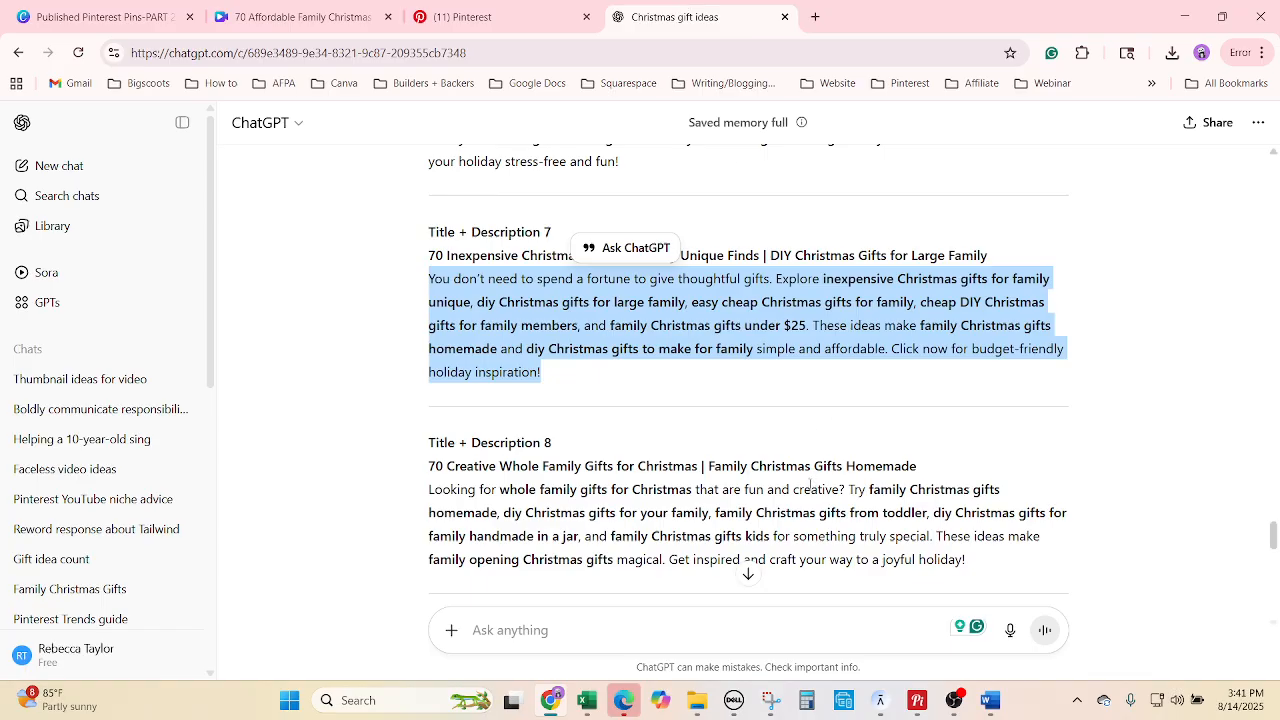
scroll(820, 486, "down", 1)
left_click_drag(1020, 479, 408, 416)
key("ctrl+c")
left_click(586, 701)
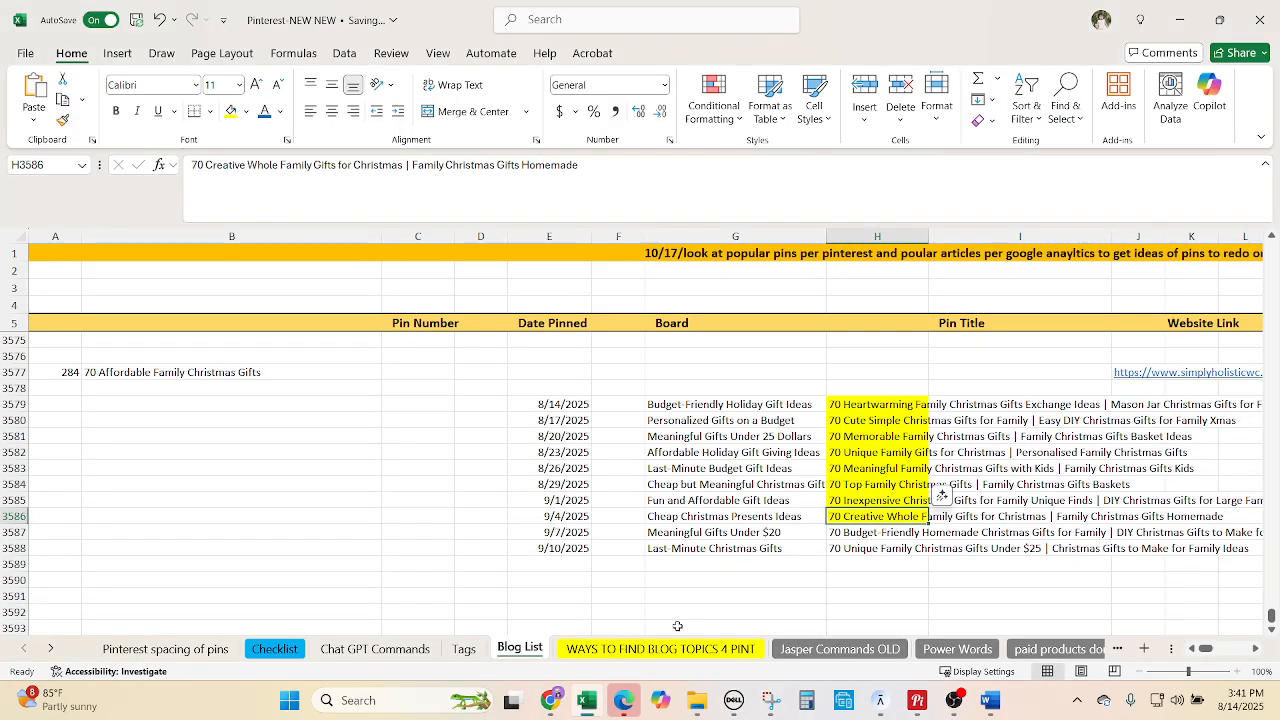
left_click(550, 700)
left_click(466, 10)
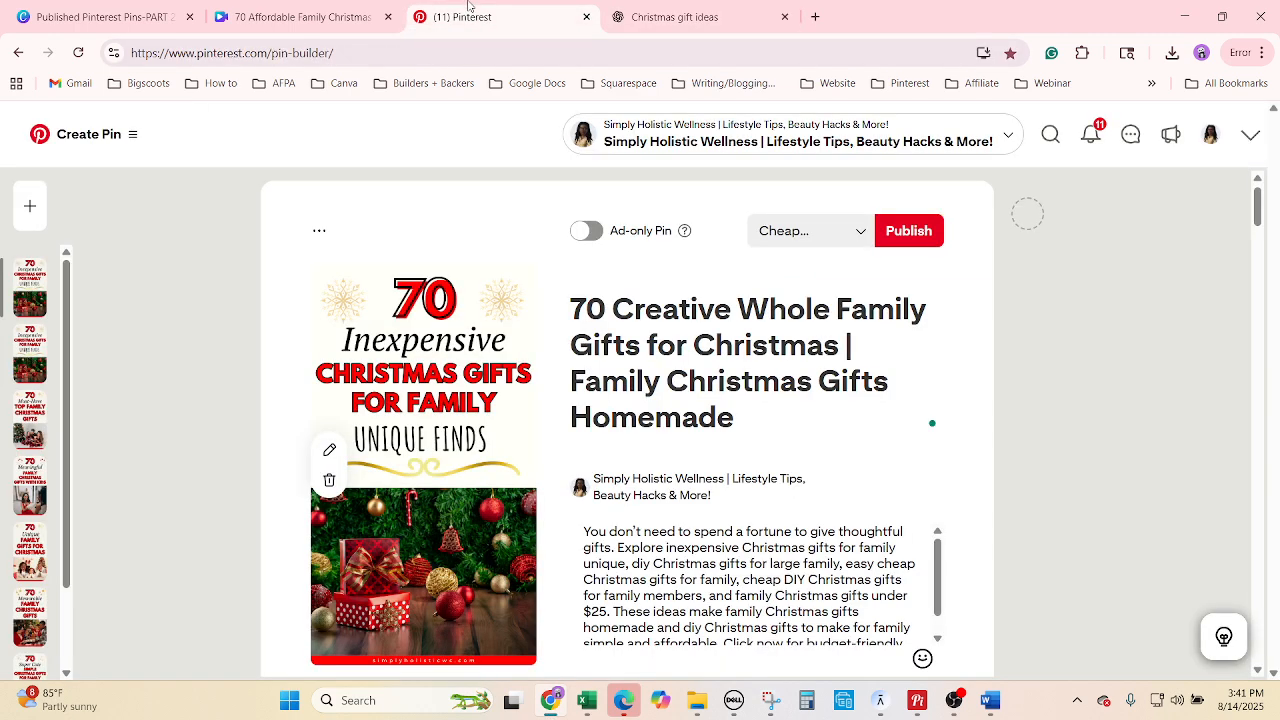
left_click(653, 437)
left_click(676, 578)
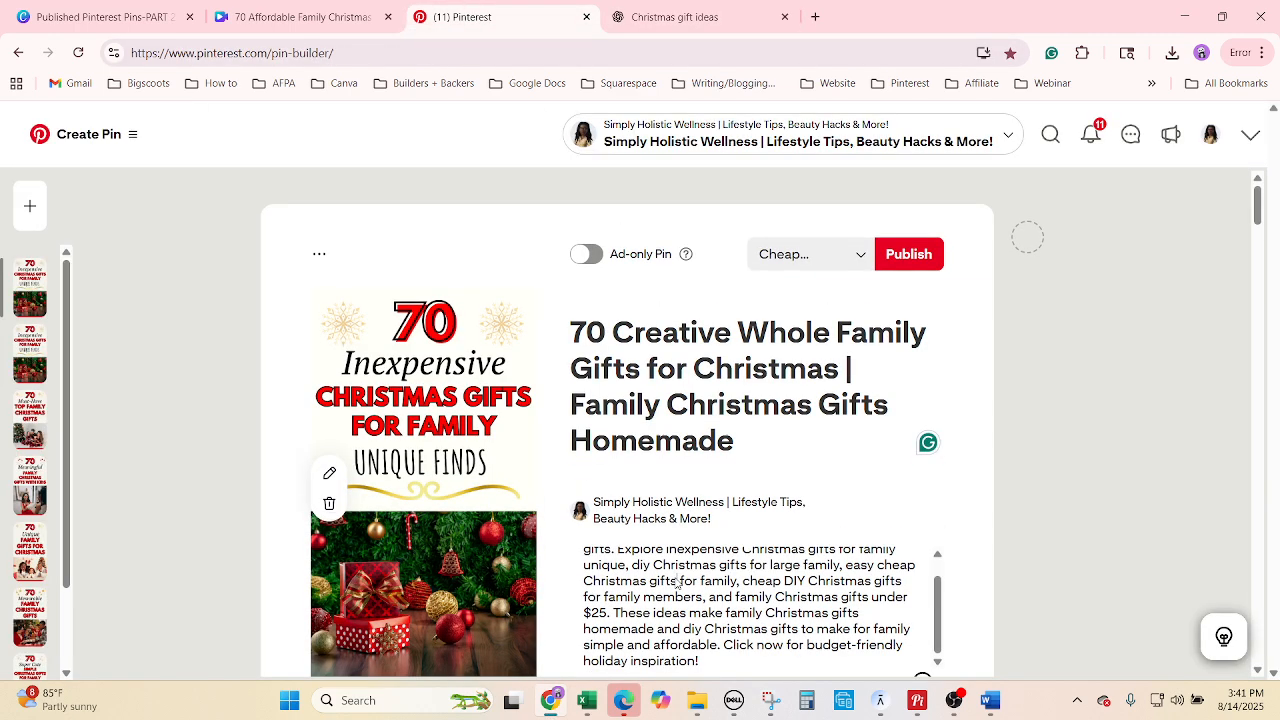
right_click(676, 578)
left_click(723, 443)
key("ctrl+v")
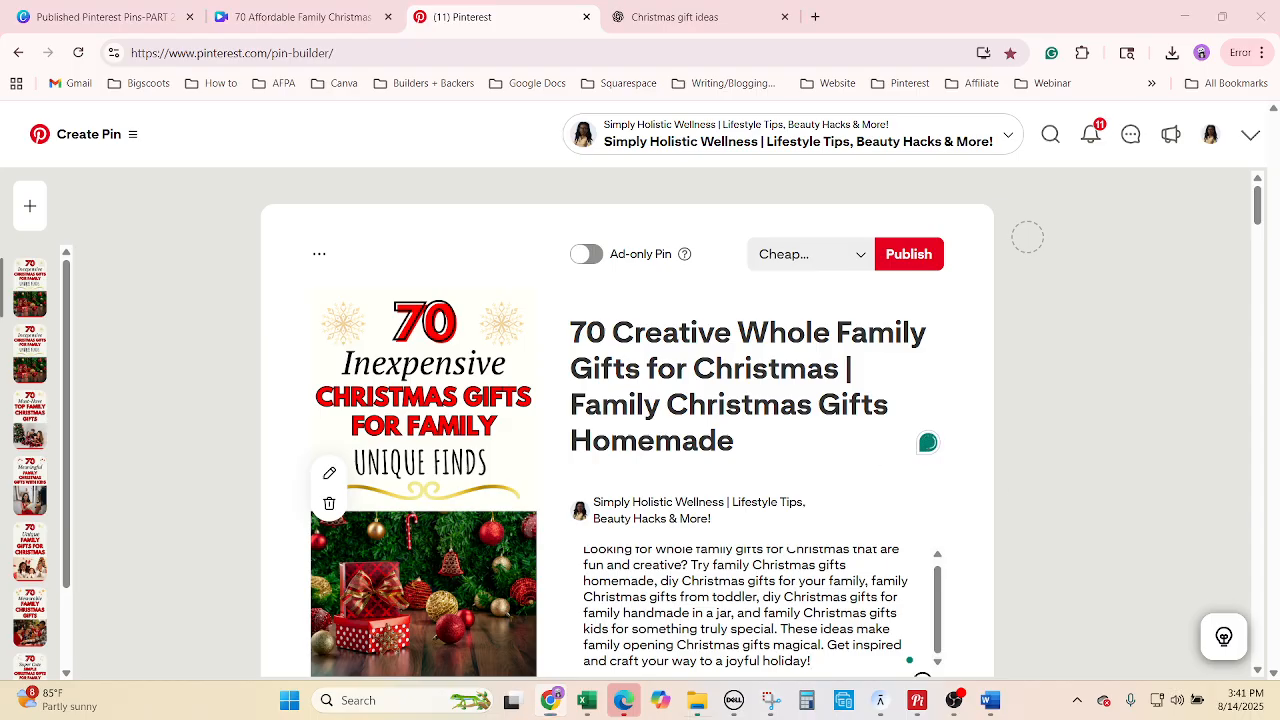
Swap in the Creative Whole Family image, schedule for 09/04/2025, and duplicate the pin.
left_click_drag(372, 394, 390, 412)
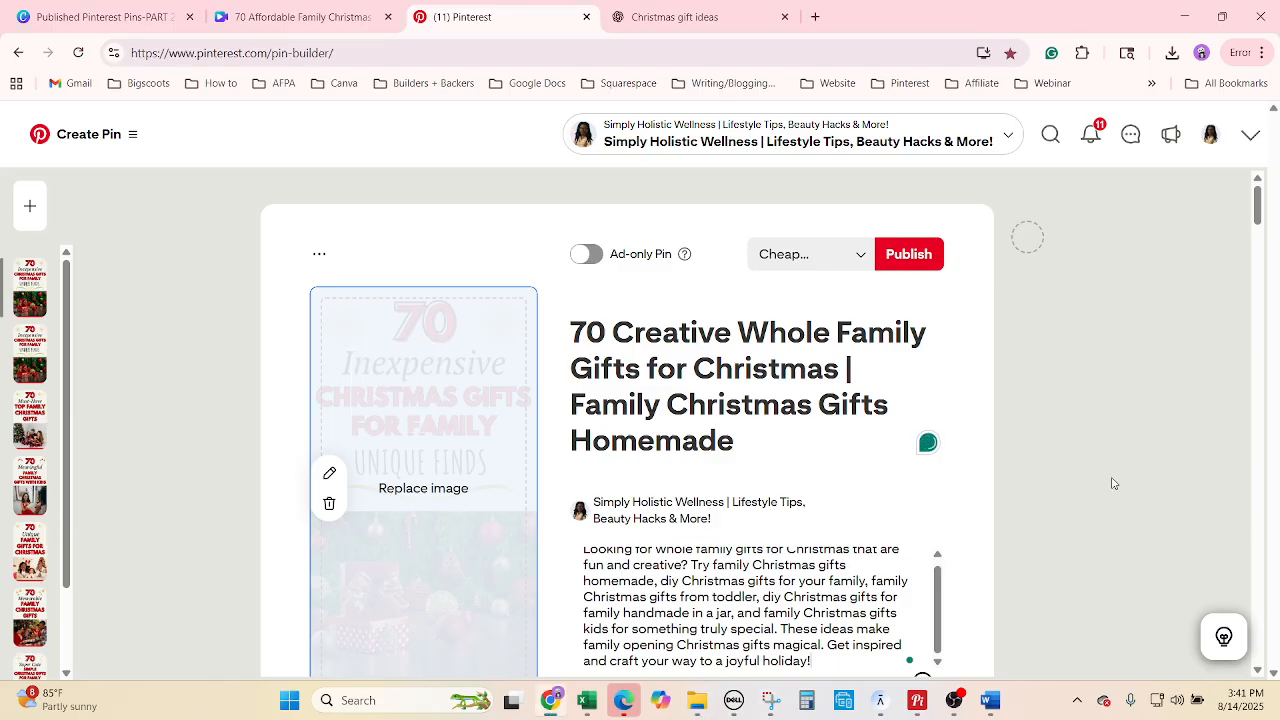
scroll(1093, 481, "down", 4)
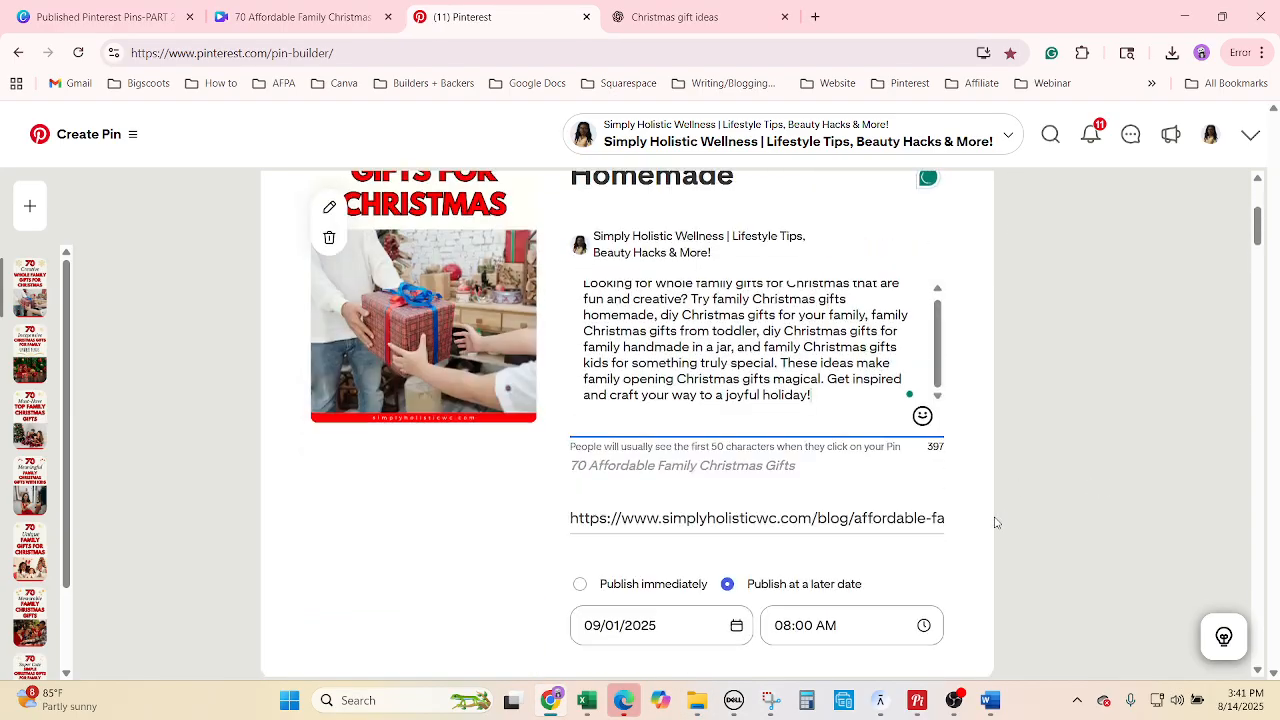
left_click(651, 541)
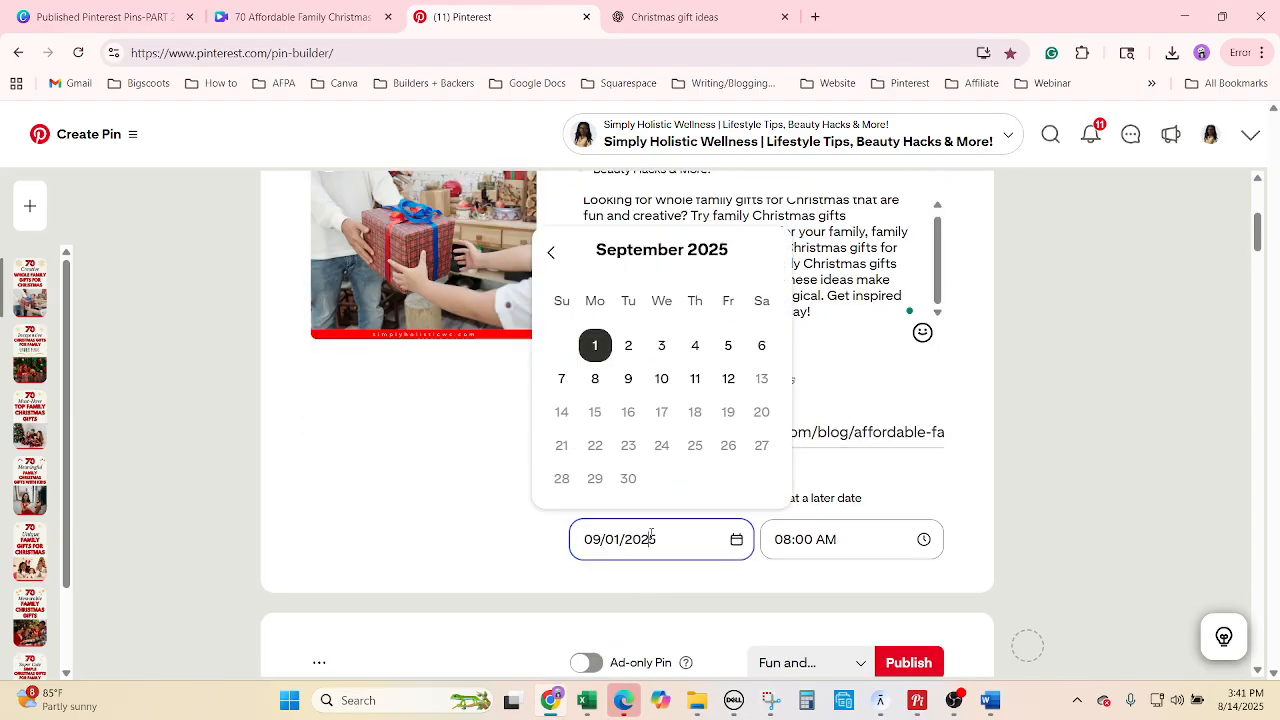
left_click(697, 346)
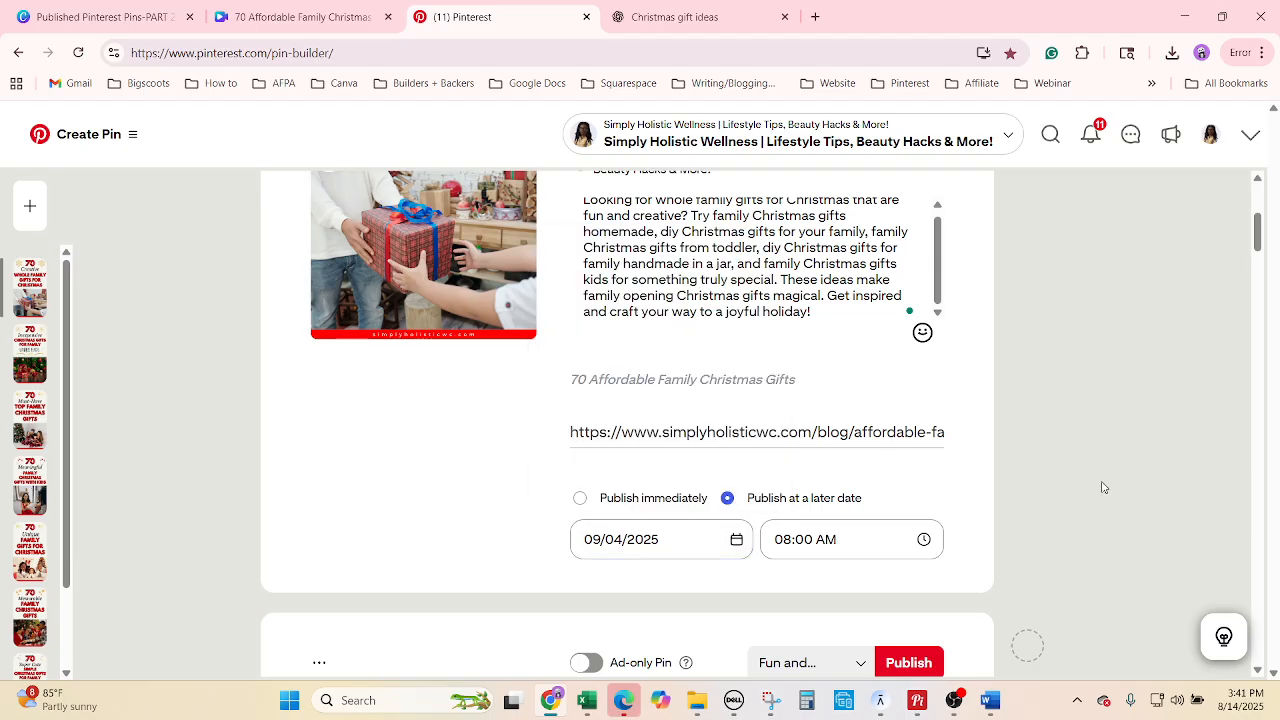
scroll(1063, 516, "up", 3)
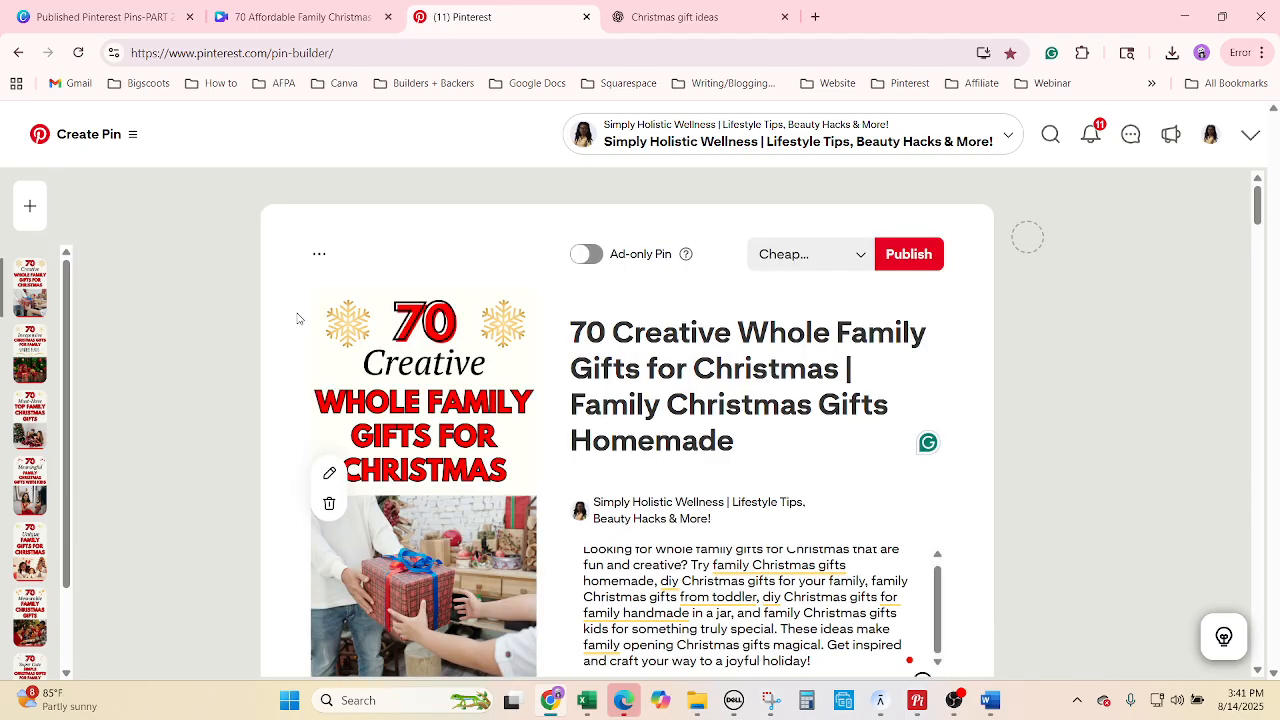
left_click(318, 257)
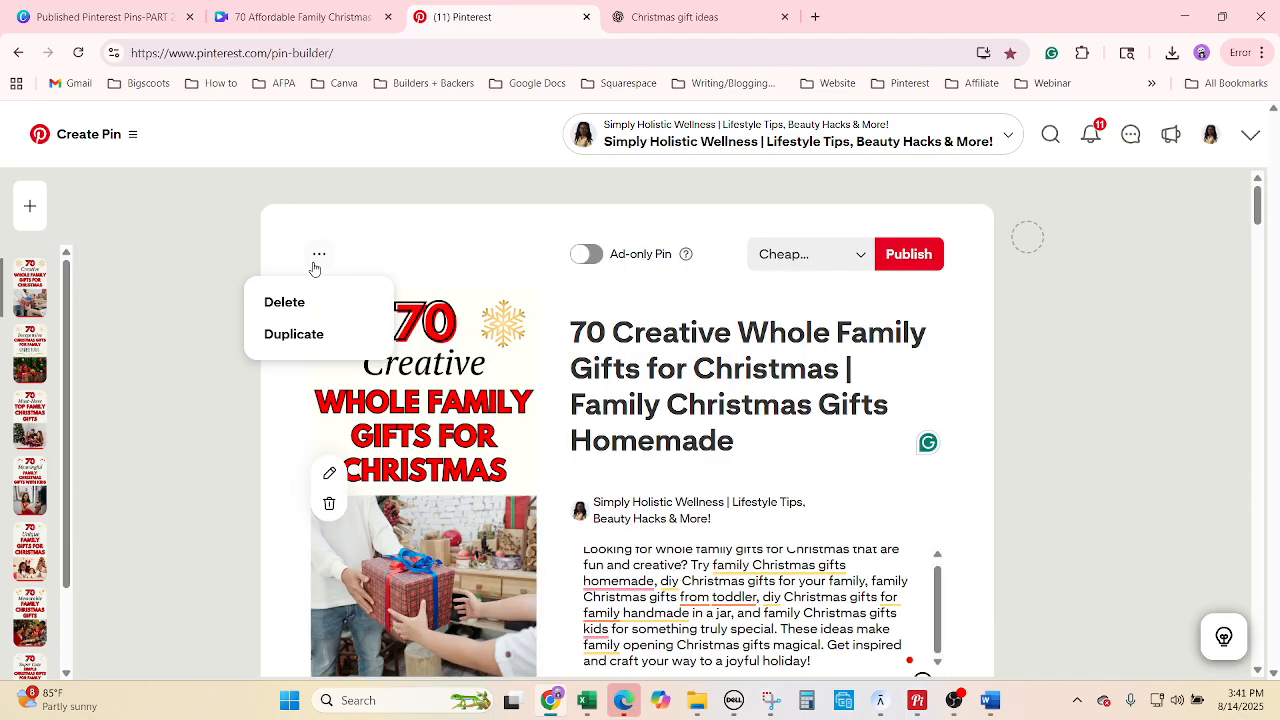
left_click(294, 334)
Move the duplicated pin to the Meaningful Gifts board named in G3587.
left_click(587, 700)
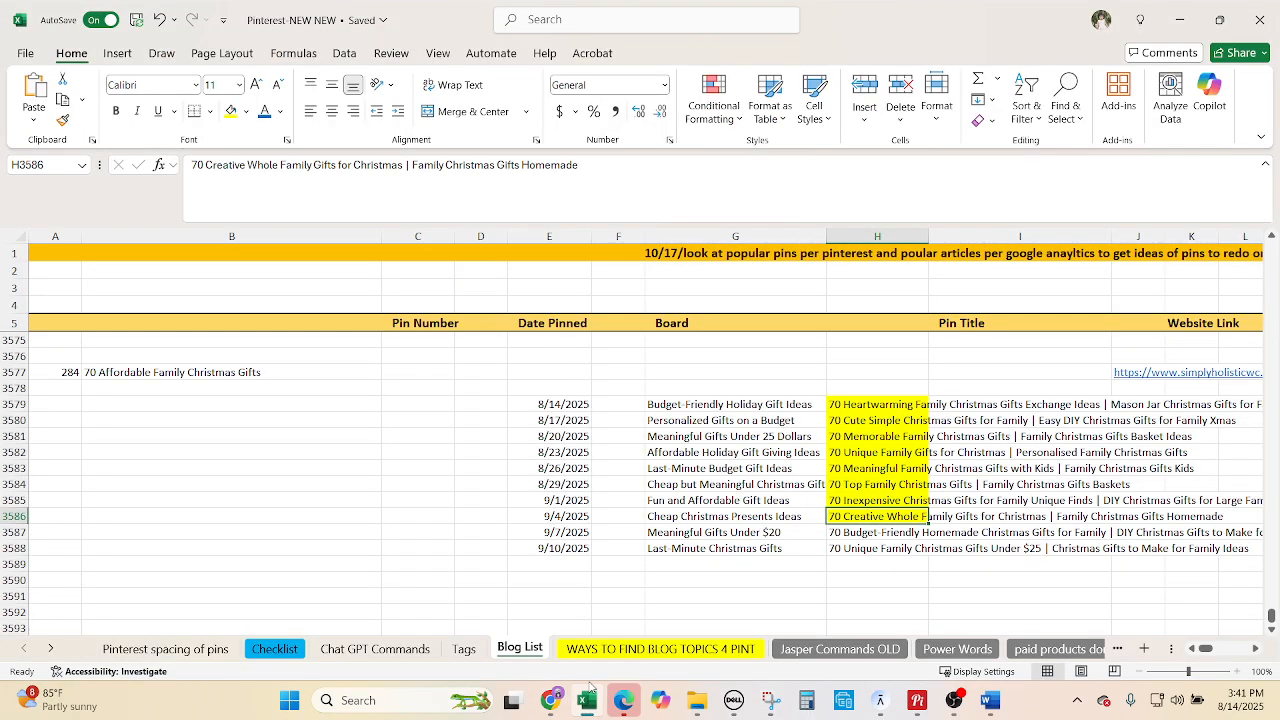
left_click(856, 535)
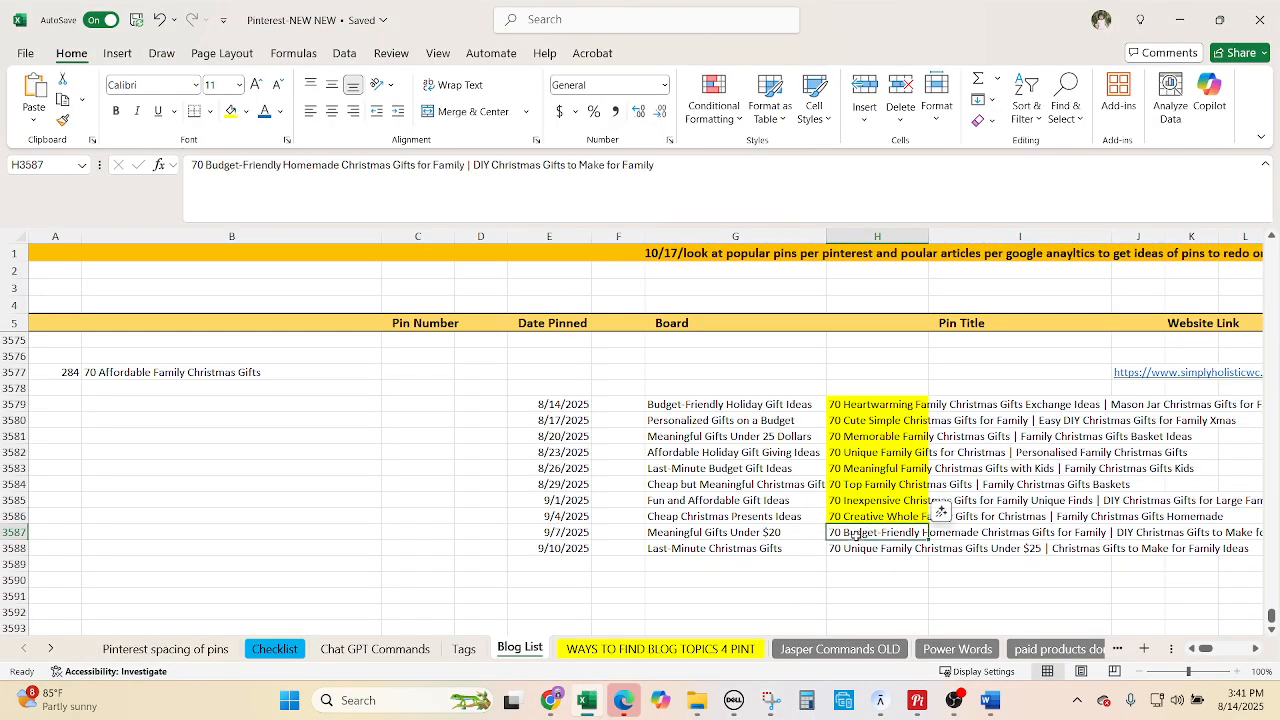
left_click(706, 532)
key("ctrl+c")
left_click(550, 700)
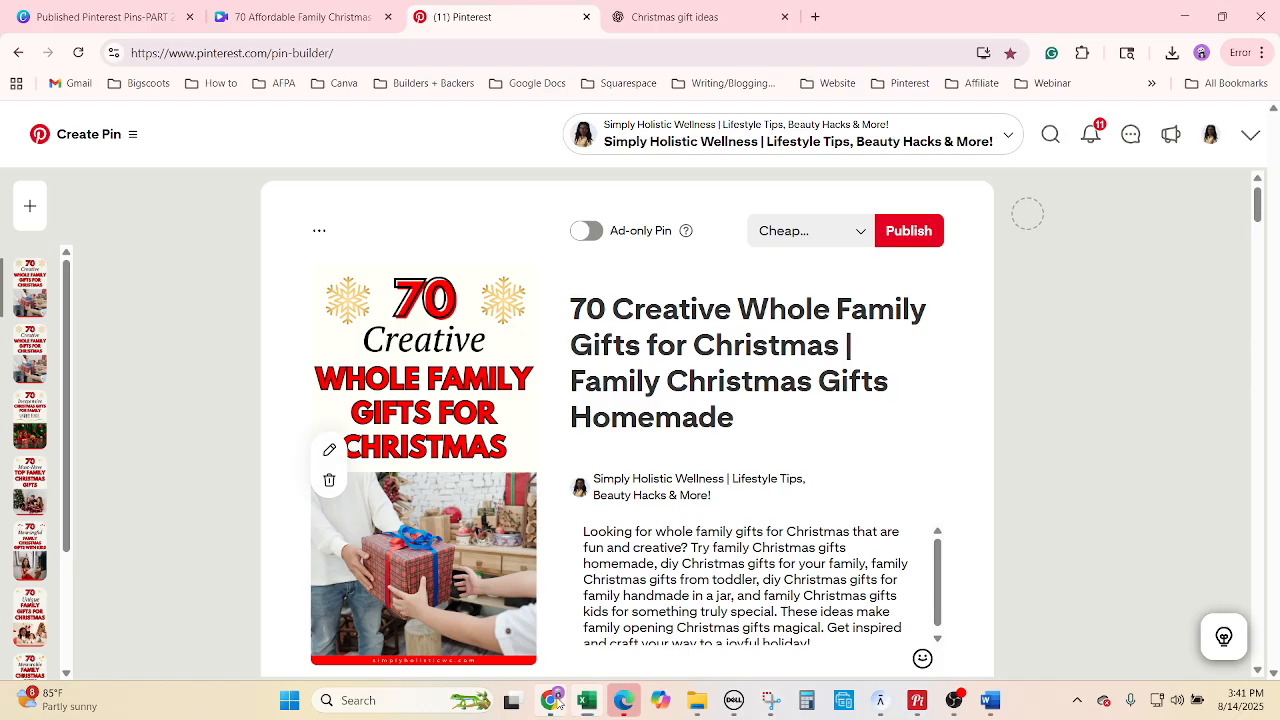
left_click(827, 232)
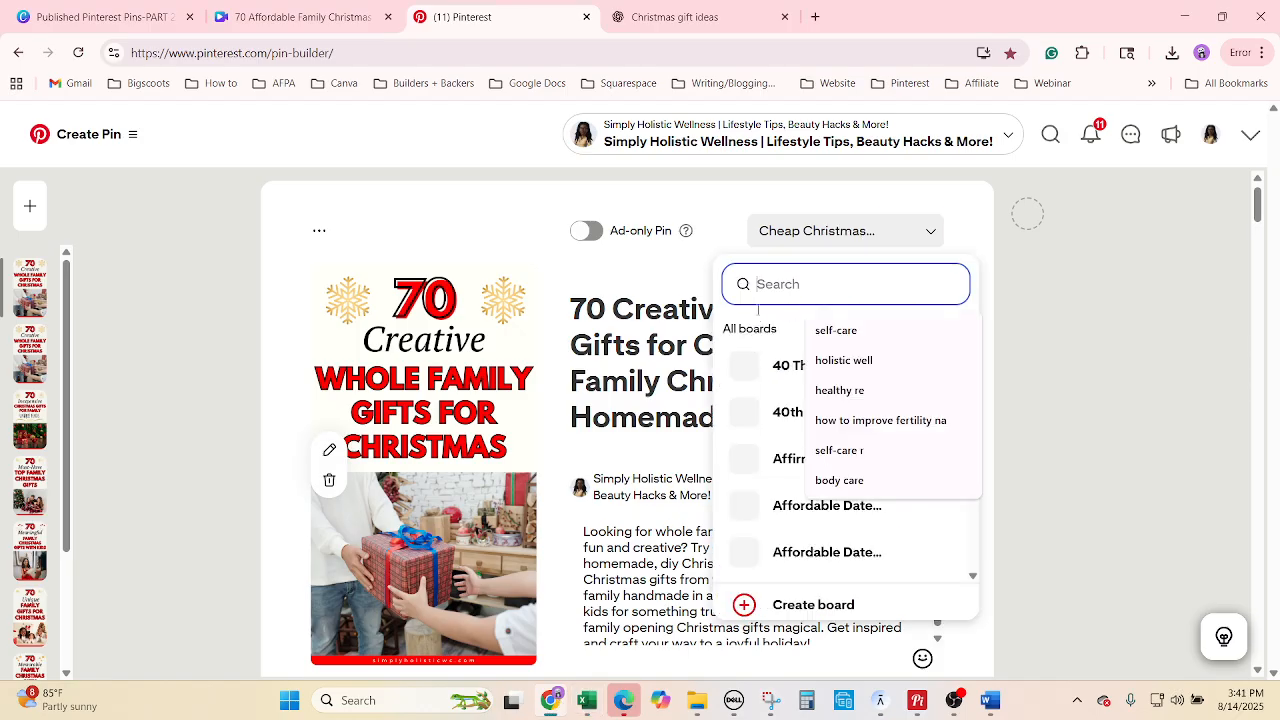
key("ctrl+v")
left_click(760, 338)
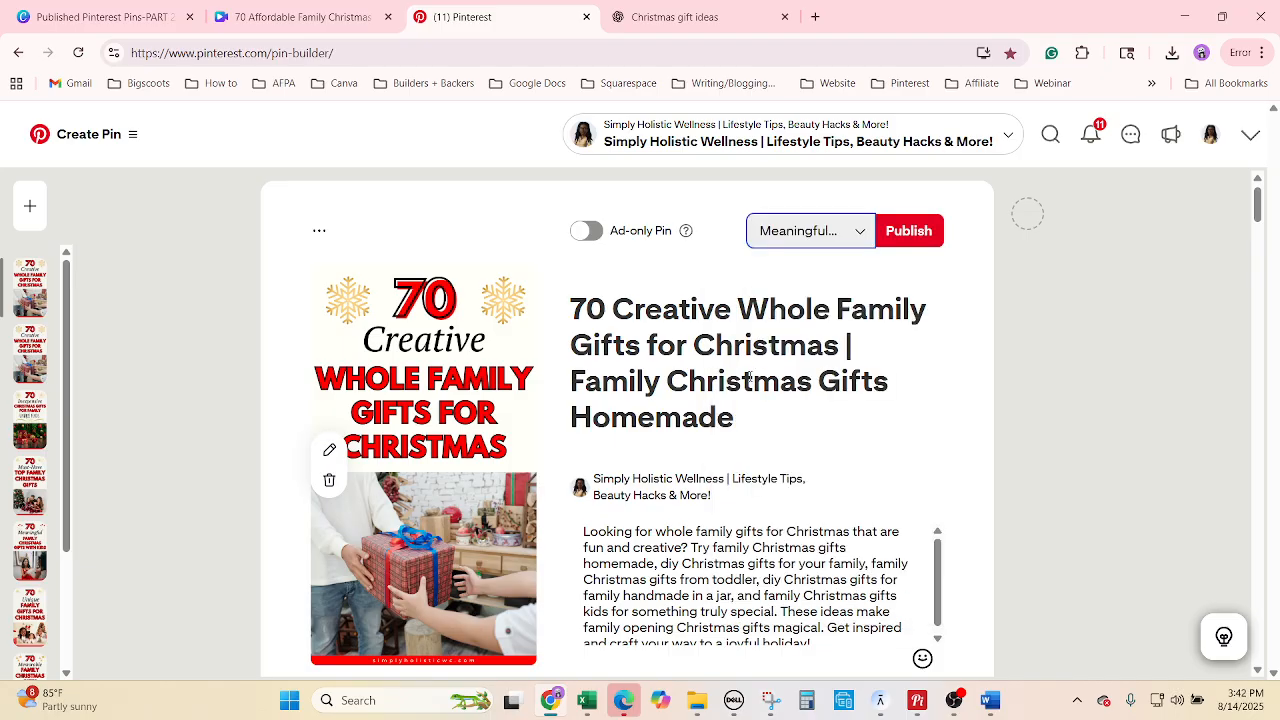
Replace the title with the H3587 '70 Budget-Friendly Homemade Christmas Gifts for Family' title.
left_click(594, 698)
key("Right")
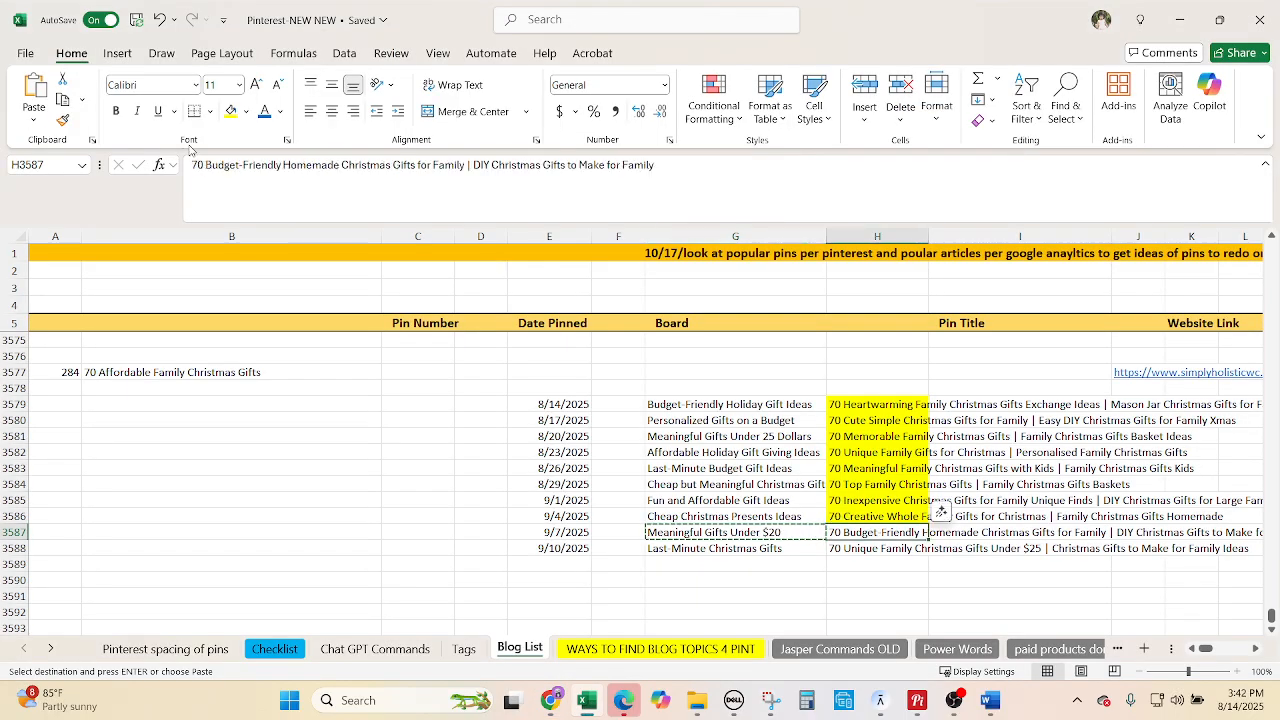
key("ctrl+c")
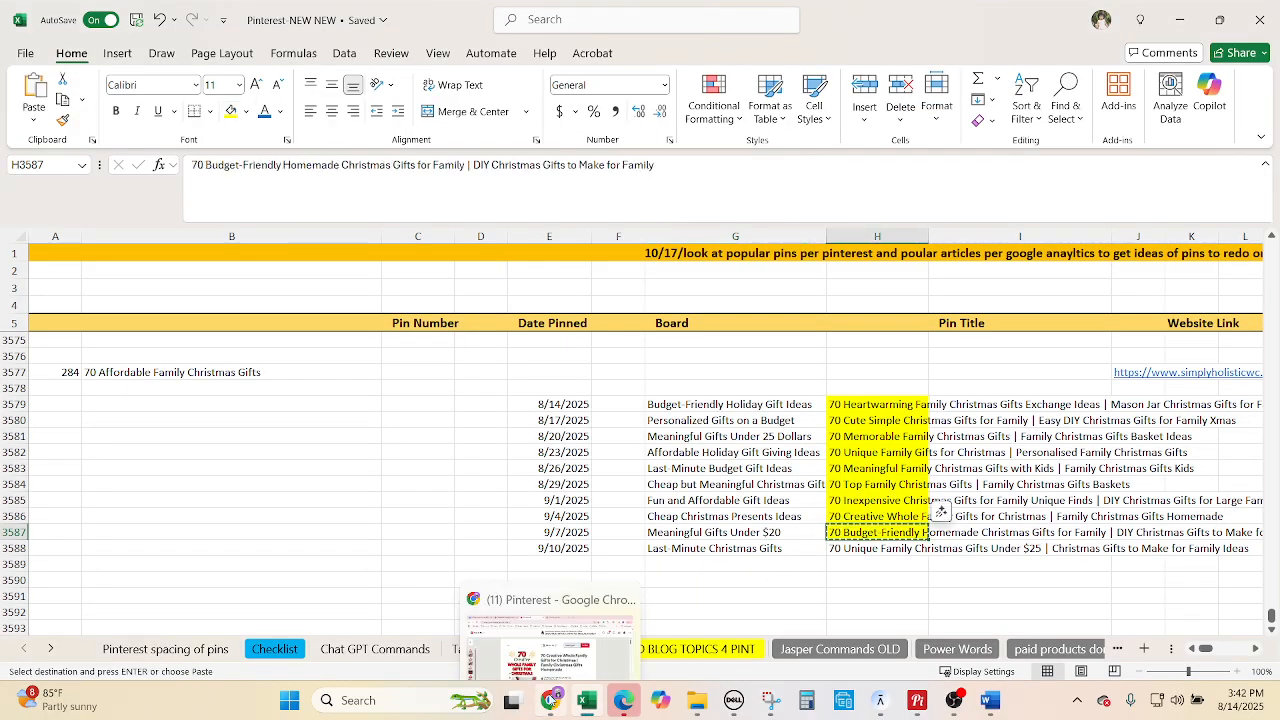
left_click(550, 700)
left_click(752, 312)
right_click(754, 310)
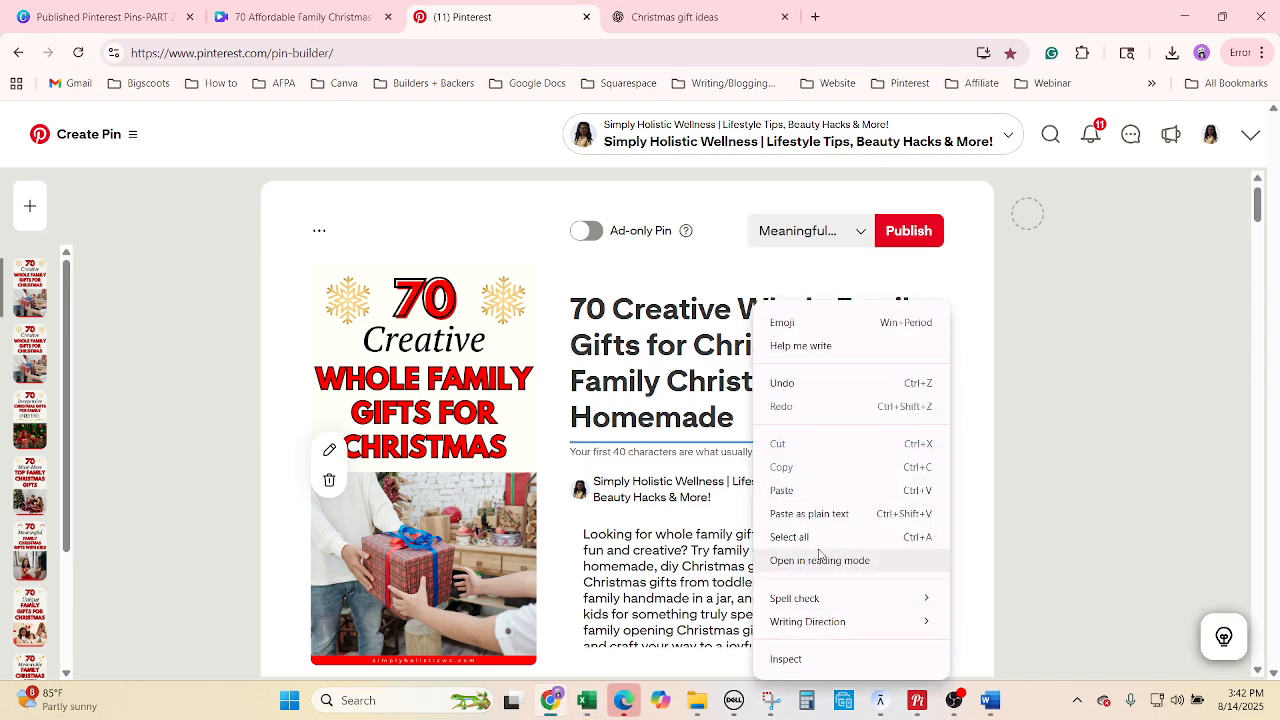
left_click(818, 539)
key("ctrl+v")
Replace the pin description with Description 9 from ChatGPT.
left_click(657, 8)
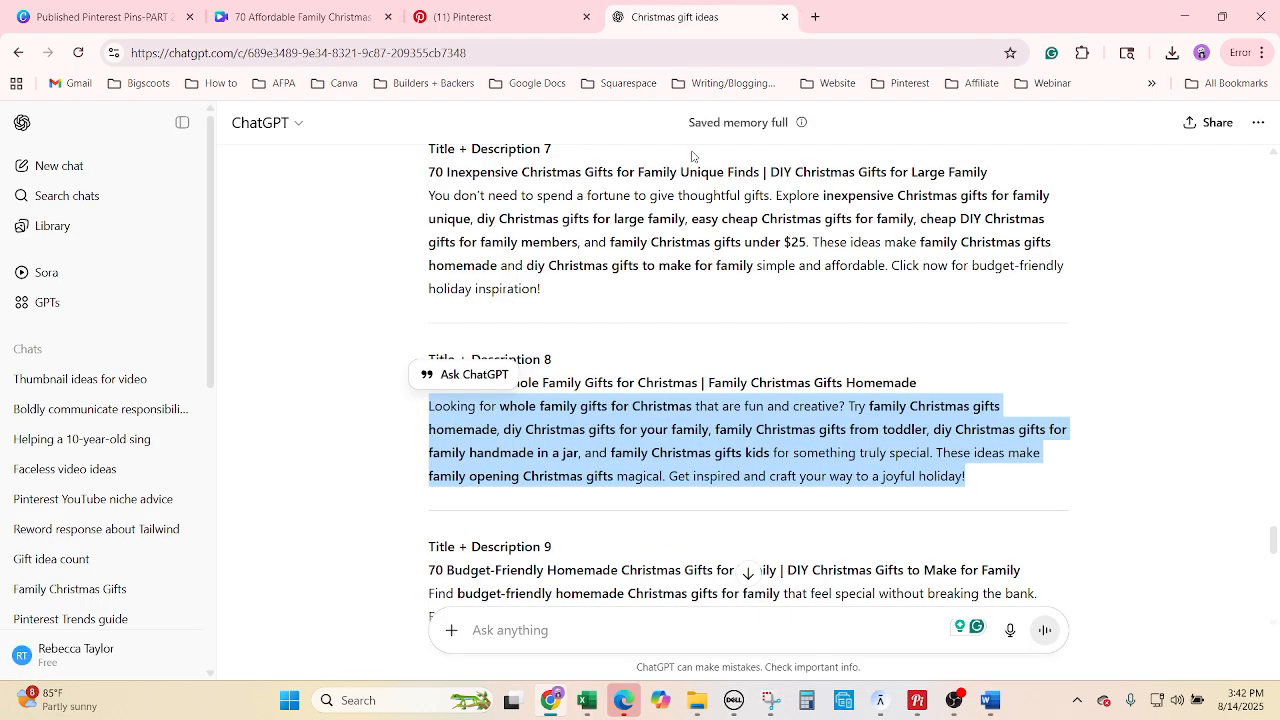
scroll(680, 425, "down", 3)
left_click_drag(690, 440, 408, 348)
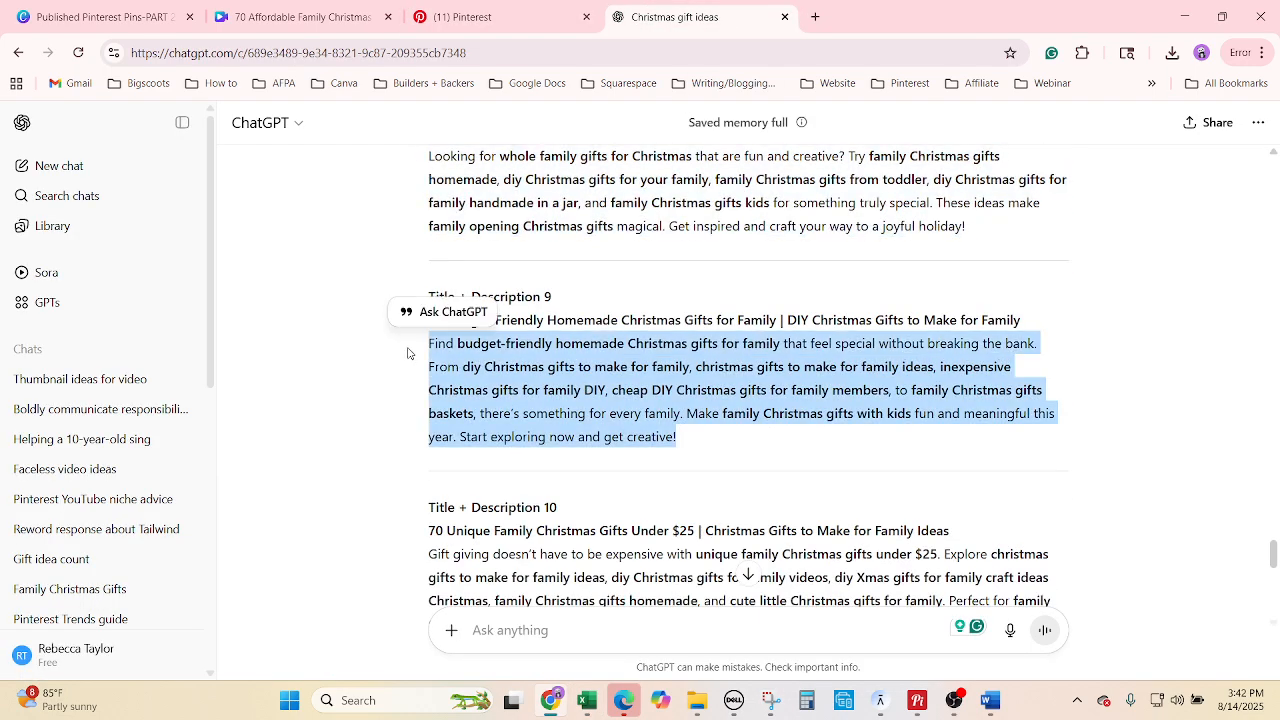
left_click(460, 16)
left_click(720, 619)
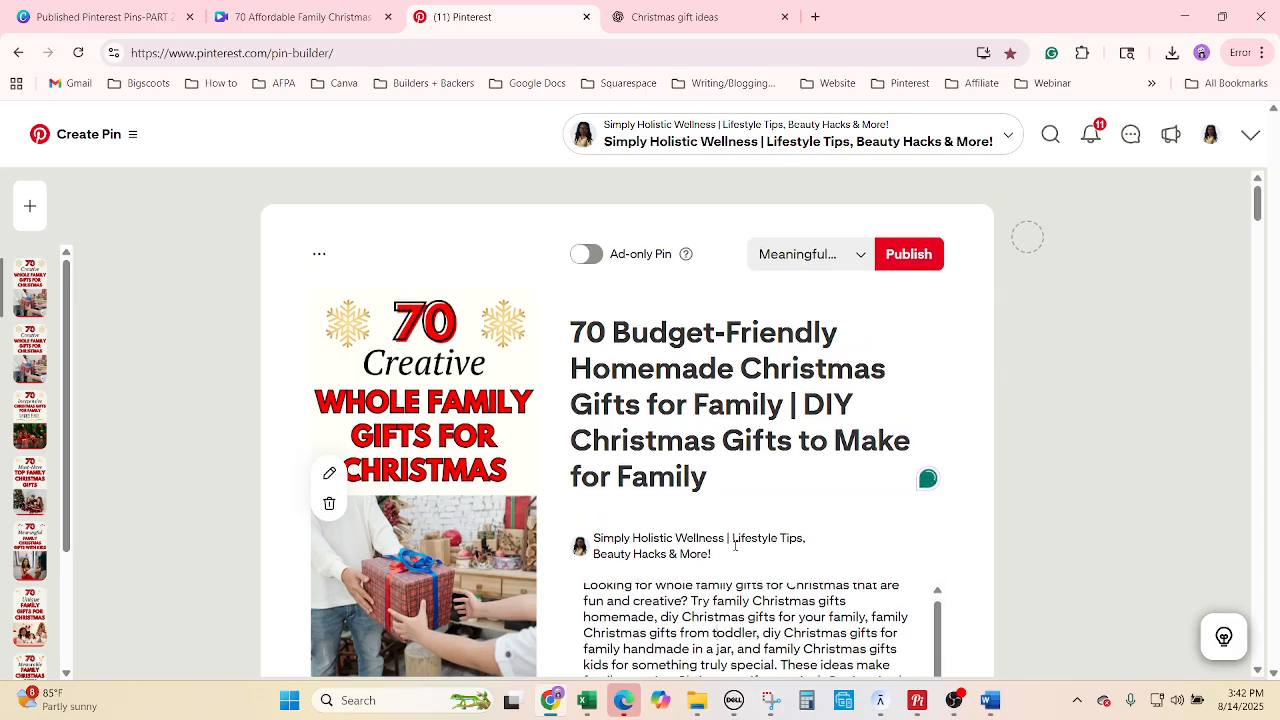
right_click(719, 619)
left_click(803, 470)
key("ctrl+v")
scroll(1056, 530, "down", 2)
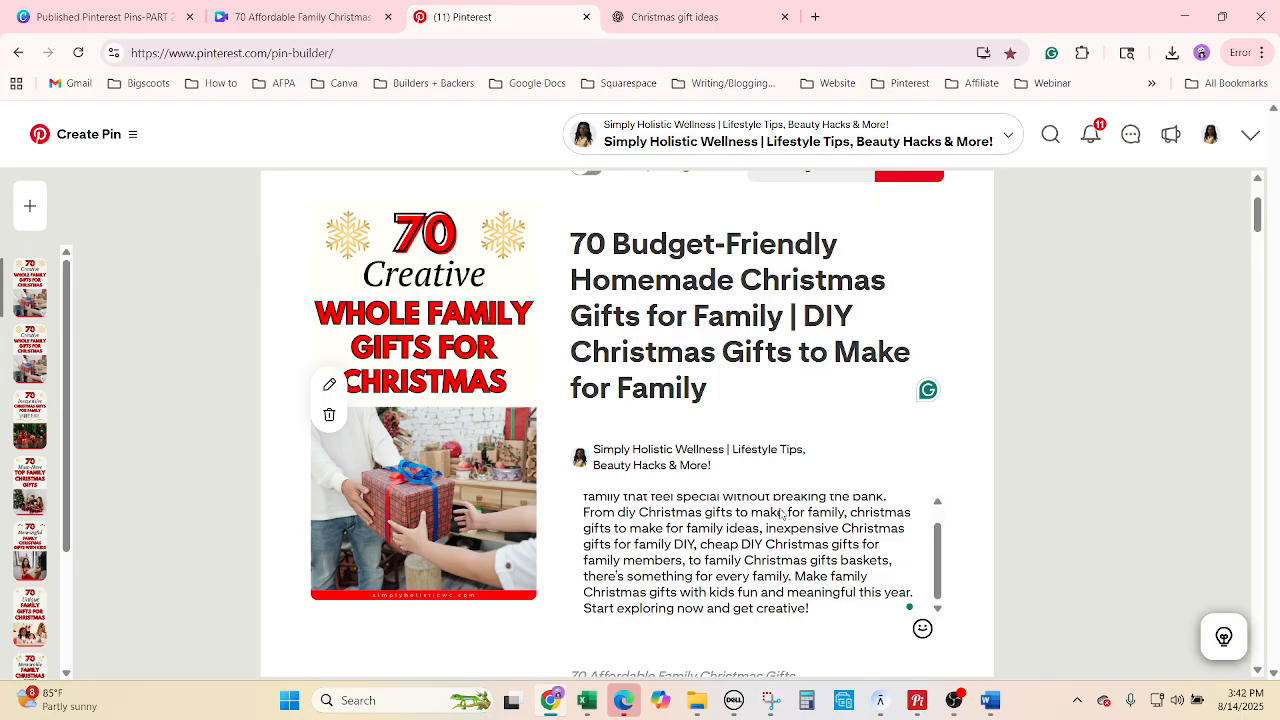
right_click(717, 470)
left_click(764, 329)
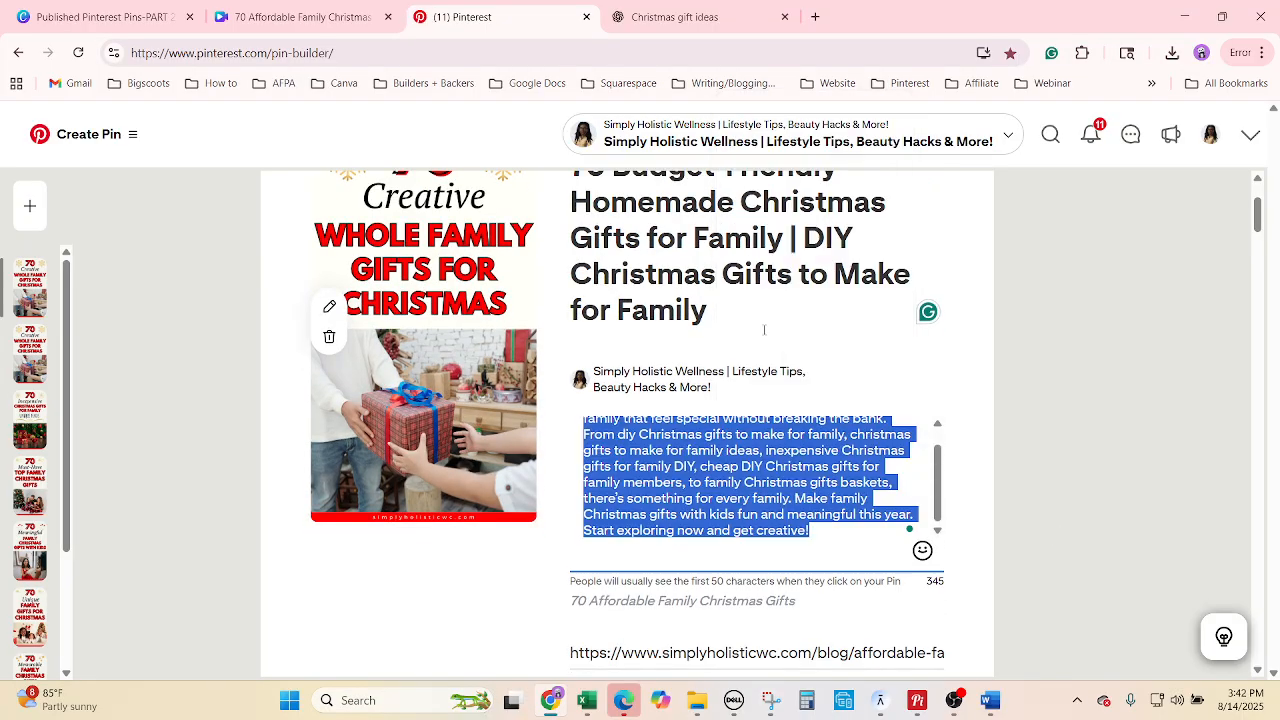
left_click(764, 335)
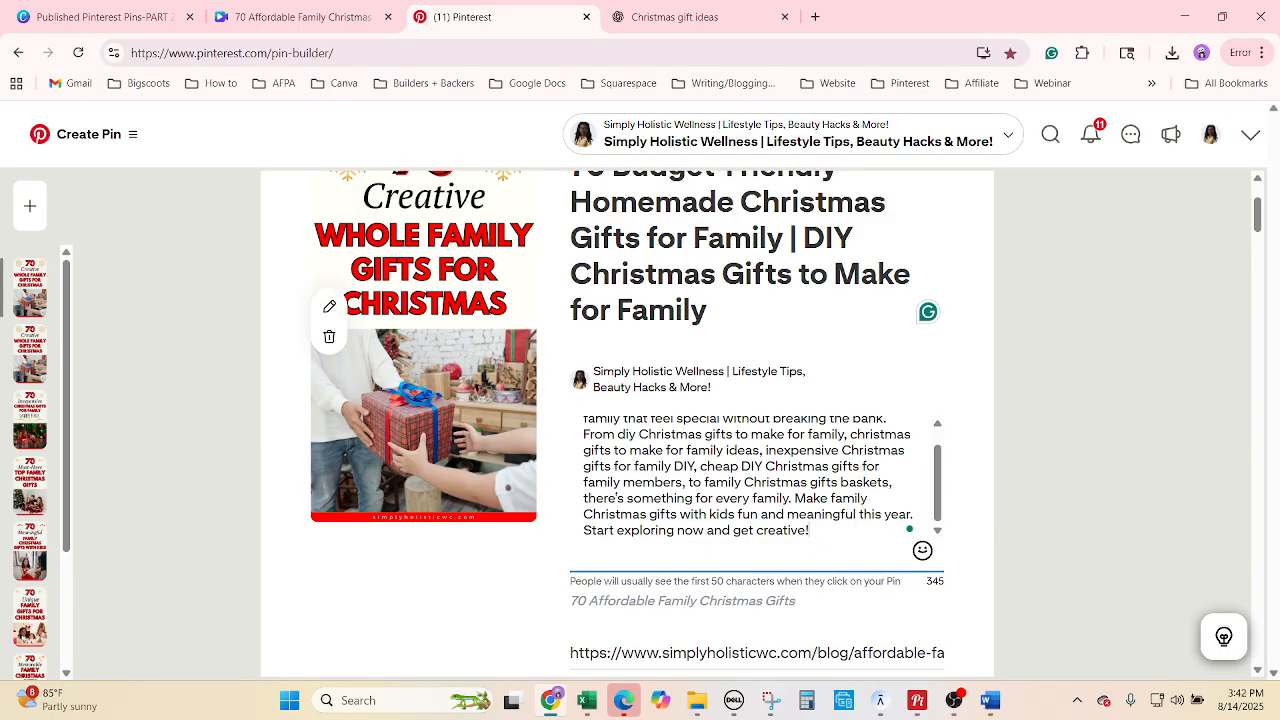
key("alt+Tab")
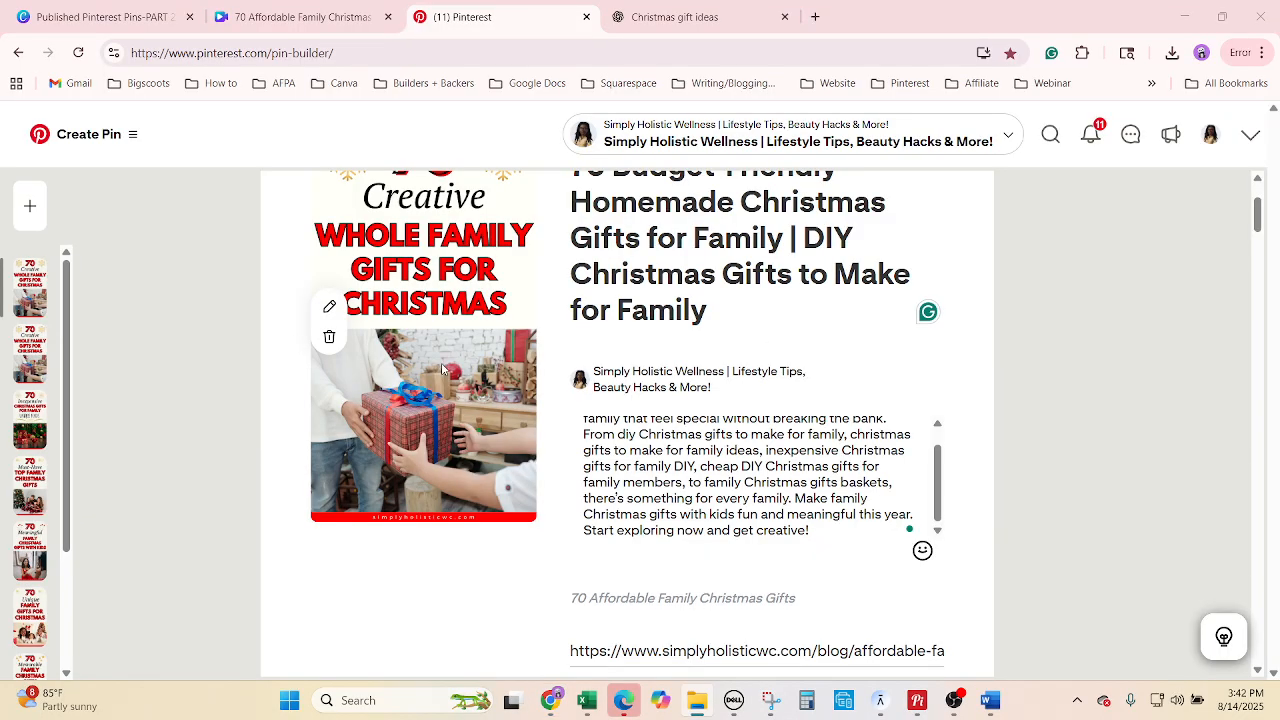
left_click(883, 500)
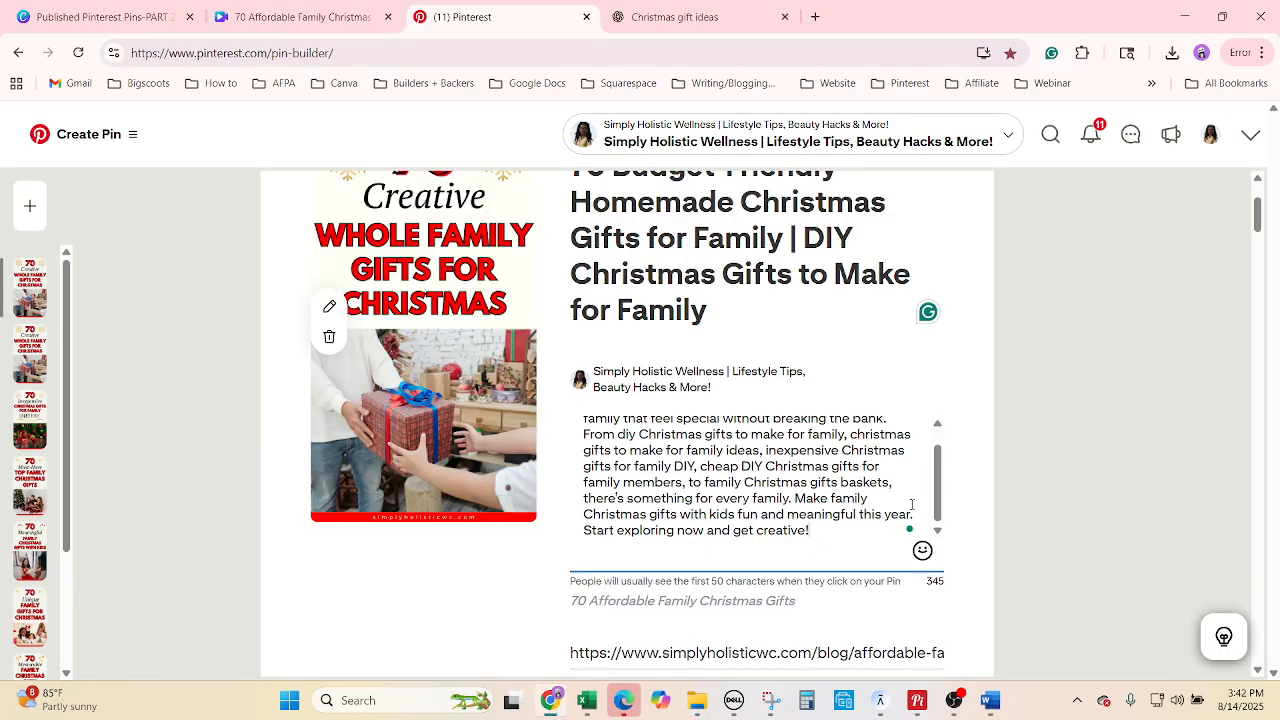
Set the publish date to 09/07/2025 and open the pin's options menu.
scroll(1020, 520, "down", 3)
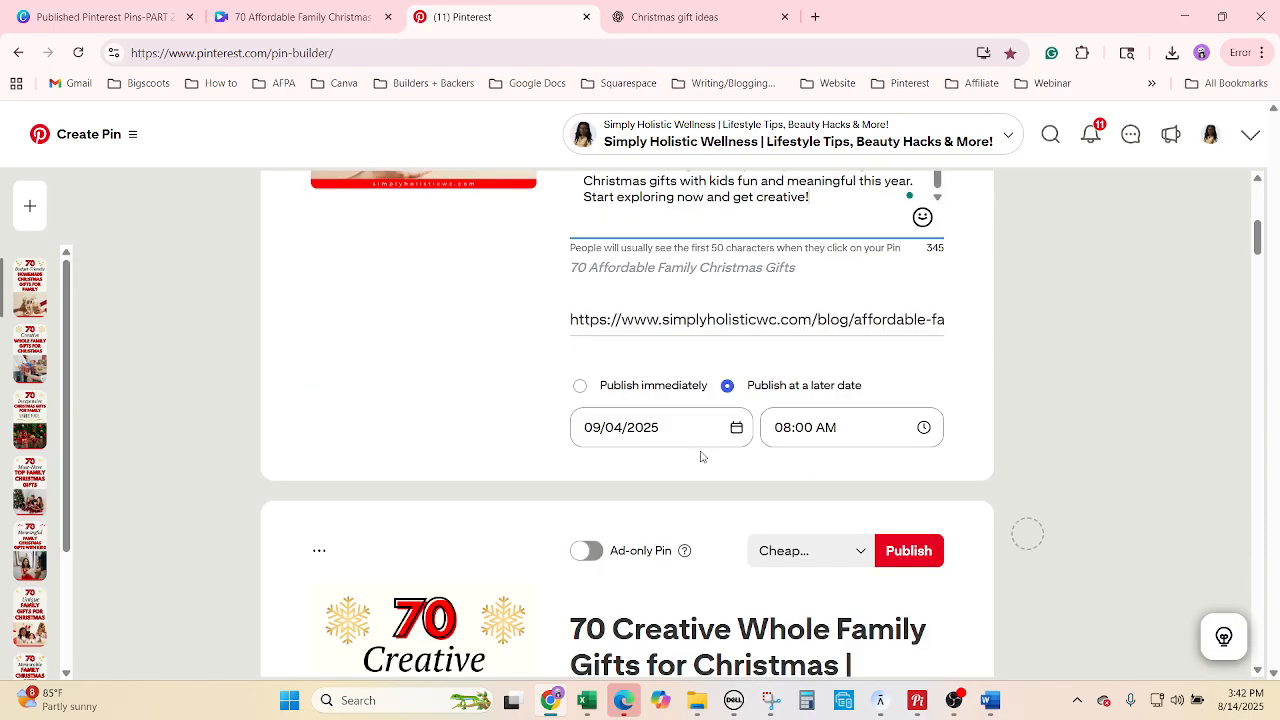
left_click(675, 420)
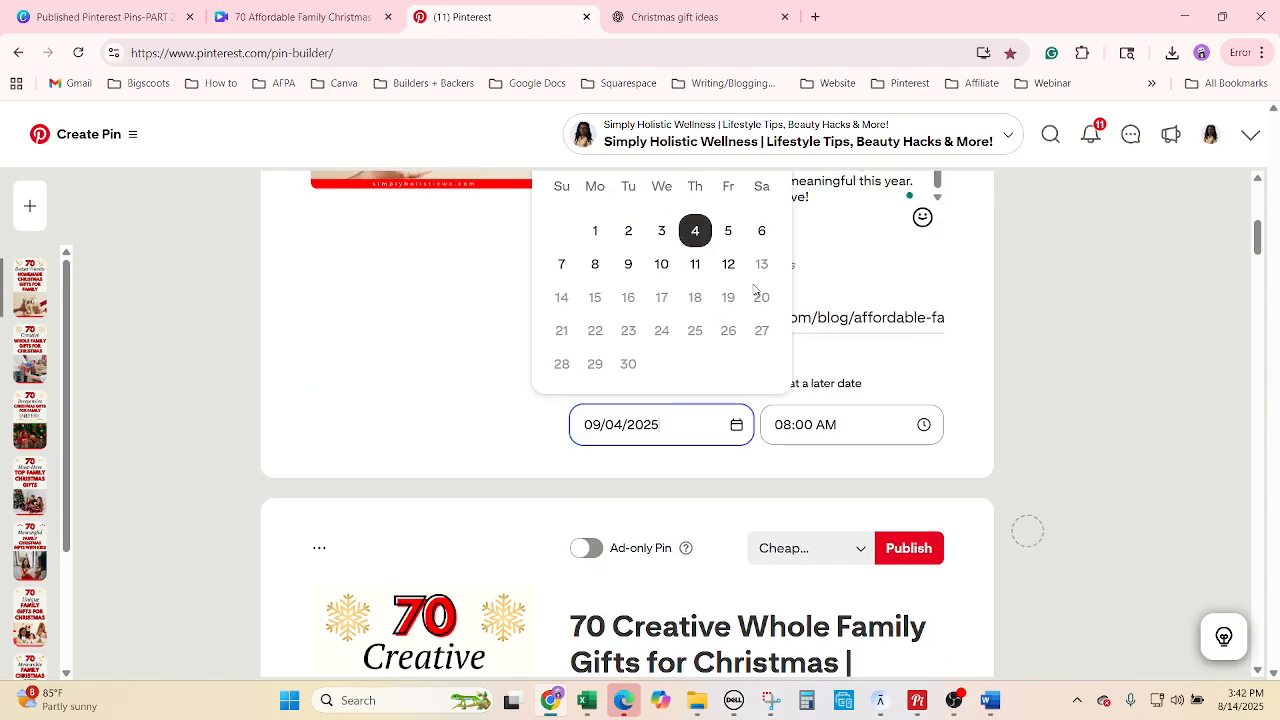
left_click(562, 265)
scroll(1075, 458, "up", 6)
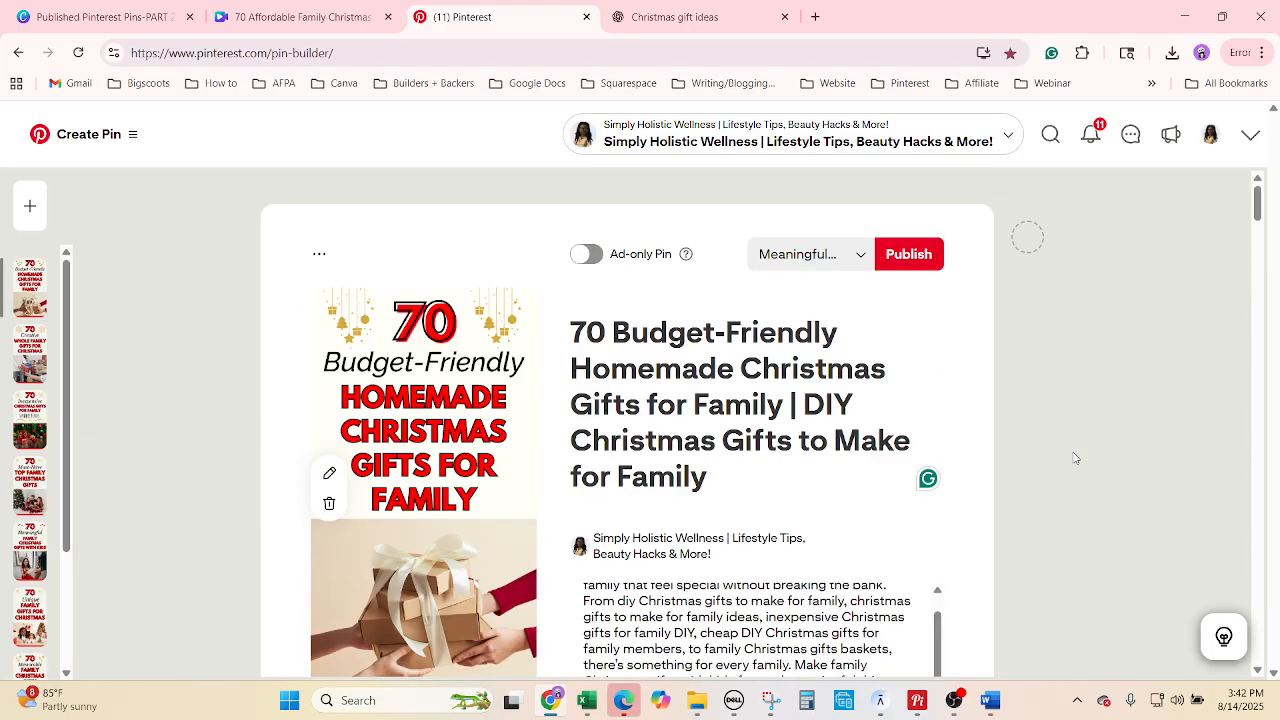
left_click(320, 256)
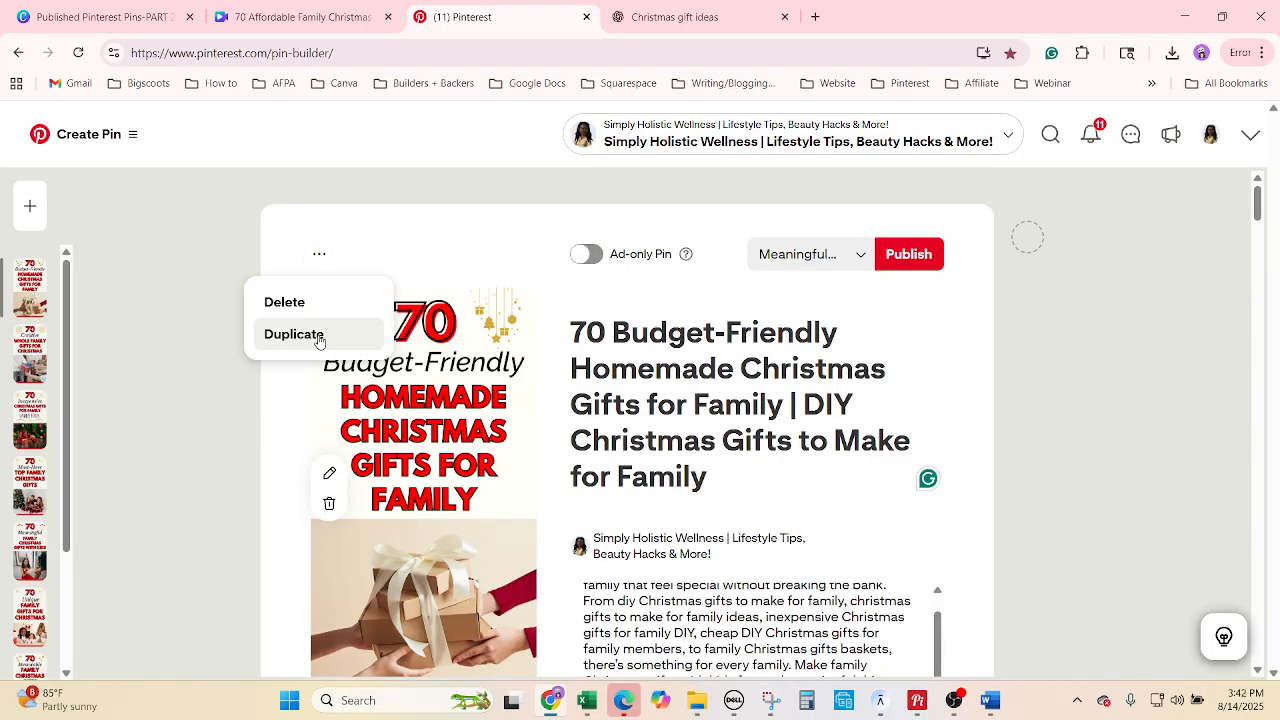
Duplicate the Budget-Friendly pin and copy the Last-Minute Christmas Gifts board name from G3588.
left_click(294, 335)
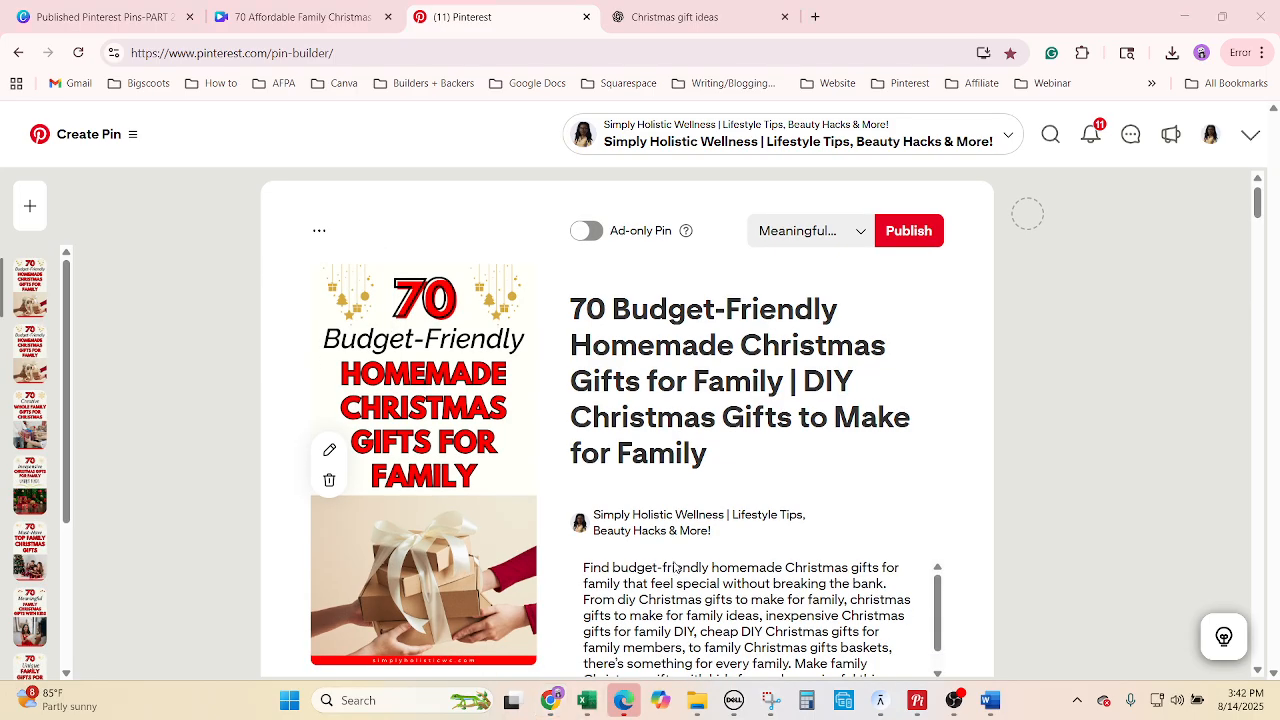
left_click(587, 700)
left_click(870, 546)
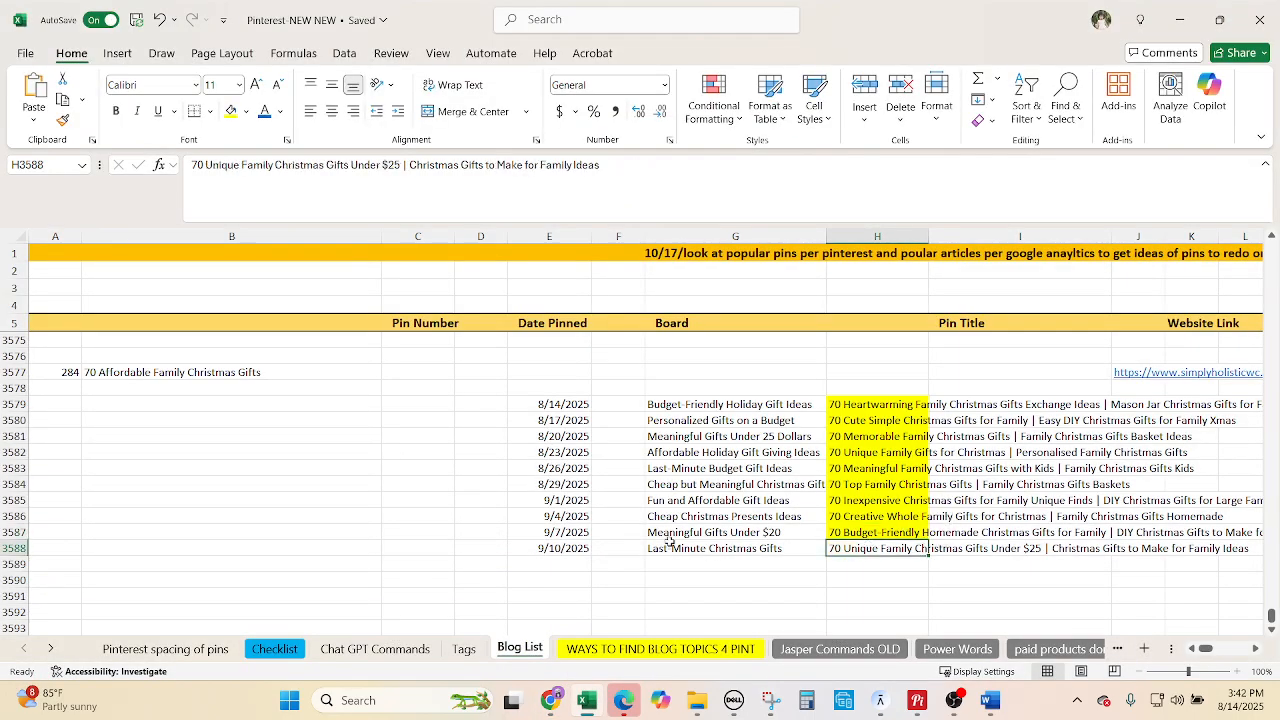
left_click(670, 548)
key("ctrl+c")
Put the copied pin on the Last-Minute Christmas Gifts board.
left_click(551, 700)
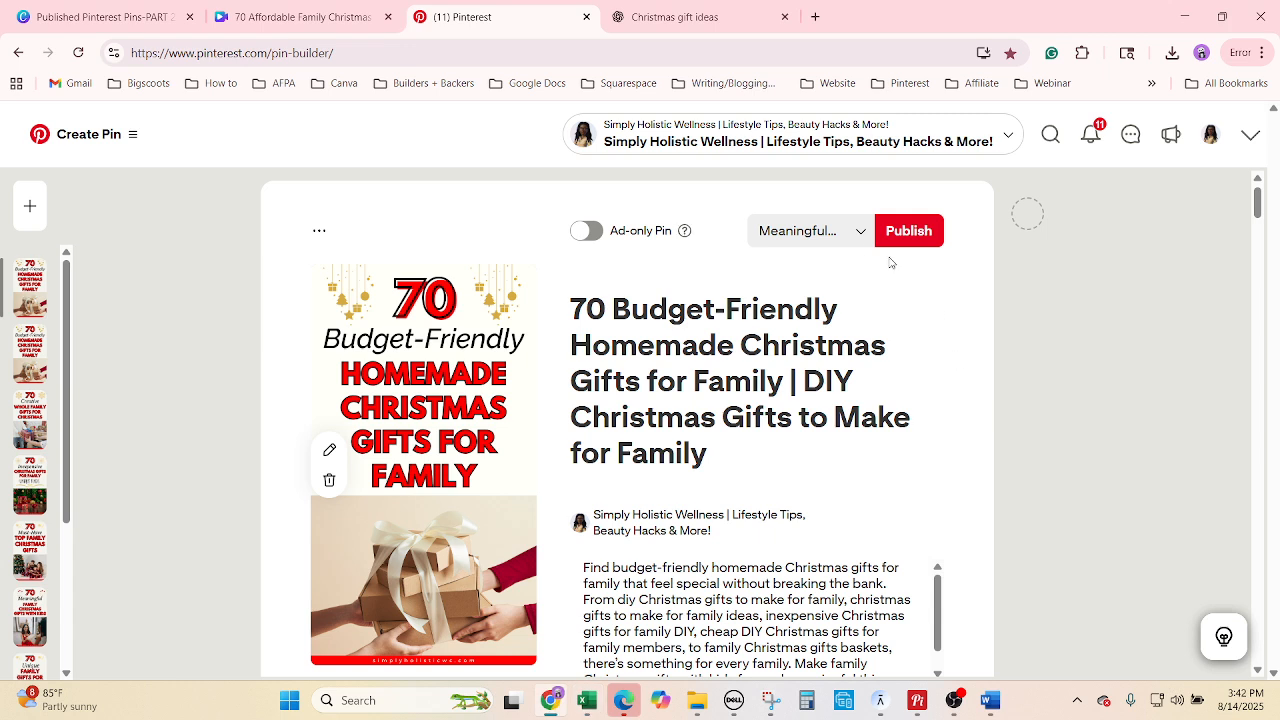
left_click(830, 233)
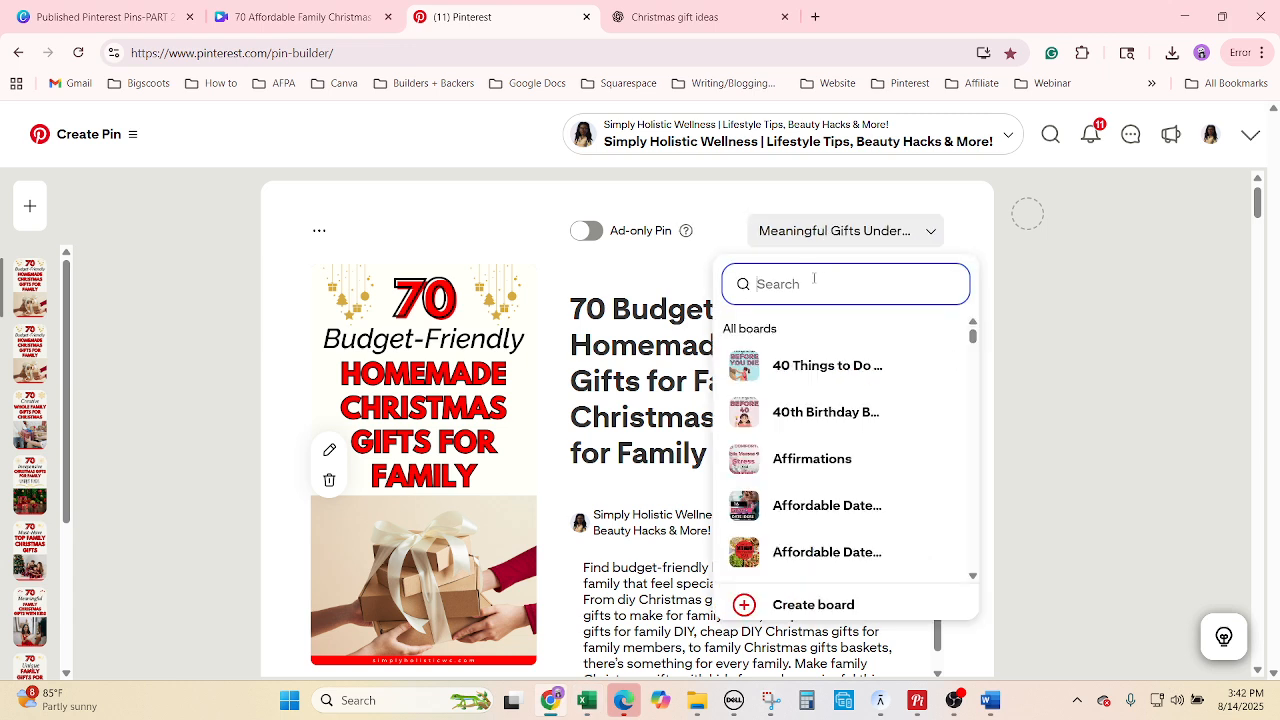
key("ctrl+v")
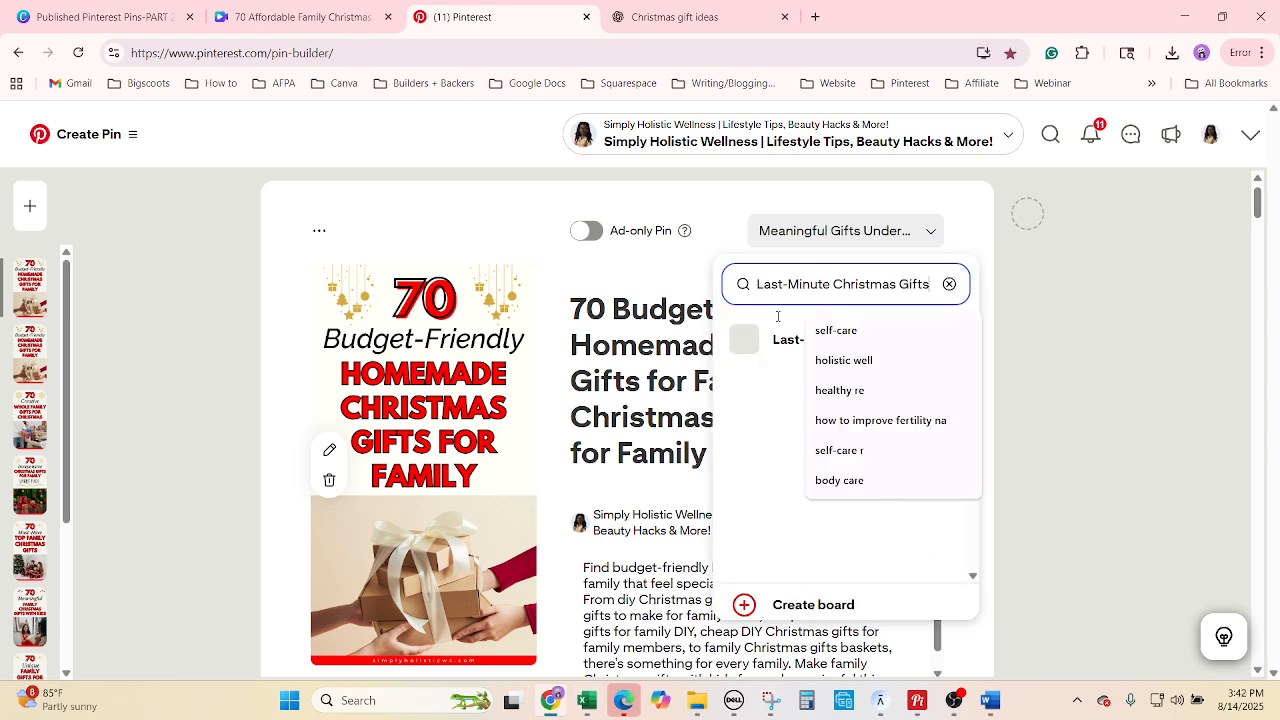
left_click(790, 340)
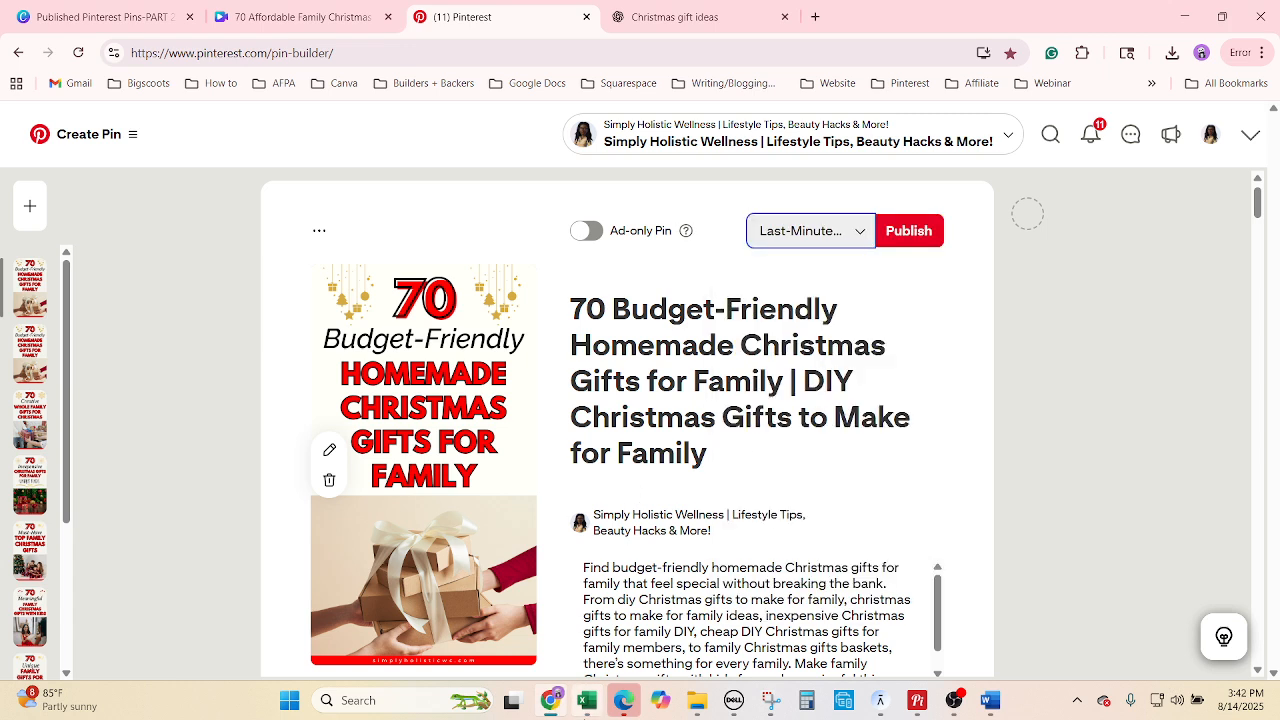
key("alt+Tab")
Replace the title with '70 Unique Family Christmas Gifts Under $25' from H3588.
left_click(865, 549)
key("ctrl+c")
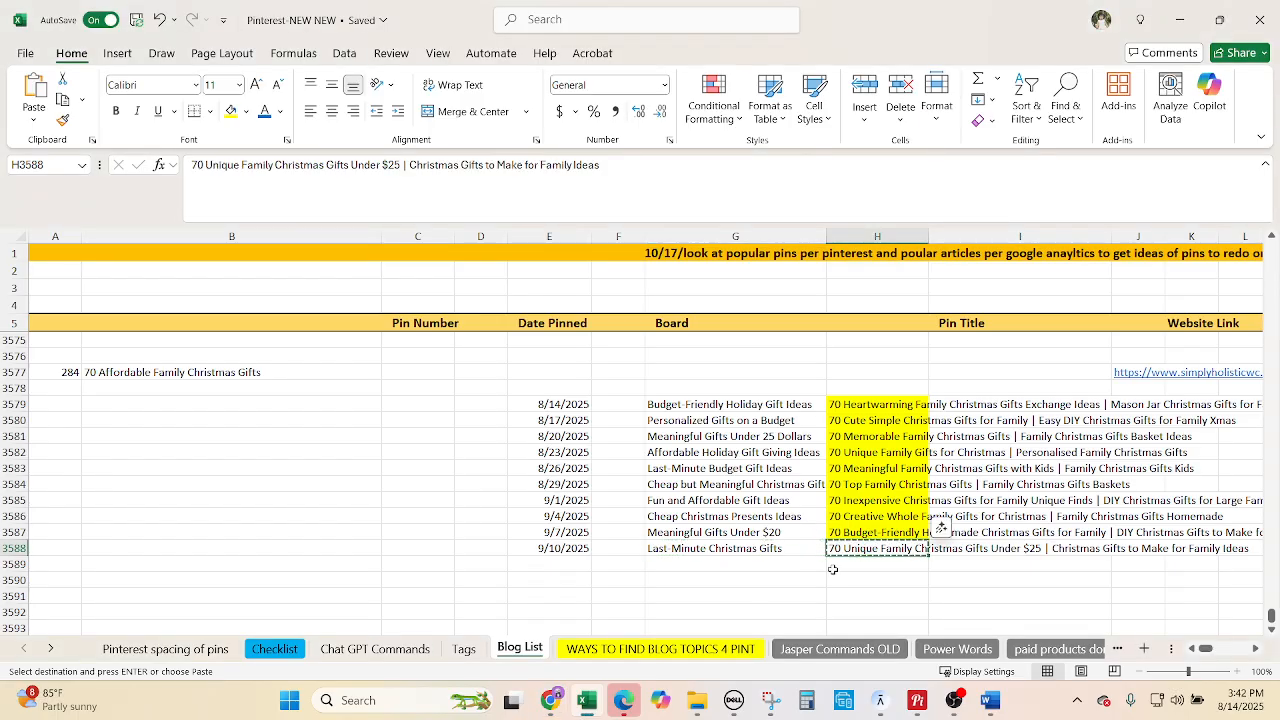
left_click(550, 700)
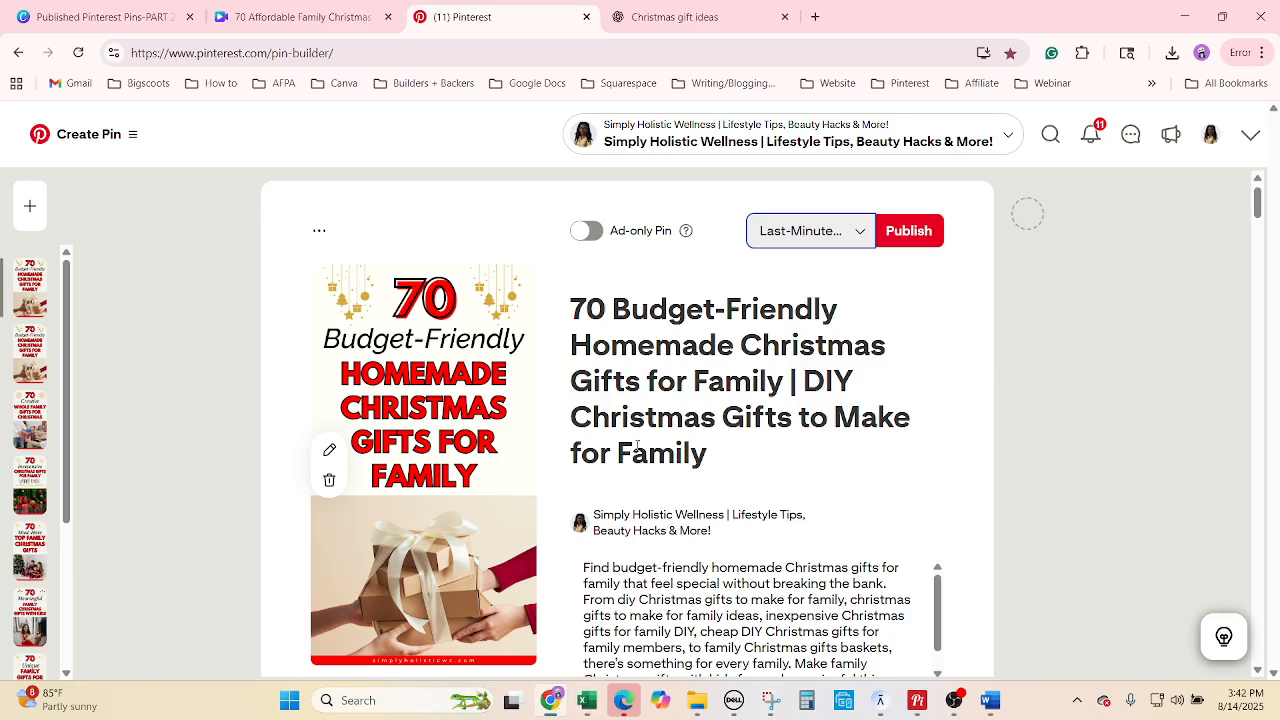
right_click(688, 375)
left_click(737, 534)
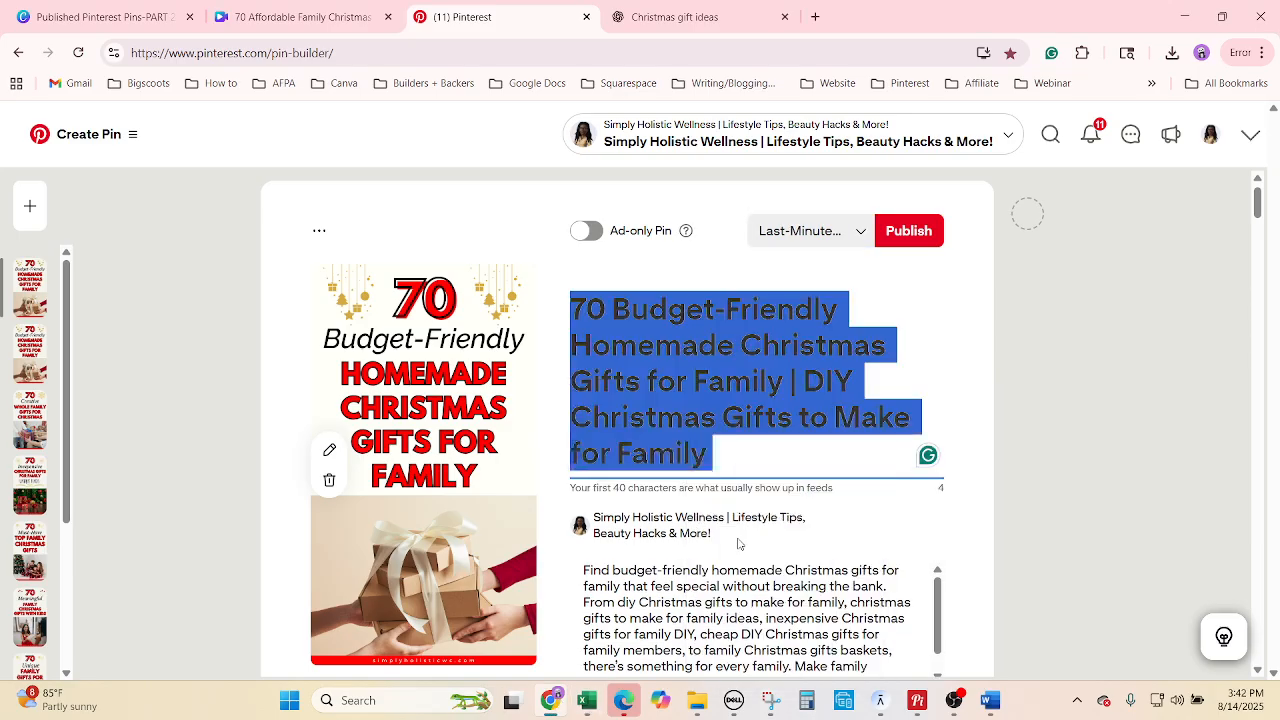
key("ctrl+v")
Replace the pin description with Description 10 from ChatGPT.
left_click(691, 14)
scroll(666, 444, "down", 1)
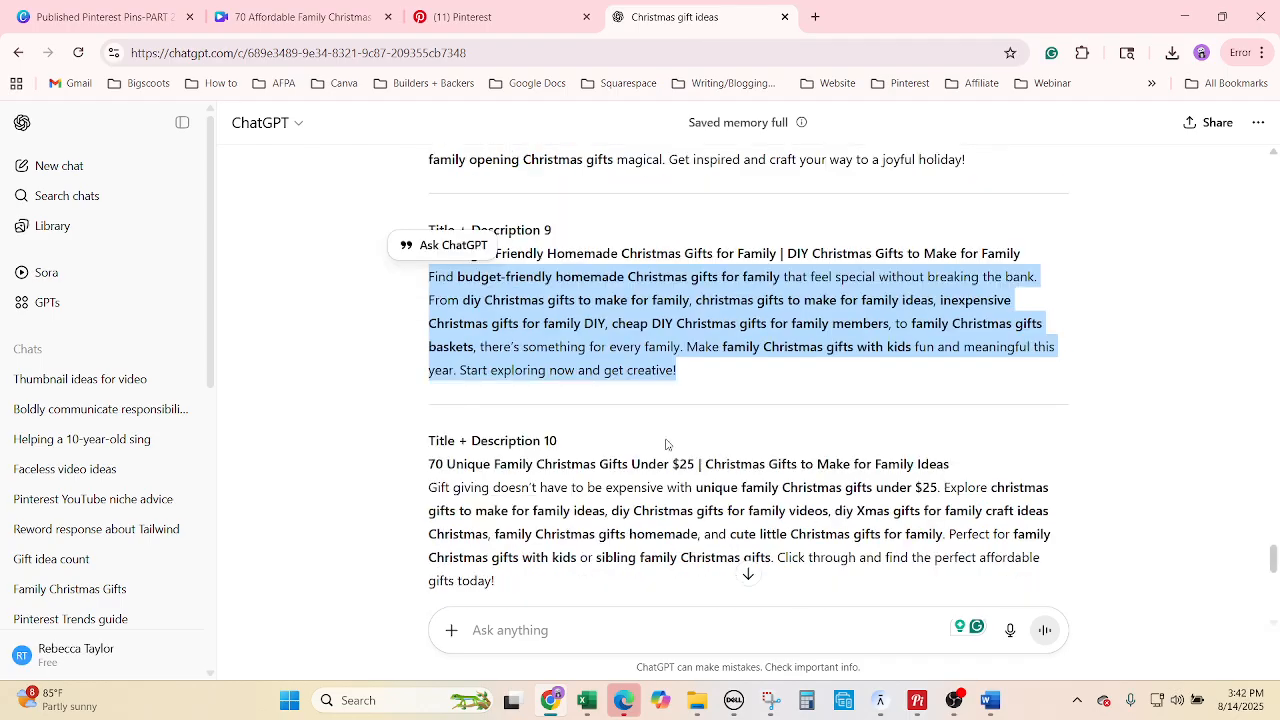
scroll(666, 444, "down", 1)
left_click_drag(530, 490, 425, 390)
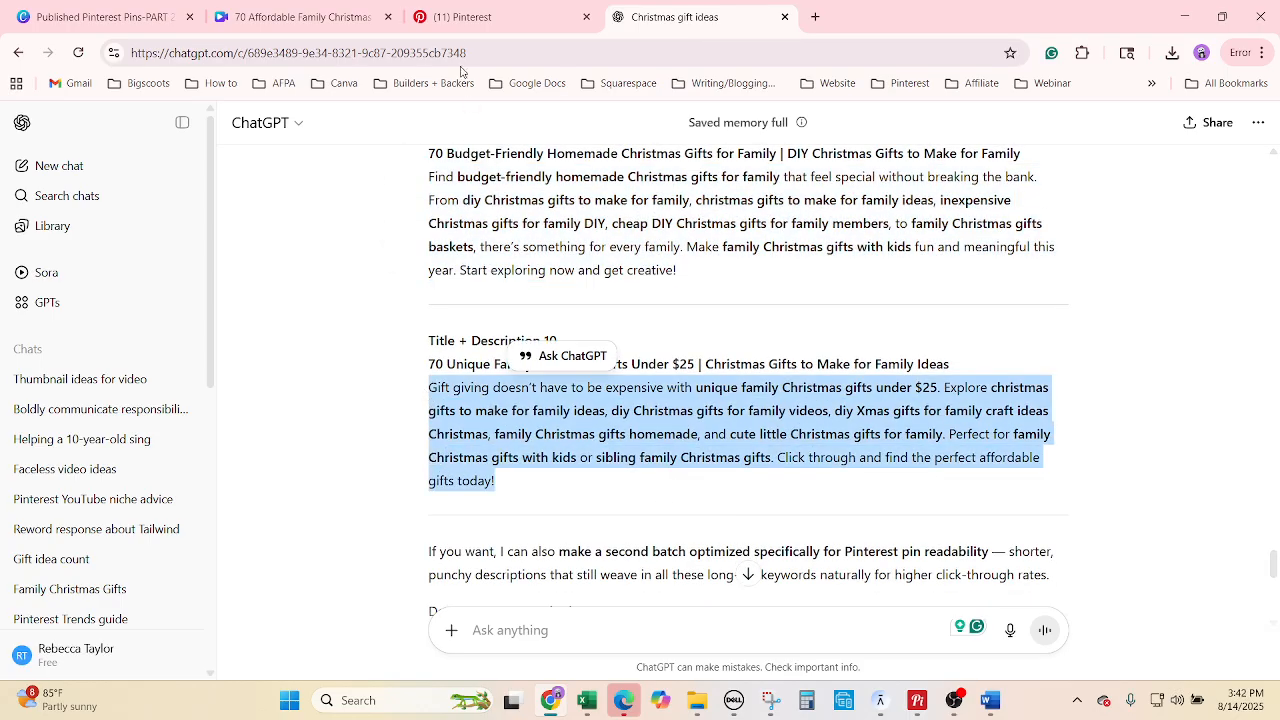
left_click(462, 17)
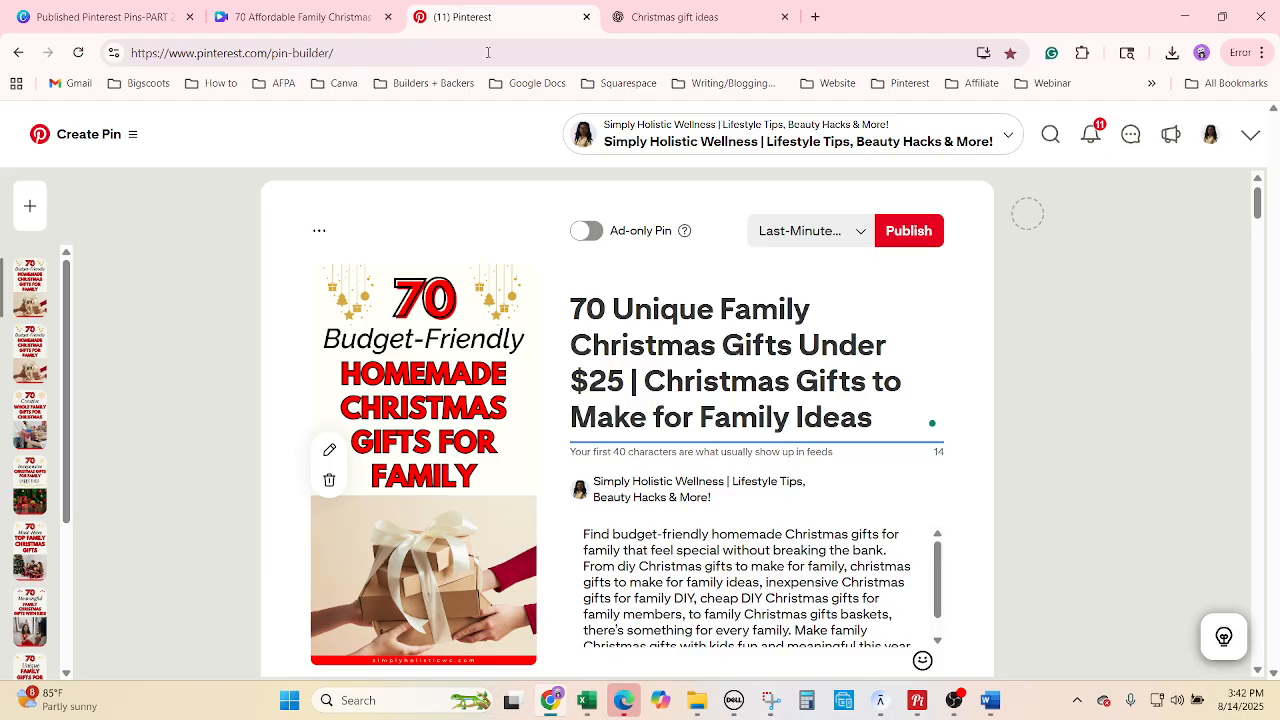
right_click(745, 425)
left_click(734, 434)
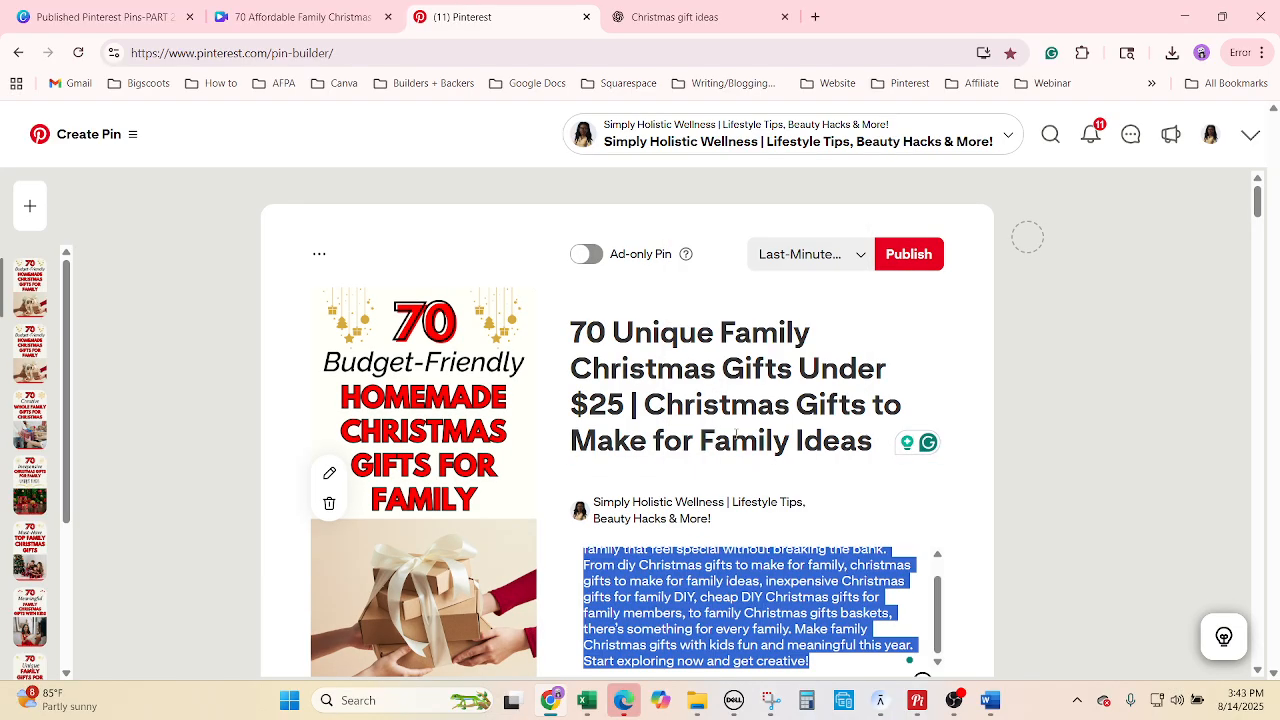
key("ctrl+v")
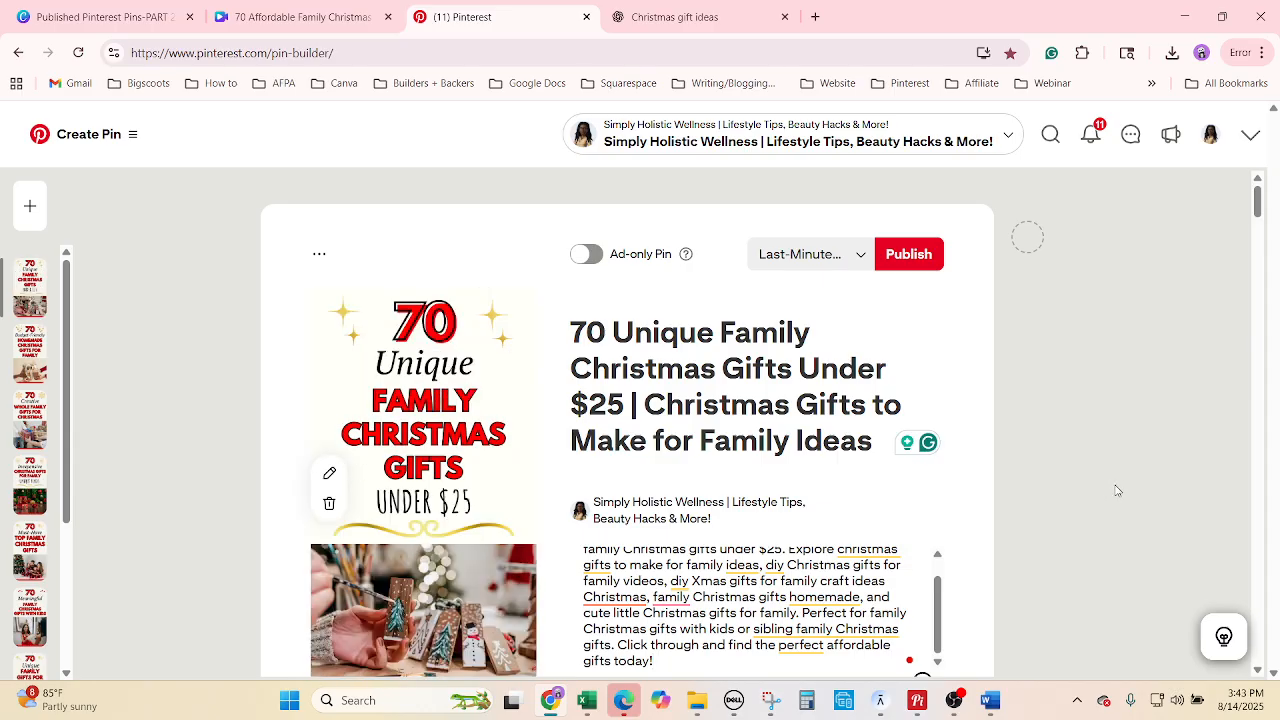
scroll(1114, 495, "down", 4)
Set the publish date to September 10, 2025, rechecking it in the calendar.
left_click(612, 470)
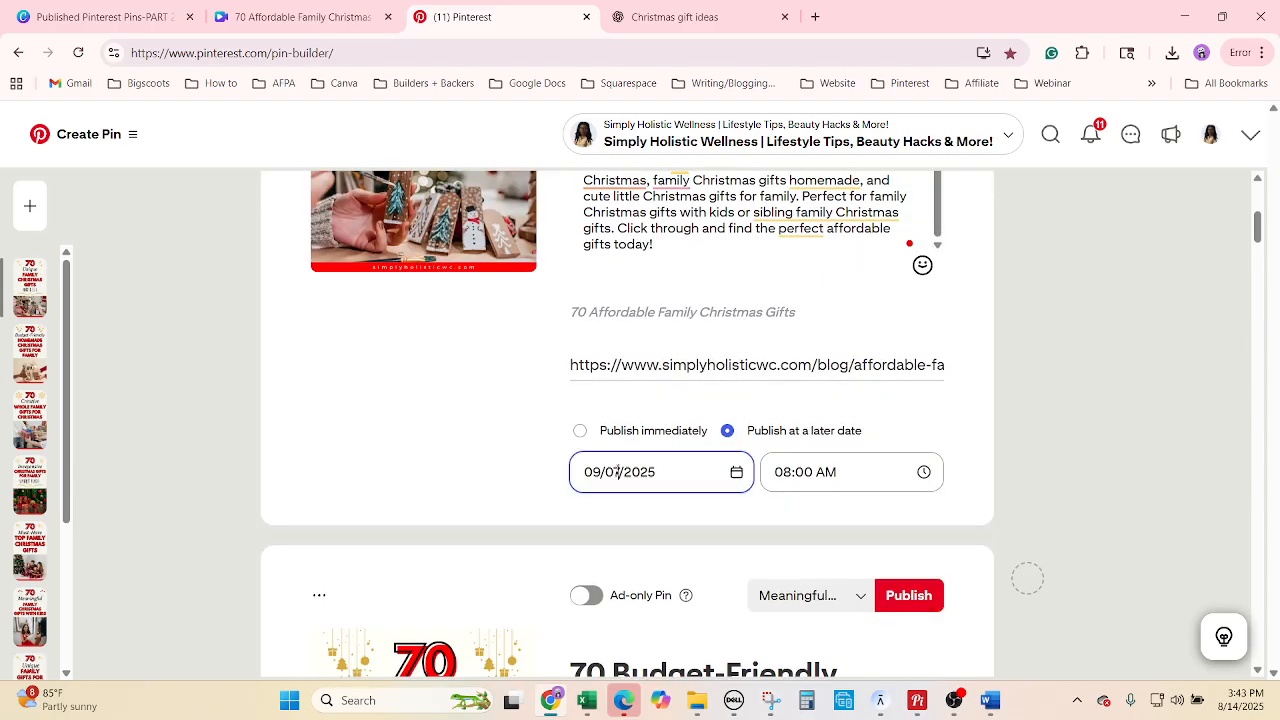
left_click(661, 312)
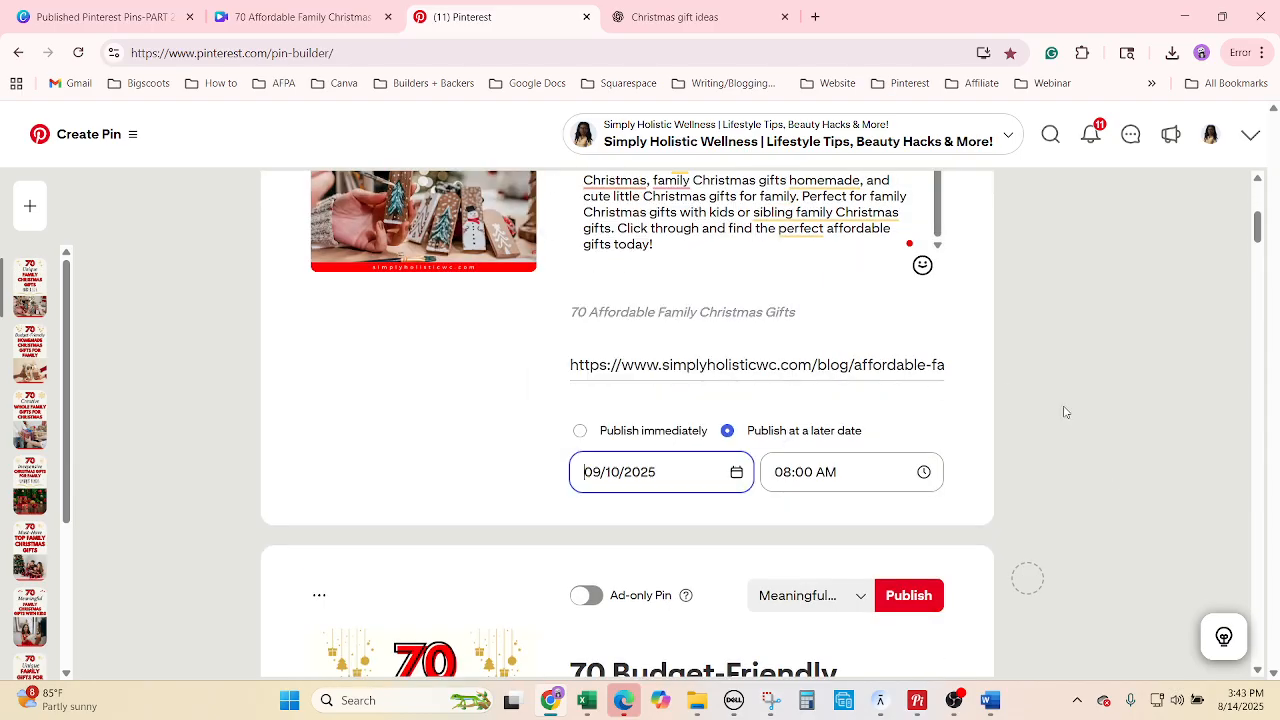
left_click(677, 471)
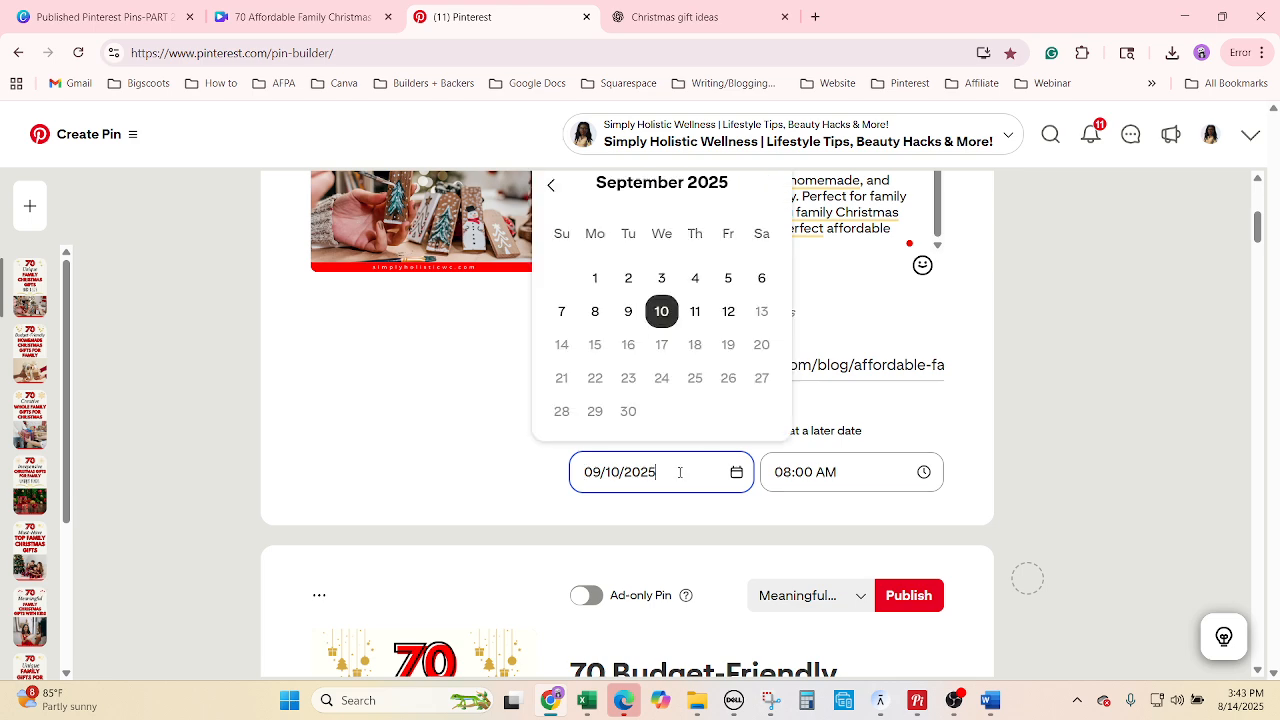
left_click(654, 318)
scroll(1067, 420, "up", 4)
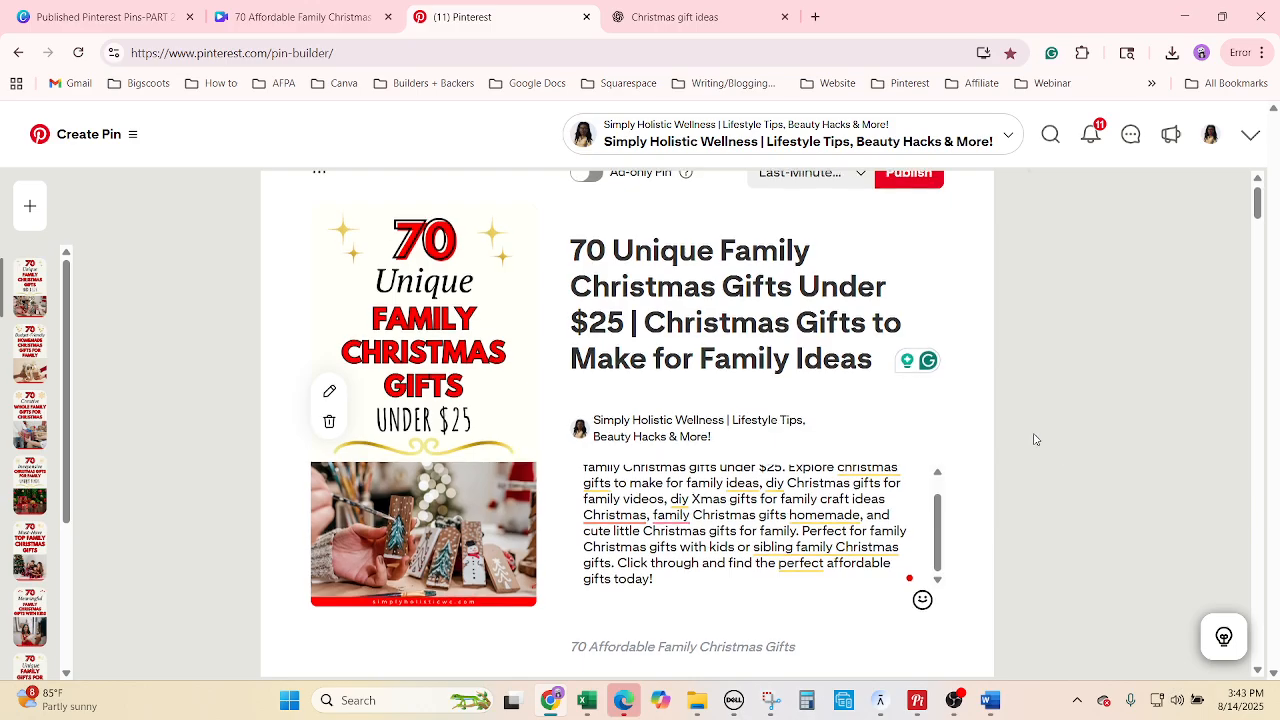
scroll(1035, 440, "up", 1)
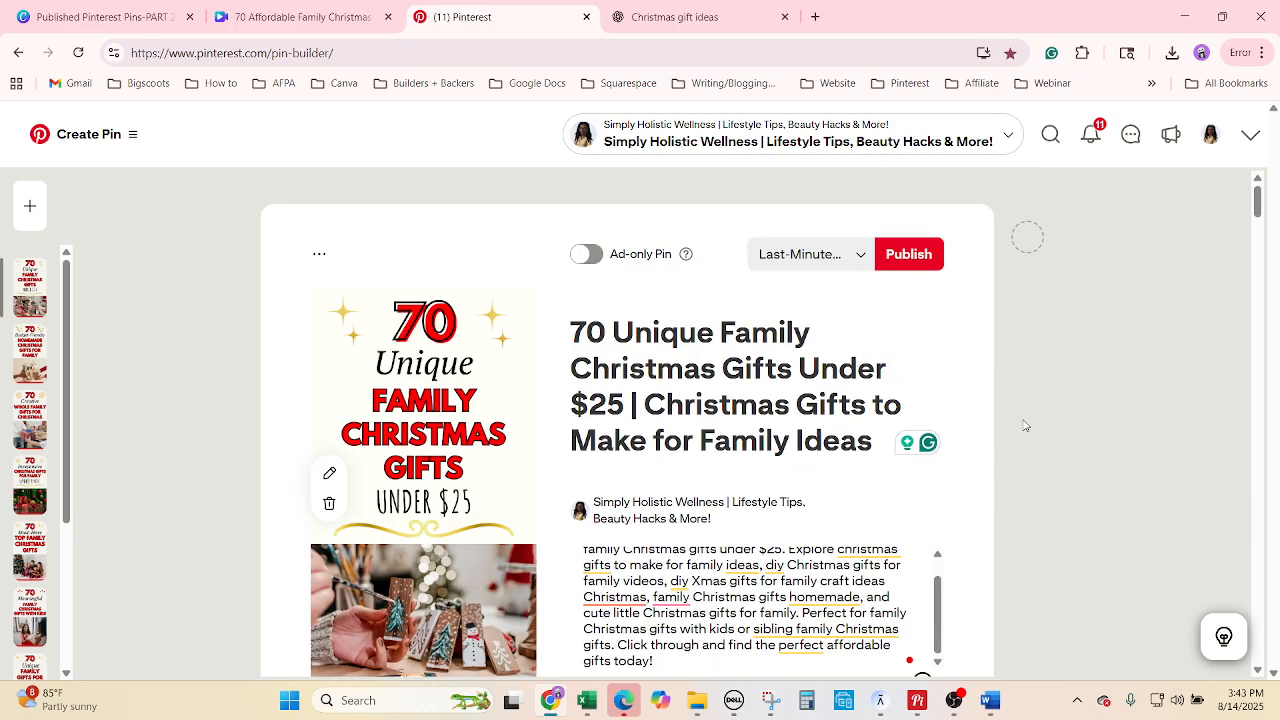
scroll(1030, 425, "down", 4)
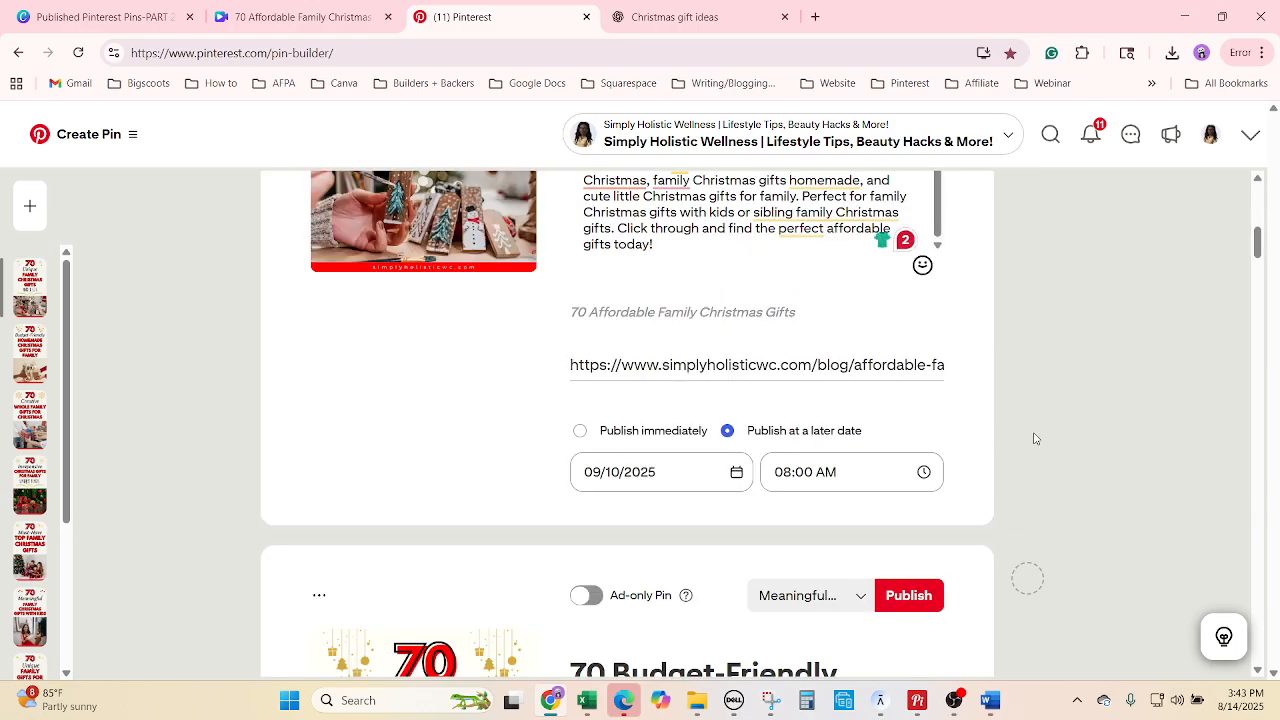
scroll(1080, 455, "down", 6)
scroll(1082, 467, "down", 8)
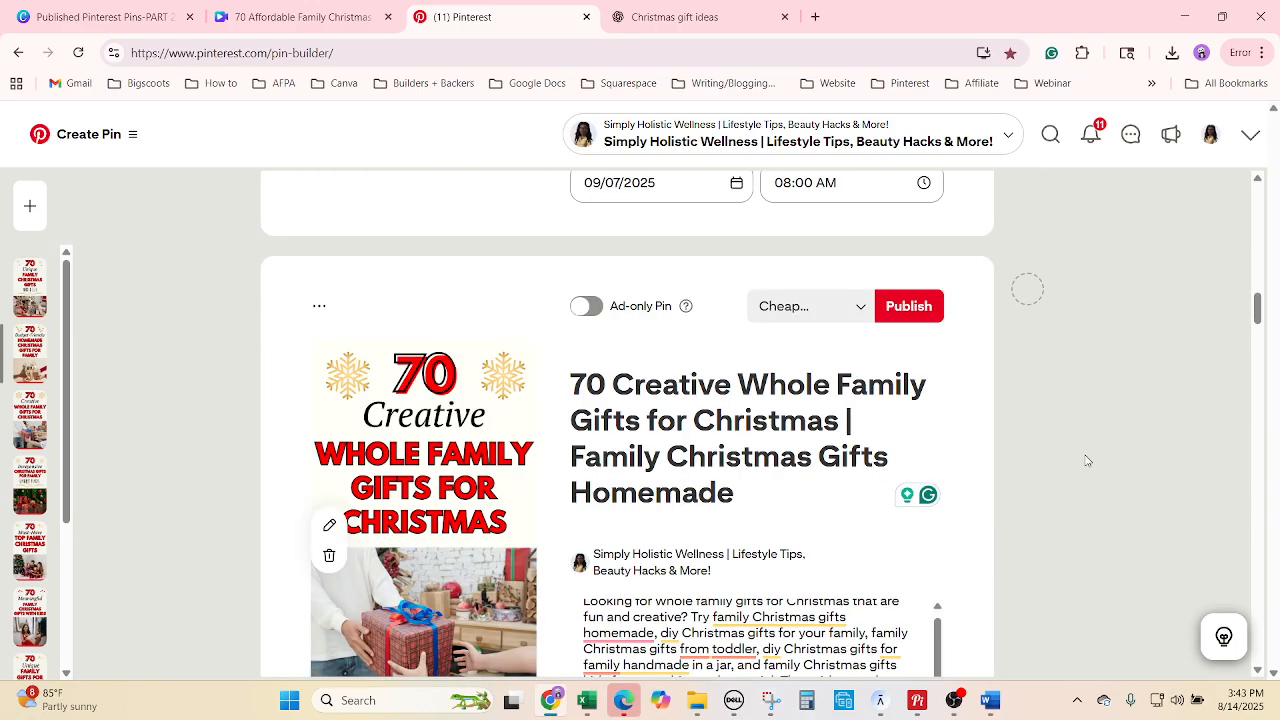
scroll(1088, 466, "down", 6)
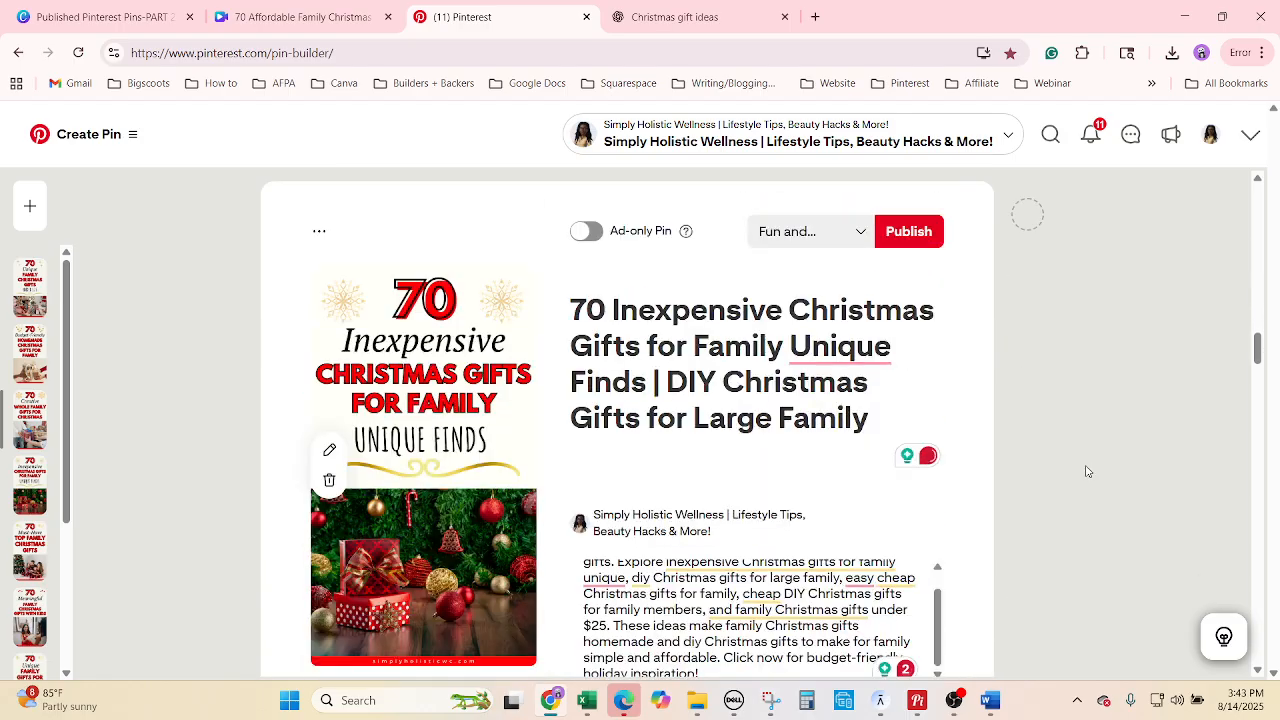
scroll(1088, 470, "down", 8)
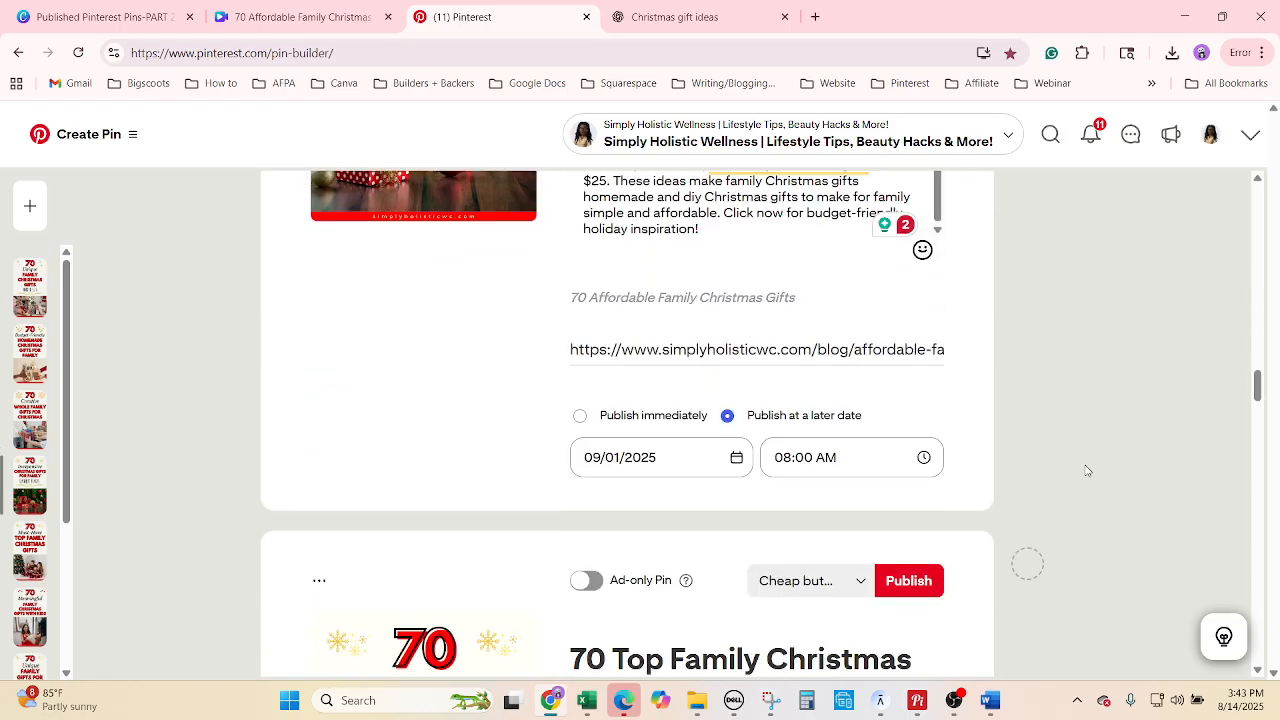
scroll(1085, 471, "down", 7)
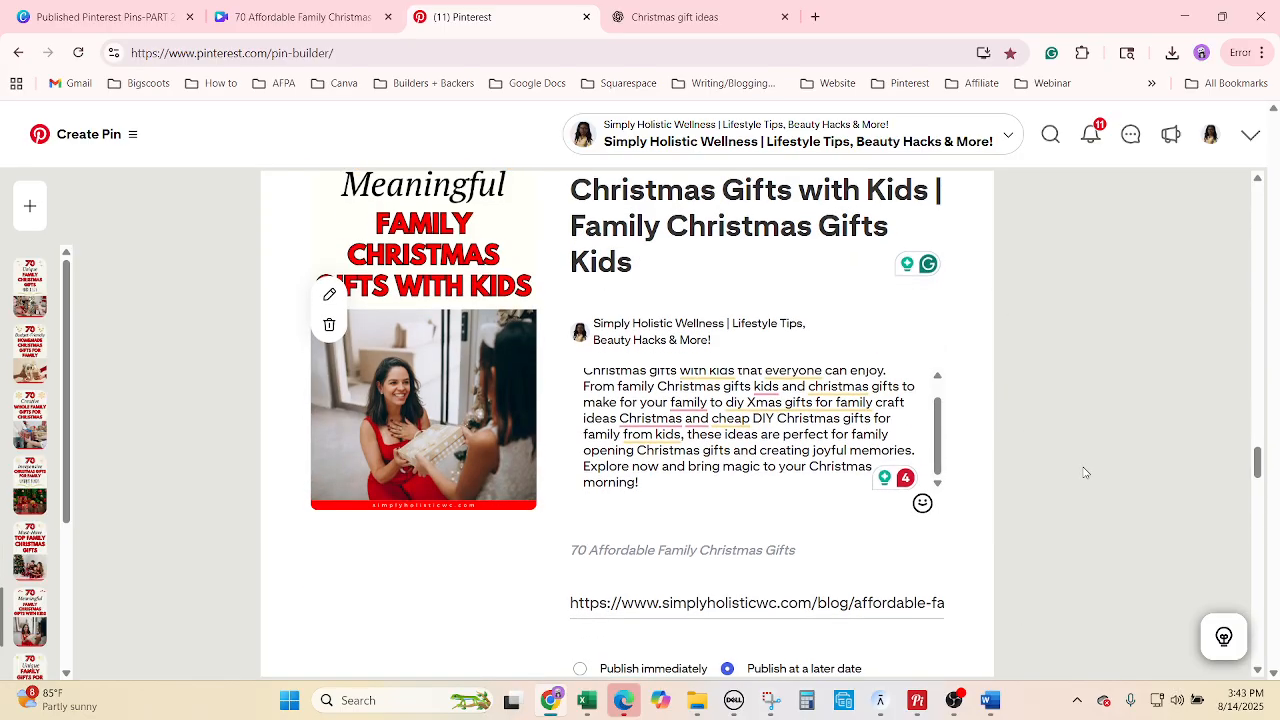
scroll(1085, 472, "down", 5)
scroll(1085, 472, "down", 6)
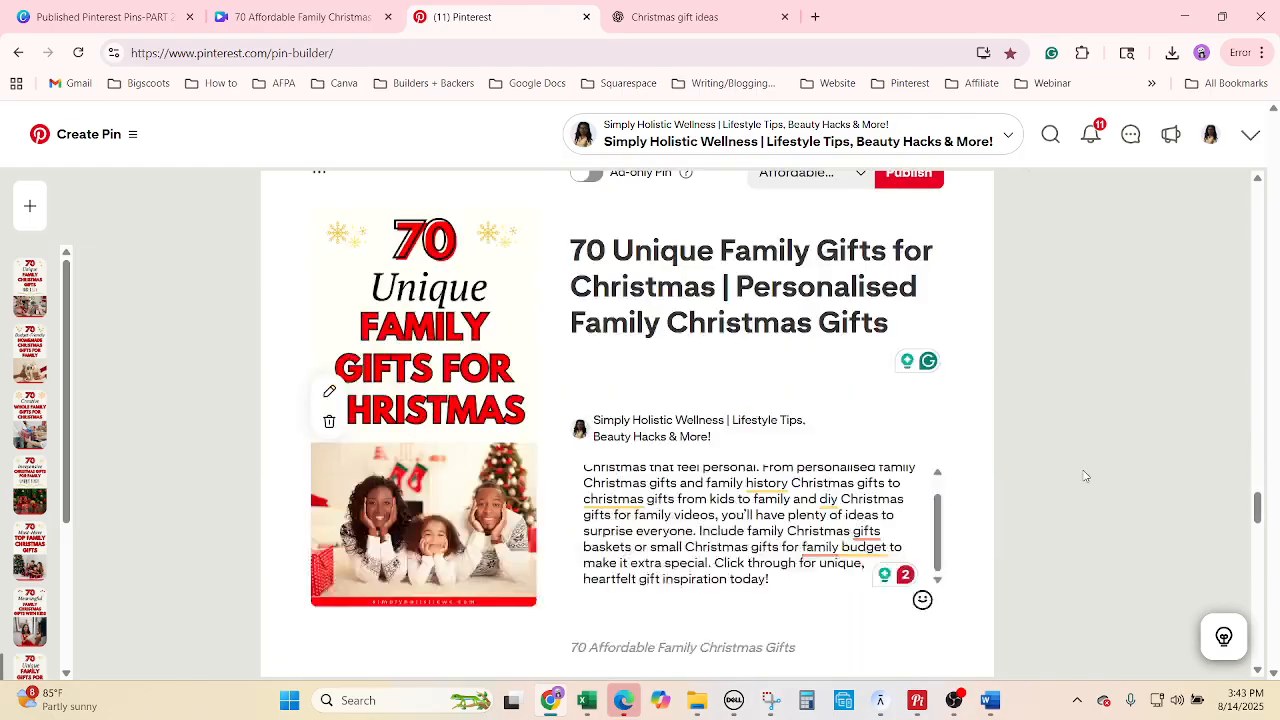
scroll(1076, 482, "down", 6)
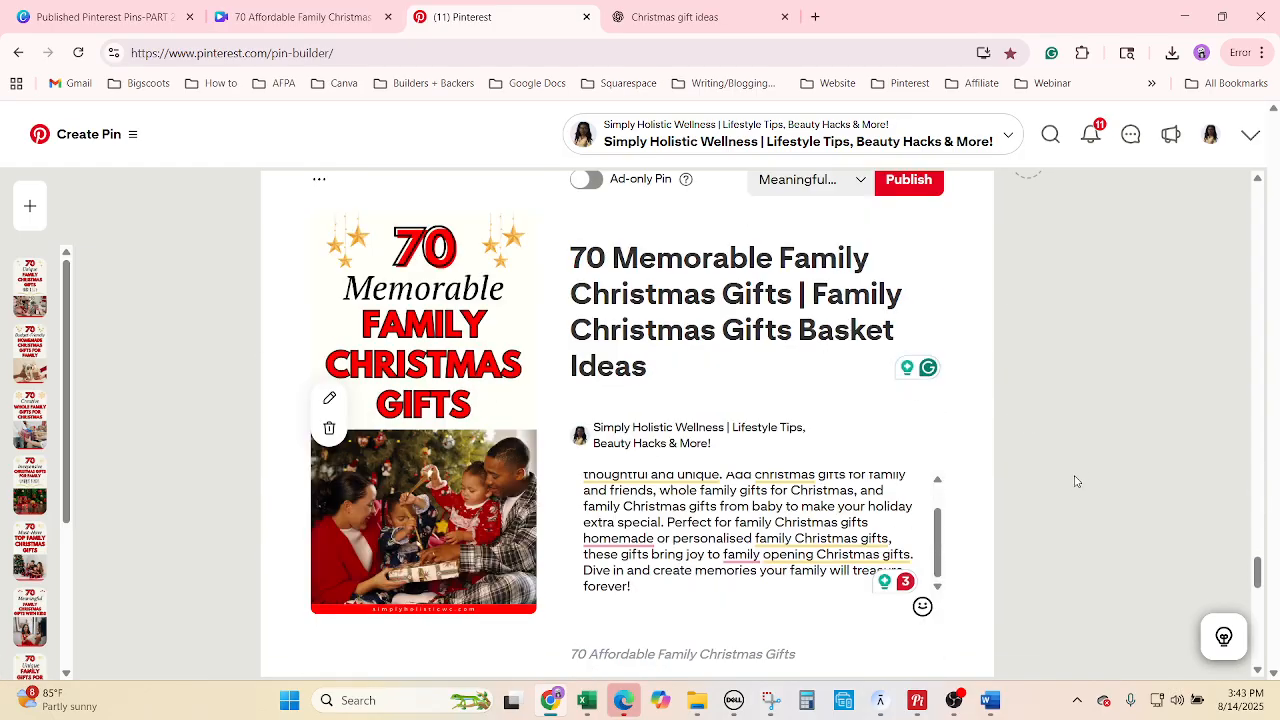
scroll(1076, 482, "down", 6)
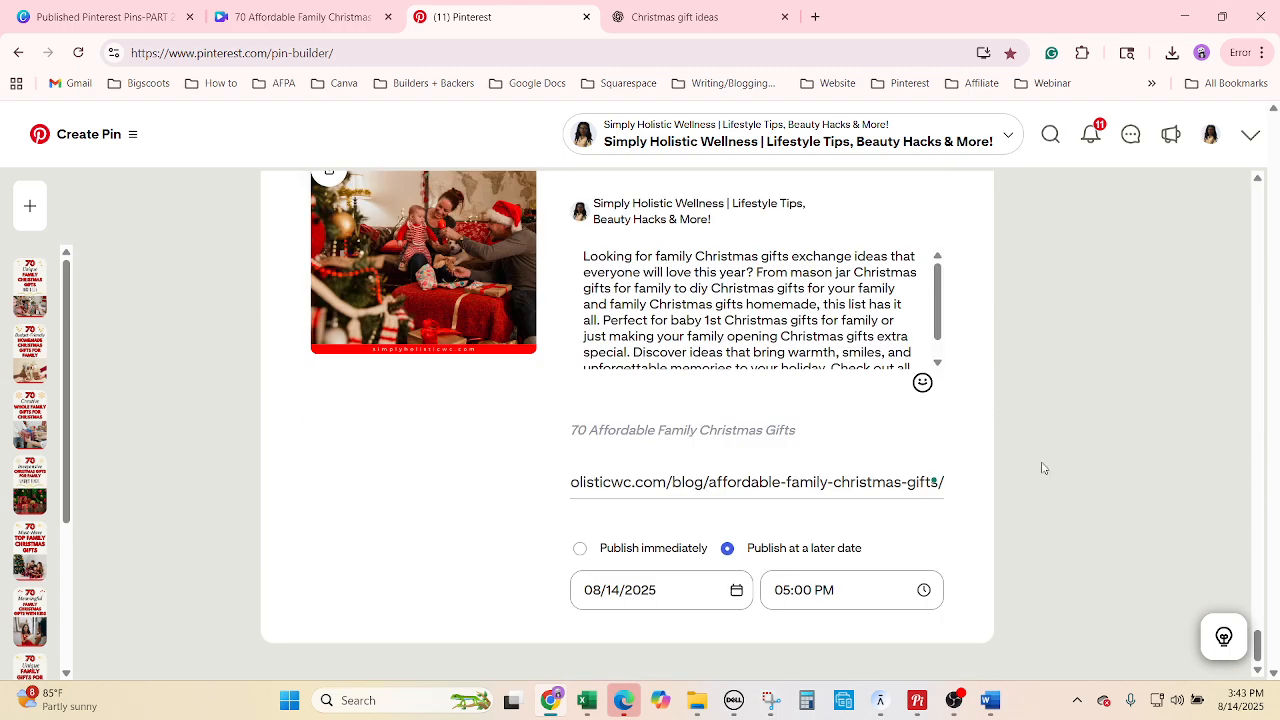
scroll(1040, 467, "down", 10)
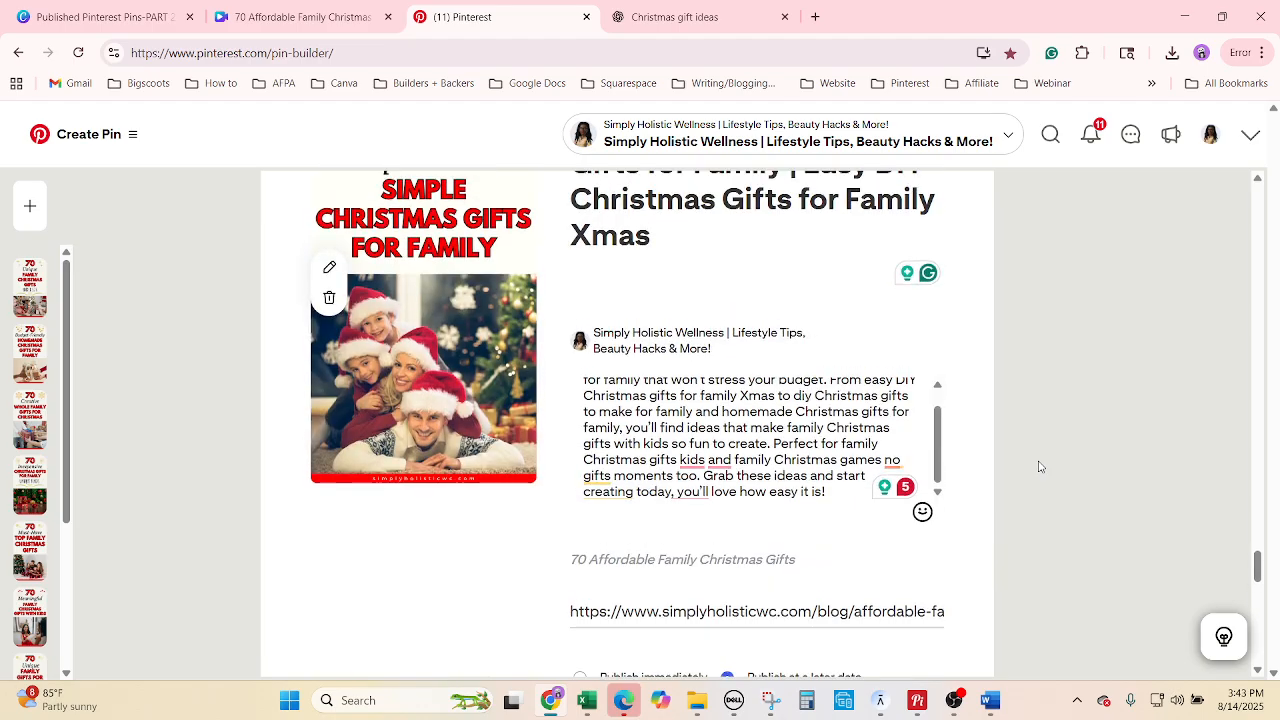
scroll(1040, 467, "down", 8)
scroll(1034, 466, "up", 1)
scroll(1032, 468, "down", 10)
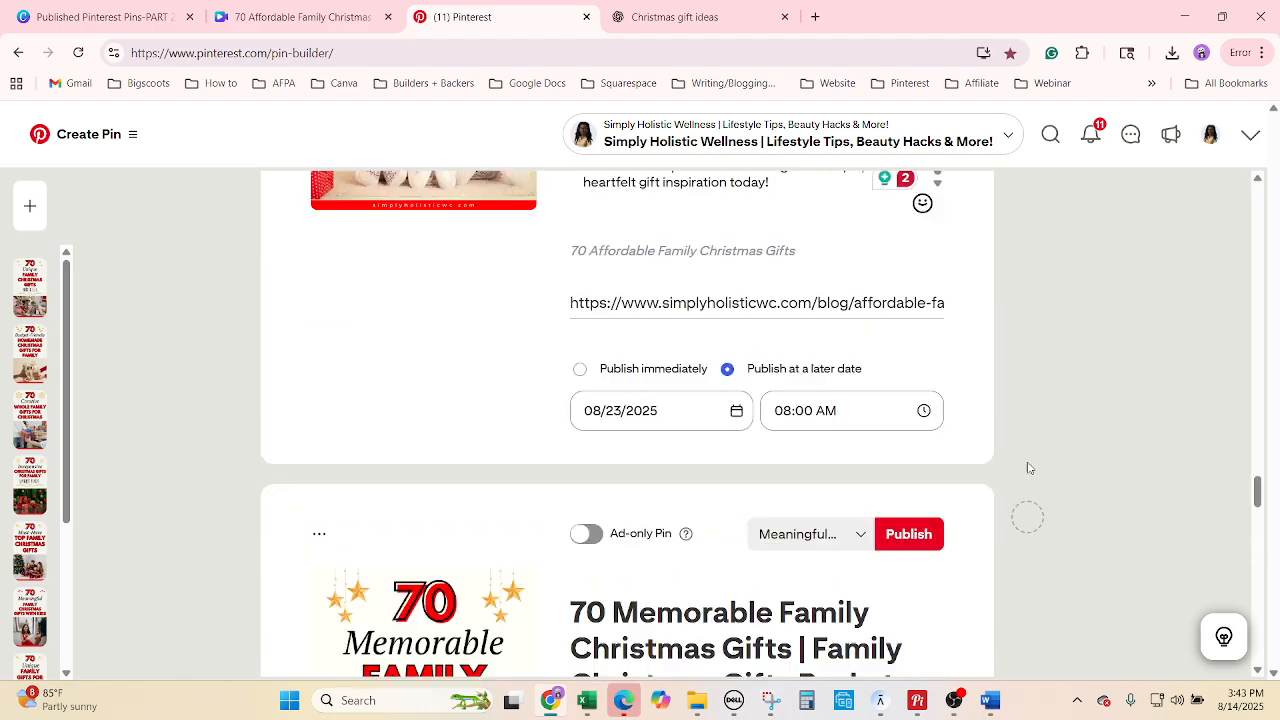
scroll(1030, 468, "up", 1)
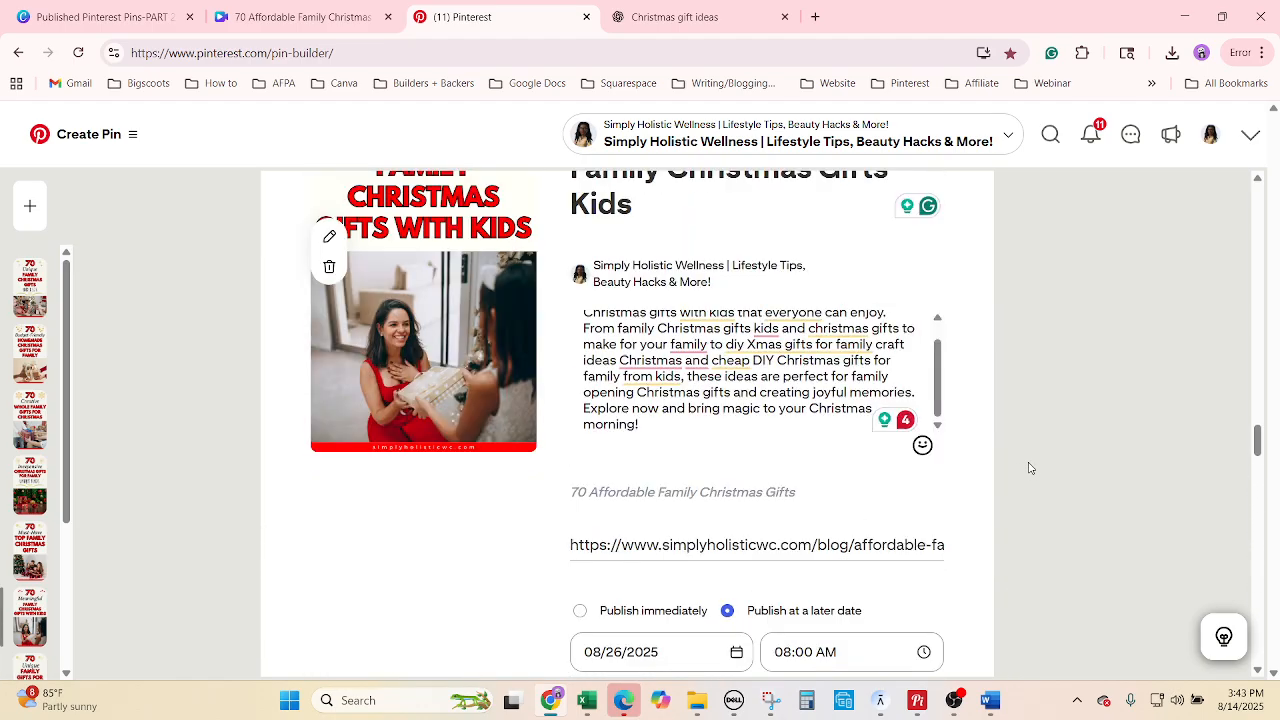
scroll(1030, 468, "up", 4)
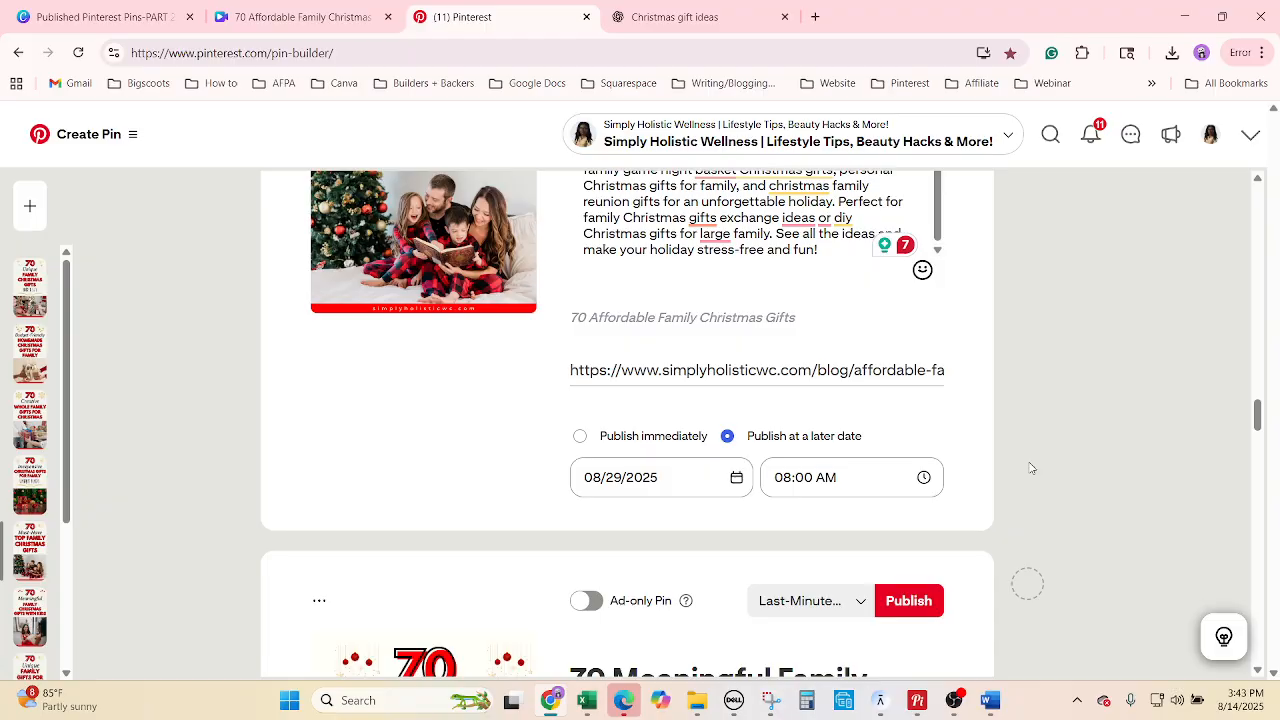
scroll(1030, 468, "up", 6)
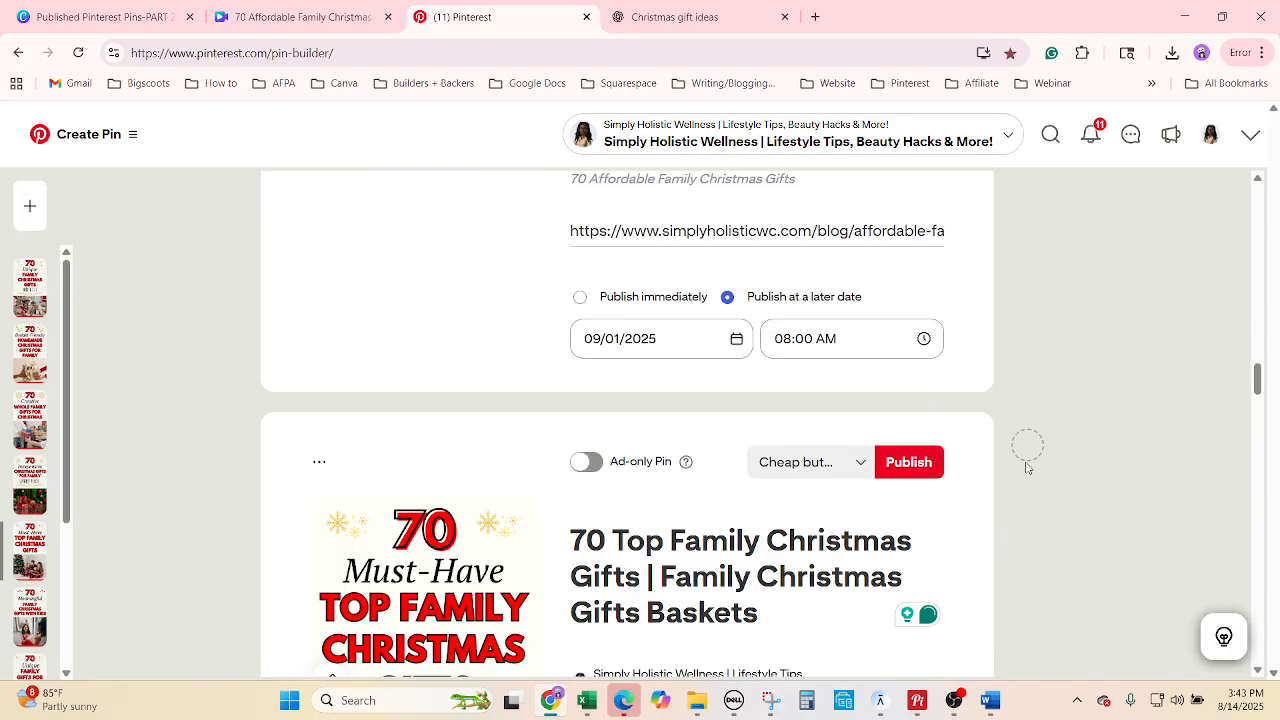
scroll(1027, 468, "up", 5)
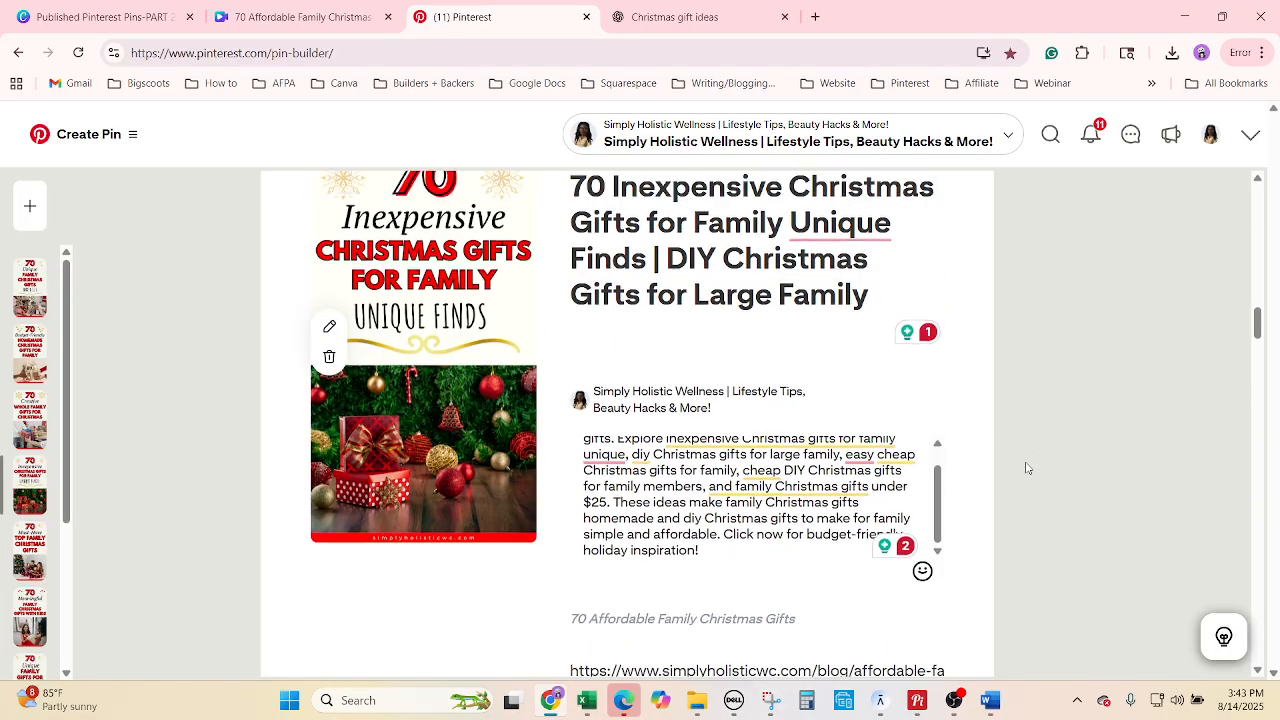
scroll(1027, 468, "up", 15)
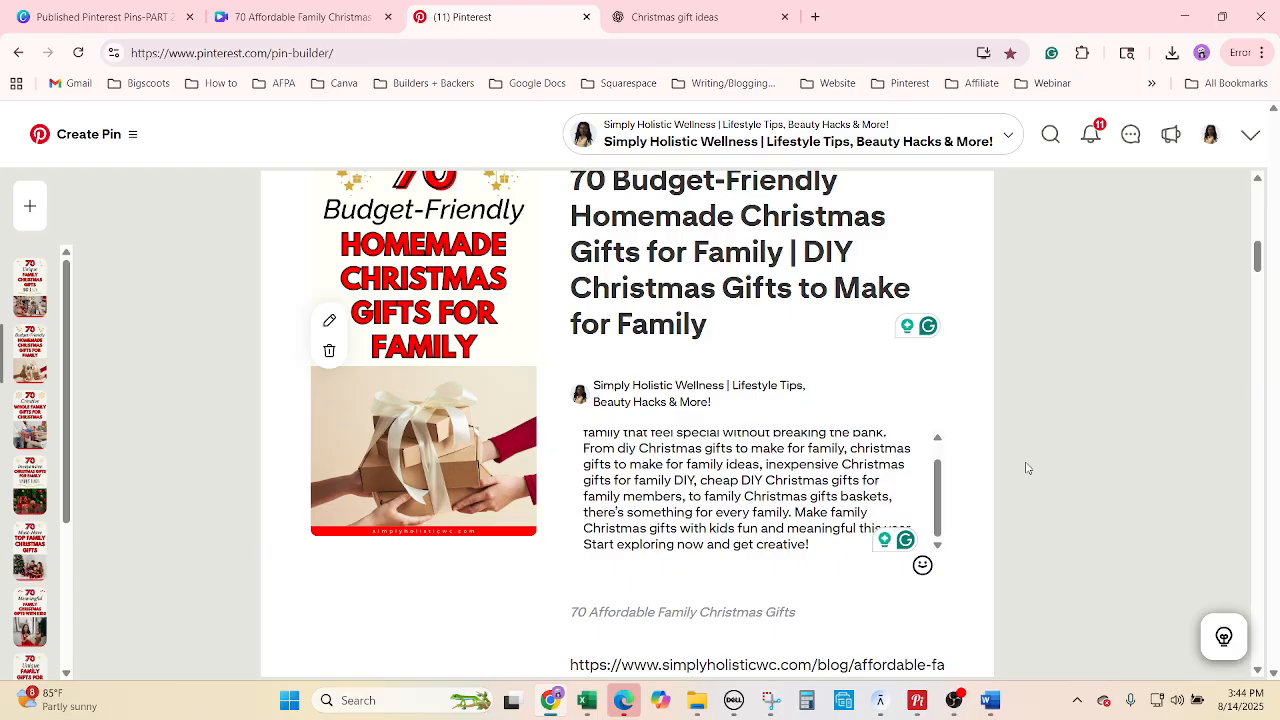
scroll(1027, 468, "up", 5)
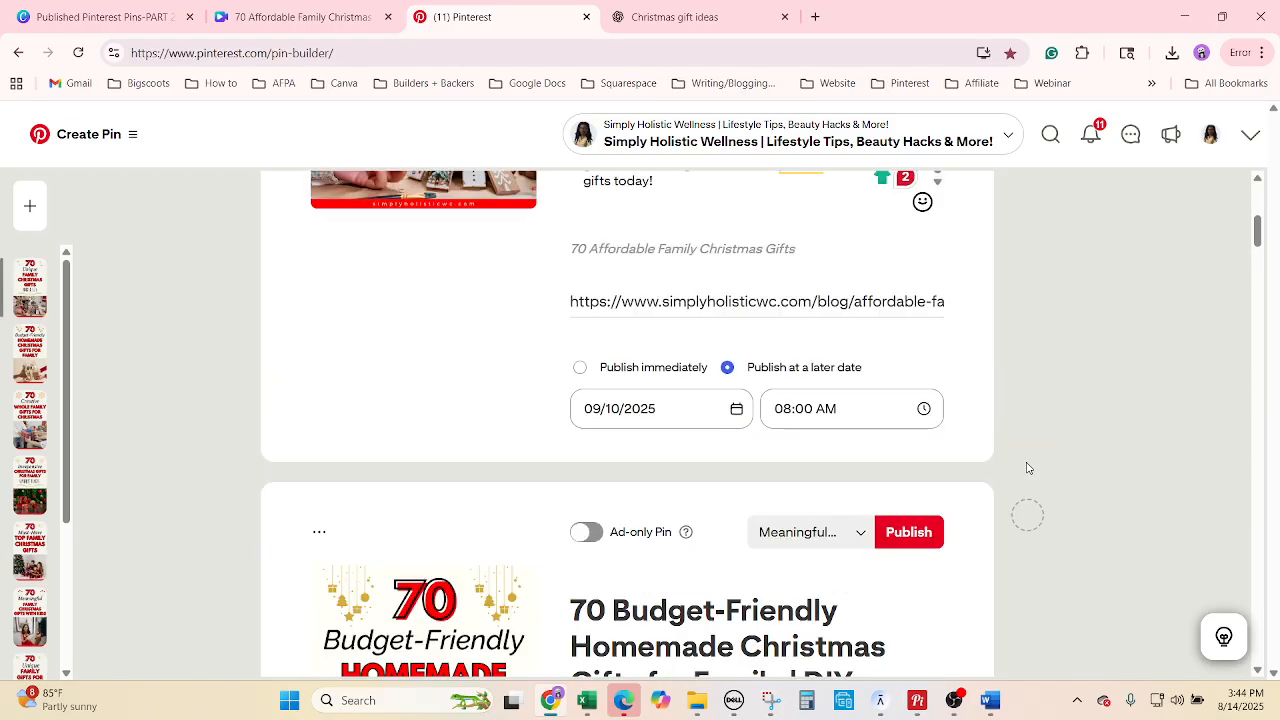
scroll(1027, 468, "up", 5)
scroll(1022, 472, "down", 4)
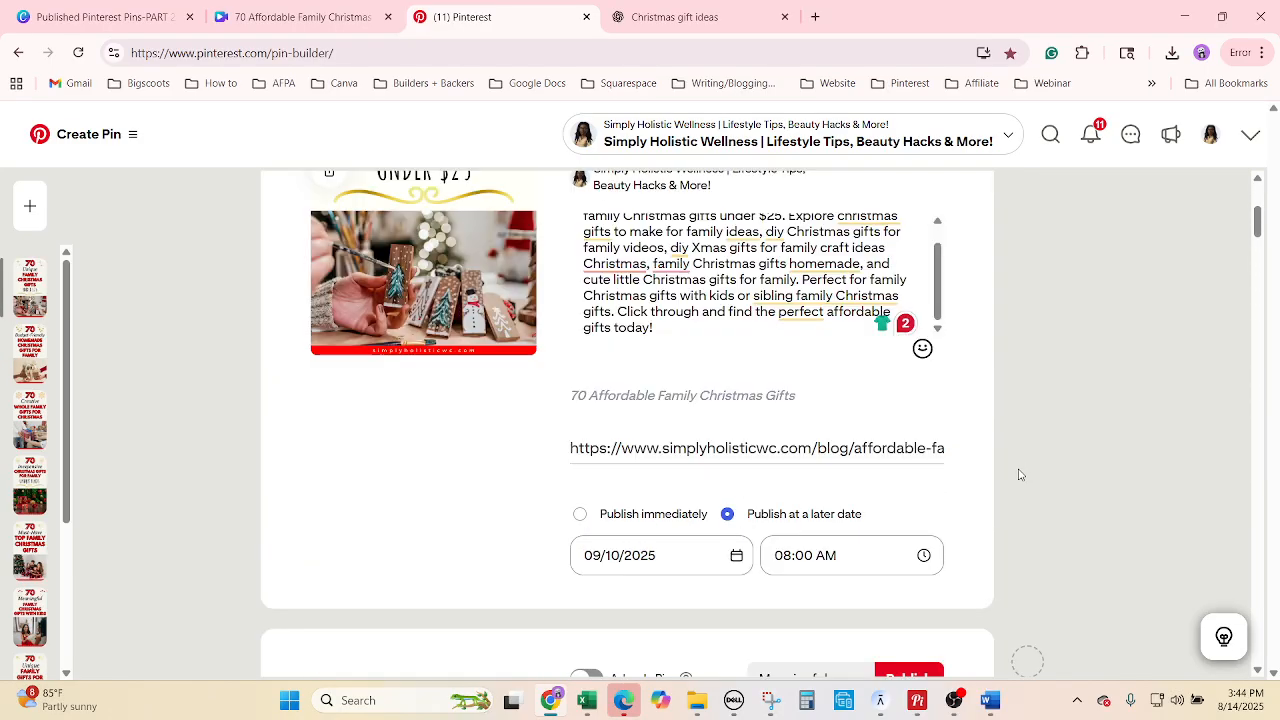
scroll(1020, 475, "down", 10)
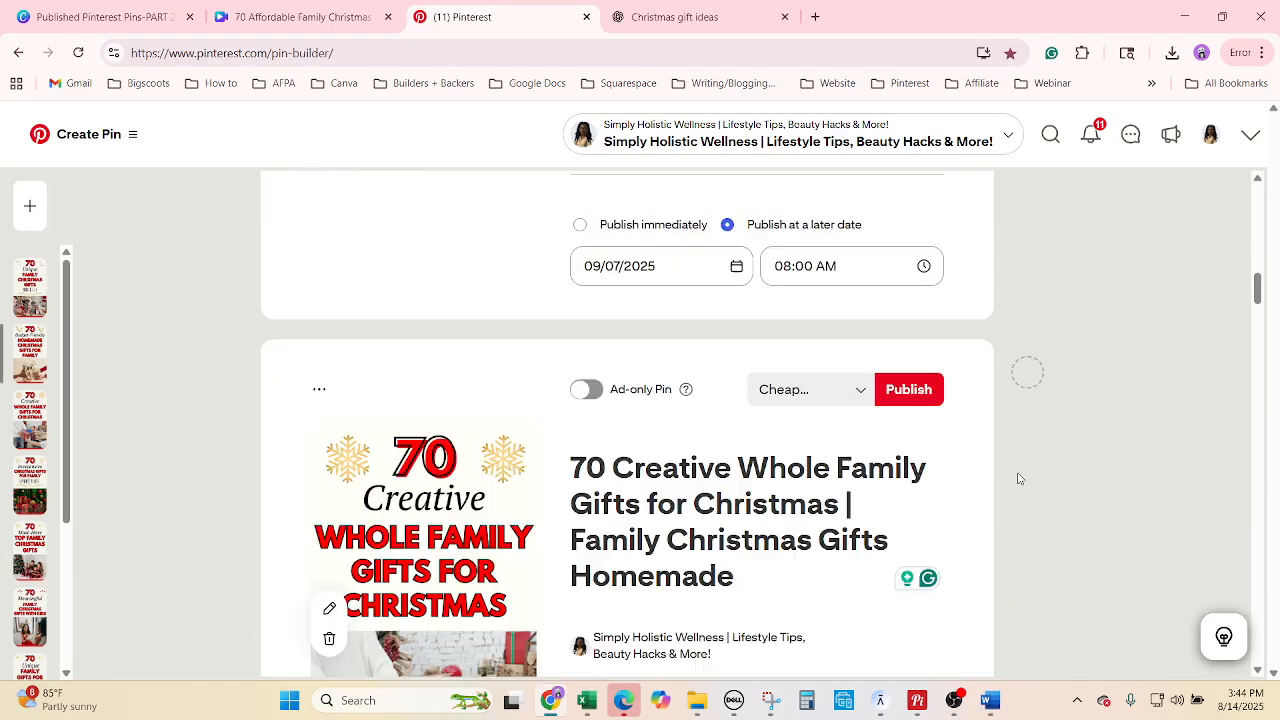
scroll(1019, 479, "down", 4)
scroll(1019, 479, "down", 10)
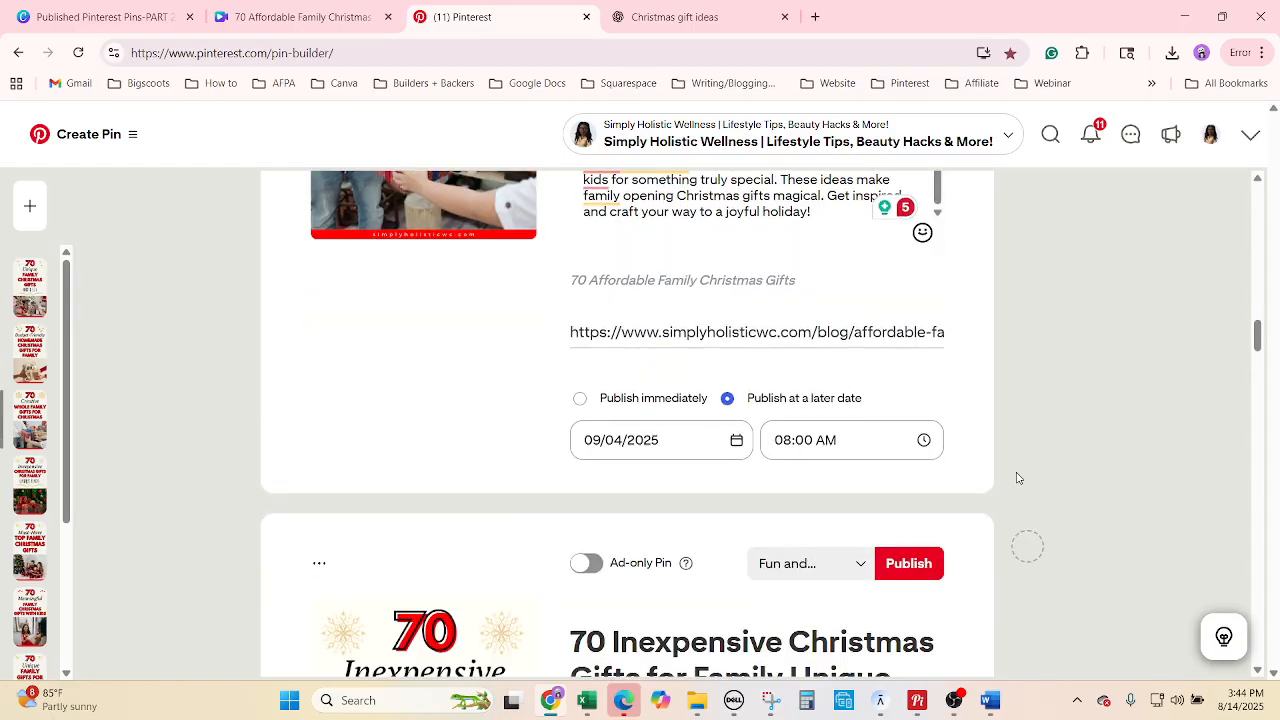
scroll(1017, 479, "down", 10)
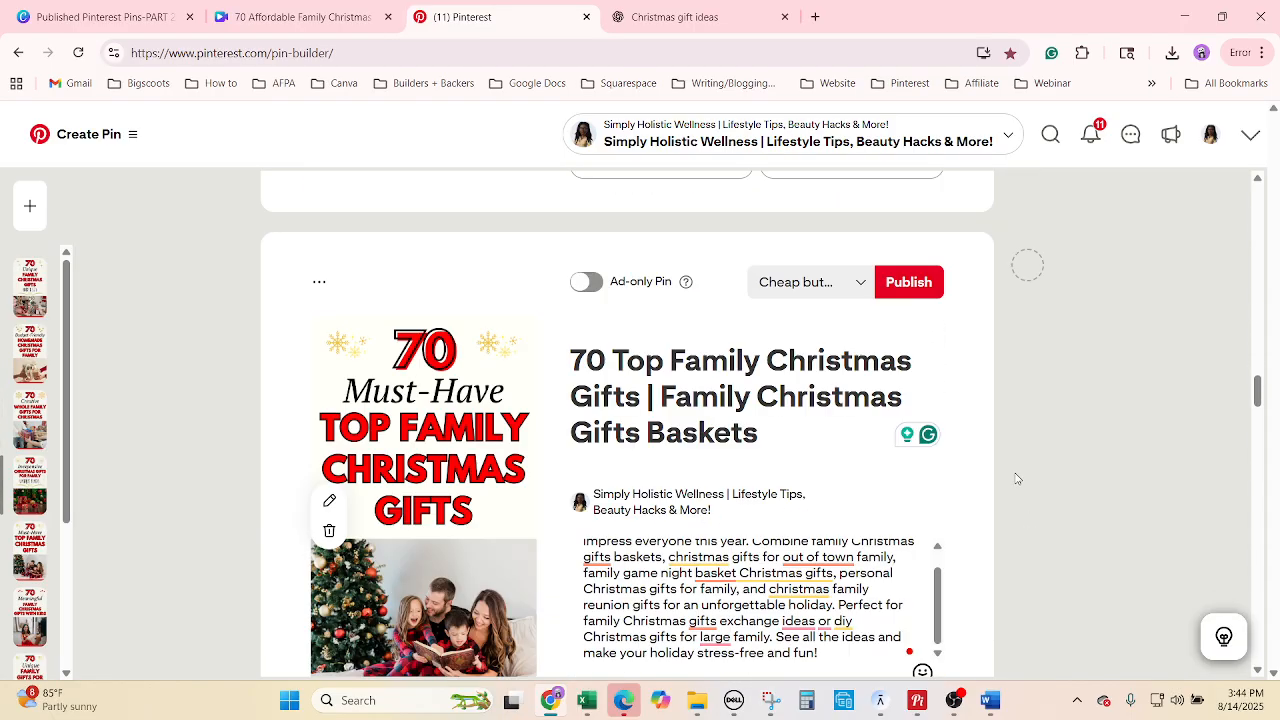
scroll(1017, 479, "down", 10)
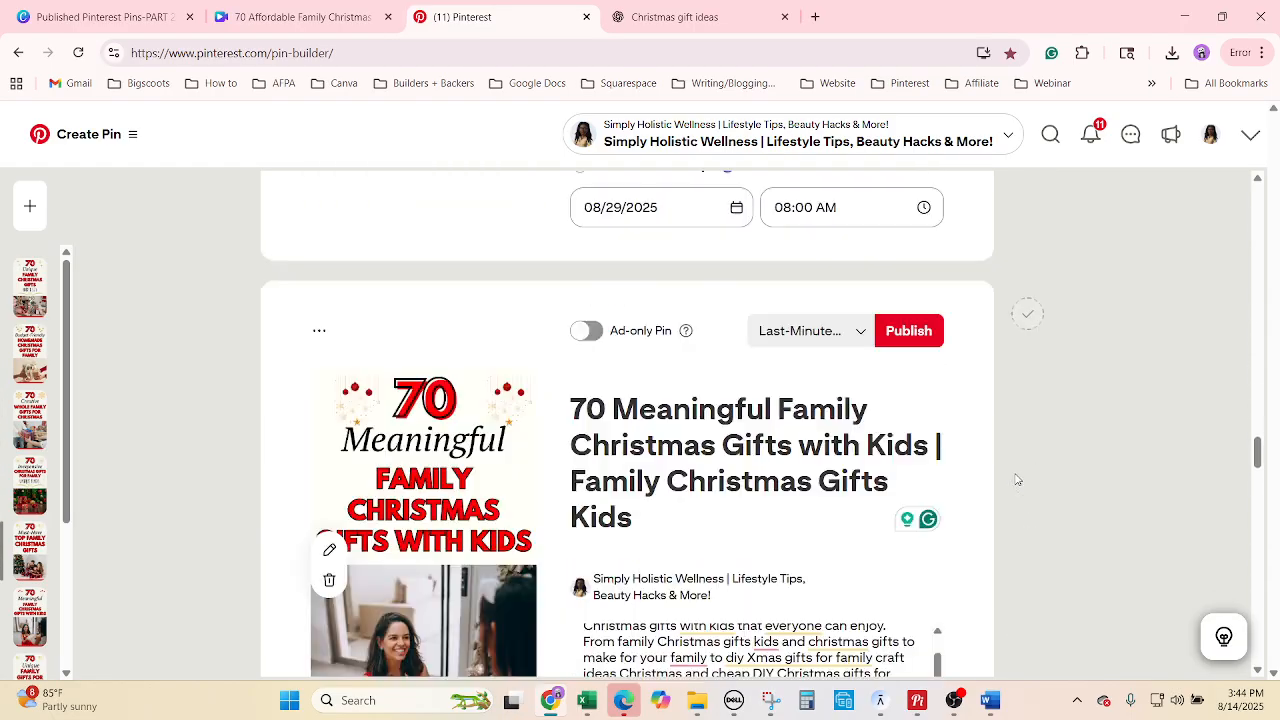
scroll(1014, 480, "down", 10)
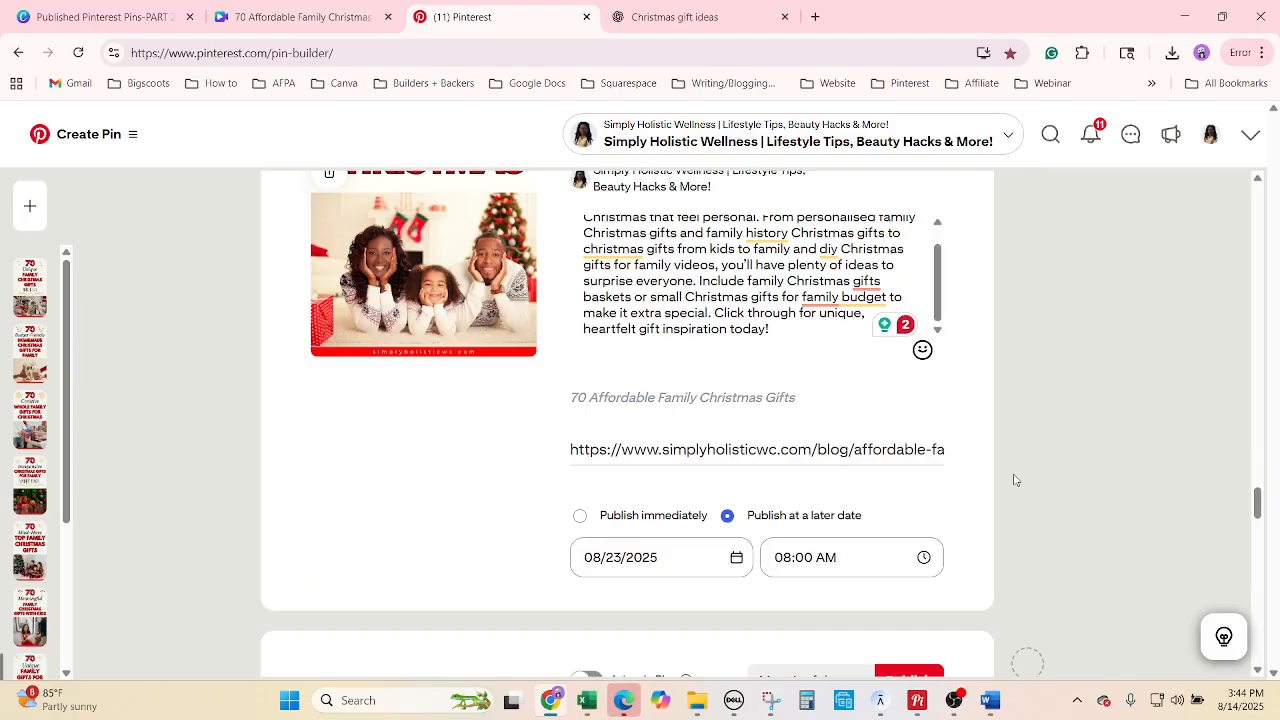
scroll(1014, 480, "down", 10)
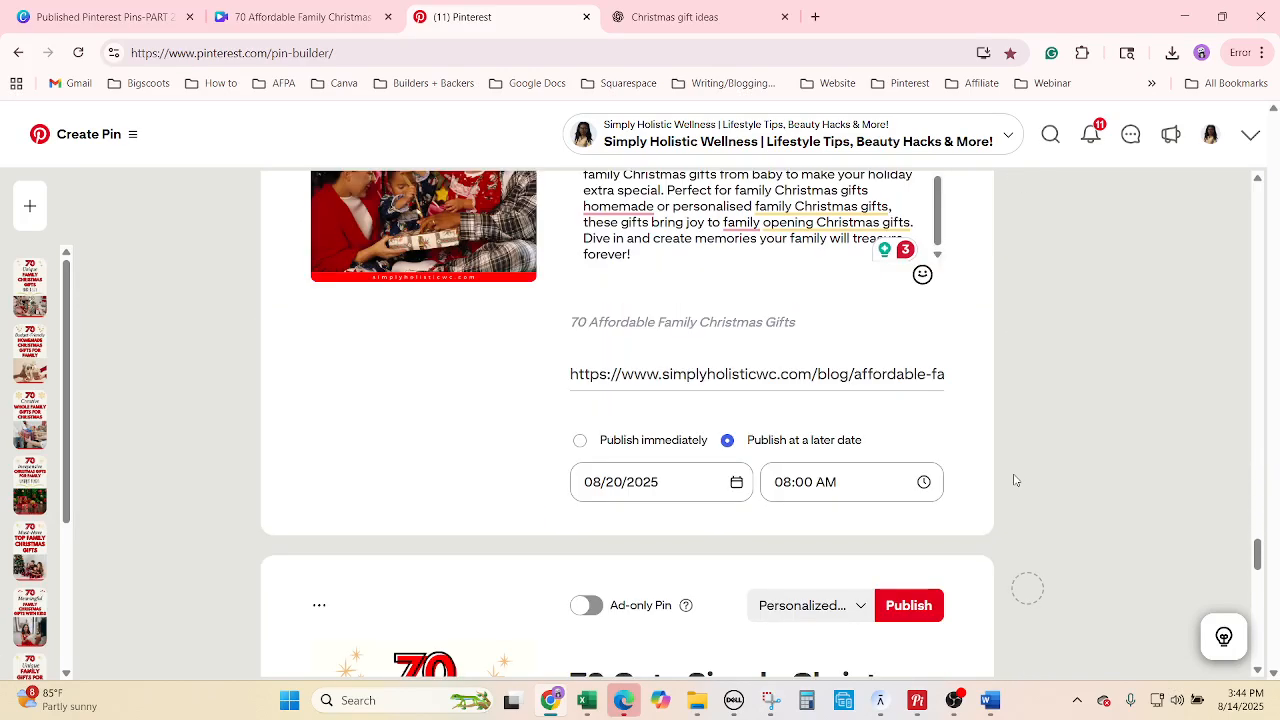
scroll(1014, 480, "down", 10)
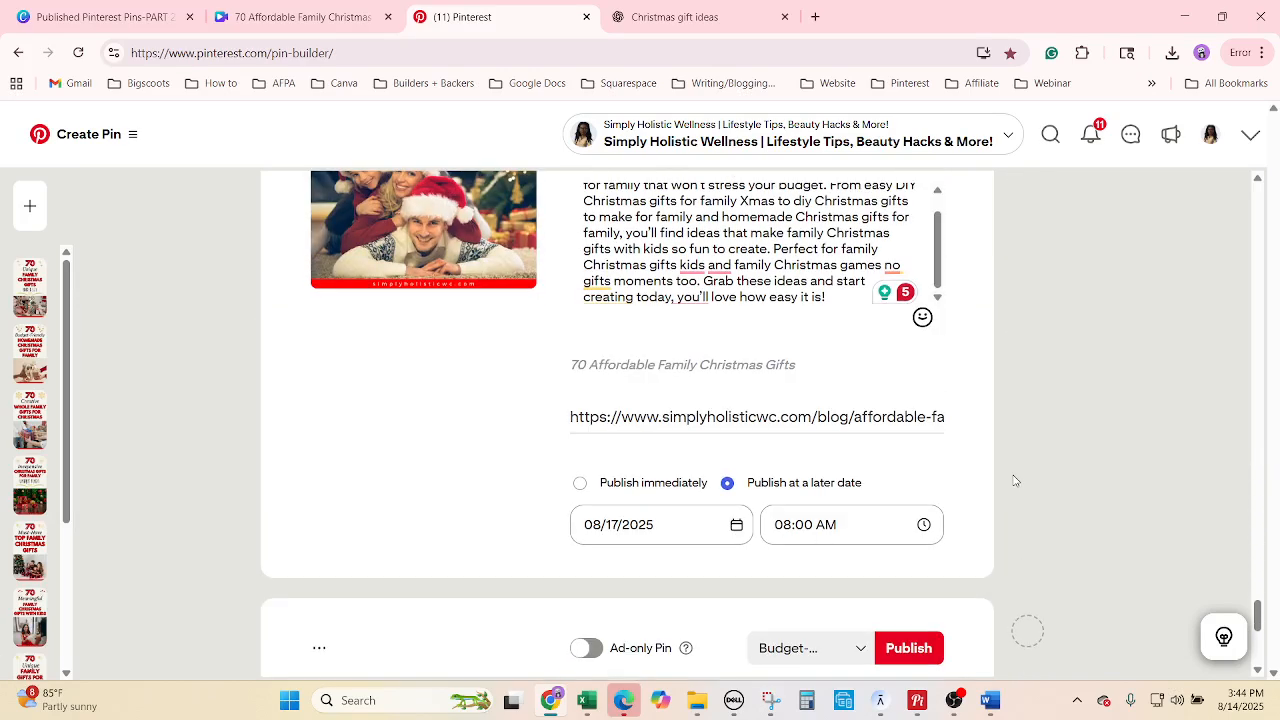
scroll(1014, 481, "down", 1)
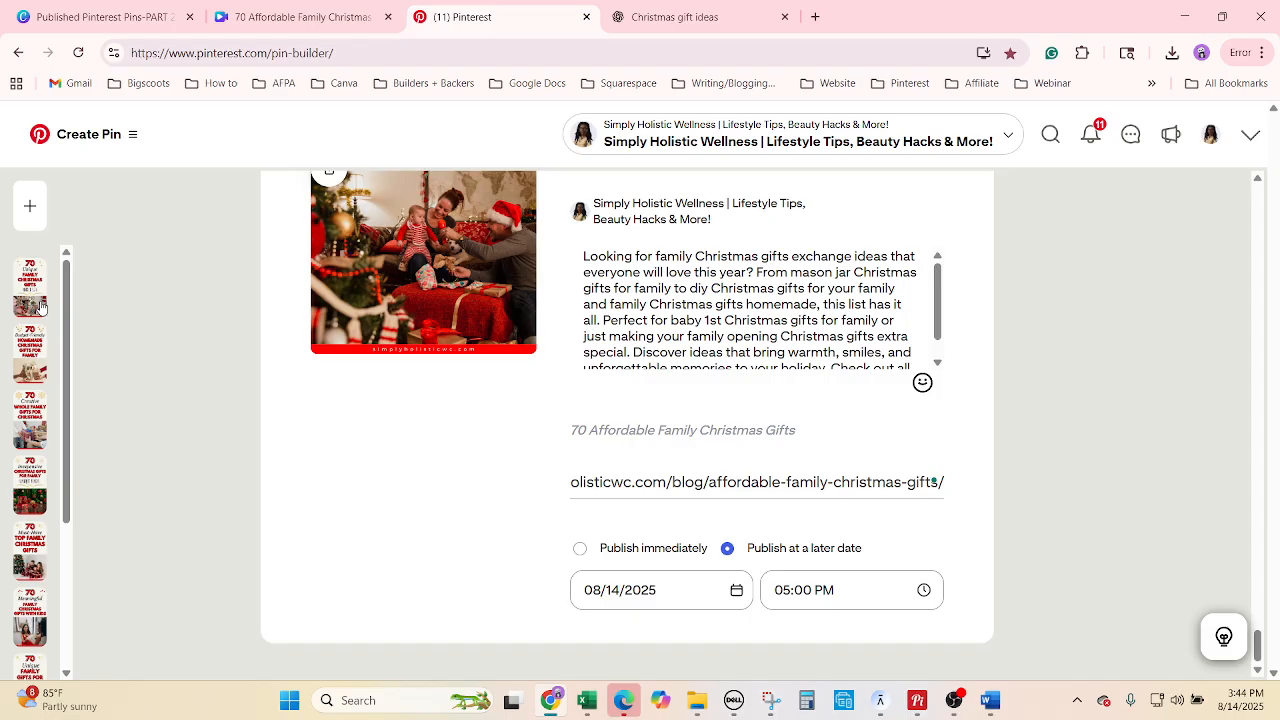
scroll(43, 278, "down", 1)
scroll(43, 278, "down", 2)
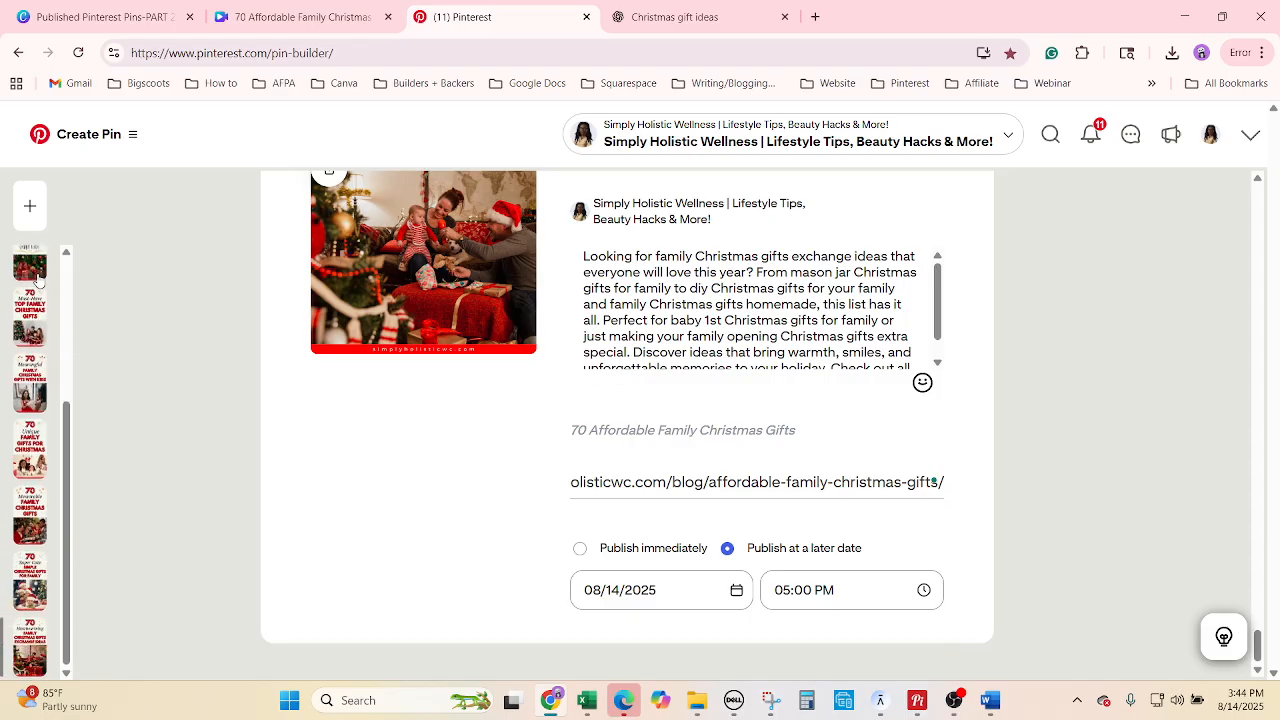
scroll(15, 360, "up", 3)
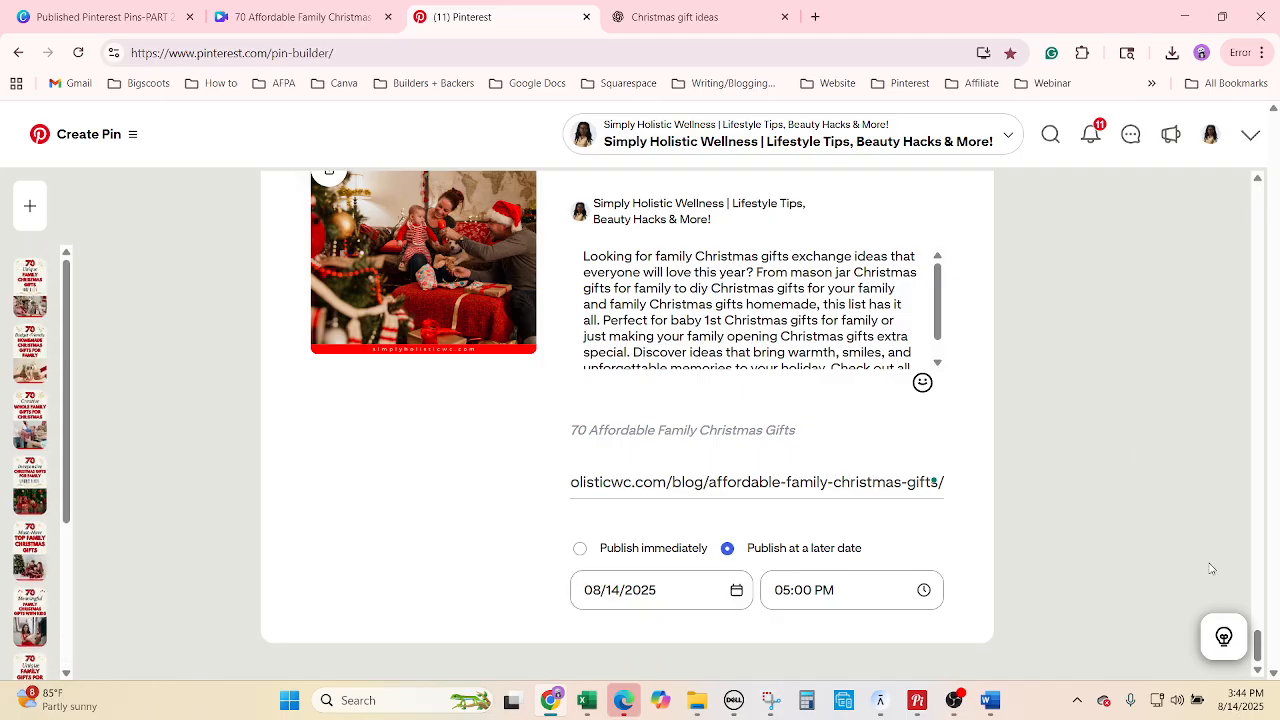
left_click_drag(1259, 645, 1227, 215)
scroll(1227, 215, "up", 10)
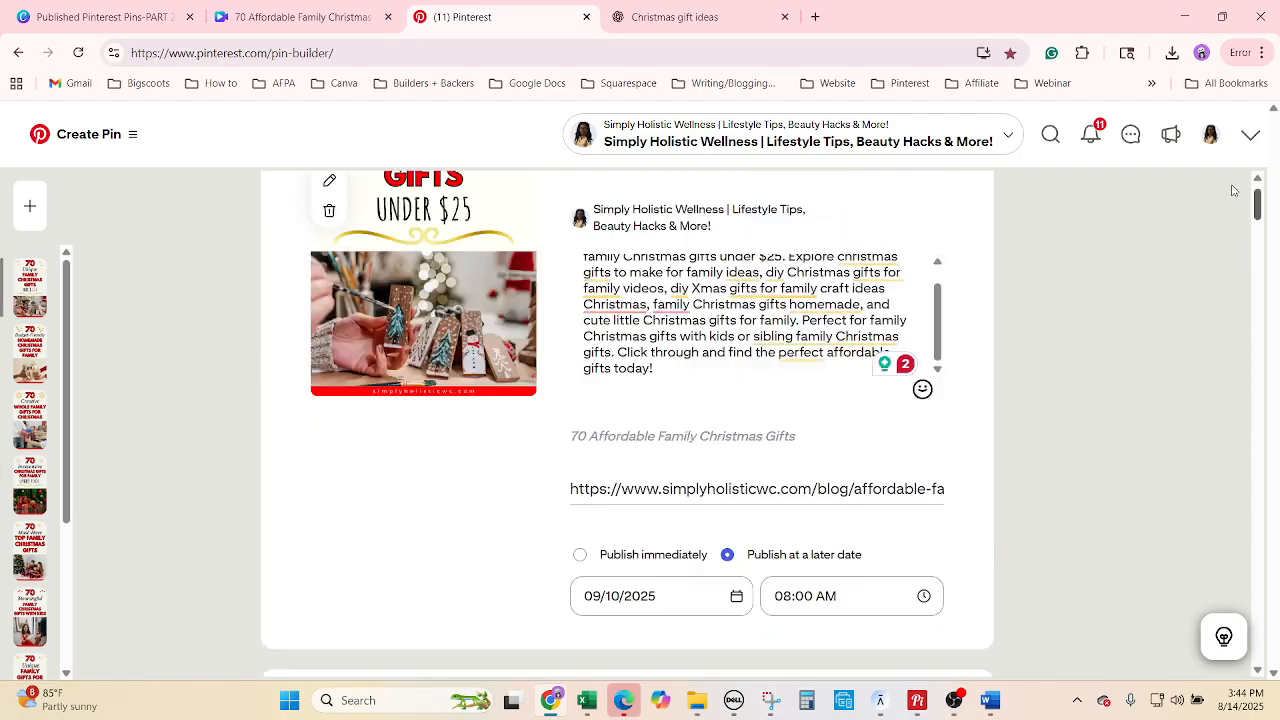
Select all ten Christmas gift pin drafts and publish them in bulk.
left_click(1027, 237)
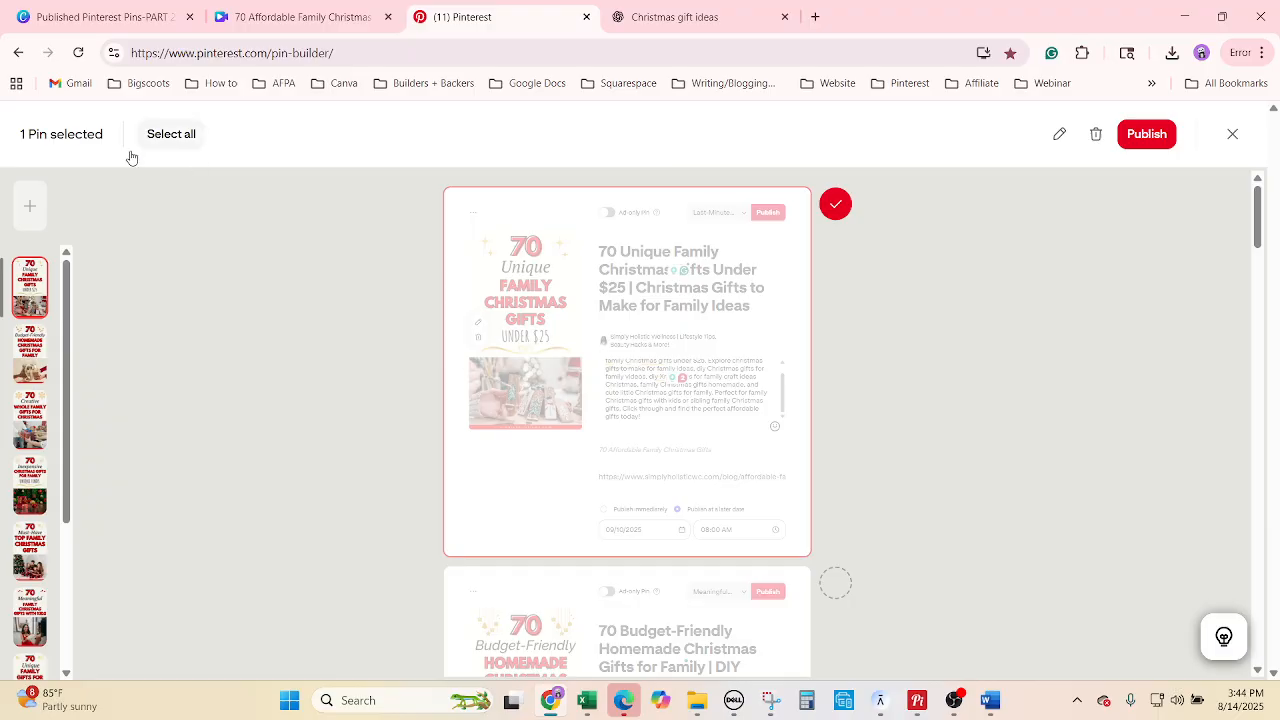
left_click(195, 140)
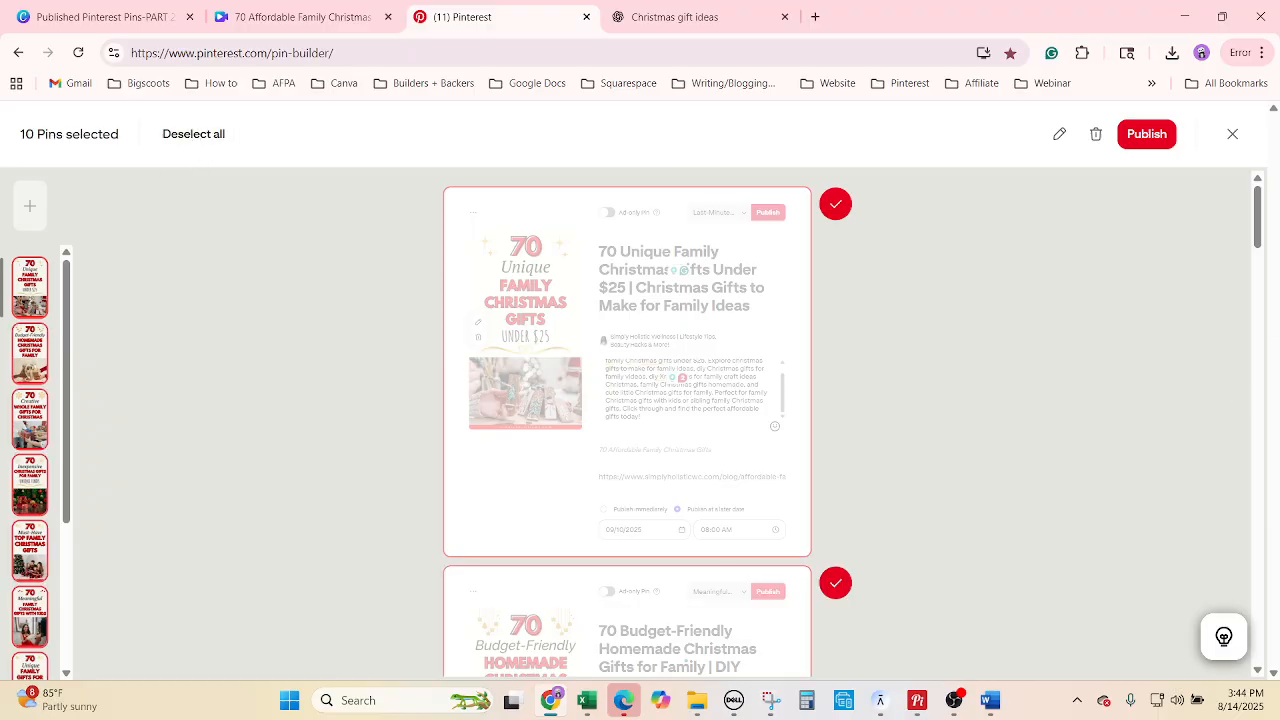
left_click(1151, 140)
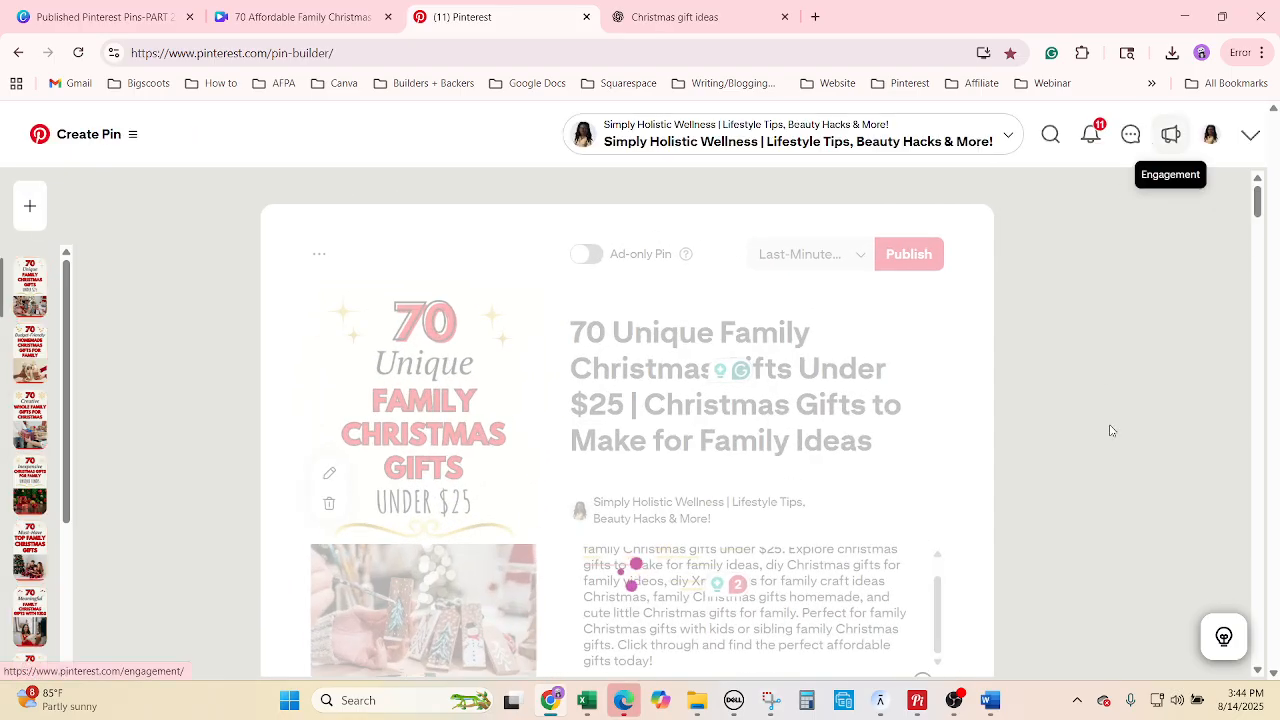